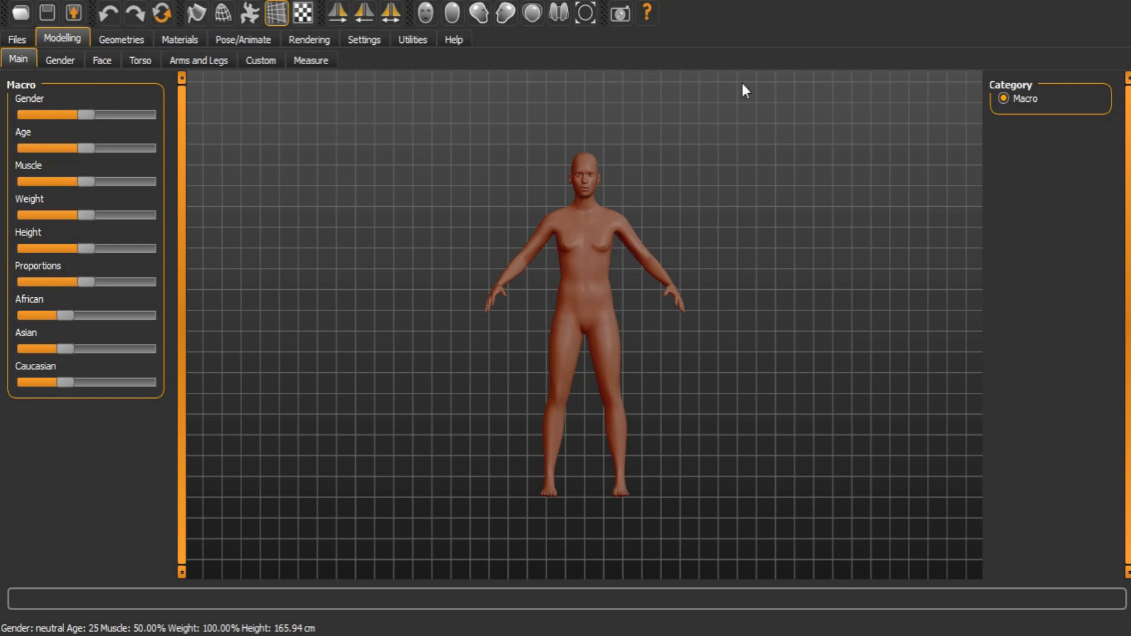
Dress the figure in the female elegant suit with the striped blouse and dark skirt
left_click(129, 37)
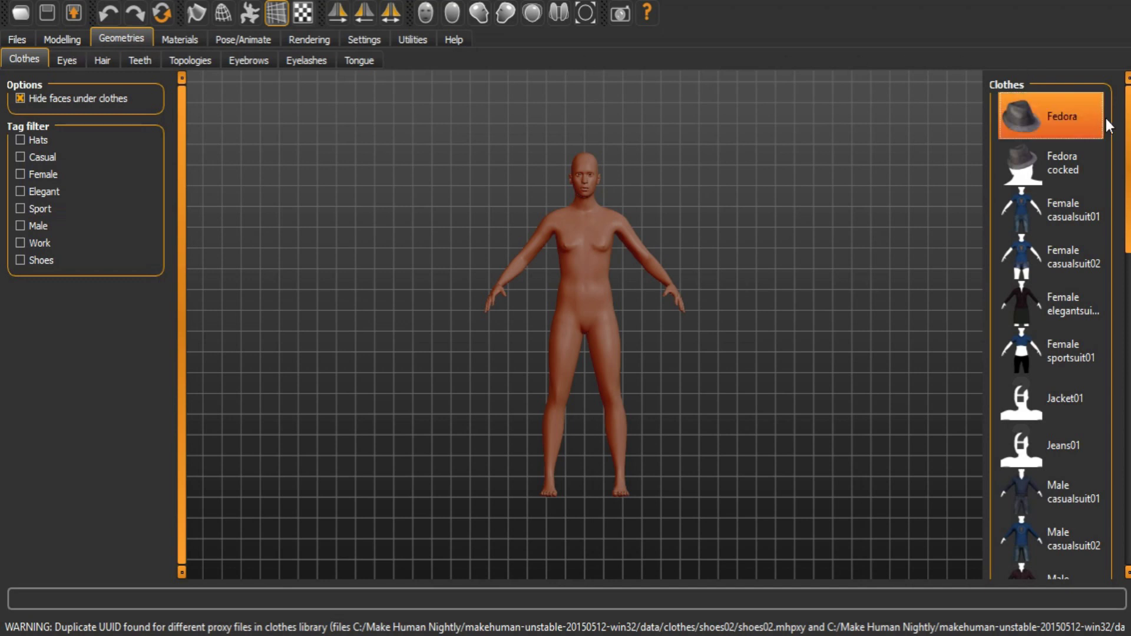
scroll(1091, 236, "down", 1)
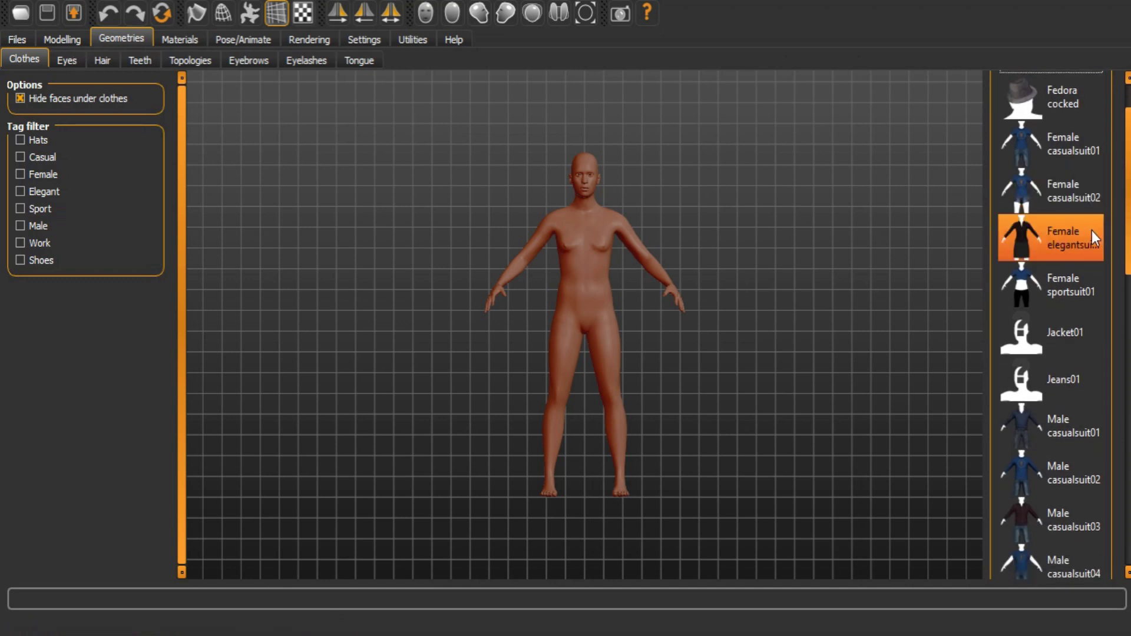
left_click(1077, 237)
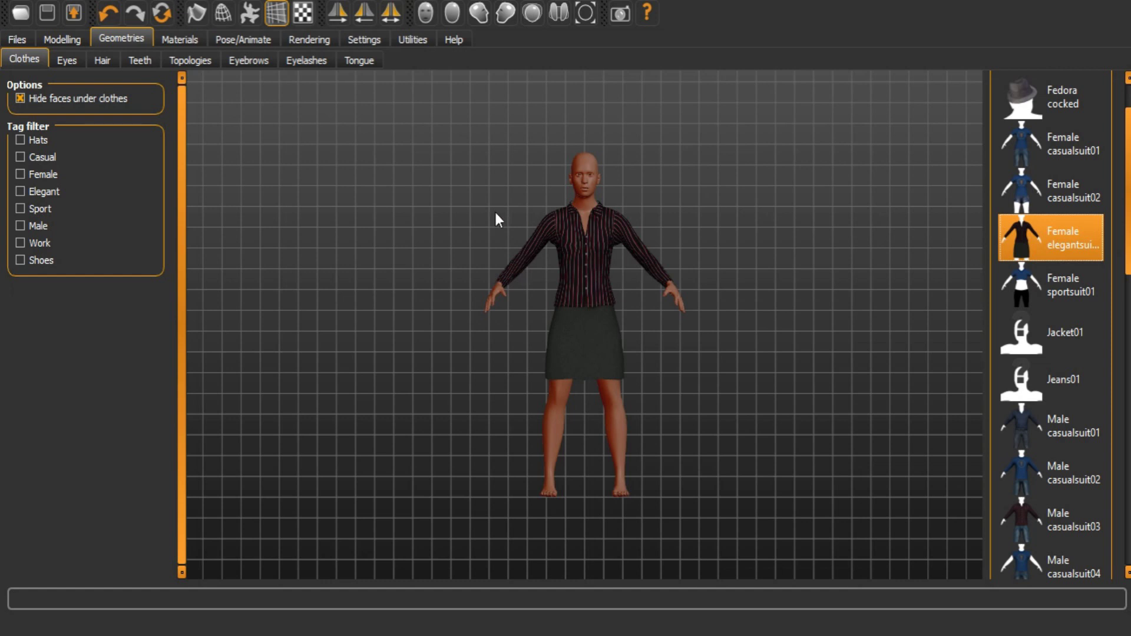
Set the body's macro values to female gender, age 19, muscle 62.60% and weight 90.80%
left_click(55, 38)
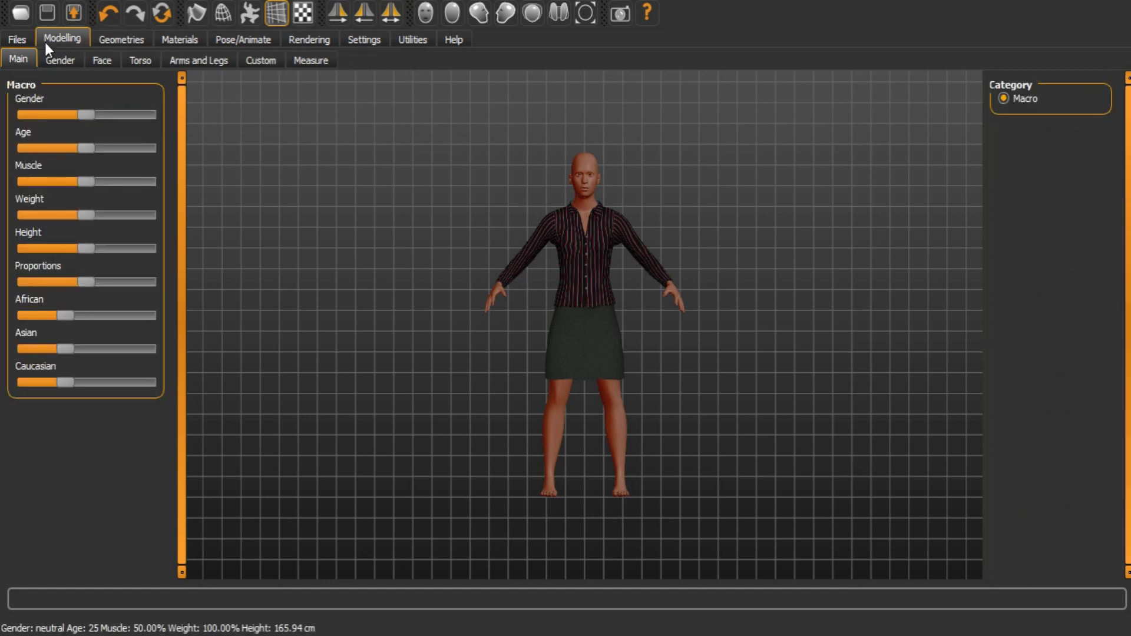
left_click_drag(91, 113, 15, 113)
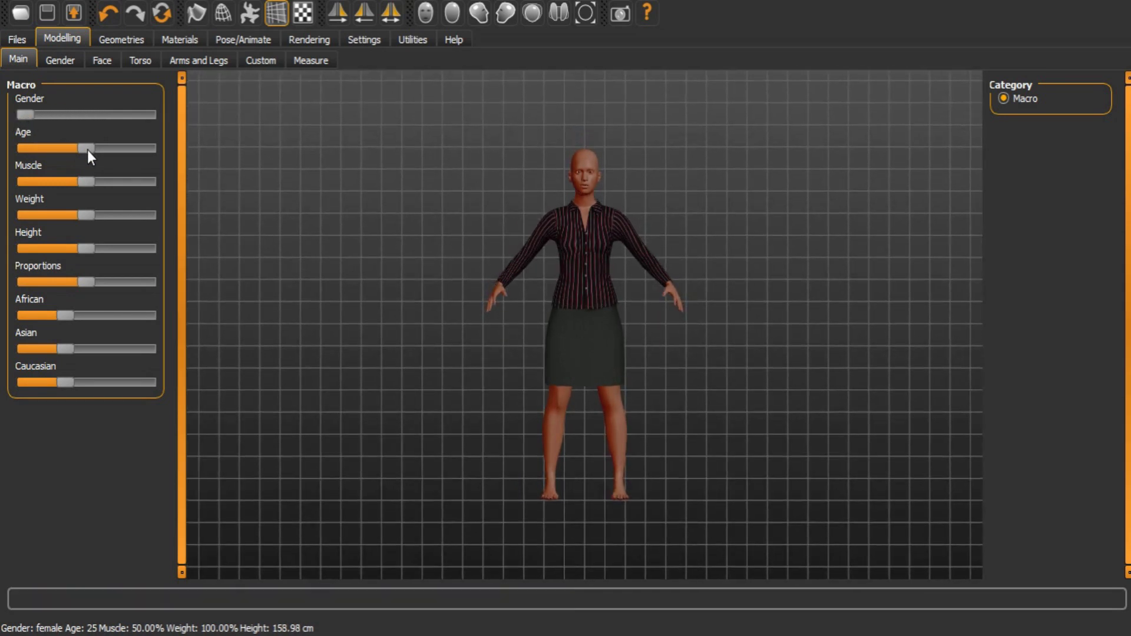
left_click_drag(87, 147, 79, 147)
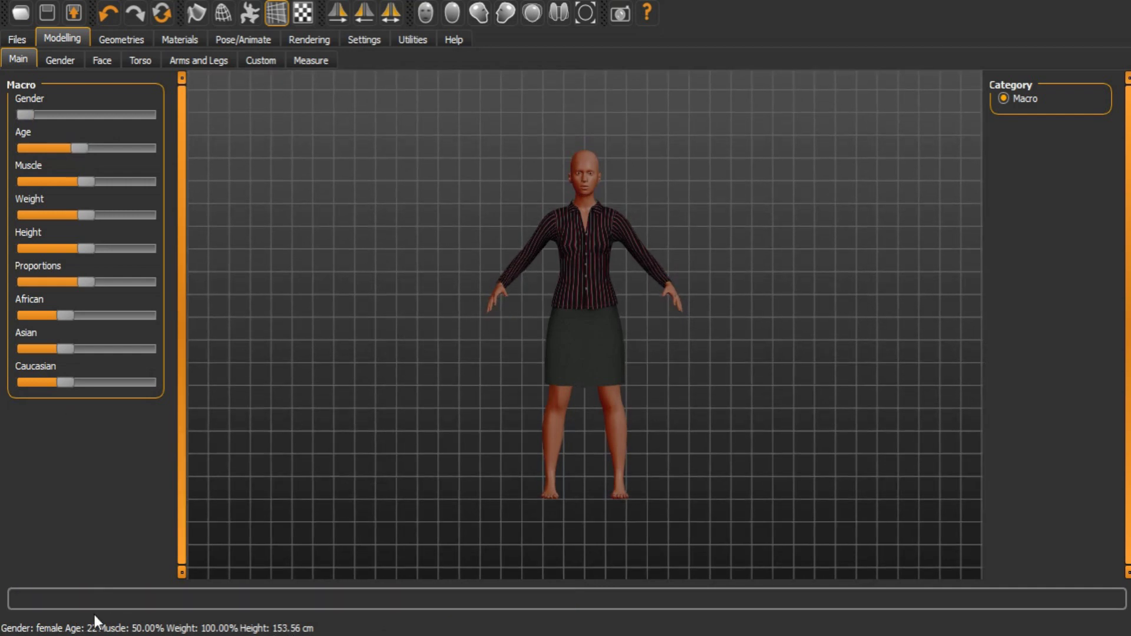
left_click_drag(84, 148, 71, 150)
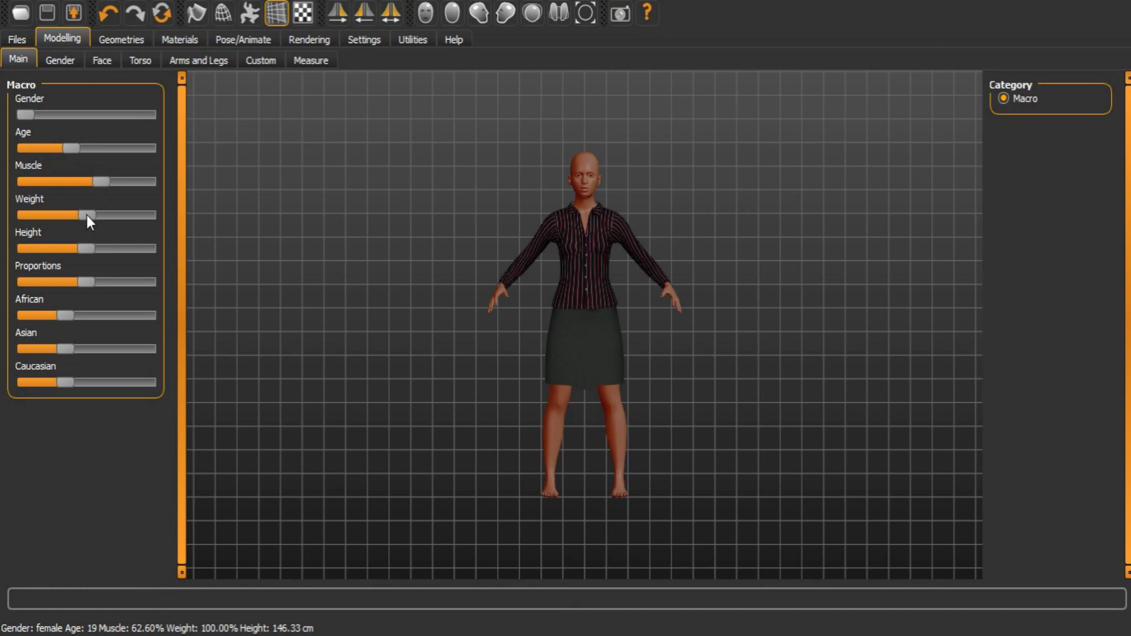
left_click_drag(88, 215, 81, 215)
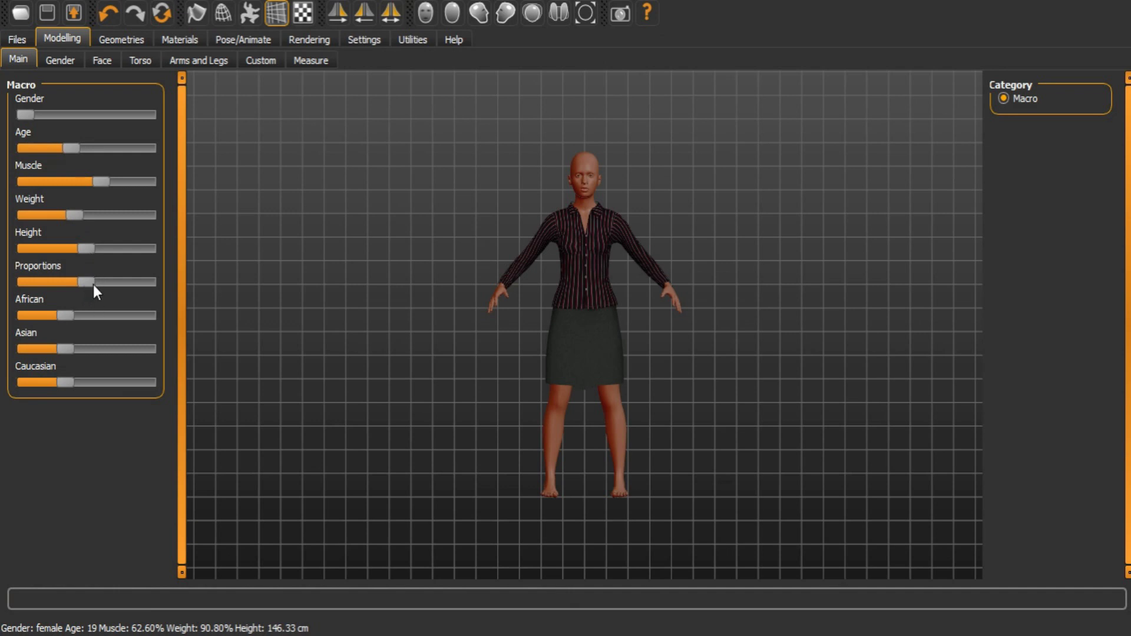
Raise the body's proportions slightly and make its ethnicity mostly Caucasian with a little African and no Asian
left_click_drag(95, 286, 100, 287)
left_click_drag(65, 383, 171, 392)
left_click_drag(26, 318, 41, 318)
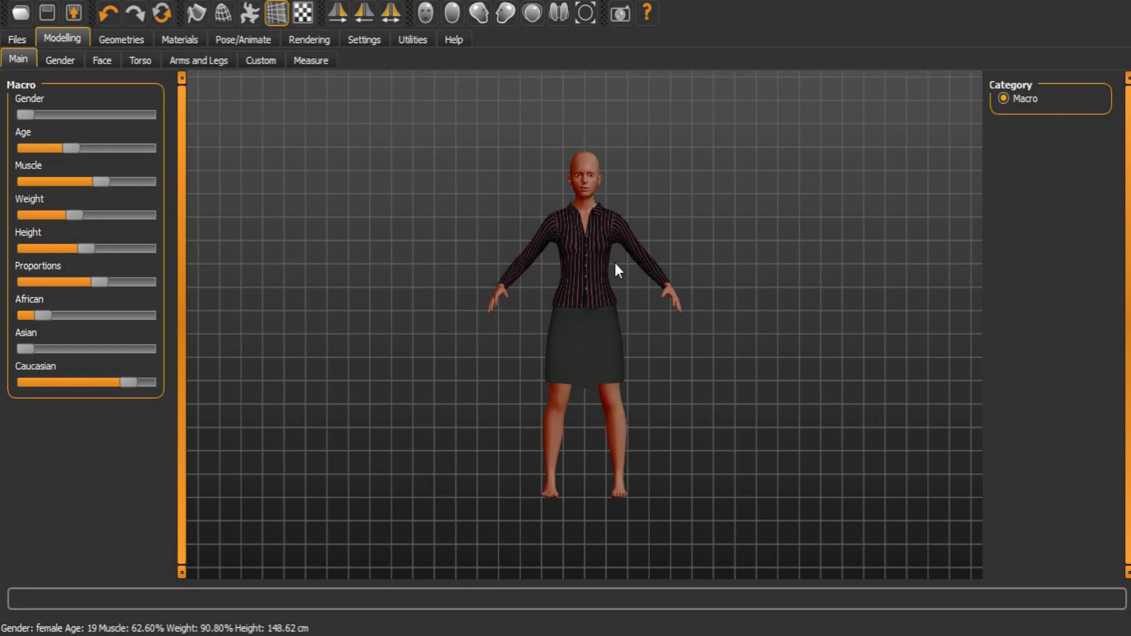
Examine the dressed figure from several angles and distances to check its body shape and outfit
left_click_drag(449, 161, 593, 245)
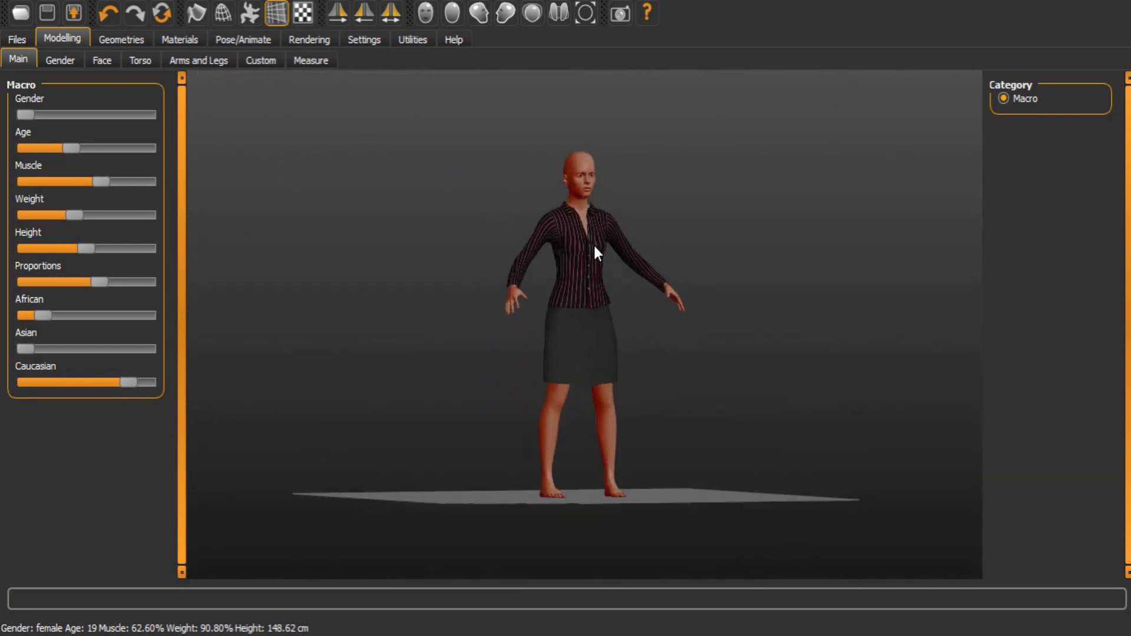
right_click_drag(593, 245, 592, 184)
left_click_drag(592, 184, 589, 314)
scroll(565, 190, "down", 1)
scroll(591, 317, "down", 2)
scroll(567, 207, "up", 2)
left_click_drag(566, 207, 198, 321)
scroll(497, 221, "down", 2)
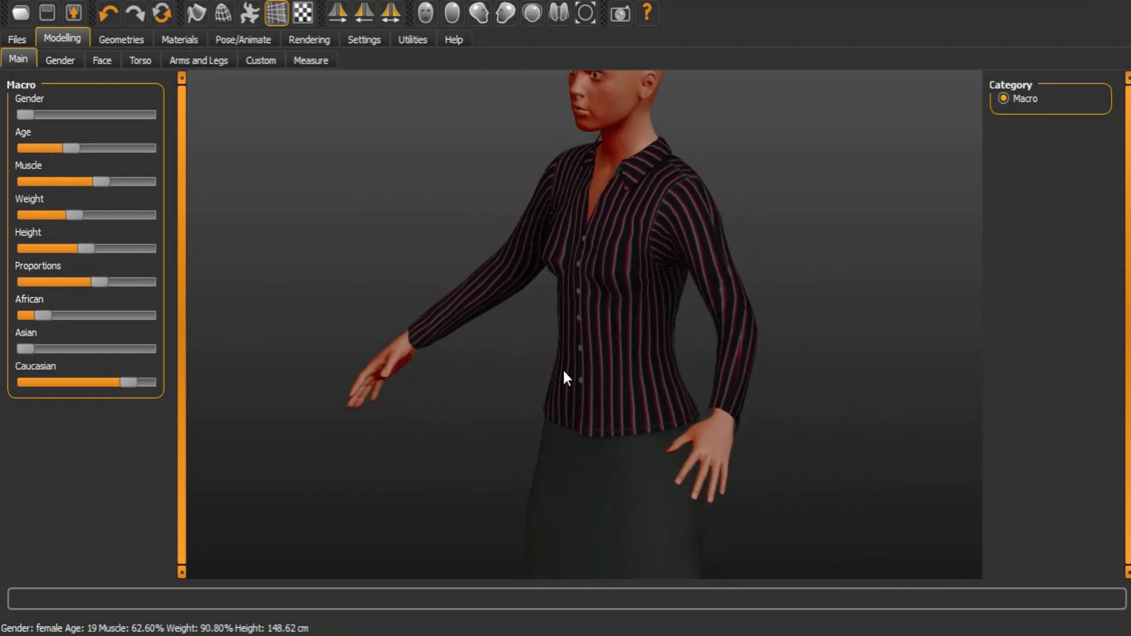
left_click_drag(563, 377, 585, 313)
scroll(490, 399, "down", 5)
scroll(590, 313, "up", 5)
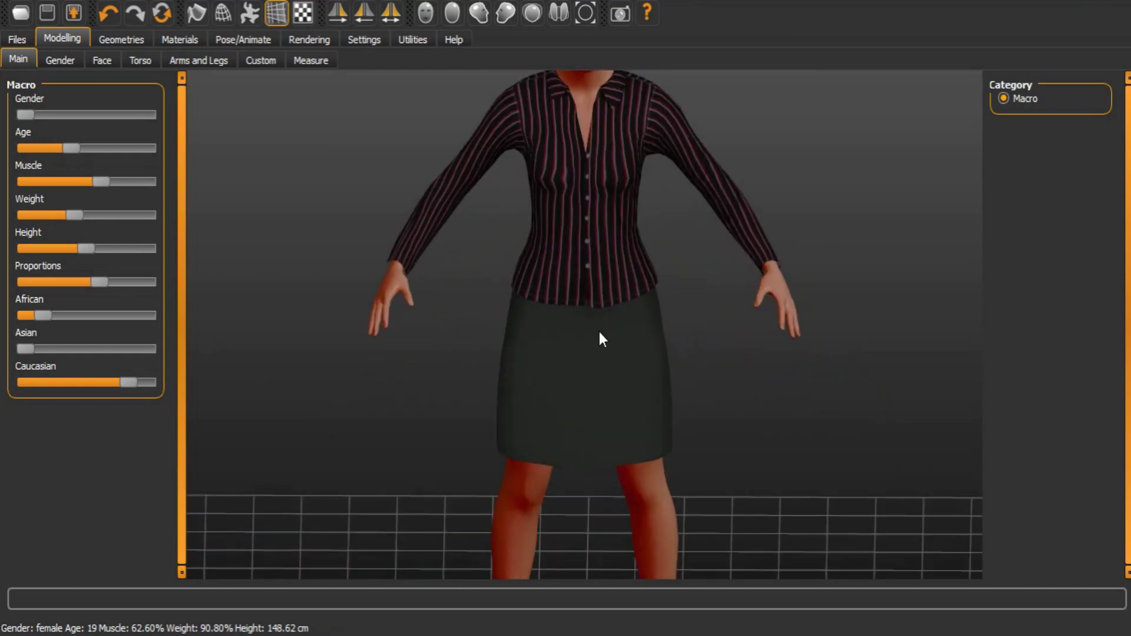
Give the figure the Ponytail01 hairstyle and view it from the side
left_click(144, 36)
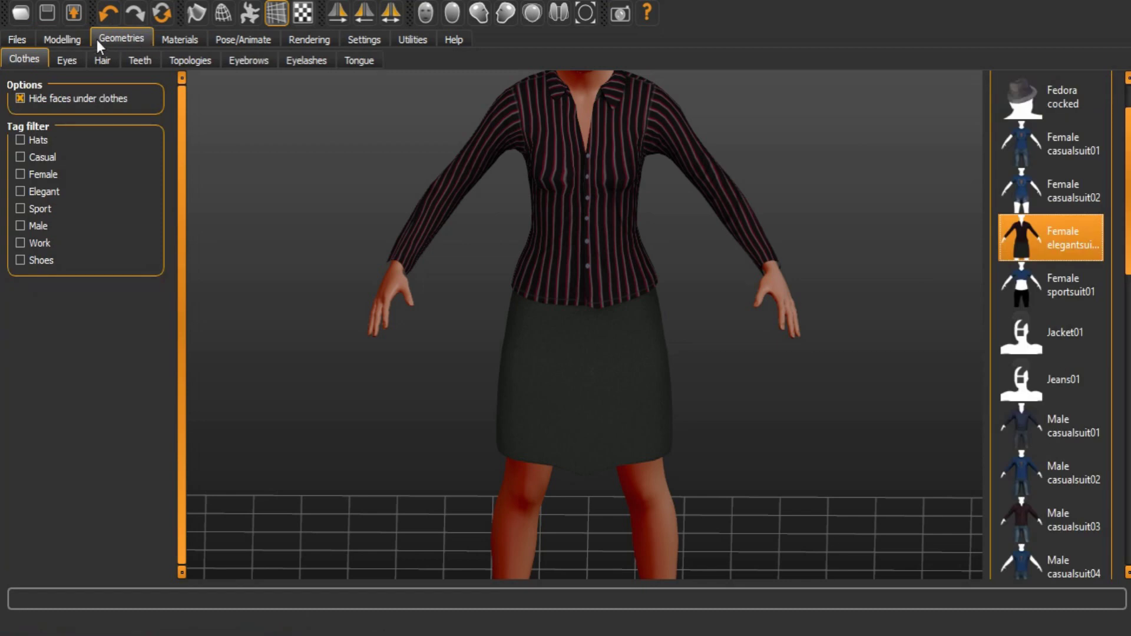
left_click(104, 63)
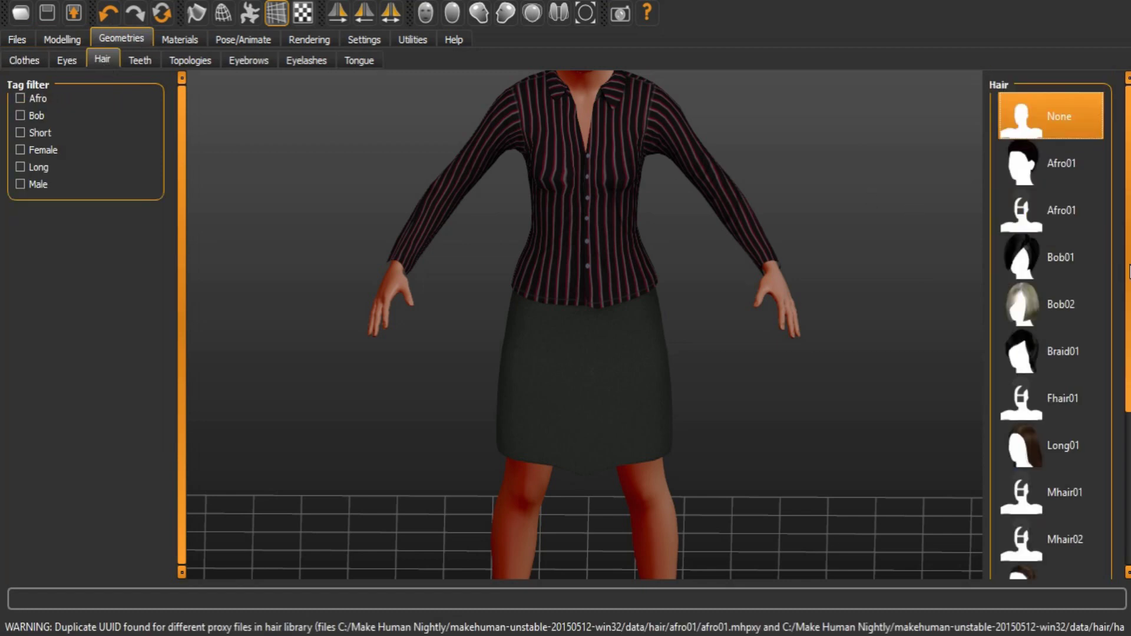
scroll(1054, 265, "down", 2)
scroll(1060, 307, "down", 2)
left_click(1066, 337)
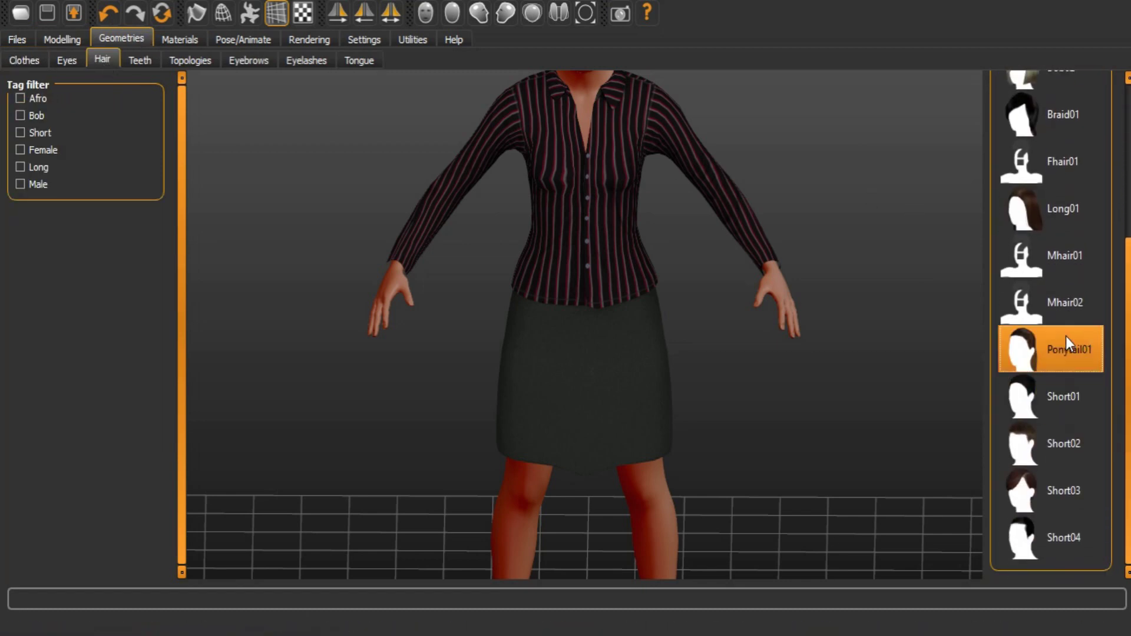
scroll(582, 181, "down", 3)
left_click_drag(708, 234, 577, 185)
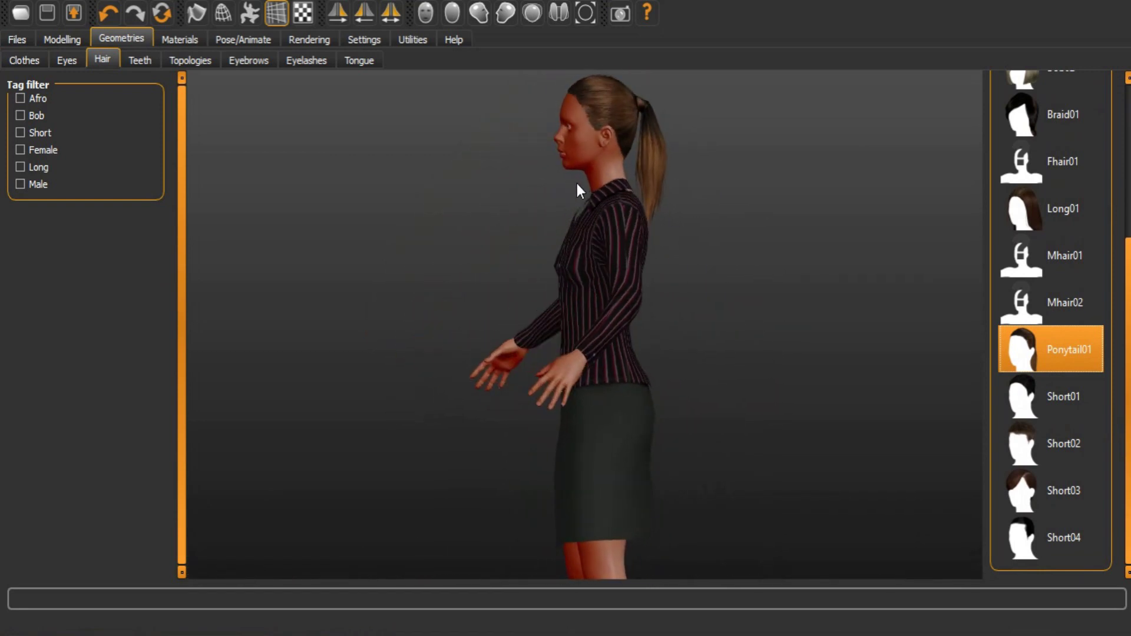
Choose Low-poly eyes and add the Teeth base set to the figure
left_click(73, 58)
left_click(1061, 215)
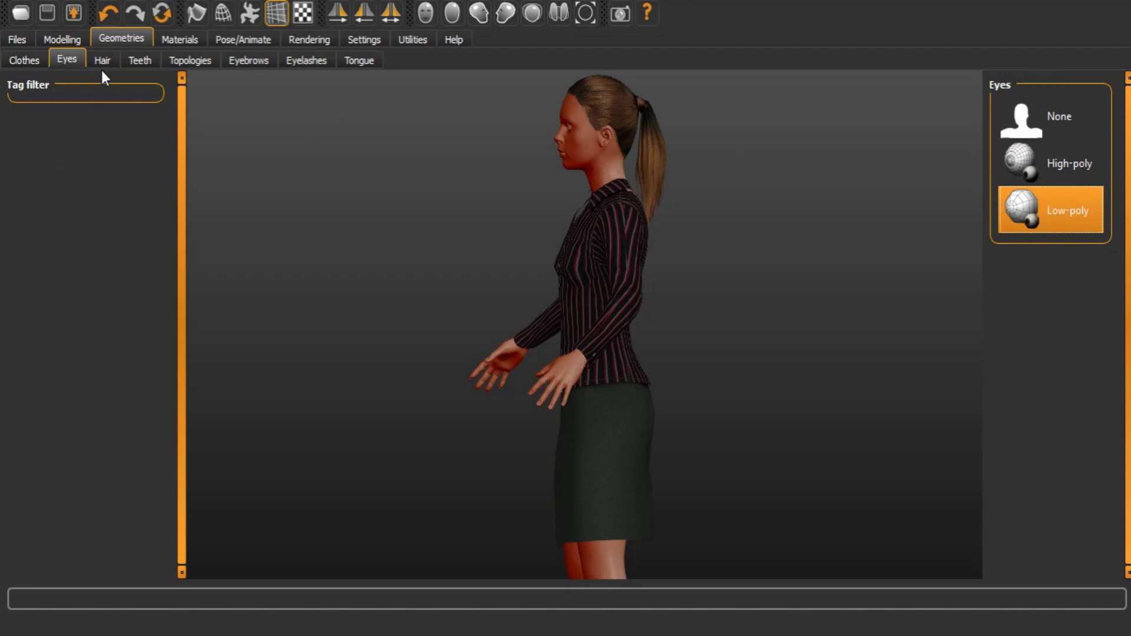
left_click(136, 59)
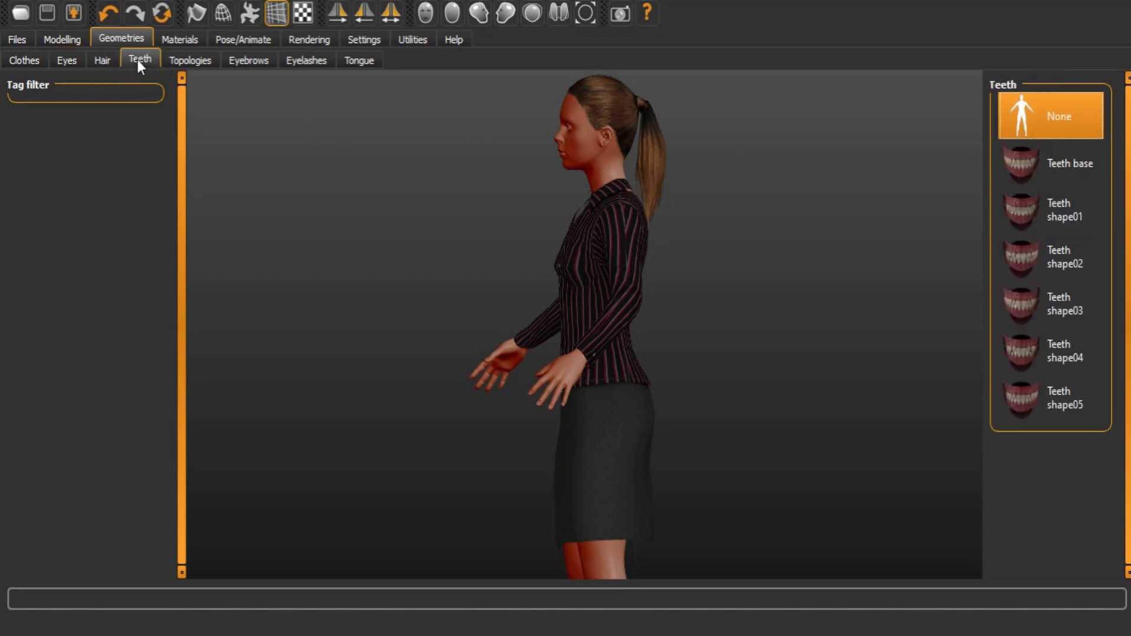
left_click(1059, 167)
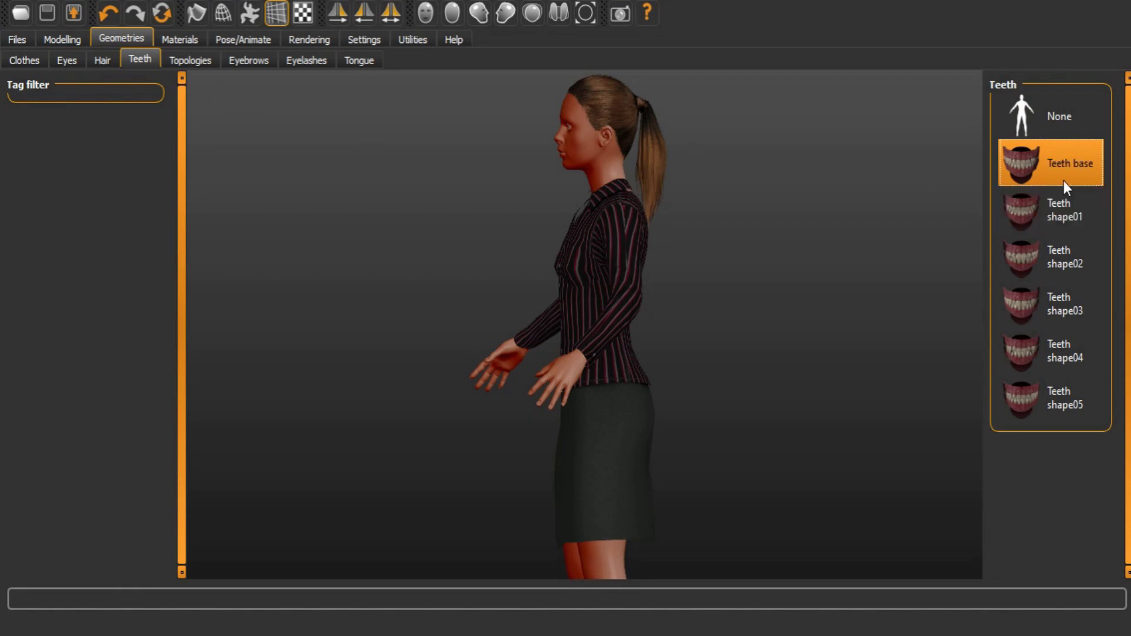
Add the Eyebrow001 eyebrows to the figure's face
left_click(189, 61)
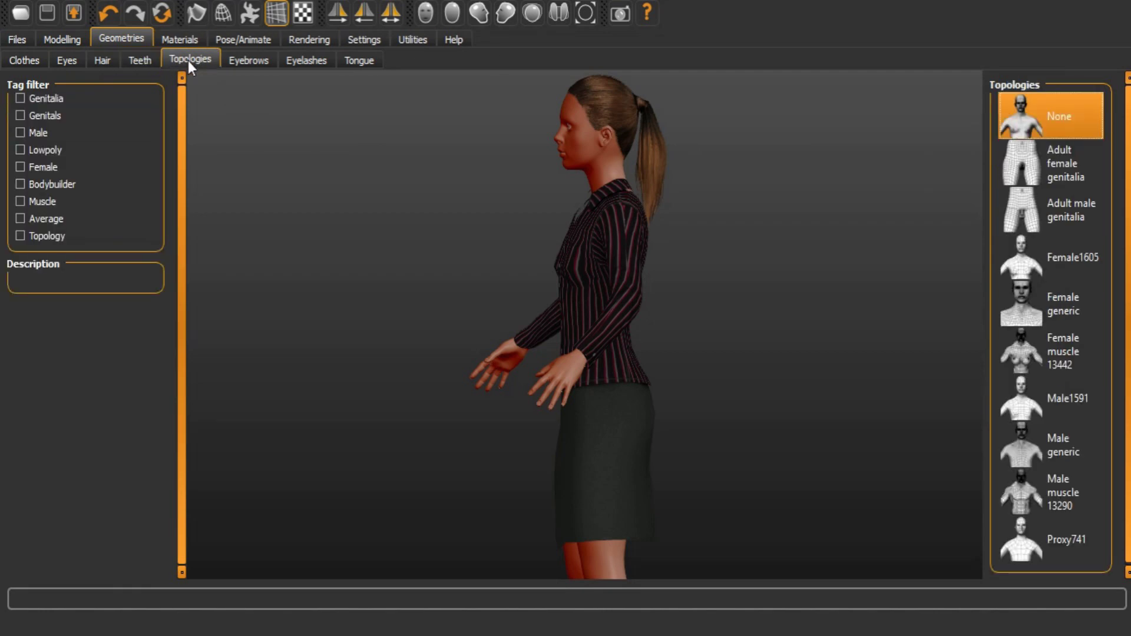
left_click(257, 59)
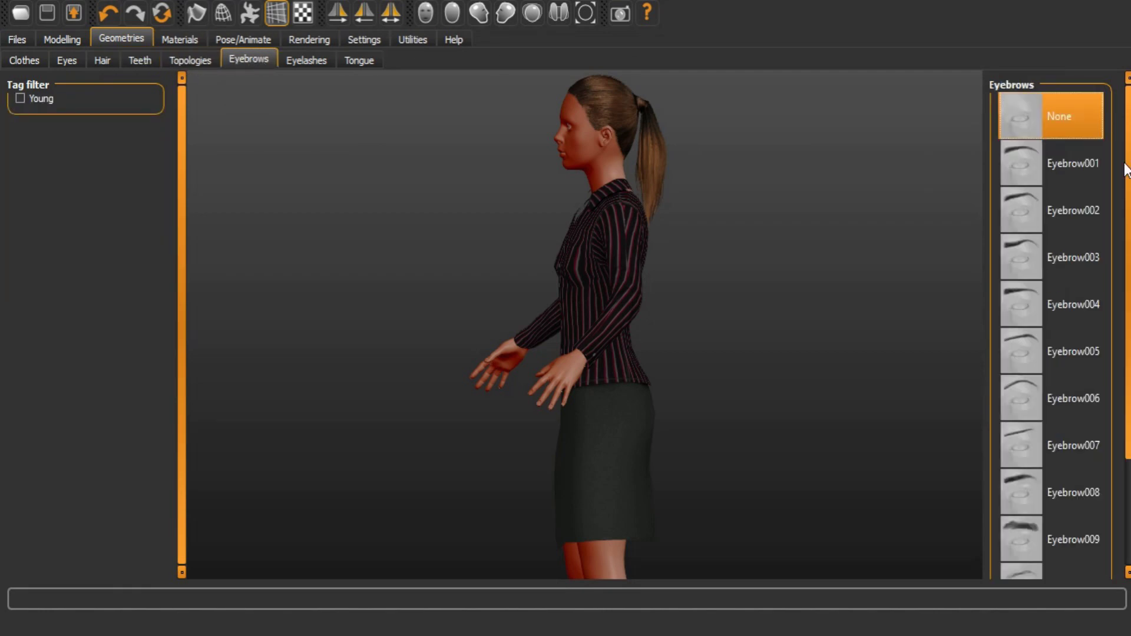
left_click(1078, 161)
left_click_drag(544, 196, 700, 196)
scroll(603, 180, "up", 5)
left_click_drag(700, 408, 638, 384)
Add the Tongue01 tongue to the figure
left_click(305, 58)
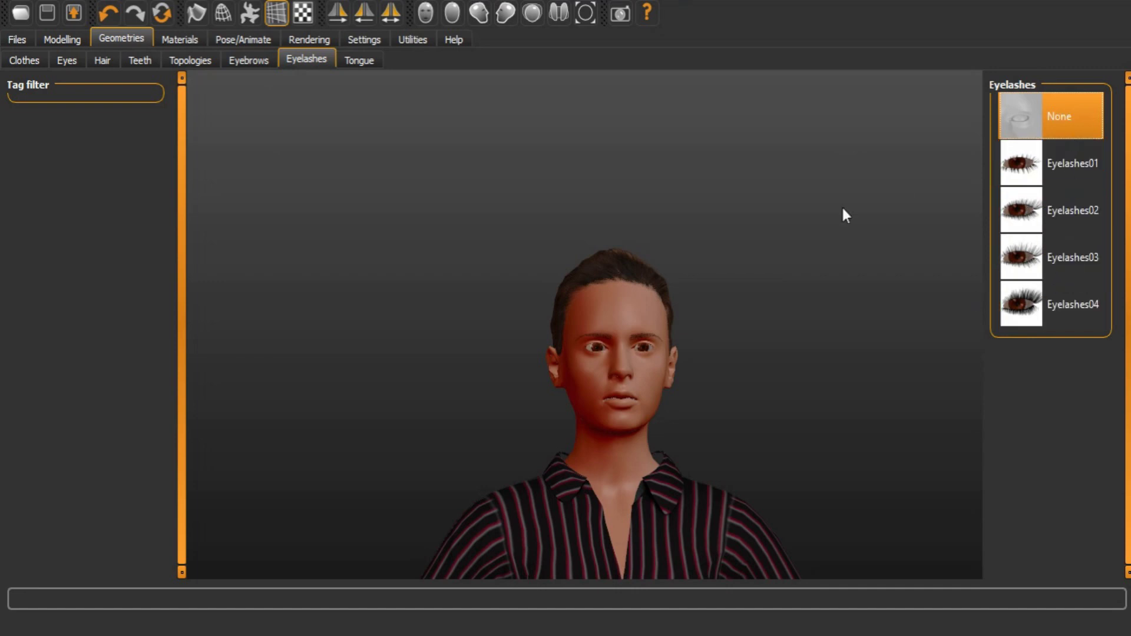
left_click(370, 66)
left_click(1041, 158)
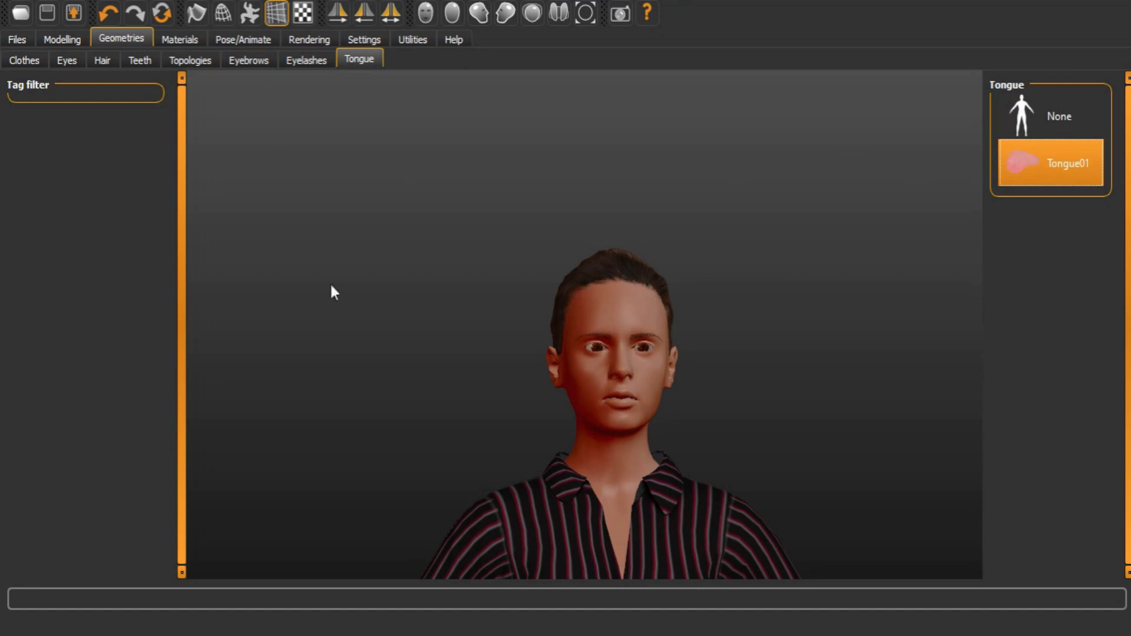
Increase the right eye's Scale height 1, 2 and 3 strongly and copy the shape symmetrically to the left eye
left_click_drag(673, 346, 669, 351)
scroll(669, 418, "down", 3)
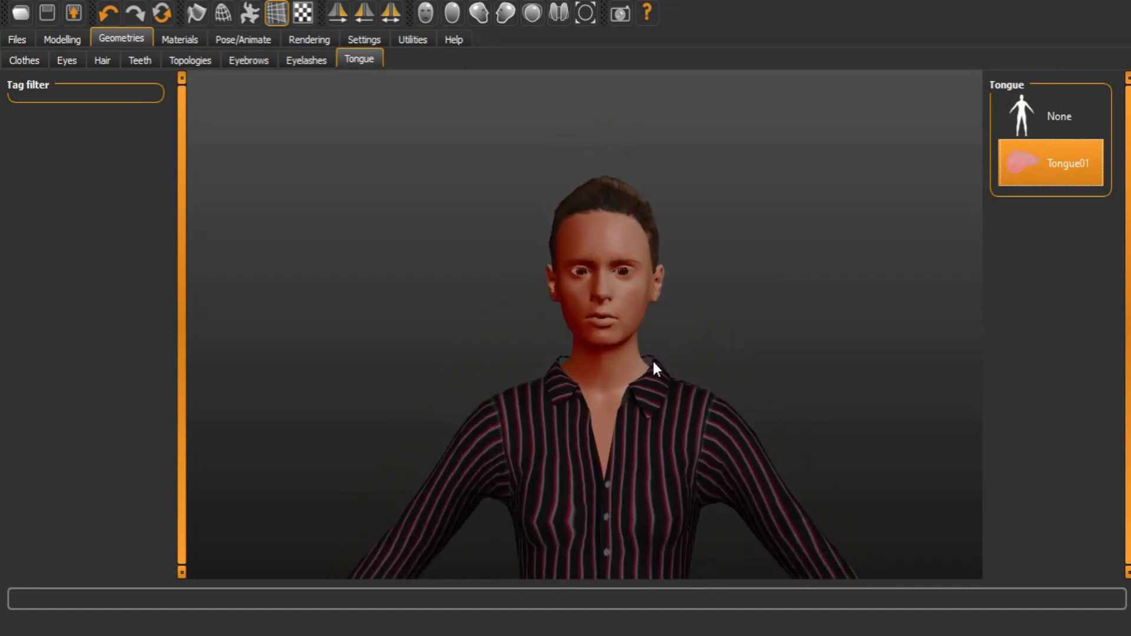
scroll(655, 348, "up", 4)
scroll(696, 494, "up", 3)
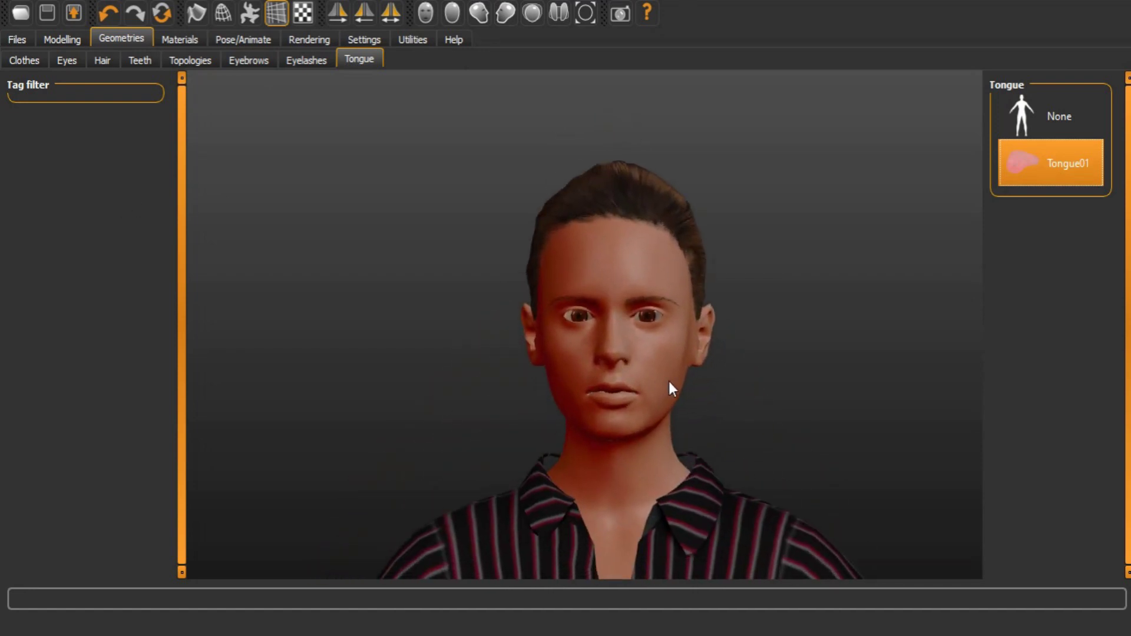
left_click_drag(669, 380, 673, 369)
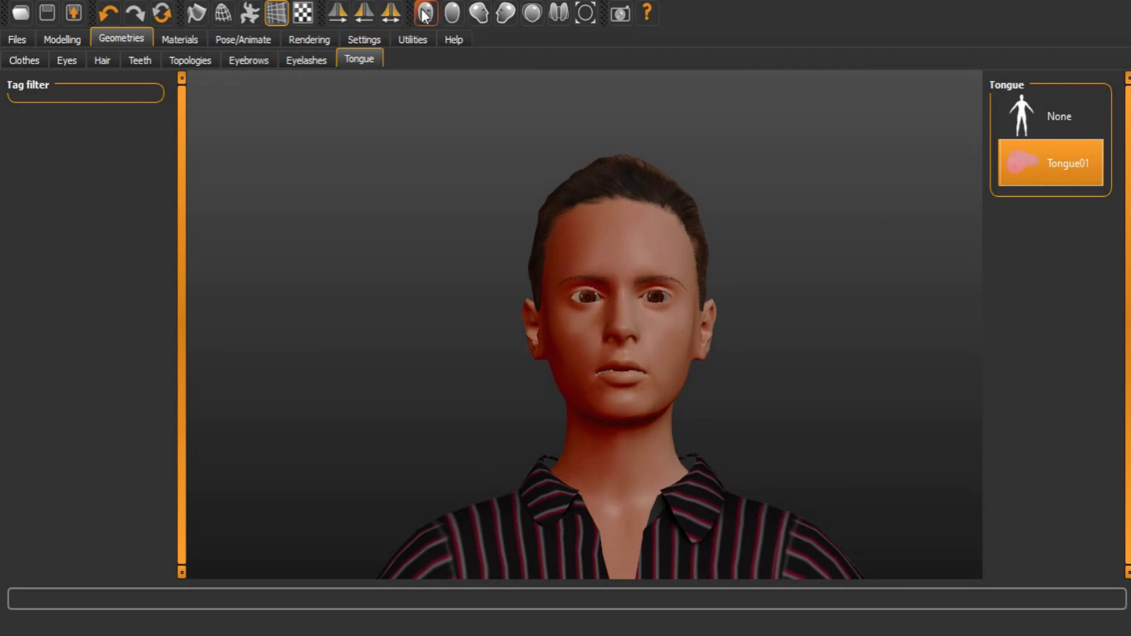
scroll(632, 376, "up", 5)
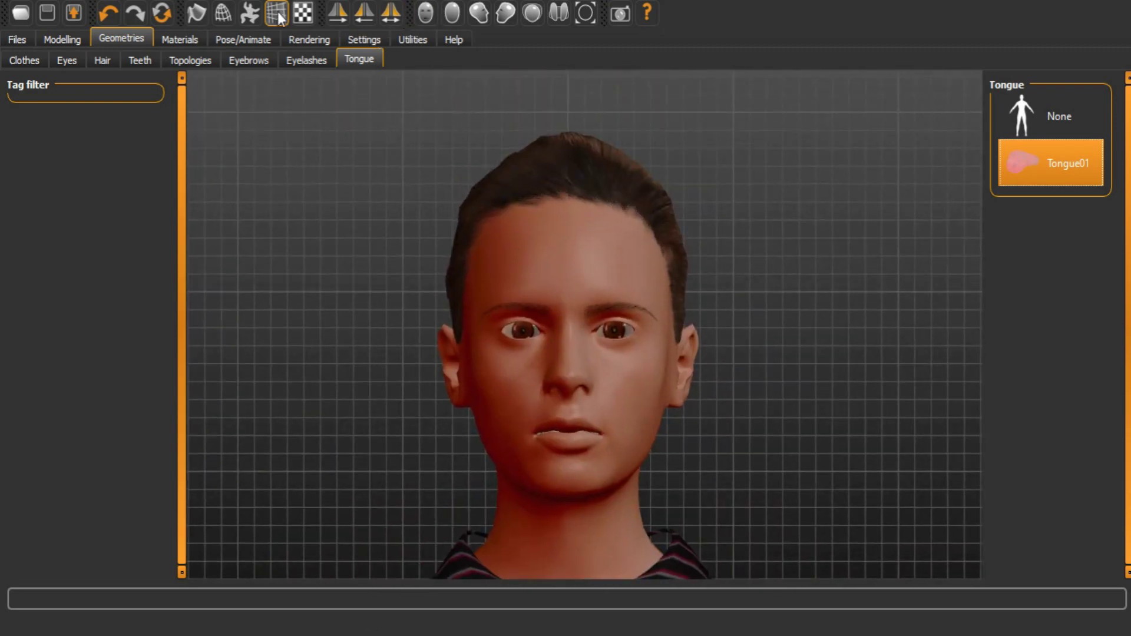
left_click(63, 39)
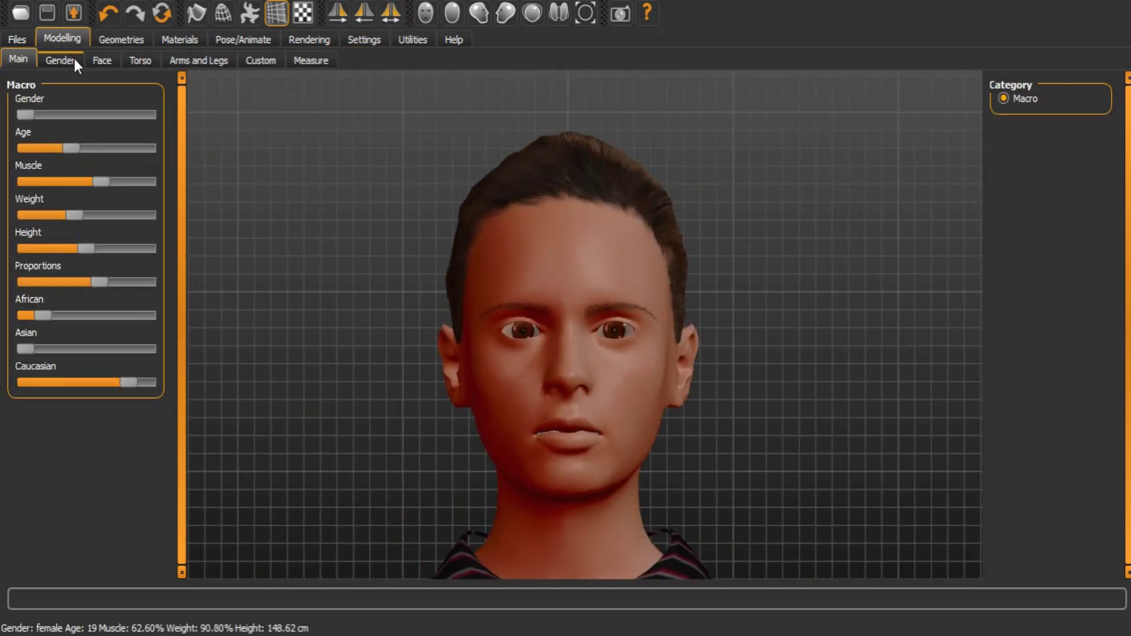
left_click(102, 61)
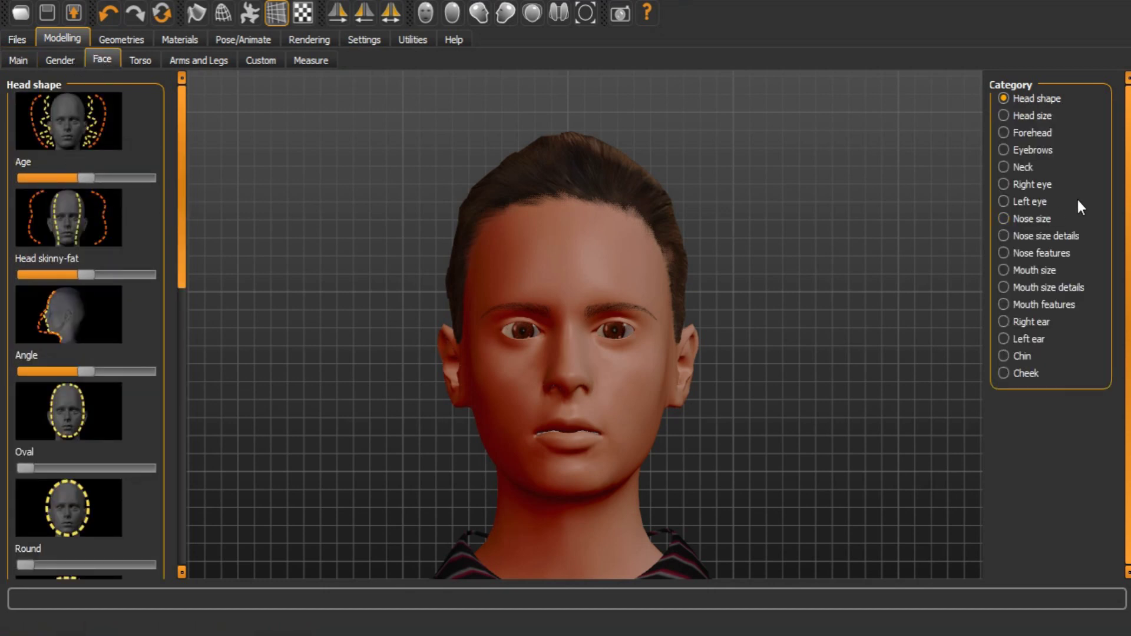
left_click(1033, 186)
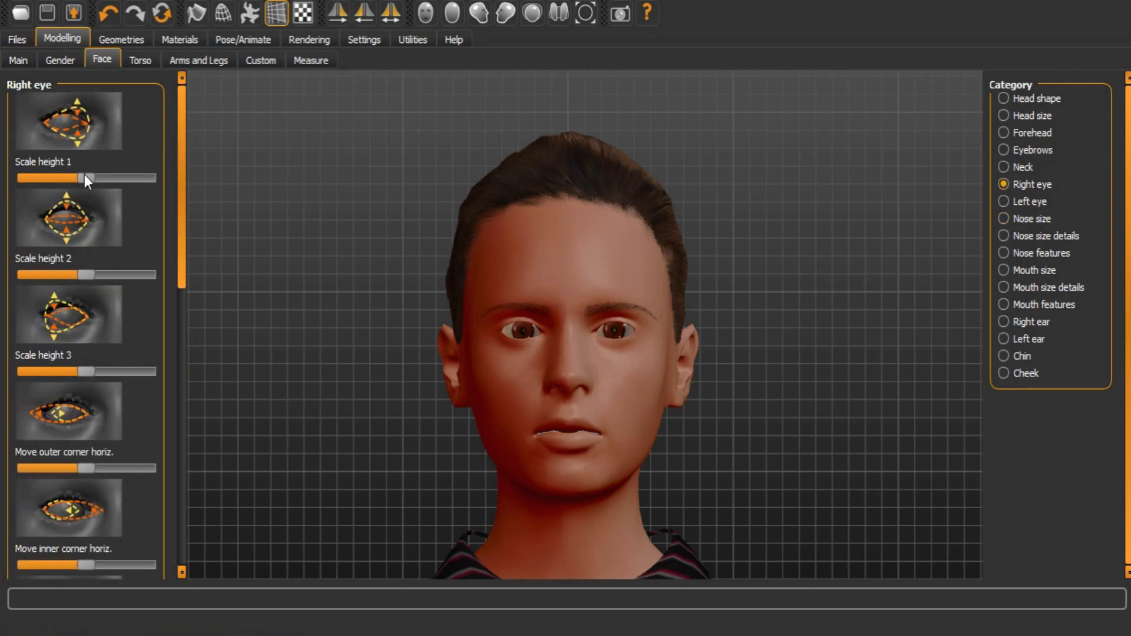
mouse_move(114, 178)
left_mouse_down()
mouse_move(181, 177)
mouse_move(128, 177)
left_mouse_up()
left_click_drag(84, 273, 156, 288)
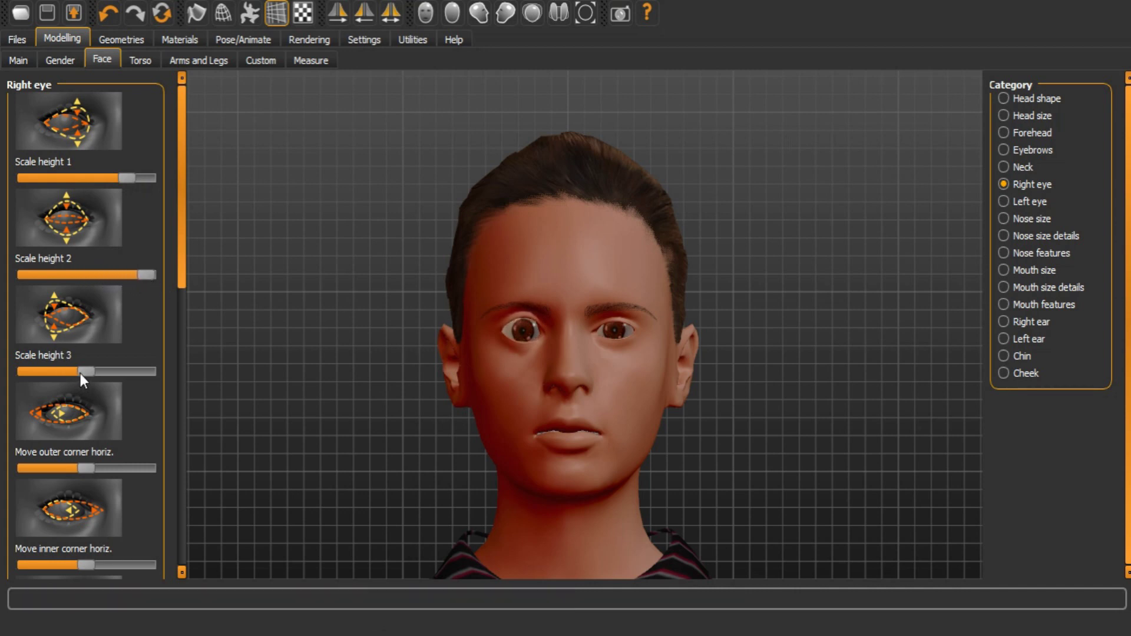
left_click_drag(95, 377, 120, 379)
left_click(340, 14)
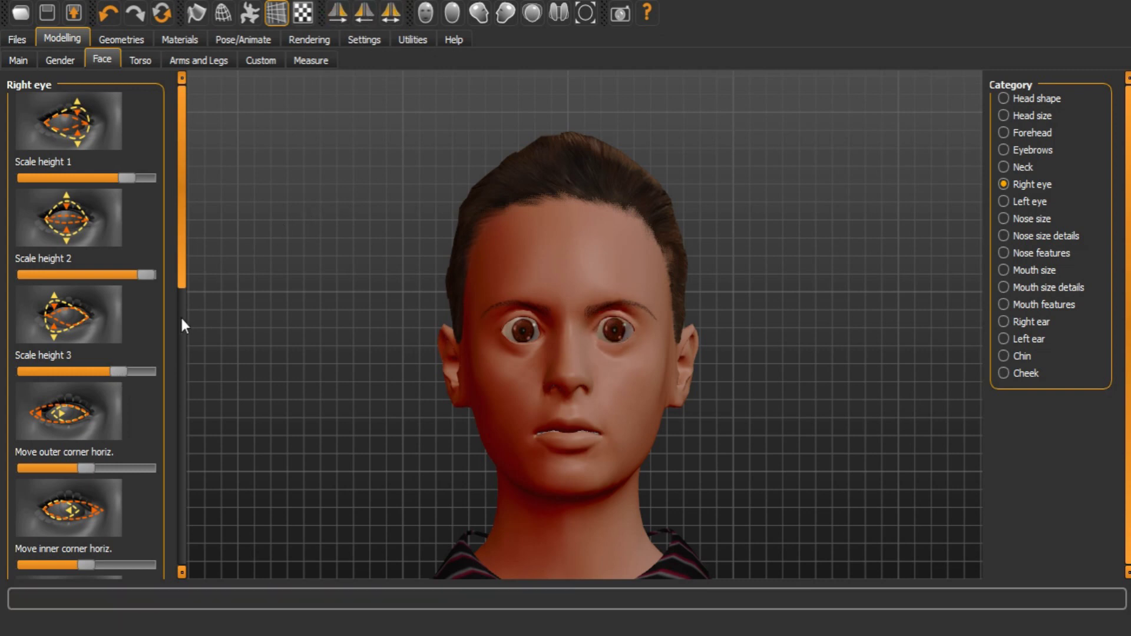
Increase the right eye's Move eye vertically, reduce Move outer corner vert., and copy the shape symmetrically to the left eye
left_click_drag(183, 242, 172, 430)
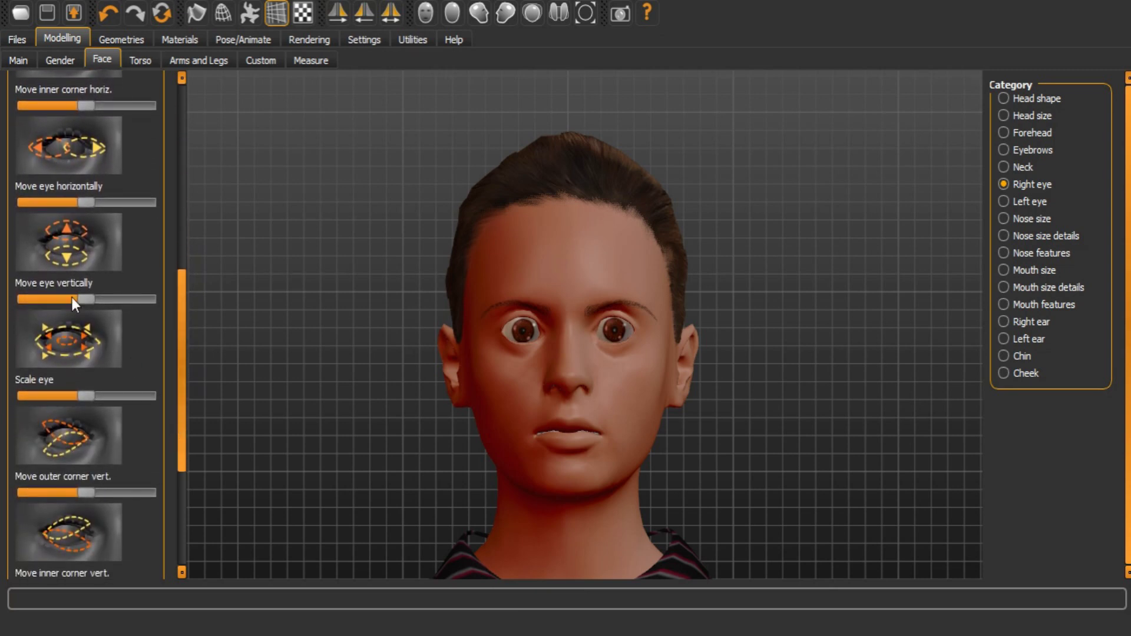
left_click_drag(81, 299, 106, 303)
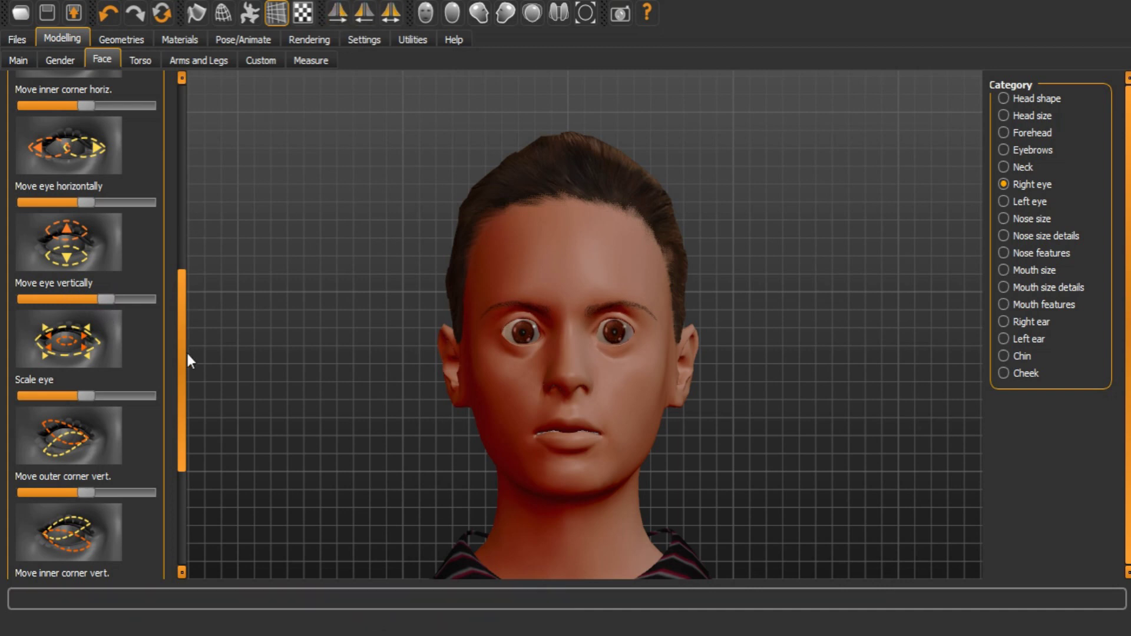
left_click_drag(186, 352, 182, 411)
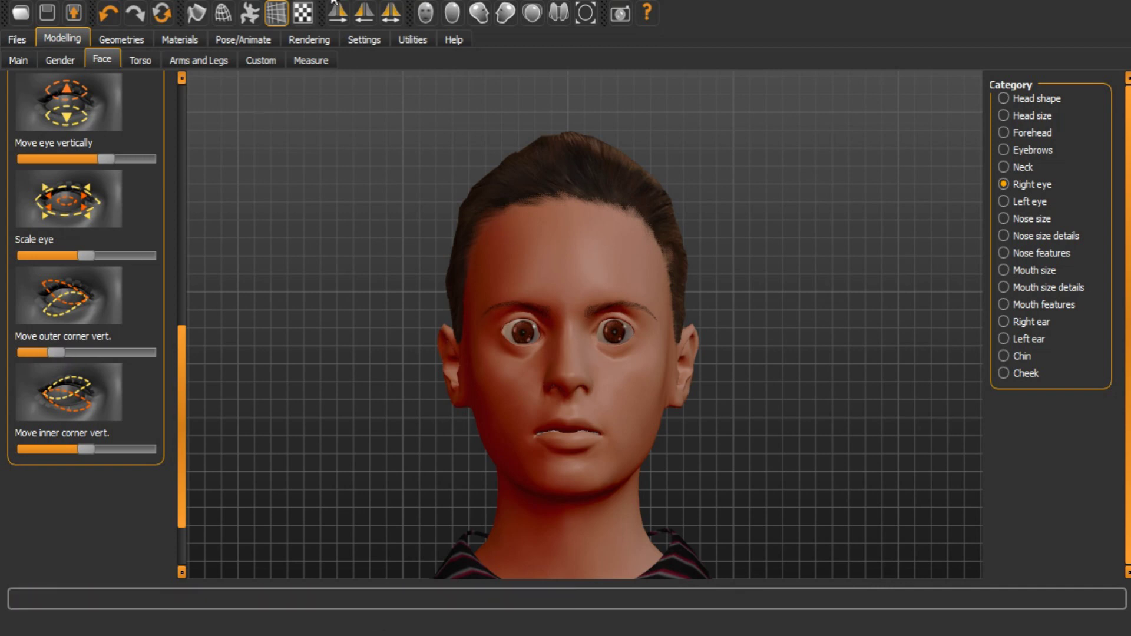
left_click(329, 17)
Adjust the nose size by reducing Scale vertically and strongly increasing Scale horizontally
left_click(1022, 221)
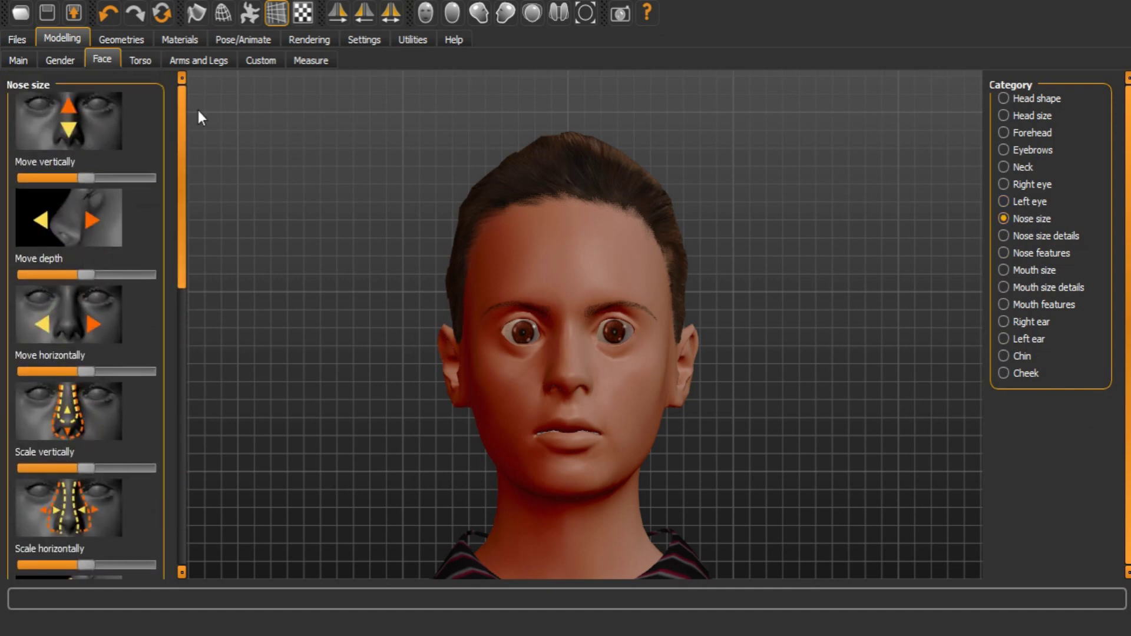
scroll(188, 220, "down", 6)
left_click_drag(91, 266, 67, 266)
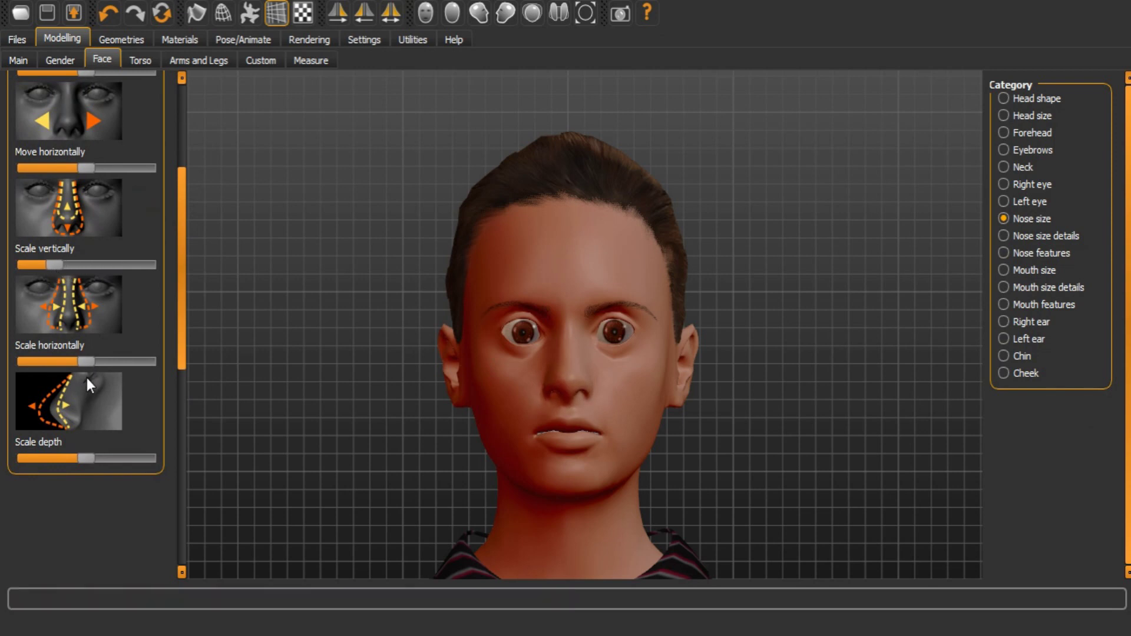
left_click_drag(87, 363, 126, 371)
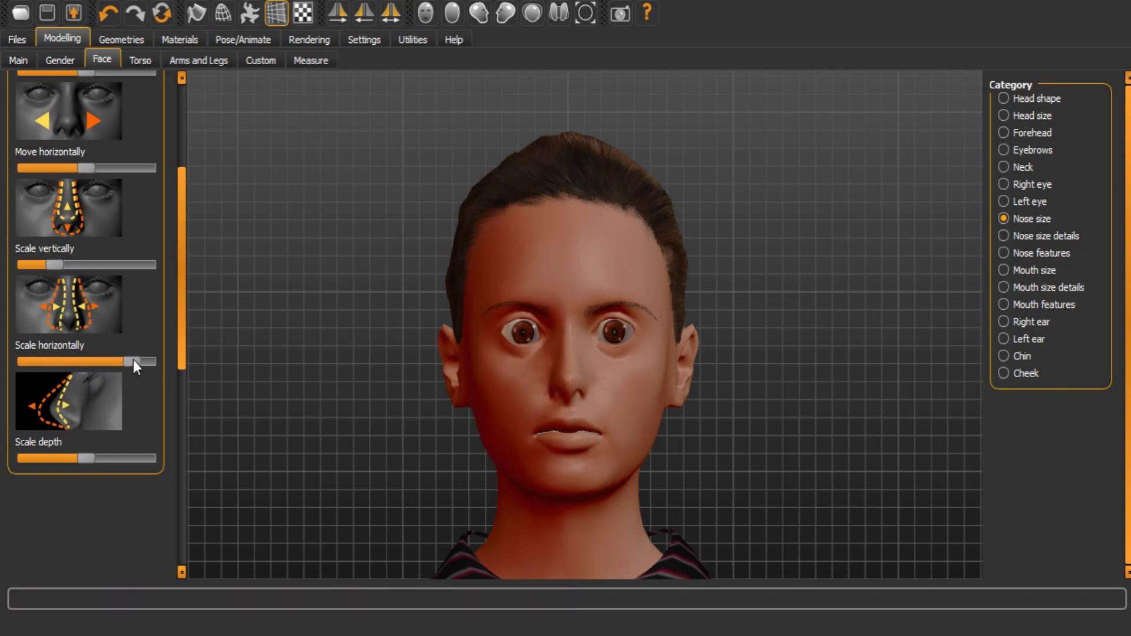
Adjust the nose size details by increasing Scale width 3 and strongly reducing Scale tip width
left_click_drag(642, 387, 699, 386)
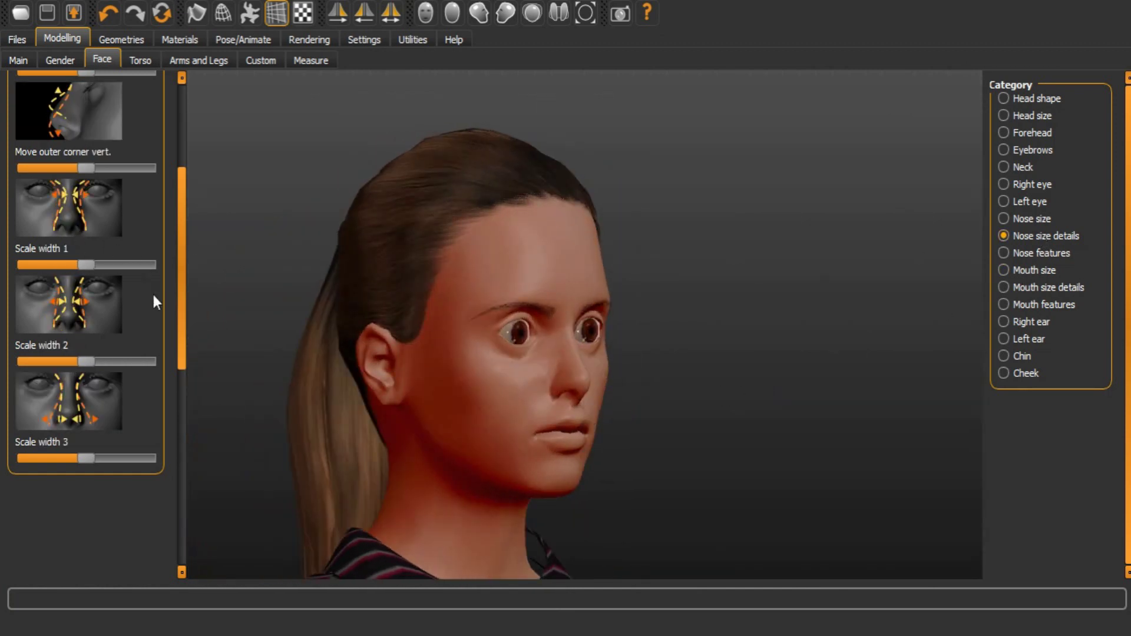
left_click_drag(533, 399, 473, 398)
left_click_drag(93, 460, 133, 461)
left_click_drag(179, 360, 189, 278)
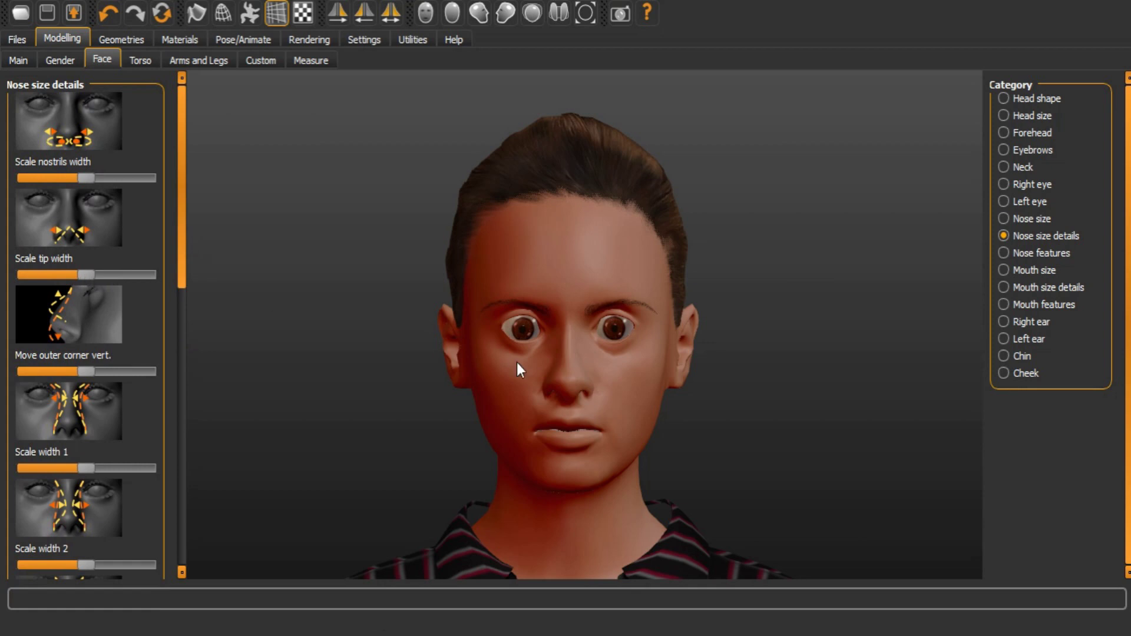
left_click_drag(517, 362, 558, 361)
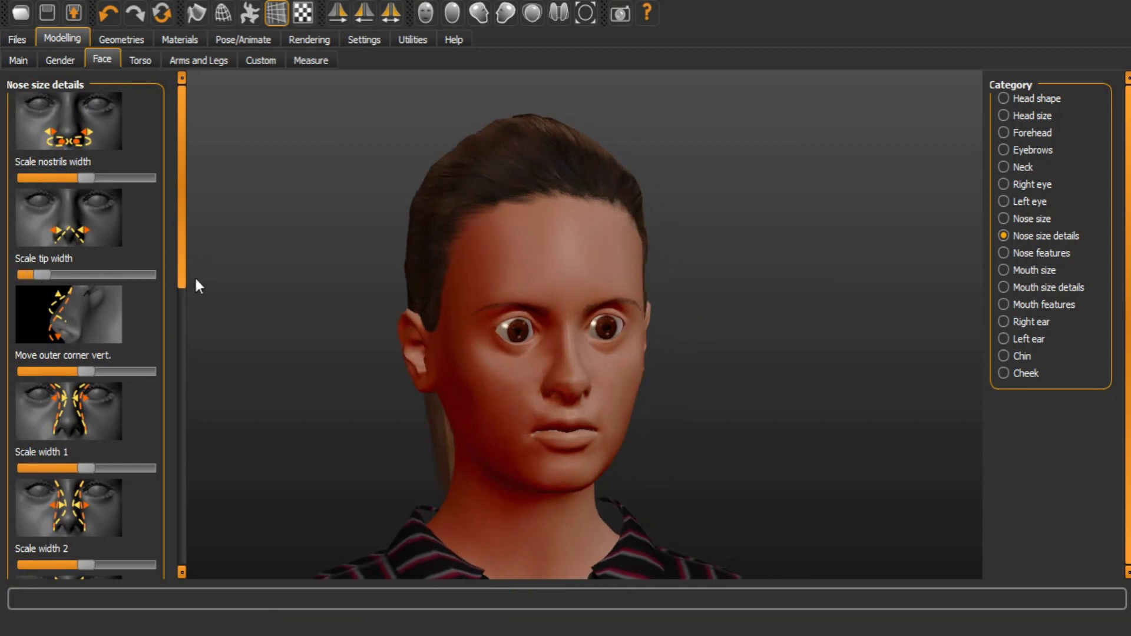
Increase the Volume nose feature moderately, checking the nose from the side and the front
left_click(1034, 252)
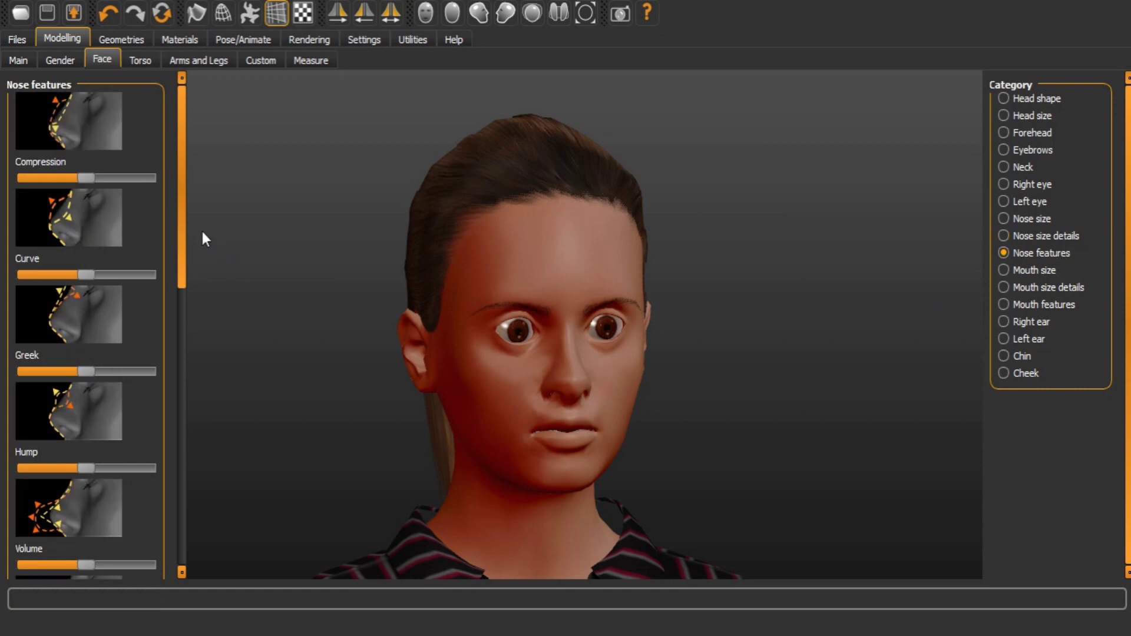
left_click_drag(179, 232, 179, 300)
scroll(176, 321, "down", 1)
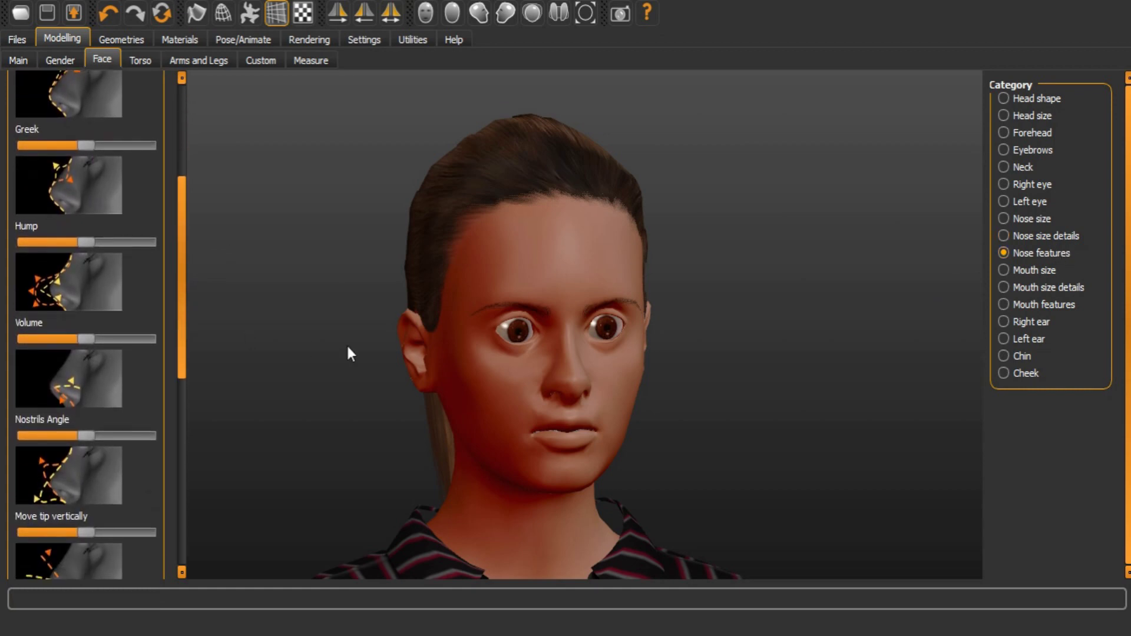
left_click_drag(348, 351, 500, 356)
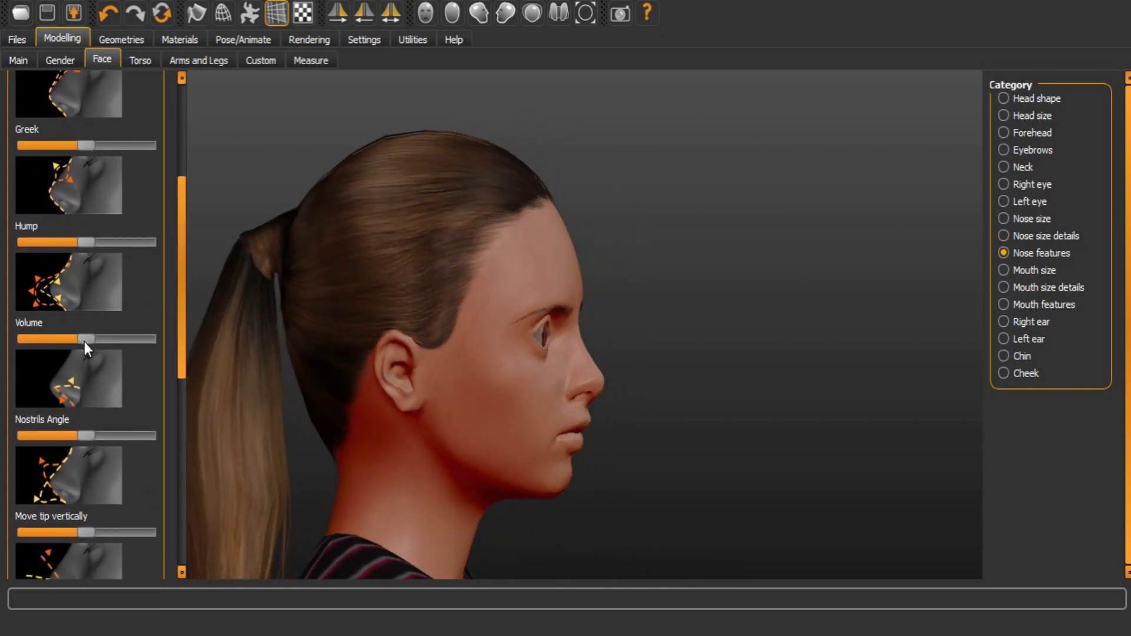
left_click_drag(83, 342, 107, 348)
left_click_drag(566, 356, 420, 358)
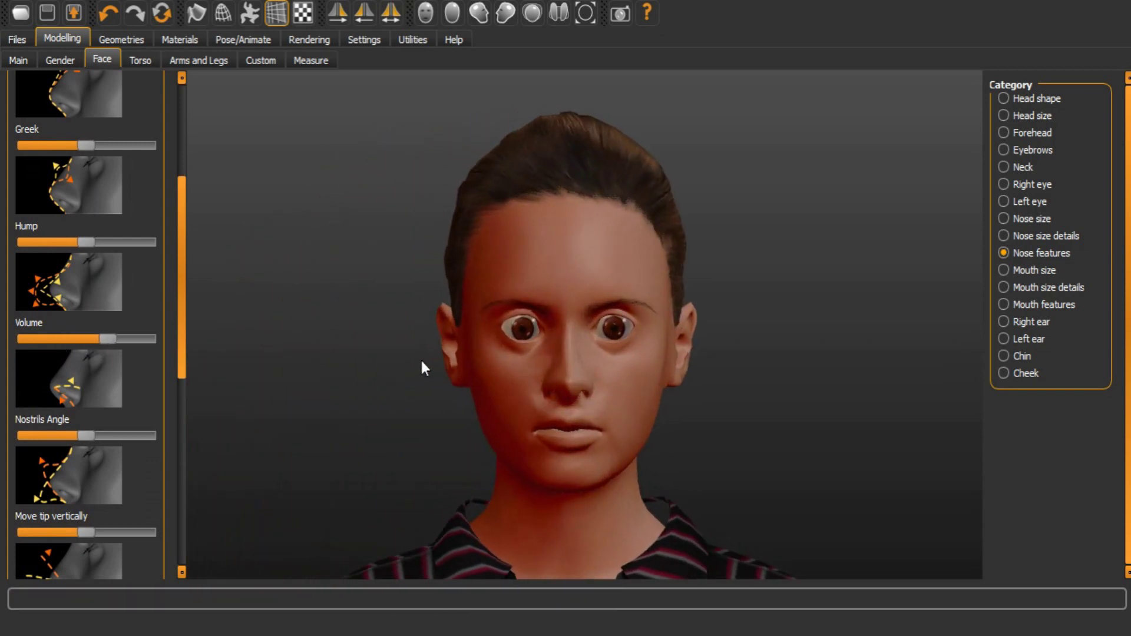
left_click_drag(613, 279, 728, 261)
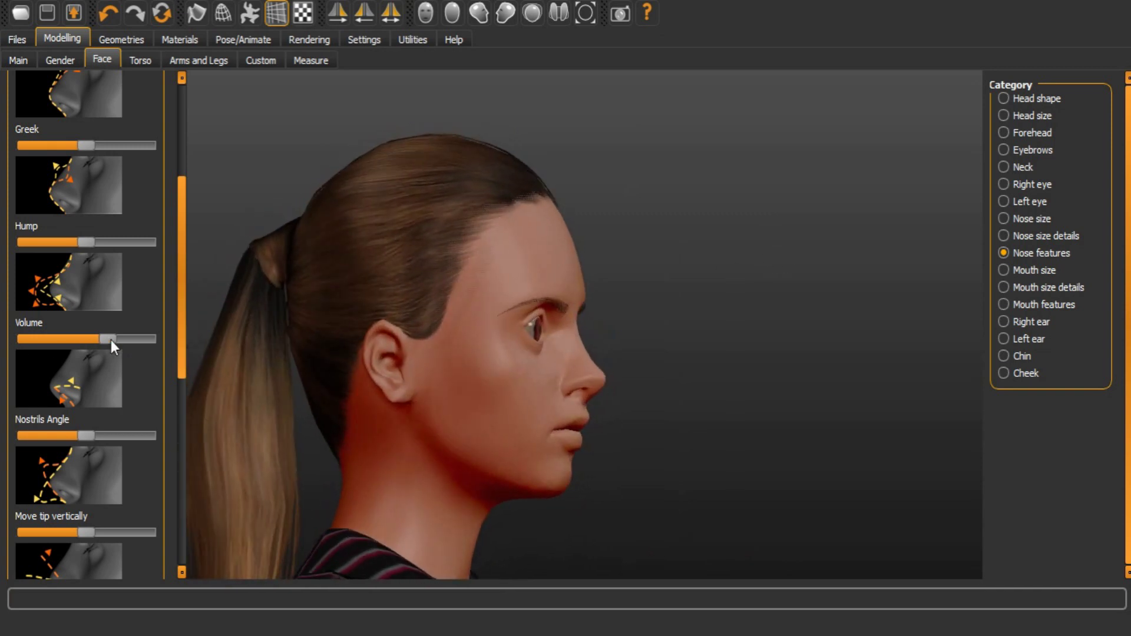
left_click_drag(564, 410, 484, 397)
Adjust the mouth size by moderately increasing Scale horizontally and very slightly increasing Scale vertically
left_click(1037, 270)
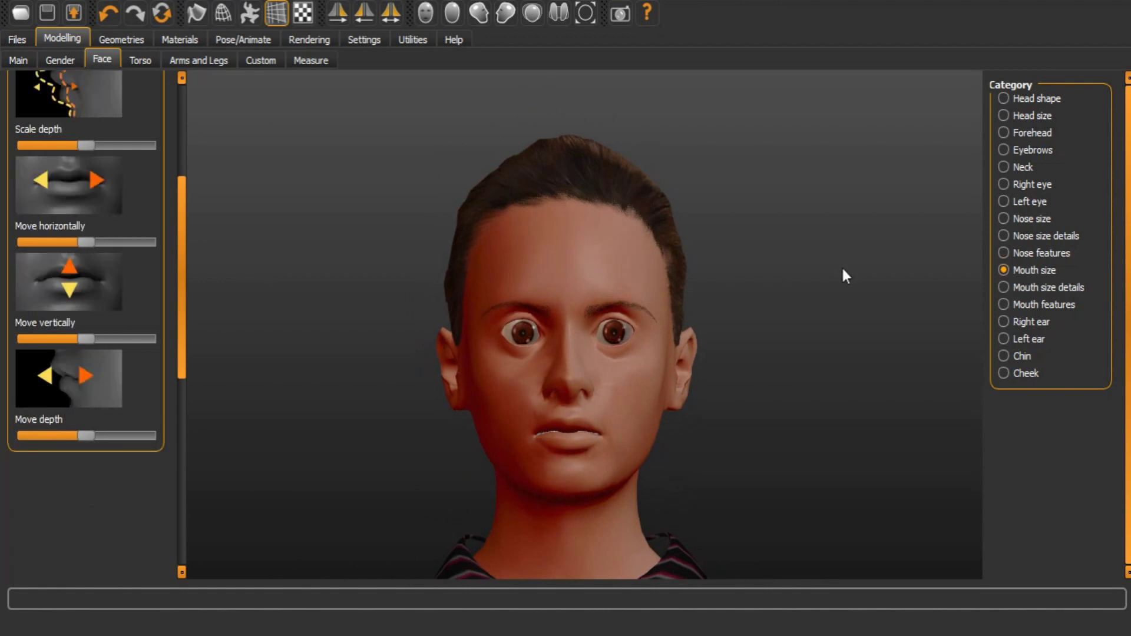
left_click_drag(184, 290, 183, 186)
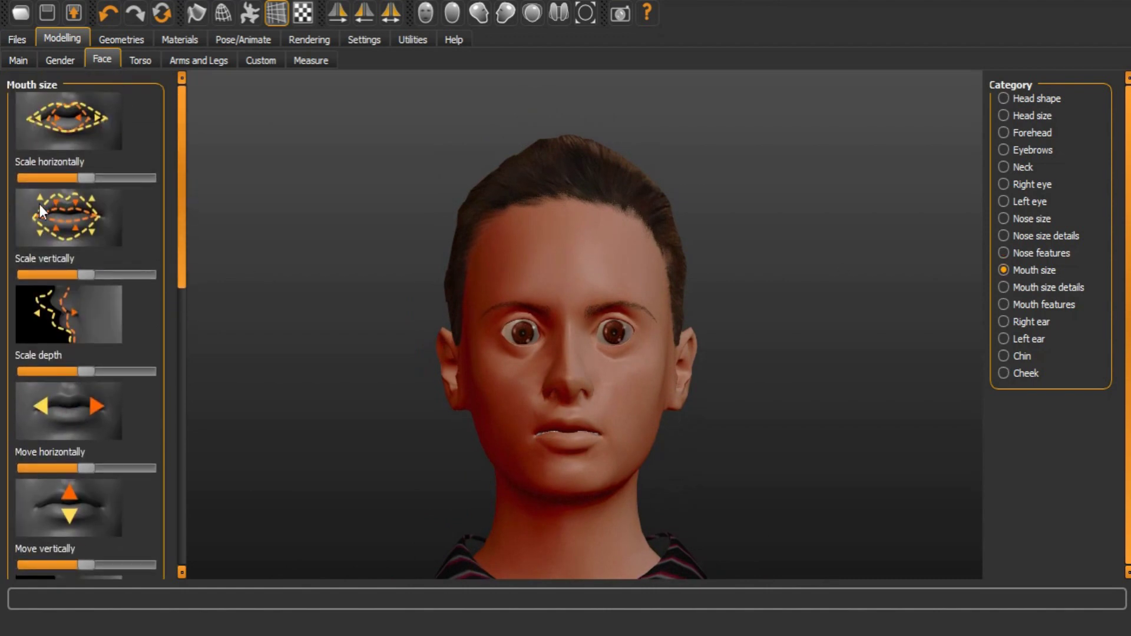
left_click_drag(63, 178, 123, 179)
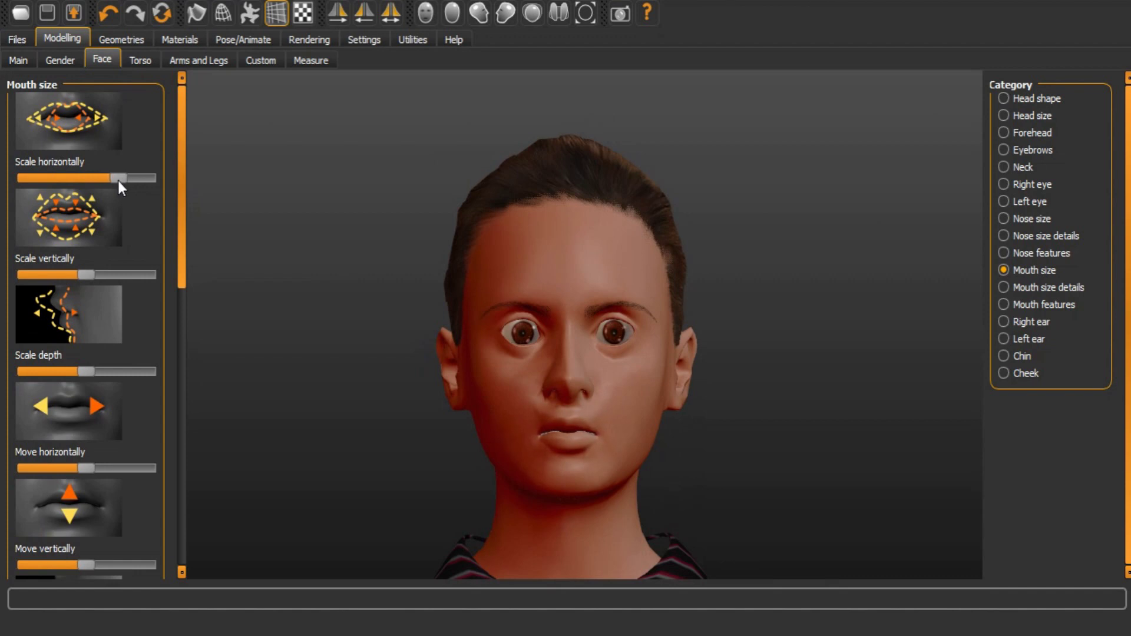
mouse_move(79, 274)
left_mouse_down()
mouse_move(62, 276)
mouse_move(118, 279)
mouse_move(90, 280)
left_mouse_up()
left_click_drag(110, 182, 108, 182)
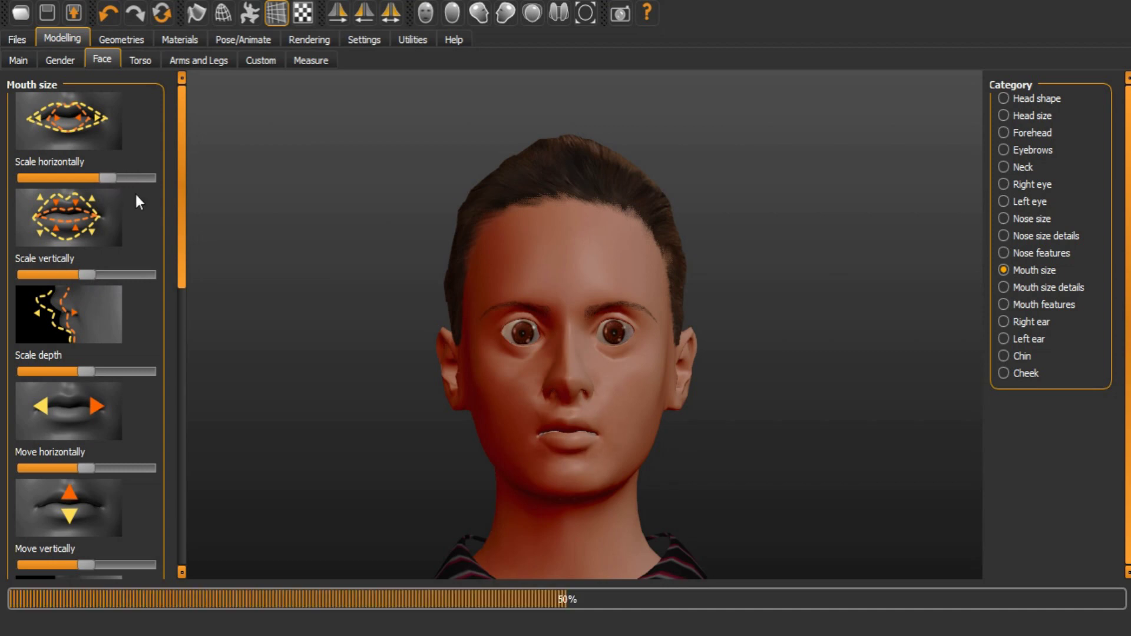
mouse_move(566, 331)
left_mouse_down()
mouse_move(431, 333)
mouse_move(579, 341)
left_mouse_up()
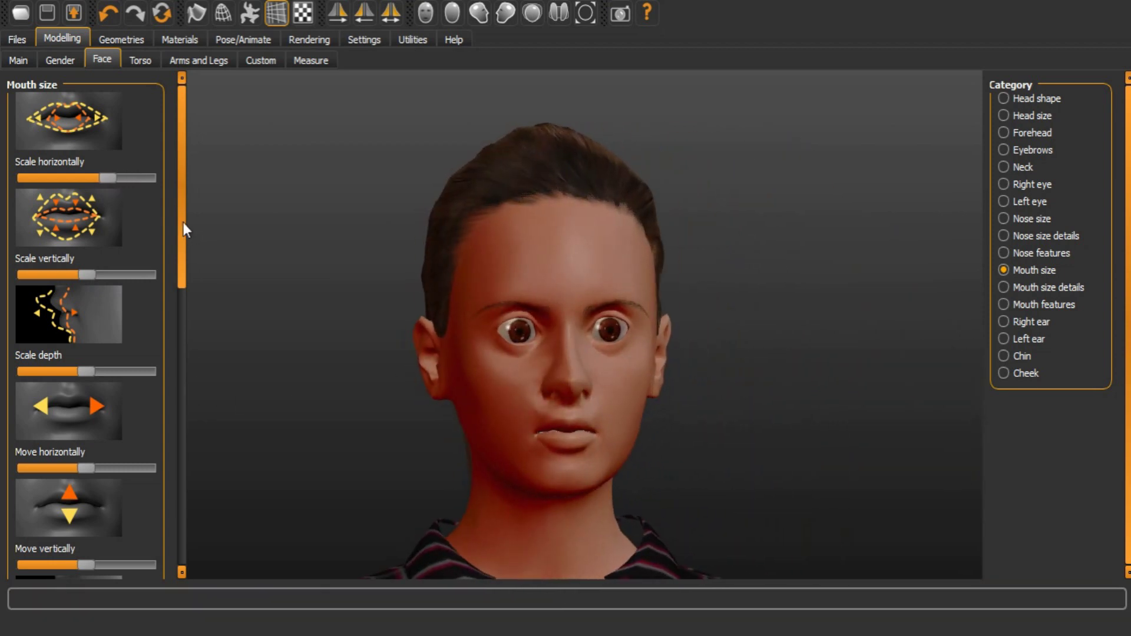
left_click_drag(182, 222, 174, 243)
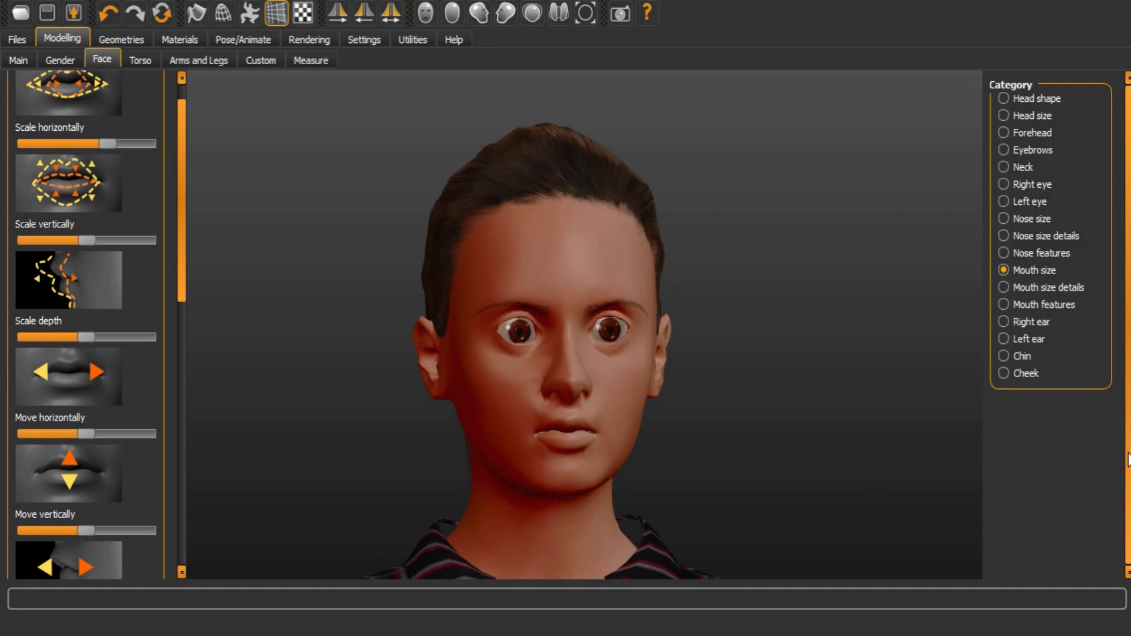
left_click_drag(180, 216, 172, 112)
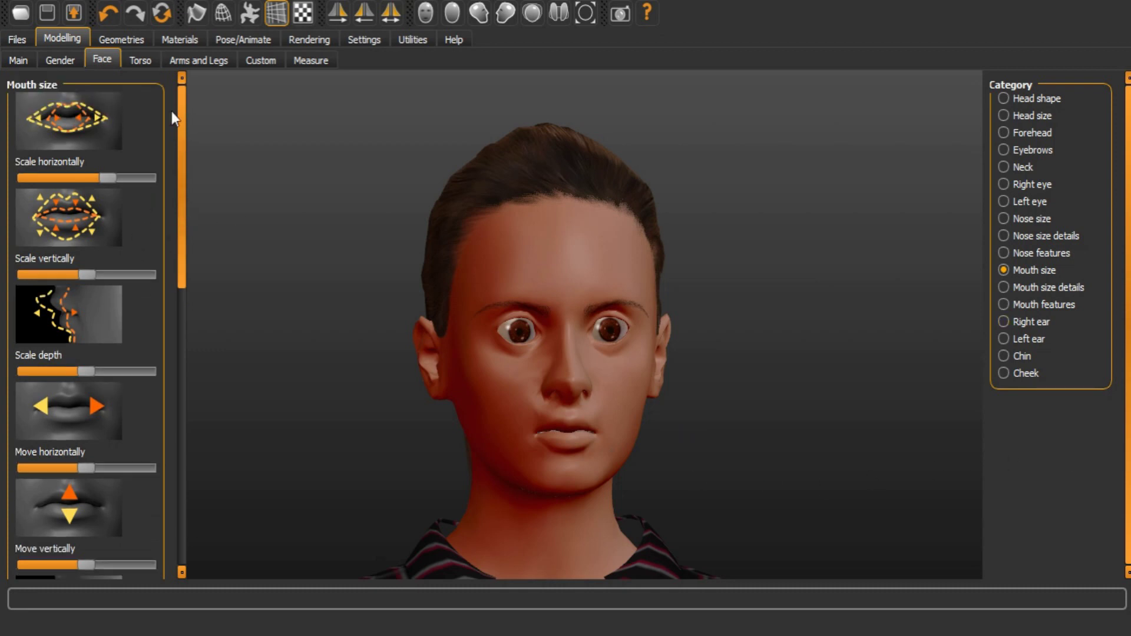
Set the head shape's Invertedtriangular amount to roughly a third of its range
left_click(1021, 99)
left_click_drag(180, 194, 170, 341)
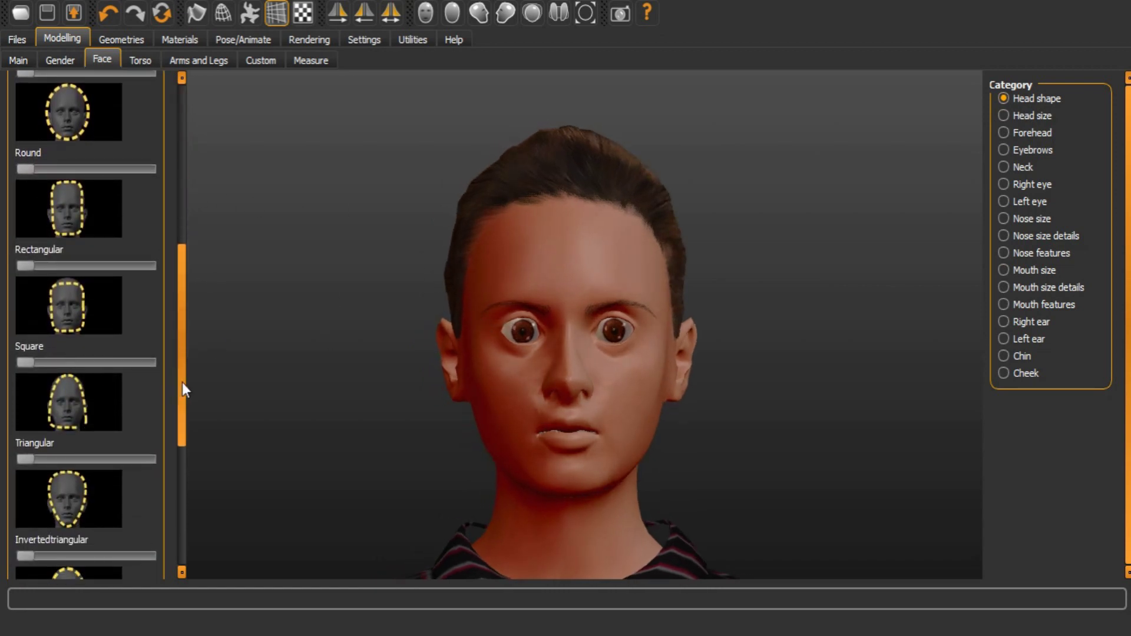
scroll(68, 443, "down", 3)
left_click_drag(25, 462, 68, 461)
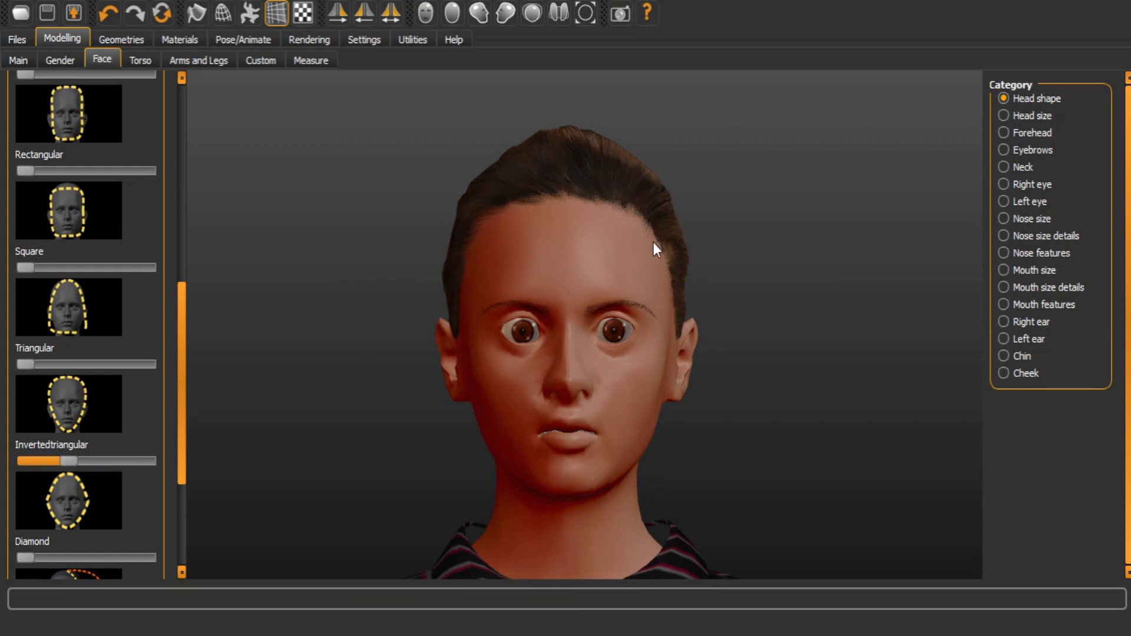
Increase the head's Scale depth of parietal side moderately and check the head in profile and from the front
left_click_drag(181, 380, 183, 479)
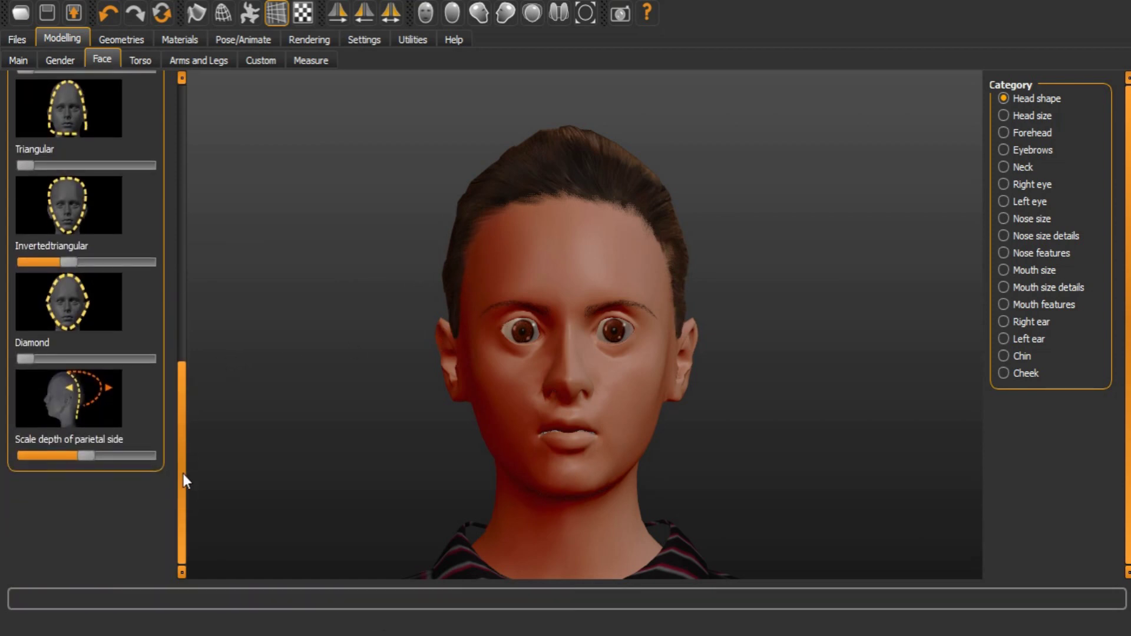
left_click_drag(433, 353, 577, 382)
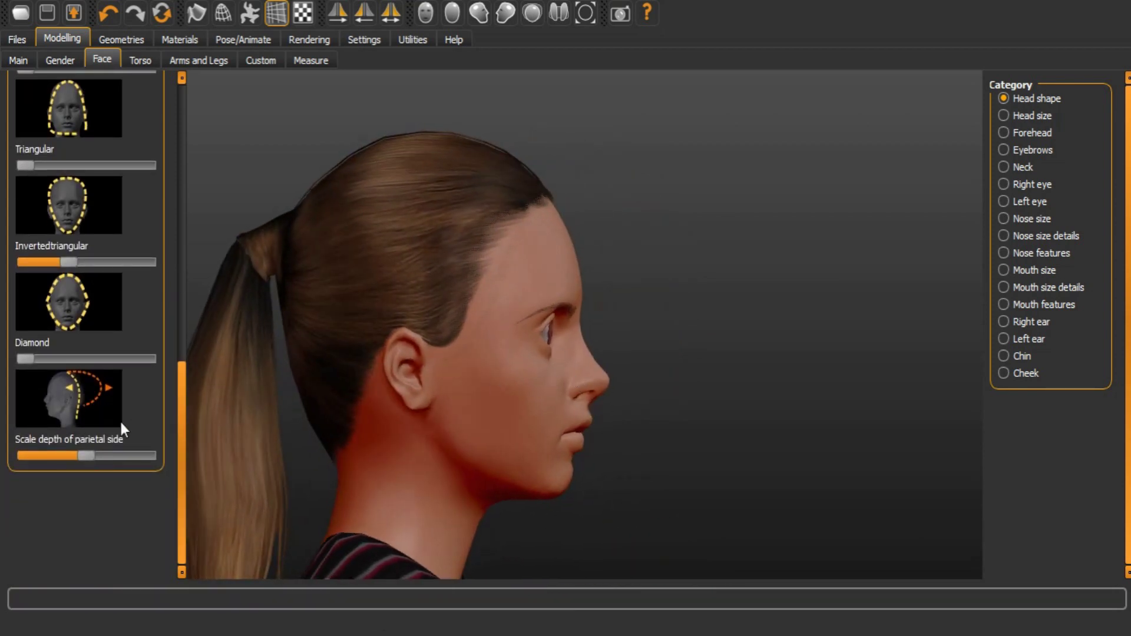
left_click_drag(86, 457, 110, 455)
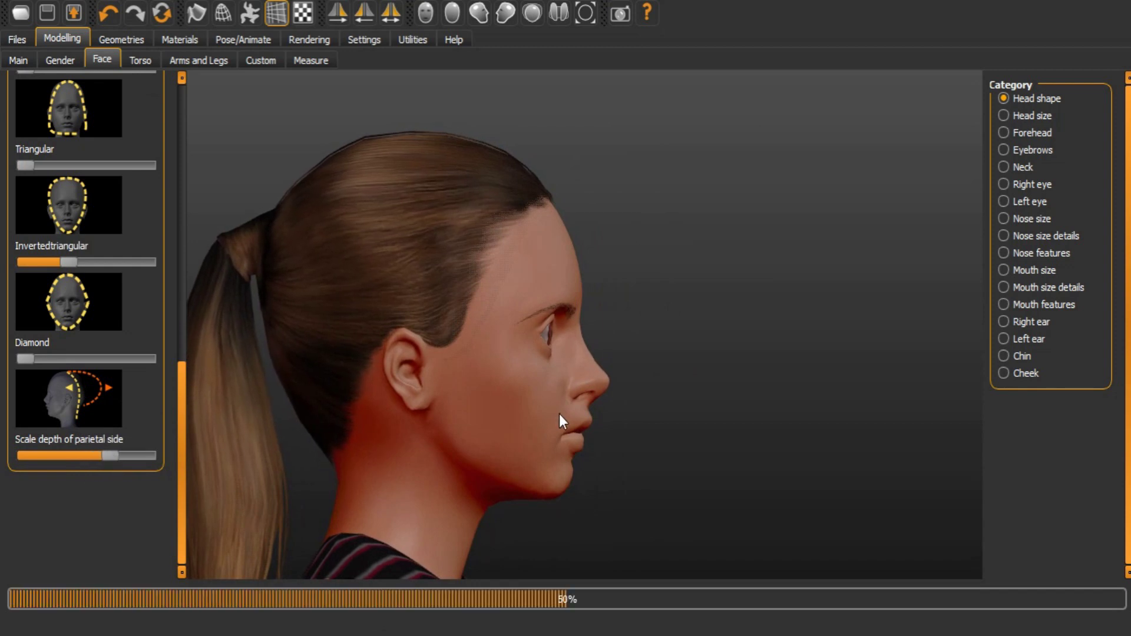
scroll(595, 373, "up", 1)
scroll(596, 374, "down", 3)
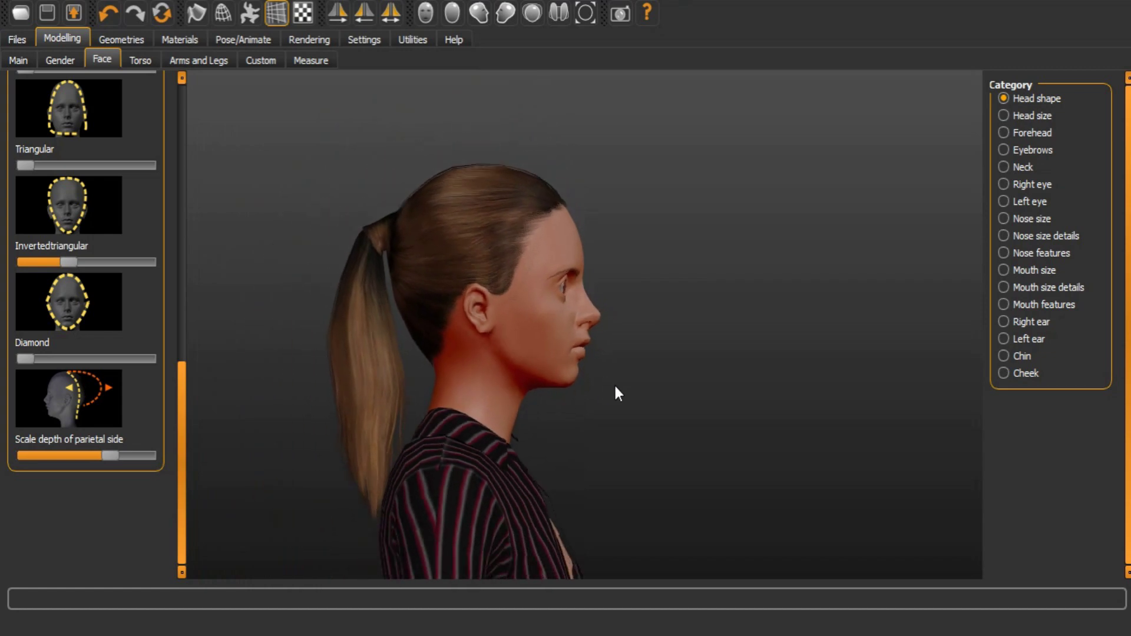
left_click_drag(524, 306, 553, 268)
scroll(605, 260, "up", 3)
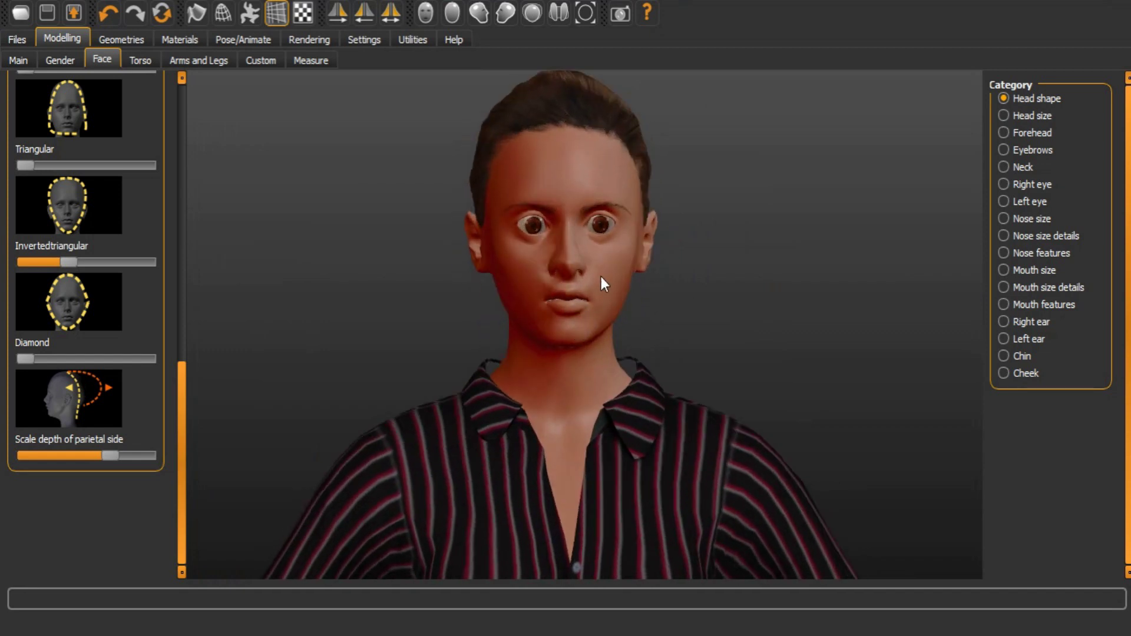
scroll(602, 275, "down", 2)
scroll(602, 274, "up", 3)
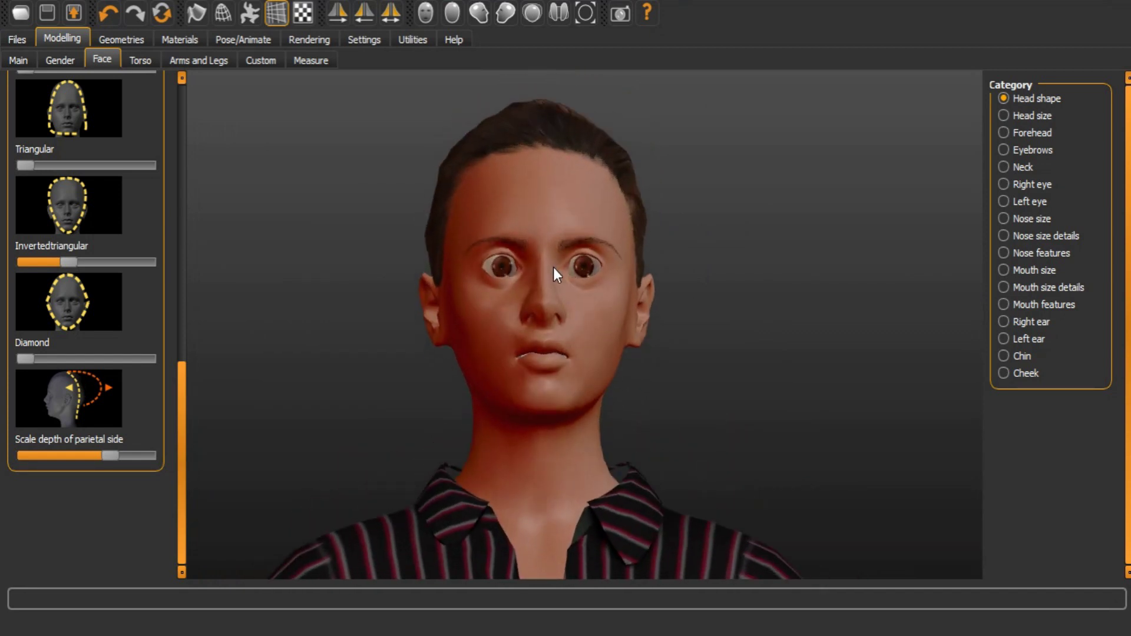
left_click_drag(186, 442, 187, 155)
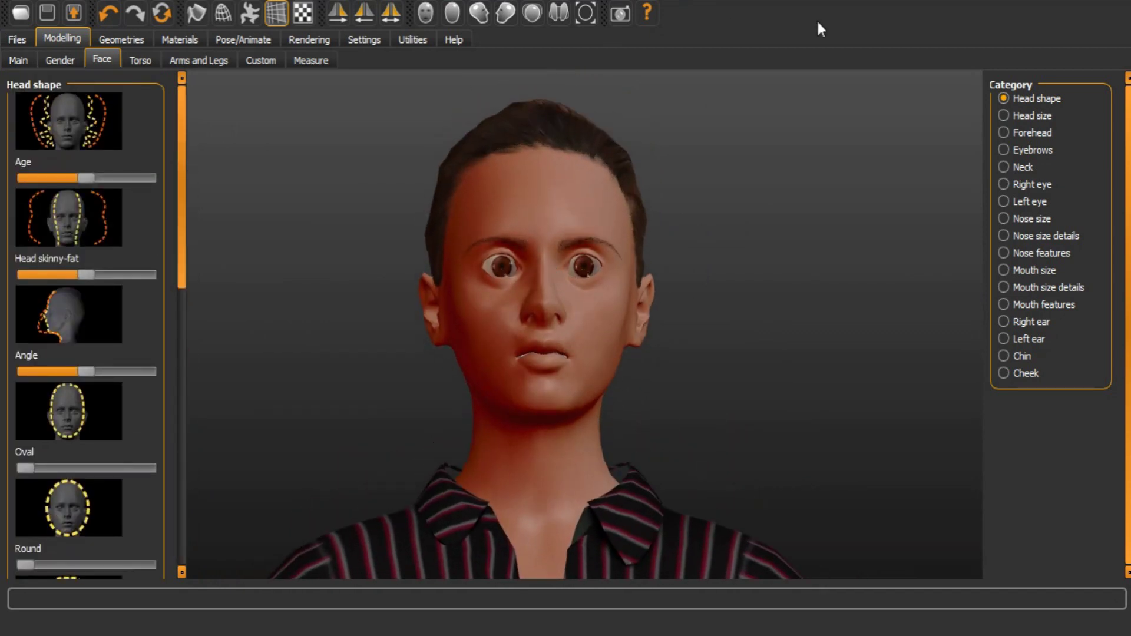
Slightly reduce the Eyebrows angle and moderately reduce the eyebrows' Move vert
left_click(1009, 149)
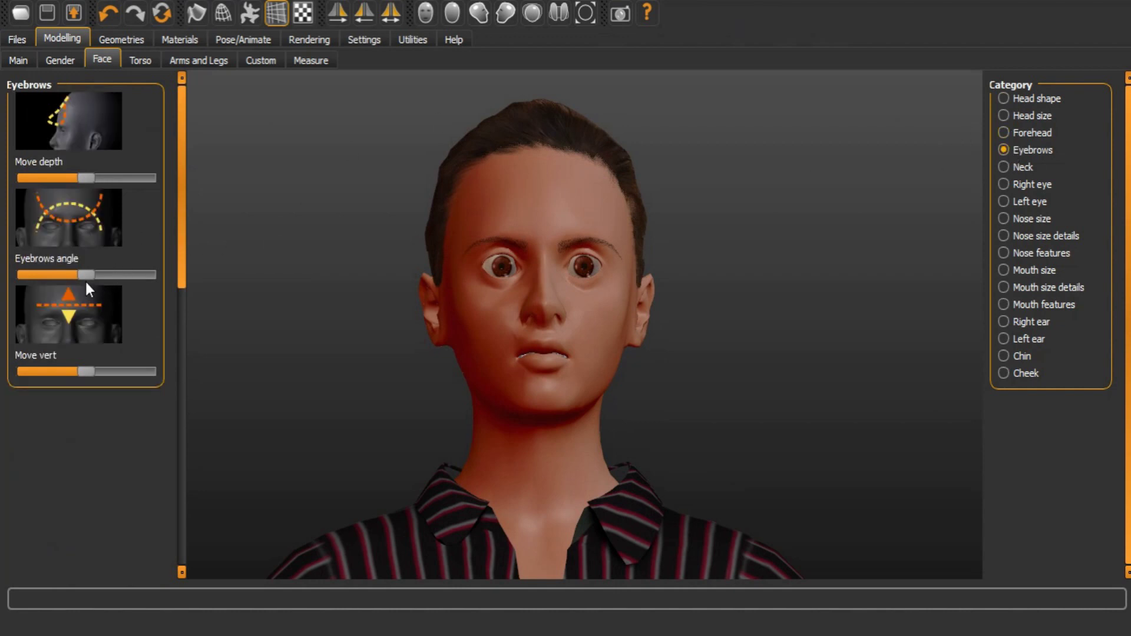
left_click_drag(82, 273, 73, 274)
left_click_drag(88, 369, 65, 376)
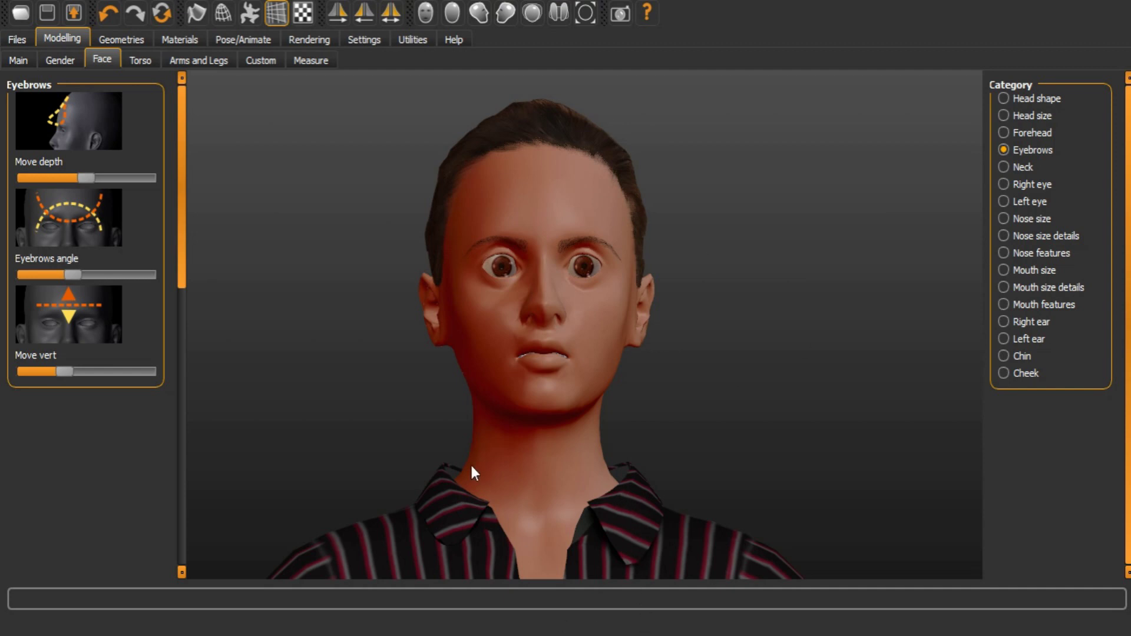
scroll(587, 382, "down", 3)
scroll(587, 383, "down", 1)
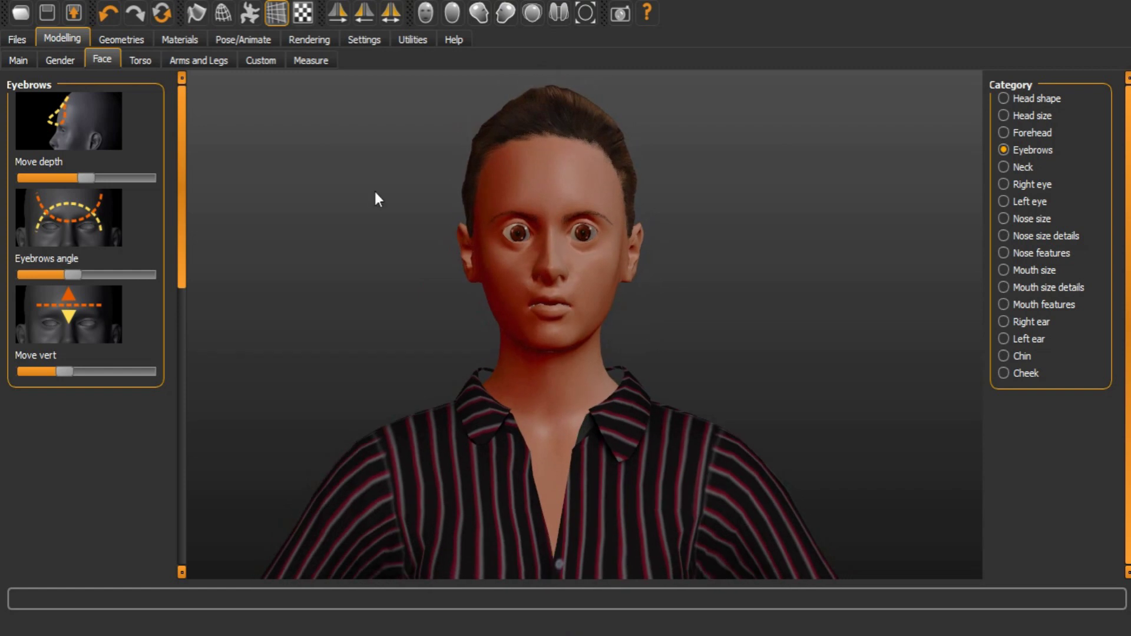
Assign the Default rig preset to the character
left_click(124, 41)
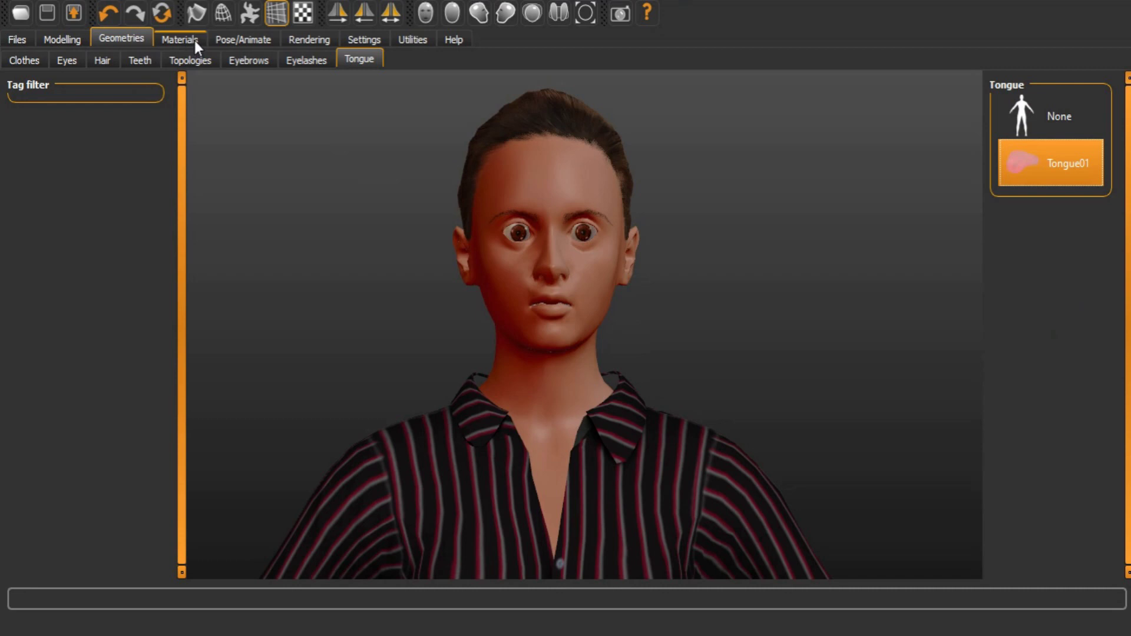
left_click(195, 43)
left_click(240, 43)
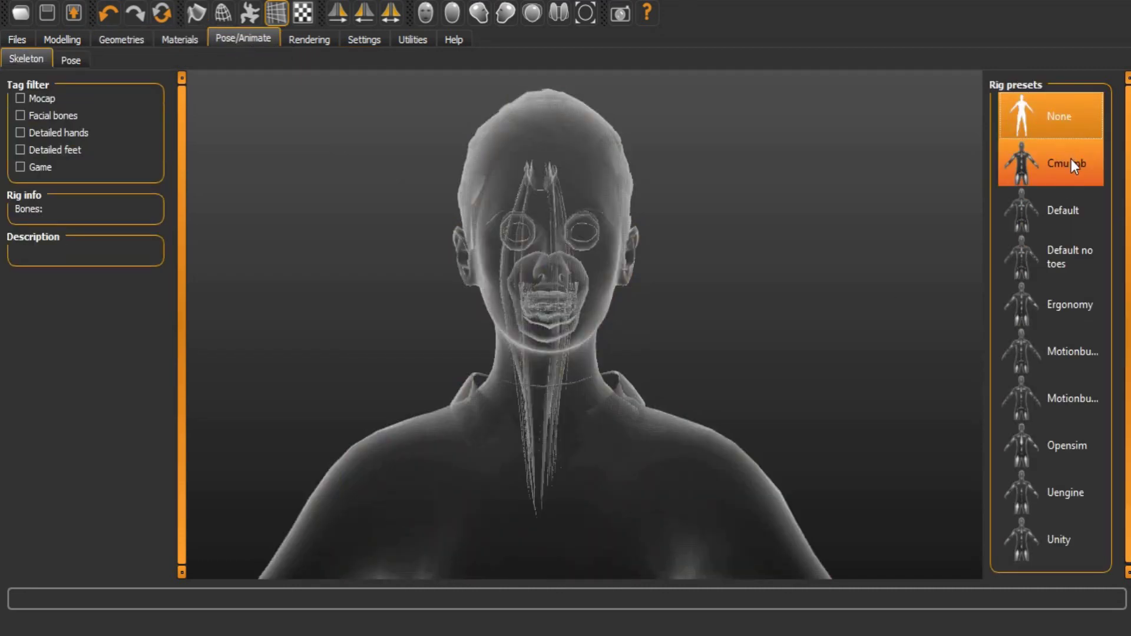
left_click(1076, 210)
left_click_drag(866, 215, 617, 268)
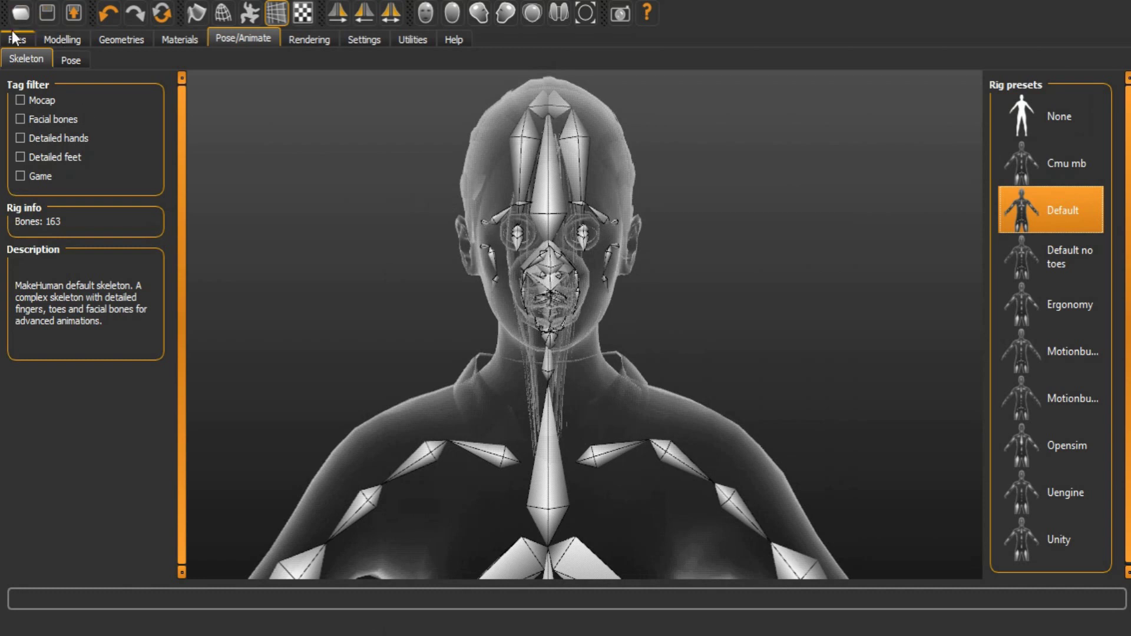
Save the model as "Tennis girl", overwriting the existing file, and export it under the same name in Collada (dae) format
left_click(14, 40)
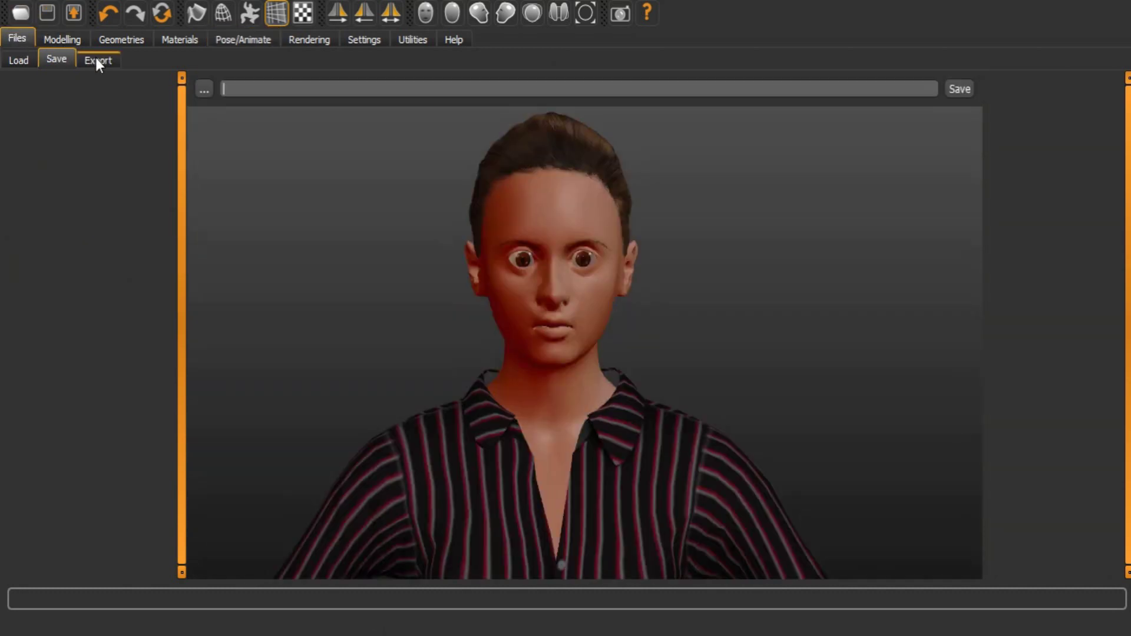
left_click(285, 83)
type("Tennis girl")
left_click(960, 89)
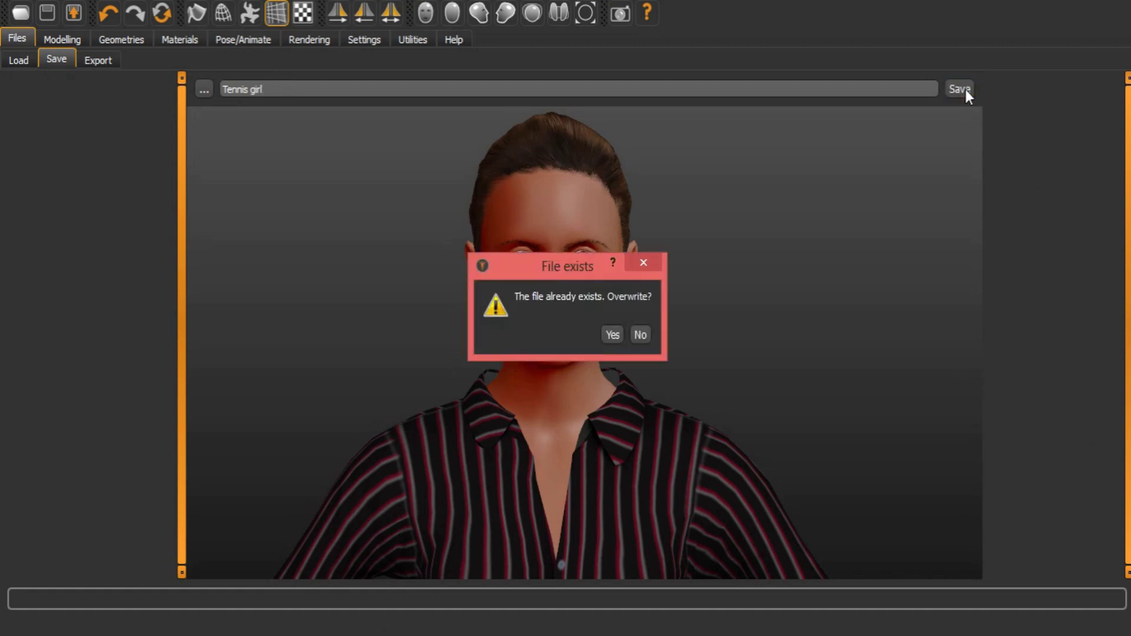
left_click(612, 334)
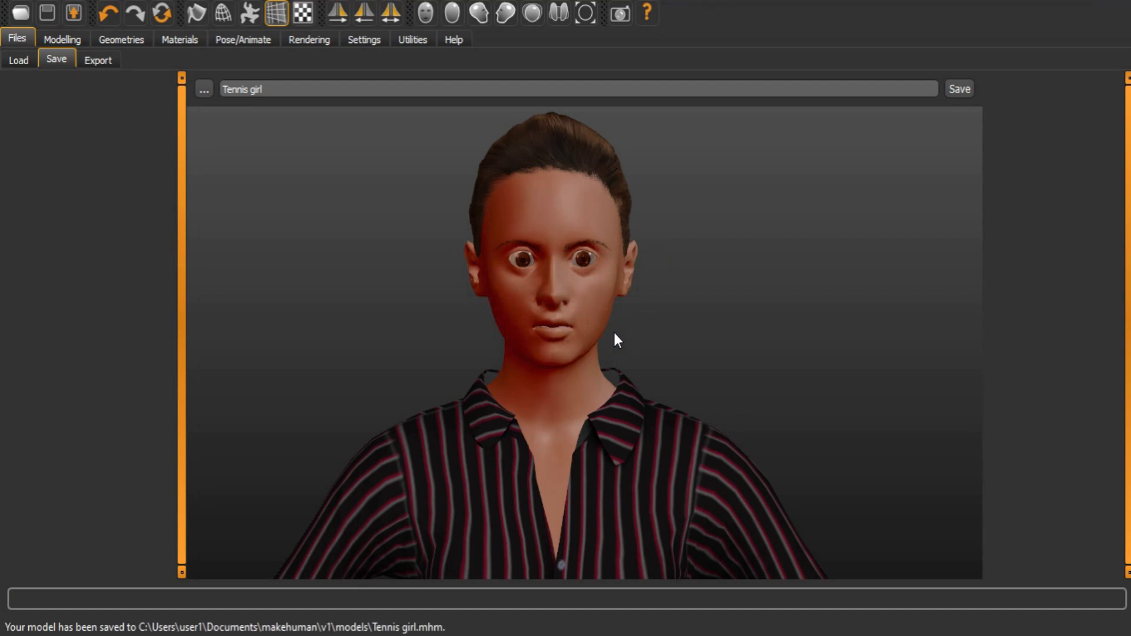
left_click(100, 55)
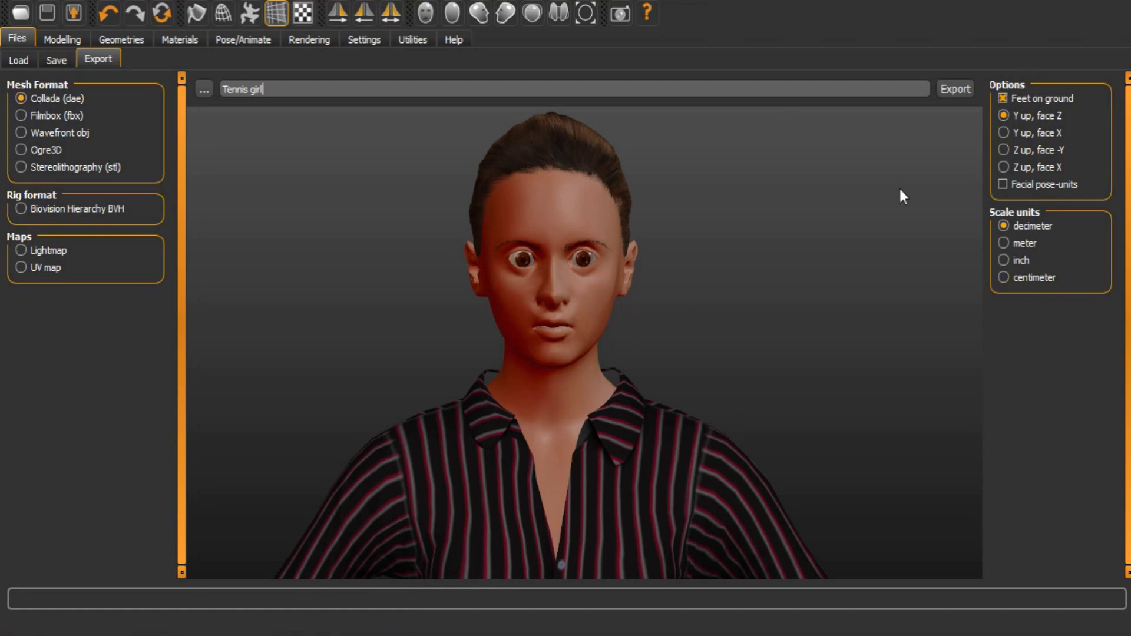
left_click(956, 90)
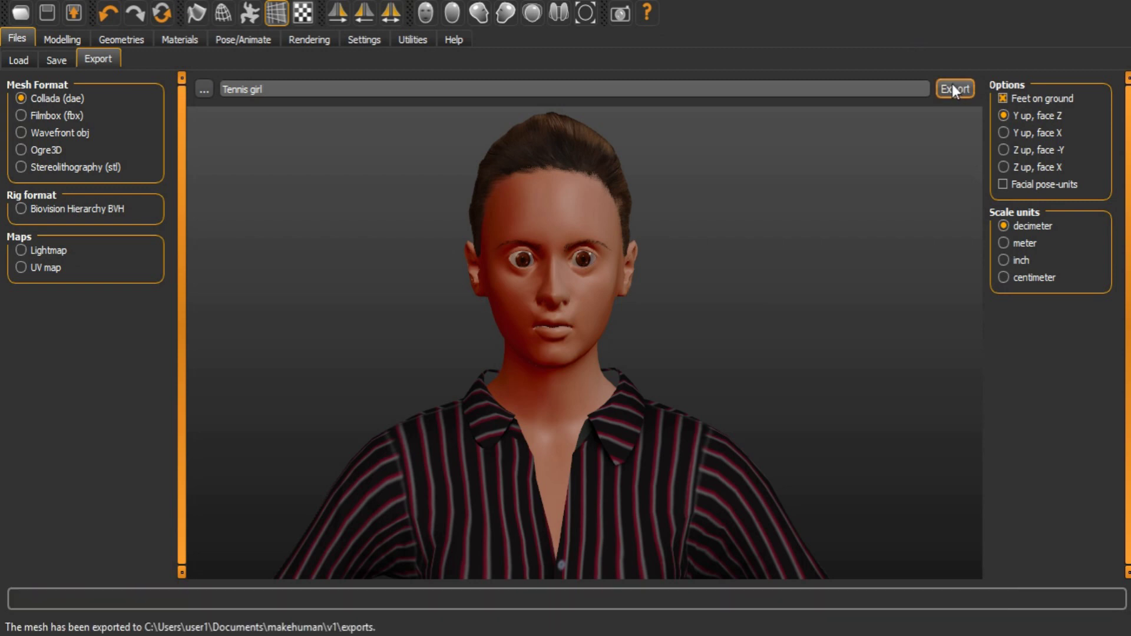
Switch to Blender and import the Collada file Tennis Girl.dae from the makehuman exports folder
mouse_move(1127, 2)
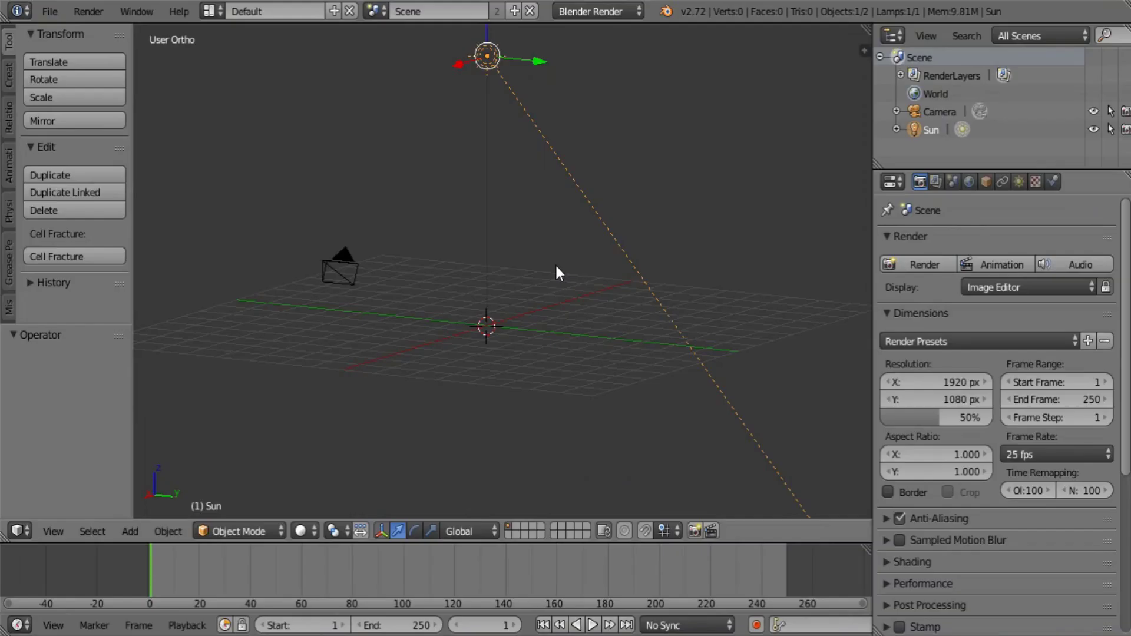
left_click(51, 13)
mouse_move(150, 323)
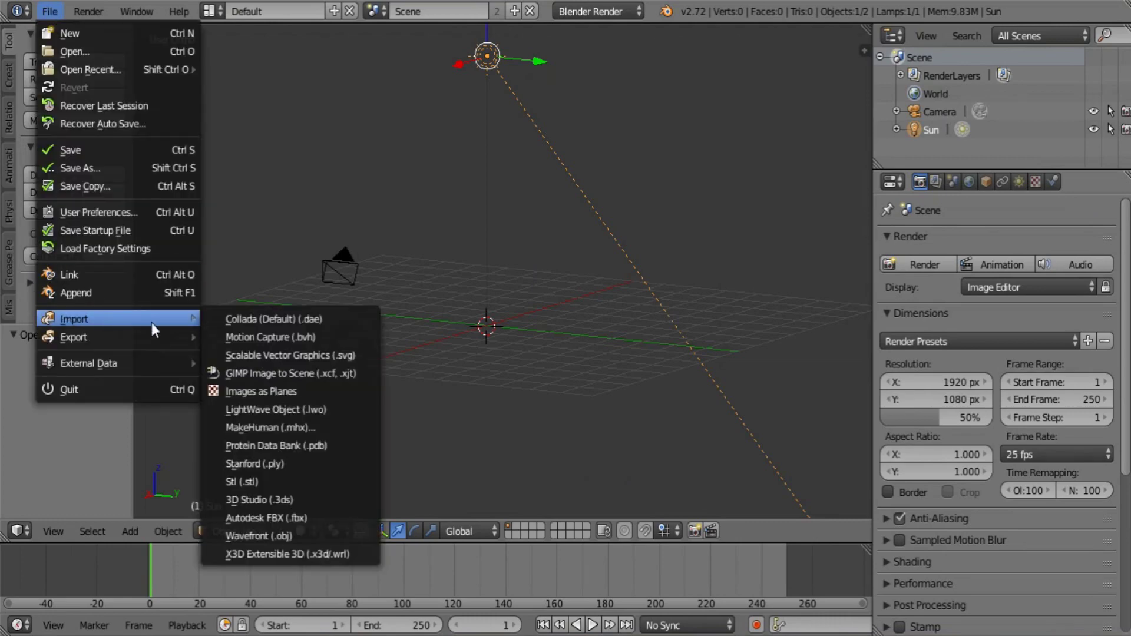
left_click(265, 320)
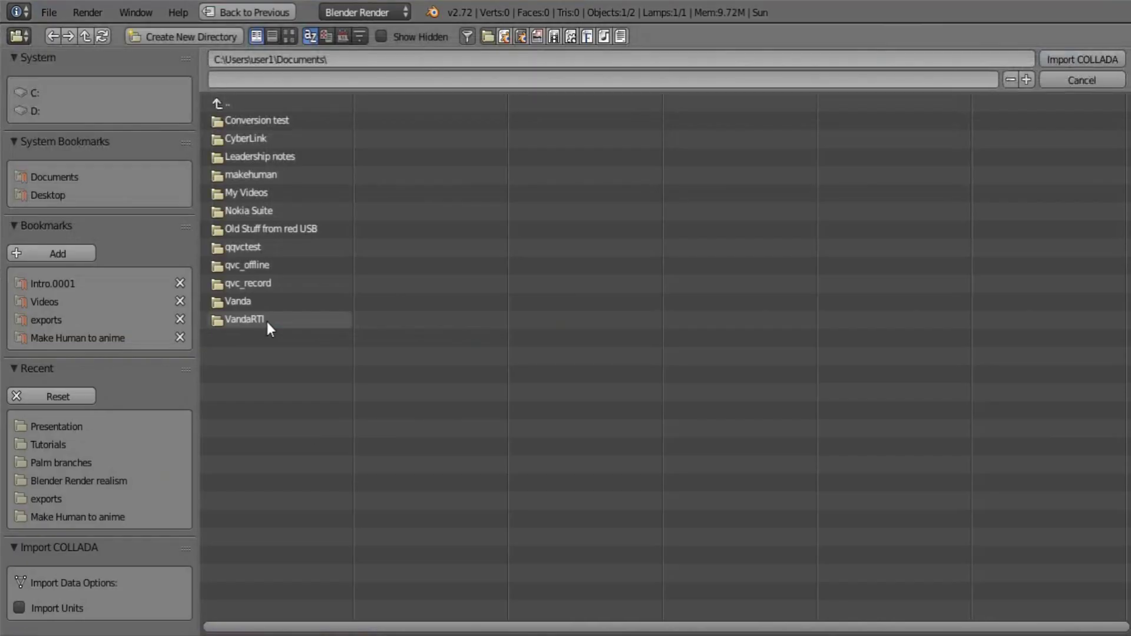
left_click(50, 322)
left_click(255, 157)
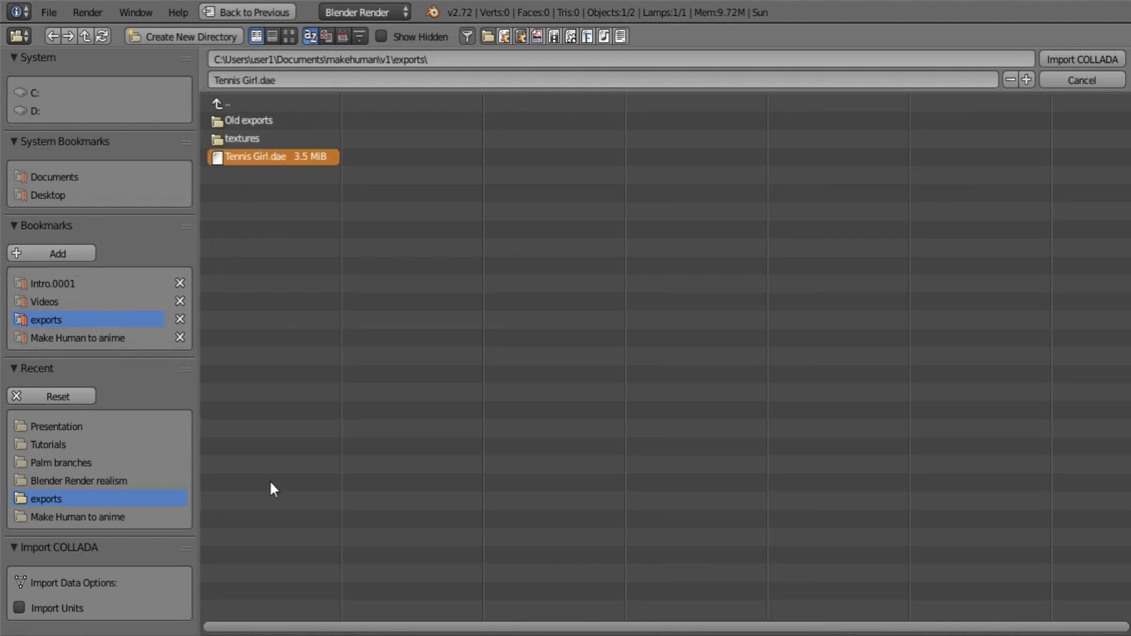
left_click(1086, 60)
Select the camera, move it to about X 1.3 and Y -5.8, and rotate it about -96° around global Z
middle_click_drag(434, 318, 575, 366)
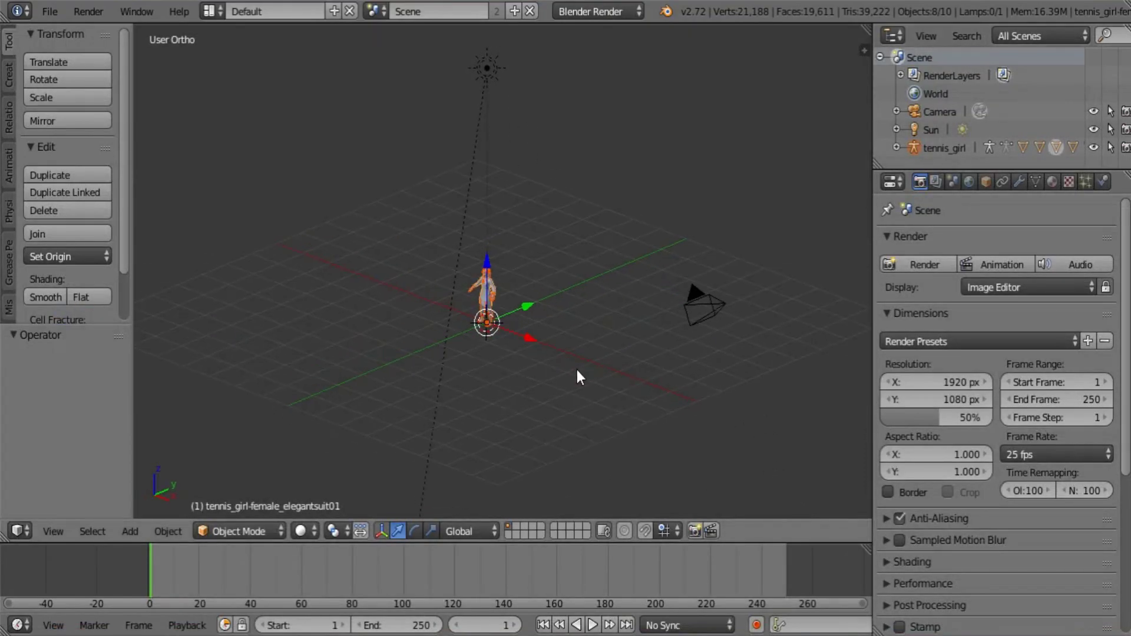
right_click(710, 298)
left_click_drag(766, 311, 547, 293)
left_click_drag(555, 218, 427, 285)
key("r")
key("z")
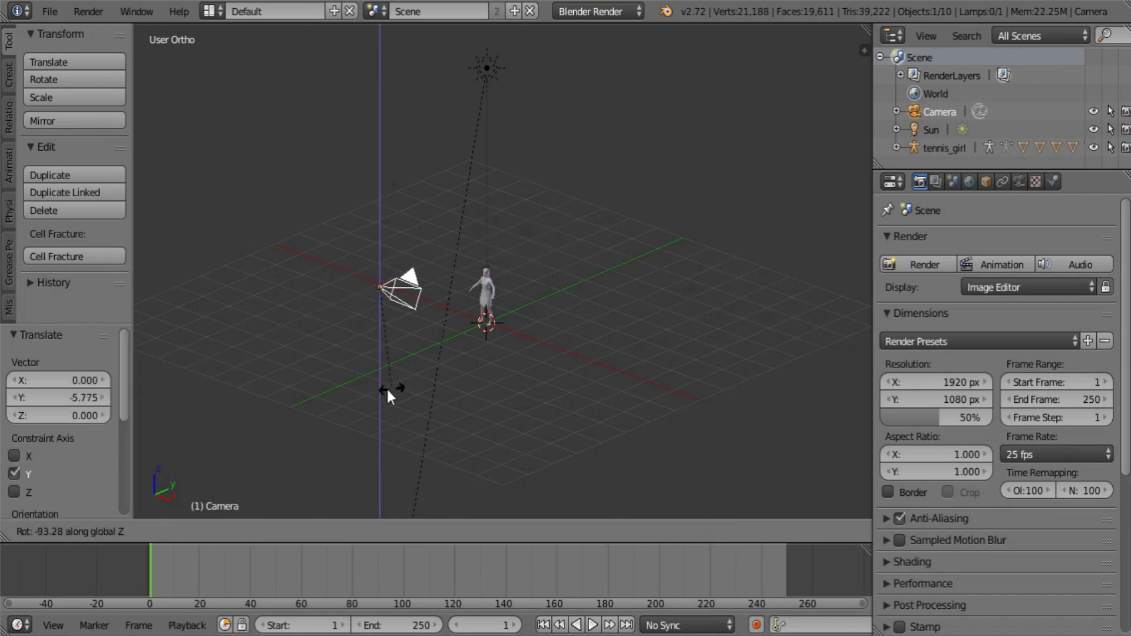
left_click(388, 393)
Show the camera's transform properties and collapse the Make Target and Make Clothes sections
key("n")
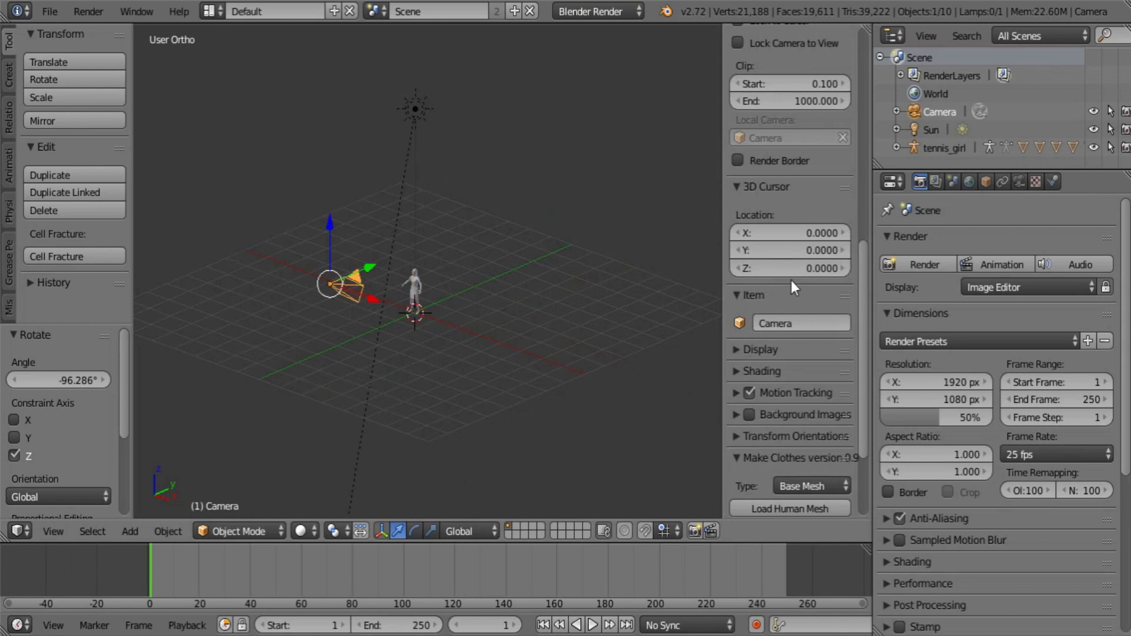
scroll(790, 280, "up", 10)
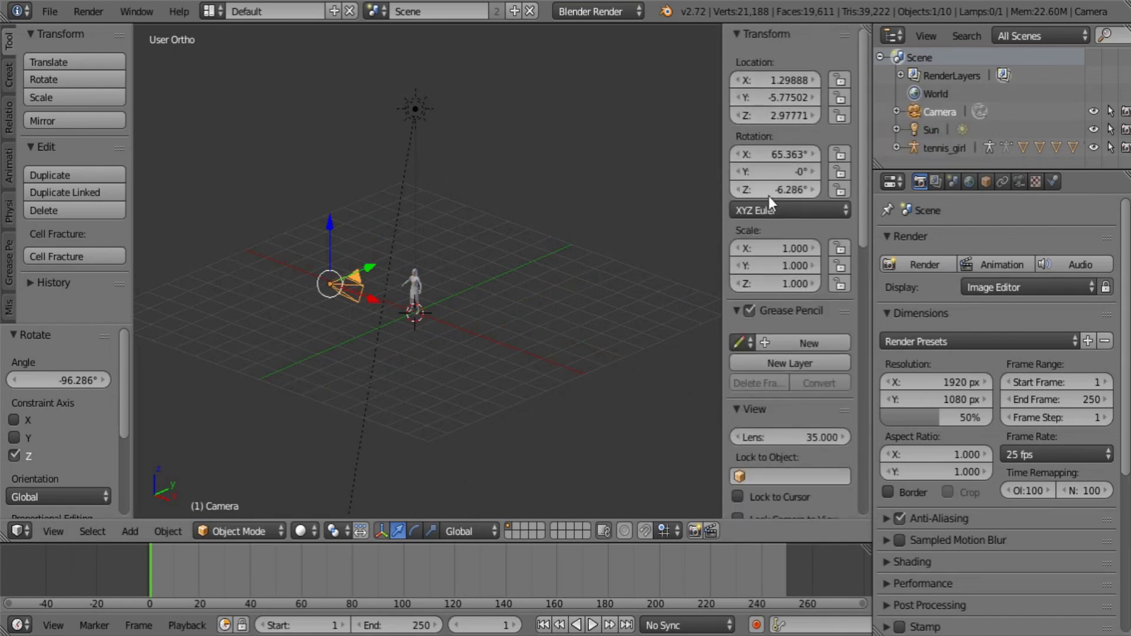
left_click_drag(867, 197, 868, 475)
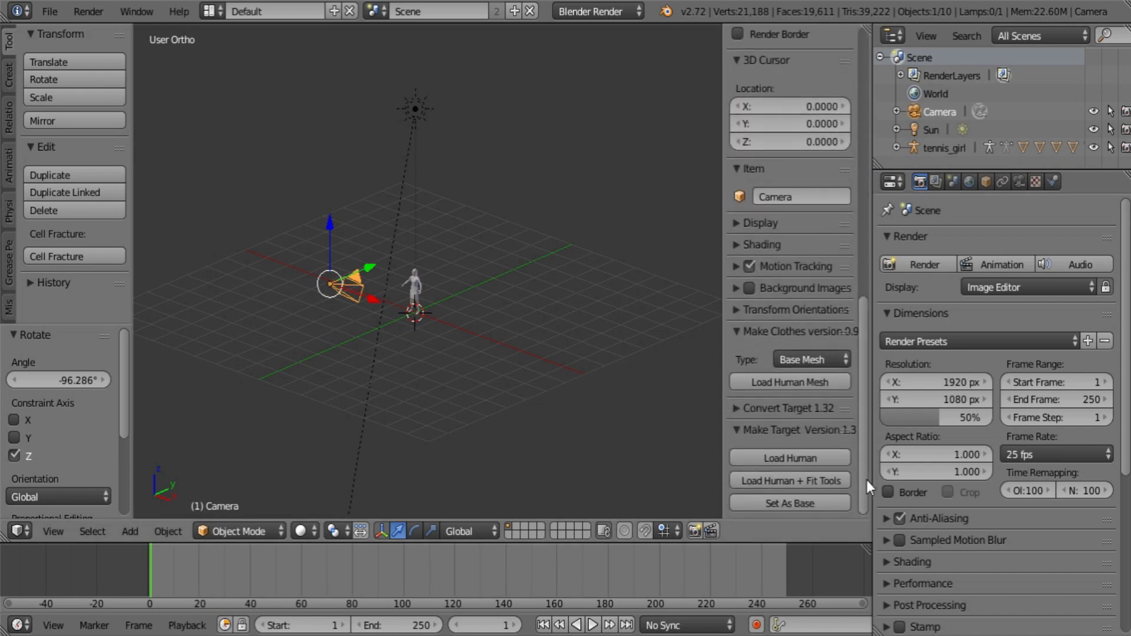
left_click(812, 429)
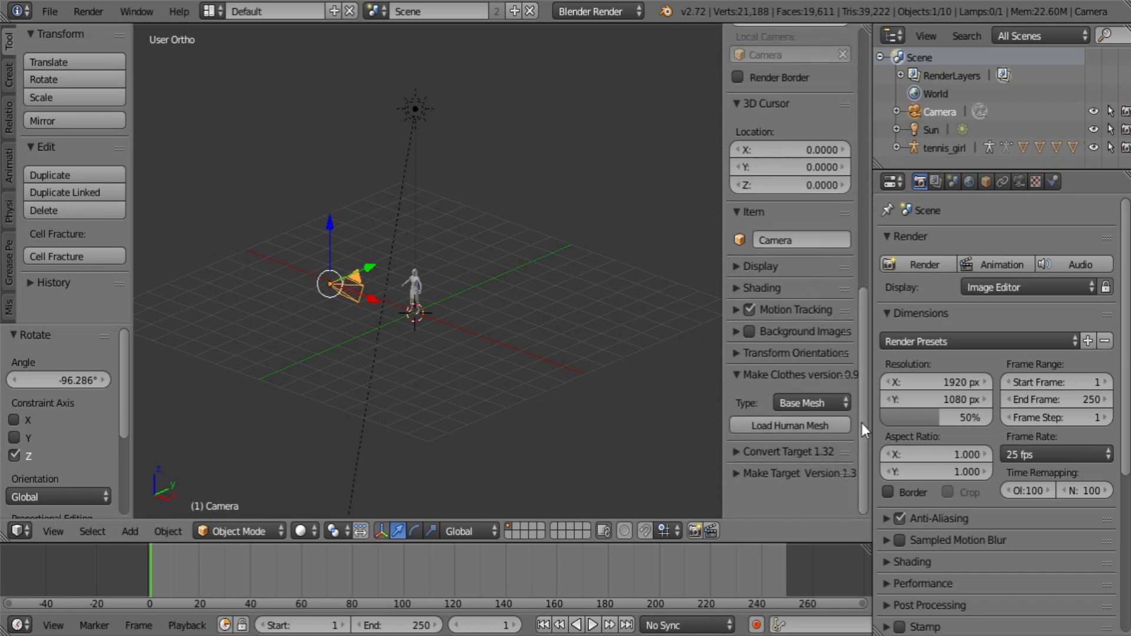
left_click(792, 372)
left_click_drag(860, 369, 867, 101)
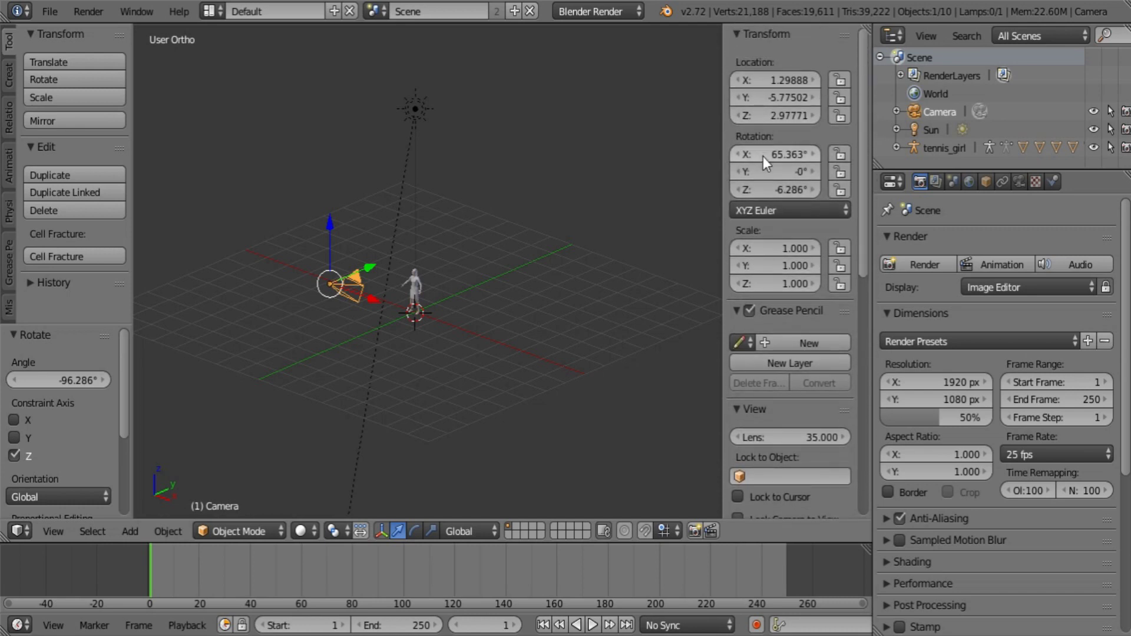
Set the camera's rotation to 90° on X and 0° on Z
left_click(762, 156)
type("90")
key("Return")
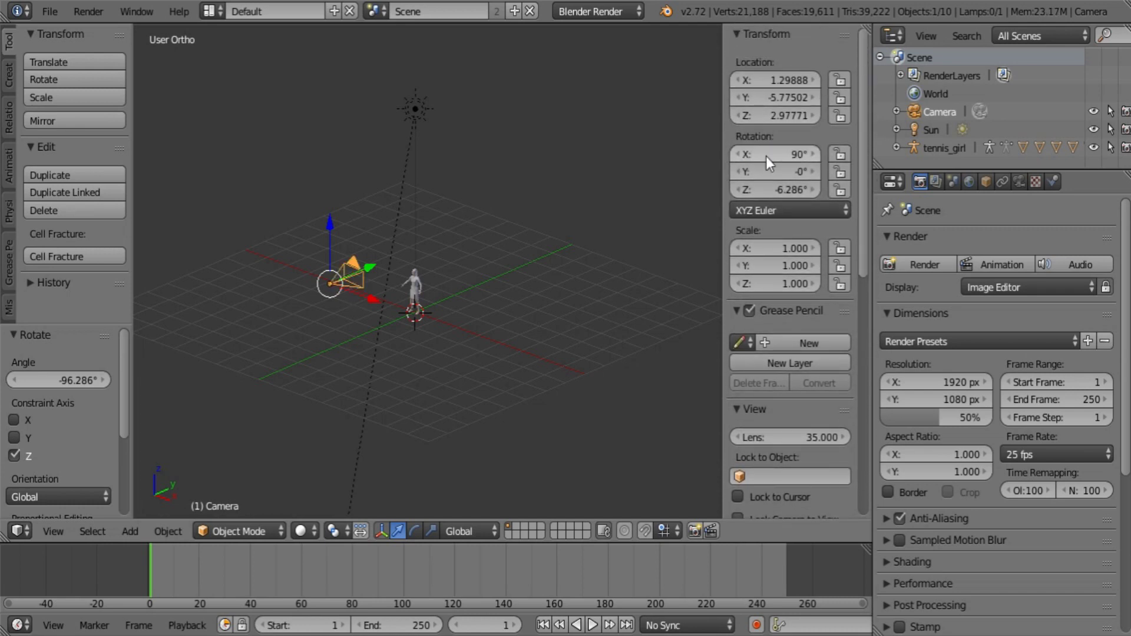
left_click(773, 190)
type("0")
key("Return")
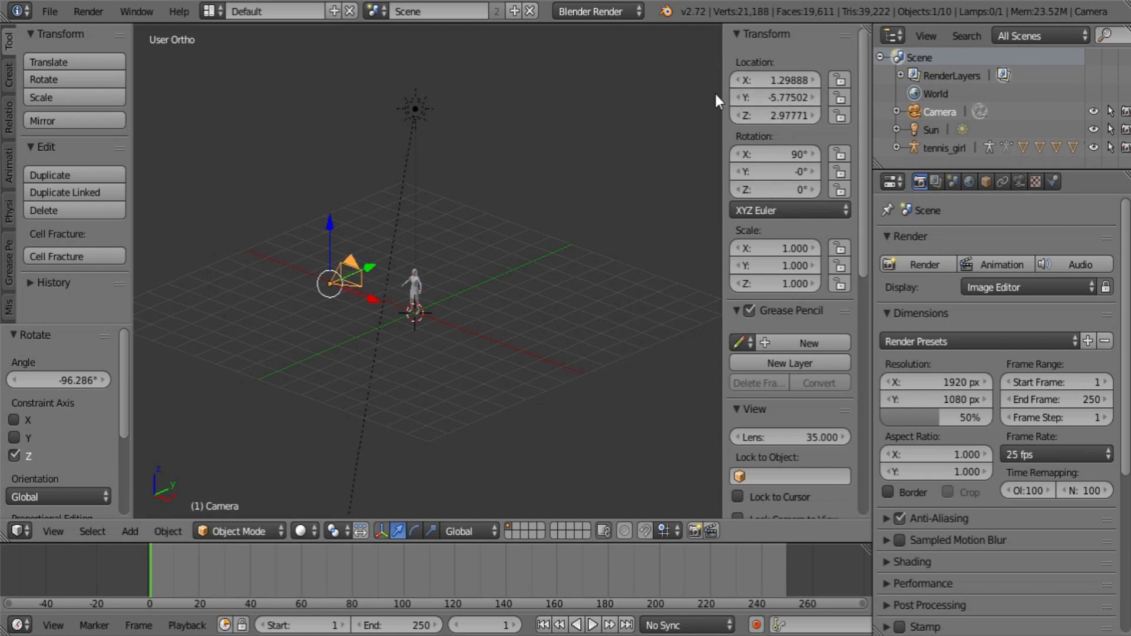
Look through the camera, move it to Z about 1.06 to frame the character, and set its X location to 0
key("t")
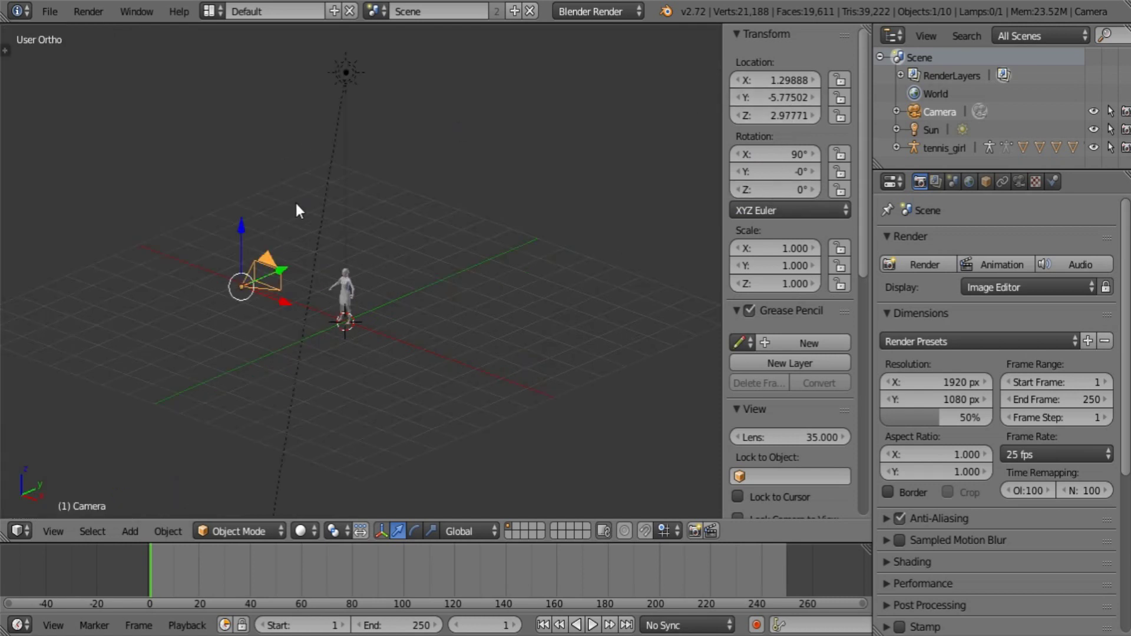
key("KP_0")
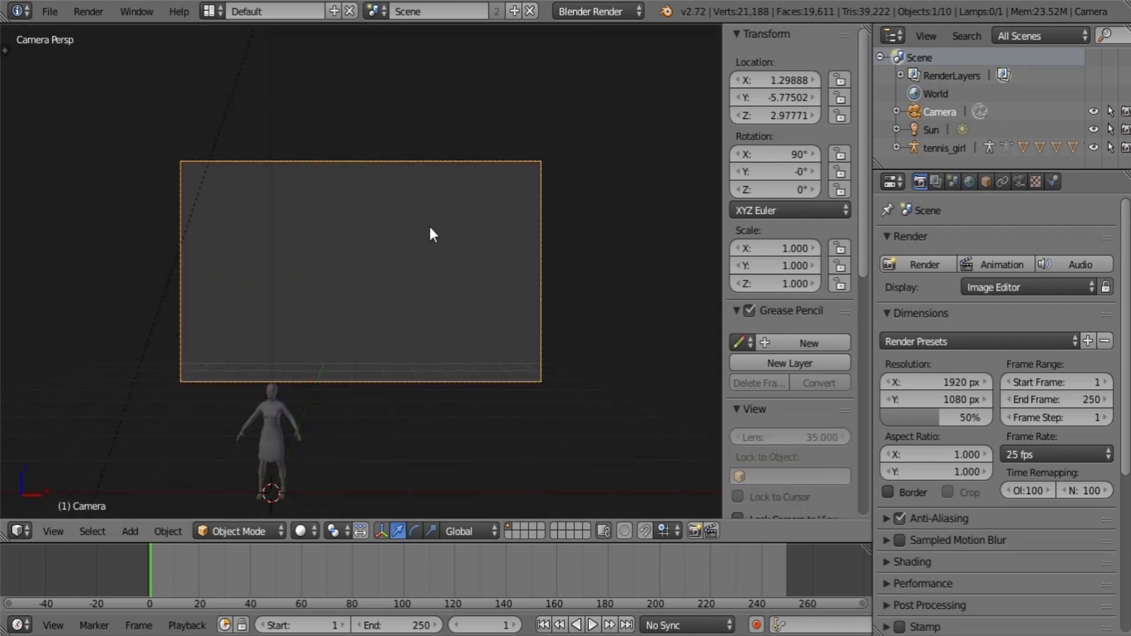
key("g")
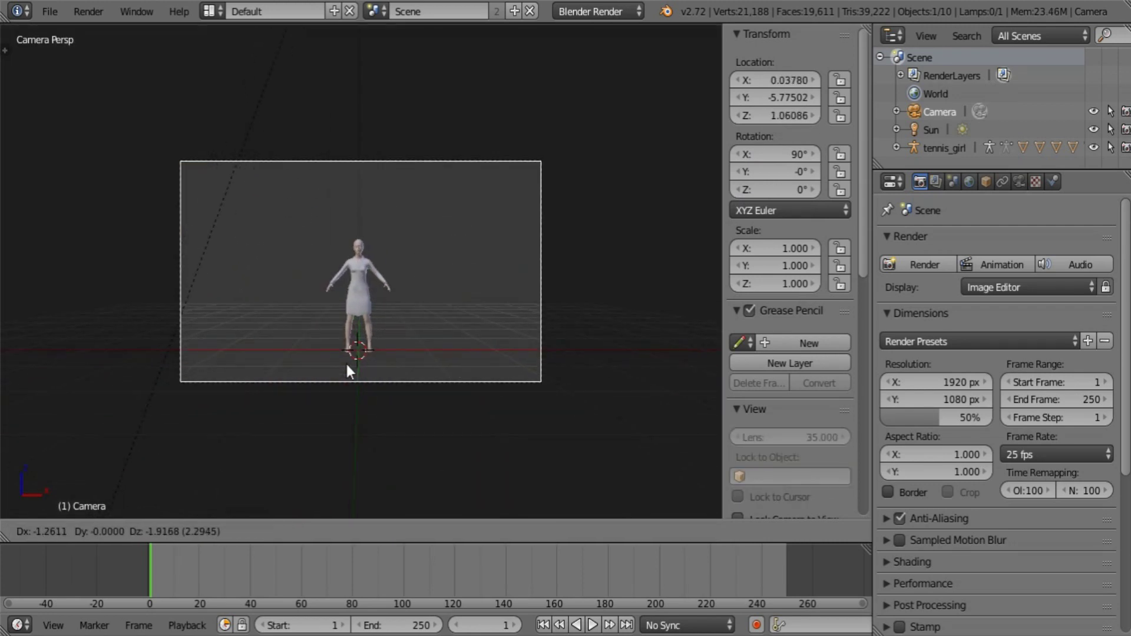
left_click(345, 361)
type("0")
key("Return")
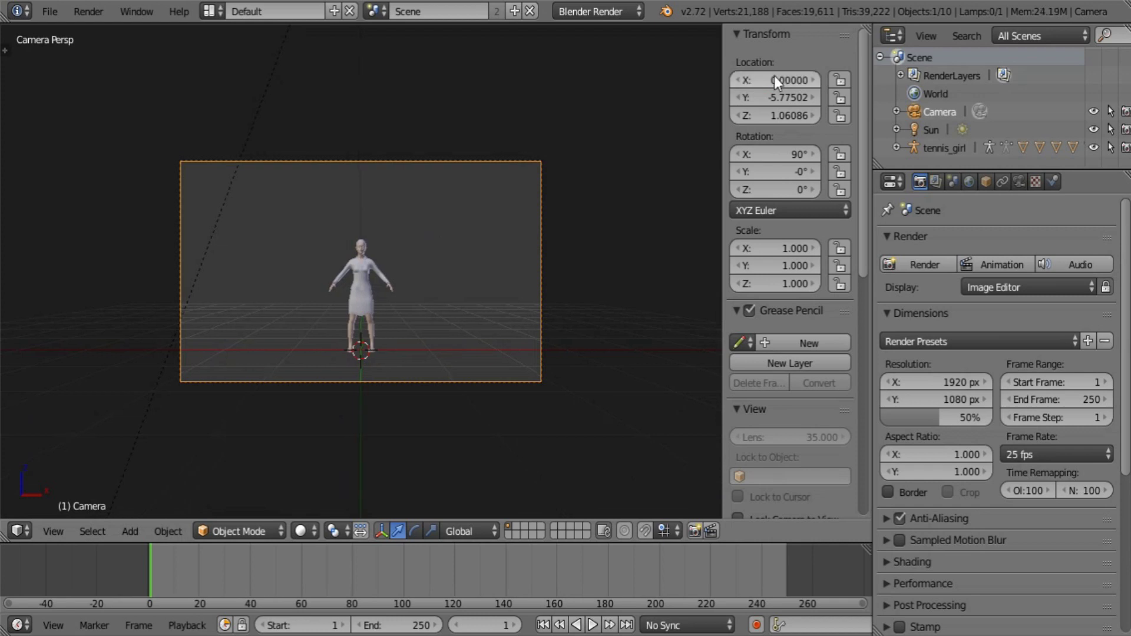
Set the camera's Y location to -1 and raise its Z location to about 1.292 to frame the character's head and upper body
left_click(766, 93)
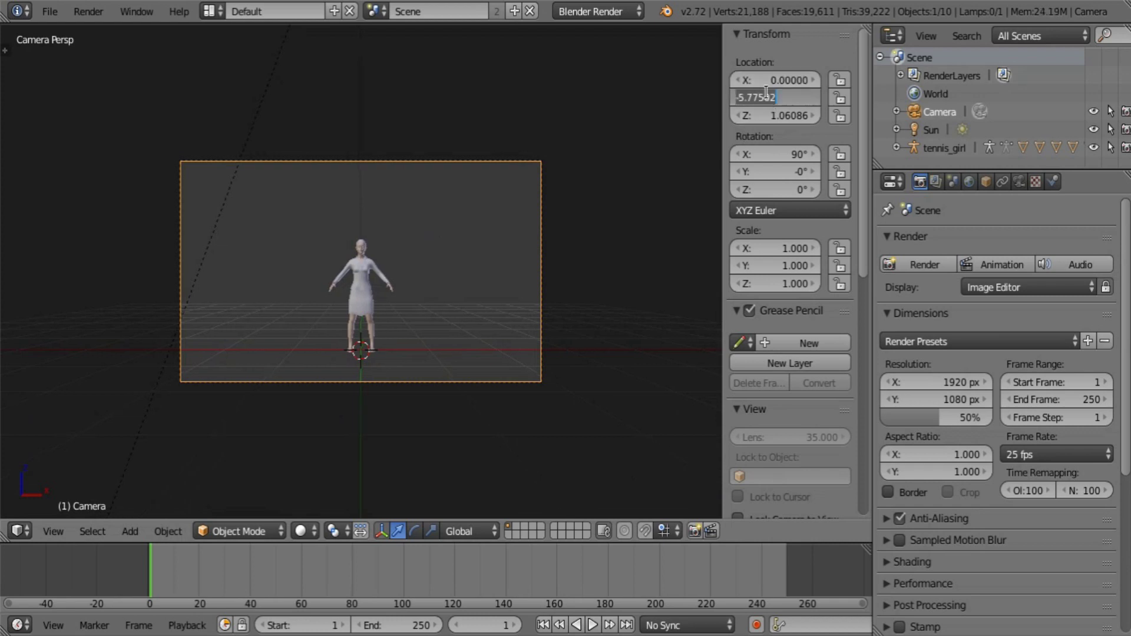
type("-1")
key("Return")
left_click_drag(762, 119, 761, 119)
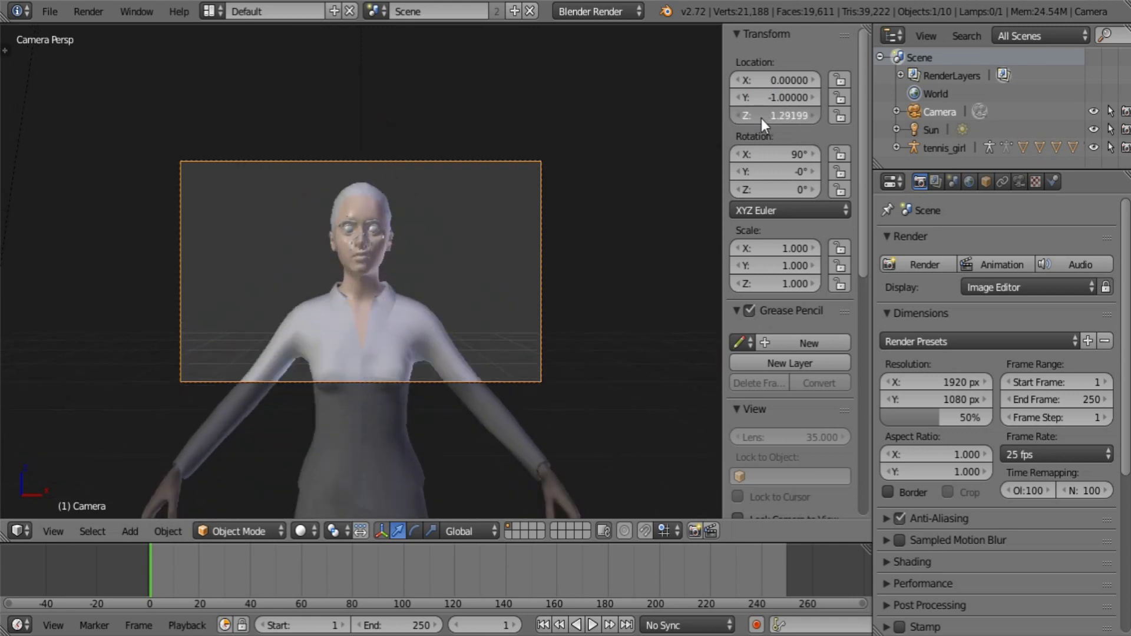
key("n")
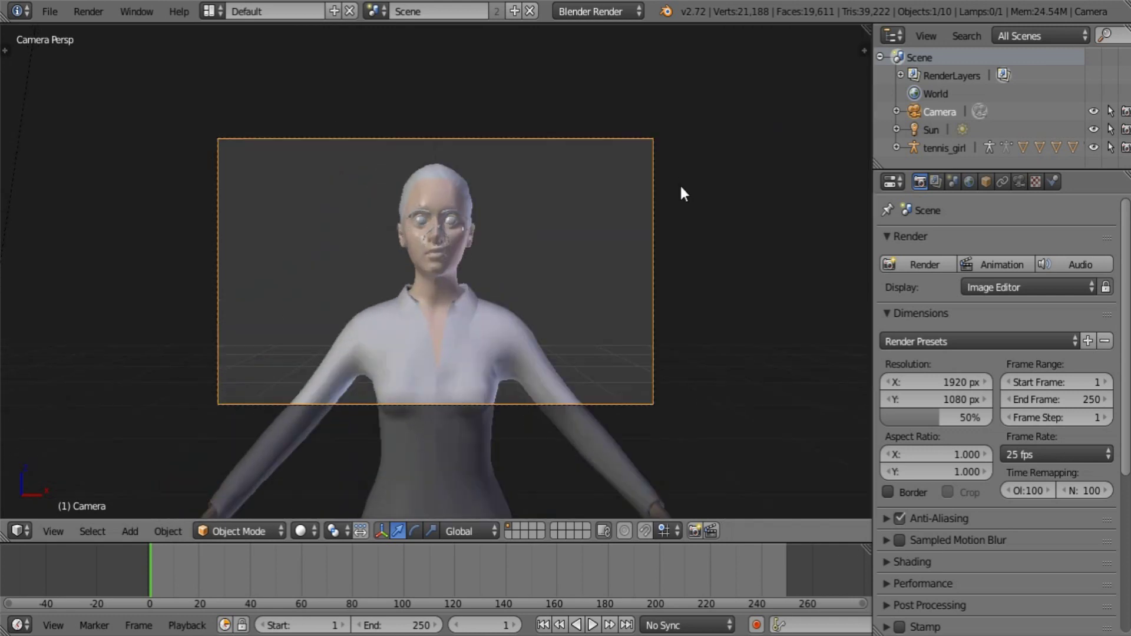
Enable Environment Lighting for the world and set its energy to 0.25
left_click(969, 181)
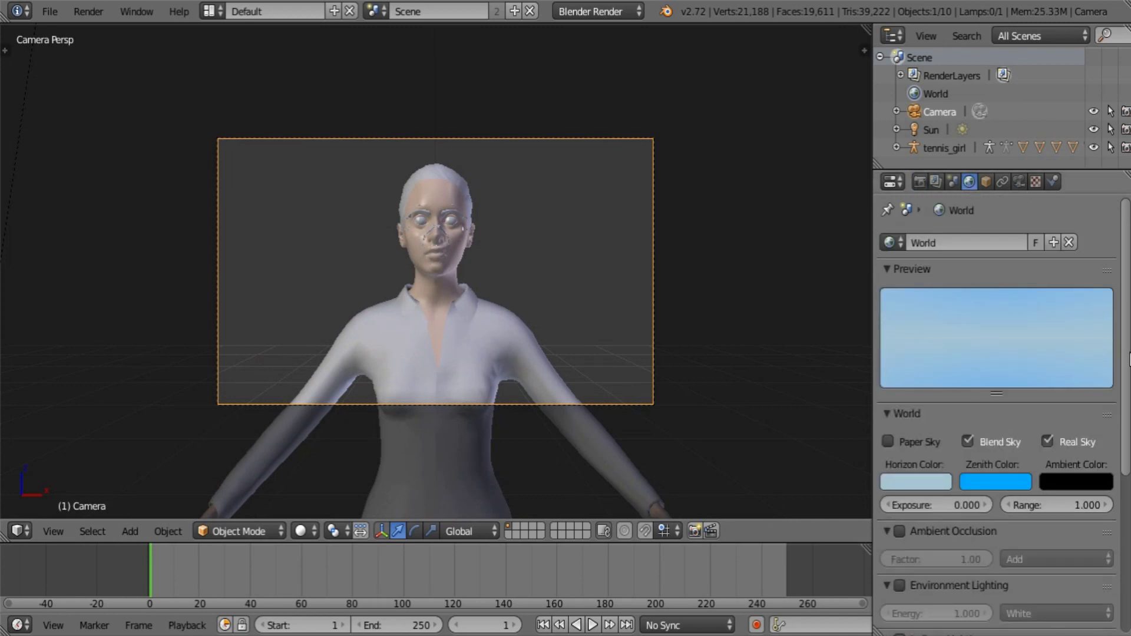
scroll(910, 363, "down", 5)
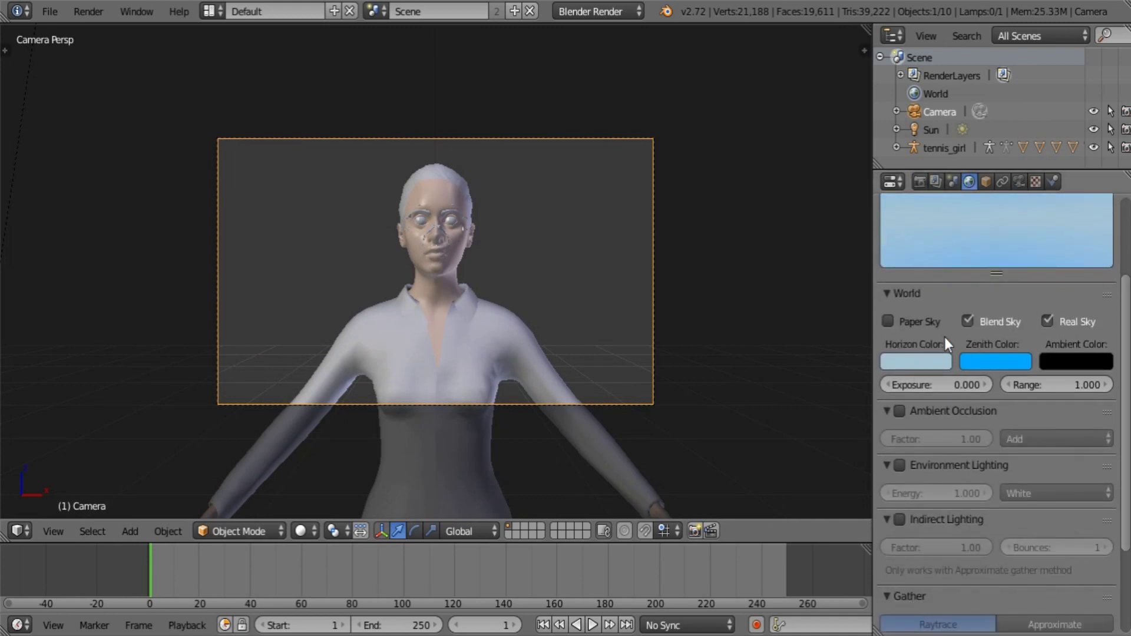
scroll(1126, 400, "down", 2)
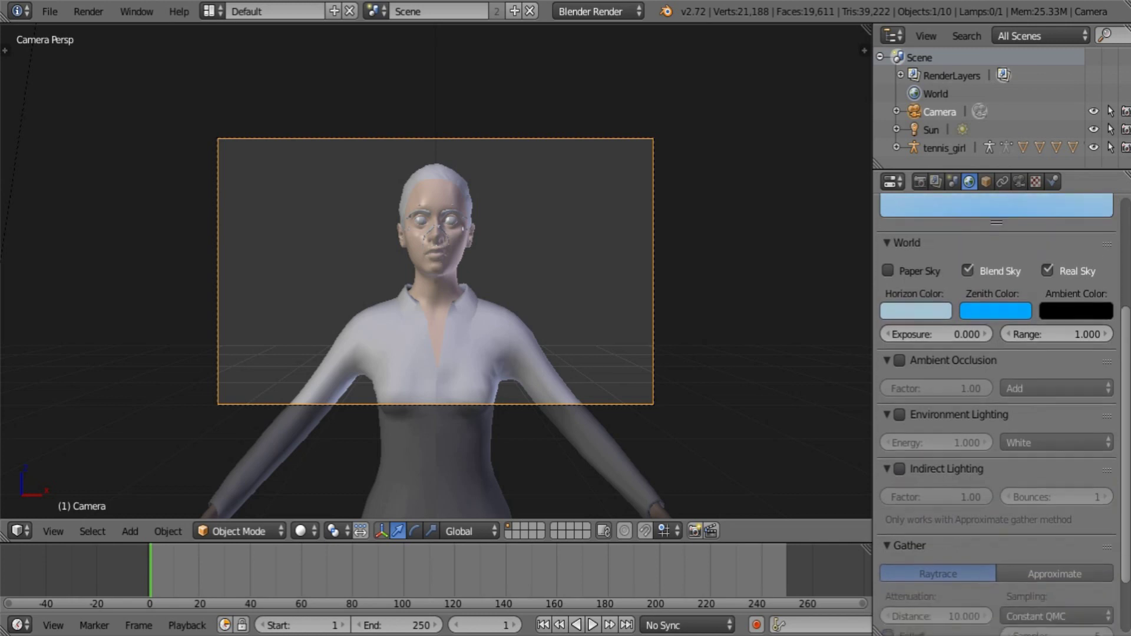
left_click(900, 414)
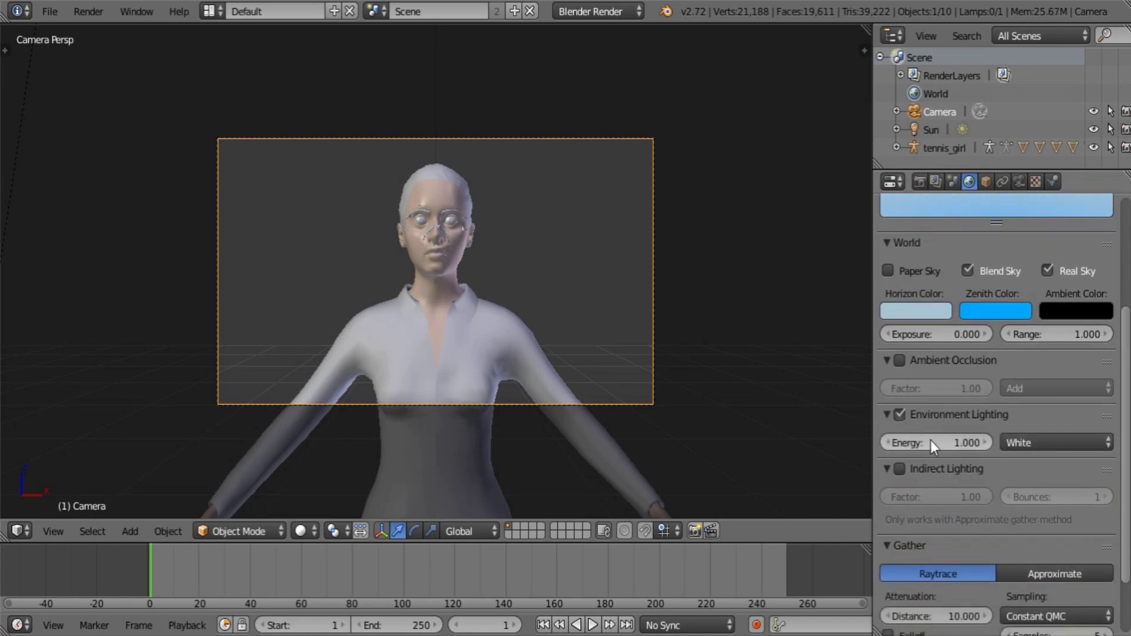
left_click(929, 440)
key("BackSpace")
type("0.25")
key("Return")
Set the world's Gather attenuation distance to 0 and its sampling to 1 sample
scroll(1024, 549, "down", 3)
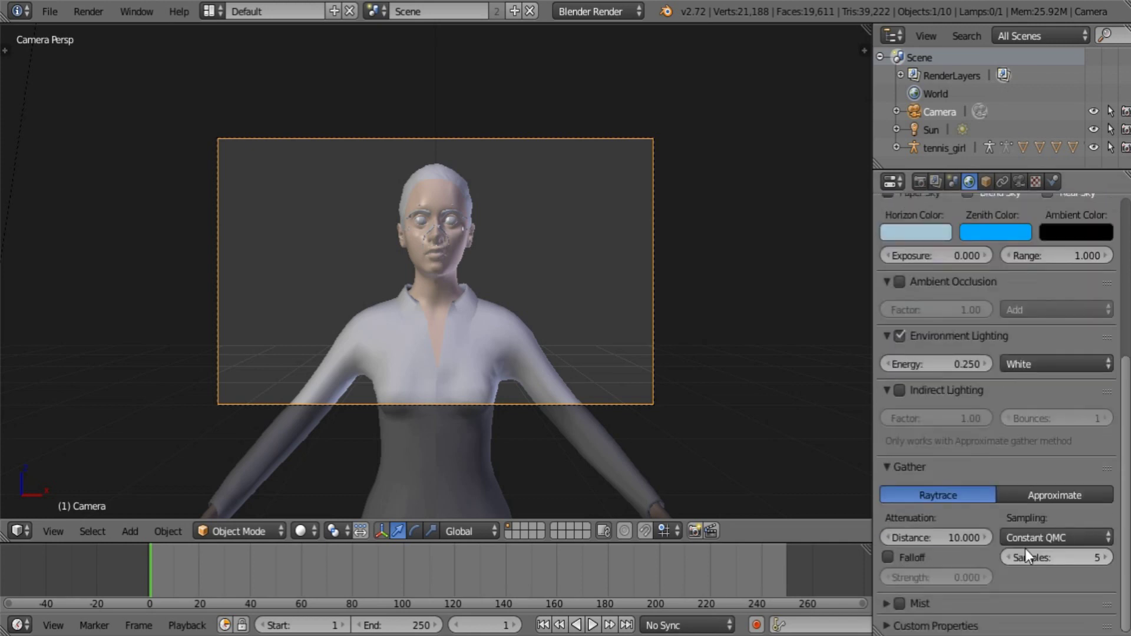
left_click(940, 533)
type("0")
key("Return")
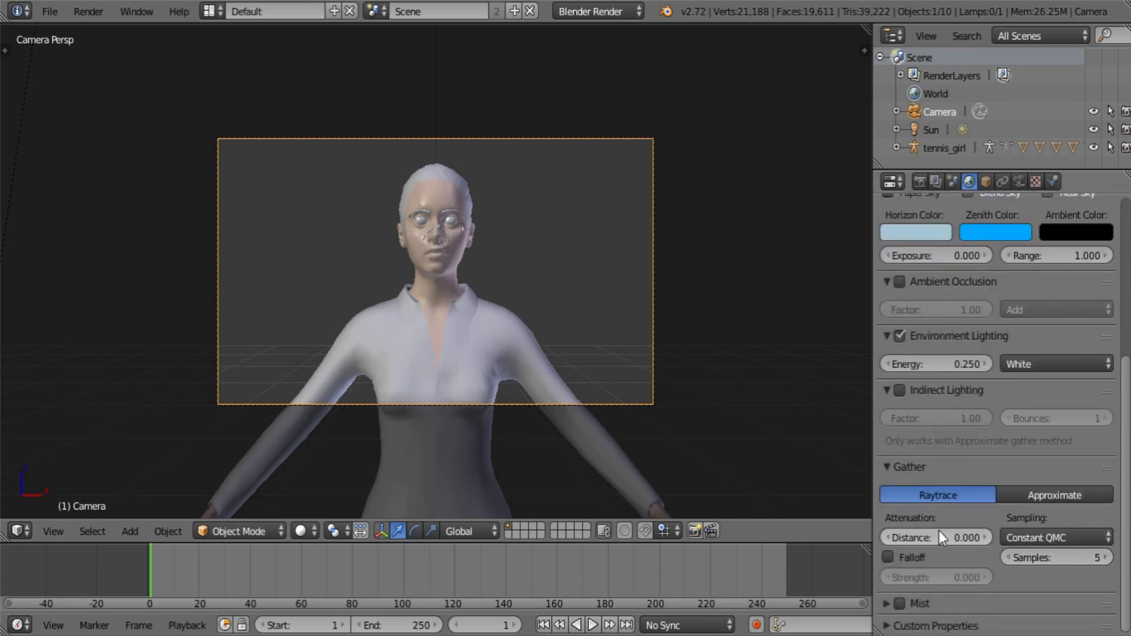
left_click(1063, 558)
type("1")
key("Return")
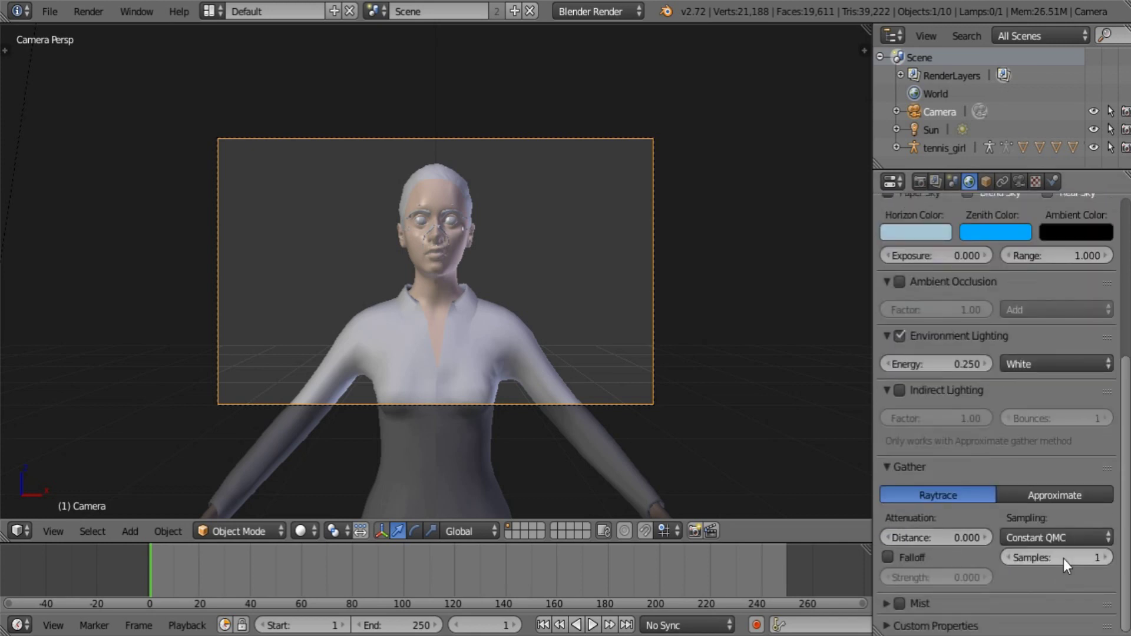
Render the scene from the camera to check the world lighting, and return to the 3D view
left_click(909, 466)
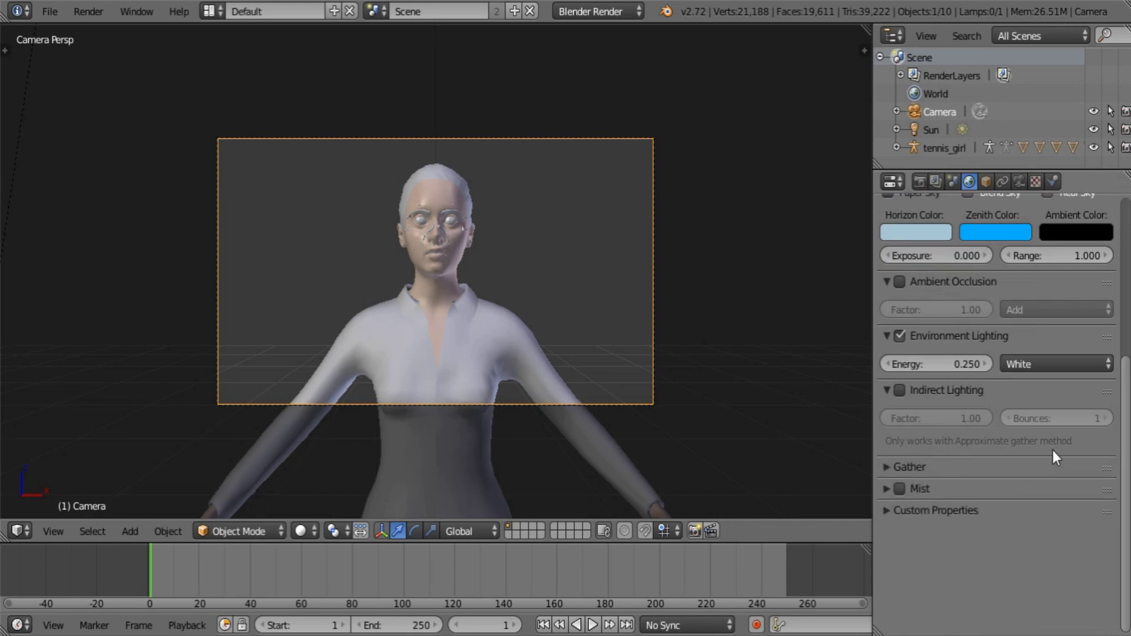
scroll(1051, 450, "up", 10)
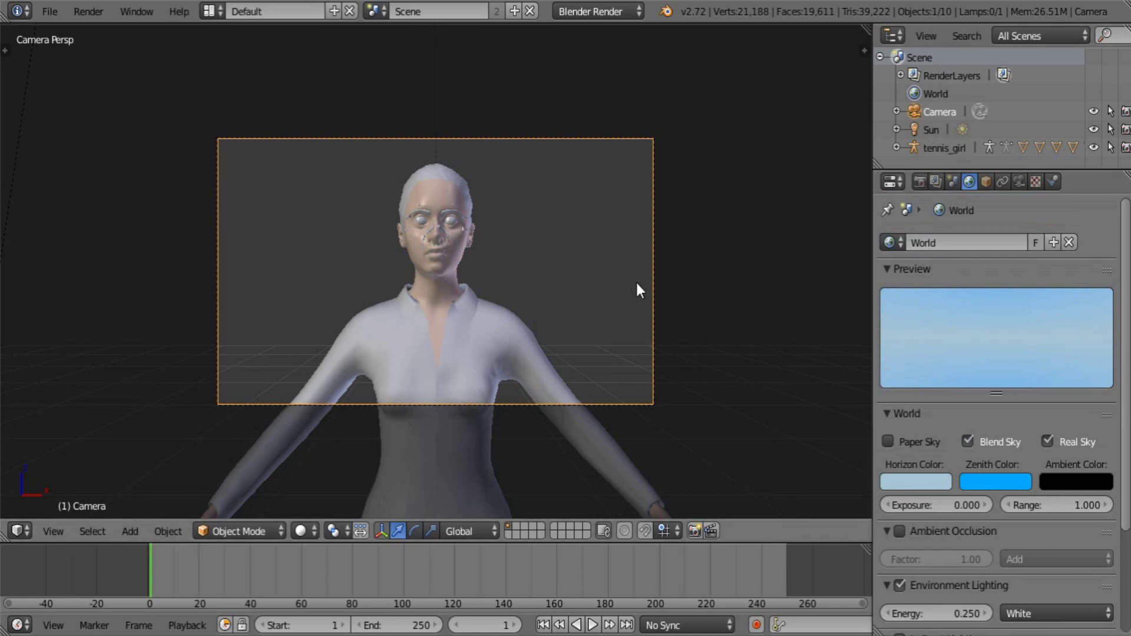
key("F12")
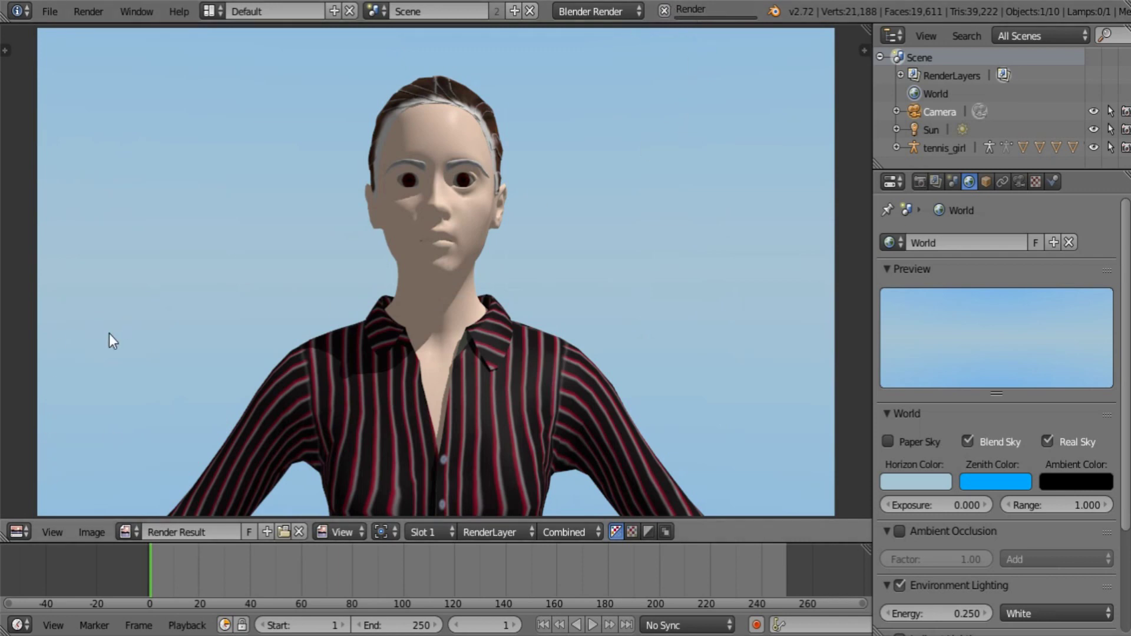
left_click(18, 532)
left_click(38, 514)
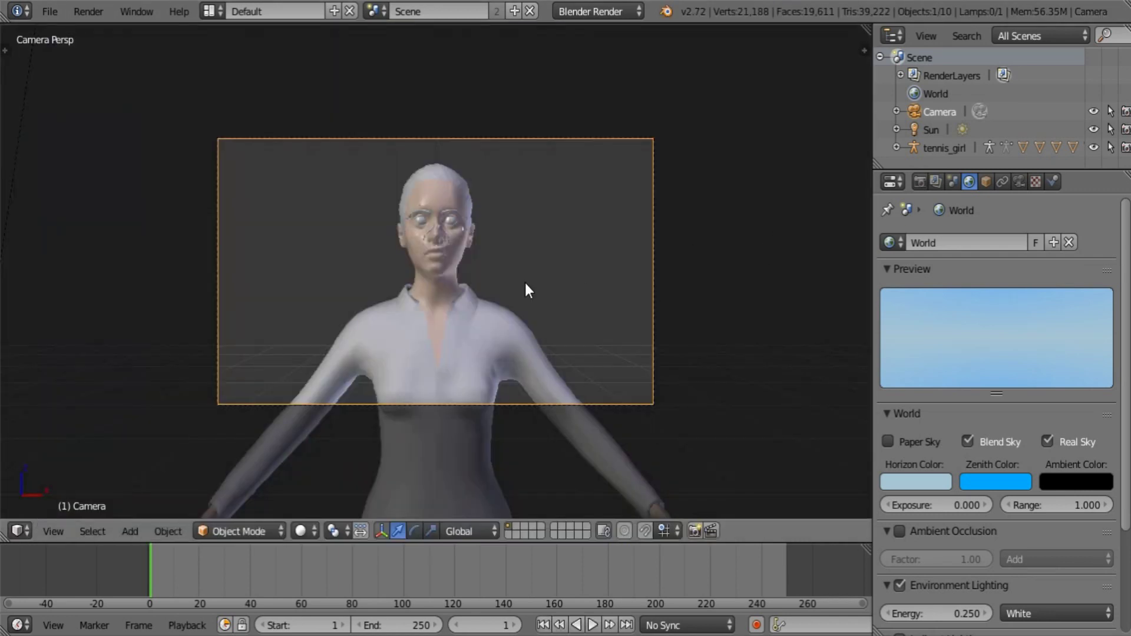
Set the body's DefaultSkin material to Toon diffuse shading with size 1.285, smooth 0 and intensity 1
scroll(513, 291, "up", 5)
scroll(514, 292, "down", 4)
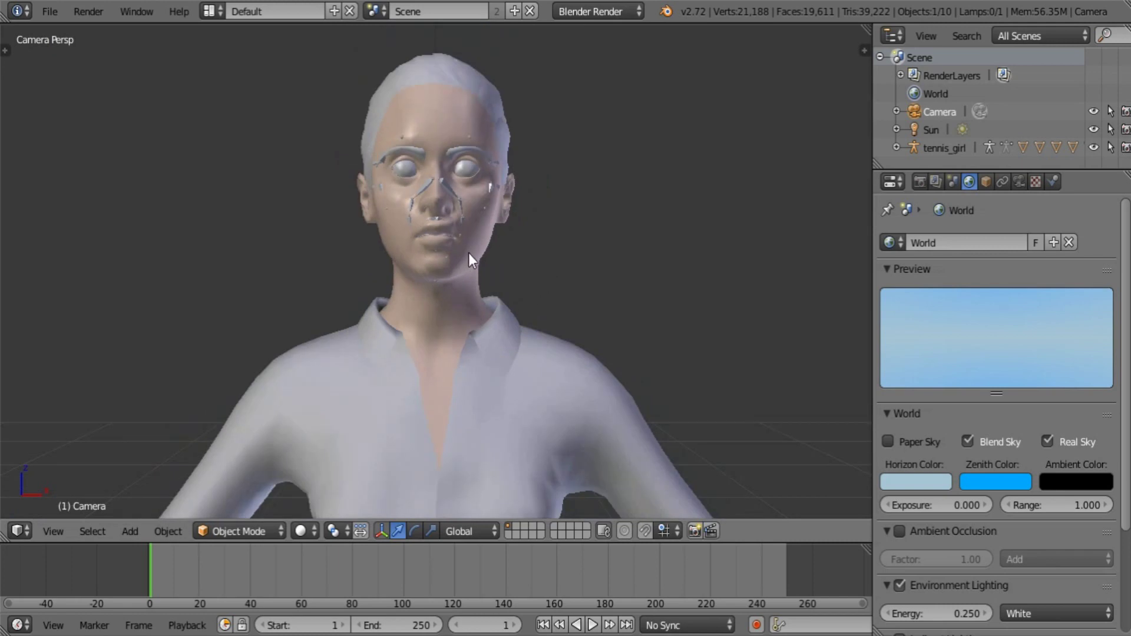
right_click(469, 250)
left_click(1051, 182)
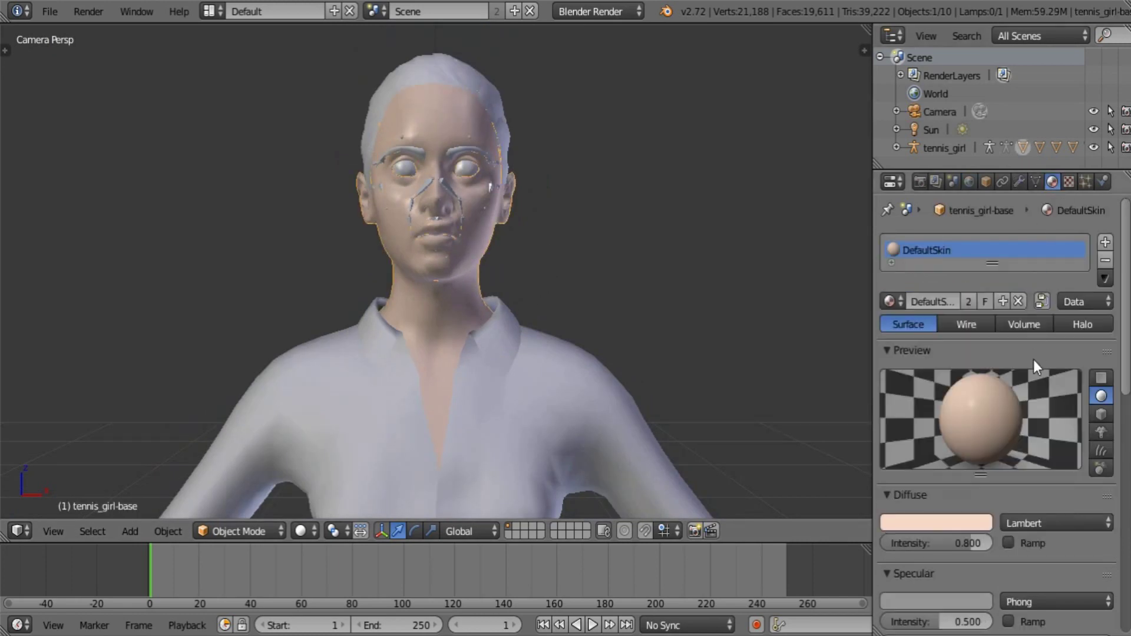
scroll(949, 406, "down", 3)
left_click(1044, 439)
left_click(1045, 408)
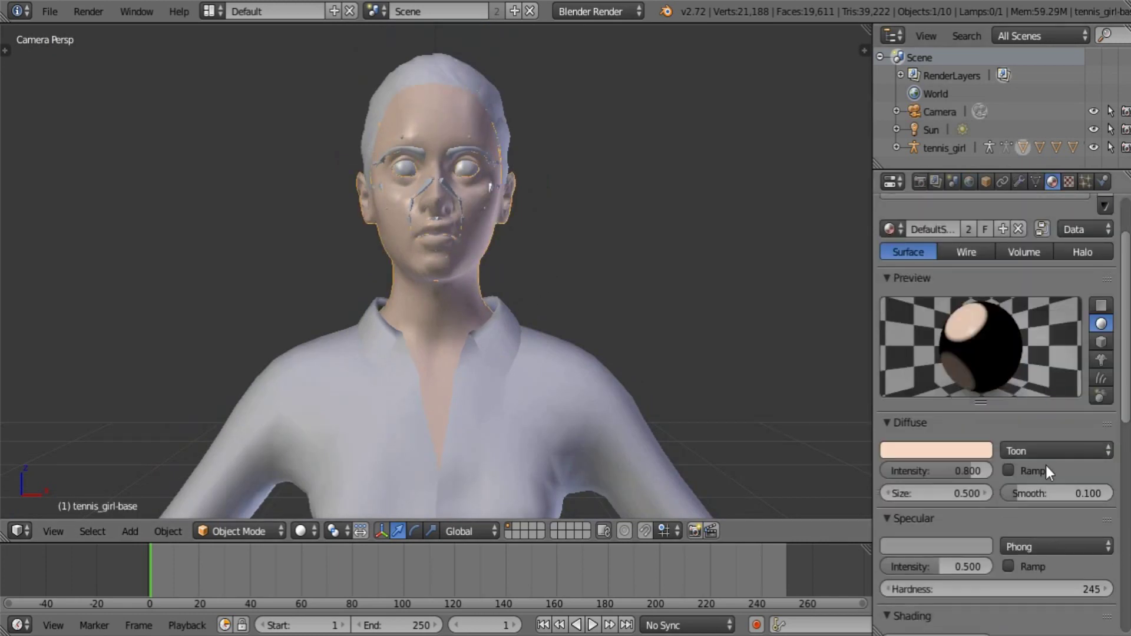
left_click_drag(946, 497, 1039, 486)
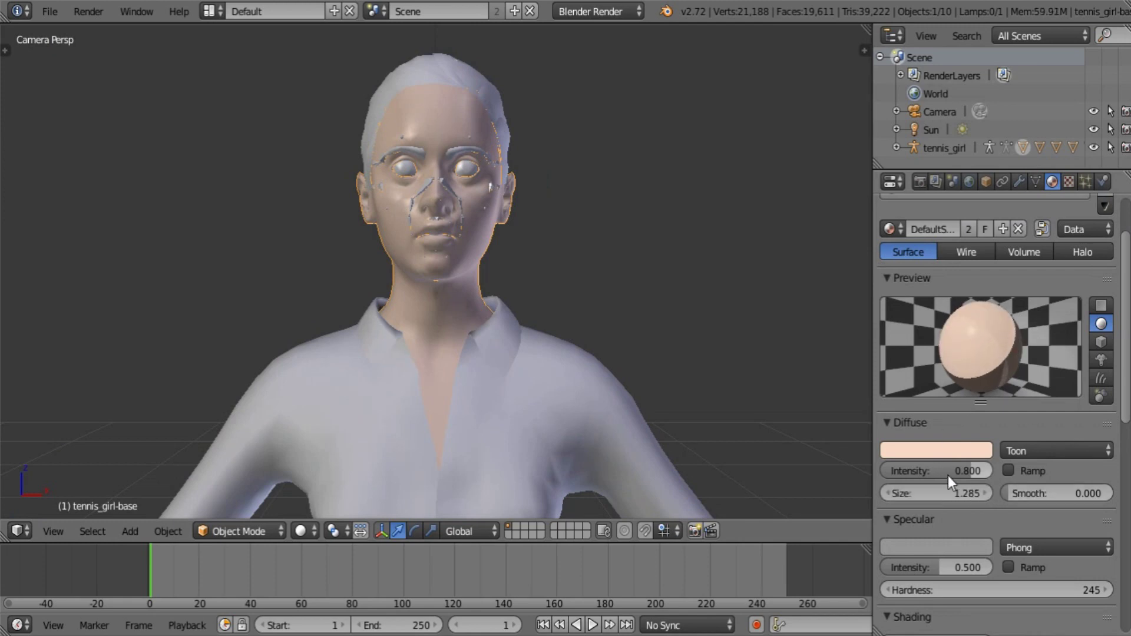
left_click_drag(940, 470, 1006, 472)
Change the skin material's specular shader model and adjust its translucency
scroll(1019, 446, "down", 3)
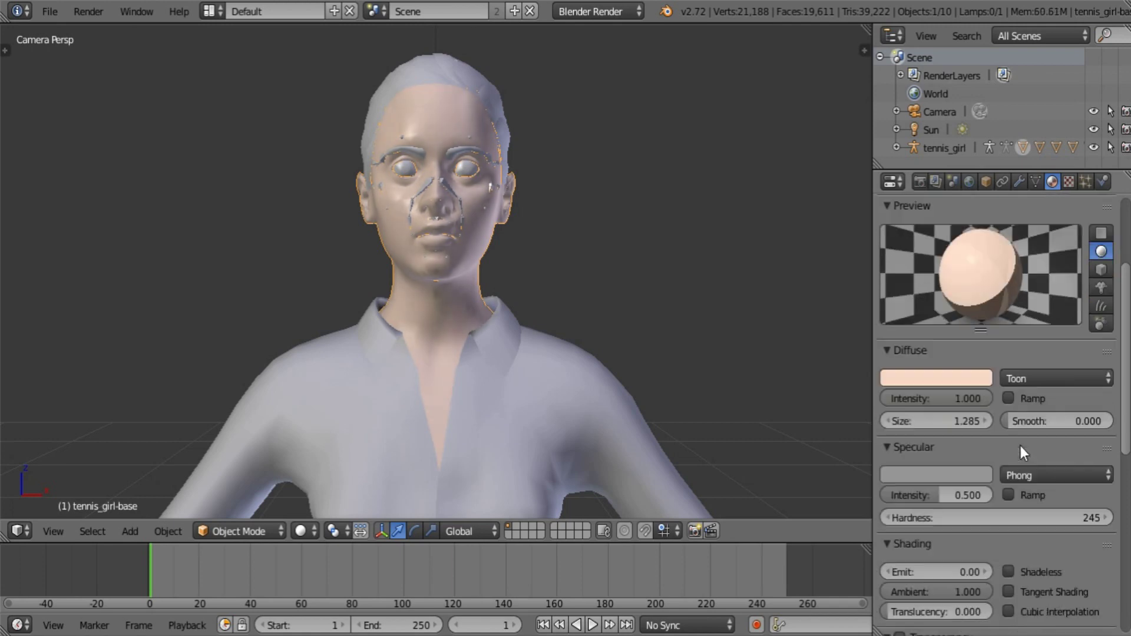
left_click(1034, 475)
left_click(1033, 430)
left_click(886, 447)
scroll(988, 468, "down", 3)
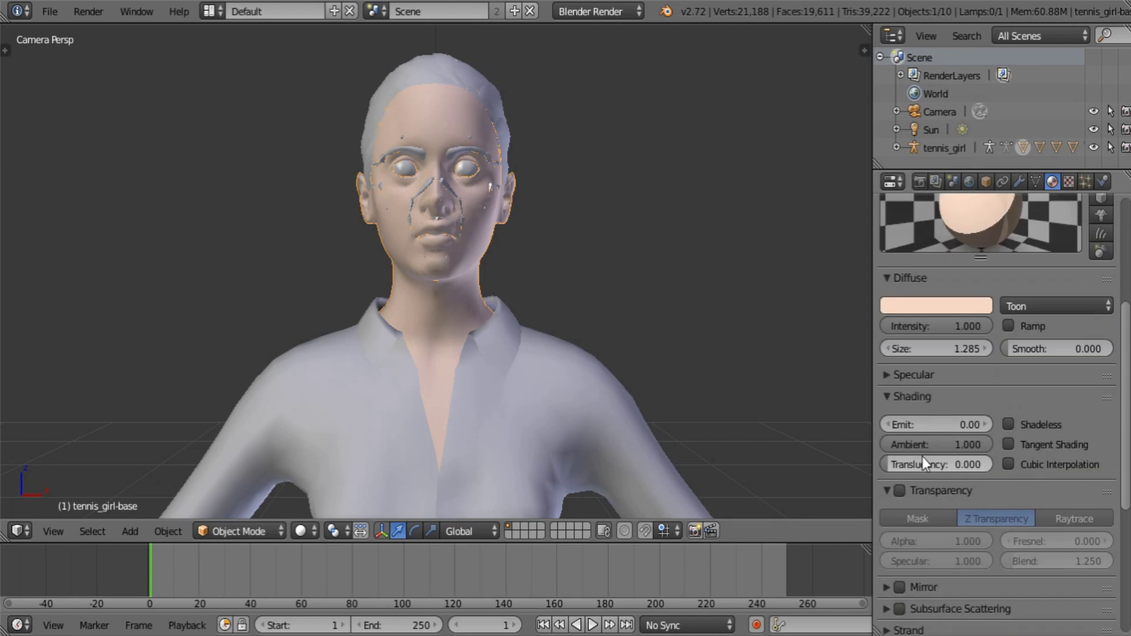
left_click_drag(907, 464, 920, 464)
left_click(913, 401)
left_click(885, 418)
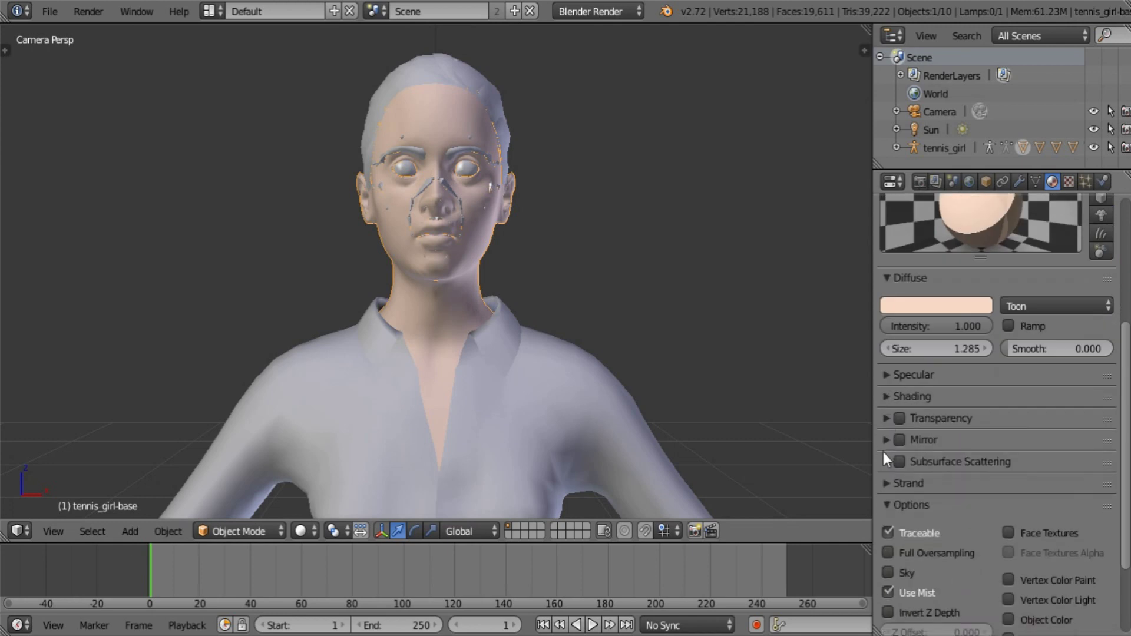
Enable Full Oversampling for the skin material and set its pass index to 5
scroll(946, 514, "down", 5)
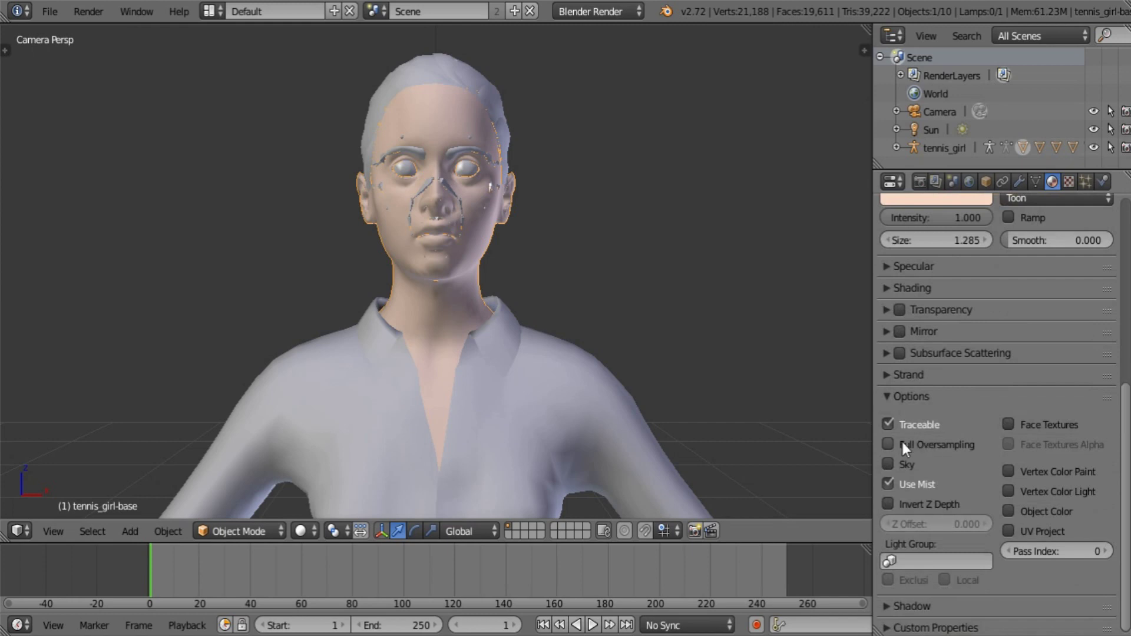
scroll(1020, 434, "up", 10)
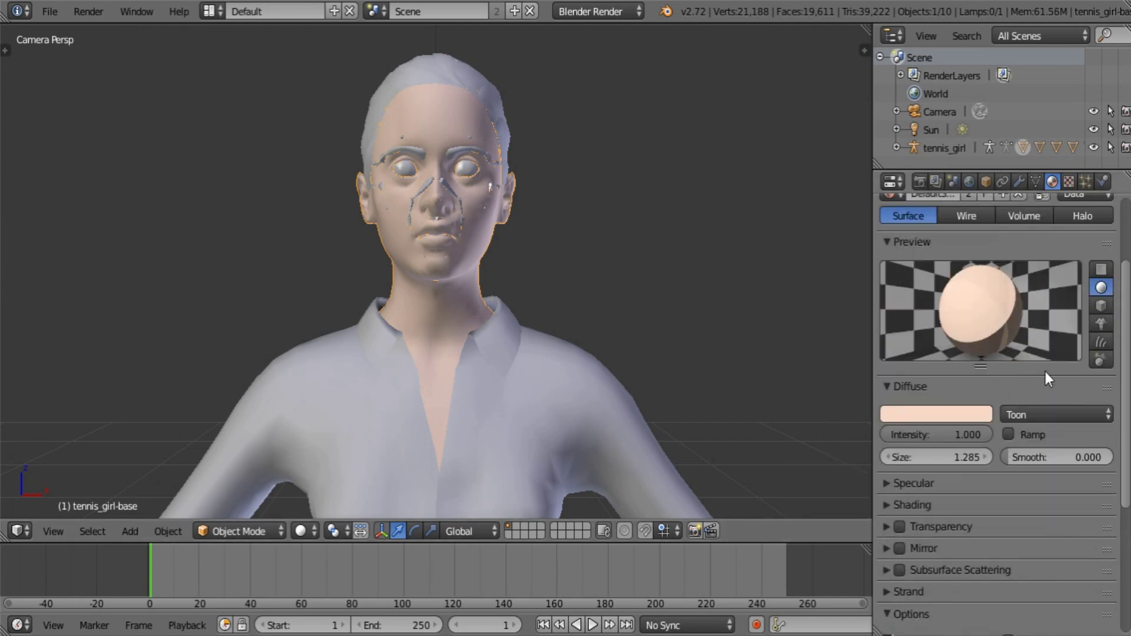
scroll(994, 380, "down", 3)
scroll(994, 383, "down", 5)
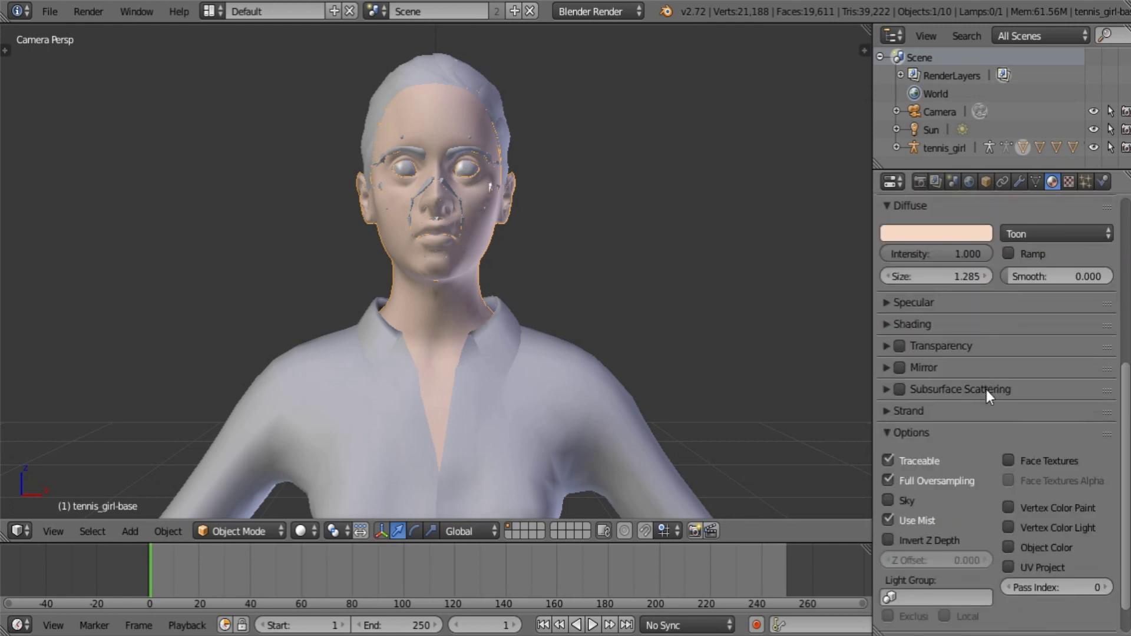
scroll(1102, 520, "down", 2)
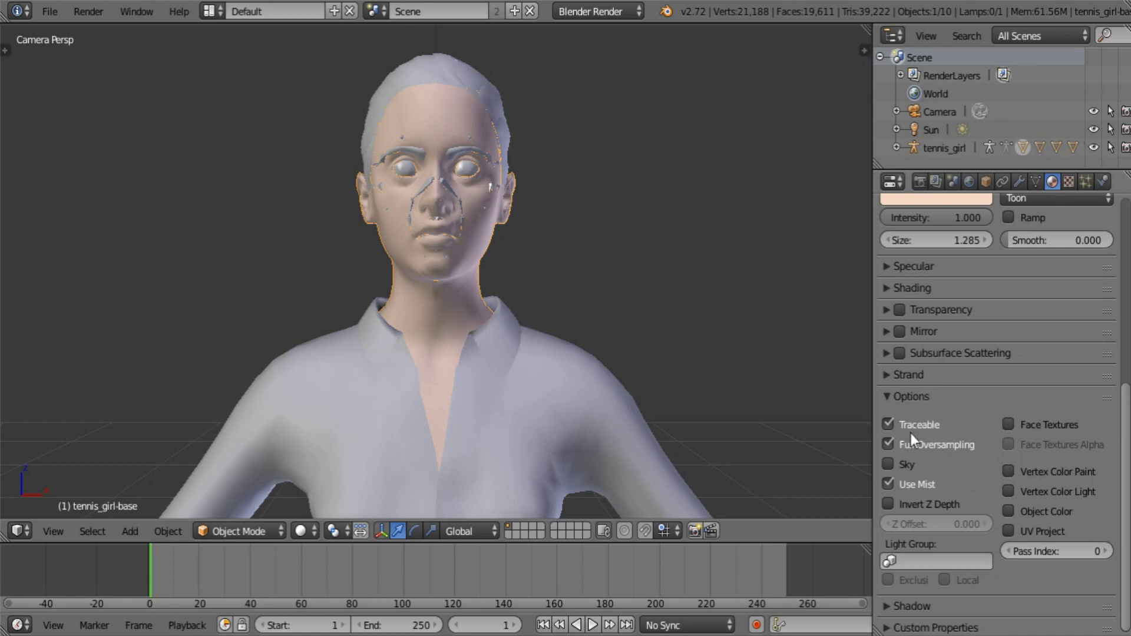
left_click(1094, 551)
type("5")
key("Return")
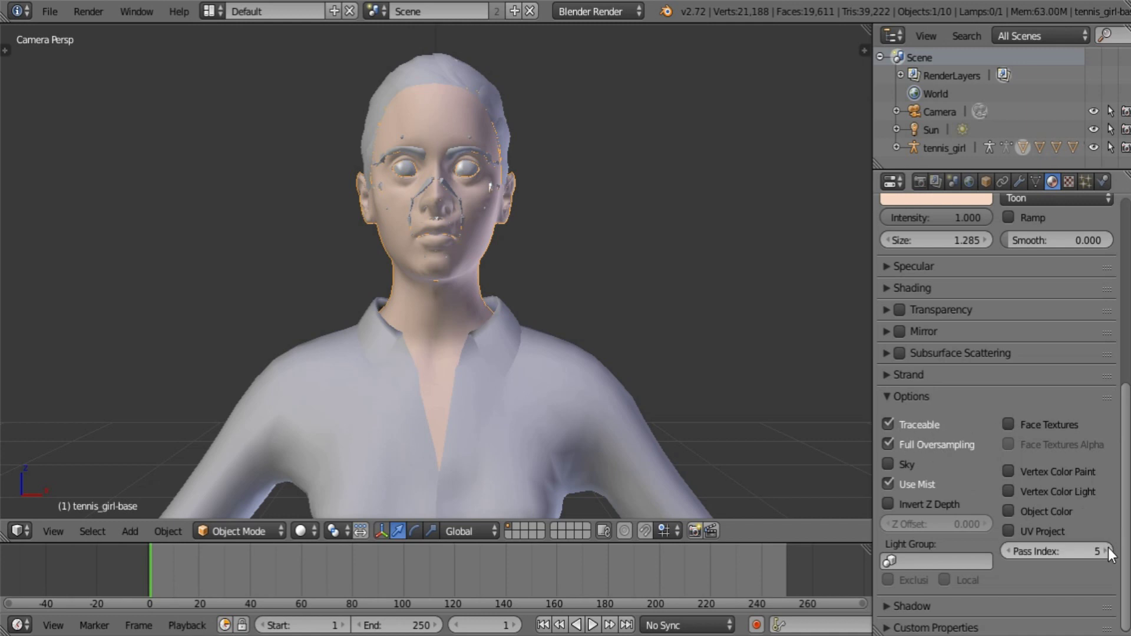
Enable Receive Transparent in the skin material's shadow settings, keep Auto Ray Bias on, and render the face for a closer look
left_click(924, 397)
left_click(917, 418)
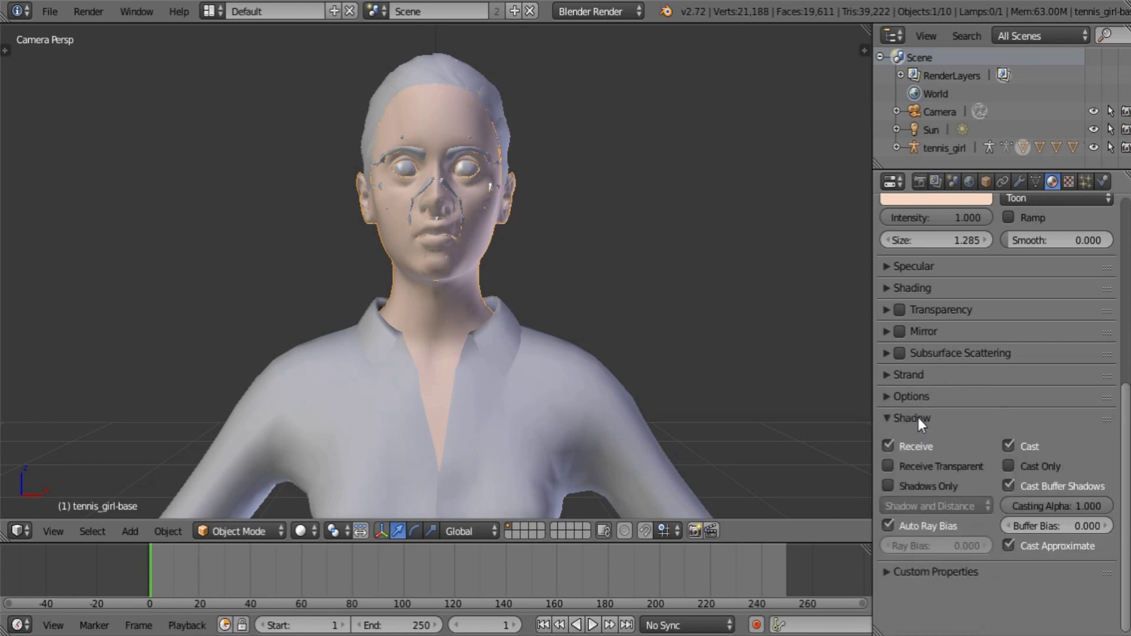
left_click(926, 469)
left_click(920, 526)
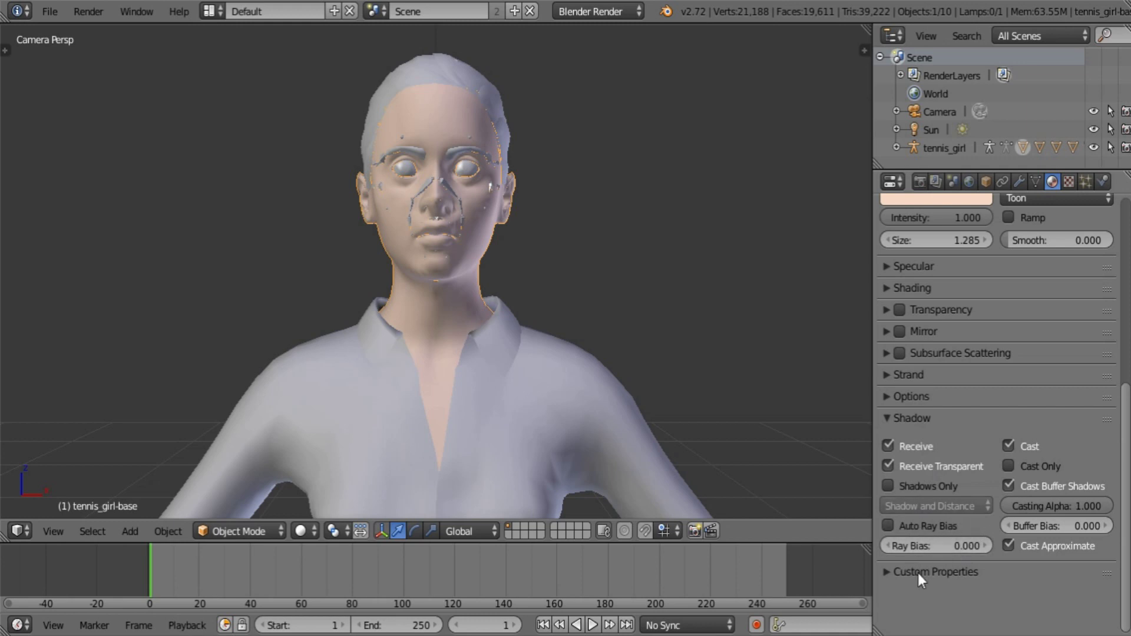
left_click(900, 526)
key("F12")
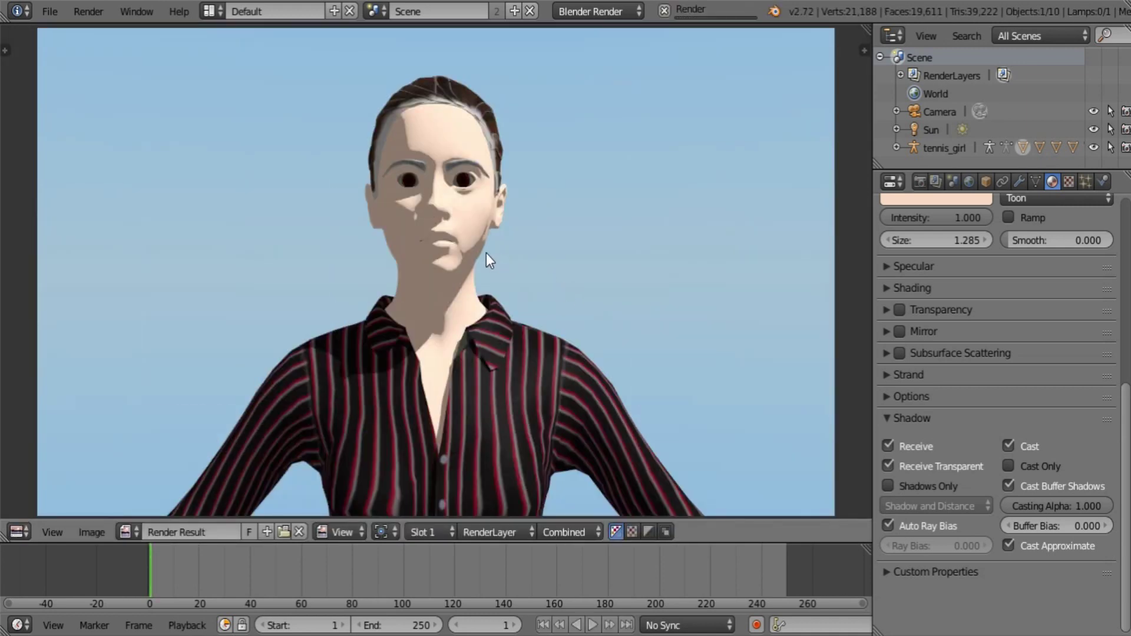
scroll(486, 252, "up", 4)
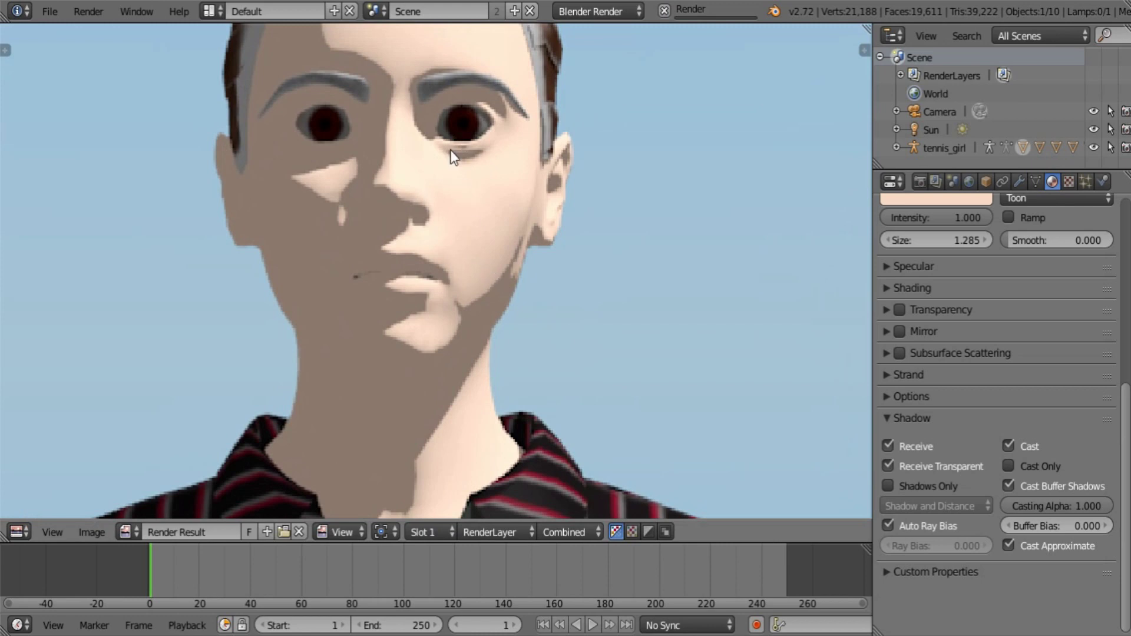
Disable Auto Ray Bias for the skin material's shadows and render the face again
left_click(889, 525)
key("F12")
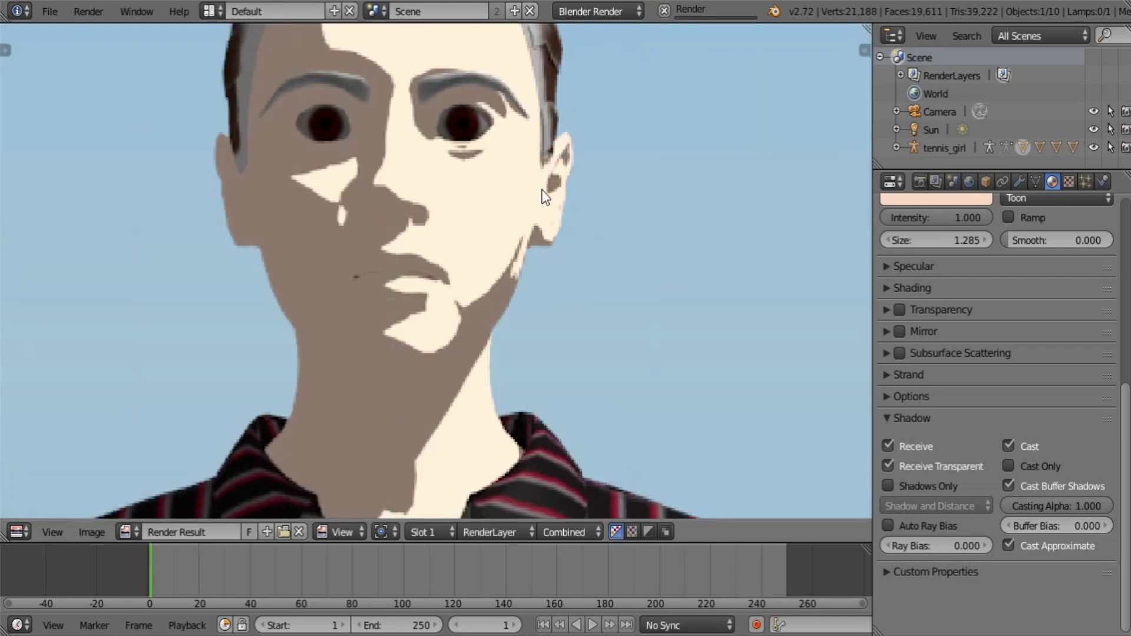
middle_click_drag(567, 296, 505, 404)
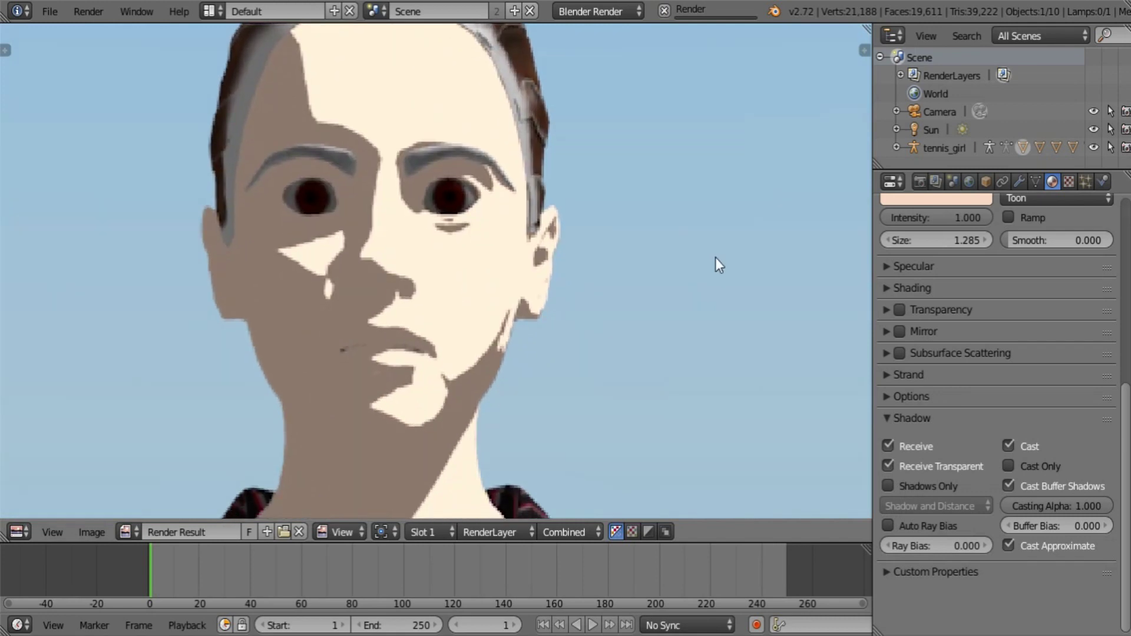
Try a peach diffuse color of R 1.000, G 0.655, B 0.447 on the skin material and render it
scroll(1049, 326, "up", 8)
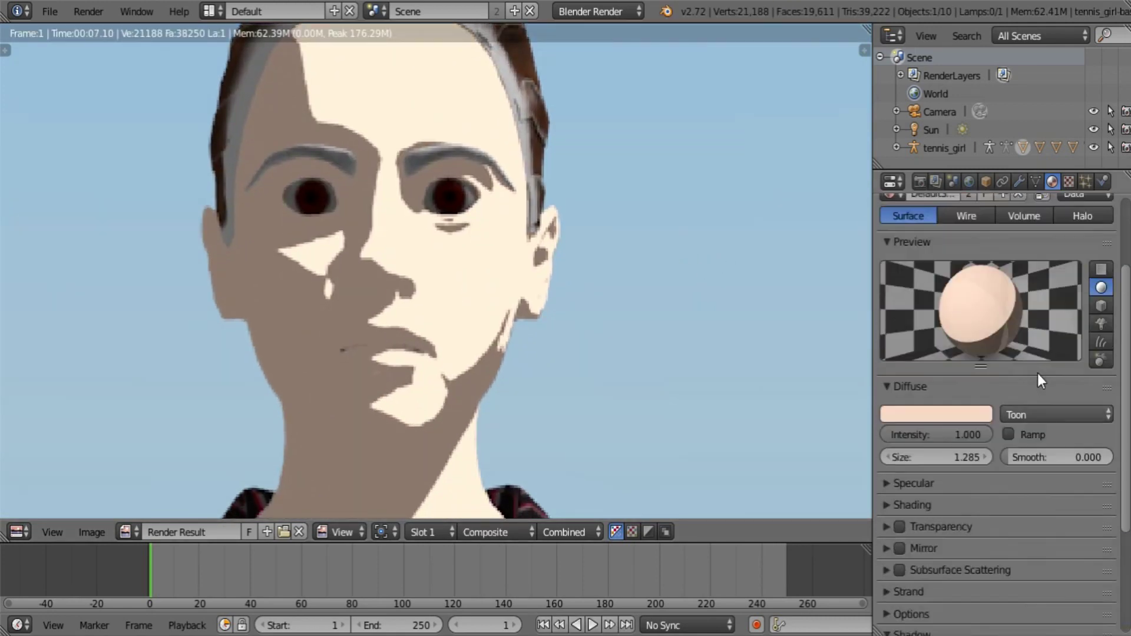
left_click(945, 413)
left_click_drag(900, 255, 896, 259)
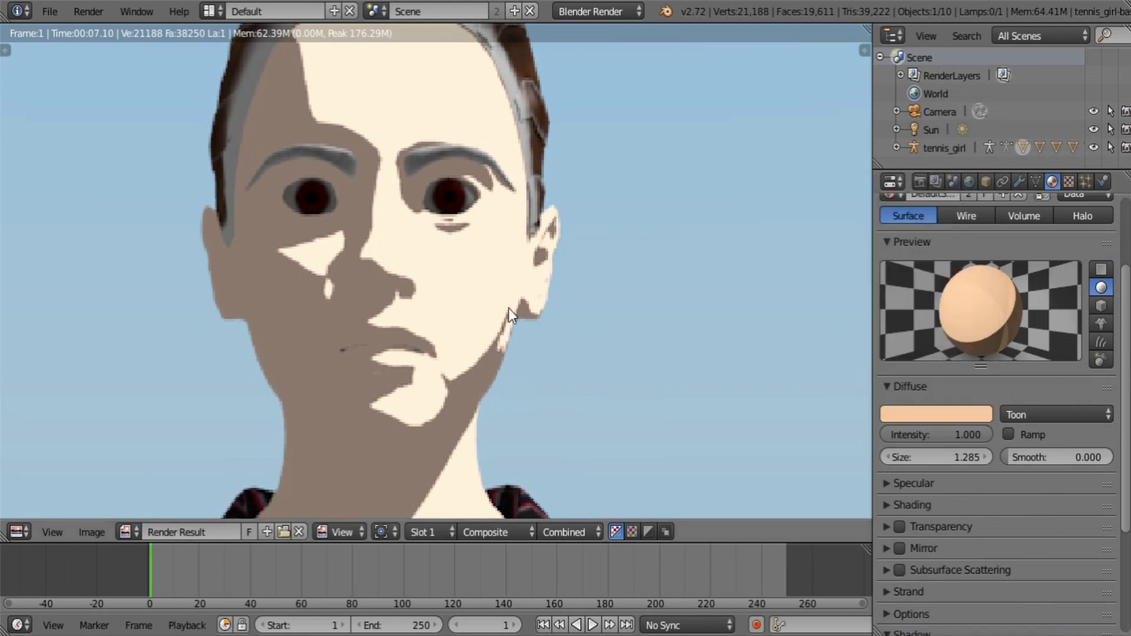
key("F12")
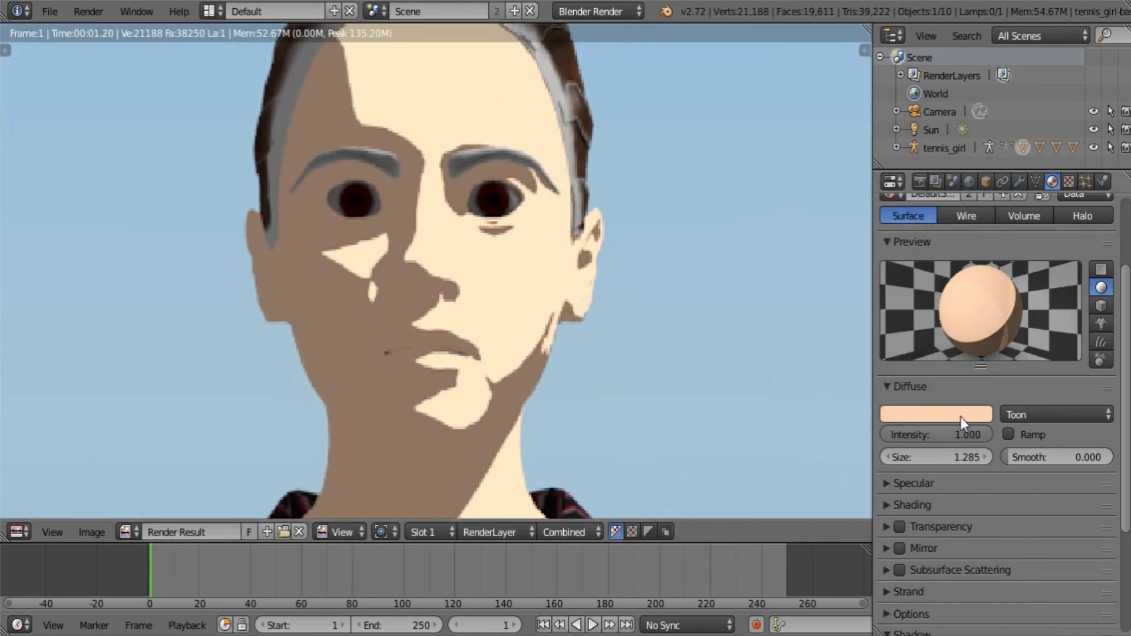
Set the skin's diffuse color to a tan of H 0.076, S 0.372, V 0.862, and render to inspect the head
left_click(961, 416)
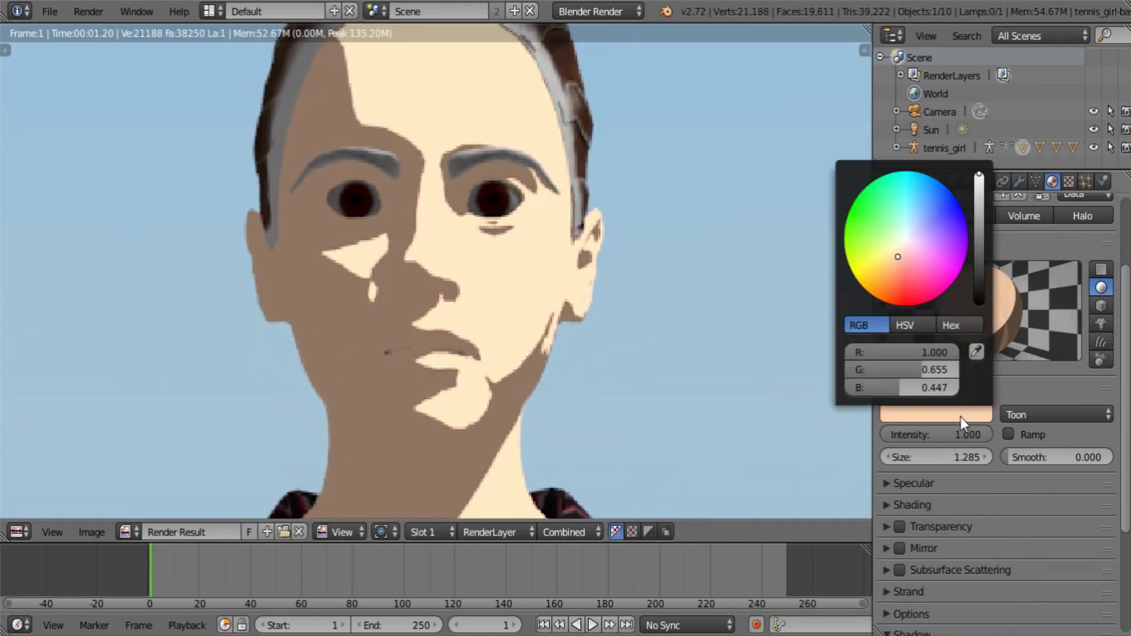
left_click_drag(897, 260, 892, 268)
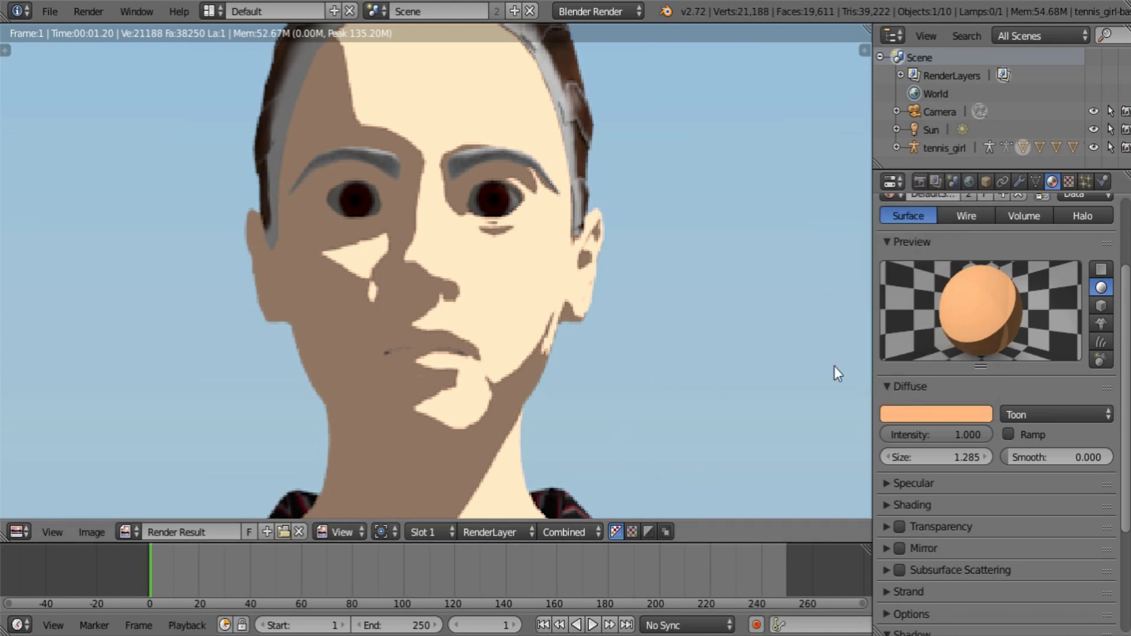
left_click(945, 415)
left_click(908, 321)
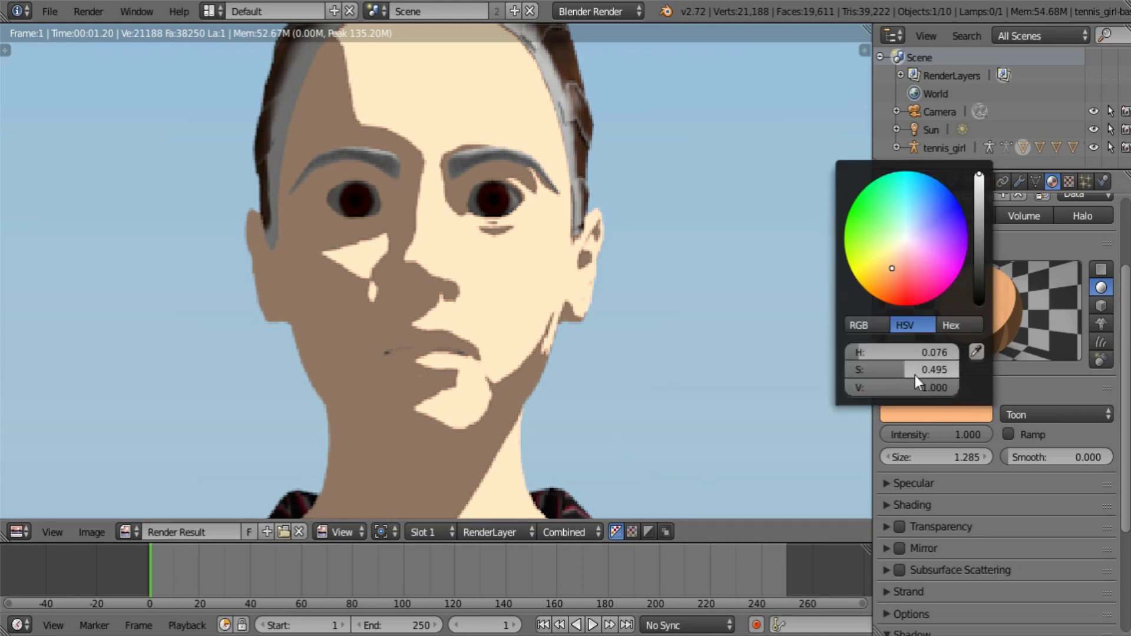
mouse_move(904, 372)
left_mouse_down()
mouse_move(889, 370)
mouse_move(902, 384)
left_mouse_up()
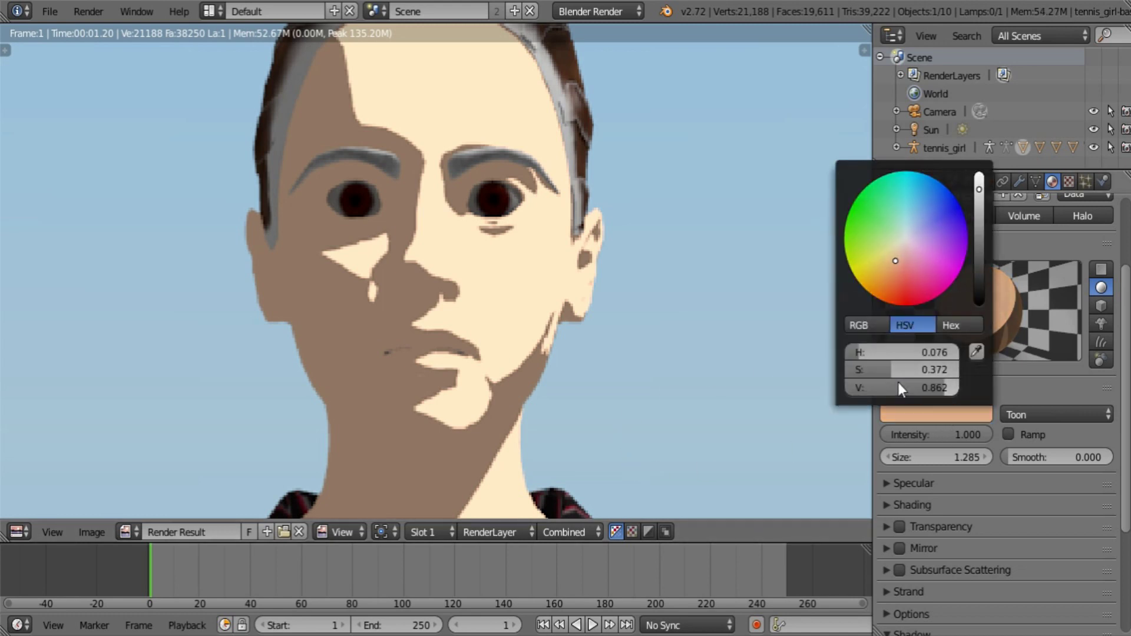
key("F12")
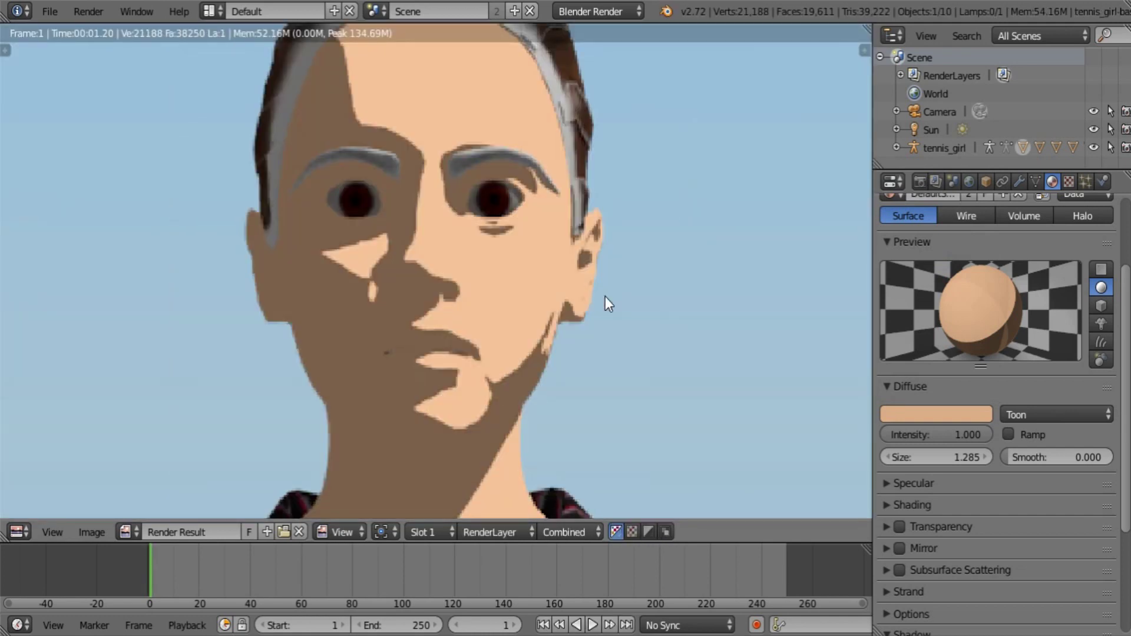
scroll(589, 313, "down", 3)
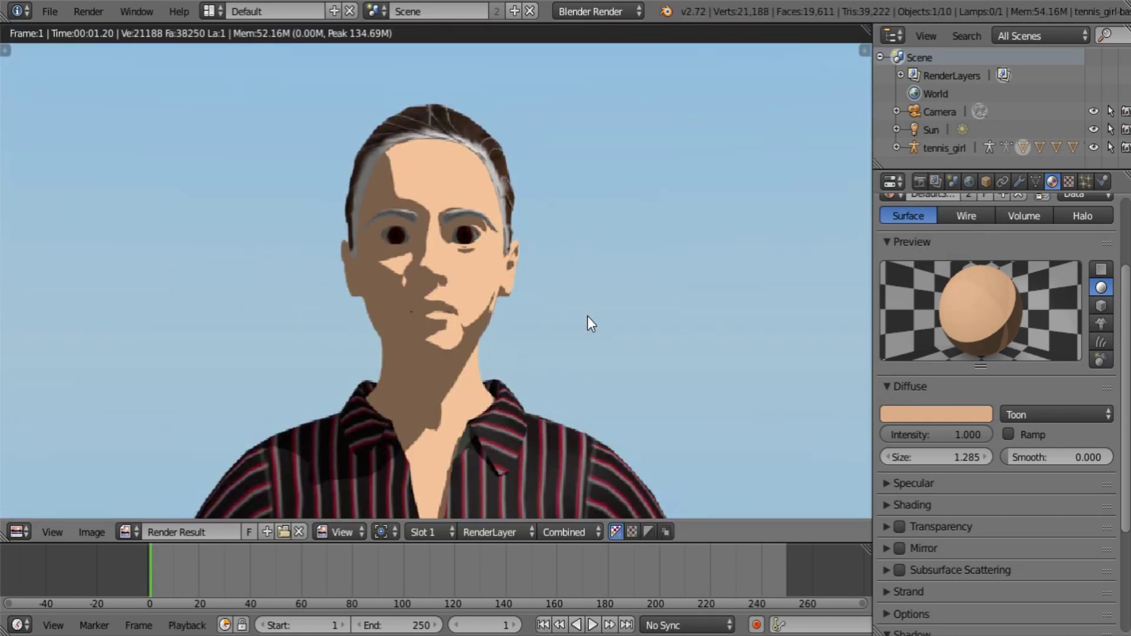
middle_click_drag(588, 324, 586, 342)
scroll(586, 342, "up", 1)
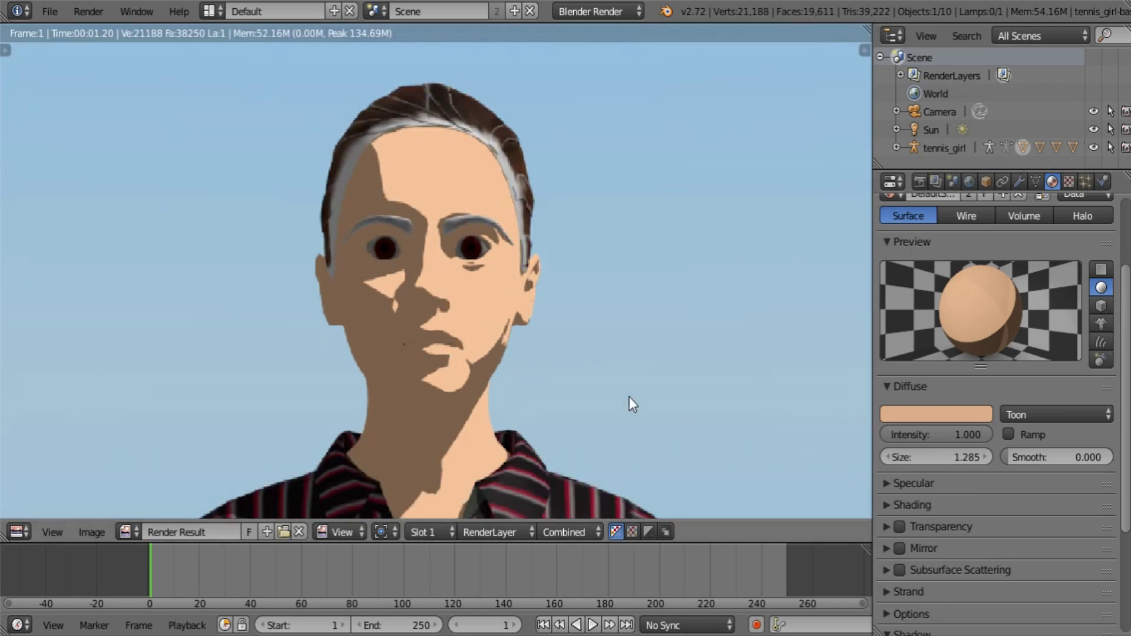
Return to the 3D view and frame the character's upper body from outside the camera, looking down from above
left_click(17, 532)
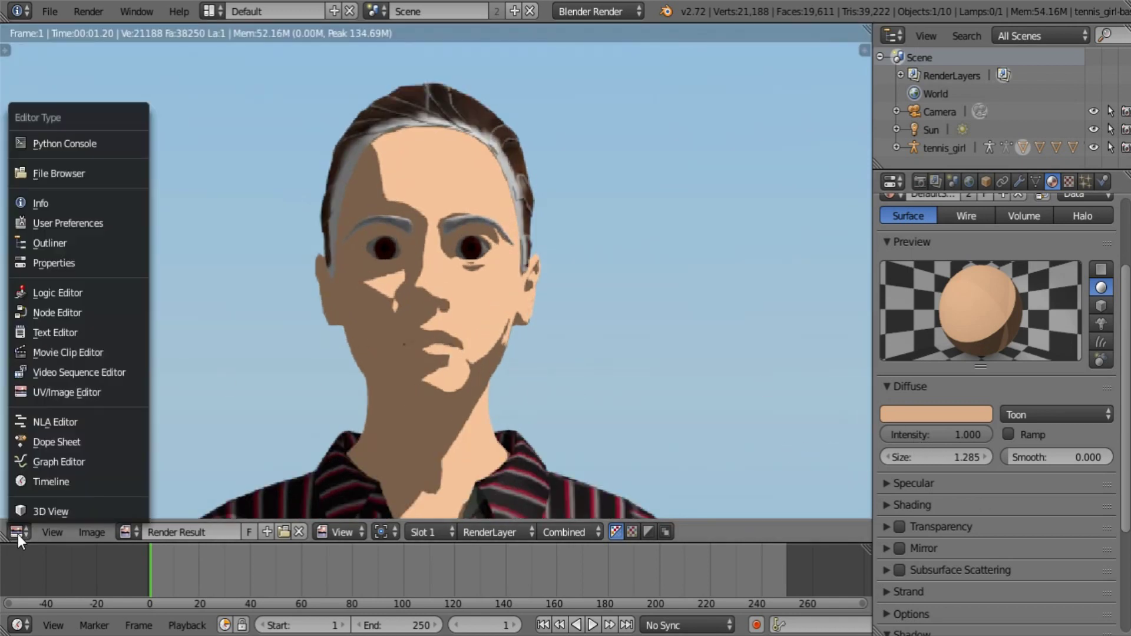
left_click(69, 510)
middle_click_drag(532, 257, 528, 341)
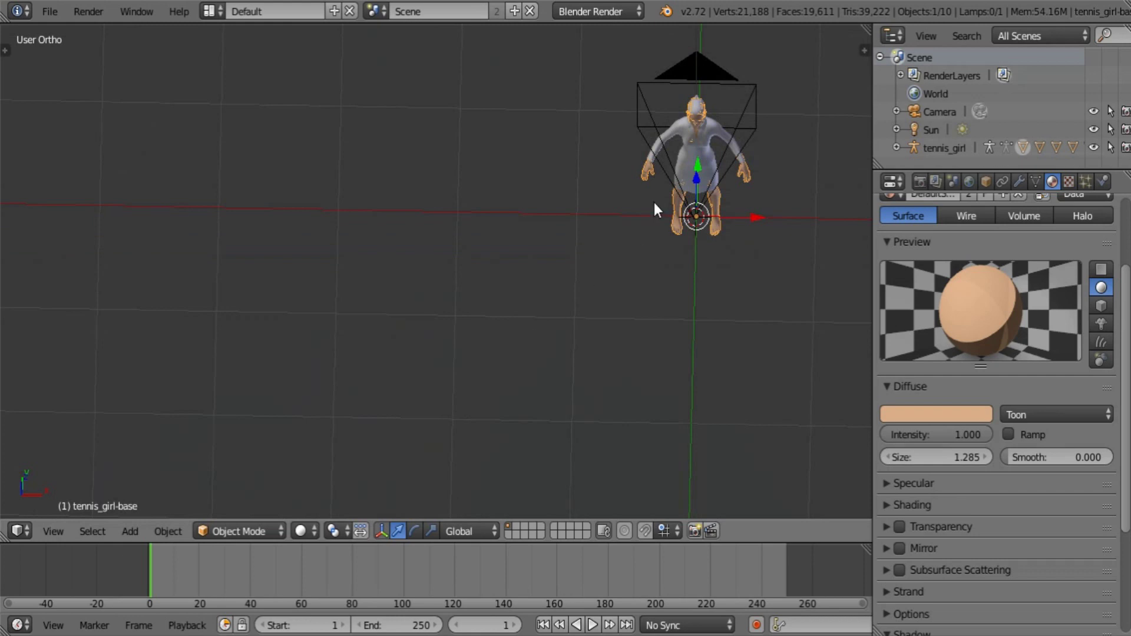
middle_click_drag(740, 169, 591, 364, "shift")
middle_click_drag(615, 499, 617, 442)
scroll(618, 443, "up", 7)
middle_click_drag(714, 400, 398, 348, "shift")
scroll(1031, 434, "up", 3)
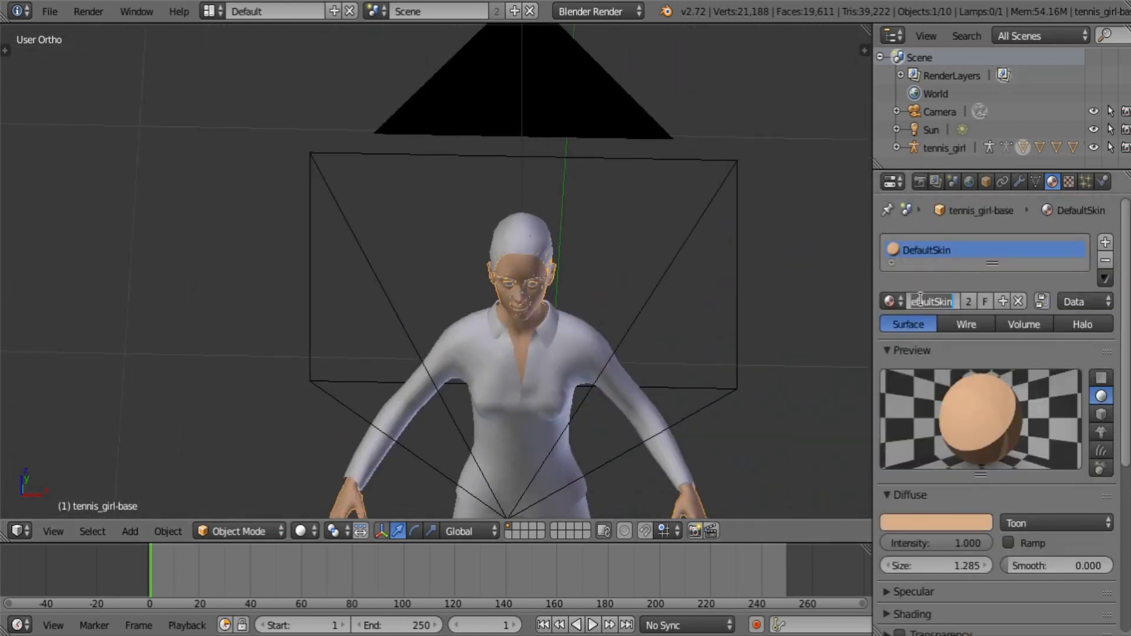
Rename the body's material Skin and assign it to the ponytail hair mesh
type("Skin")
key("Return")
scroll(654, 348, "up", 2)
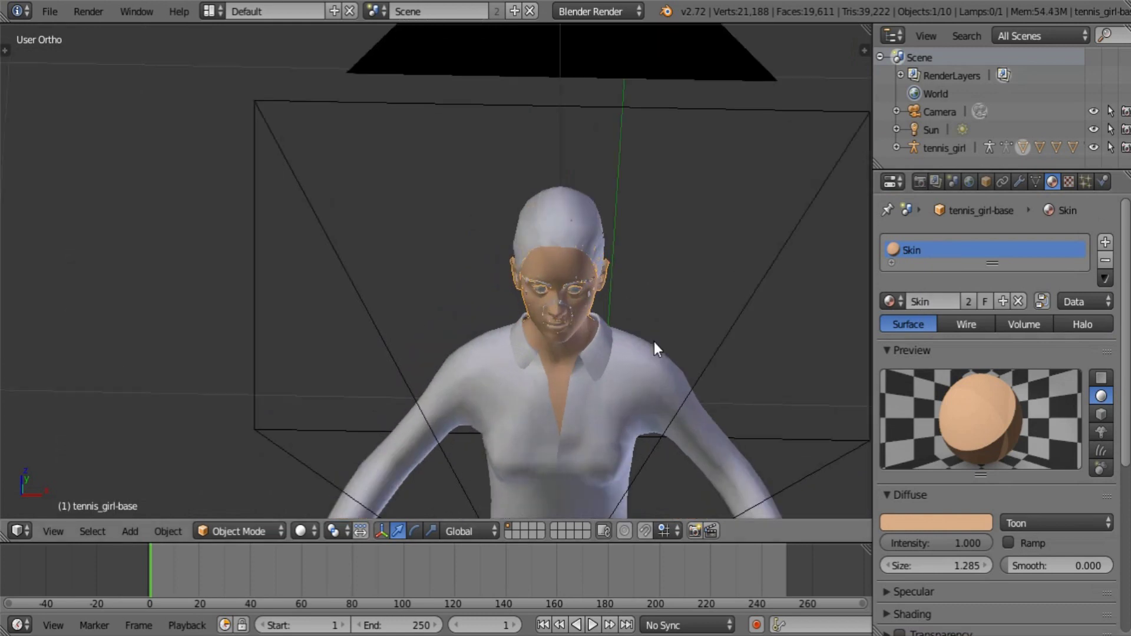
scroll(654, 348, "up", 3)
right_click(704, 161)
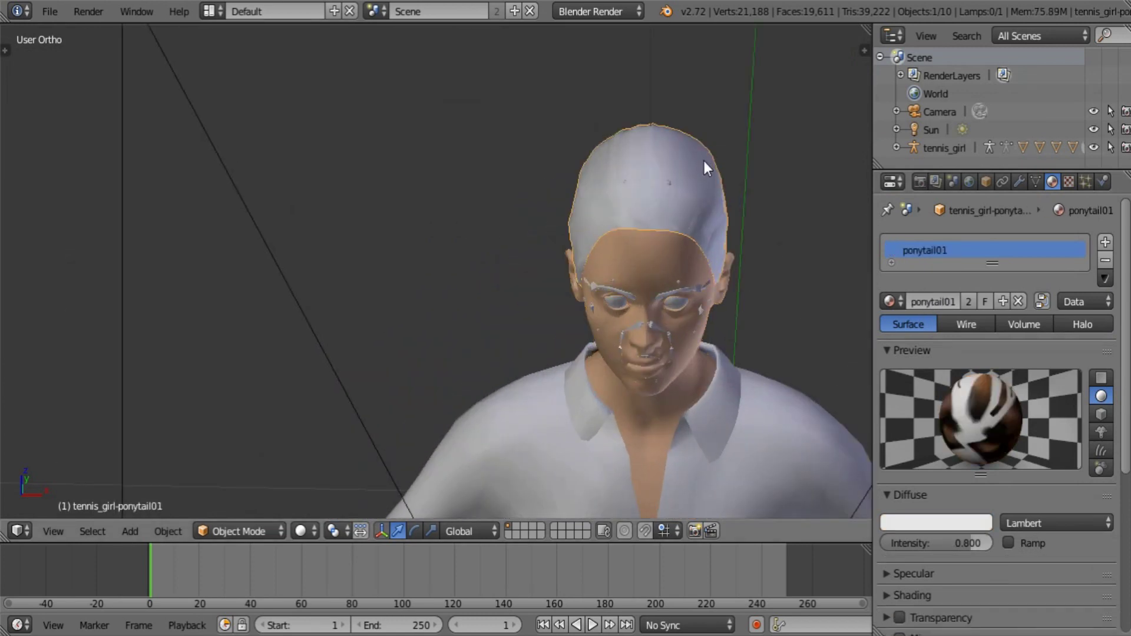
left_click(888, 301)
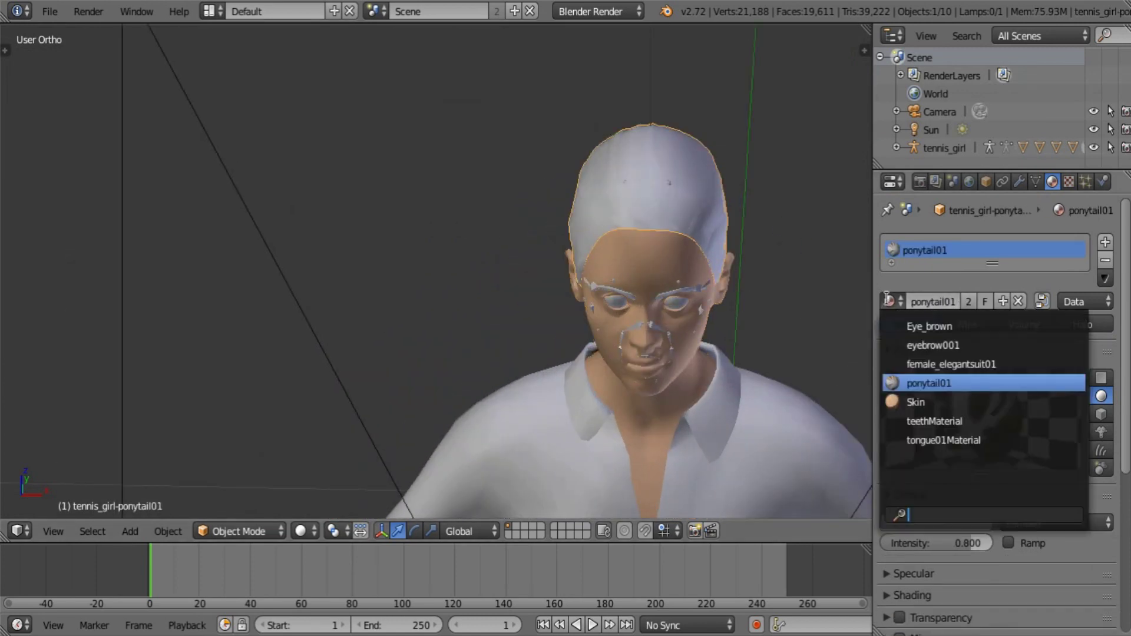
left_click(917, 402)
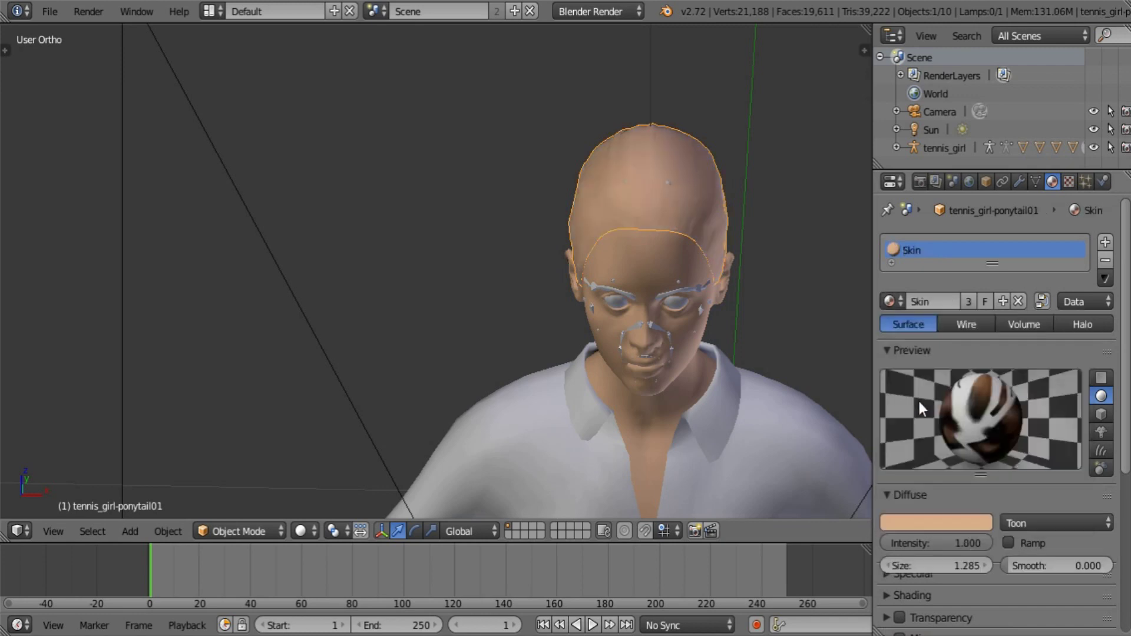
Make the ponytail mesh's Skin material a single-user copy and name it Hair
left_click(968, 301)
left_click(946, 302)
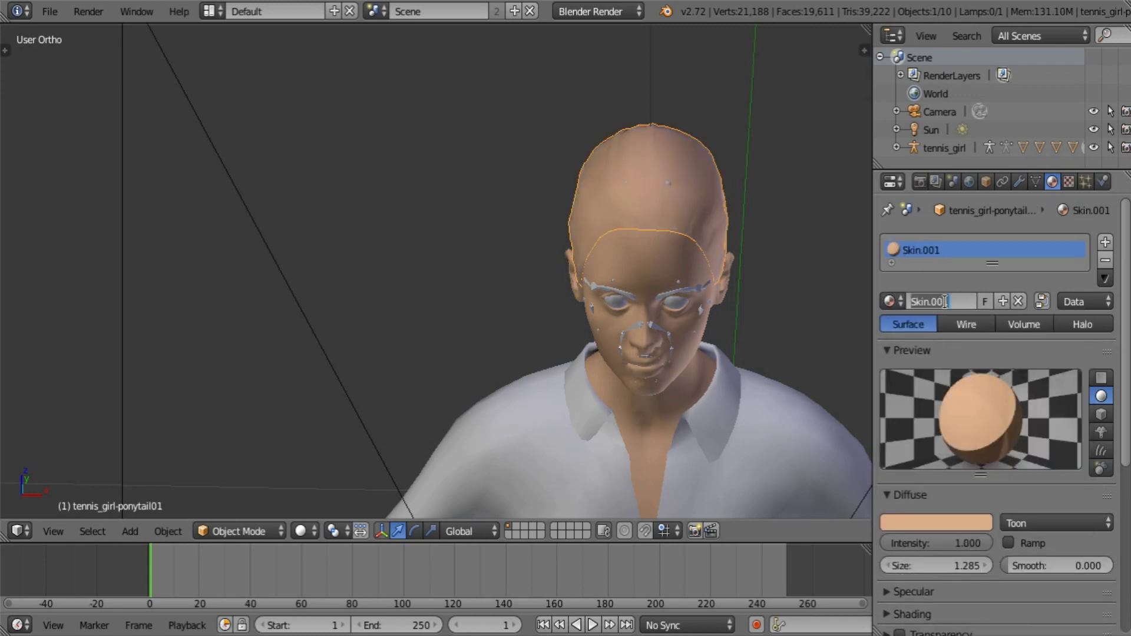
type("Hair")
key("Return")
Set the Hair material's diffuse color to a full-brightness light yellow and collapse its shadow settings
scroll(994, 354, "down", 5)
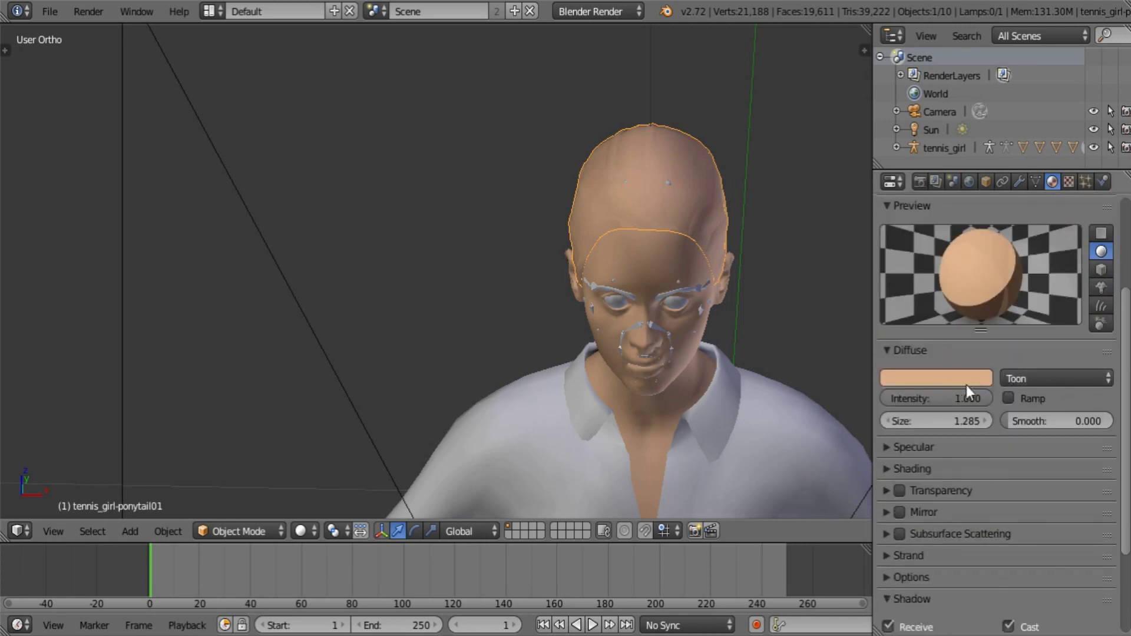
left_click(966, 379)
left_click_drag(978, 147, 970, 107)
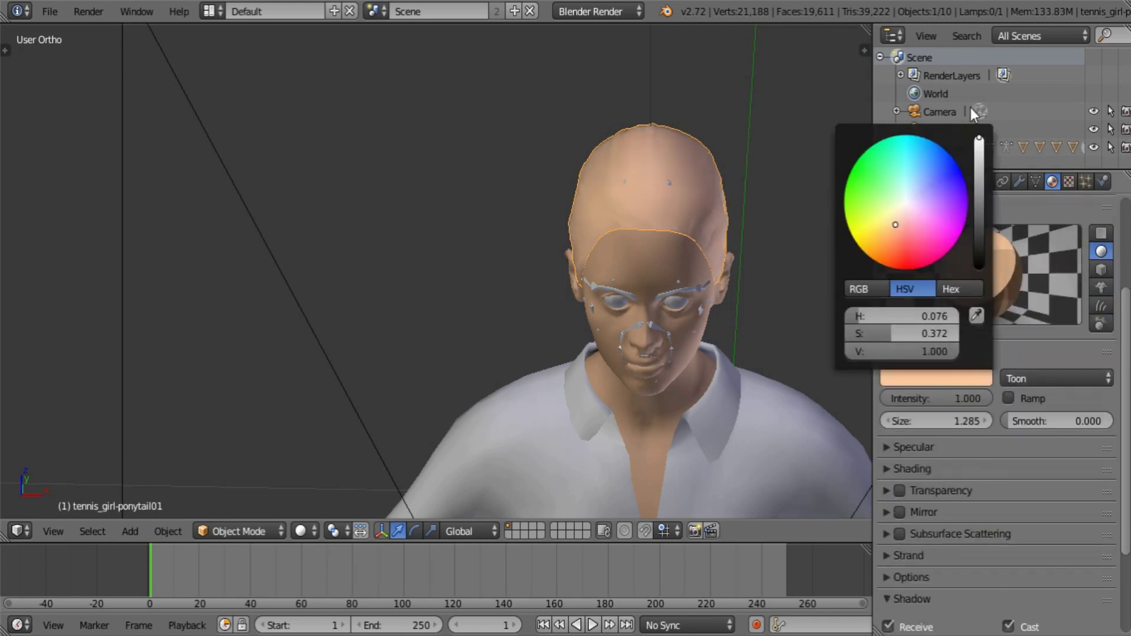
mouse_move(880, 219)
left_mouse_down()
mouse_move(858, 239)
mouse_move(886, 225)
left_mouse_up()
left_click(971, 374)
scroll(989, 385, "down", 3)
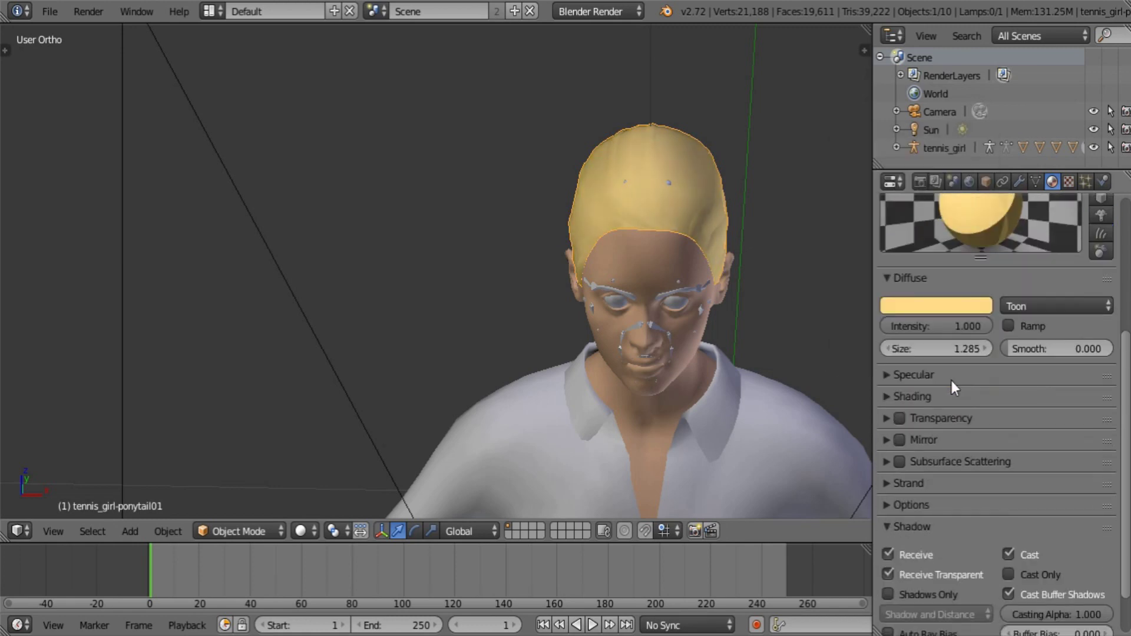
scroll(980, 399, "down", 2)
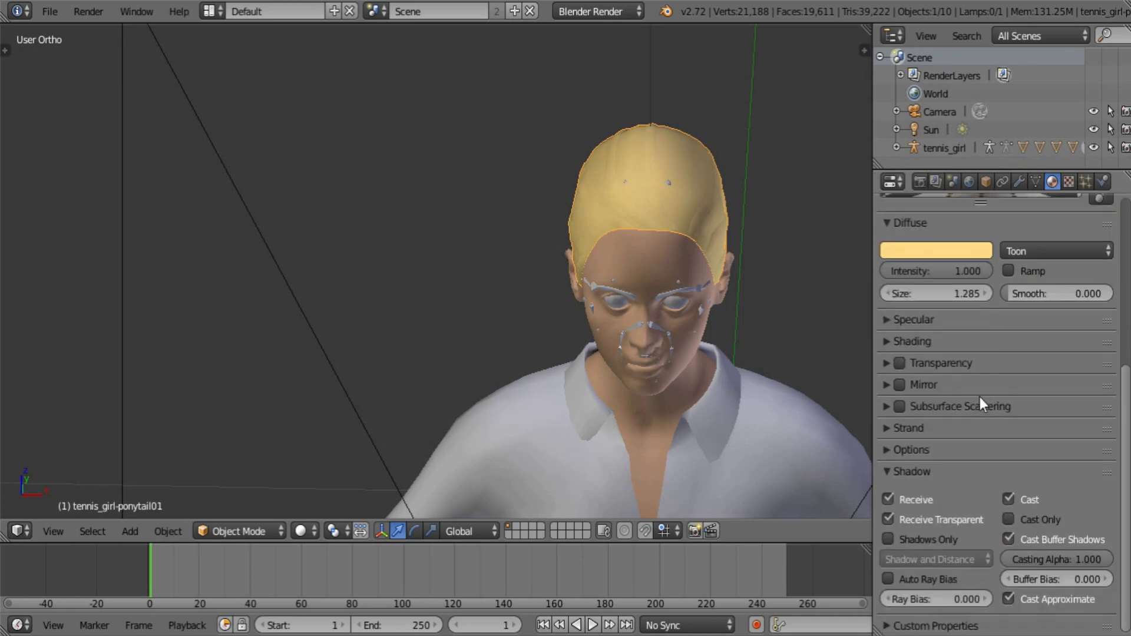
left_click(907, 472)
scroll(1024, 522, "up", 6)
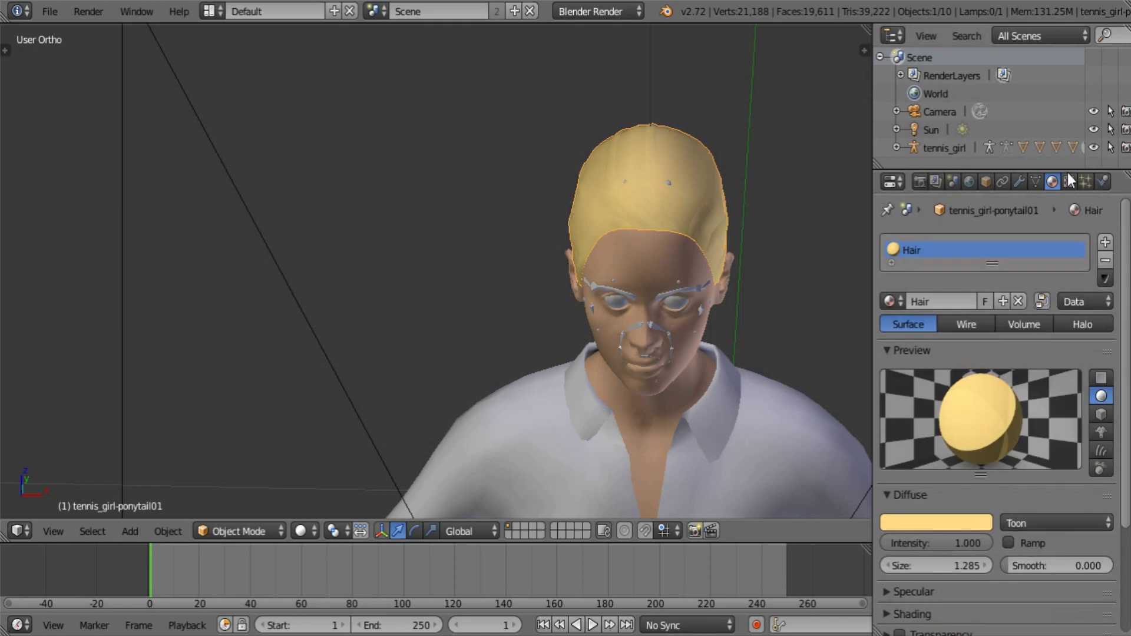
Add a texture named Light band to the Hair material and set its type to Blend
left_click(1068, 182)
left_click(970, 377)
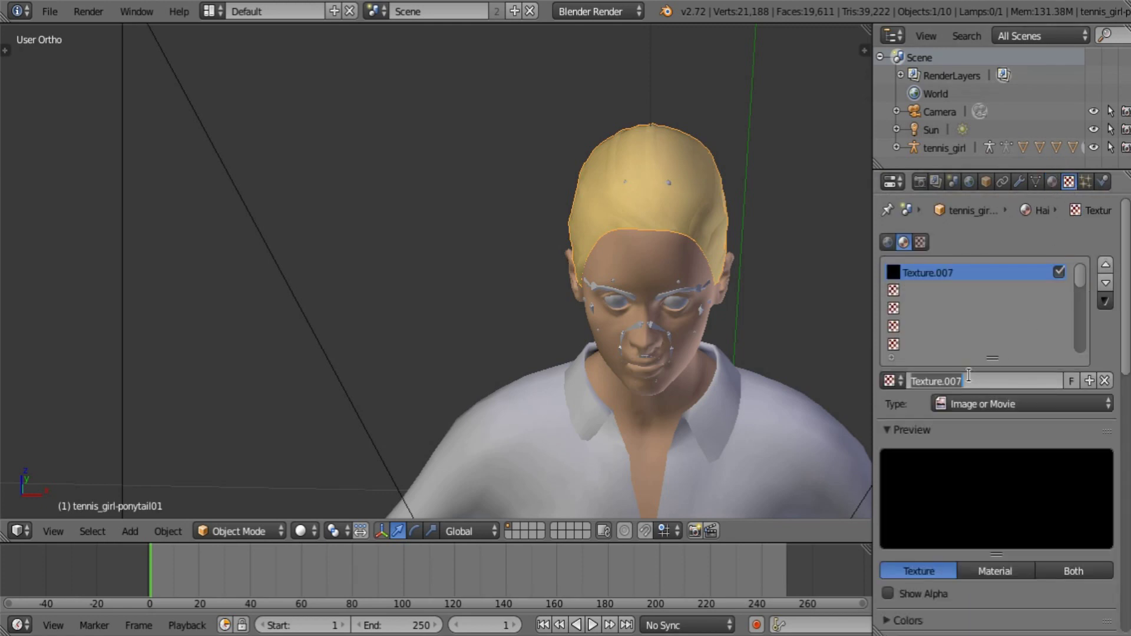
type("Light band")
key("Return")
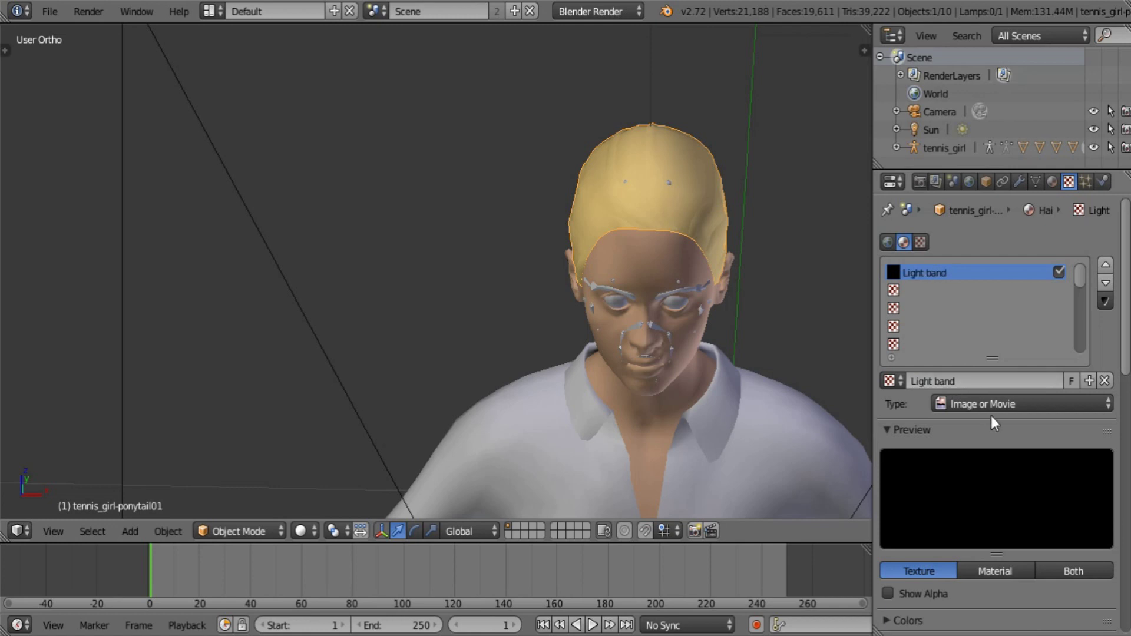
left_click(993, 404)
left_click(996, 364)
Enable the color ramp on the Light band texture, trying a vertical blend direction before setting it back to horizontal
scroll(973, 454, "down", 6)
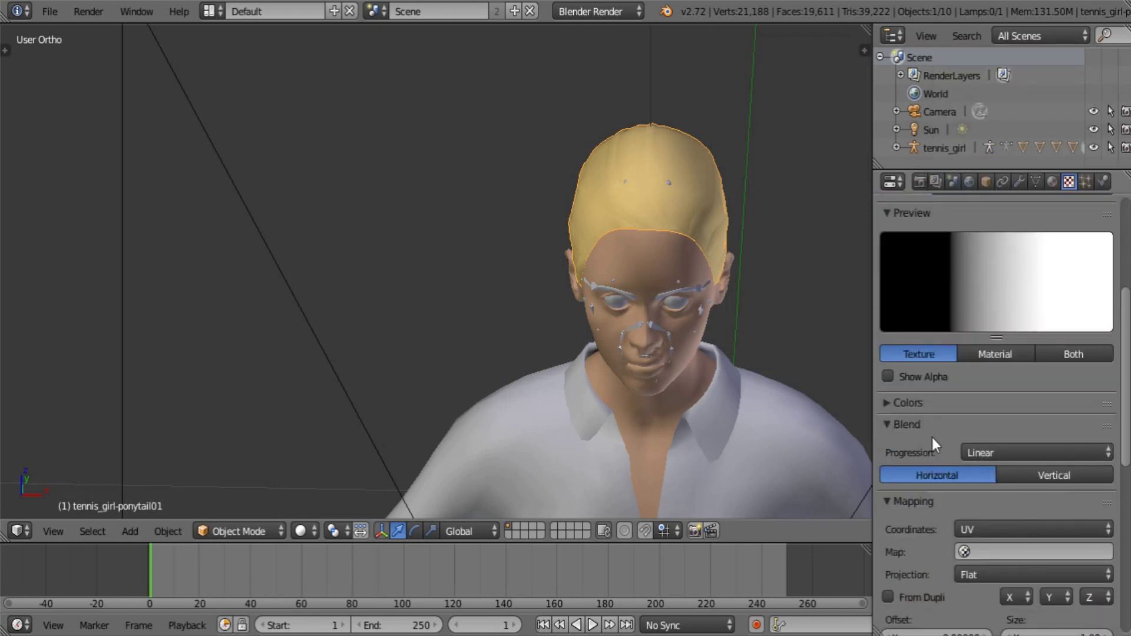
left_click(1043, 475)
left_click(883, 403)
left_click(887, 430)
scroll(1031, 551, "down", 5)
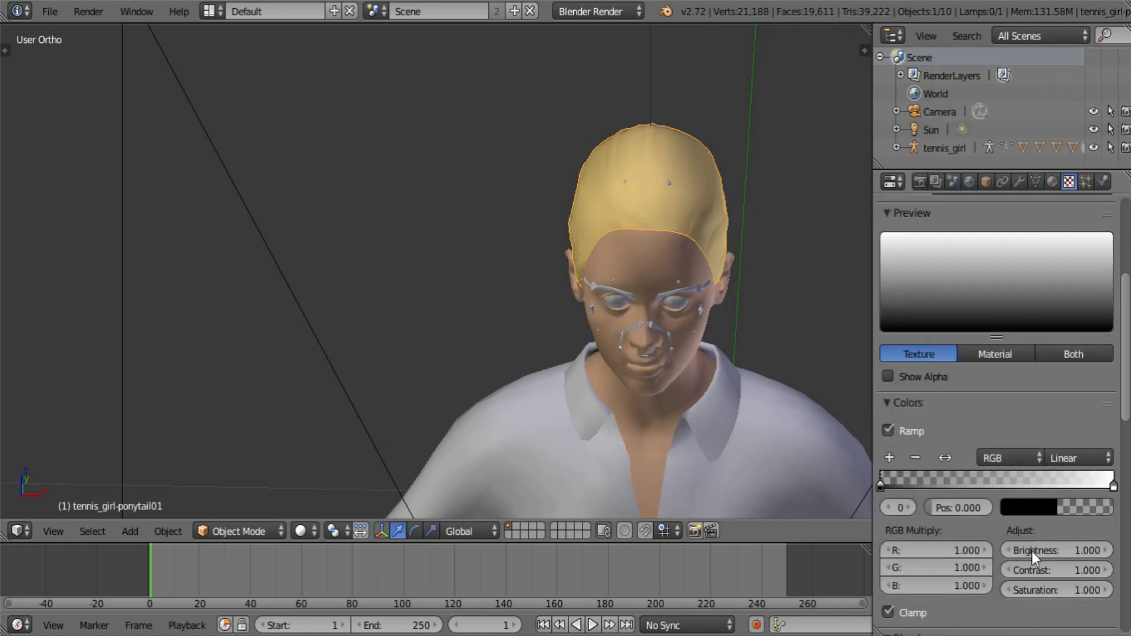
left_click(992, 550)
Shape the ramp into a narrow white band with Constant interpolation, the first stop at 0.106 and a transparent black third stop at 0.748
scroll(1002, 550, "up", 8)
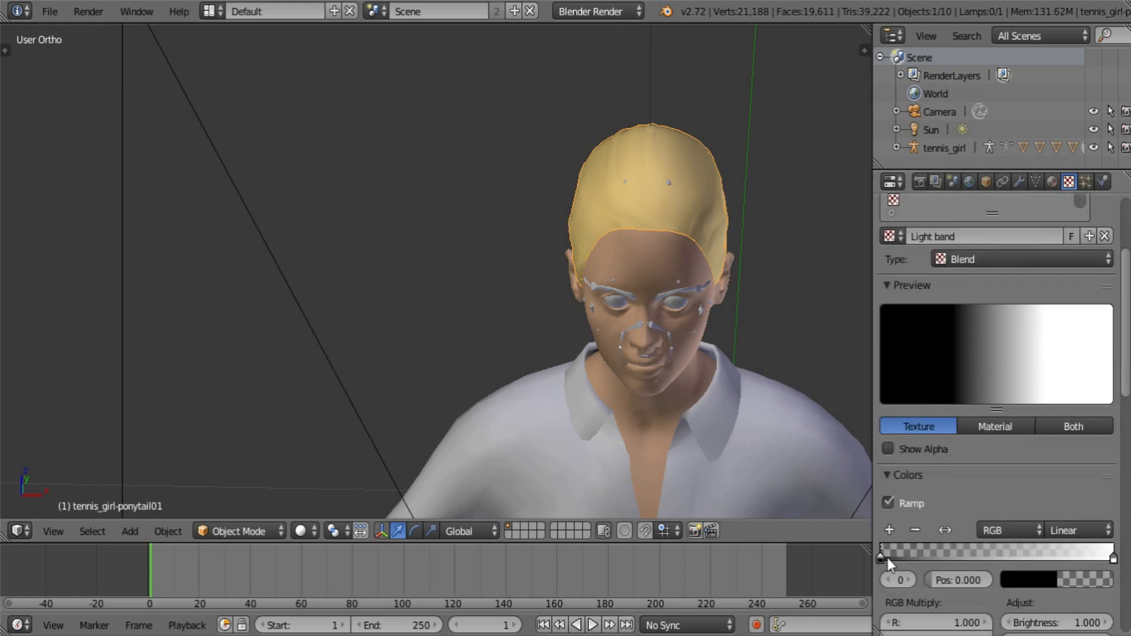
left_click_drag(884, 557, 994, 557)
left_click_drag(1103, 553, 936, 557)
left_click(1072, 530)
left_click(1068, 432)
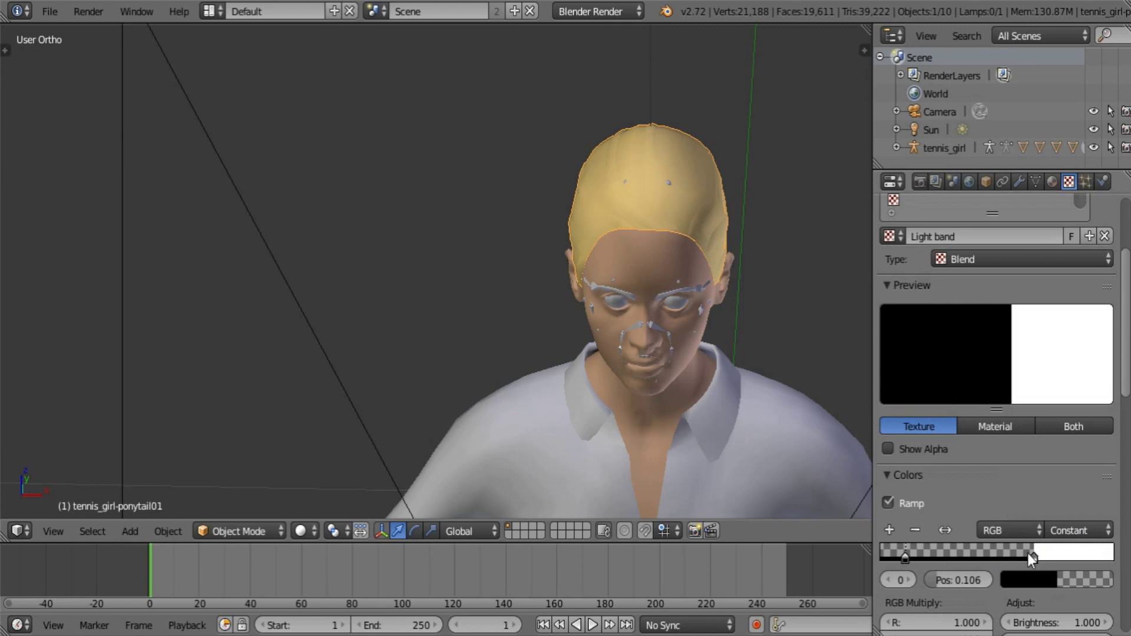
left_click_drag(1029, 554, 1052, 556)
left_click(883, 525)
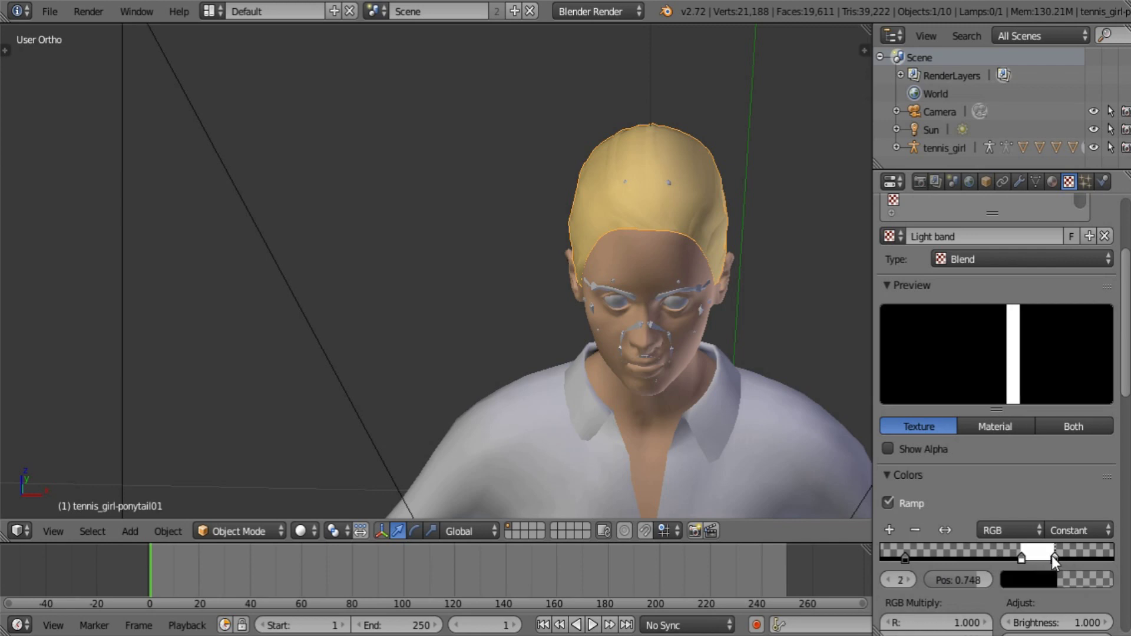
Map the Light band texture by Reflection coordinates and set its diffuse color influence to 0.445 with Add blending
scroll(1051, 556, "down", 15)
left_click(1013, 239)
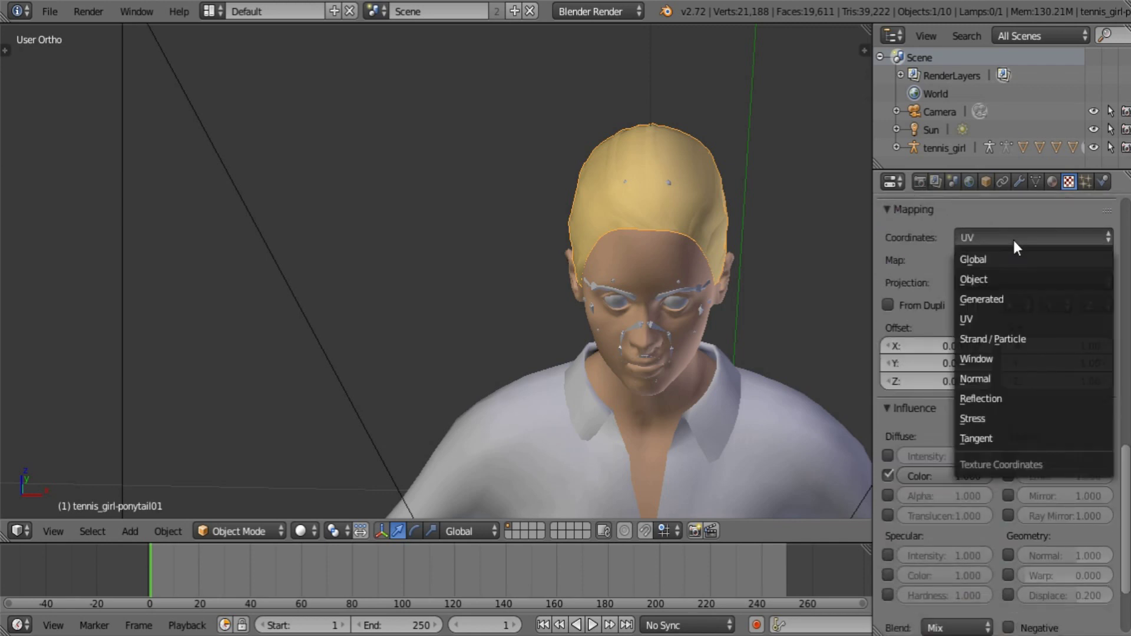
left_click(1005, 397)
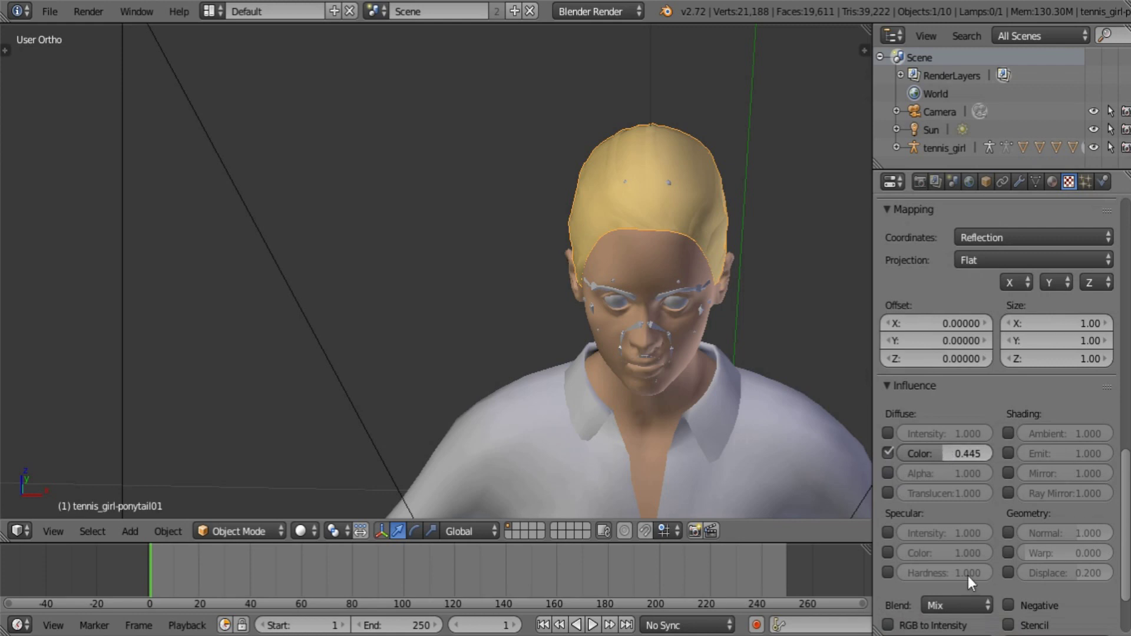
left_click(954, 600)
left_click(957, 557)
Render the camera view with nothing selected to inspect the hair highlight, and return to the 3D view
key("a")
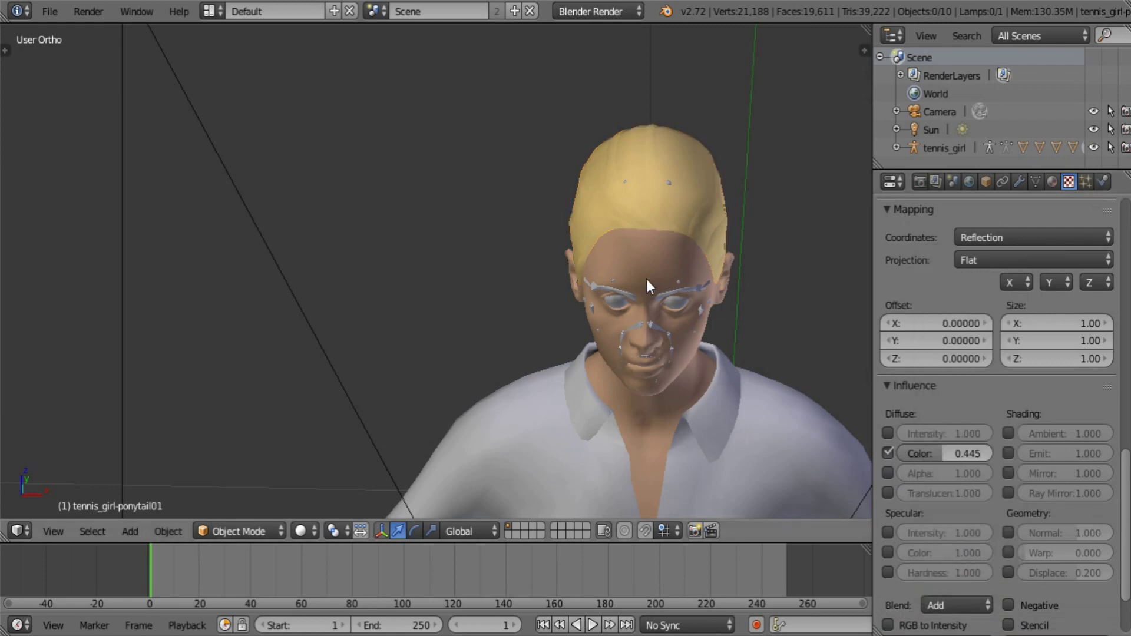
key("F12")
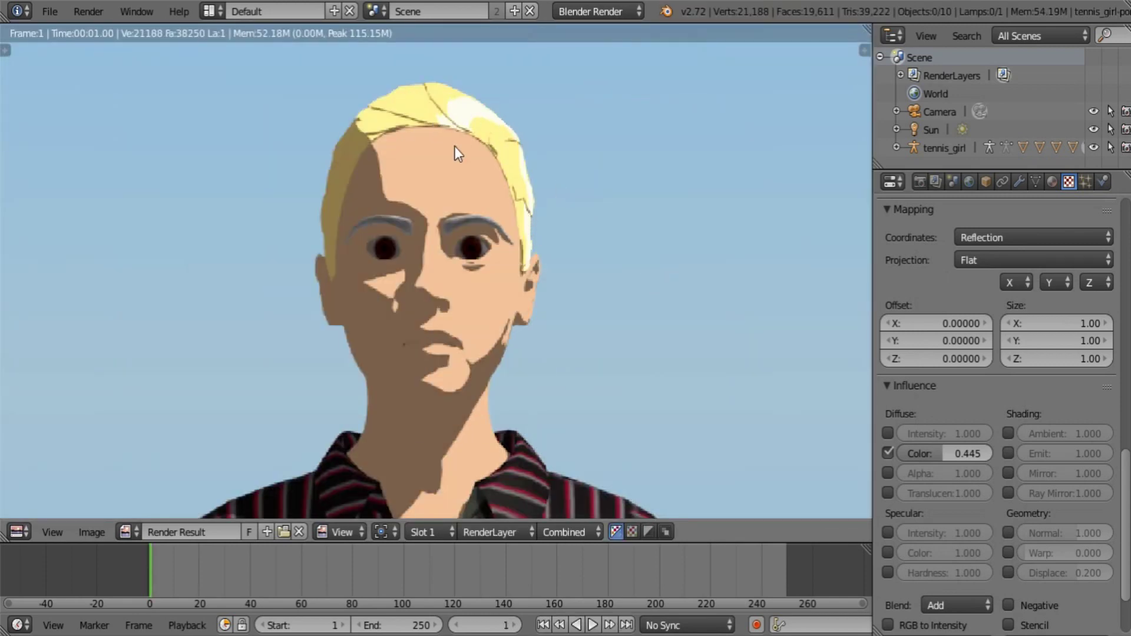
left_click(26, 536)
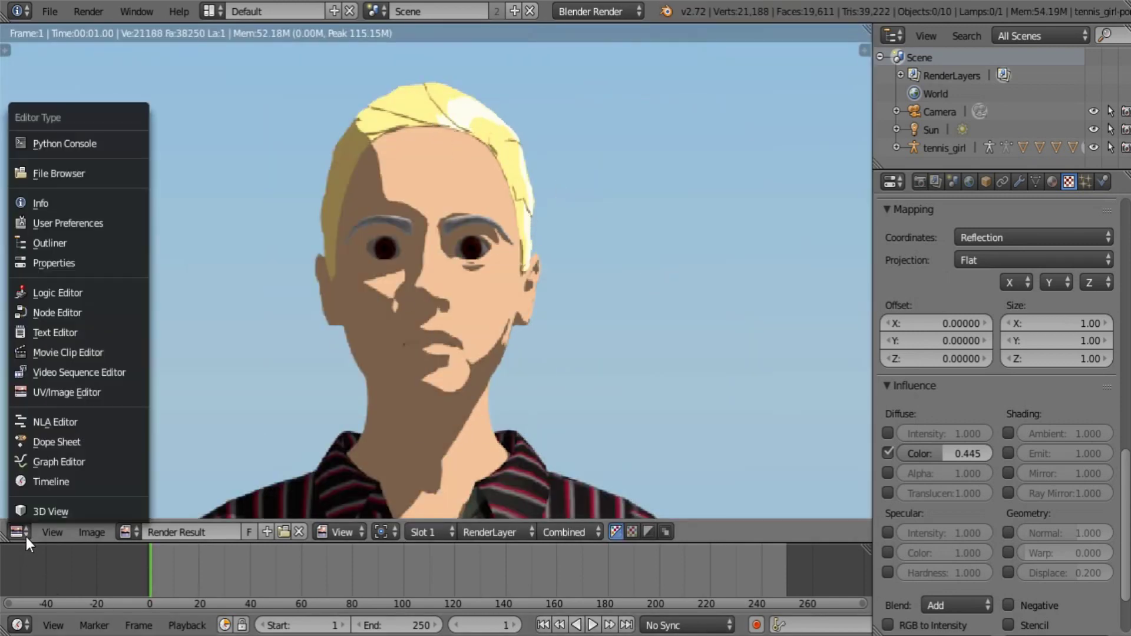
left_click(47, 511)
Replace the elegant suit's material with a single-user copy of Skin named Outfit white
scroll(570, 382, "down", 2)
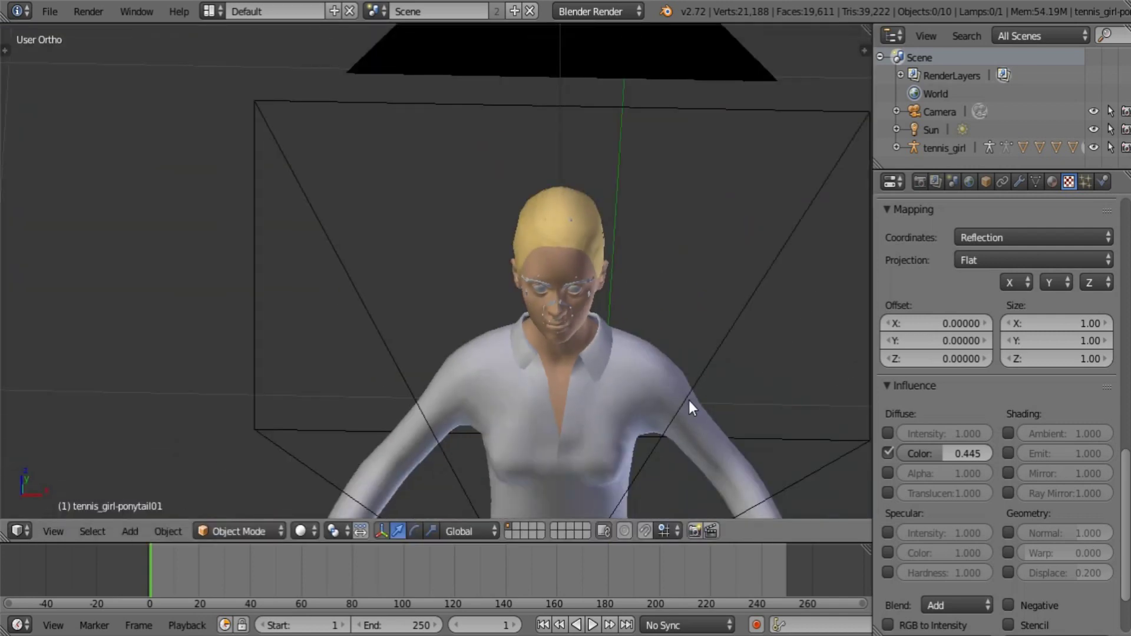
middle_click_drag(509, 369, 539, 314)
right_click(539, 315)
scroll(1031, 355, "up", 8)
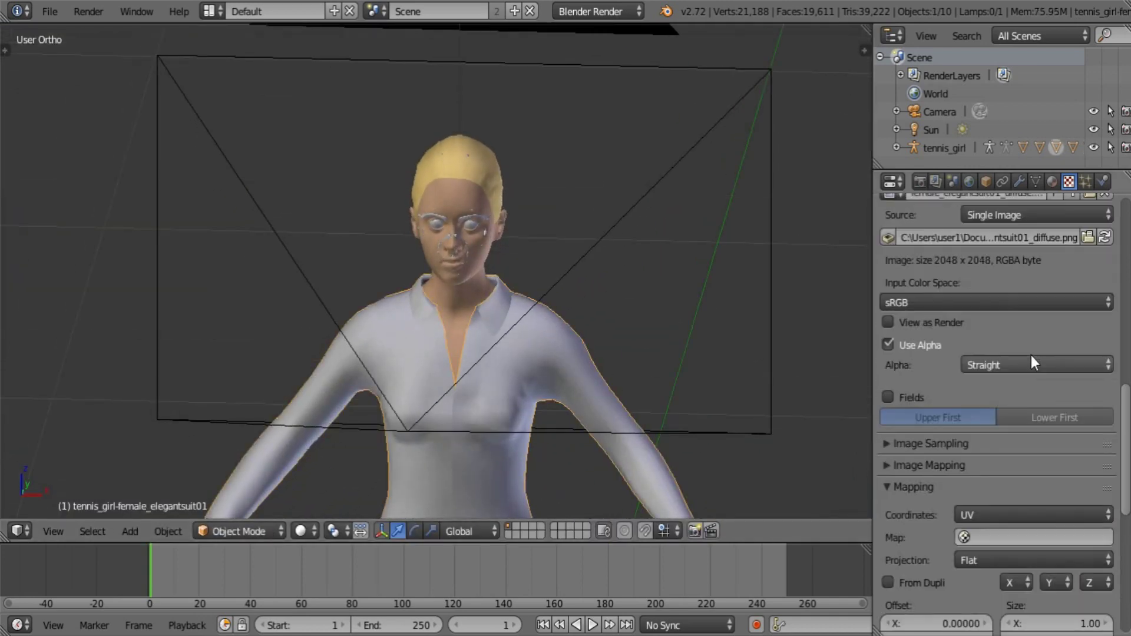
scroll(1031, 355, "up", 8)
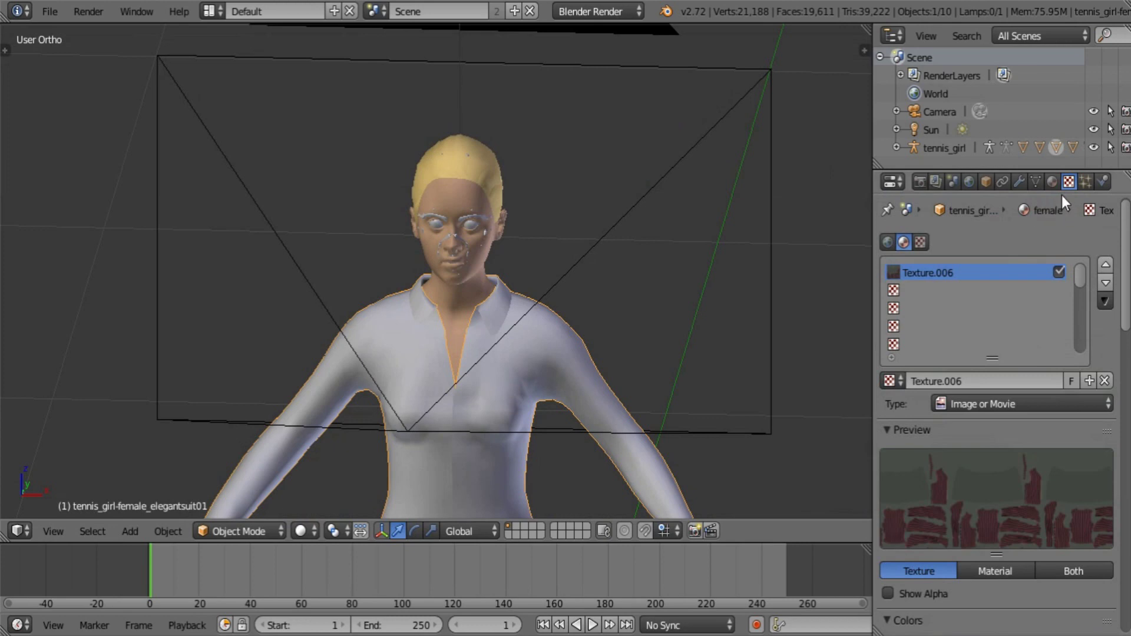
left_click(1052, 181)
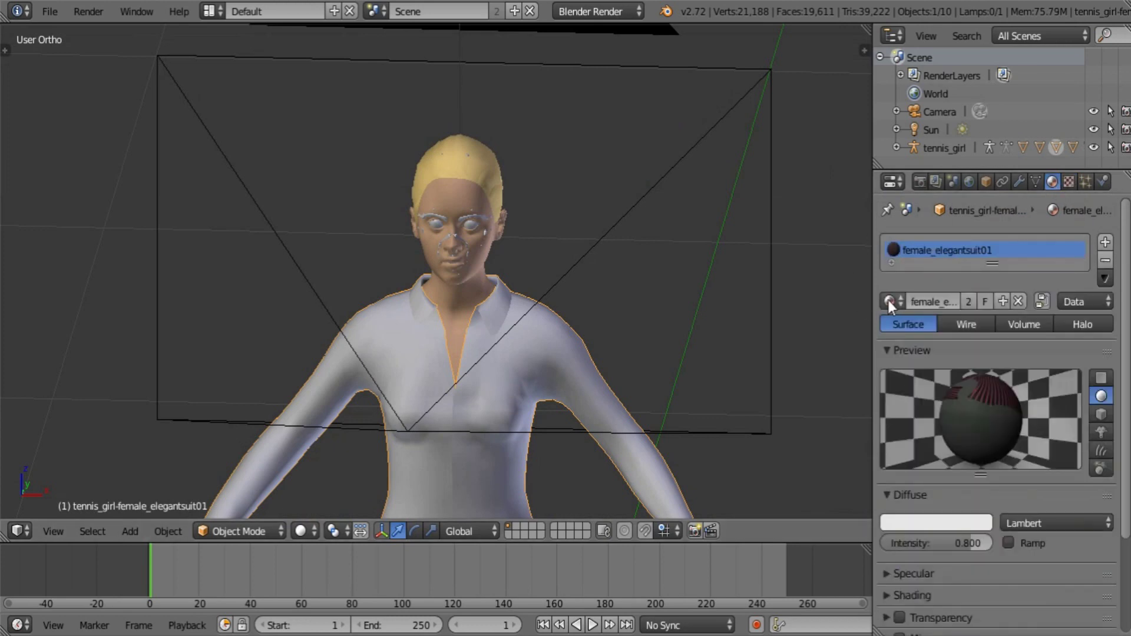
left_click(888, 301)
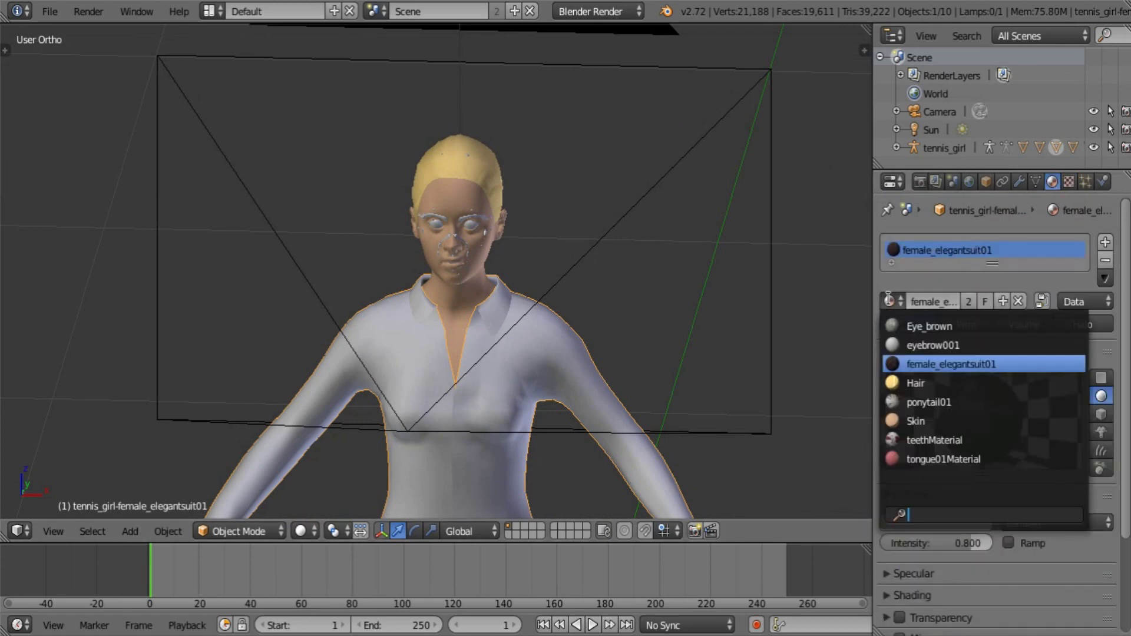
left_click(932, 421)
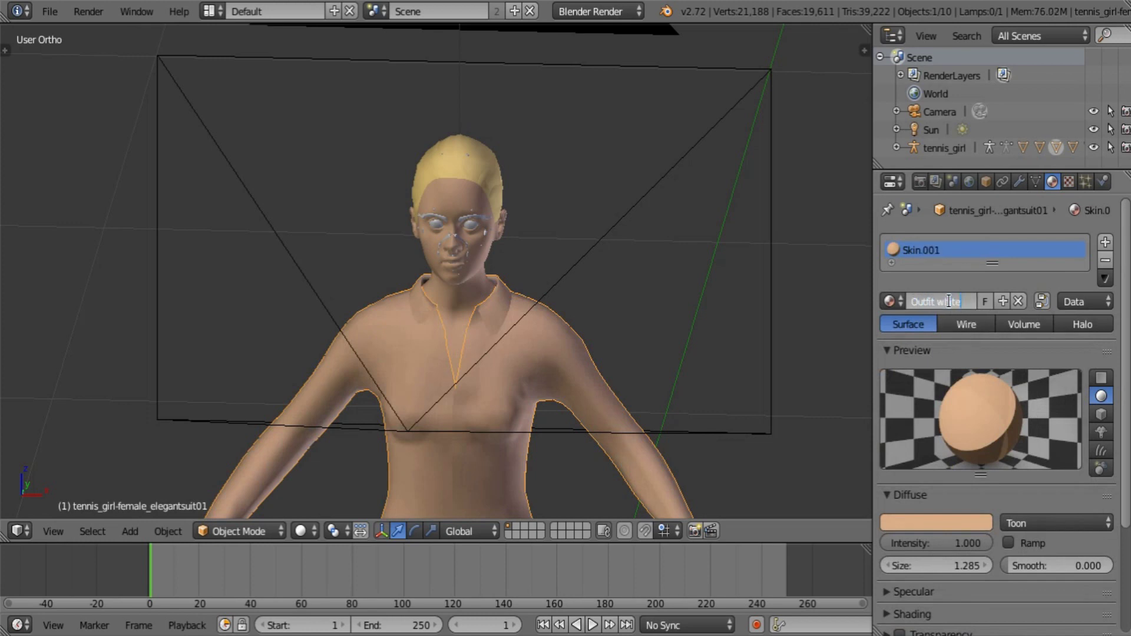
key("Return")
Set the Outfit white diffuse color to pure white with R, G and B at 1.000
left_click(935, 521)
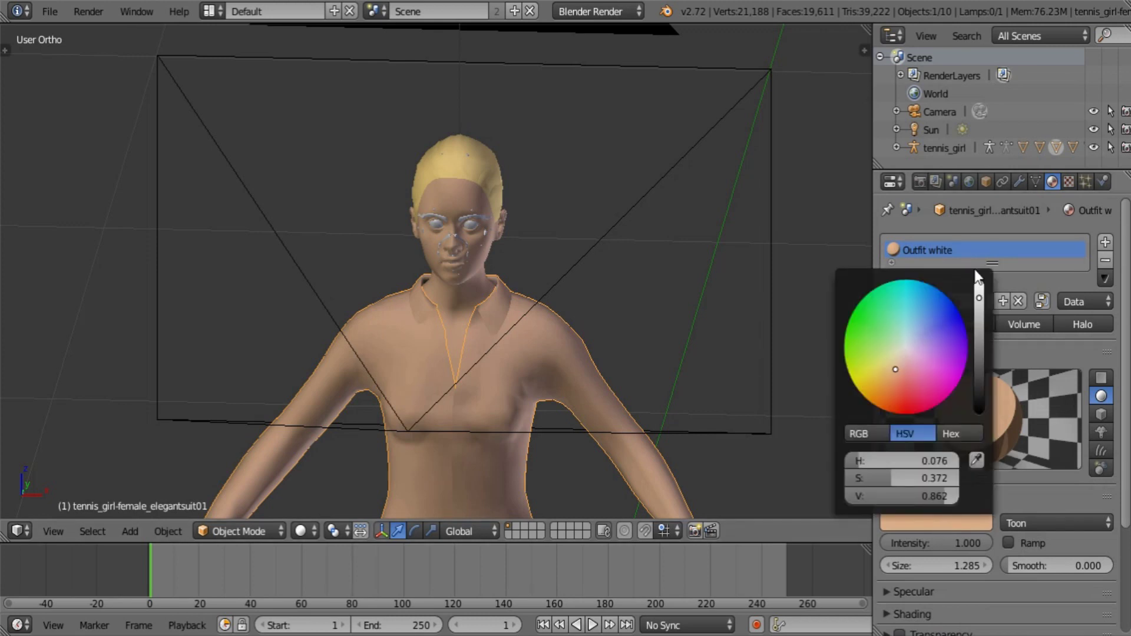
left_click_drag(979, 300, 979, 279)
left_click_drag(907, 344, 905, 348)
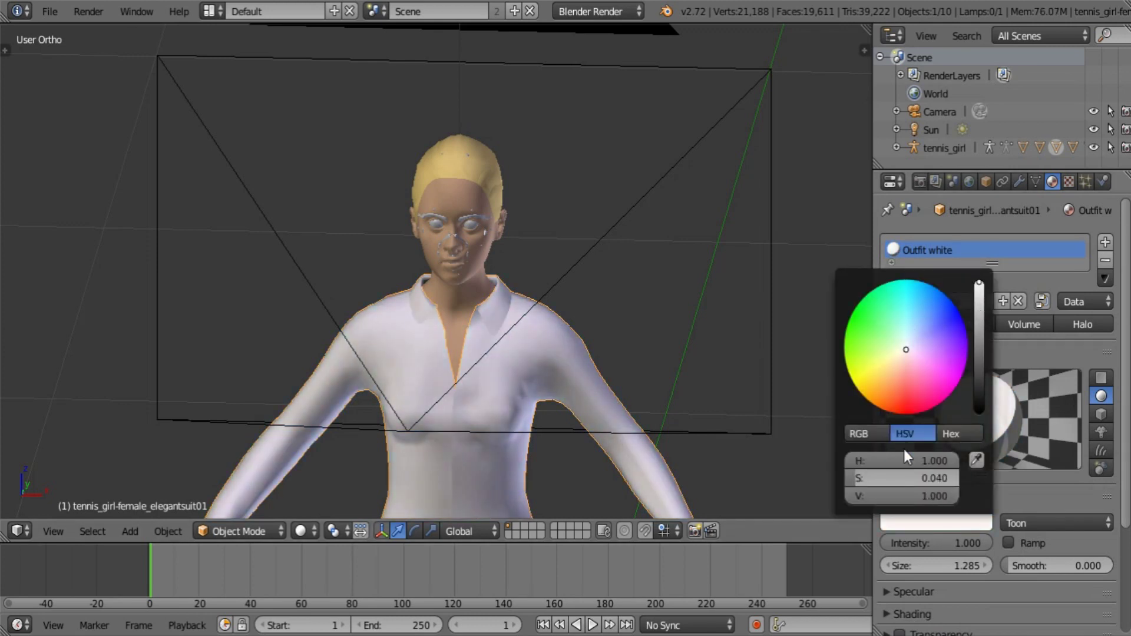
left_click_drag(923, 475, 1042, 483)
left_click(860, 435)
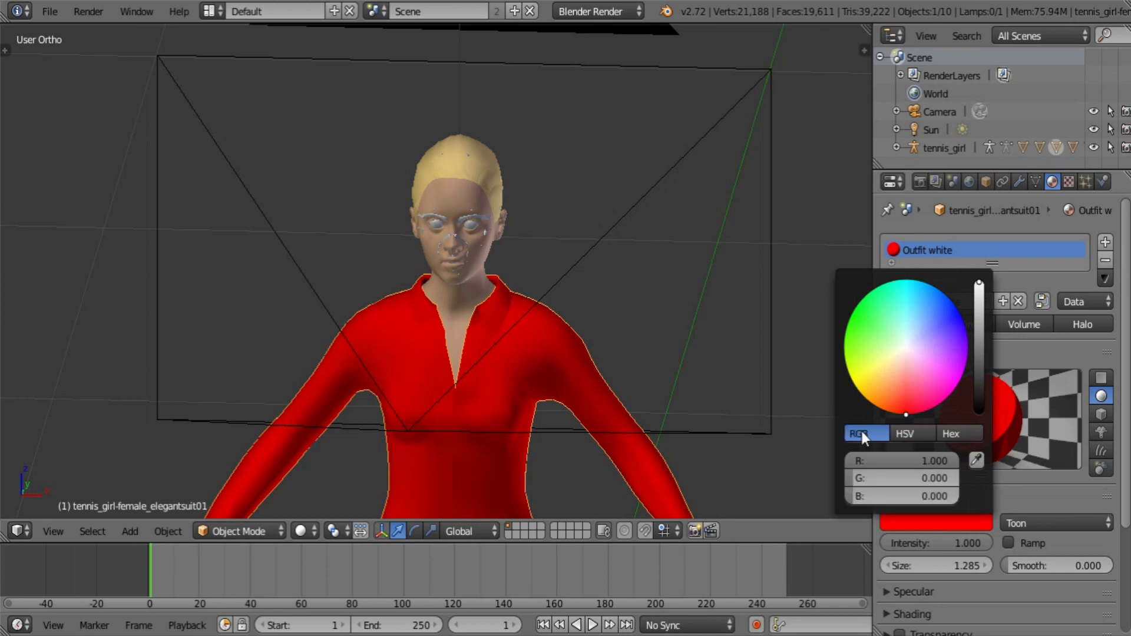
left_click_drag(850, 478, 966, 497)
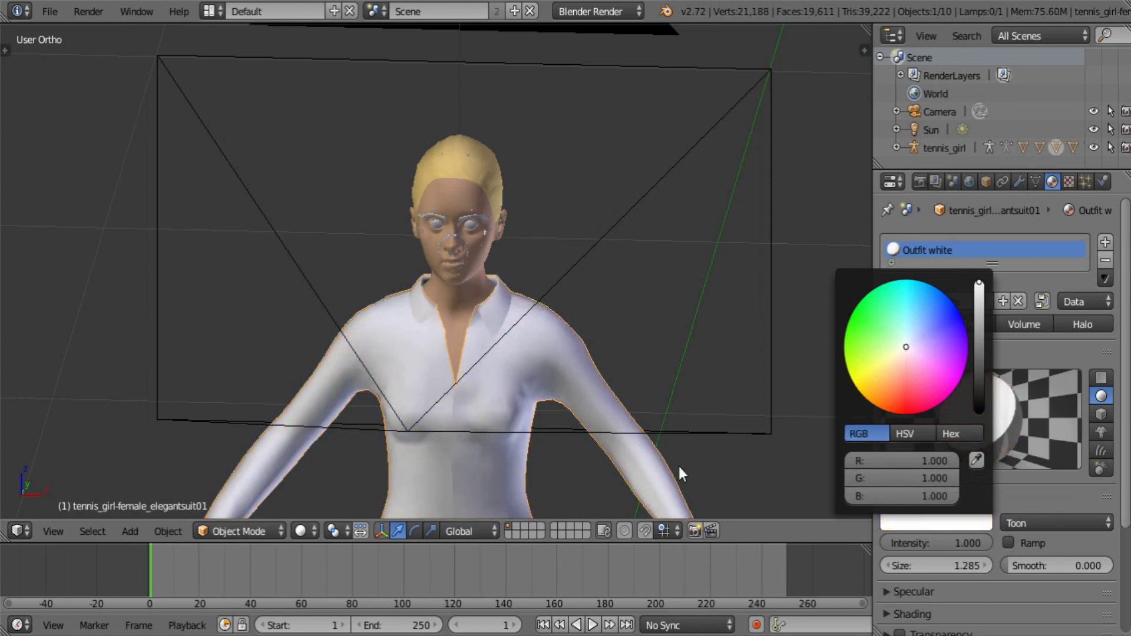
Add a second material slot to the suit with a single-user copy of Outfit white named Outfit red
scroll(603, 398, "up", 5)
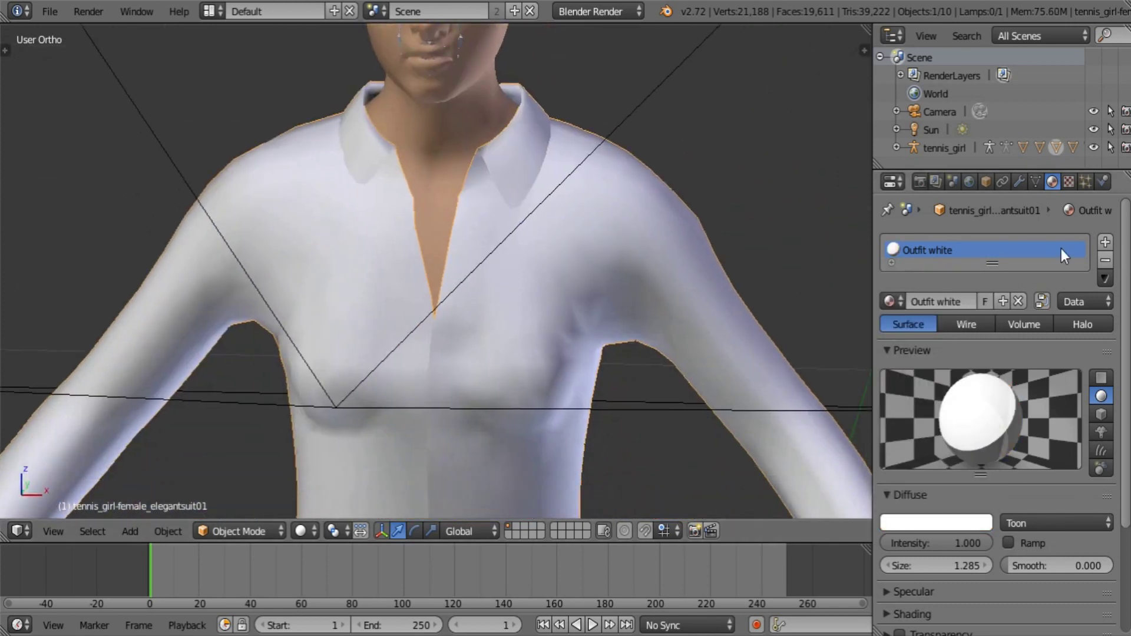
left_click(1105, 242)
left_click(889, 304)
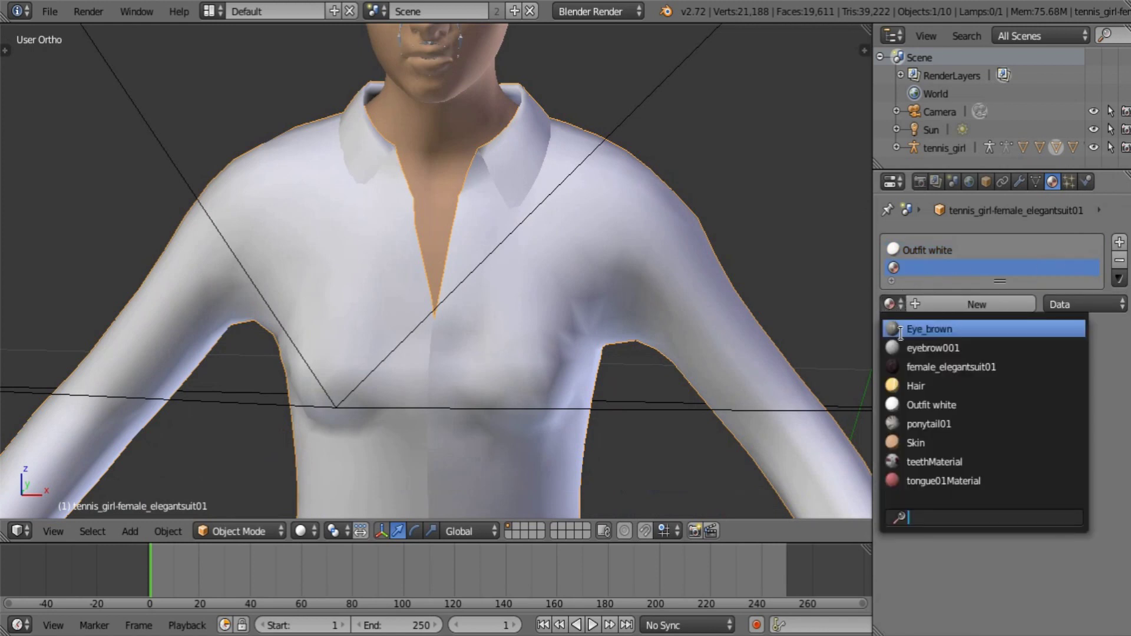
left_click(924, 398)
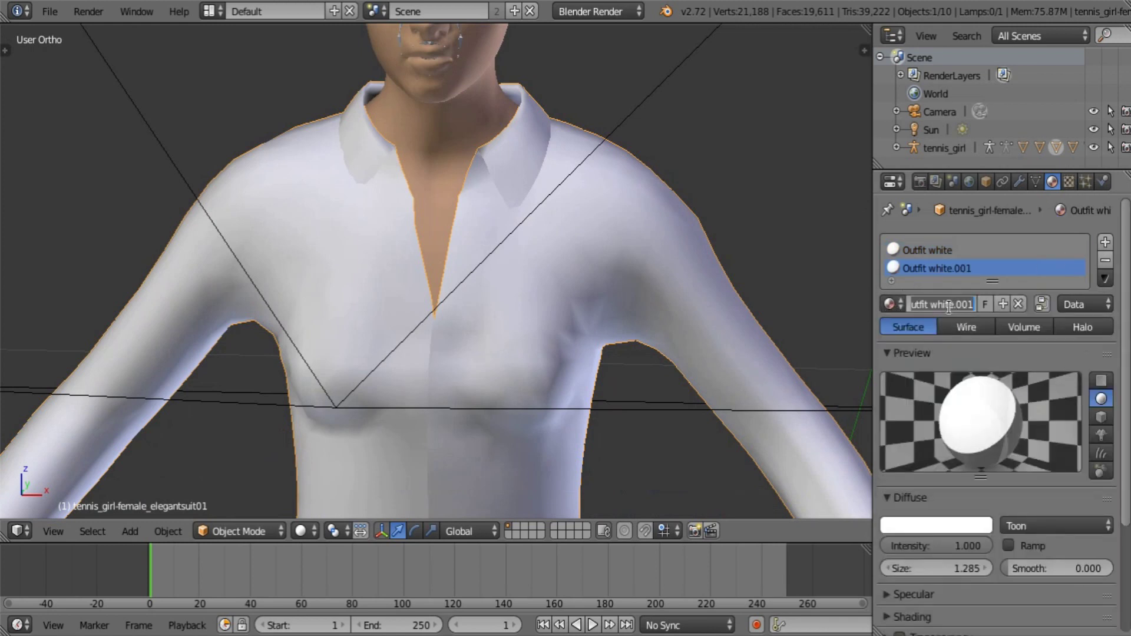
type("Outfit re")
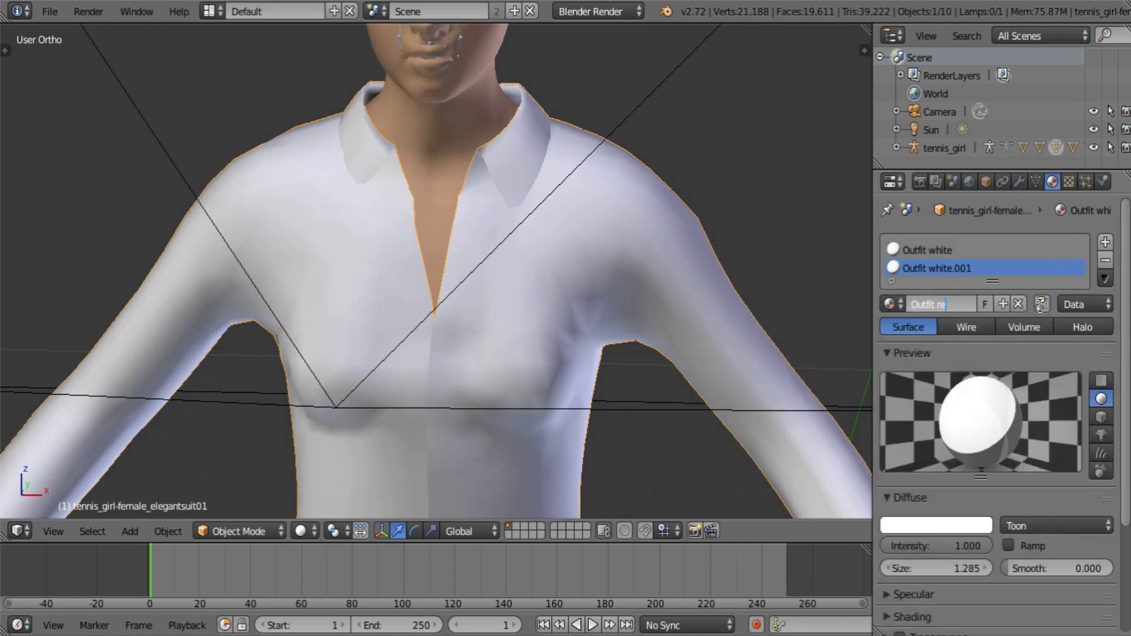
type("d")
key("Return")
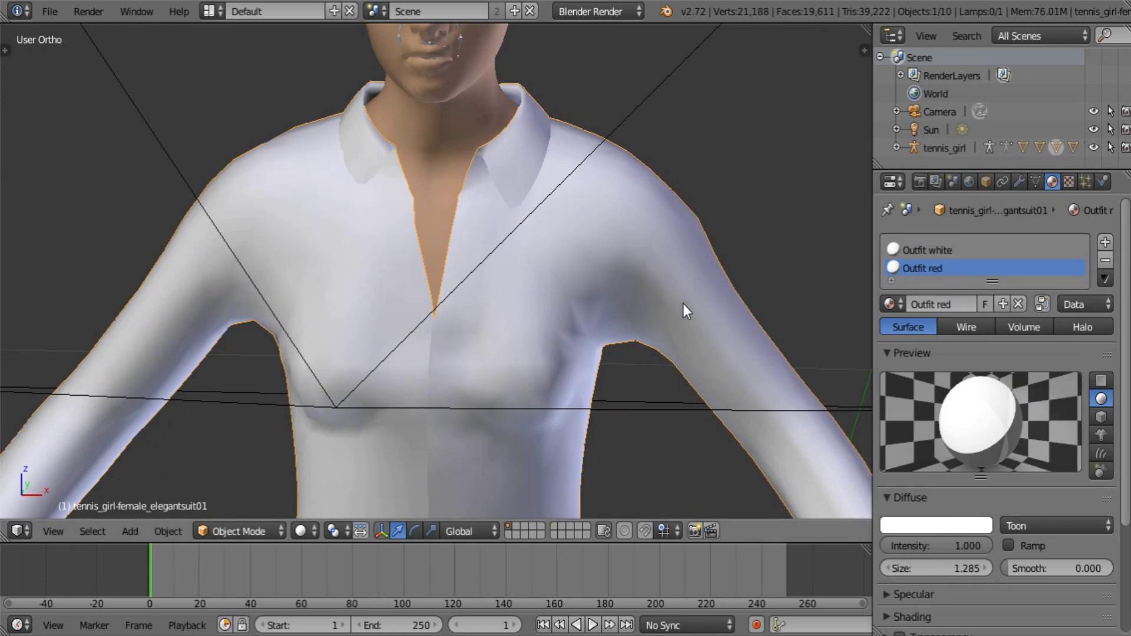
Select the face loops along the collar's outer edge and its neck edge in face select mode
key("Tab")
scroll(681, 303, "up", 3)
scroll(473, 436, "up", 3)
middle_click_drag(489, 377, 465, 536, "shift")
left_click(510, 531)
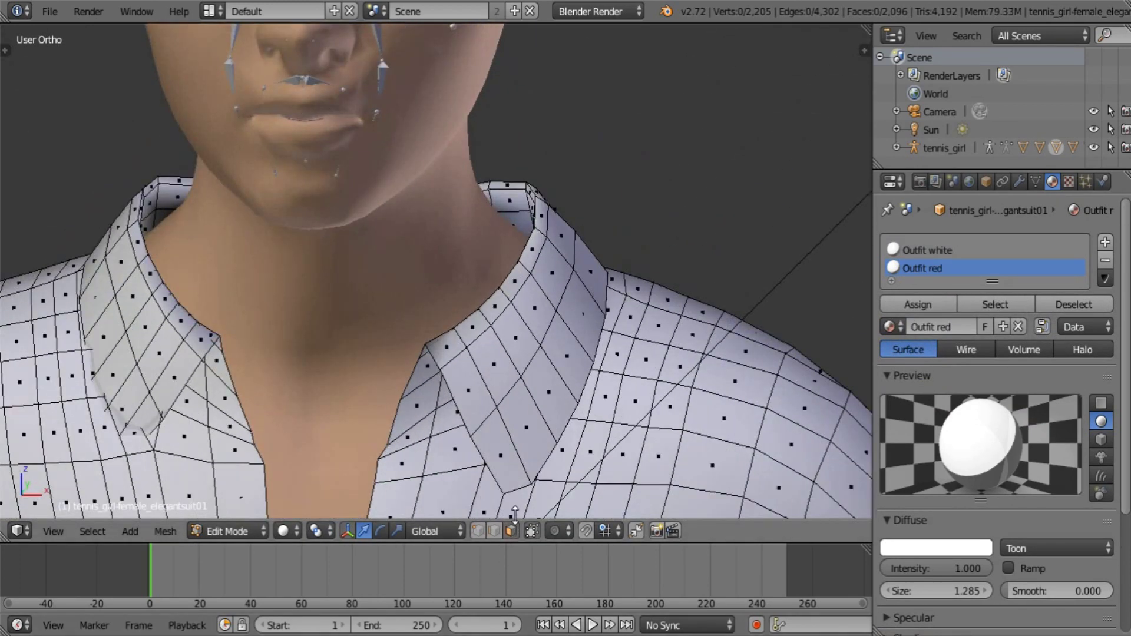
middle_click_drag(542, 400, 525, 315, "shift")
scroll(516, 358, "up", 2)
right_click(536, 367, "alt")
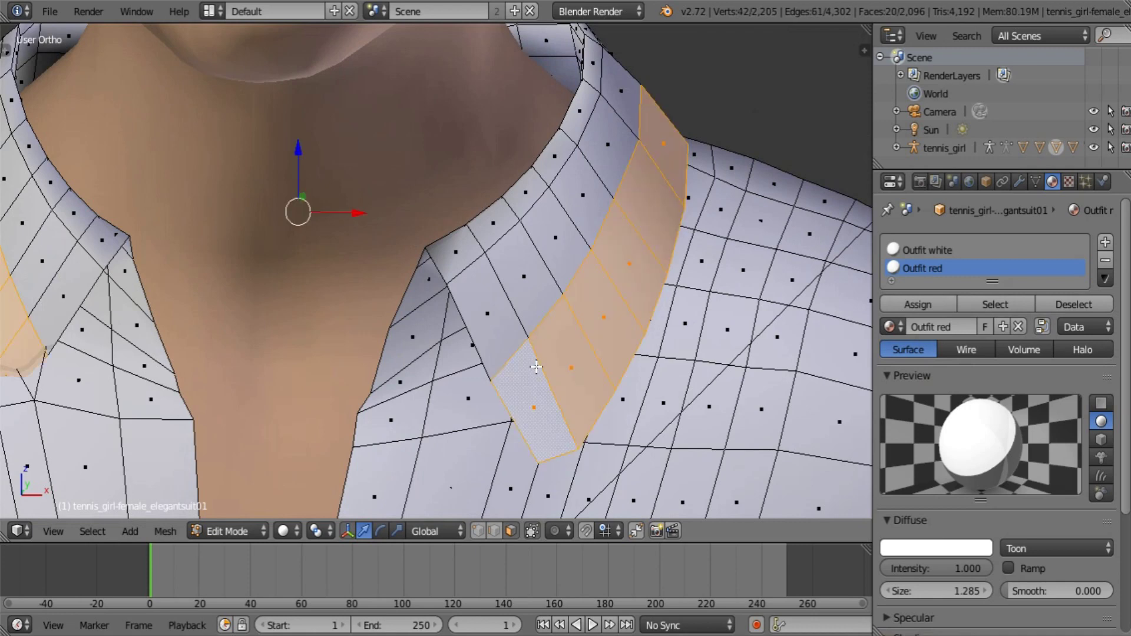
right_click(476, 253, "alt+shift")
Add the face strips running down both sides of the jacket's front opening to the selection
right_click(472, 278, "alt+shift")
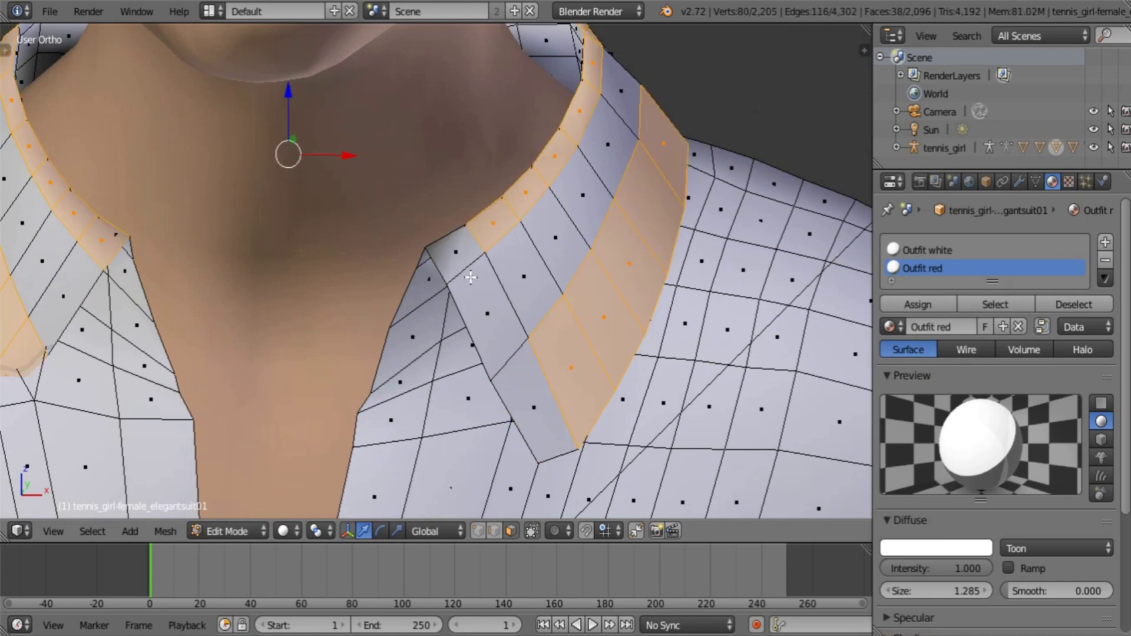
scroll(462, 294, "down", 6)
middle_click_drag(361, 344, 466, 376, "shift")
scroll(467, 376, "up", 4)
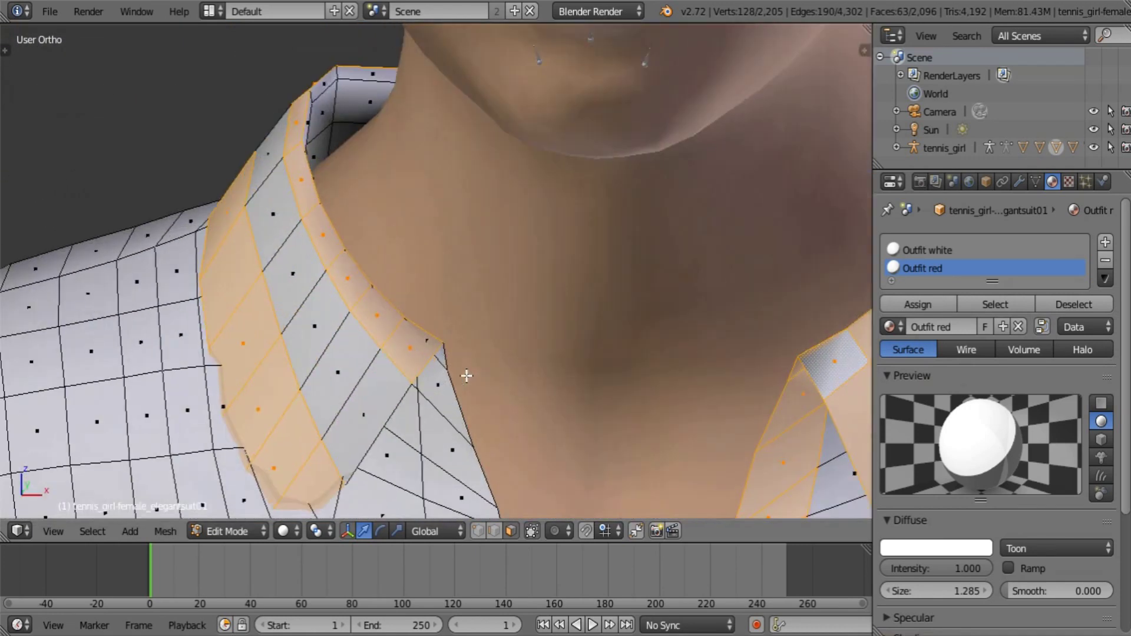
scroll(468, 267, "up", 3)
right_click(392, 248, "alt+shift")
scroll(392, 247, "down", 8)
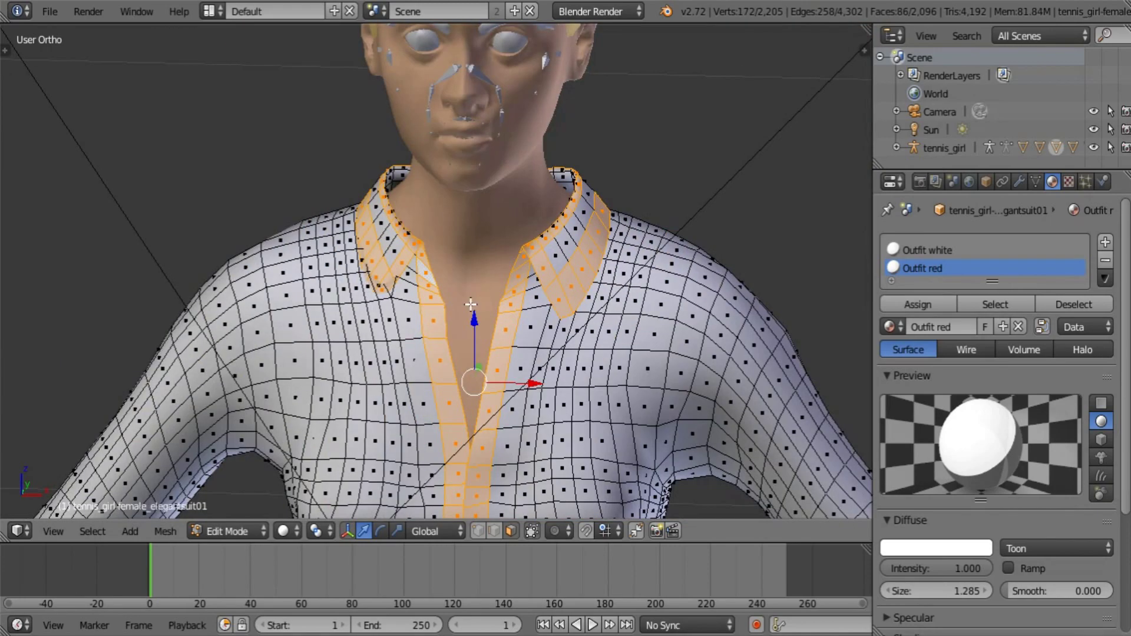
Add the face loops around the jacket's bottom hem and the skirt's bottom hem to the selection
middle_click_drag(615, 377, 580, 34, "shift")
middle_click_drag(482, 409, 495, 278, "shift")
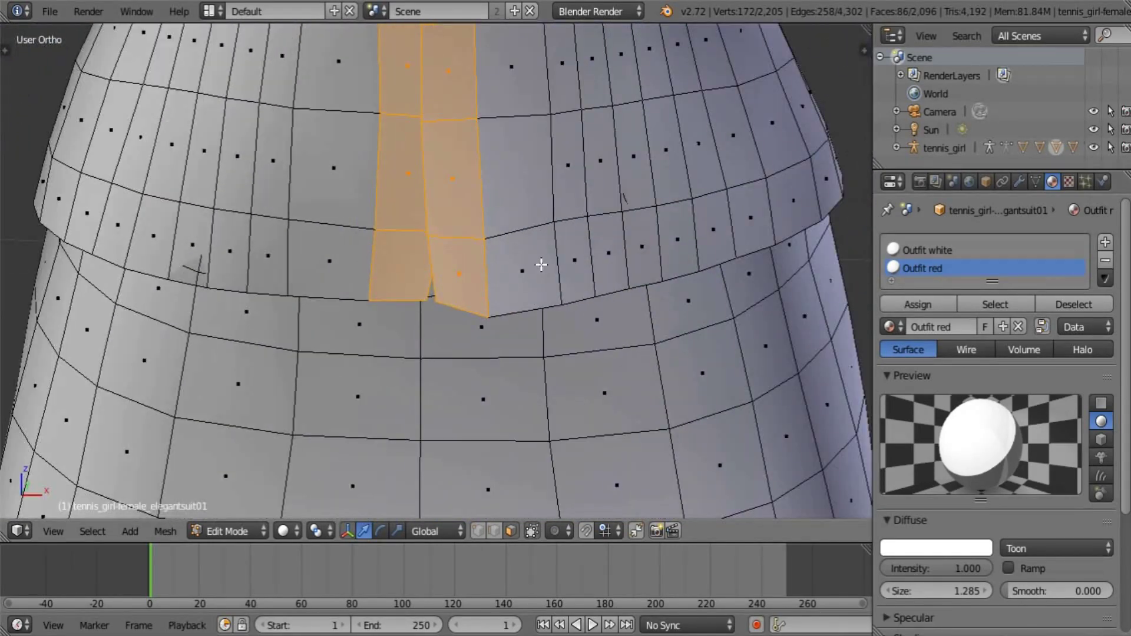
right_click(540, 260, "alt+shift")
scroll(539, 368, "down", 5)
middle_click_drag(545, 372, 523, 151, "shift")
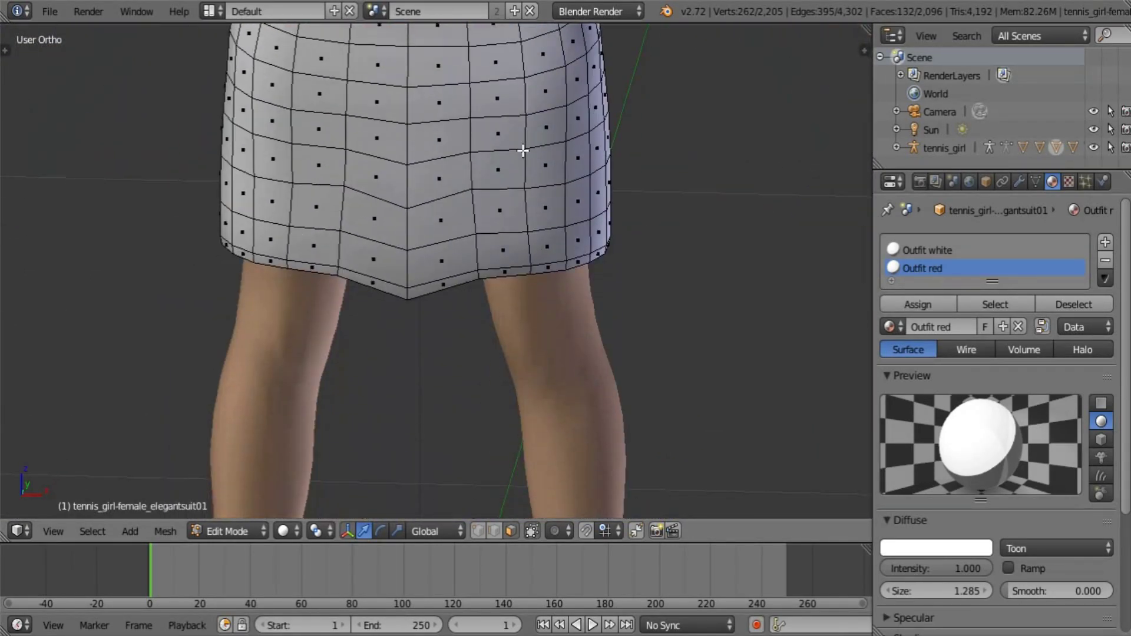
scroll(507, 253, "up", 2)
right_click(509, 250, "alt+shift")
scroll(510, 249, "down", 5)
middle_click_drag(677, 53, 559, 377, "shift")
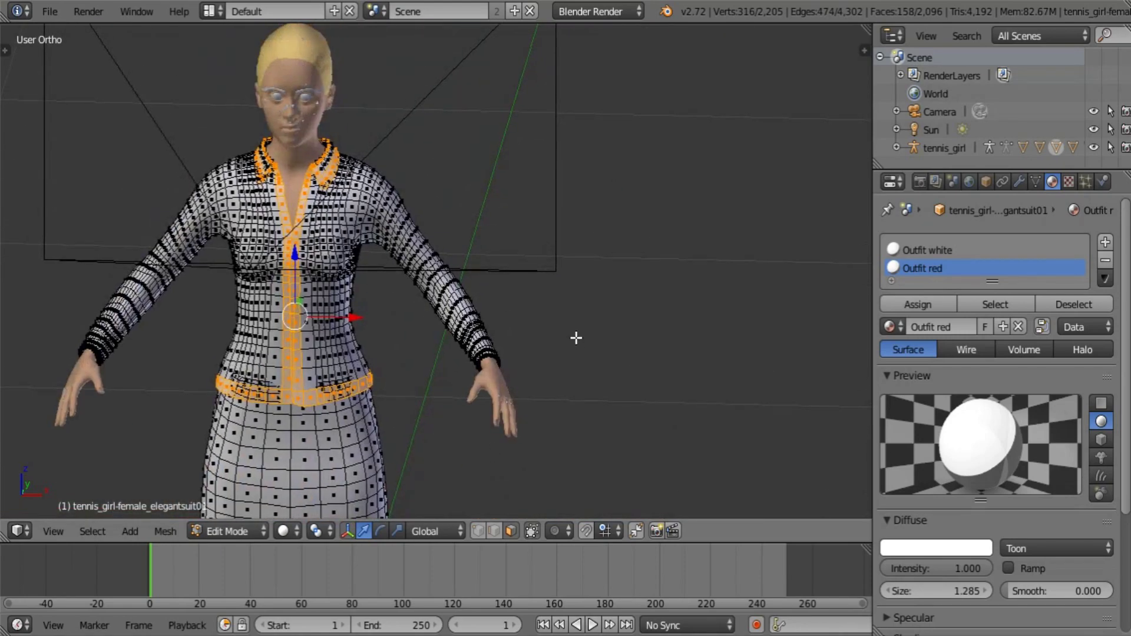
Add a face loop around each sleeve near the cuff to the selection
scroll(571, 377, "up", 2)
middle_click_drag(565, 425, 639, 419)
middle_click_drag(470, 435, 421, 352, "shift")
scroll(420, 353, "up", 10)
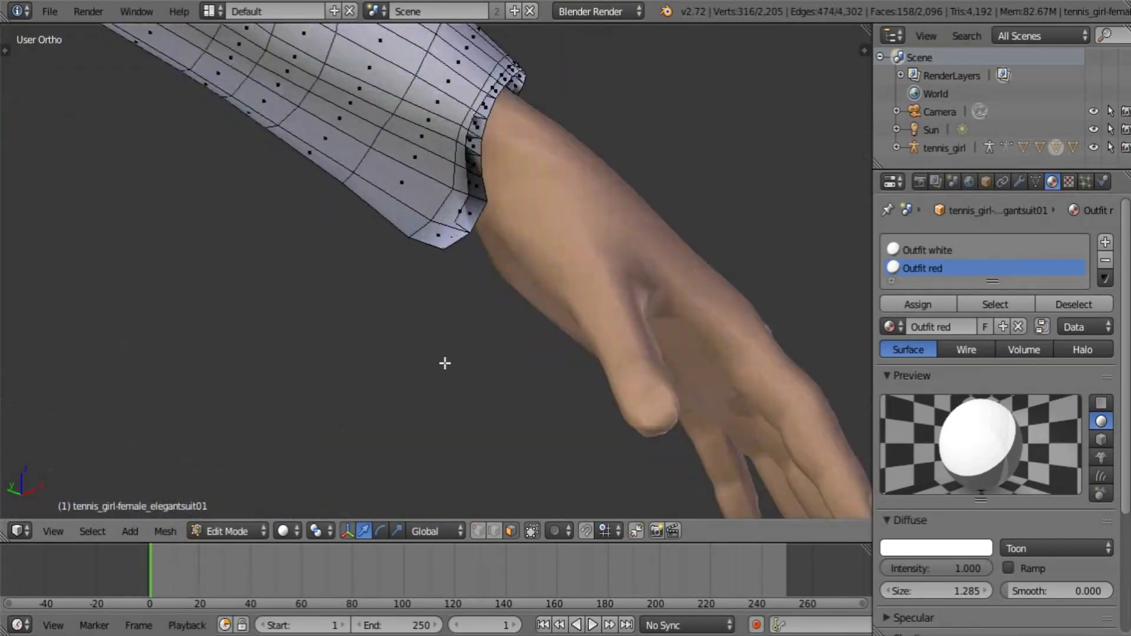
right_click(366, 53, "alt+shift")
scroll(294, 200, "down", 7)
middle_click_drag(318, 283, 736, 106, "shift")
middle_click_drag(365, 301, 697, 300, "shift")
middle_click_drag(454, 299, 280, 271)
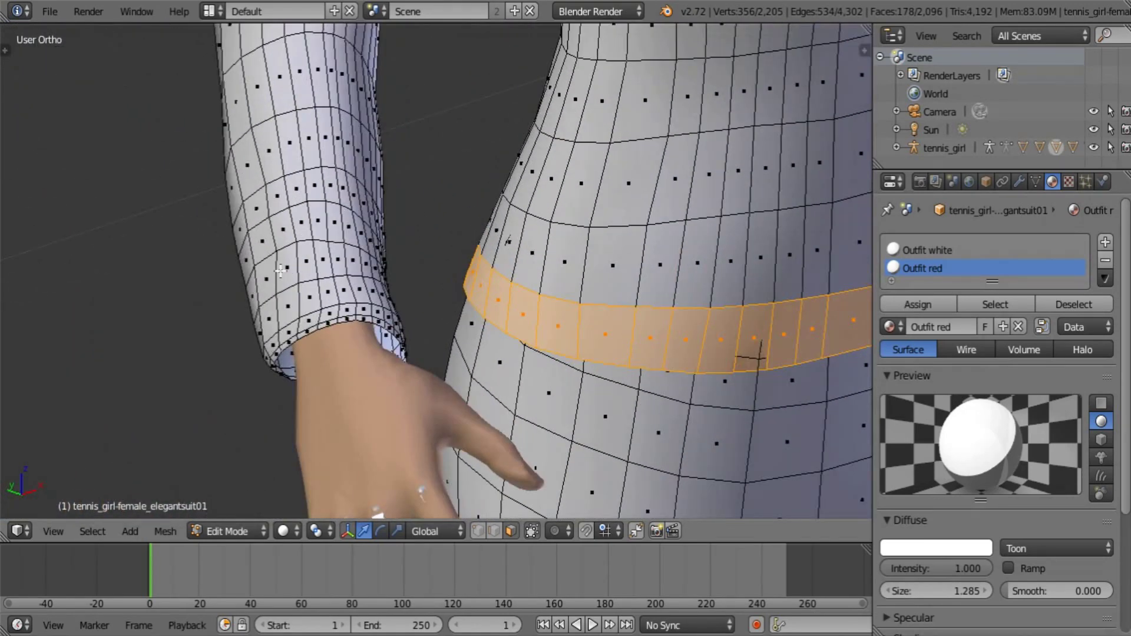
right_click(310, 249, "alt+shift")
scroll(699, 271, "down", 8)
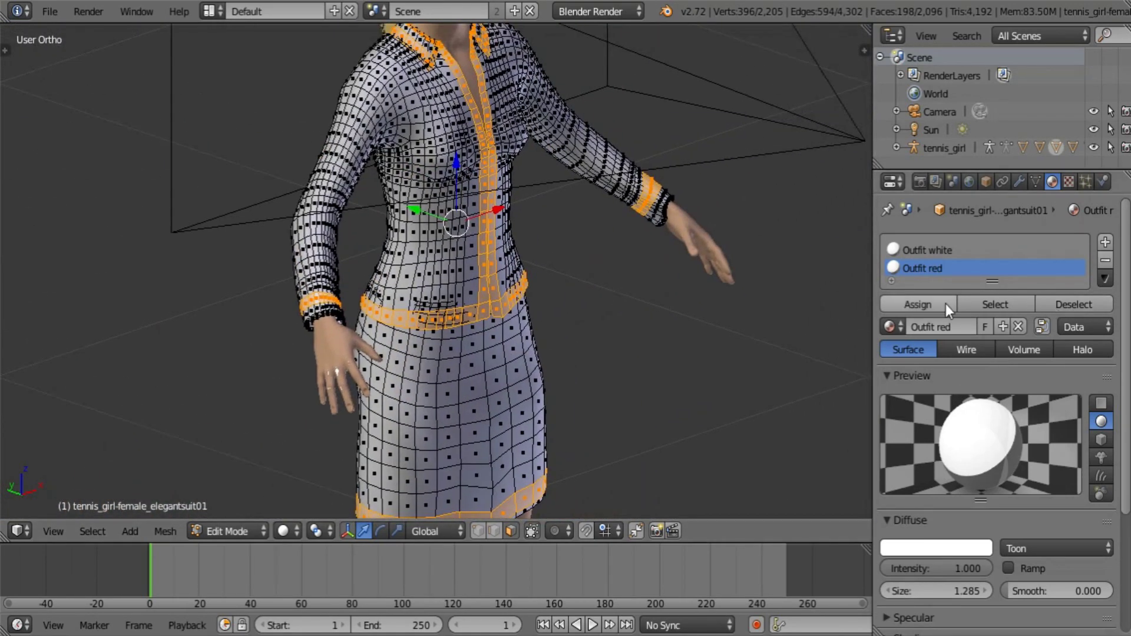
Assign Outfit red to the selected trim faces, set its diffuse color to bright red, and return to Object Mode
left_click(945, 303)
left_click(960, 548)
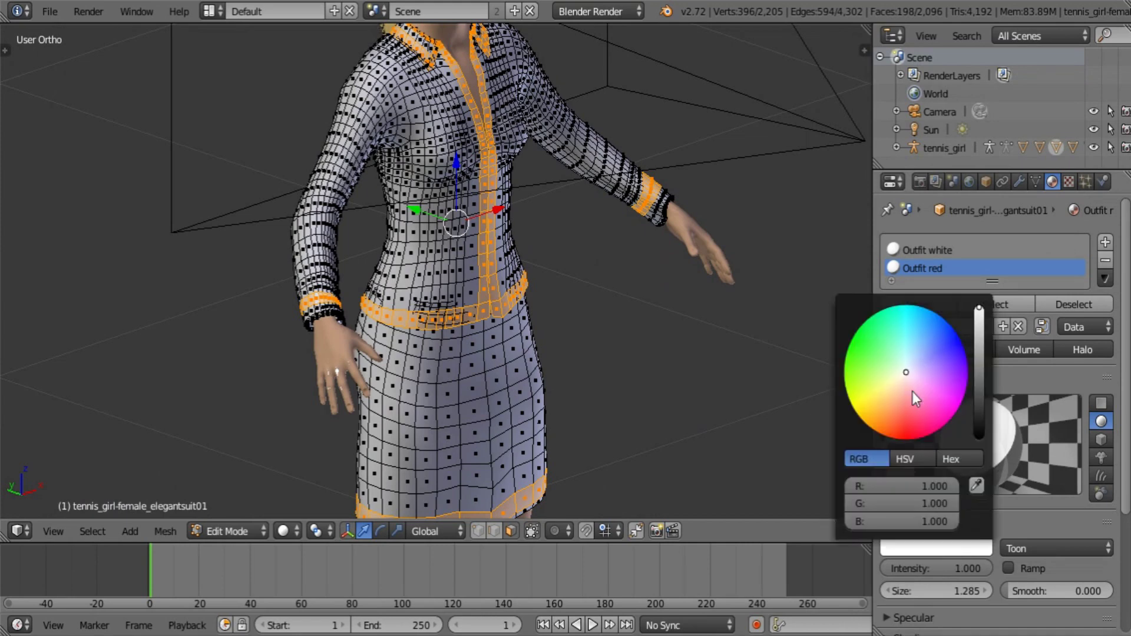
left_click_drag(911, 391, 903, 447)
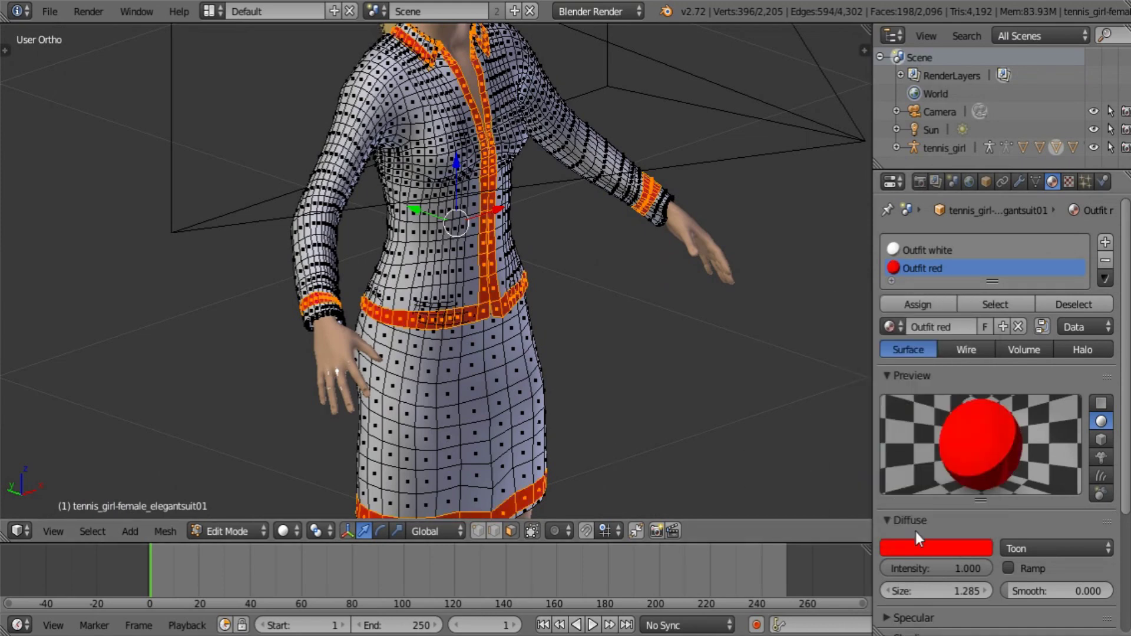
key("Tab")
scroll(522, 267, "down", 4)
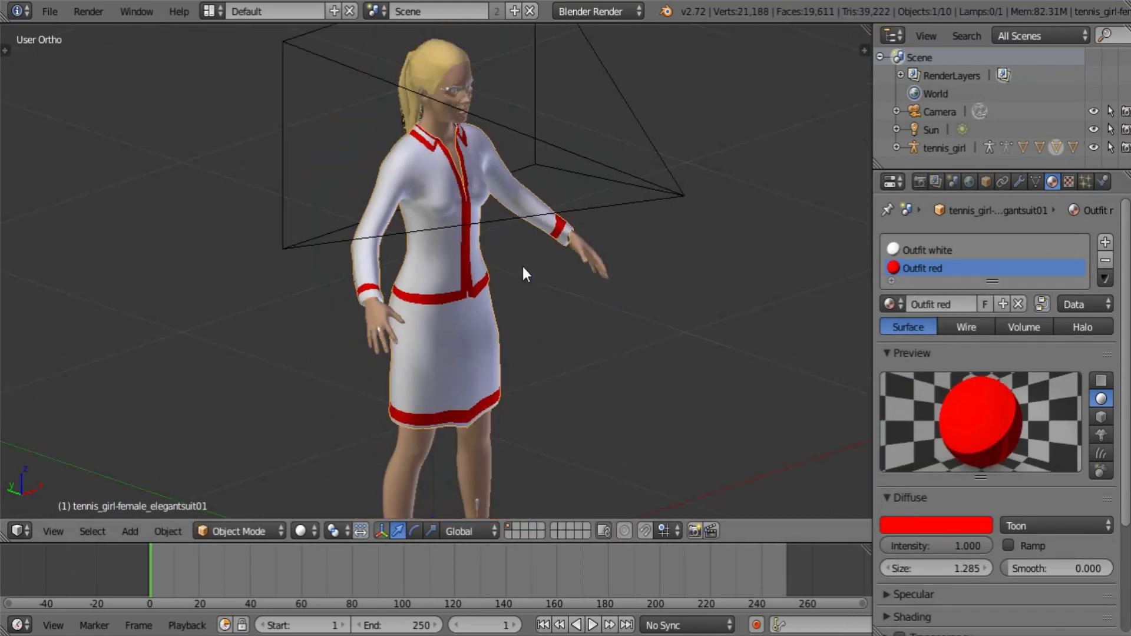
In vertex select mode, scale the two opposite vertices at the base of the neckline opening together to about 0.22
middle_click_drag(598, 318, 477, 308, "shift")
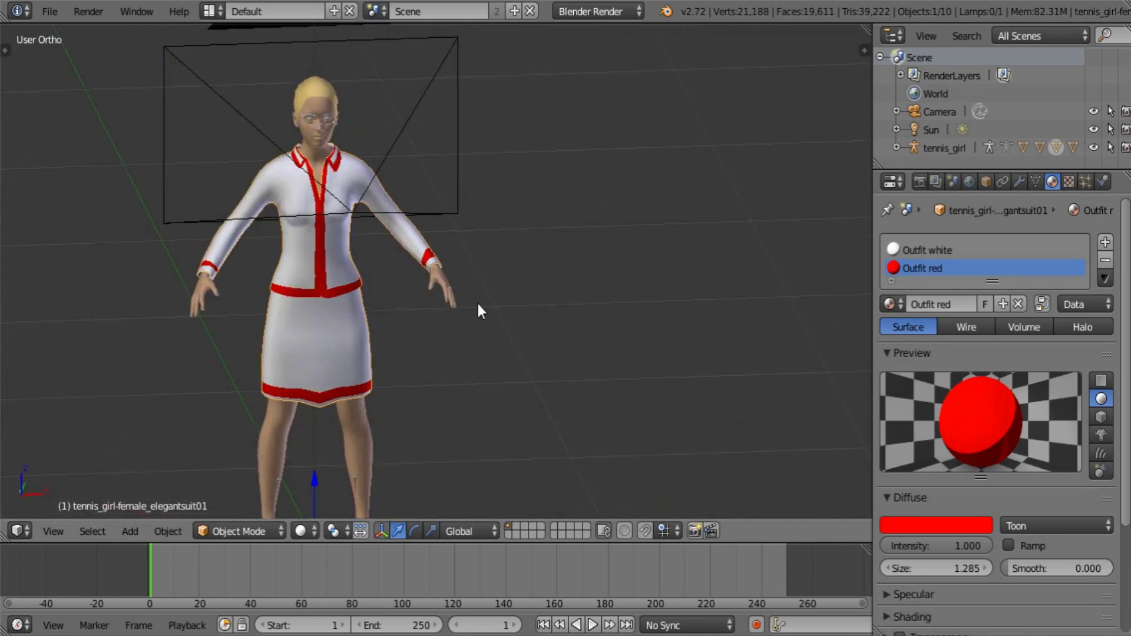
scroll(477, 308, "up", 6)
scroll(517, 101, "up", 2)
key("Tab")
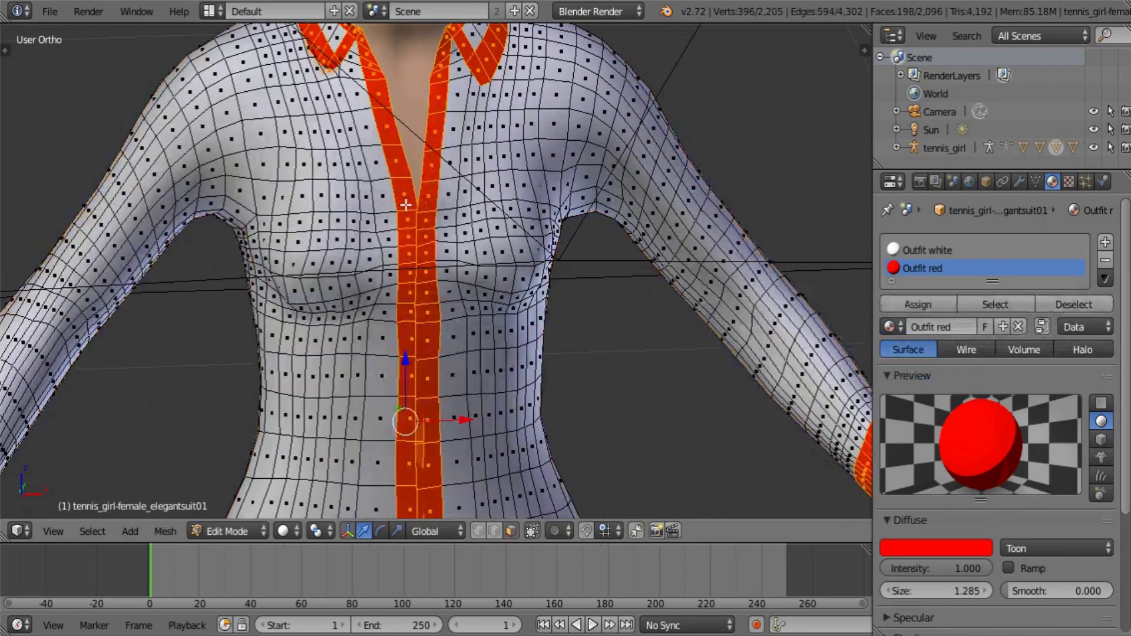
scroll(377, 236, "up", 6)
left_click(478, 530)
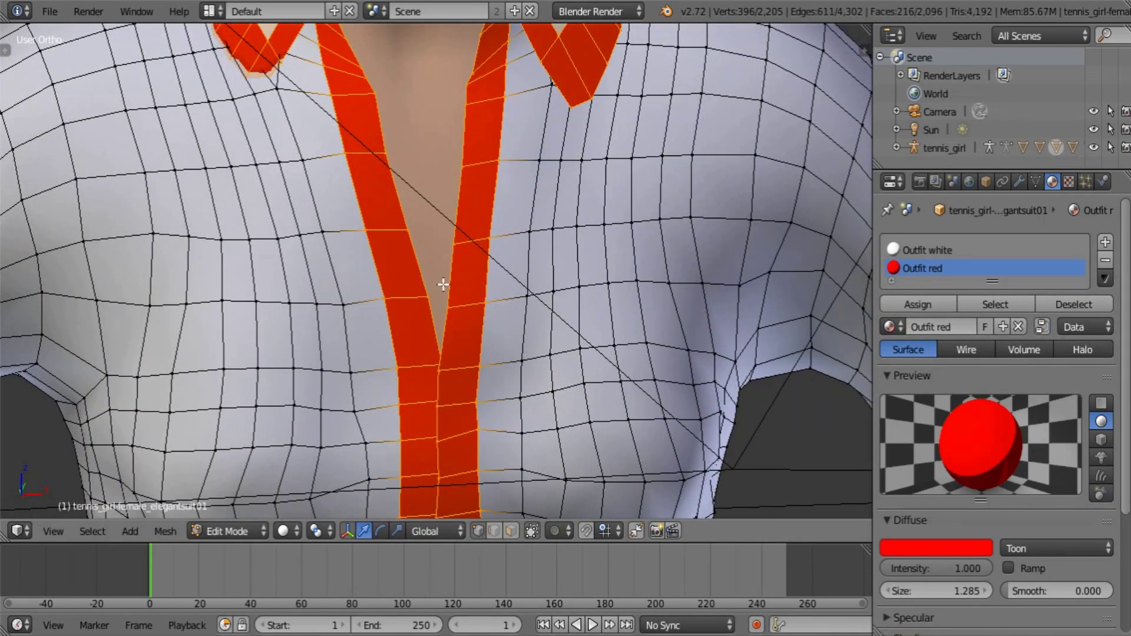
right_click(437, 303)
key("s")
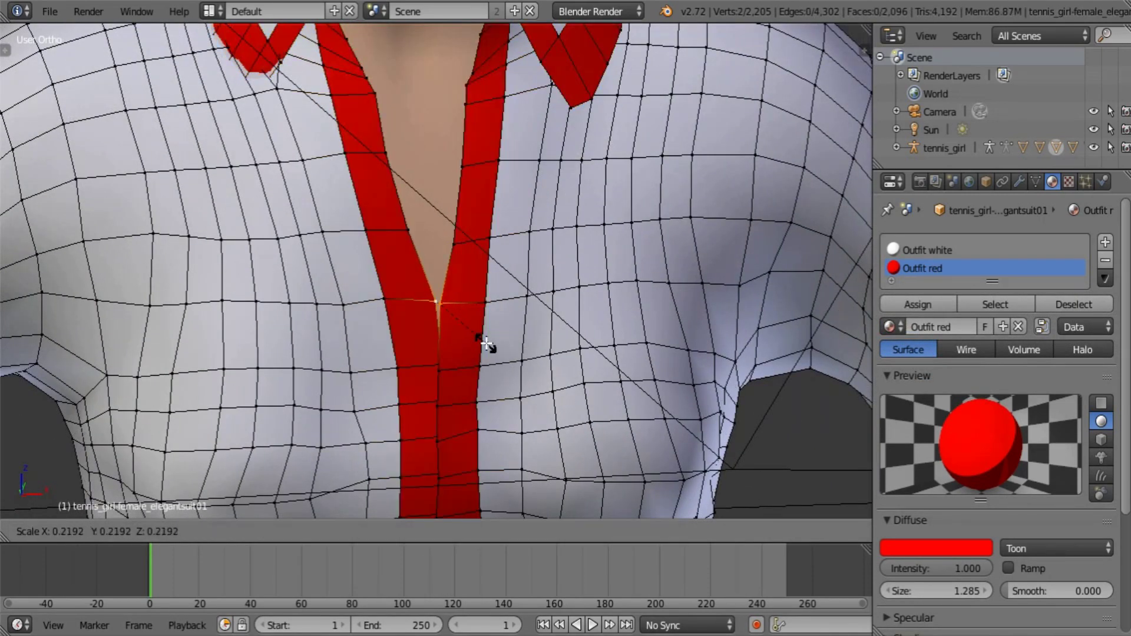
left_click(486, 343)
Scale the next two pairs of opposite vertices up the neckline together, bringing the upper pair to about 0.14
right_click(408, 227)
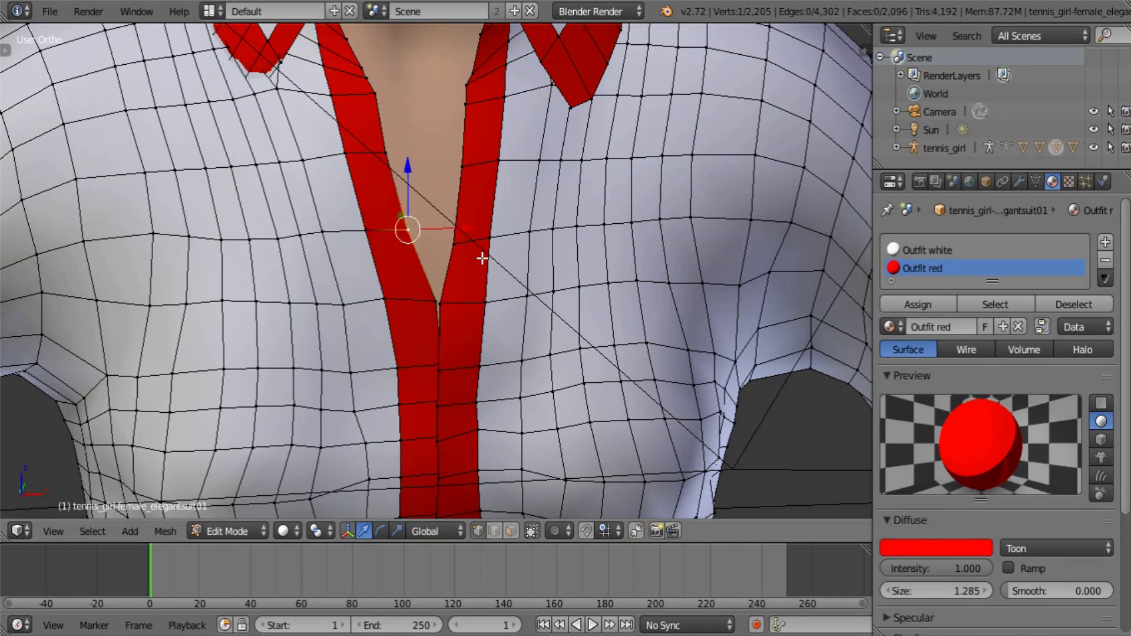
right_click(457, 245, "shift")
key("s")
left_click(435, 253)
right_click(386, 152)
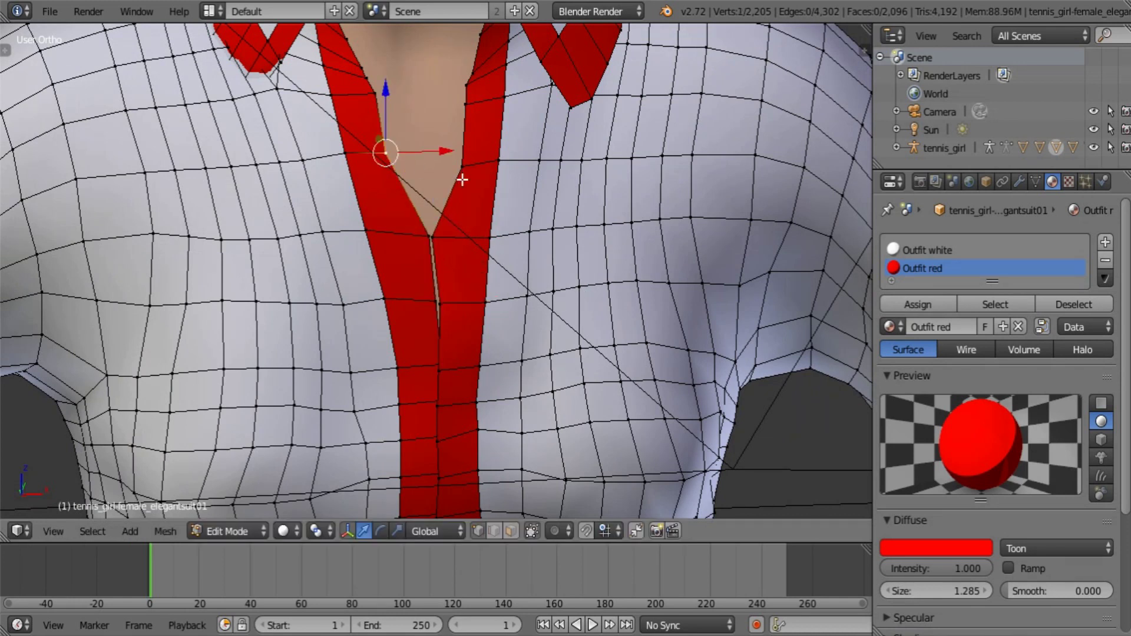
right_click(463, 164, "shift")
key("s")
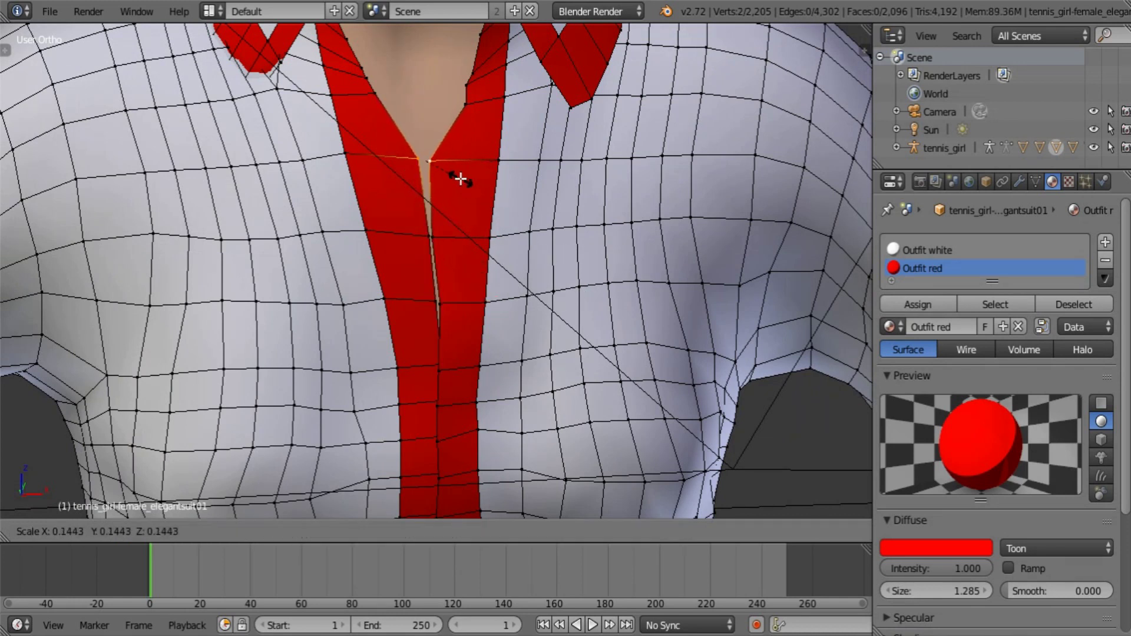
left_click(430, 232)
Move the two upper vertices on one edge of the neckline slit along X and Y to meet the opposite edge
scroll(429, 232, "up", 2)
right_click(424, 228)
right_click(426, 225, "shift")
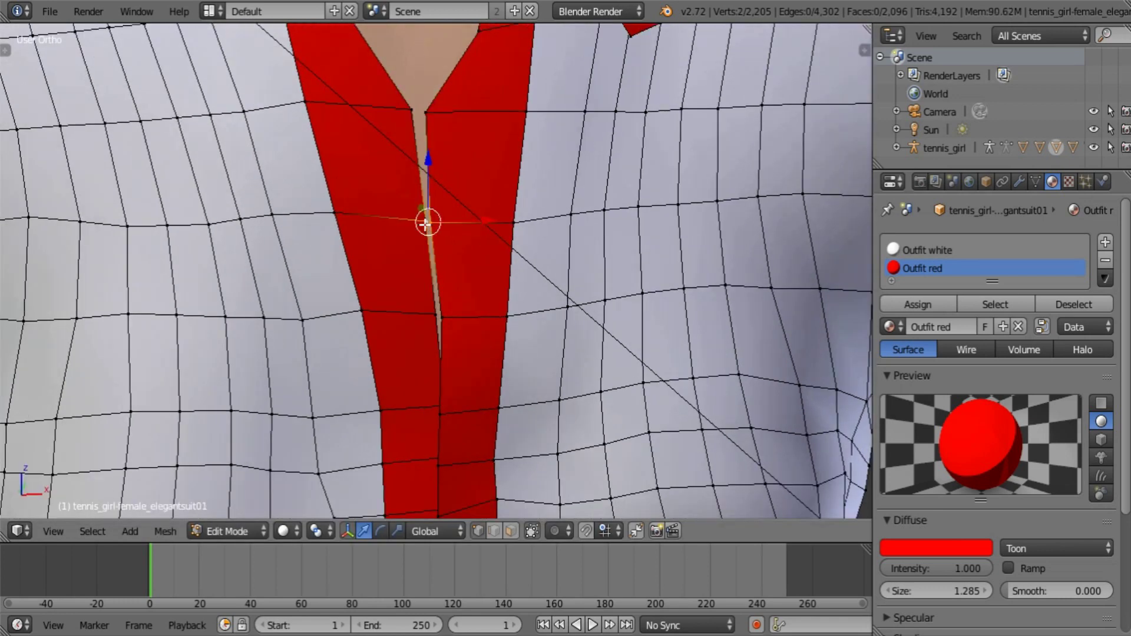
right_click(411, 110)
right_click(420, 221, "shift")
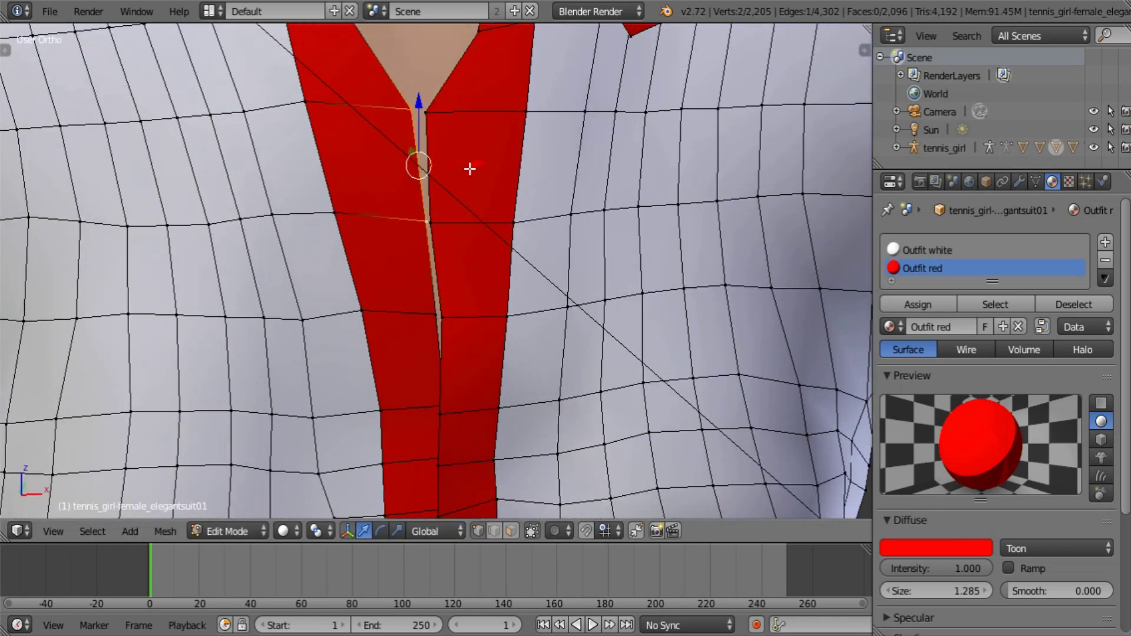
left_click_drag(470, 168, 486, 167)
middle_click_drag(475, 182, 582, 271)
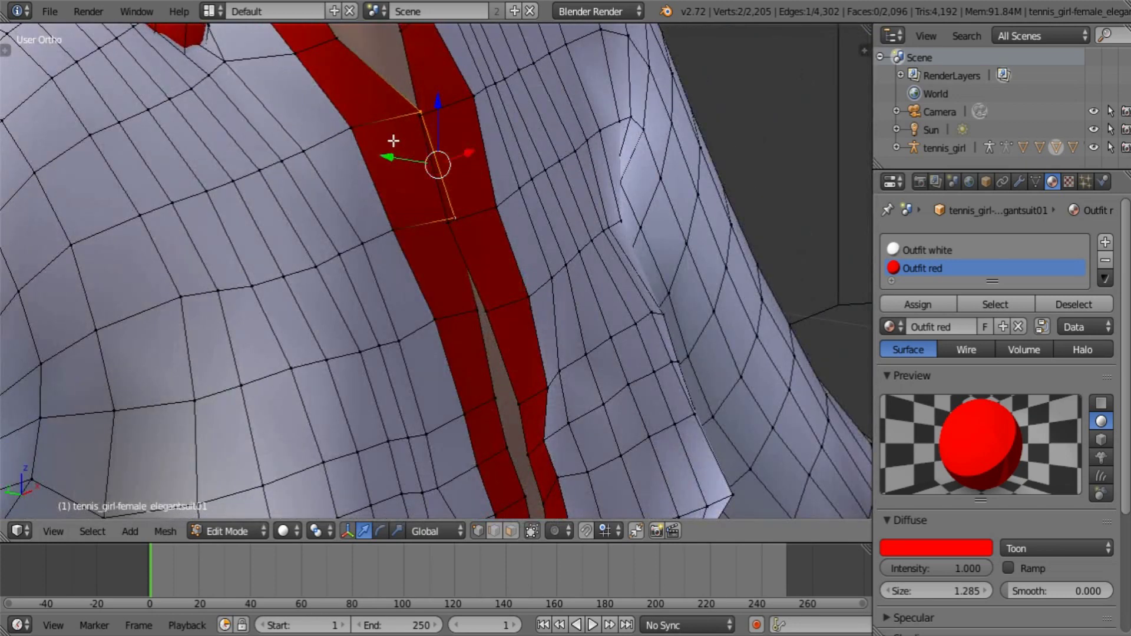
left_click_drag(386, 156, 384, 156)
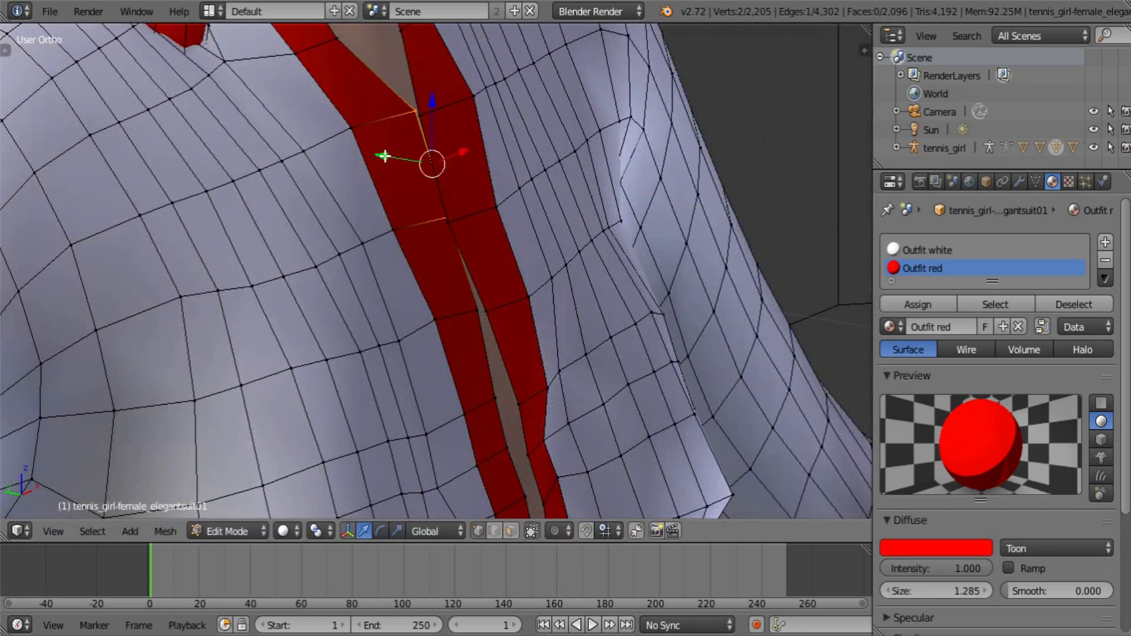
Scale the next vertex pair down the slit together along Y, and shift the edge vertices below along X to narrow the gap
right_click(483, 316)
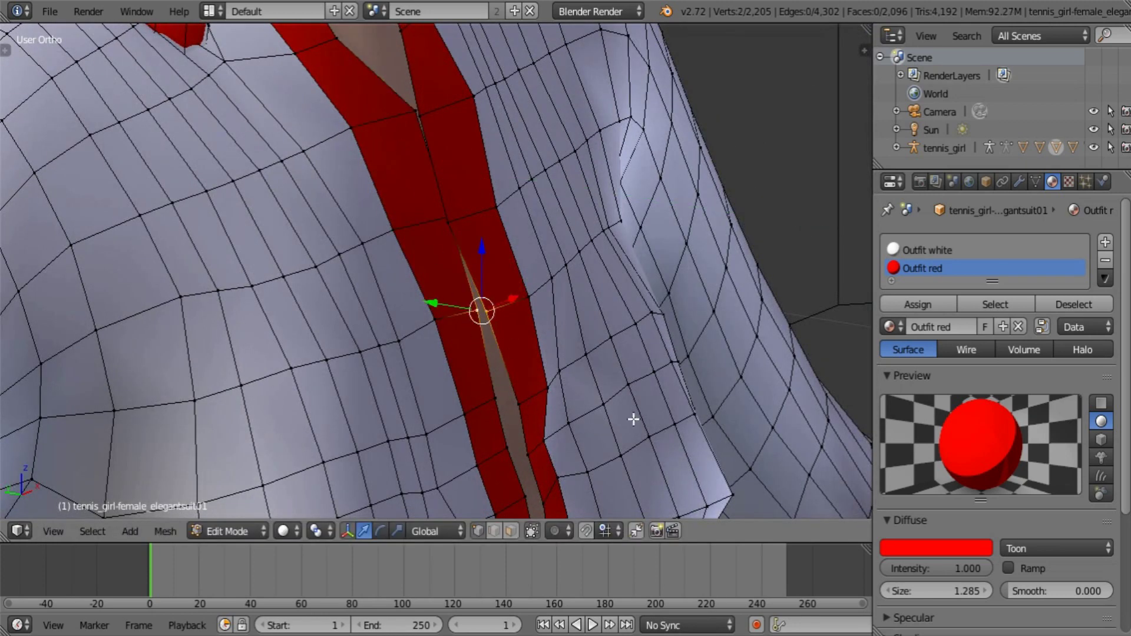
key("s")
key("y")
left_click(510, 335)
scroll(504, 416, "up", 2)
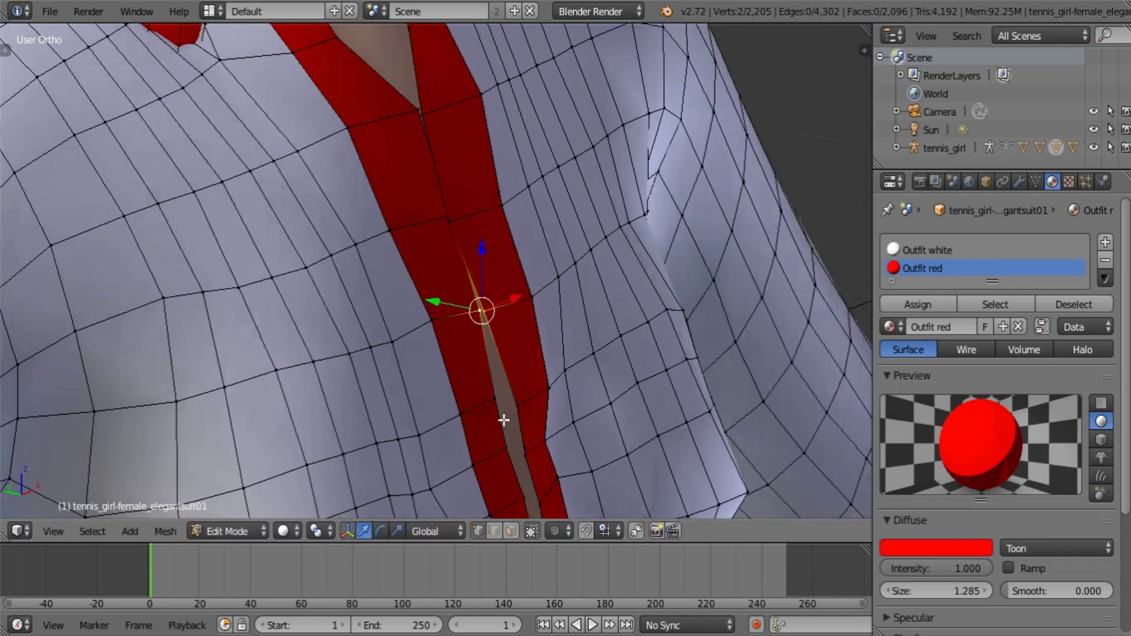
right_click(487, 404, "shift")
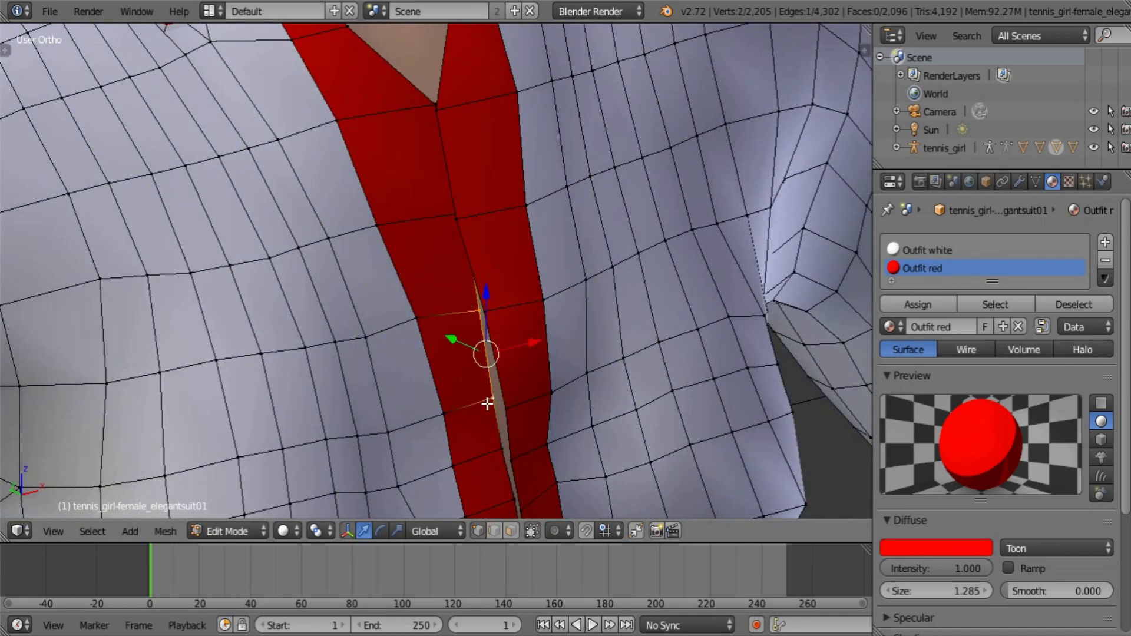
right_click(495, 443, "shift")
left_click_drag(541, 377, 555, 373)
Move two single edge vertices farther down the front slit along X toward the opposite red strip
middle_click_drag(551, 437, 542, 318)
right_click(524, 399)
left_click_drag(569, 394, 586, 393)
middle_click_drag(505, 466, 508, 388)
right_click(538, 451)
left_click_drag(580, 316, 586, 315)
middle_click_drag(568, 384, 599, 377)
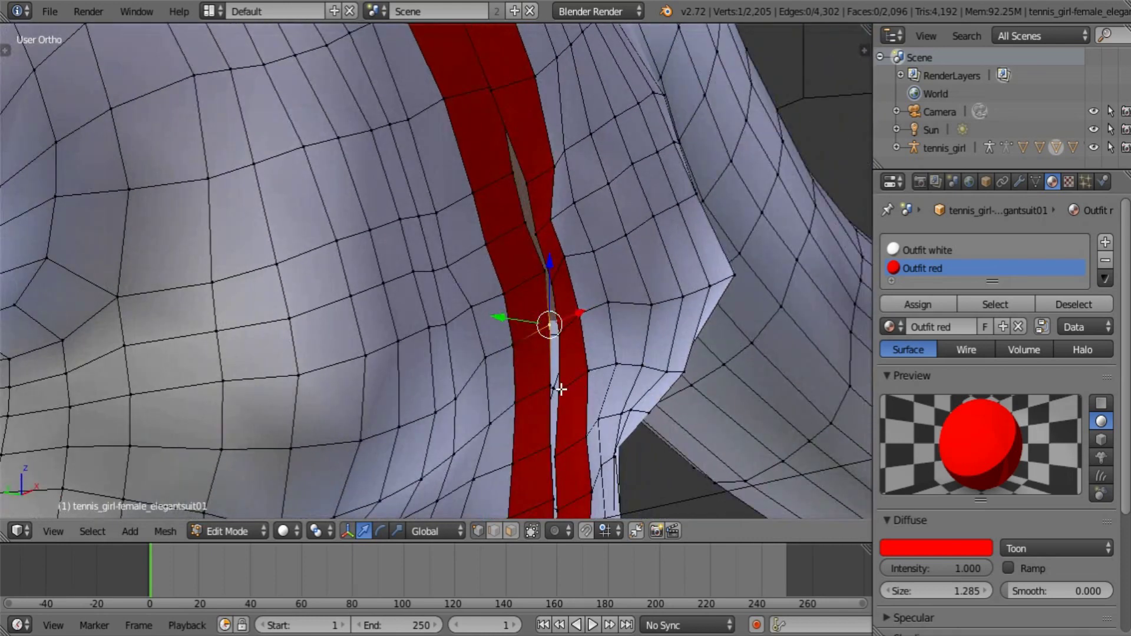
Scale two pairs of opposite vertices along Y to close the lower part of the front slit between the red strips
right_click(560, 389)
right_click(549, 389, "shift")
key("s")
key("y")
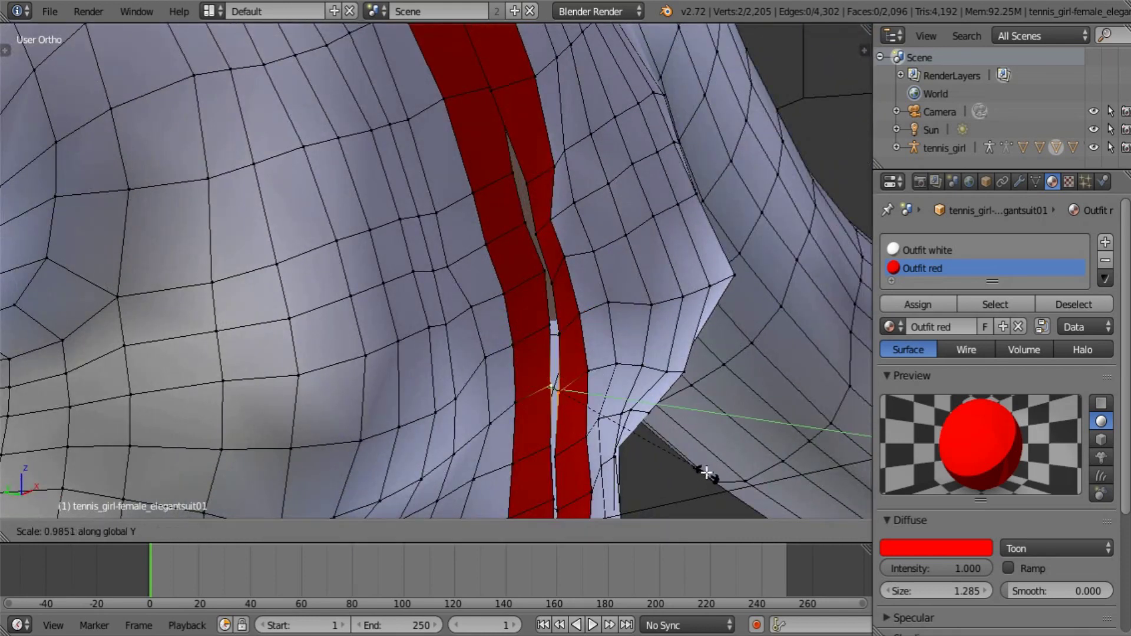
left_click(563, 398)
right_click(571, 332)
right_click(540, 317, "shift")
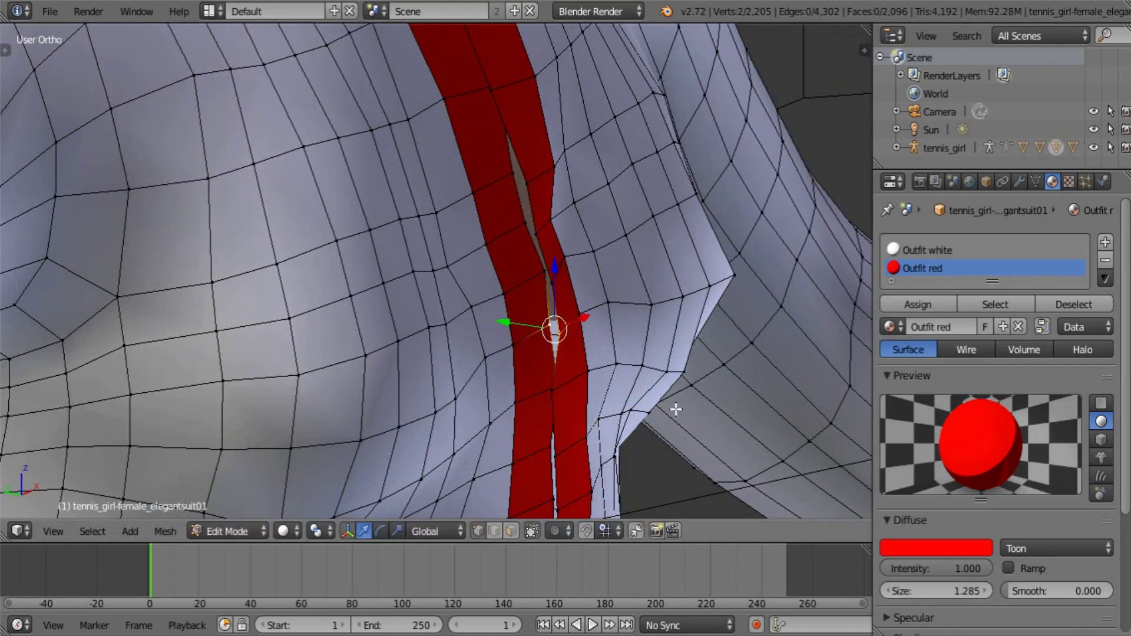
key("s")
key("y")
left_click(602, 363)
Bring the next two opposing vertex pairs higher up the chest slit together by scaling them along Y
right_click(560, 290)
right_click(541, 268, "shift")
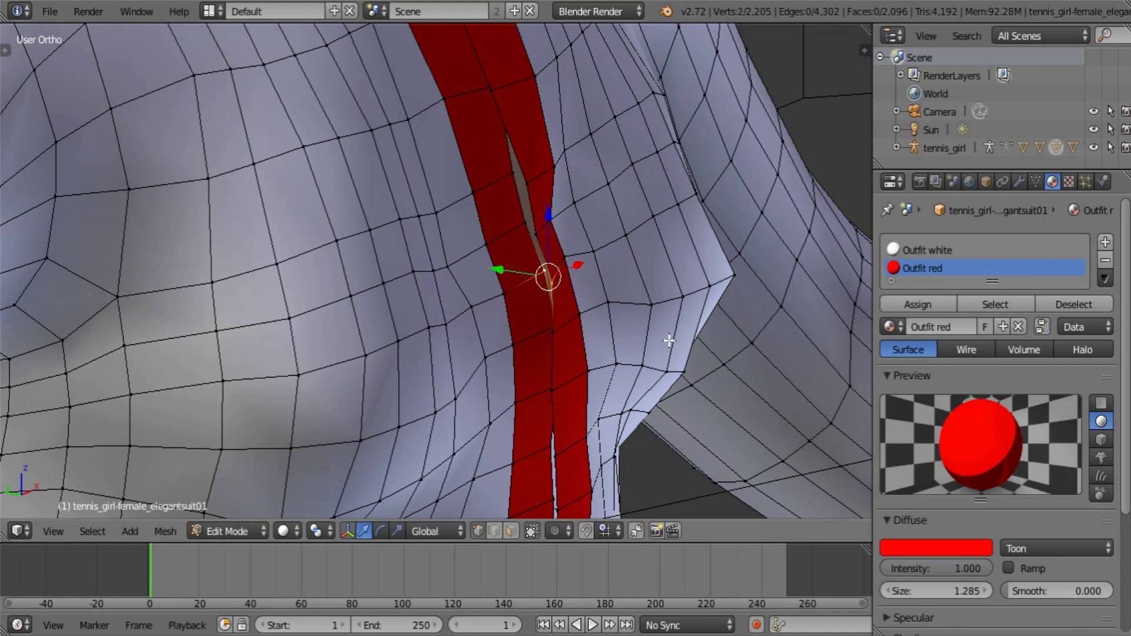
key("s")
key("y")
left_click(598, 302)
right_click(515, 223)
right_click(545, 239, "shift")
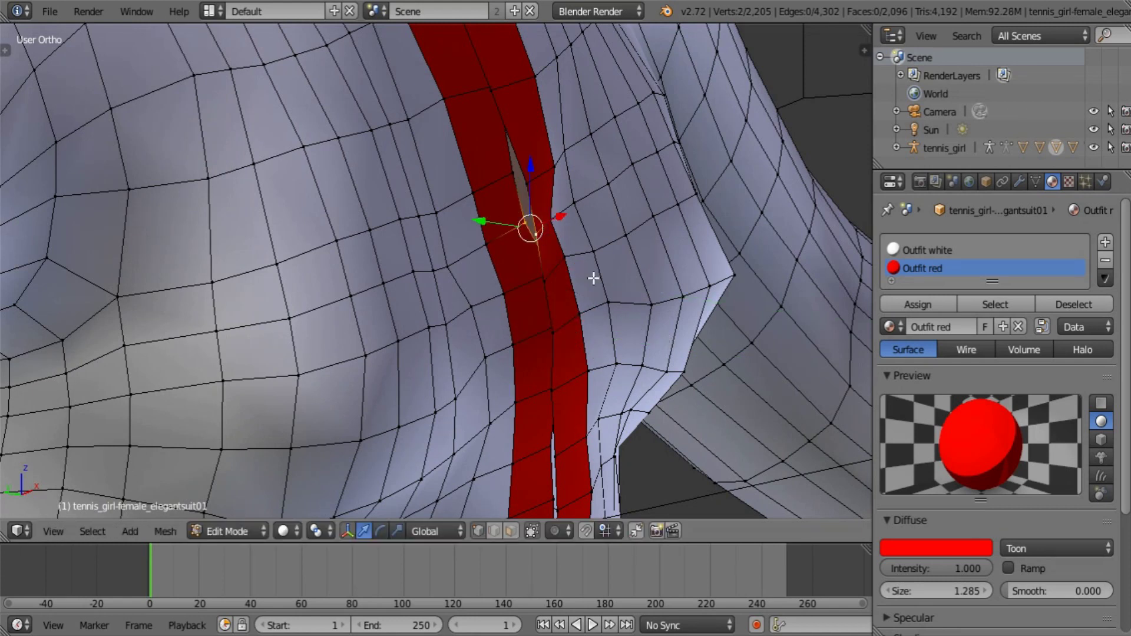
key("s")
key("y")
left_click(566, 258)
Scale the topmost open vertex pair of the slit along Y, and do the same for the pair below the bust
right_click(513, 169)
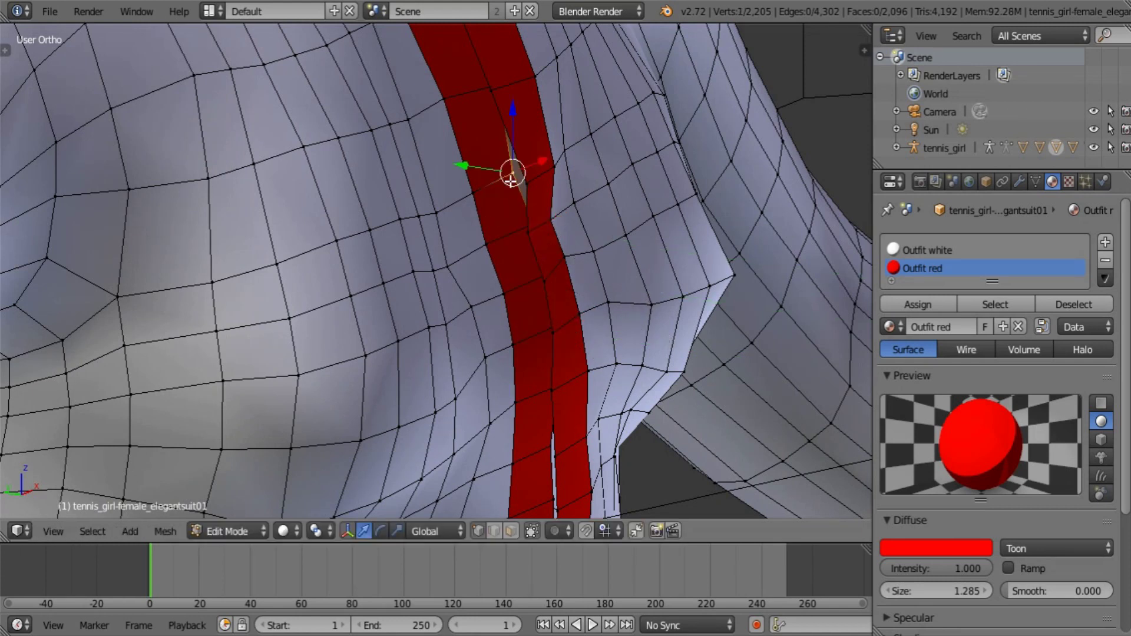
right_click(523, 184, "shift")
key("s")
key("y")
left_click(558, 230)
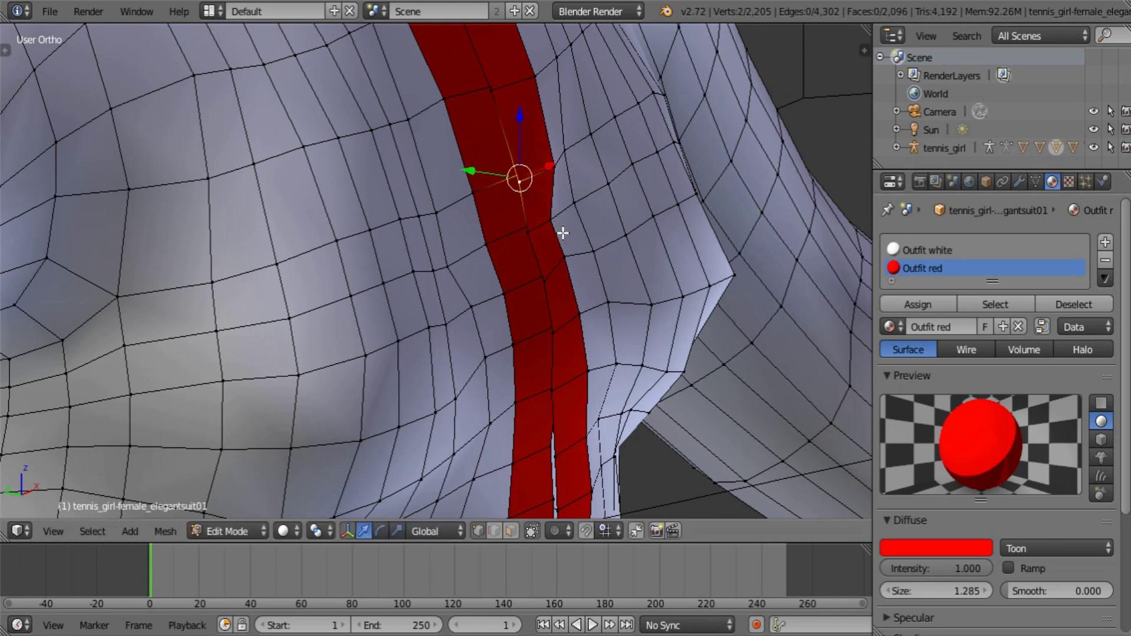
scroll(556, 253, "down", 5, "ctrl")
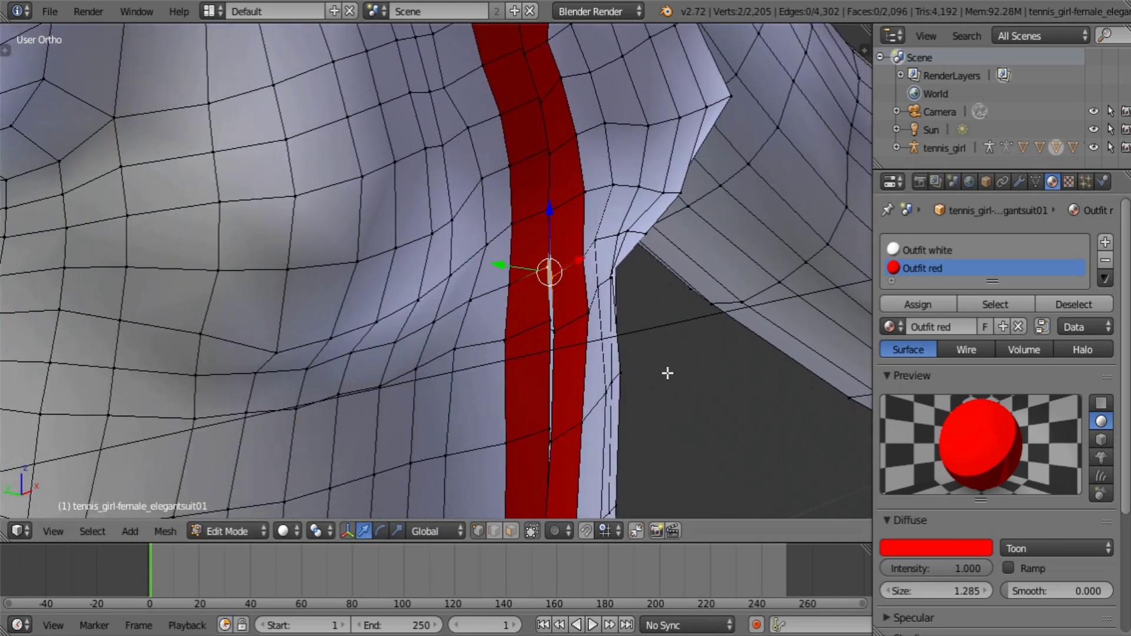
key("s")
key("y")
left_click(602, 311)
Close the last gaps below the bust by scaling two more opposite vertex pairs along Y, and return to Object Mode
right_click(547, 320)
right_click(556, 334, "shift")
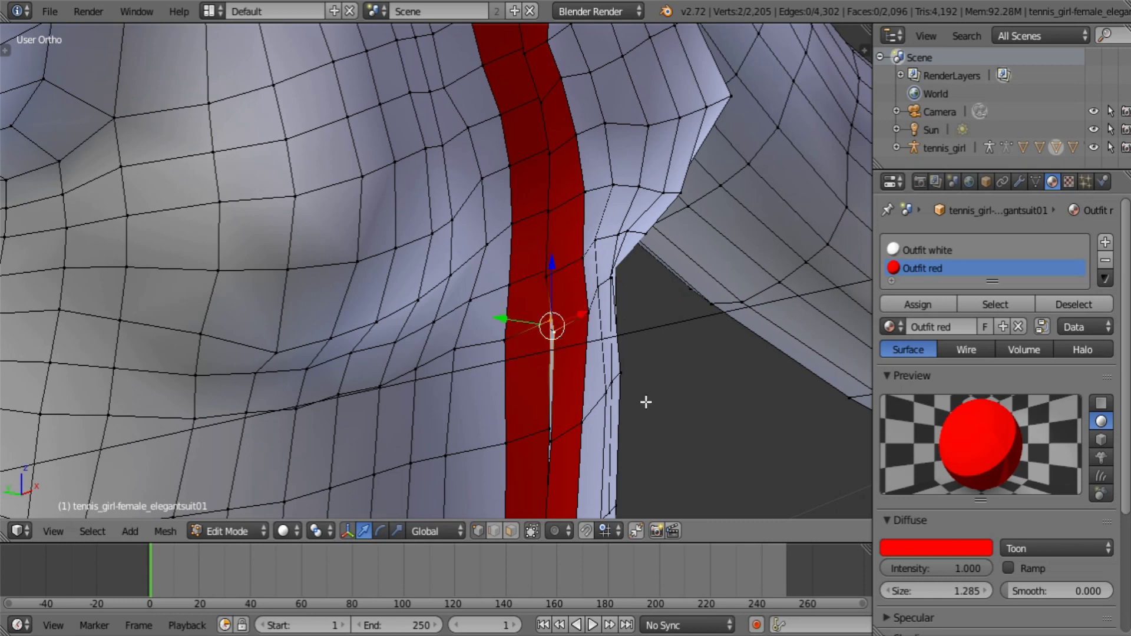
key("s")
key("y")
left_click(580, 334)
middle_click_drag(595, 425, 601, 283, "shift")
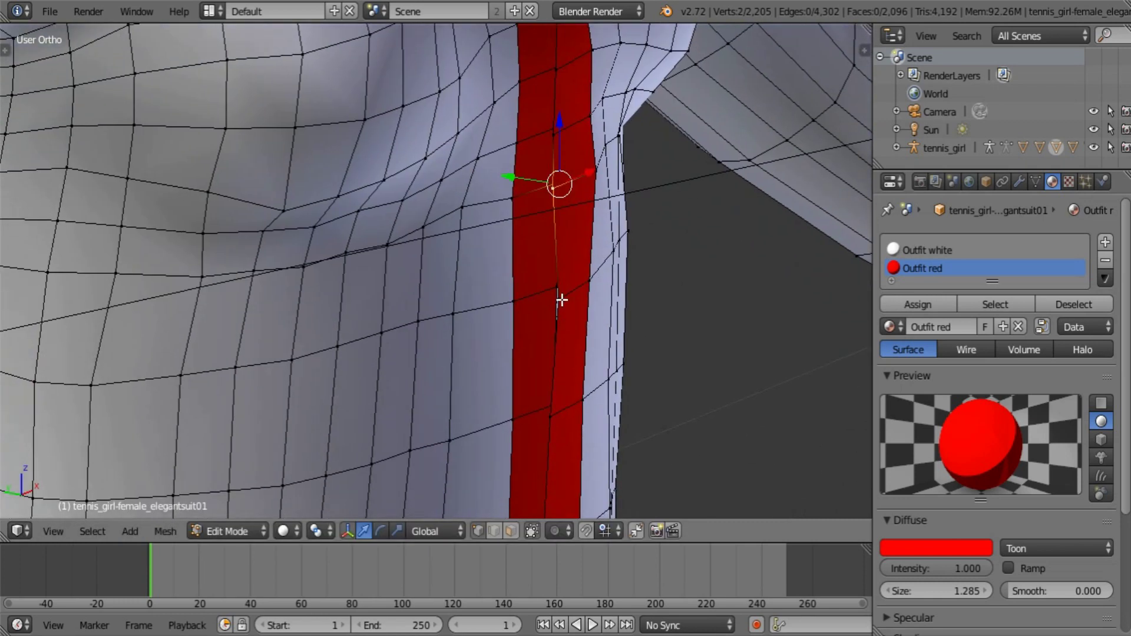
right_click(561, 300)
right_click(557, 288, "shift")
key("s")
key("y")
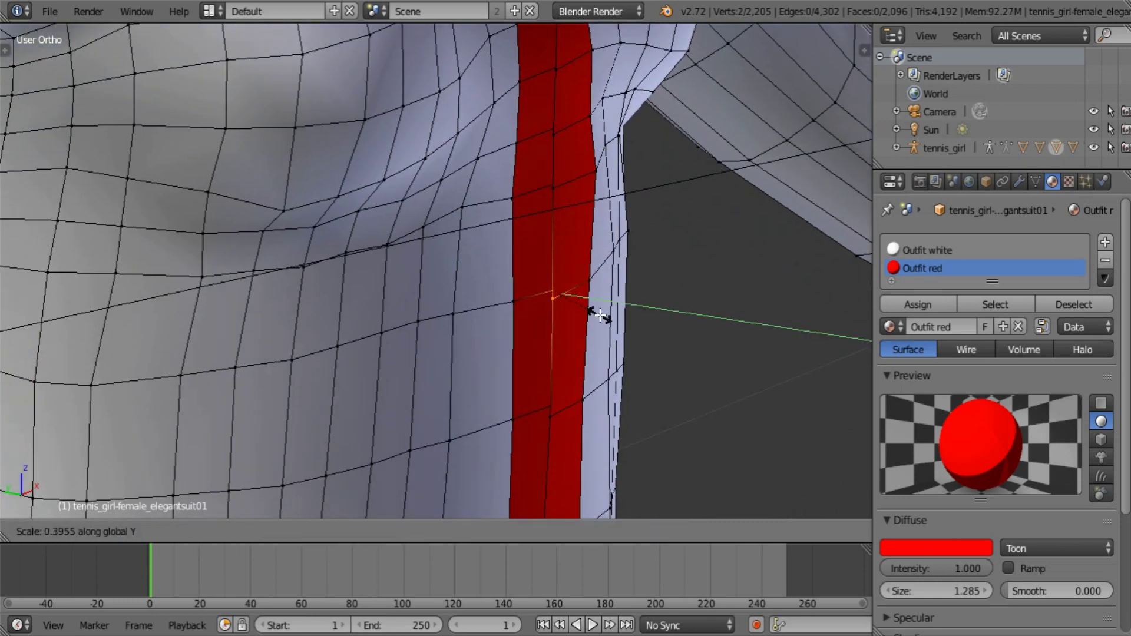
left_click(597, 315)
scroll(608, 356, "down", 4)
middle_click_drag(560, 421, 570, 298, "shift")
key("Tab")
scroll(576, 262, "down", 3)
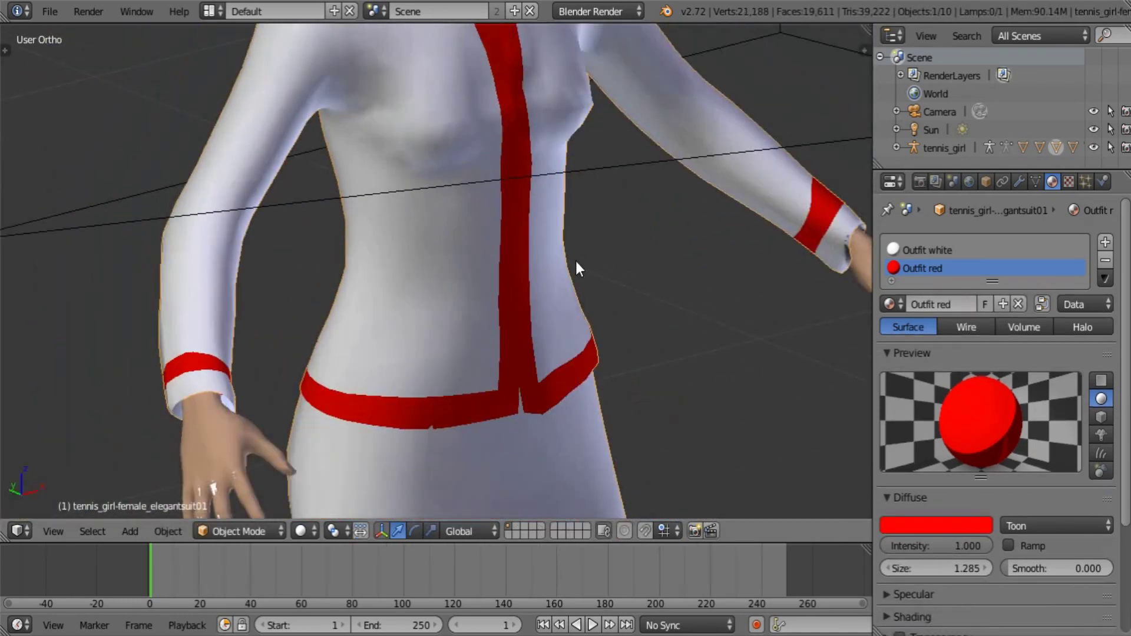
Narrow the red front strip at the base of the V-neck by scaling its two outer vertices to about 0.72
middle_click_drag(562, 204, 509, 478, "shift")
scroll(505, 463, "up", 2)
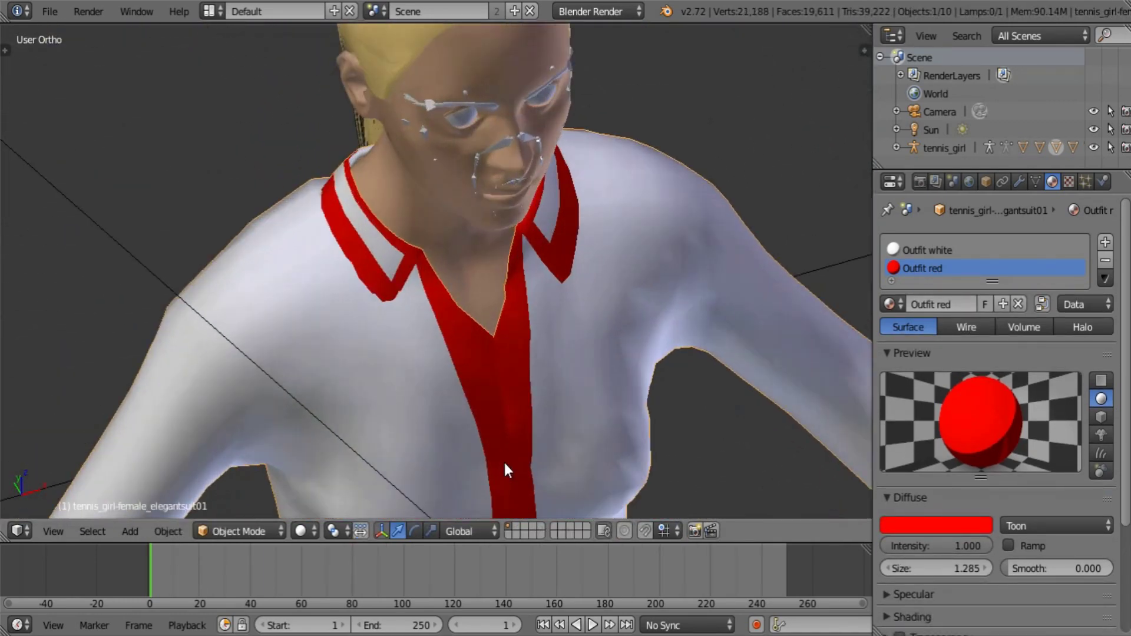
middle_click_drag(560, 420, 523, 344)
key("Tab")
scroll(521, 342, "up", 3)
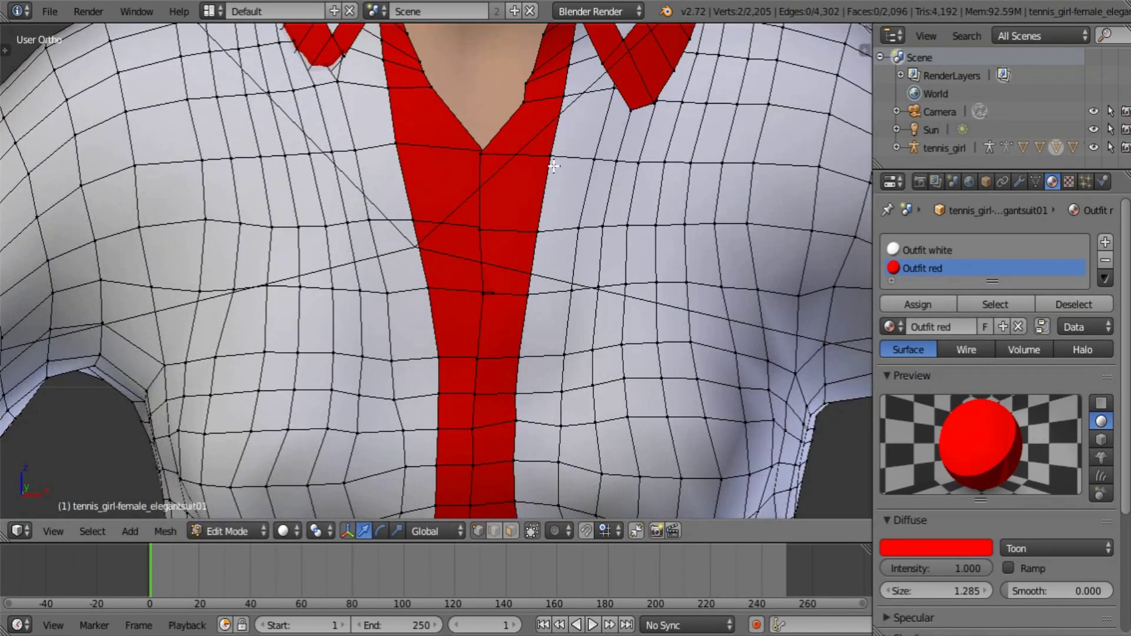
right_click(416, 150, "shift")
key("s")
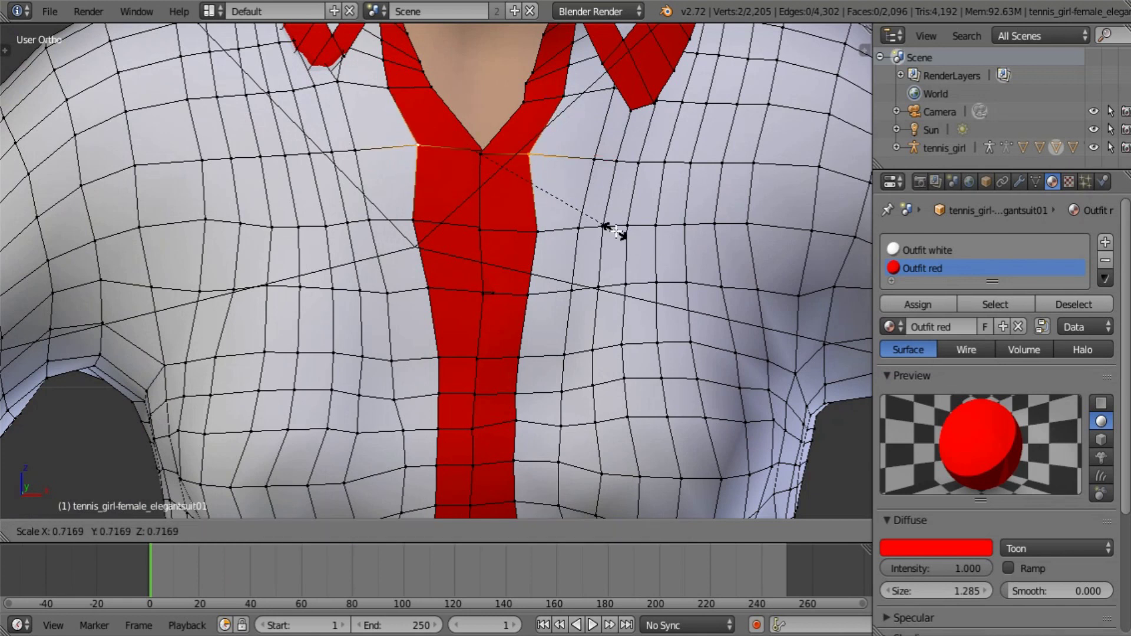
left_click(614, 231)
Scale the next two pairs of outer vertices down the red strip inward to even out its width, and leave Edit Mode
right_click(415, 221)
right_click(536, 231, "shift")
key("s")
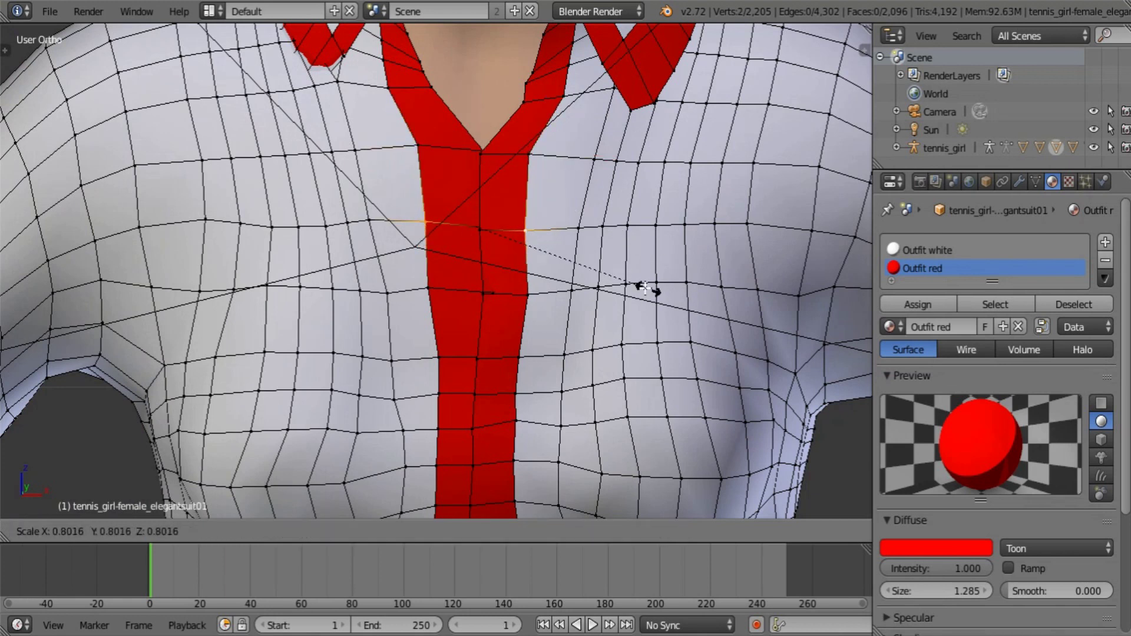
left_click(616, 280)
right_click(510, 293)
right_click(444, 289, "shift")
key("s")
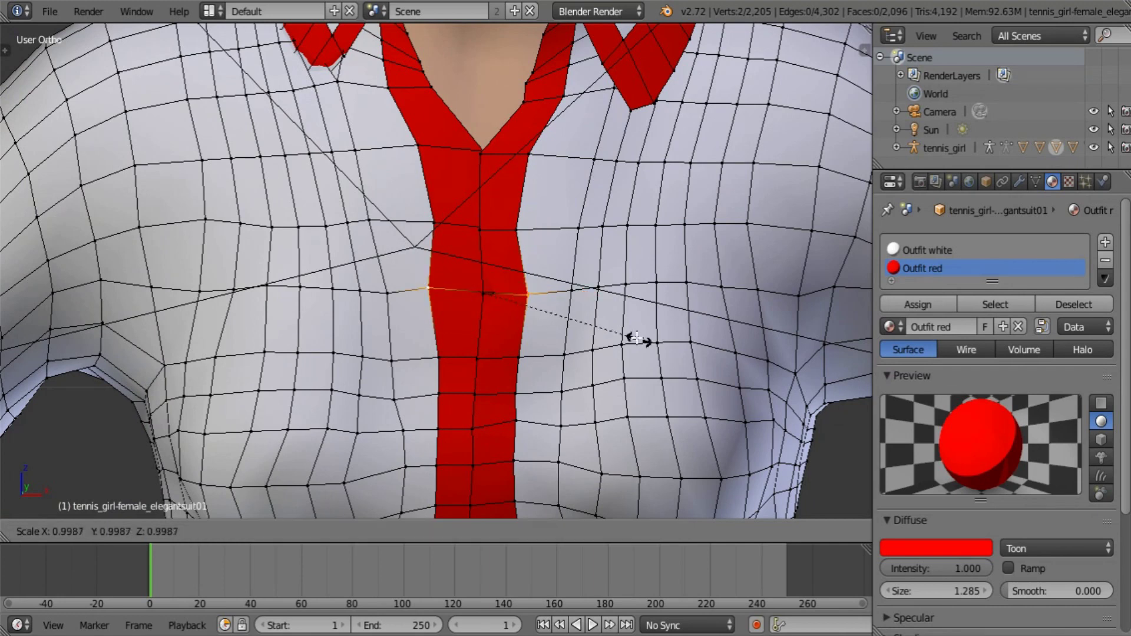
left_click(598, 327)
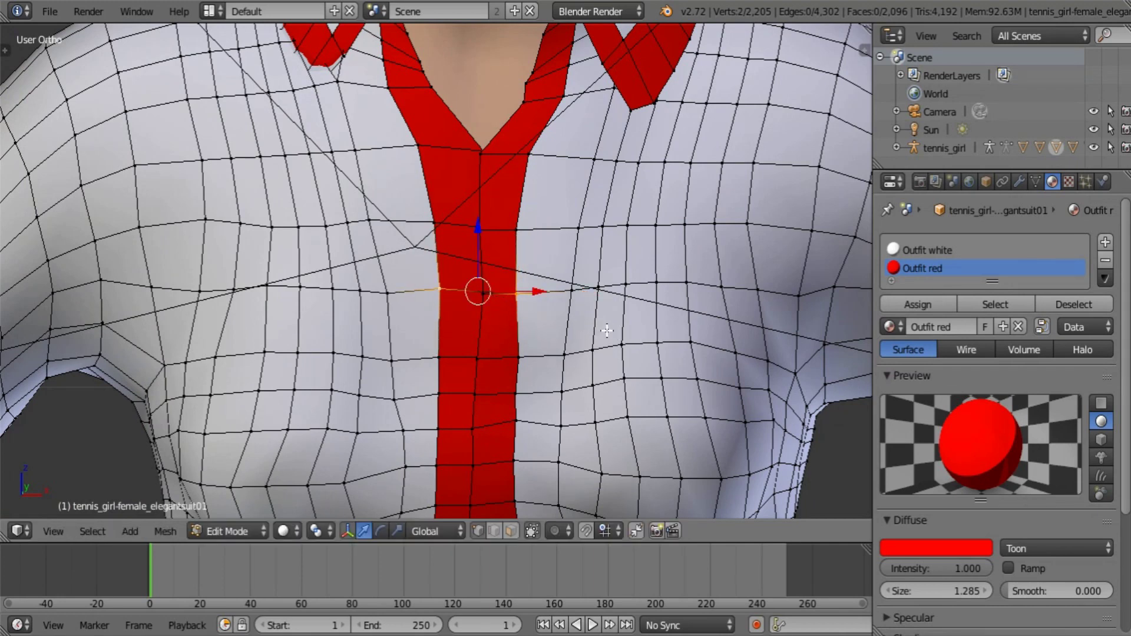
key("Tab")
Try to move the short edge beside the notch on the underside of the red hip band along Y
scroll(686, 369, "down", 3)
middle_click_drag(625, 366, 794, 312)
scroll(610, 423, "down", 4)
scroll(521, 361, "up", 3)
middle_click_drag(678, 365, 606, 338, "shift")
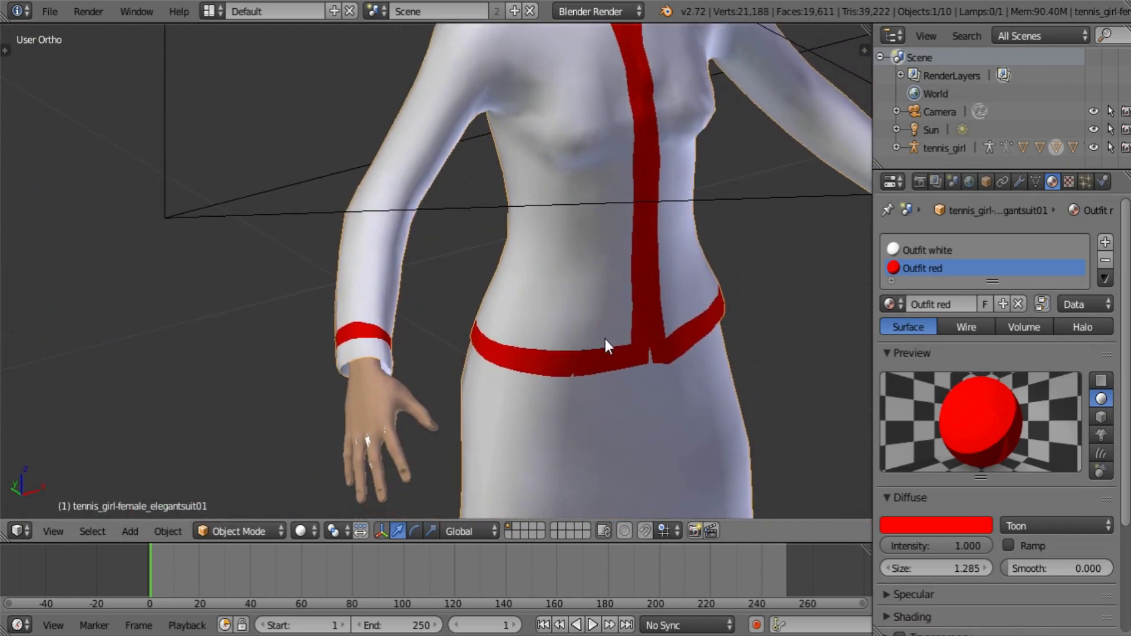
right_click(606, 340)
right_click(628, 412)
key("Tab")
scroll(622, 442, "up", 5)
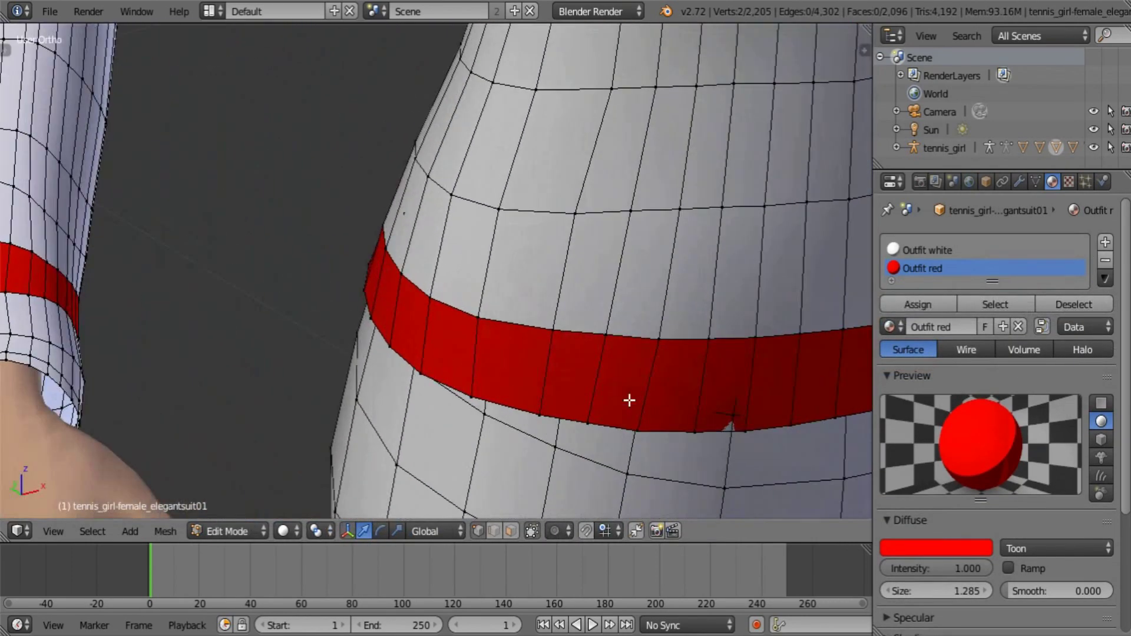
right_click(699, 431)
middle_click_drag(744, 434, 754, 474)
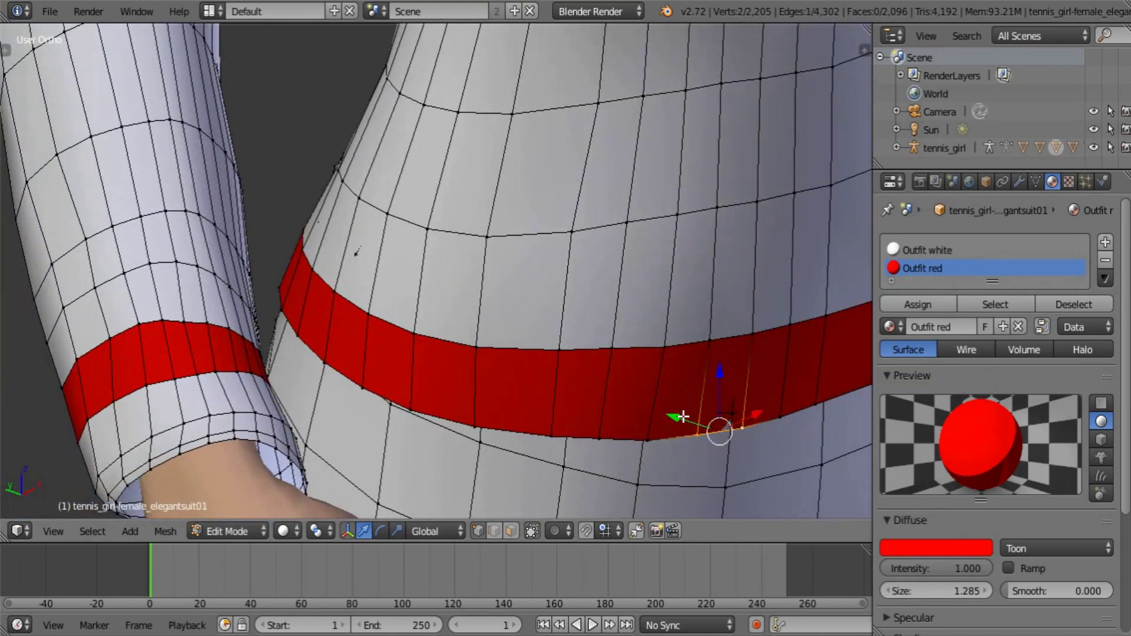
left_click_drag(683, 417, 740, 437)
right_click(740, 437)
Examine the red-trimmed outfit in Object Mode from several angles, from the hips up to the collar and face
key("Tab")
scroll(788, 440, "down", 5)
middle_click_drag(748, 414, 609, 450, "shift")
middle_click_drag(506, 315, 659, 605, "shift")
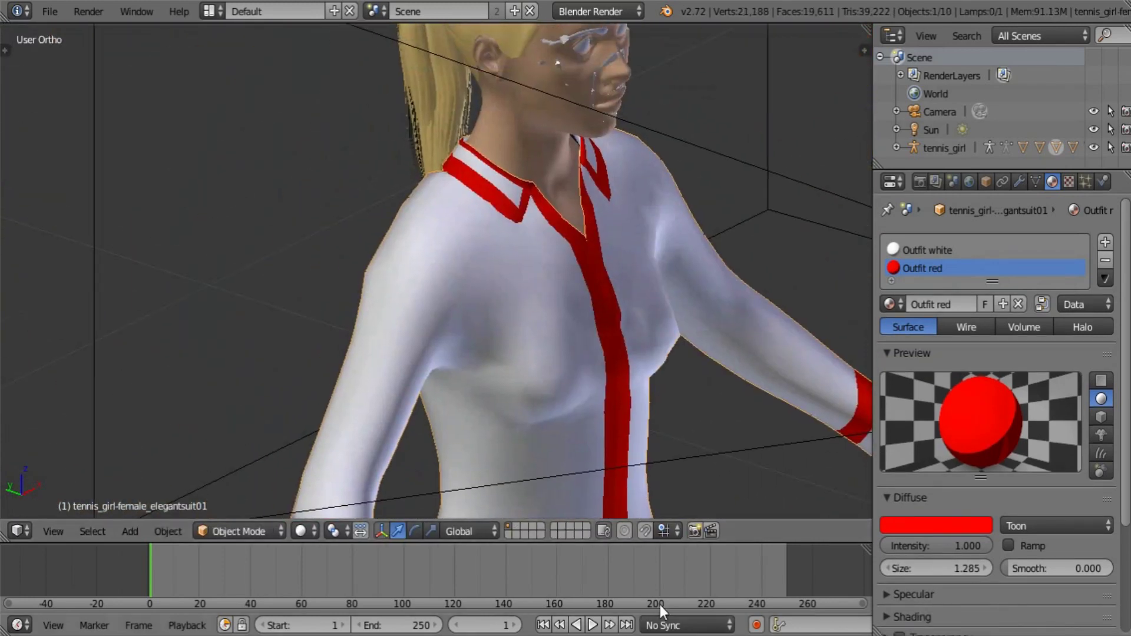
scroll(535, 499, "down", 2)
middle_click_drag(535, 499, 588, 440)
scroll(605, 508, "down", 3)
middle_click_drag(605, 508, 575, 450)
scroll(575, 450, "up", 4)
middle_click_drag(637, 321, 541, 438)
scroll(540, 439, "up", 4)
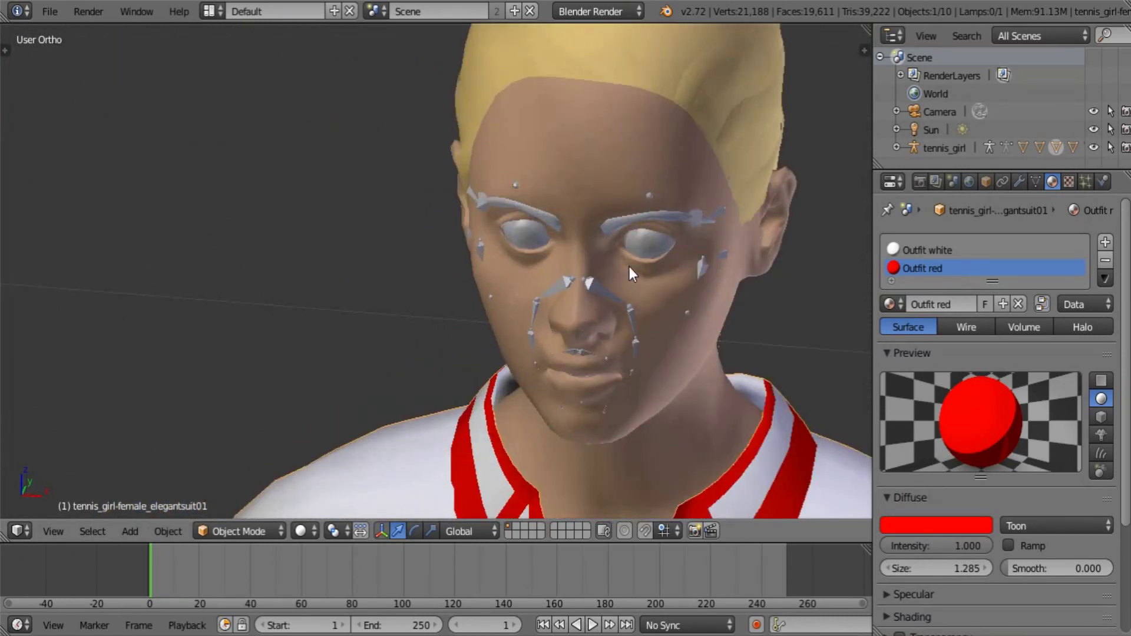
Assign the existing Hair material to the eyebrows and check them up close
middle_click_drag(629, 267, 651, 206)
middle_click_drag(651, 207, 563, 220, "shift")
scroll(512, 321, "up", 3)
middle_click_drag(569, 153, 414, 411, "shift")
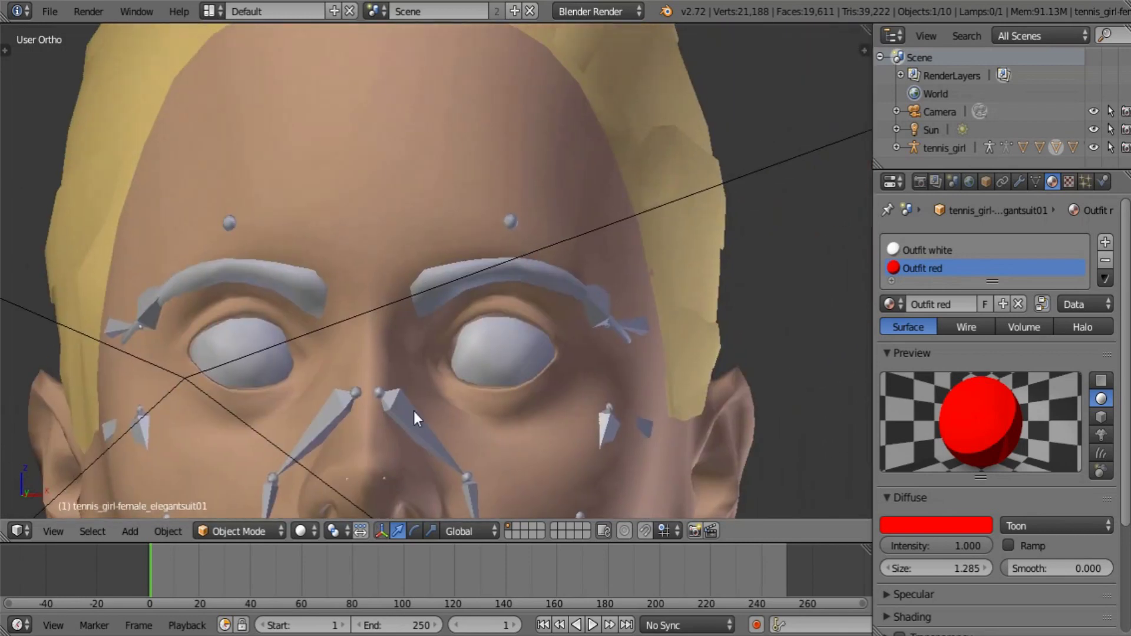
right_click(446, 277)
left_click(892, 301)
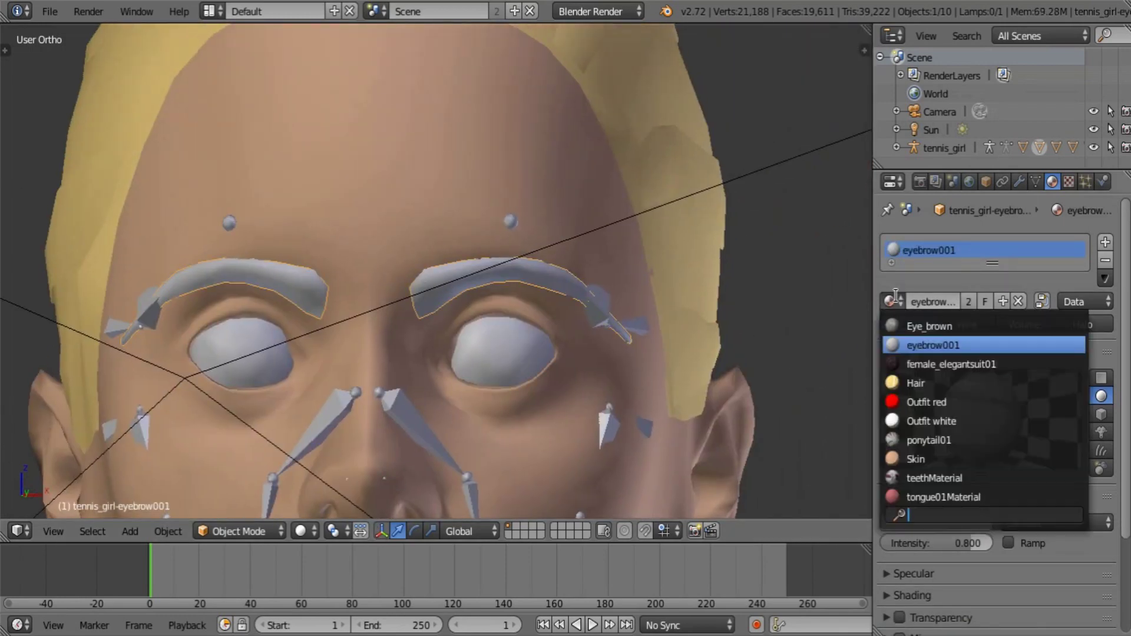
left_click(917, 382)
scroll(466, 322, "down", 3)
middle_click_drag(466, 322, 673, 285)
scroll(616, 295, "up", 8)
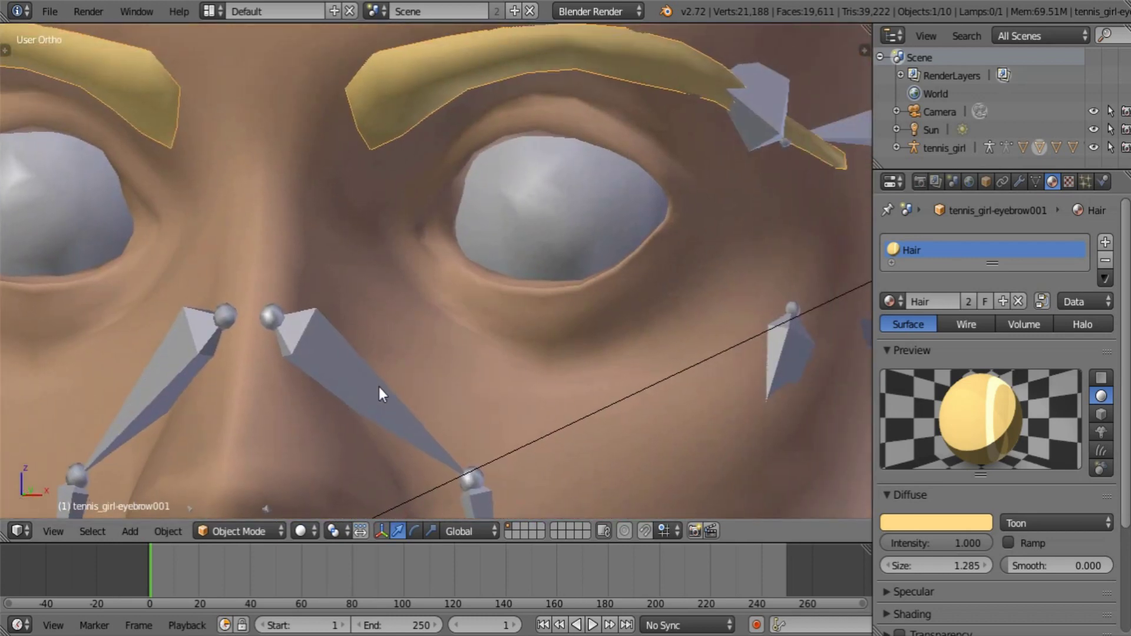
Select the eyes and examine the image texture used by their Eye_brown material
scroll(379, 387, "down", 6)
right_click(571, 310)
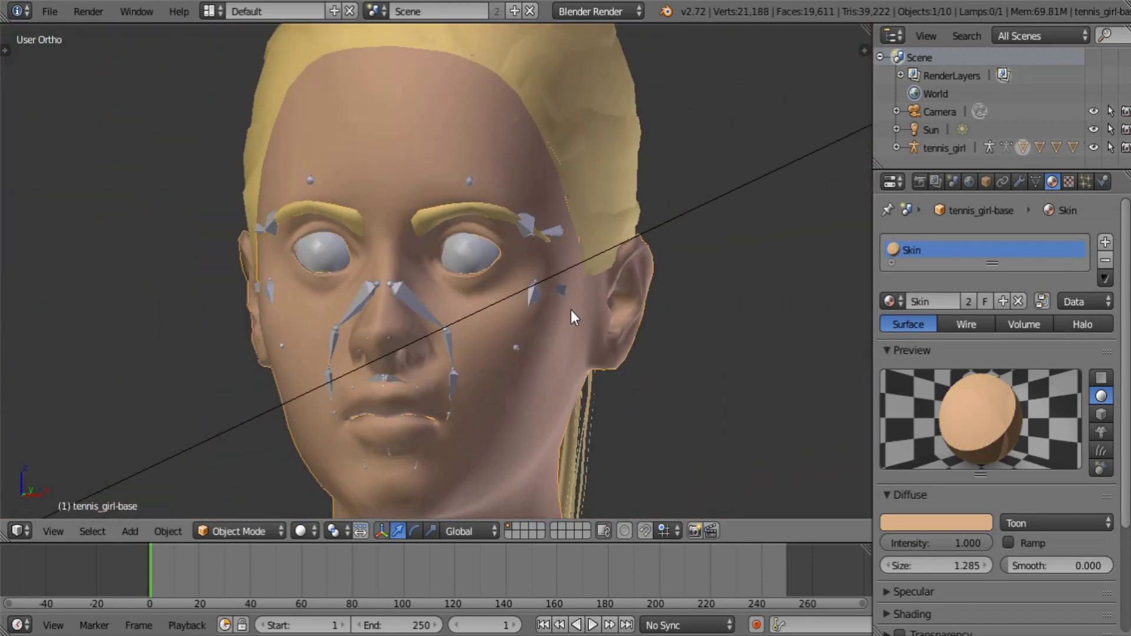
right_click(453, 258)
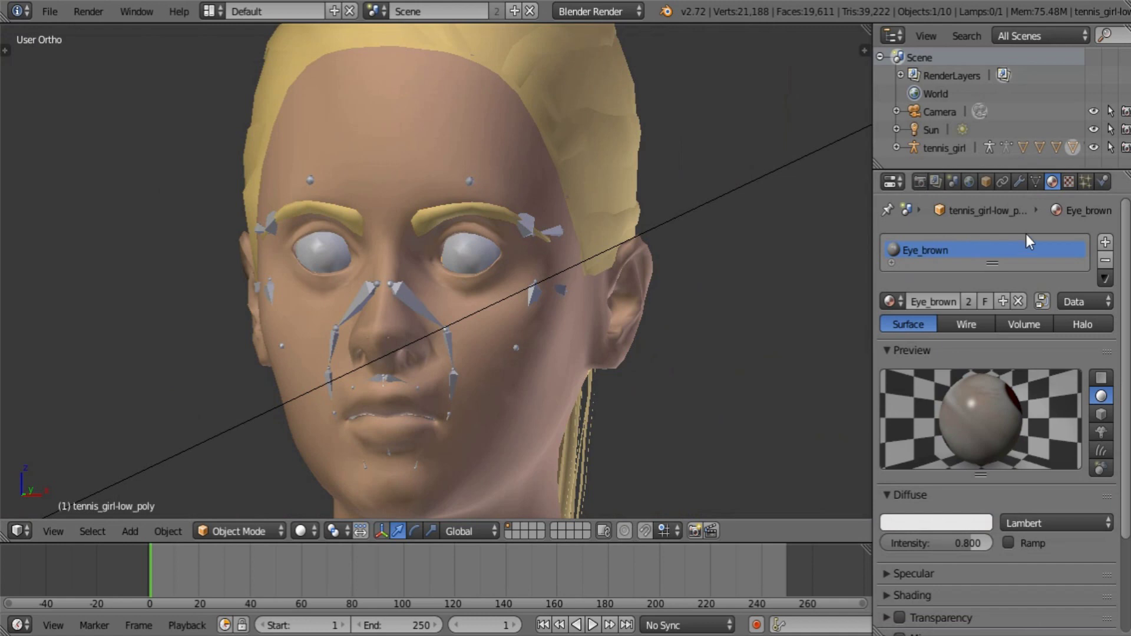
left_click(1069, 181)
scroll(1050, 501, "down", 3)
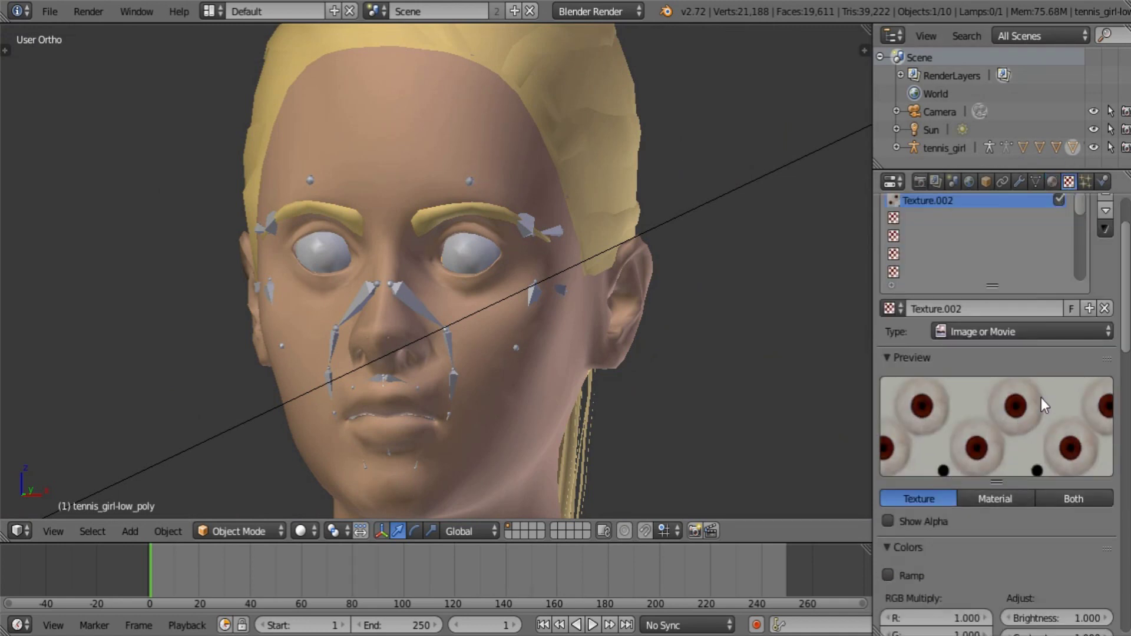
scroll(1045, 397, "up", 2)
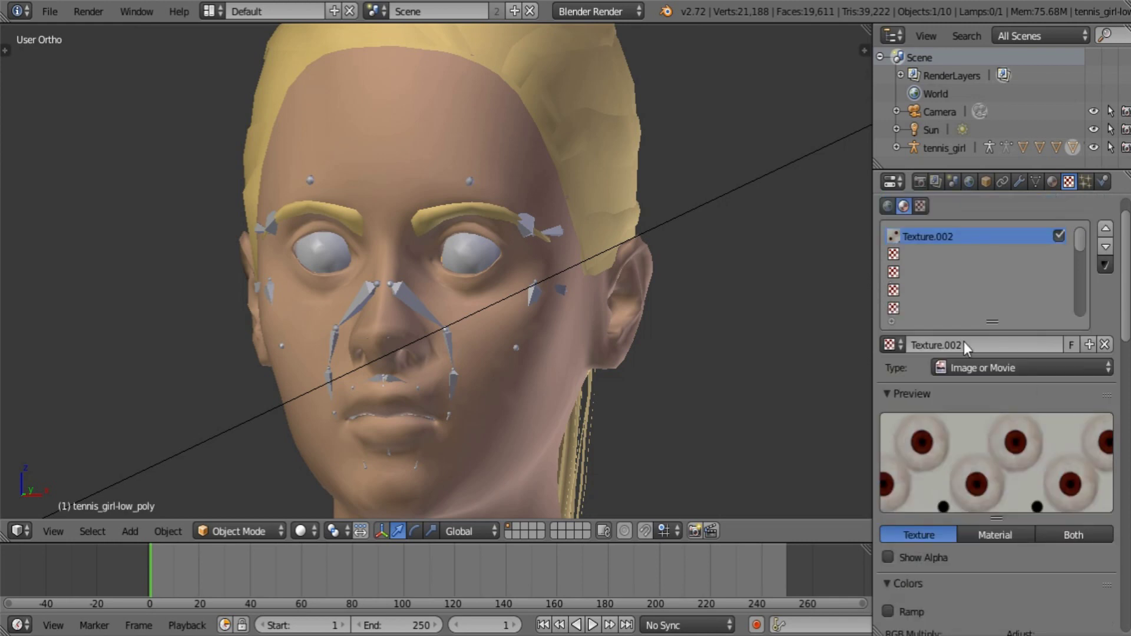
Add a new texture in the second slot of the eye material and set its type to Blend
left_click(939, 254)
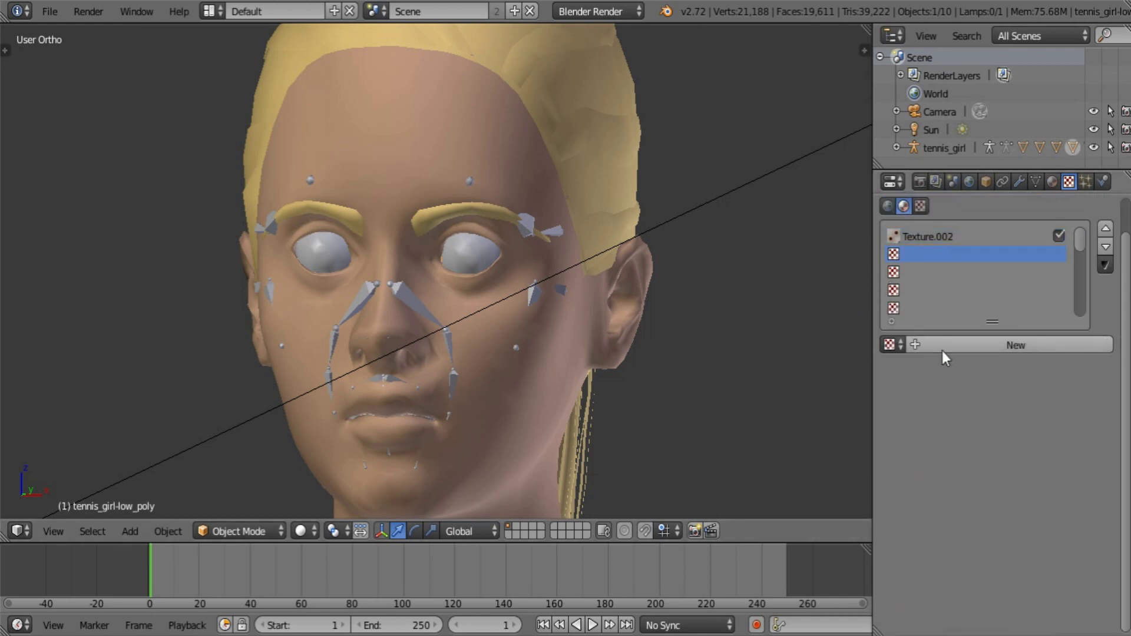
left_click(942, 350)
left_click(984, 366)
left_click(987, 347)
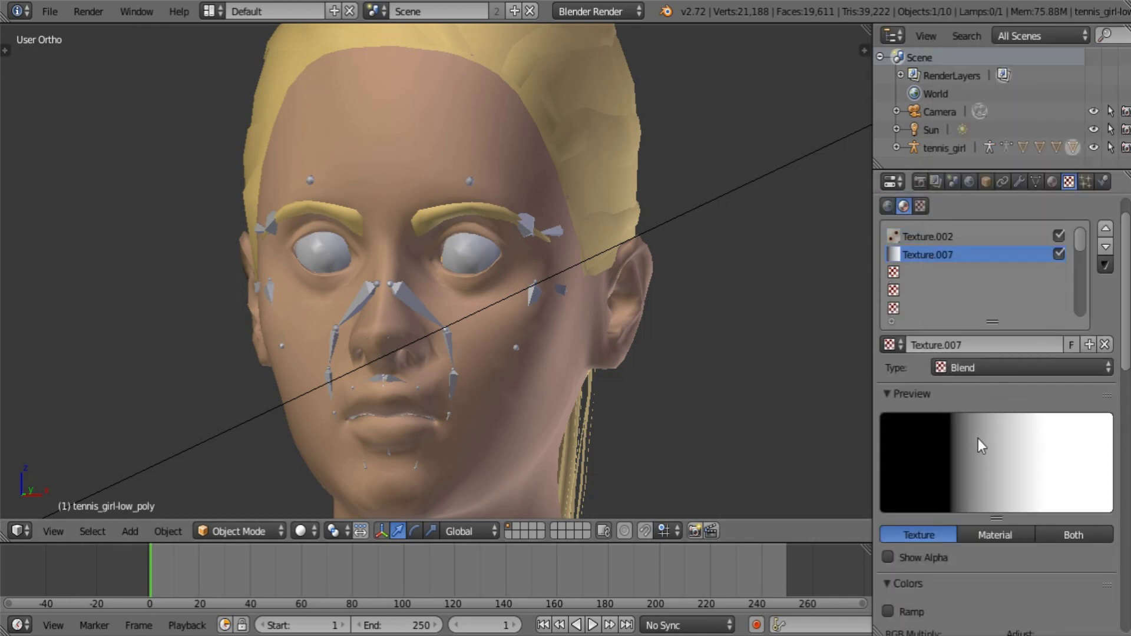
Enable the blend texture's color ramp with Constant interpolation and move the white stop to position 0.649
scroll(977, 438, "down", 10)
left_click(894, 361)
left_click(1083, 385)
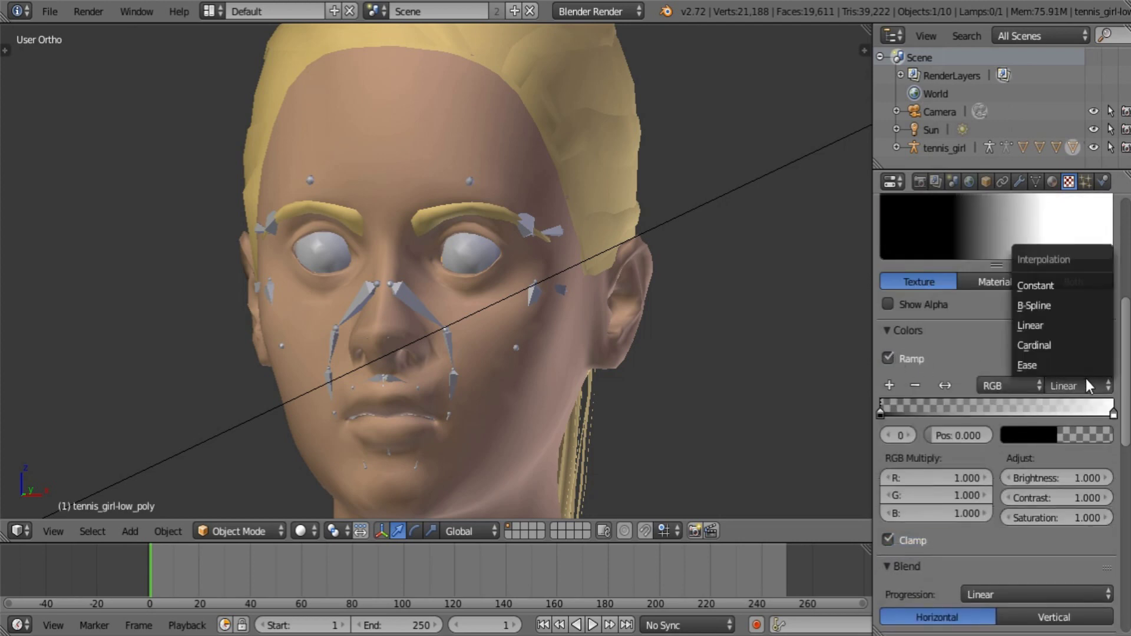
left_click(1060, 285)
left_click_drag(1110, 414, 1025, 420)
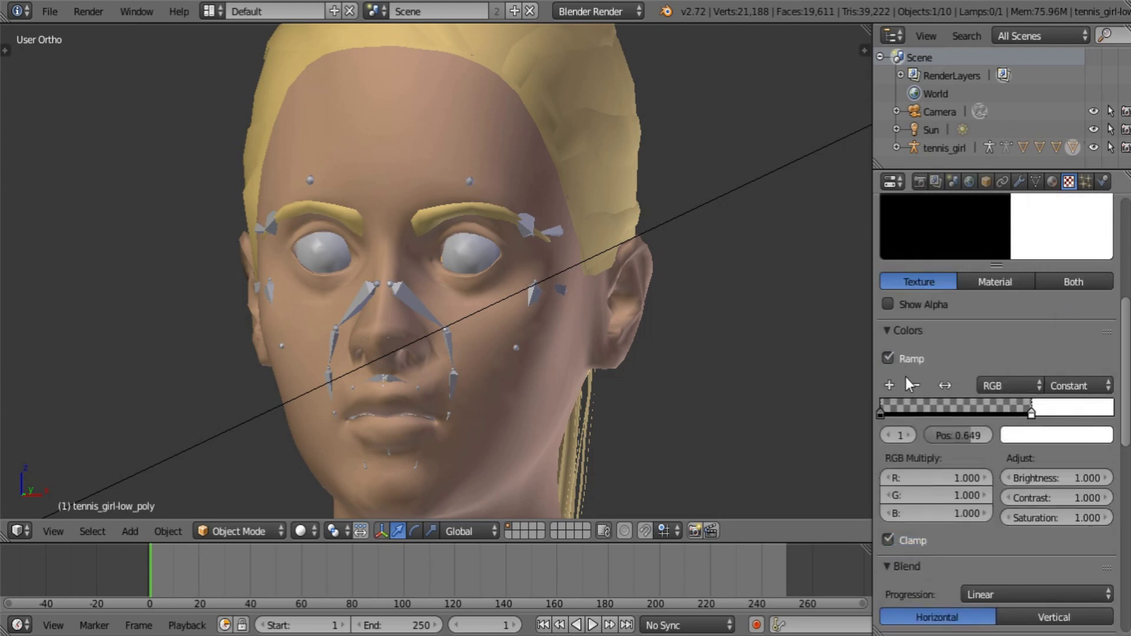
Add another stop to the color ramp and set the color of the stop at 0.649 to black
left_click(888, 385)
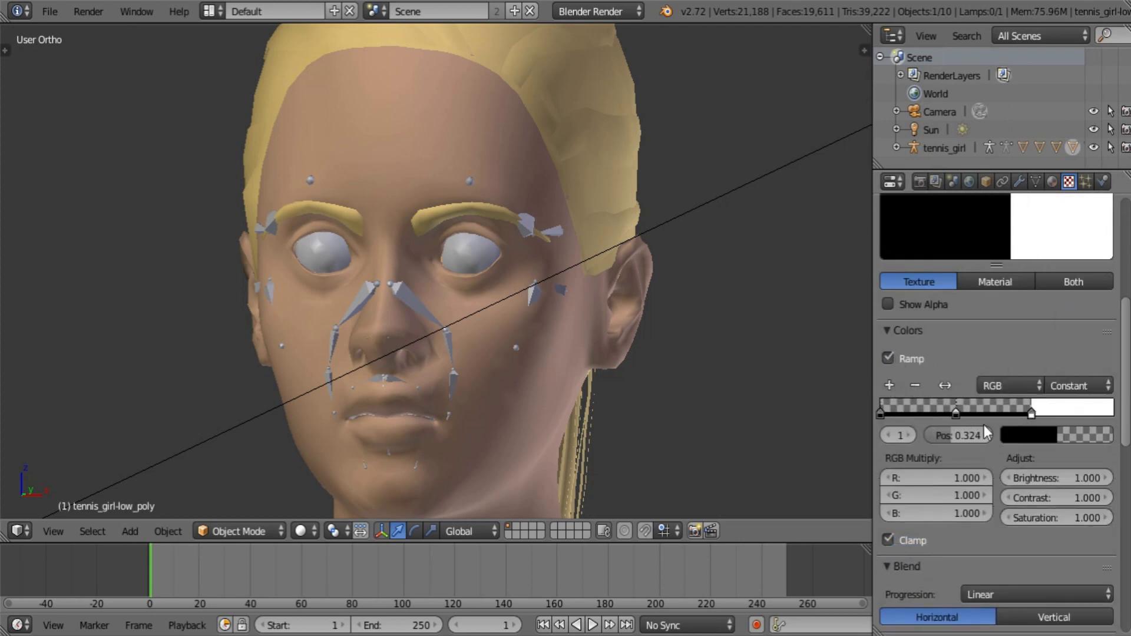
left_click(1028, 413)
left_click(1054, 435)
left_click_drag(1098, 259, 1098, 369)
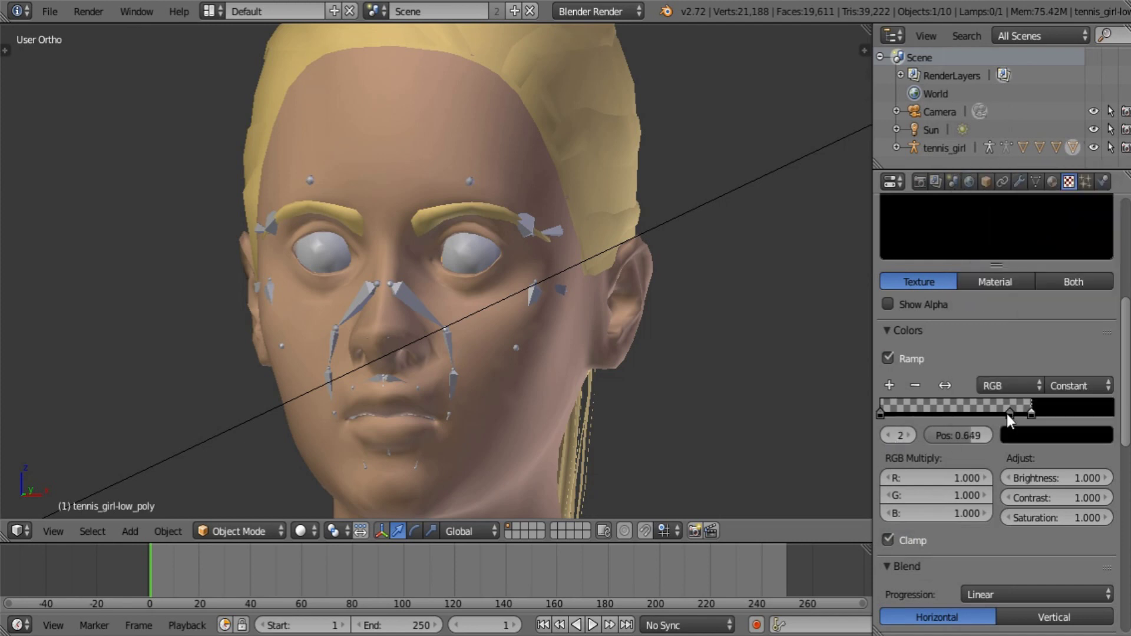
Add a black stop to the blend texture's color ramp and move the transparent stop beside it to position 0.463
left_click_drag(1033, 411, 1043, 415)
left_click(1010, 412)
left_click(888, 385)
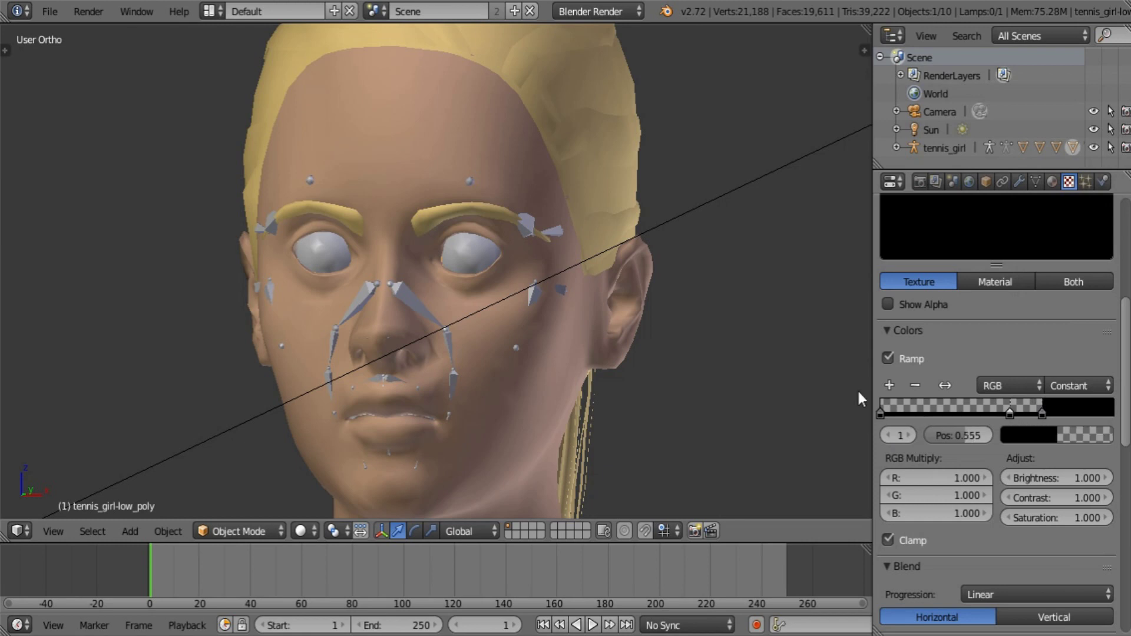
left_click(1030, 434)
left_click_drag(1096, 259, 1099, 306)
left_click_drag(978, 409, 1128, 412)
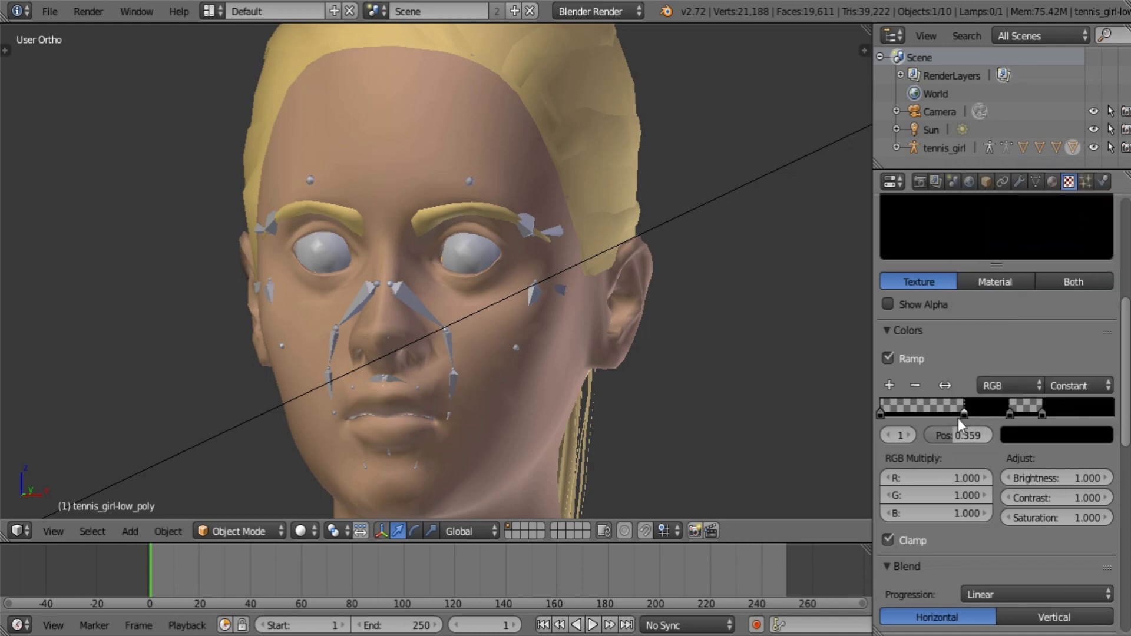
left_click_drag(1009, 414, 980, 418)
left_click(990, 415)
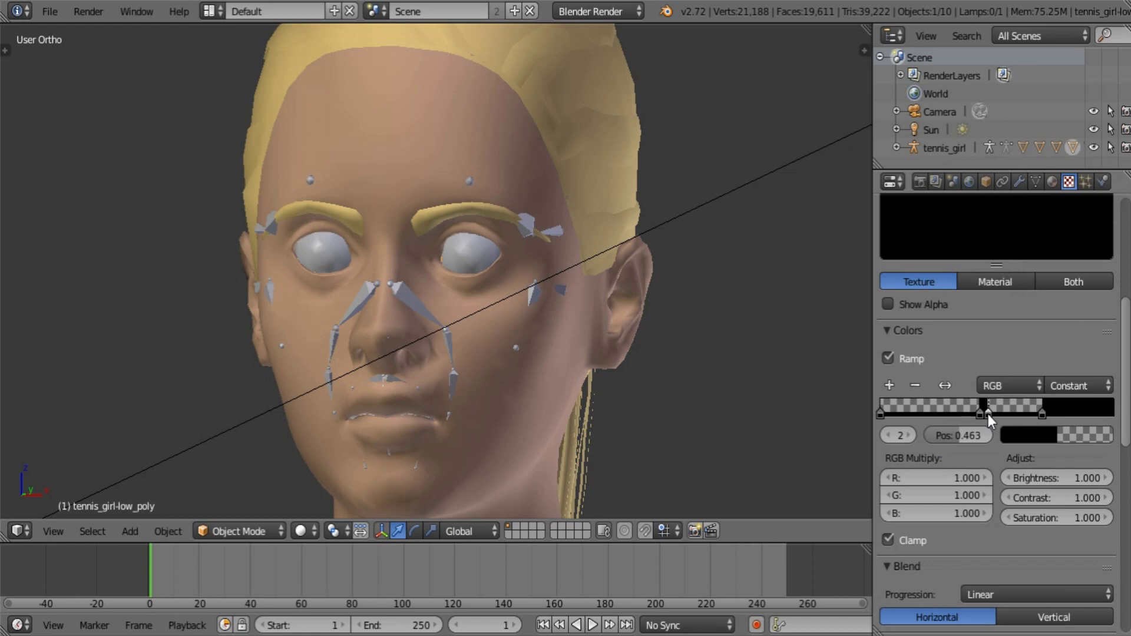
Add a white stop to the color ramp before the black one and move it to position 0.025
left_click_drag(981, 412, 930, 414)
left_click(1037, 437)
left_click_drag(1101, 282, 1099, 180)
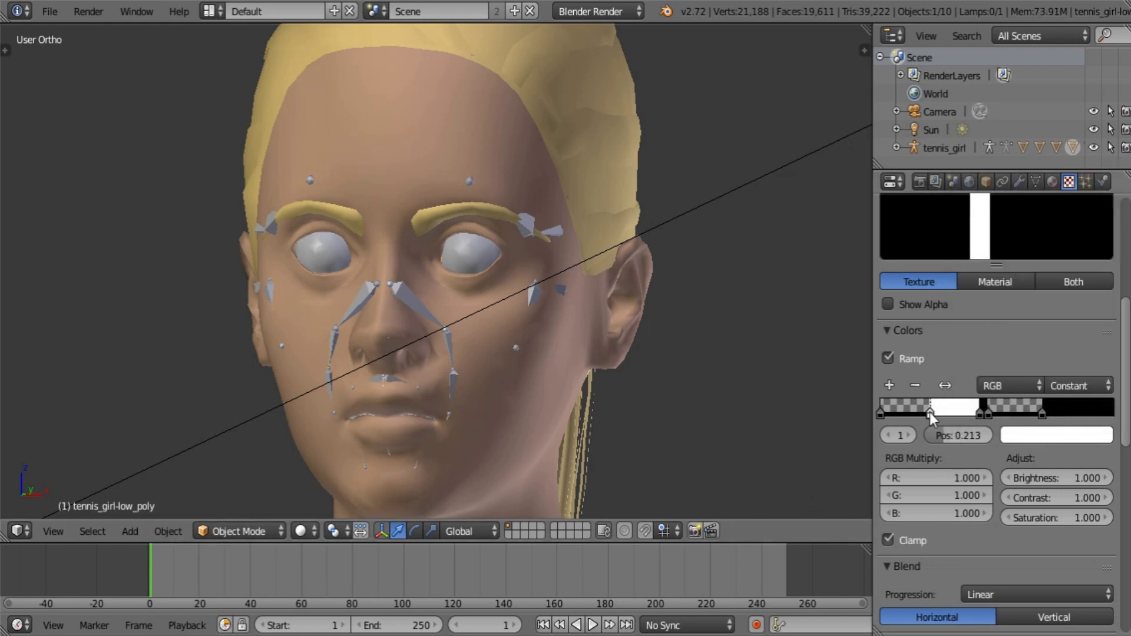
left_click_drag(930, 412, 881, 415)
scroll(1046, 498, "up", 8)
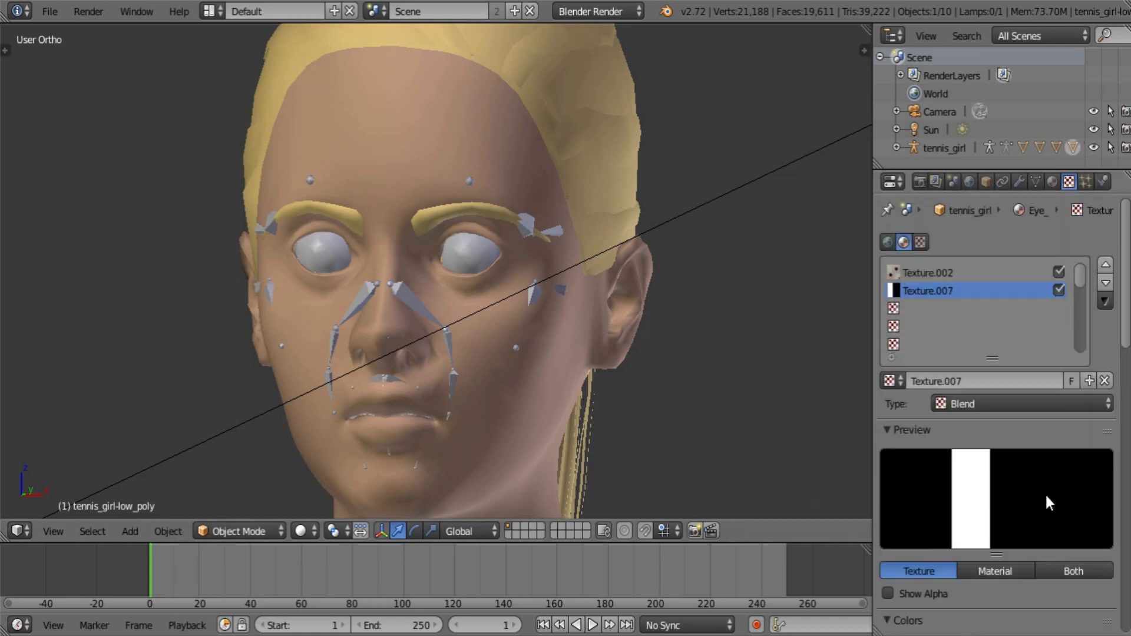
scroll(579, 341, "down", 3)
scroll(577, 337, "up", 3)
Set the blend texture's X and Y mapping offsets to -0.4
middle_click_drag(715, 396, 644, 311, "shift")
scroll(1059, 480, "down", 20)
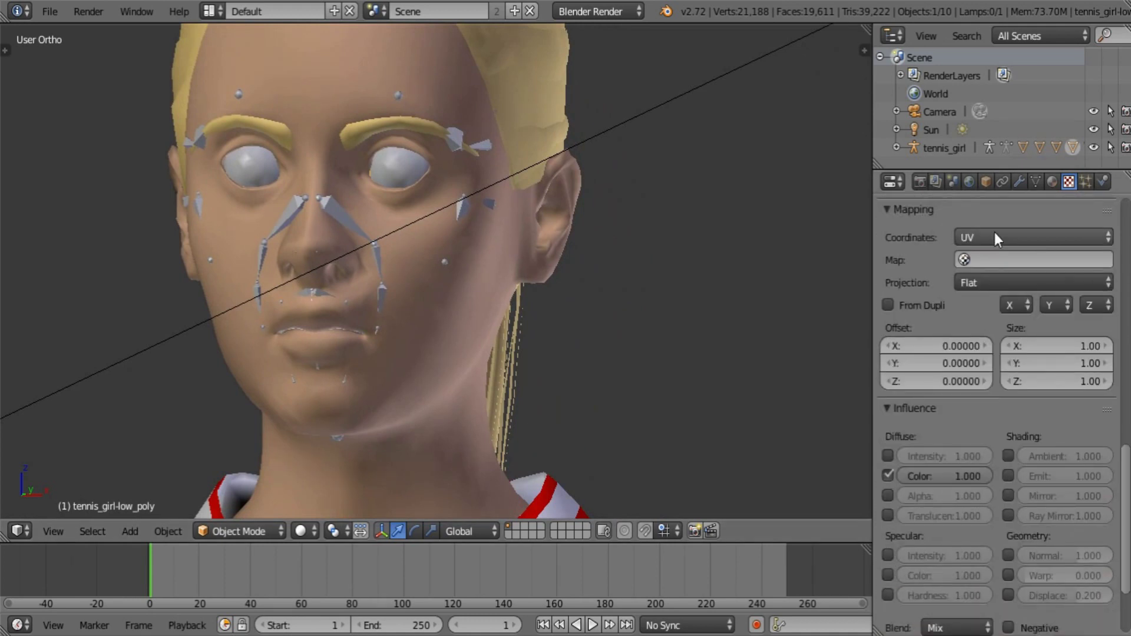
left_click(928, 347)
type("-4")
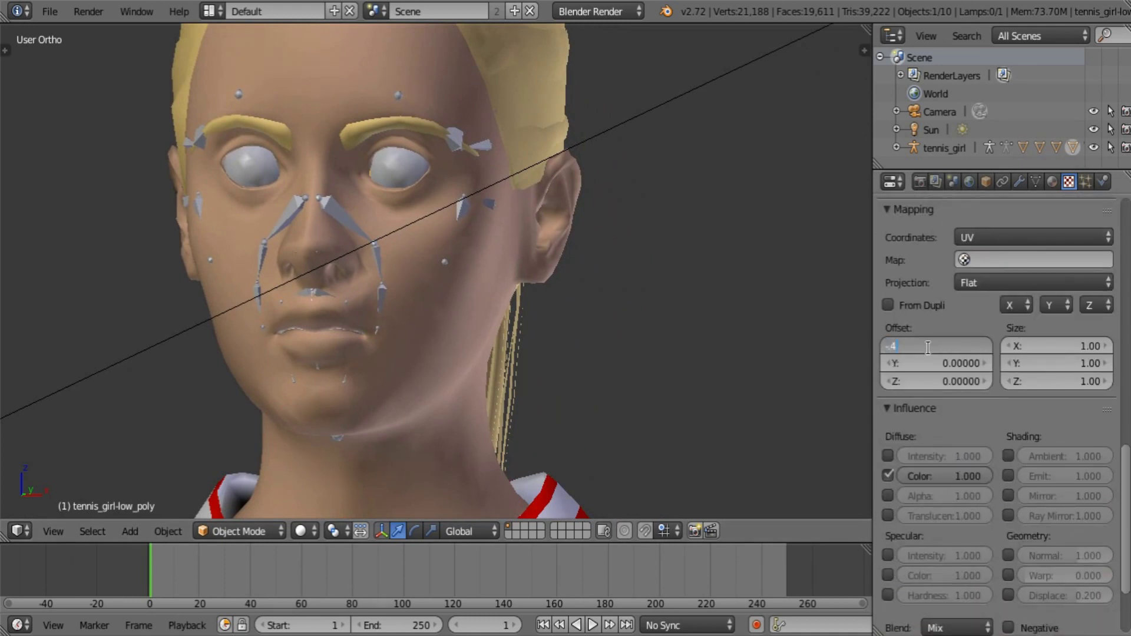
key("Return")
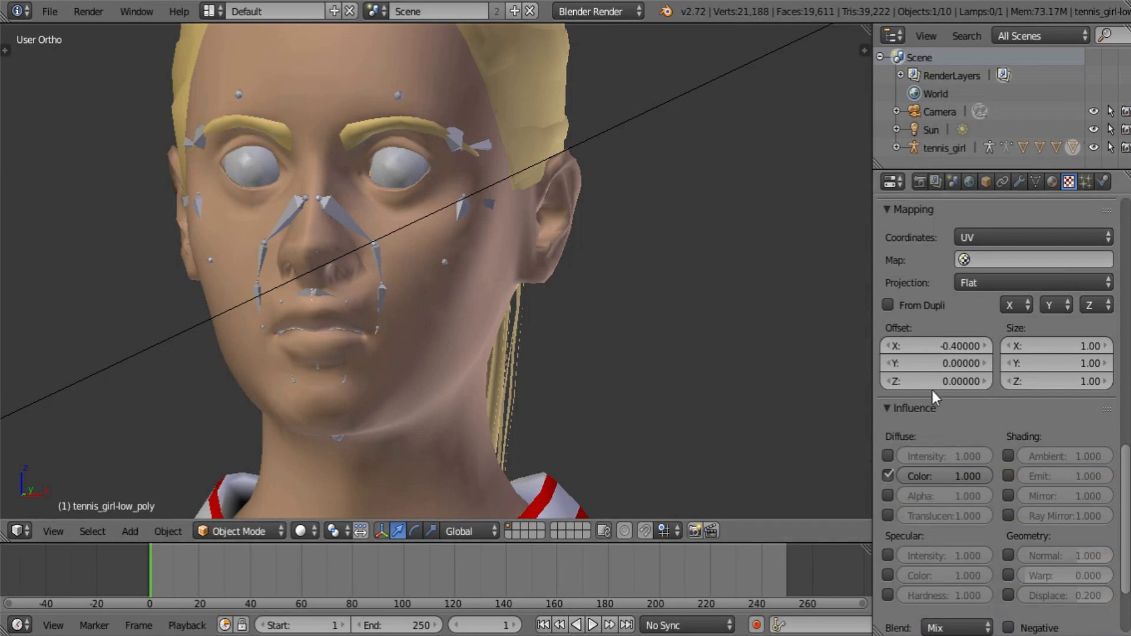
left_click(932, 362)
type("-.4")
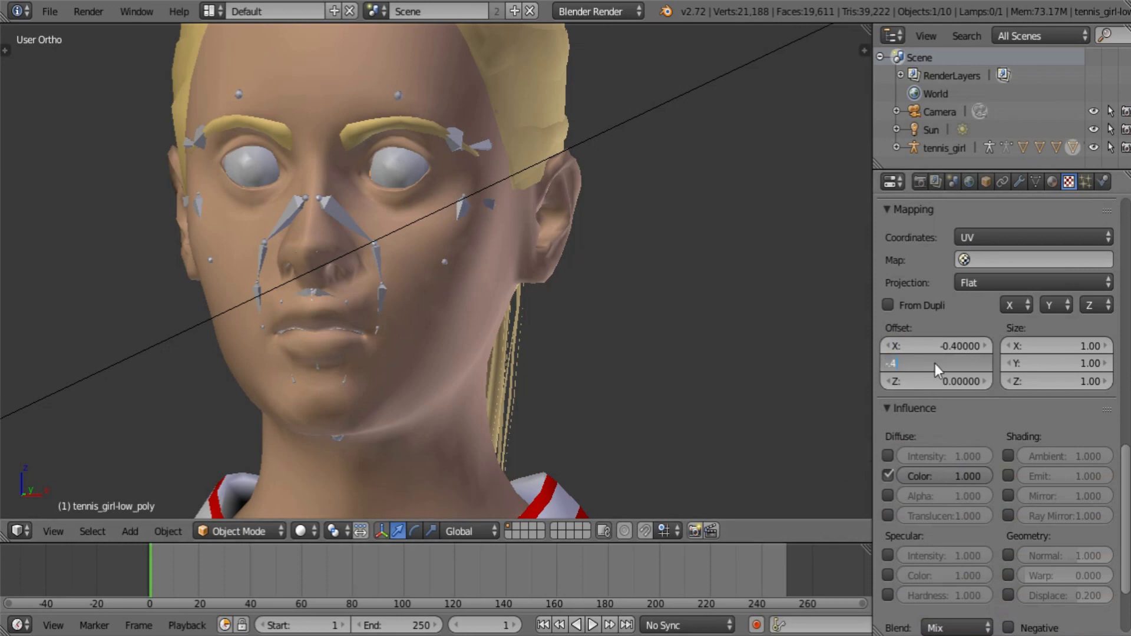
key("Return")
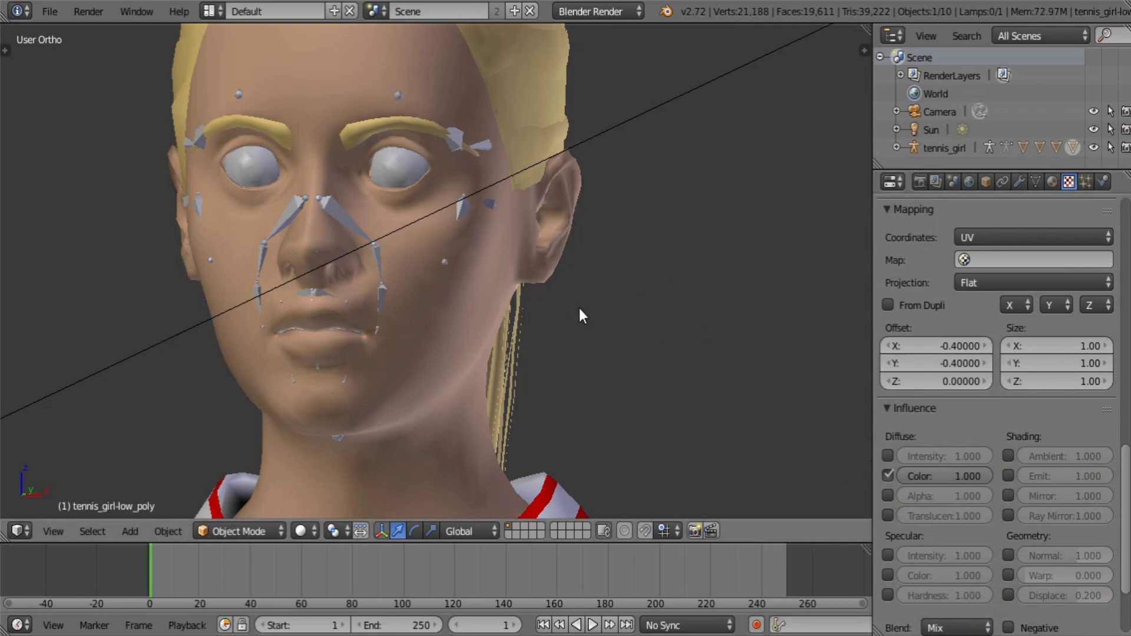
Switch the viewport to rendered shading and set the blend texture's progression to Quadratic sphere
scroll(613, 294, "up", 5)
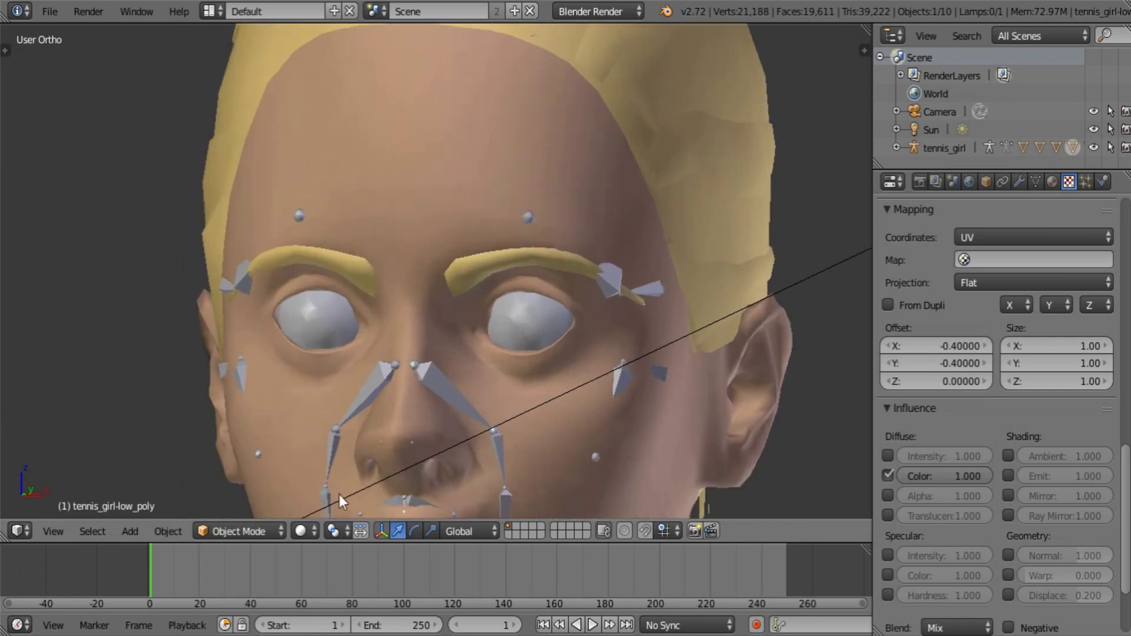
left_click(301, 531)
left_click(335, 410)
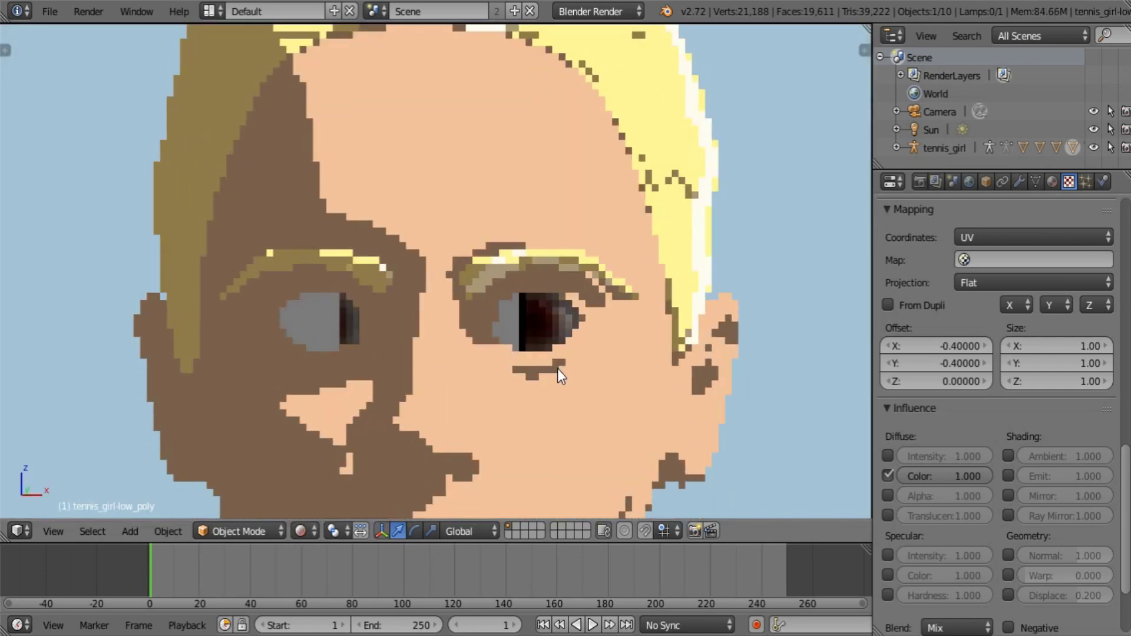
scroll(1037, 472, "up", 15)
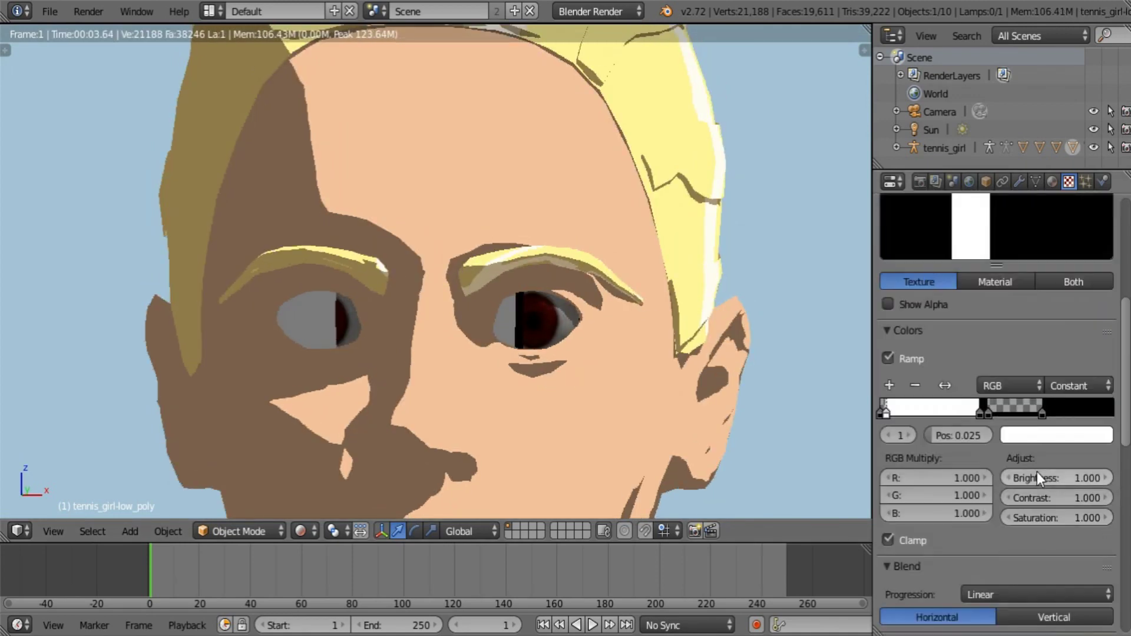
scroll(1037, 472, "down", 8)
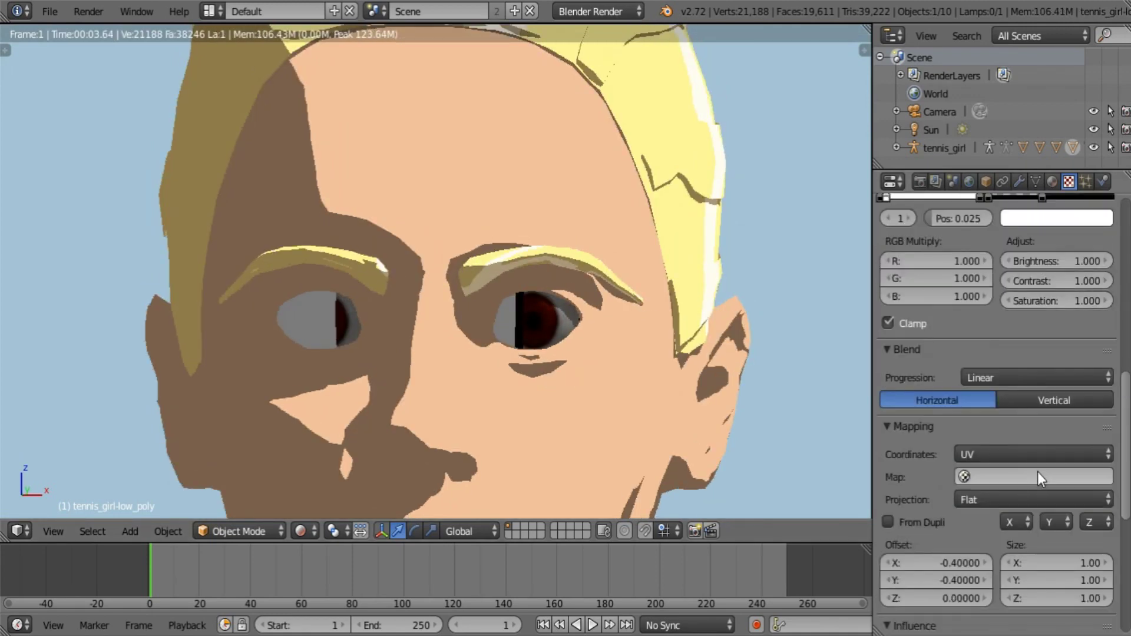
left_click(1027, 377)
left_click(1039, 257)
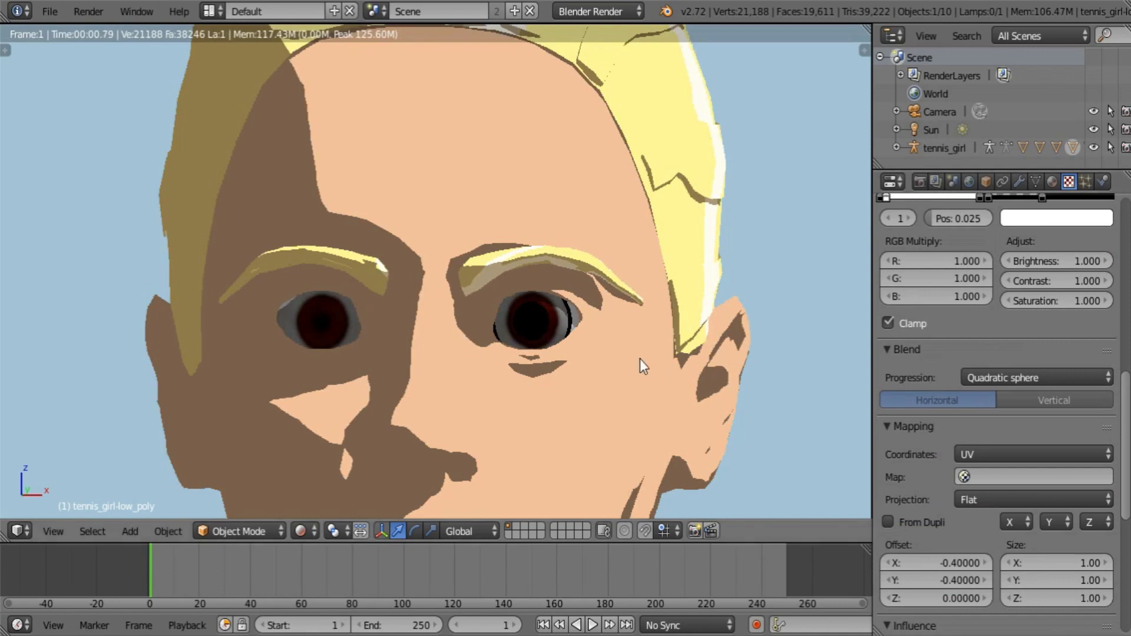
Set the blend texture's X mapping size to 1.25 and its X offset to -0.41
scroll(1033, 468, "down", 3)
left_click(1039, 484)
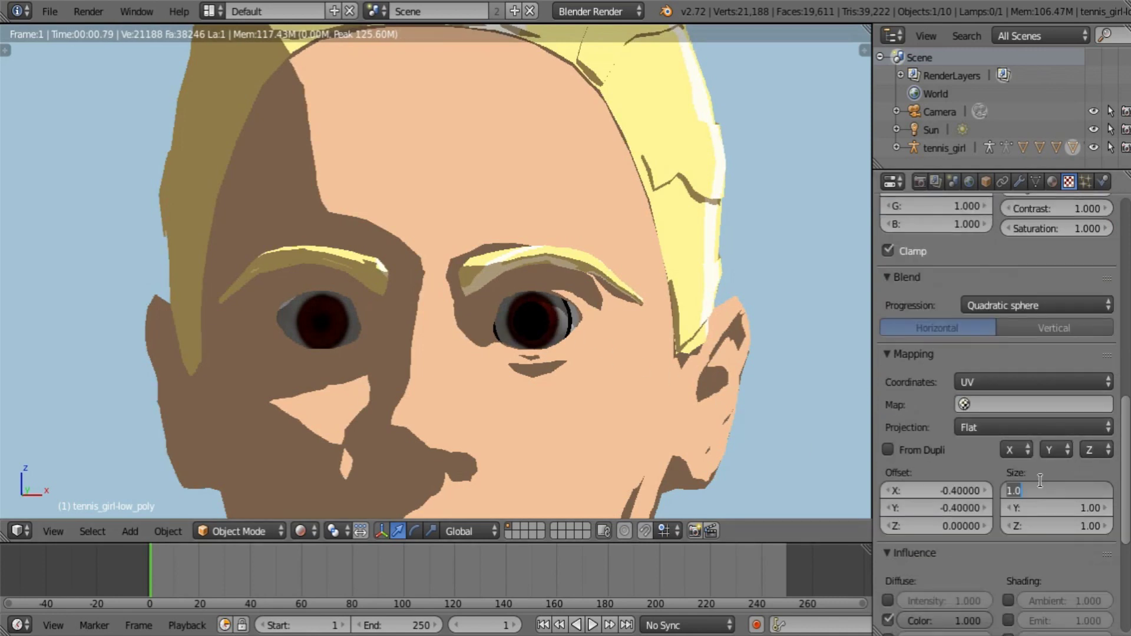
type("1.25")
key("Return")
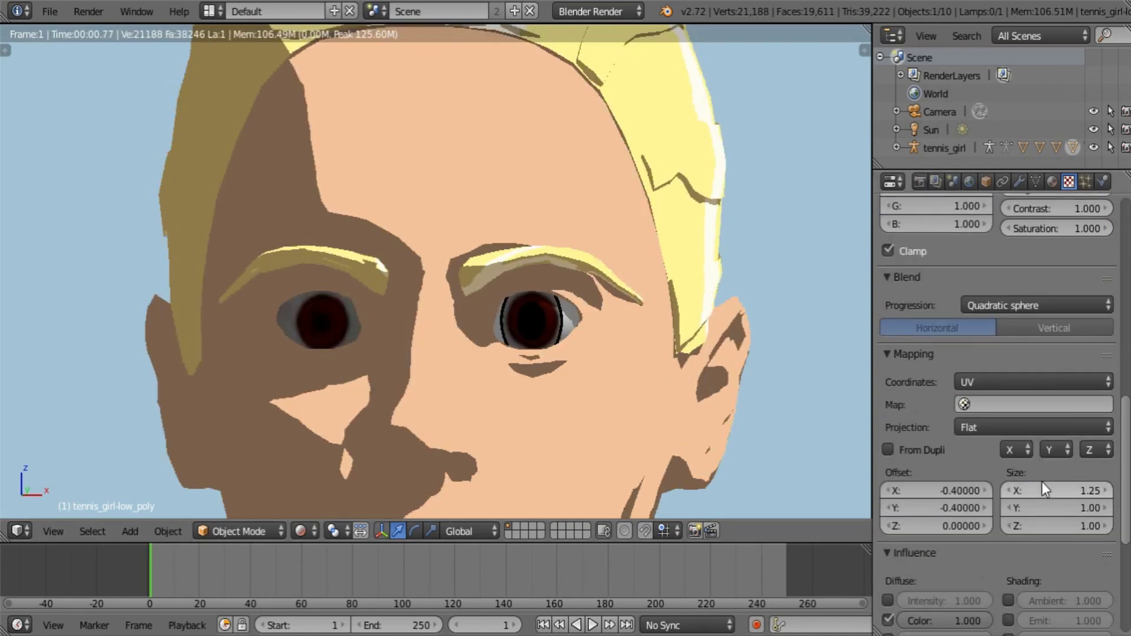
left_click(949, 484)
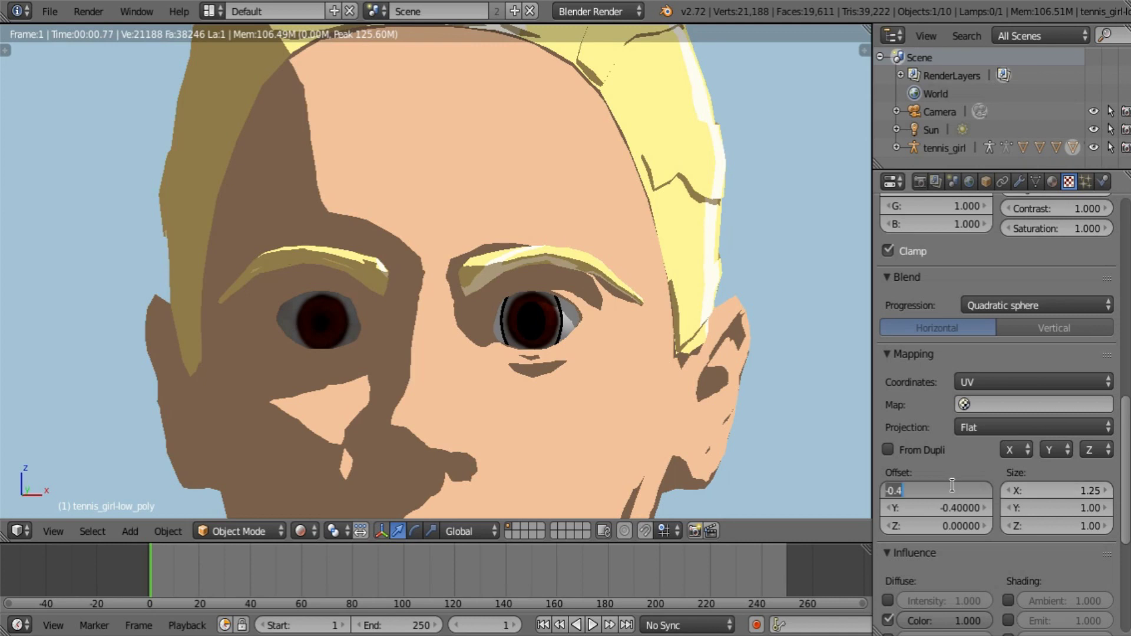
type("1")
key("Return")
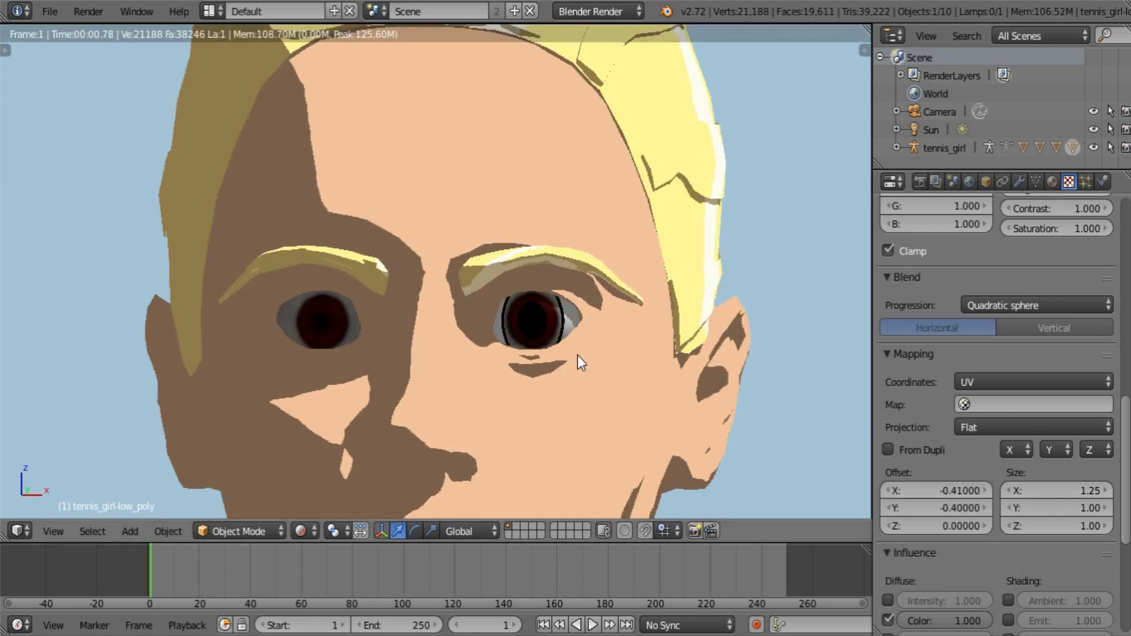
middle_click_drag(577, 355, 617, 352)
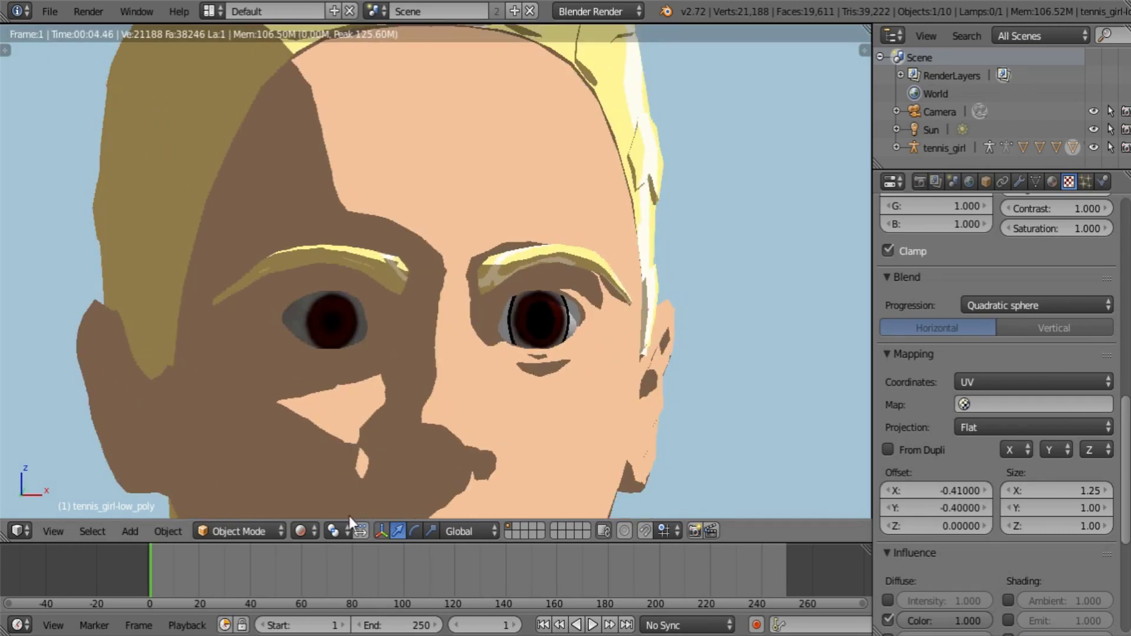
Return the viewport to solid shading and rename the blend texture as Eye.000
left_click(302, 531)
left_click(352, 473)
scroll(972, 425, "up", 2)
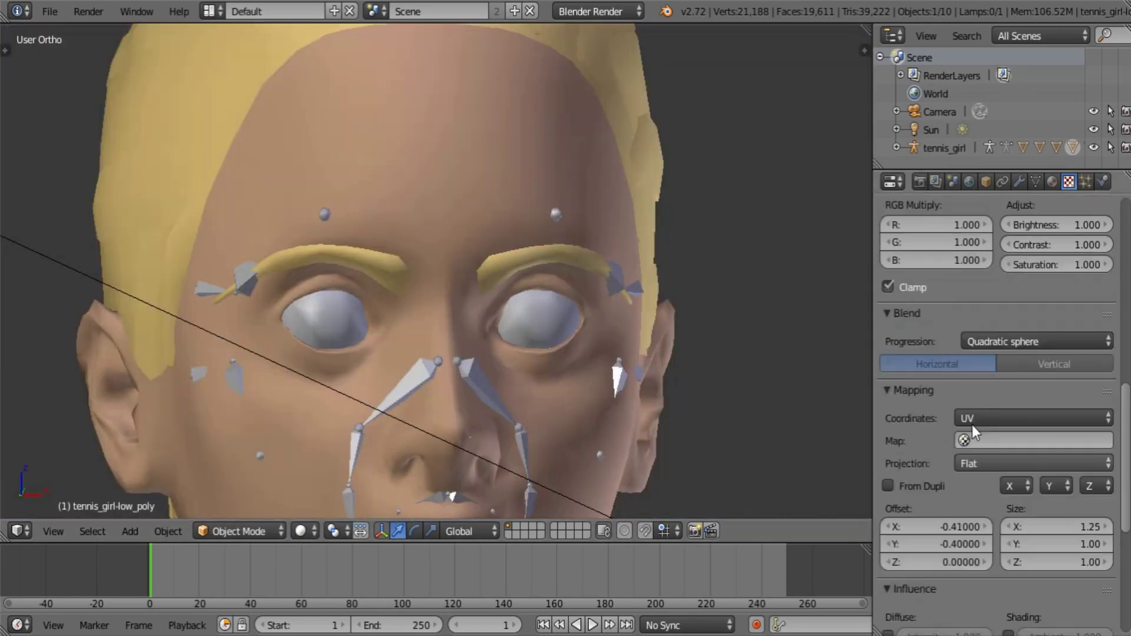
scroll(978, 433, "up", 10)
left_click(915, 307)
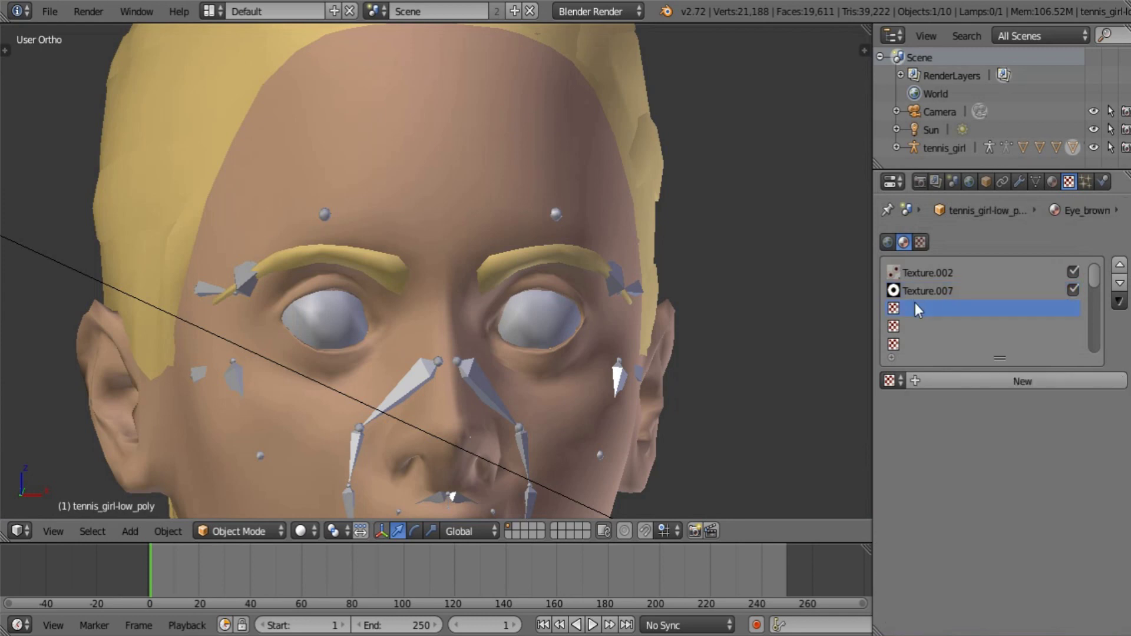
left_click(928, 290)
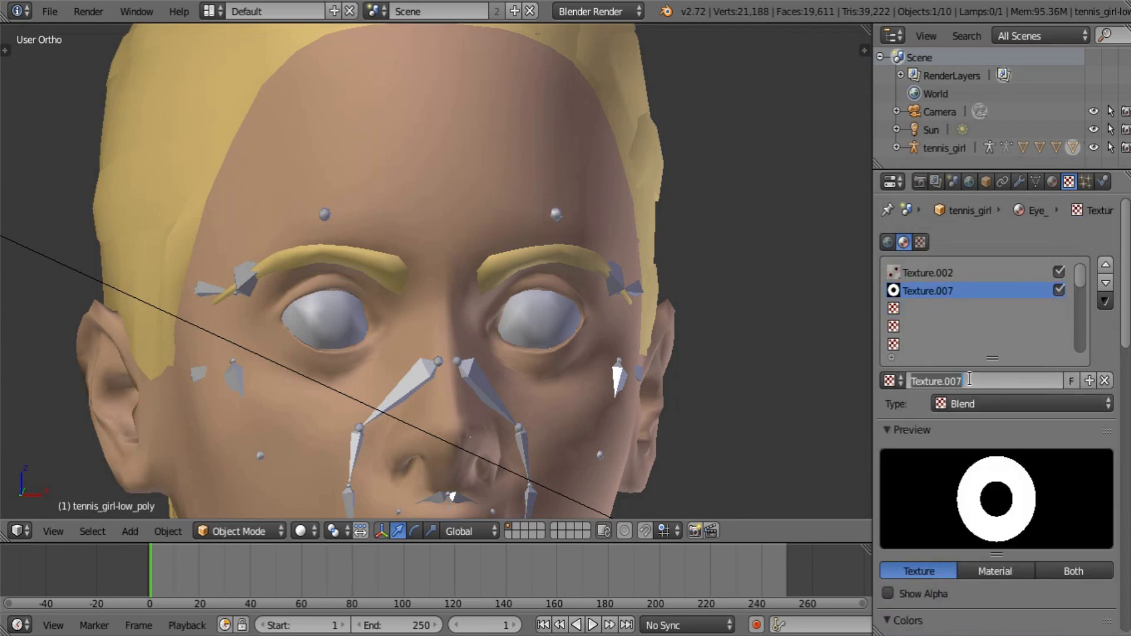
type("Eye.000")
key("Return")
Load Eye.000 into the third texture slot and make it an independent single-user copy
left_click(943, 308)
left_click(892, 381)
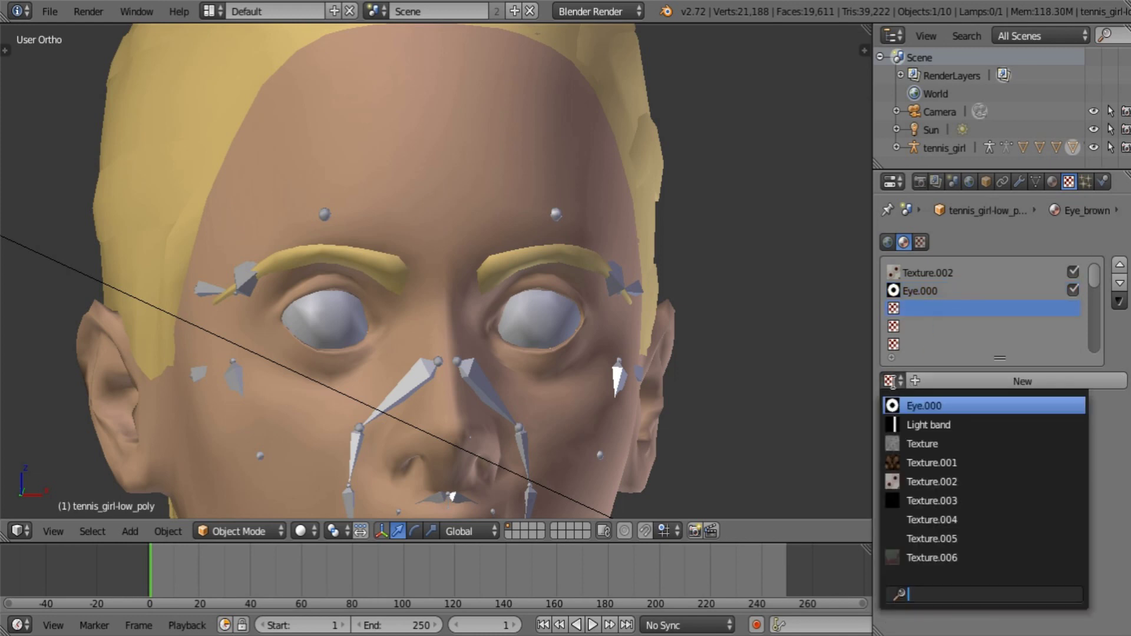
left_click(927, 402)
left_click(1053, 381)
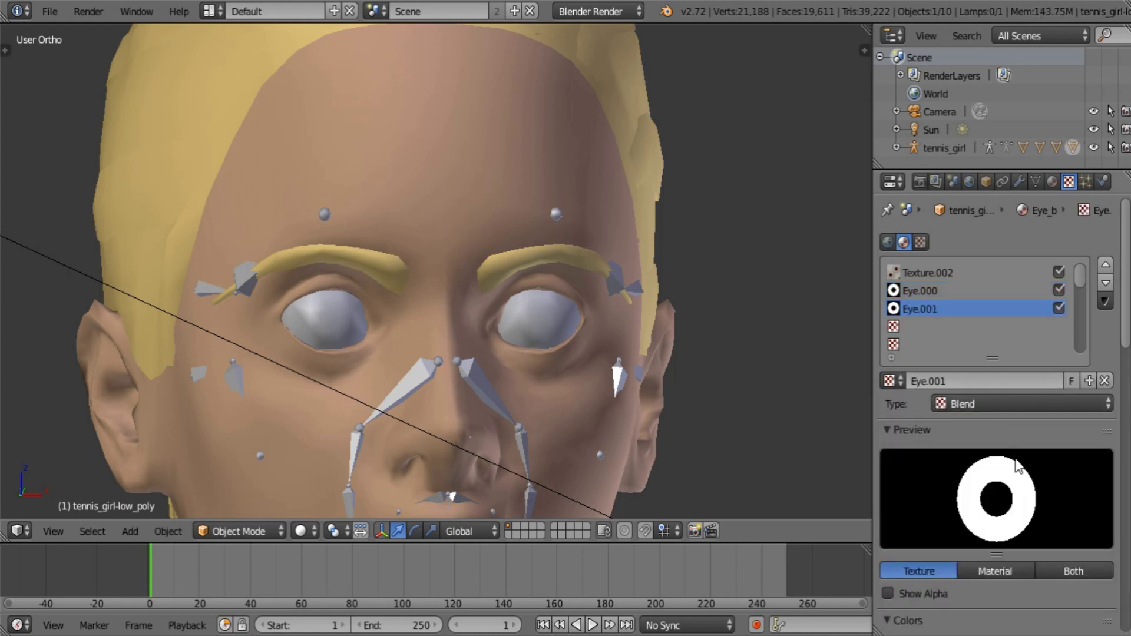
Set the copied eye texture's mapping offset to 0.41 in X and 0.4 in Y
scroll(1024, 457, "down", 6)
scroll(1023, 446, "down", 10)
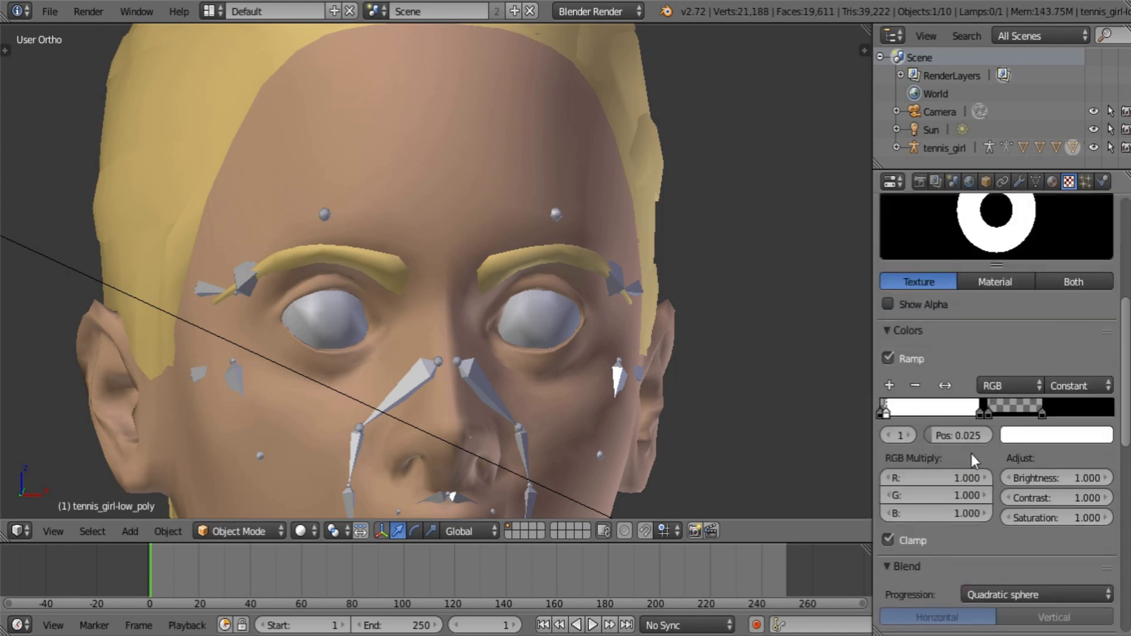
left_click(931, 422)
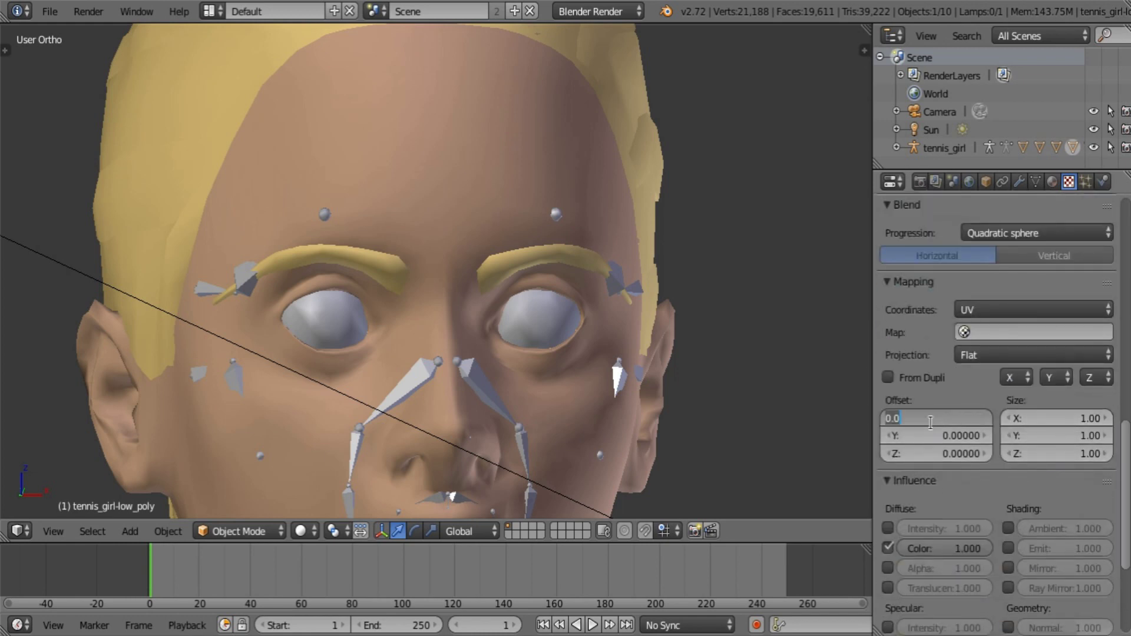
key("BackSpace")
type(".41000")
left_click(935, 436)
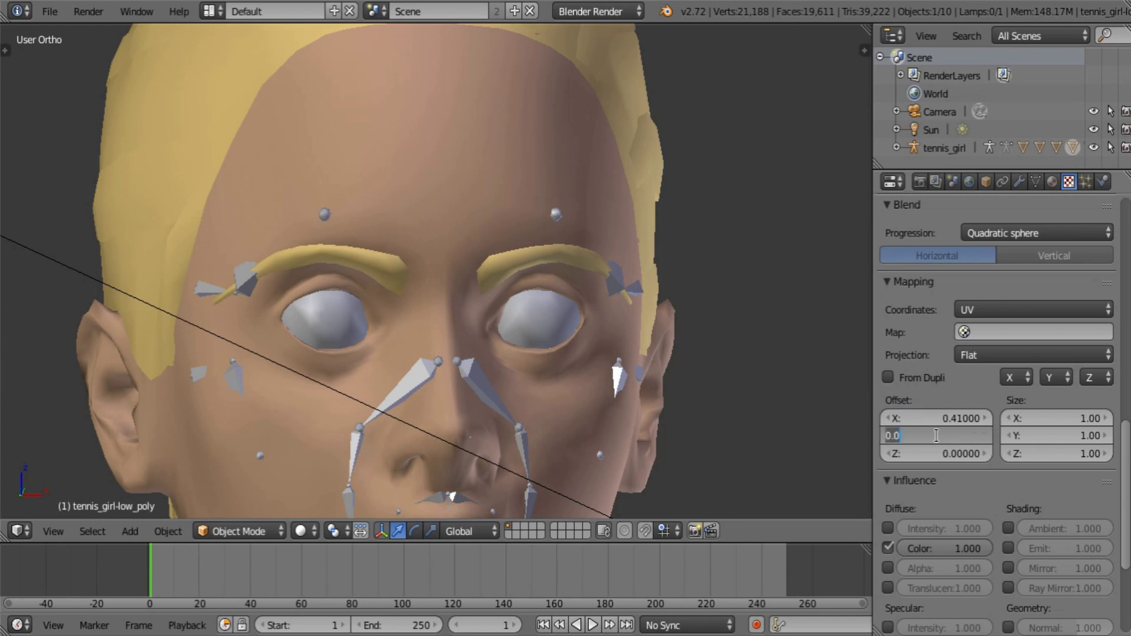
key("BackSpace")
type(".4")
key("Return")
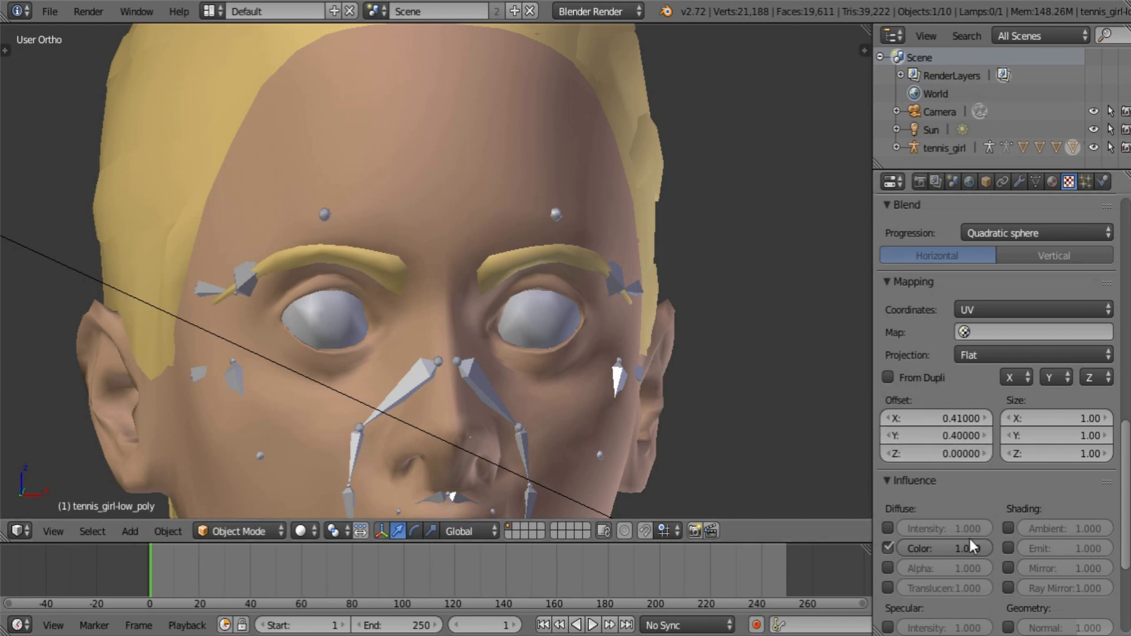
Shift Eye.001 and then Eye.000 down one slot to free the second texture slot
scroll(1001, 548, "down", 6)
scroll(1031, 556, "up", 15)
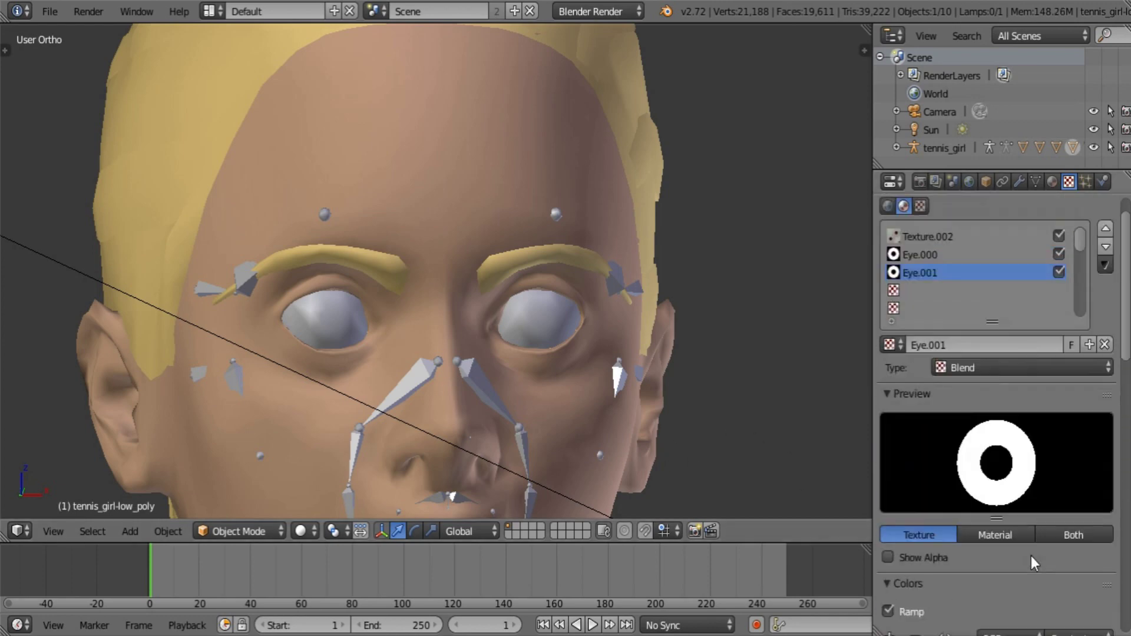
left_click(1105, 283)
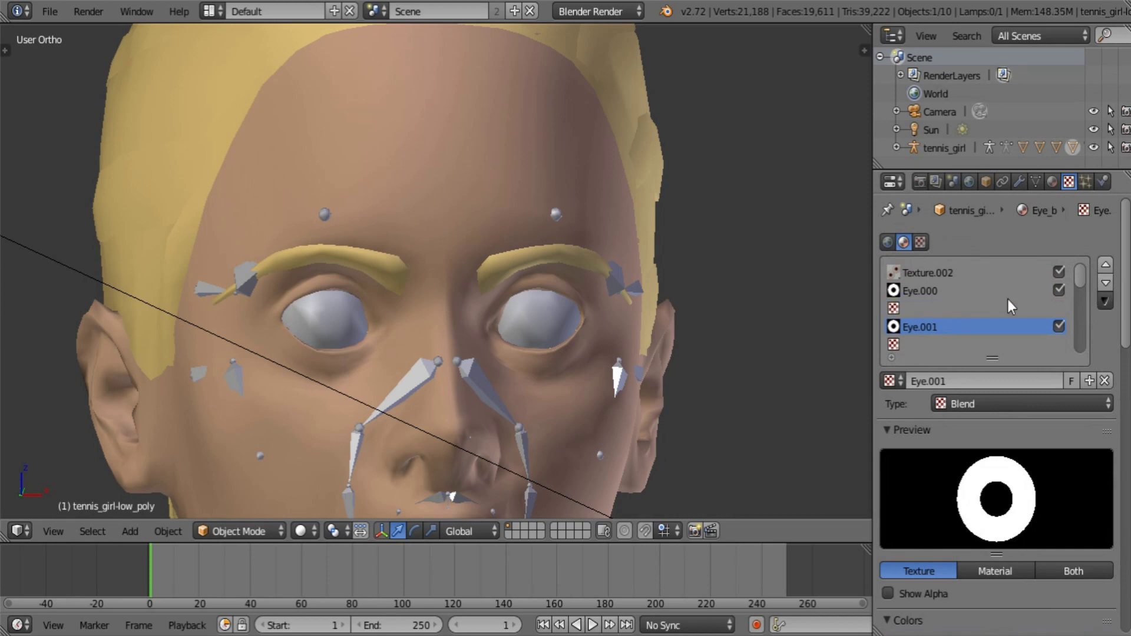
left_click(992, 291)
left_click(1107, 284)
Add a new texture in the empty second slot of the eye material
left_click(954, 293)
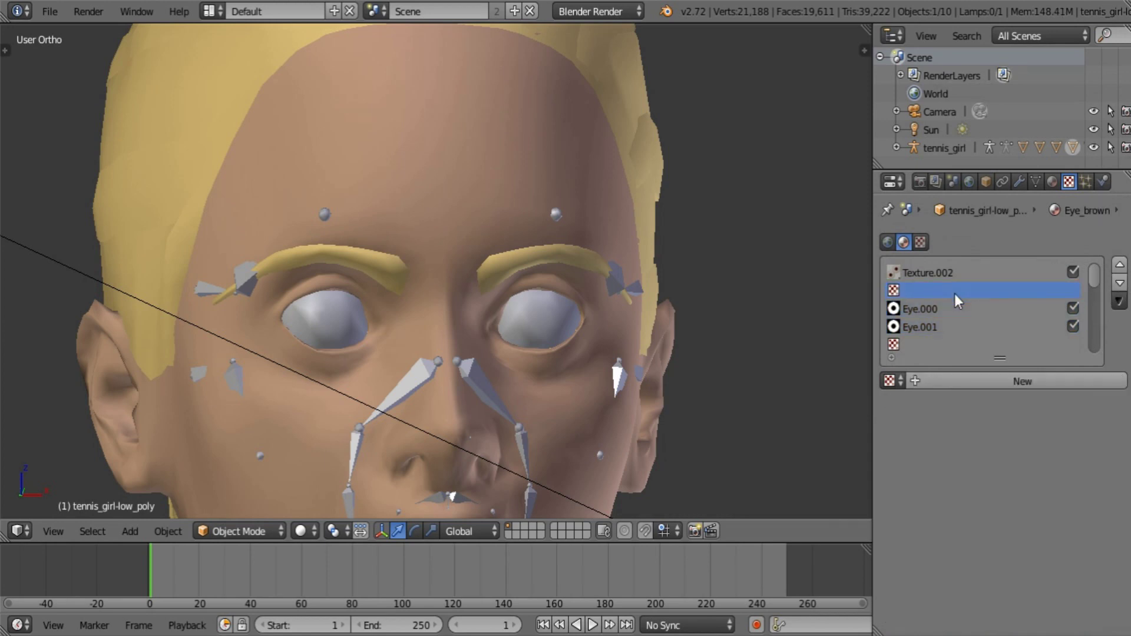
left_click(974, 385)
left_click(972, 381)
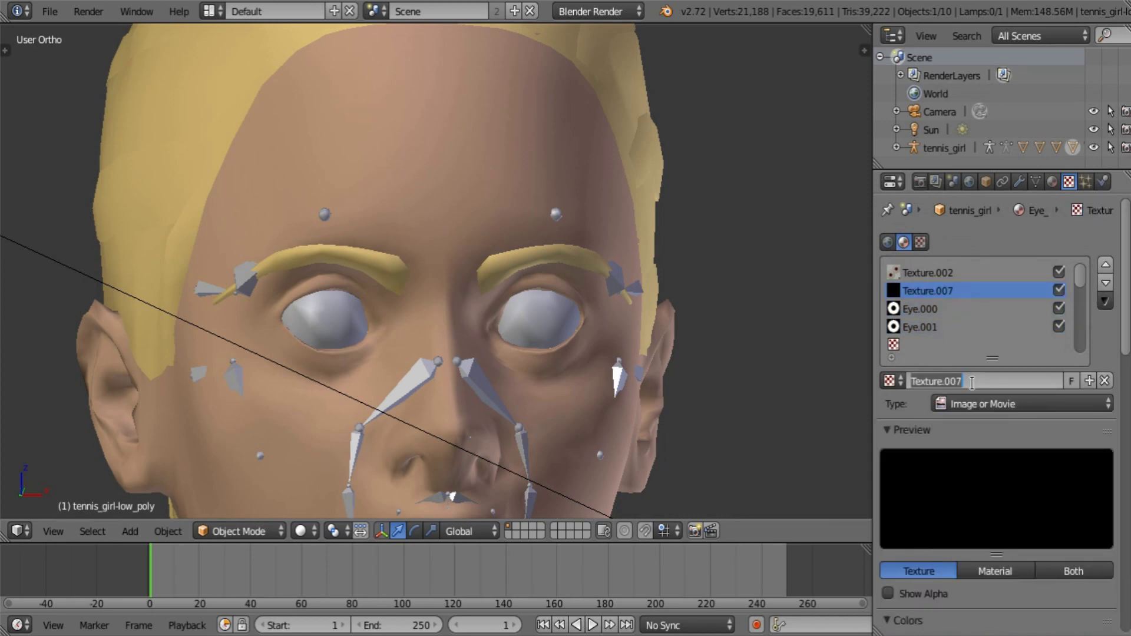
left_click(937, 328)
Set the X mapping size of the Eye.001 texture to 1.25
left_click(938, 328)
scroll(1024, 497, "down", 10)
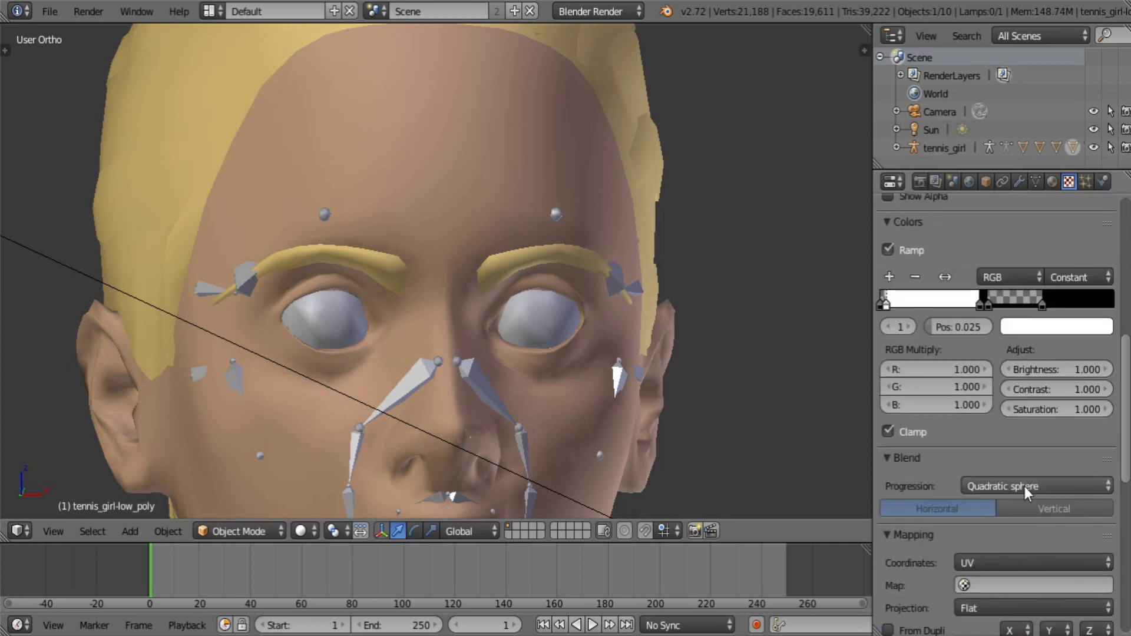
scroll(1023, 487, "down", 8)
left_click(1061, 415)
type("1.2")
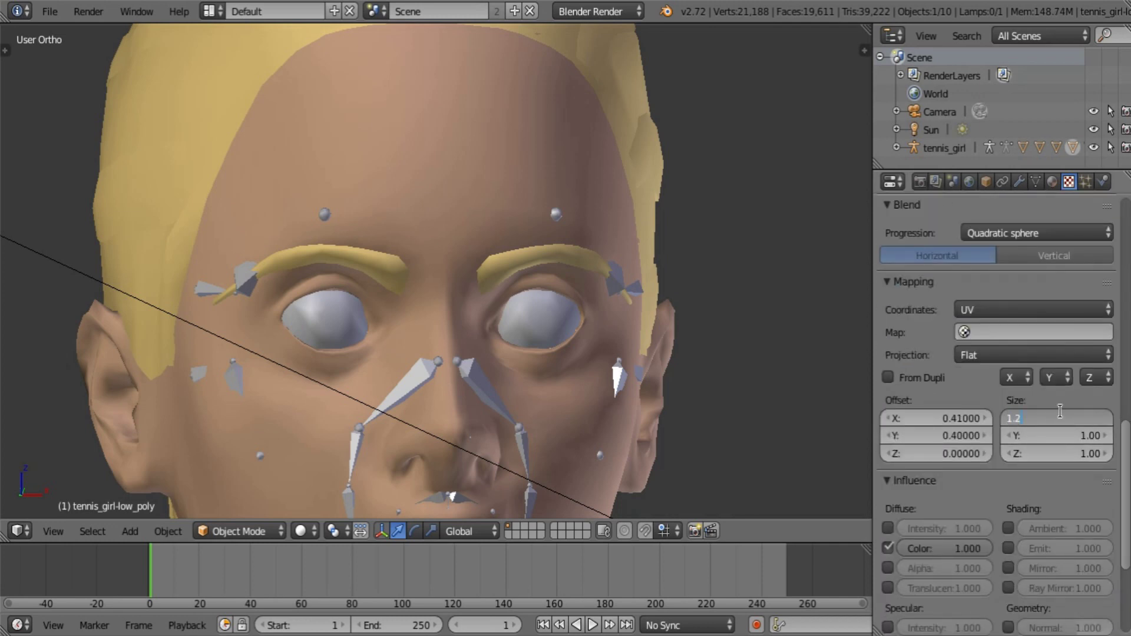
type("5")
key("Return")
scroll(1043, 430, "up", 15)
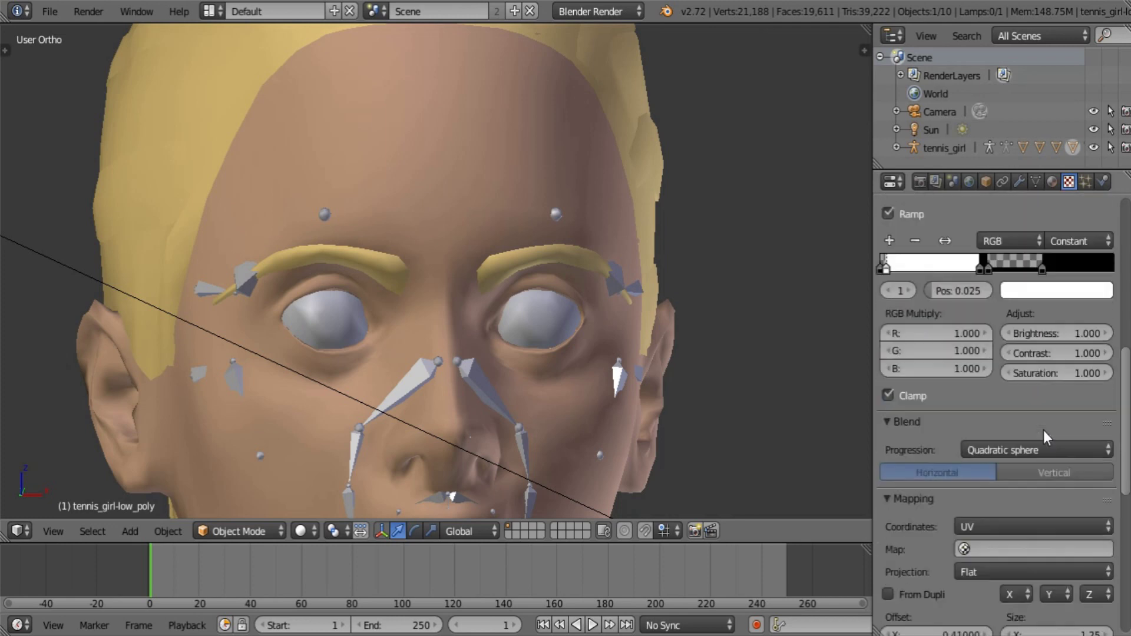
Rename the new texture in the second slot "Eye color" and change its type to Blend
left_click(922, 290)
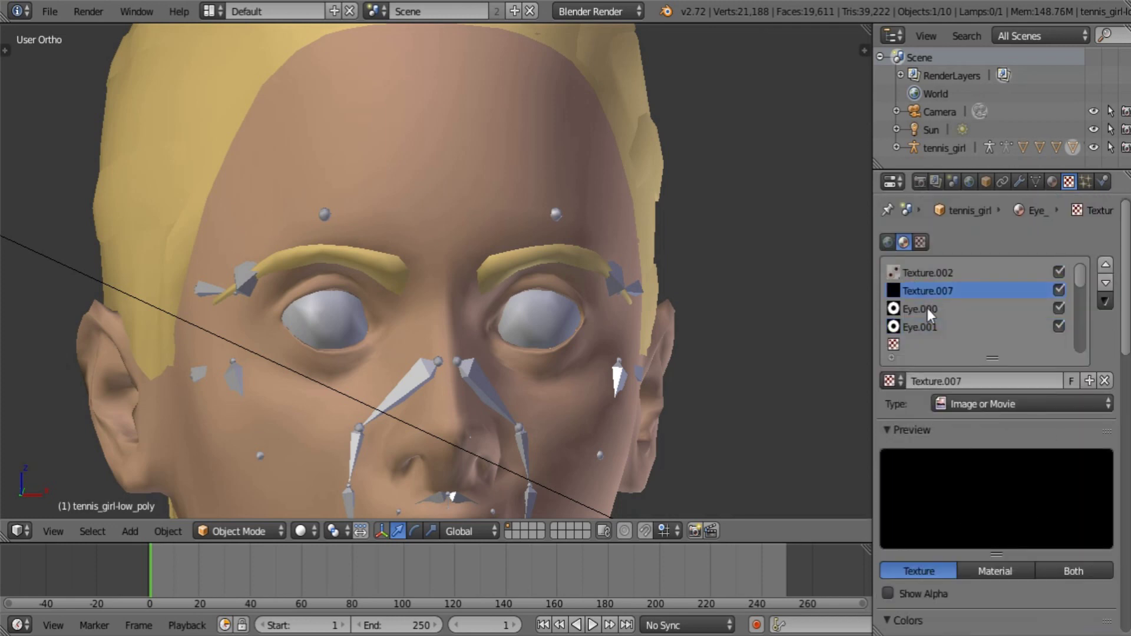
left_click(970, 380)
type("Eye color")
key("Return")
left_click(1002, 404)
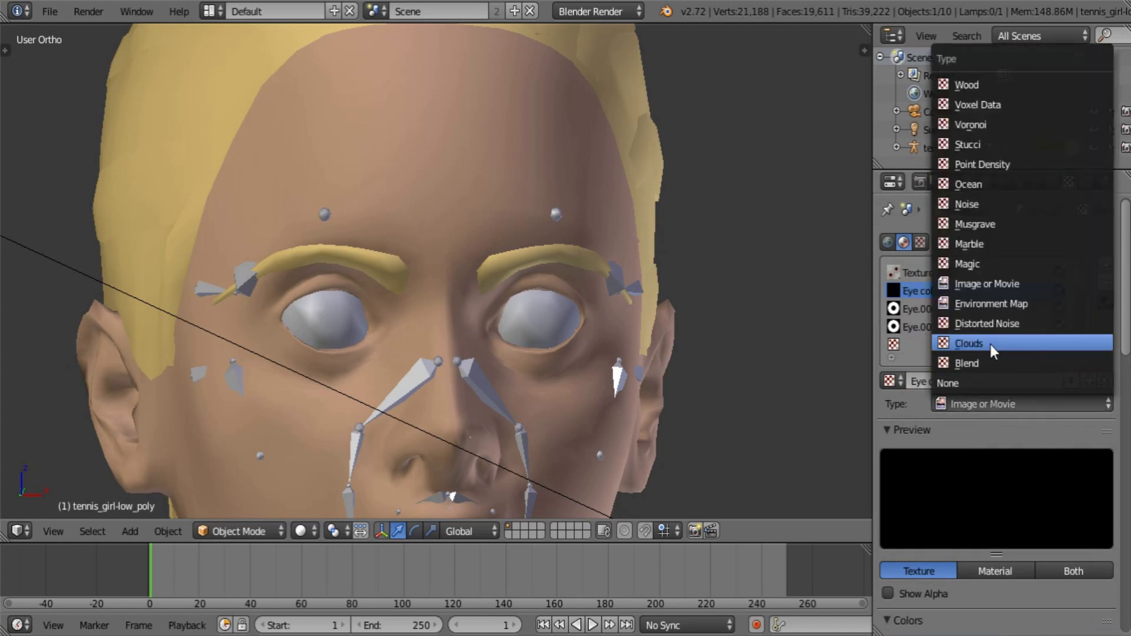
left_click(1002, 363)
Enable the colour ramp on the Eye color texture and set the white stop's position to 0.5
scroll(943, 365, "down", 10)
left_click(888, 323)
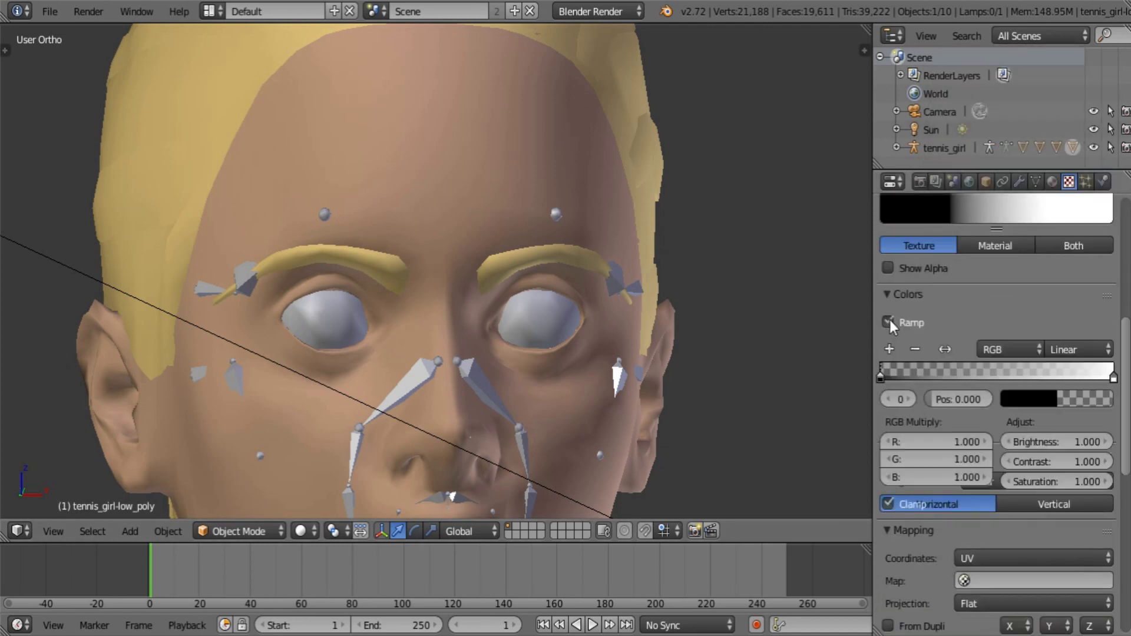
scroll(943, 347, "up", 4)
left_click_drag(1114, 487, 1000, 487)
left_click(951, 507)
type(".5")
key("Return")
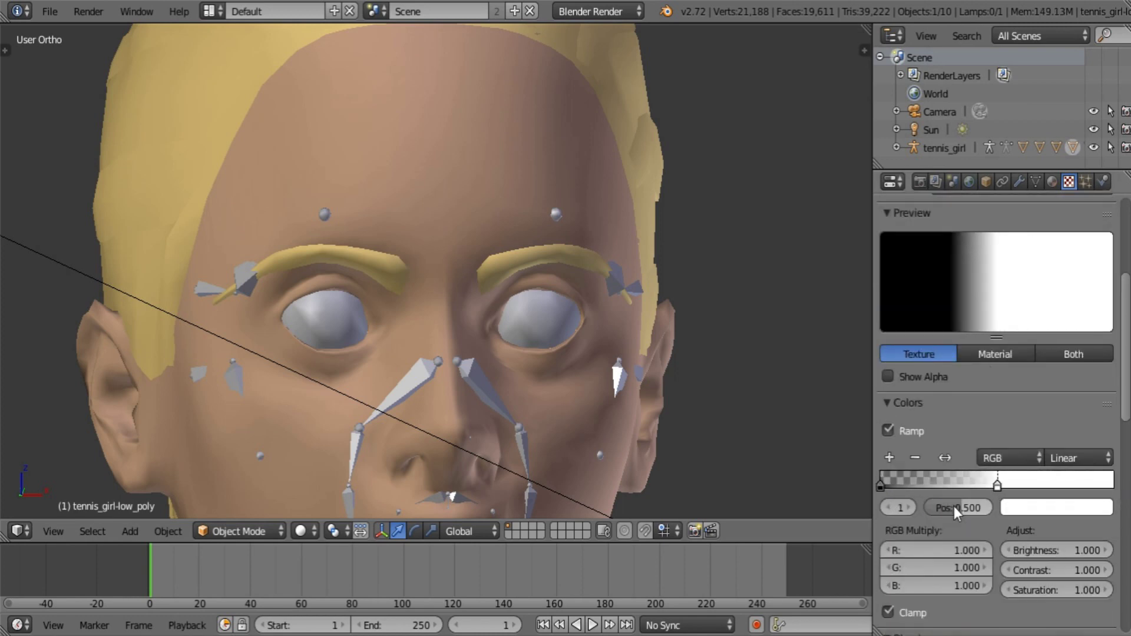
Add a ramp stop at about 0.477, just before the white one, and make it fully opaque black
left_click(889, 457)
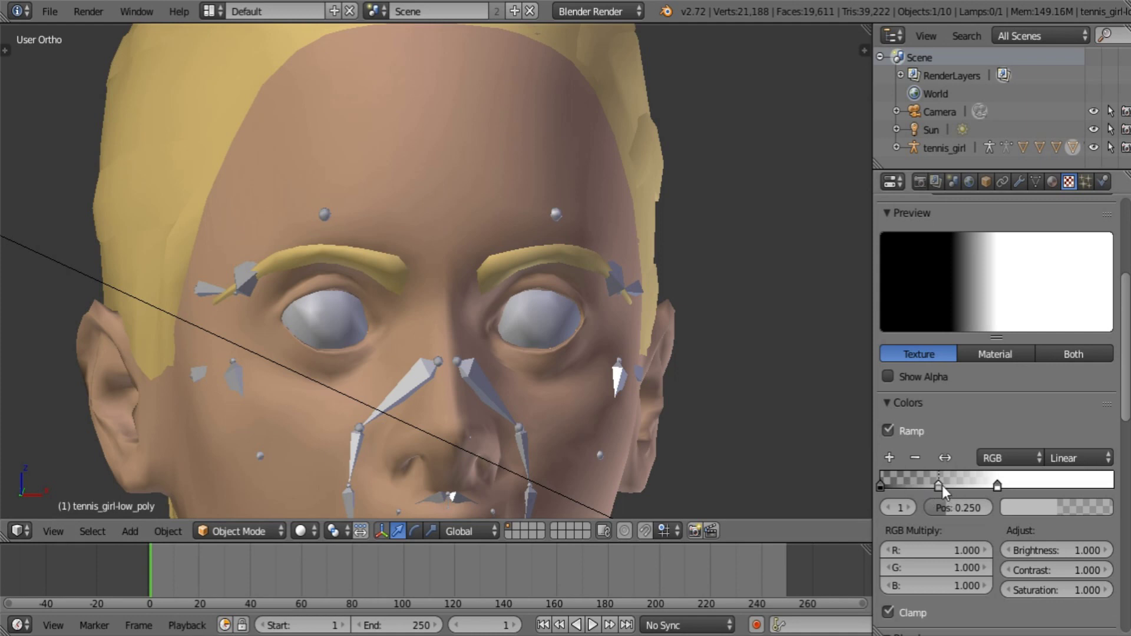
left_click_drag(940, 485, 995, 491)
left_click(1026, 507)
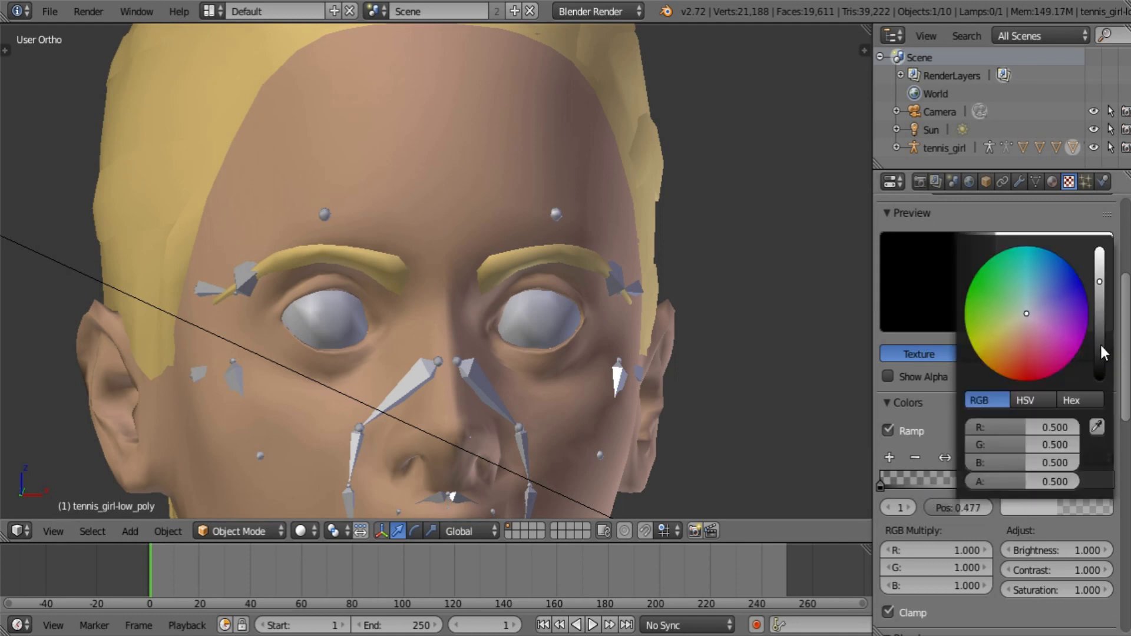
left_click_drag(1100, 344, 1100, 379)
left_click(1027, 508)
left_click_drag(999, 481, 1081, 481)
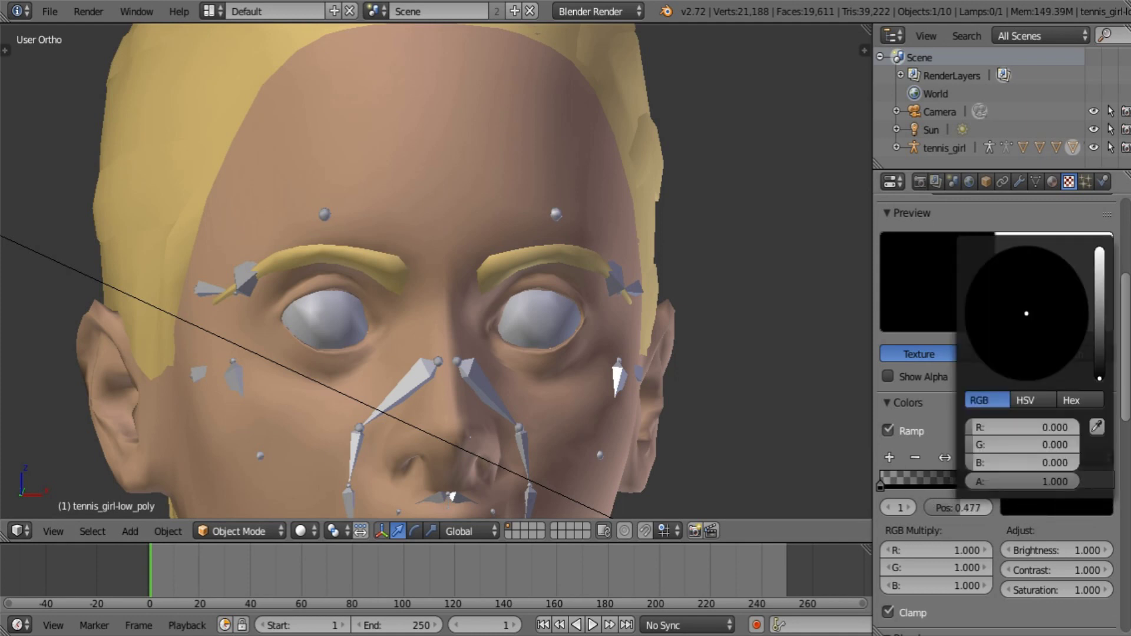
Add another ramp stop at position 1.0 and make it opaque black with alpha 1
left_click(890, 457)
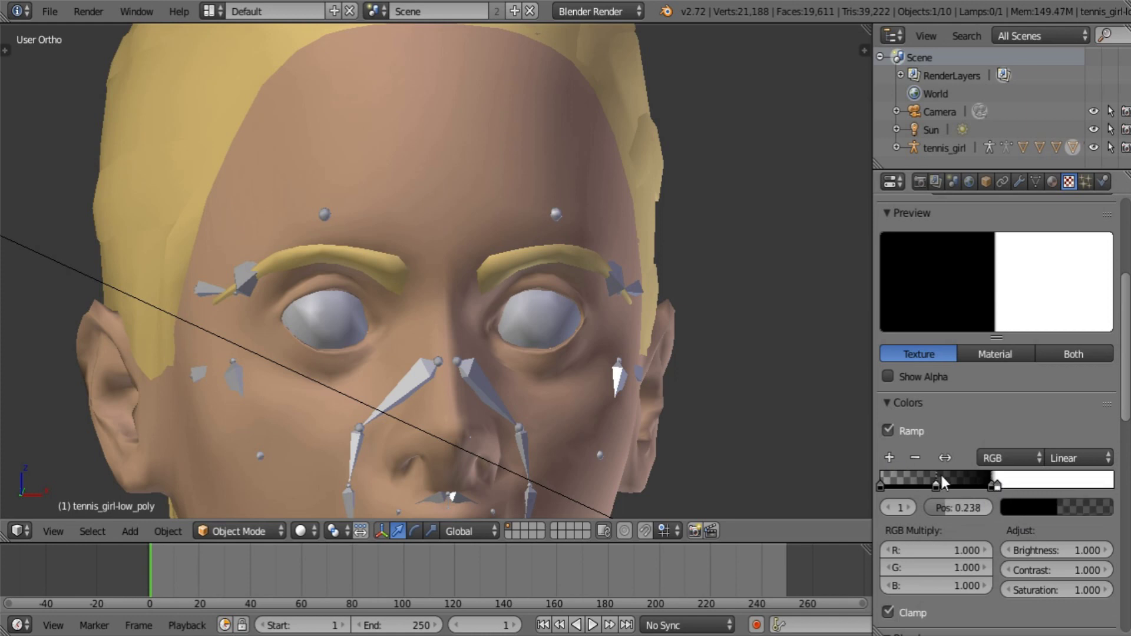
left_click_drag(938, 483, 1117, 490)
left_click(1046, 508)
left_click_drag(1007, 489, 1081, 482)
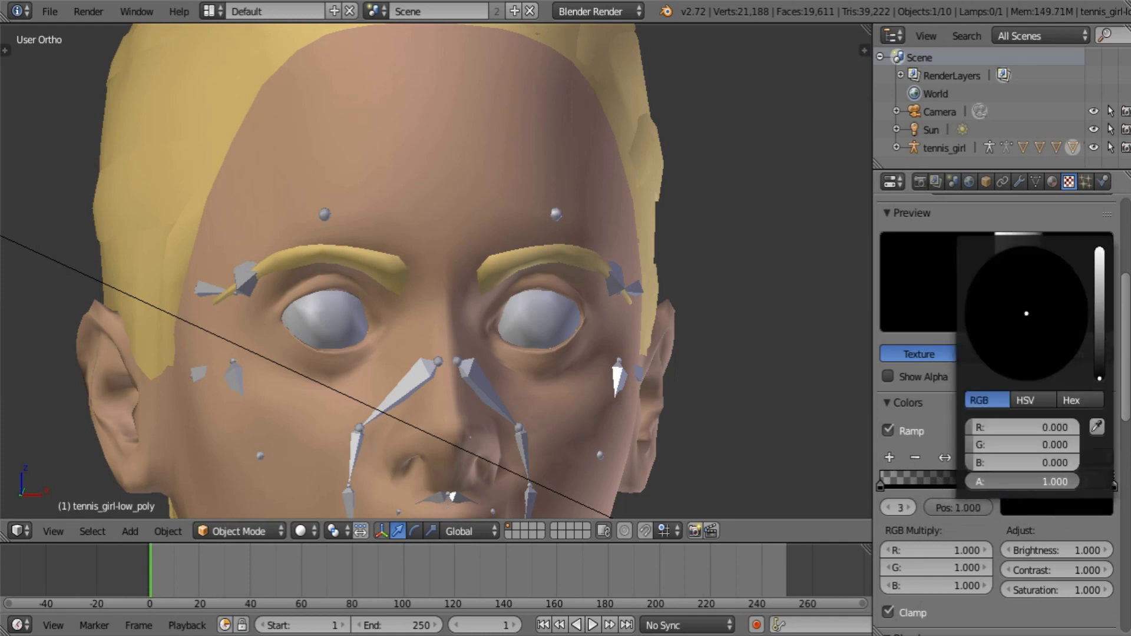
Set the ramp interpolation to Ease and move the last black stop to about 0.766
left_click(1097, 459)
left_click(1028, 437)
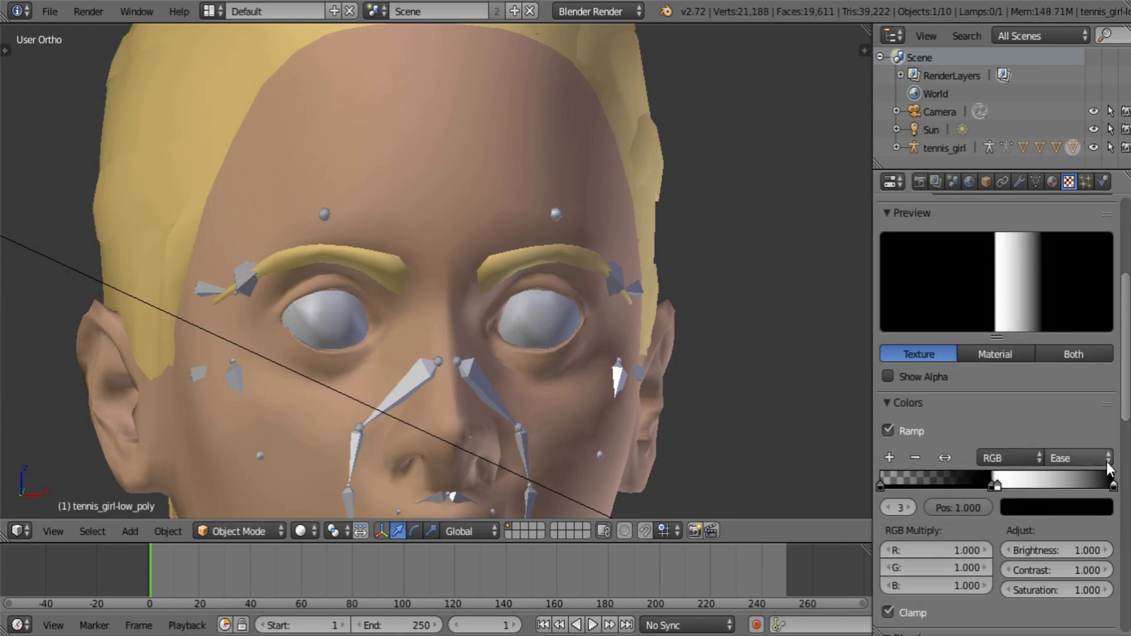
left_click_drag(1102, 487, 988, 493)
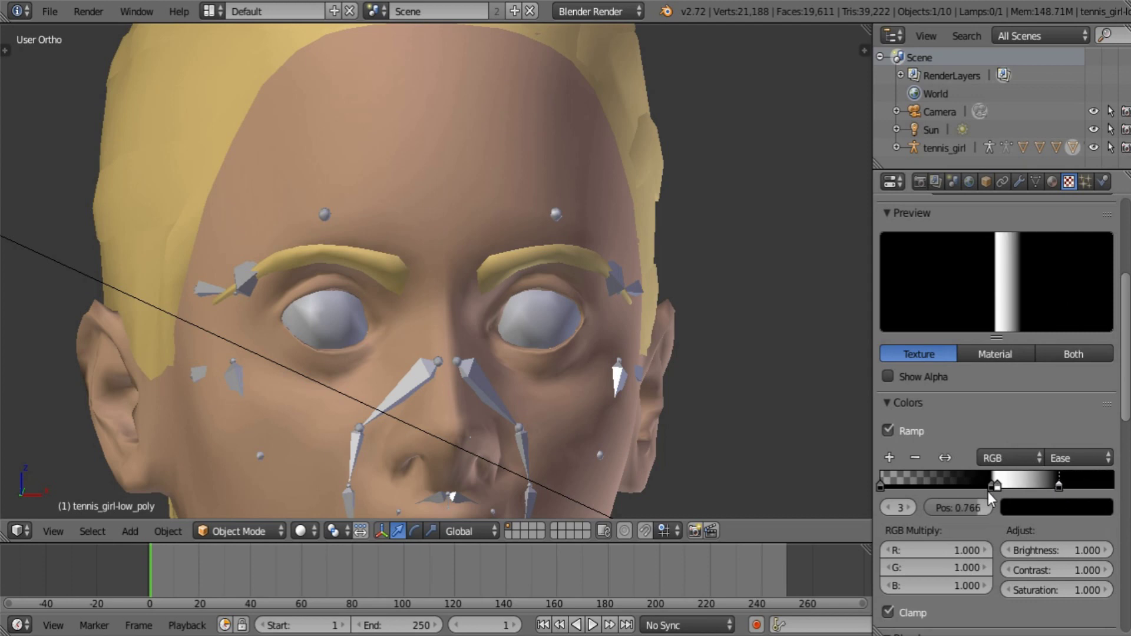
Make the ramp's first stop opaque white and move it to about 0.156
left_click(882, 483)
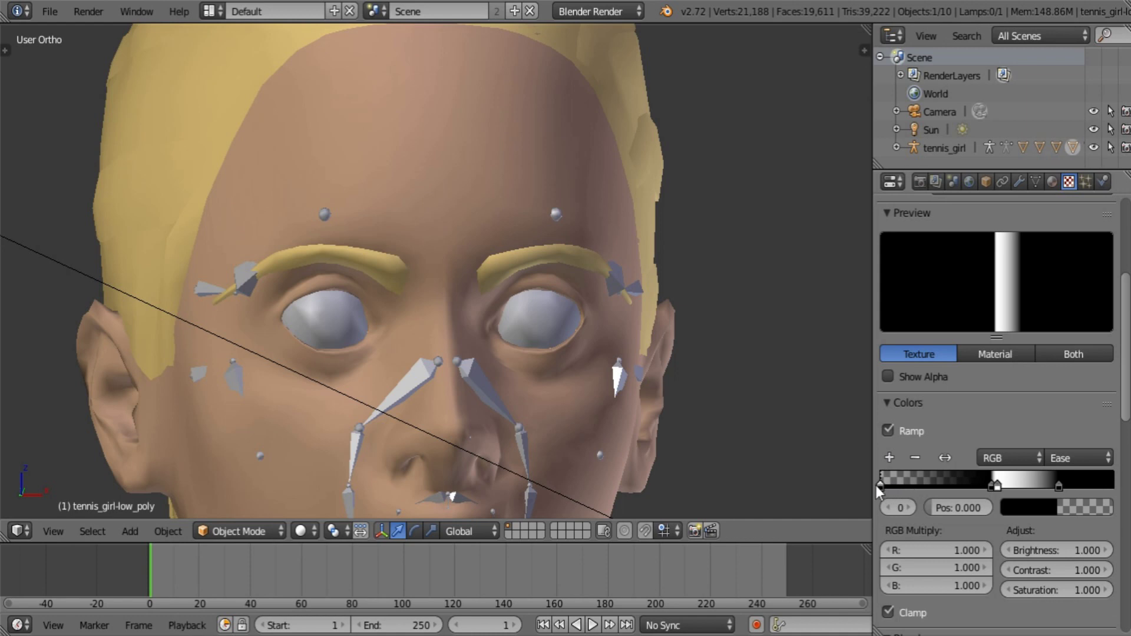
left_click_drag(875, 485, 883, 485)
left_click(1030, 508)
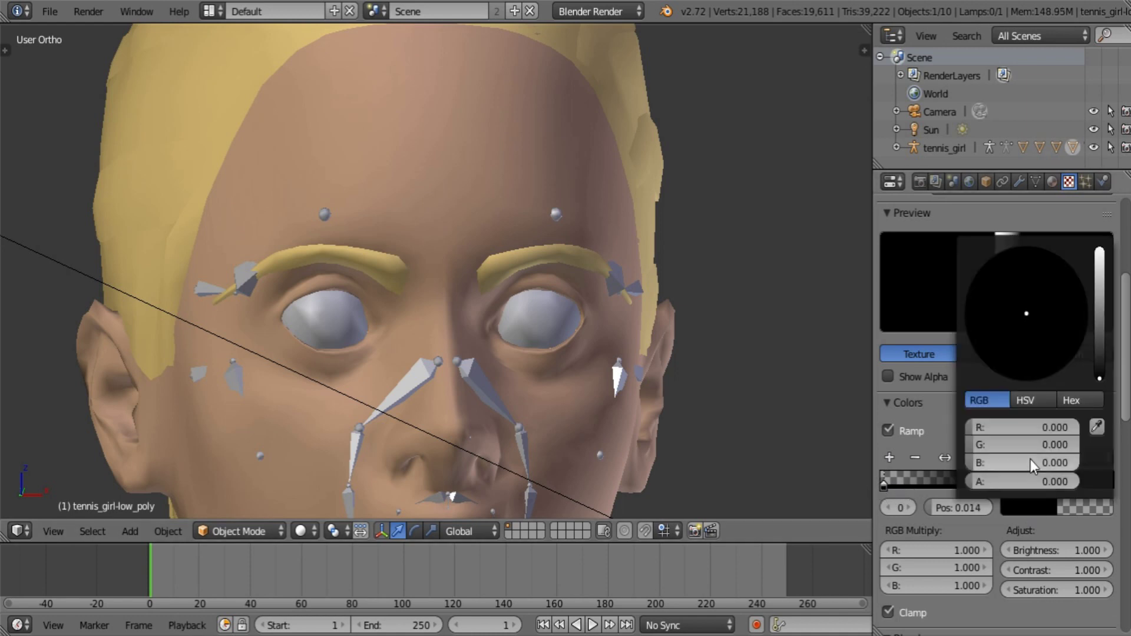
left_click_drag(987, 482, 1119, 463)
left_click_drag(1100, 375, 1103, 254)
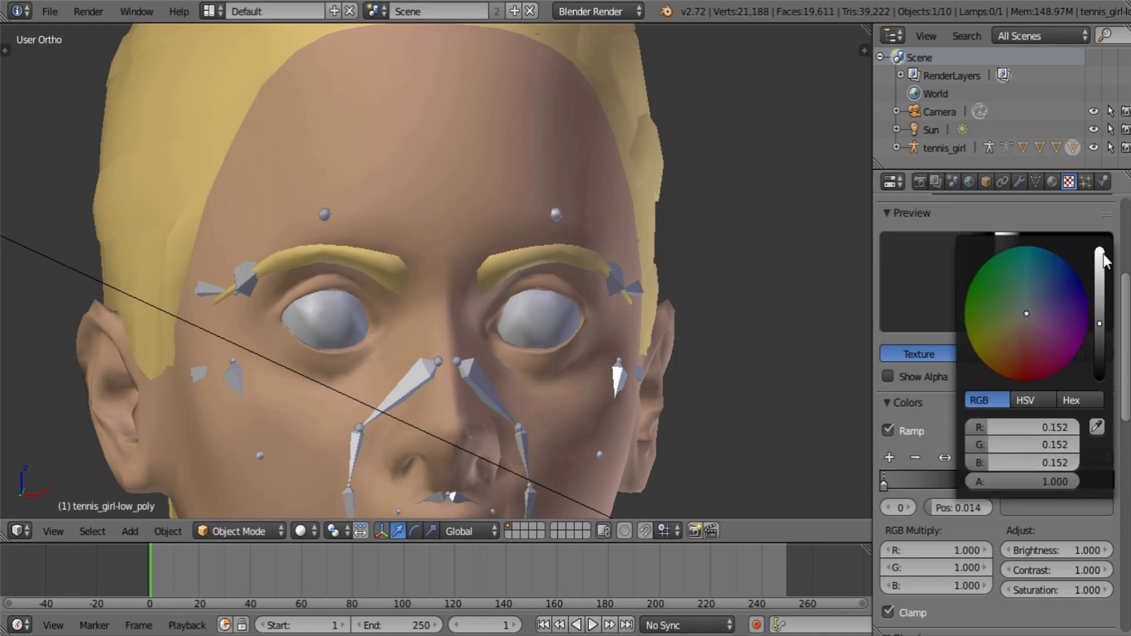
left_click_drag(887, 487, 920, 484)
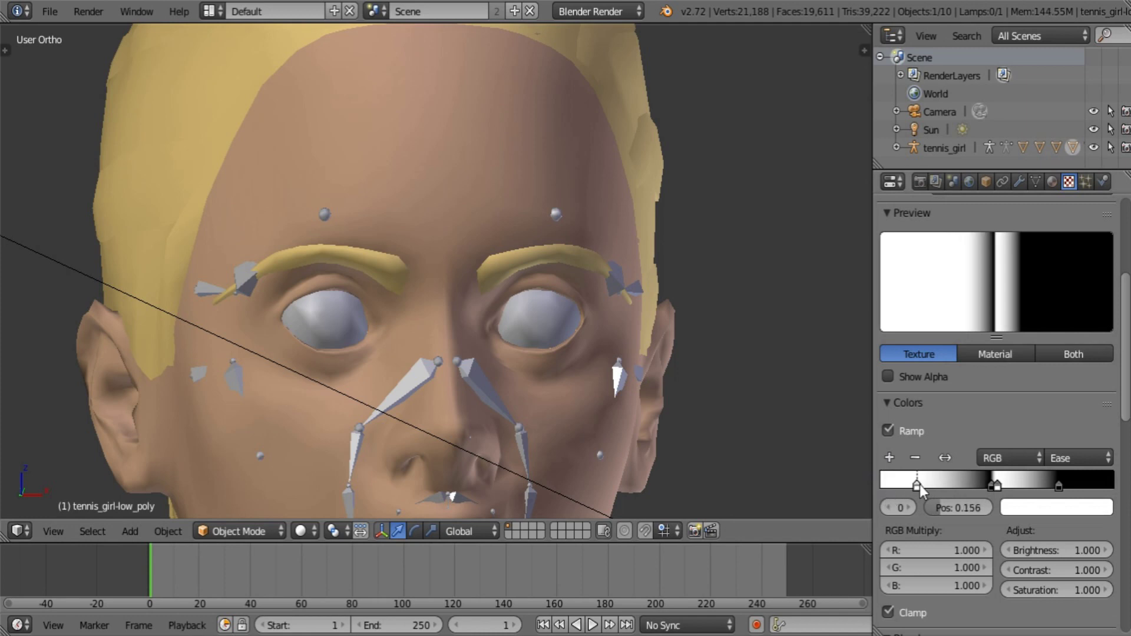
Add a black ramp stop after the first one and move it close to the middle black stop
left_click(889, 458)
left_click(1054, 508)
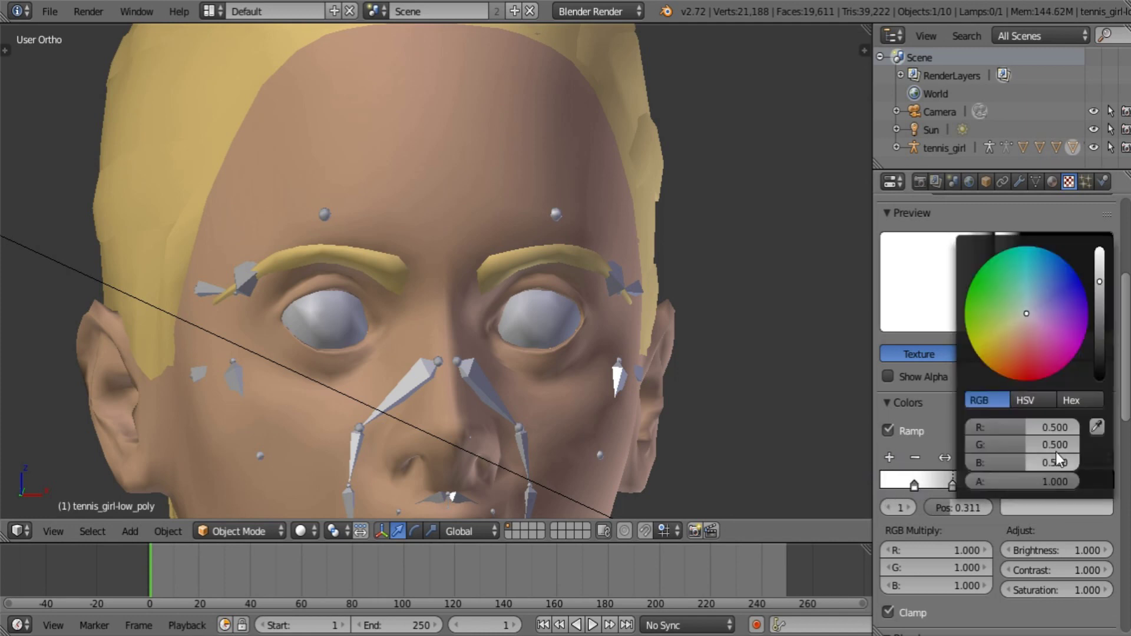
left_click_drag(1101, 329, 1100, 377)
left_click_drag(953, 487, 981, 489)
Colour the first ramp stop dark teal with about R 0, G 0.24, B 0.367 at position 0.149
left_click(915, 485)
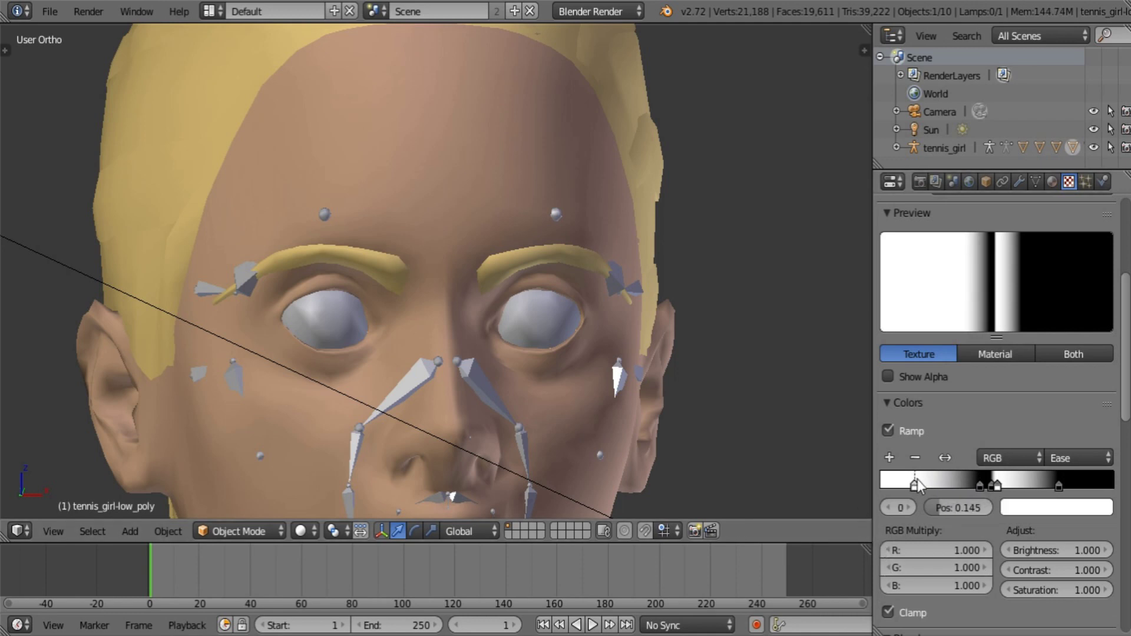
left_click(1008, 505)
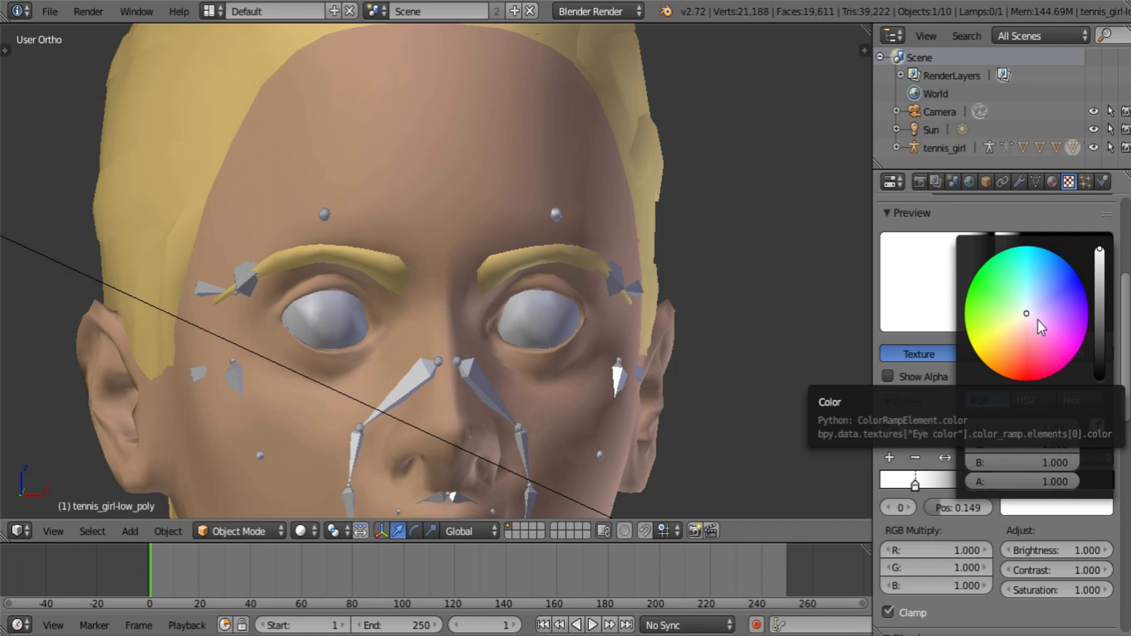
left_click_drag(1035, 296, 1101, 295)
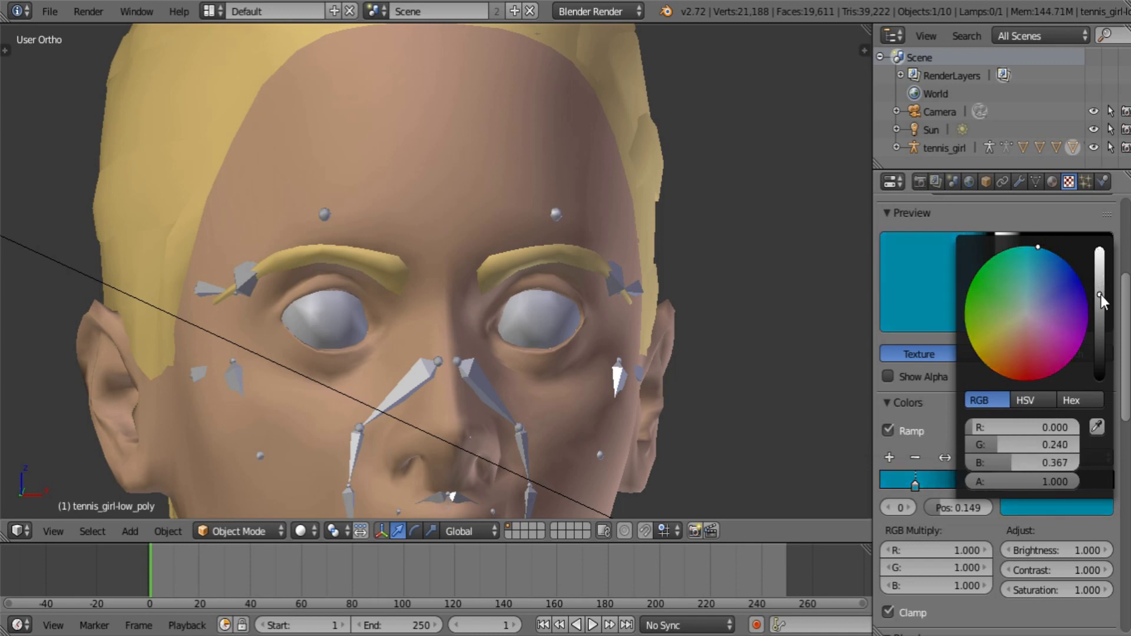
Sample the teal from the ramp's start as the colour of the white stop at 0.5
left_click(996, 484)
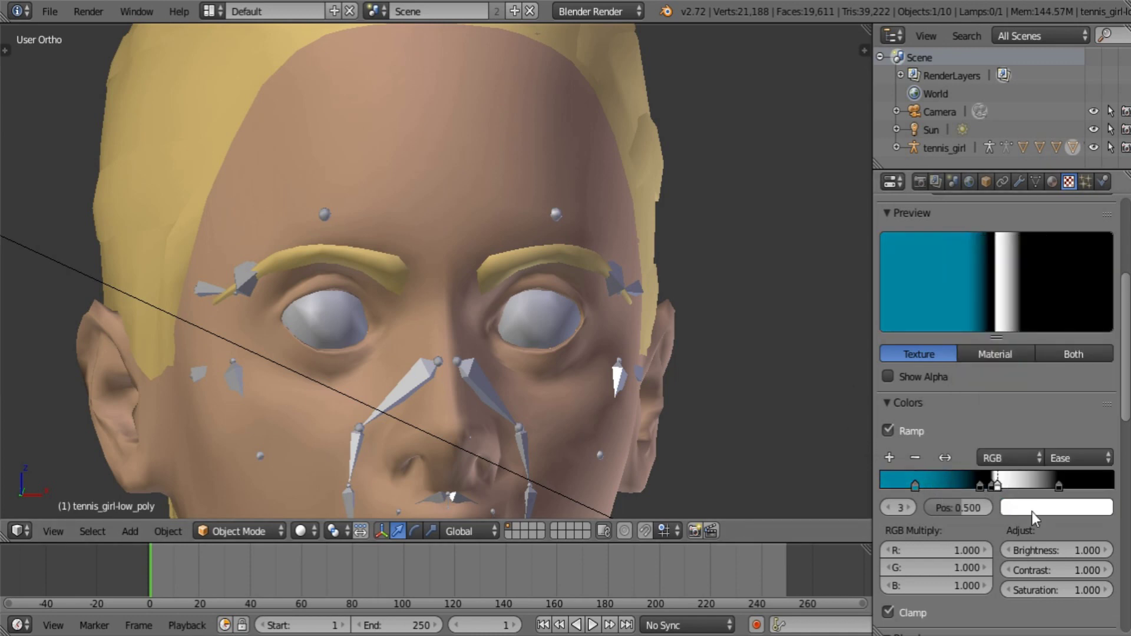
left_click(1032, 511)
left_click(1101, 426)
left_click(899, 473)
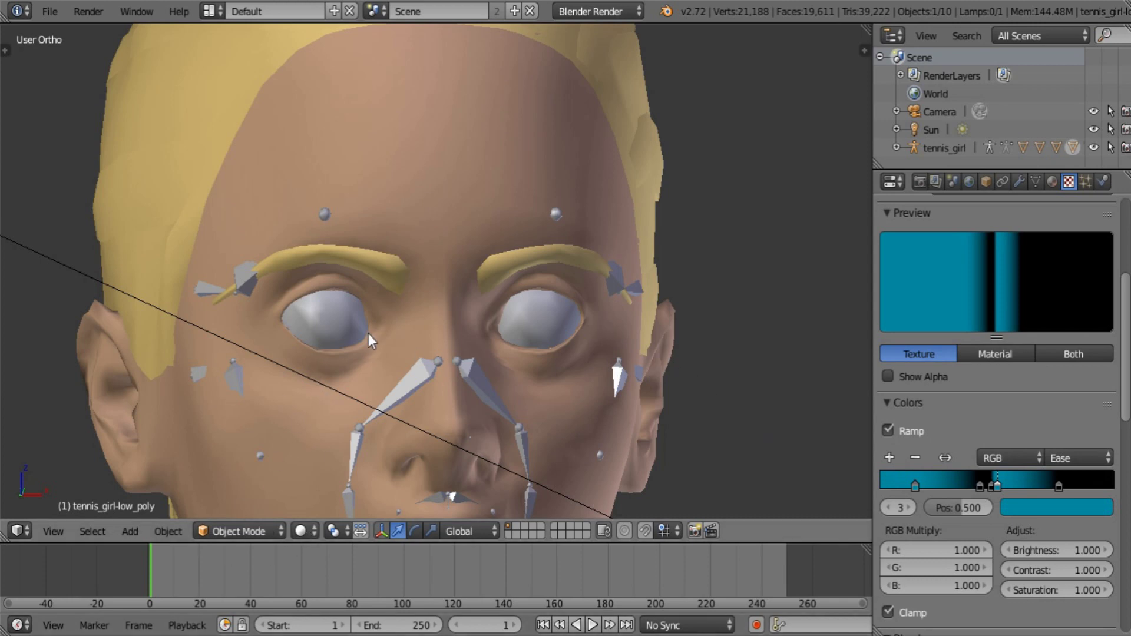
Preview a bordered region around both eyes in rendered shading and make the Eye color blend vertical
key("ctrl+b")
left_click_drag(250, 266, 630, 400)
left_click(300, 530)
left_click(328, 406)
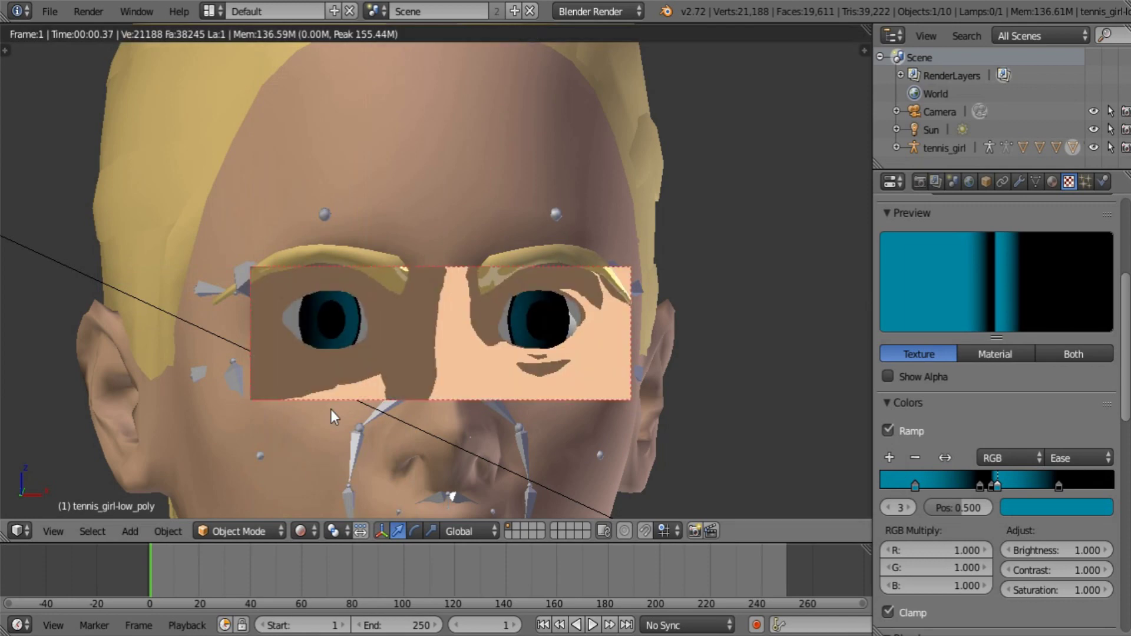
scroll(1054, 479, "down", 8)
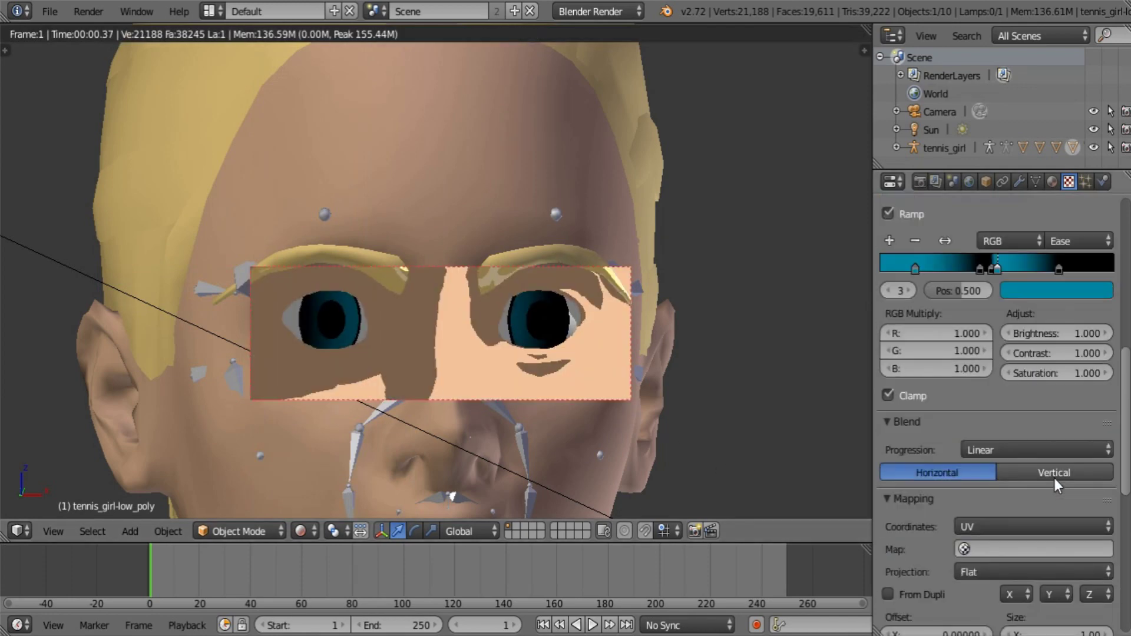
left_click(1054, 478)
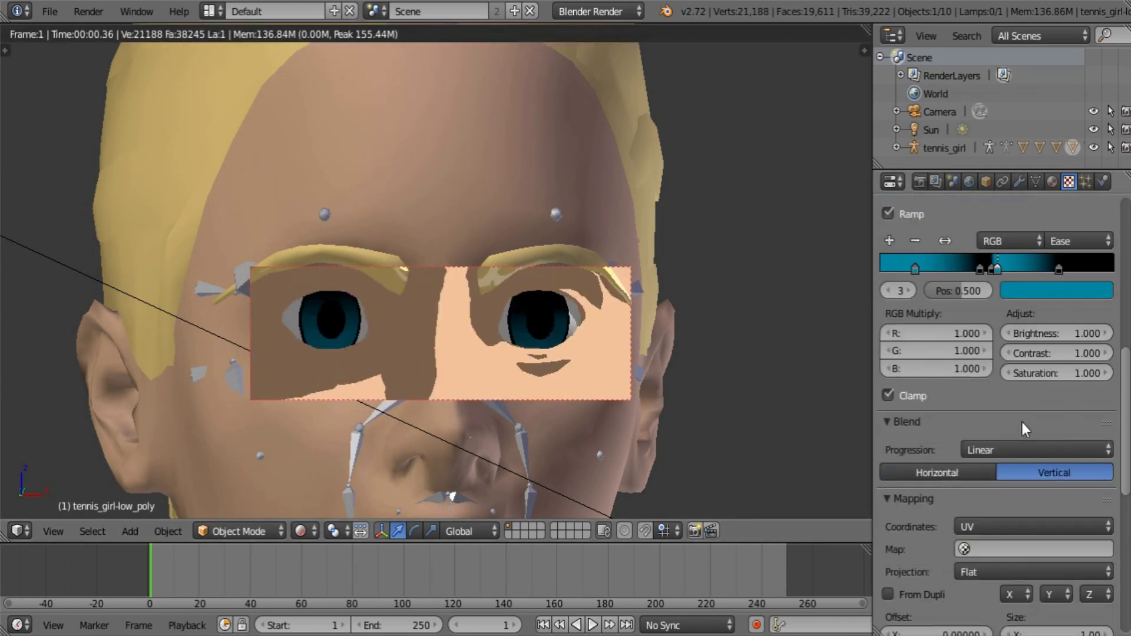
Reposition the ramp's teal stops to about 0.199 and 0.553 and the last black stop to 0.791, and return to solid viewport shading
scroll(1022, 422, "up", 7)
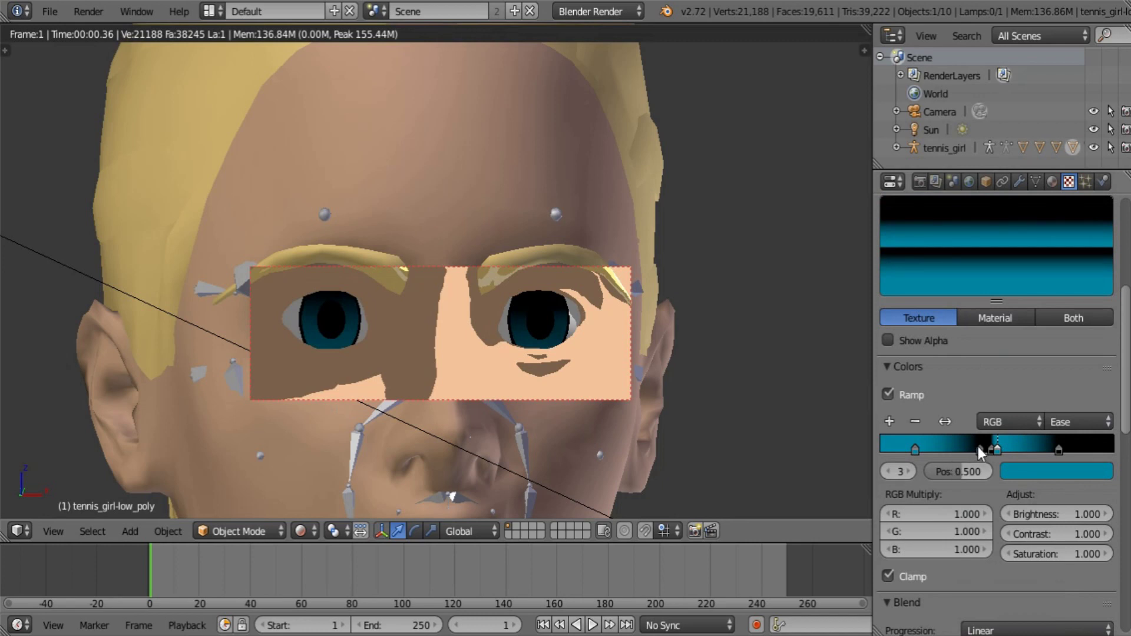
left_click_drag(978, 447, 926, 447)
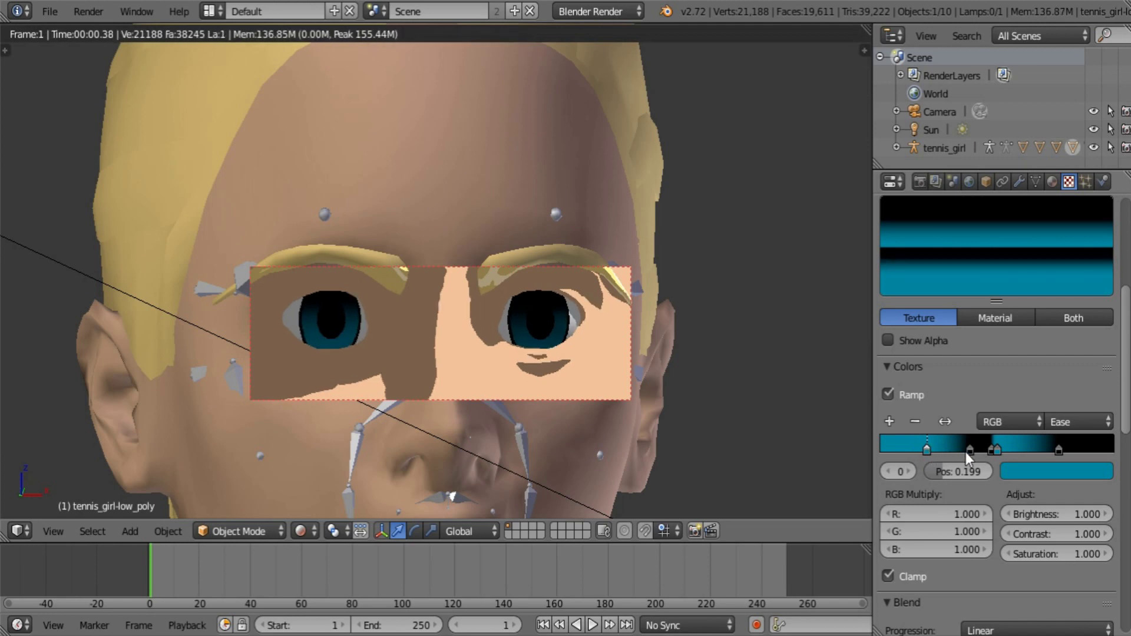
left_click_drag(999, 451, 1011, 451)
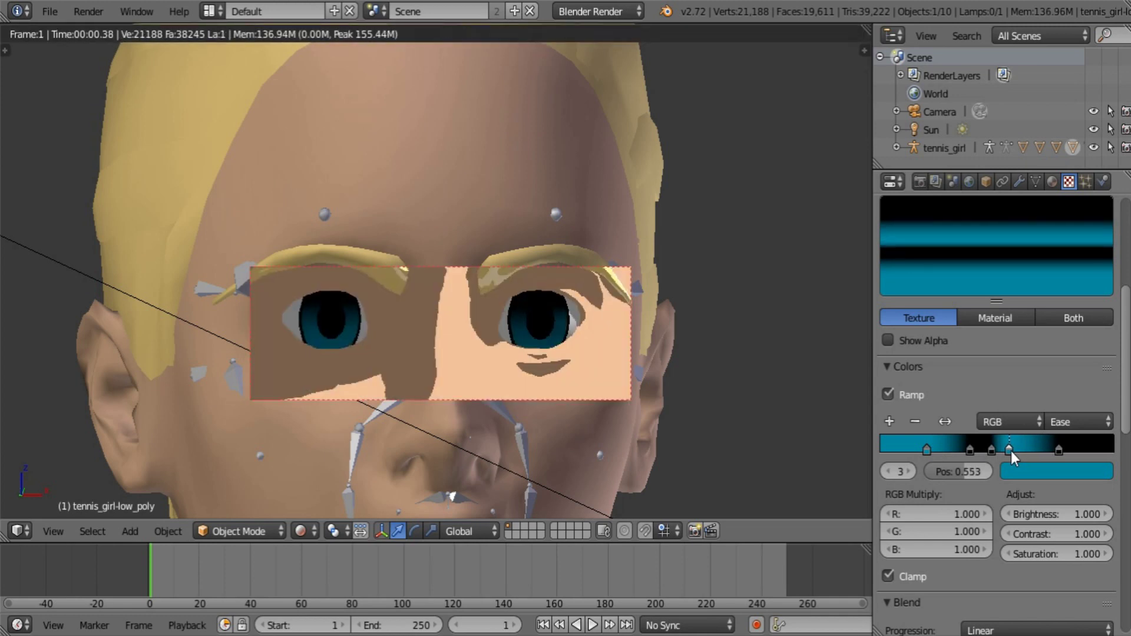
left_click_drag(1061, 451, 1064, 451)
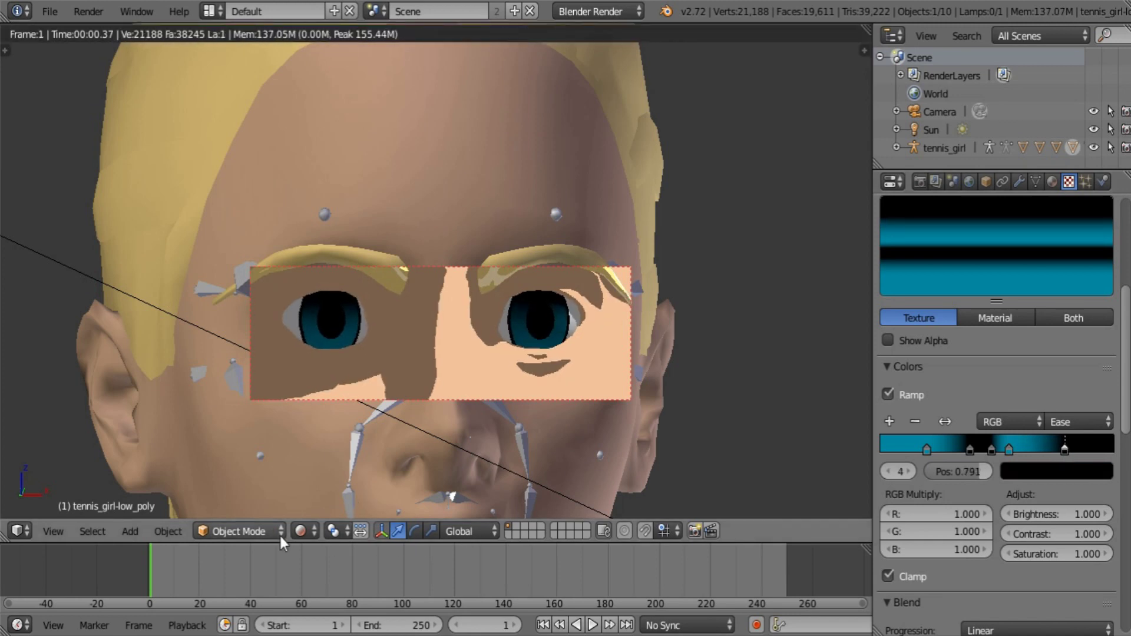
left_click(300, 527)
left_click(333, 471)
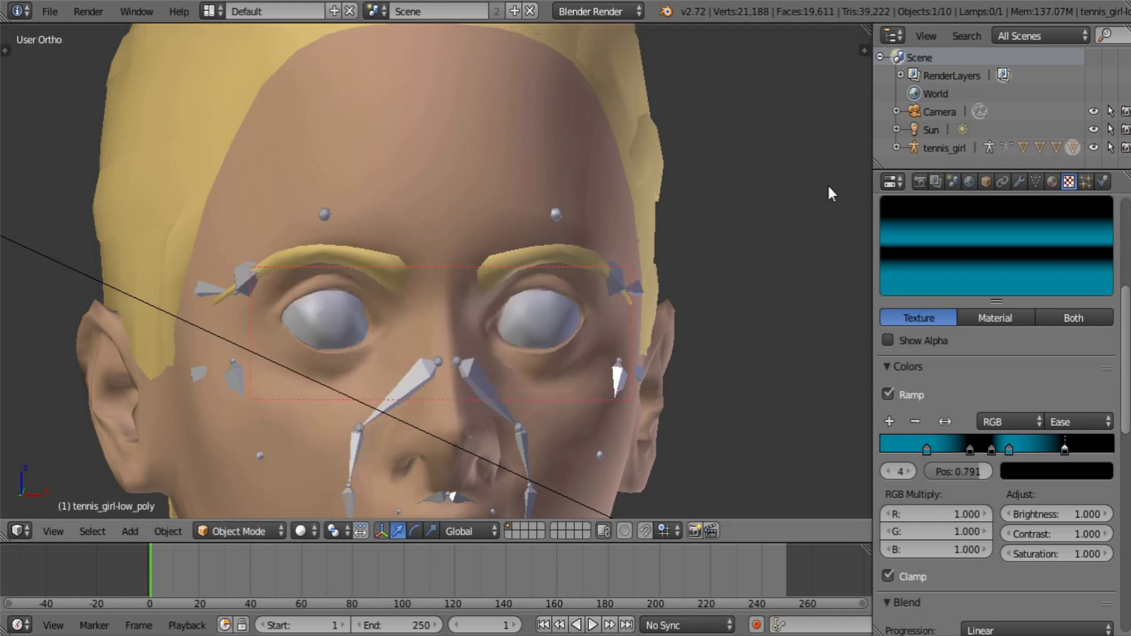
Give the eye material a Toon diffuse shader with intensity about 0.729, size about 1.28 and smooth 0
left_click(1052, 181)
scroll(1025, 412, "down", 5)
left_click(1028, 414)
left_click(1039, 353)
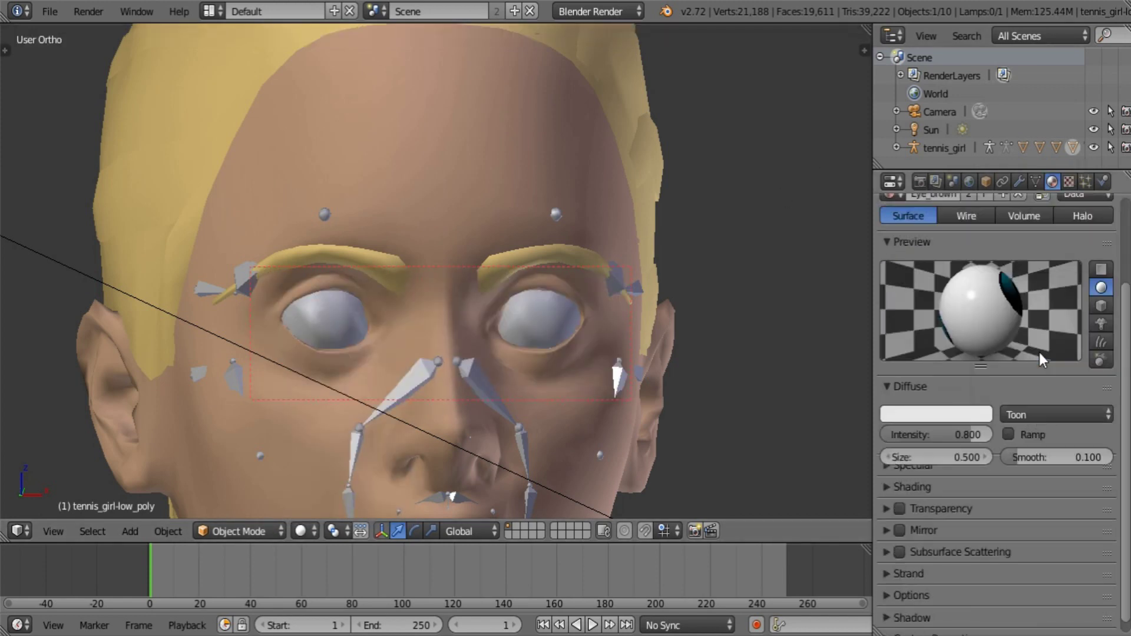
mouse_move(913, 434)
left_mouse_down()
mouse_move(955, 431)
mouse_move(907, 432)
mouse_move(1035, 453)
mouse_move(933, 441)
left_mouse_up()
left_click_drag(931, 453, 940, 457)
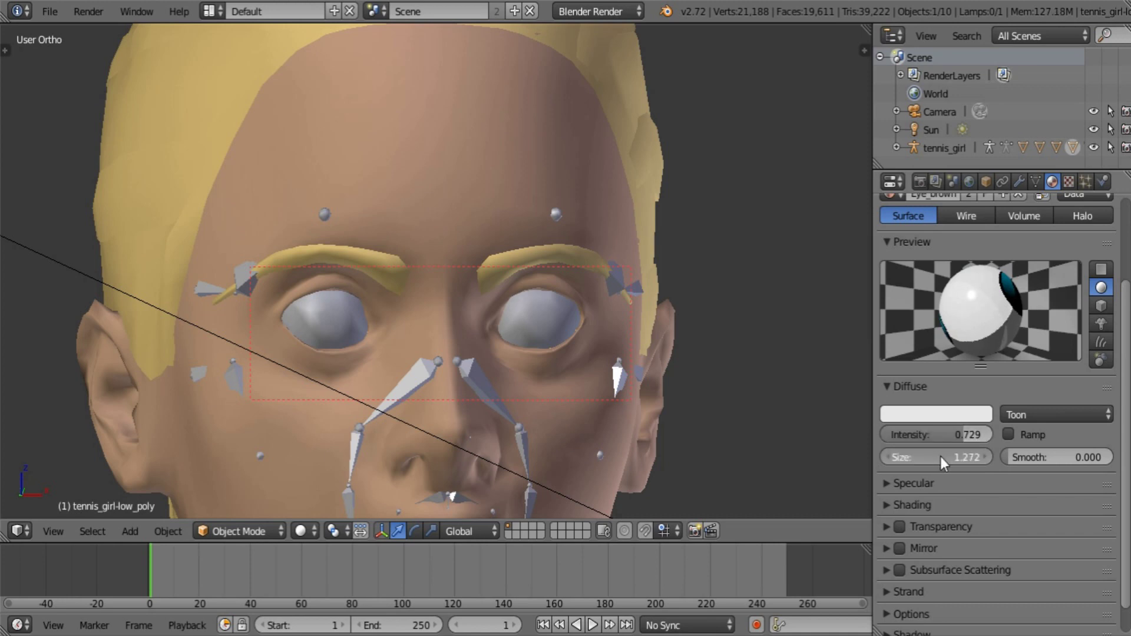
scroll(948, 476, "down", 2)
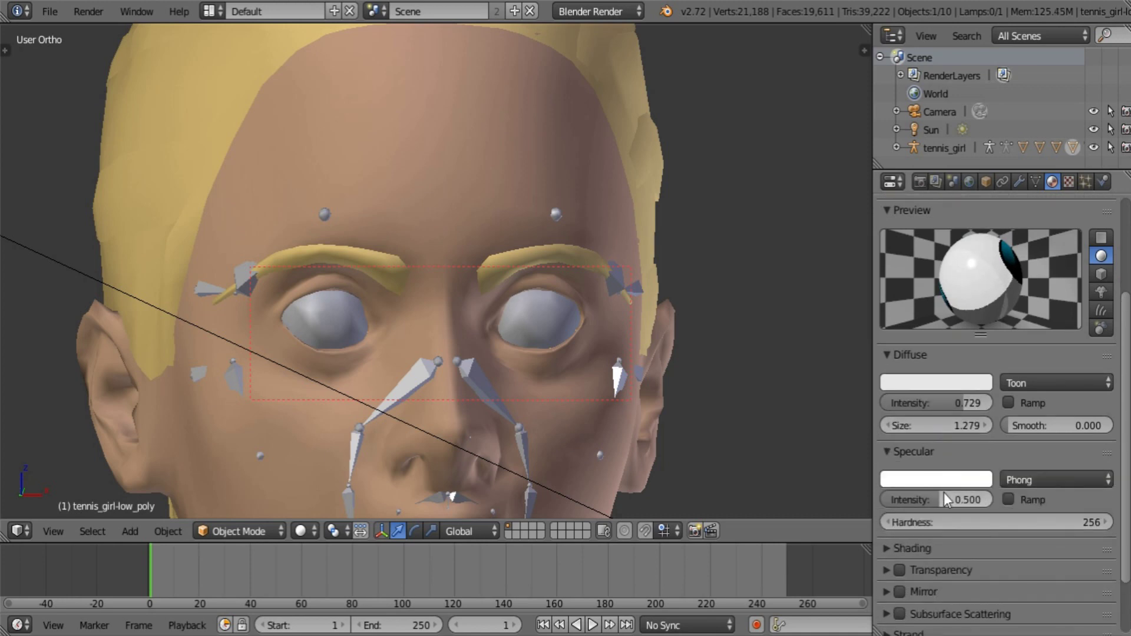
Give the eye material a Toon specular with intensity 1, size about 0.206 and smooth 0, and raise its diffuse intensity to 1
left_click_drag(943, 499, 1058, 503)
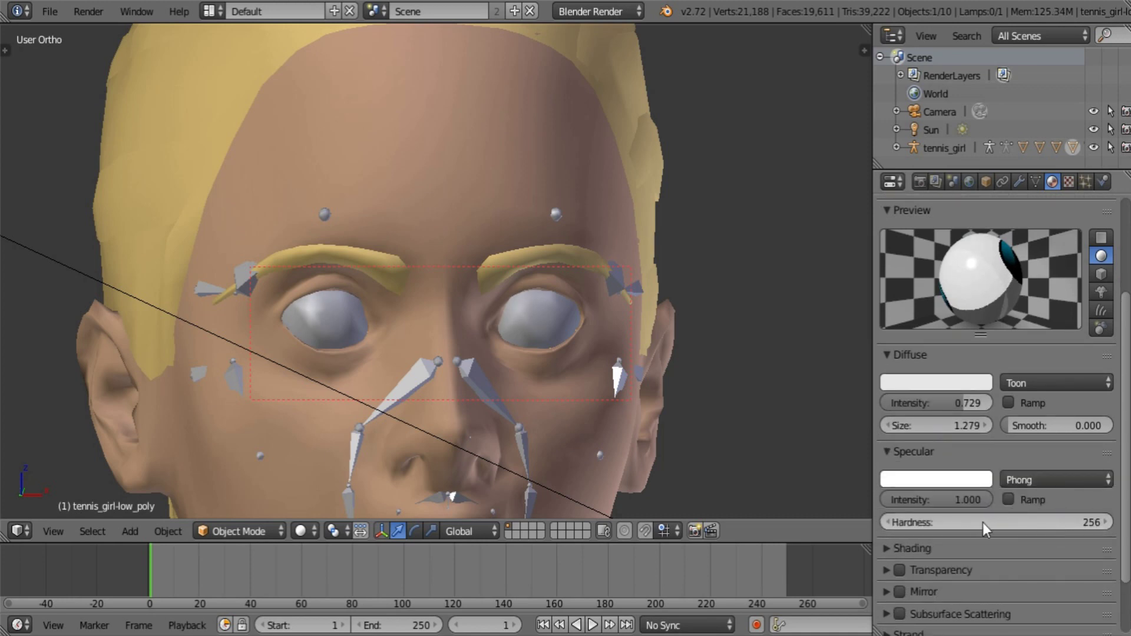
left_click(1036, 480)
left_click(1041, 402)
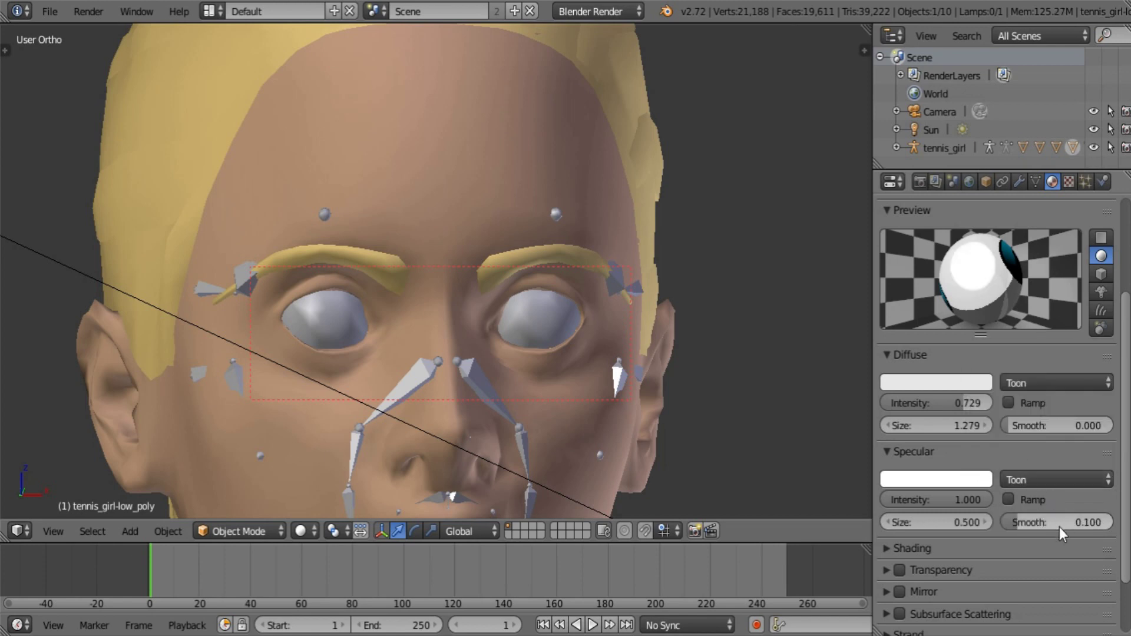
left_click_drag(1056, 527, 843, 517)
scroll(1051, 515, "down", 3)
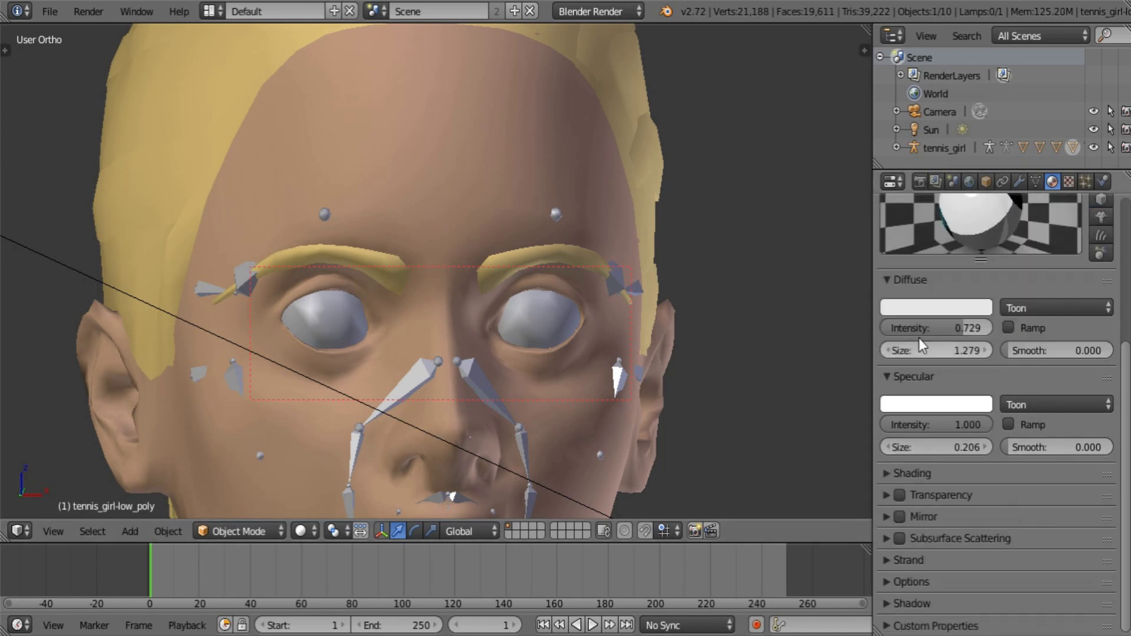
left_click_drag(919, 330, 1027, 330)
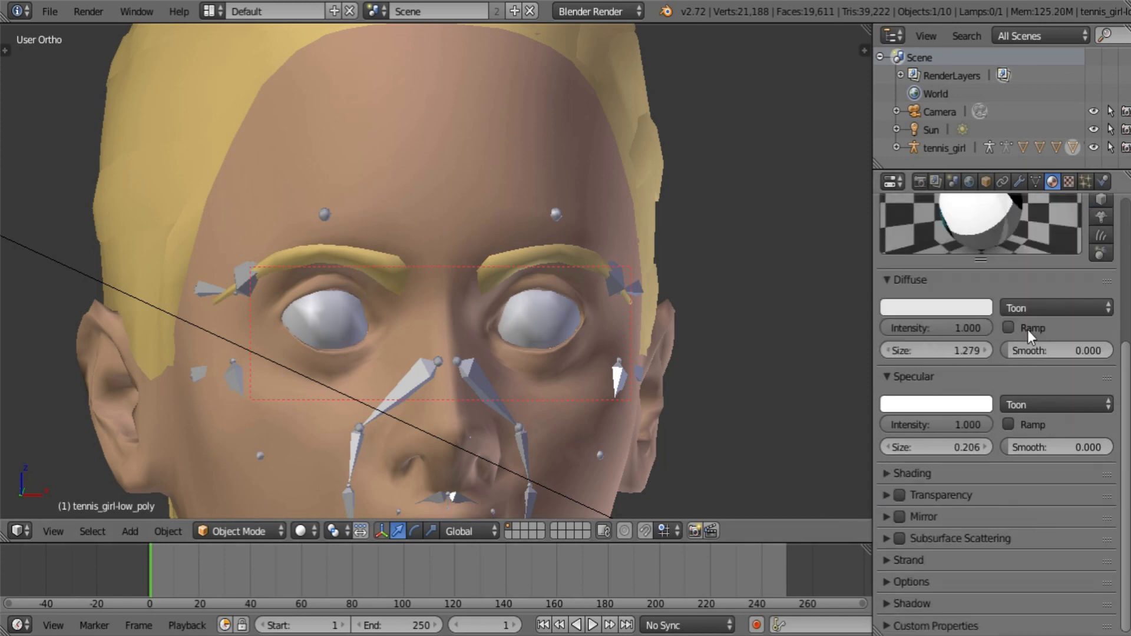
Review the eye material's option and shadow settings
left_click(906, 580)
scroll(942, 530, "down", 6)
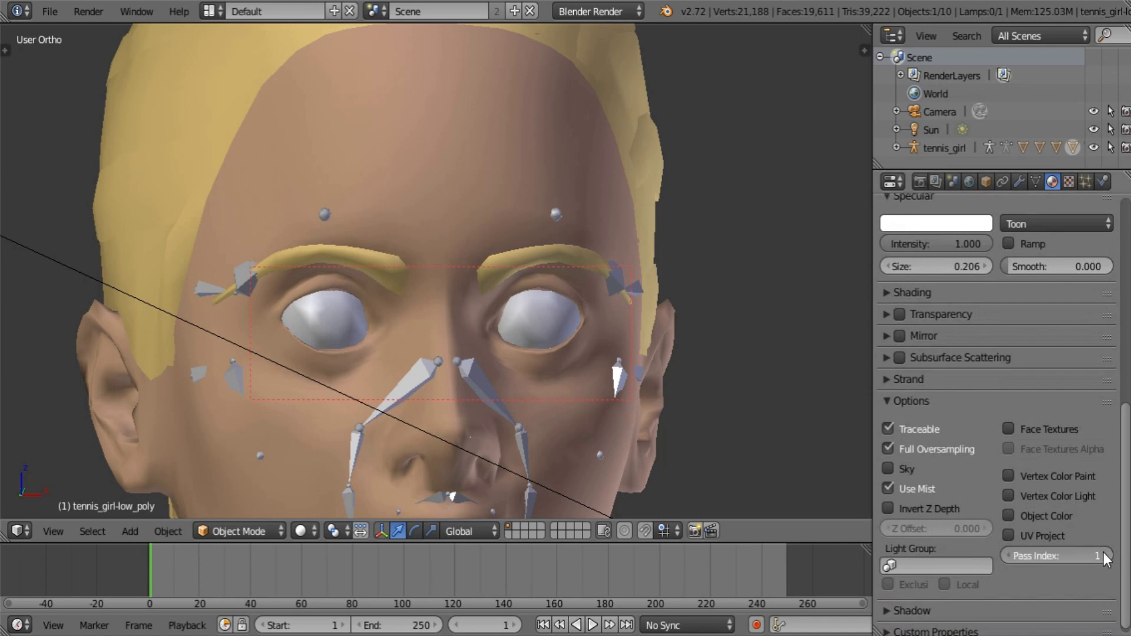
left_click(912, 401)
left_click(905, 422)
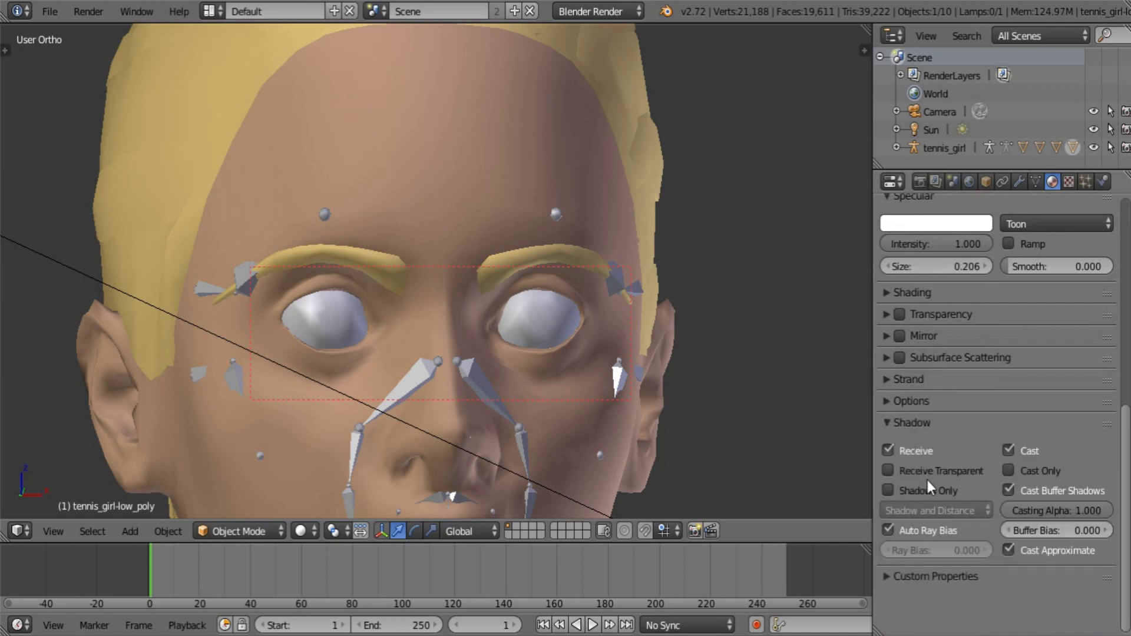
left_click(921, 528)
left_click(911, 422)
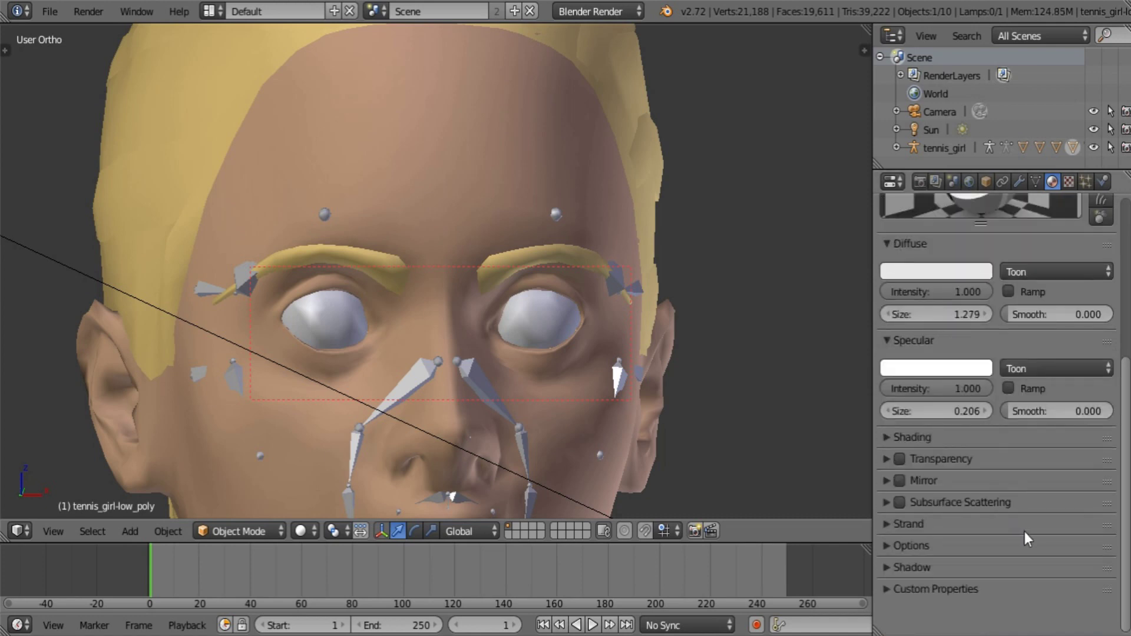
scroll(1036, 540, "up", 8)
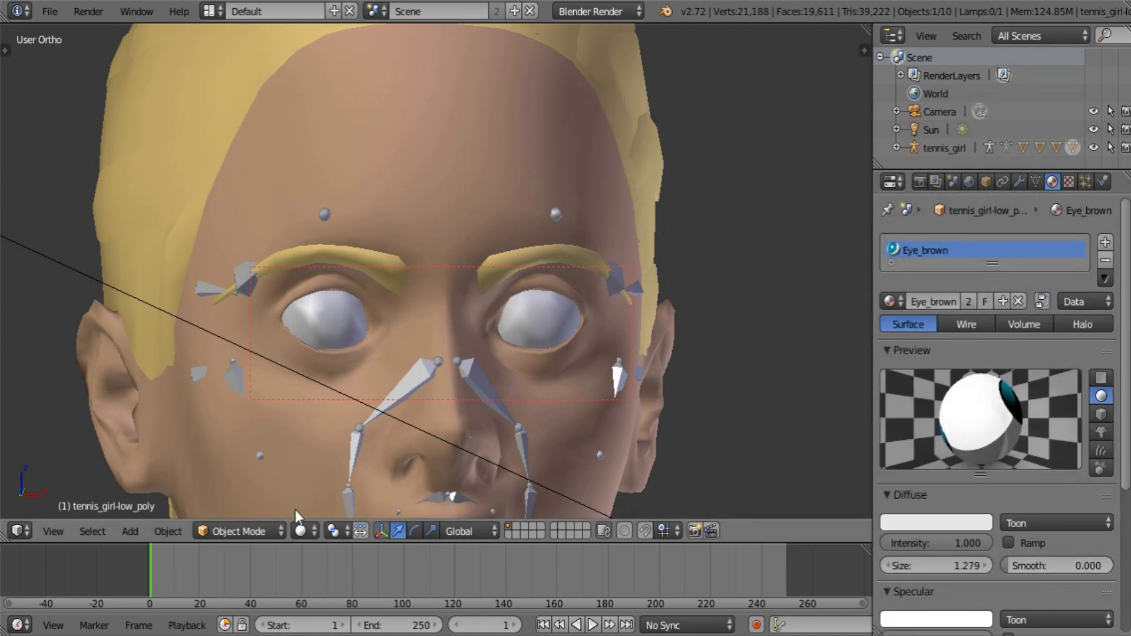
Preview the bordered eye region in rendered shading and return to solid viewport shading
left_click(303, 532)
left_click(341, 406)
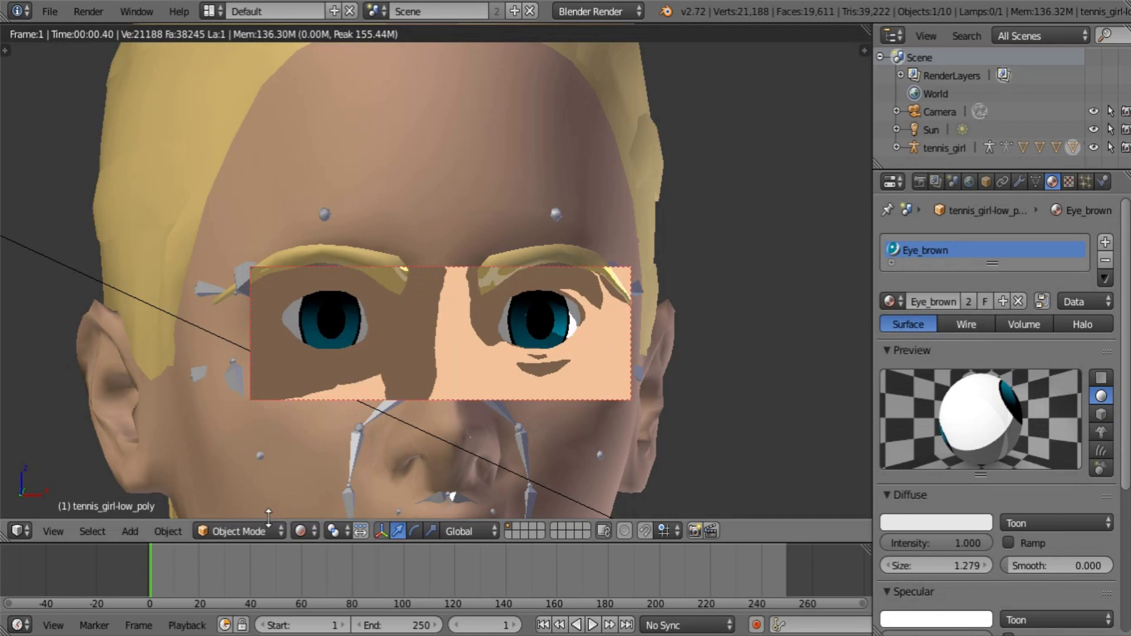
left_click(301, 532)
left_click(340, 471)
Select the Sun lamp above the character and rotate it from a side view to change its light direction
scroll(734, 165, "down", 10)
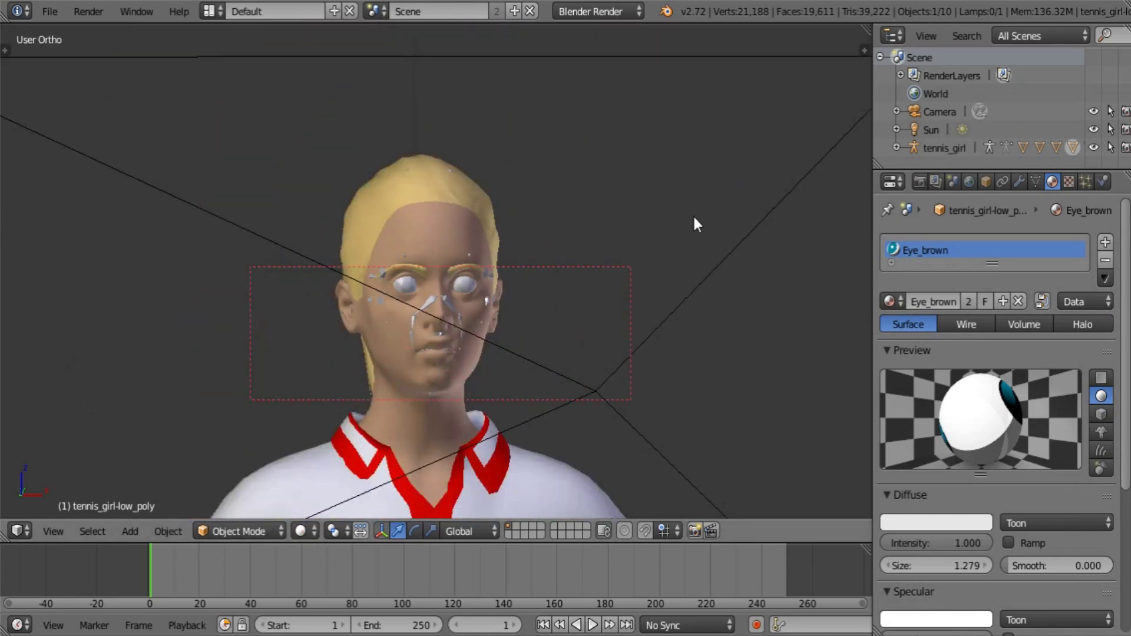
mouse_move(693, 216)
middle_mouse_down()
mouse_move(575, 282)
mouse_move(551, 268)
mouse_move(493, 291)
middle_mouse_up()
scroll(548, 190, "down", 7)
right_click(449, 140)
scroll(501, 173, "down", 12)
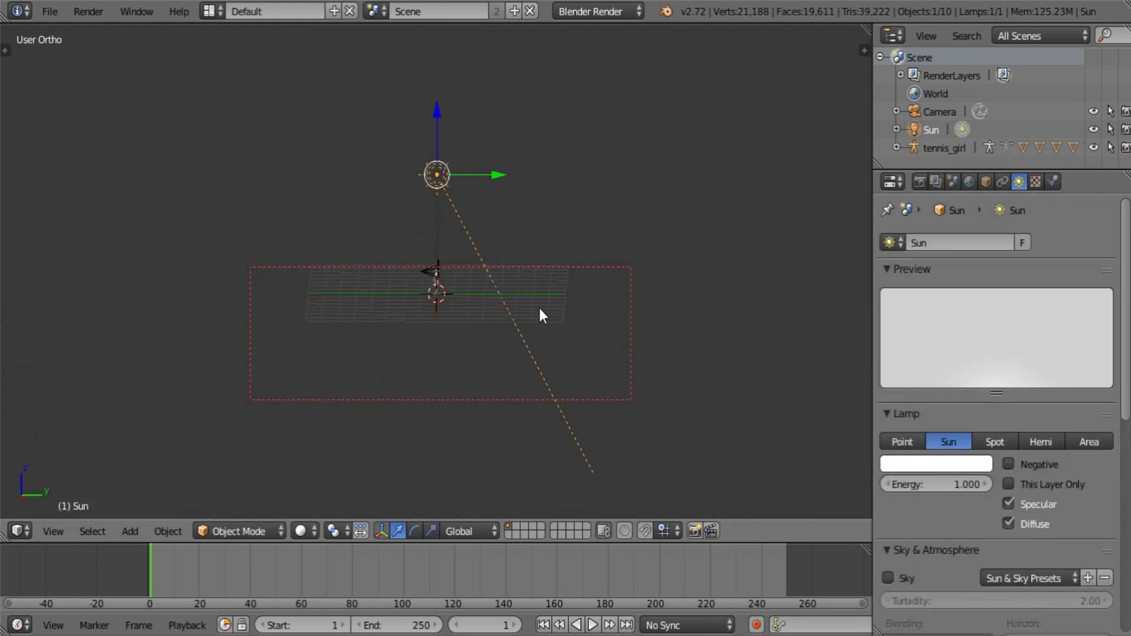
key("r")
left_click(599, 220)
middle_click_drag(541, 220, 704, 247)
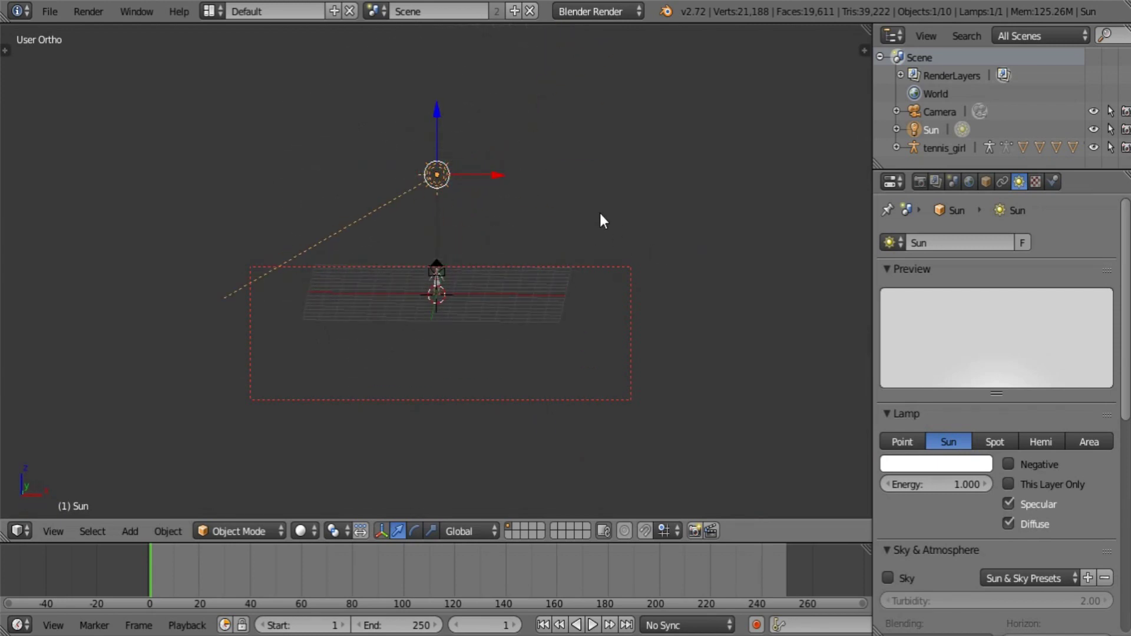
Render the current frame to check the toon-shaded face, and return to the 3D view
key("F12")
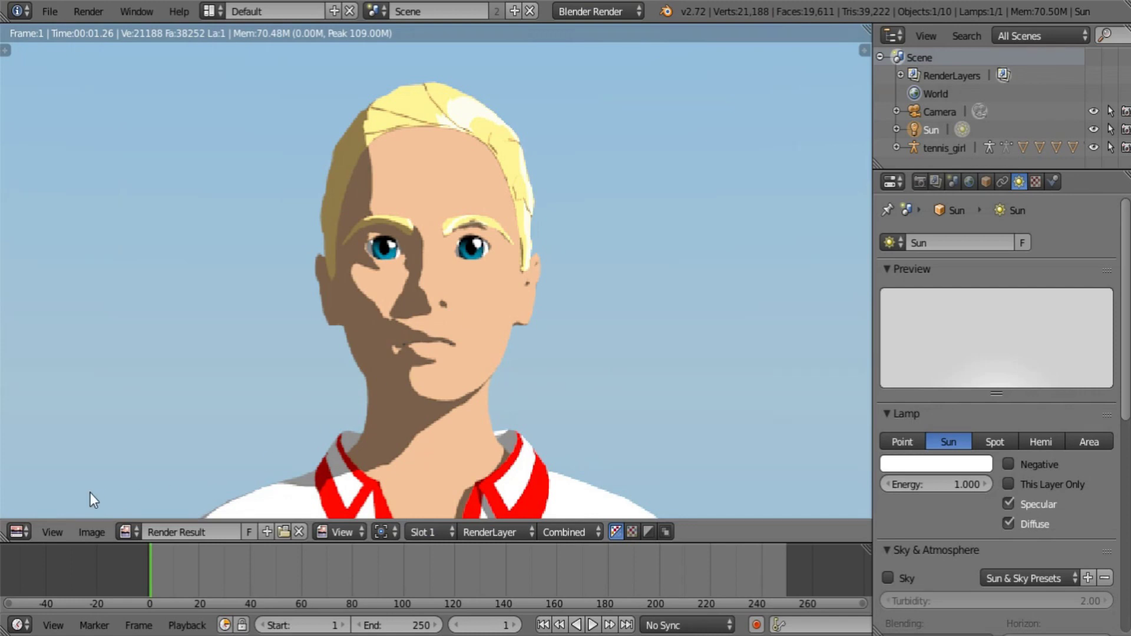
left_click(17, 532)
left_click(34, 521)
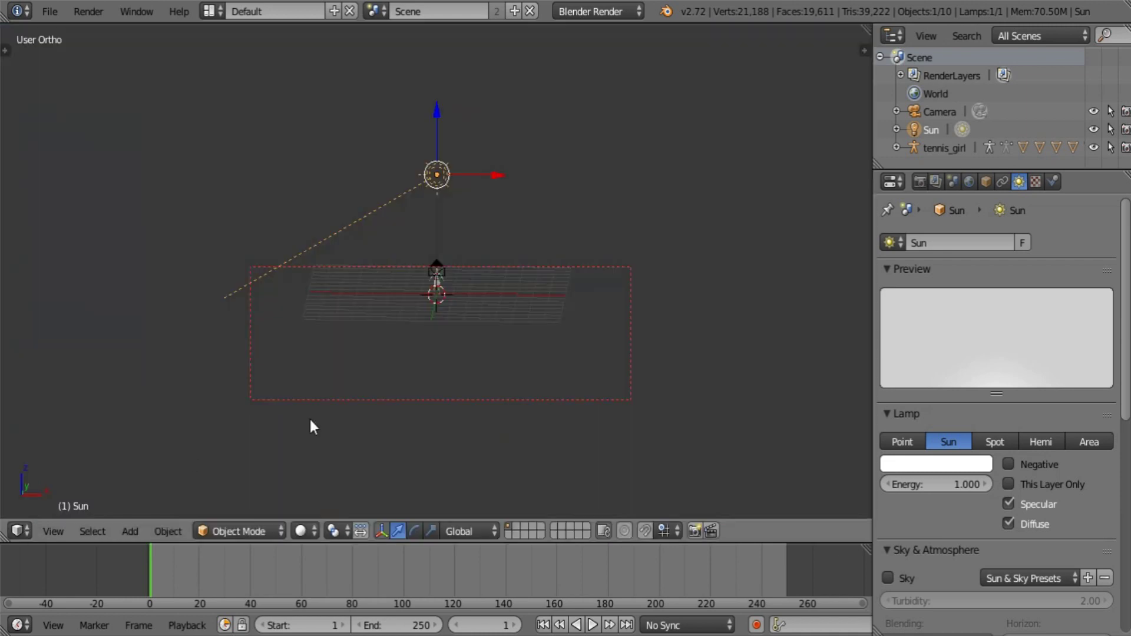
Add a Basis shape key to the character's body mesh, tennis_girl-base
scroll(556, 380, "up", 10)
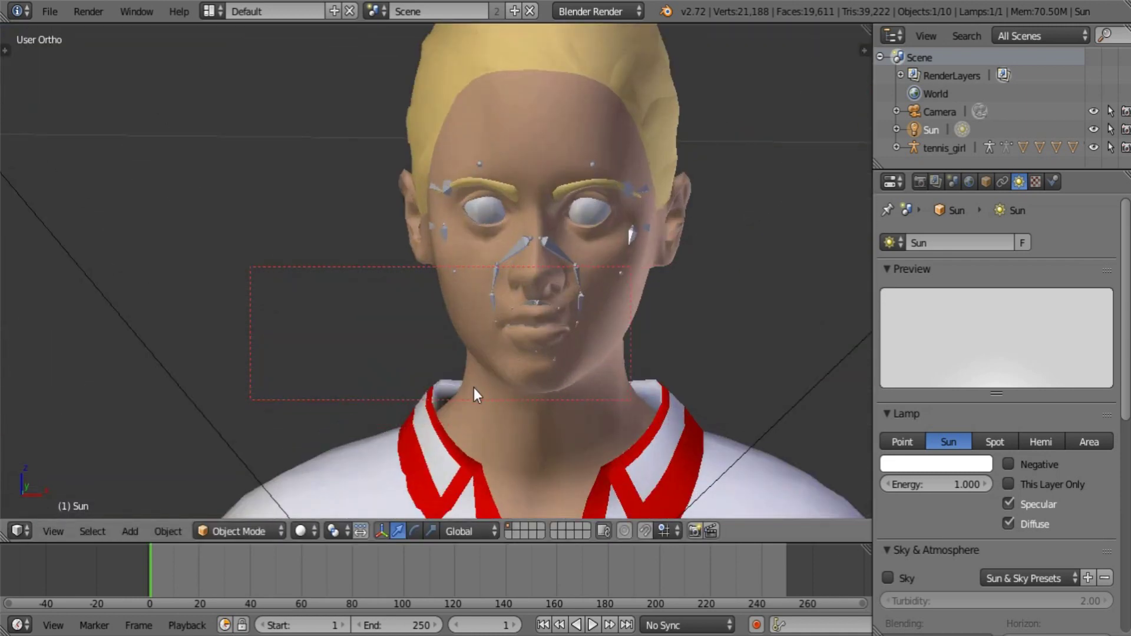
right_click(560, 299)
key("Tab")
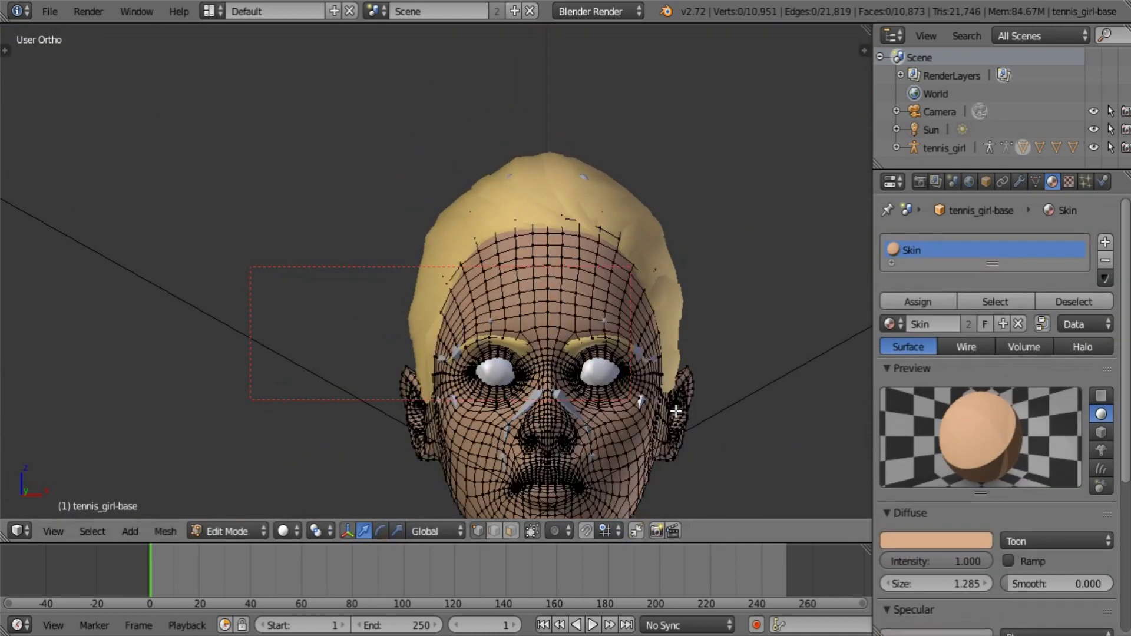
middle_click_drag(672, 450, 641, 237, "shift")
scroll(659, 306, "up", 6)
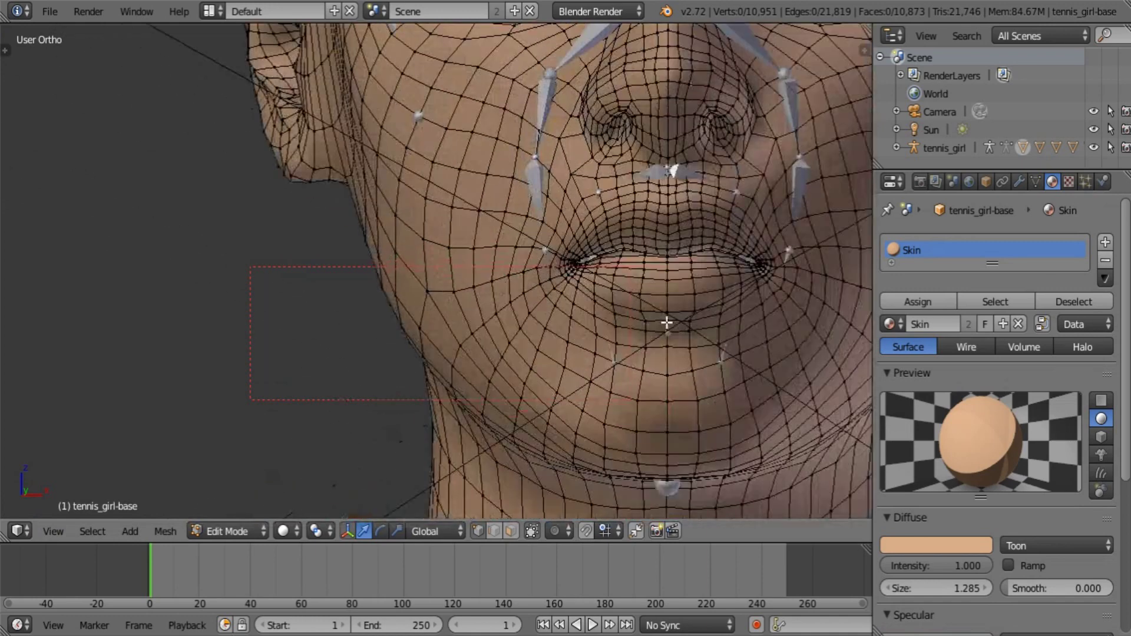
left_click(1034, 182)
key("Tab")
left_click(1105, 540)
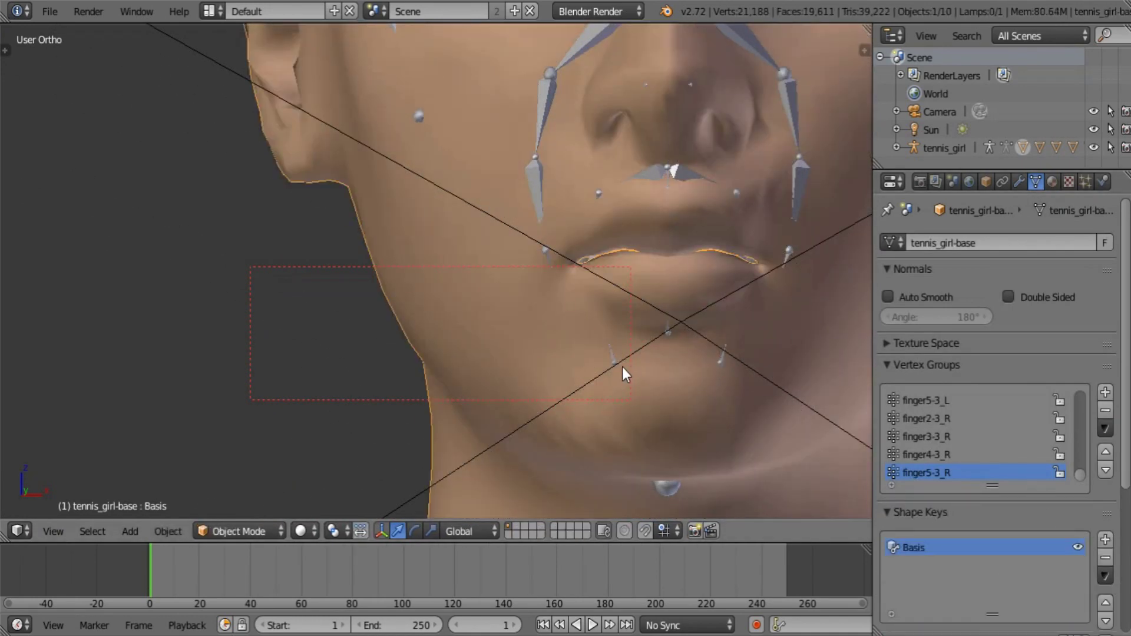
Add a second shape key to the body mesh, name it Anime and set its value to 1
scroll(628, 371, "down", 4)
left_click(1105, 539)
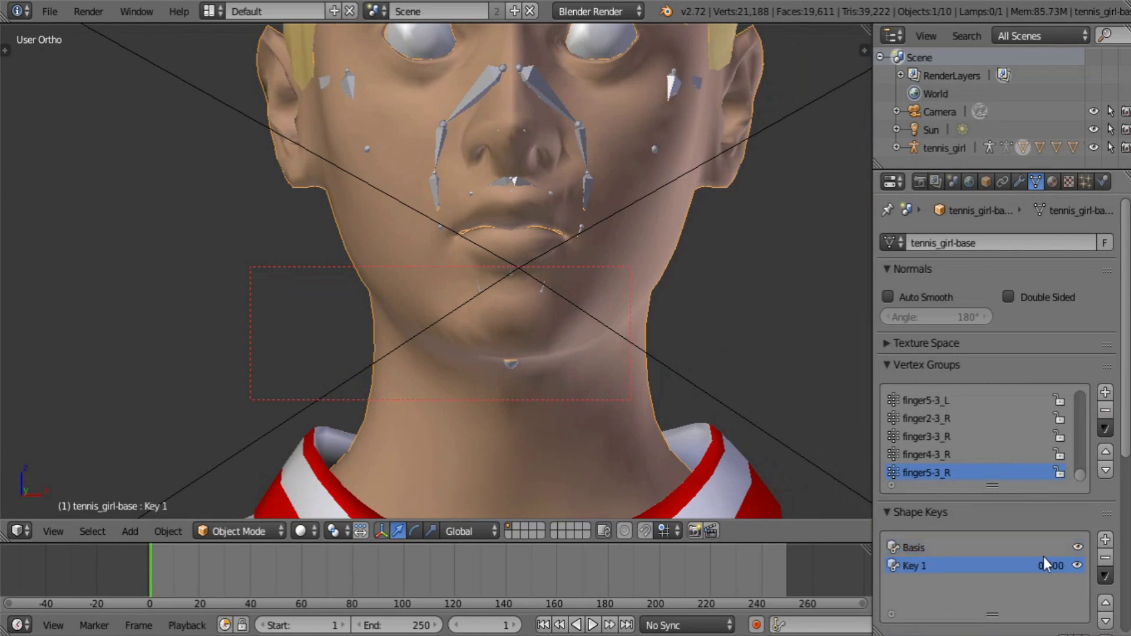
scroll(1043, 556, "down", 5)
double_click(914, 420)
type("Arm")
key("Return")
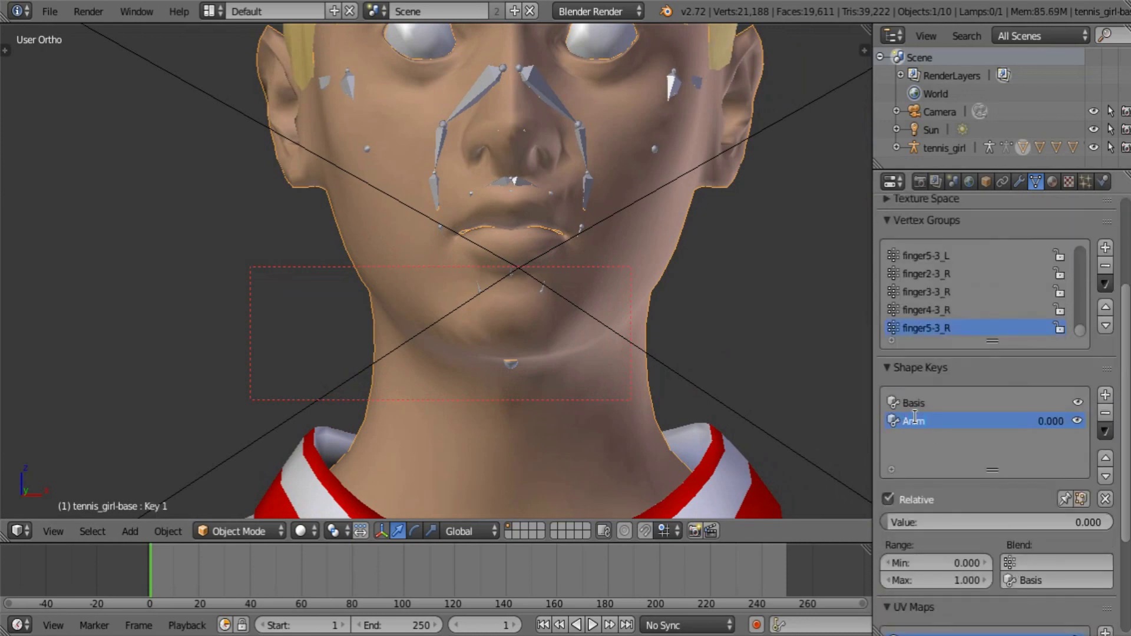
left_click_drag(927, 522, 1072, 519)
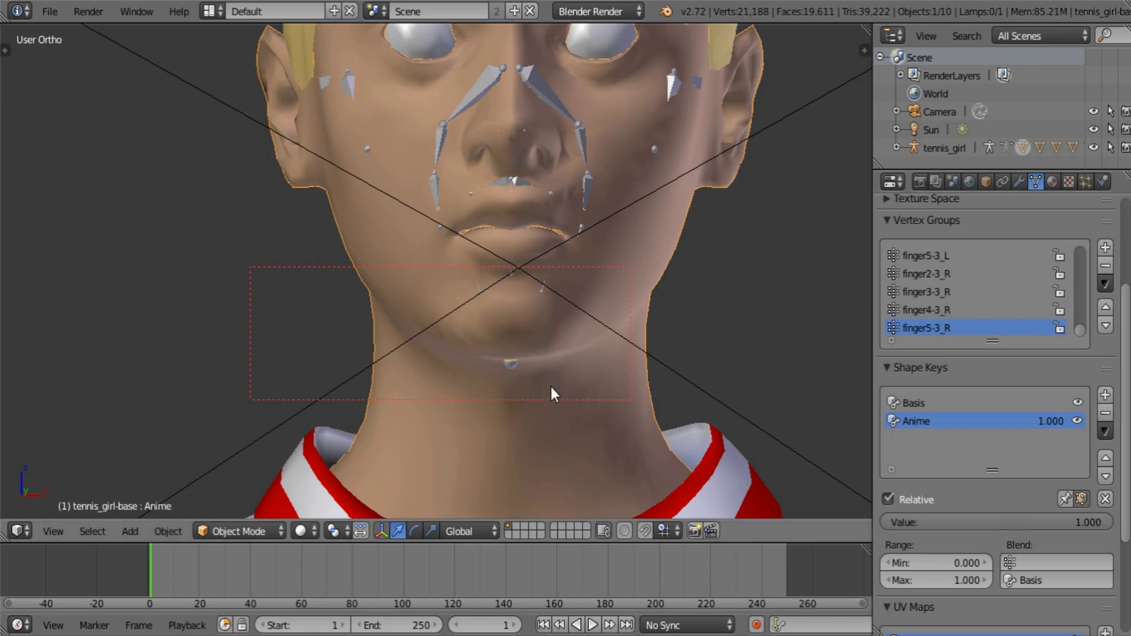
Edit the Anime shape key, select one vertex on each side of the chin's underside and enable proportional editing
key("Tab")
middle_click_drag(570, 391, 569, 389)
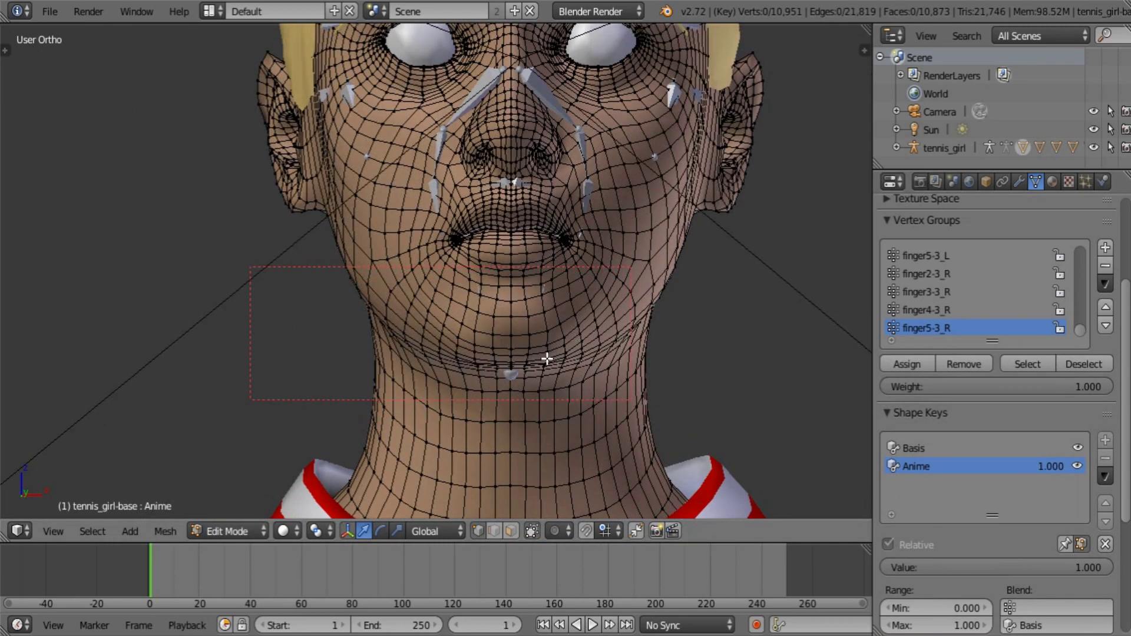
right_click(546, 359)
right_click(477, 358, "shift")
mouse_move(588, 396)
middle_mouse_down()
mouse_move(586, 377)
mouse_move(583, 406)
middle_mouse_up()
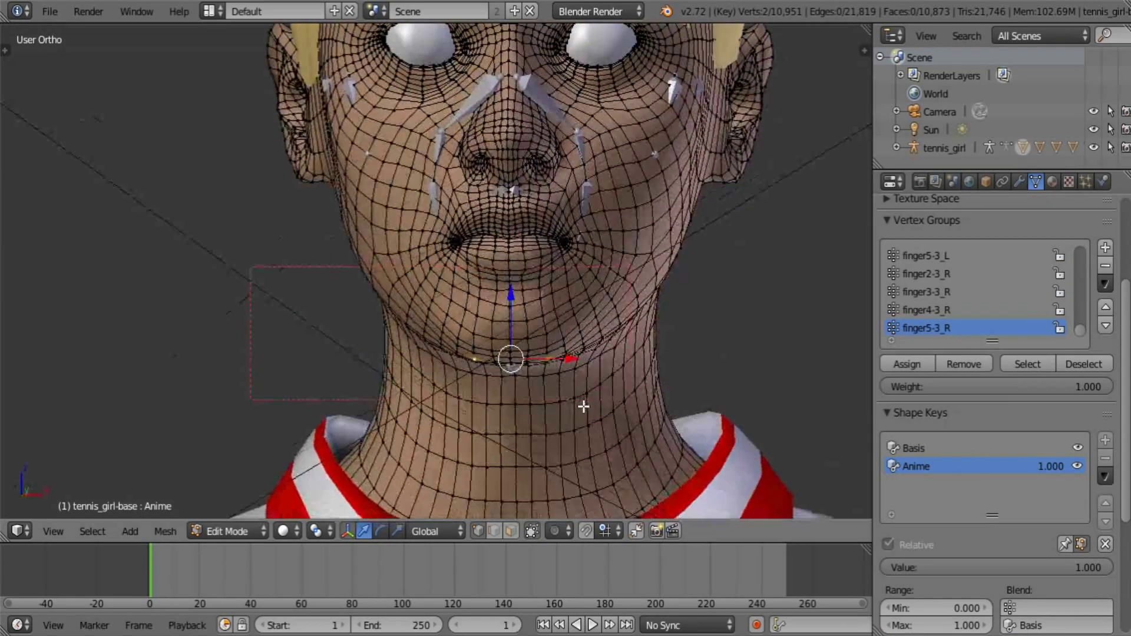
left_click(557, 528)
left_click(574, 485)
middle_click_drag(646, 356, 745, 421)
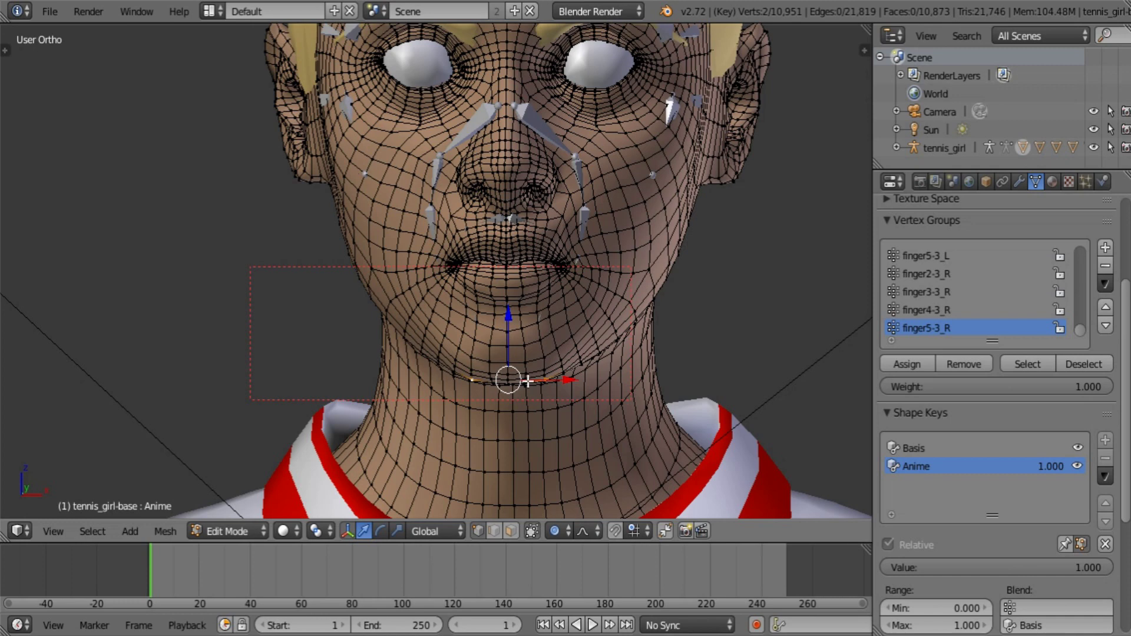
key("s")
key("x")
scroll(761, 370, "down", 5)
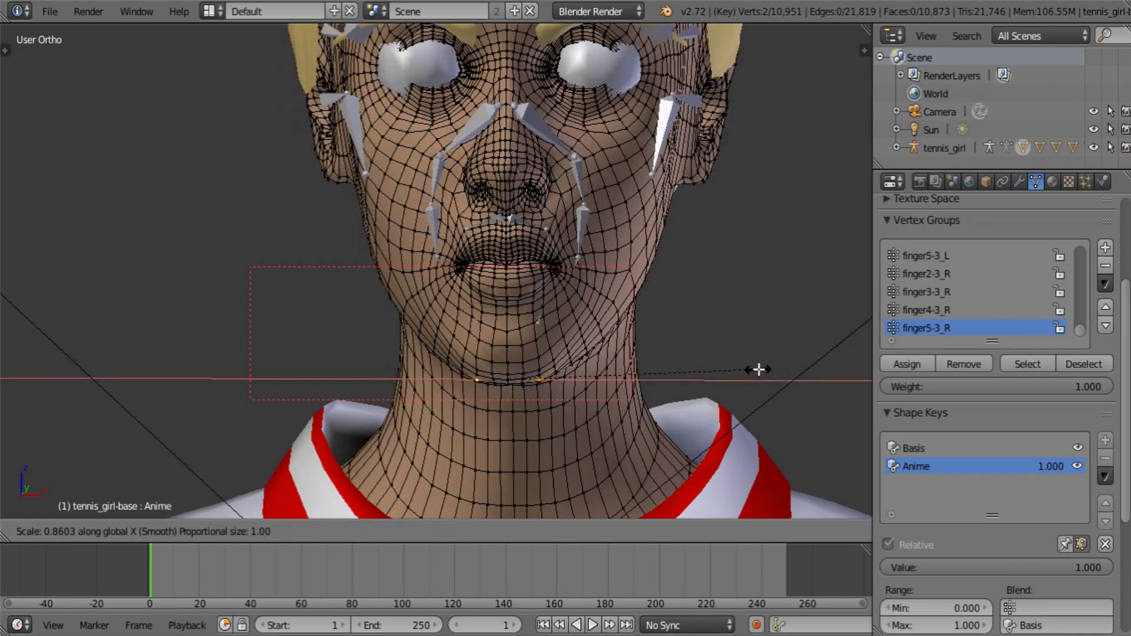
scroll(759, 369, "up", 12)
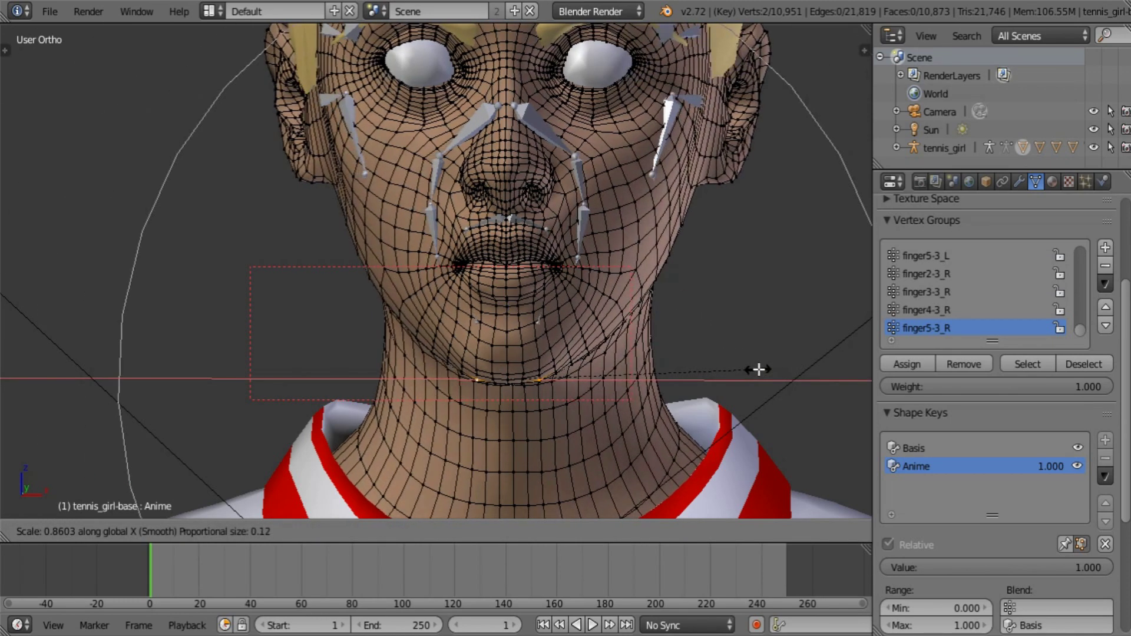
scroll(730, 372, "up", 6)
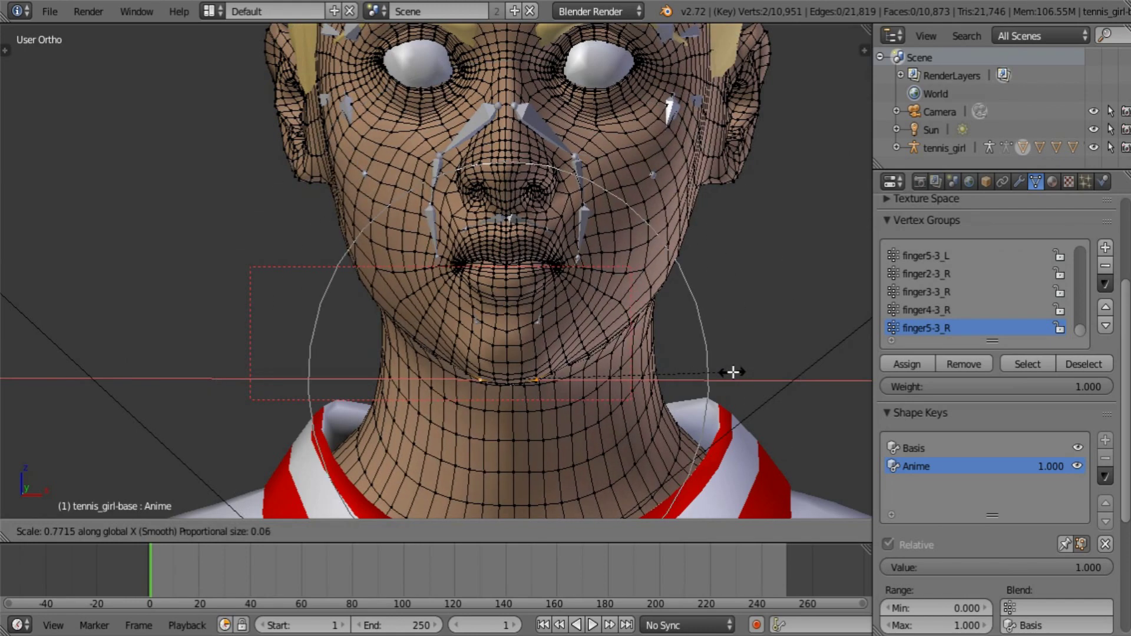
scroll(714, 371, "up", 5)
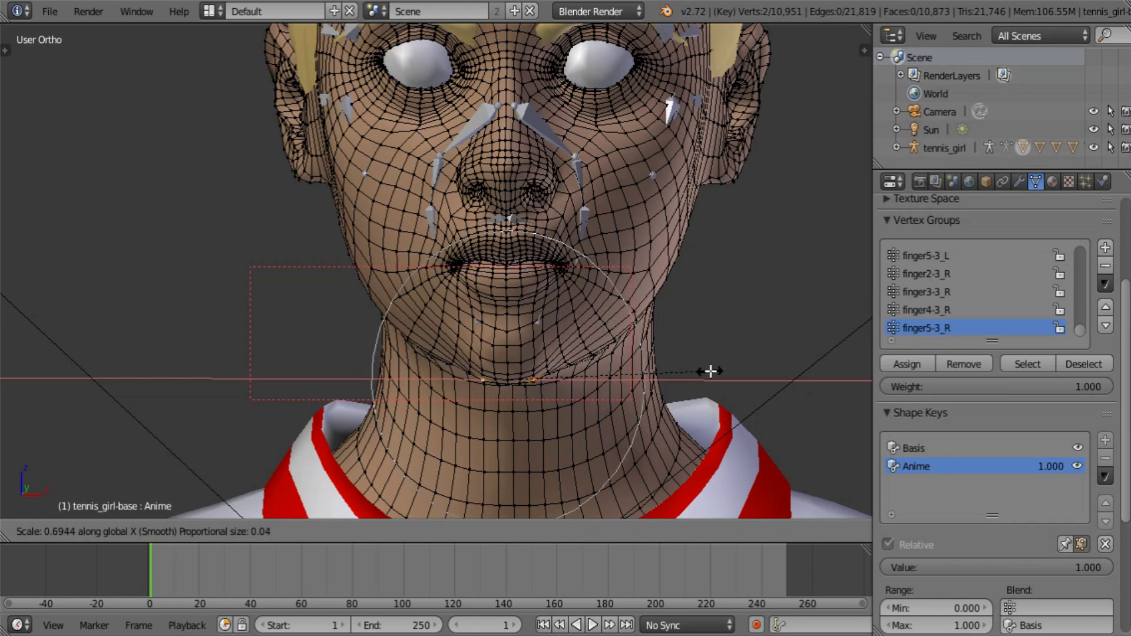
left_click(710, 377)
Narrow the chin by scaling its two selected vertices to about 0.674 along X with Sharp falloff and proportional size 0.09
left_click(595, 533)
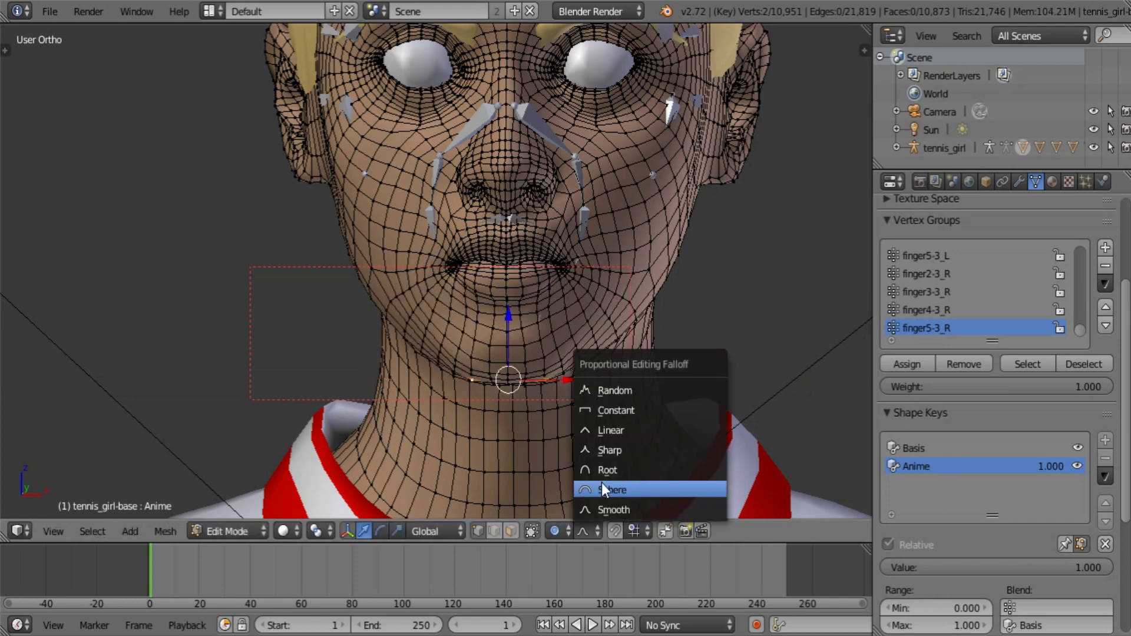
left_click(622, 449)
key("s")
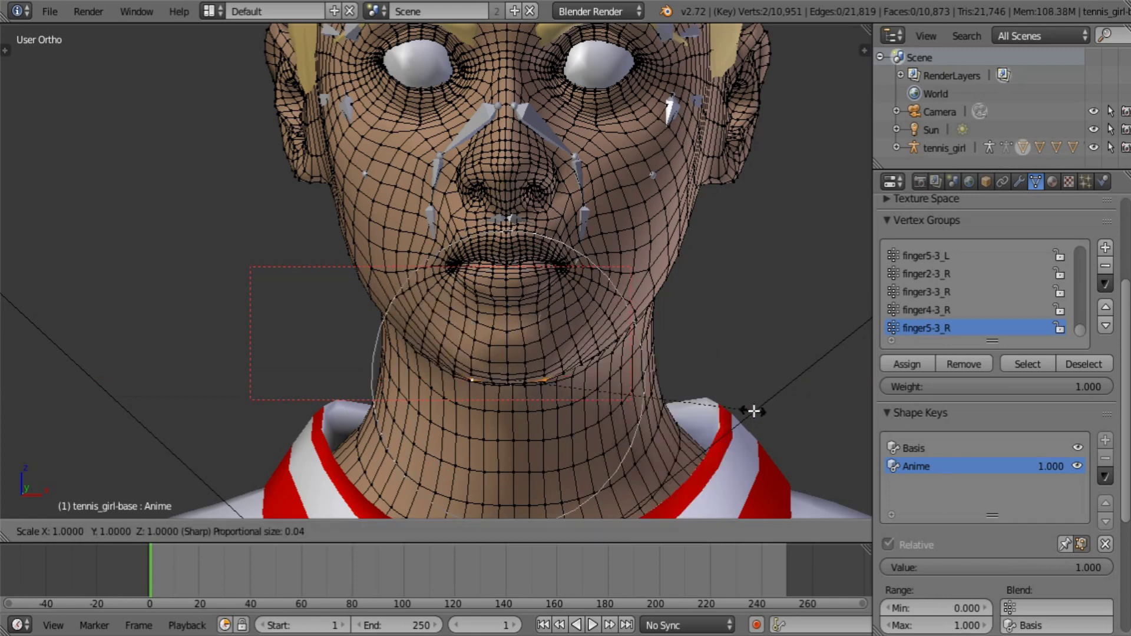
key("x")
scroll(706, 408, "down", 3)
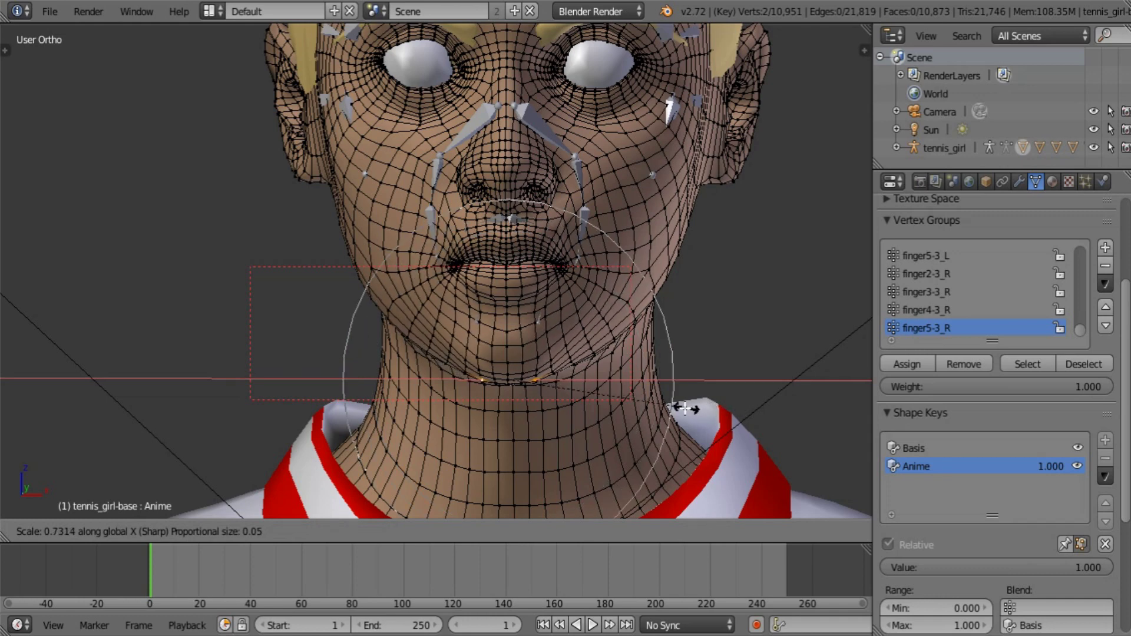
scroll(680, 411, "down", 5)
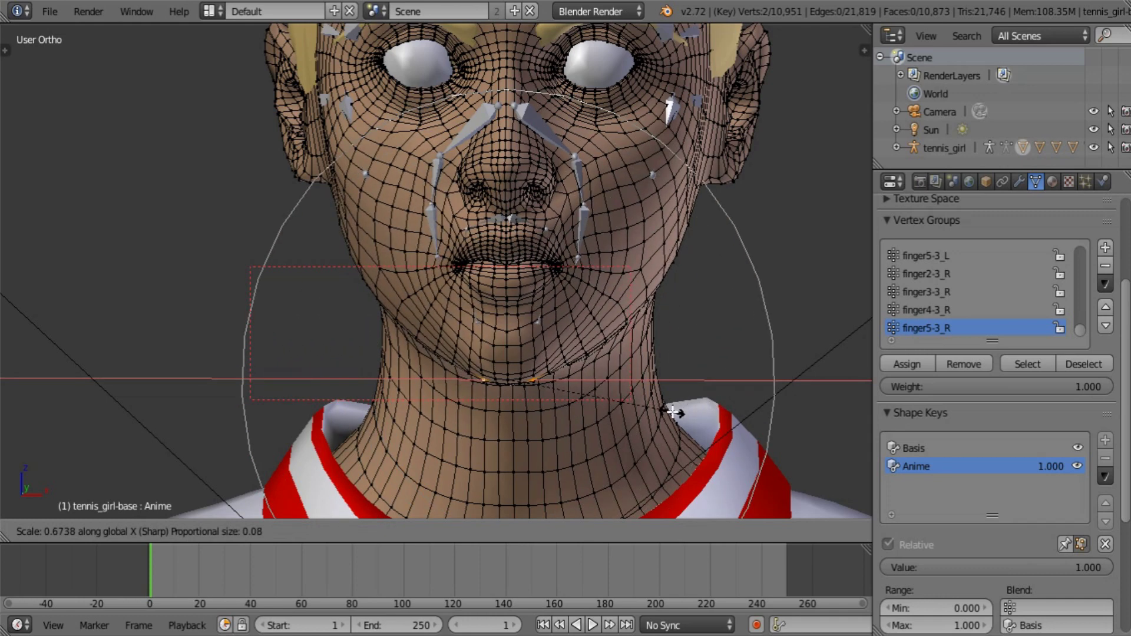
scroll(674, 411, "down", 1)
scroll(673, 412, "down", 1)
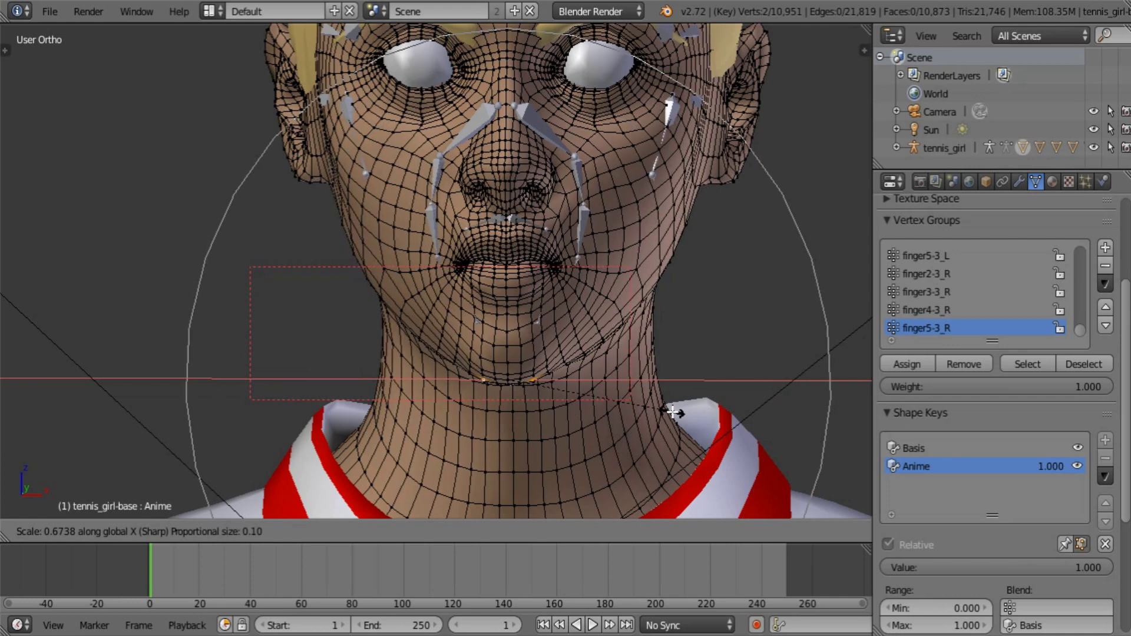
scroll(673, 412, "up", 1)
left_click(673, 411)
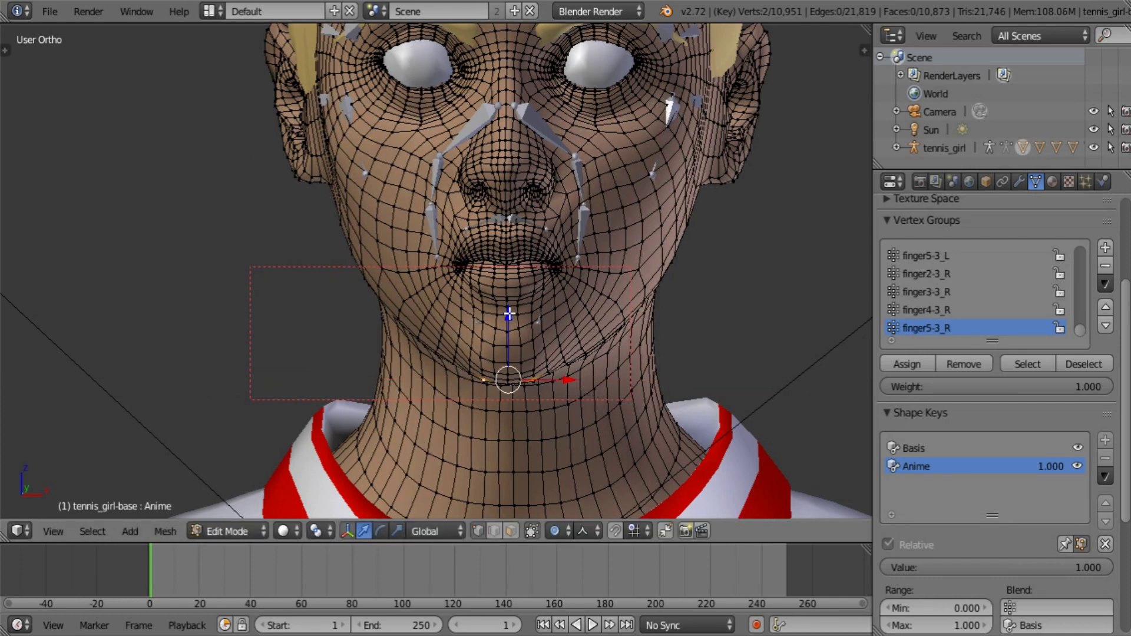
Raise the two selected chin vertices by about 0.0024 along Z with proportional editing and leave Edit Mode
key("g")
key("z")
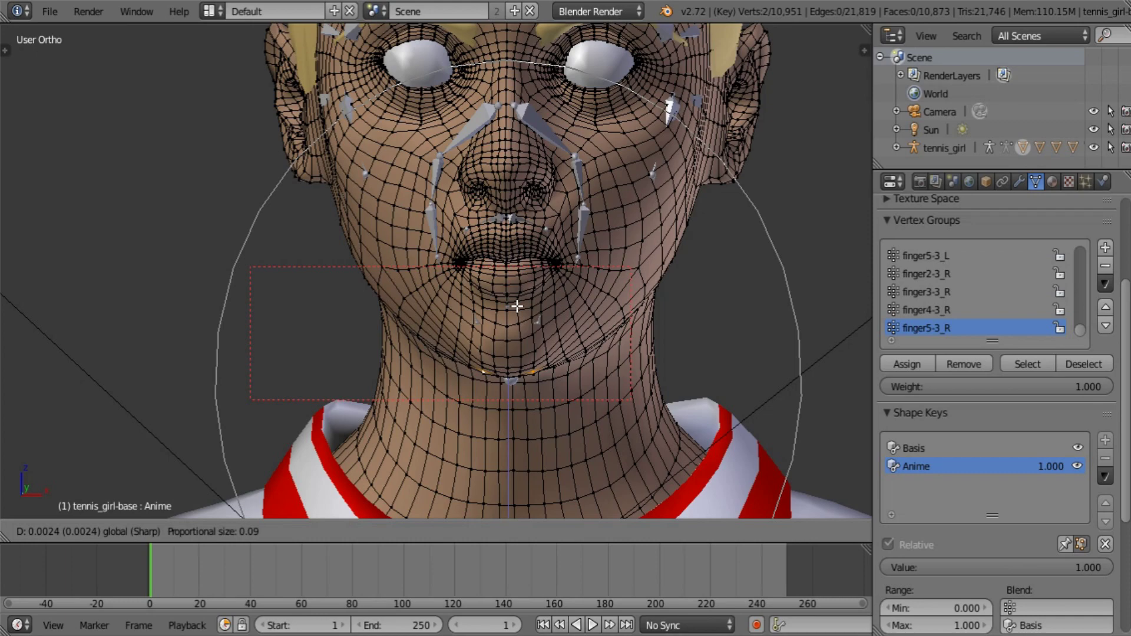
left_click(517, 306)
middle_click_drag(603, 391, 782, 376)
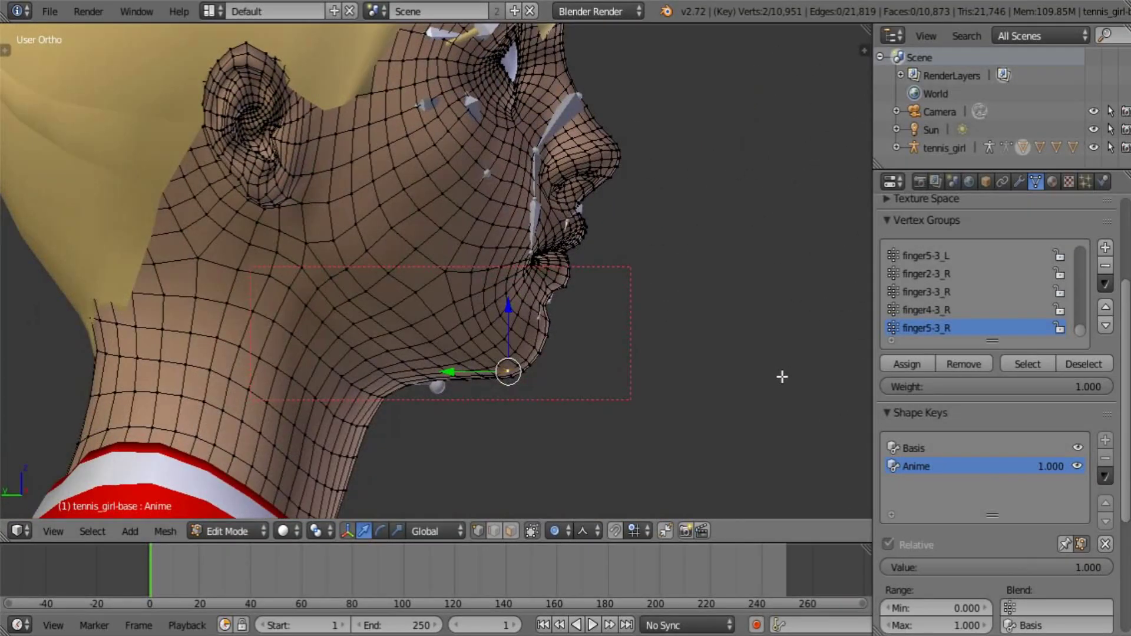
key("Tab")
Render the scene to check the character's reshaped face, and close the render
scroll(760, 379, "down", 4)
middle_click_drag(689, 371, 492, 328)
key("F12")
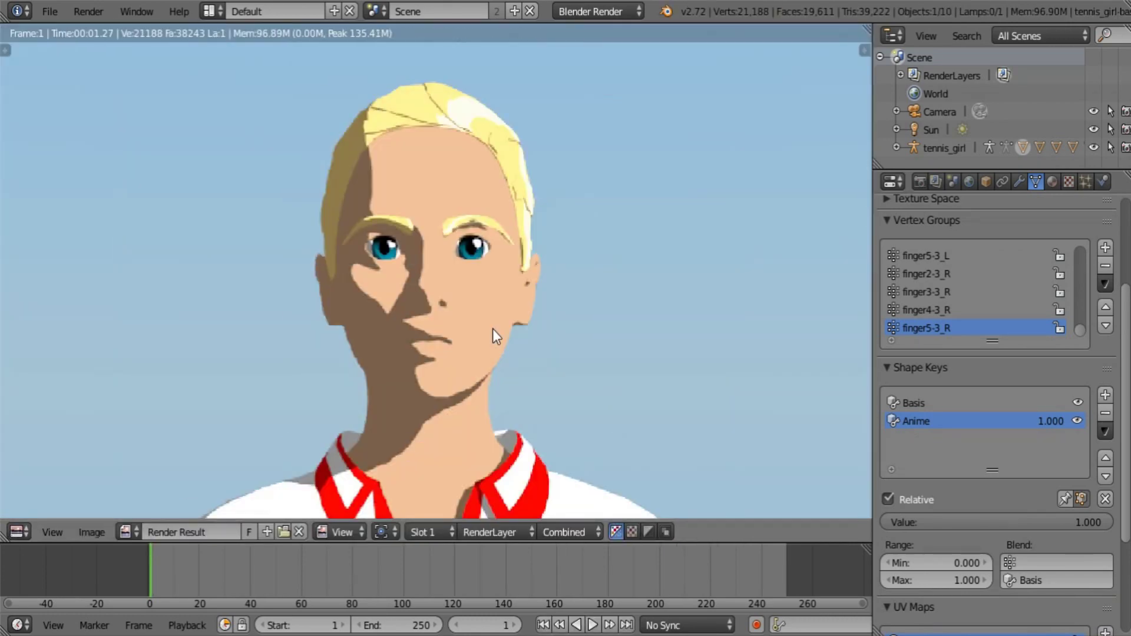
key("Escape")
Select the tennis_girl-ponytail01 hair mesh and start editing its vertices
middle_click_drag(565, 218, 510, 486, "shift")
middle_click_drag(489, 392, 490, 276, "shift")
scroll(471, 313, "up", 3)
right_click(592, 236)
key("Tab")
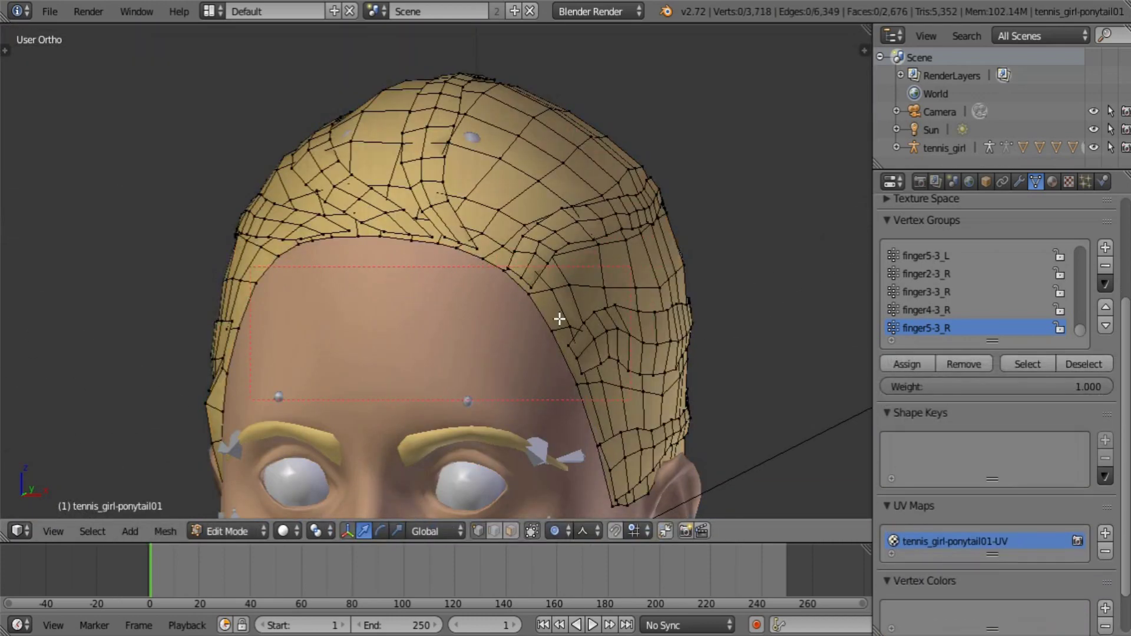
Turn off proportional editing and lower the tip vertices of the first hair strand above the forehead down to the hairline
scroll(559, 319, "up", 5)
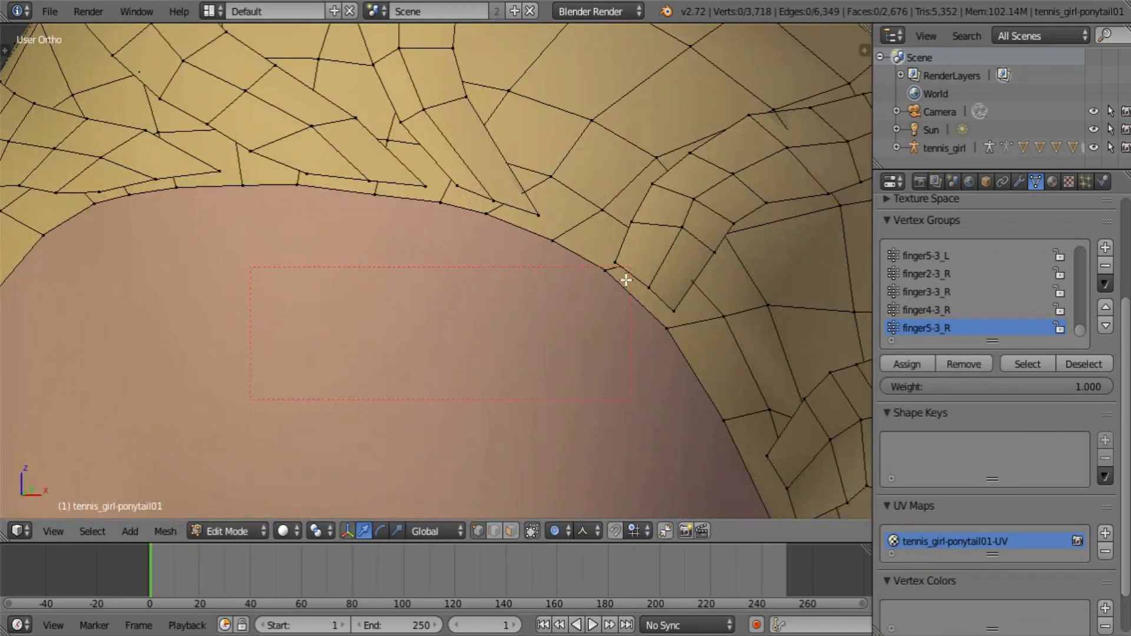
right_click(219, 171)
right_click(155, 179, "shift")
right_click(99, 192, "shift")
middle_click_drag(224, 209, 229, 198)
mouse_move(158, 105)
left_mouse_down()
mouse_move(157, 137)
mouse_move(160, 123)
left_mouse_up()
key("ctrl+z")
key("o")
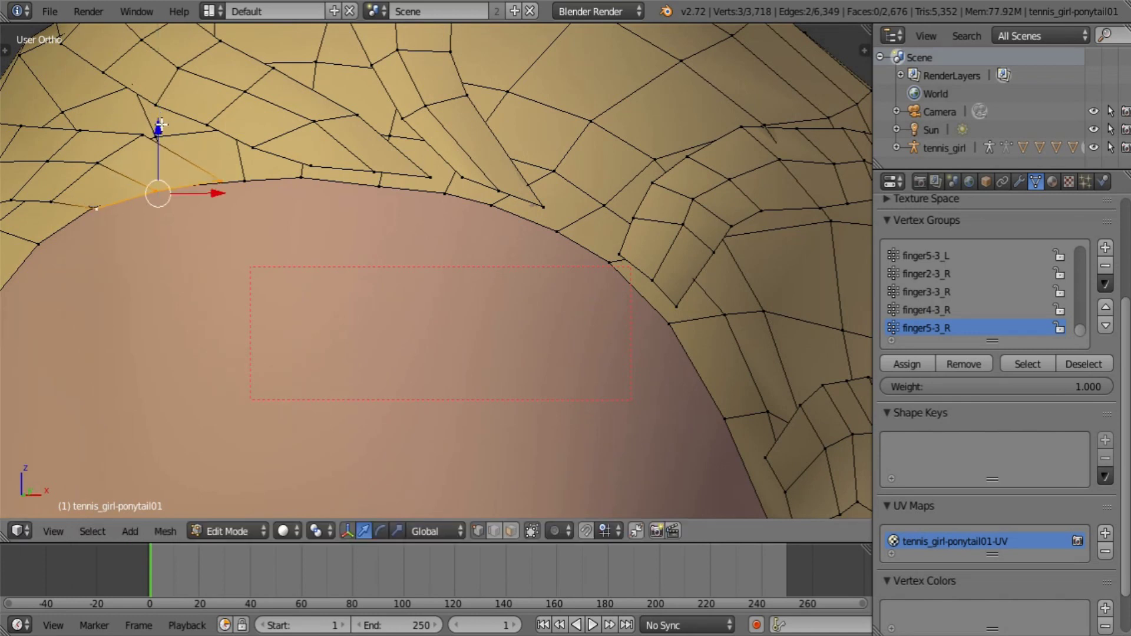
Lower the three edge vertices of each of the next two forehead hair strands along Z to the hairline
right_click(314, 166)
right_click(374, 173, "shift")
right_click(431, 177, "shift")
left_click_drag(373, 109, 378, 121)
right_click(464, 178)
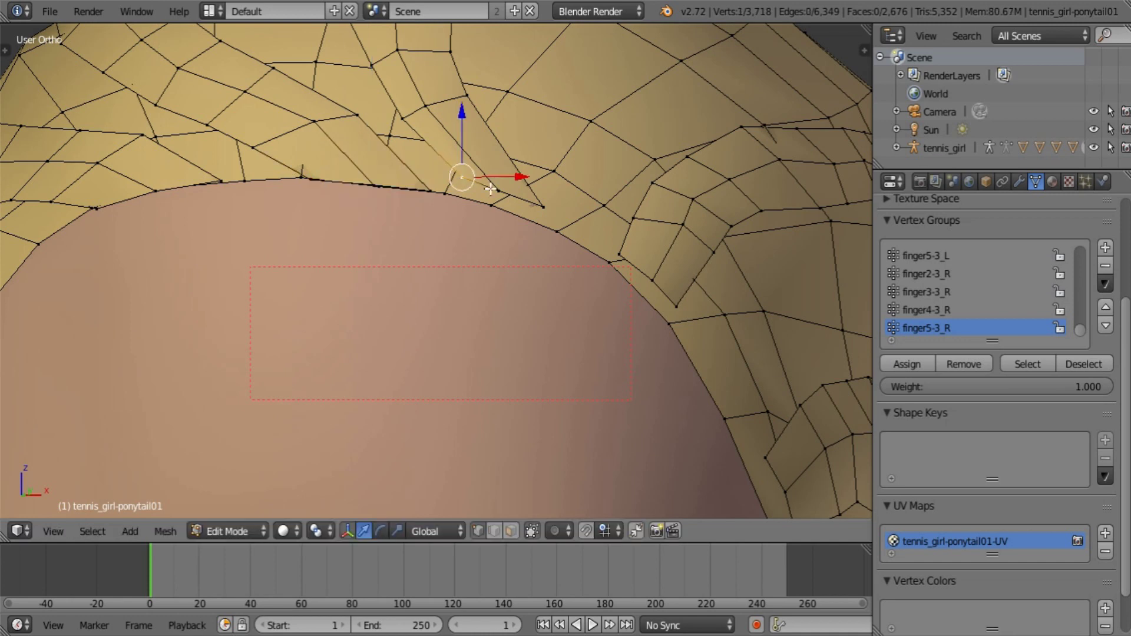
right_click(498, 191, "shift")
right_click(543, 207, "shift")
left_click_drag(498, 135, 498, 146)
Move the three edge vertices of the hair strand at the forehead's corner down and inward to the hairline
right_click(620, 255)
right_click(684, 294, "shift")
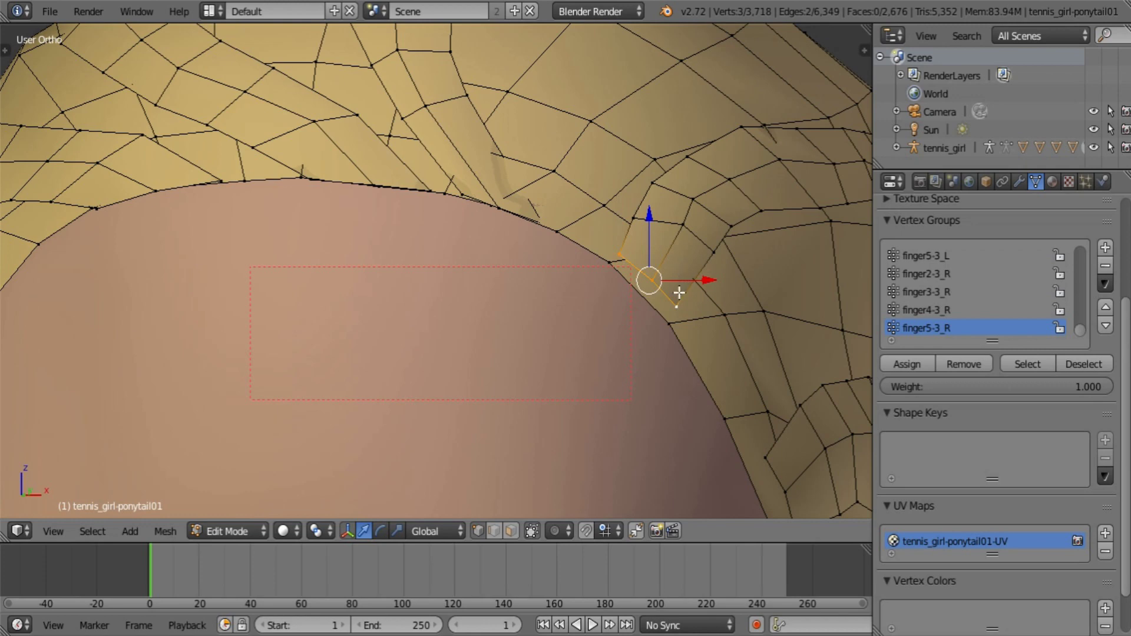
key("Tab")
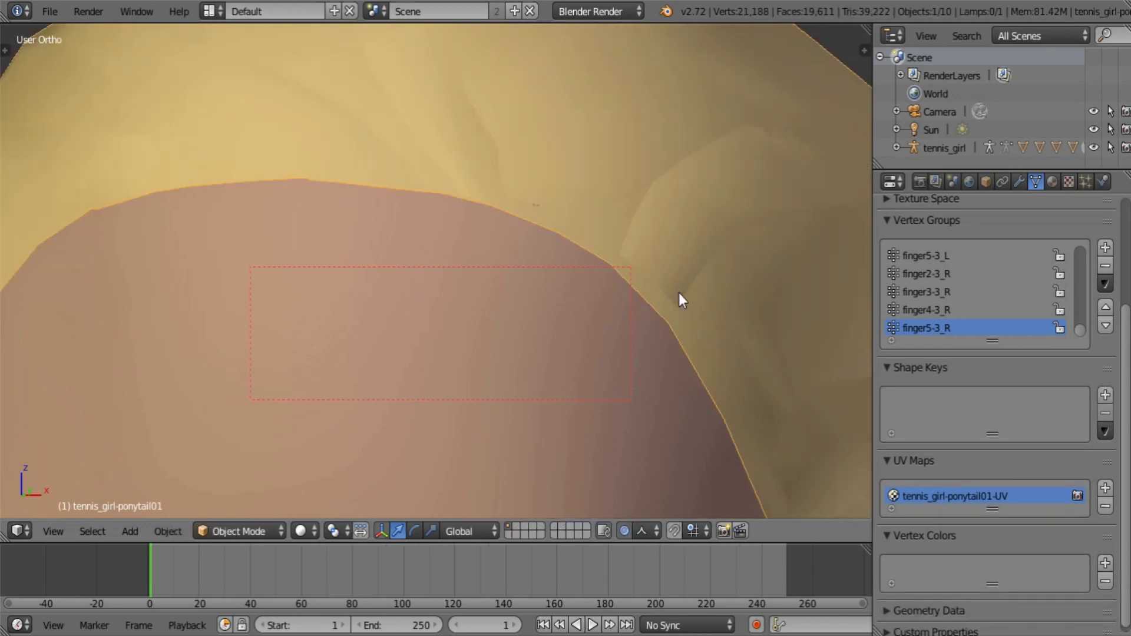
key("Tab")
left_click_drag(655, 210, 656, 225)
left_click_drag(709, 298, 700, 300)
Move the three edge vertices of the upper temple hair strand about 0.002 along negative X to the hairline
scroll(538, 74, "down", 4)
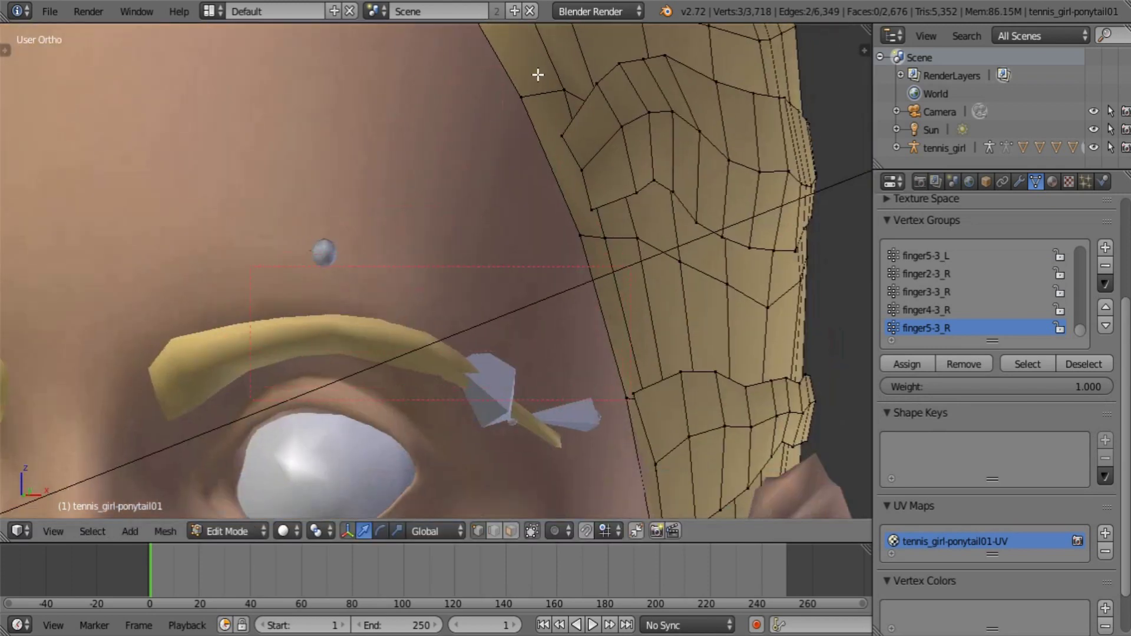
right_click(574, 152)
right_click(580, 170)
key("g")
key("x")
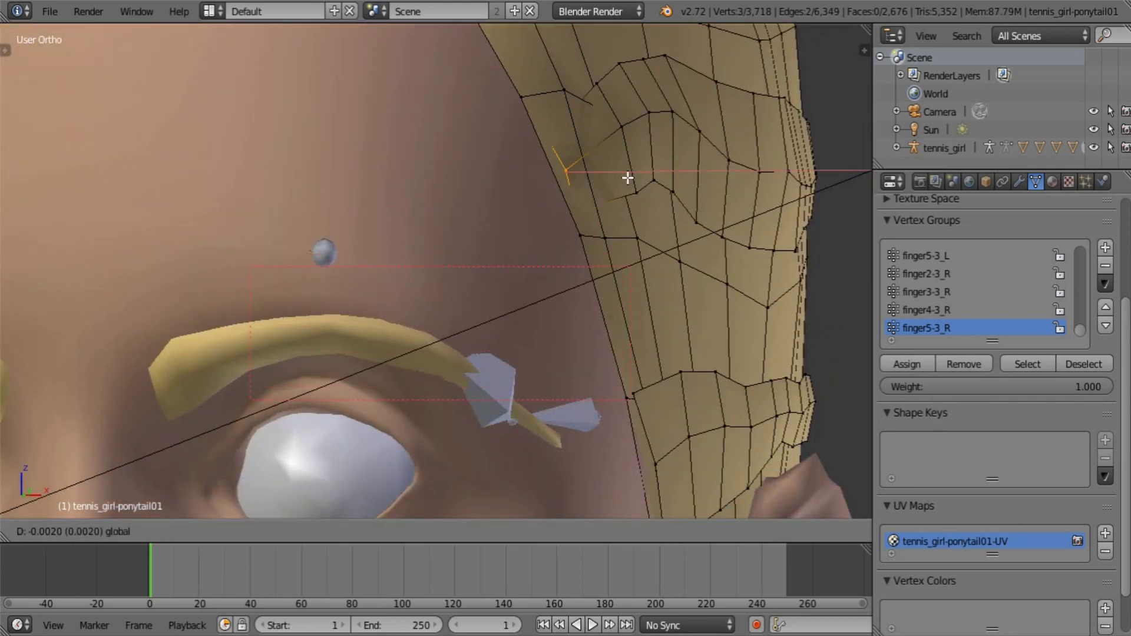
left_click_drag(629, 178, 628, 177)
Move the three edge vertices of the lowest hair strand in front of the ear along negative X to the hairline
scroll(645, 276, "down", 3)
middle_click_drag(650, 308, 624, 161, "shift")
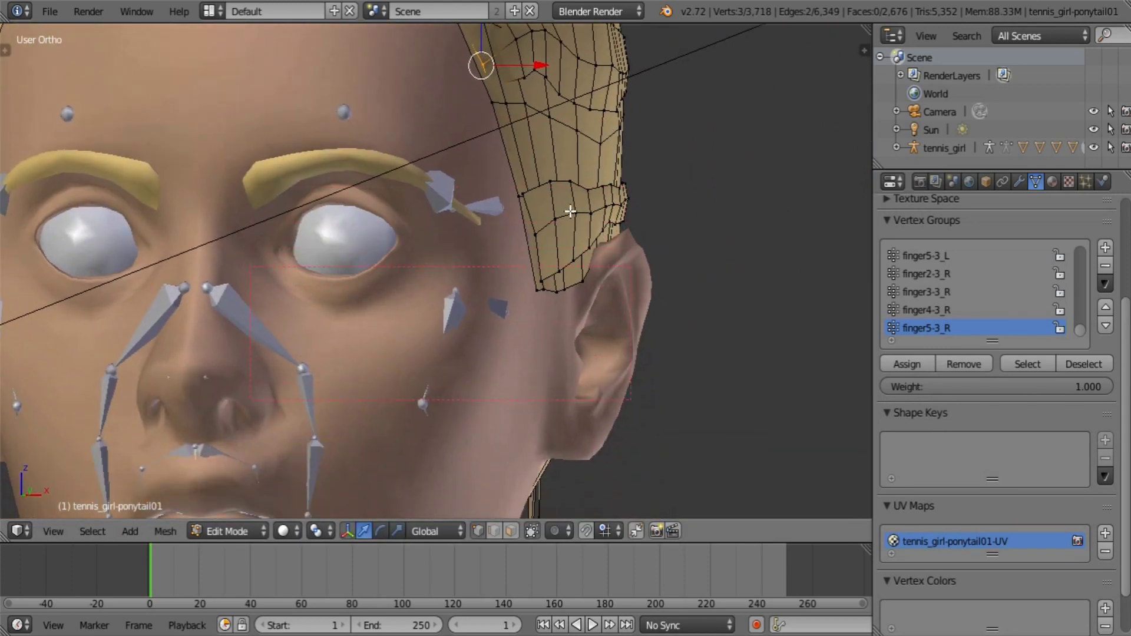
scroll(618, 161, "up", 3)
right_click(583, 136)
right_click(607, 201, "shift")
right_click(619, 280, "shift")
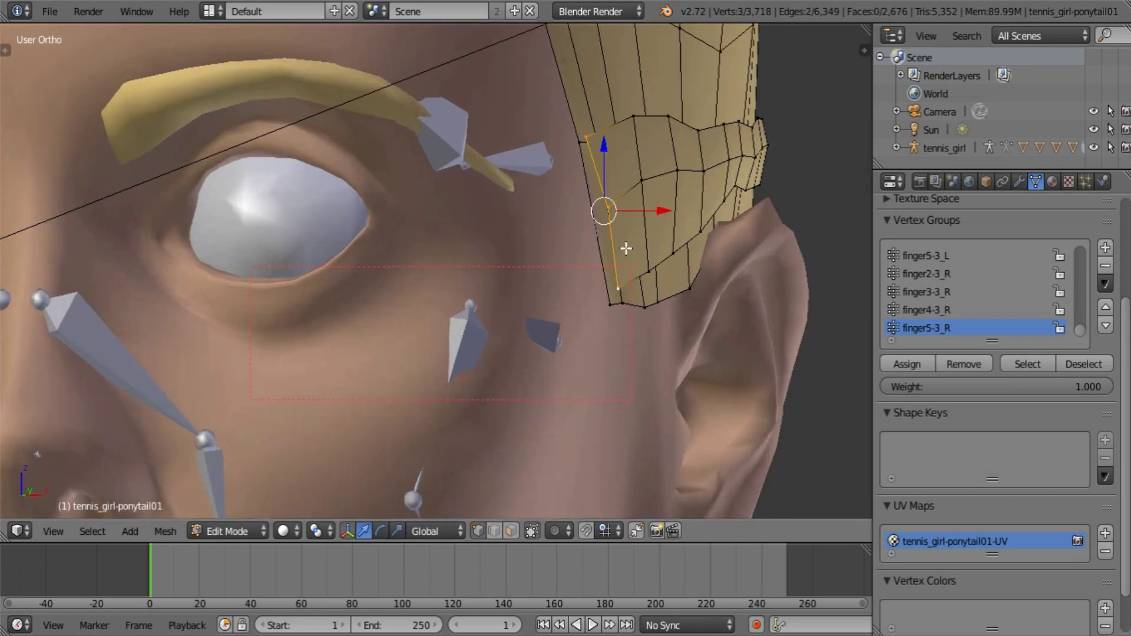
left_click_drag(654, 211, 644, 214)
Move three strand edge vertices on the head's opposite temple forward to the hairline and leave Edit Mode
scroll(645, 214, "down", 7)
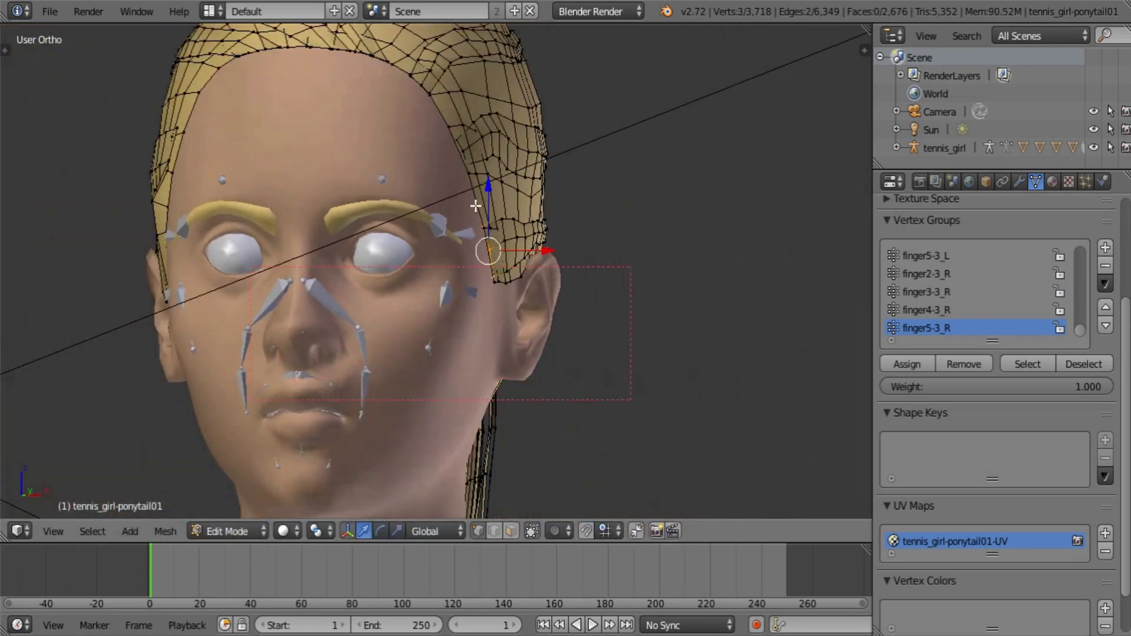
scroll(298, 270, "up", 1)
middle_click_drag(228, 245, 433, 259, "shift")
scroll(427, 236, "up", 4)
right_click(356, 62)
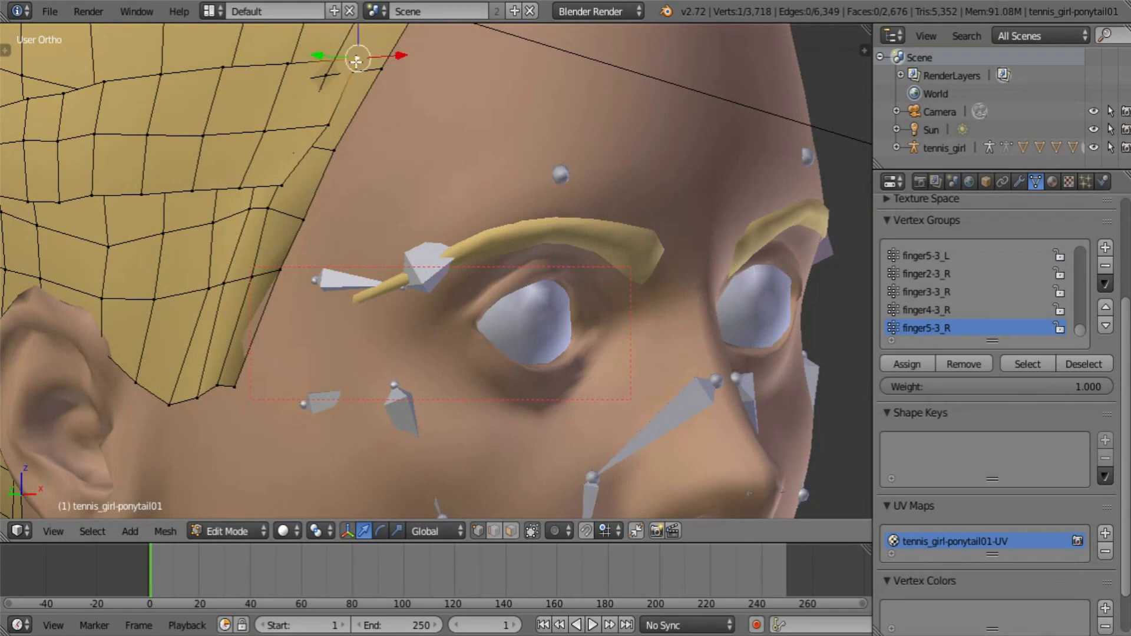
right_click(331, 123, "shift")
right_click(281, 183, "shift")
middle_click_drag(282, 182, 329, 261)
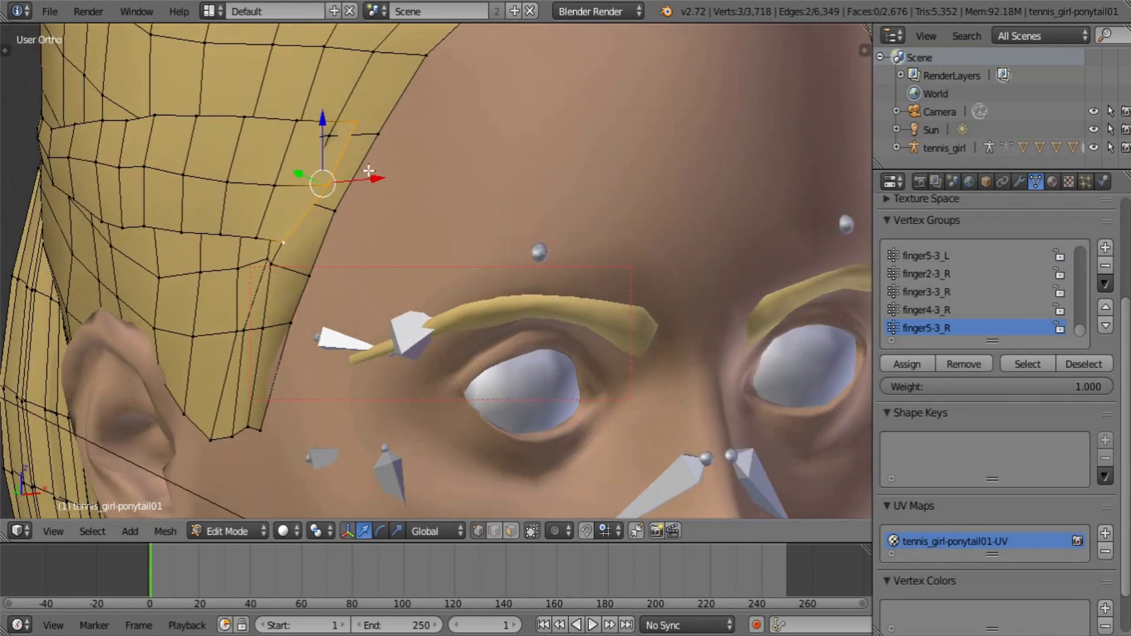
key("g")
left_click(392, 183)
scroll(426, 227, "down", 4)
middle_click_drag(586, 294, 616, 364, "shift")
key("Tab")
Add a second material slot to the tennis_girl-base body mesh and open its list of existing materials
scroll(624, 383, "up", 4)
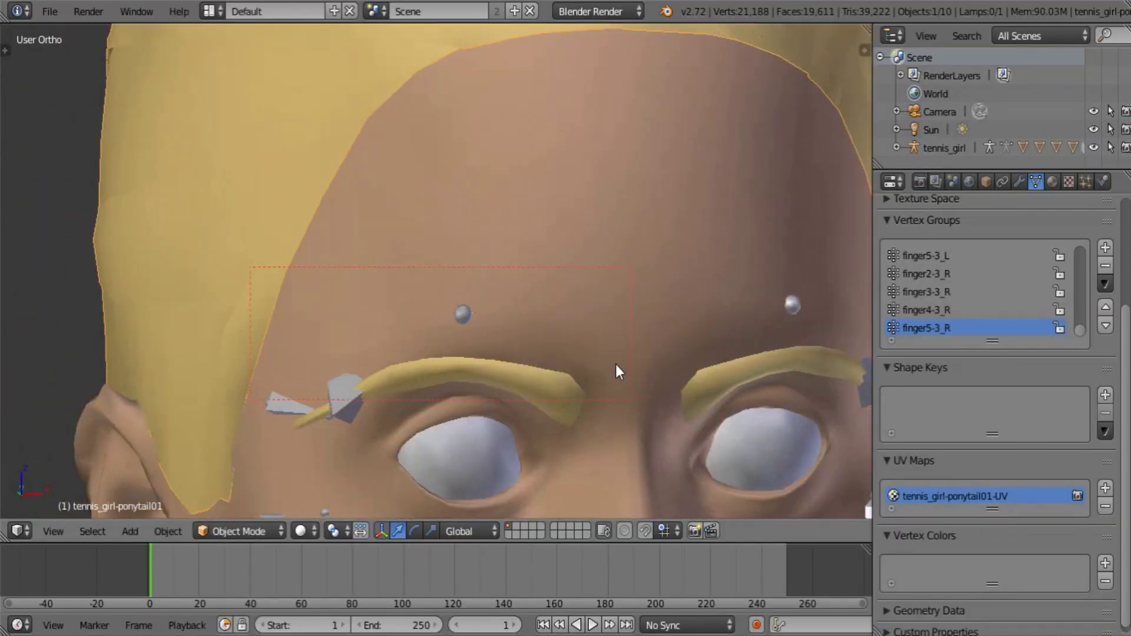
middle_click_drag(774, 303, 649, 303)
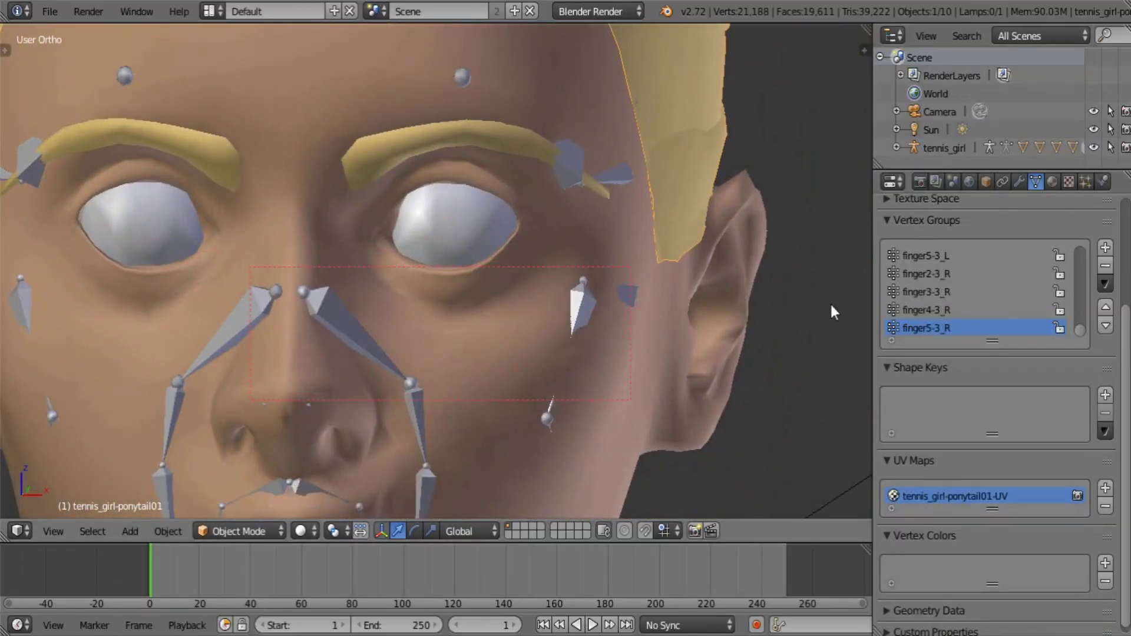
right_click(751, 282)
left_click(1052, 182)
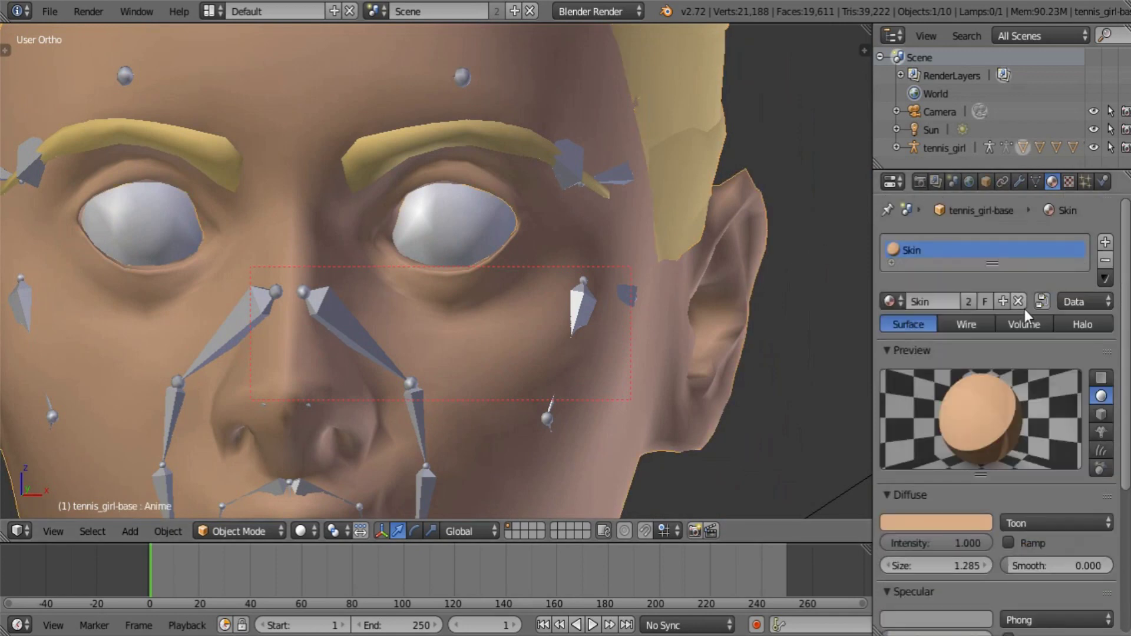
left_click(1104, 243)
left_click(889, 304)
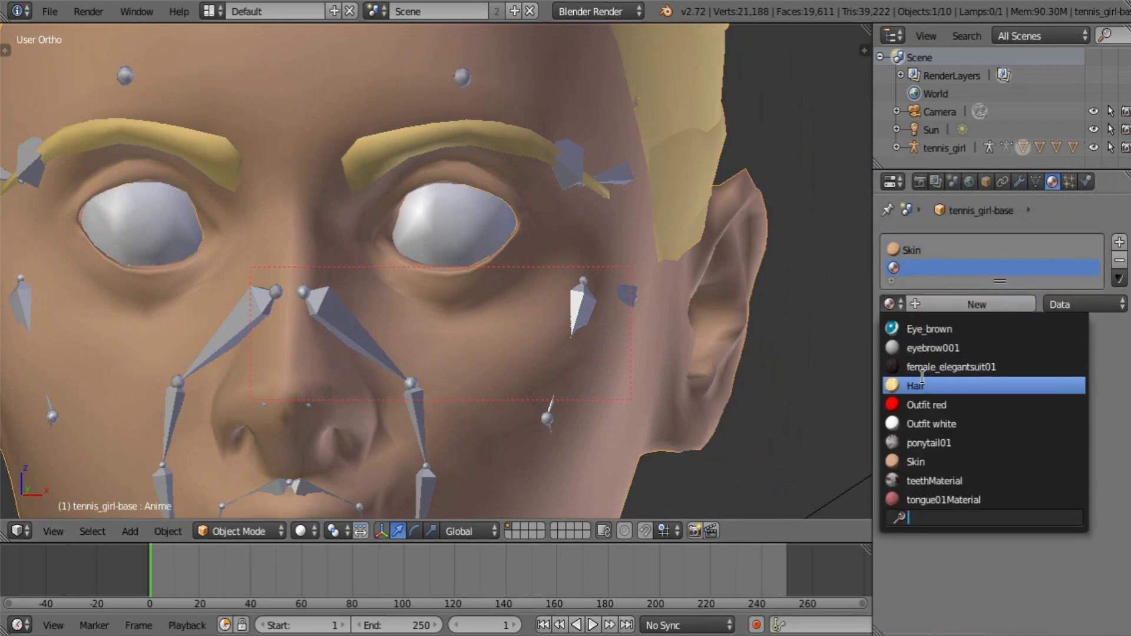
Give the empty material slot a separate copy of Skin named Eye lashes and set its diffuse color to black
left_click(919, 462)
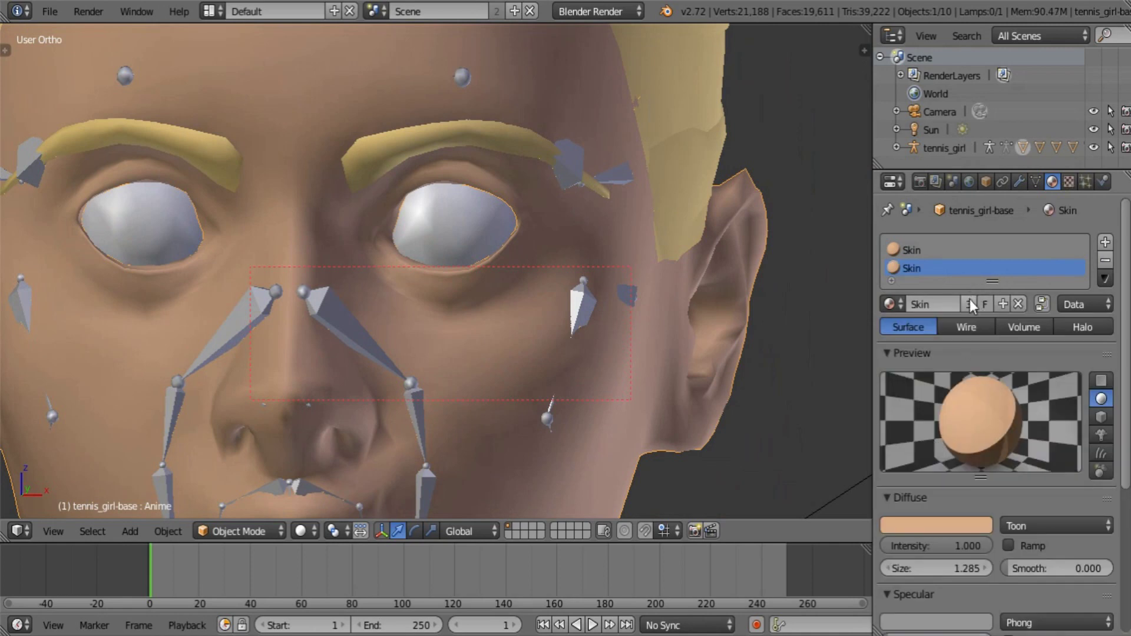
left_click(971, 303)
type("Eye lashes")
key("Return")
scroll(381, 205, "up", 1)
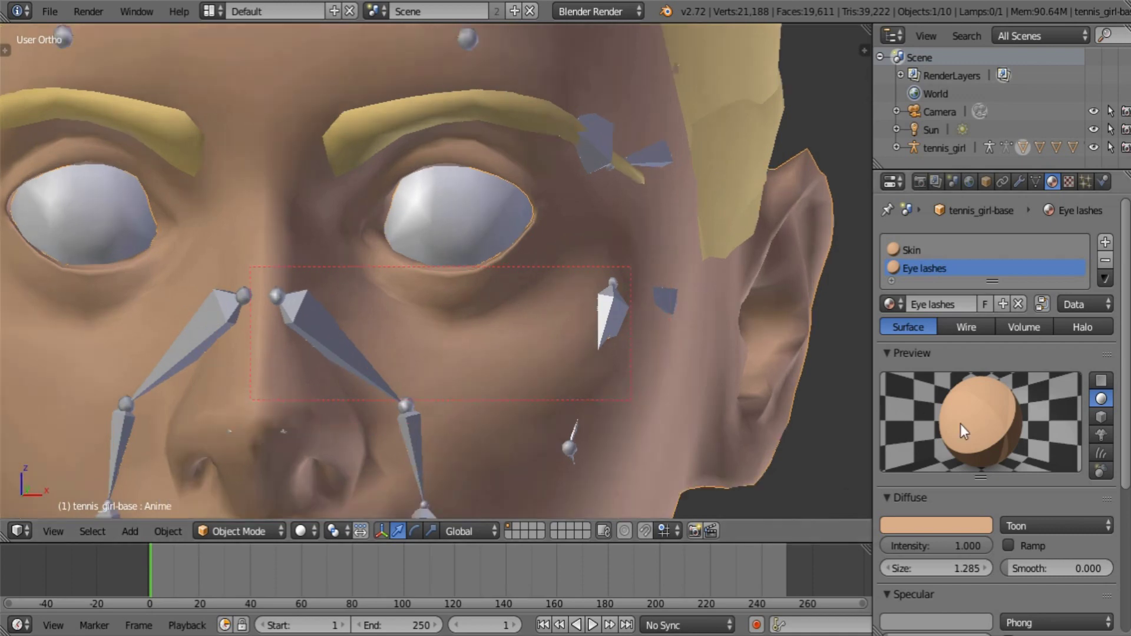
left_click(964, 528)
left_click_drag(971, 331, 973, 406)
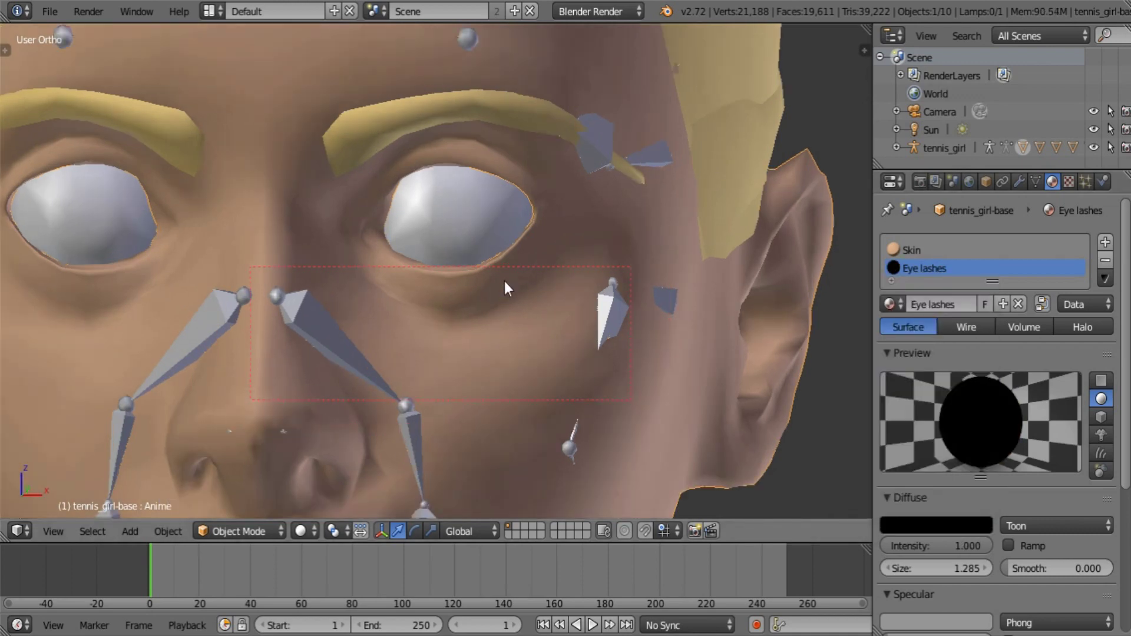
Select two adjacent lower eyelid edges on the character's left eye and extend the selection to their mirrored counterparts on the other eye
key("Tab")
scroll(518, 288, "up", 5)
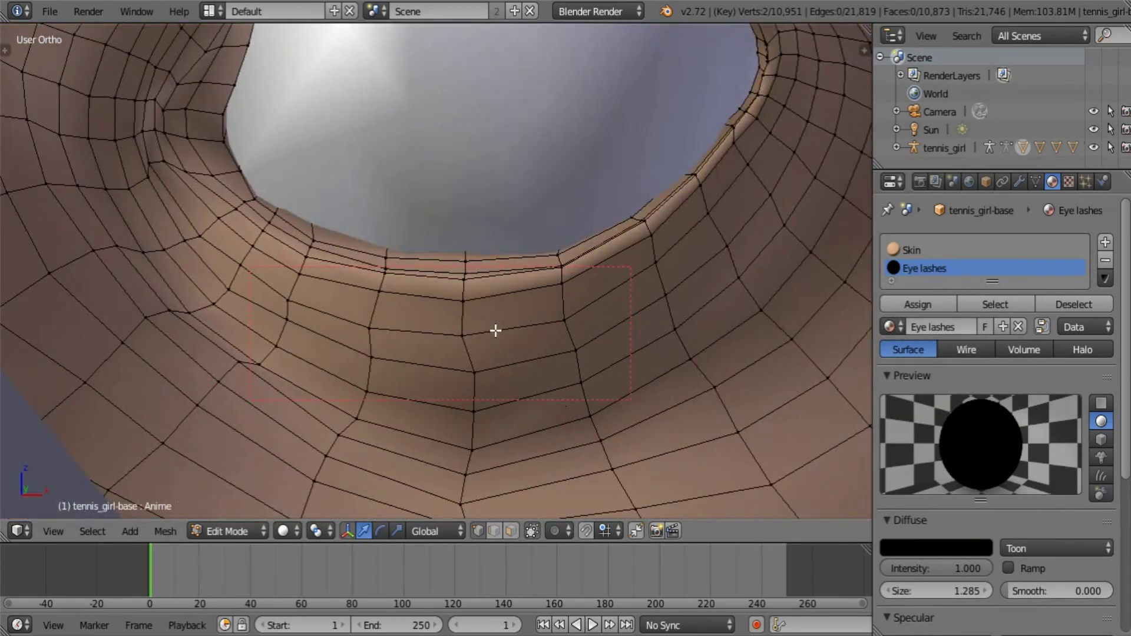
right_click(450, 275)
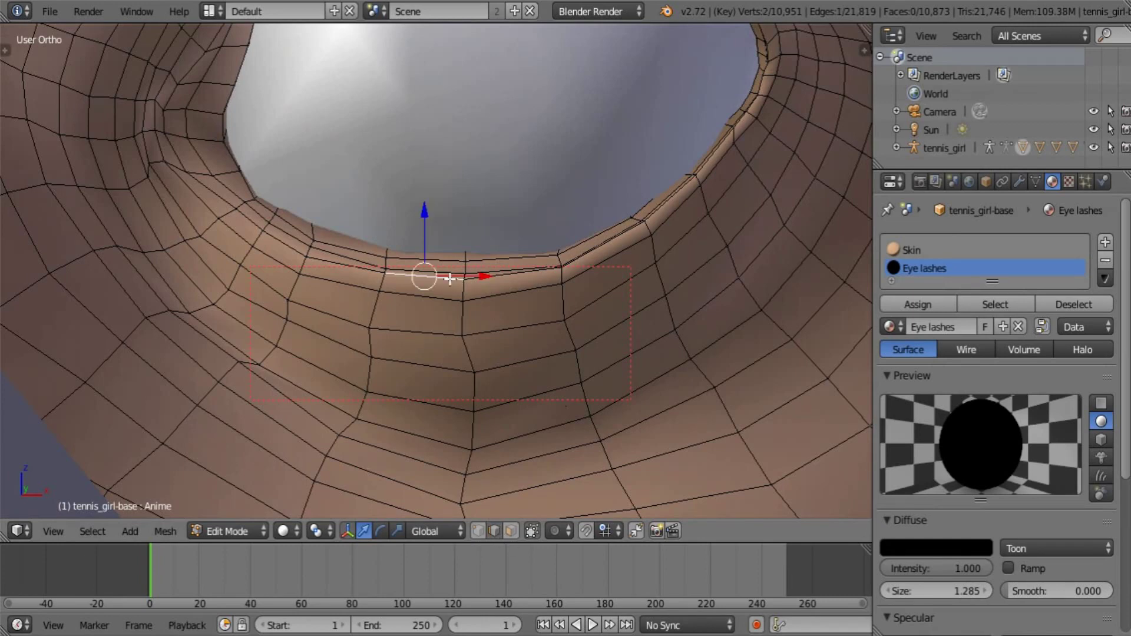
right_click(512, 271, "shift")
scroll(246, 299, "down", 4)
scroll(247, 308, "up", 5)
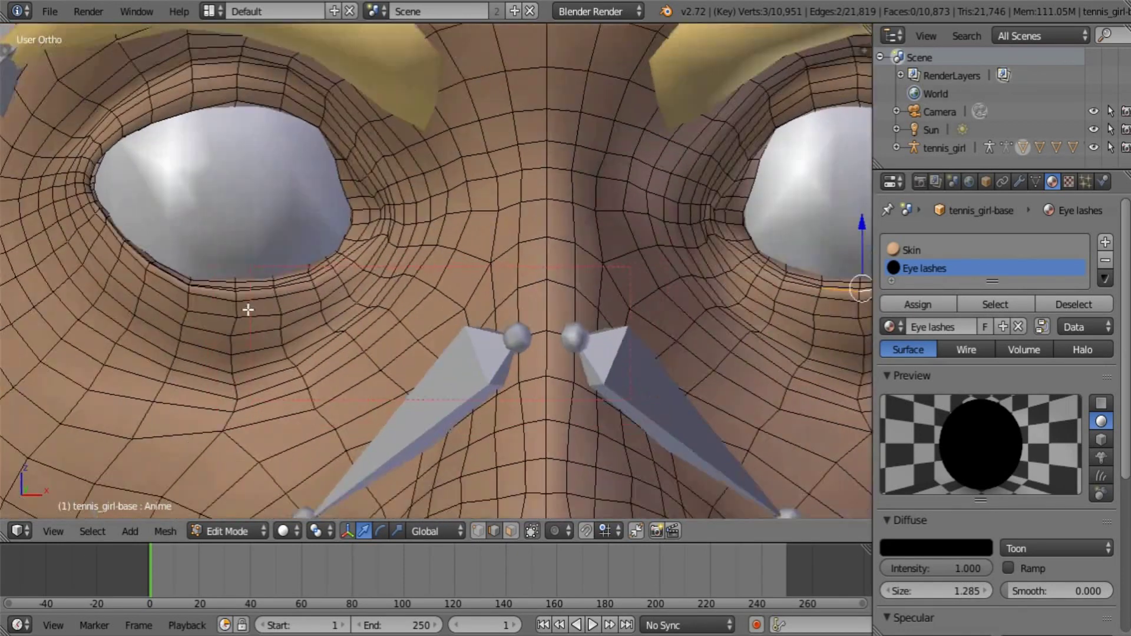
key("ctrl+shift+m")
scroll(605, 375, "down", 4)
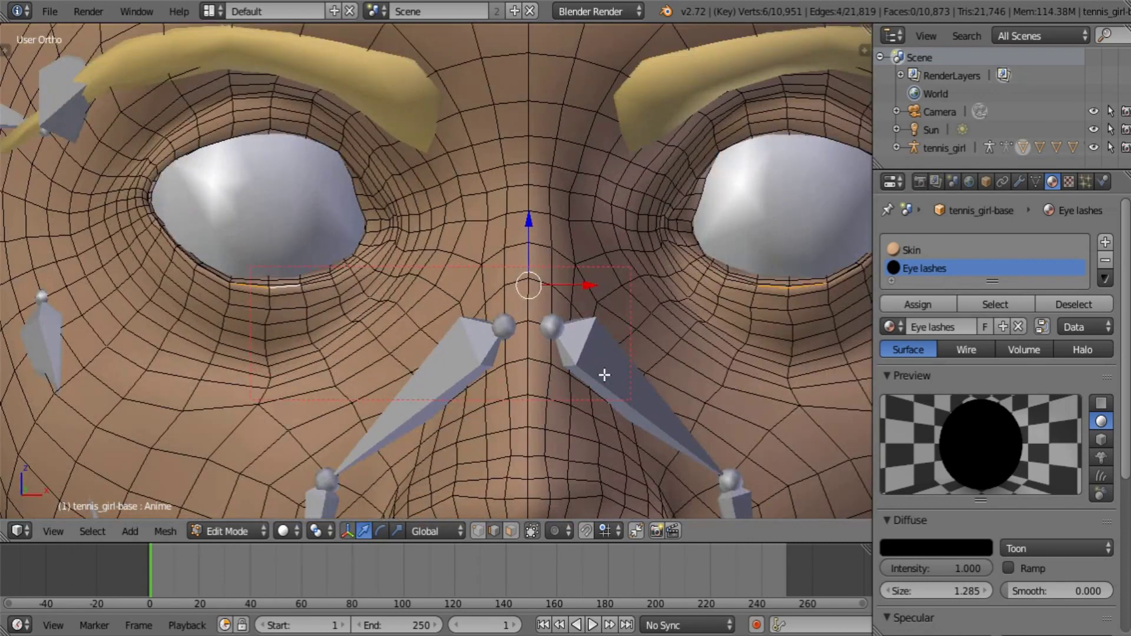
middle_click_drag(564, 367, 480, 324, "shift")
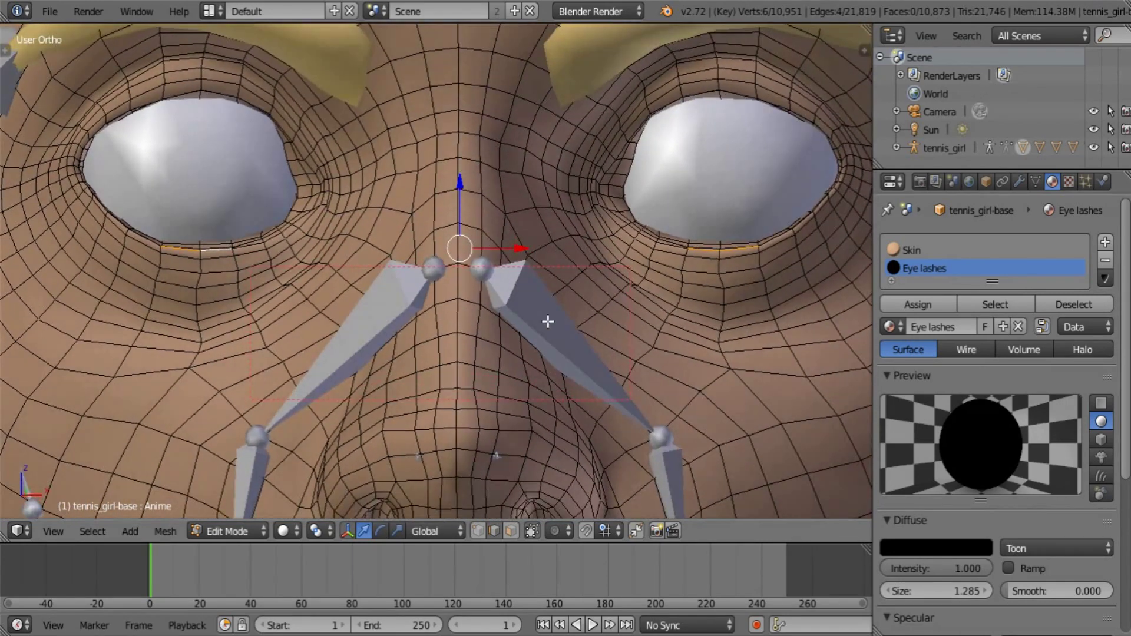
Enable proportional editing and flatten the selected lower lid edges along Z to about 0.24 with a proportional size of 0.01
key("o")
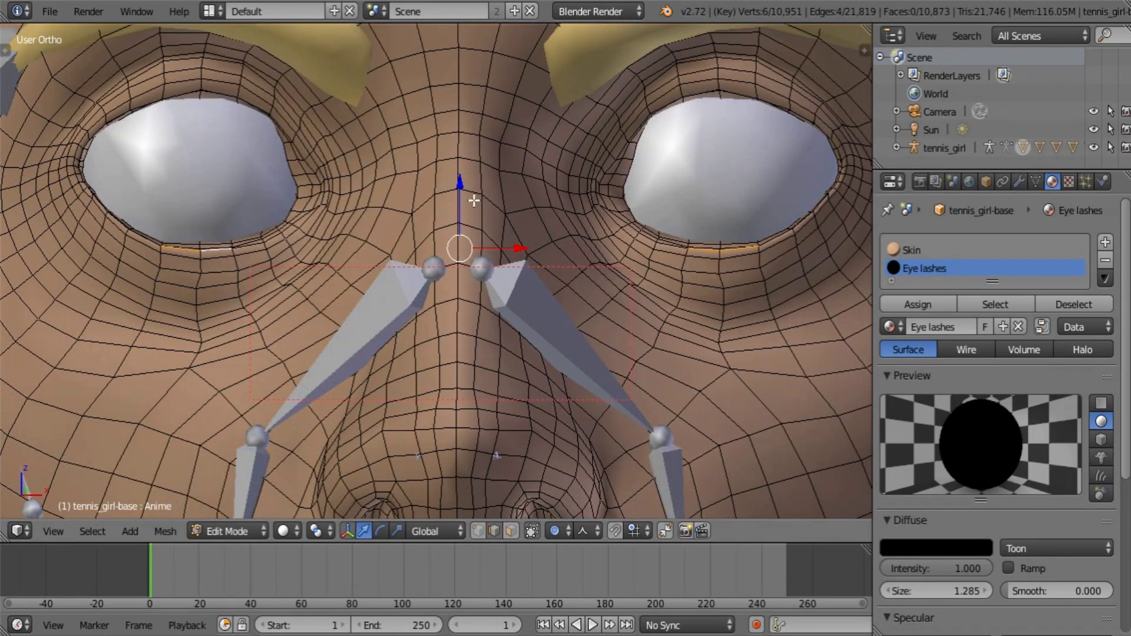
middle_click_drag(636, 373, 633, 349)
key("s")
key("z")
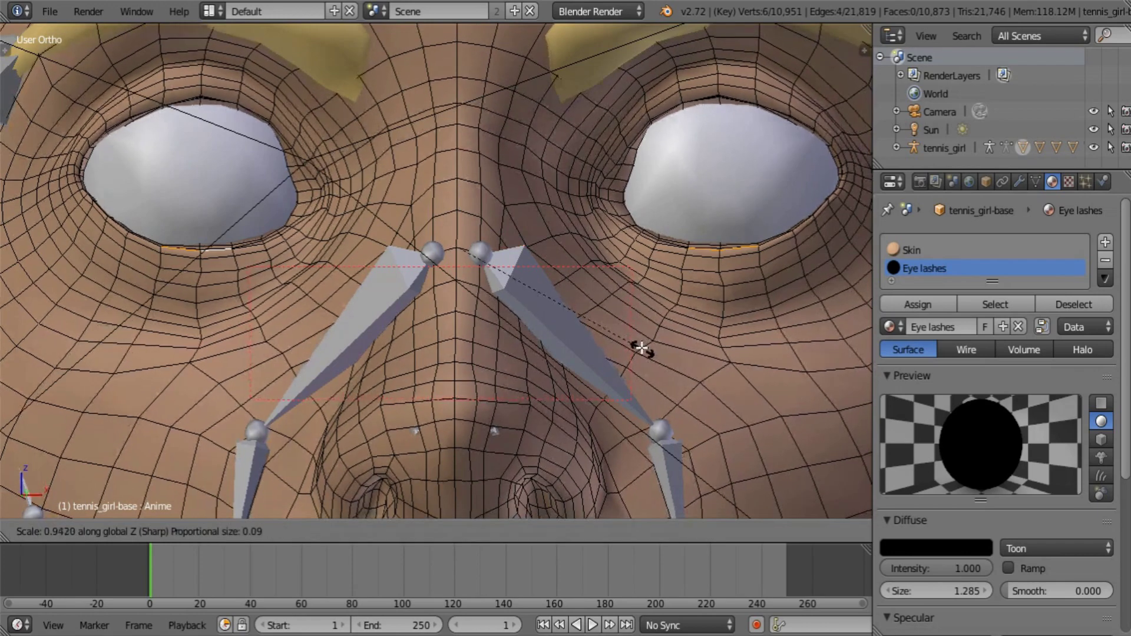
scroll(637, 348, "up", 7)
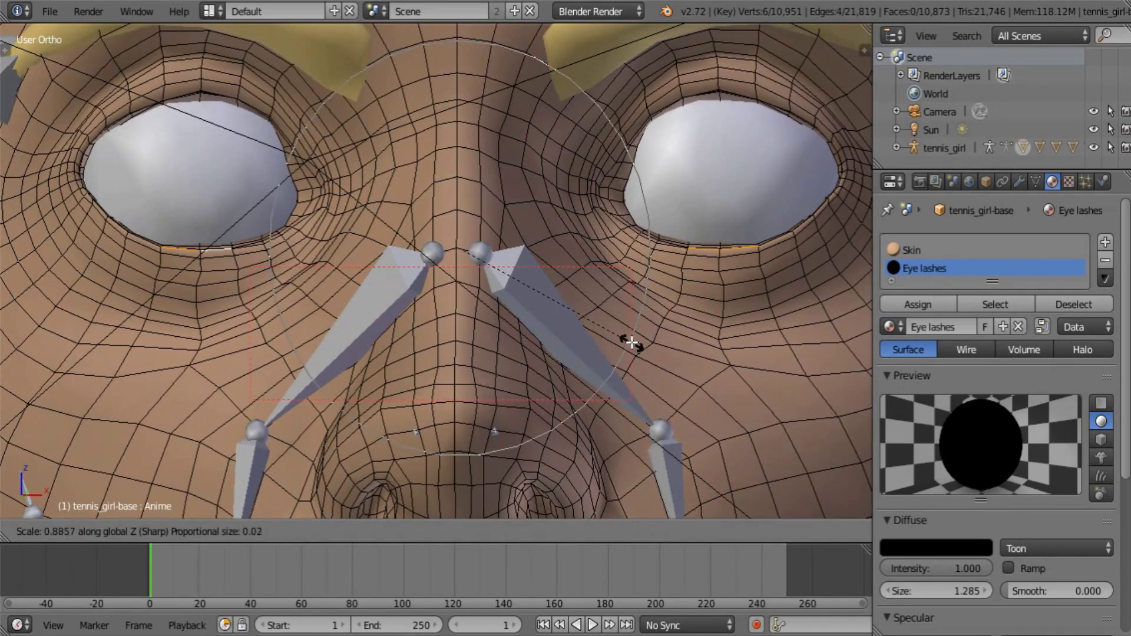
scroll(589, 296, "up", 7)
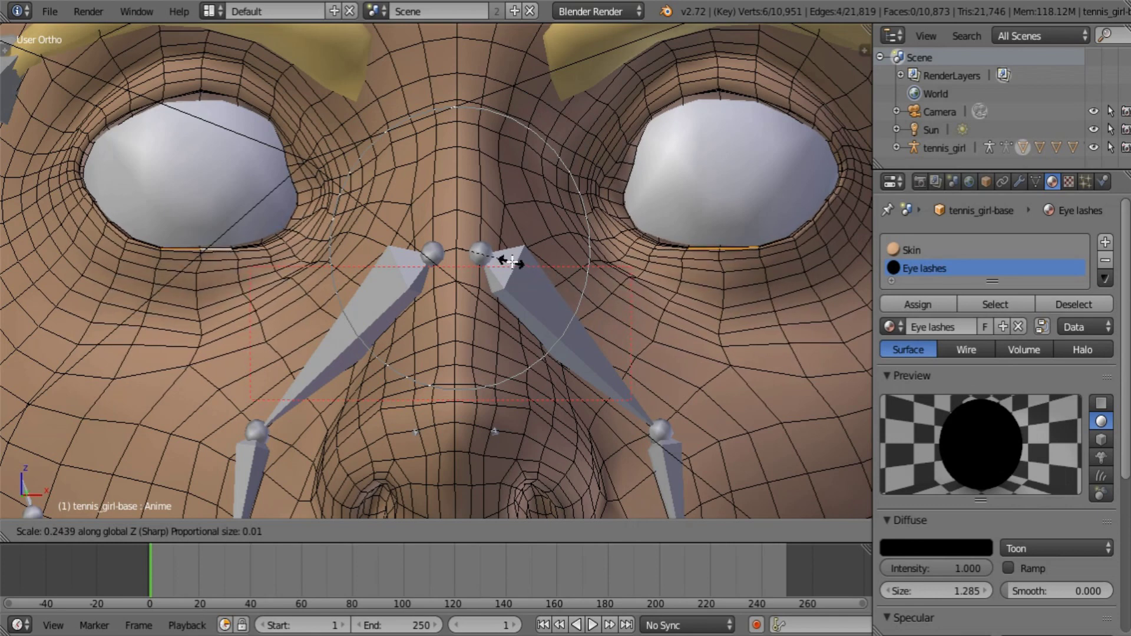
Select one matching edge on the eyelid rim of each eye
middle_click_drag(715, 248, 483, 329, "shift")
scroll(705, 296, "up", 2)
middle_click_drag(706, 297, 642, 270)
right_click(638, 245)
middle_click_drag(252, 335, 715, 311, "shift")
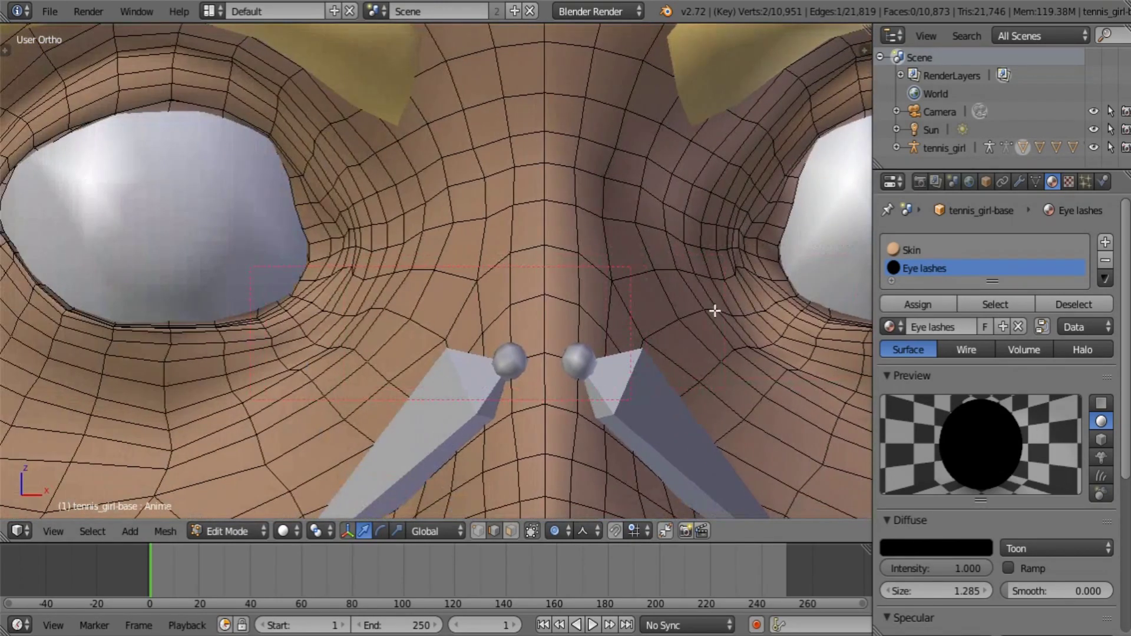
middle_click_drag(94, 299, 318, 328, "shift")
right_click(224, 253, "shift")
key("KP_Decimal")
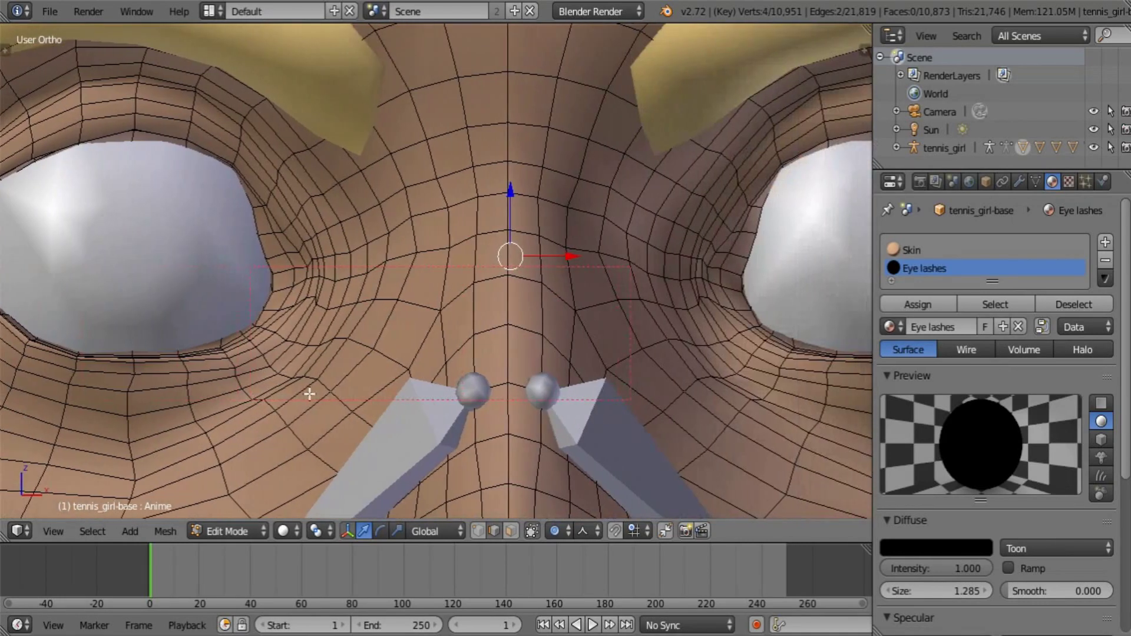
scroll(480, 364, "up", 2)
scroll(479, 364, "up", 3)
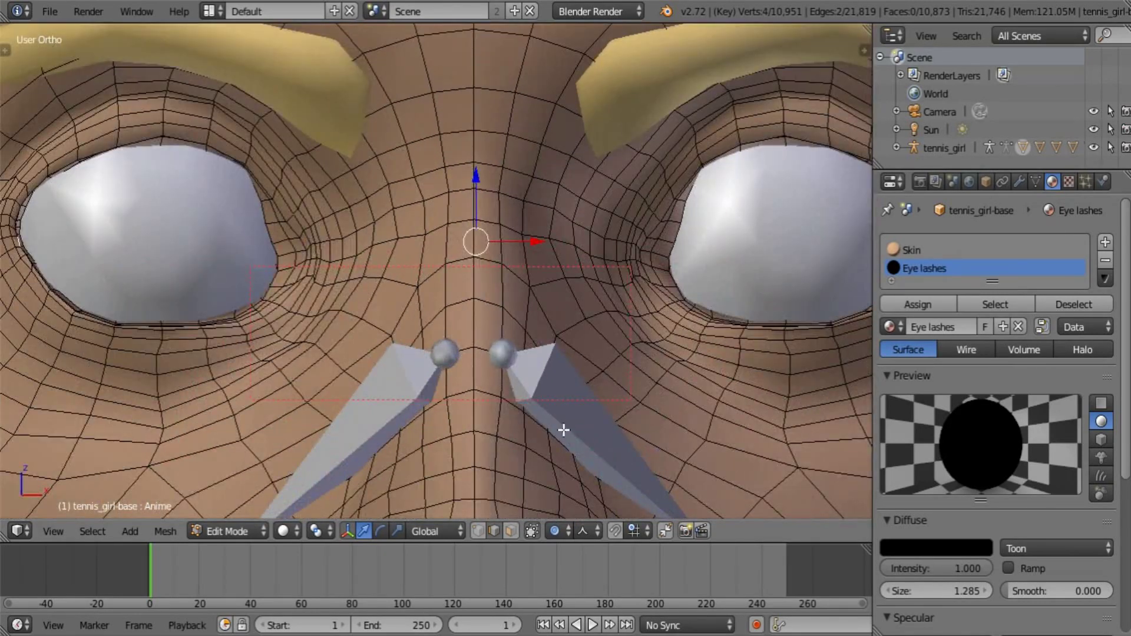
Scale the two selected eyelid edges along Z to about 0.68, nudge them vertically, and leave Edit Mode
scroll(564, 430, "down", 4)
key("s")
key("z")
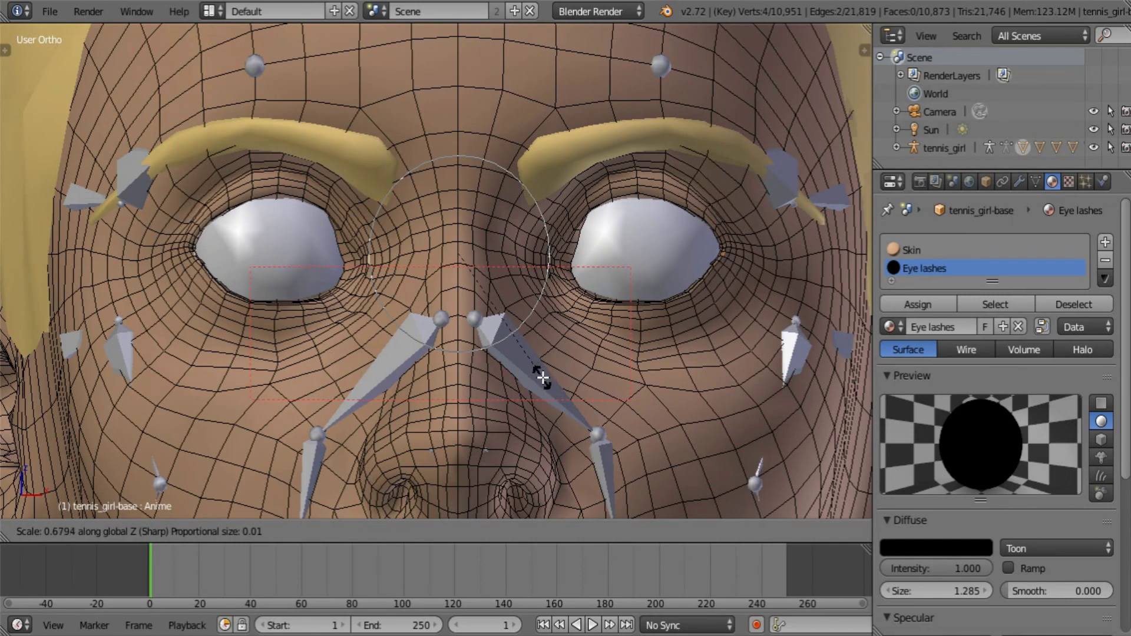
left_click(538, 373)
left_click_drag(460, 193, 460, 199)
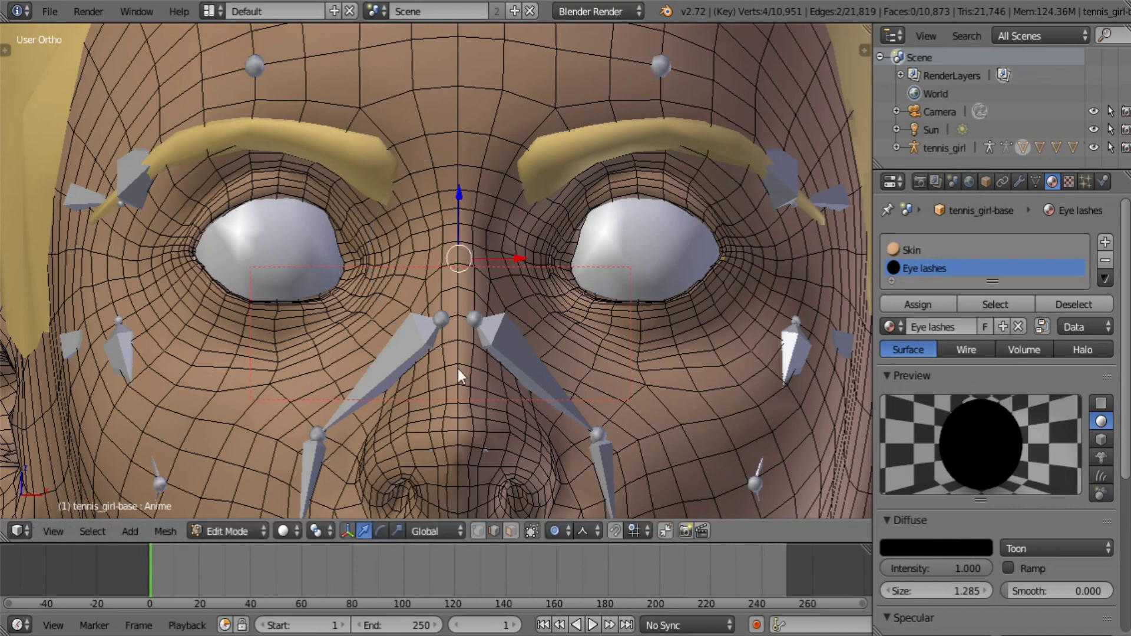
key("Tab")
middle_click_drag(462, 380, 521, 422)
scroll(460, 378, "up", 3)
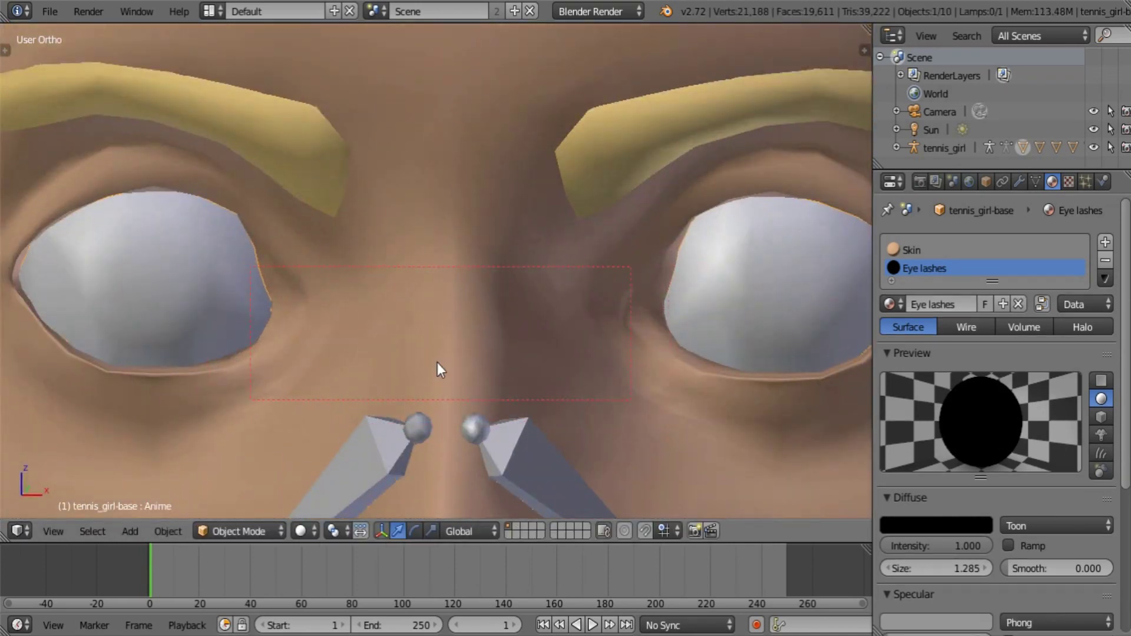
In Edit Mode, circle-select the middle lower lid faces of the character's left eye and assign the Eye lashes material to them
key("Tab")
middle_click_drag(676, 461, 288, 305, "shift")
scroll(288, 315, "up", 4)
mouse_move(343, 376)
middle_mouse_down()
mouse_move(351, 392)
mouse_move(326, 359)
mouse_move(327, 377)
middle_mouse_up()
key("a")
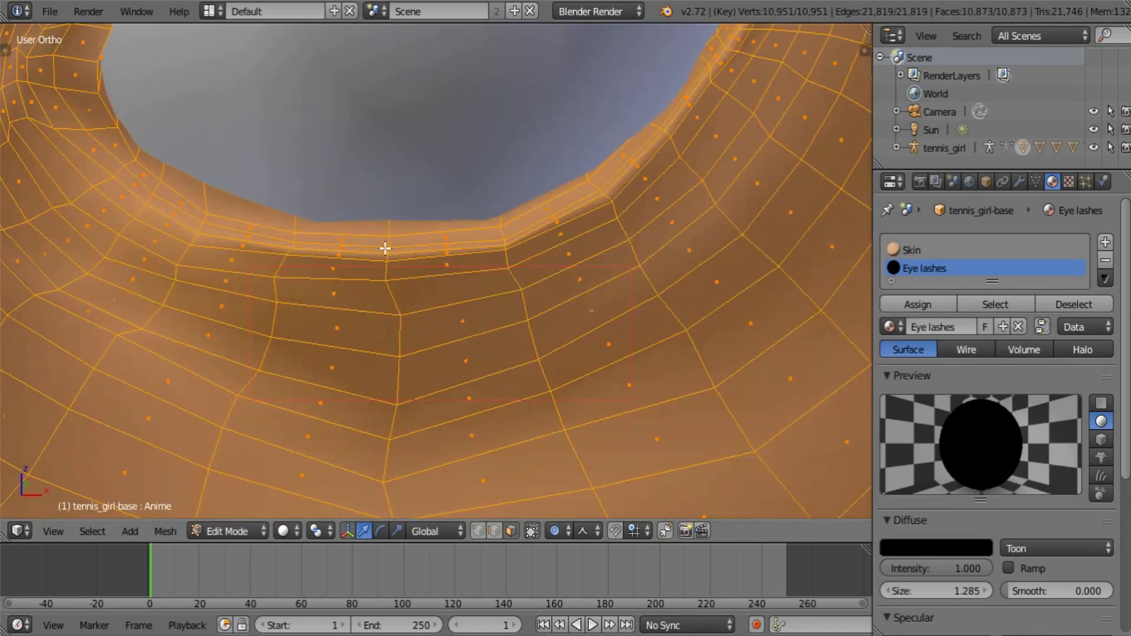
key("a")
key("c")
left_click(387, 240)
right_click(386, 240)
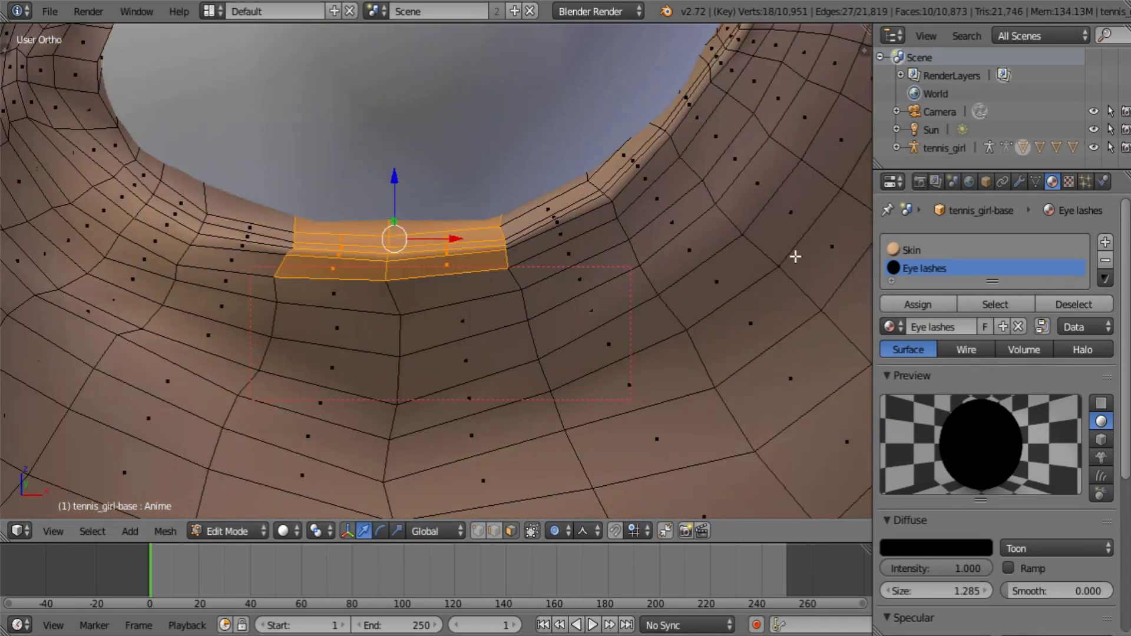
left_click(917, 304)
Clear the selection and circle-select the upper eyelid rim faces of the character's left eye
scroll(518, 306, "down", 3)
middle_click_drag(517, 306, 279, 264)
key("a")
key("c")
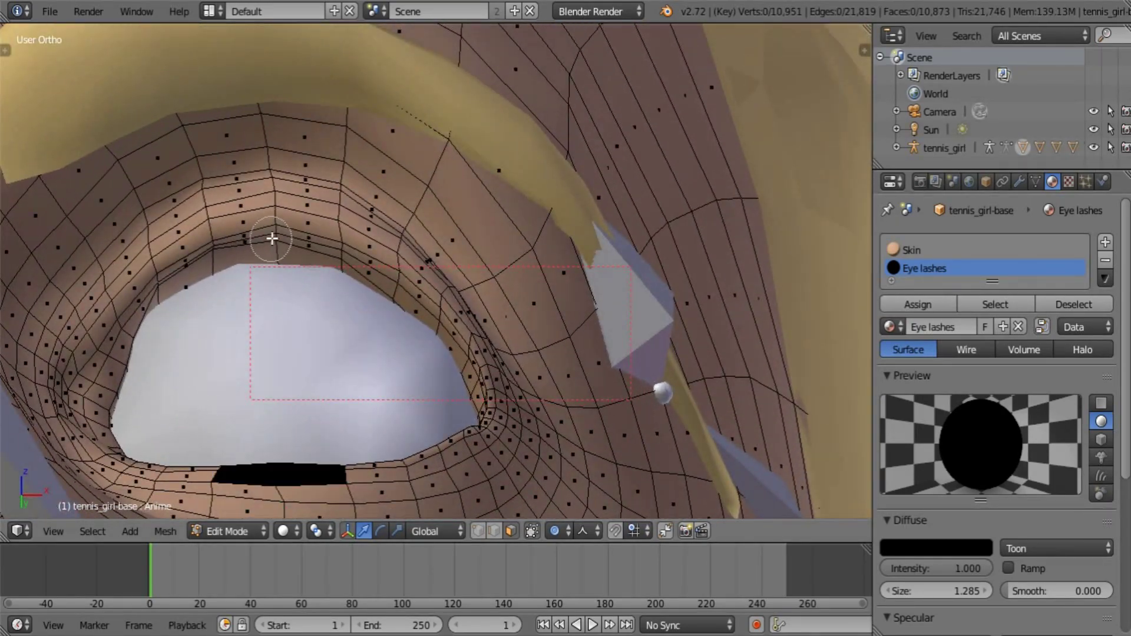
mouse_move(272, 238)
left_mouse_down()
mouse_move(378, 276)
mouse_move(440, 331)
left_mouse_up()
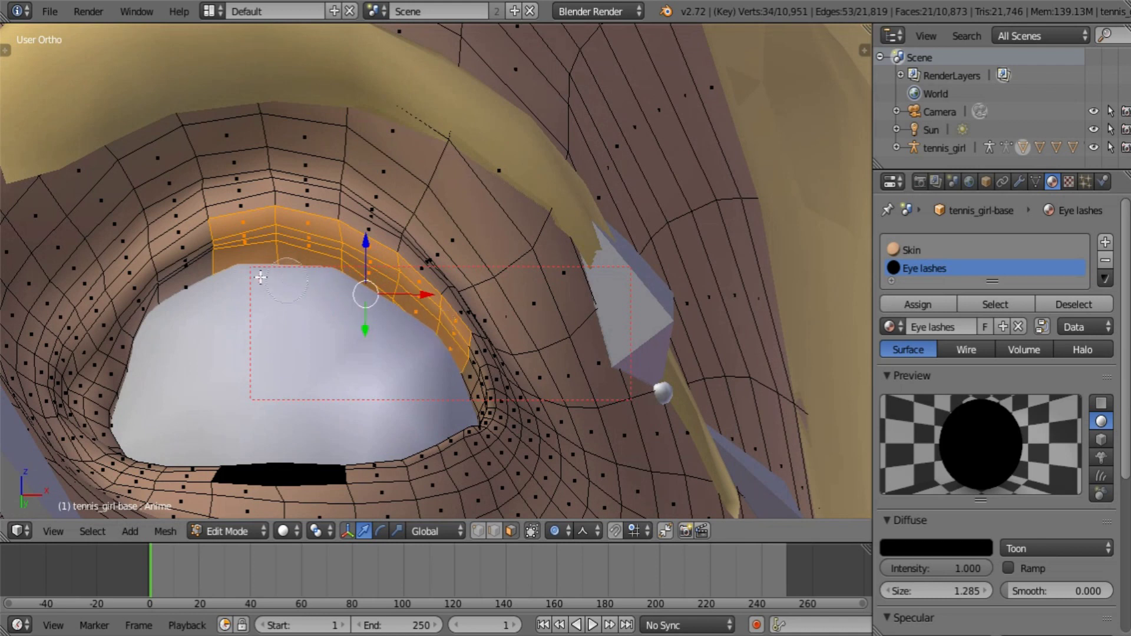
left_click_drag(215, 255, 187, 267)
right_click(130, 288)
Add the remaining upper lid rim faces toward the inner corner of the eye to the selection
right_click(129, 289, "shift")
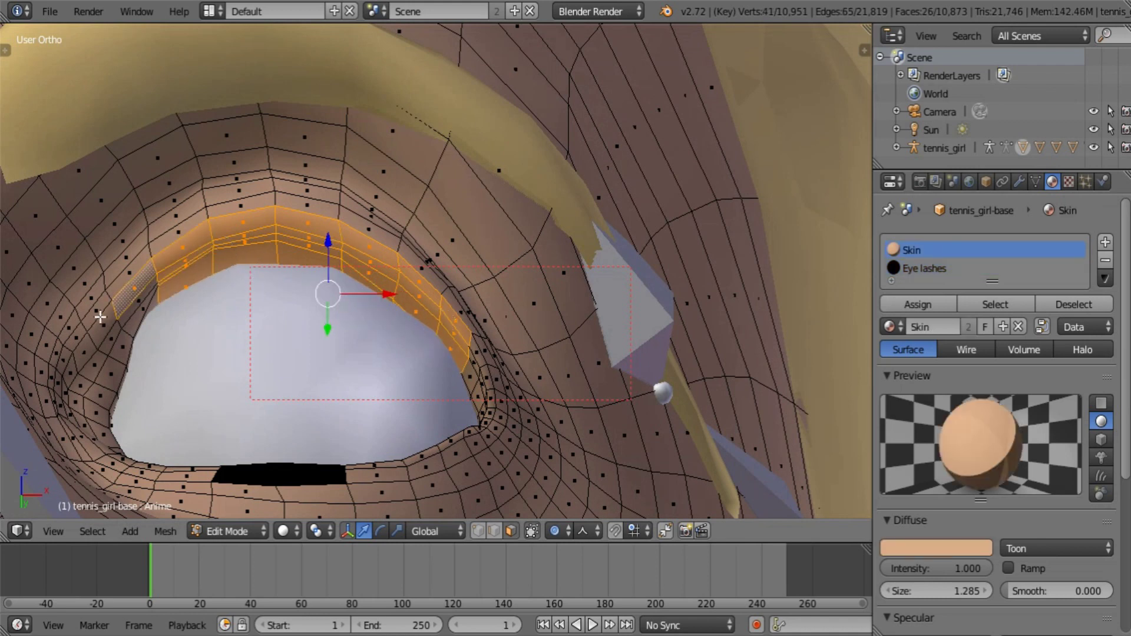
right_click(104, 321, "shift")
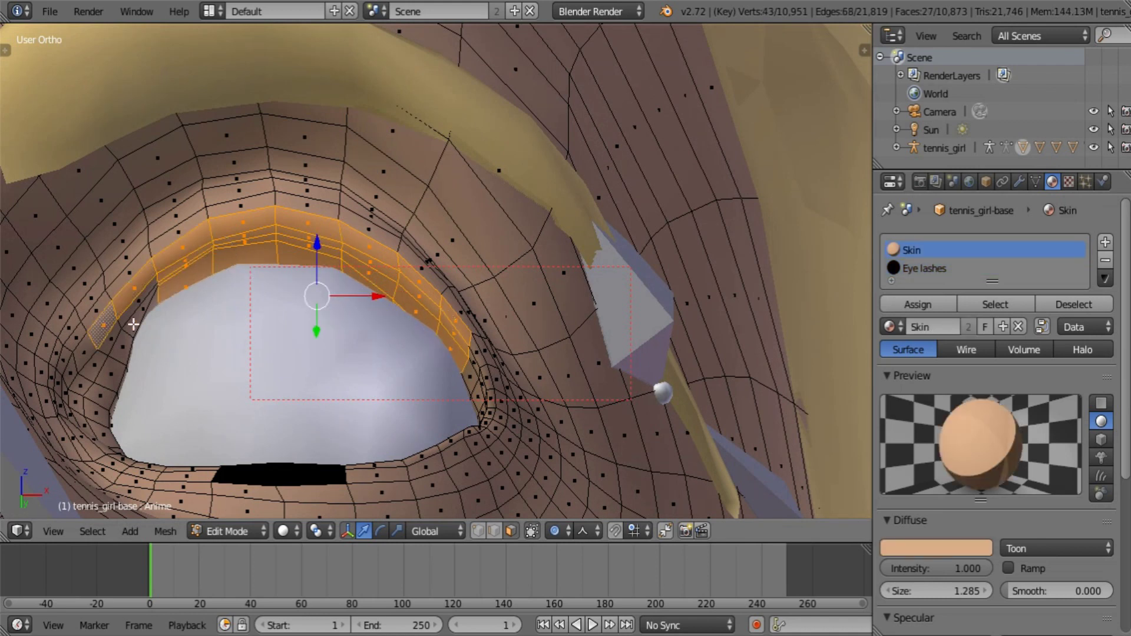
right_click(152, 294, "shift")
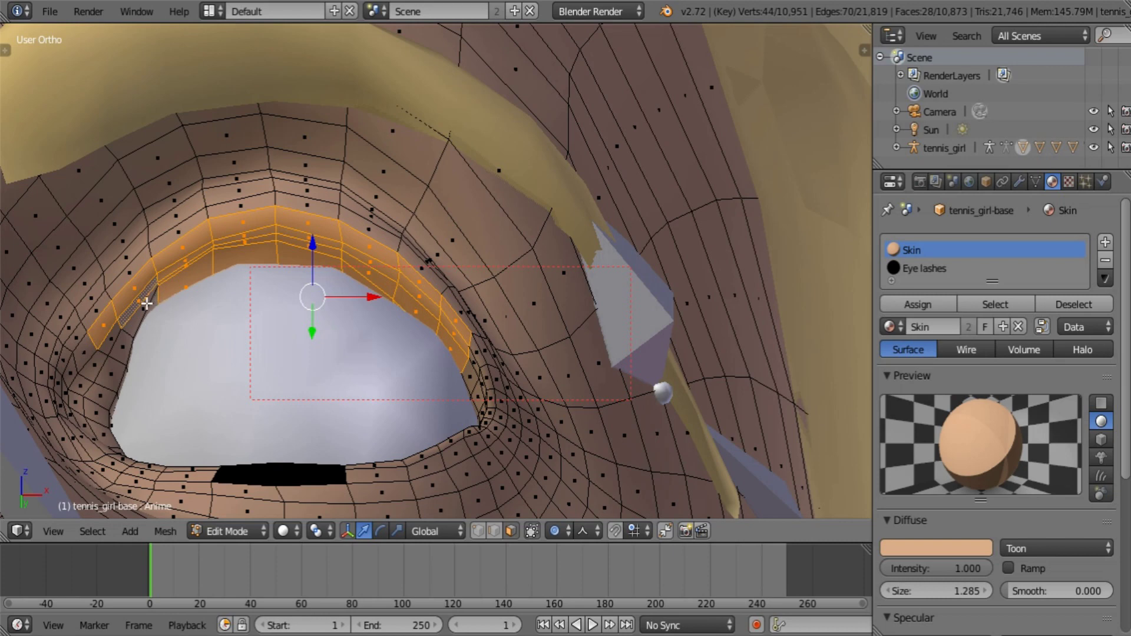
right_click(139, 311, "shift")
right_click(121, 349, "shift")
right_click(115, 376, "shift")
right_click(157, 294, "shift")
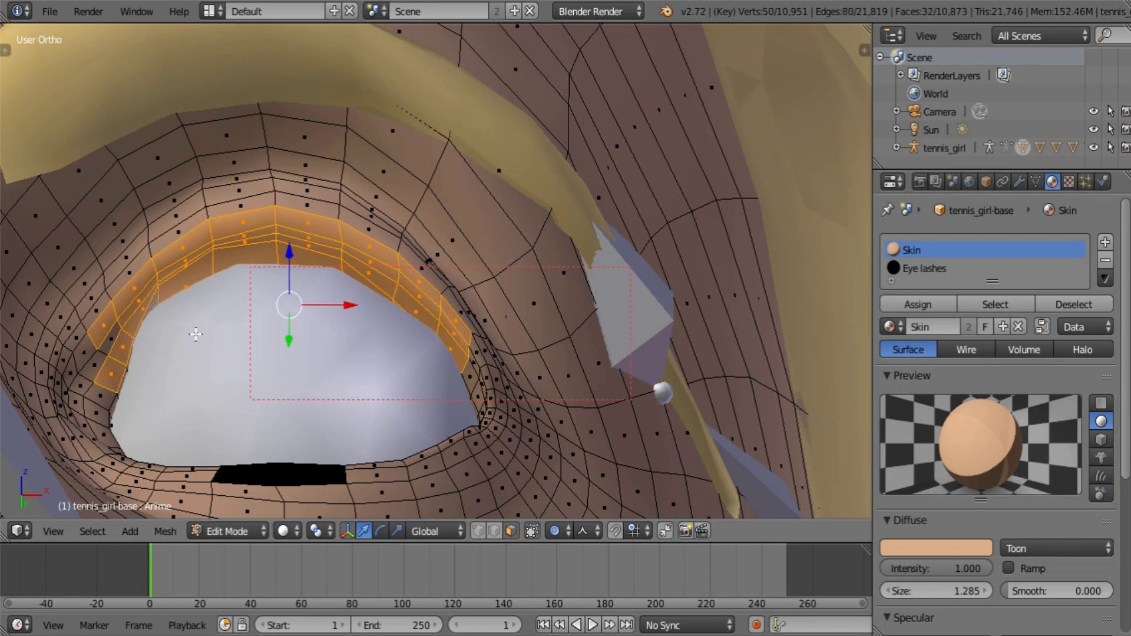
middle_click_drag(197, 333, 132, 374)
key("c")
left_click_drag(161, 370, 158, 400)
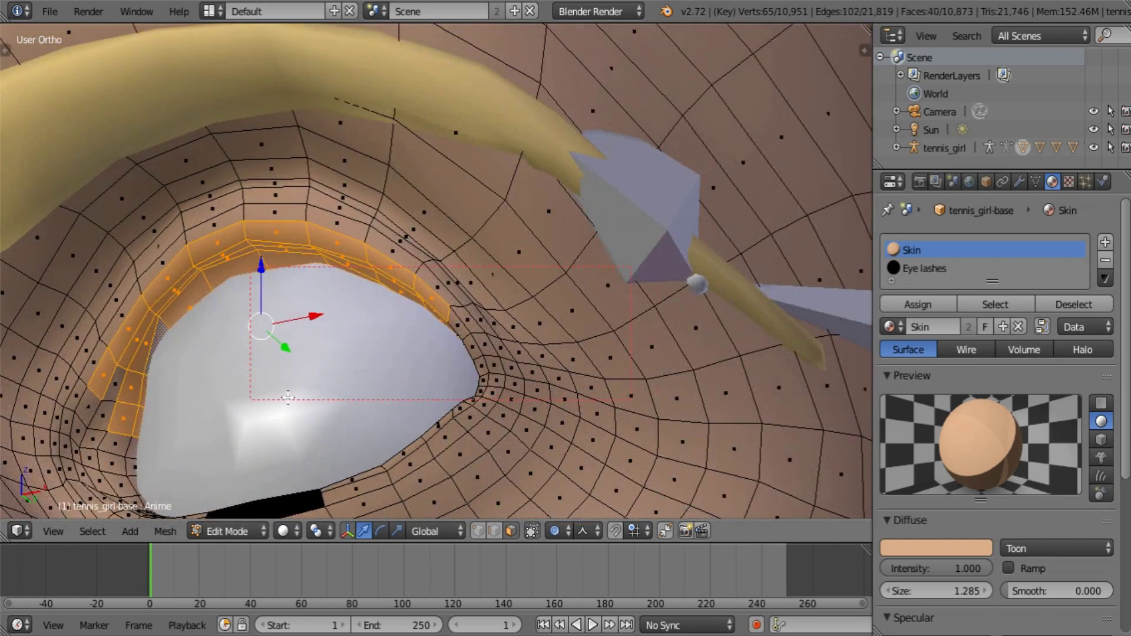
Extend the face selection around the outer corner of the eye and onto the adjoining lower lid rim
middle_click_drag(287, 398, 462, 355)
middle_click_drag(568, 428, 383, 295, "shift")
scroll(383, 295, "up", 2)
key("c")
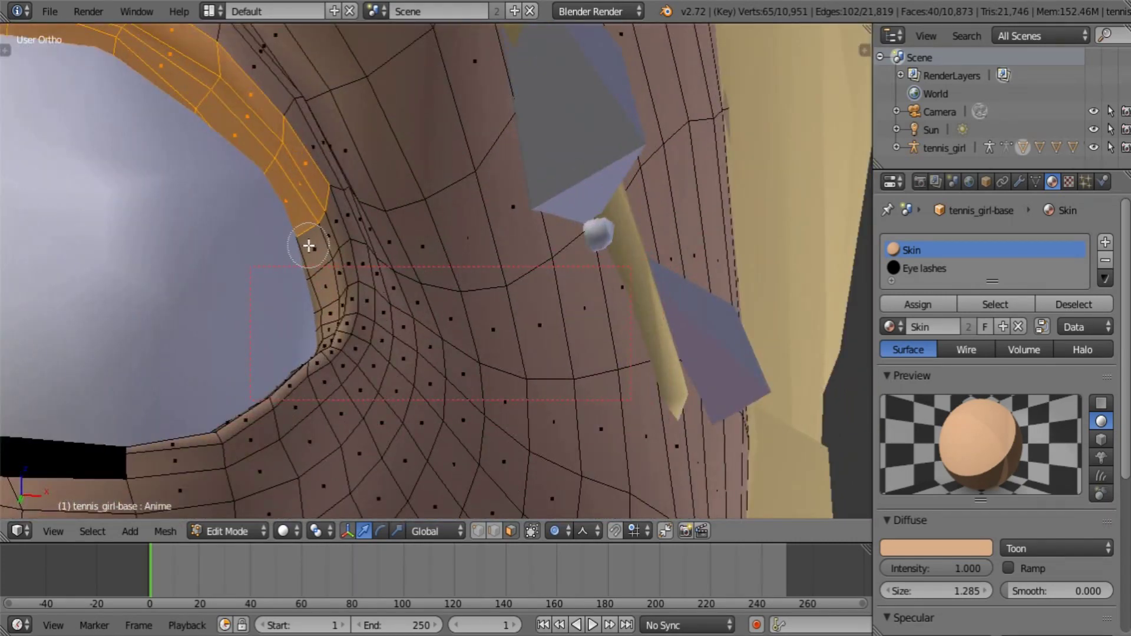
mouse_move(308, 246)
left_mouse_down()
mouse_move(321, 245)
mouse_move(328, 291)
left_mouse_up()
right_click(325, 258)
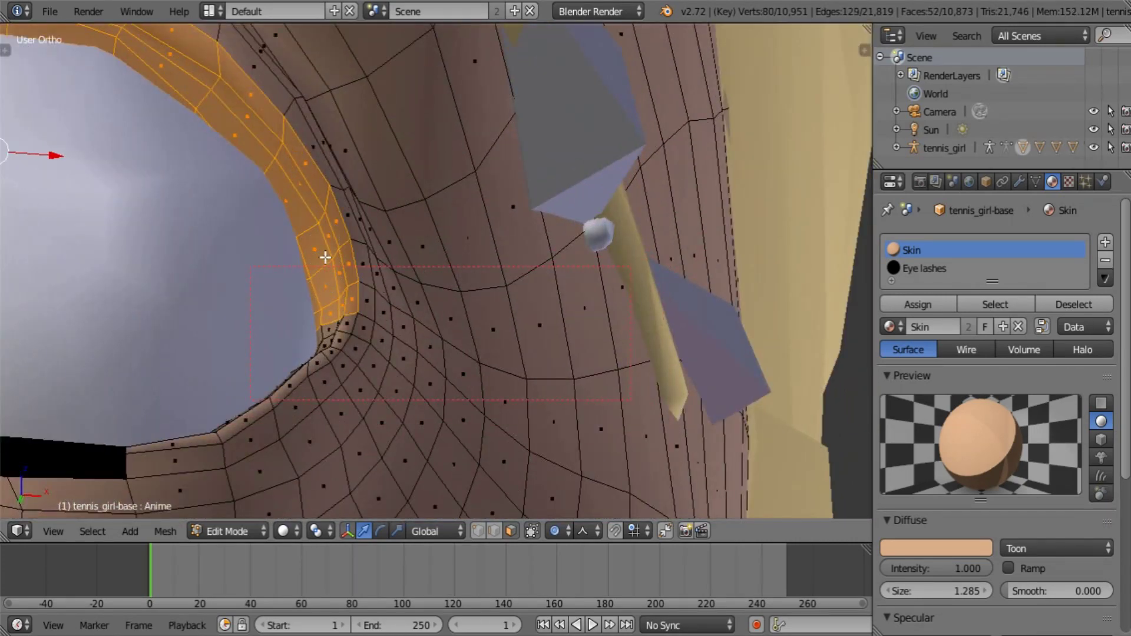
middle_click_drag(326, 258, 343, 202)
key("c")
mouse_move(337, 169)
left_mouse_down()
mouse_move(329, 205)
mouse_move(266, 275)
left_mouse_up()
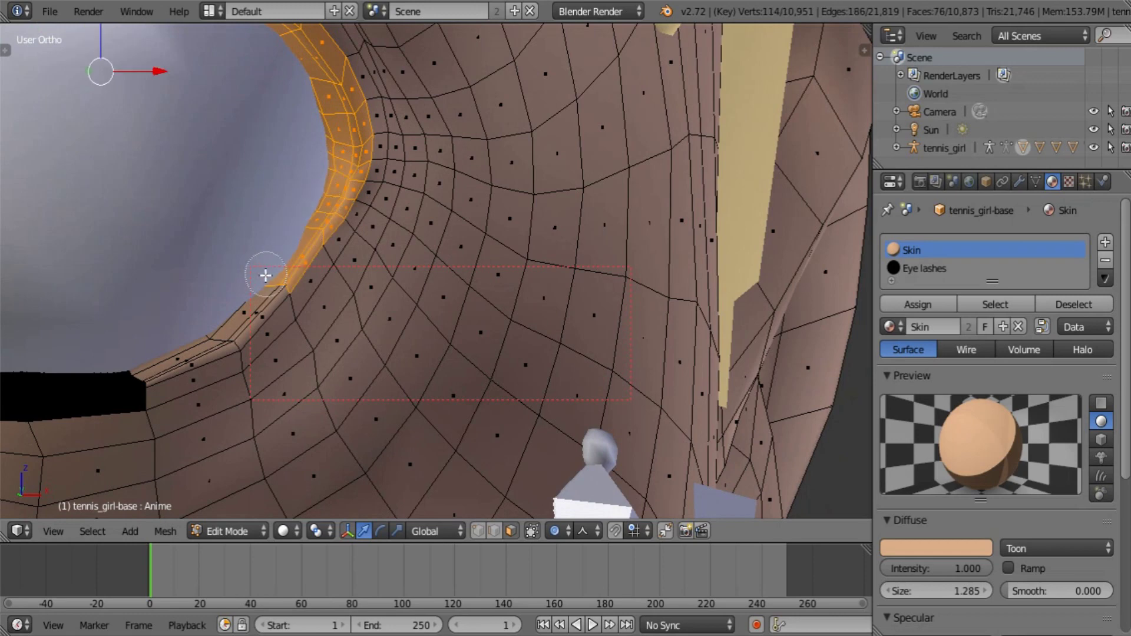
right_click(267, 255)
Assign the Eye lashes material to the selected upper lid and outer corner faces
key("KP_Decimal")
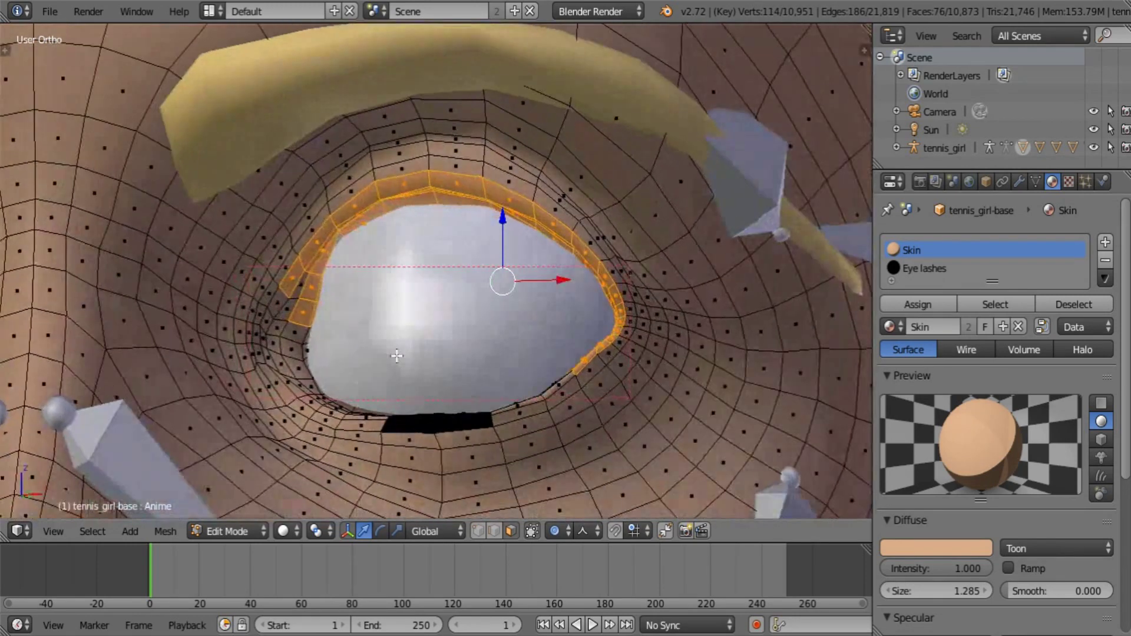
left_click(917, 274)
left_click(901, 312)
scroll(554, 351, "up", 2)
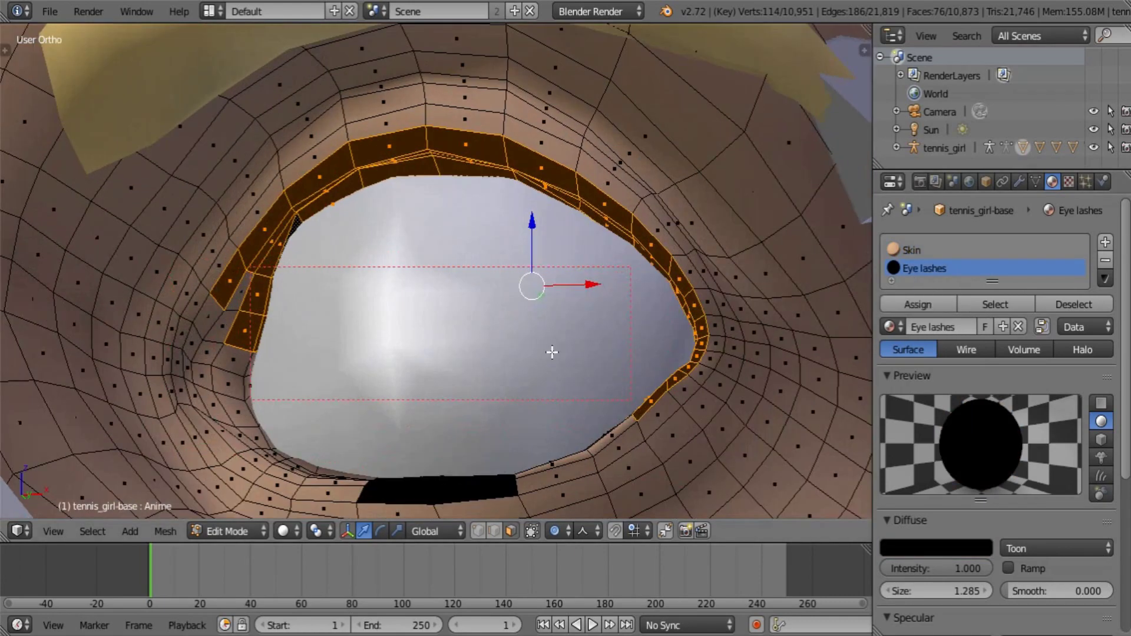
Select the four skin faces bordering the black rim at the eye's outer corner and assign the Eye lashes material to them
middle_click_drag(553, 351, 612, 334, "shift")
middle_click_drag(612, 334, 567, 349, "shift")
scroll(568, 349, "up", 2)
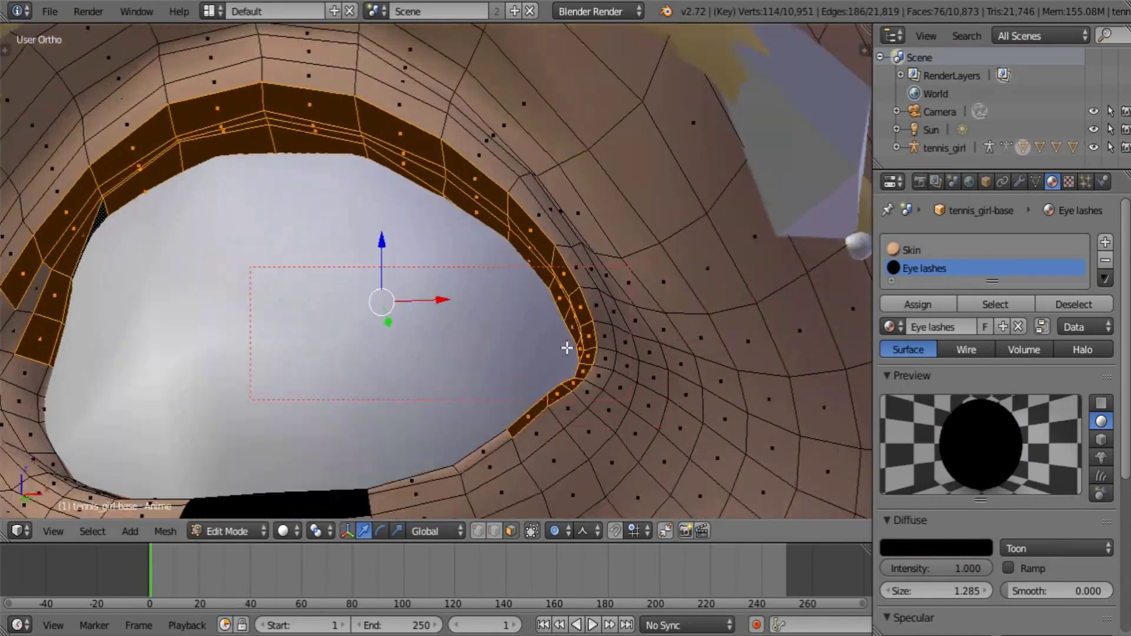
right_click(605, 259)
right_click(630, 321, "shift")
right_click(638, 353, "shift")
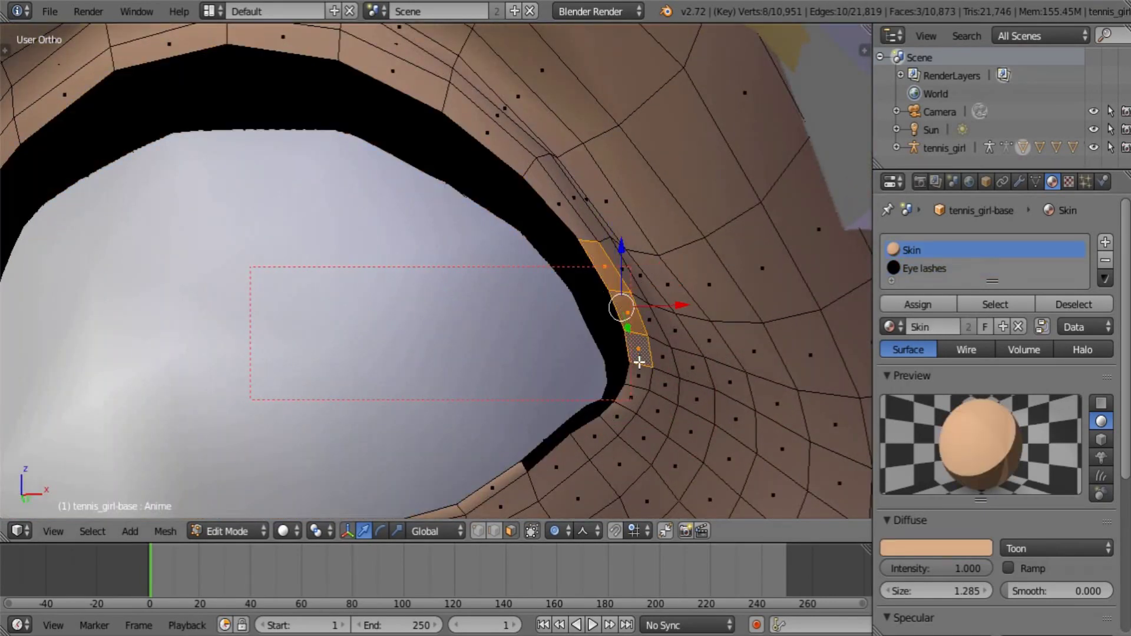
right_click(638, 376, "shift")
left_click(901, 269)
left_click(903, 305)
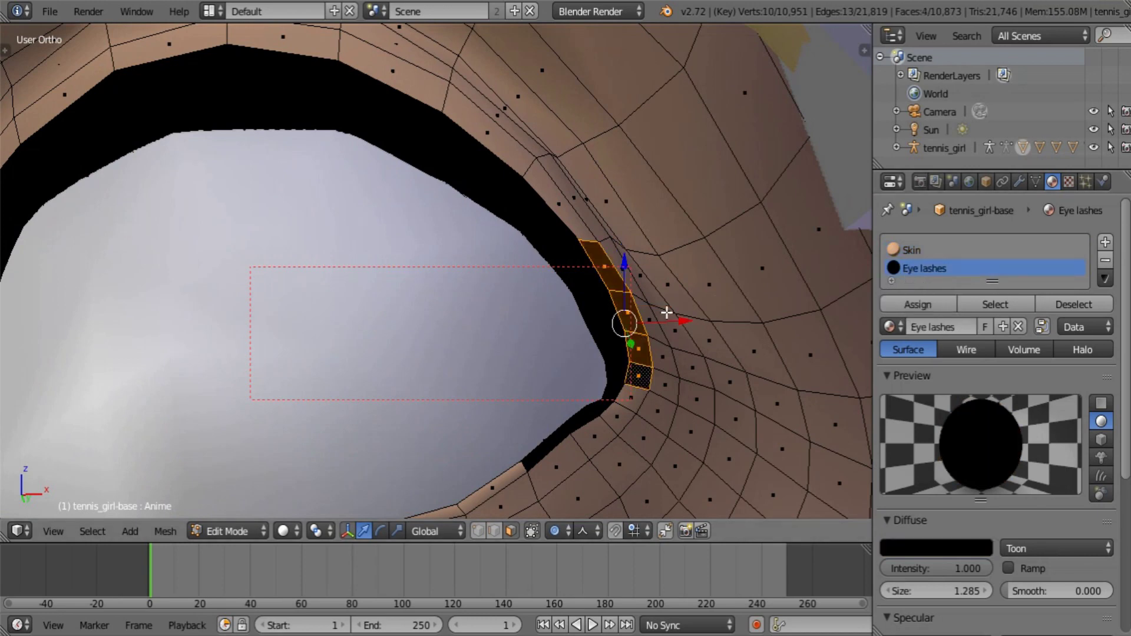
Select the next two skin faces beside the black rim at the eye's outer corner and assign the Eye lashes material to them
right_click(648, 312)
right_click(663, 356, "shift")
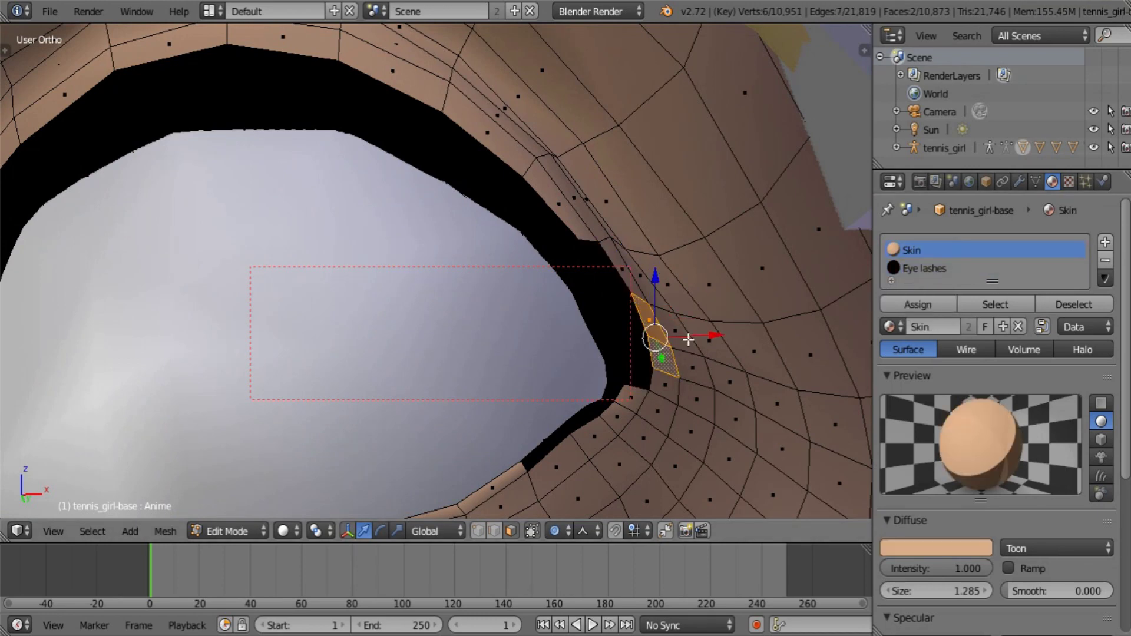
left_click(907, 268)
left_click(914, 301)
scroll(719, 331, "down", 4)
key("Tab")
scroll(570, 344, "down", 3)
middle_click_drag(619, 228, 601, 282)
middle_click_drag(586, 207, 604, 362, "shift")
middle_click_drag(568, 288, 535, 302, "shift")
scroll(566, 315, "up", 4)
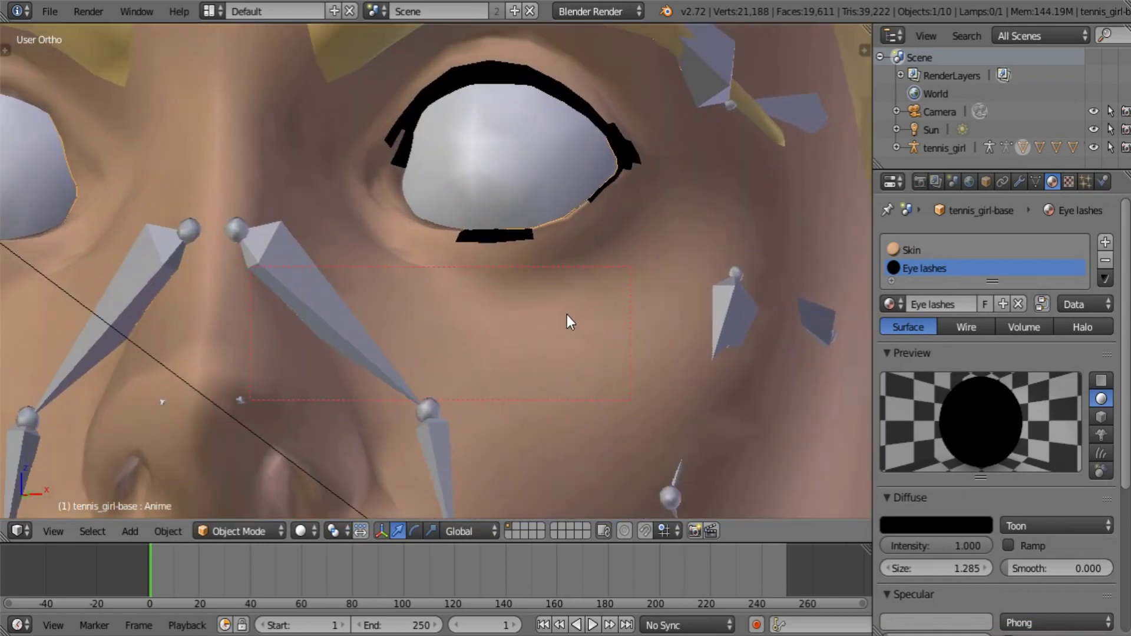
Select the four lower lid faces just below the outer corner and assign the Eye lashes material to them
middle_click_drag(618, 224, 546, 291, "shift")
scroll(548, 292, "up", 2)
middle_click_drag(718, 205, 599, 317, "shift")
key("Tab")
scroll(665, 286, "up", 1)
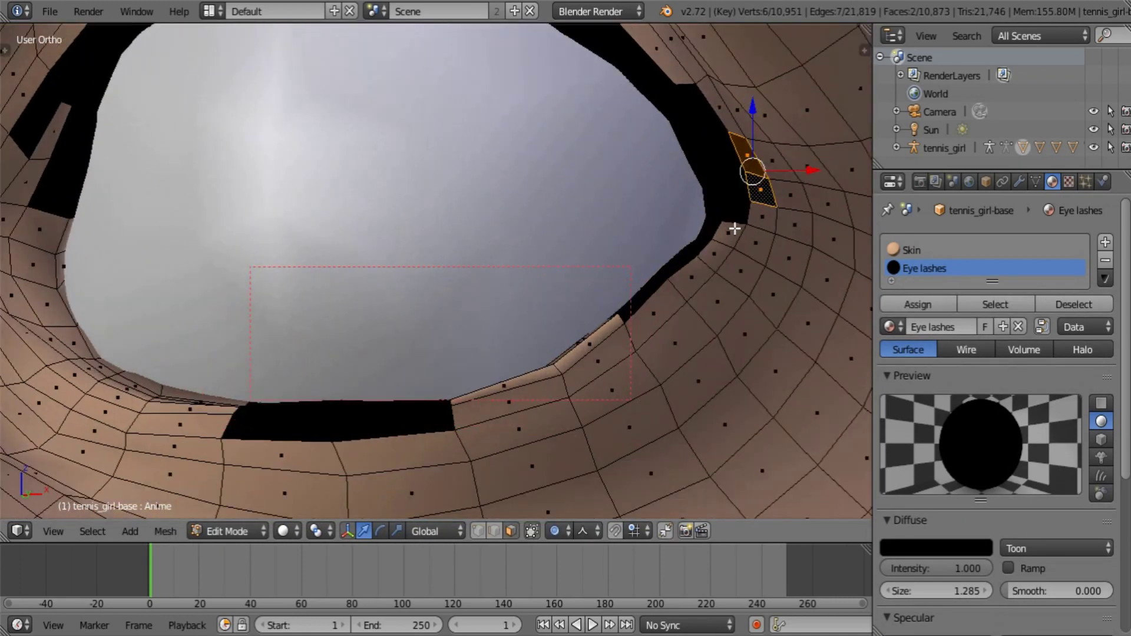
right_click(726, 232)
right_click(714, 254, "shift")
right_click(691, 277, "shift")
right_click(654, 308, "shift")
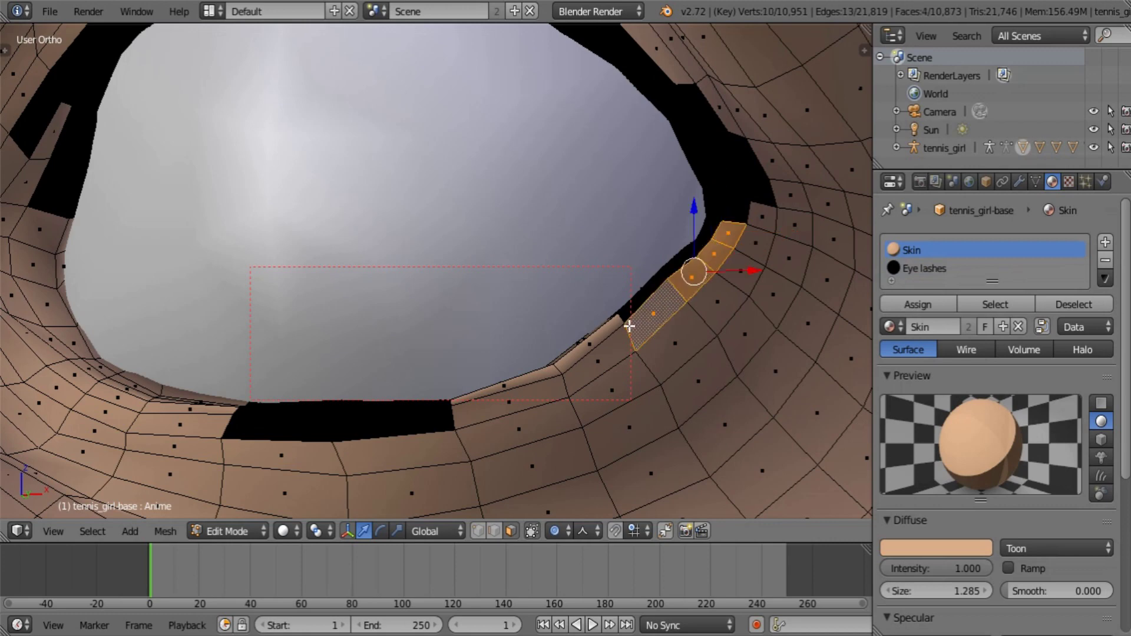
left_click(924, 268)
left_click(918, 304)
scroll(589, 324, "down", 2)
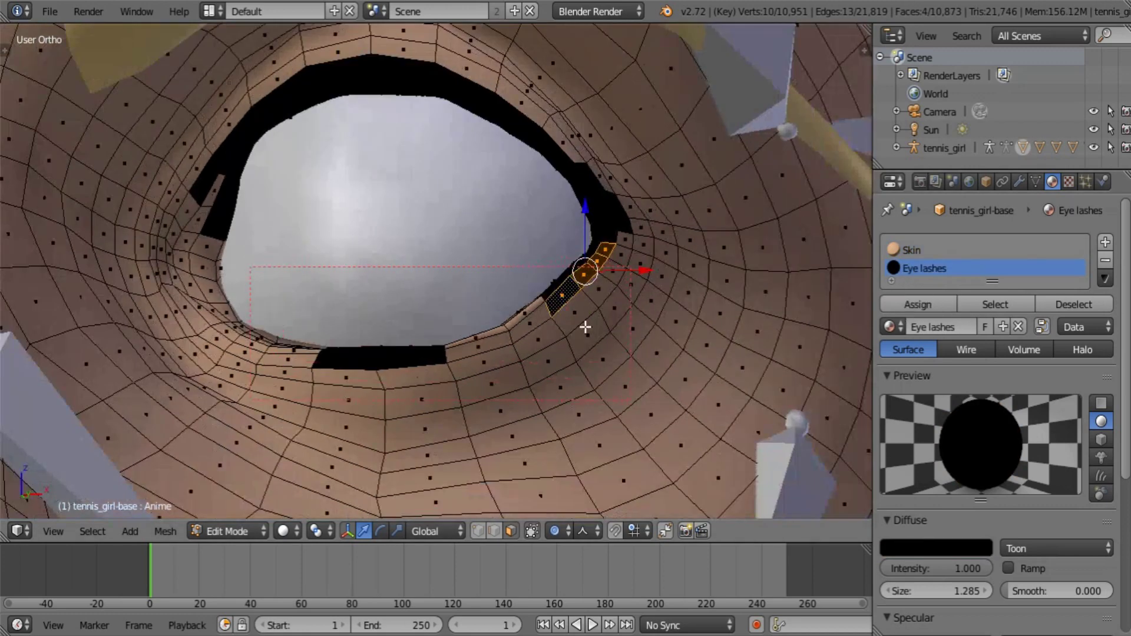
Clear the selection, then select the central lower lid rim faces of the other eye and assign the Eye lashes material to them
key("a")
middle_click_drag(433, 350, 572, 349, "shift")
scroll(589, 336, "up", 2)
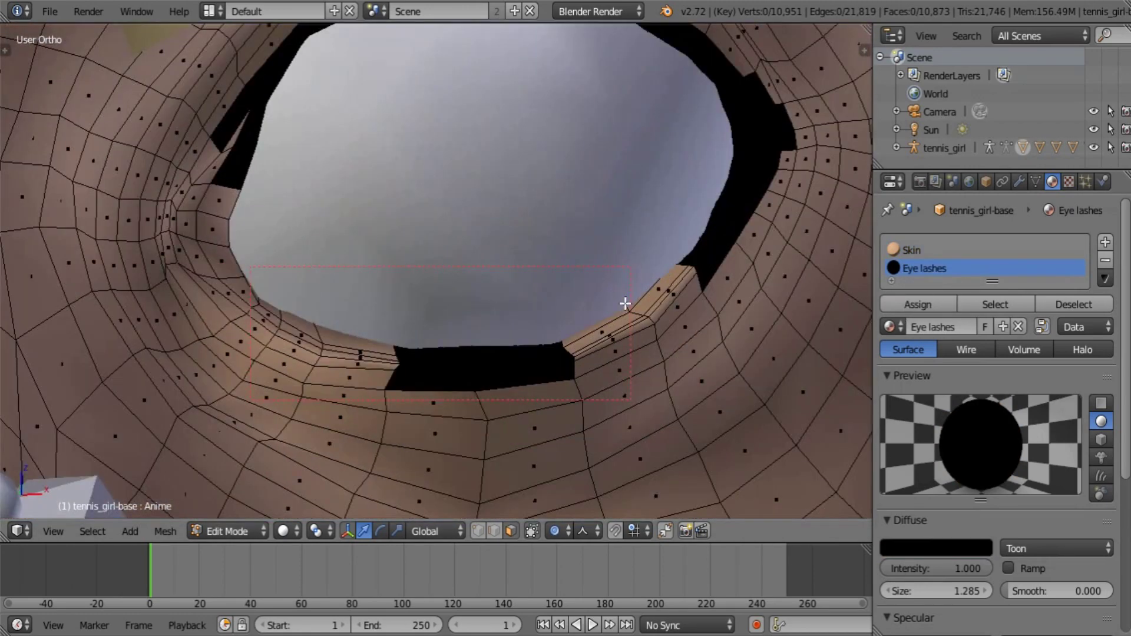
scroll(565, 302, "down", 3)
middle_click_drag(401, 324, 736, 349, "shift")
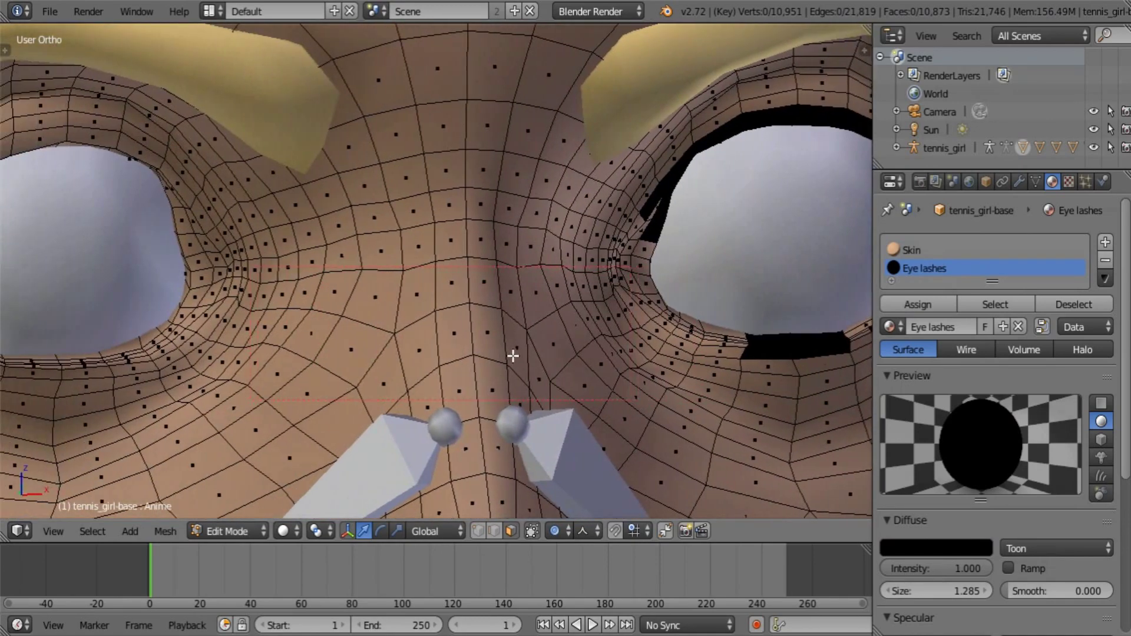
mouse_move(513, 354)
middle_mouse_down("shift")
mouse_move(303, 384)
mouse_move(290, 362)
middle_mouse_up("shift")
middle_click_drag(212, 322, 670, 308, "shift")
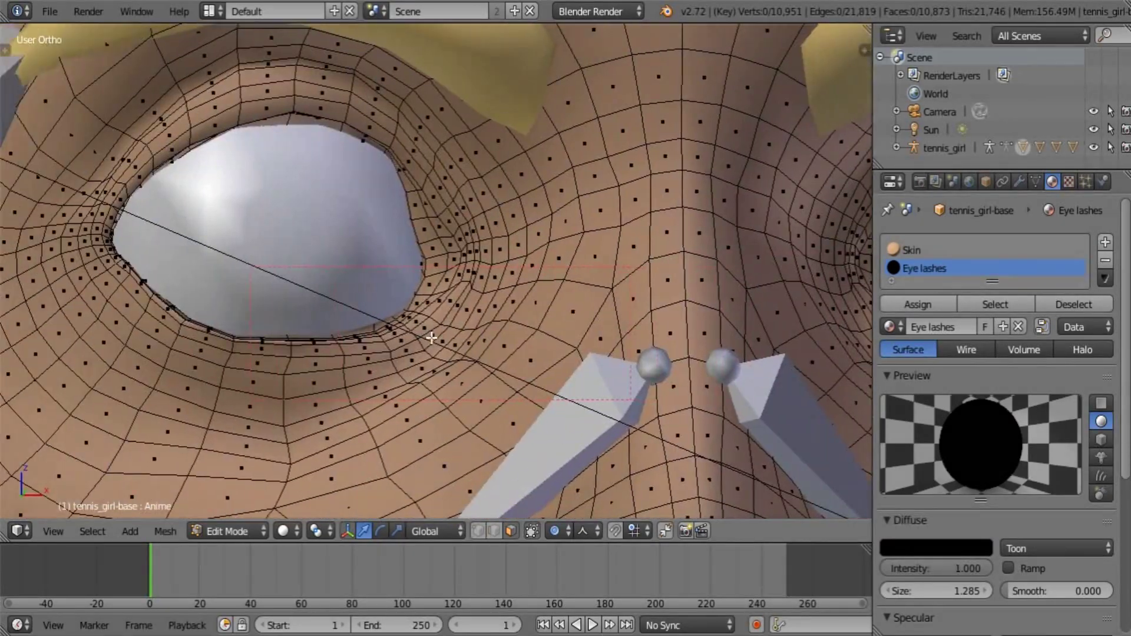
middle_click_drag(427, 336, 536, 378, "shift")
scroll(371, 402, "up", 2)
middle_click_drag(359, 413, 396, 374, "shift")
left_click(401, 361)
right_click(402, 361)
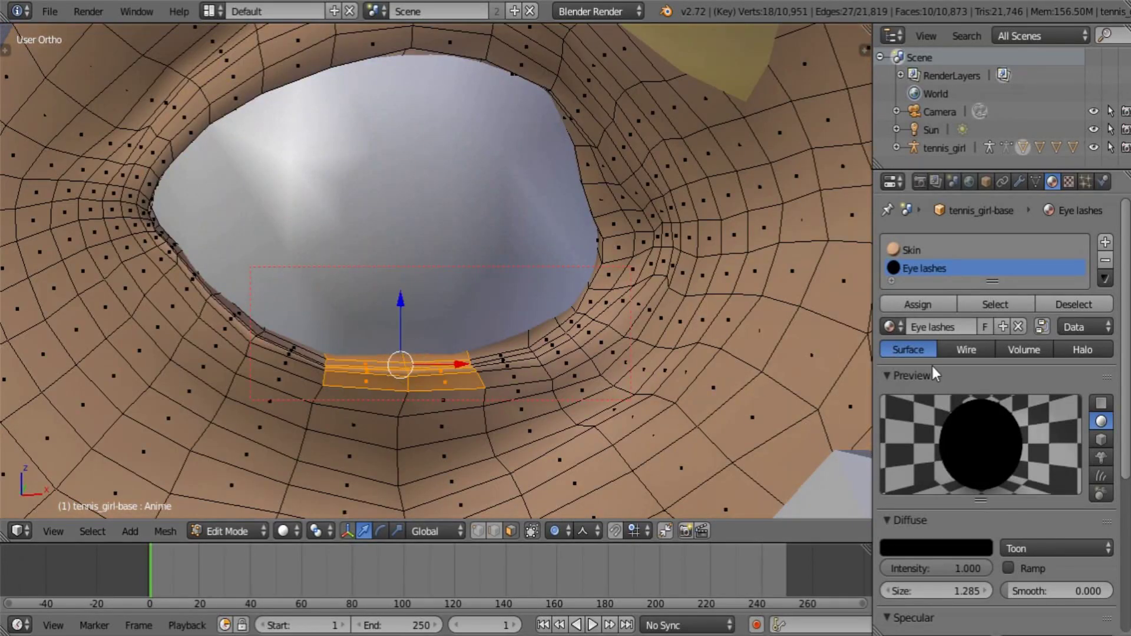
left_click(931, 307)
Clear the selection and select the central upper lid rim faces of this second eye
scroll(466, 367, "down", 2)
middle_click_drag(321, 344, 558, 385, "shift")
scroll(547, 385, "up", 2)
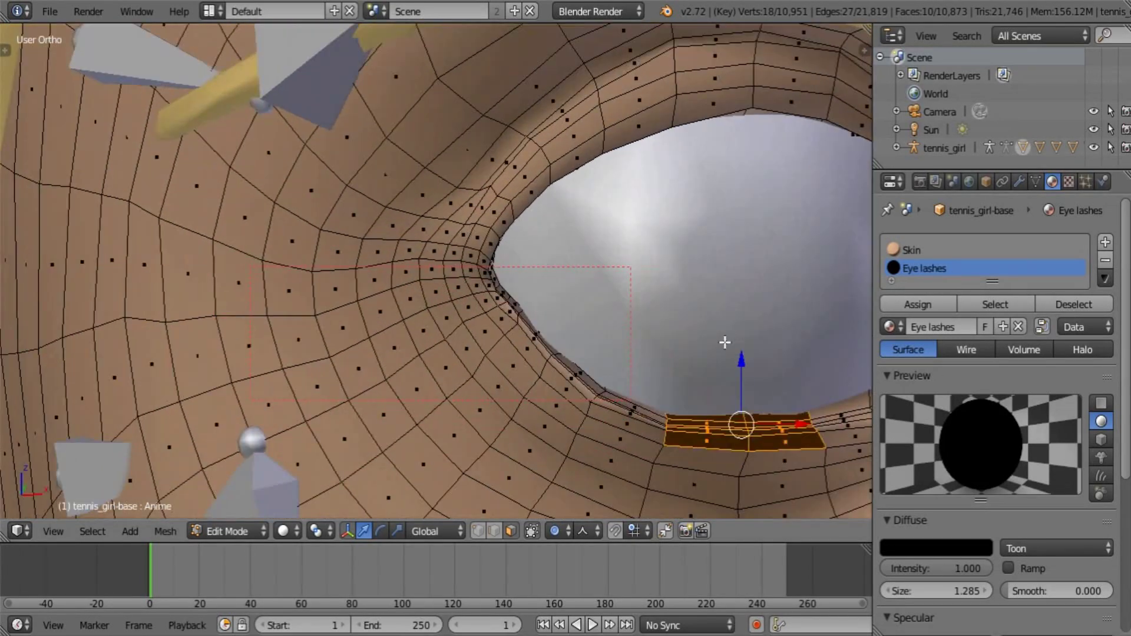
middle_click_drag(724, 341, 717, 273)
middle_click_drag(718, 272, 591, 333, "shift")
middle_click_drag(592, 333, 603, 241)
key("a")
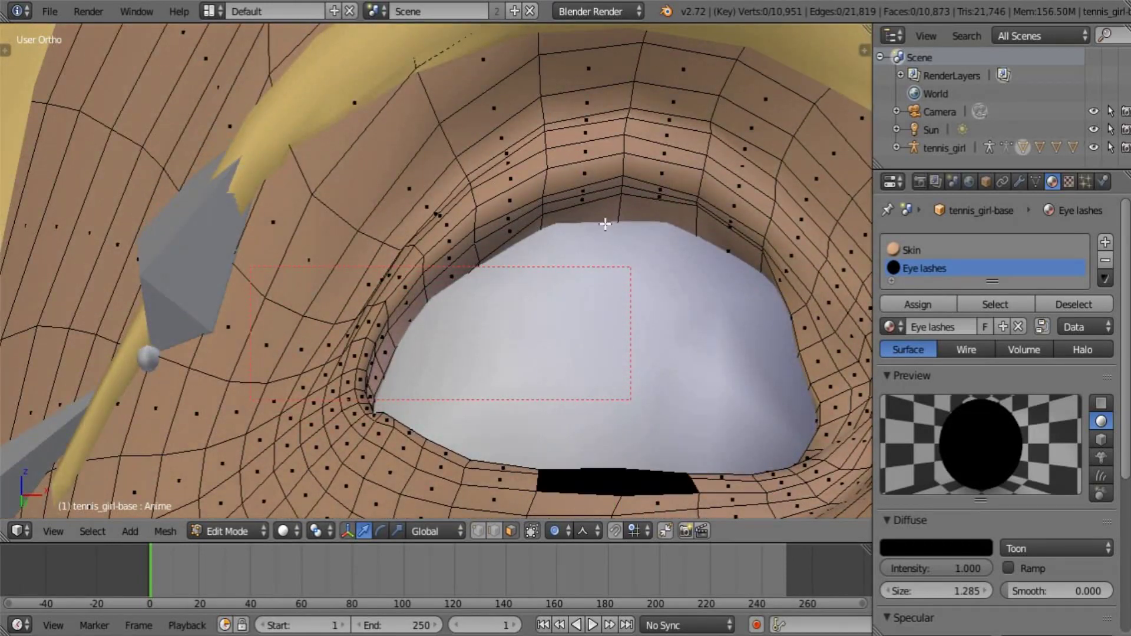
key("c")
left_click(621, 190)
left_click_drag(671, 203, 706, 214)
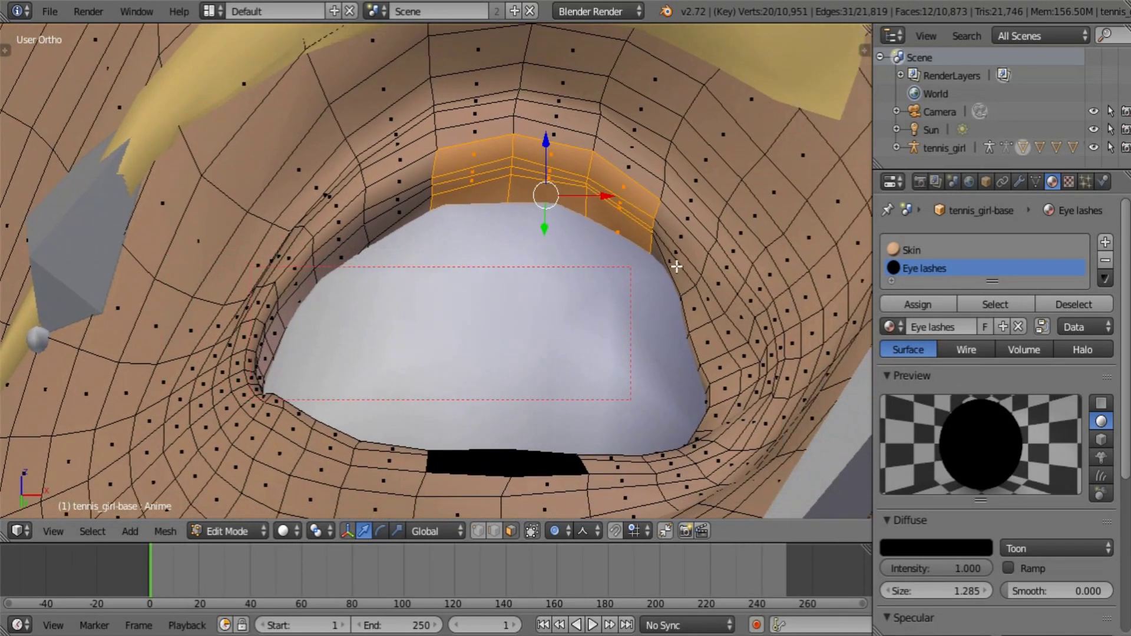
Extend the face selection along the upper lid toward the inner corner of the second eye
right_click(677, 266, "shift")
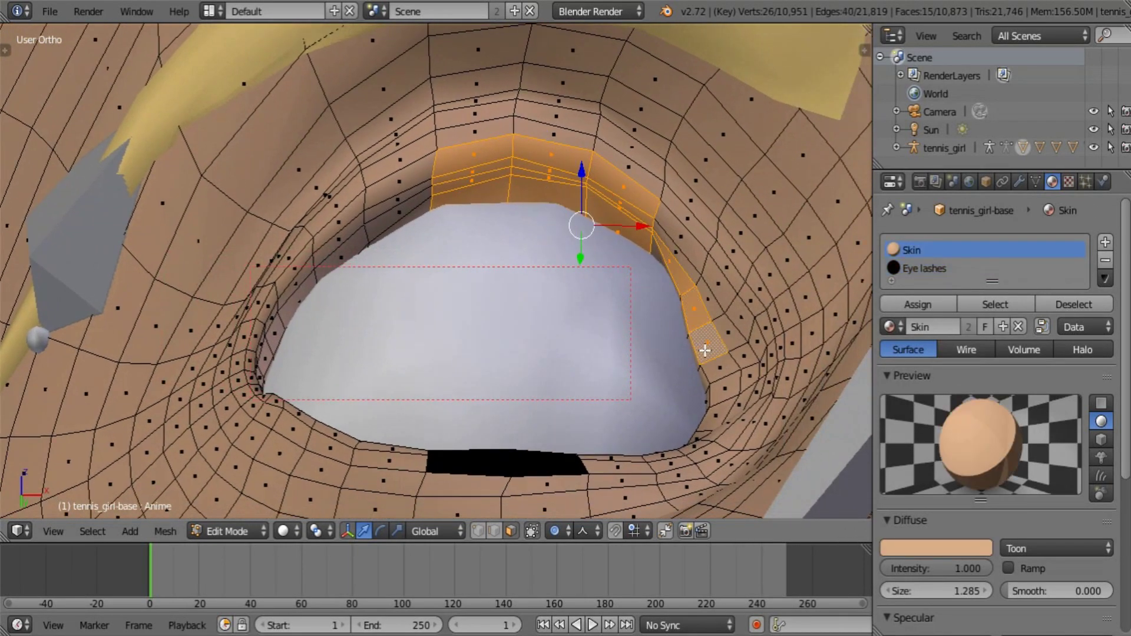
scroll(704, 350, "down", 4)
middle_click_drag(704, 350, 631, 341, "shift")
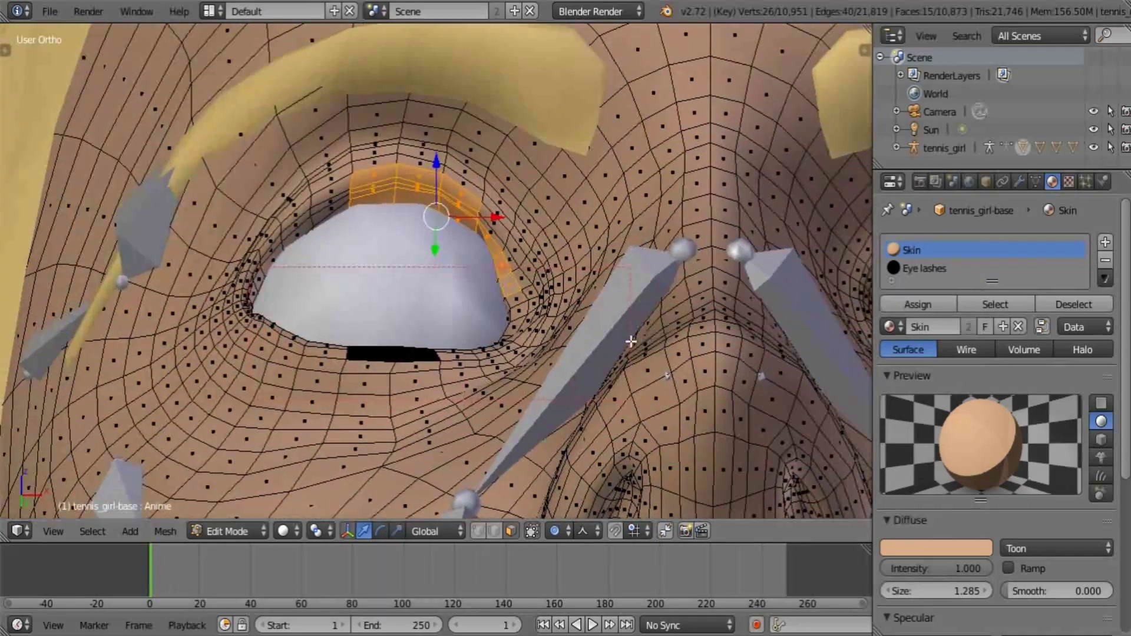
scroll(560, 299, "up", 5)
right_click(557, 173, "shift")
right_click(602, 223, "shift")
scroll(721, 356, "down", 3)
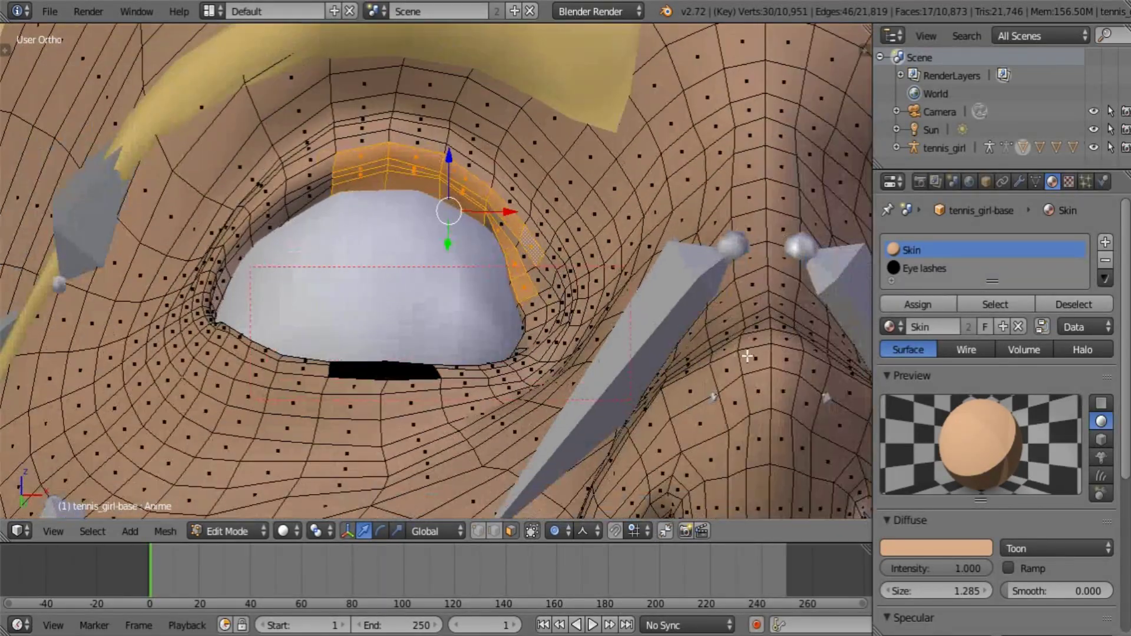
middle_click_drag(725, 360, 641, 348, "shift")
scroll(509, 381, "up", 3)
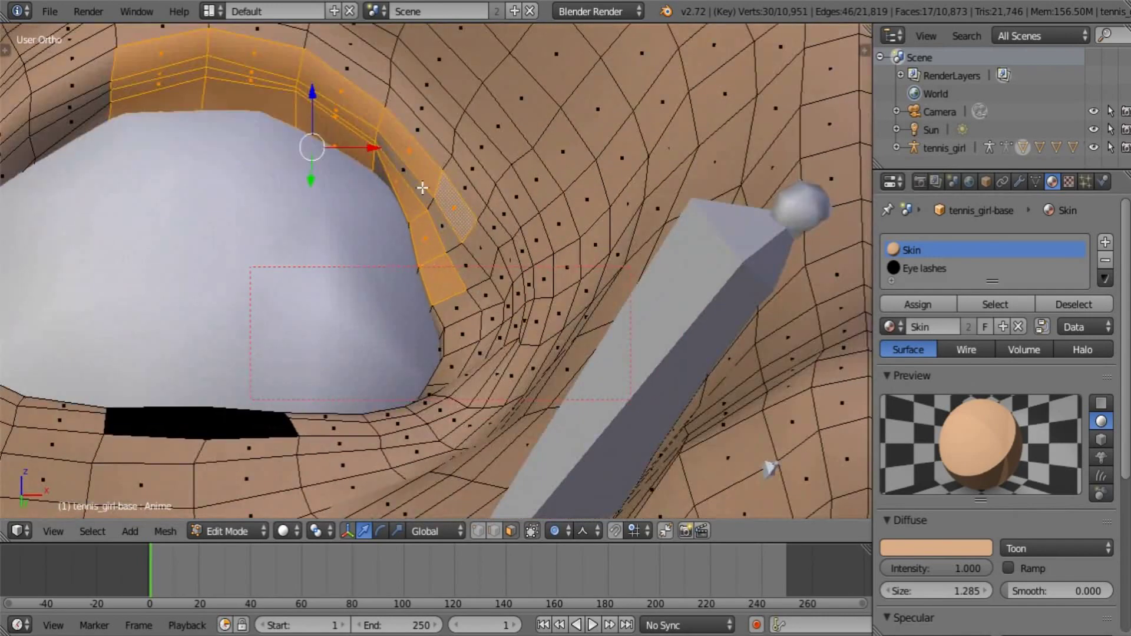
Add the gap faces between the two selected strips near the inner corner and assign the Eye lashes material to the selection
right_click(407, 184, "shift")
middle_click_drag(444, 208, 456, 216)
key("c")
left_click_drag(337, 212, 353, 290)
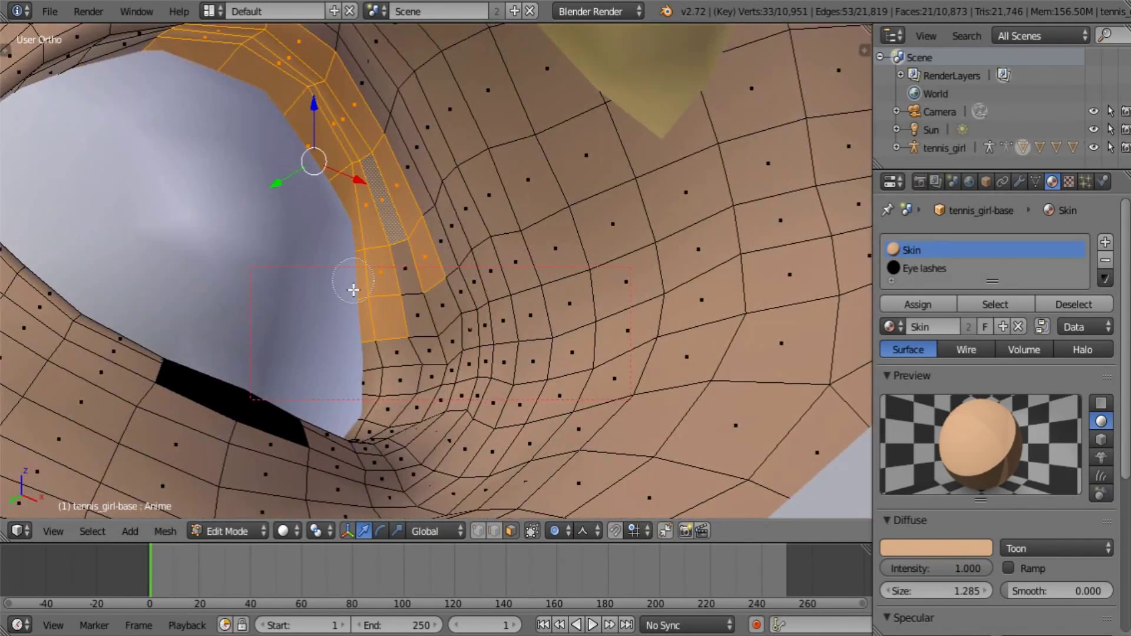
scroll(330, 315, "down", 3)
left_click(923, 268)
left_click(918, 304)
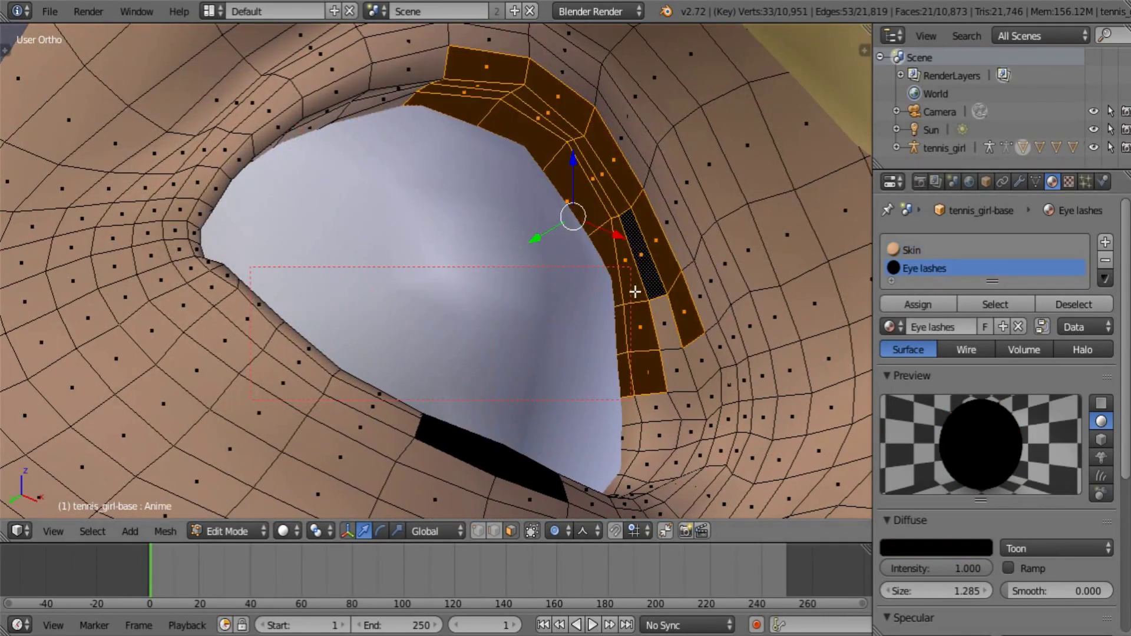
Clear the selection and select the rim faces around the second eye's outer corner, from the lower lid up to the black upper lid band
key("a")
middle_click_drag(634, 291, 142, 235)
middle_click_drag(515, 286, 266, 277, "shift")
middle_click_drag(371, 283, 921, 298, "shift")
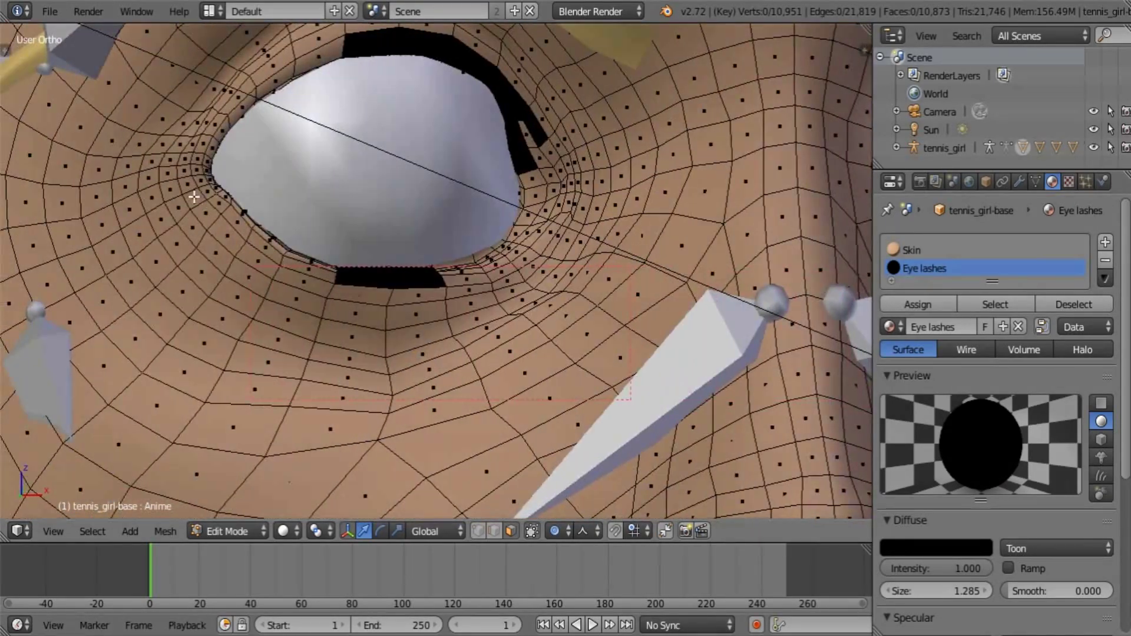
scroll(194, 198, "up", 1)
key("a")
key("a")
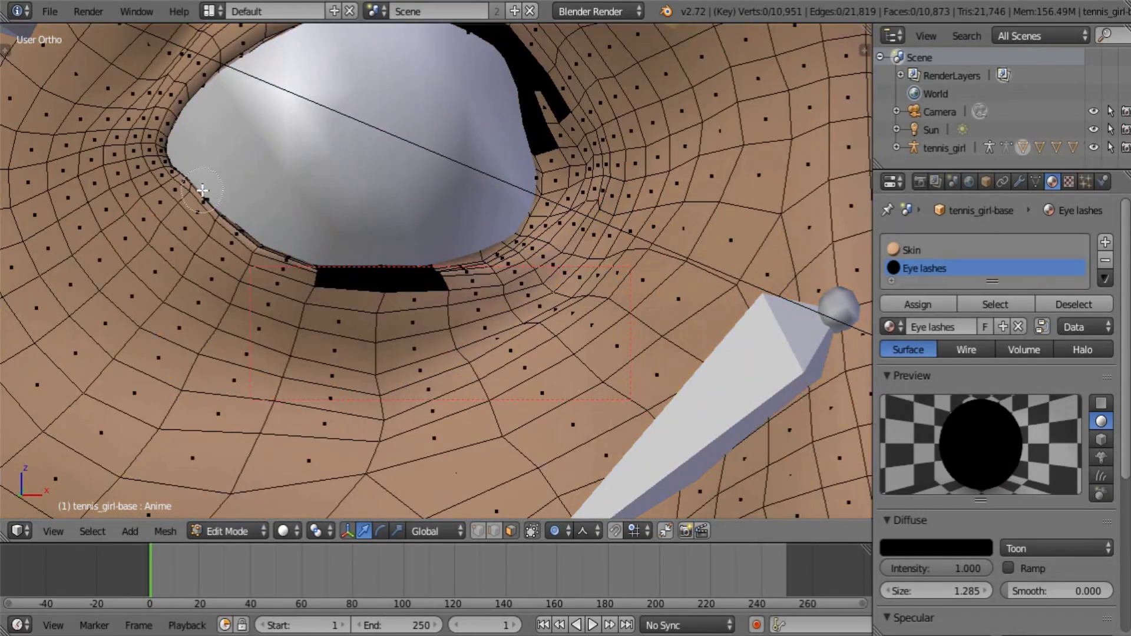
left_click(203, 191)
right_click(204, 190)
middle_click_drag(206, 192, 355, 335, "shift")
mouse_move(385, 347)
middle_mouse_down()
mouse_move(379, 359)
mouse_move(303, 333)
middle_mouse_up()
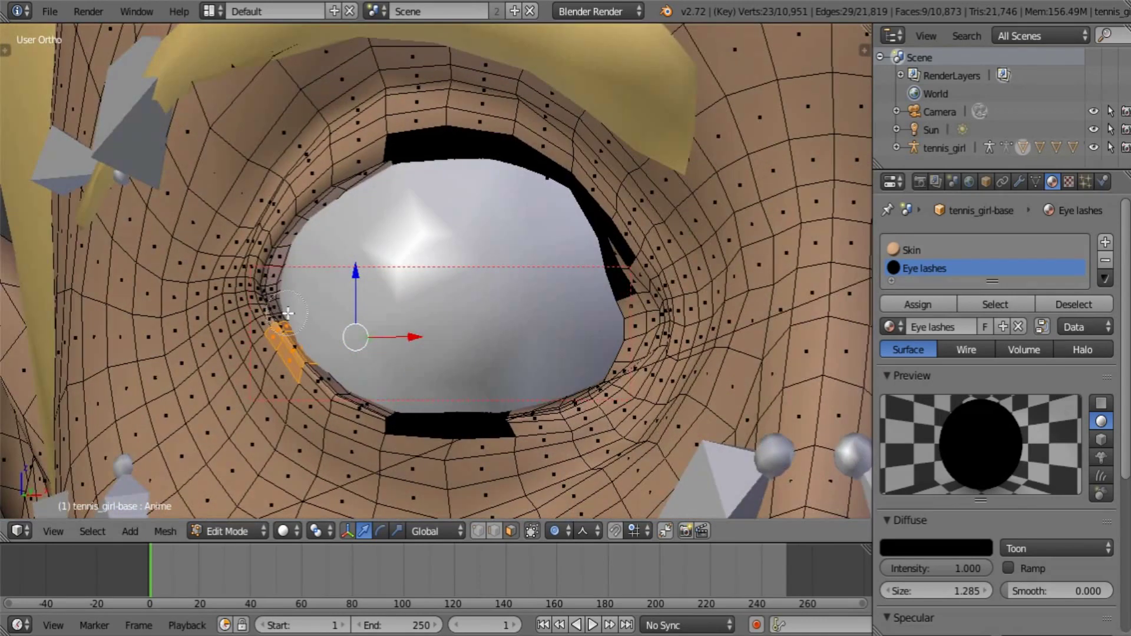
mouse_move(288, 313)
left_mouse_down()
mouse_move(283, 250)
mouse_move(372, 184)
left_mouse_up()
right_click(372, 184)
scroll(417, 336, "down", 5)
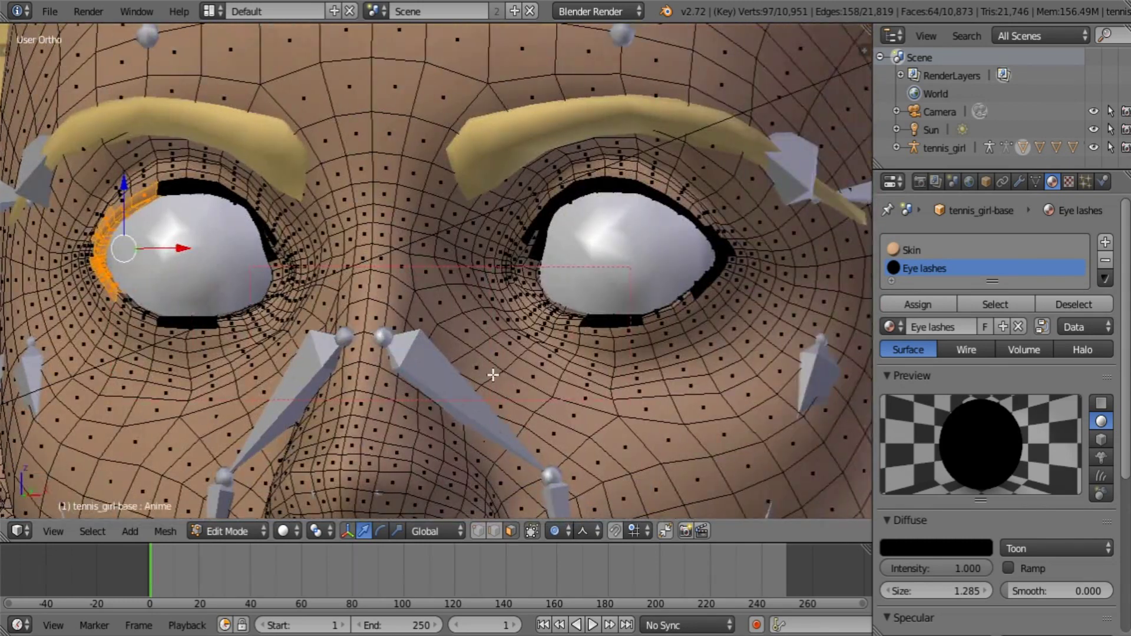
Remove the two faces protruding above the outer corner rim from the selection
middle_click_drag(493, 375, 527, 373)
scroll(331, 348, "up", 2)
middle_click_drag(371, 346, 759, 378, "shift")
scroll(446, 379, "up", 2)
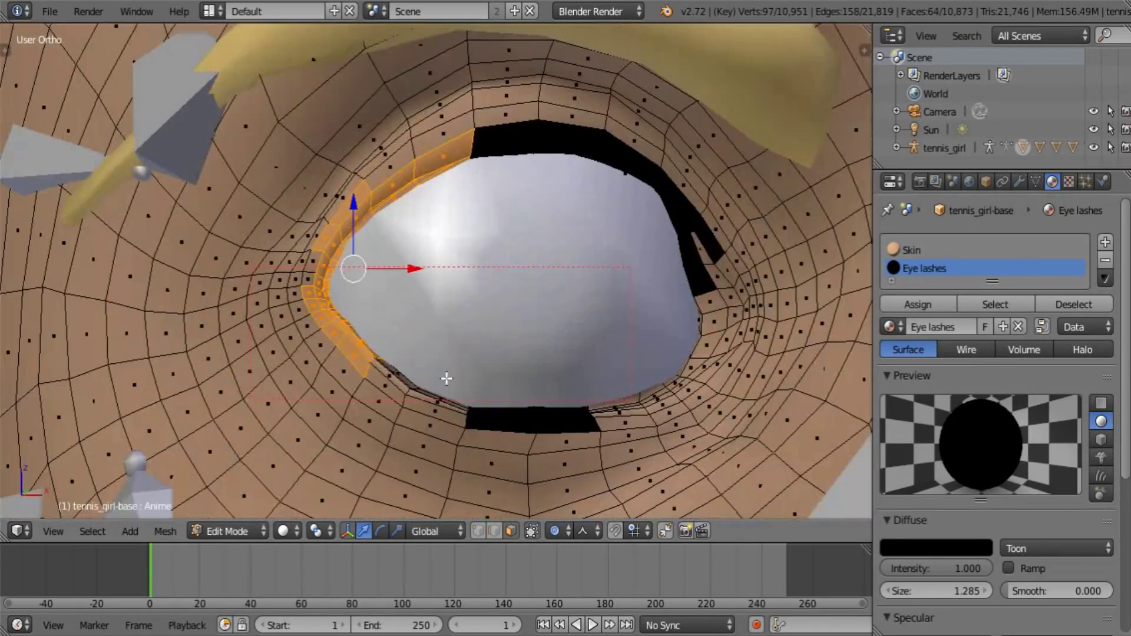
key("c")
middle_click_drag(339, 189, 314, 224)
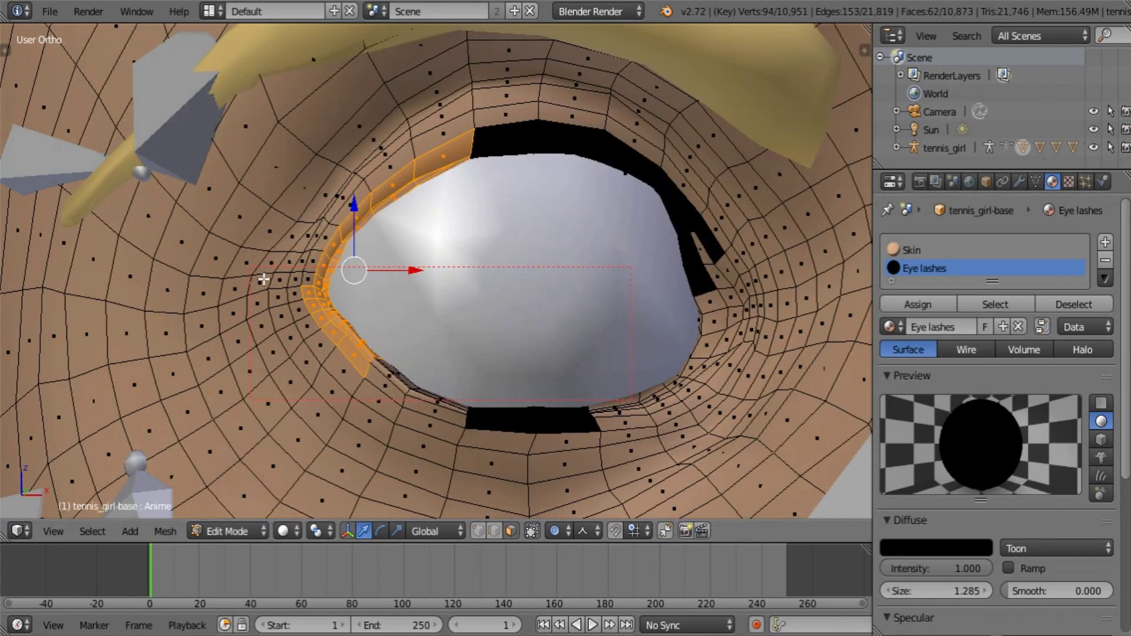
right_click(275, 297)
mouse_move(599, 399)
middle_mouse_down("shift")
mouse_move(230, 298)
mouse_move(113, 283)
middle_mouse_up("shift")
scroll(375, 352, "down", 3)
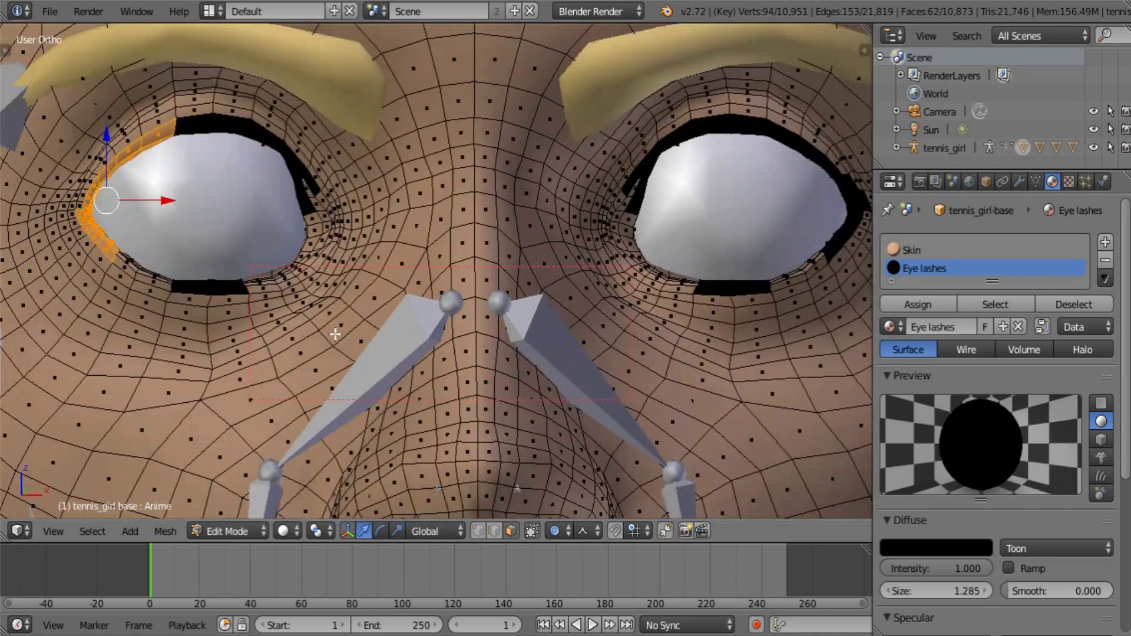
Add three skin faces bordering the rim just above the outer corner of the second eye to the selection
middle_click_drag(349, 337, 718, 376, "shift")
scroll(425, 362, "up", 4)
right_click(470, 215, "shift")
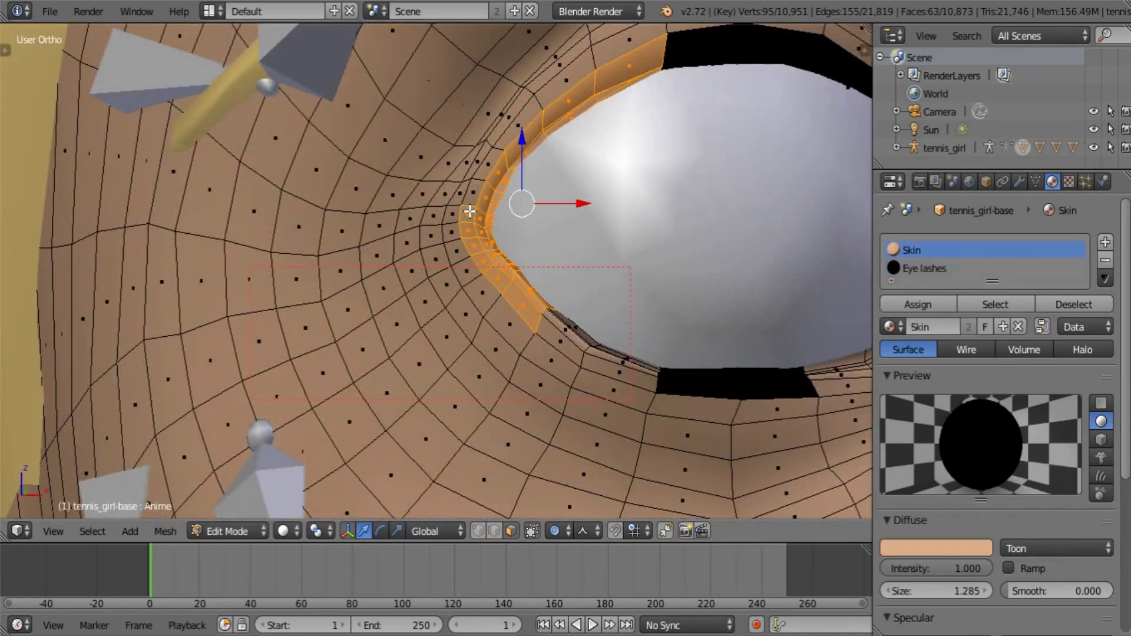
right_click(474, 192, "shift")
right_click(482, 166, "shift")
scroll(483, 168, "down", 4)
middle_click_drag(783, 354, 867, 415, "shift")
scroll(348, 393, "up", 4)
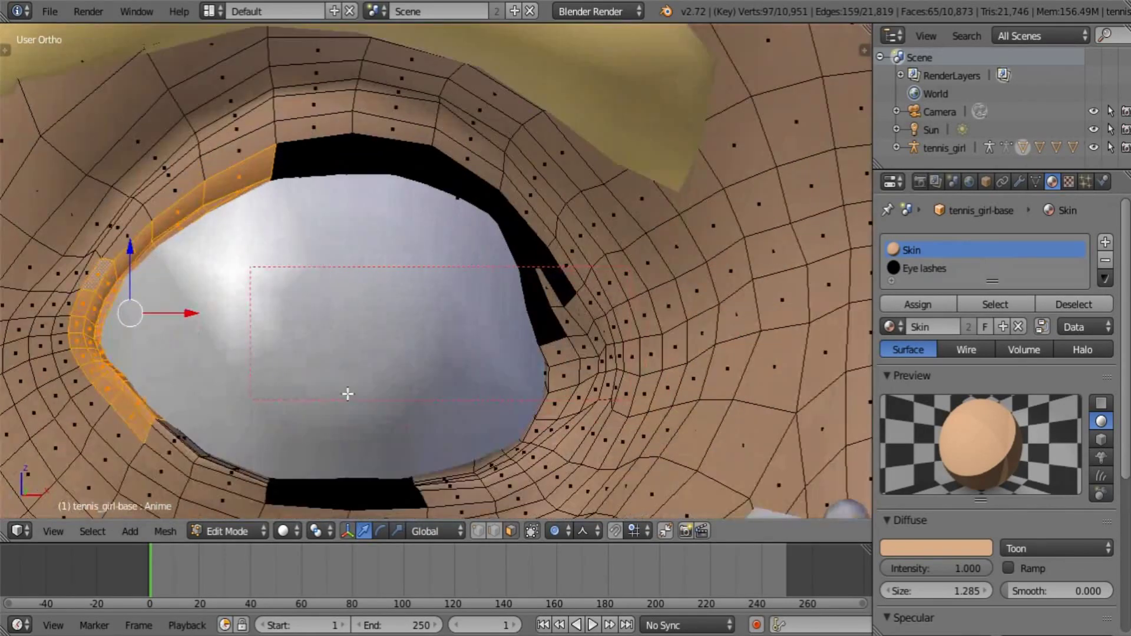
Add the next outward row of three faces at the second eye's outer corner to form the lash tip
middle_click_drag(139, 364, 312, 364, "shift")
right_click(240, 303, "shift")
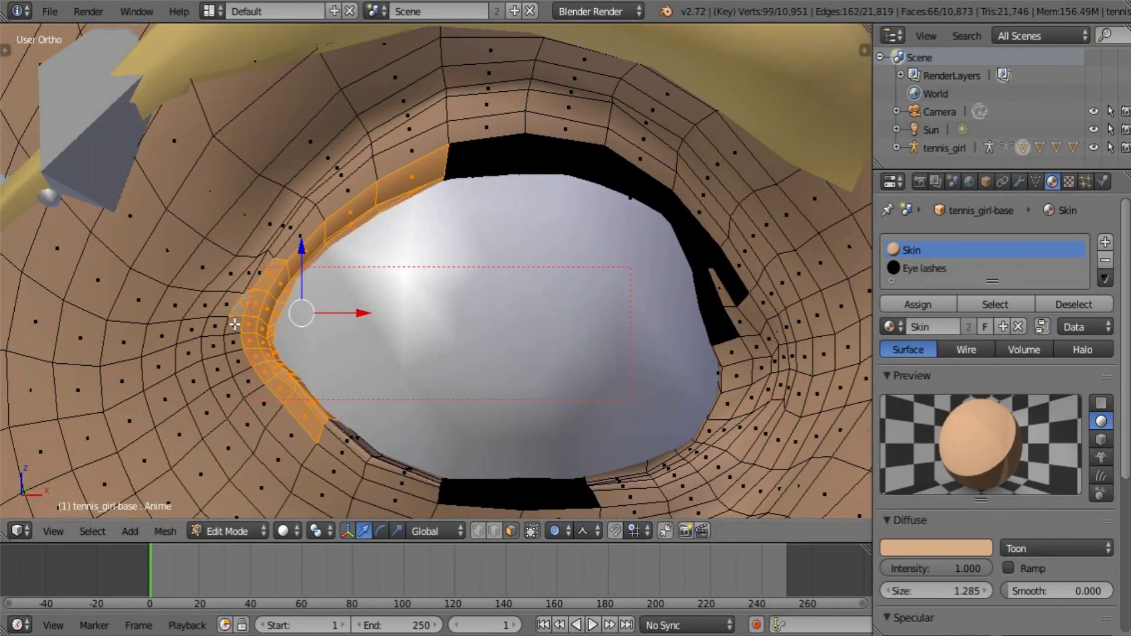
right_click(234, 327, "shift")
right_click(234, 345, "shift")
scroll(235, 347, "down", 3)
middle_click_drag(765, 445, 67, 367, "shift")
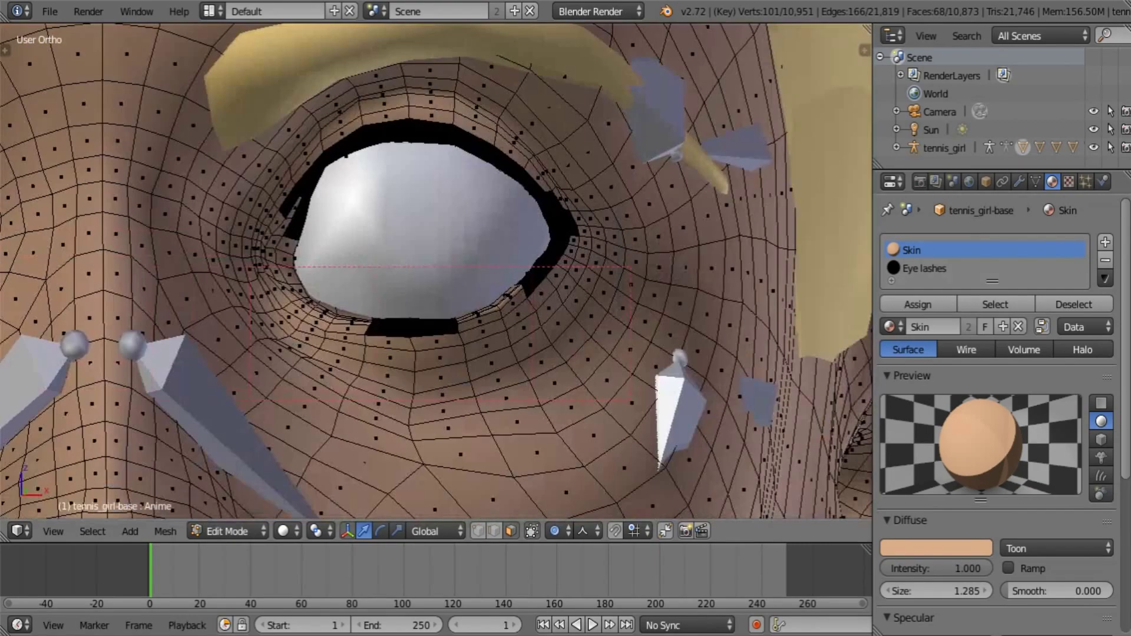
Deselect the one surplus face at the second eye's outer corner
middle_click_drag(143, 293, 753, 268, "shift")
scroll(367, 361, "up", 2)
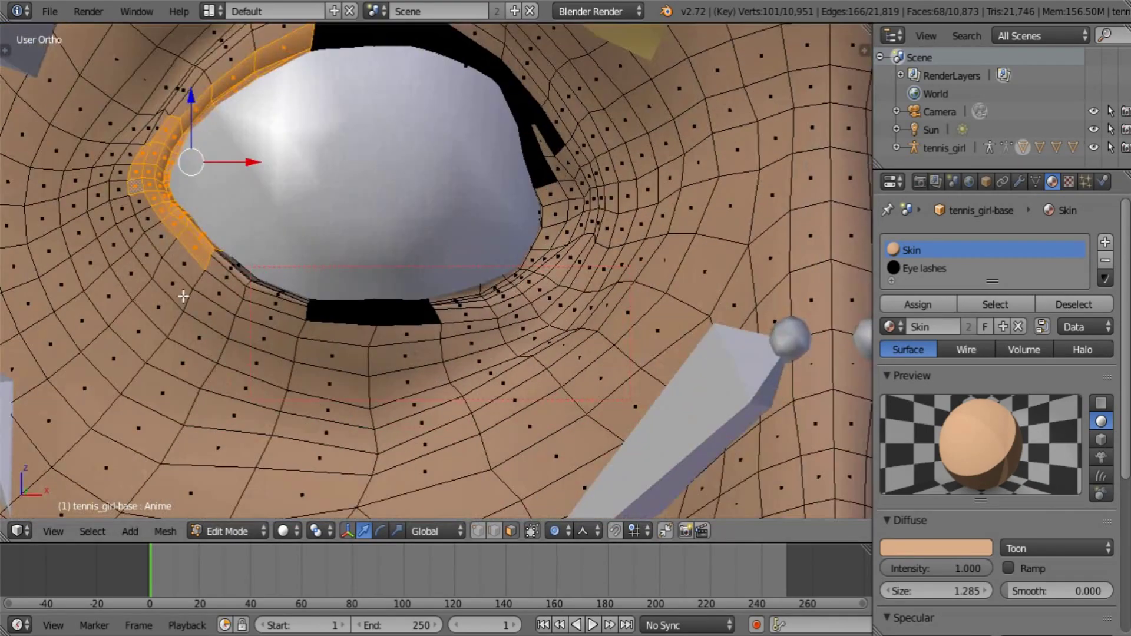
middle_click_drag(182, 295, 528, 420, "shift")
scroll(460, 434, "up", 3)
right_click(516, 344, "shift")
scroll(624, 421, "down", 4)
Assign the Eye lashes material to the selected outer corner and upper lid faces of the second eye
middle_click_drag(626, 422, 373, 413, "shift")
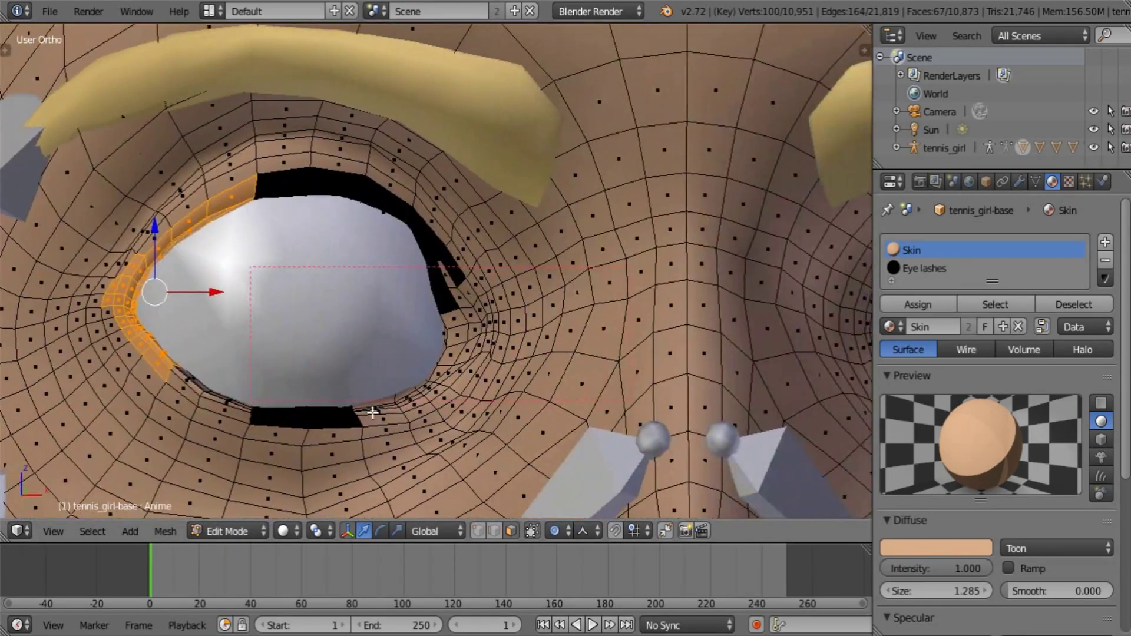
left_click(925, 268)
left_click(917, 304)
scroll(534, 293, "down", 6)
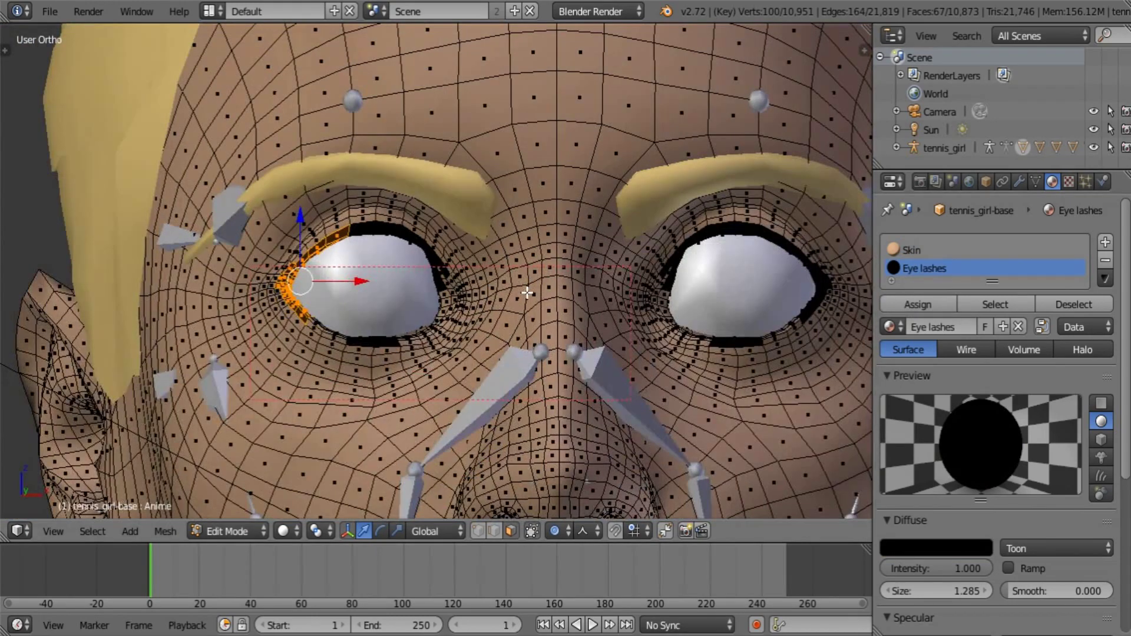
Clear the selection, return to Object Mode and render the scene to check the eyelashes on both eyes
key("a")
key("Tab")
scroll(578, 324, "down", 4)
middle_click_drag(602, 353, 567, 351)
key("F12")
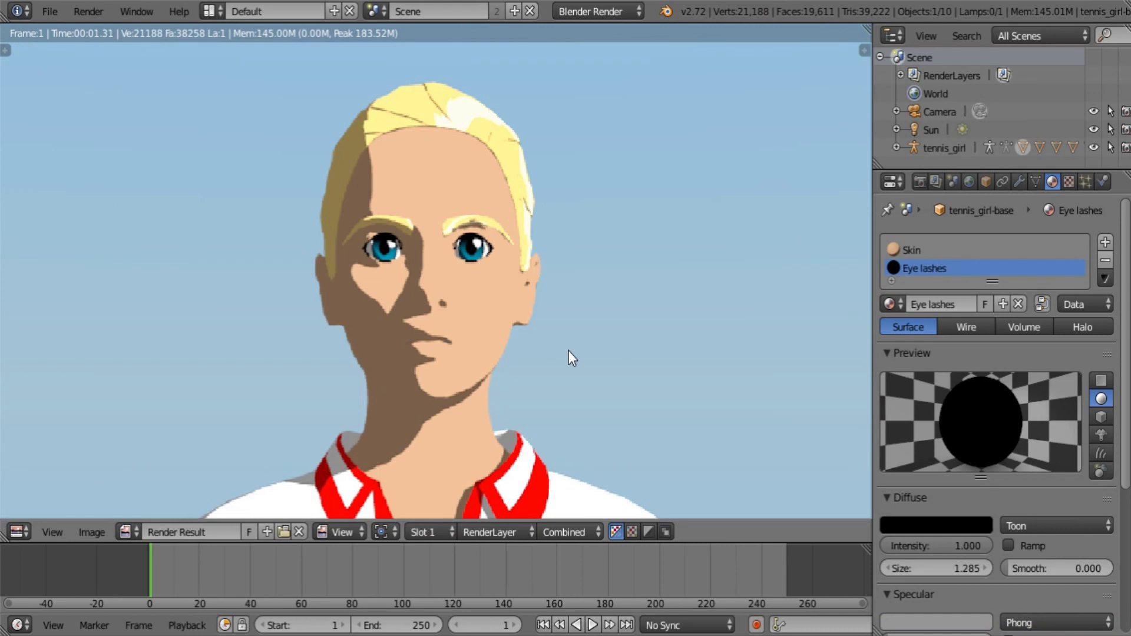
scroll(567, 351, "down", 2)
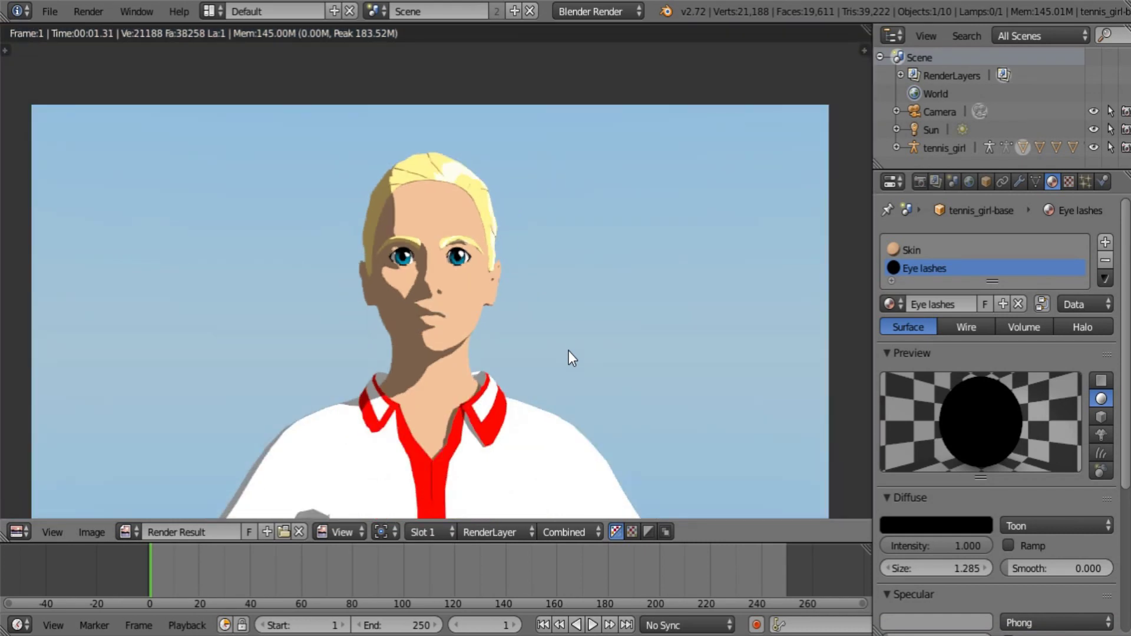
Enable Freestyle line rendering in the scene's render settings and expand its line thickness options
left_click(919, 181)
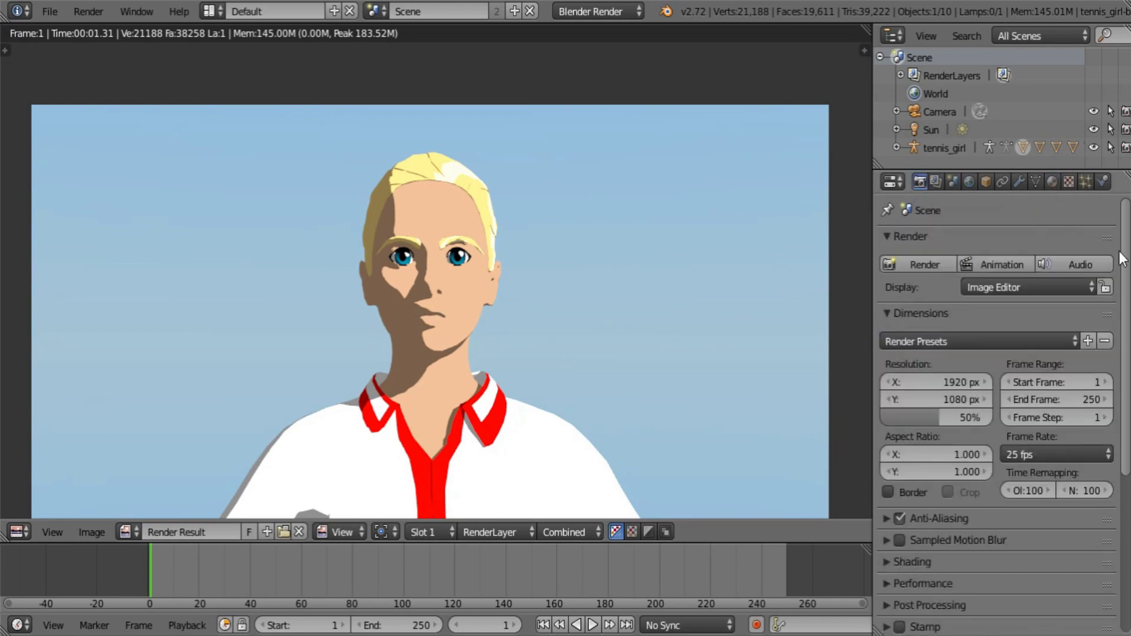
scroll(964, 536, "down", 10)
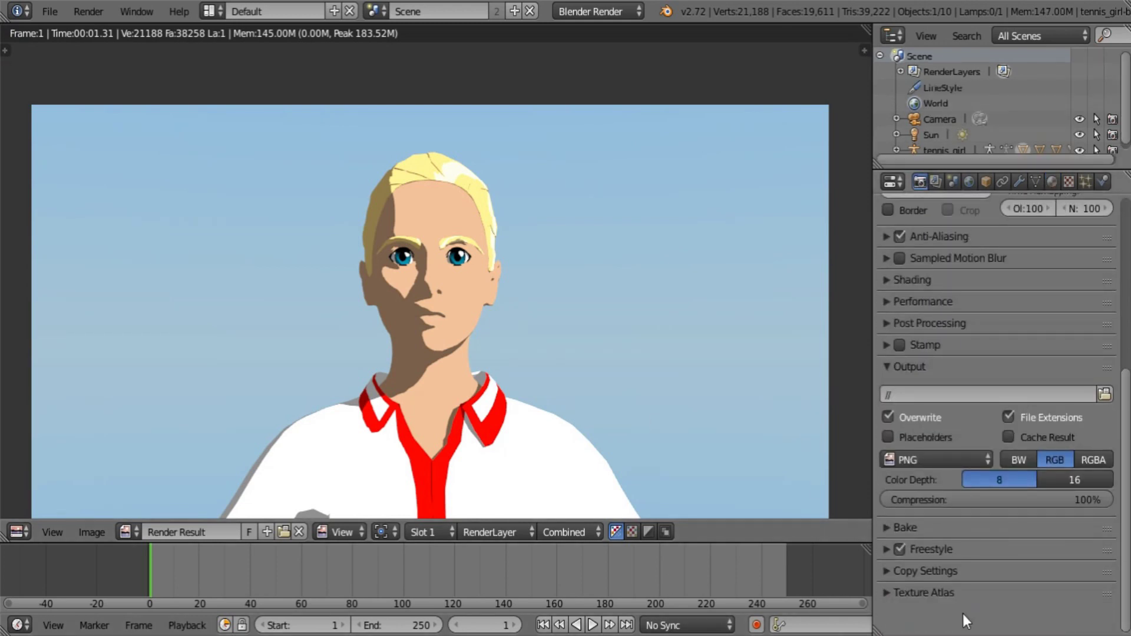
left_click(889, 550)
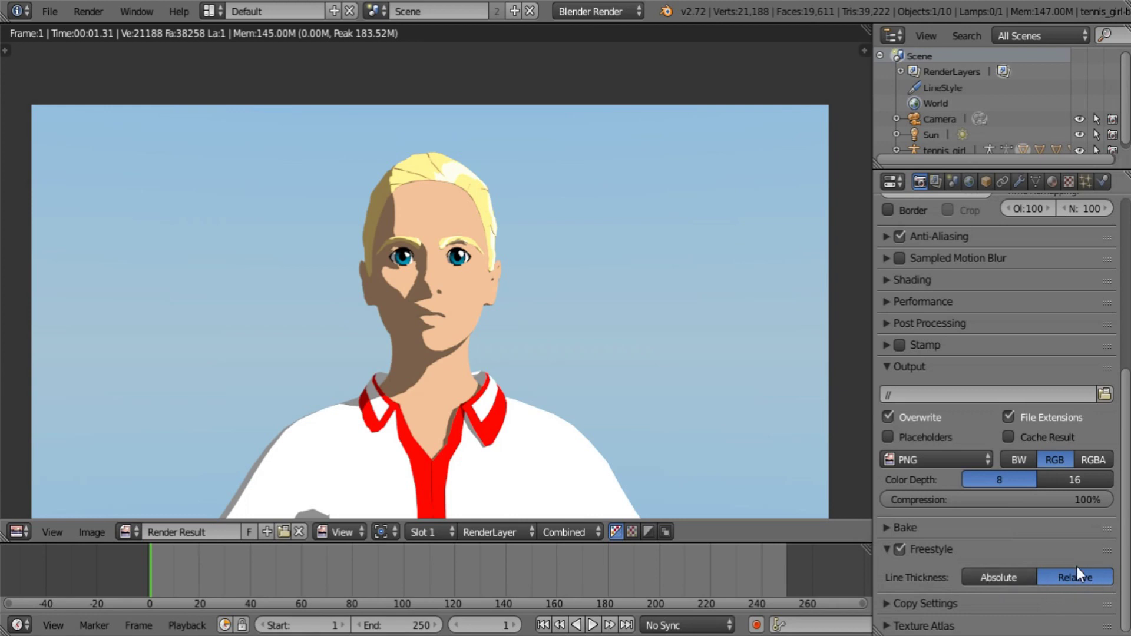
scroll(1002, 383, "up", 10)
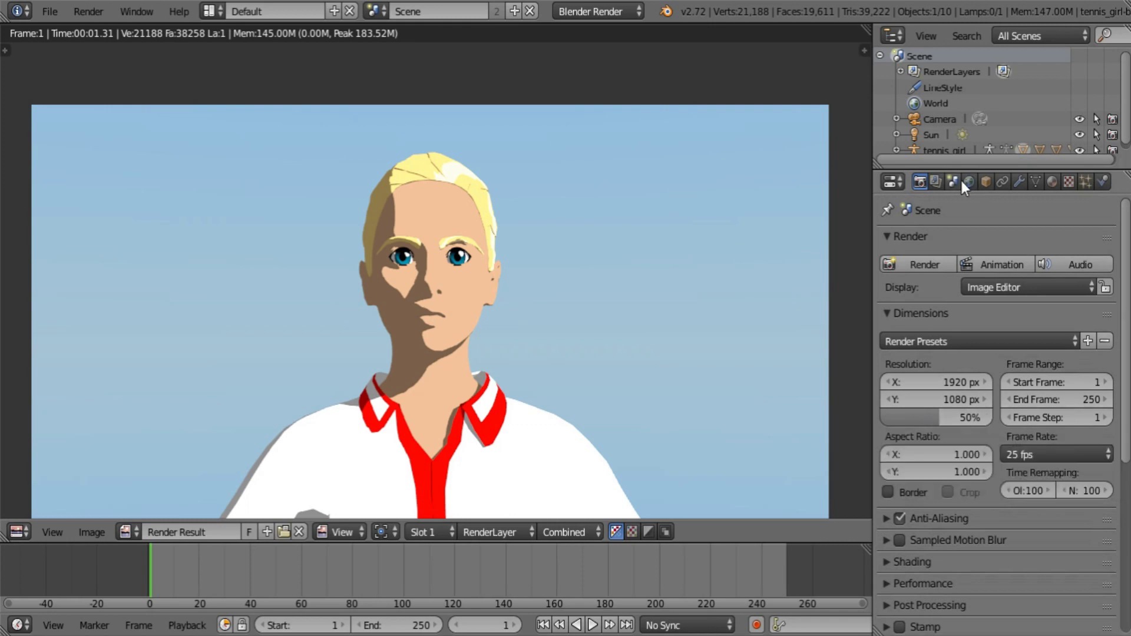
Review the render layer's Freestyle settings, including edge detection, the Default Lines set and its edge types
left_click(934, 183)
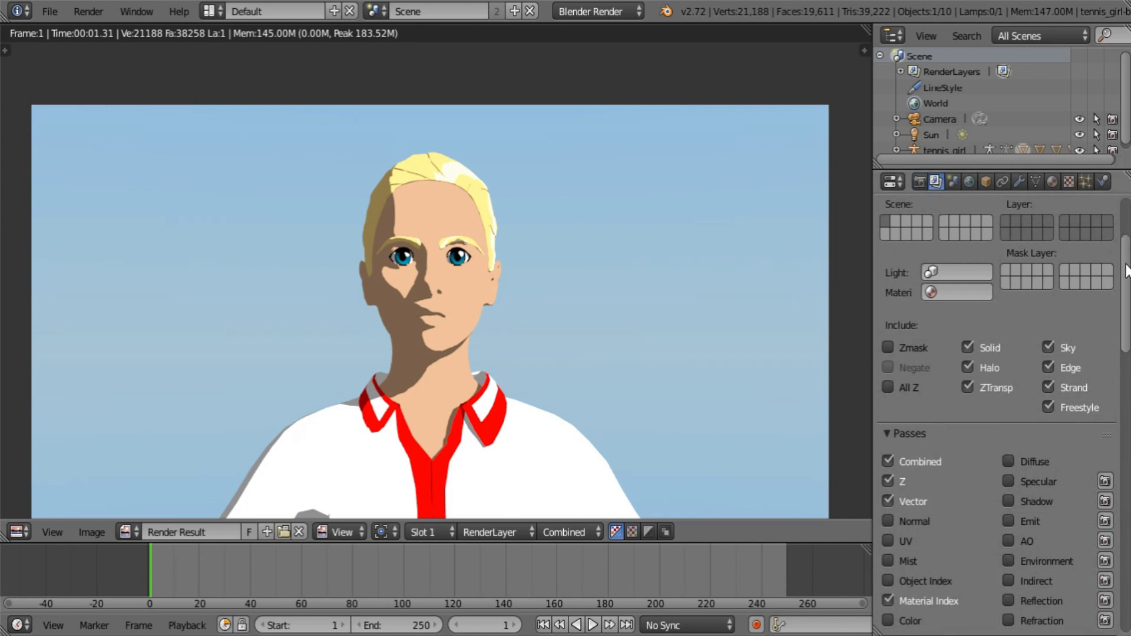
scroll(1002, 413, "down", 10)
scroll(931, 388, "down", 8)
scroll(931, 388, "up", 10)
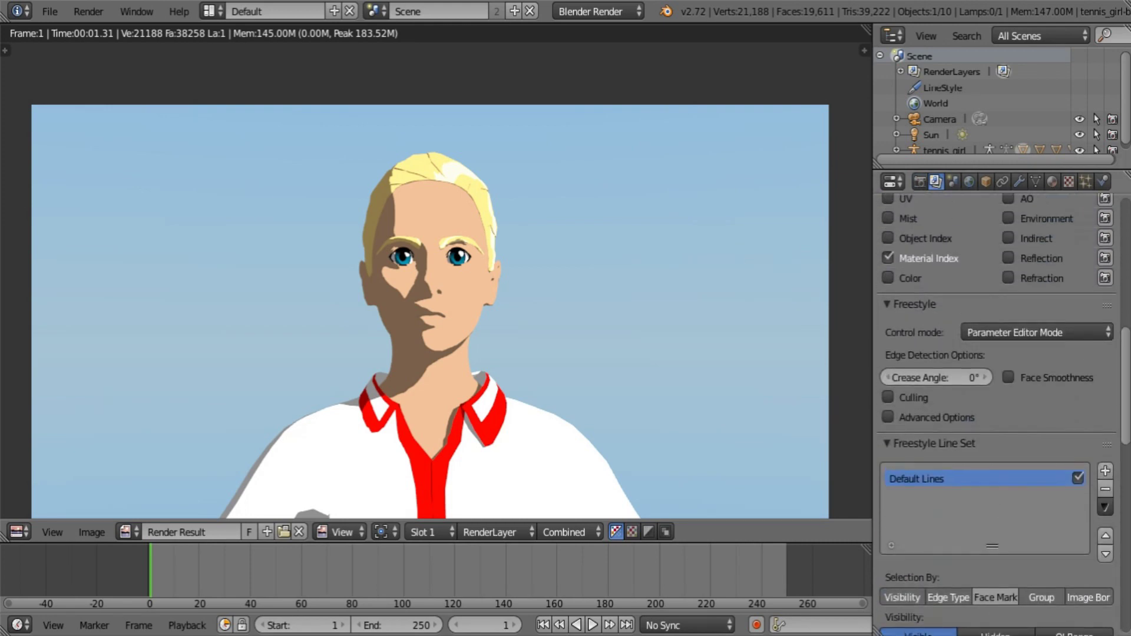
scroll(931, 388, "down", 2)
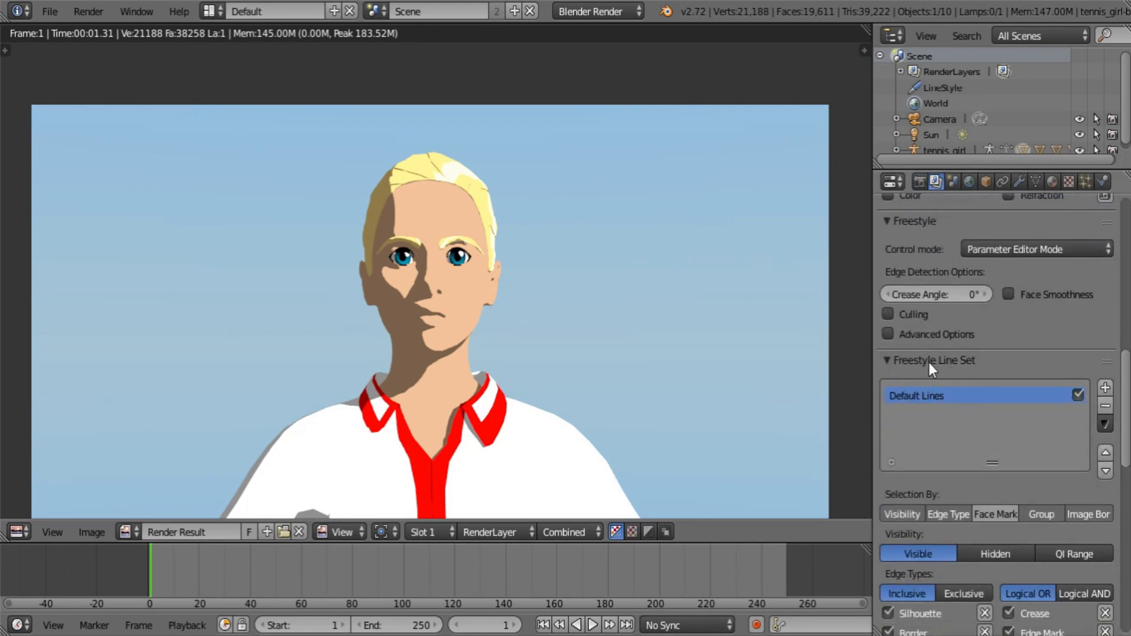
scroll(928, 363, "up", 2)
scroll(1122, 367, "up", 8)
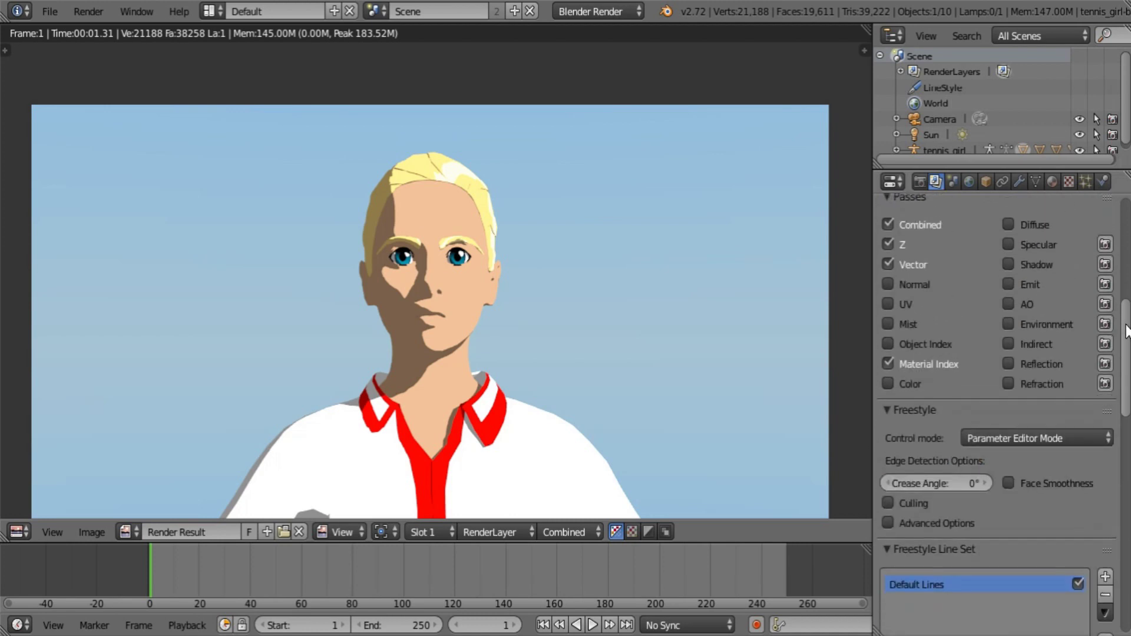
scroll(1123, 372, "down", 19)
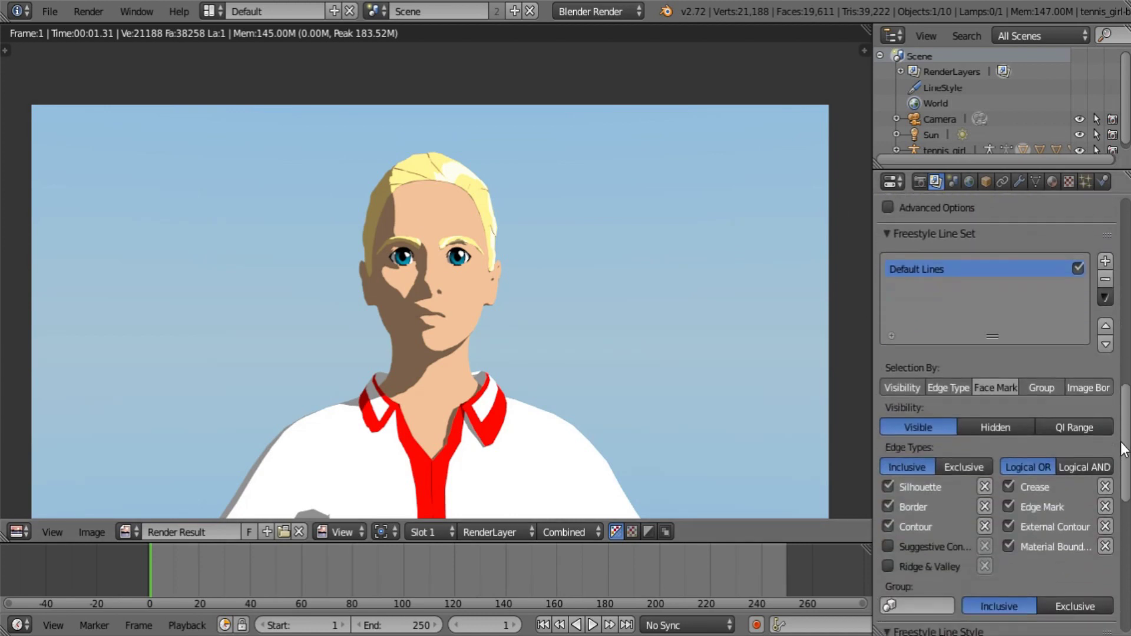
scroll(886, 286, "up", 3)
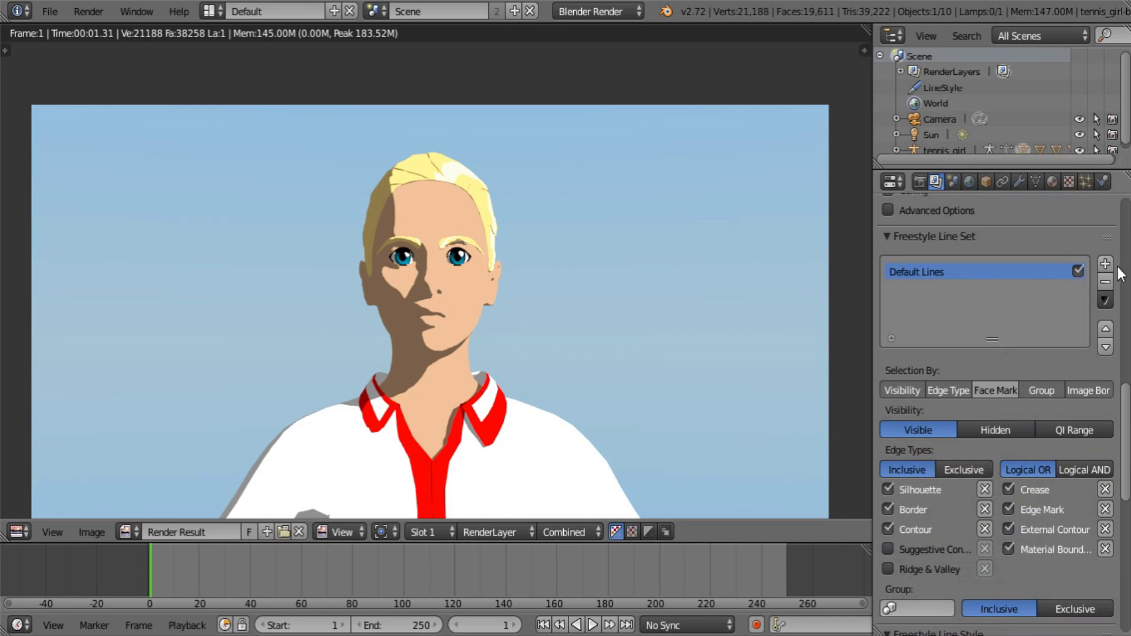
scroll(1128, 406, "down", 7)
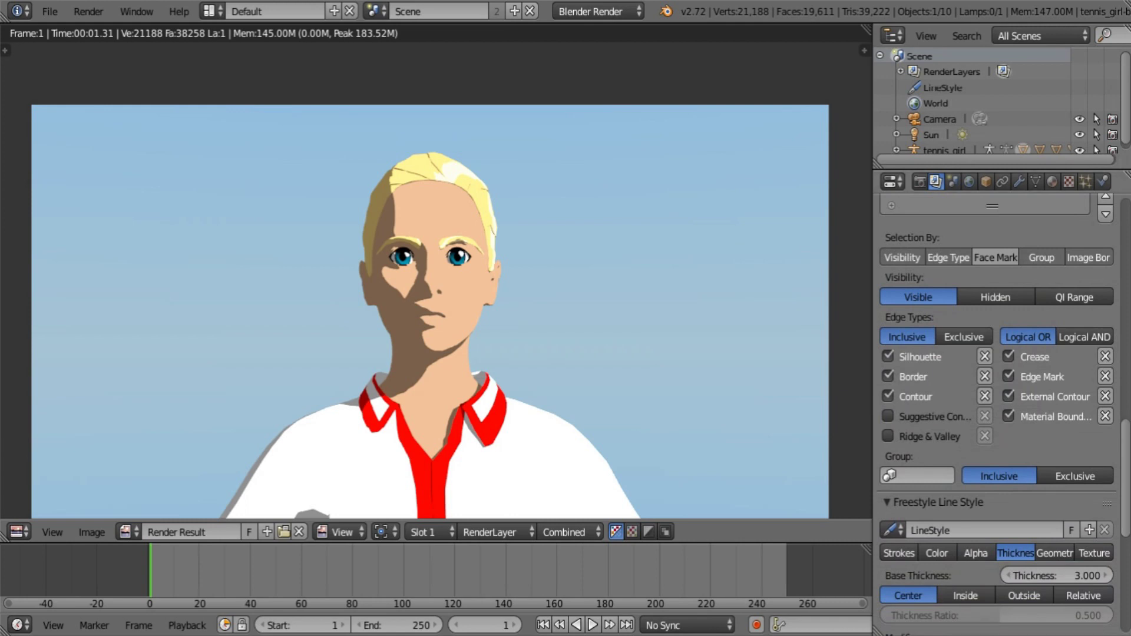
scroll(1129, 491, "down", 1)
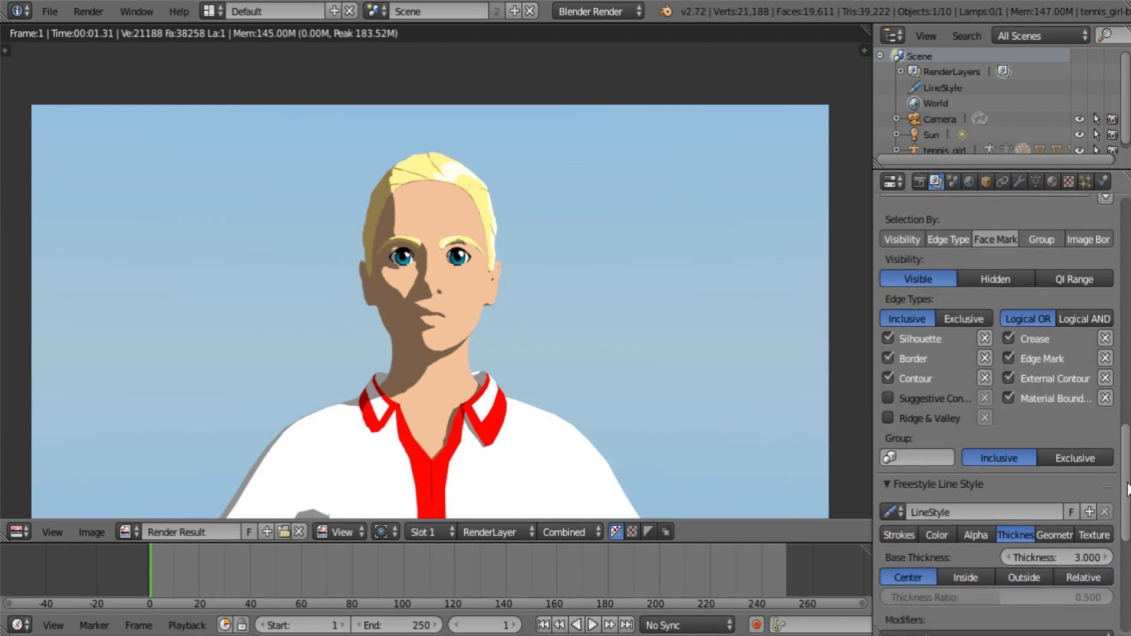
scroll(1115, 451, "down", 1)
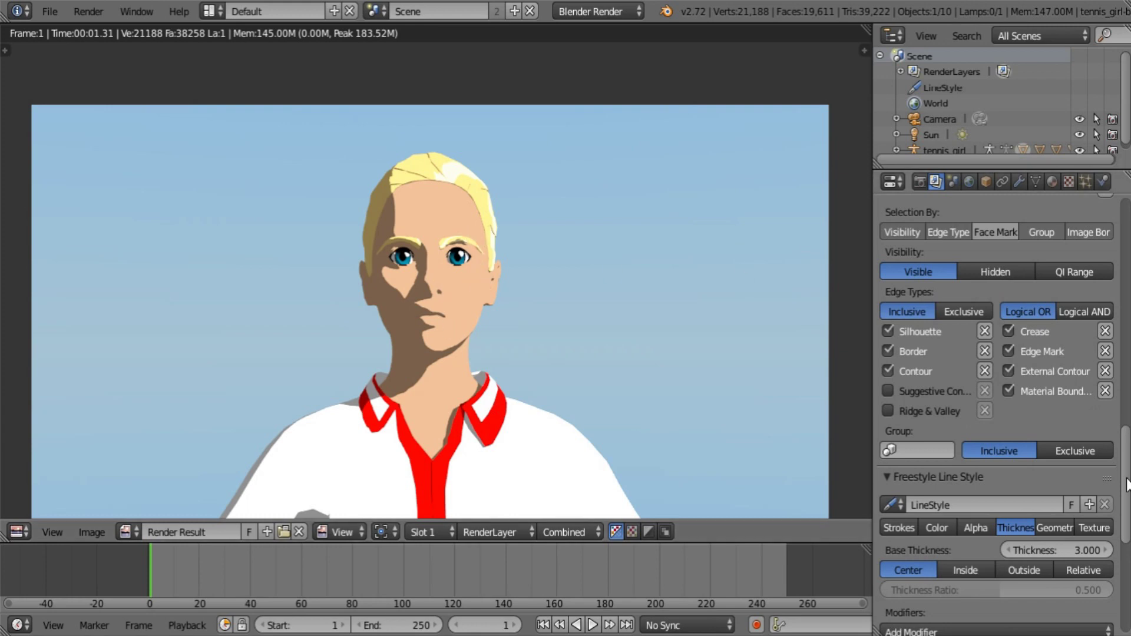
Set the Freestyle line style's base thickness to 1.1 and remove its Along Stroke thickness modifier
scroll(996, 412, "down", 5)
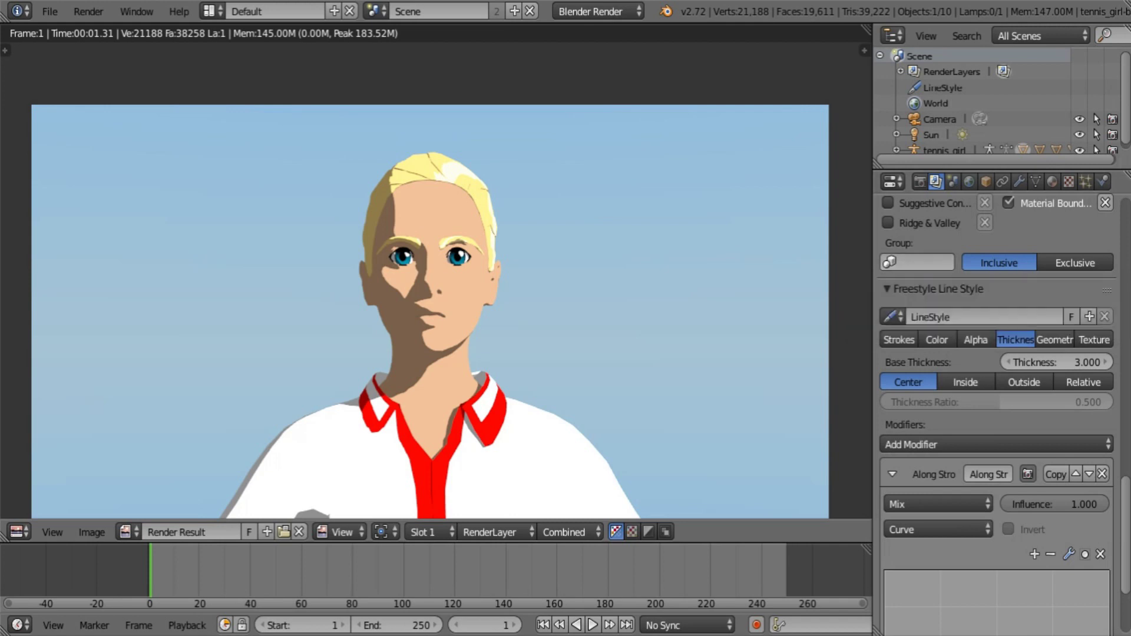
scroll(1085, 328, "down", 3)
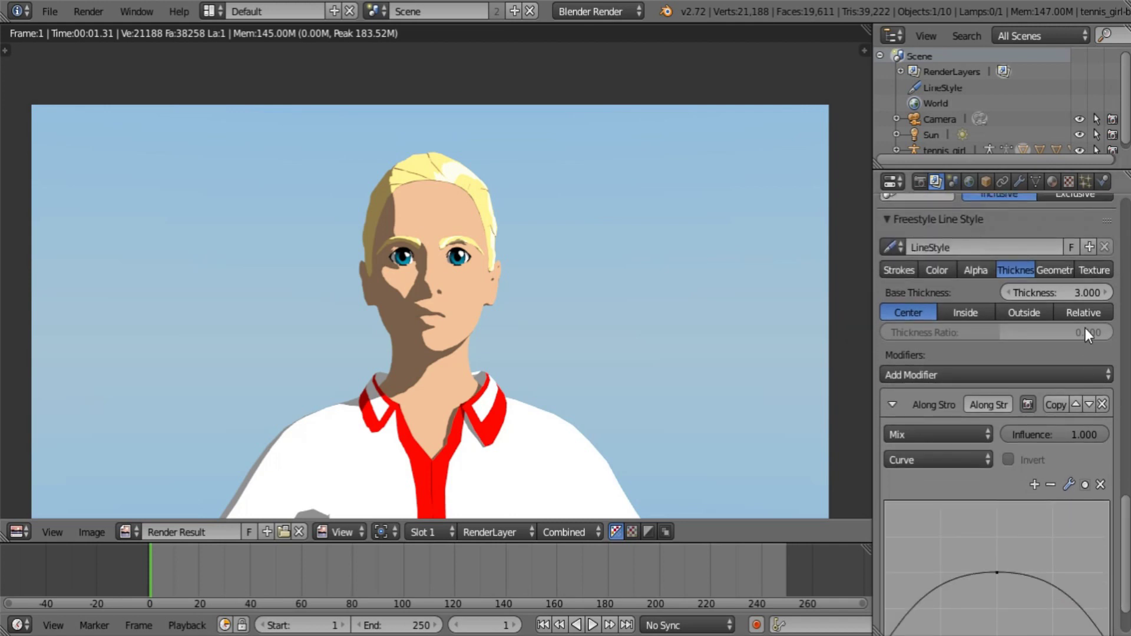
left_click(1067, 288)
type("1.1")
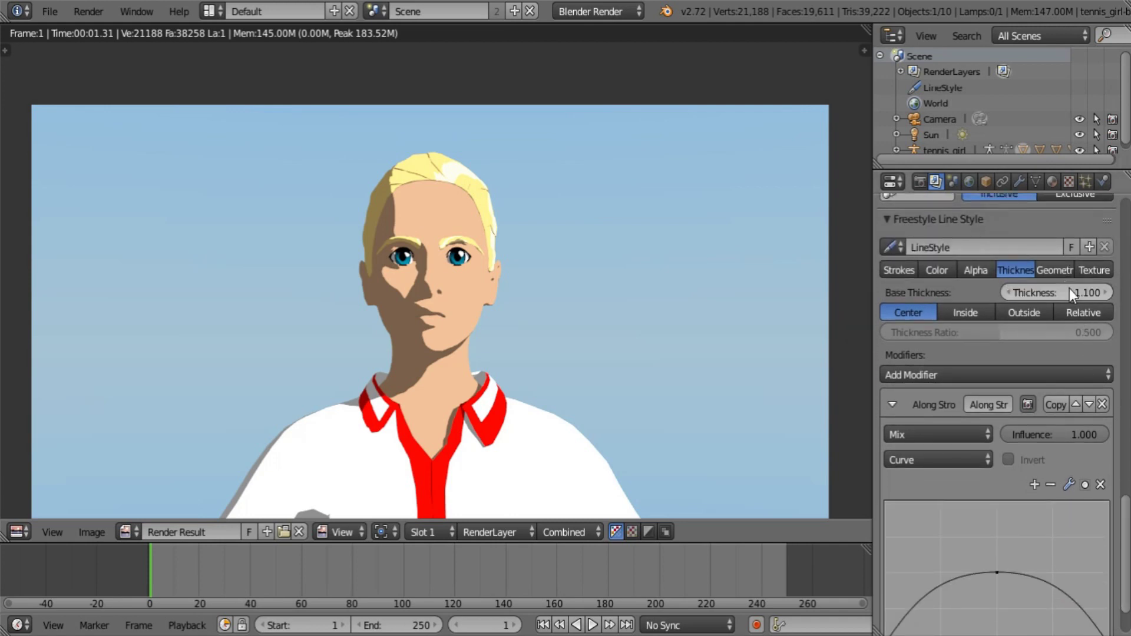
key("Return")
left_click(1102, 404)
scroll(1092, 464, "up", 6)
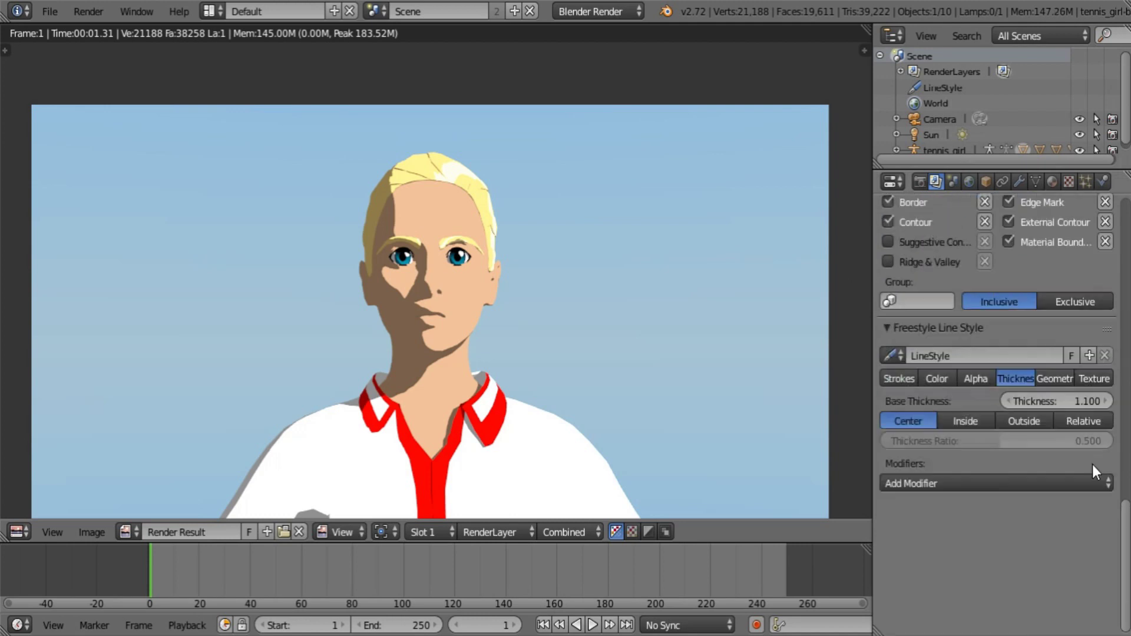
Check the line style's stroke chaining and caps options and render the scene to inspect the Freestyle outlines
left_click(899, 414)
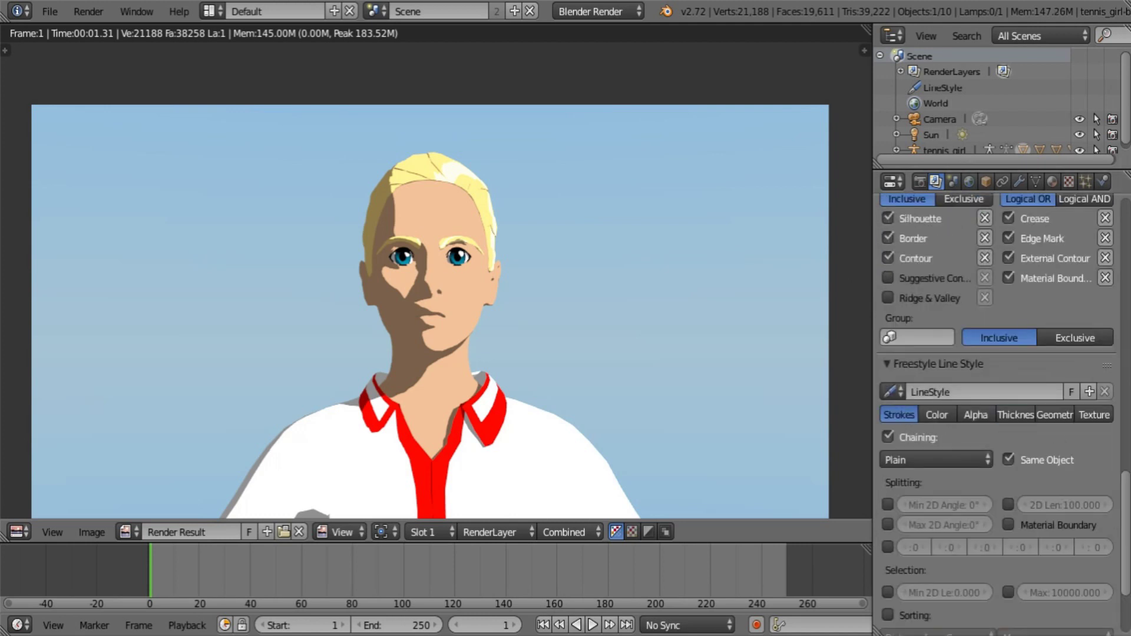
scroll(1126, 473, "down", 5)
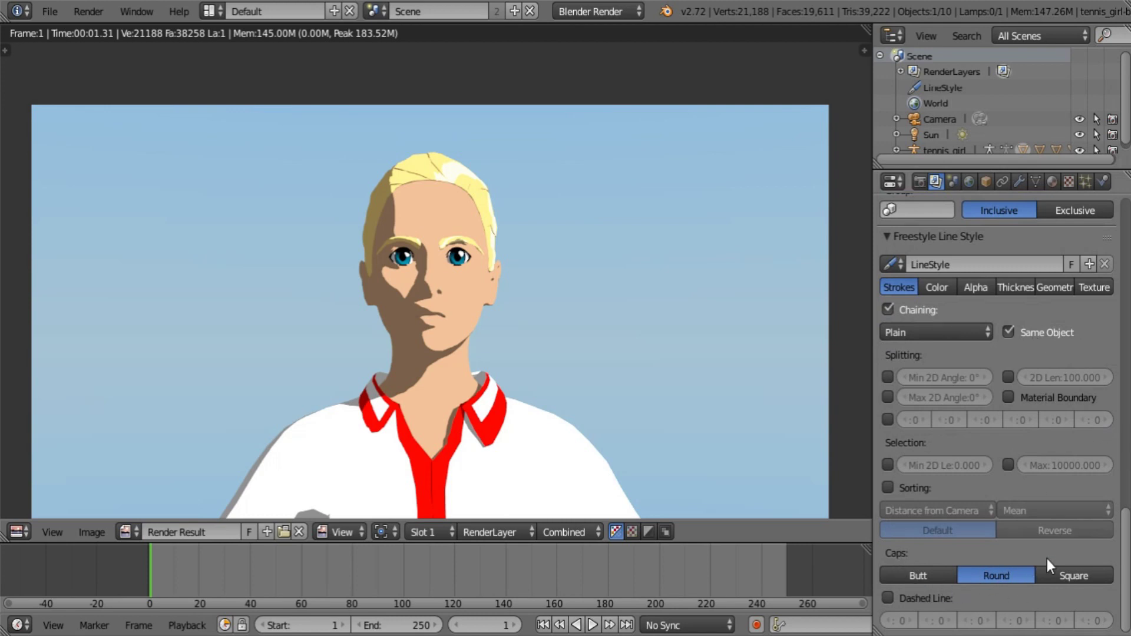
left_click_drag(1127, 601, 1128, 257)
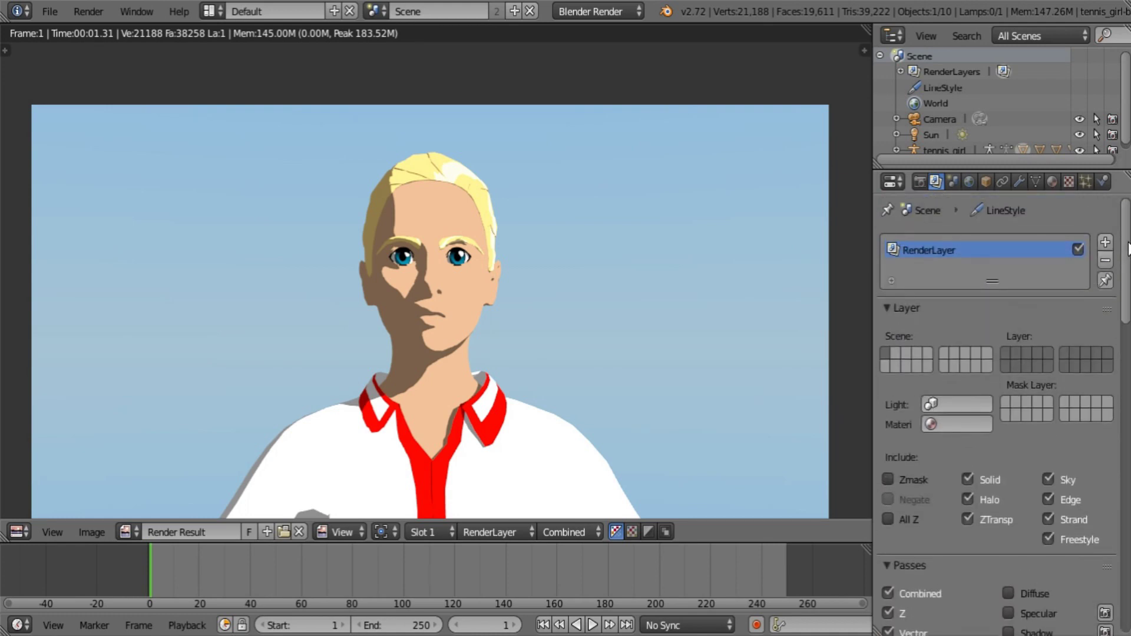
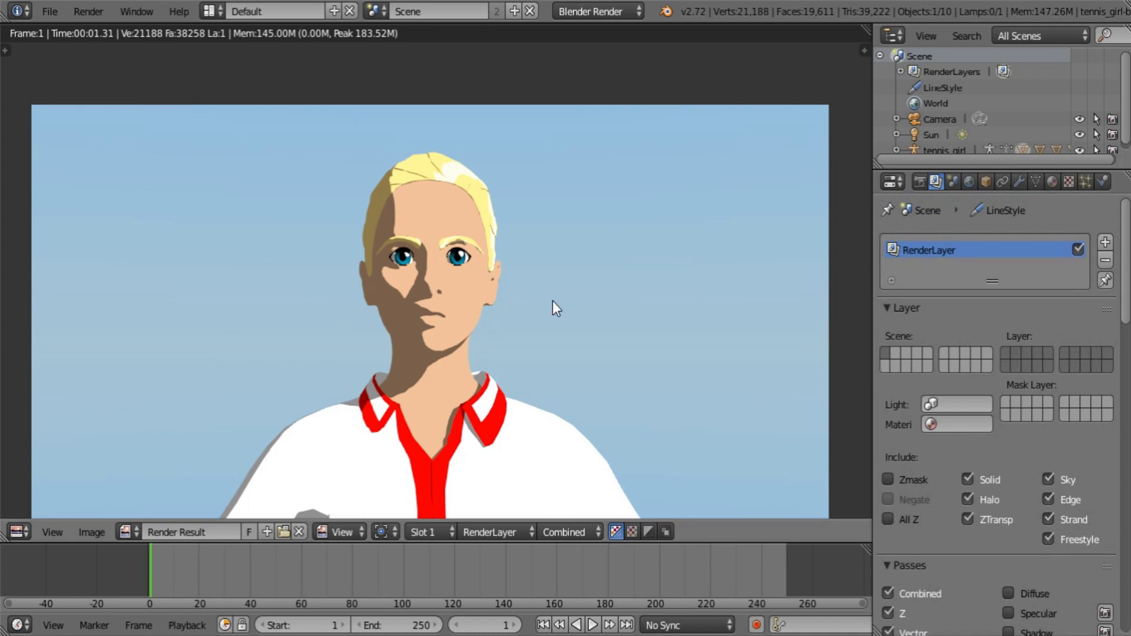
key("F12")
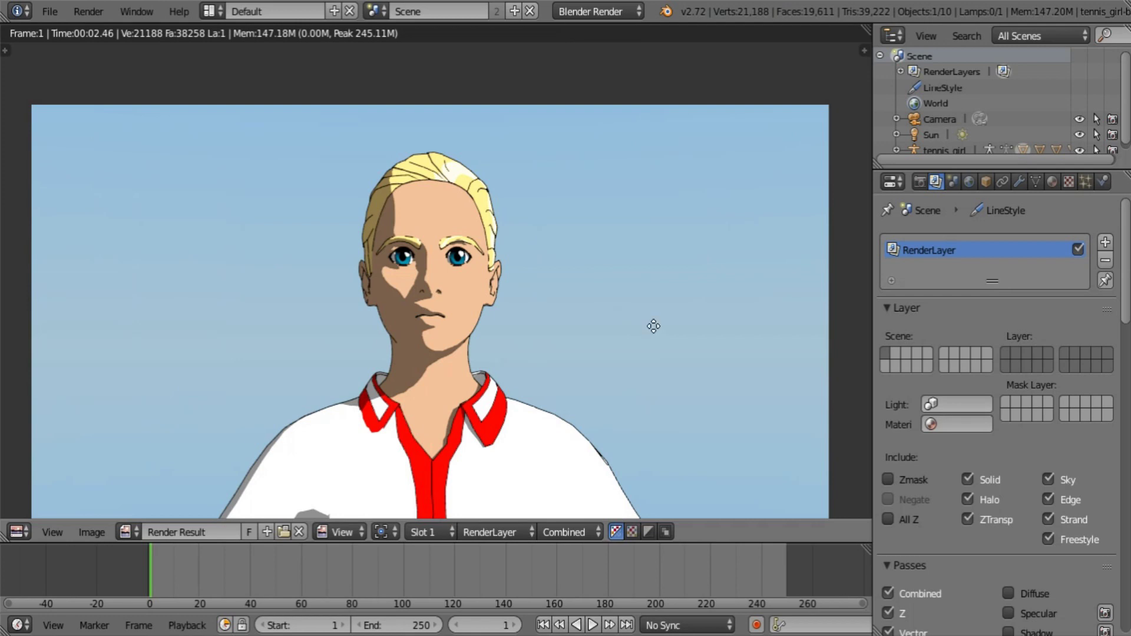
middle_click_drag(651, 324, 664, 266)
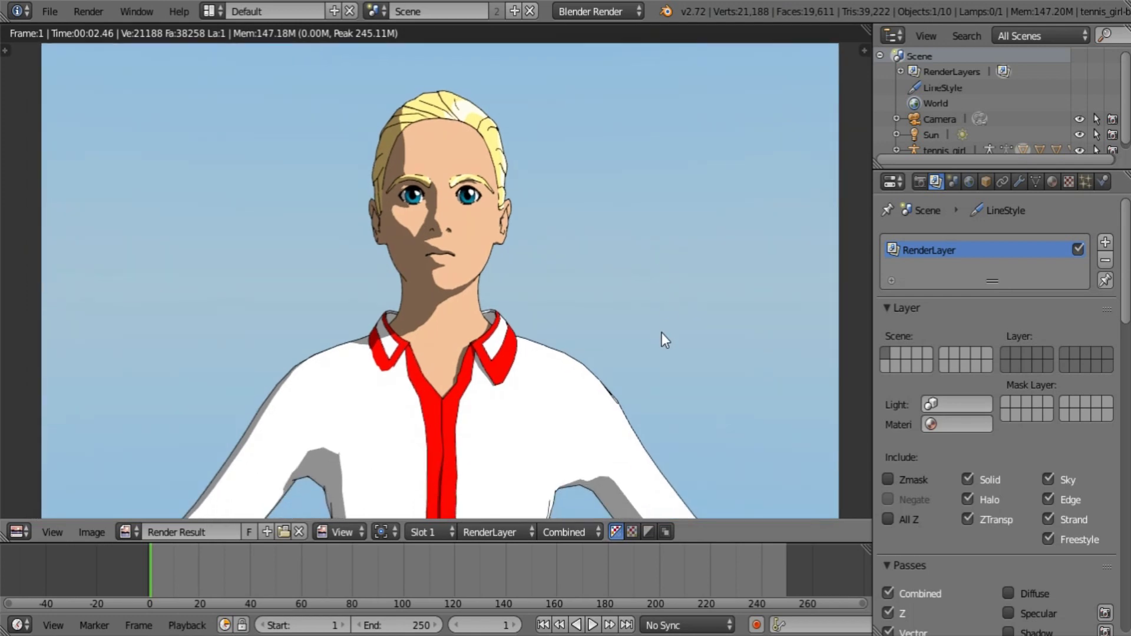
mouse_move(661, 341)
middle_mouse_down()
mouse_move(685, 233)
mouse_move(665, 345)
middle_mouse_up()
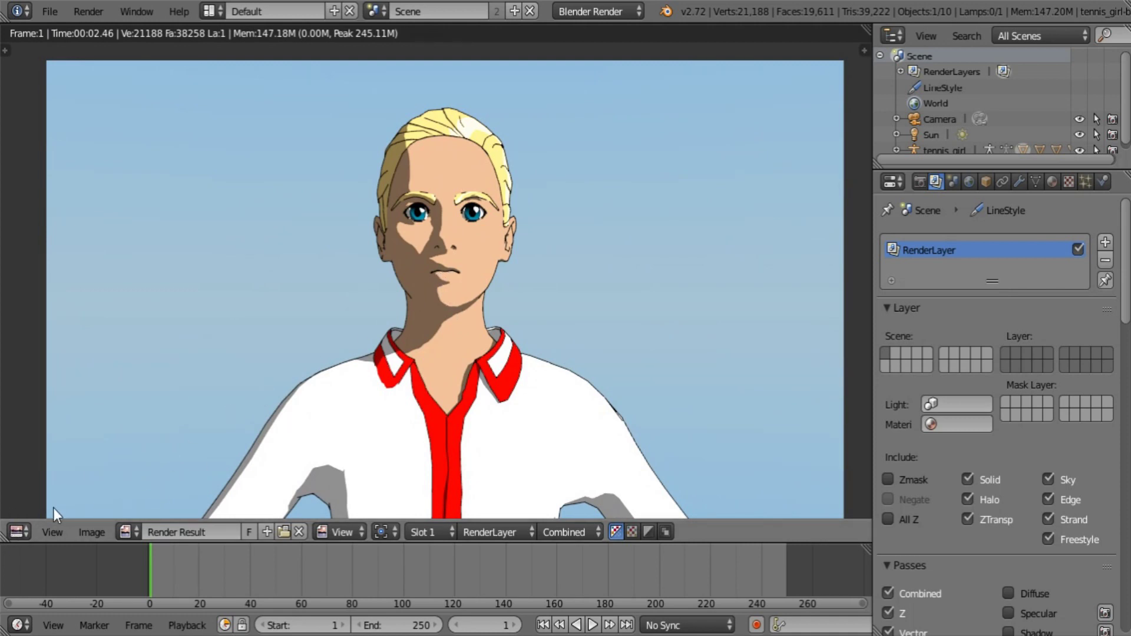
Return to the 3D View and enter Edit Mode on the tennis_girl base mesh with edge selection around the chin
left_click(19, 531)
left_click(37, 511)
scroll(514, 305, "up", 3)
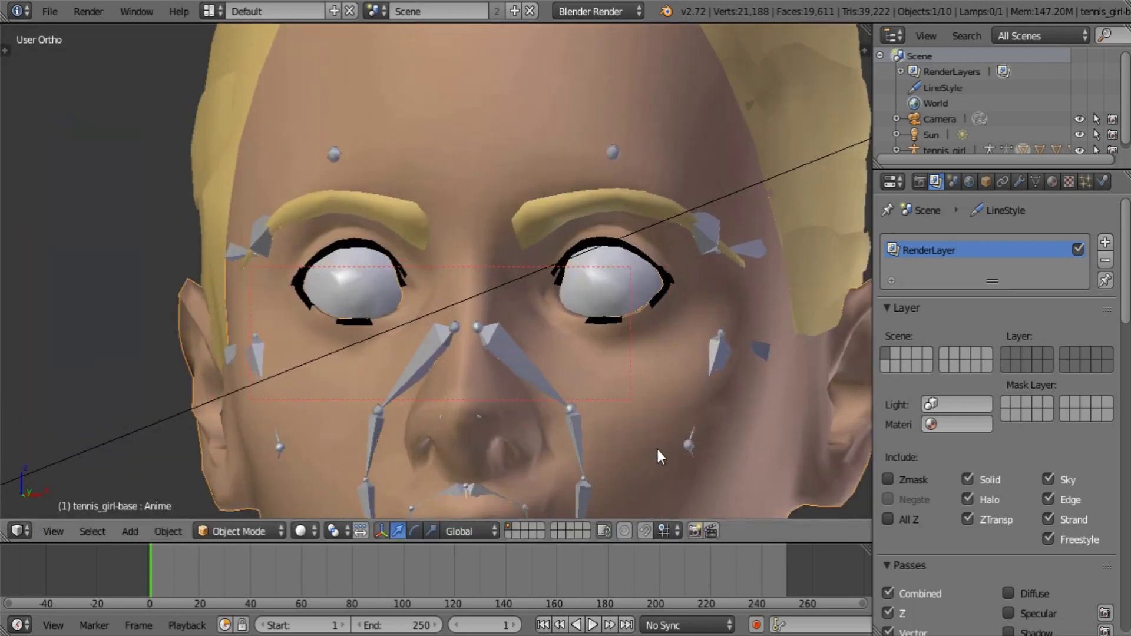
middle_click_drag(660, 454, 567, 154, "shift")
key("Tab")
scroll(591, 207, "up", 6)
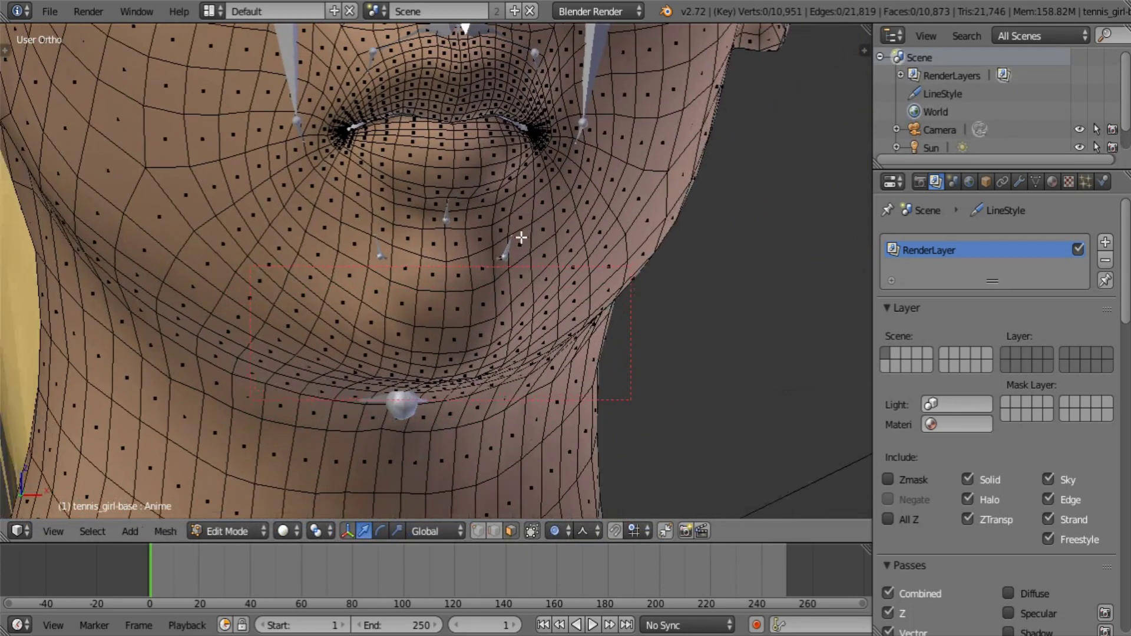
scroll(478, 240, "up", 1)
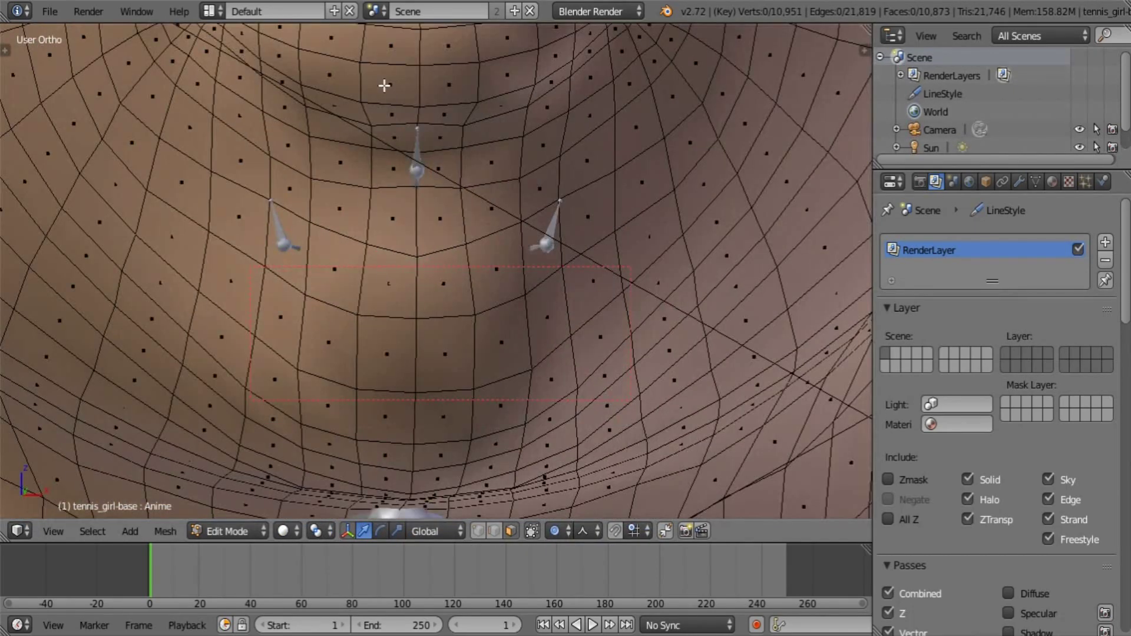
left_click(496, 534)
Mark the two central horizontal edges just below the lower lip as Freestyle edges
middle_click_drag(434, 109, 463, 222, "shift")
right_click(411, 217)
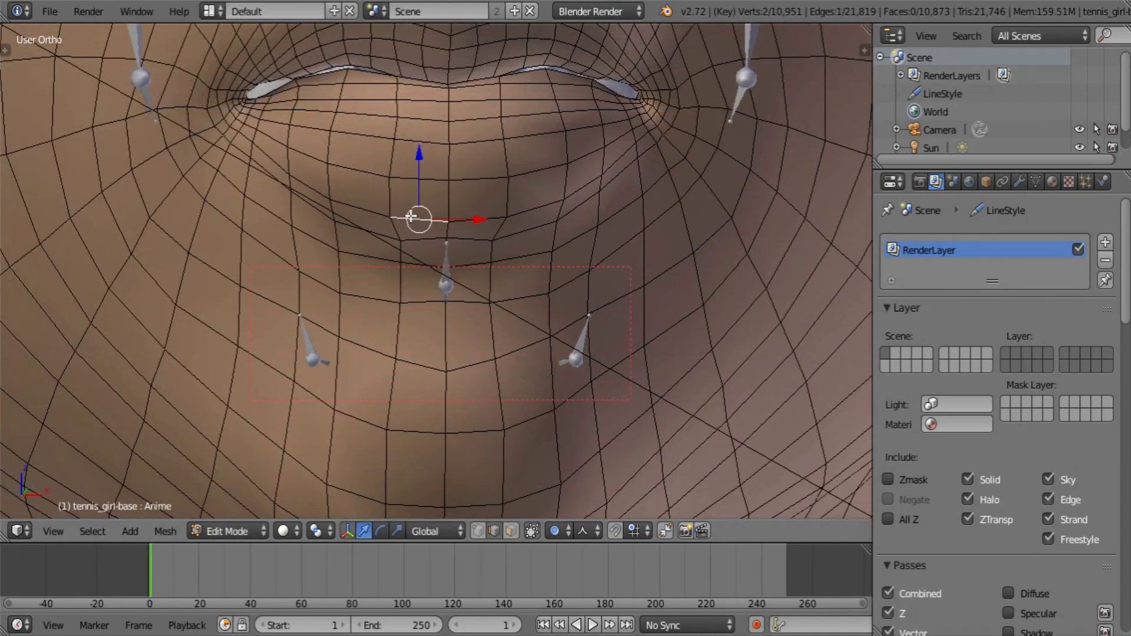
right_click(469, 217, "shift")
key("ctrl+e")
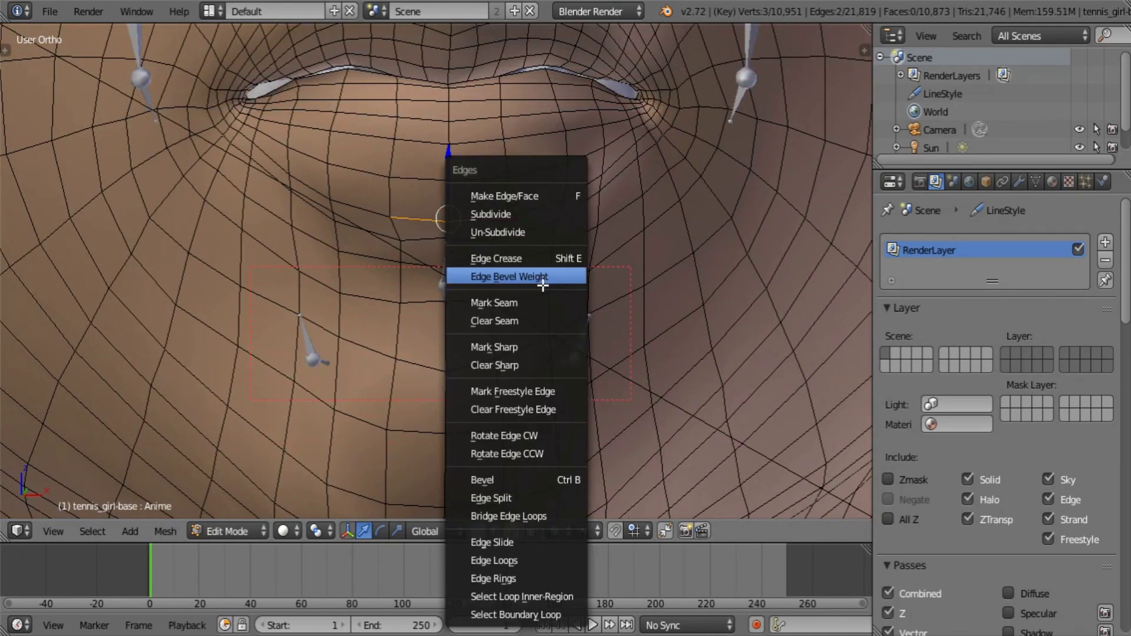
left_click(528, 391)
Mark the two central horizontal edges further down, at the top of the chin, as Freestyle edges
scroll(462, 346, "down", 1)
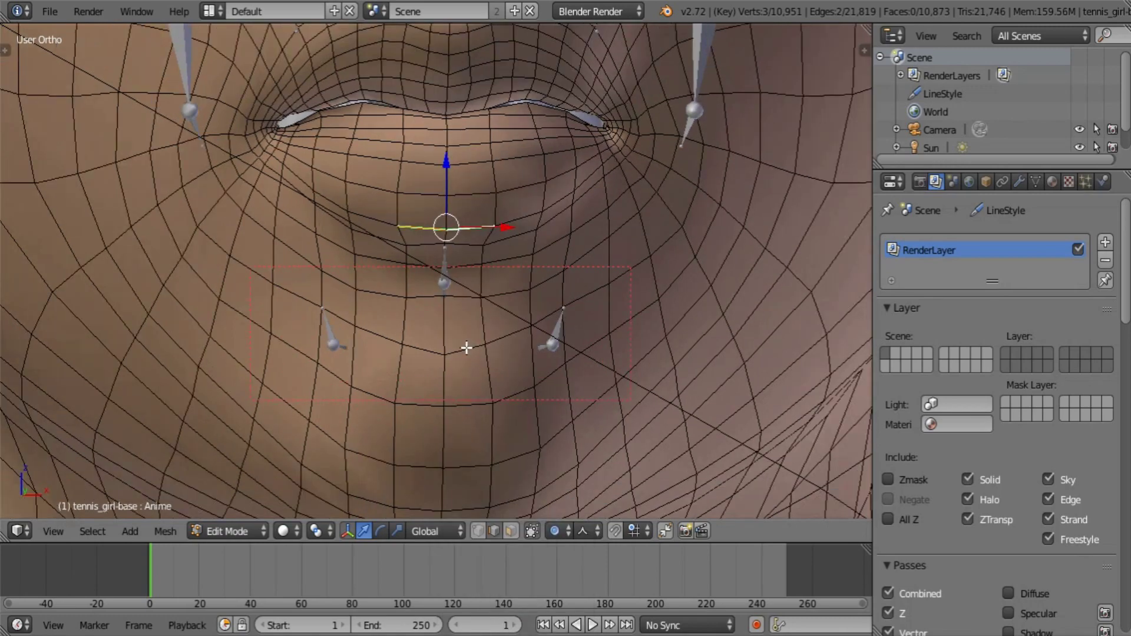
right_click(417, 298)
right_click(467, 290, "shift")
key("ctrl+e")
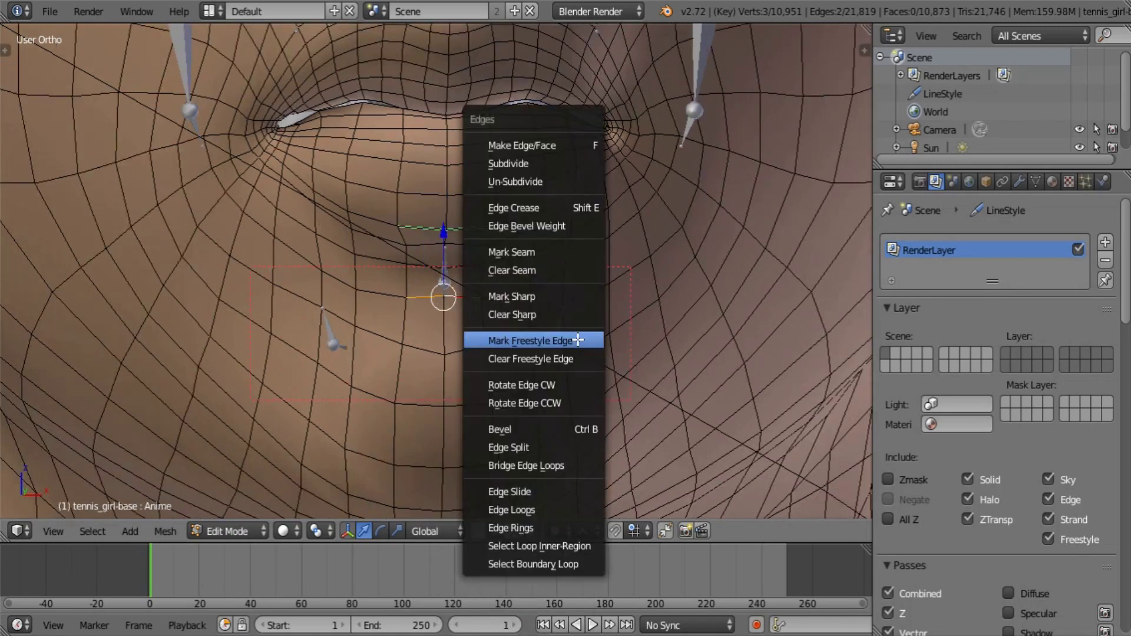
left_click(577, 340)
Select the edges along the upper eyelid crease of the character's right eye on the base mesh
scroll(579, 334, "down", 5)
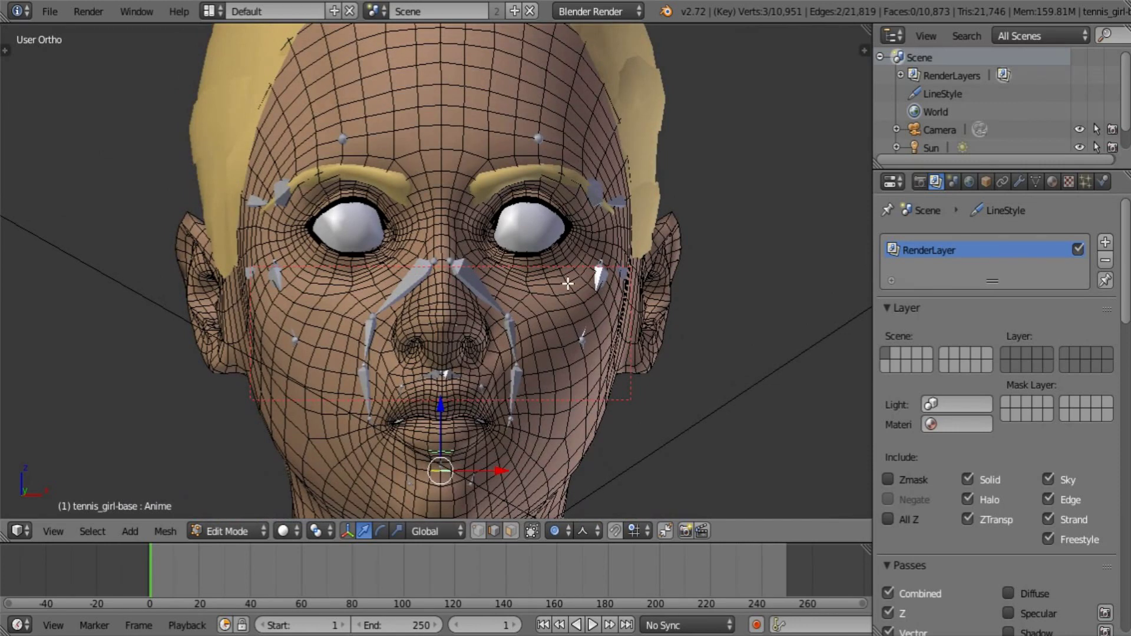
scroll(567, 284, "up", 6)
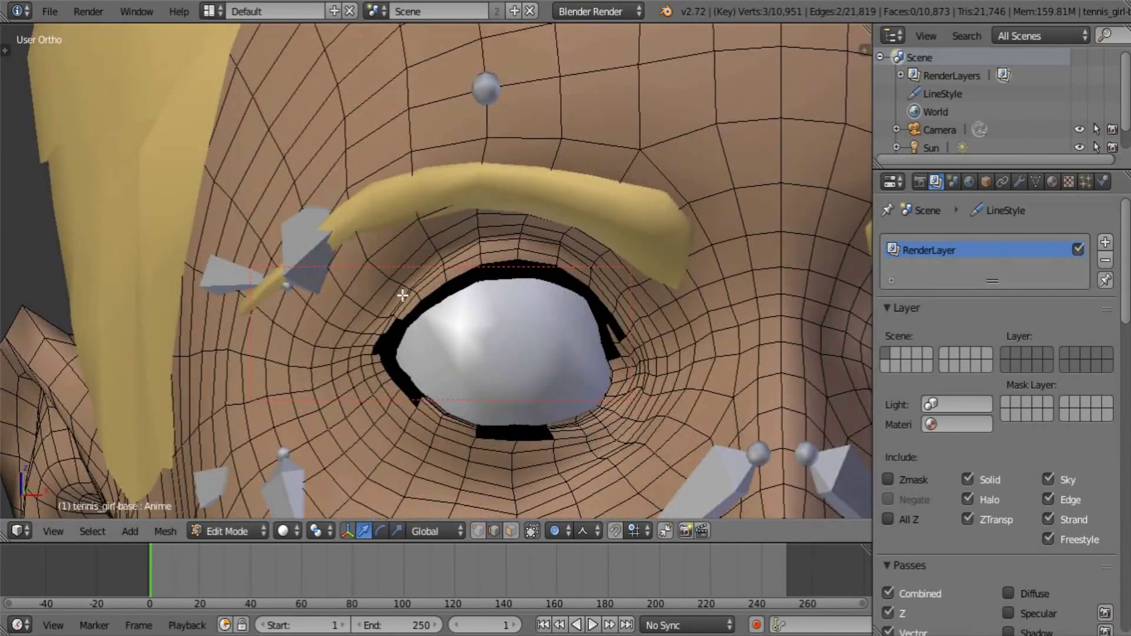
right_click(405, 294)
right_click(478, 240, "shift")
right_click(518, 234, "shift")
right_click(558, 242, "shift")
right_click(592, 258, "shift")
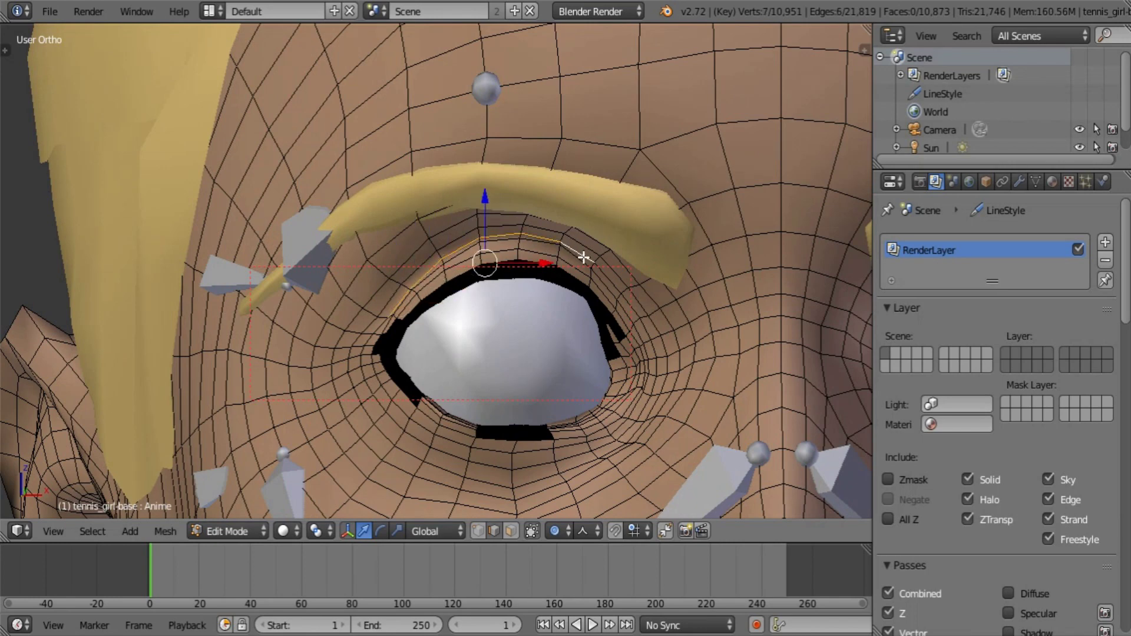
right_click(618, 291, "shift")
Extend the selection with the matching upper eyelid crease edges of the character's left eye, from the inner corner outward
middle_click_drag(724, 303, 269, 278, "shift")
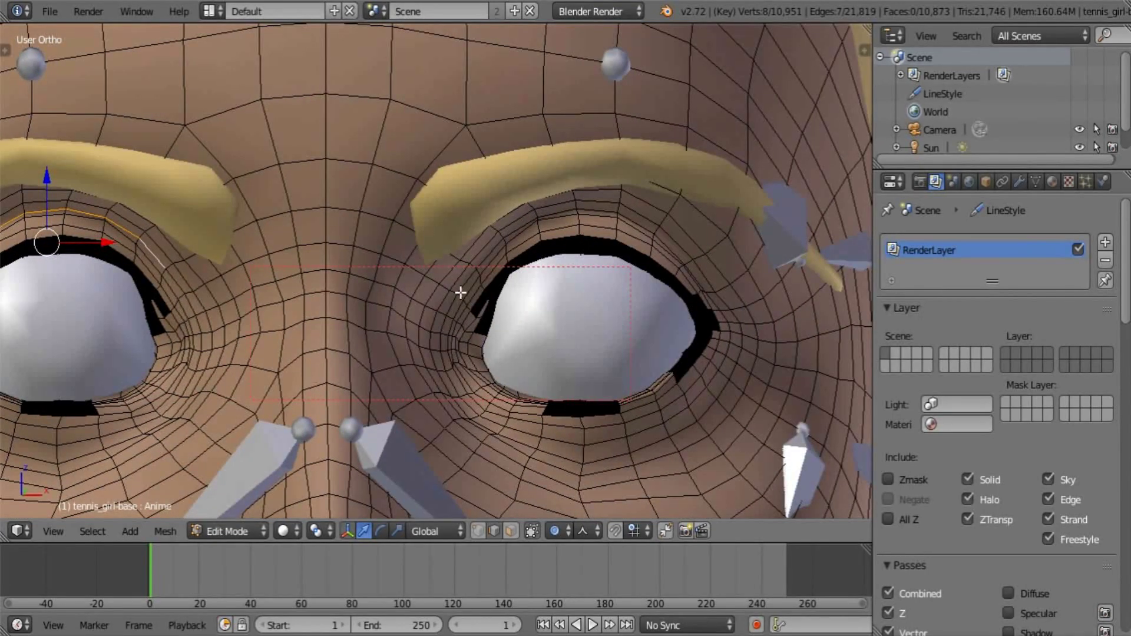
right_click(492, 250, "shift")
right_click(554, 213, "shift")
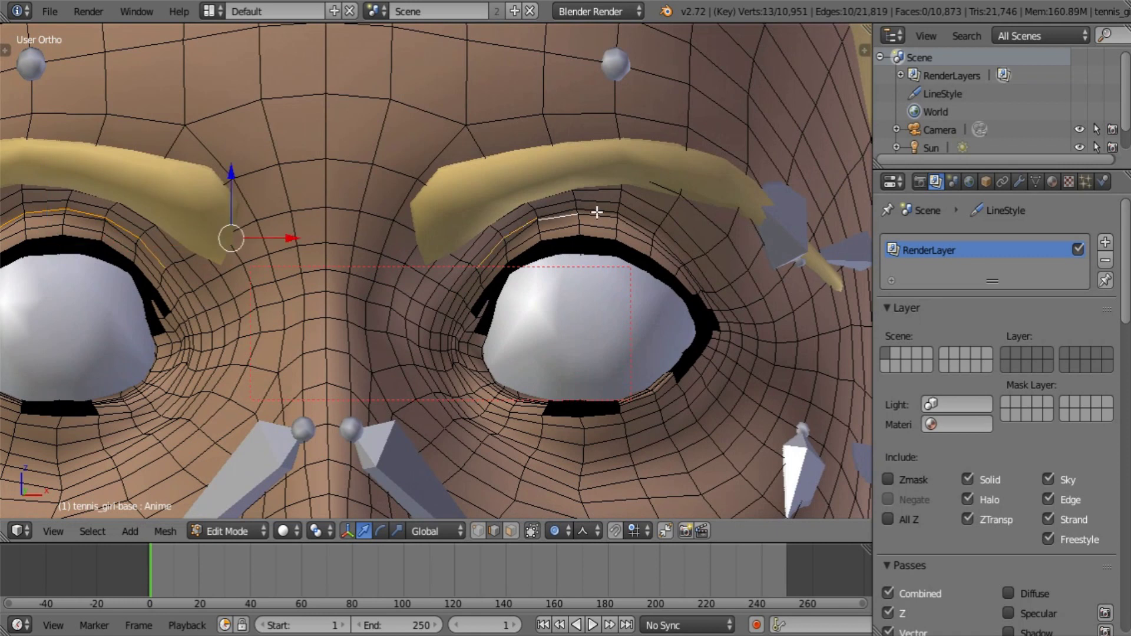
right_click(568, 211, "shift")
right_click(605, 207, "shift")
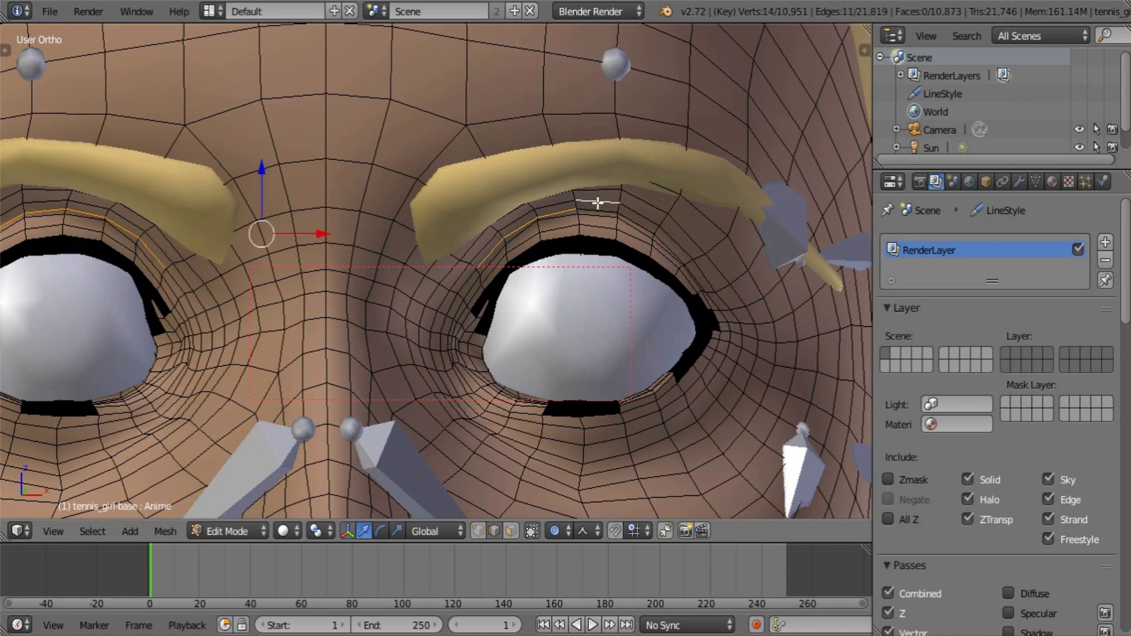
right_click(611, 217, "shift")
right_click(654, 234, "shift")
right_click(668, 242, "shift")
Add the outermost crease edge of the left eye and mark the selected creases of both eyes as Freestyle edges
middle_click_drag(592, 284, 790, 299, "shift")
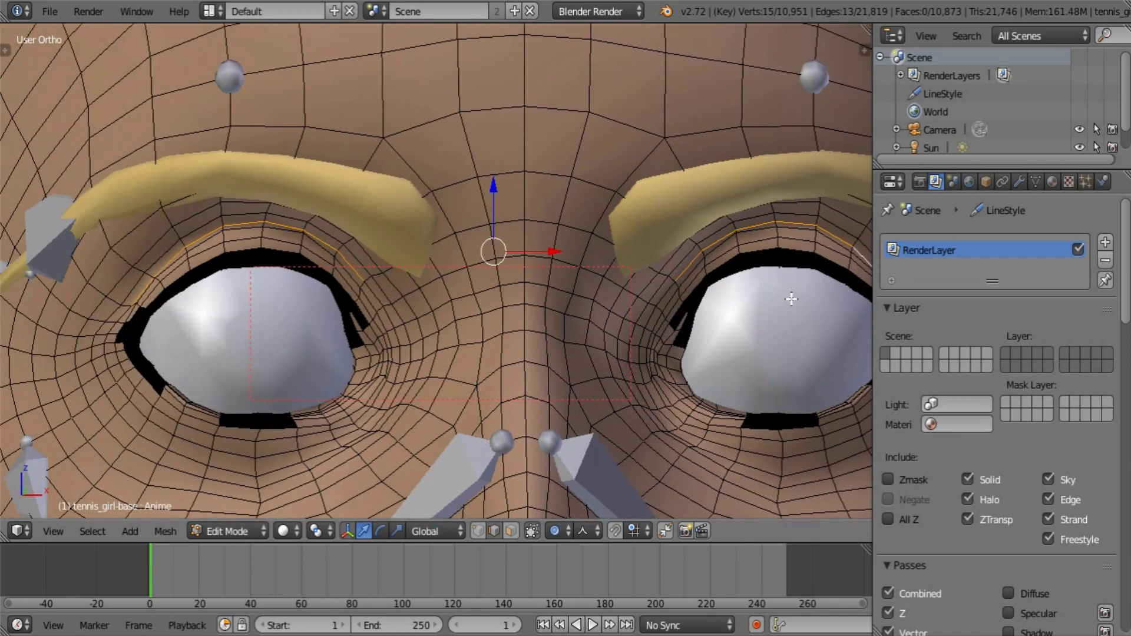
middle_click_drag(644, 288, 328, 256, "shift")
right_click(580, 259, "shift")
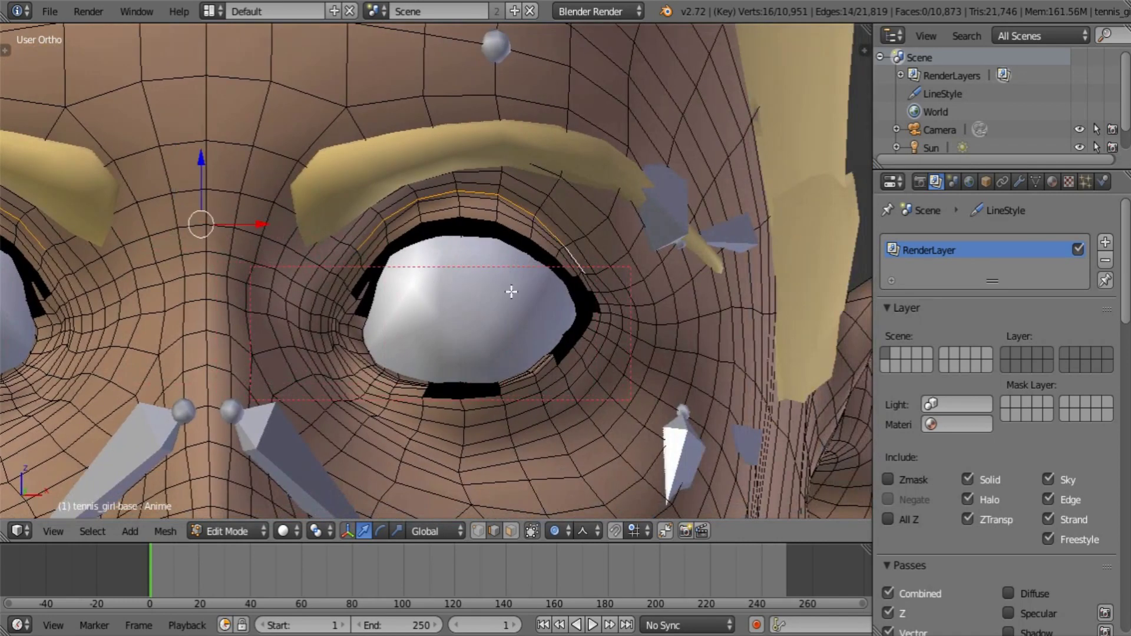
mouse_move(513, 291)
middle_mouse_down("shift")
mouse_move(703, 305)
mouse_move(515, 284)
middle_mouse_up("shift")
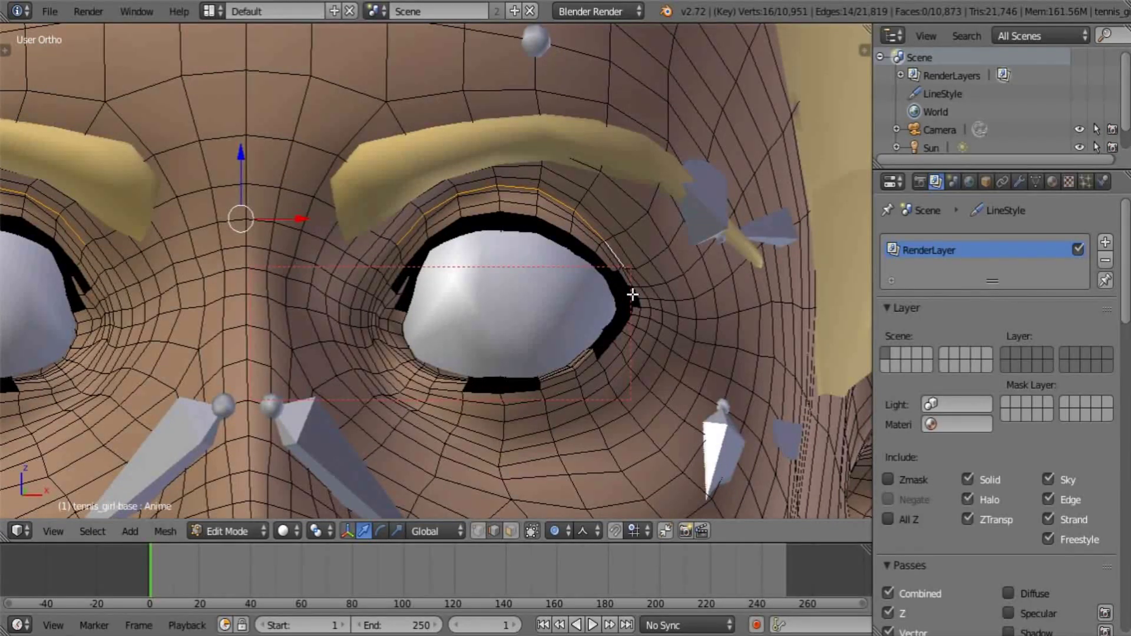
middle_click_drag(660, 273, 681, 299, "shift")
middle_click_drag(582, 299, 681, 299, "shift")
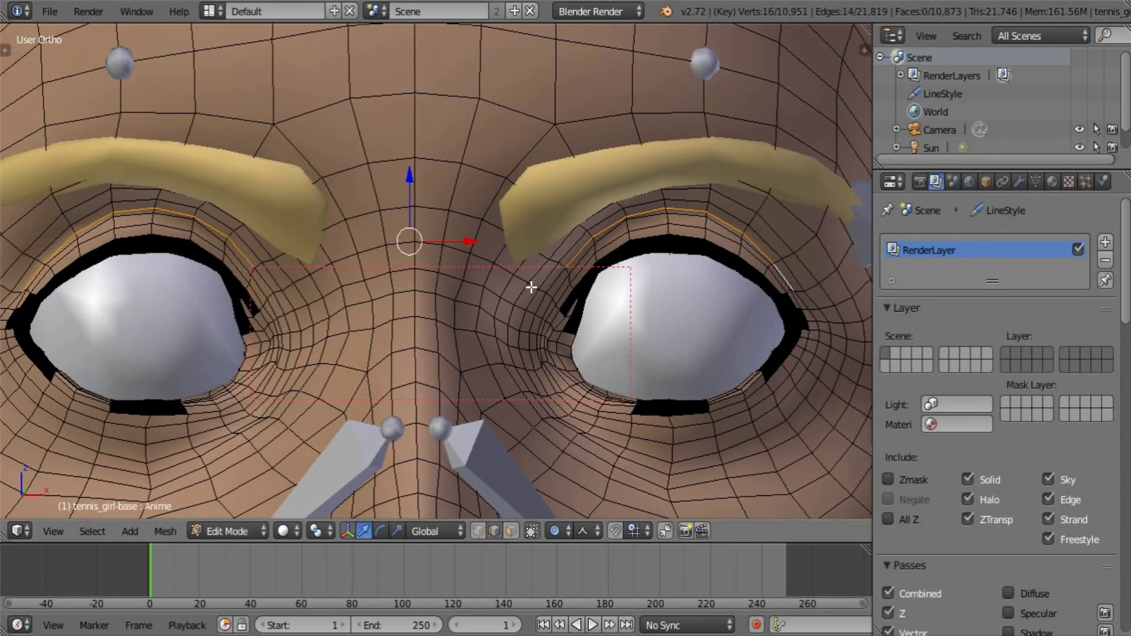
key("ctrl+e")
left_click(538, 430)
scroll(533, 281, "down", 2)
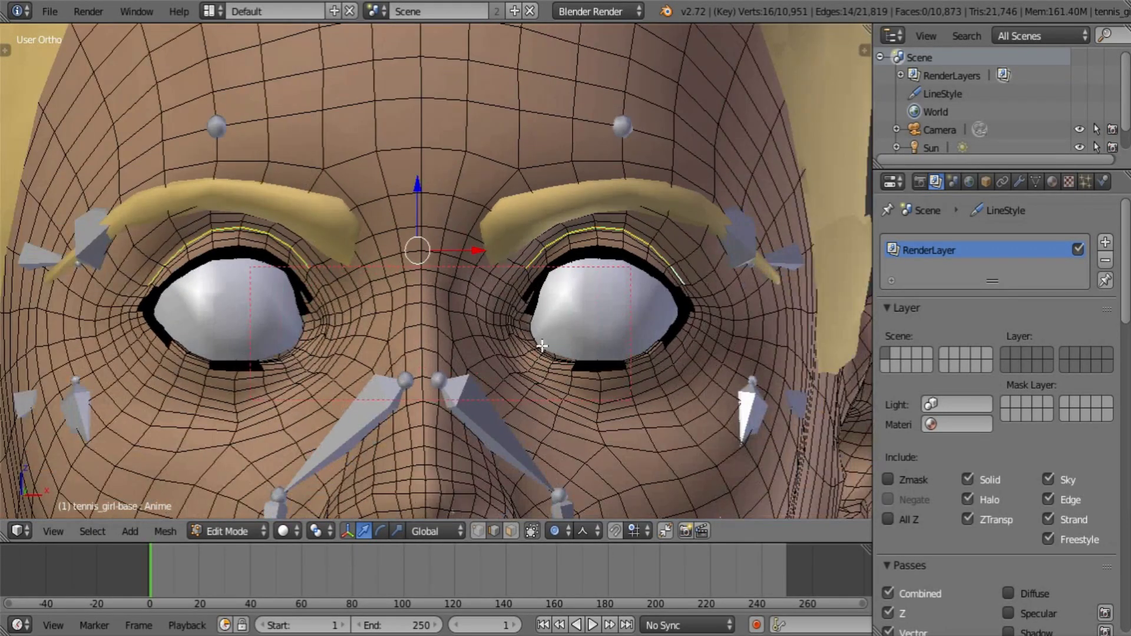
Leave Edit Mode and render the scene to inspect the eyelid crease lines
key("Tab")
scroll(540, 412, "down", 3)
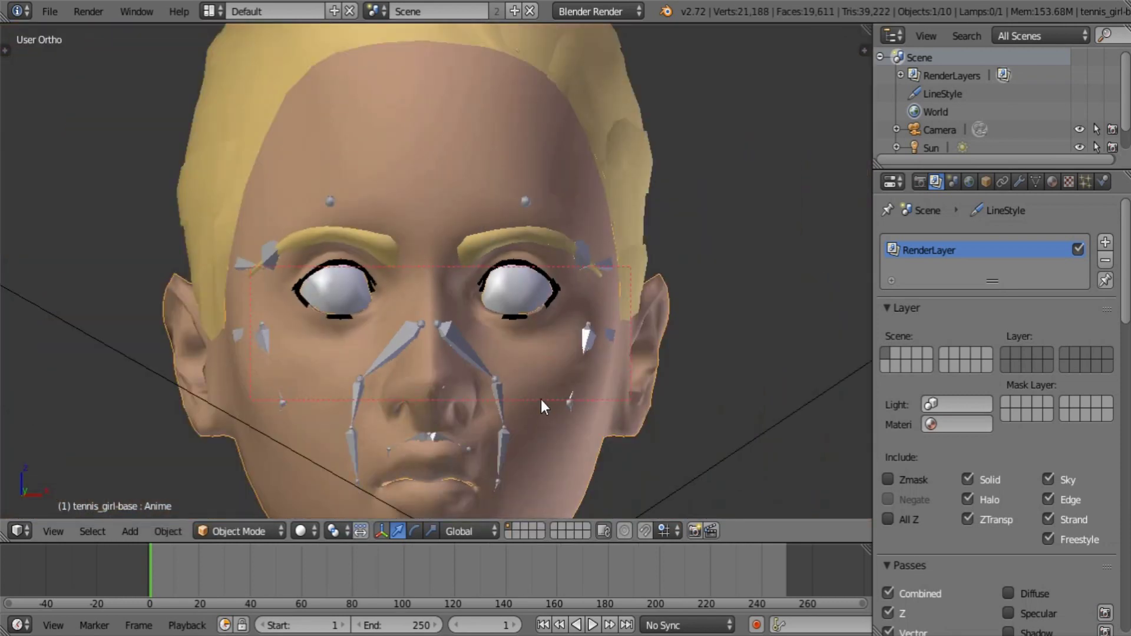
key("F12")
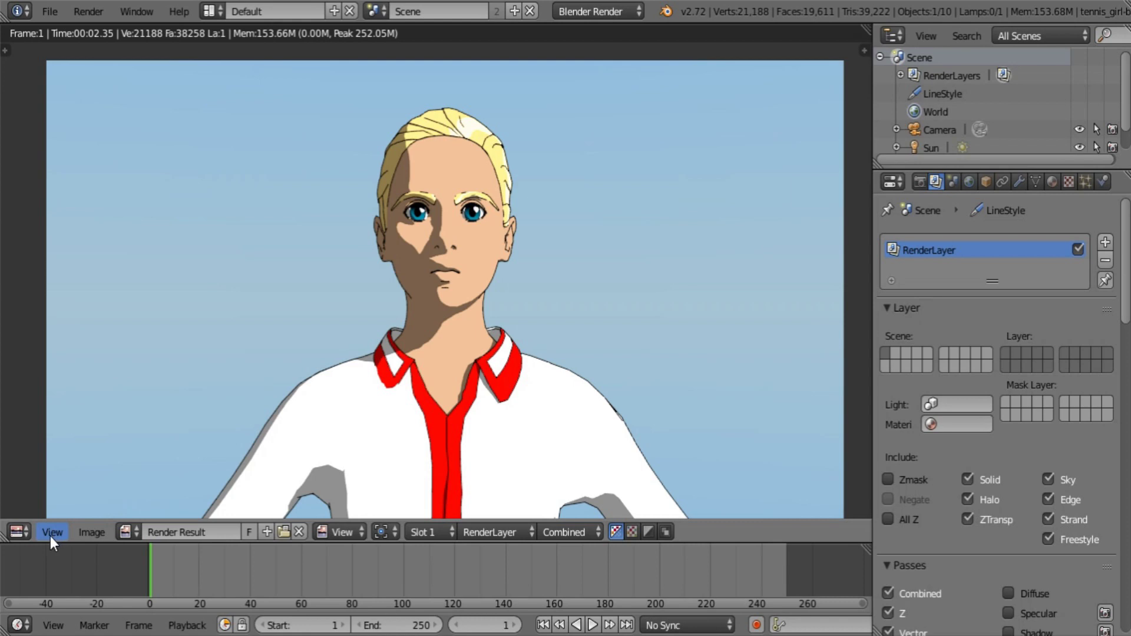
Return to the 3D View and enter Edit Mode on the tennis_girl eyebrow mesh with vertex selection
left_click(22, 531)
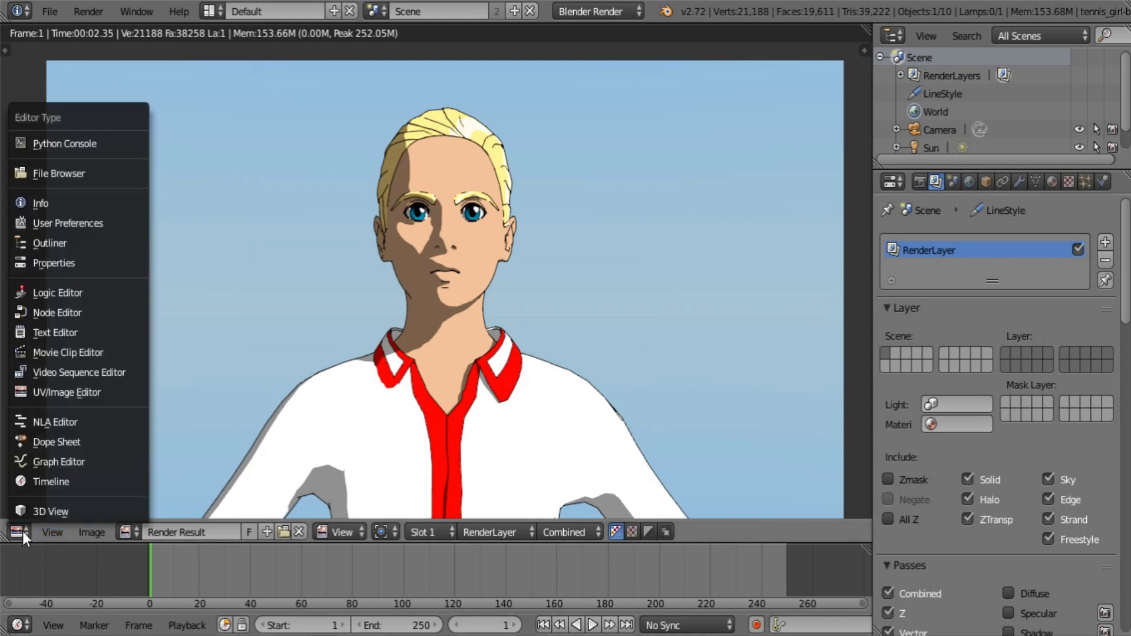
left_click(48, 510)
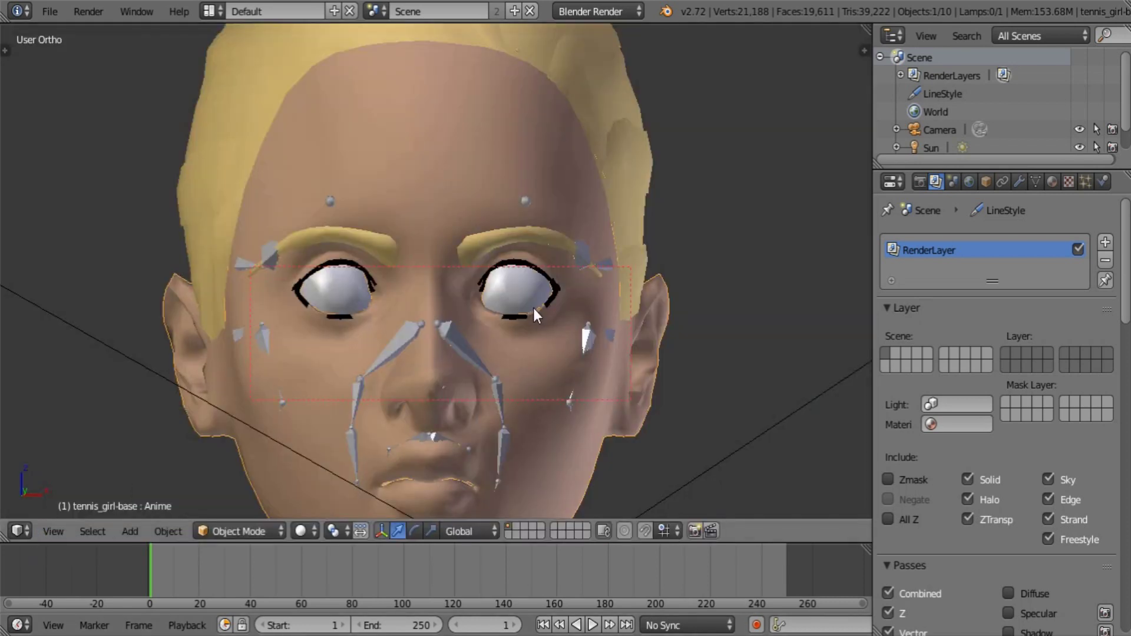
scroll(532, 309, "up", 6)
right_click(577, 179)
scroll(642, 235, "down", 3)
key("Tab")
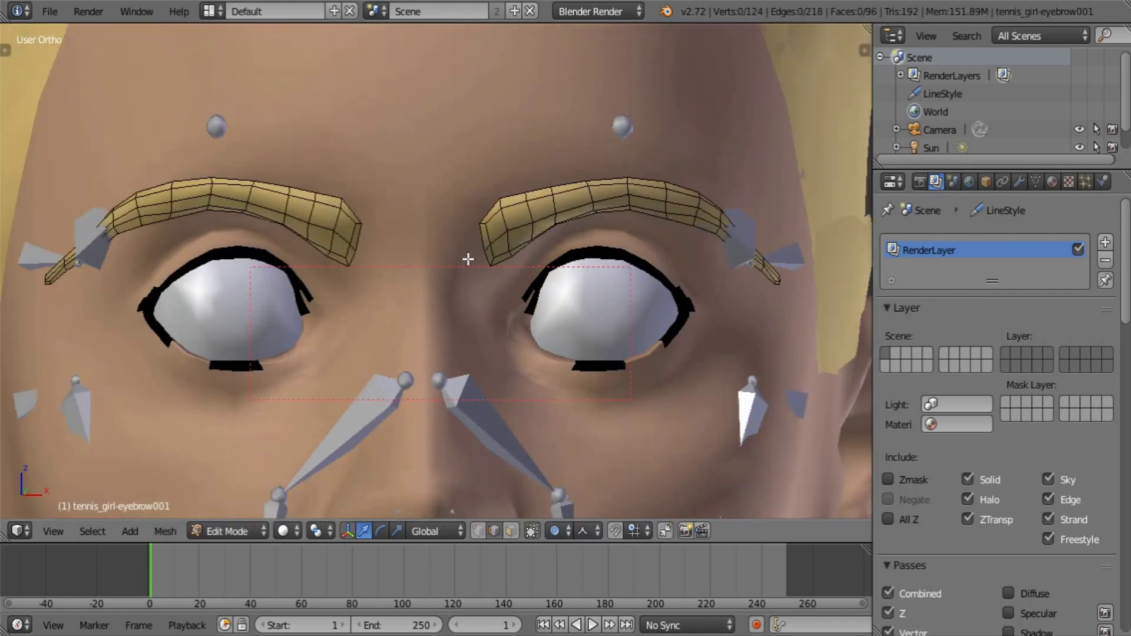
scroll(469, 259, "up", 2)
middle_click_drag(468, 259, 468, 296)
left_click(479, 532)
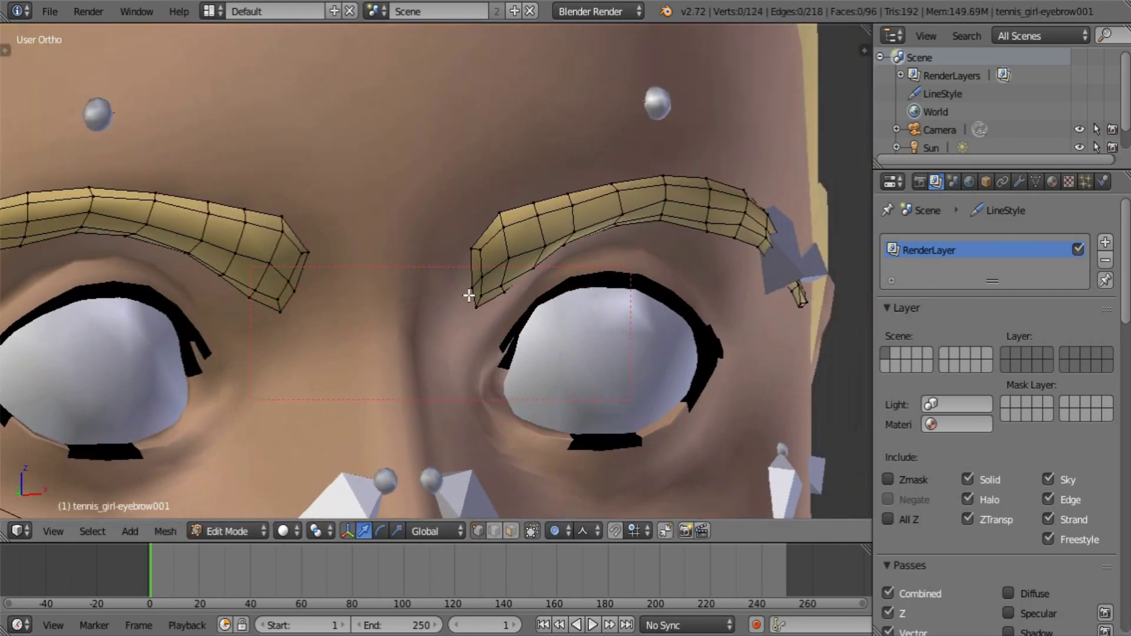
Select the outer border loops of both eyebrows
scroll(469, 296, "up", 3)
right_click(475, 252, "alt")
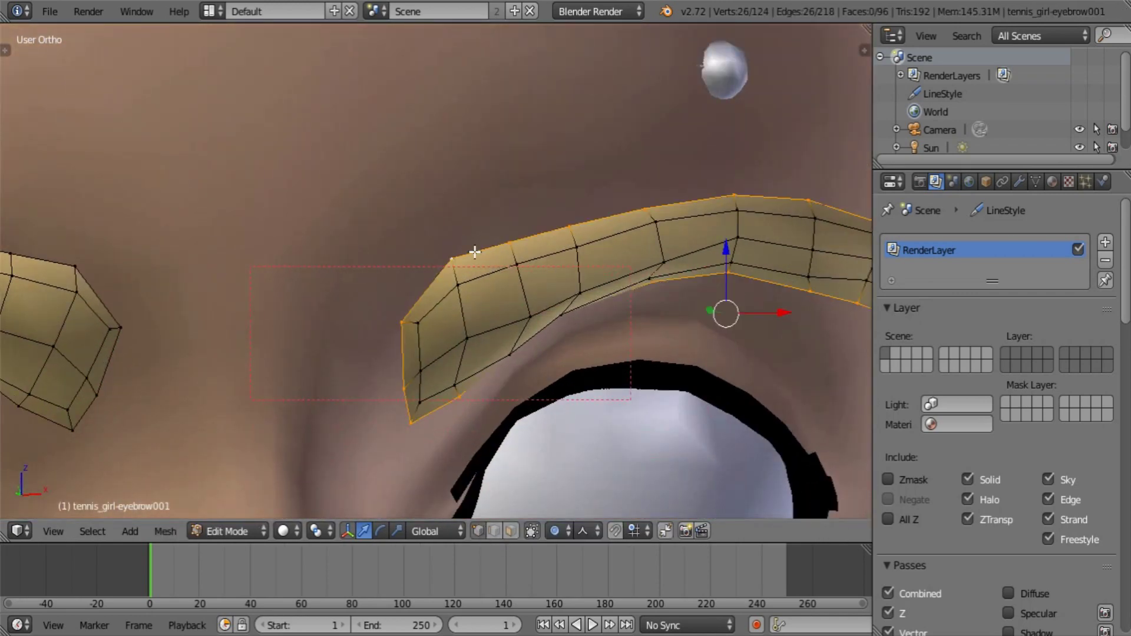
right_click(26, 248, "alt+shift")
scroll(136, 227, "down", 5)
middle_click_drag(275, 248, 368, 287)
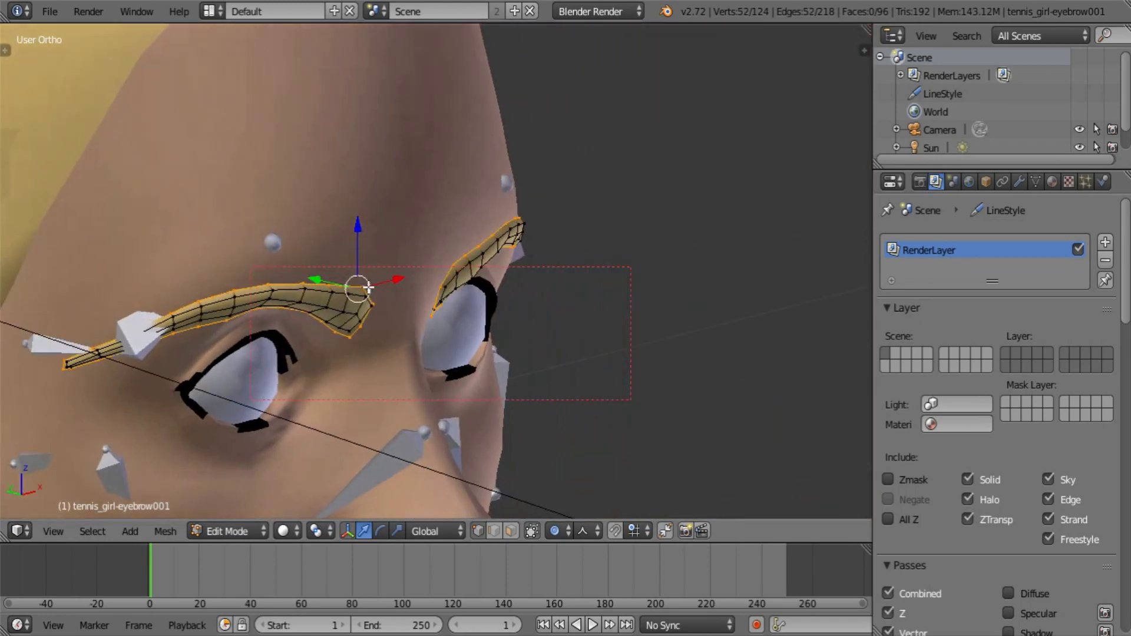
left_click_drag(318, 279, 231, 246)
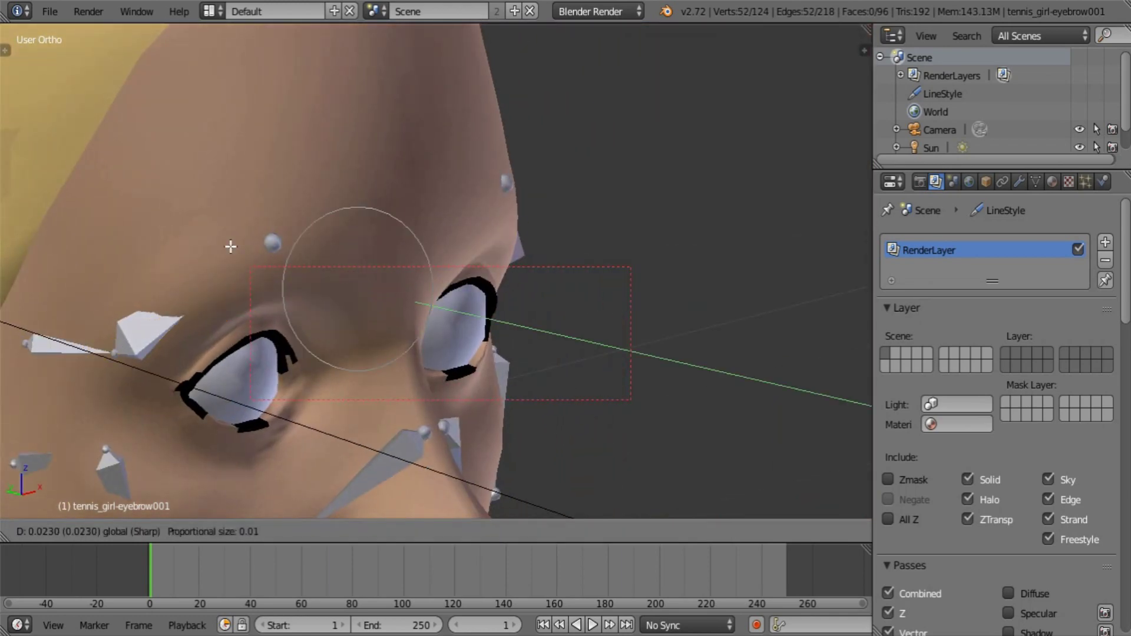
right_click(230, 247)
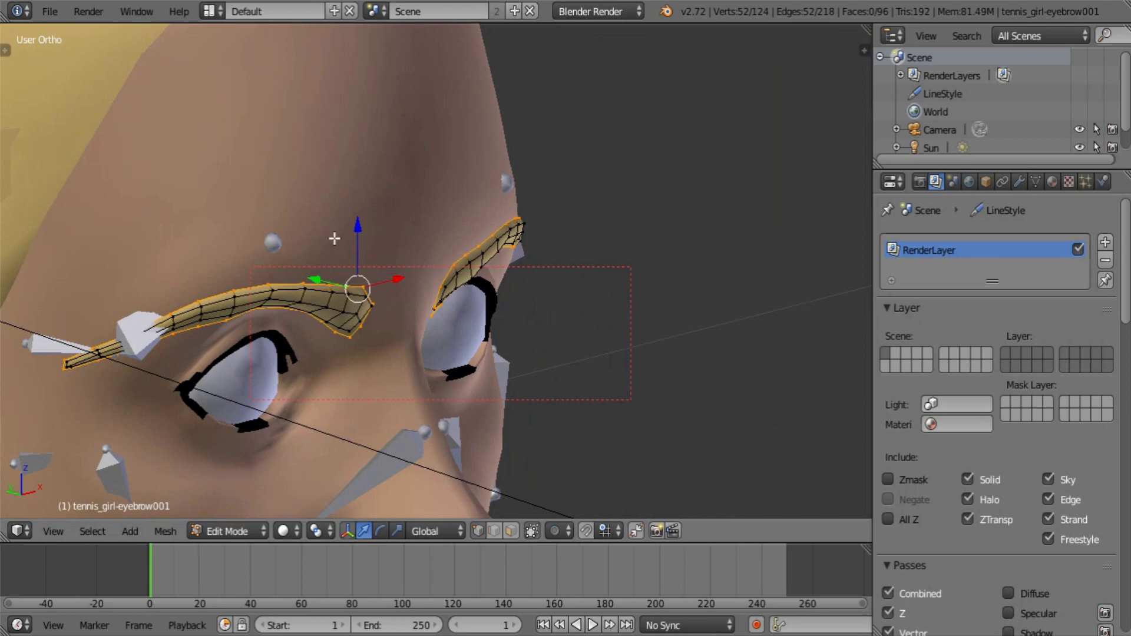
With proportional editing off, push the eyebrow border loops back into the head along Y and scale them down to thin the eyebrows
left_click_drag(316, 280, 268, 265)
key("s")
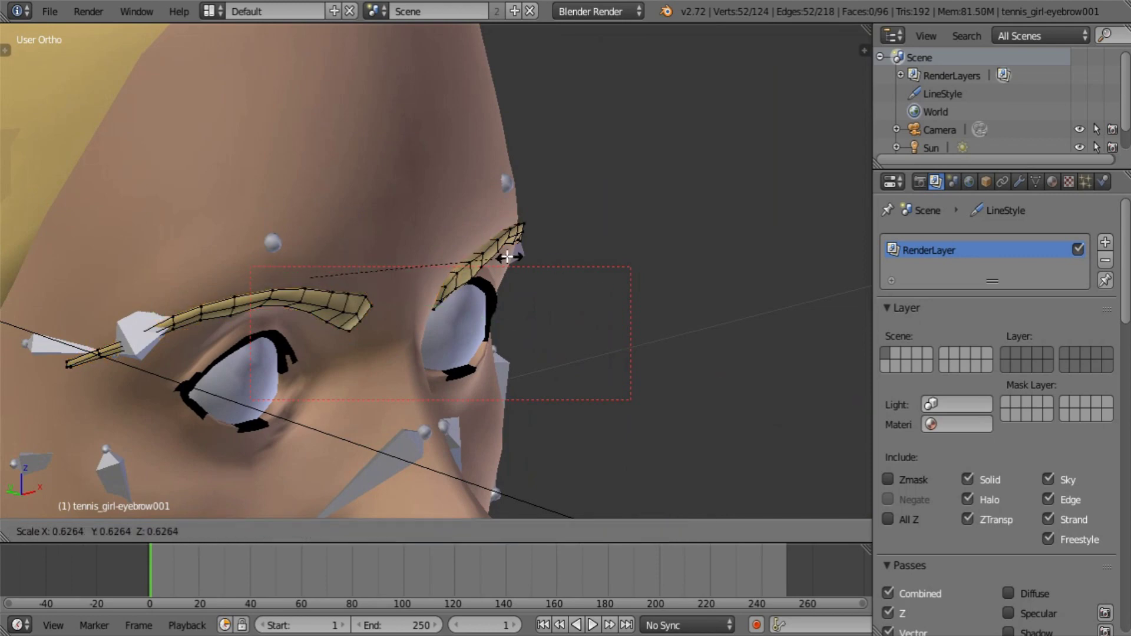
left_click(474, 261)
middle_click_drag(474, 261, 461, 295)
Return to Object Mode, deselect everything and render the scene to check the eyebrow shape
key("Tab")
scroll(451, 252, "down", 5)
key("Tab")
key("Tab")
scroll(462, 296, "up", 4)
key("a")
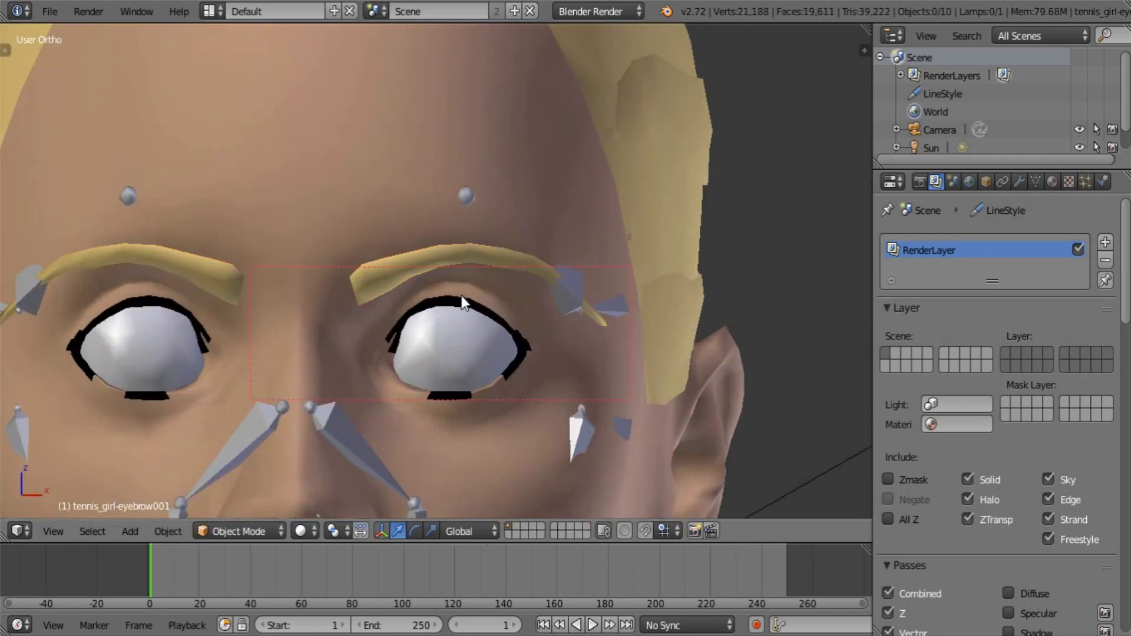
key("F12")
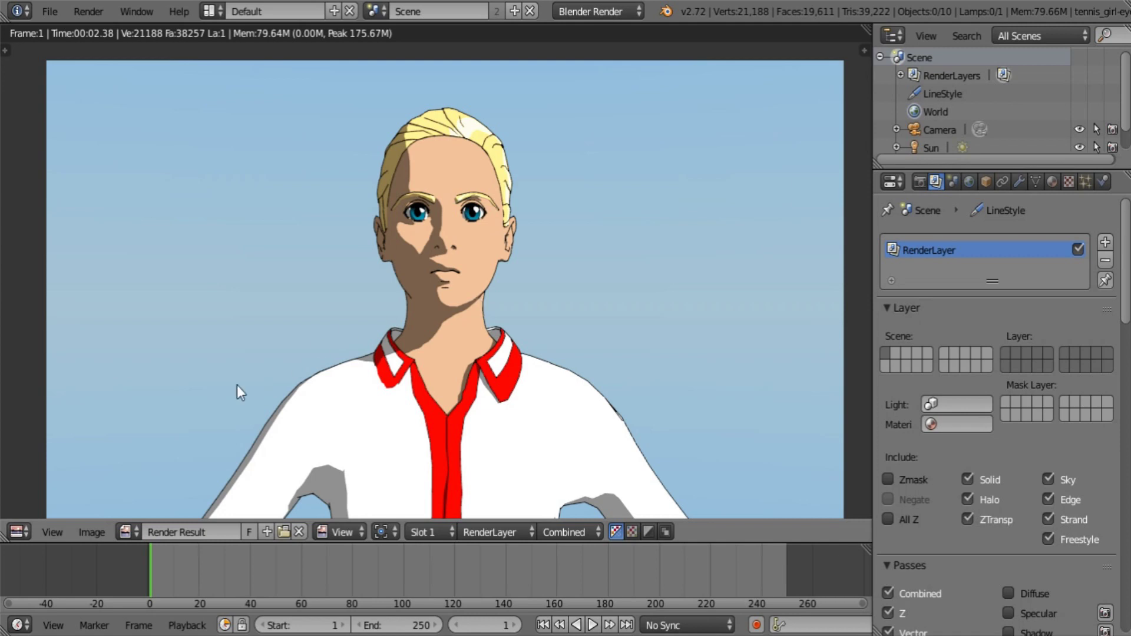
Return to the 3D View and add a Subdivision Surface modifier to the tennis_girl-ponytail01 hair
left_click(29, 530)
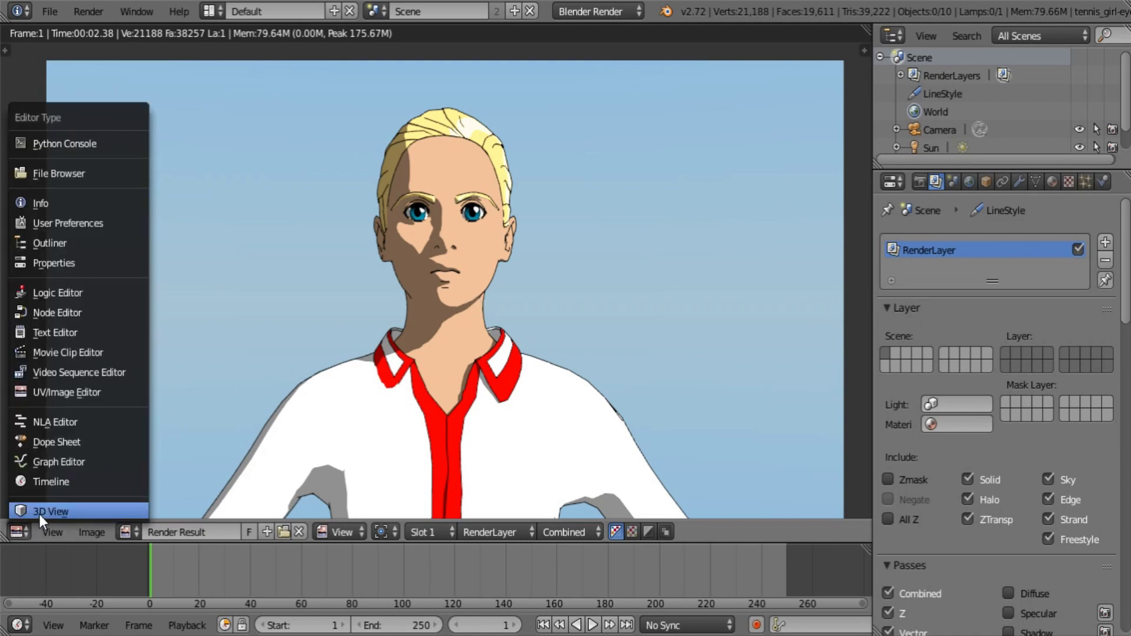
left_click(40, 514)
scroll(450, 339, "down", 1)
middle_click_drag(459, 357, 490, 227, "shift")
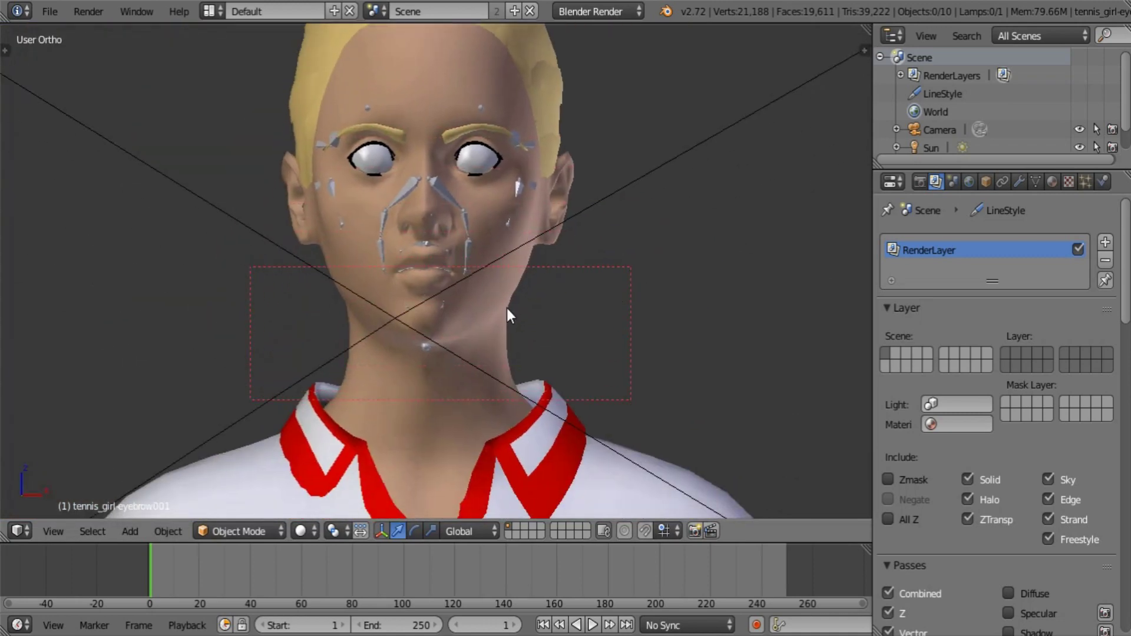
scroll(512, 307, "down", 2)
middle_click_drag(546, 302, 575, 186)
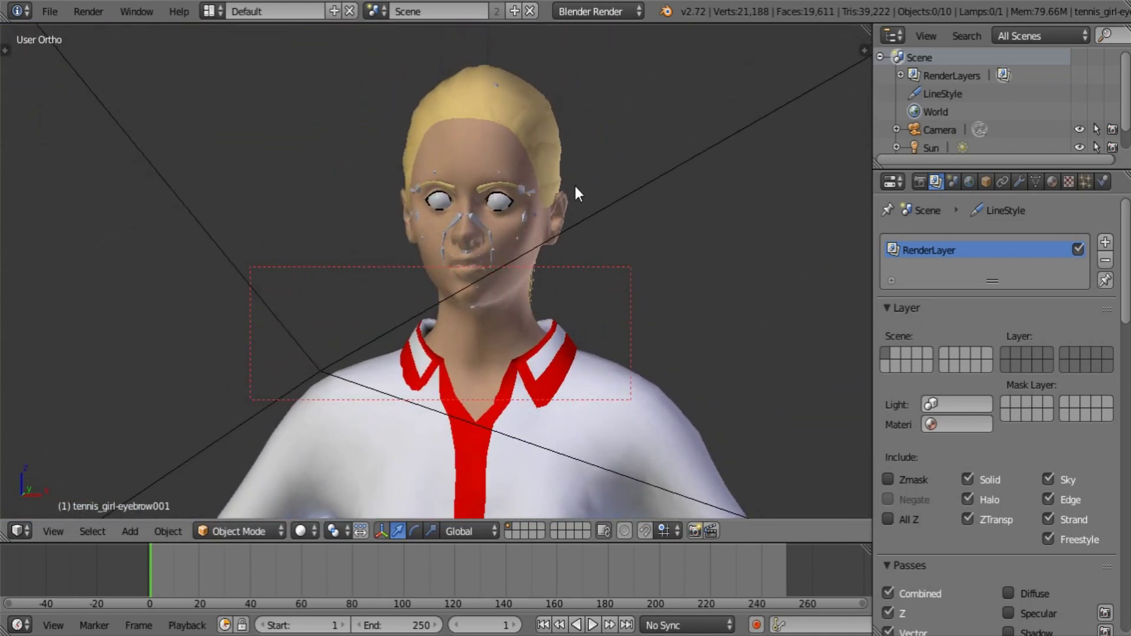
right_click(562, 155)
left_click(1052, 182)
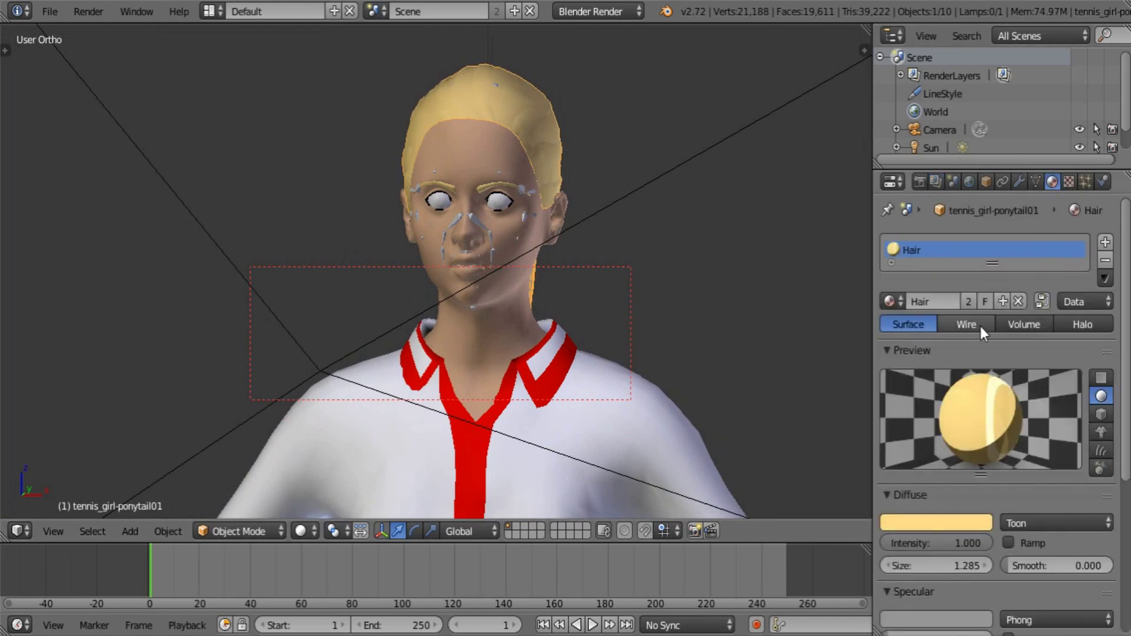
left_click(1019, 182)
left_click(971, 242)
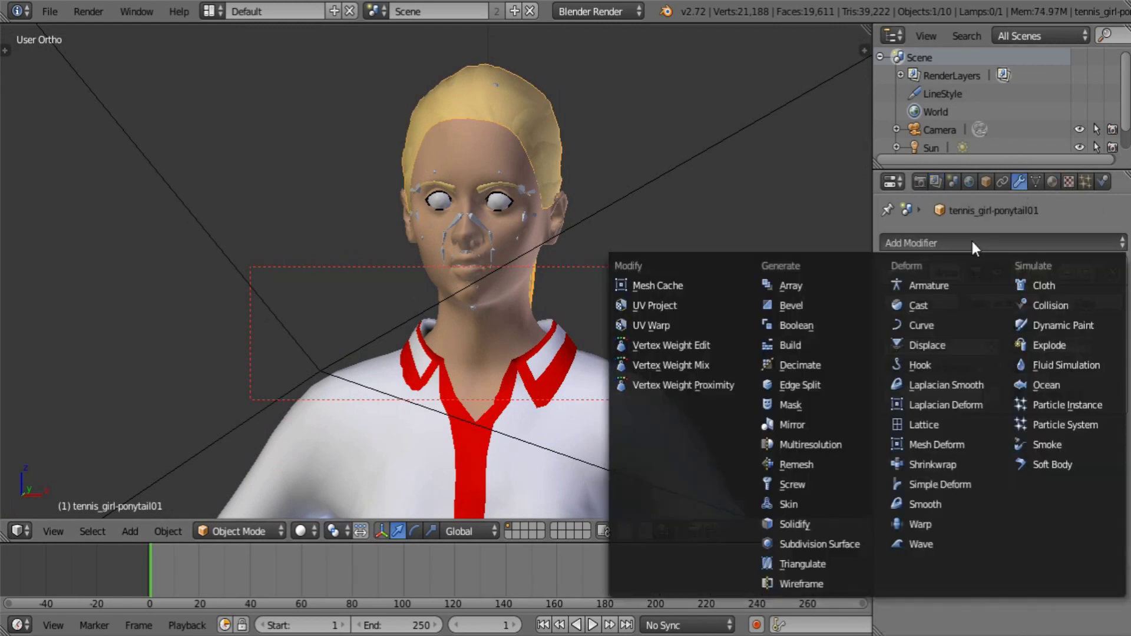
left_click(827, 546)
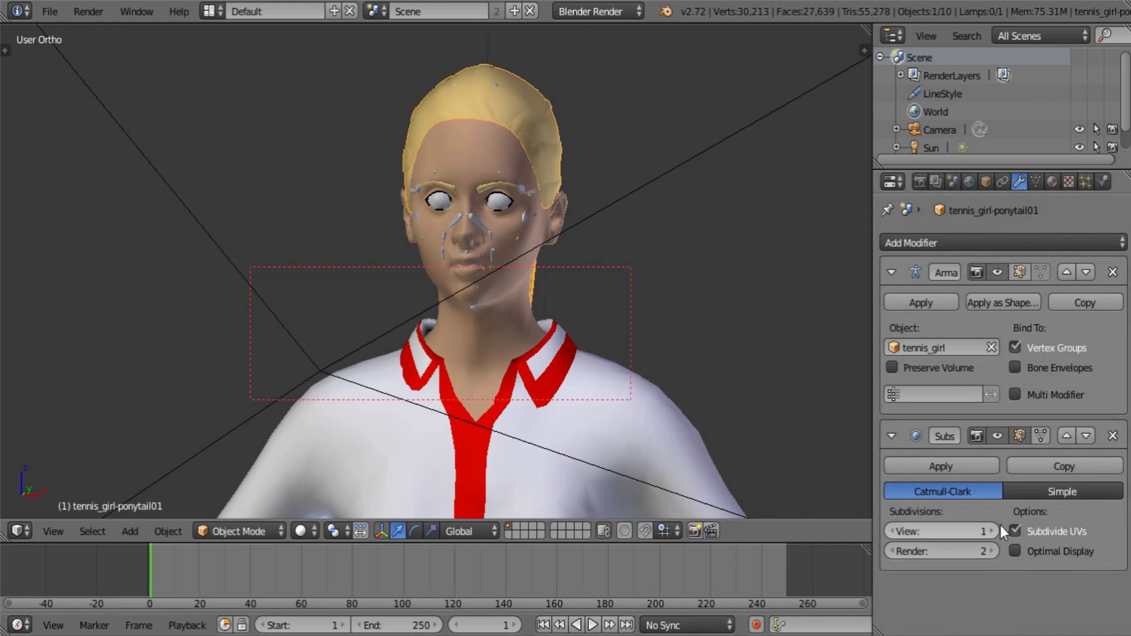
Set the hair's render subdivisions to 1, disable the modifier in the viewport and collapse its settings
left_click(888, 550)
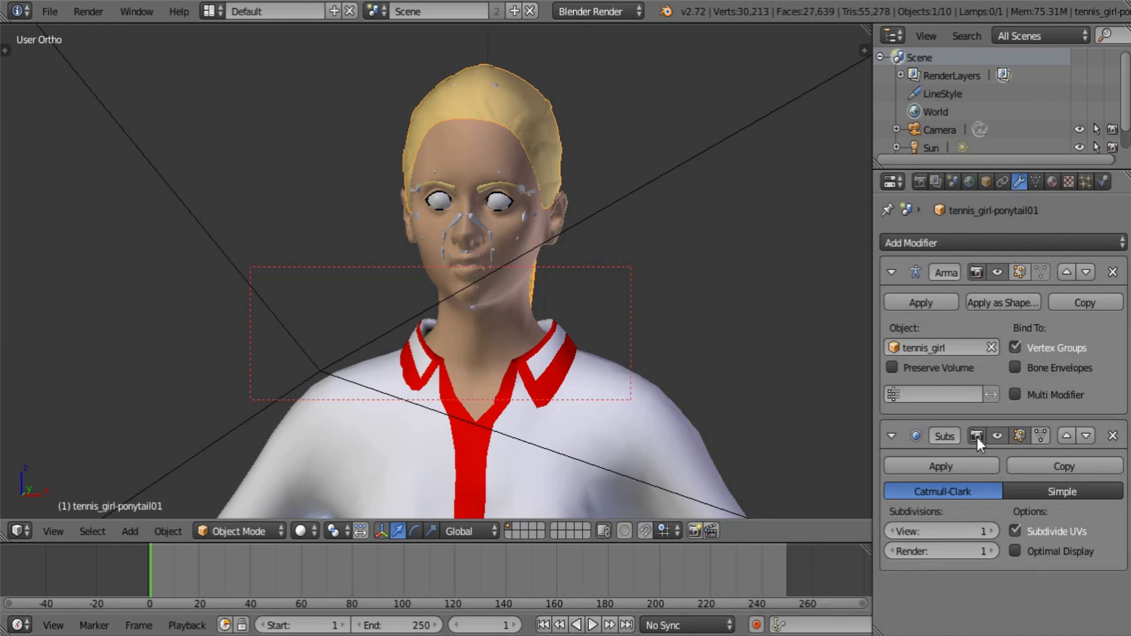
left_click(994, 437)
left_click(891, 437)
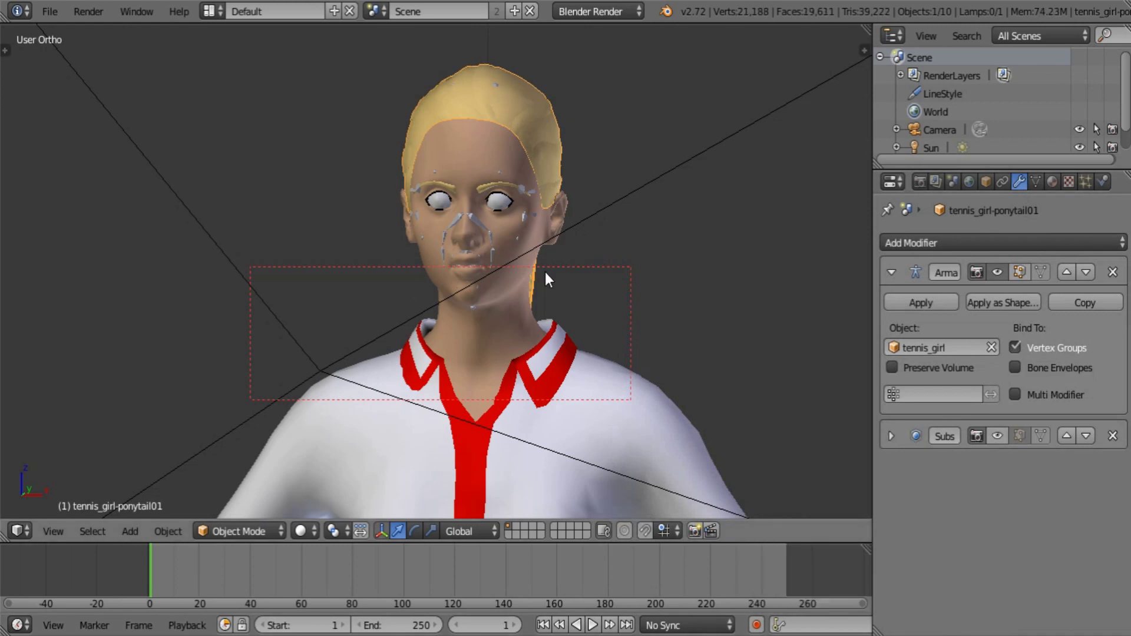
Add a Subdivision Surface modifier to the tennis_girl base mesh, lower its render subdivisions to 1, disable it in the viewport and collapse it
right_click(484, 323)
left_click(942, 242)
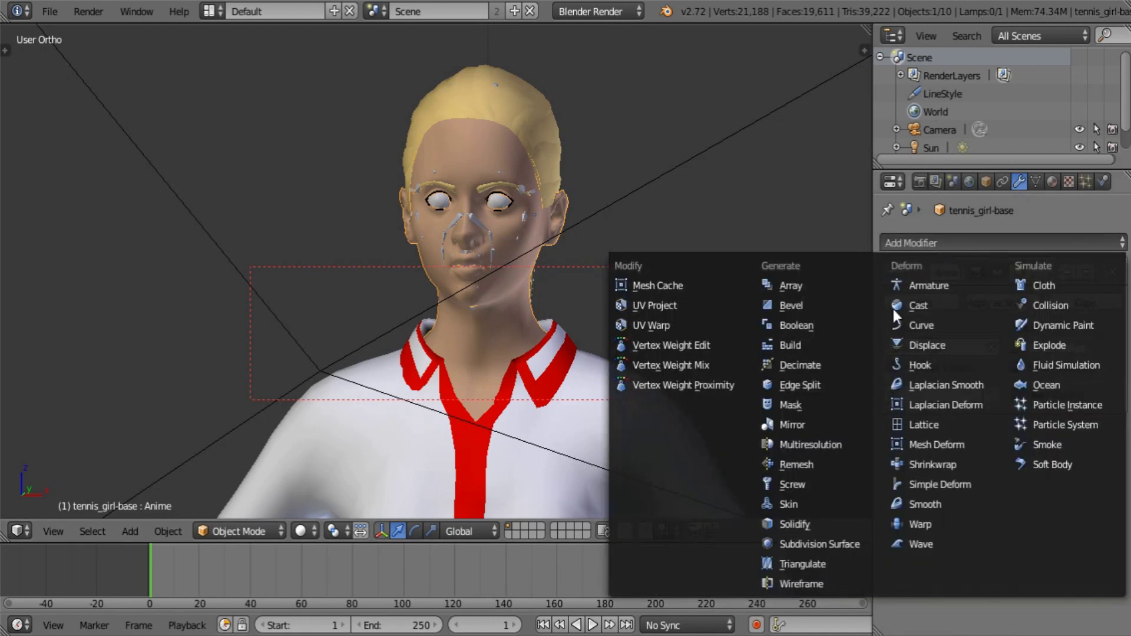
left_click(831, 542)
left_click(888, 551)
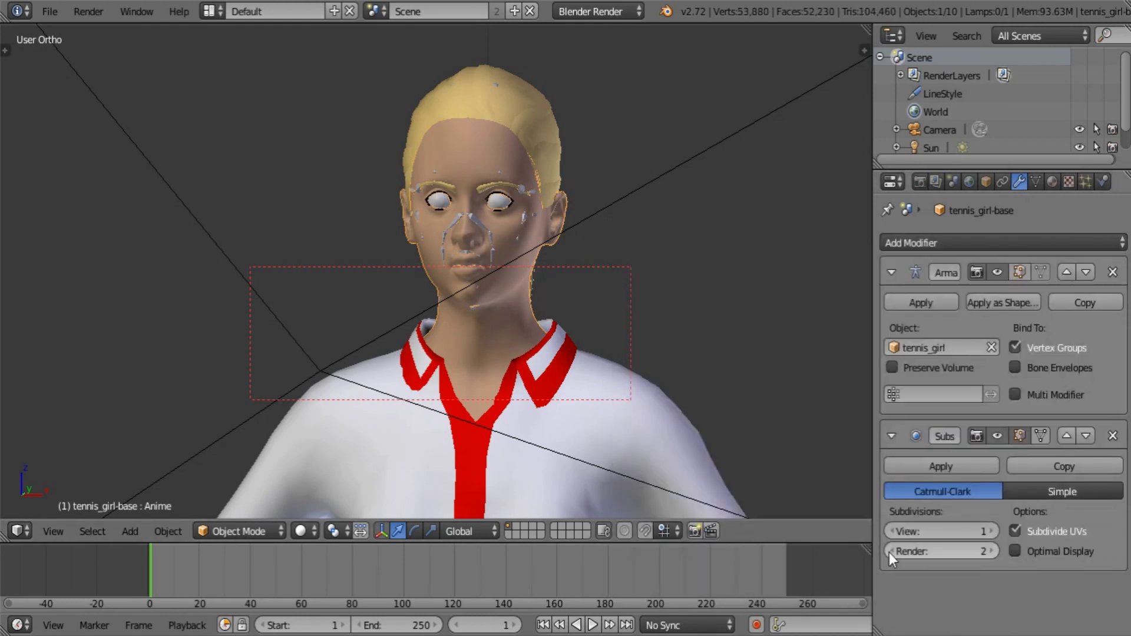
left_click(917, 442)
scroll(493, 271, "down", 3)
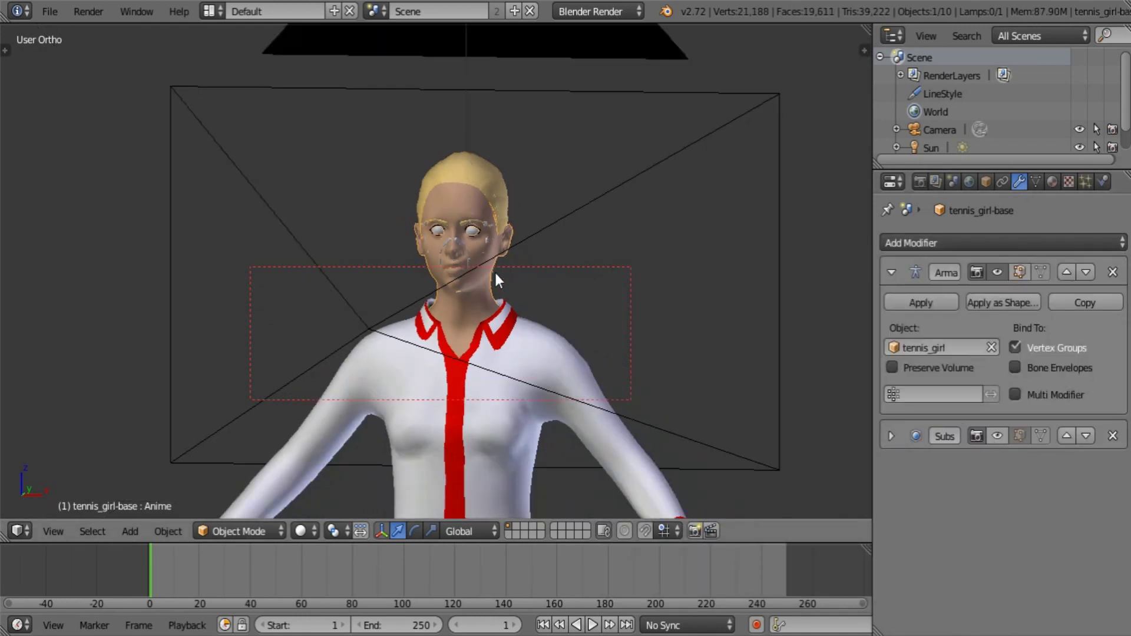
Add a Subdivision Surface modifier to the female_elegantsuit01 outfit, set its render subdivisions to 1, disable it in the viewport and collapse it
middle_click_drag(565, 437, 521, 276, "shift")
right_click(621, 320)
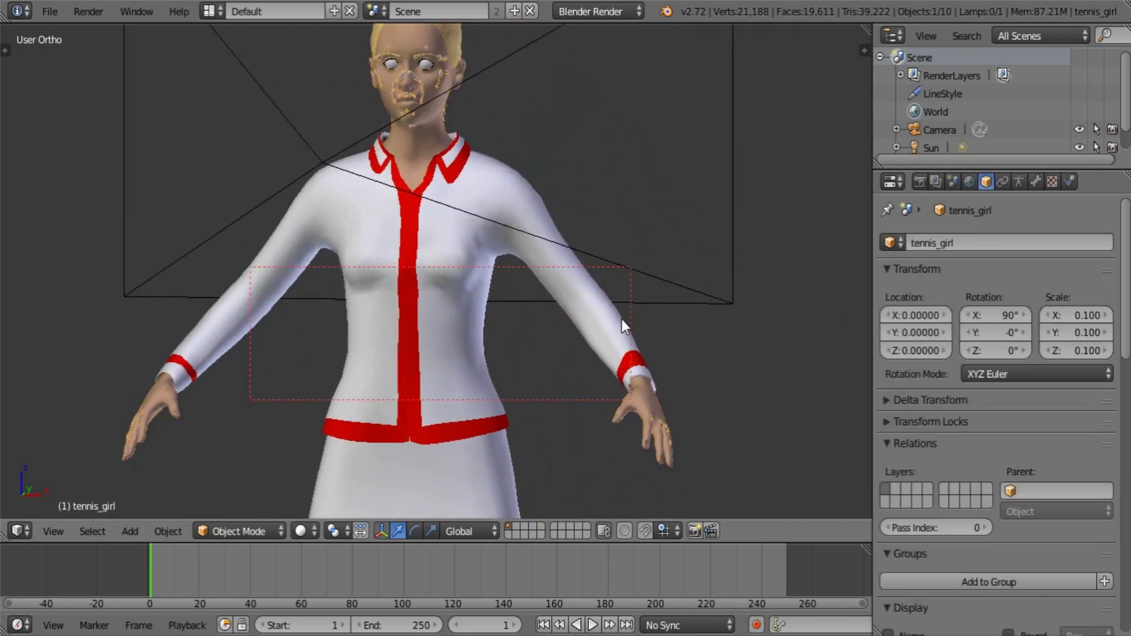
right_click(638, 346)
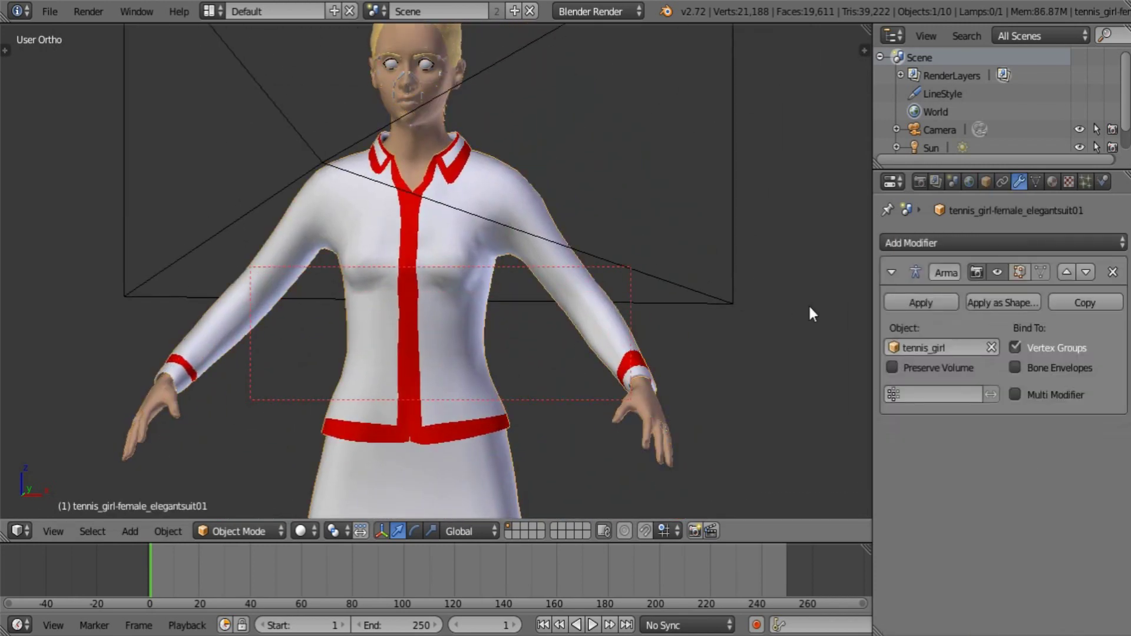
left_click(959, 244)
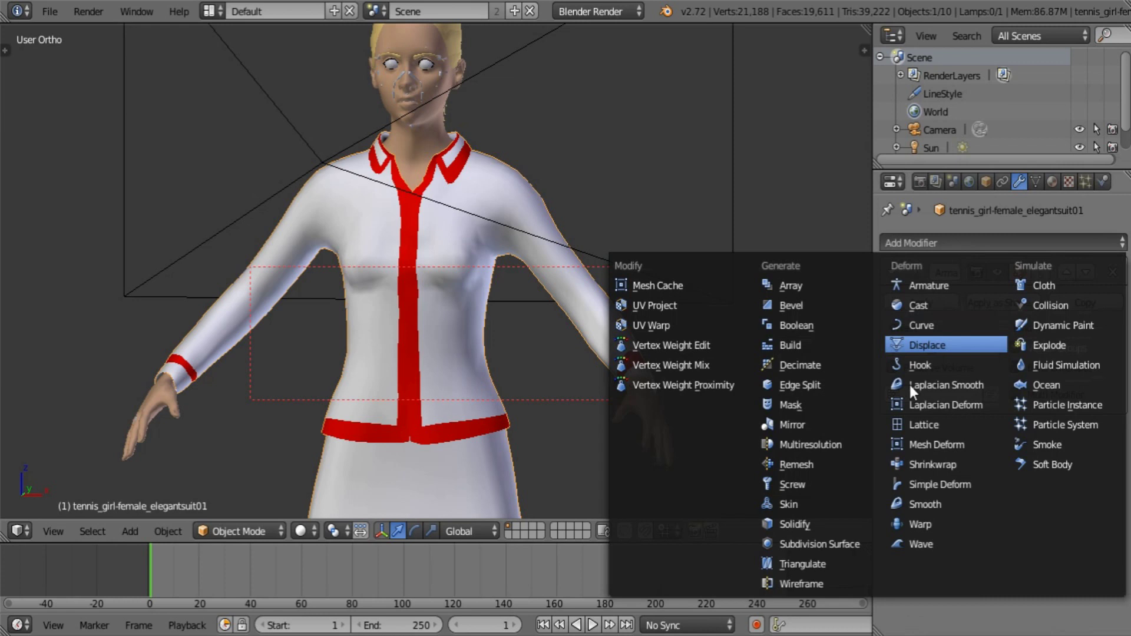
left_click(825, 550)
left_click(888, 551)
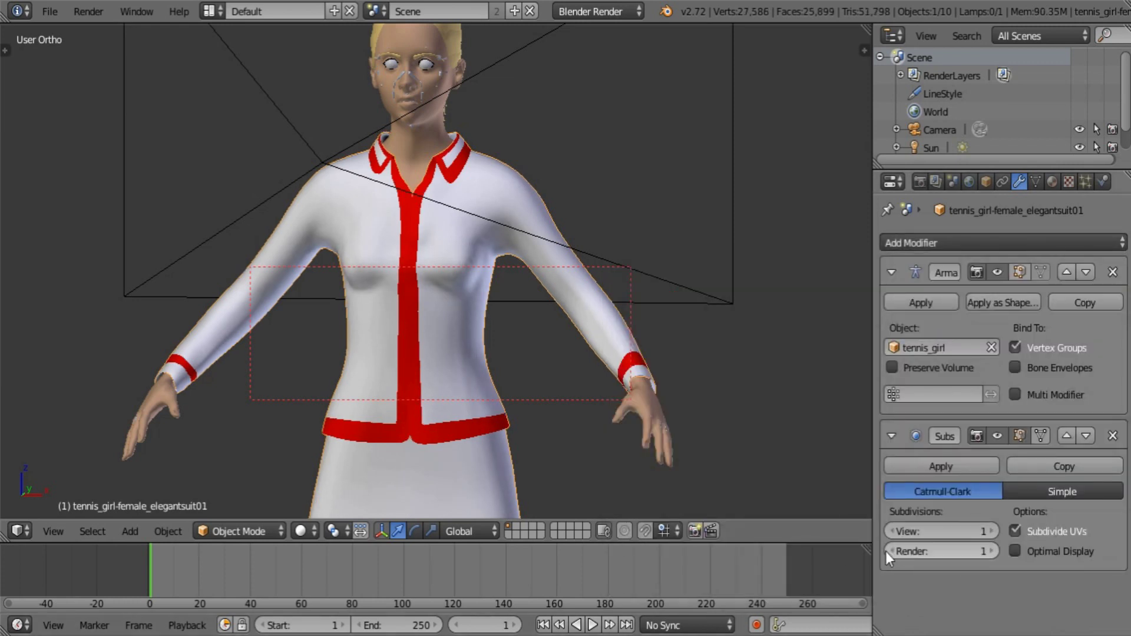
left_click(997, 435)
left_click(891, 436)
Enter Edit Mode on the suit and select three lower-edge vertices at the collar tip on the character's right side in wireframe display
scroll(706, 266, "down", 3)
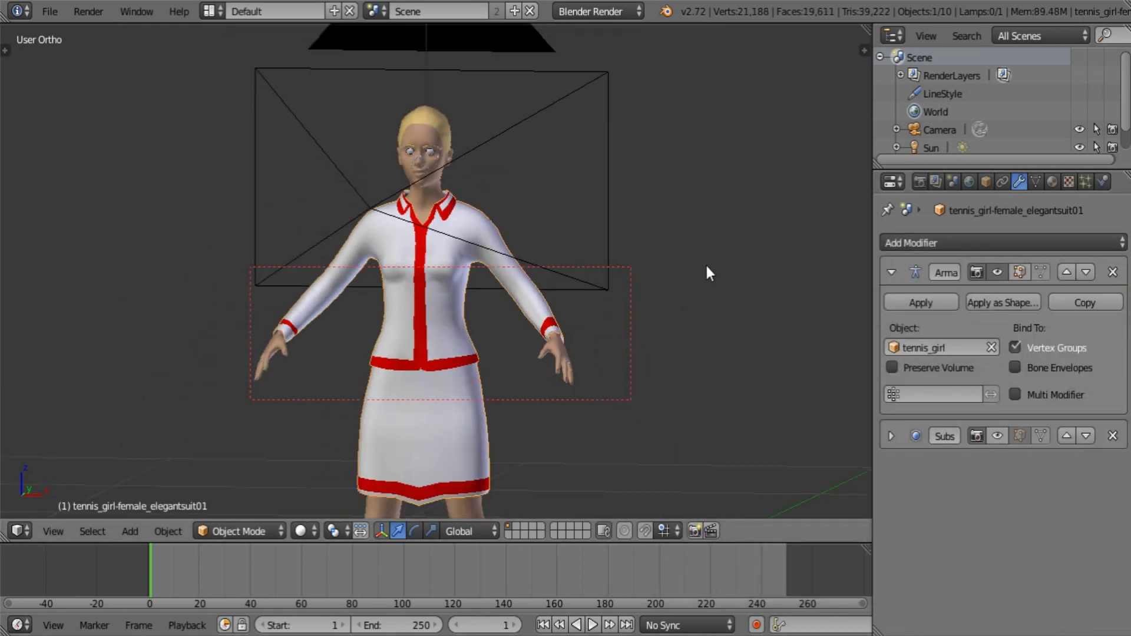
scroll(487, 324, "up", 7)
key("Tab")
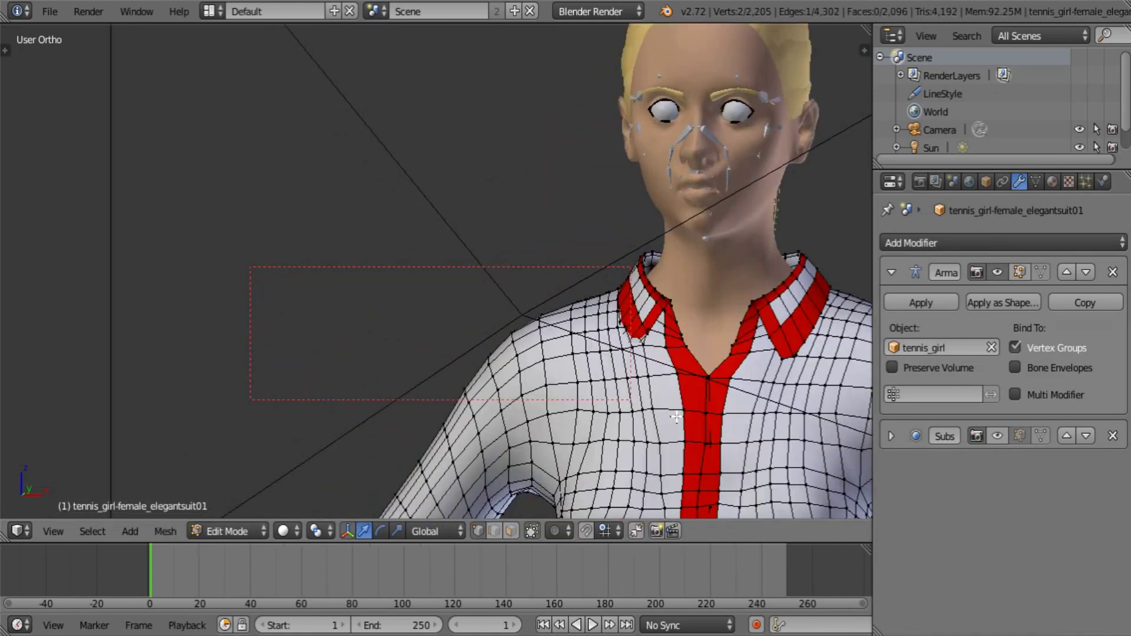
scroll(633, 377, "up", 8)
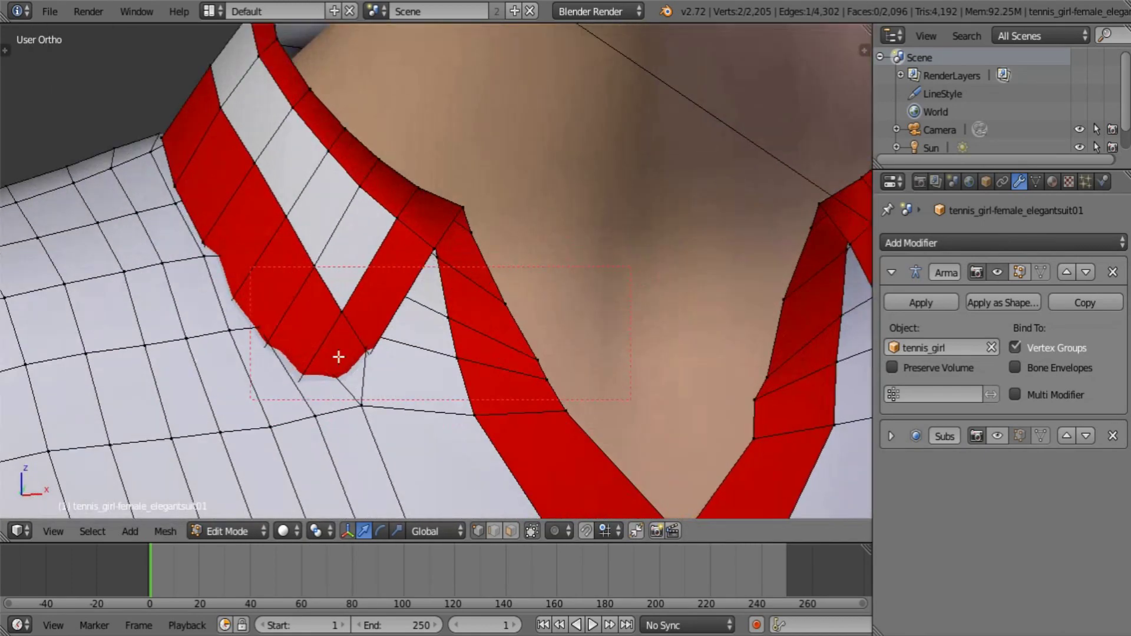
middle_click_drag(339, 357, 393, 353, "shift")
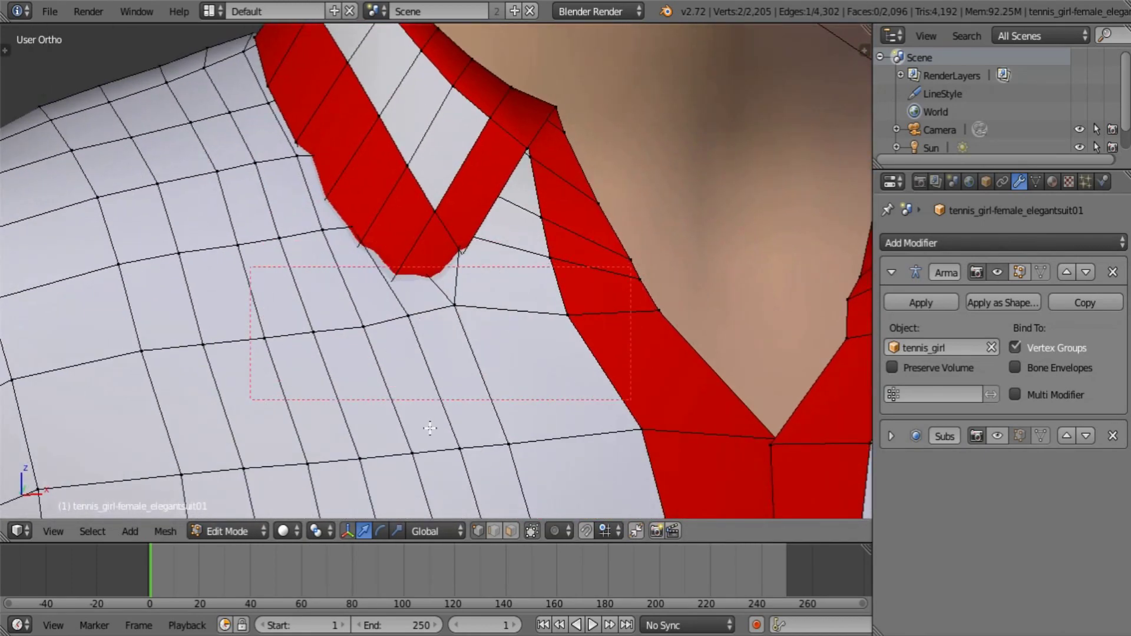
key("z")
right_click(390, 349)
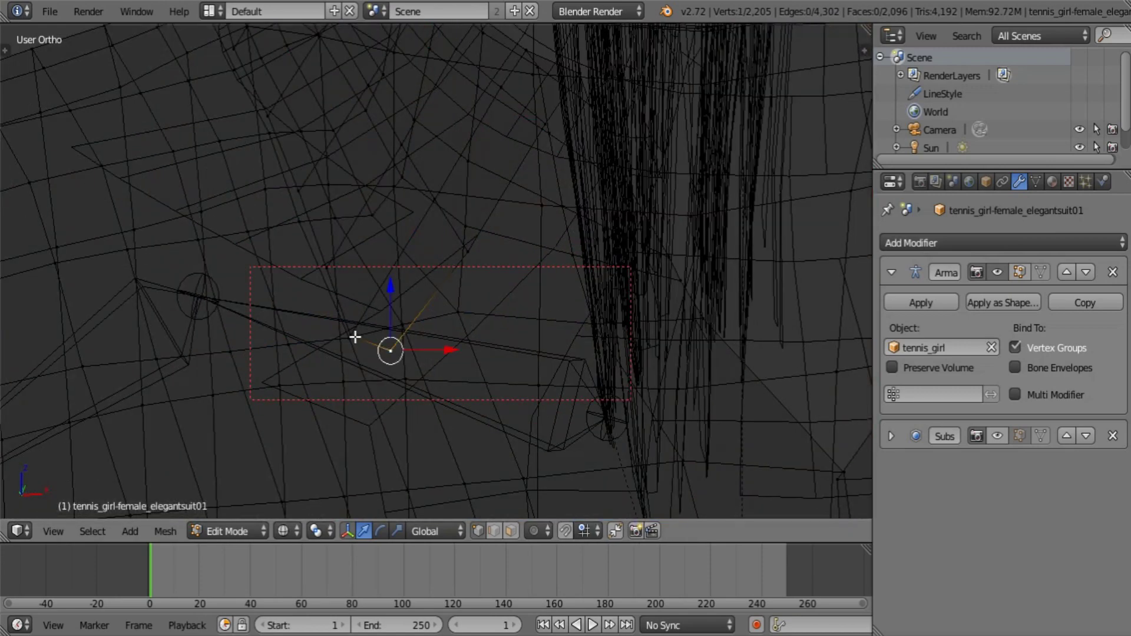
right_click(355, 337, "shift")
mouse_move(371, 361)
middle_mouse_down()
mouse_move(409, 368)
mouse_move(302, 290)
mouse_move(361, 342)
mouse_move(366, 375)
middle_mouse_up()
right_click(323, 268, "shift")
Extend the selection up the collar's lower edge to five vertices using wireframe display, then return to solid shading
key("z")
scroll(358, 318, "down", 3)
key("Tab")
key("Tab")
key("z")
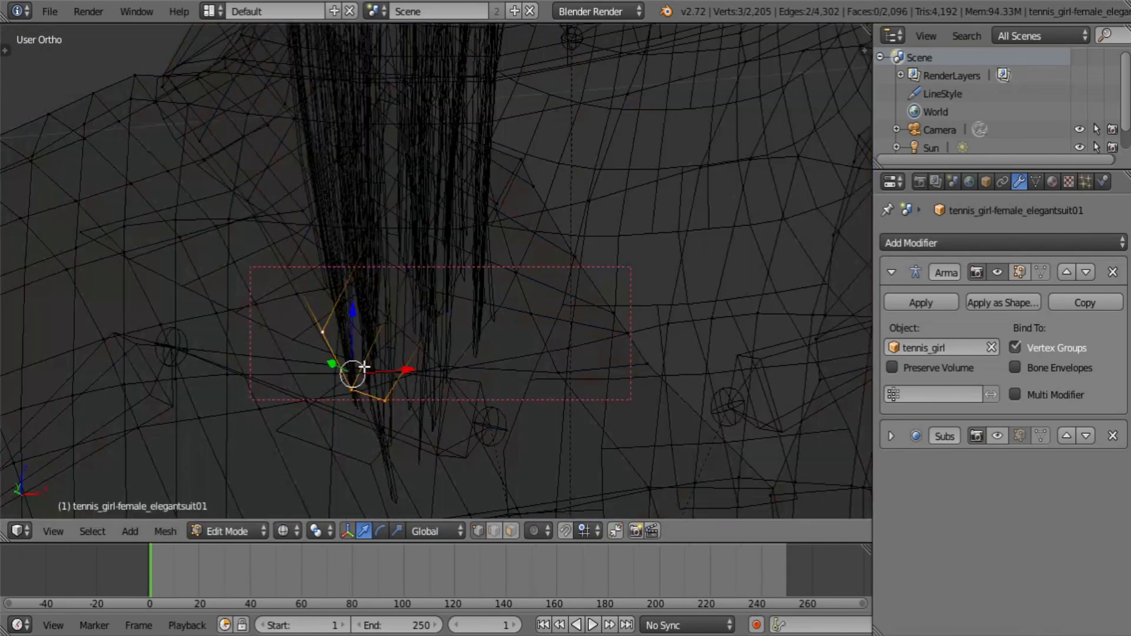
scroll(361, 369, "up", 3)
right_click(220, 265, "shift")
middle_click_drag(211, 278, 228, 272)
right_click(161, 170, "shift")
middle_click_drag(241, 320, 321, 348)
key("z")
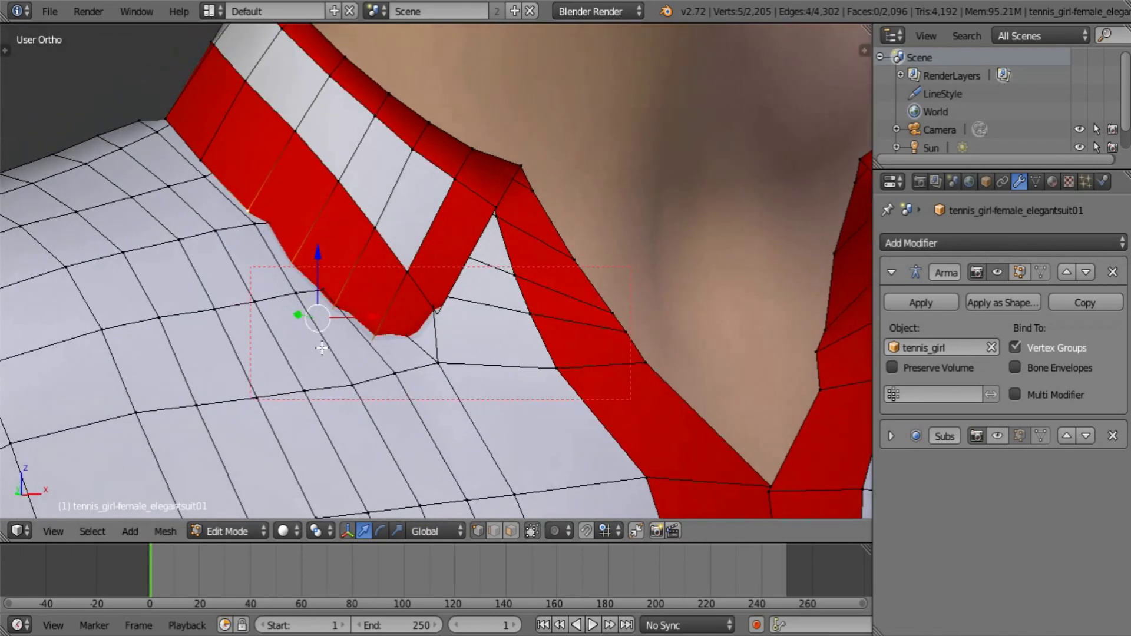
Raise the selected collar-edge vertices along Z in stages, dropping the outer vertices from the selection between moves
left_click_drag(318, 250, 323, 243)
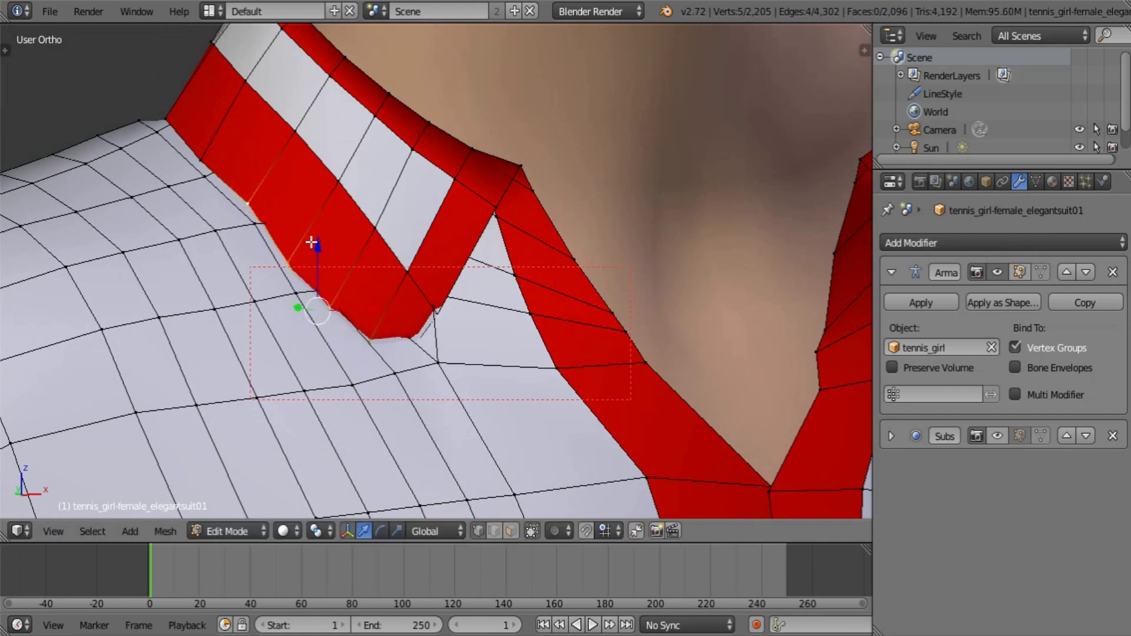
key("c")
middle_click(241, 206)
key("Escape")
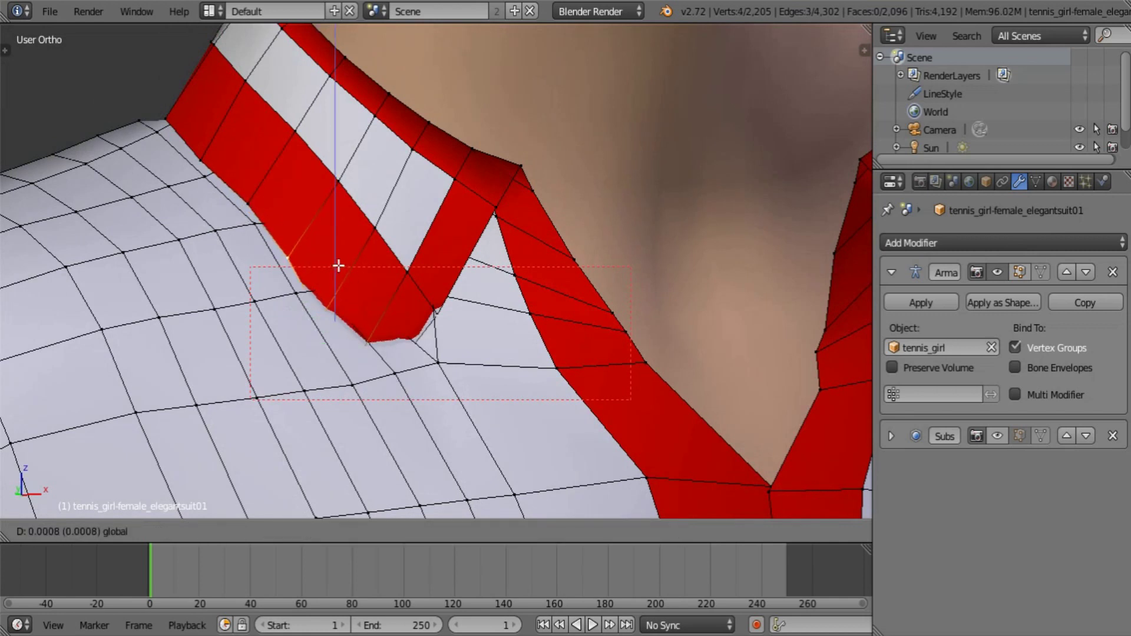
key("c")
left_click_drag(352, 294, 352, 281)
right_click(329, 298, "shift")
key("ctrl+z")
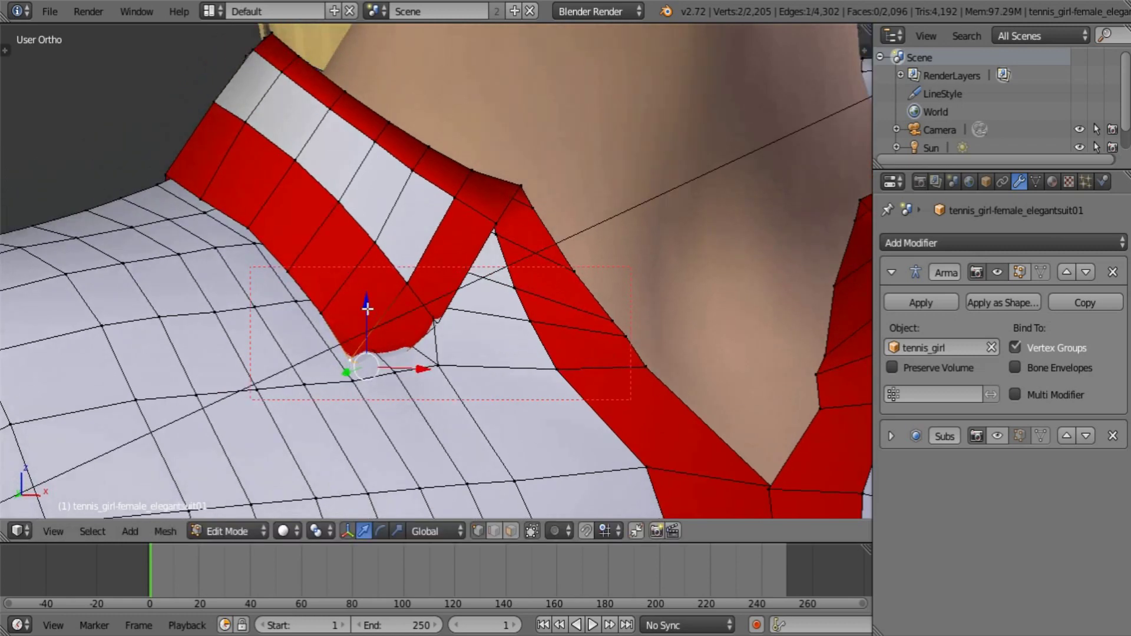
Isolate the single vertex at the collar tip and reposition it along Y and freely to lift the tip off the shirt
right_click(344, 349, "shift")
middle_click_drag(345, 348, 384, 300)
middle_click_drag(395, 369, 361, 348)
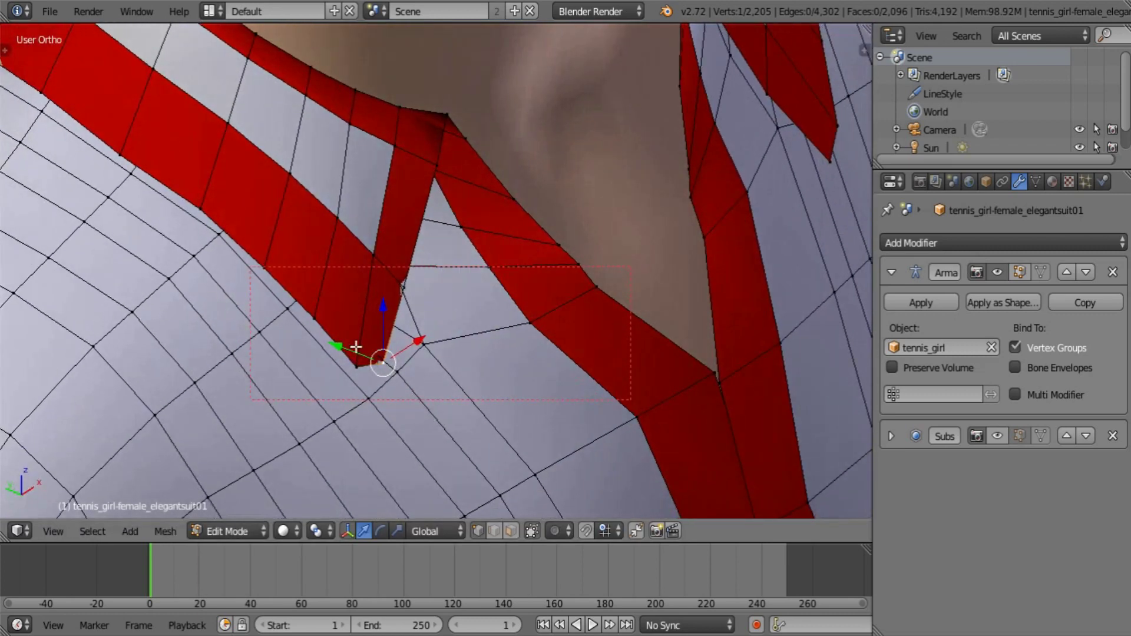
key("g")
key("y")
left_click_drag(344, 347, 345, 347)
key("g")
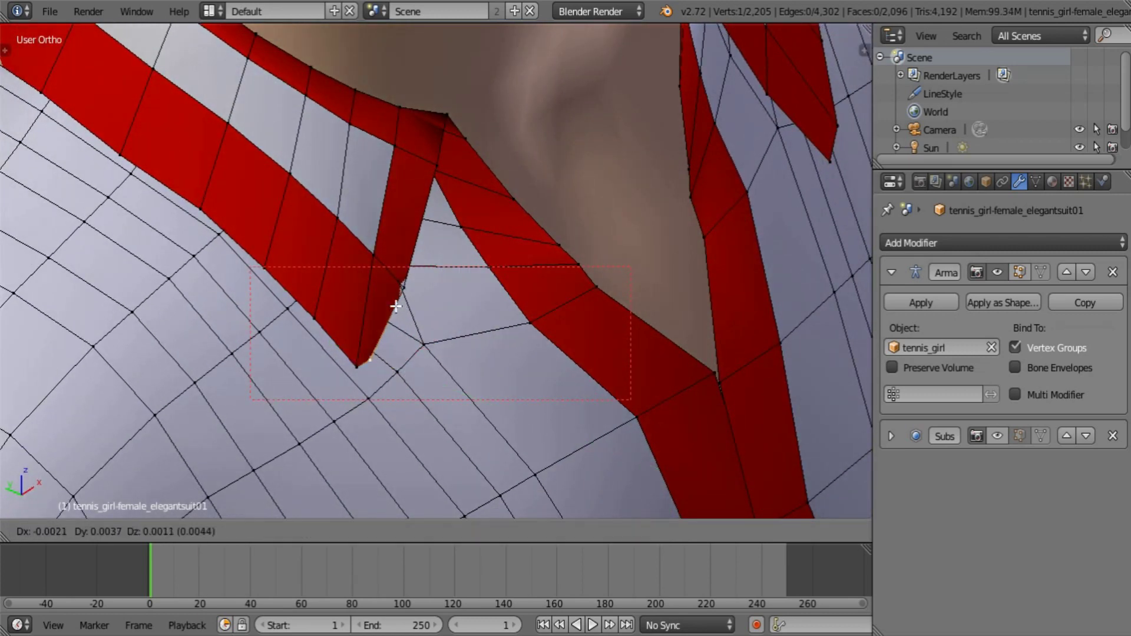
Select the next vertex on the inner edge of the collar tip and adjust its height along Z
right_click(404, 335)
middle_click_drag(405, 330, 415, 257)
key("g")
key("z")
left_click(427, 236)
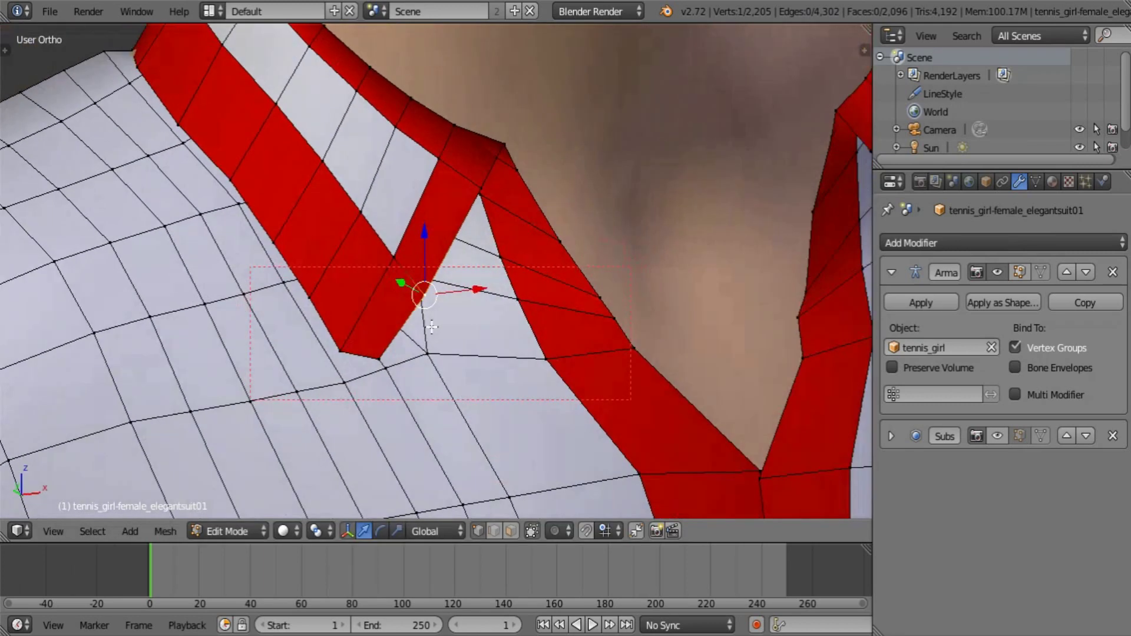
Return to Object Mode and render the scene to check the corrected collar and smoothed suit
key("Tab")
scroll(436, 342, "down", 6)
middle_click_drag(463, 362, 533, 398)
key("F12")
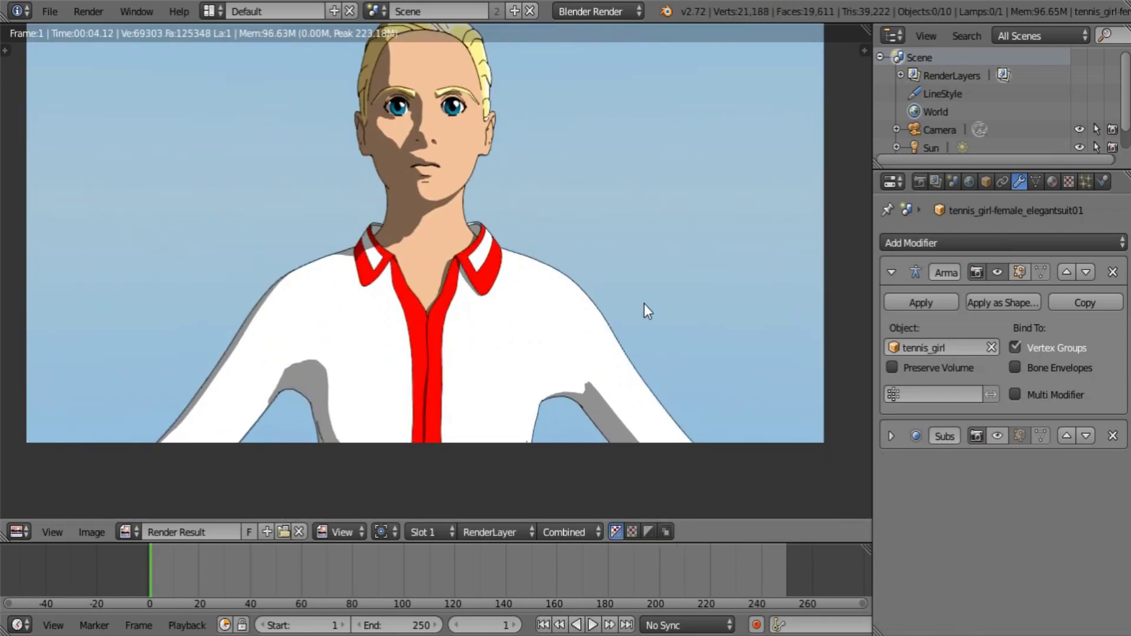
middle_click_drag(645, 302, 699, 391)
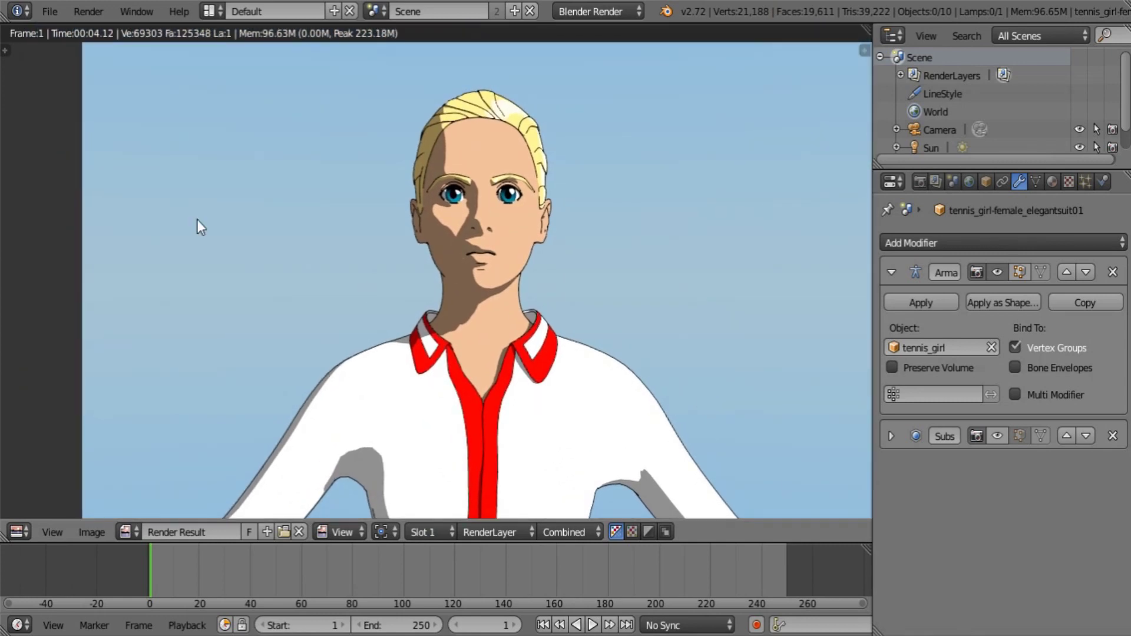
Save the project in the Make Human to anime folder, basing its file name on Tennis Girl example.blend
left_click(47, 10)
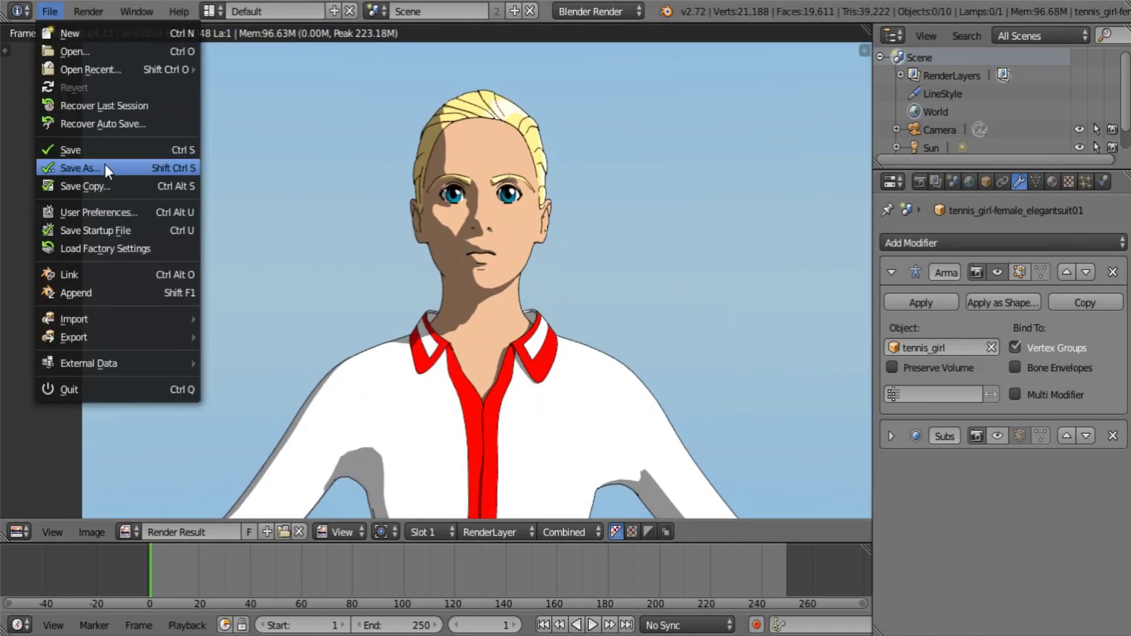
left_click(105, 164)
left_click(265, 140)
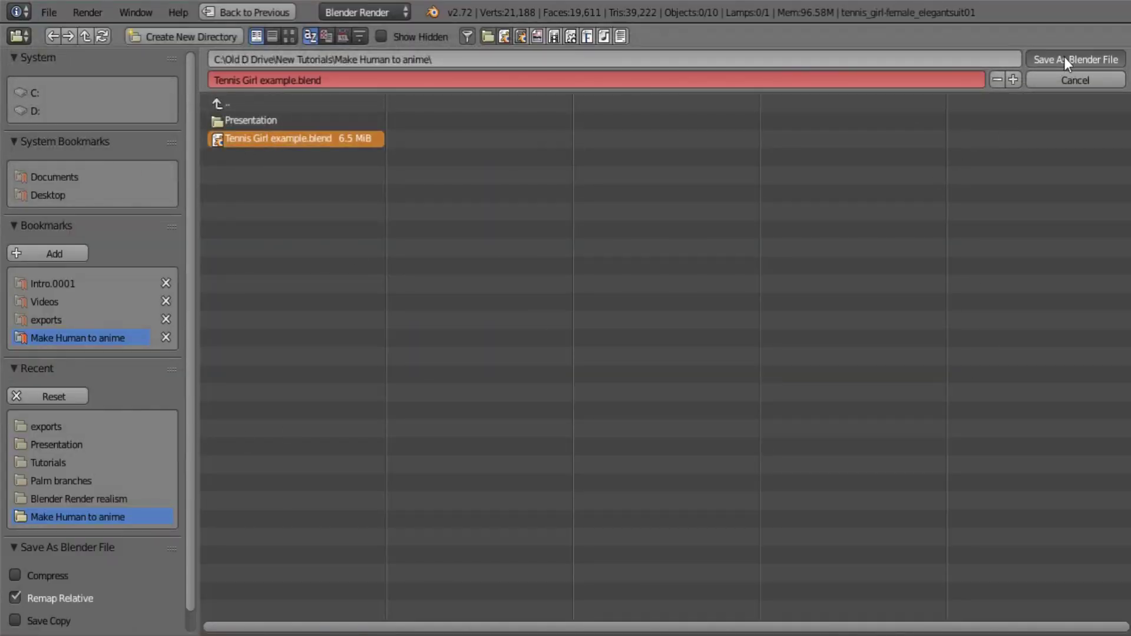
left_click(293, 79)
left_click(292, 79)
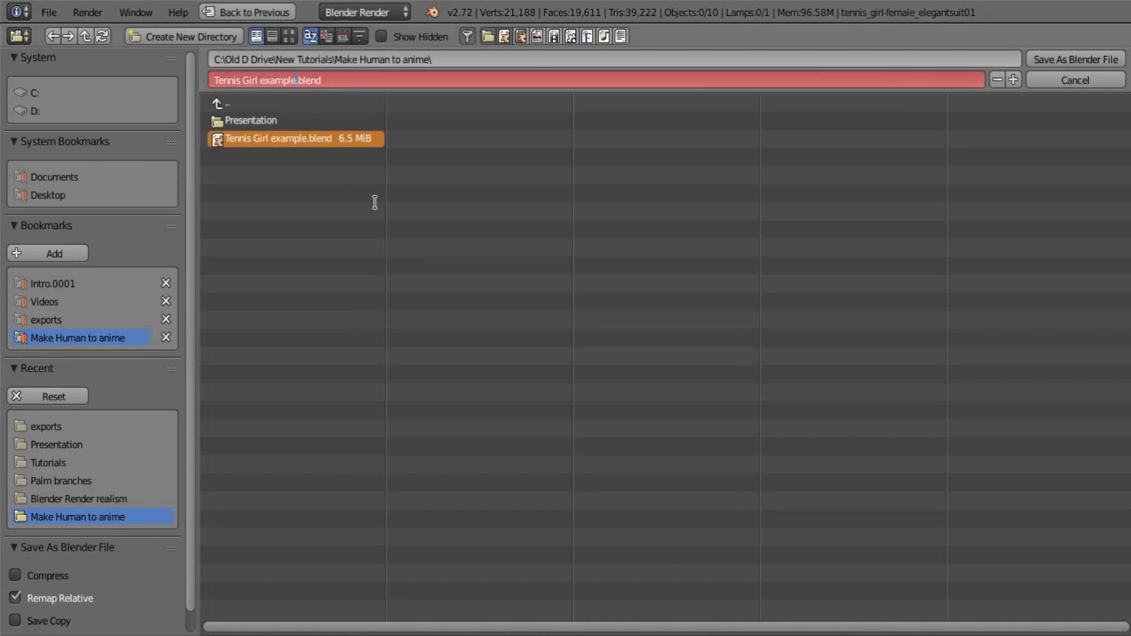
left_click(1068, 55)
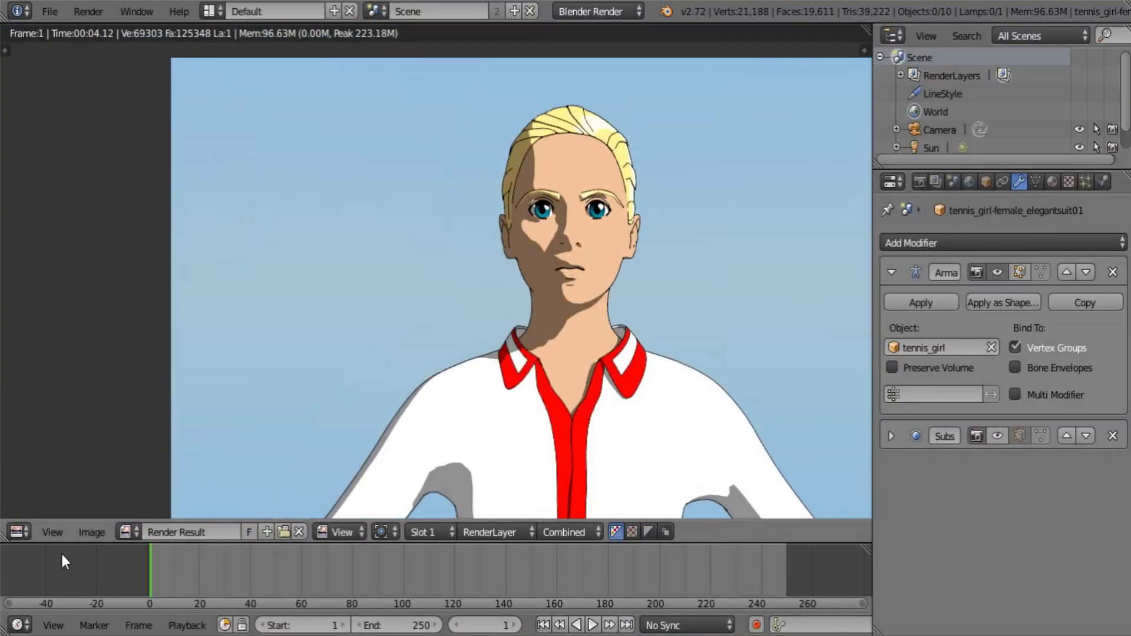
Return to the 3D View and select the camera in front of the character
left_click(17, 532)
left_click(50, 511)
middle_click_drag(393, 306, 384, 375)
scroll(385, 364, "down", 5)
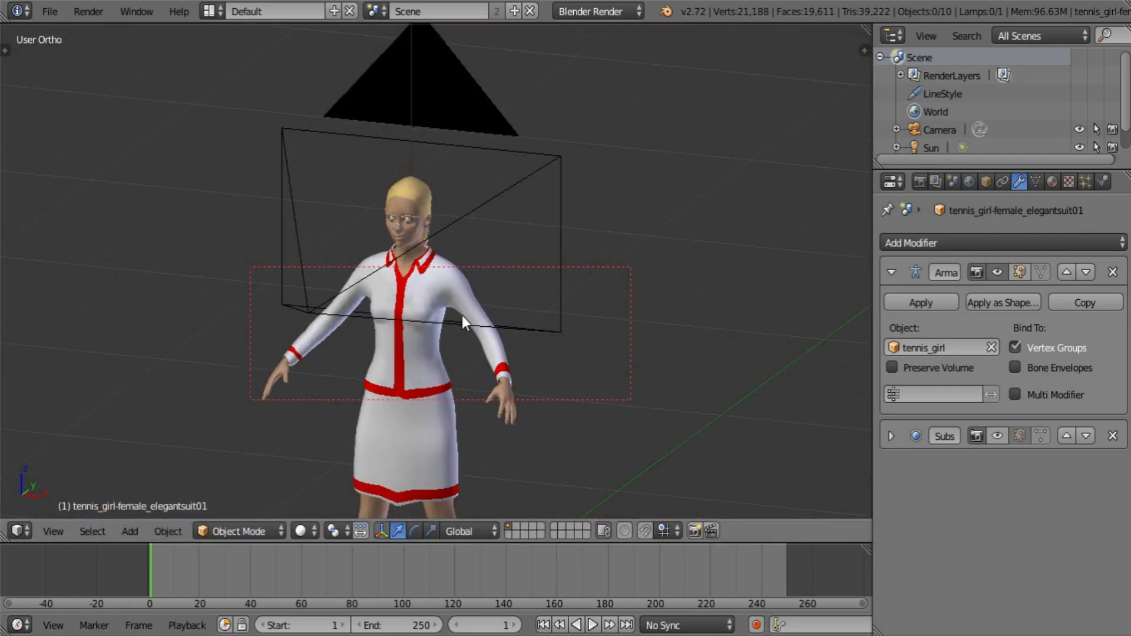
middle_click_drag(461, 316, 452, 301)
scroll(451, 302, "up", 5)
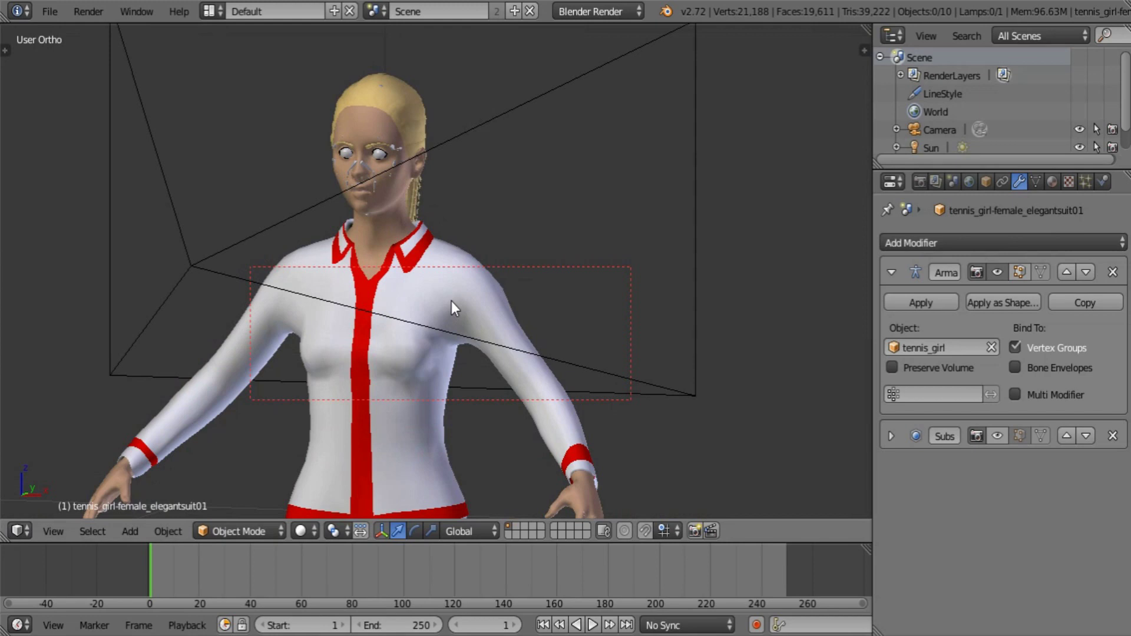
scroll(452, 301, "down", 5)
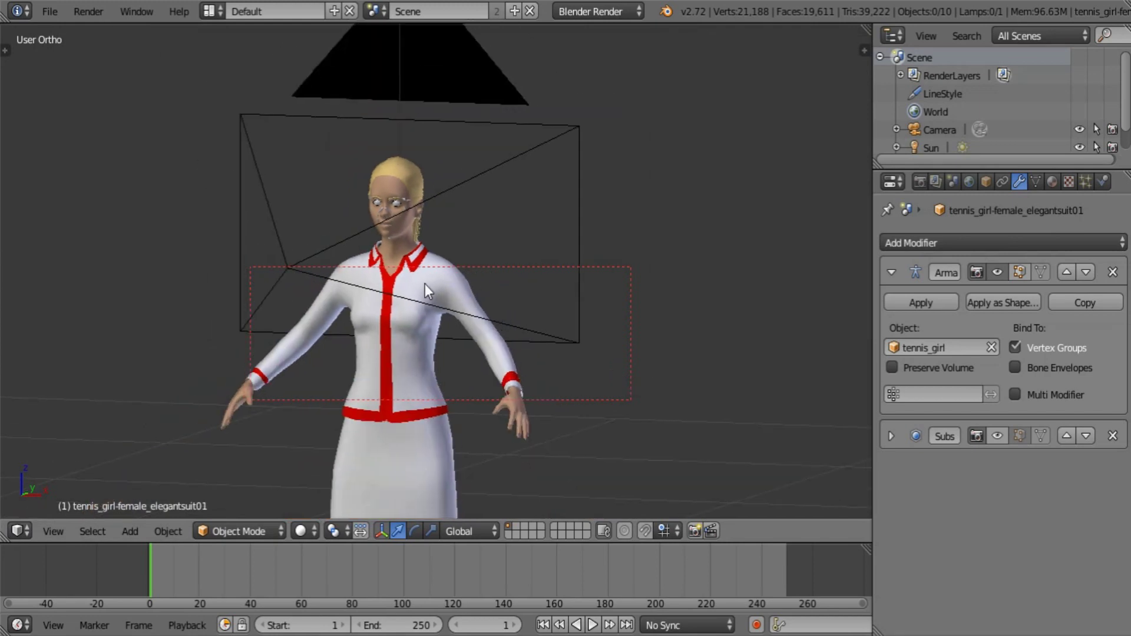
middle_click_drag(425, 284, 450, 282)
right_click(489, 177)
middle_click_drag(498, 409, 522, 412)
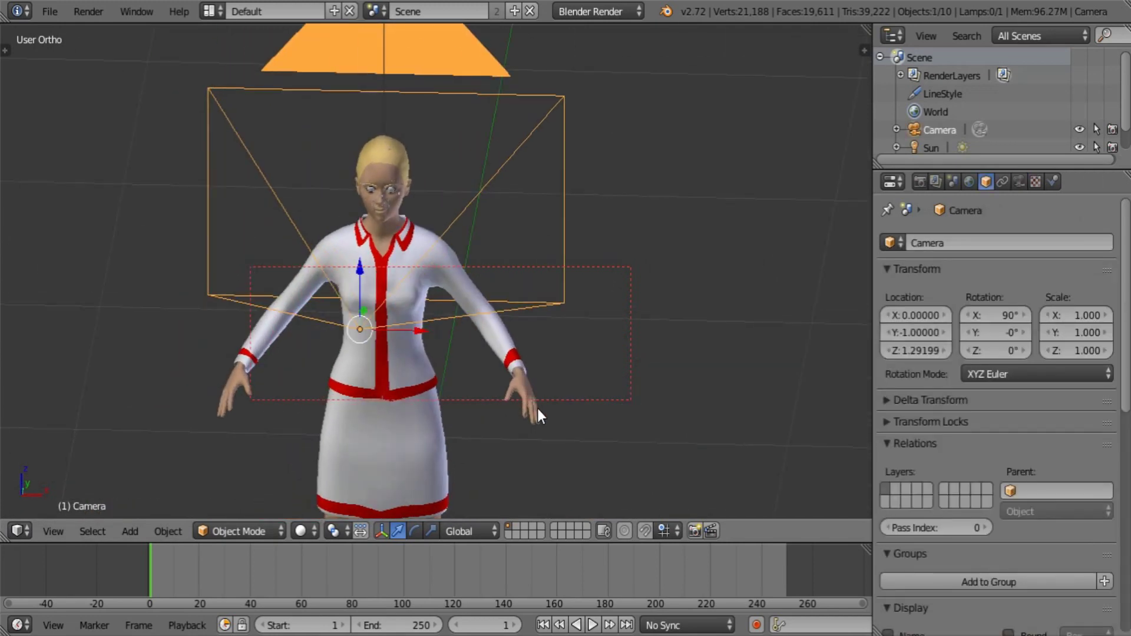
Rotate the camera about 24.7° around Z and move it along X to about 0.44
key("r")
key("z")
left_click(566, 321)
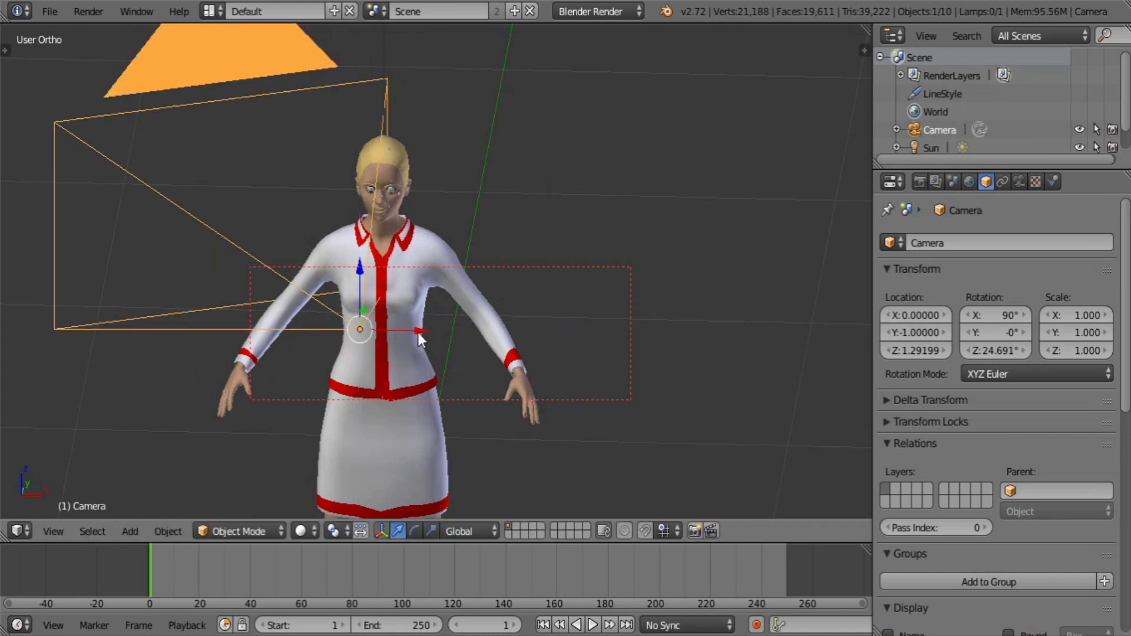
left_click_drag(418, 332, 579, 335)
Look through the camera, shift it up to a Z location of about 1.35 and roll it to a Y rotation of about -15.6°
key("KP_0")
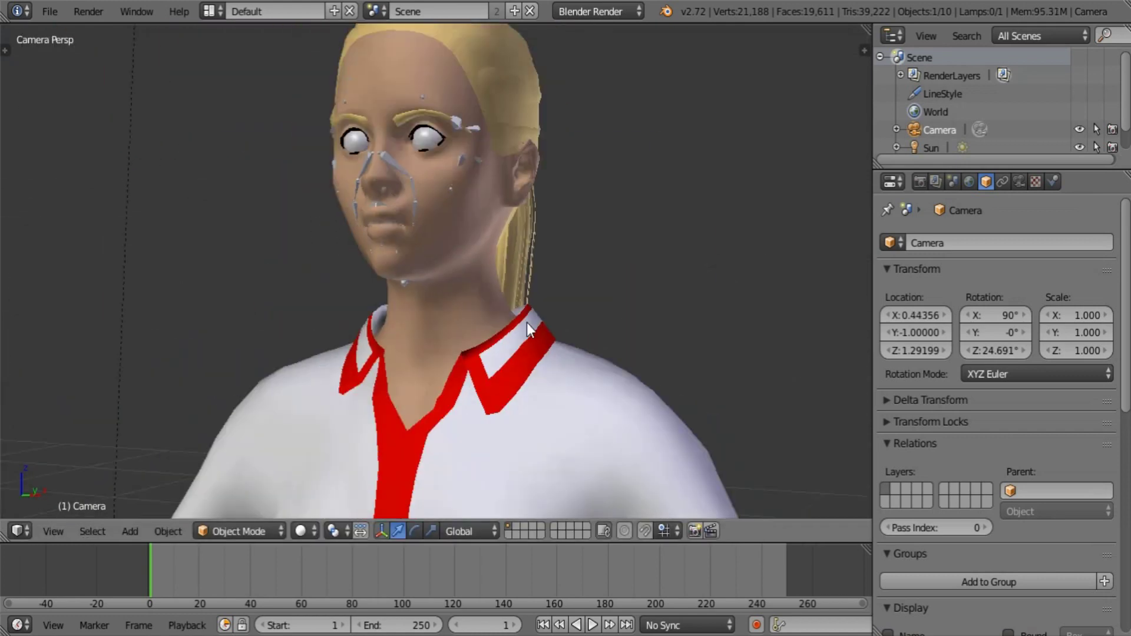
scroll(526, 323, "down", 4)
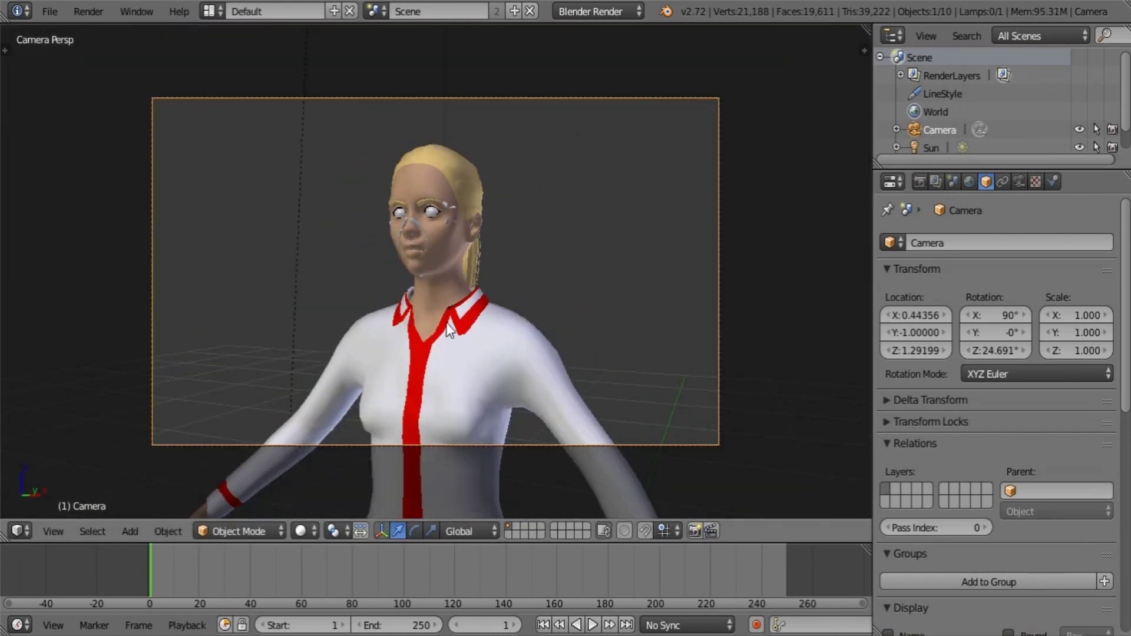
key("g")
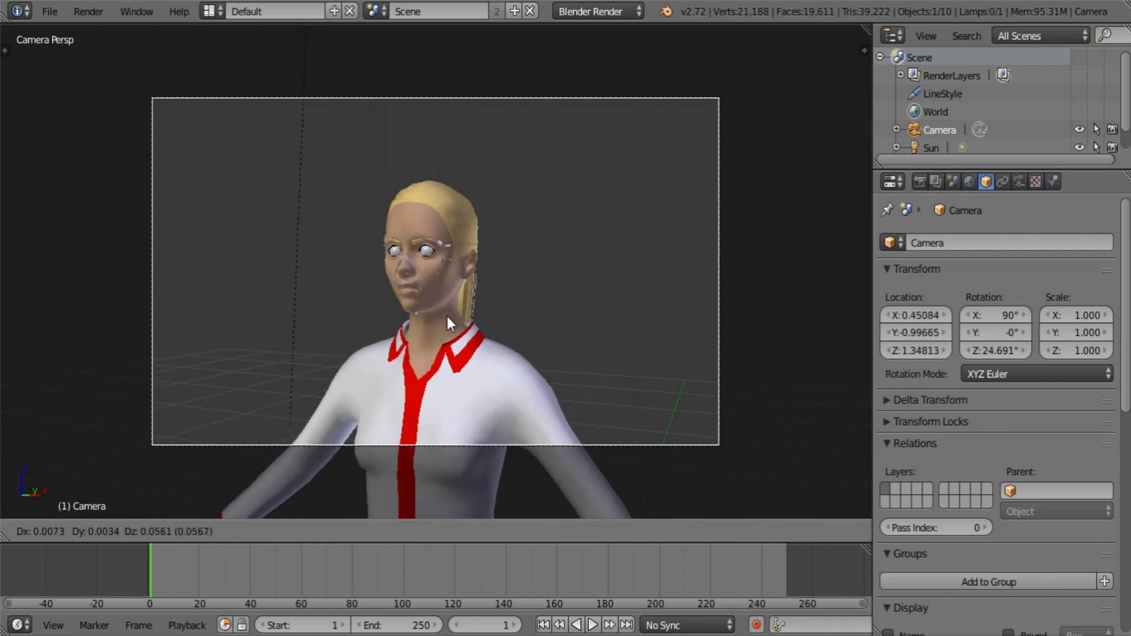
left_click(450, 316)
key("r")
left_click(441, 325)
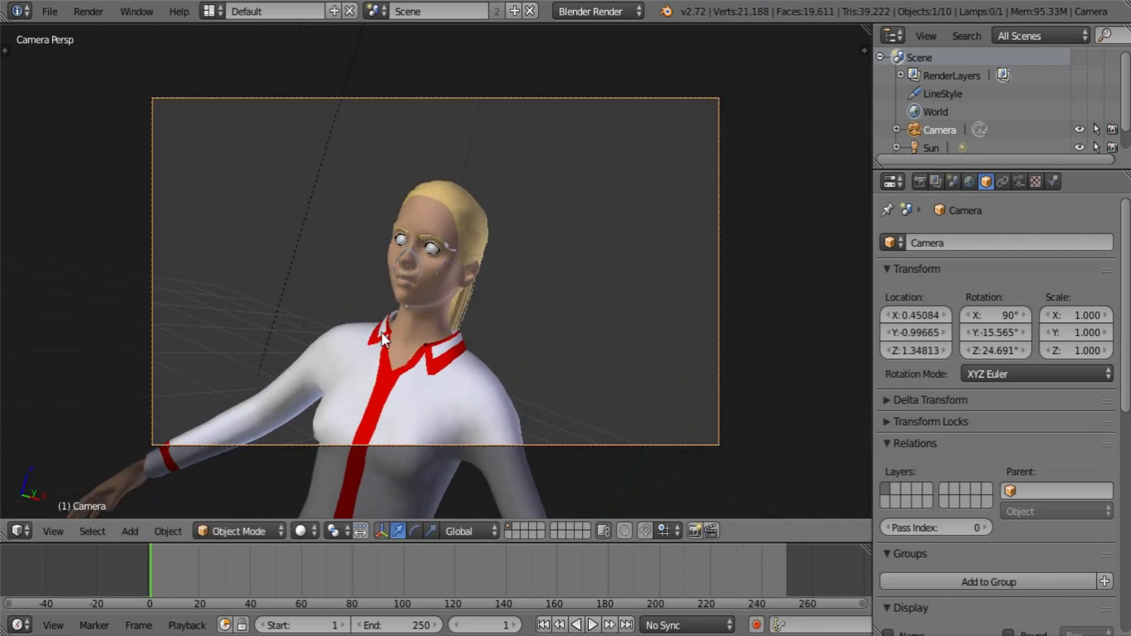
Render the character from the tilted camera angle and examine the anime look
key("F12")
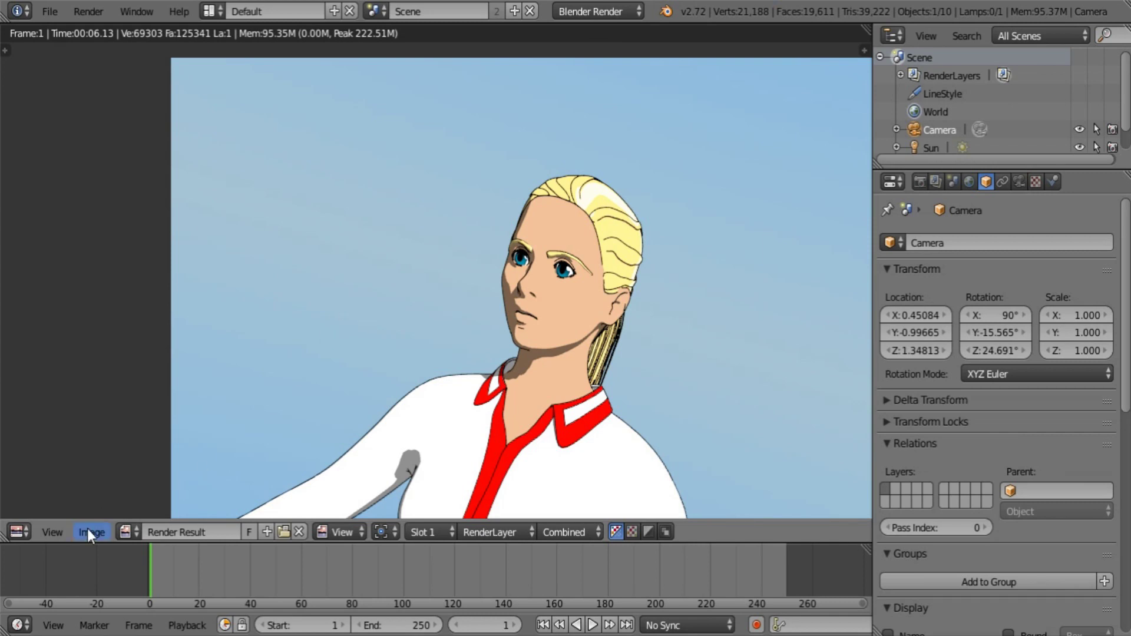
middle_click_drag(662, 336, 622, 306)
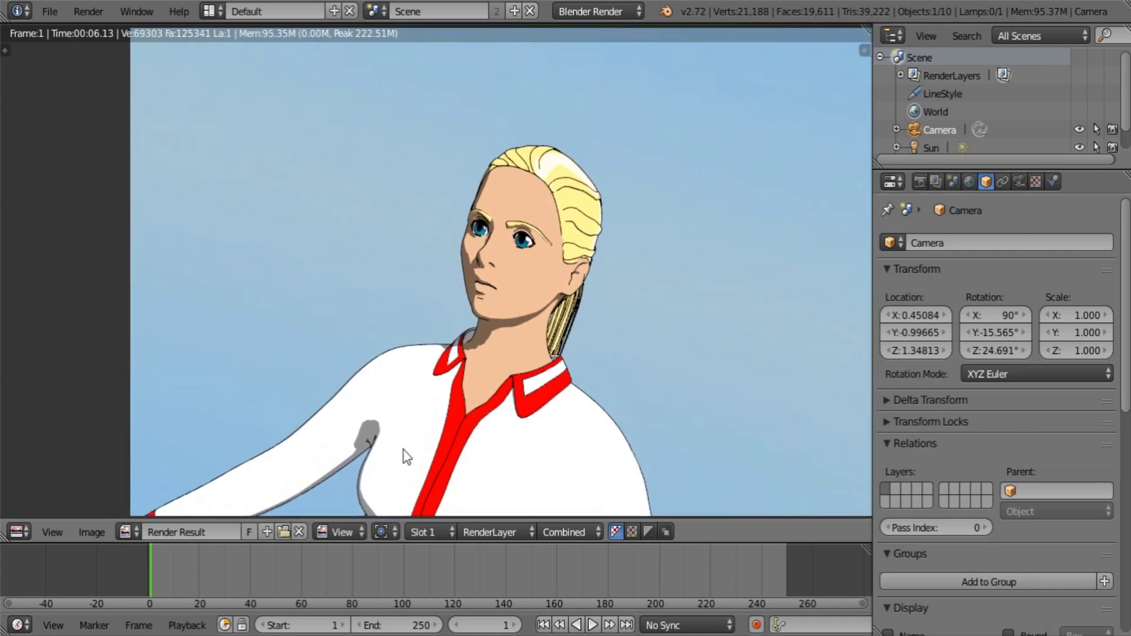
middle_click_drag(91, 402, 89, 440)
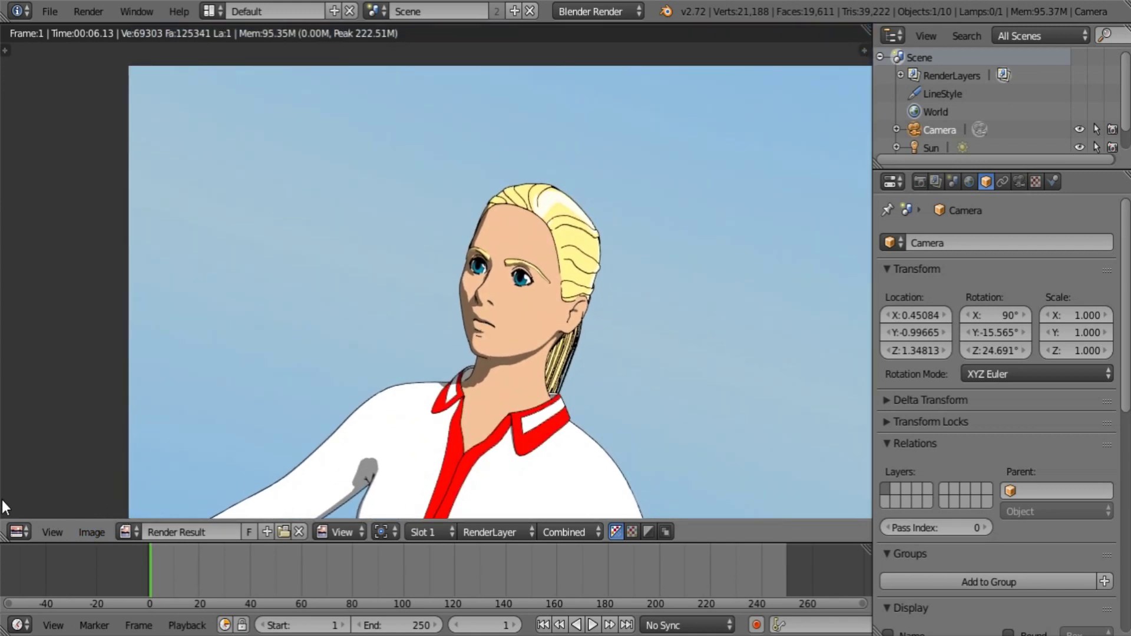
Return to the 3D View, select the tennis_girl armature at the character's face and switch it to Pose Mode
left_click(15, 534)
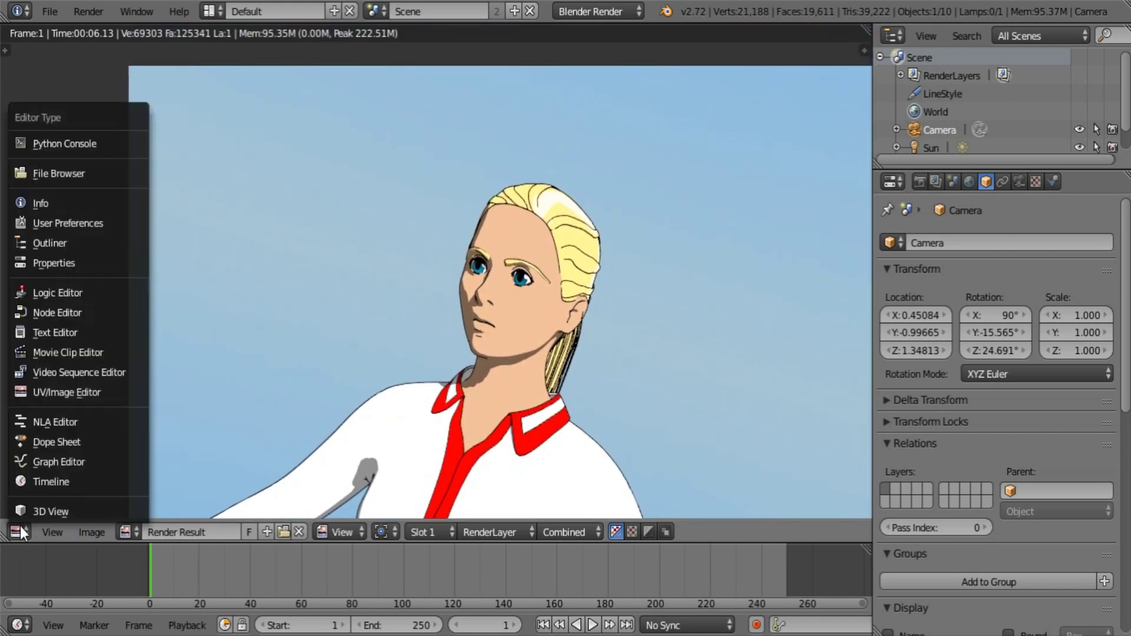
left_click(91, 513)
middle_click_drag(559, 269, 613, 278)
scroll(613, 278, "down", 3)
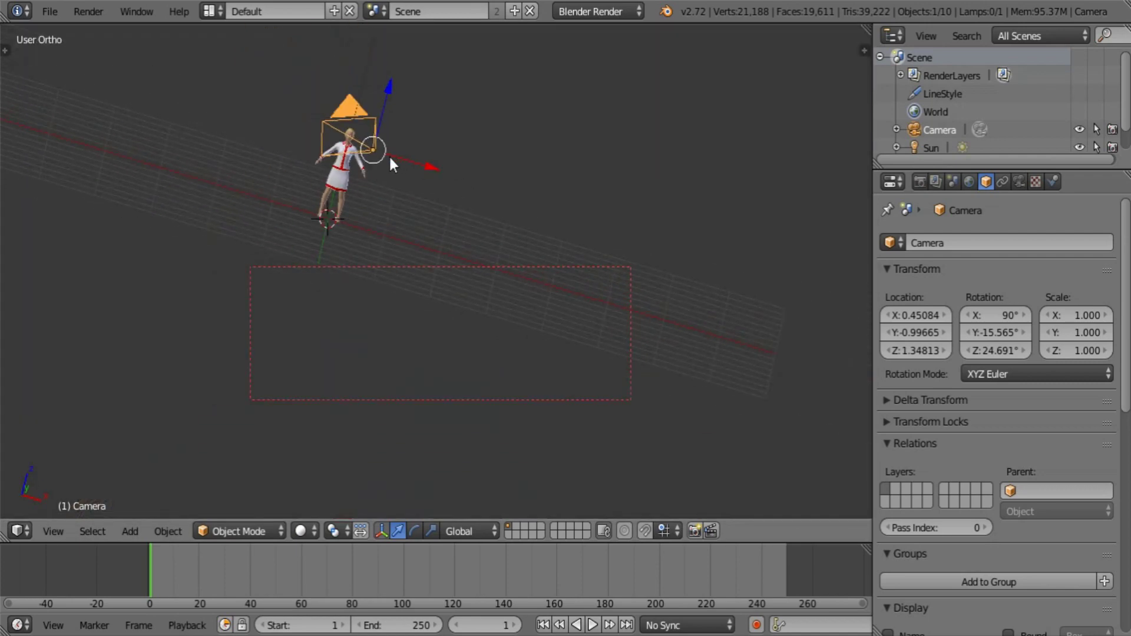
middle_click_drag(390, 158, 498, 255, "shift")
middle_click_drag(497, 256, 532, 299)
scroll(535, 297, "up", 10)
middle_click_drag(485, 152, 533, 361, "shift")
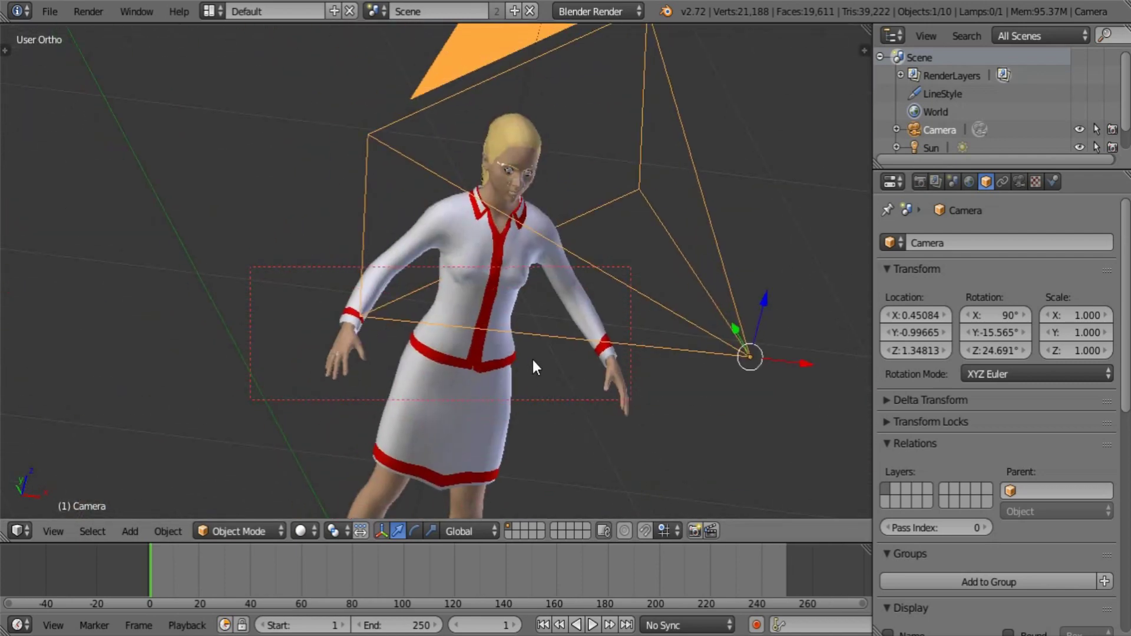
scroll(533, 360, "up", 1)
middle_click_drag(557, 302, 613, 291)
scroll(613, 291, "up", 4)
middle_click_drag(684, 269, 266, 574, "shift")
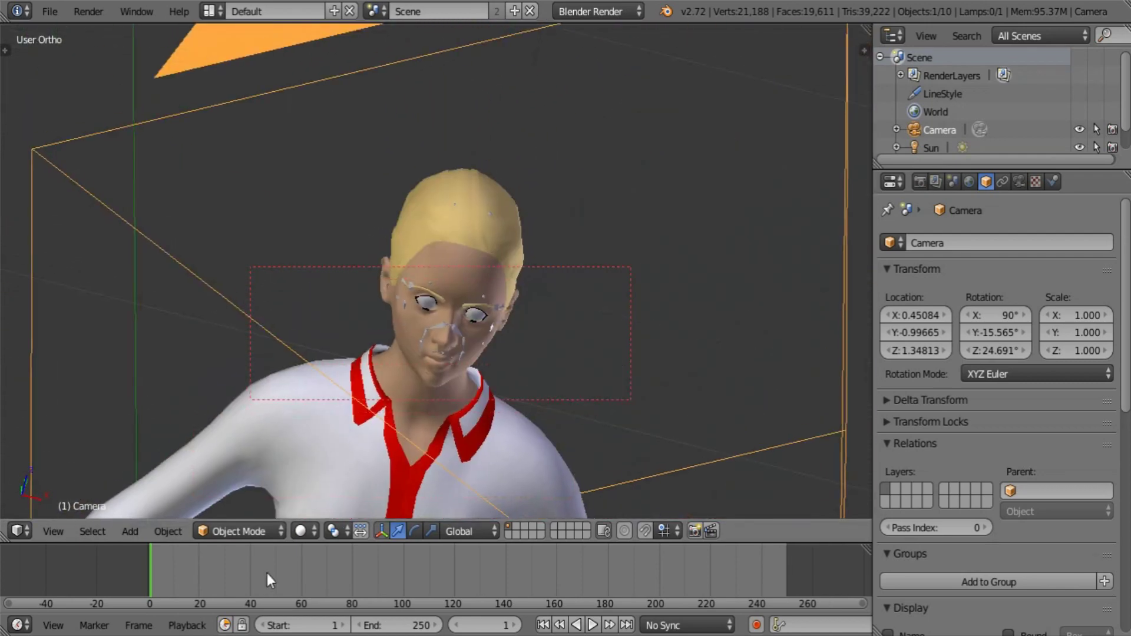
scroll(443, 507, "up", 5)
right_click(498, 418)
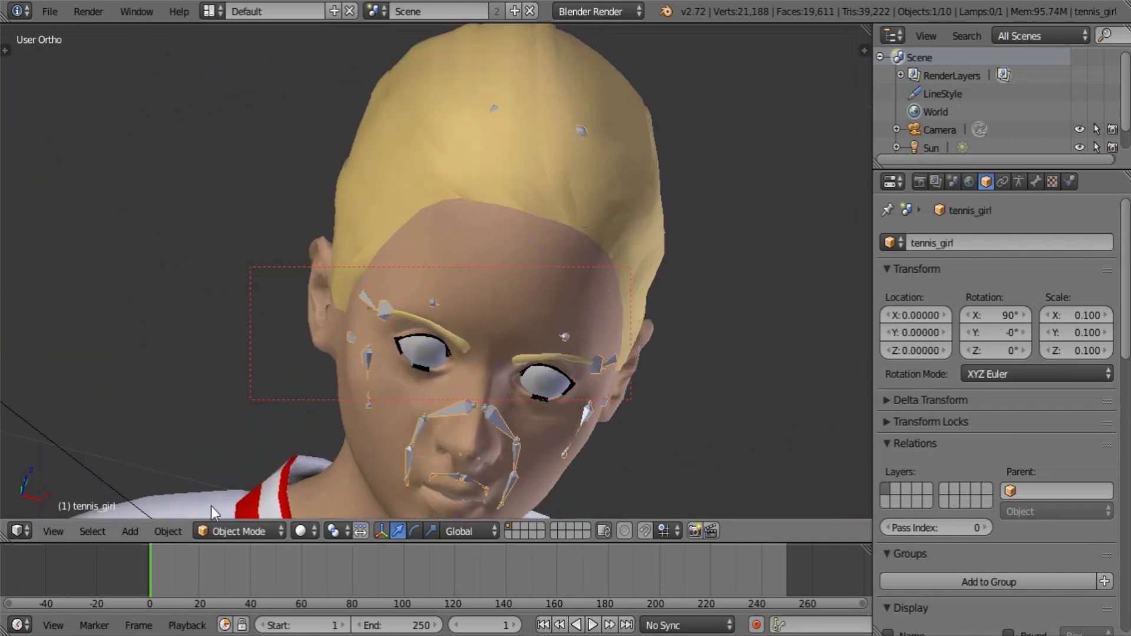
left_click(248, 530)
left_click(262, 462)
middle_click_drag(617, 478, 576, 318, "shift")
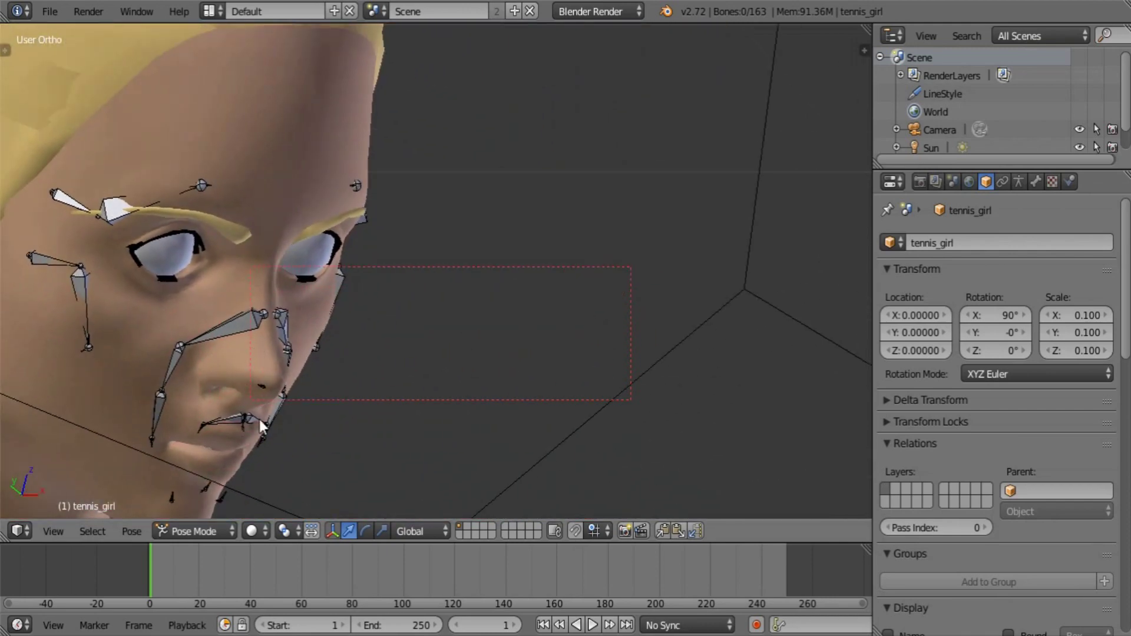
Enable X-Ray display for the tennis_girl armature so its bones draw through the mesh
left_click(1017, 182)
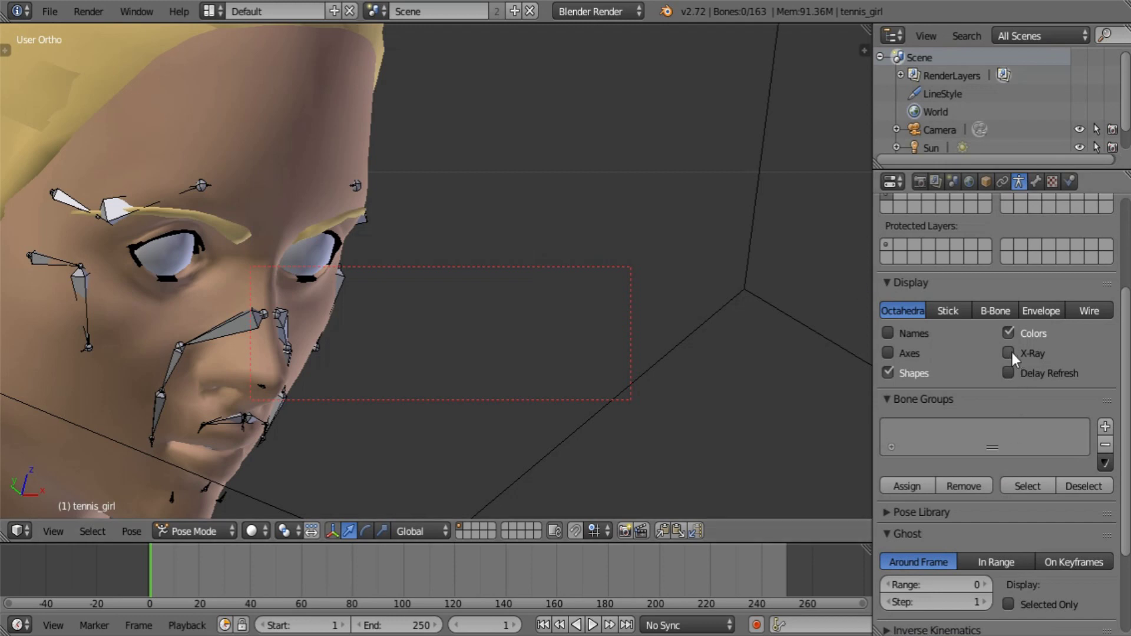
scroll(1012, 352, "up", 5)
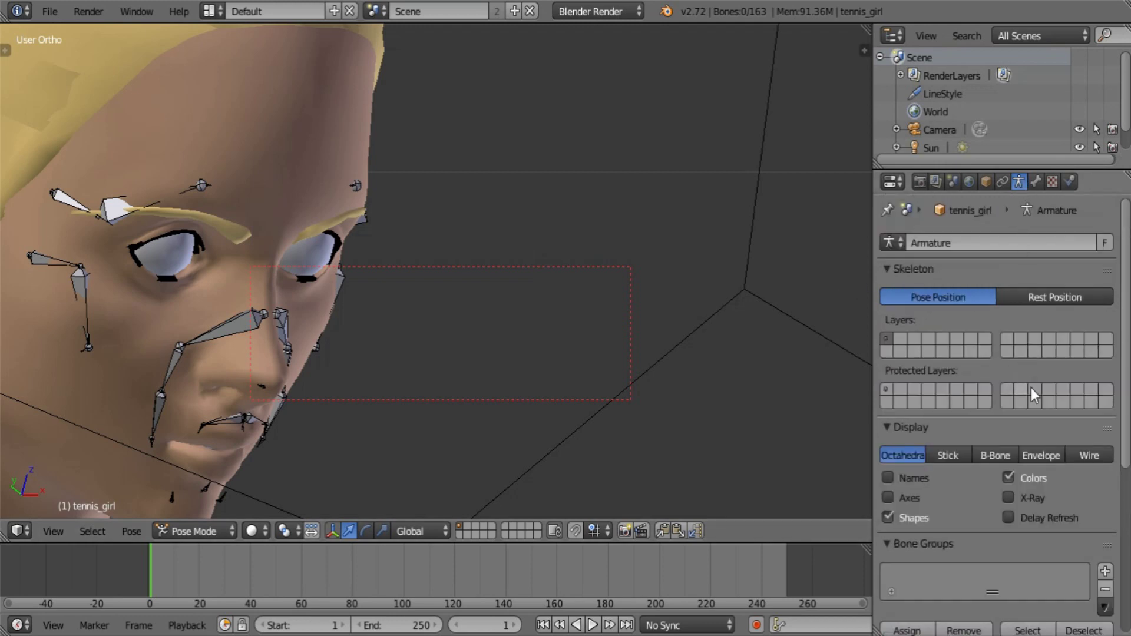
scroll(1030, 389, "down", 5)
scroll(1021, 349, "up", 5)
scroll(1006, 460, "down", 3)
left_click(1008, 425)
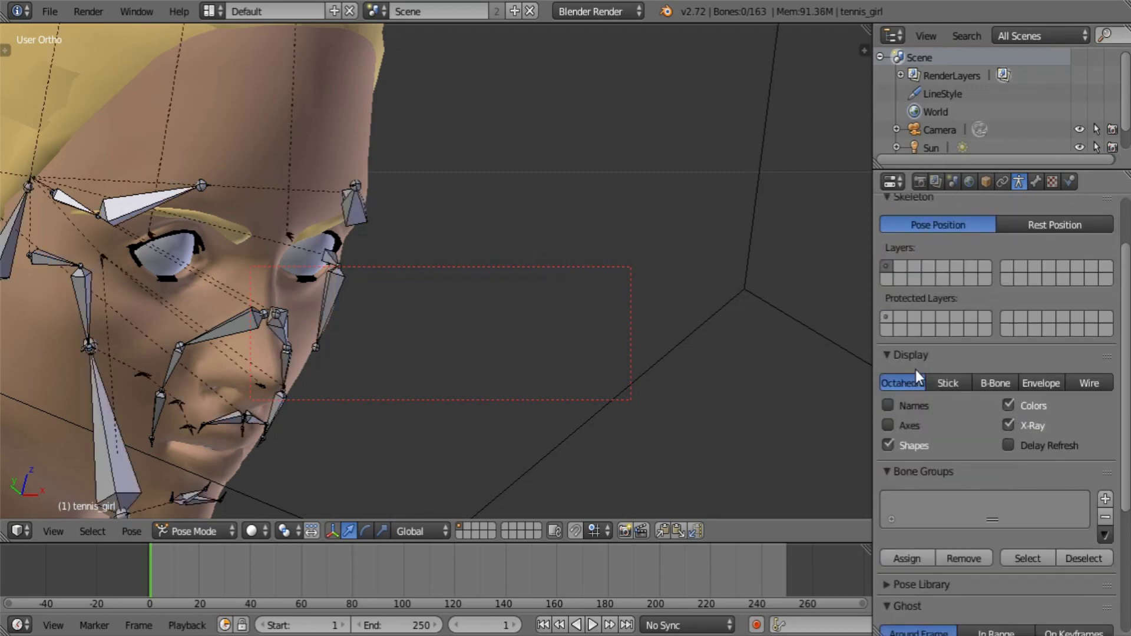
Select the jaw bone and rotate it around its local X axis to open the mouth wide
middle_click_drag(306, 337, 536, 271, "shift")
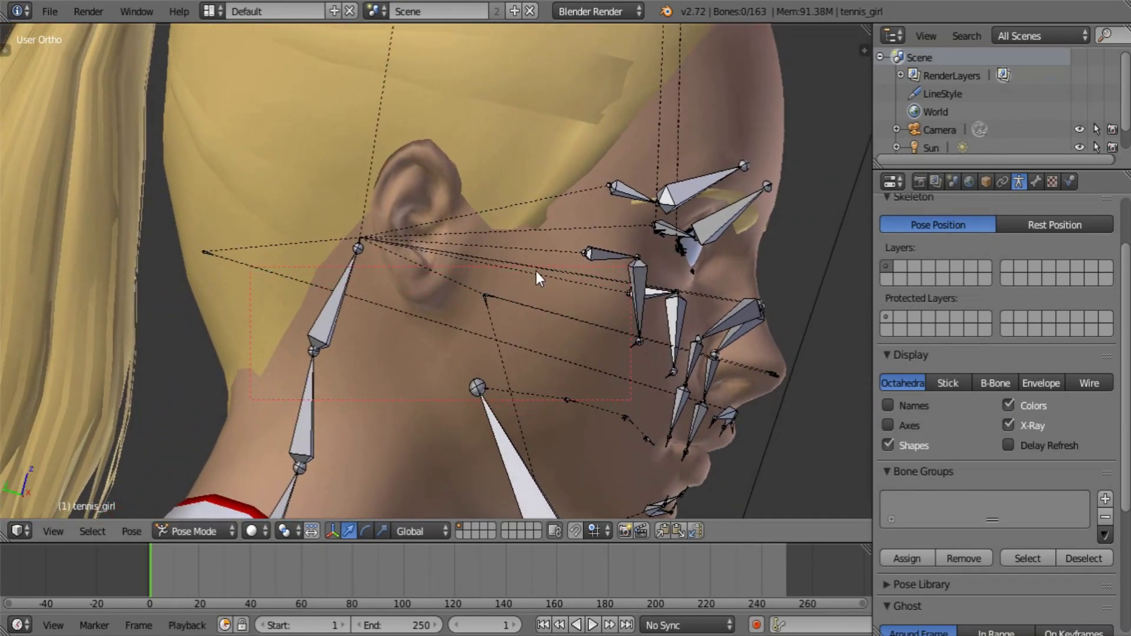
right_click(486, 302)
middle_click_drag(486, 301, 665, 353)
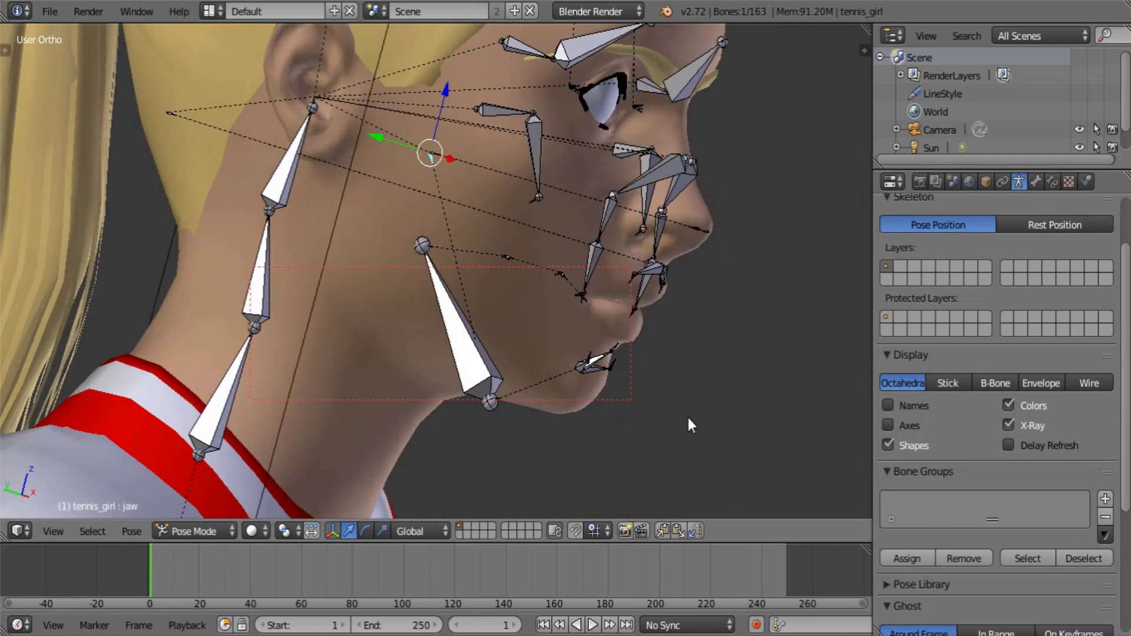
key("r")
key("x")
key("x")
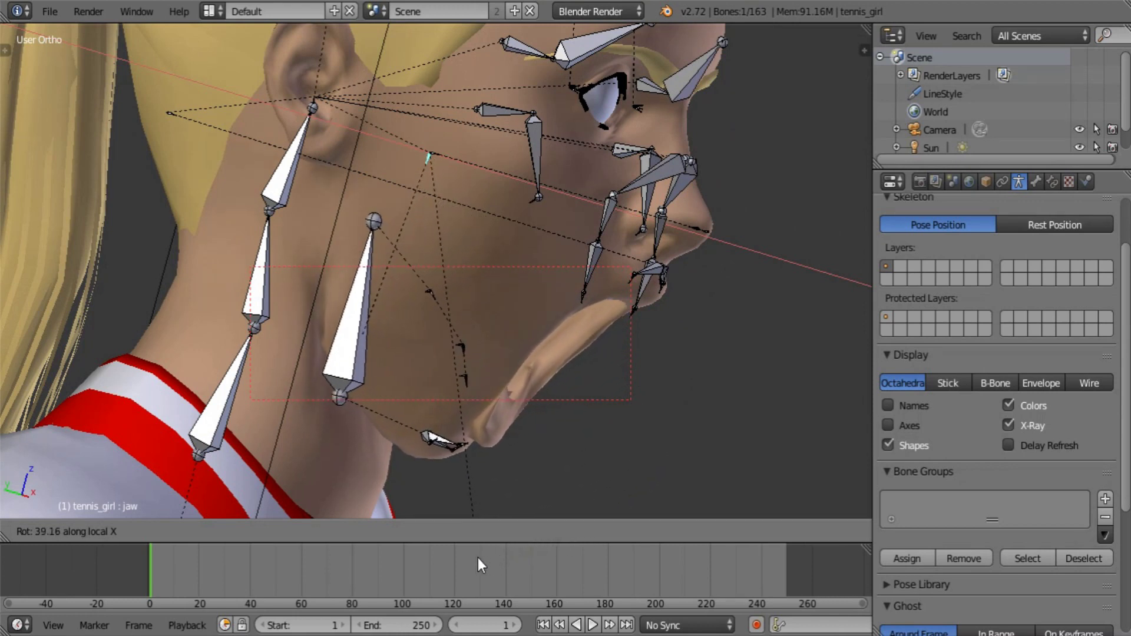
left_click(634, 434)
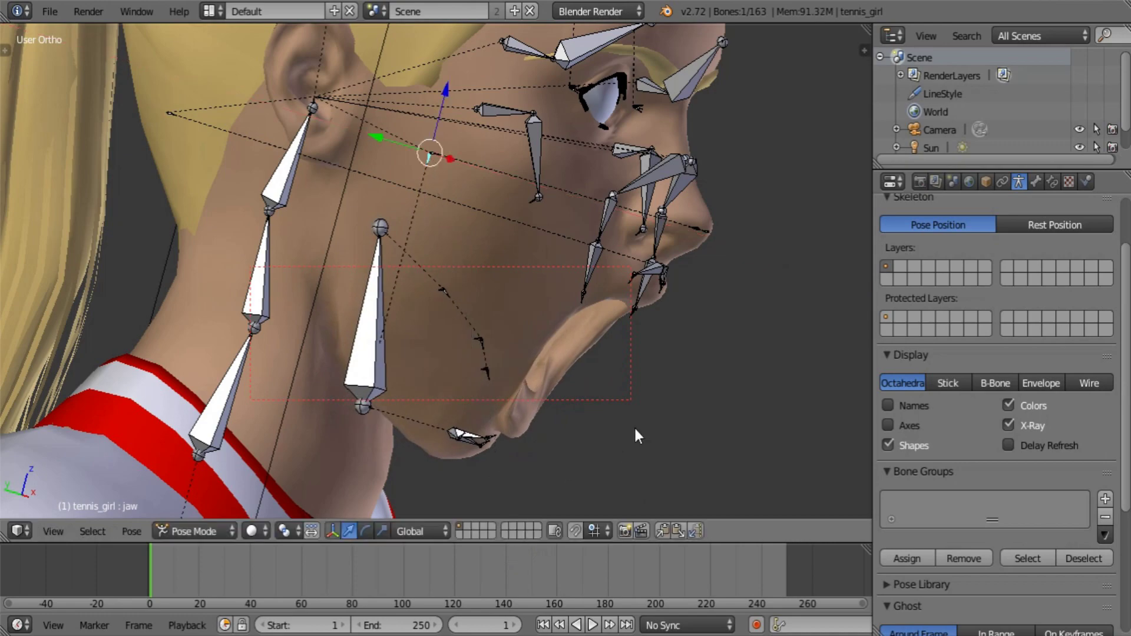
Select the tennis_girl-teeth_base mesh inside the mouth and assign it the Outfit red material
middle_click_drag(634, 426, 372, 223)
right_click(361, 313)
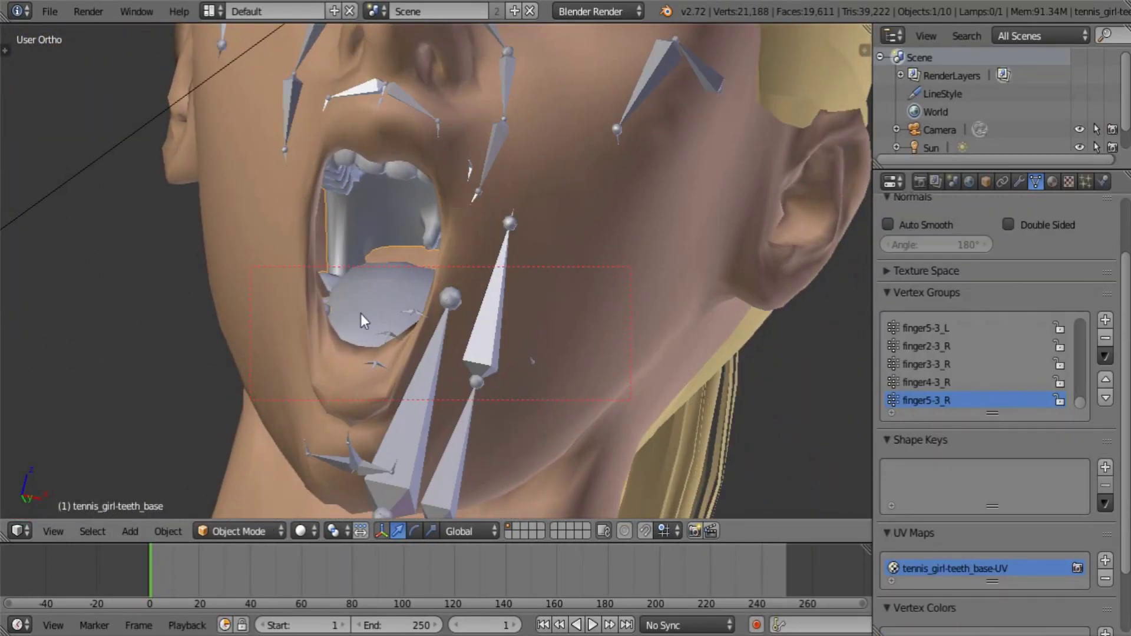
left_click(1052, 181)
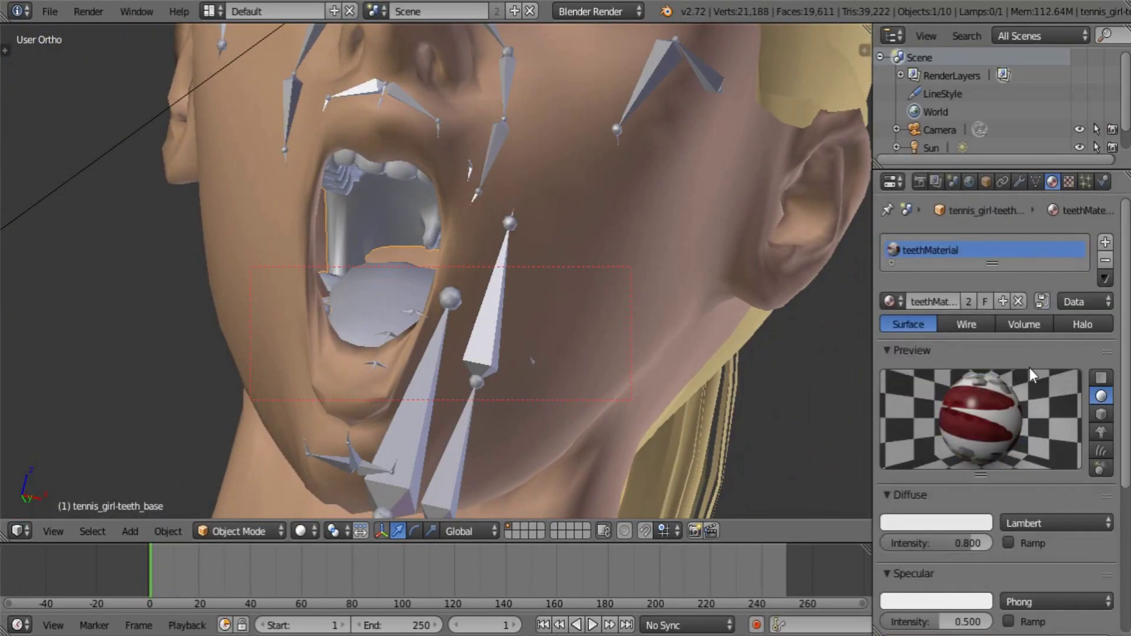
left_click(890, 302)
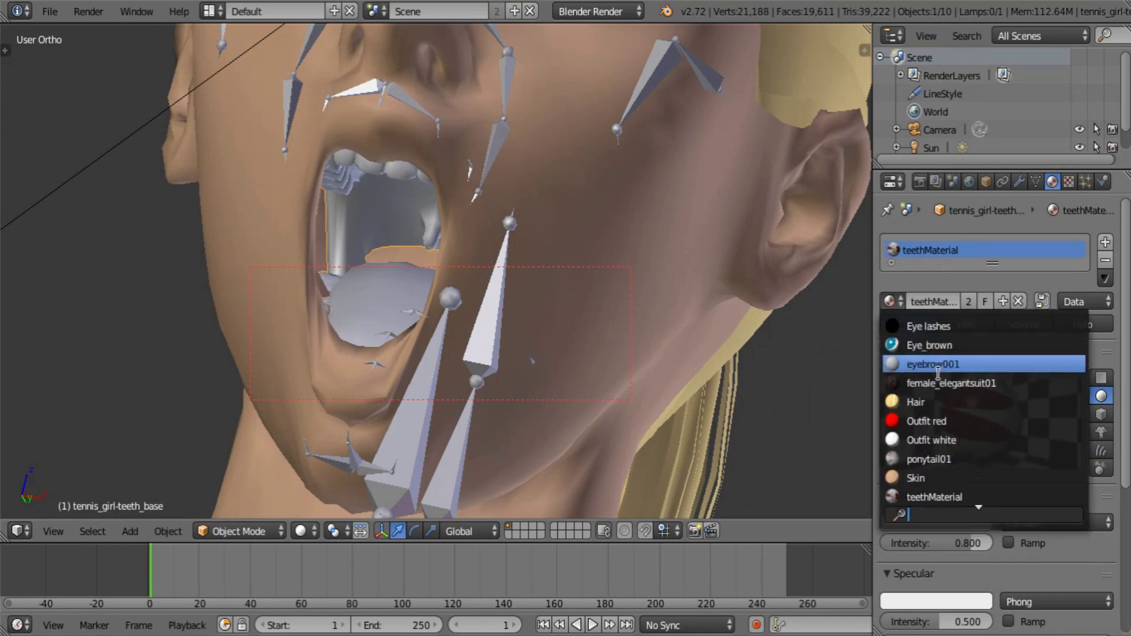
left_click(938, 421)
Make the teeth mesh's material a single-user copy and name it Teeth
left_click(975, 302)
left_click(941, 302)
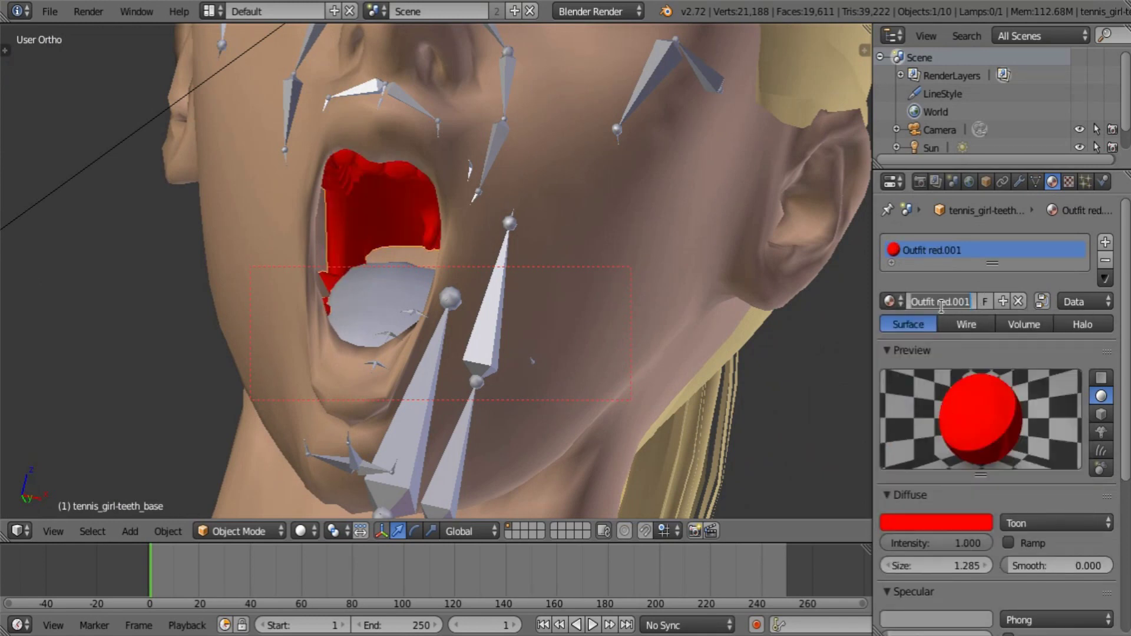
type("Teeth'")
key("Return")
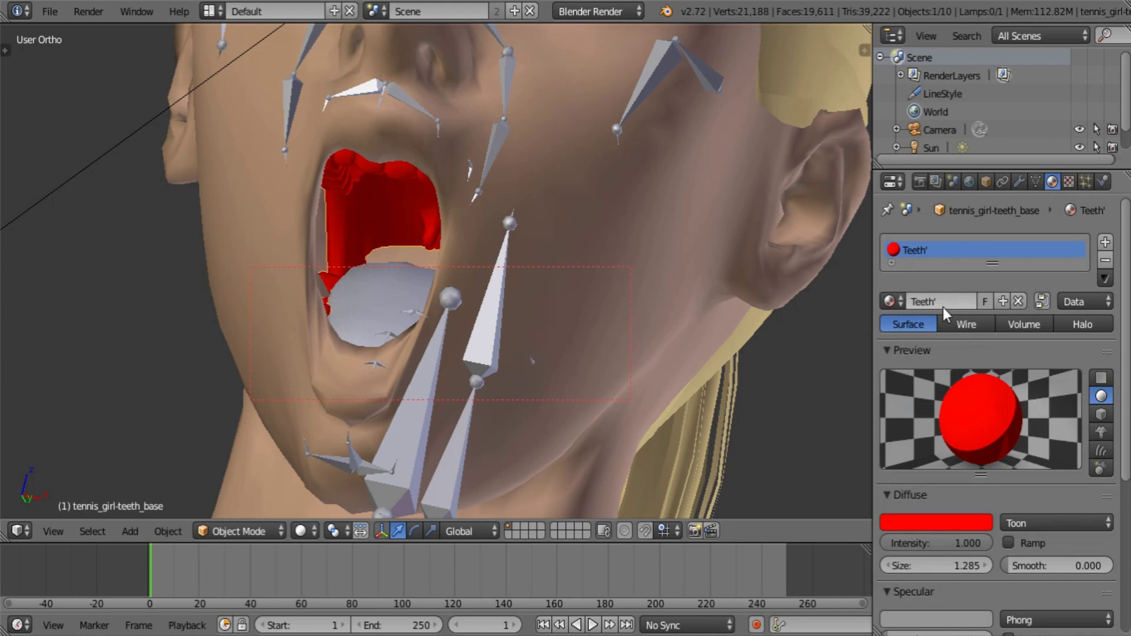
left_click(941, 303)
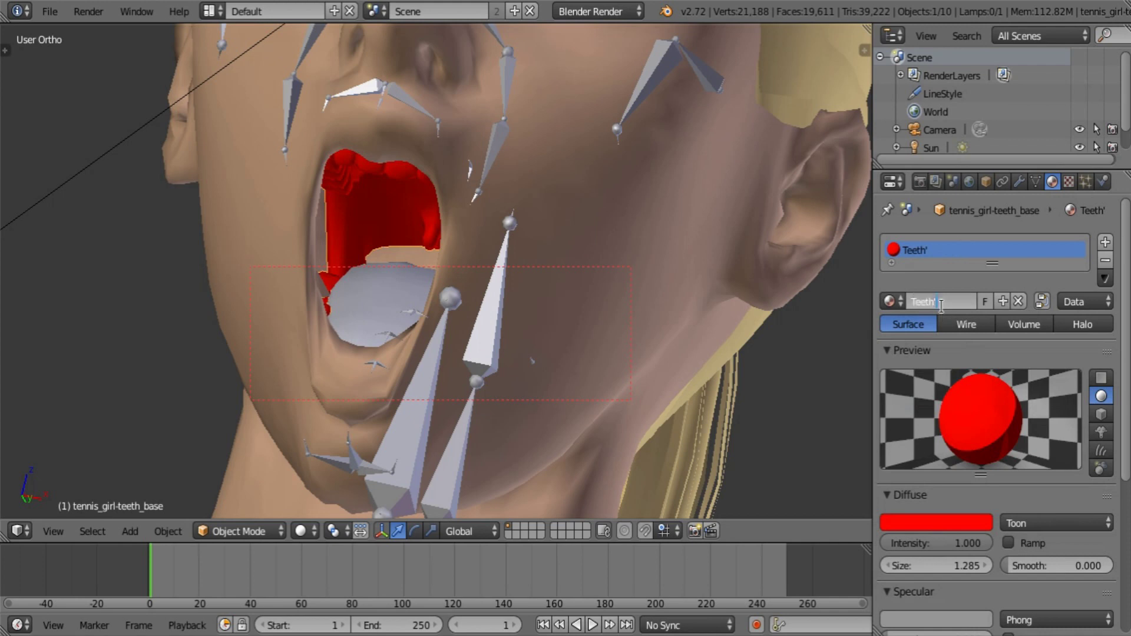
Set the Teeth material's diffuse colour to white
left_click(945, 522)
left_click_drag(880, 480, 1027, 476)
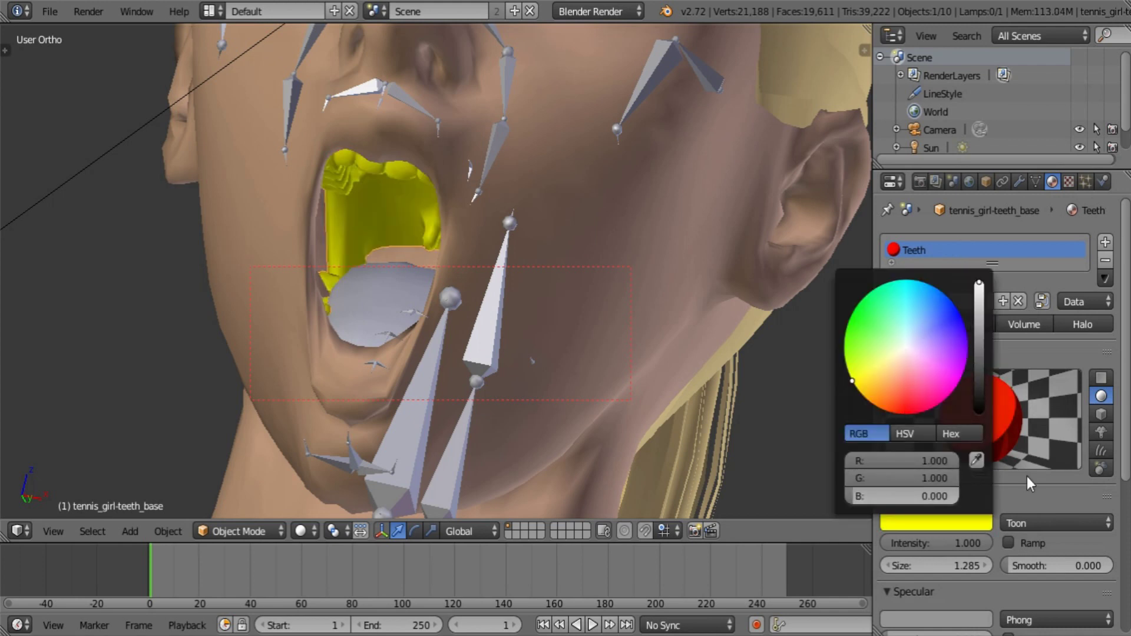
left_click_drag(854, 492, 1106, 501)
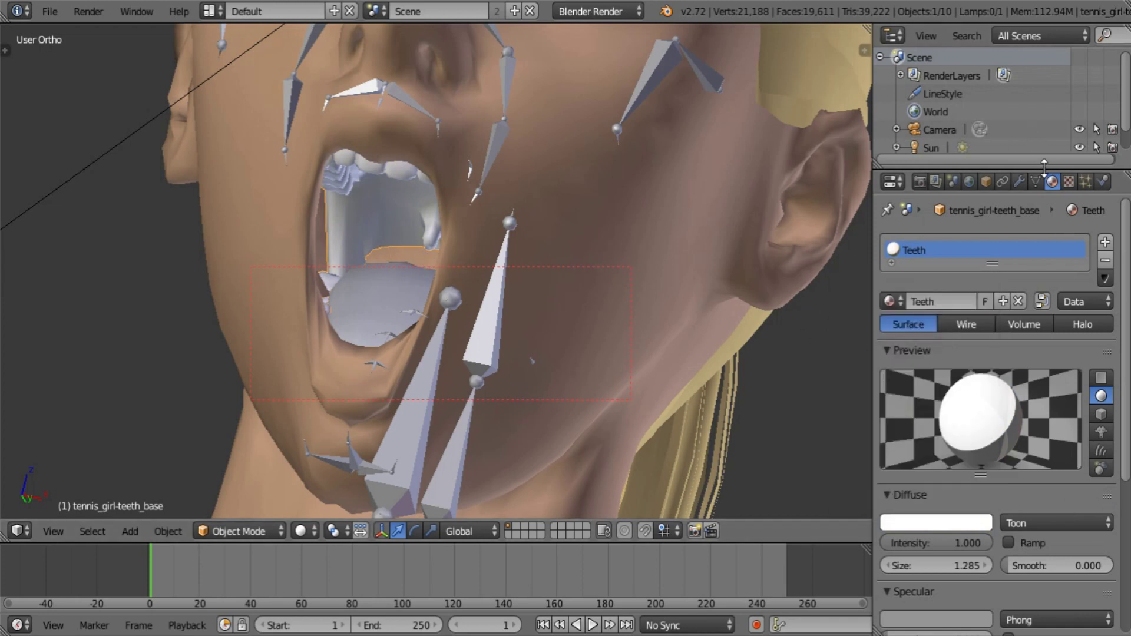
Enlarge the Outliner and hide the tennis_girl armature and all its meshes except tennis_girl-teeth_base
left_click_drag(1041, 168, 1042, 405)
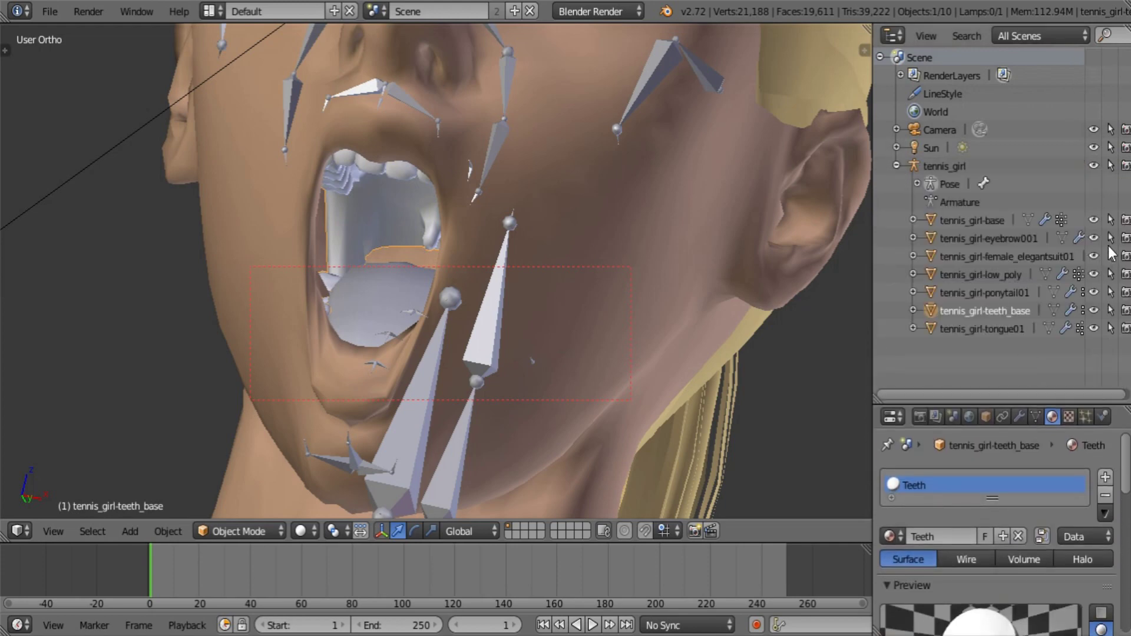
left_click_drag(1094, 219, 1094, 292)
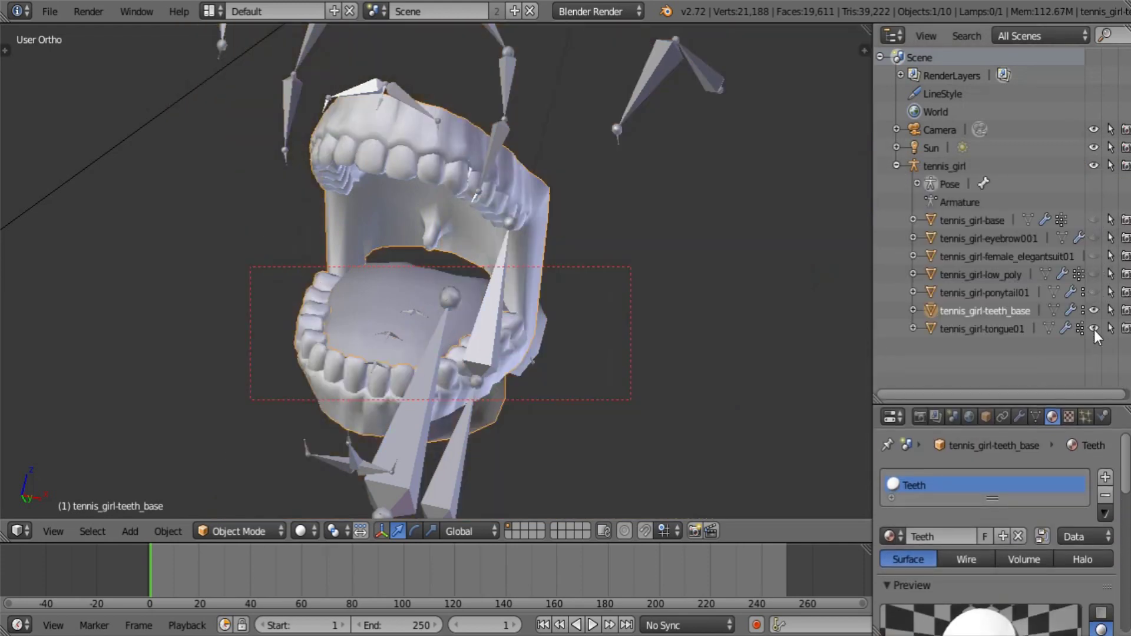
left_click(1094, 328)
scroll(469, 348, "up", 2)
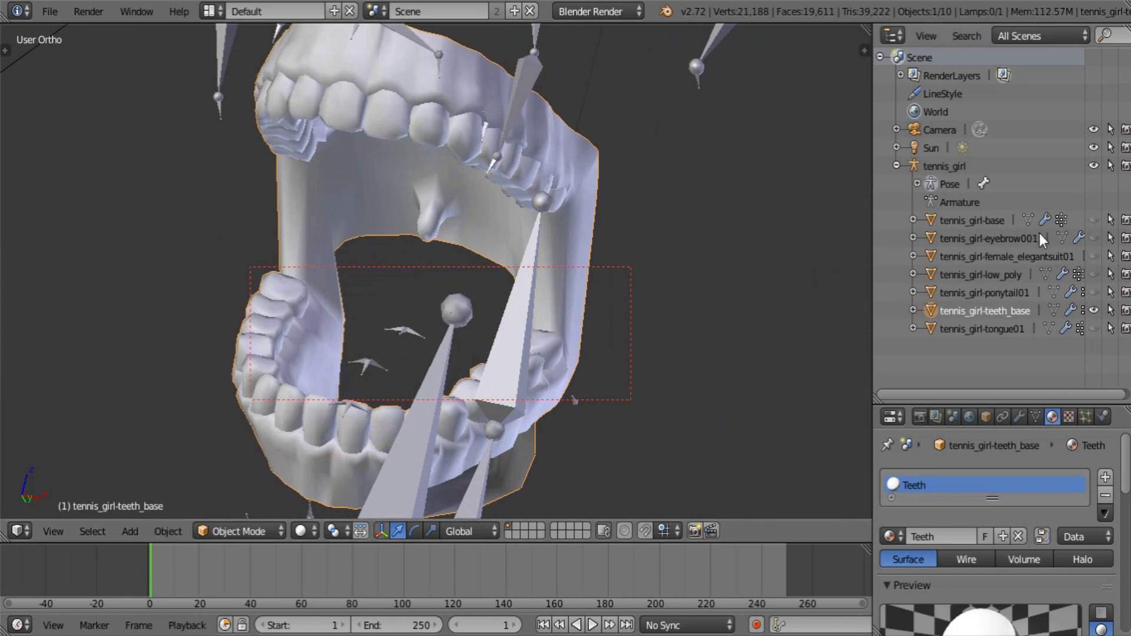
left_click(1094, 165)
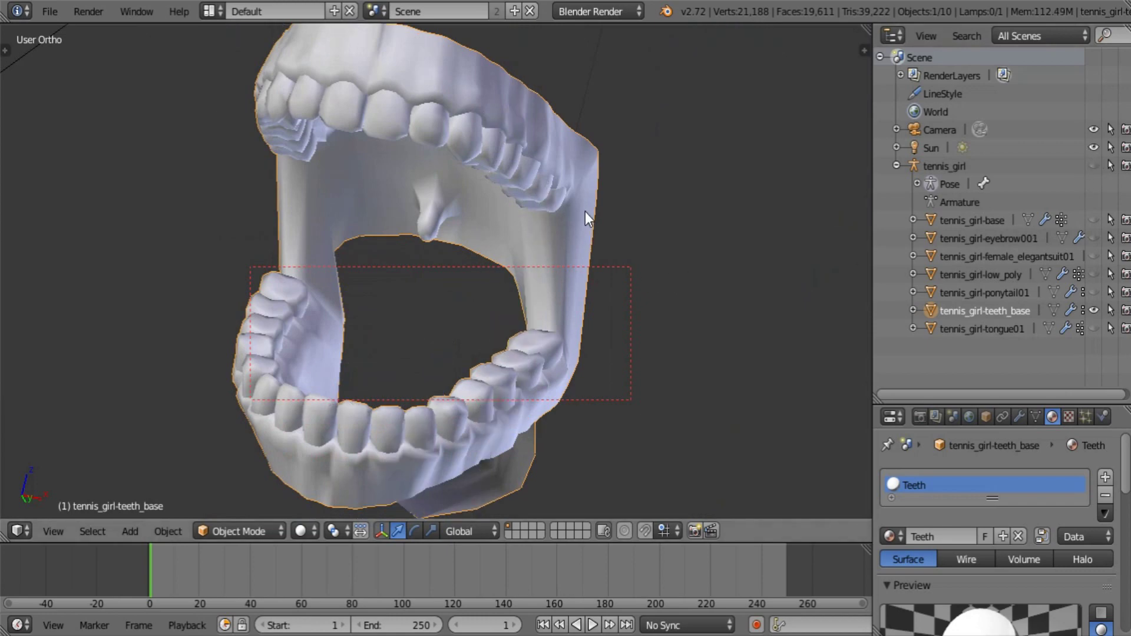
Put the teeth mesh in Edit Mode and enable its Armature modifier's deformation on the editing cage
key("Tab")
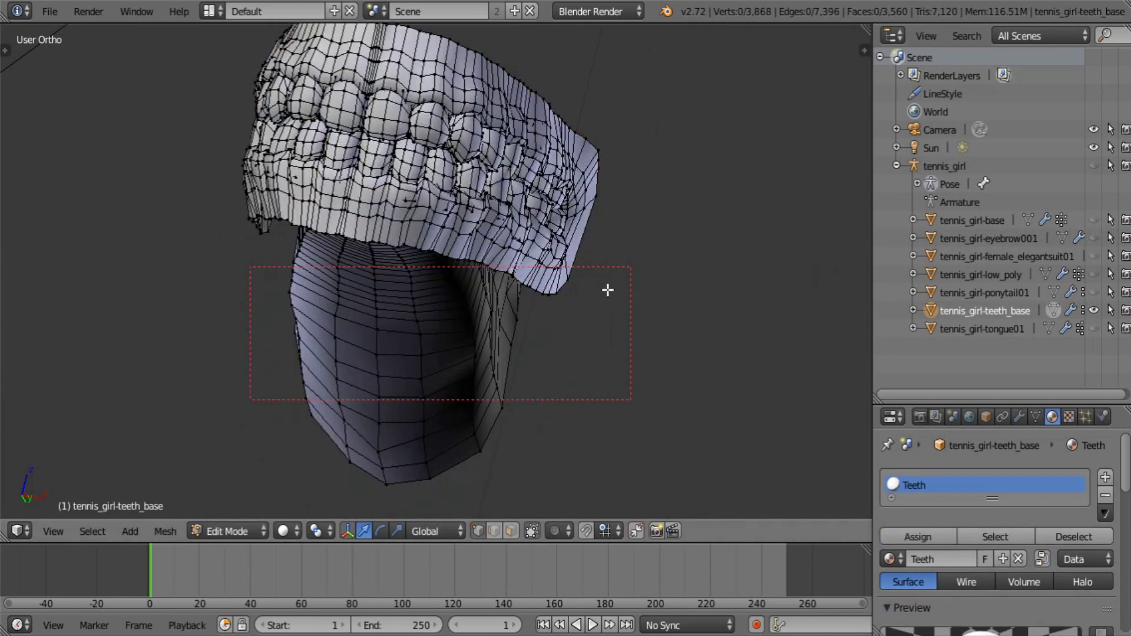
left_click(1019, 417)
scroll(1055, 510, "down", 1)
left_click(1033, 487)
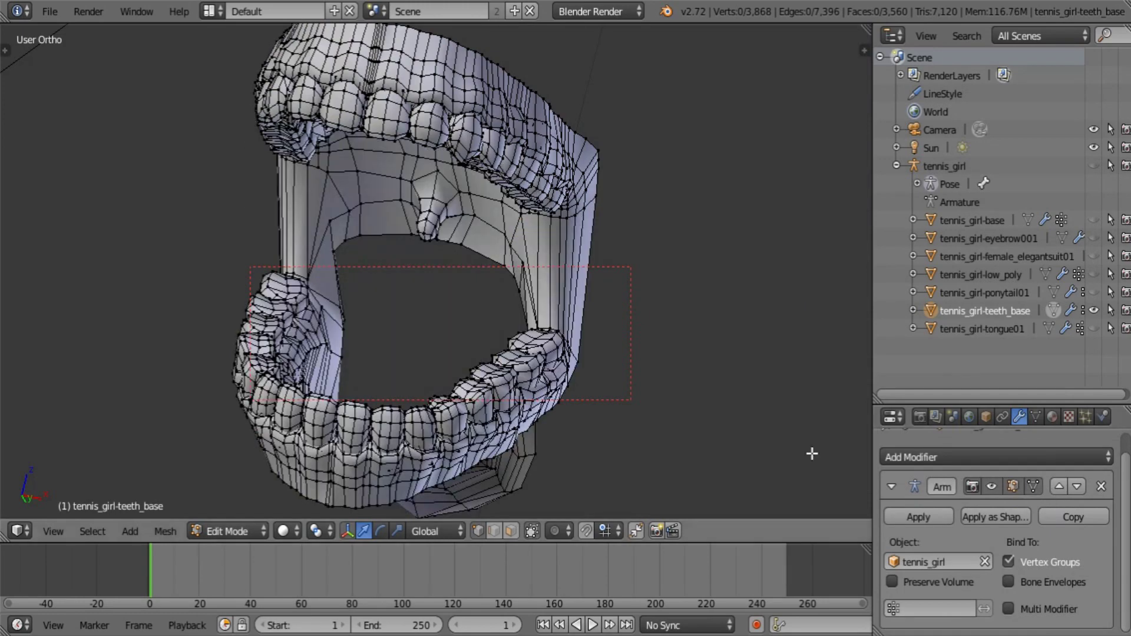
Switch to face selection and select the linked face regions of the outer gums around the teeth
middle_click_drag(596, 283, 606, 328, "shift")
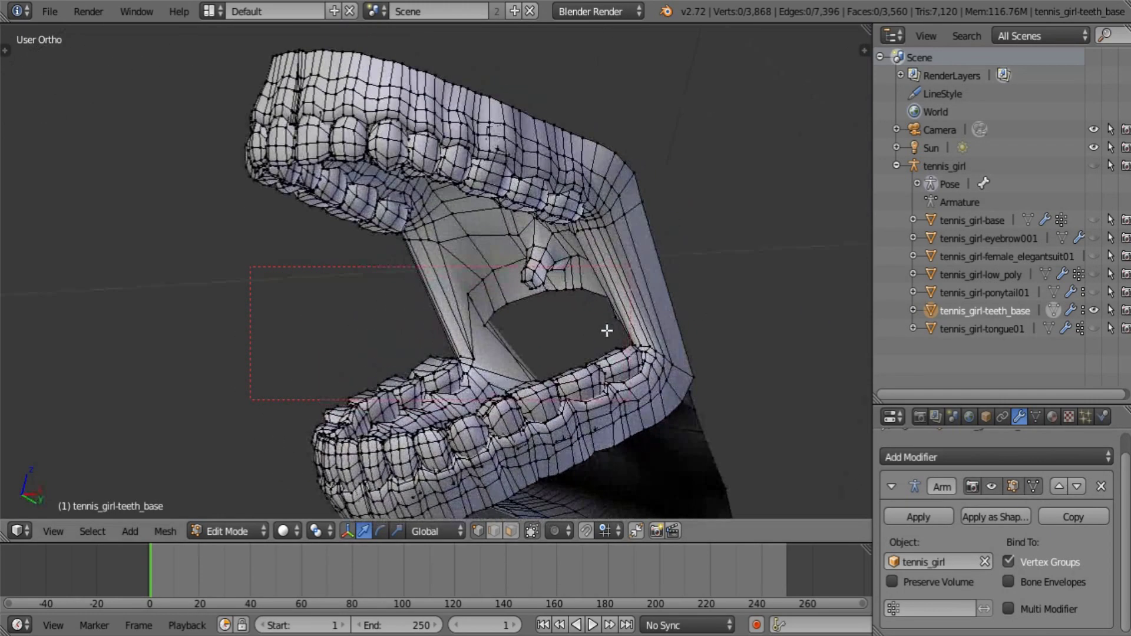
scroll(606, 330, "up", 3)
left_click(512, 530)
scroll(759, 171, "down", 1)
middle_click_drag(728, 177, 625, 263, "shift")
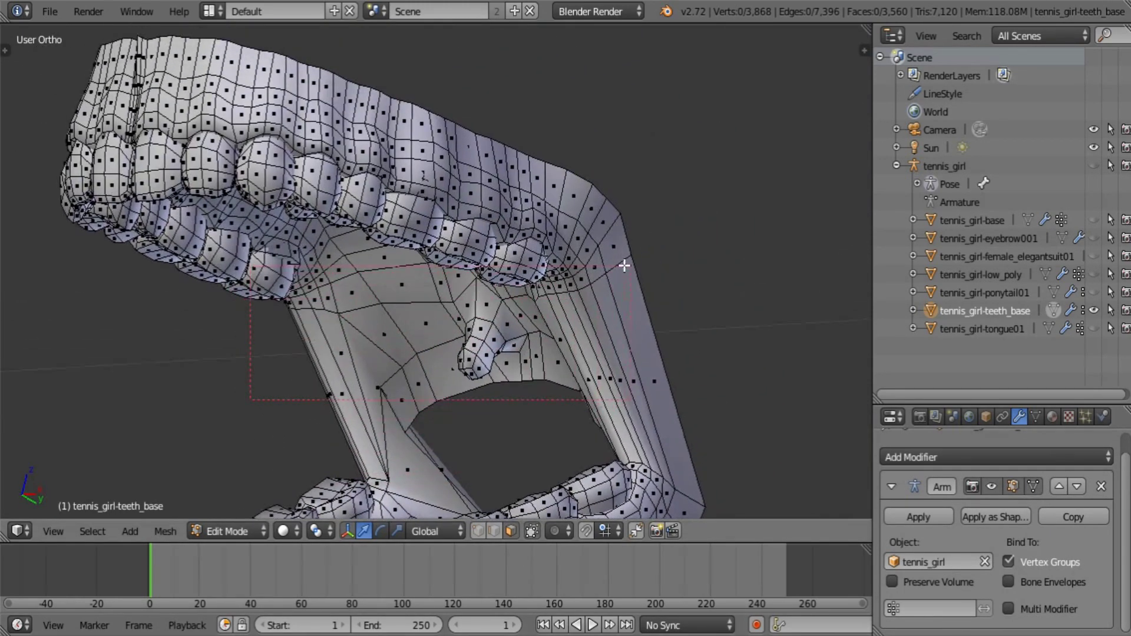
scroll(624, 267, "up", 2)
key("l")
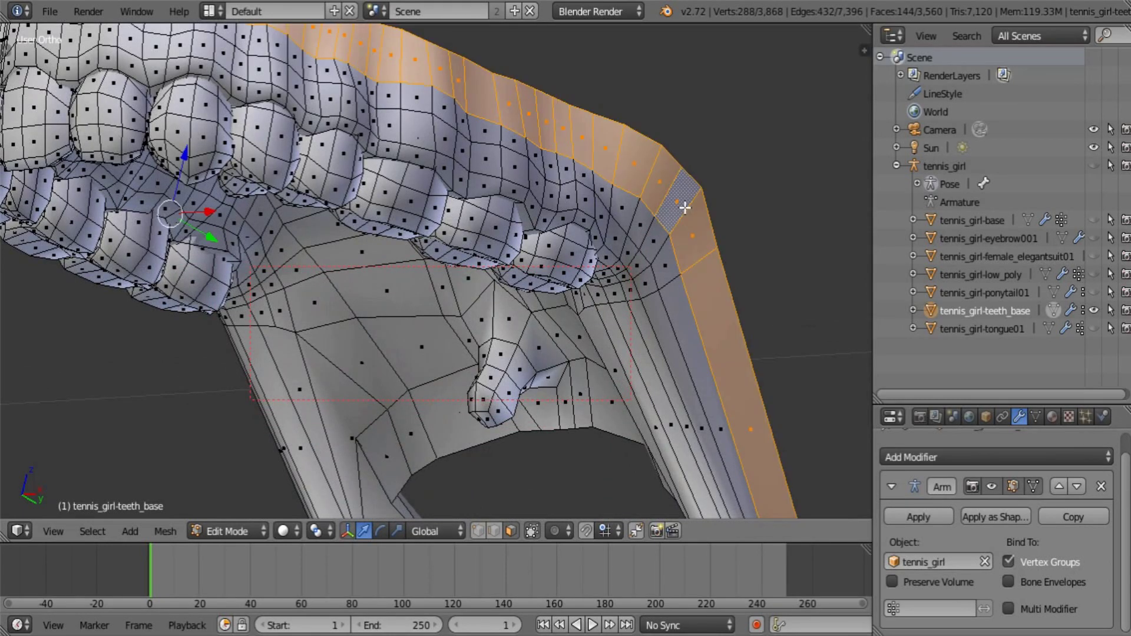
key("l")
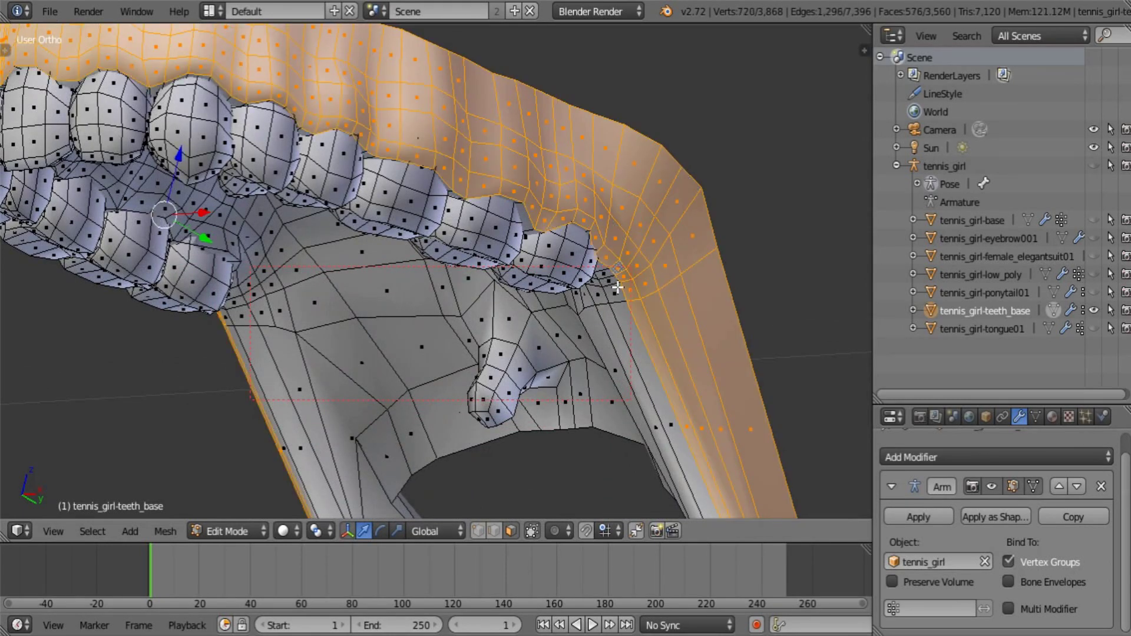
key("l")
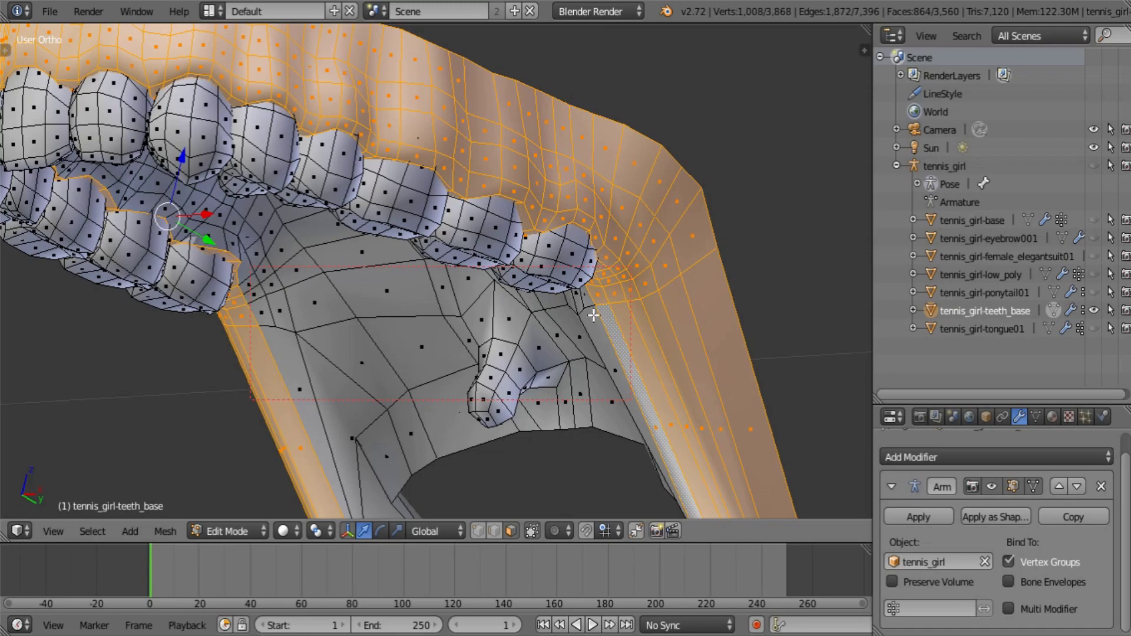
Add the linked inner gum faces behind the upper teeth to the face selection
middle_click_drag(593, 315, 418, 268)
middle_click_drag(259, 89, 533, 327, "shift")
scroll(456, 319, "up", 3)
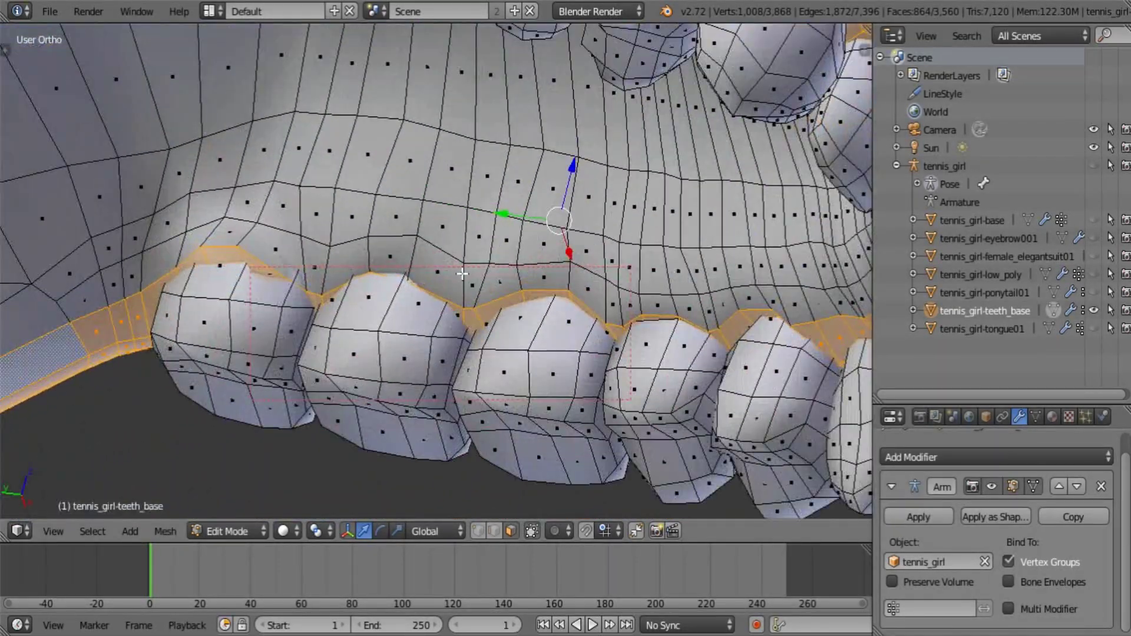
key("l")
key("l")
key("l")
key("l")
scroll(449, 128, "down", 3)
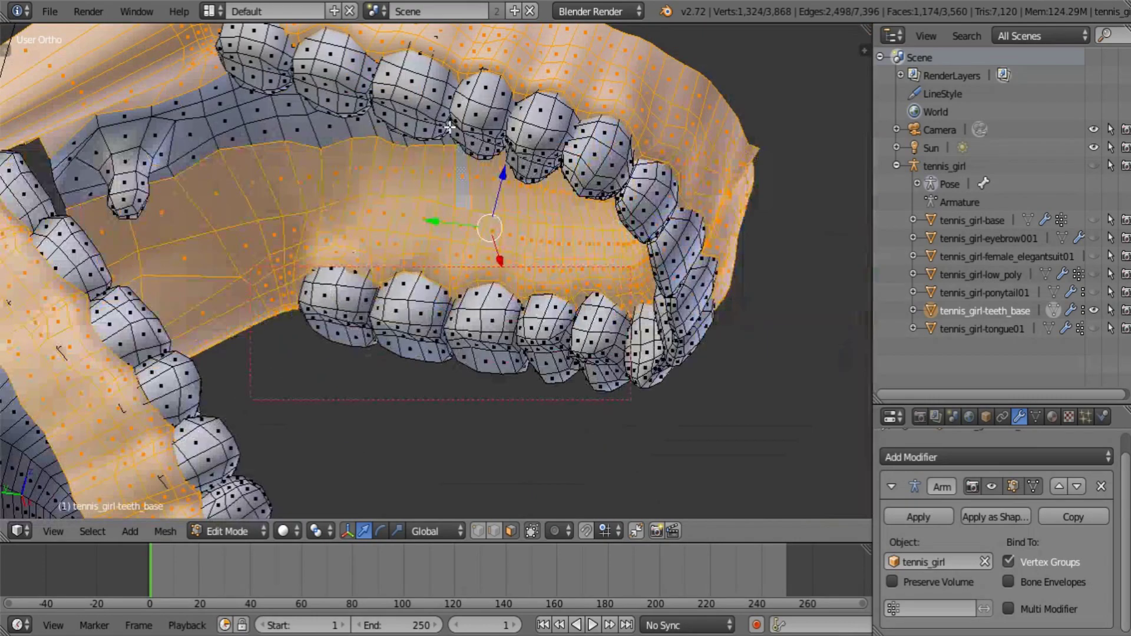
Extend the selection with the remaining face loops across the palate between the upper teeth
middle_click_drag(449, 127, 471, 148, "shift")
middle_click_drag(521, 273, 537, 168, "shift")
scroll(536, 160, "up", 4)
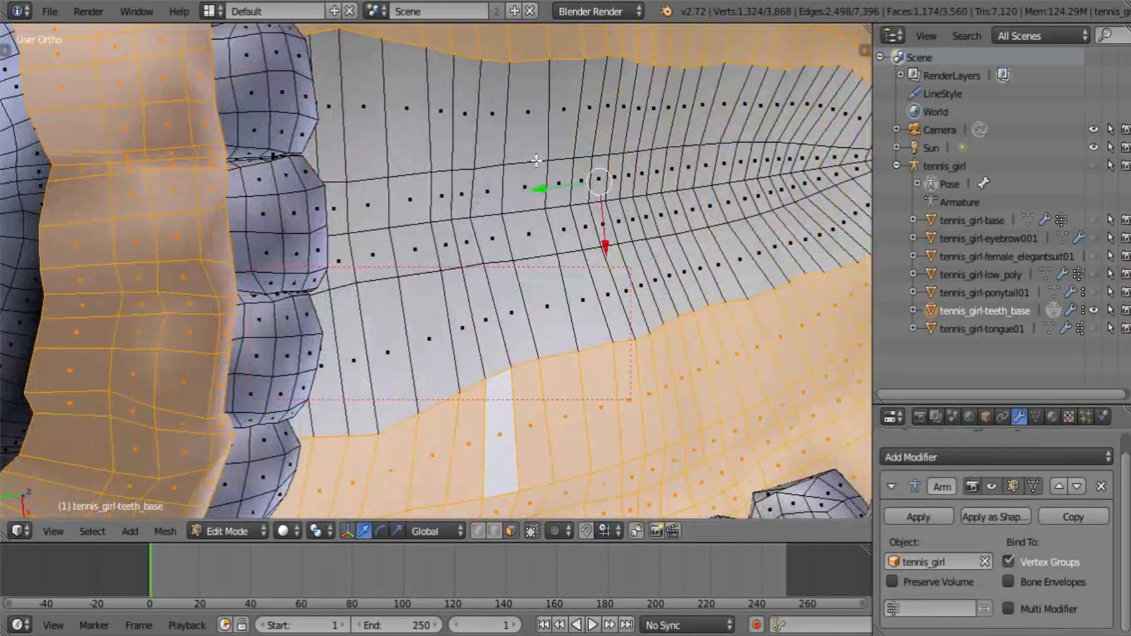
right_click(507, 121, "alt+shift")
right_click(511, 187, "alt+shift")
right_click(504, 237, "alt+shift")
right_click(516, 317, "alt+shift")
scroll(517, 318, "down", 5)
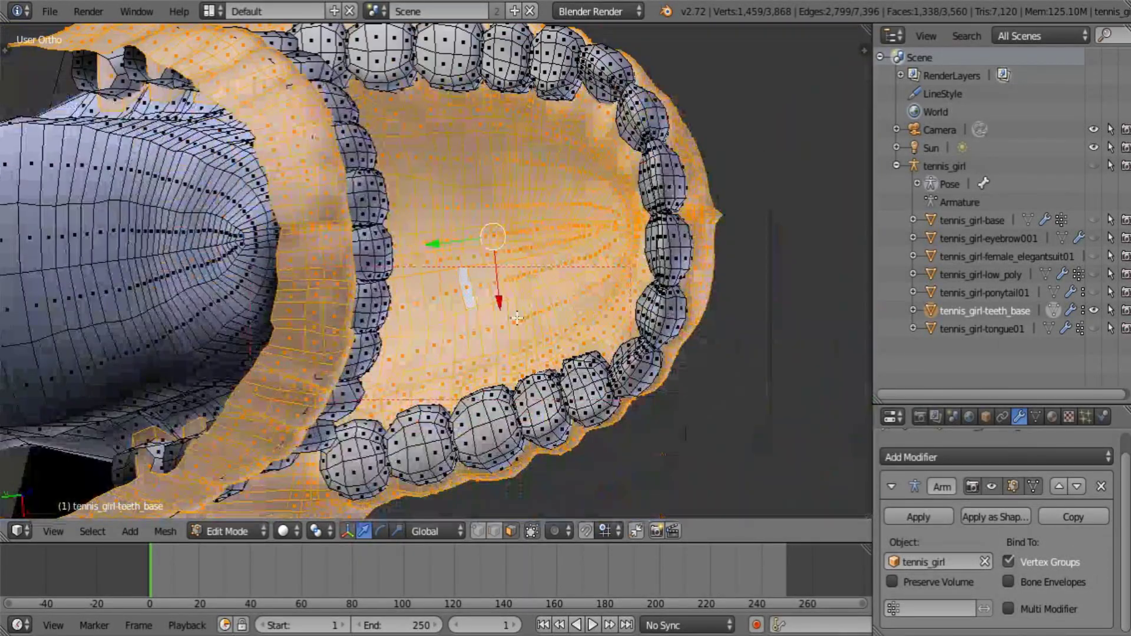
Add the face loops of the mouth floor inside the lower jaw and the adjoining gap faces to the selection
middle_click_drag(329, 322, 575, 346, "shift")
scroll(575, 347, "up", 5)
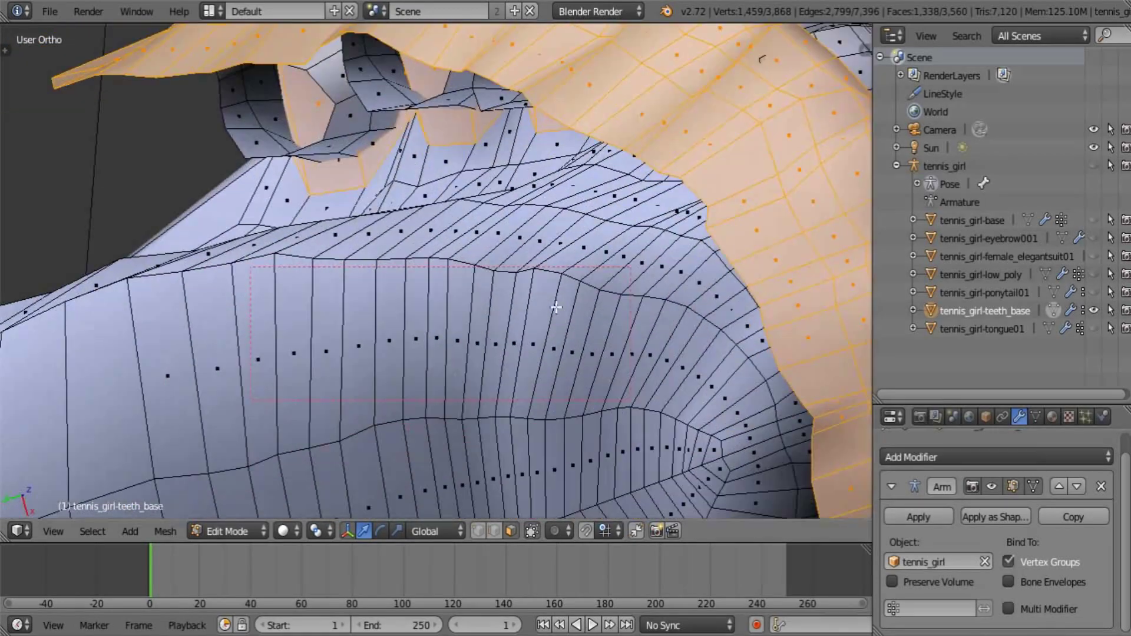
right_click(556, 307, "alt+shift")
right_click(591, 211, "alt+shift")
middle_click_drag(543, 188, 530, 424)
scroll(531, 424, "up", 3)
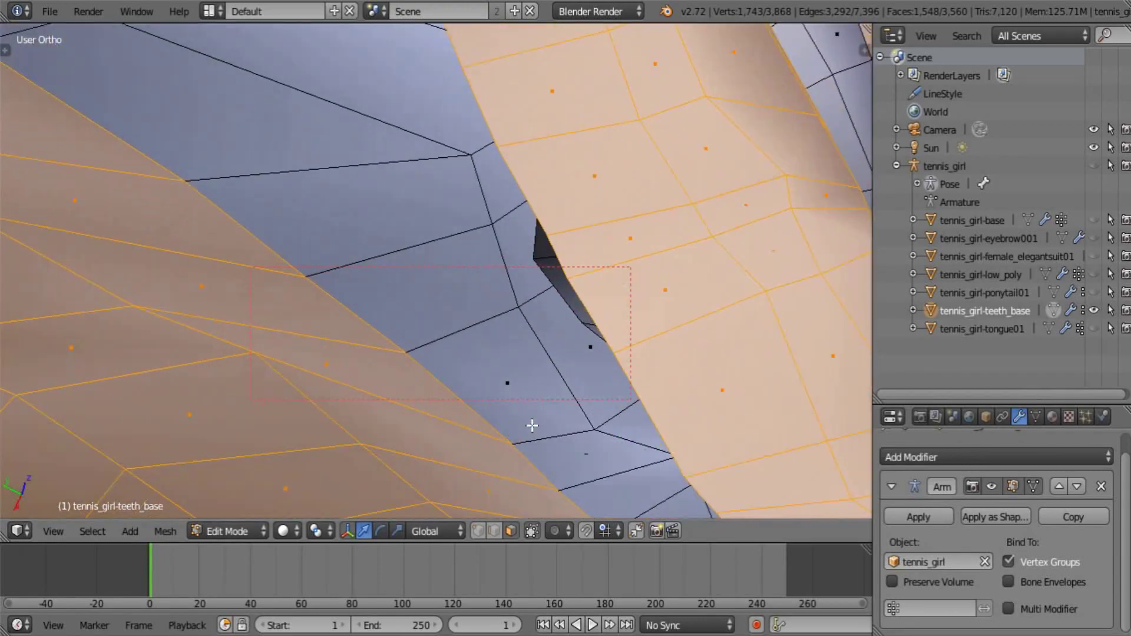
right_click(434, 252, "alt+shift")
right_click(507, 202, "alt+shift")
Add the unselected face strips along the back sides of the mouth, where the upper and lower gums meet
scroll(430, 262, "down", 6)
middle_click_drag(430, 264, 811, 320)
scroll(542, 361, "up", 2)
scroll(494, 472, "down", 4)
middle_click_drag(524, 321, 418, 348)
right_click(389, 222, "alt+shift")
right_click(481, 222, "alt+shift")
scroll(465, 220, "down", 4)
scroll(607, 182, "up", 3)
scroll(441, 288, "up", 4)
right_click(455, 232, "alt+shift")
scroll(439, 283, "down", 5)
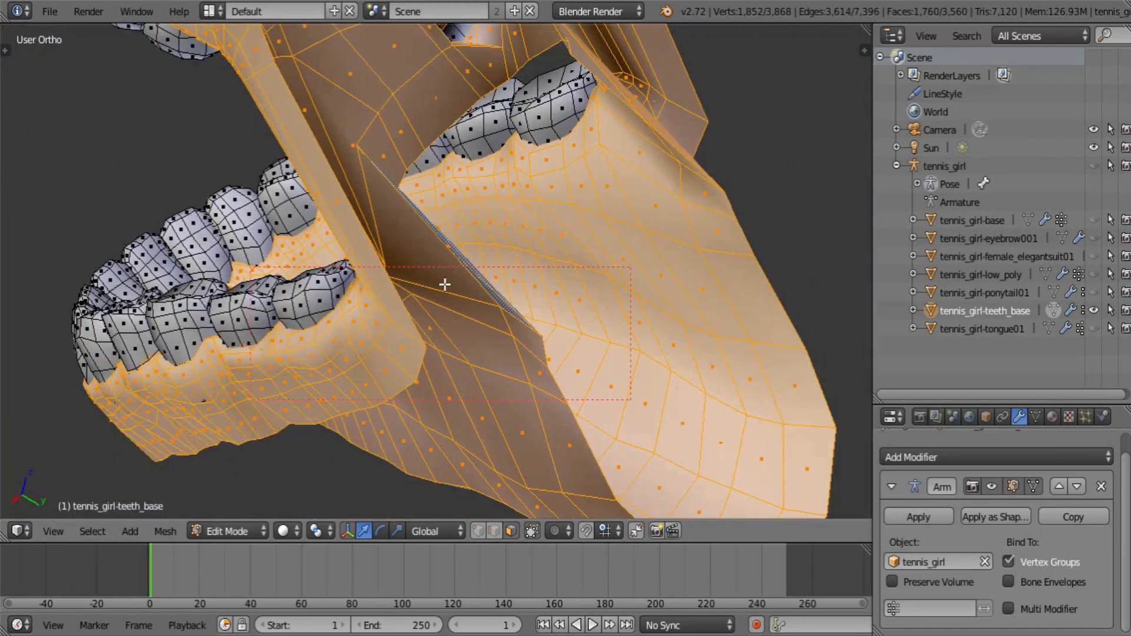
Add the last unselected gum faces at the back of the mouth, leaving only the teeth out of the selection
middle_click_drag(560, 300, 462, 335)
middle_click_drag(323, 230, 628, 230, "shift")
scroll(377, 287, "up", 4)
right_click(344, 293, "alt+shift")
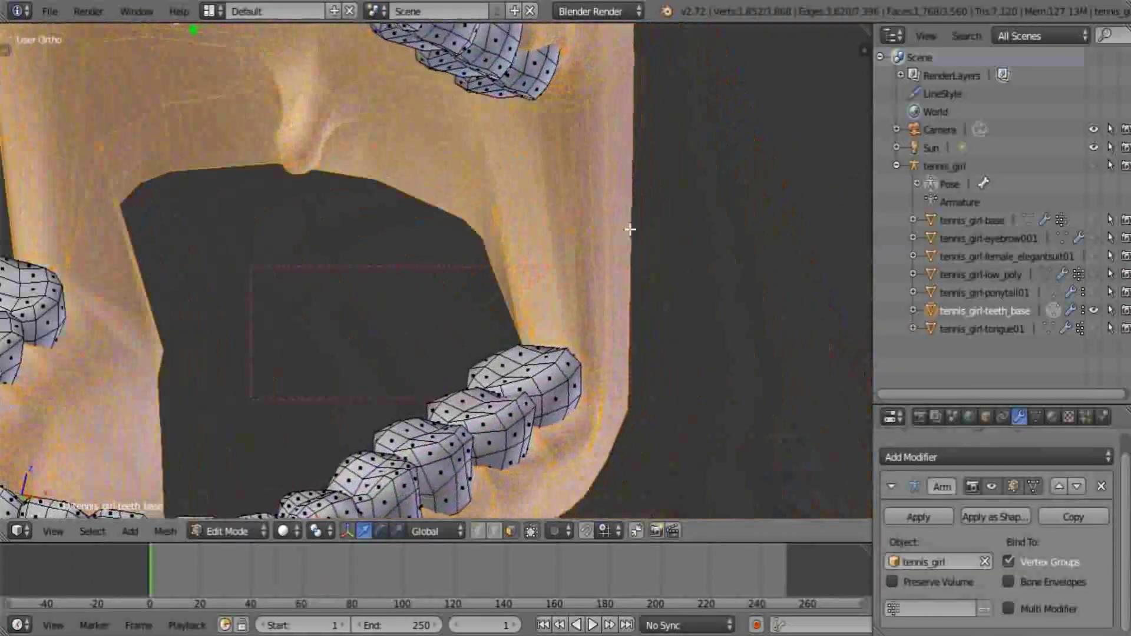
scroll(412, 227, "down", 4)
middle_click_drag(323, 245, 497, 255)
Add a second material slot to the teeth mesh, using an independent copy of the Teeth material named Gums
left_click(1053, 418)
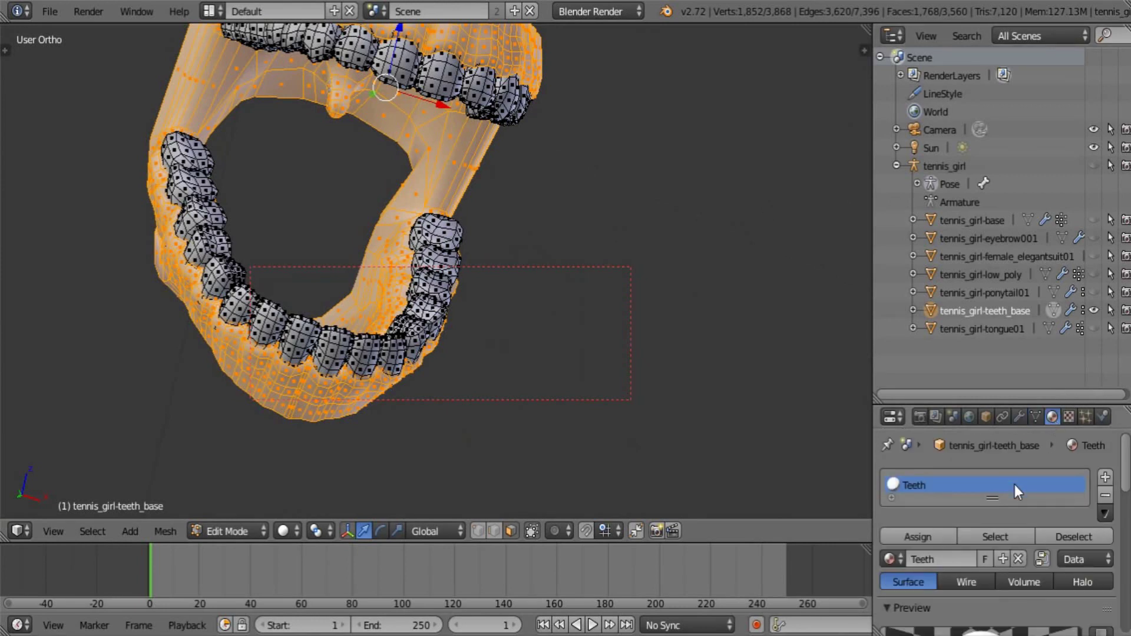
left_click(1105, 478)
left_click(892, 562)
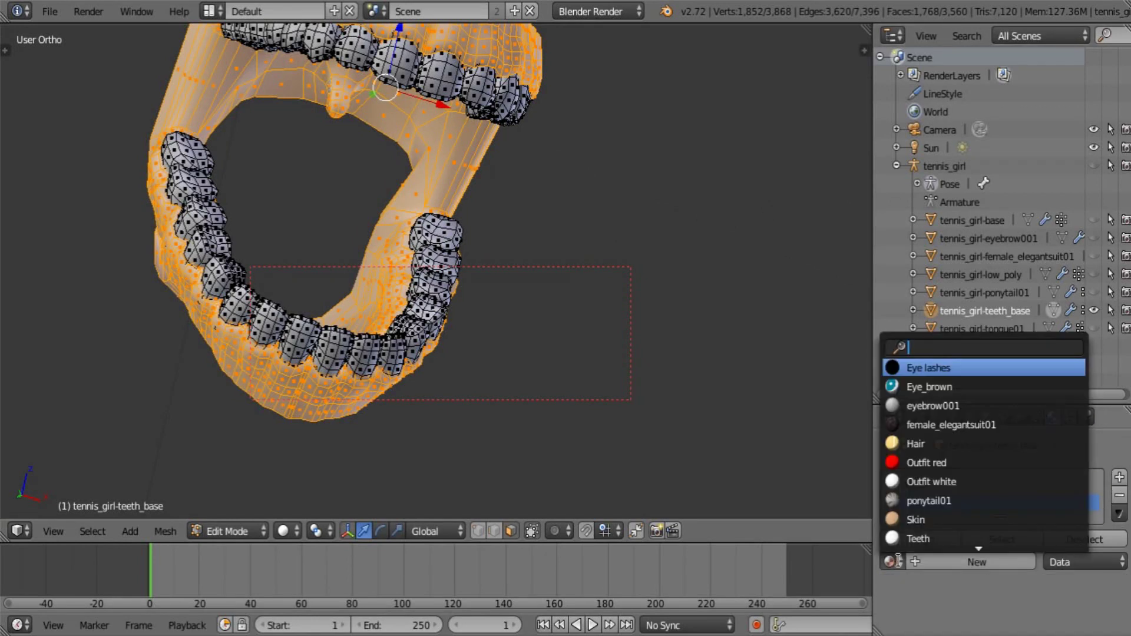
left_click(918, 538)
key("Tab")
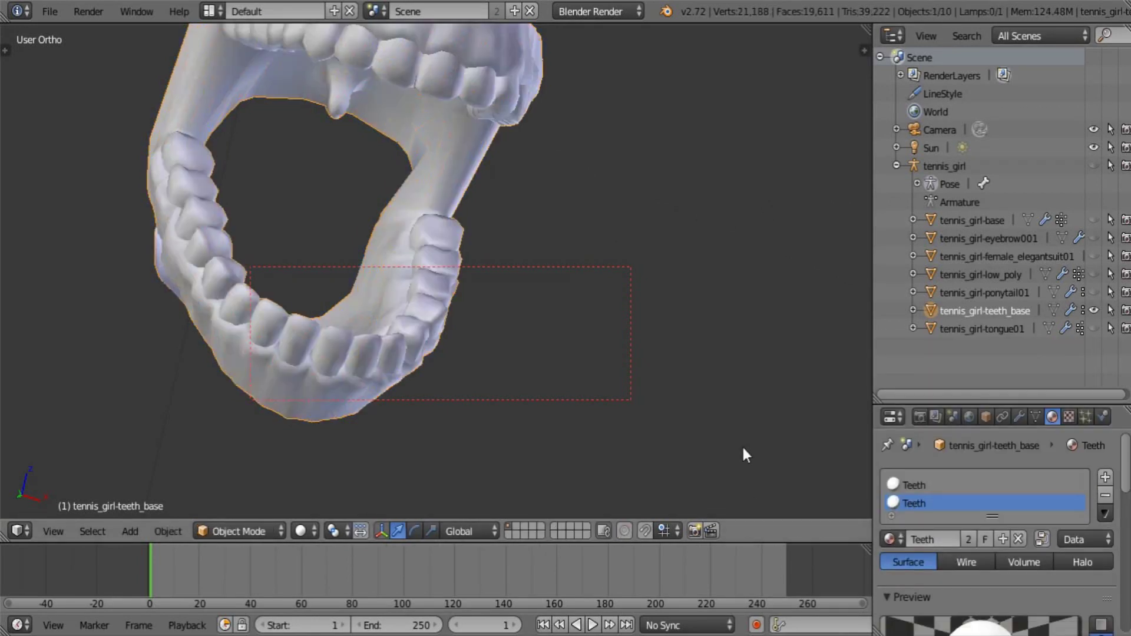
left_click(968, 540)
key("Tab")
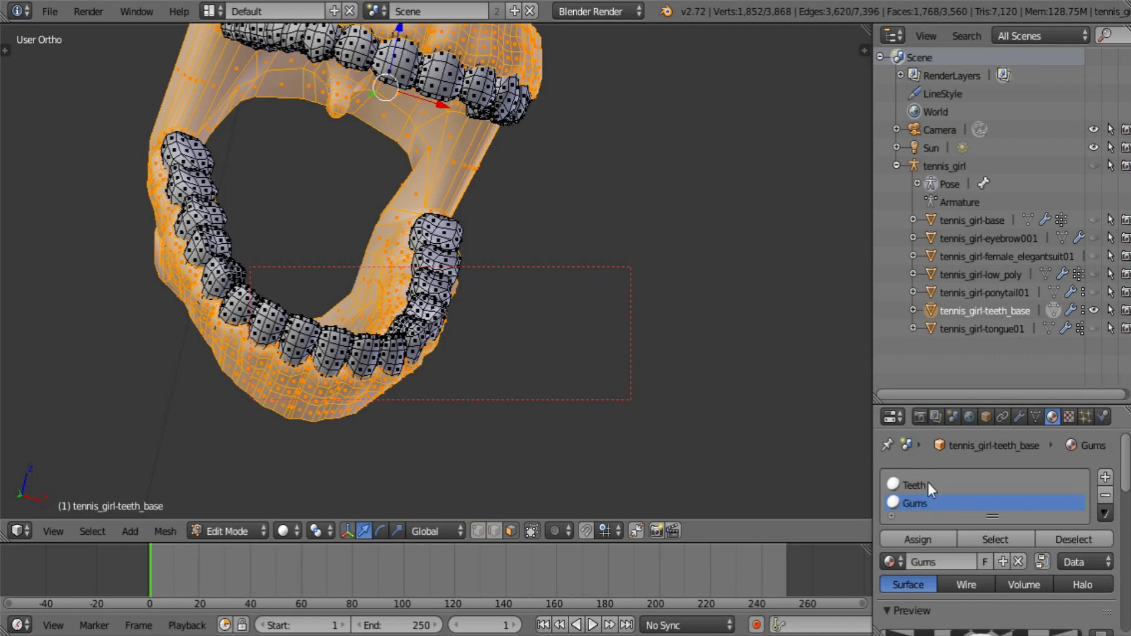
Set the Gums material's diffuse colour to pink with R 1.000, G 0.135 and B 0.220
scroll(978, 521, "down", 3)
left_click(949, 564)
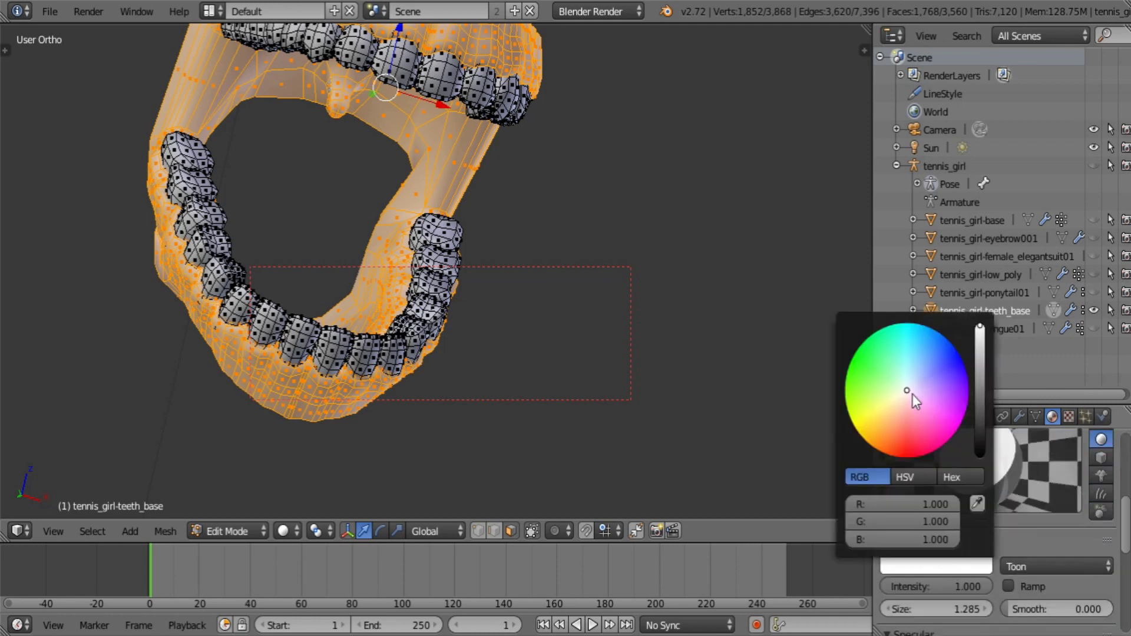
left_click_drag(912, 394, 914, 430)
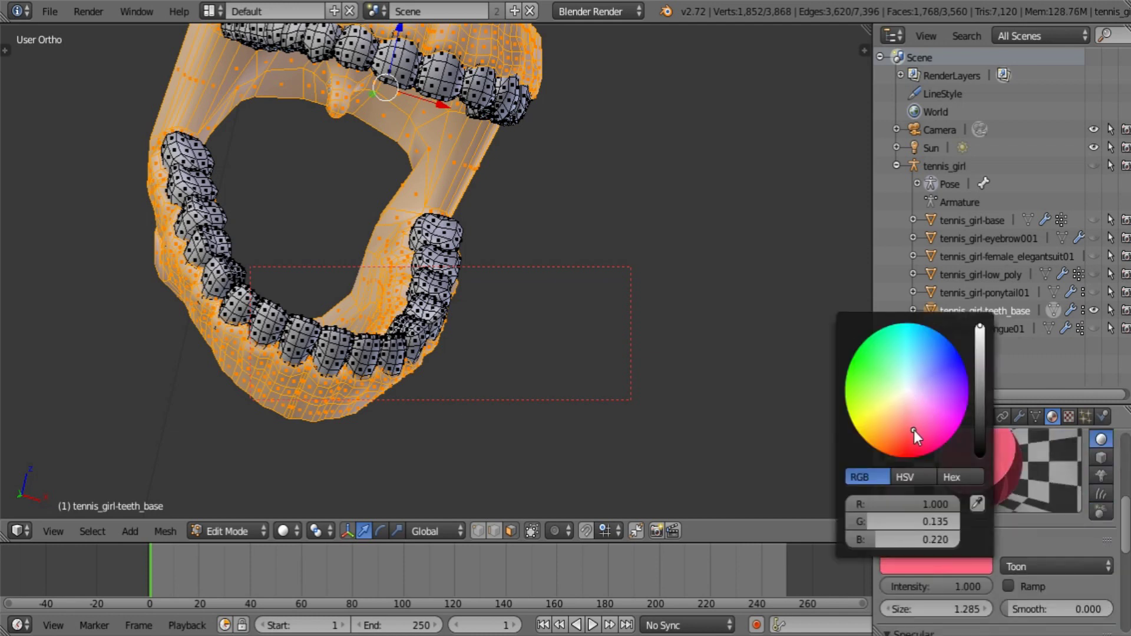
scroll(1064, 575, "down", 3)
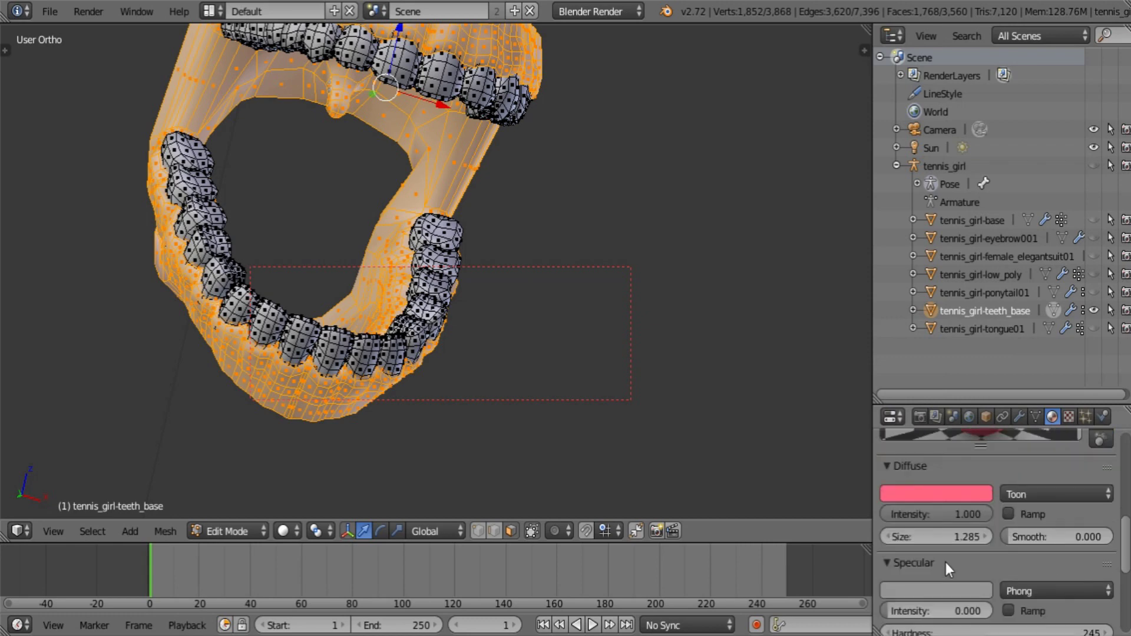
Give the Gums material a Toon specular shader with intensity 0.622, size 0.399 and smooth 0.000
left_click(997, 593)
left_click(989, 510)
left_click_drag(996, 406, 1009, 117)
scroll(985, 483, "up", 4)
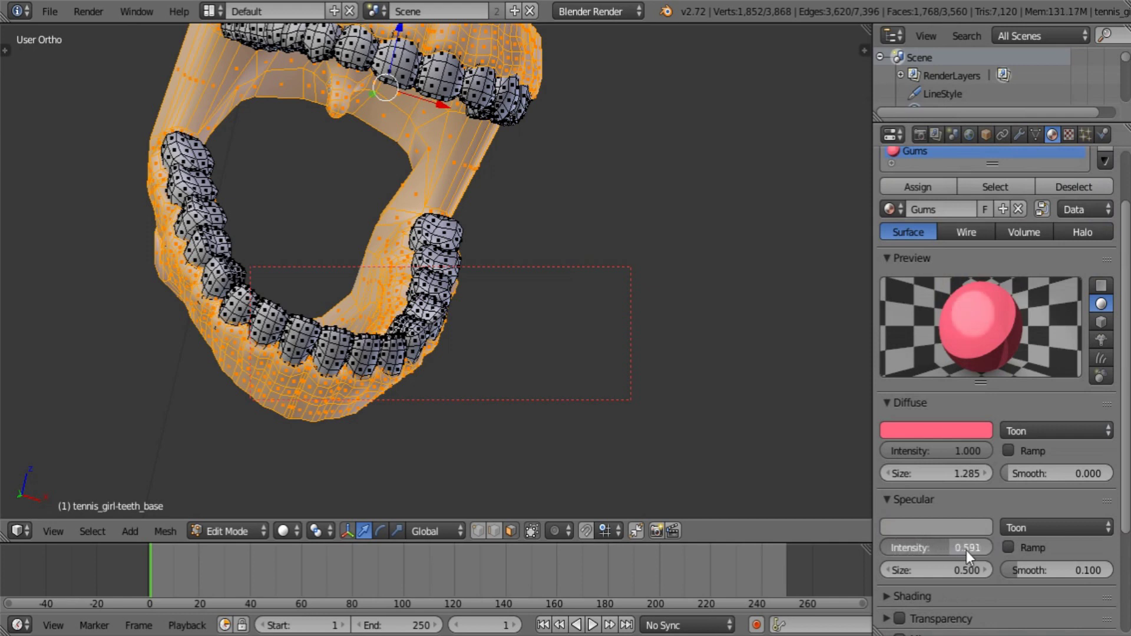
left_click_drag(966, 550, 968, 550)
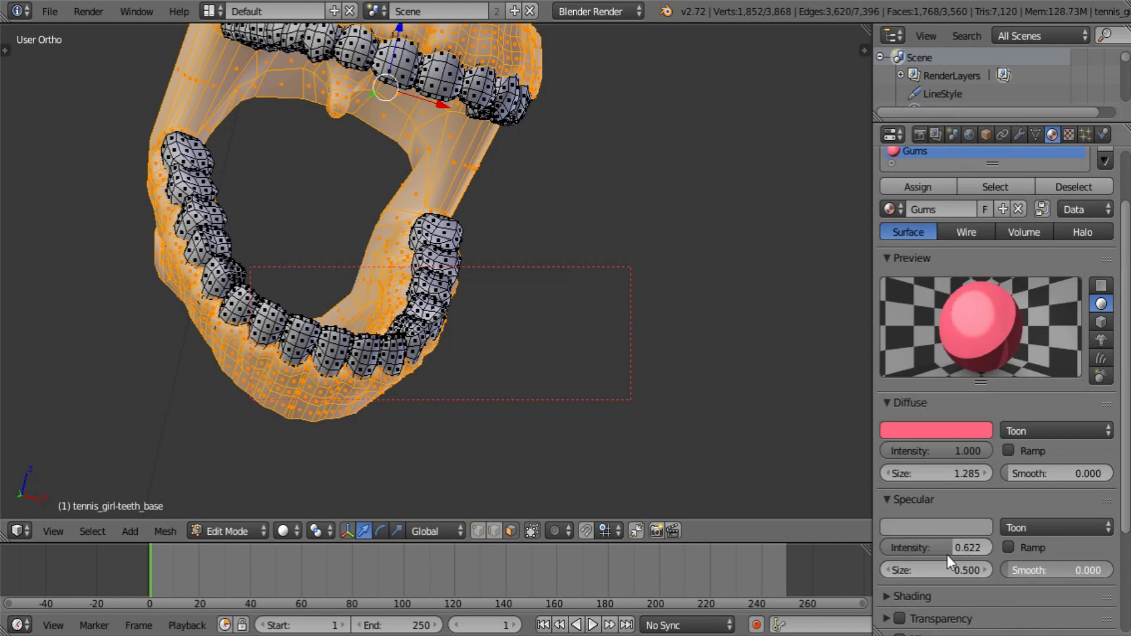
left_click_drag(932, 569, 889, 573)
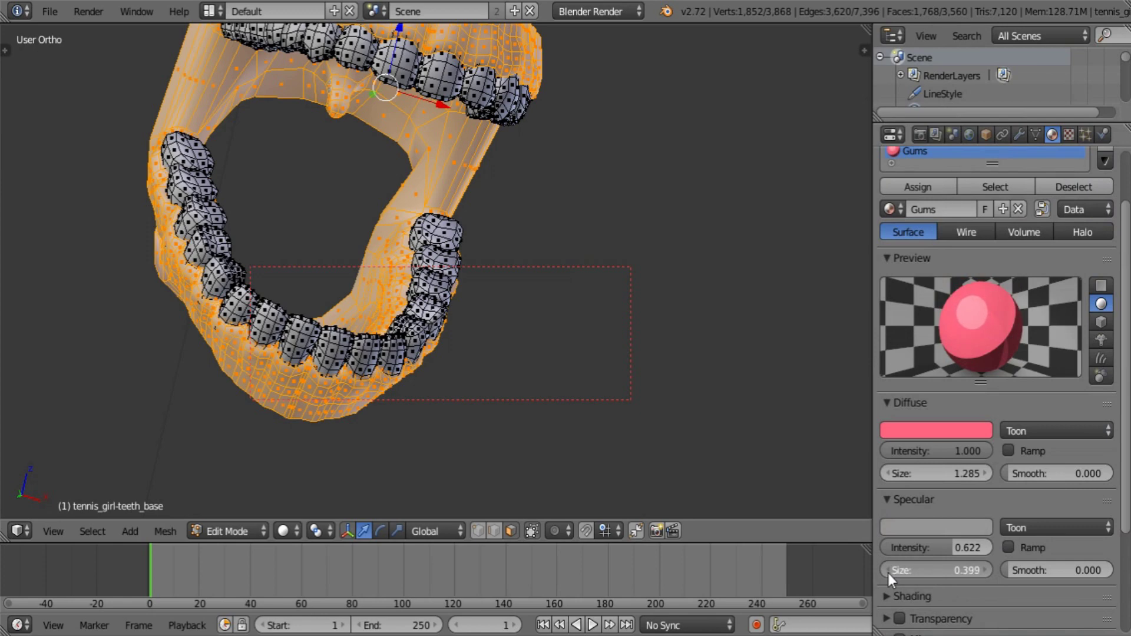
Collapse the material's diffuse and specular settings, assign Gums to the selected faces and return to Object Mode
left_click(901, 498)
left_click(907, 405)
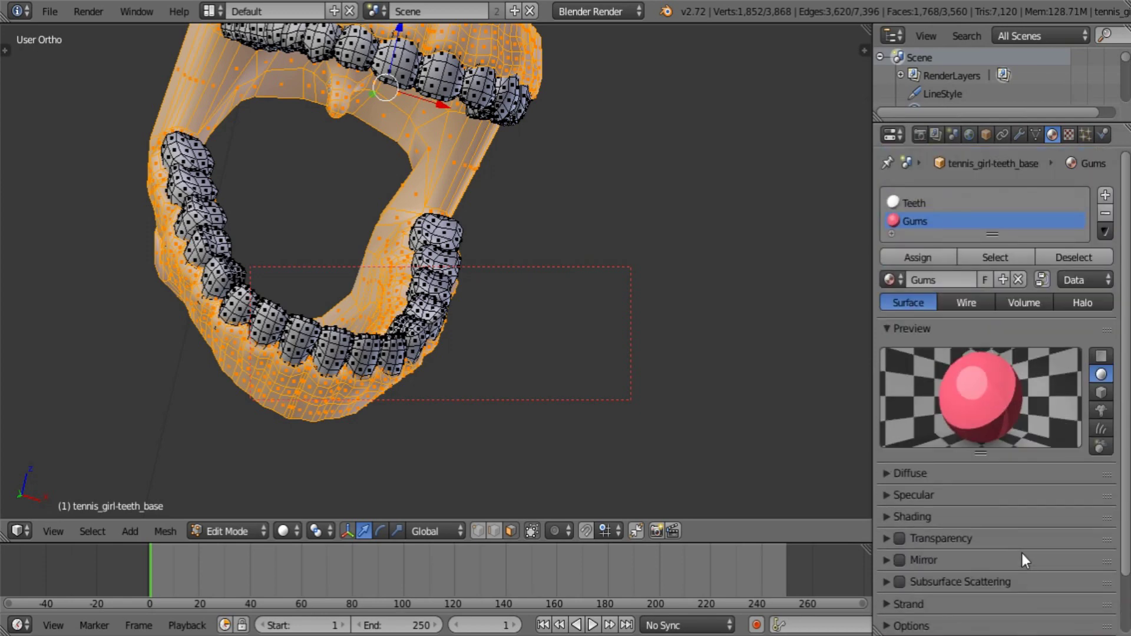
left_click(932, 260)
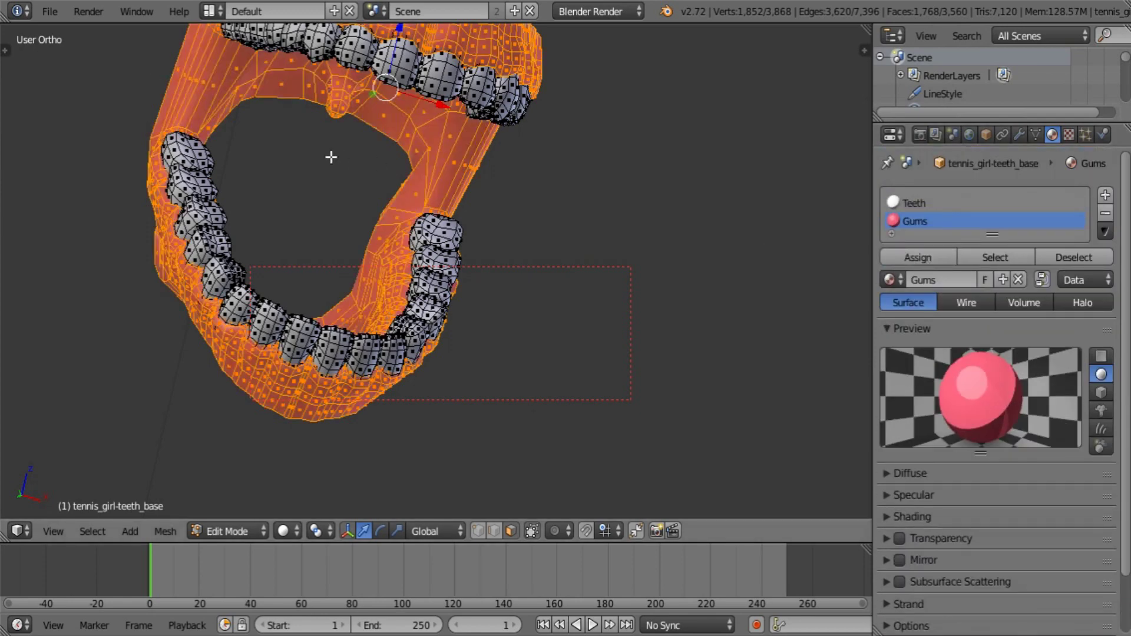
middle_click_drag(504, 244, 725, 281)
key("Tab")
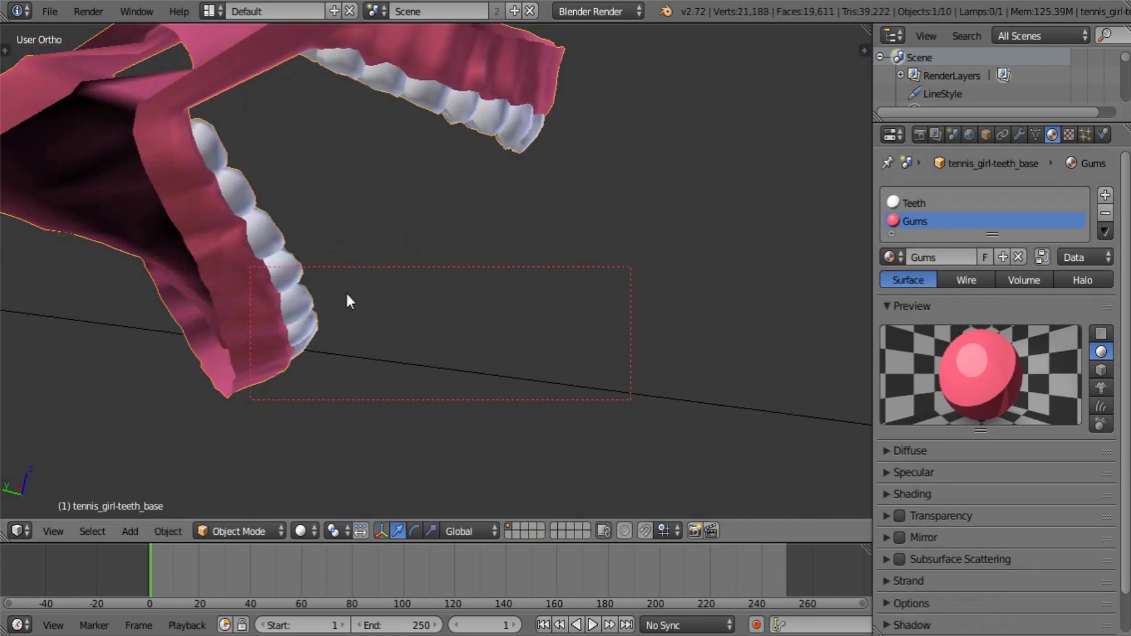
Deselect everything and examine the coloured teeth and gums from several angles
middle_click_drag(346, 301, 689, 336)
key("a")
scroll(686, 337, "down", 3)
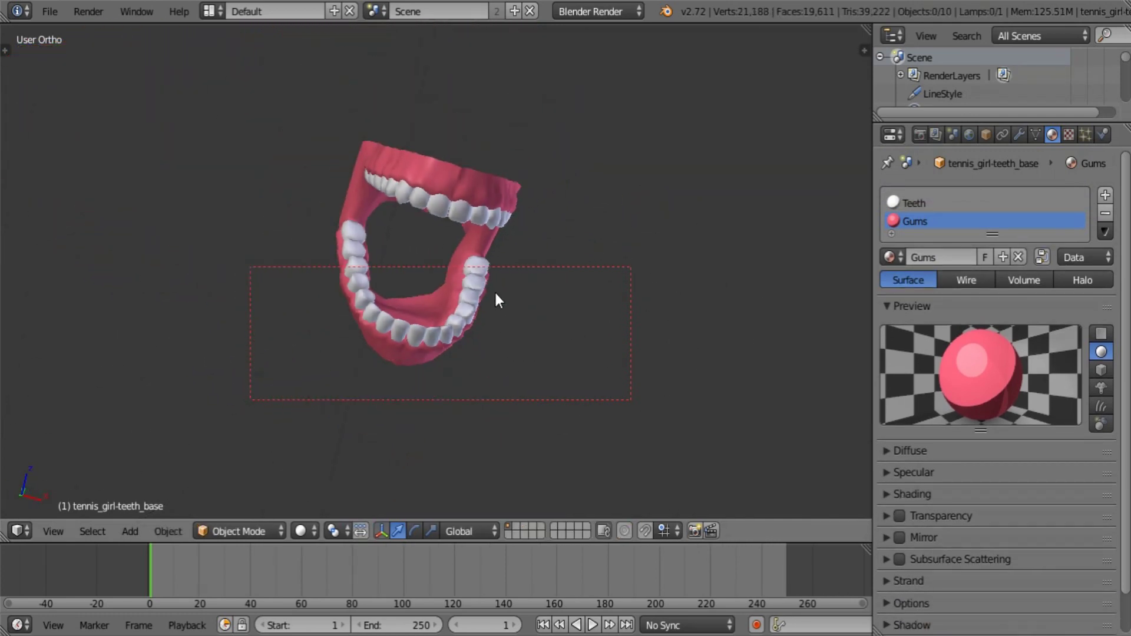
middle_click_drag(495, 300, 412, 168)
middle_click_drag(389, 205, 489, 227)
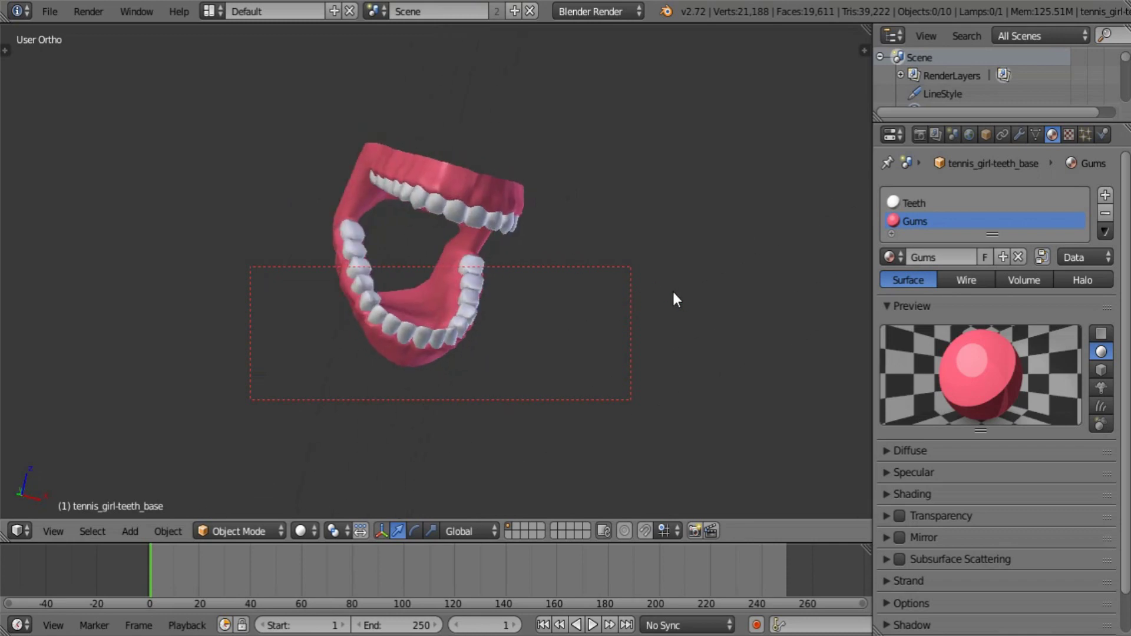
left_click(55, 11)
middle_click_drag(597, 308, 547, 308)
scroll(547, 309, "up", 2)
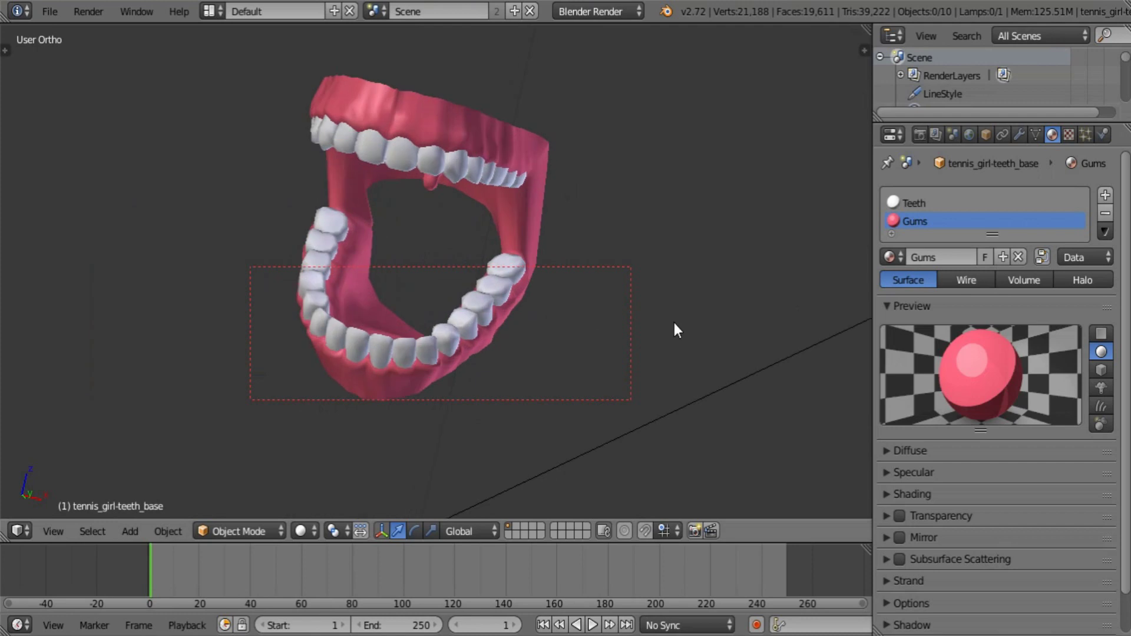
Add a mesh plane to the scene and rotate it 90° about the X axis
key("shift+a")
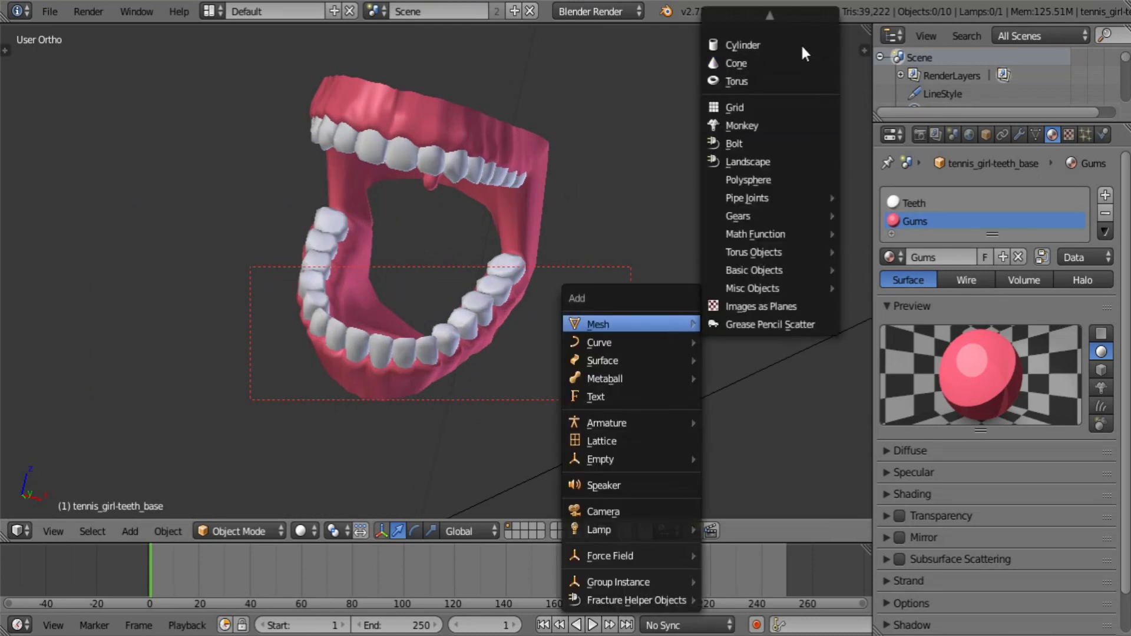
scroll(789, 58, "up", 4)
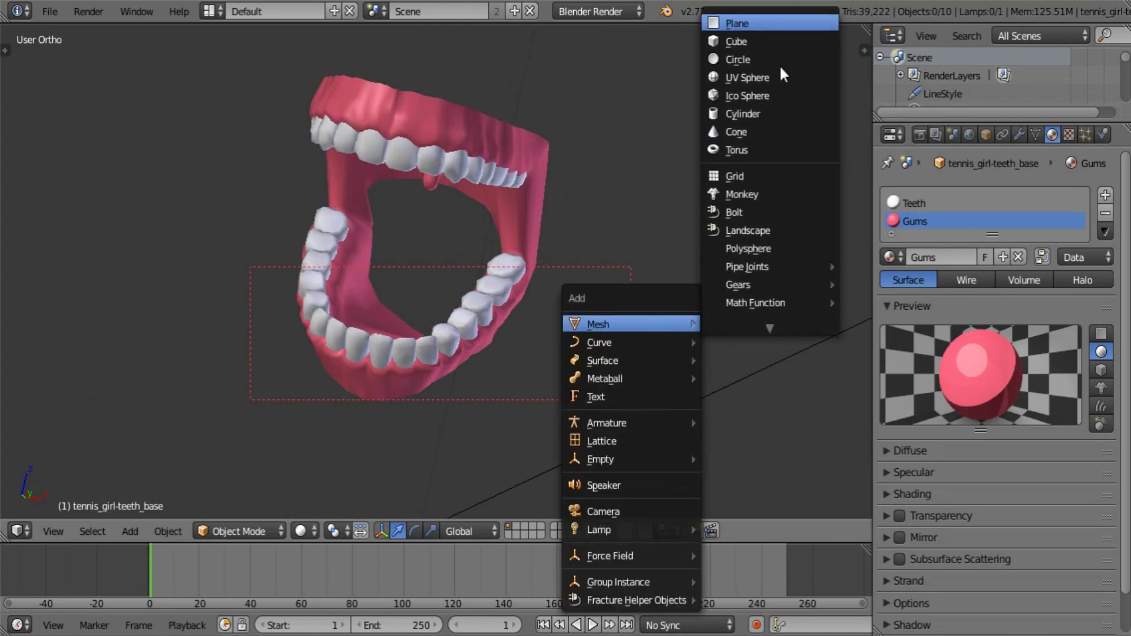
left_click(765, 22)
scroll(570, 190, "down", 20)
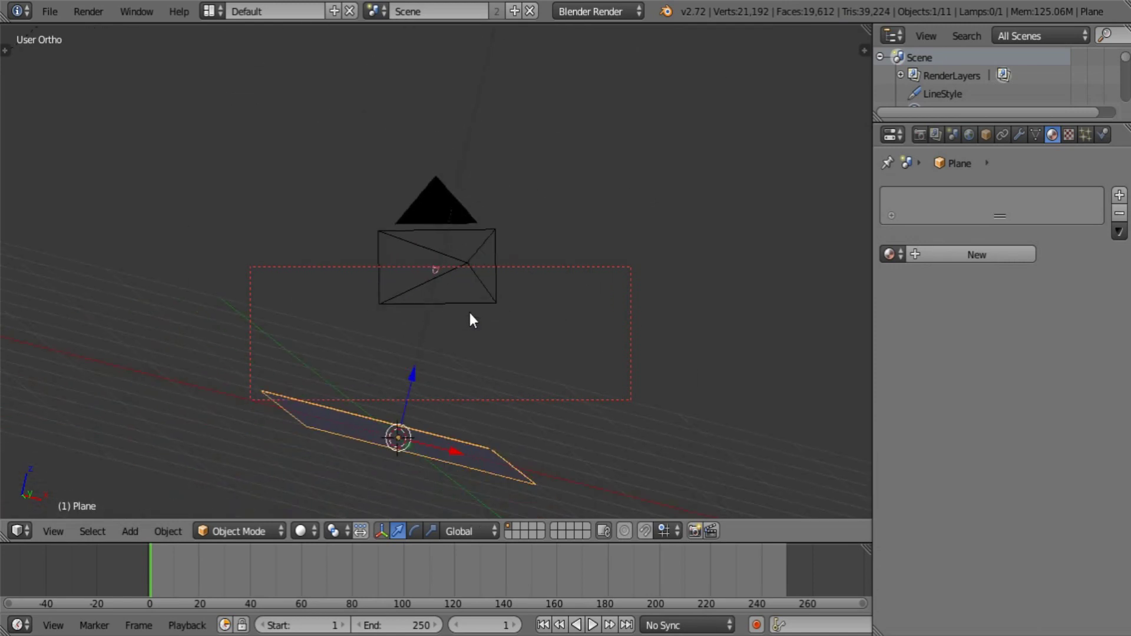
middle_click_drag(470, 313, 612, 404)
type("r")
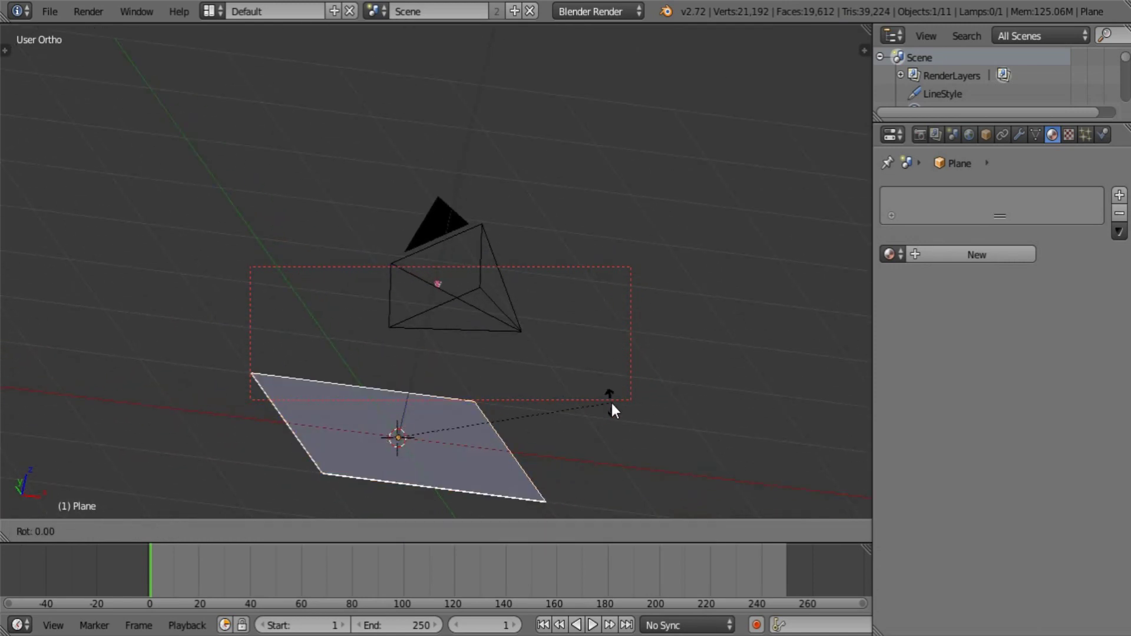
type("x90")
key("Return")
Raise the plane to the height of the teeth and shift it along the Y axis towards them
left_click_drag(413, 382, 466, 232)
middle_click_drag(447, 272, 550, 317)
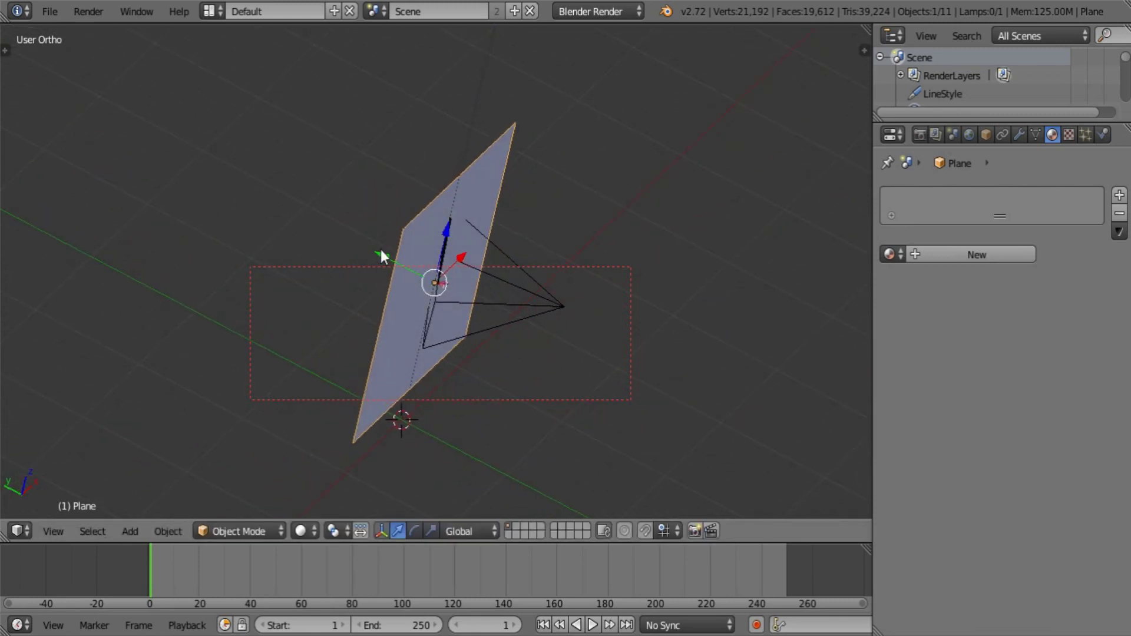
left_click_drag(379, 249, 392, 250)
middle_click_drag(395, 255, 456, 248)
left_click_drag(456, 249, 465, 223)
Scale the plane down uniformly to about 0.08
key("s")
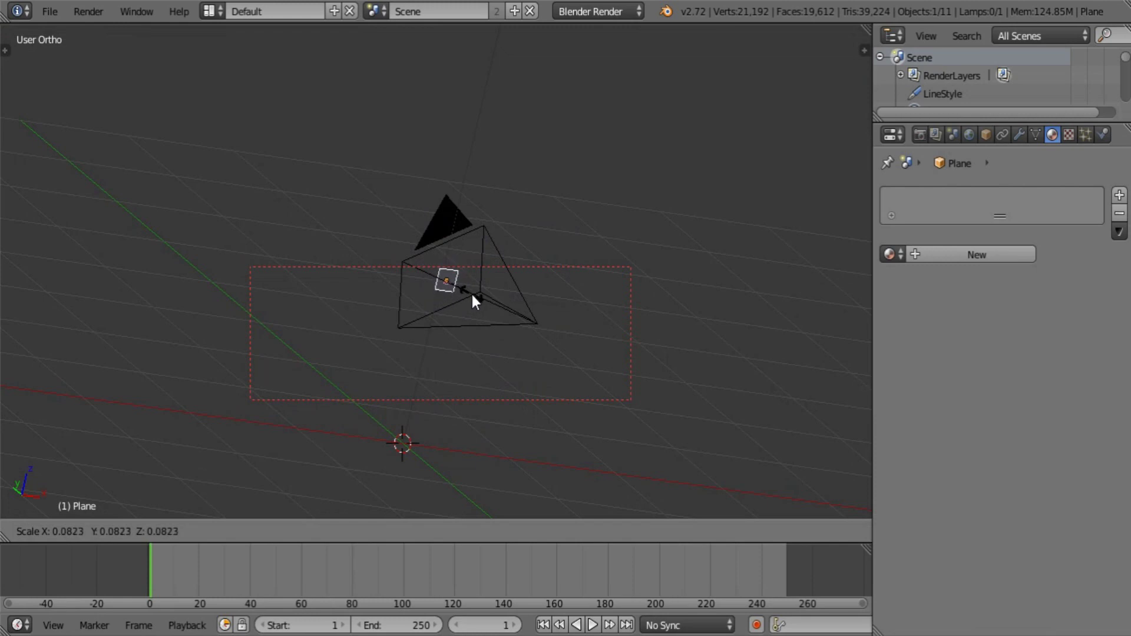
left_click(469, 293)
scroll(504, 376, "up", 12)
middle_click_drag(681, 333, 585, 200, "shift")
scroll(588, 236, "up", 3)
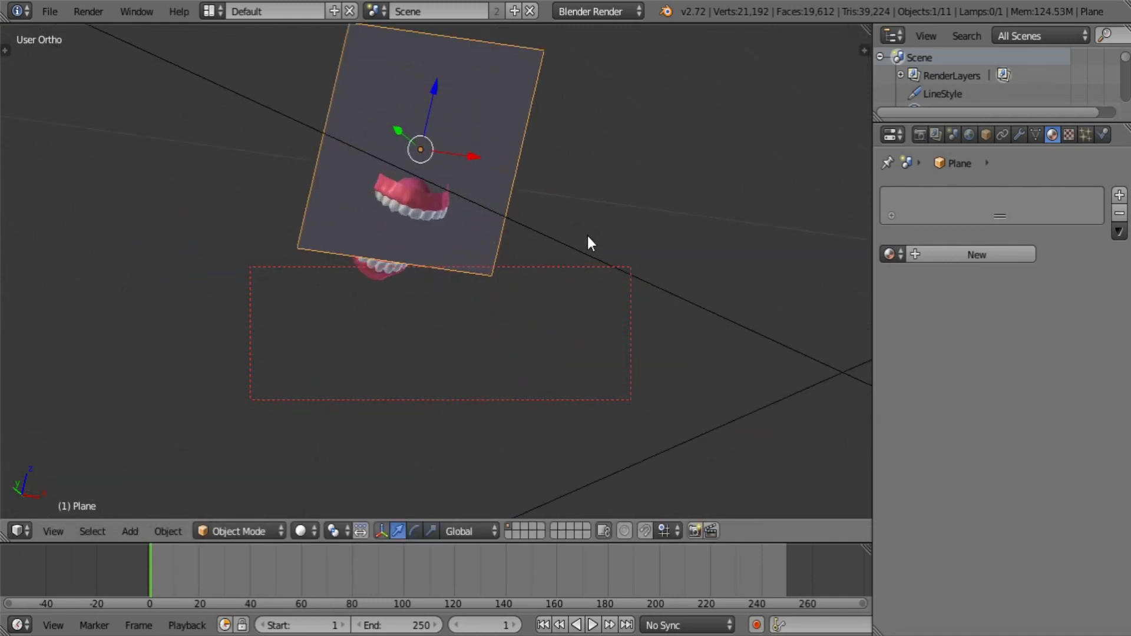
Move the plane onto the upper front teeth and scale it down to about 0.12 of its size
scroll(588, 235, "up", 4)
middle_click_drag(306, 106, 404, 217, "shift")
left_click_drag(460, 202, 484, 235)
left_click_drag(527, 190, 518, 289)
middle_click_drag(490, 369, 620, 428)
left_click_drag(462, 320, 466, 321)
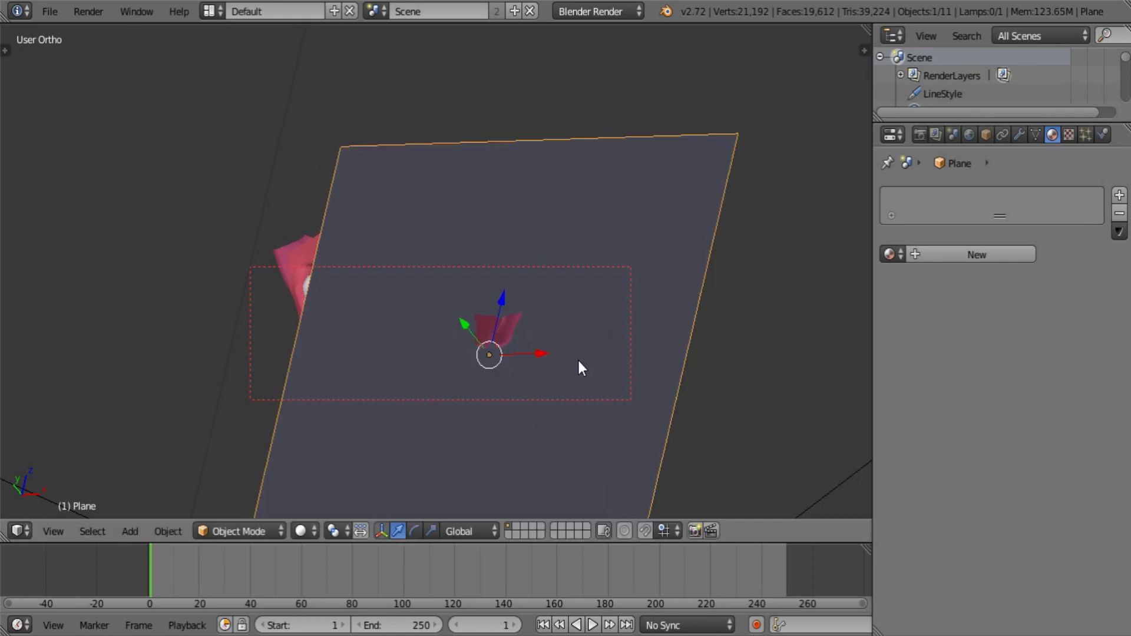
middle_click_drag(580, 366, 502, 380)
left_click_drag(486, 359, 486, 359)
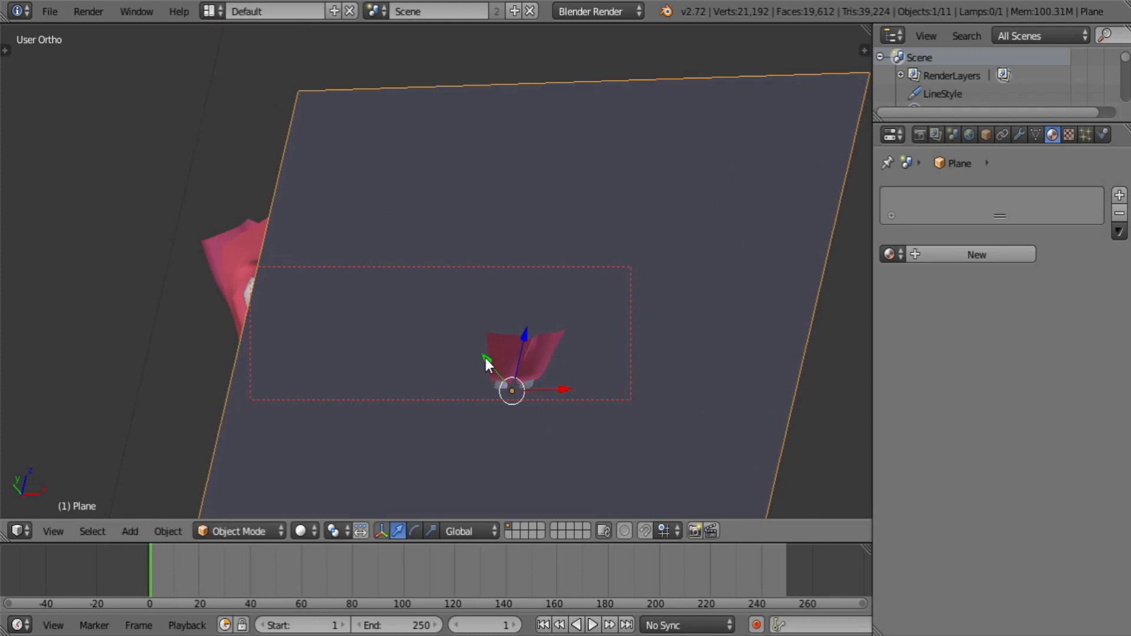
key("s")
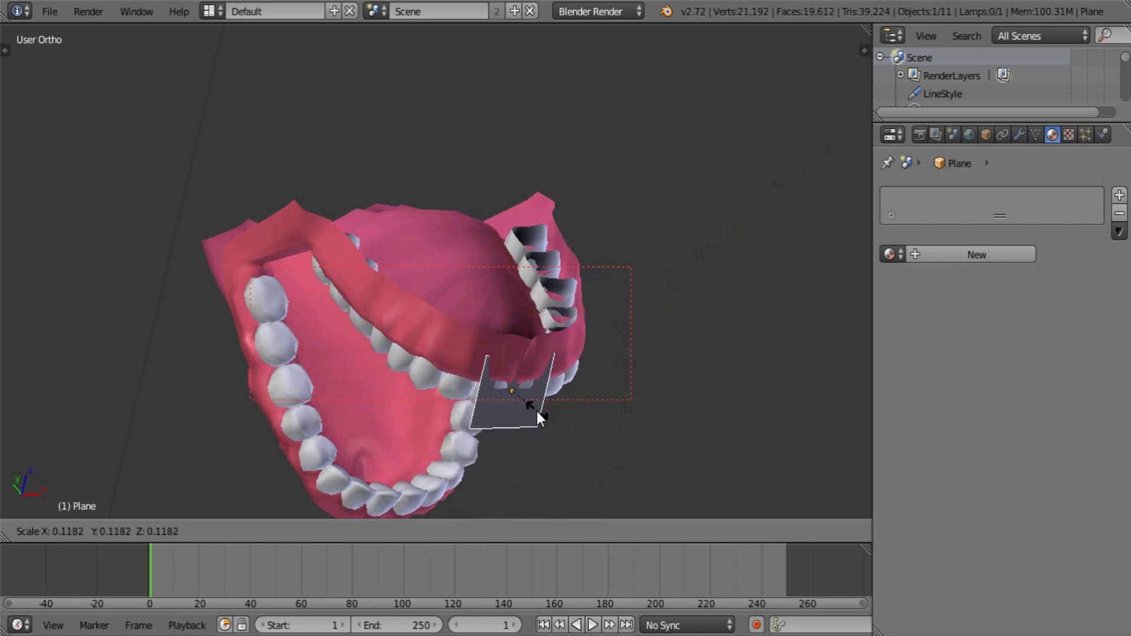
left_click(530, 411)
Rotate the plane about its local X axis by about 7° to match the slope of the upper front teeth
middle_click_drag(528, 411, 804, 388, "shift")
scroll(560, 250, "up", 4)
scroll(688, 348, "up", 2)
key("r")
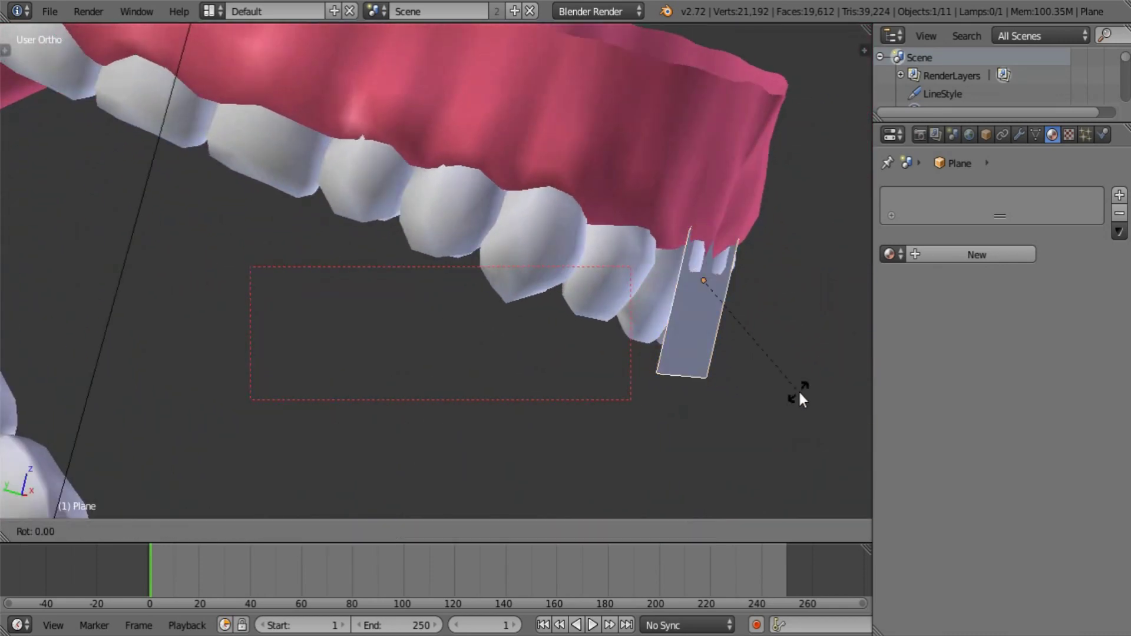
key("y")
key("x")
key("x")
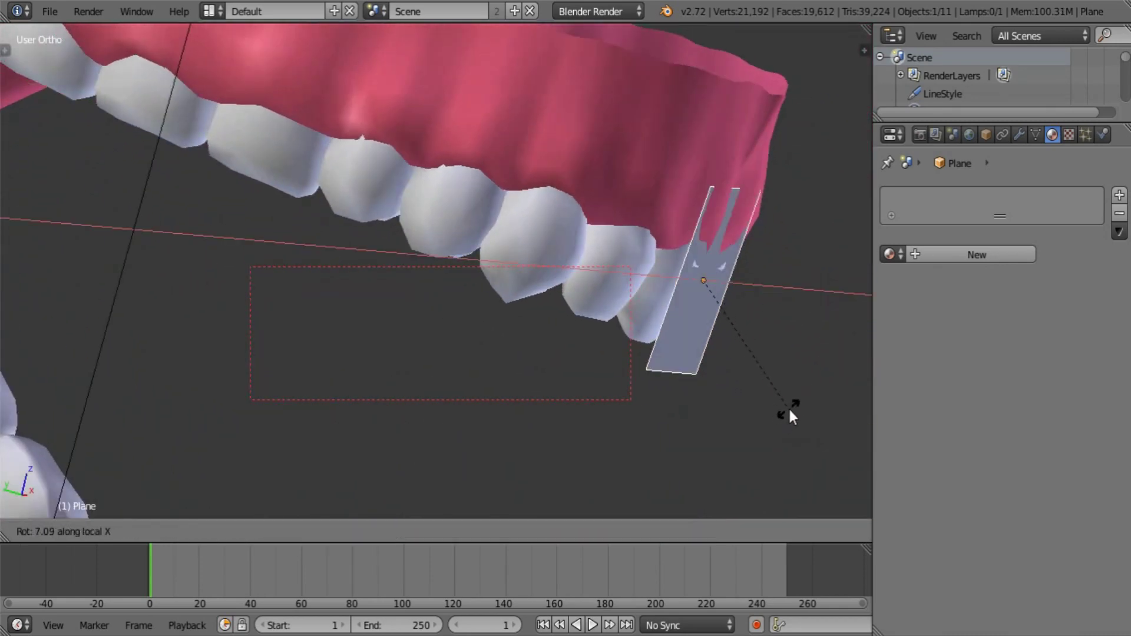
left_click(779, 413)
Widen the plane to about 1.28 times along X and tilt it about 3.5° around its local X axis
middle_click_drag(780, 412, 670, 389)
key("s")
key("x")
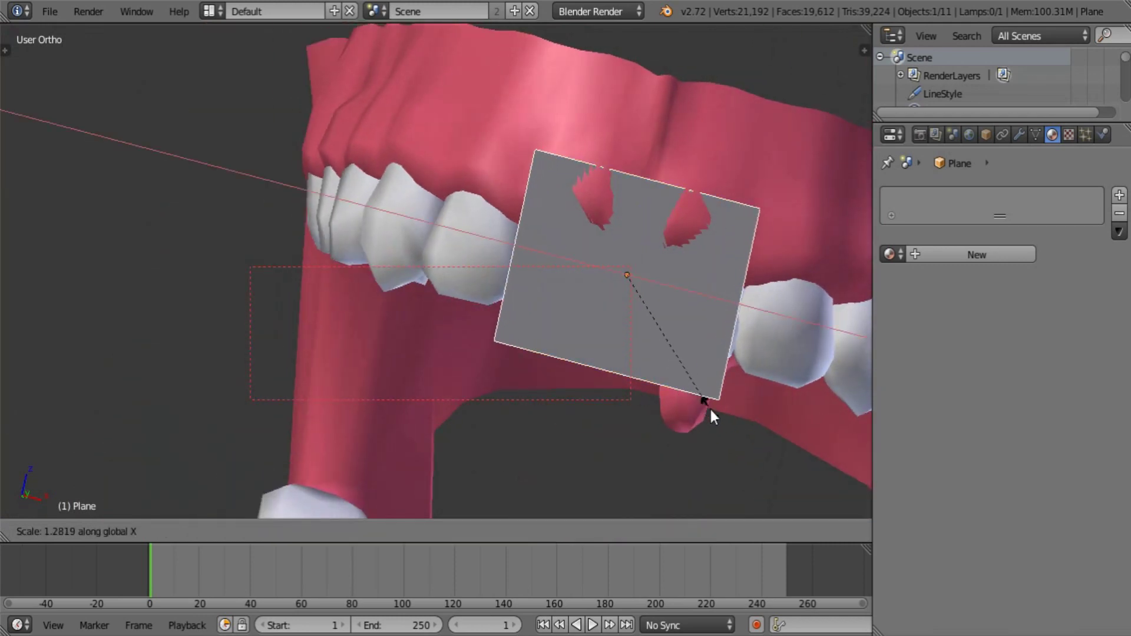
left_click(714, 412)
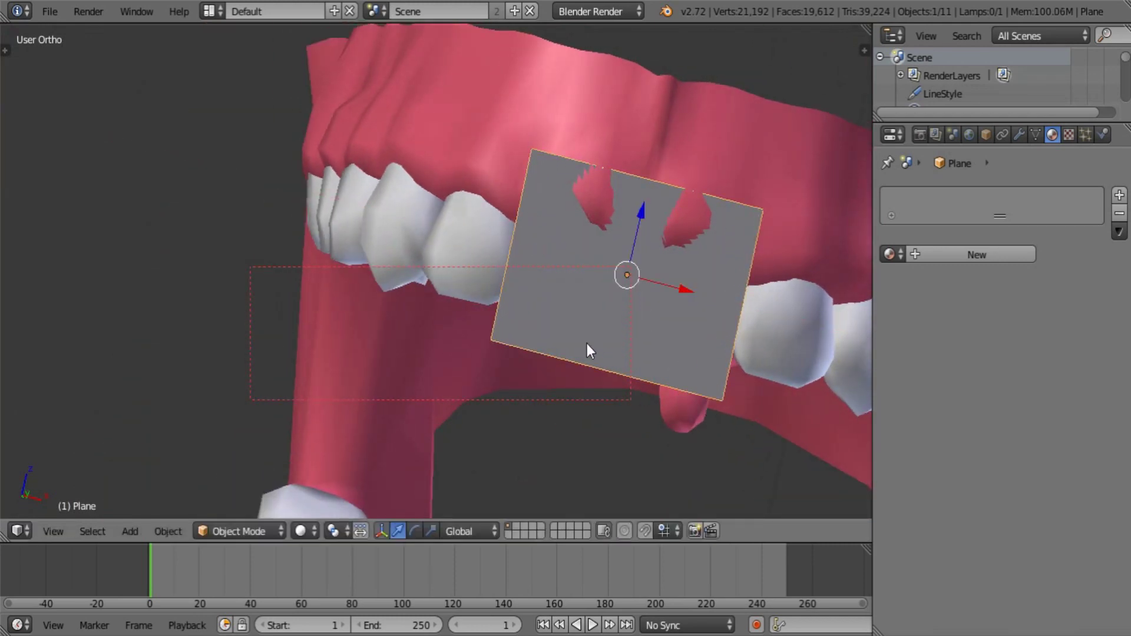
middle_click_drag(587, 344, 419, 361)
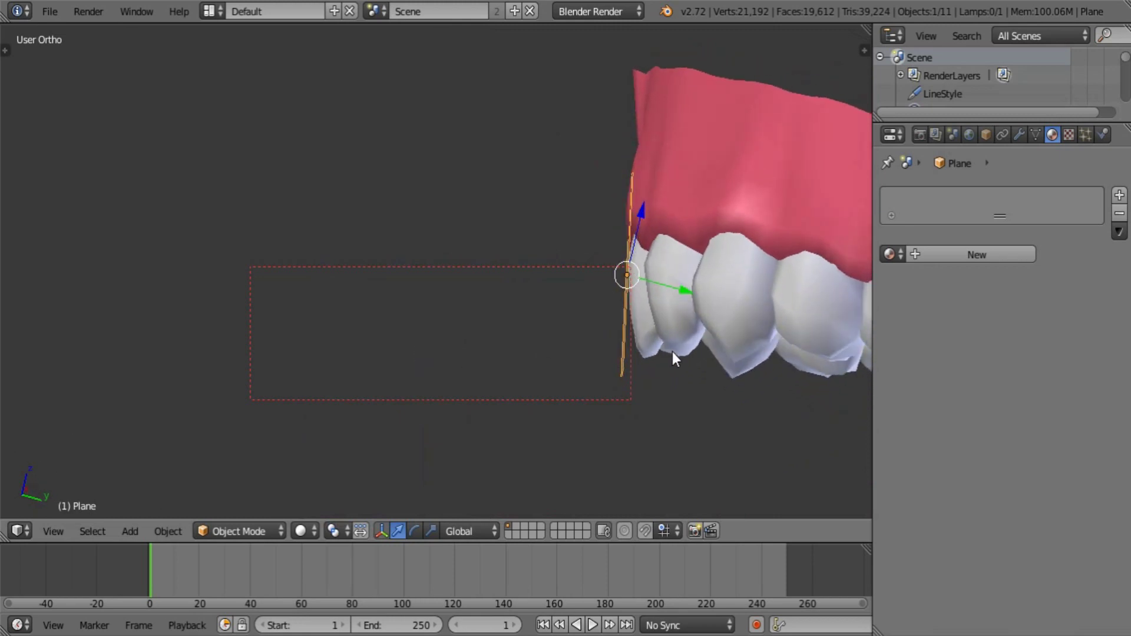
key("r")
key("x")
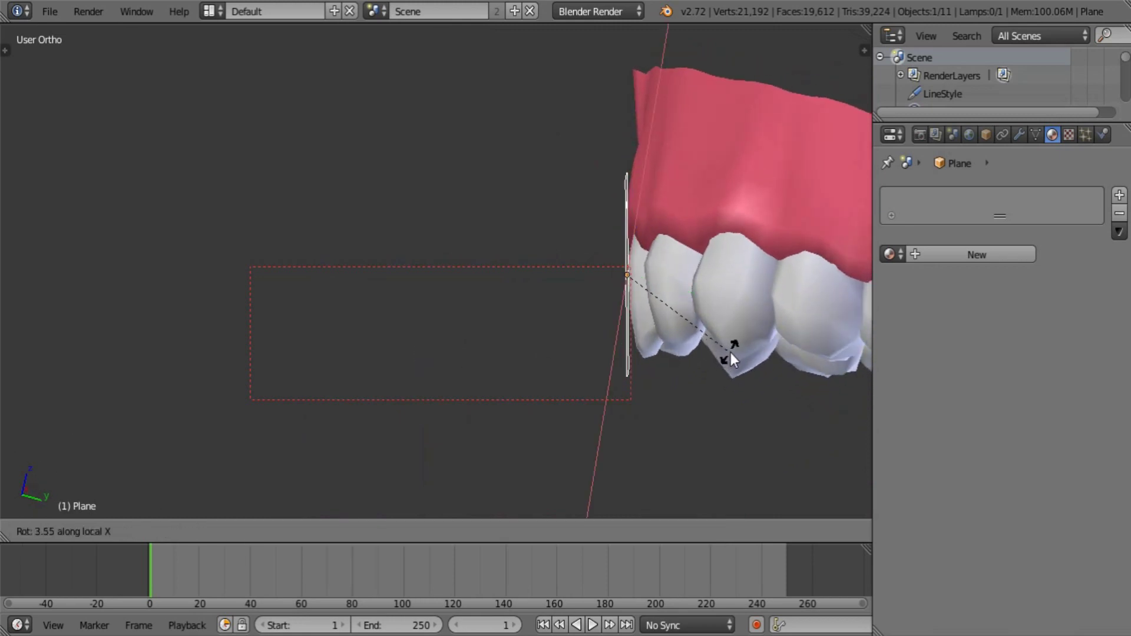
left_click(729, 353)
Add one centred vertical loop cut to the plane in Edit Mode, splitting it between the two front teeth
middle_click_drag(690, 352, 698, 327)
key("Tab")
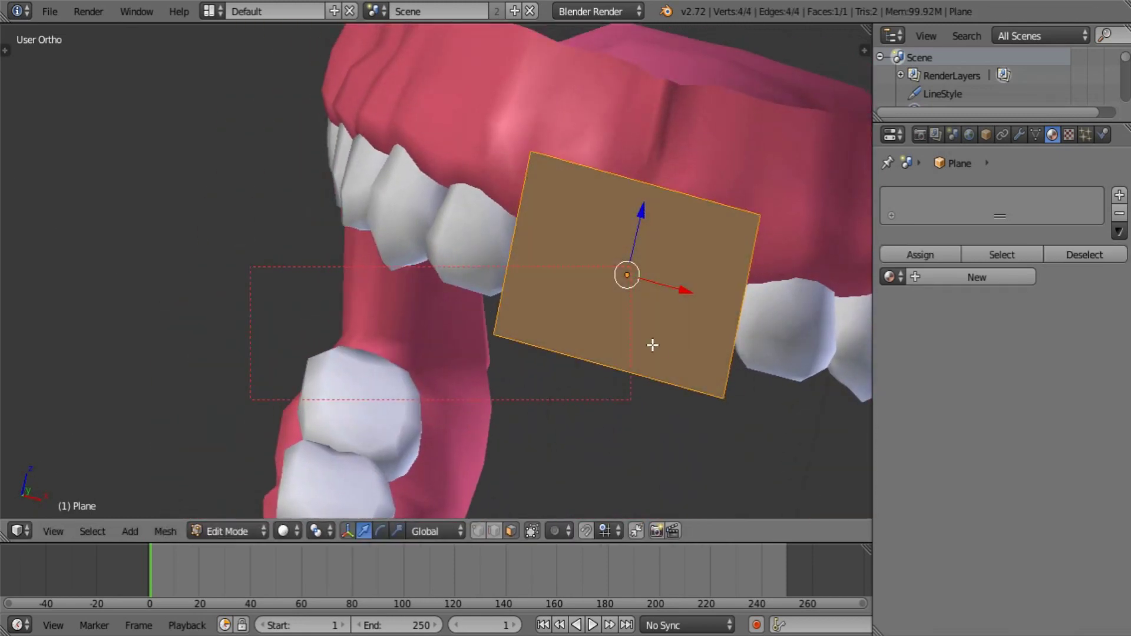
scroll(659, 342, "up", 2)
key("ctrl+r")
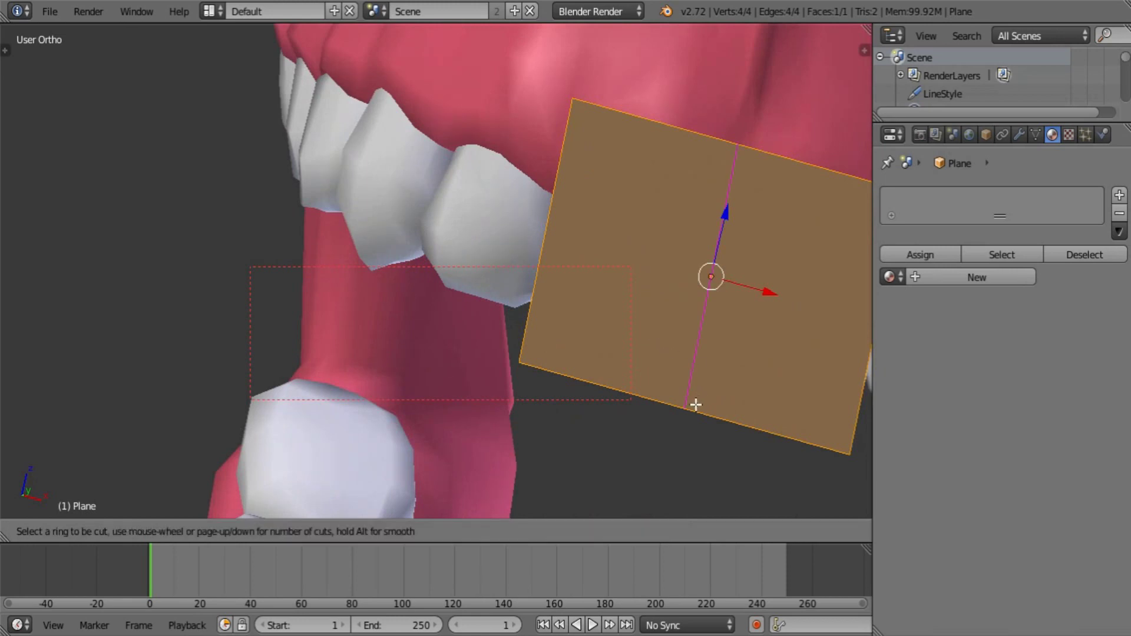
left_click(695, 405)
right_click(695, 405)
middle_click_drag(691, 404, 729, 386)
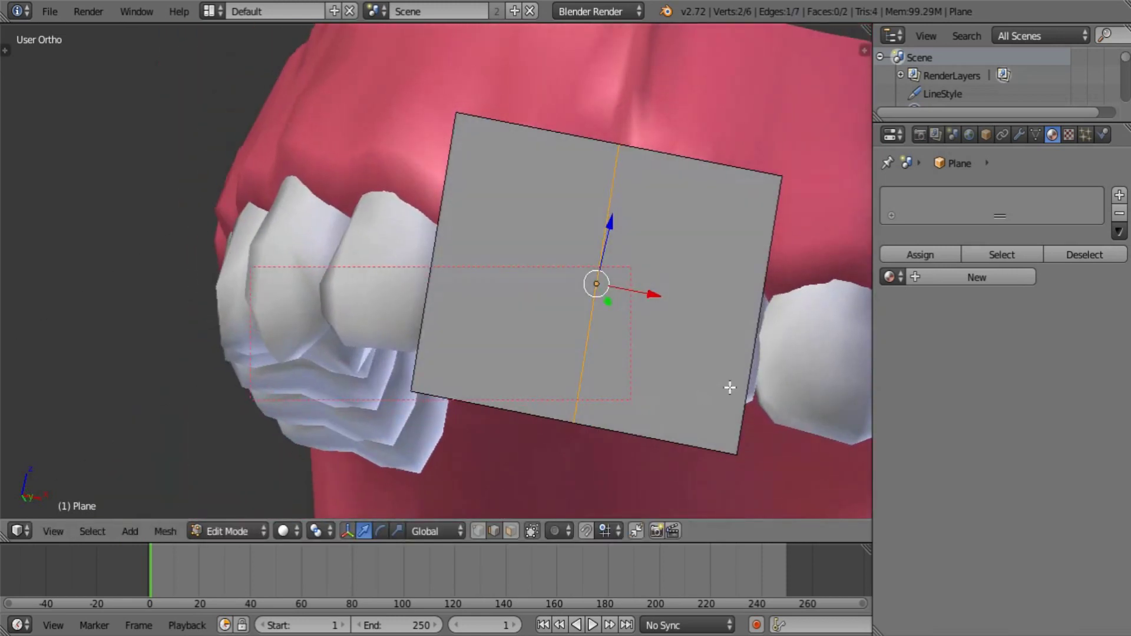
Raise the plane's two lower edges along Z to the tips of the front teeth and nudge them along Y
right_click(760, 349)
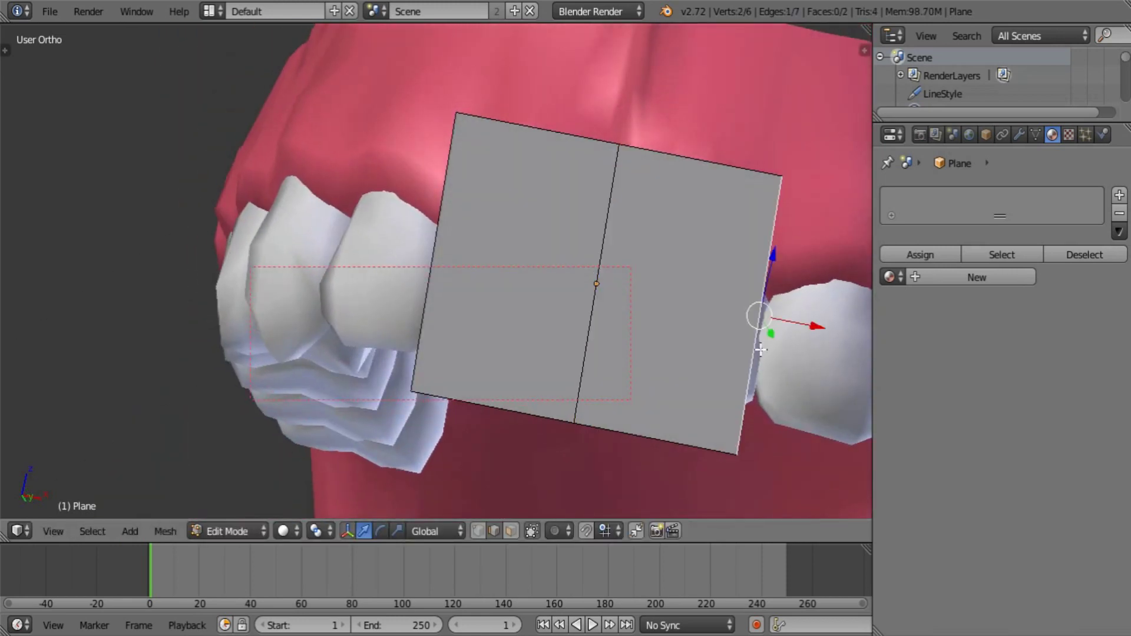
right_click(429, 295, "shift")
scroll(692, 386, "down", 3)
middle_click_drag(672, 356, 627, 371, "shift")
right_click(538, 393)
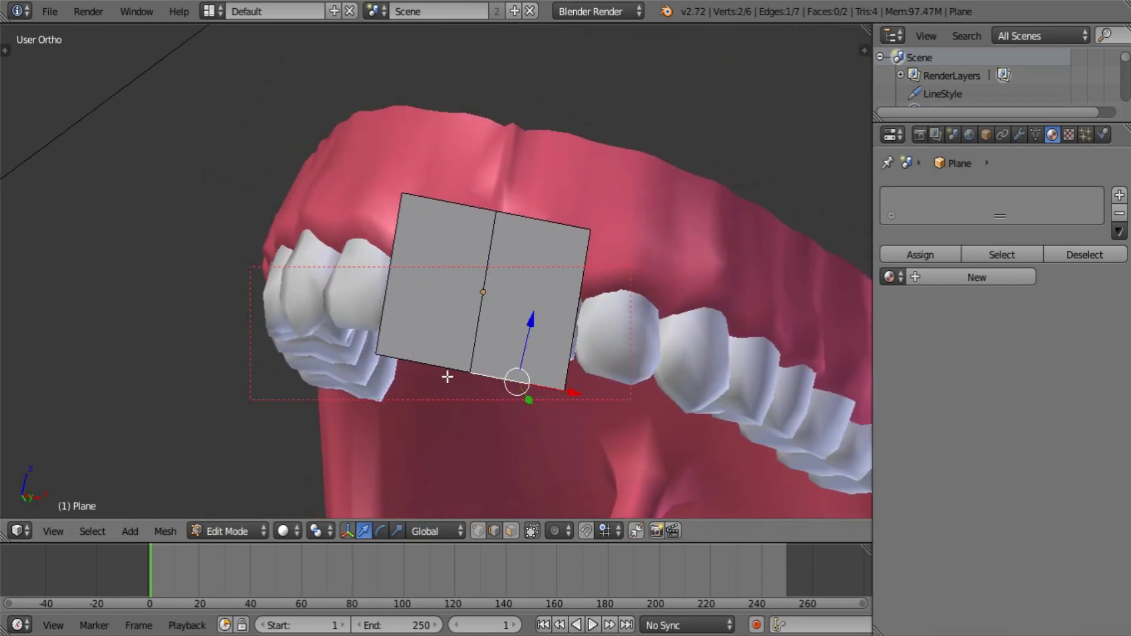
right_click(447, 376, "shift")
middle_click_drag(557, 386, 427, 414)
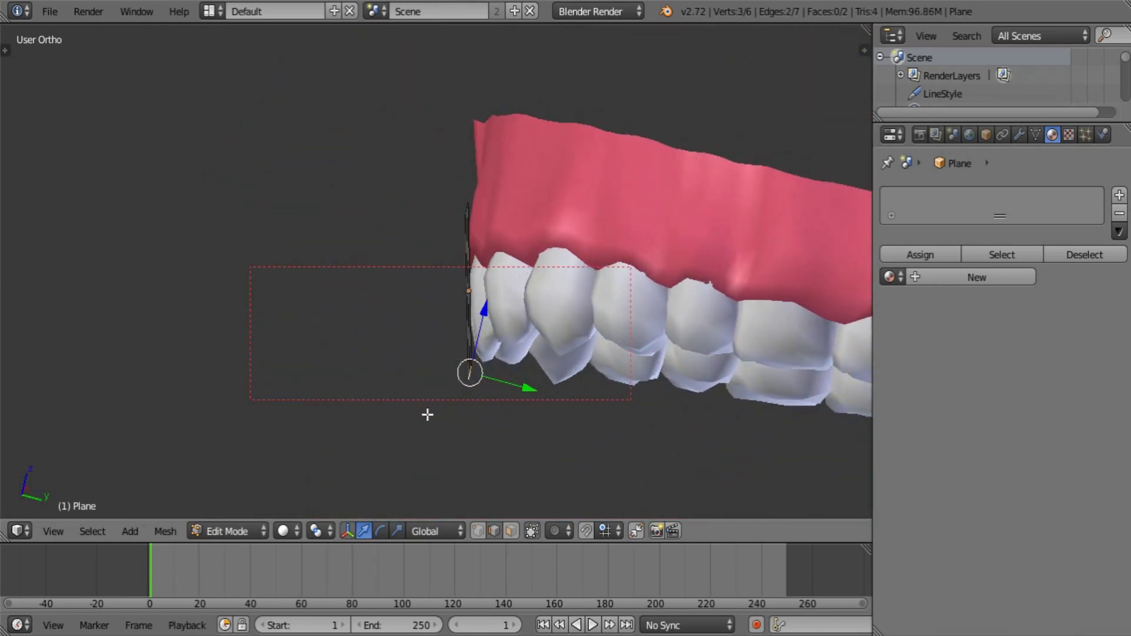
key("g")
key("z")
left_click(497, 298)
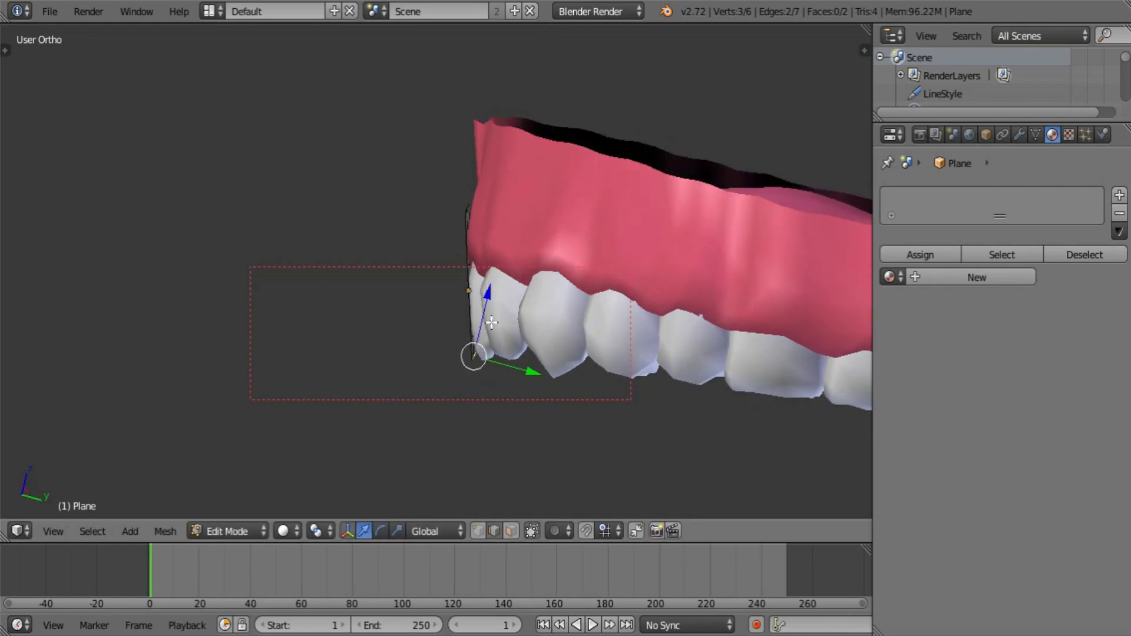
left_click_drag(533, 373, 532, 374)
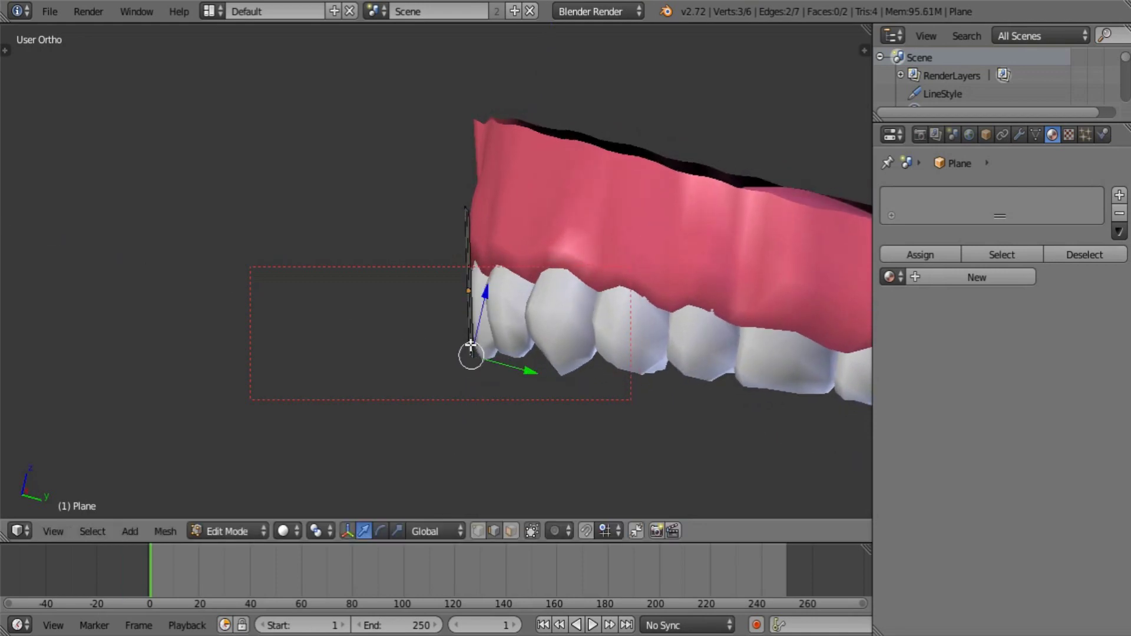
Lower the plane's two upper edges along Z towards the gum line and fine-tune their position along Y and Z
middle_click_drag(470, 346, 526, 232)
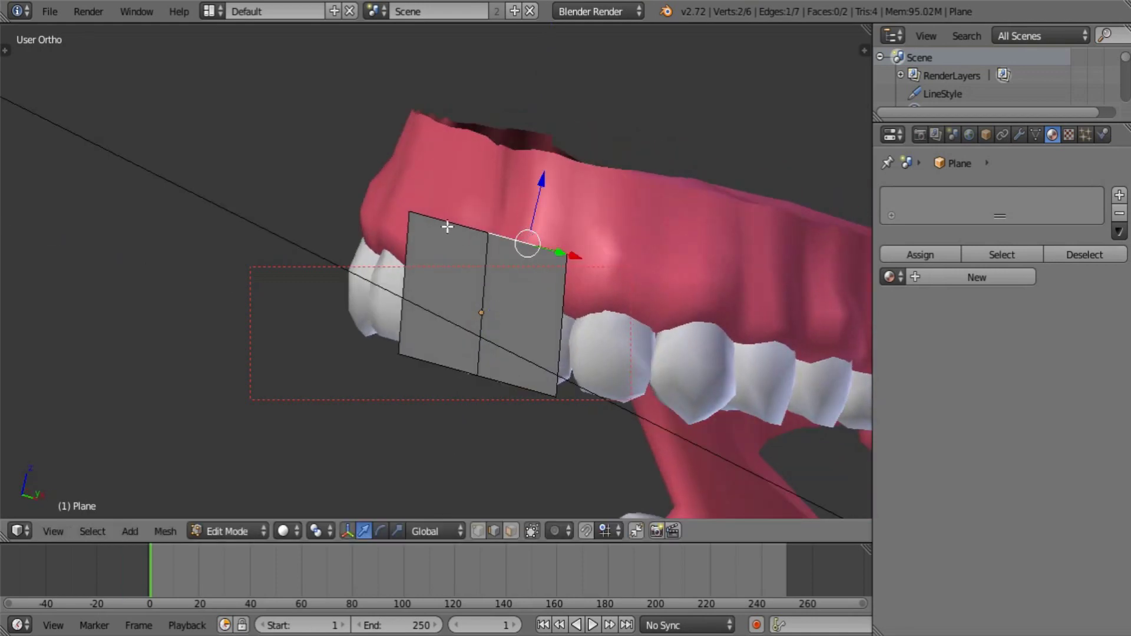
right_click(448, 227, "shift")
middle_click_drag(465, 296, 551, 322)
left_click_drag(506, 177, 493, 203)
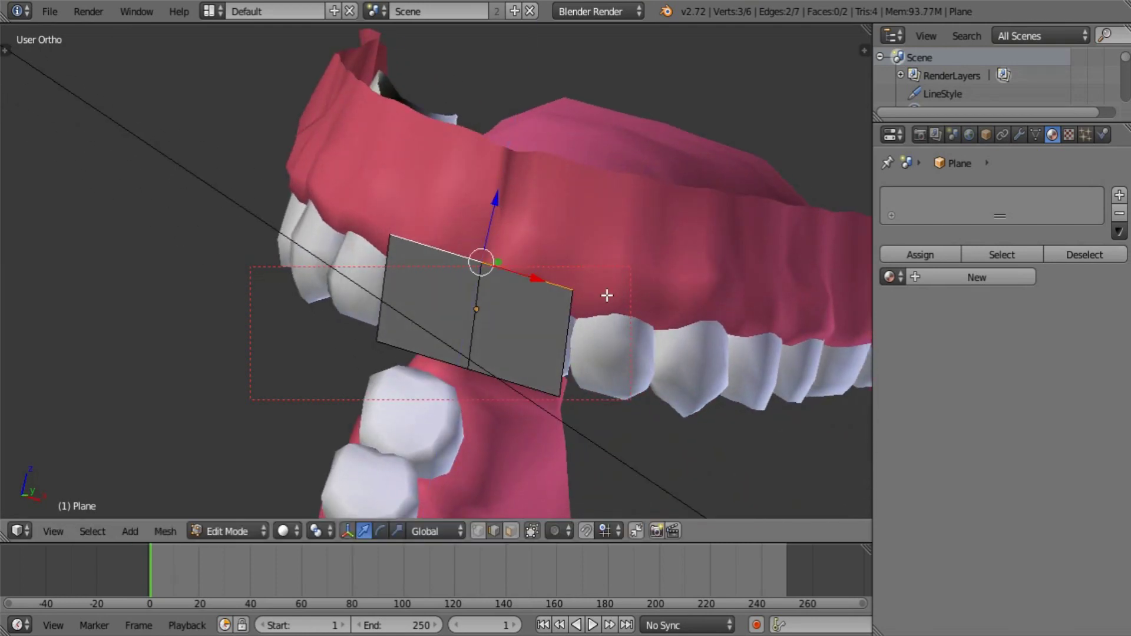
middle_click_drag(607, 295, 498, 279)
left_click_drag(539, 276, 555, 275)
middle_click_drag(555, 274, 615, 297)
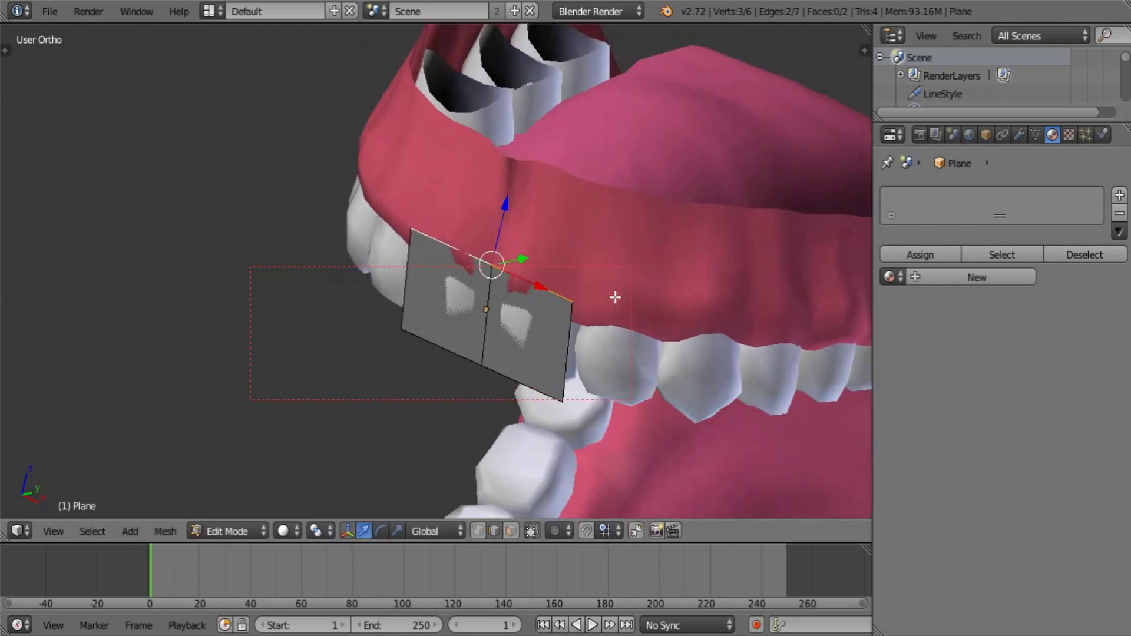
left_click_drag(506, 206, 513, 199)
mouse_move(513, 199)
middle_mouse_down()
mouse_move(530, 194)
mouse_move(509, 195)
middle_mouse_up()
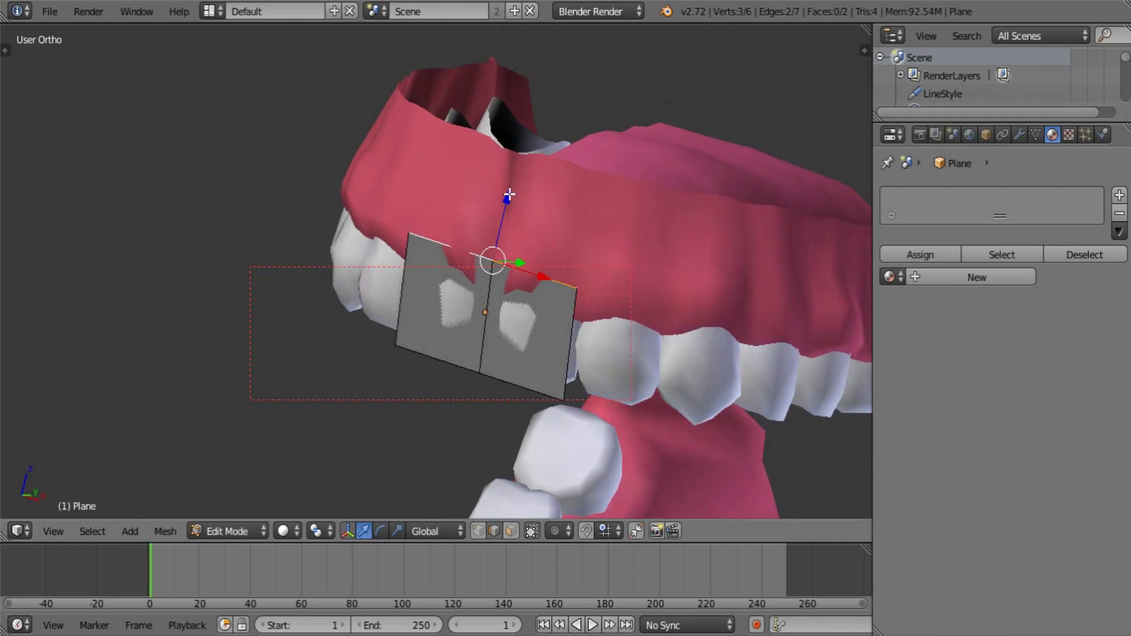
left_click_drag(509, 194, 510, 190)
Select both outer side edges of the plane and shift them back along Y to follow the dental arch
middle_click_drag(510, 189, 597, 277)
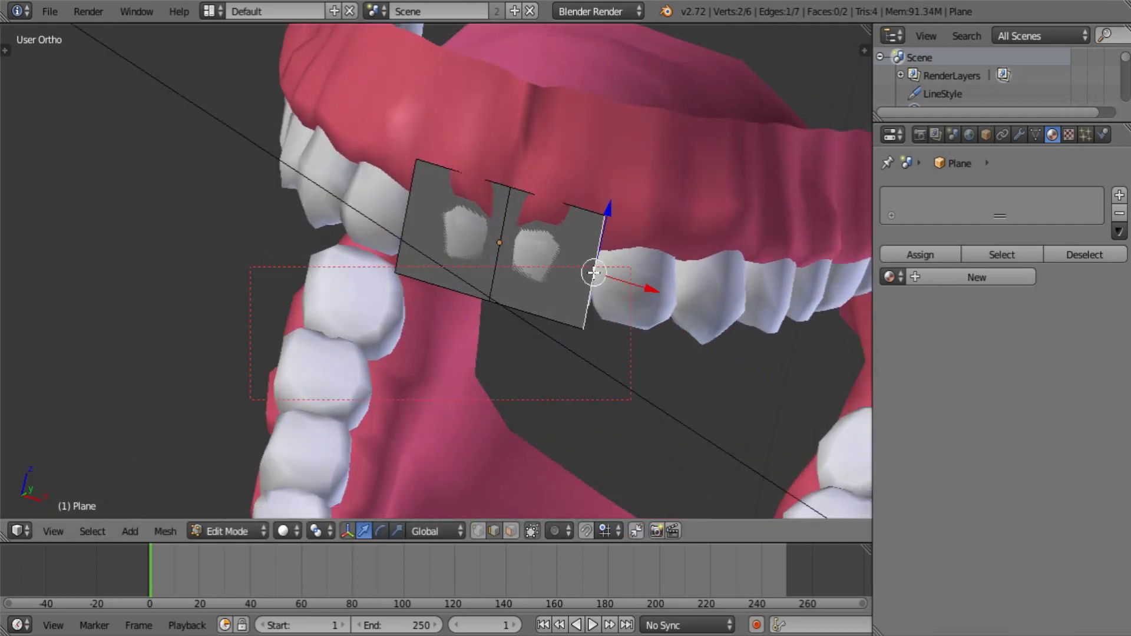
middle_click_drag(411, 240, 528, 388)
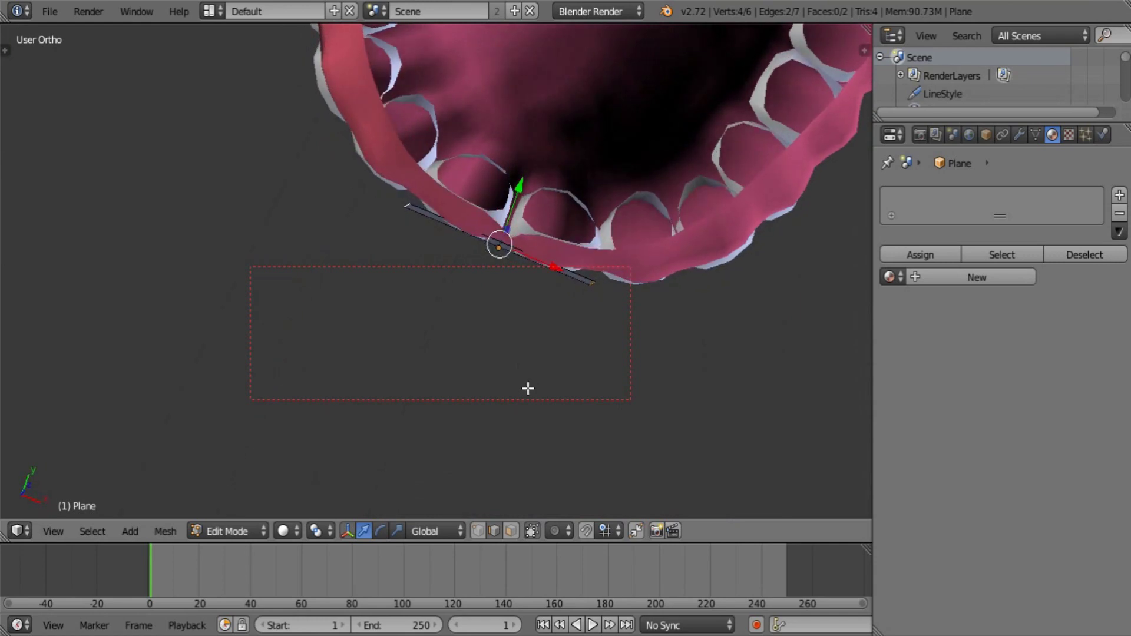
middle_click_drag(567, 348, 590, 280)
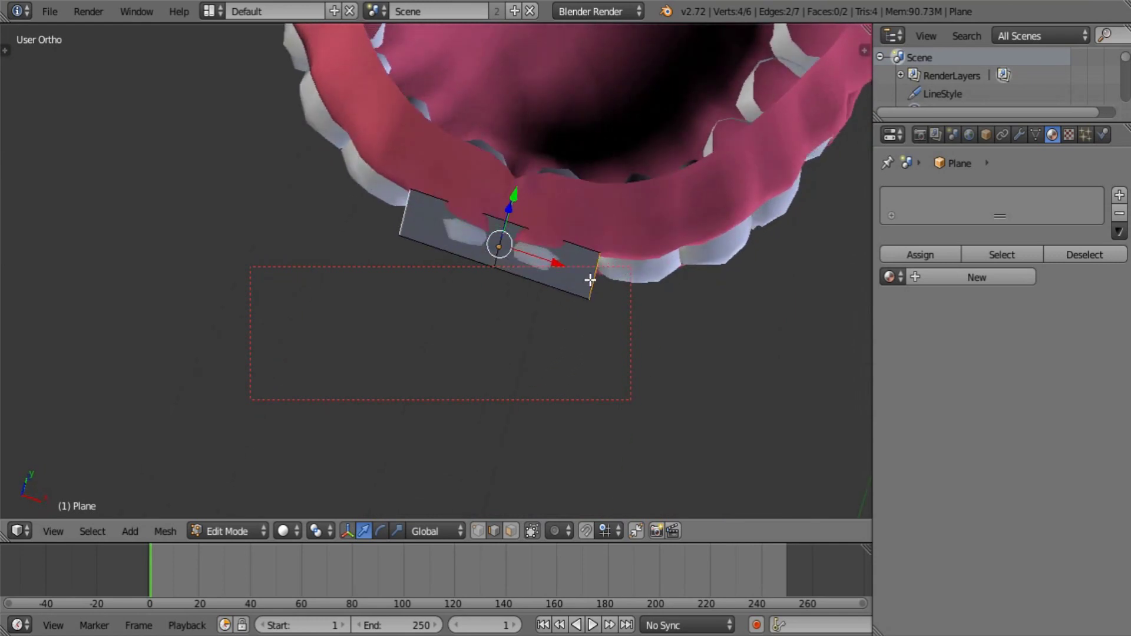
right_click(402, 221, "shift")
middle_click_drag(403, 221, 543, 191)
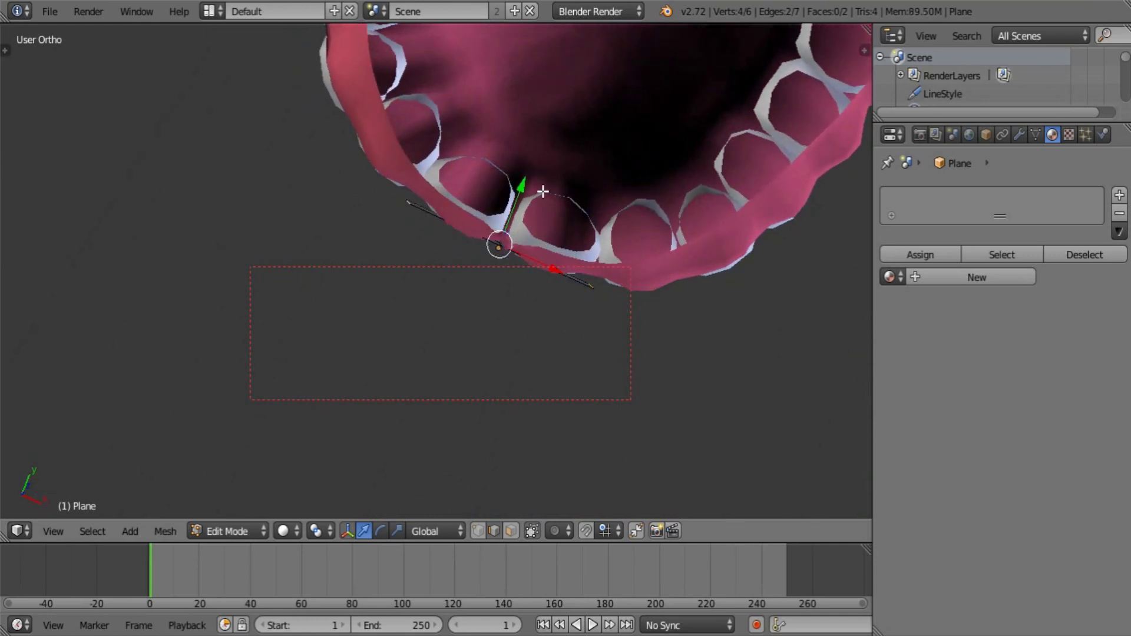
left_click_drag(527, 182, 537, 172)
middle_click_drag(561, 219, 583, 147)
middle_click_drag(528, 253, 539, 171)
Extrude both side edges in place and scale them outward along X over the neighbouring teeth
key("e")
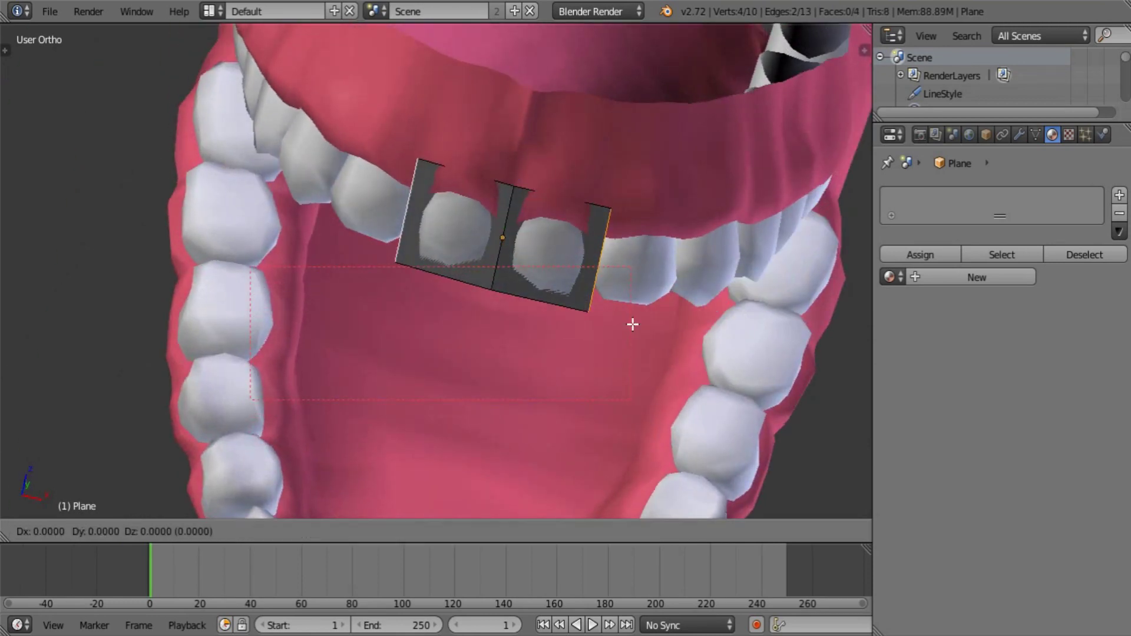
right_click(638, 326)
key("s")
key("x")
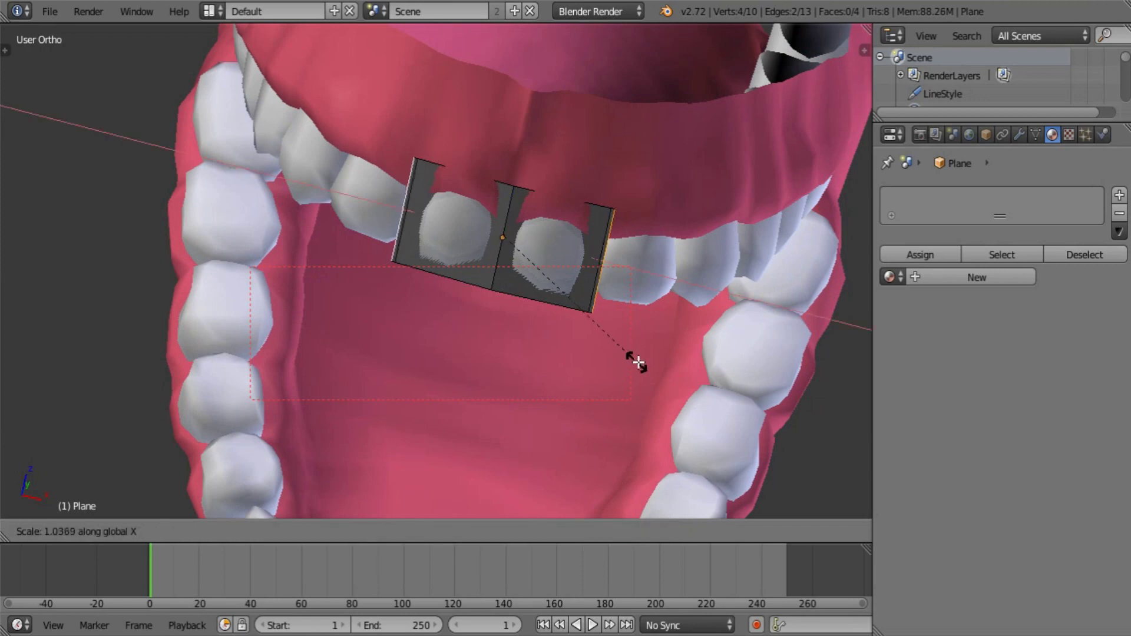
left_click(777, 386)
Shift the new outer edges back along Y around the arch and adjust their spacing along X
middle_click_drag(623, 312, 592, 368)
left_click_drag(519, 182, 526, 145)
middle_click_drag(548, 230, 529, 127)
left_click_drag(501, 261, 500, 264)
key("s")
key("x")
left_click(538, 327)
Extrude the outer side edges again and scale them apart by about 1.28 along X to cover the canines
middle_click_drag(566, 275, 571, 354)
key("e")
key("x")
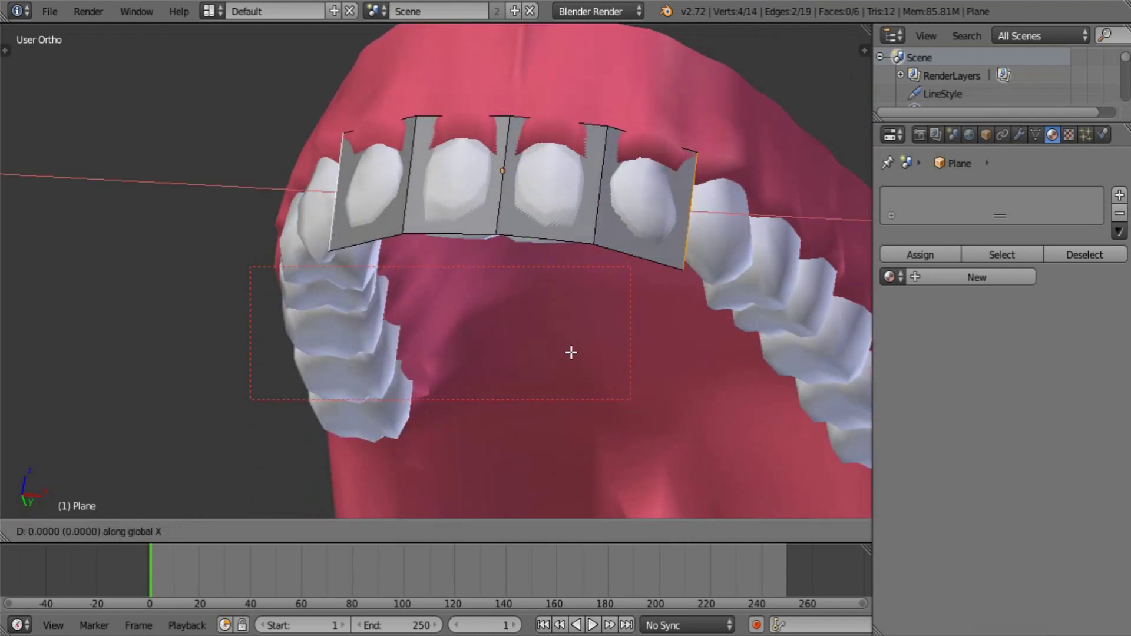
right_click(570, 352)
key("s")
key("x")
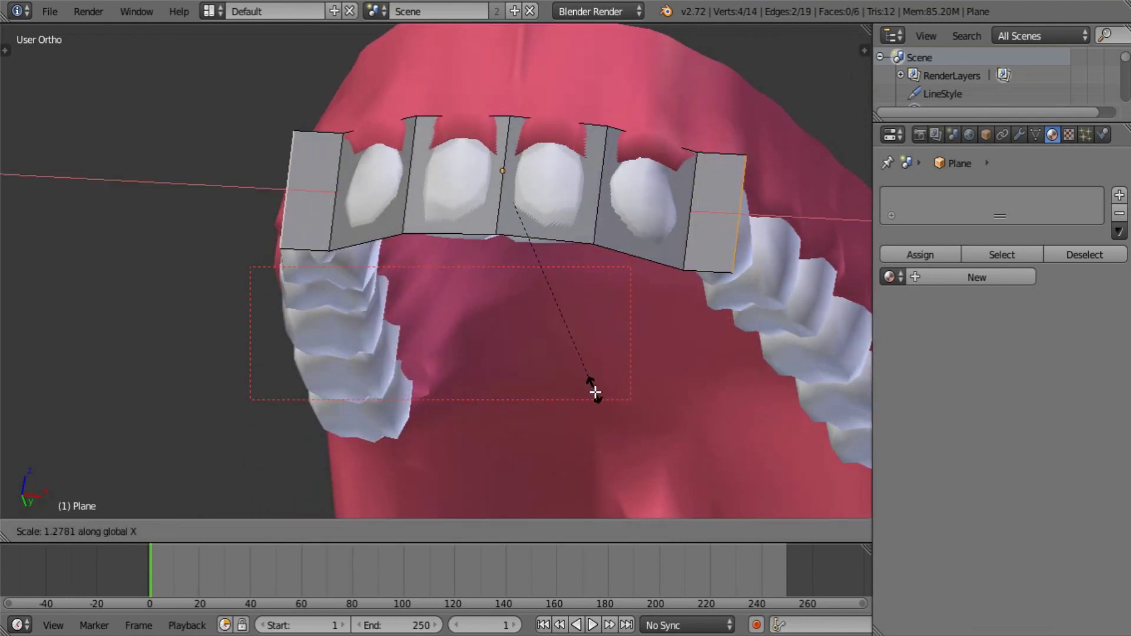
left_click(593, 386)
Move the strip's outermost edges back along Y to wrap around the canines and rescale their spacing along X
middle_click_drag(593, 387, 685, 229)
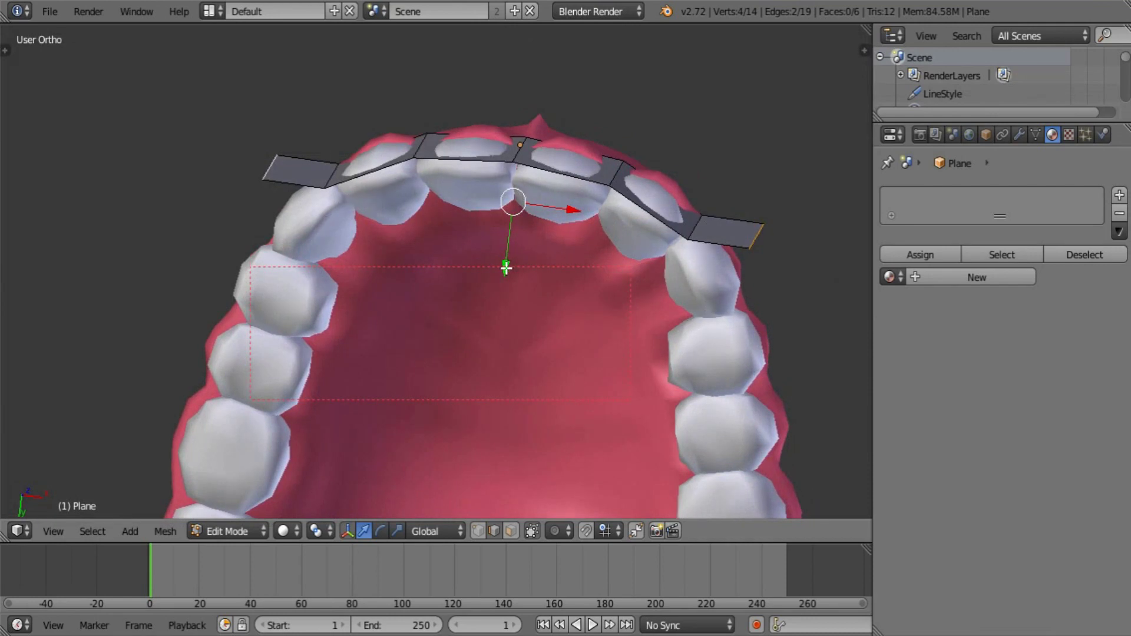
left_click_drag(506, 268, 505, 344)
middle_click_drag(518, 330, 548, 289)
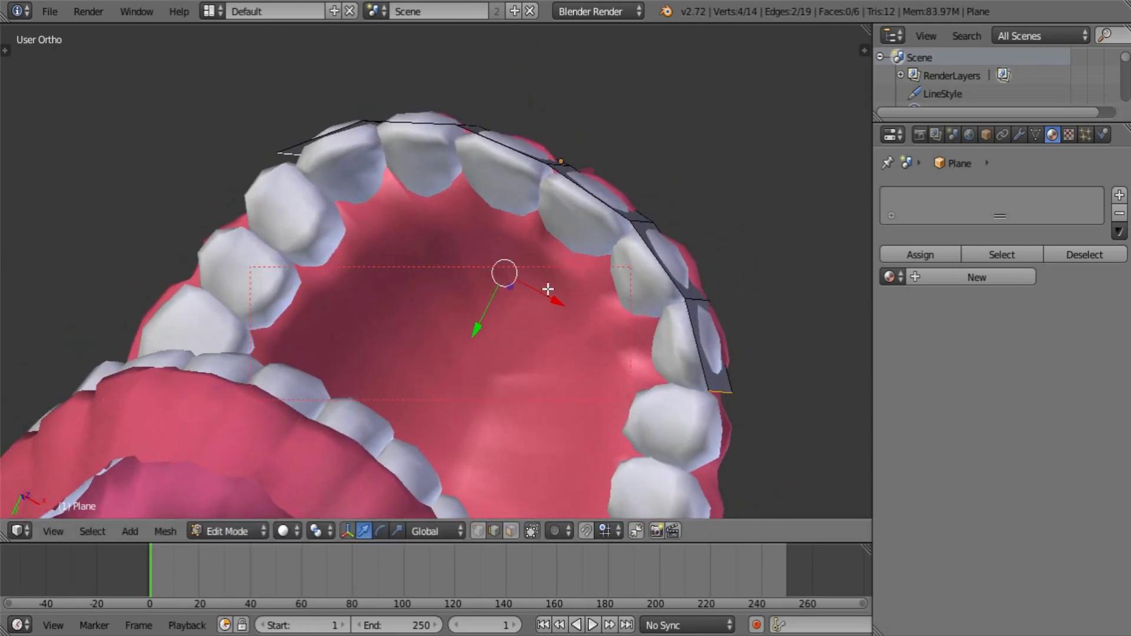
key("s")
key("x")
left_click(625, 349)
Raise the lower corner vertices at both outer ends of the strip along Z
middle_click_drag(613, 343, 363, 436)
right_click(614, 344)
middle_click_drag(615, 344, 225, 289)
middle_click_drag(467, 329, 409, 254)
left_click_drag(409, 255, 415, 238)
middle_click_drag(416, 237, 497, 262)
Raise the next two pairs of lower vertices inward from the strip's ends slightly along Z to match the tooth tips
right_click(356, 291)
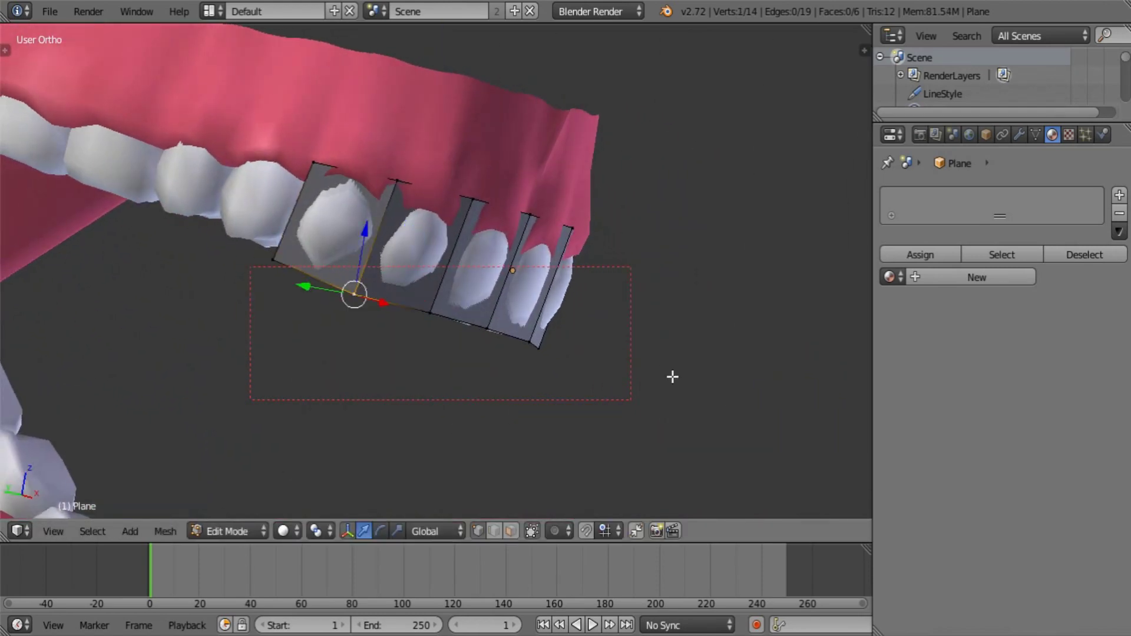
middle_click_drag(672, 376, 540, 360)
middle_click_drag(672, 338, 604, 340)
key("g")
key("z")
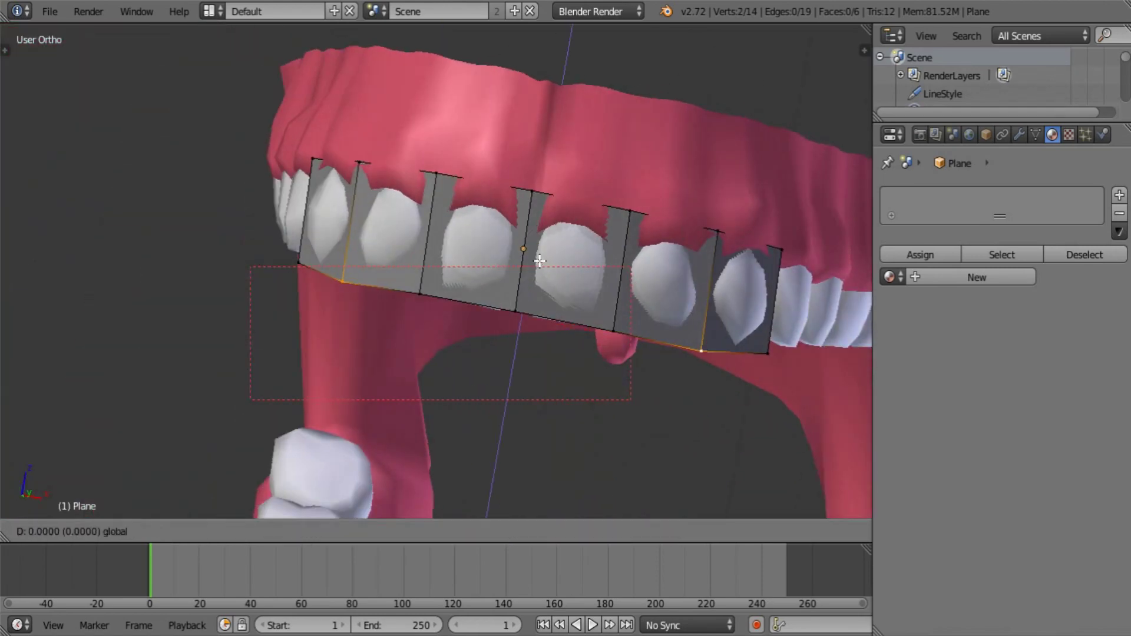
left_click(547, 255)
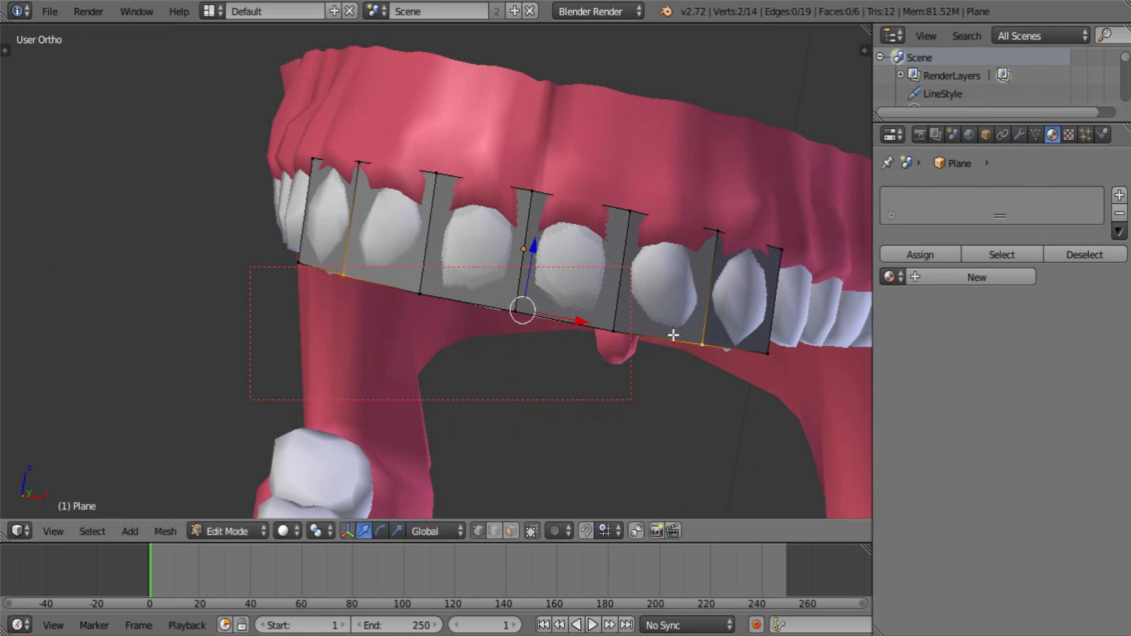
middle_click_drag(606, 335, 629, 334)
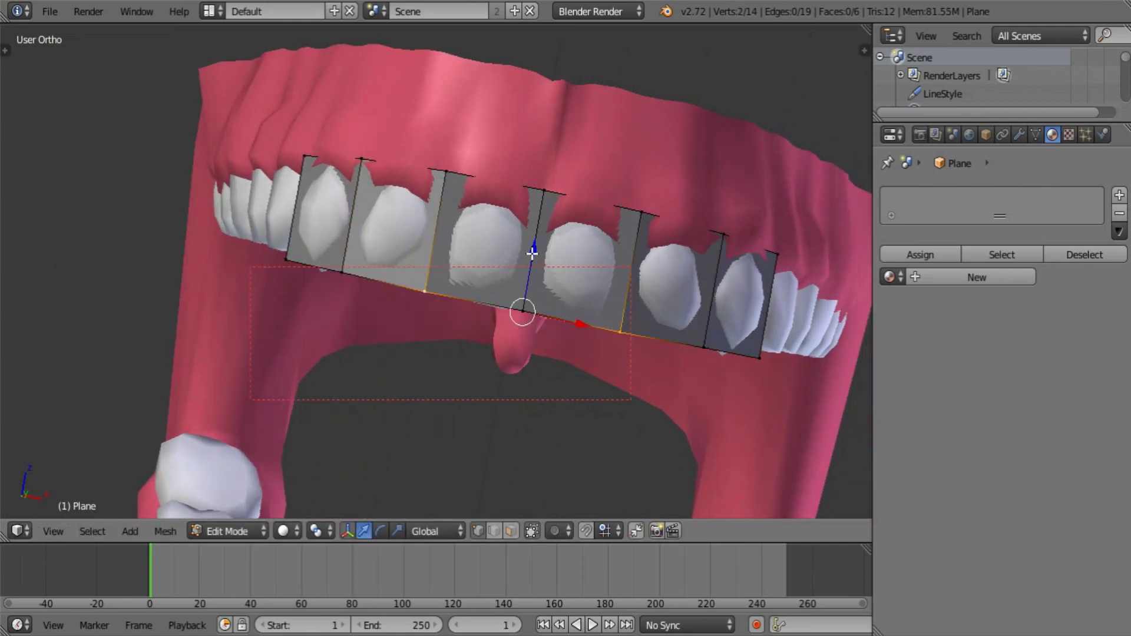
left_click_drag(532, 254, 532, 252)
middle_click_drag(672, 356, 607, 352)
middle_click_drag(514, 350, 509, 287)
Select all six faces of the strip and extrude them about 0.004 along Y behind the teeth
key("a")
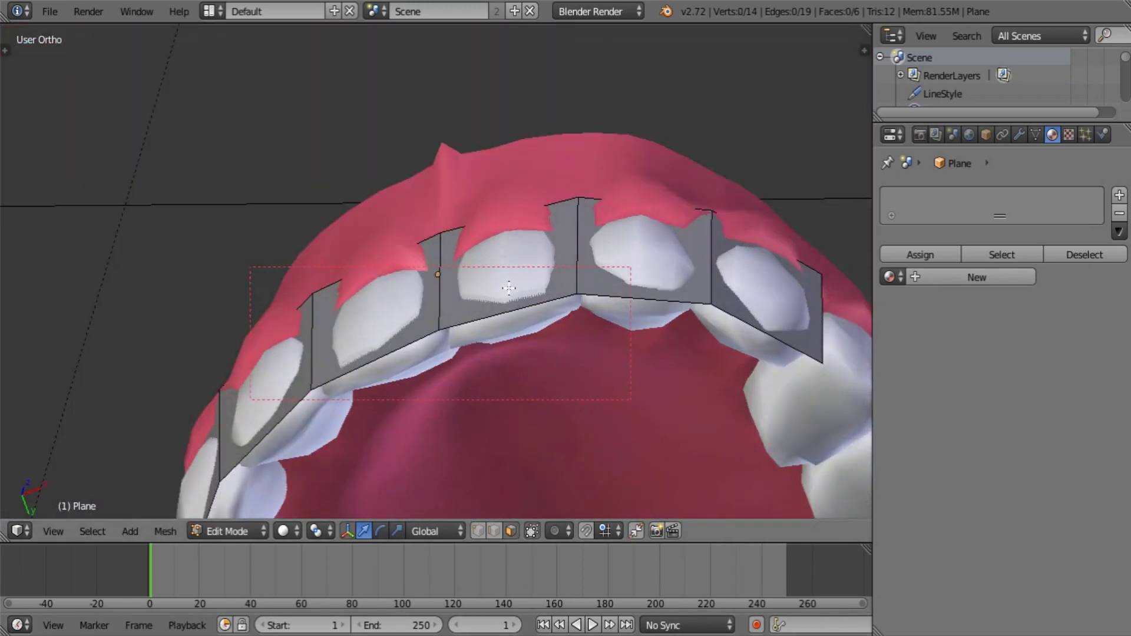
right_click(642, 269, "shift")
right_click(760, 294, "shift")
right_click(383, 343, "shift")
right_click(283, 356, "shift")
middle_click_drag(289, 371, 407, 400)
right_click(251, 171, "shift")
middle_click_drag(351, 328, 523, 349)
key("e")
key("y")
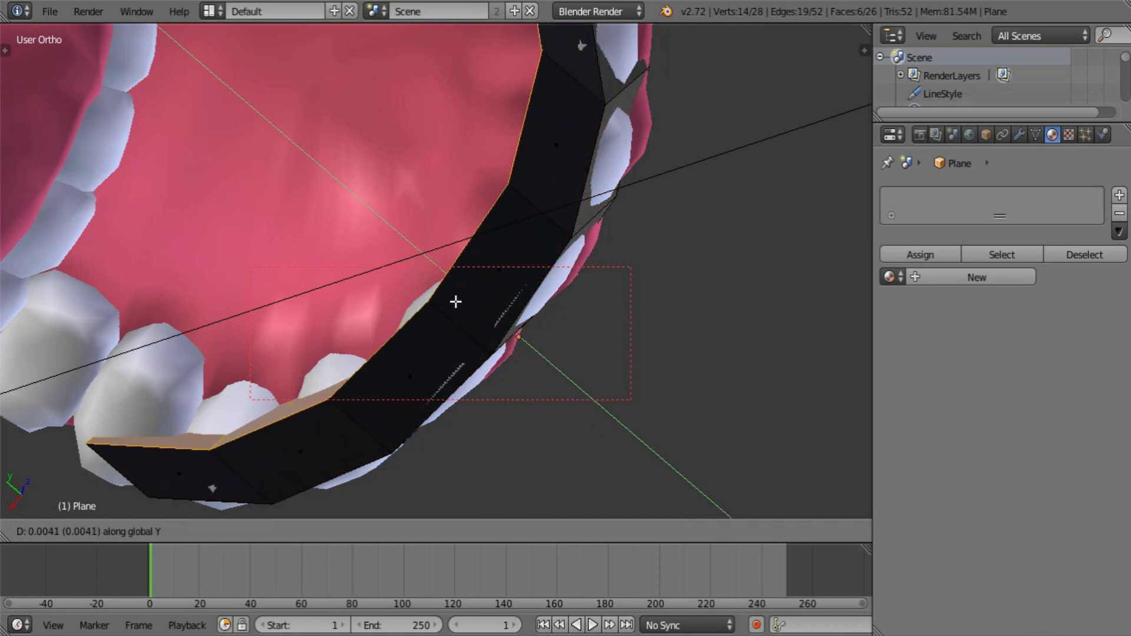
left_click(451, 301)
Raise the strip's extruded back faces about 0.0003 along Z and nudge them slightly forward along Y
middle_click_drag(451, 302, 316, 447)
key("g")
key("z")
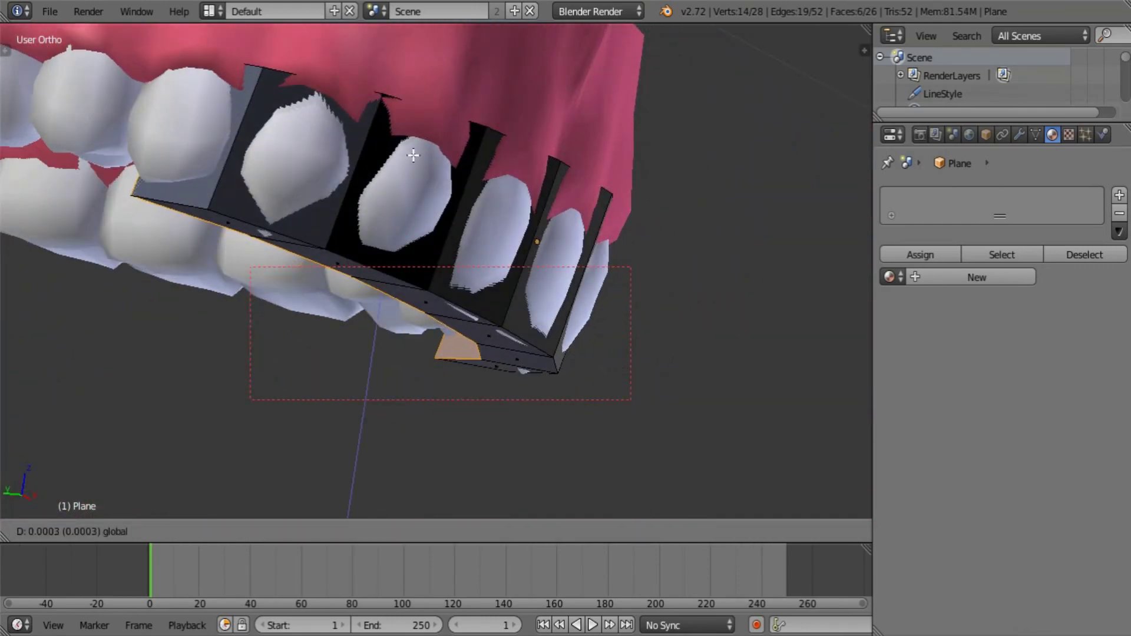
left_click(417, 151)
middle_click_drag(451, 203, 374, 189)
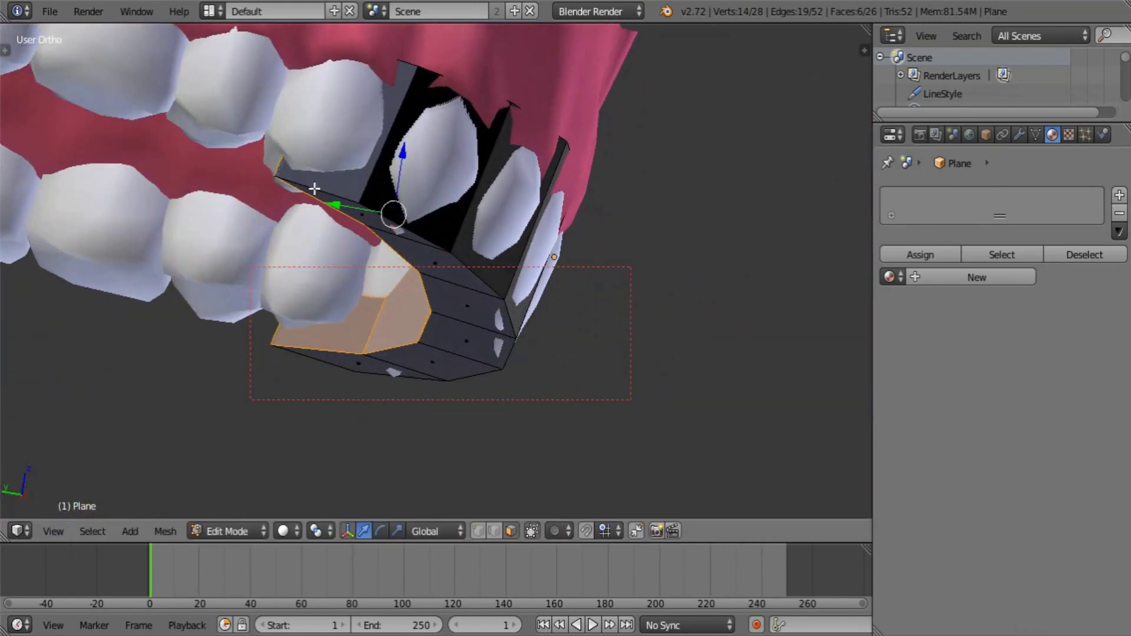
key("g")
key("y")
left_click(339, 200)
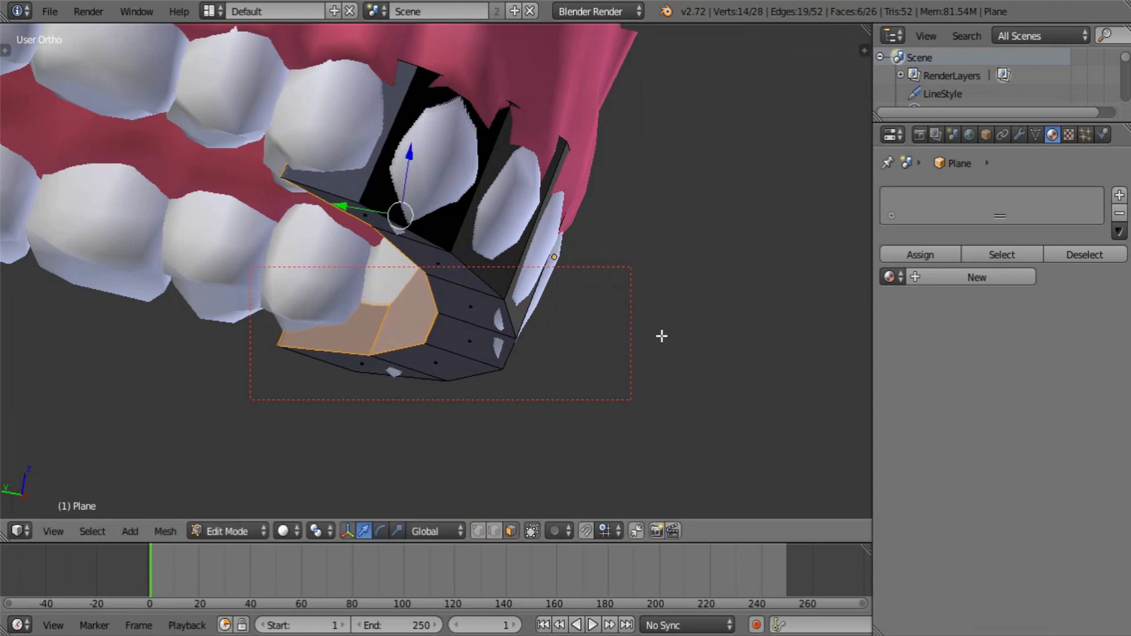
Narrow the strip's back faces slightly along X and move them about 0.0027 forward along Y
key("s")
key("x")
left_click(628, 320)
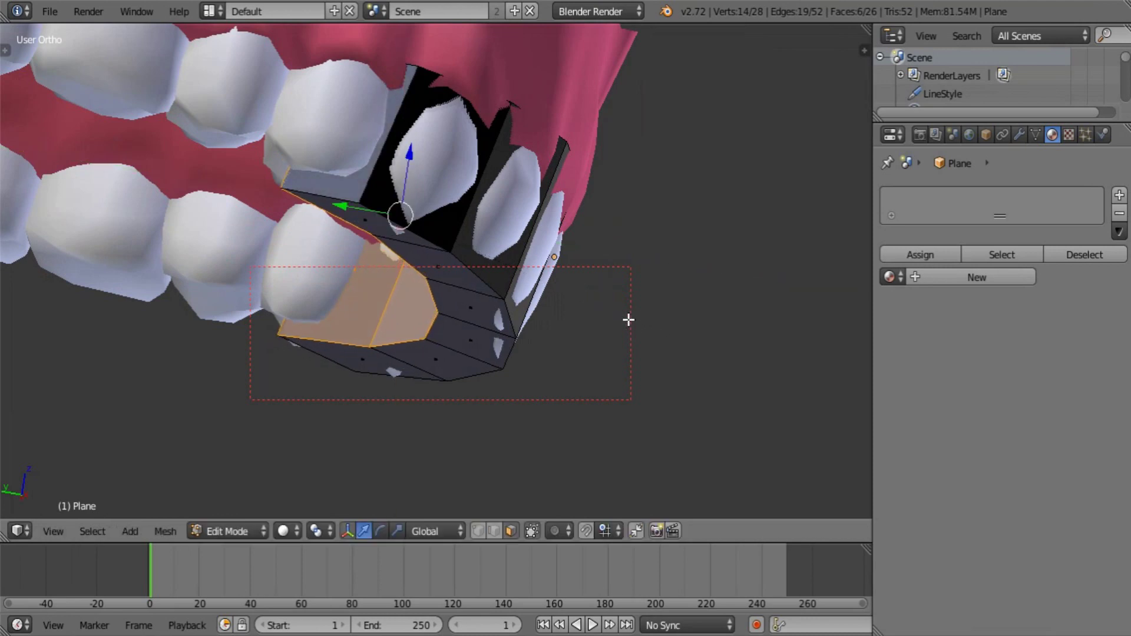
middle_click_drag(628, 319, 592, 256)
key("g")
key("y")
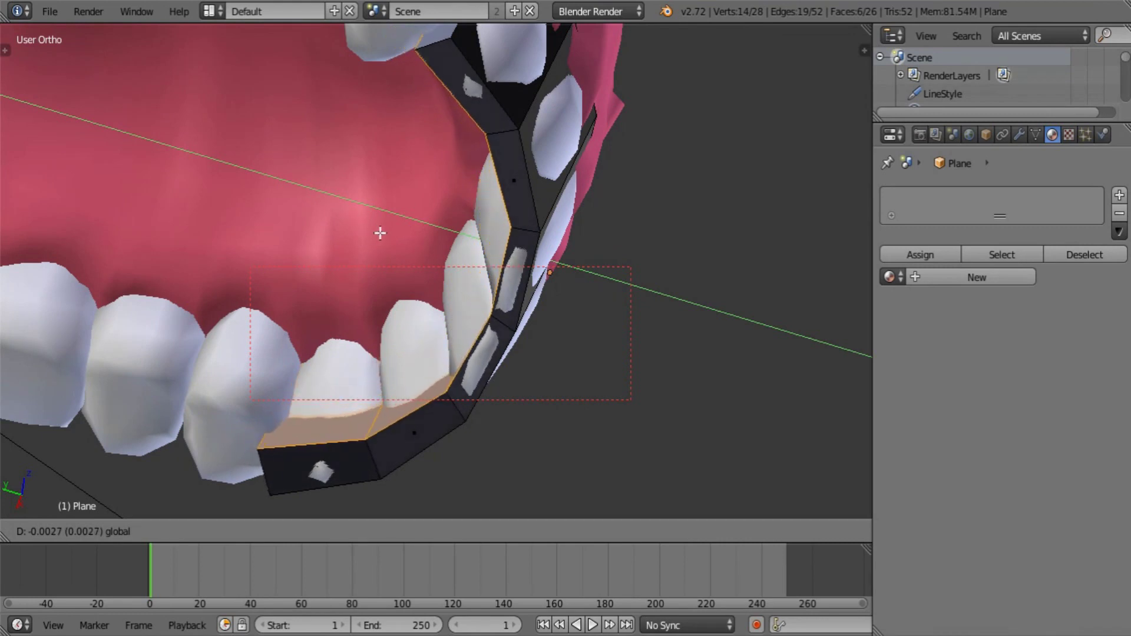
left_click(380, 233)
middle_click_drag(380, 233, 348, 265)
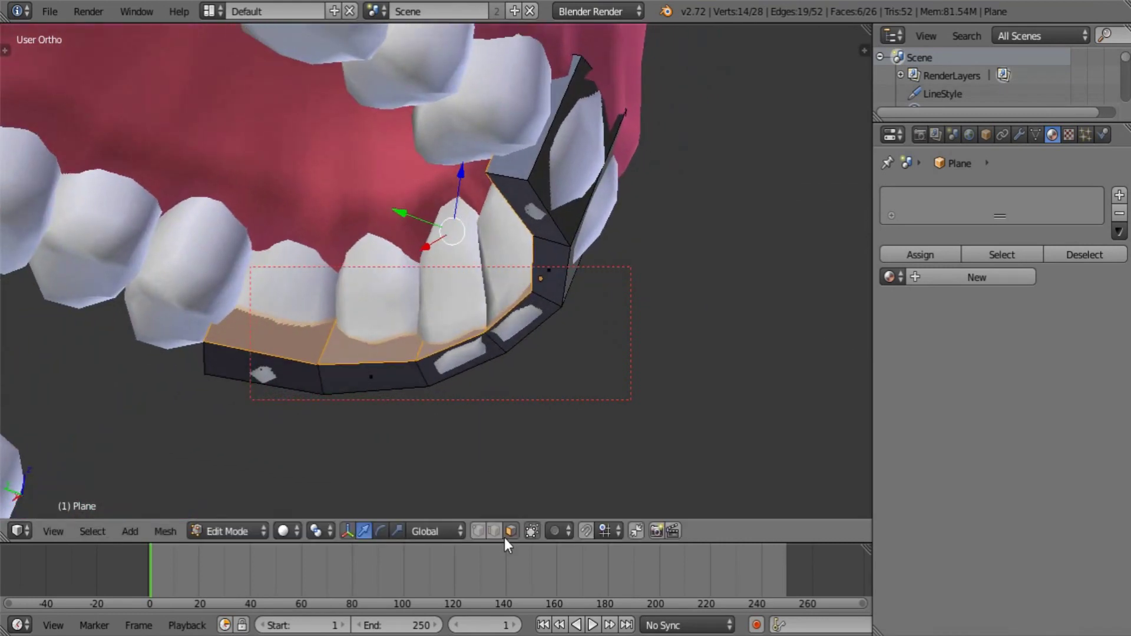
Try moving the strip's back edges further behind the teeth along Y, and undo the move
right_click(299, 362, "alt+shift")
middle_click_drag(507, 399, 465, 380)
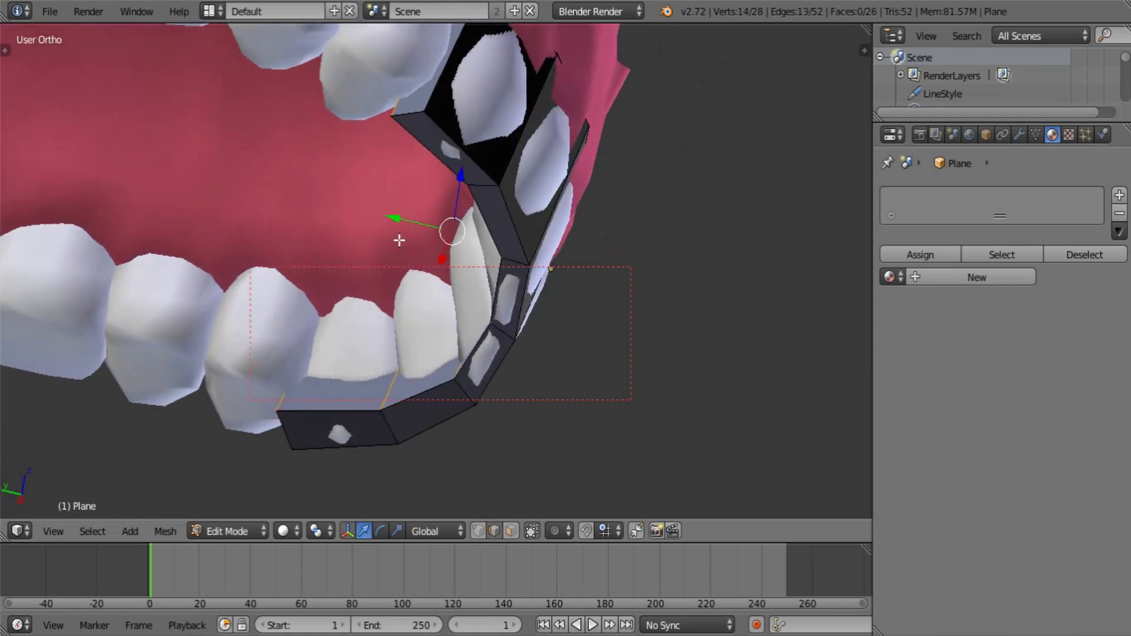
left_click_drag(399, 220, 383, 216)
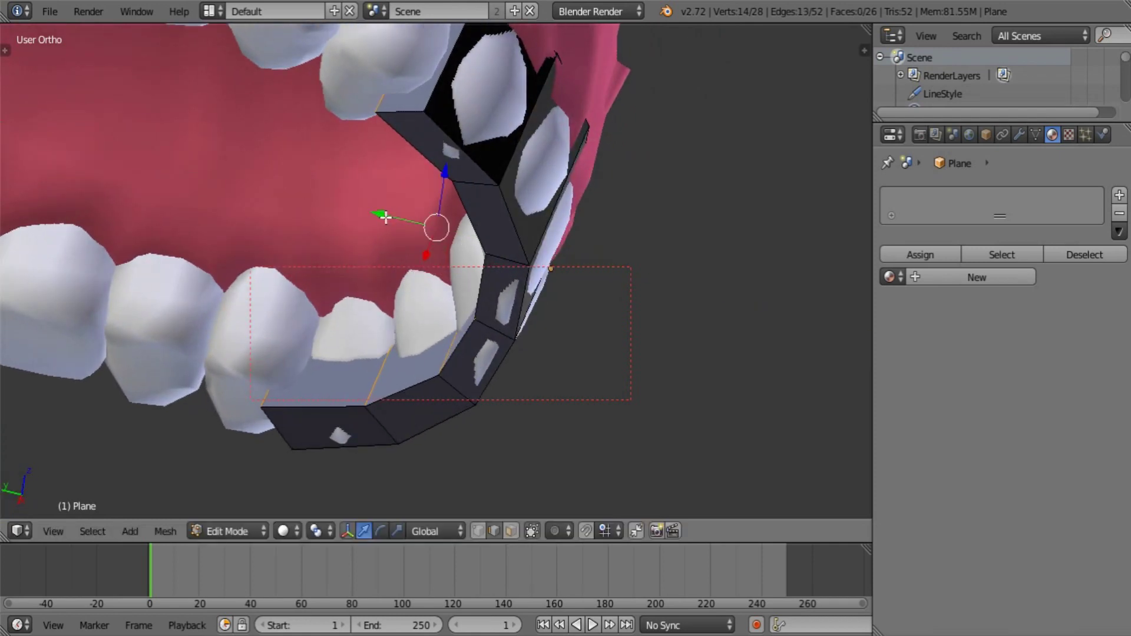
key("ctrl+z")
Limit the selection to the strip's upper back vertices, move them about 0.005 back along Y and rescale them
middle_click_drag(432, 411, 448, 454)
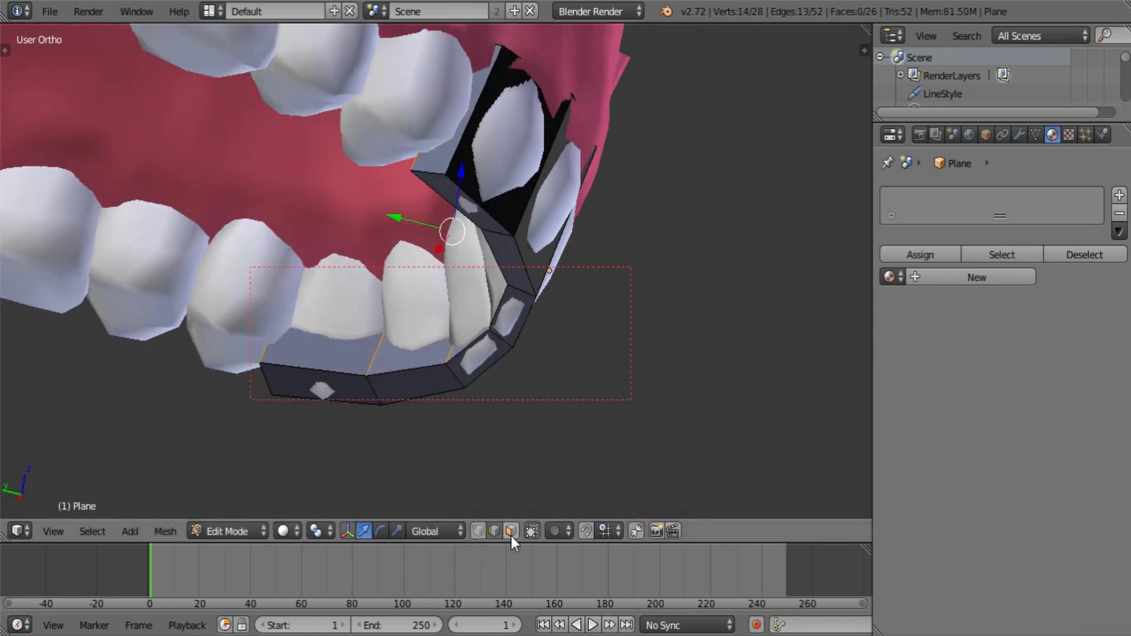
middle_click_drag(444, 391, 490, 425)
key("c")
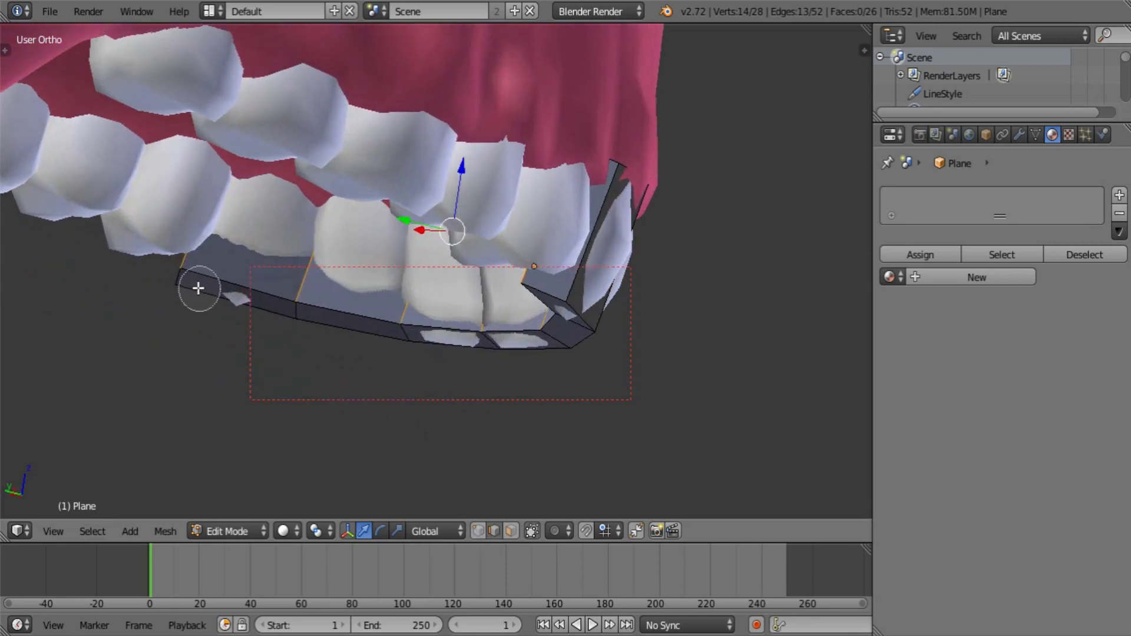
middle_click(194, 286)
mouse_move(272, 312)
middle_mouse_down()
mouse_move(489, 341)
mouse_move(414, 357)
mouse_move(578, 374)
middle_mouse_up()
right_click(527, 417)
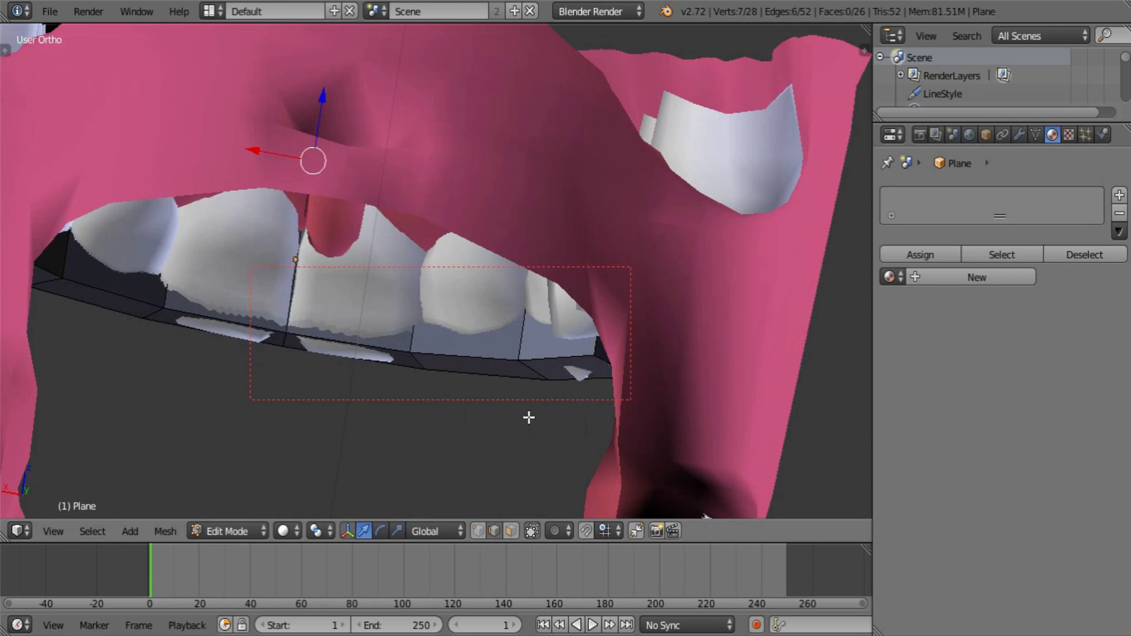
mouse_move(527, 416)
middle_mouse_down()
mouse_move(309, 393)
mouse_move(412, 396)
middle_mouse_up()
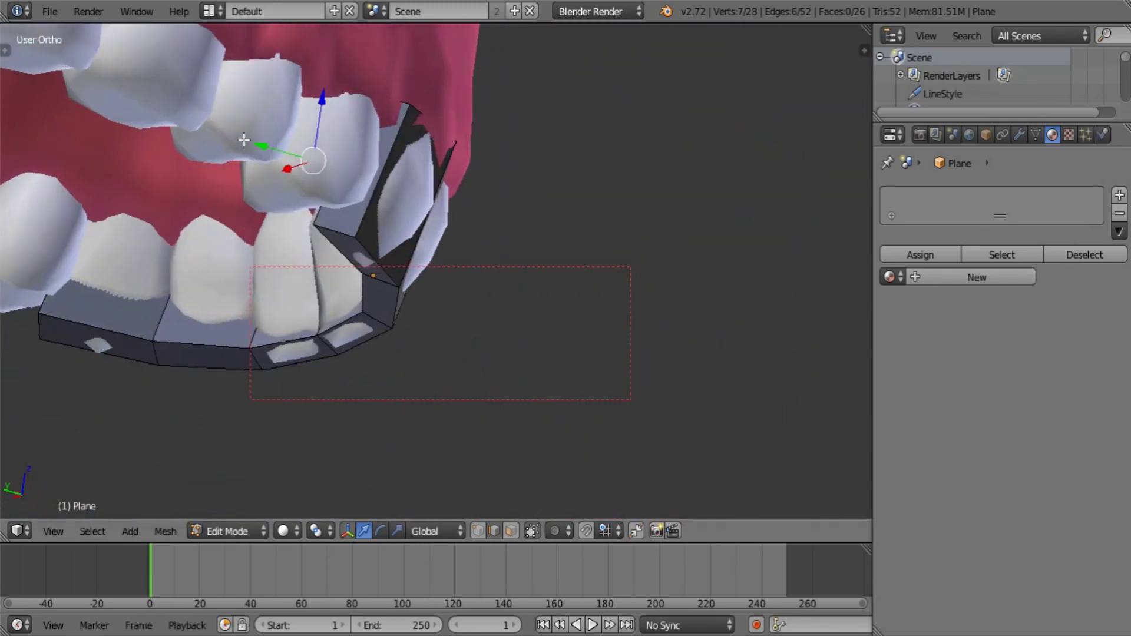
key("g")
key("y")
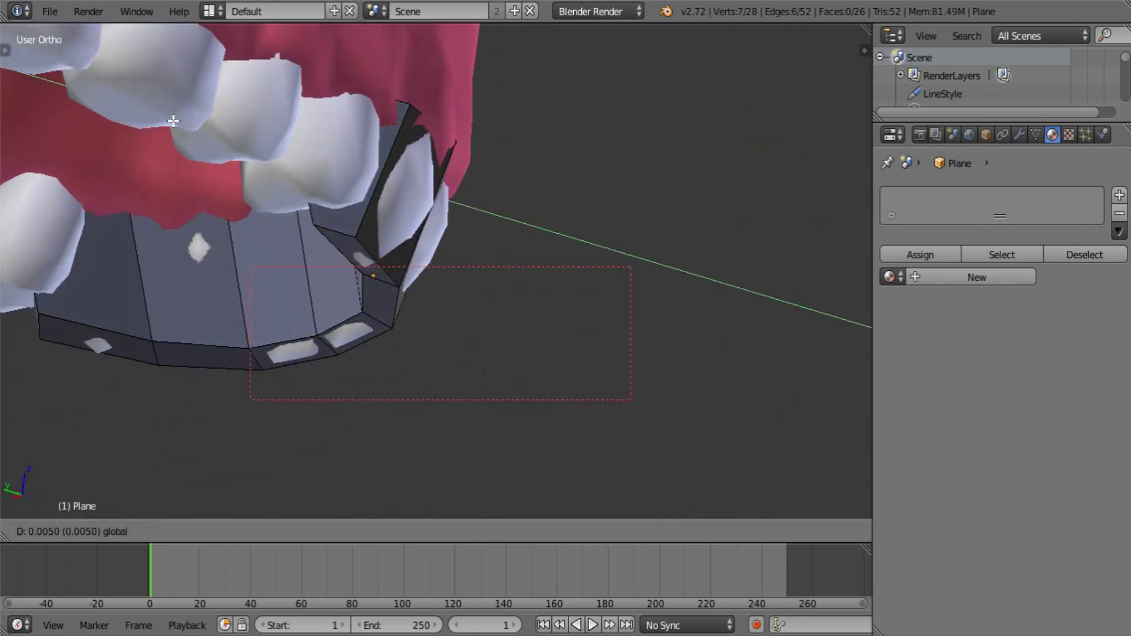
left_click(171, 121)
middle_click_drag(315, 320, 347, 281)
key("s")
left_click(351, 308)
Select the outermost lower back edge at each end of the strip and nudge both slightly
right_click(283, 462)
right_click(396, 321, "shift")
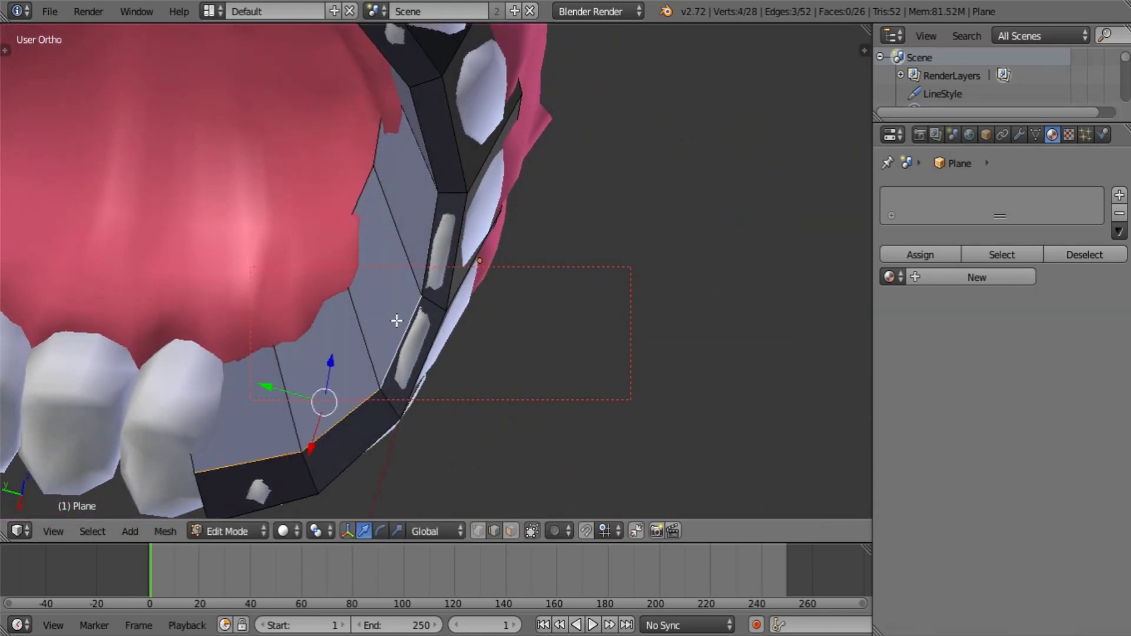
right_click(279, 455)
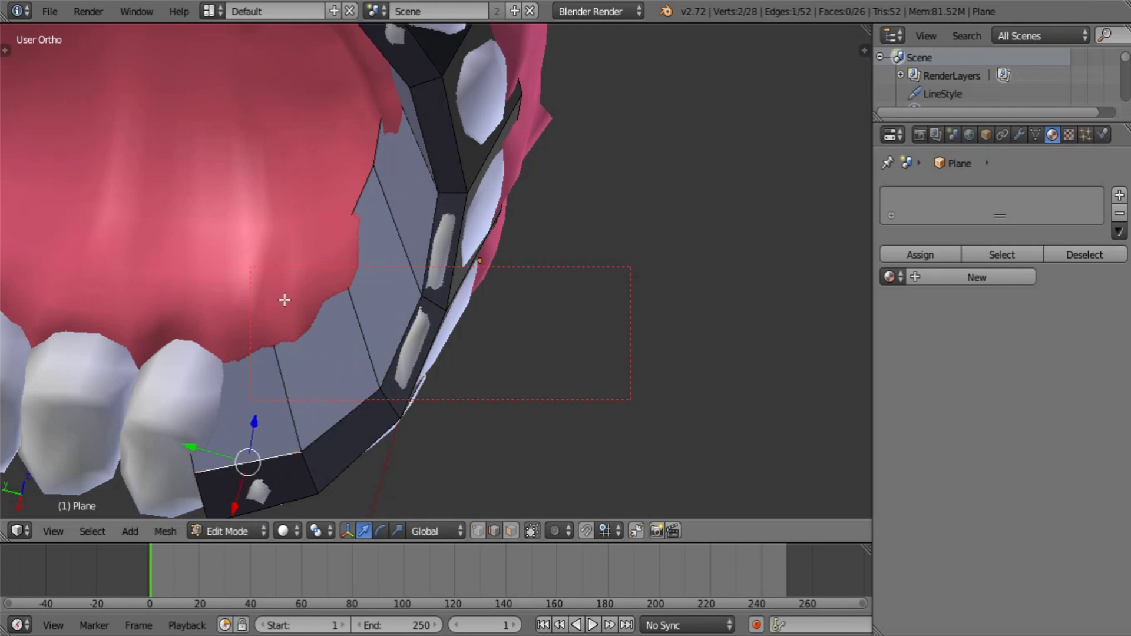
middle_click_drag(284, 300, 382, 294)
right_click(402, 177, "shift")
middle_click_drag(402, 177, 396, 330)
scroll(394, 286, "down", 4)
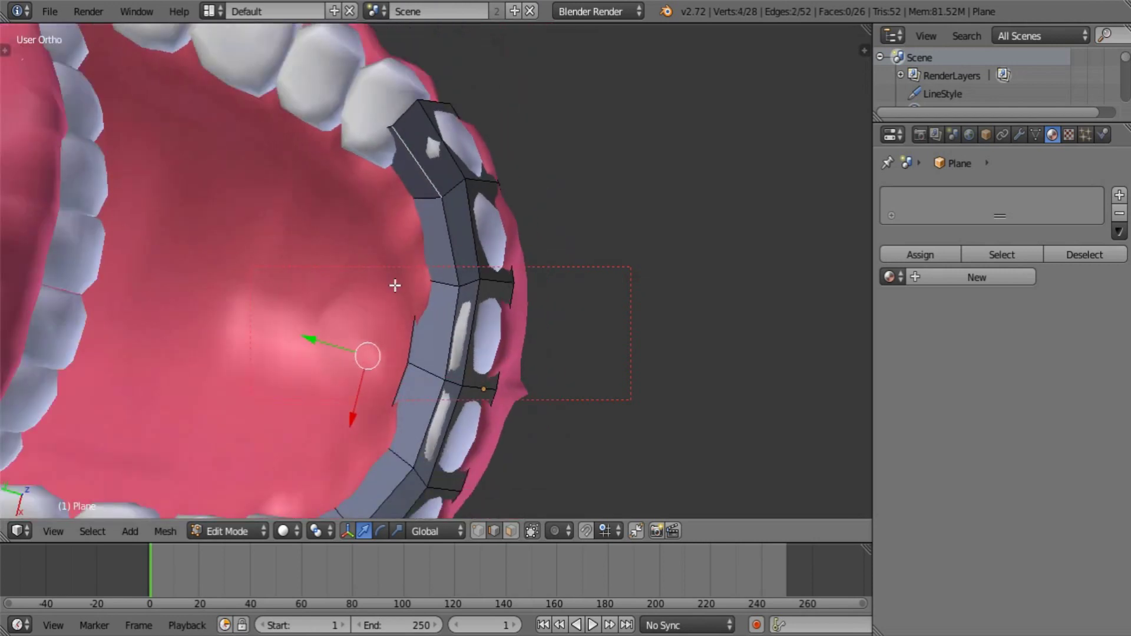
left_click_drag(330, 314, 329, 317)
middle_click_drag(329, 317, 347, 405)
Add a loop cut across the +X central incisor's segment and slide it to the tooth's outer side
key("Tab")
mouse_move(439, 401)
middle_mouse_down()
mouse_move(294, 401)
mouse_move(426, 439)
mouse_move(429, 395)
middle_mouse_up()
scroll(428, 436, "up", 3)
key("Tab")
scroll(404, 422, "up", 5)
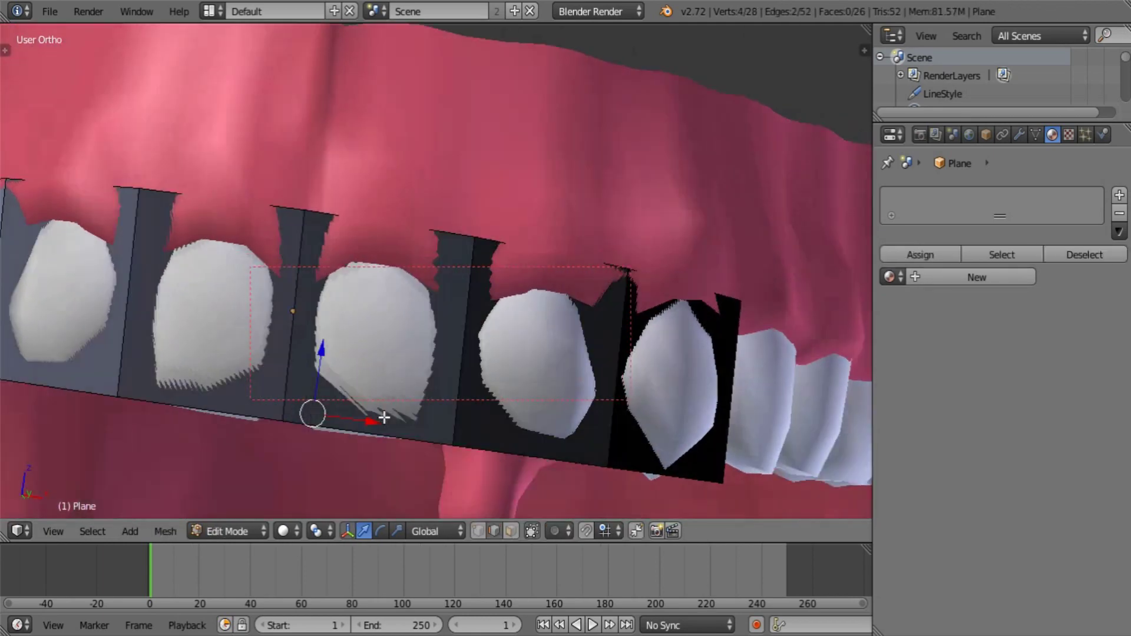
key("ctrl+r")
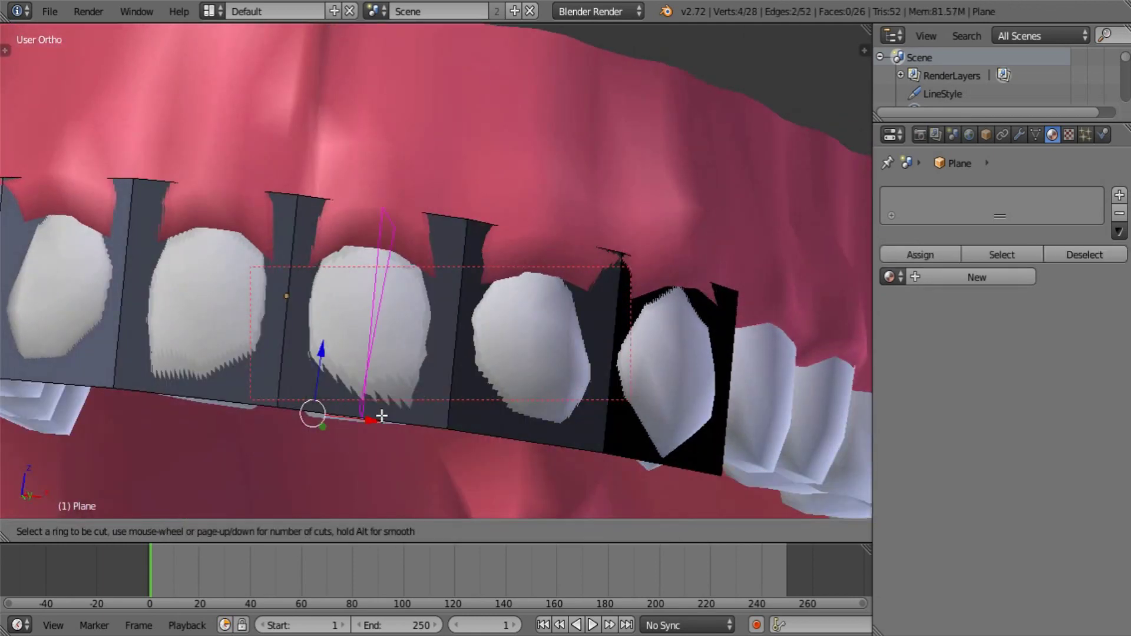
left_click(382, 415)
right_click(381, 415)
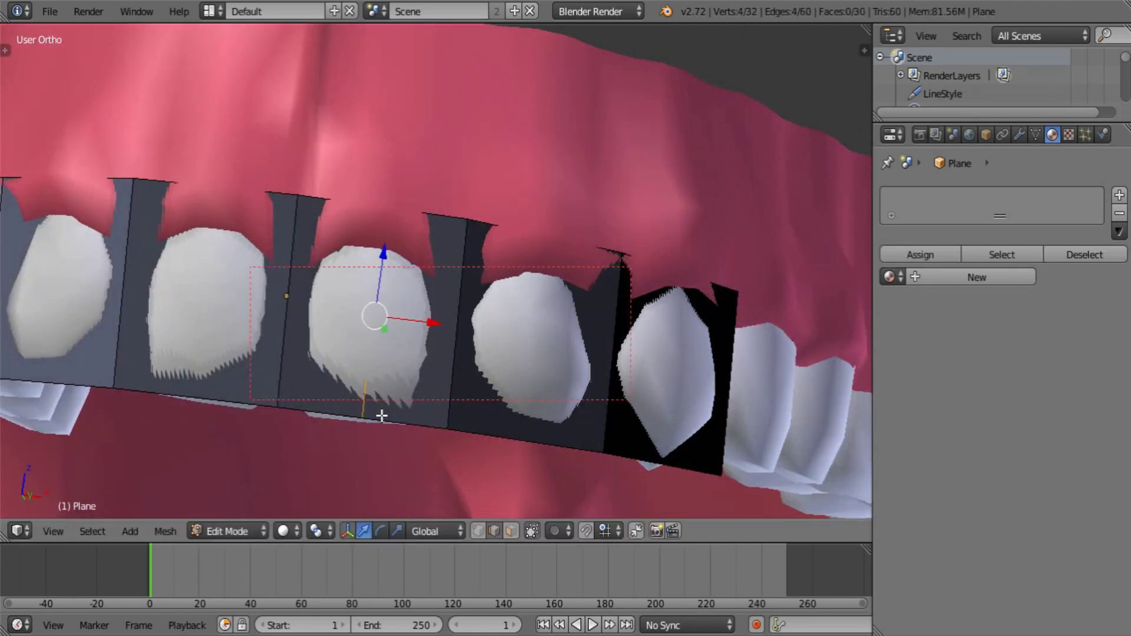
key("g")
key("g")
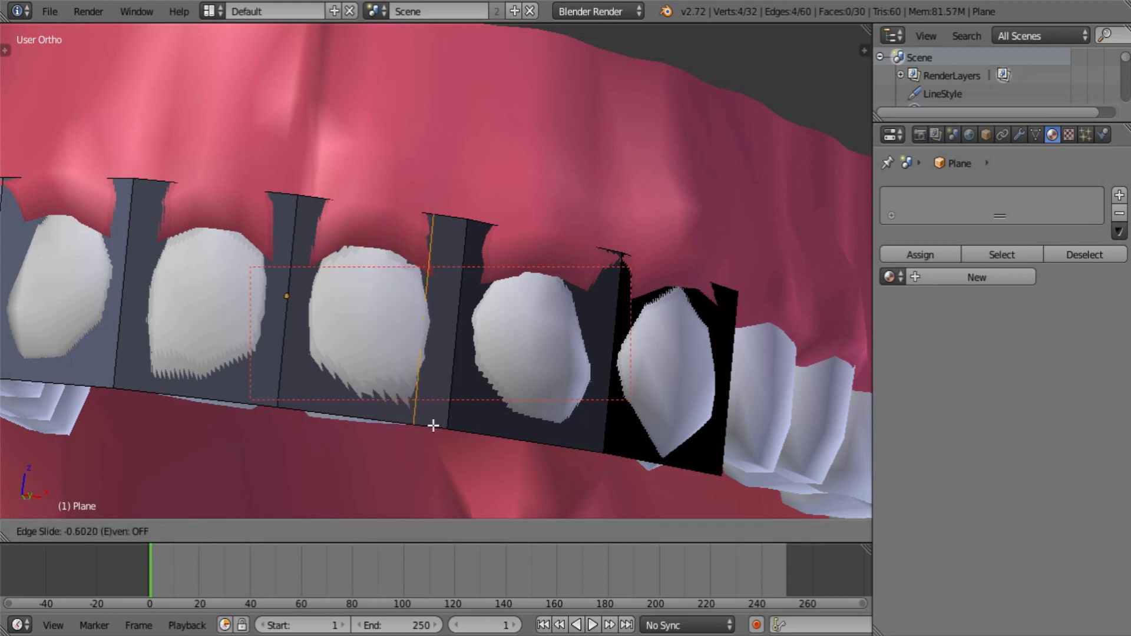
left_click(434, 425)
Add a second loop cut to the +X central incisor's segment and slide it to the tooth's inner side
key("ctrl+r")
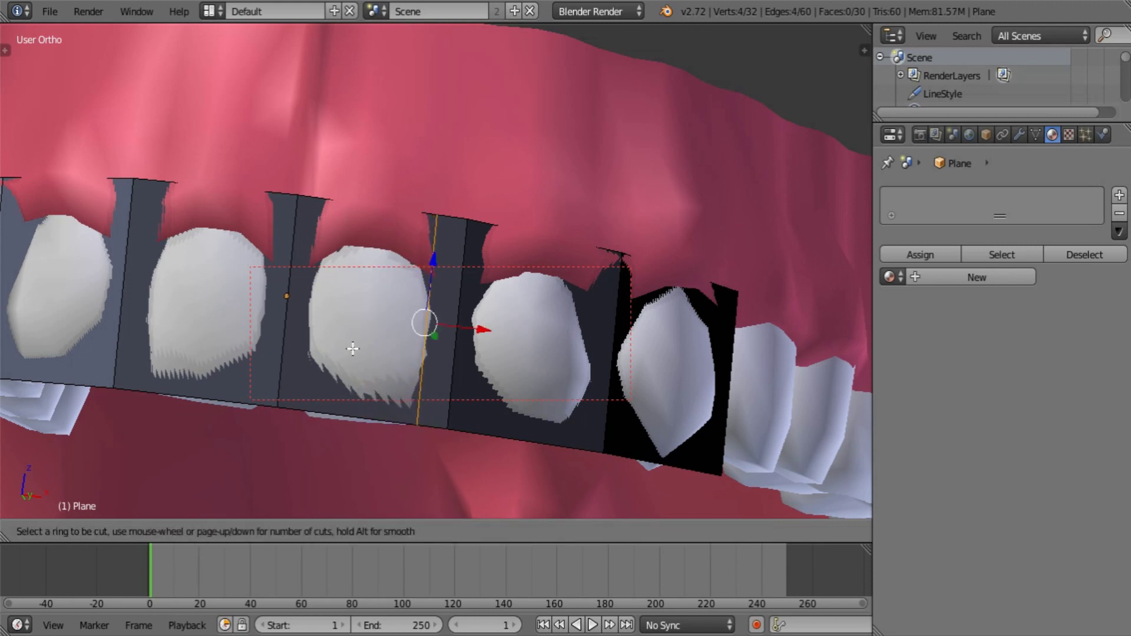
left_click(345, 408)
right_click(345, 409)
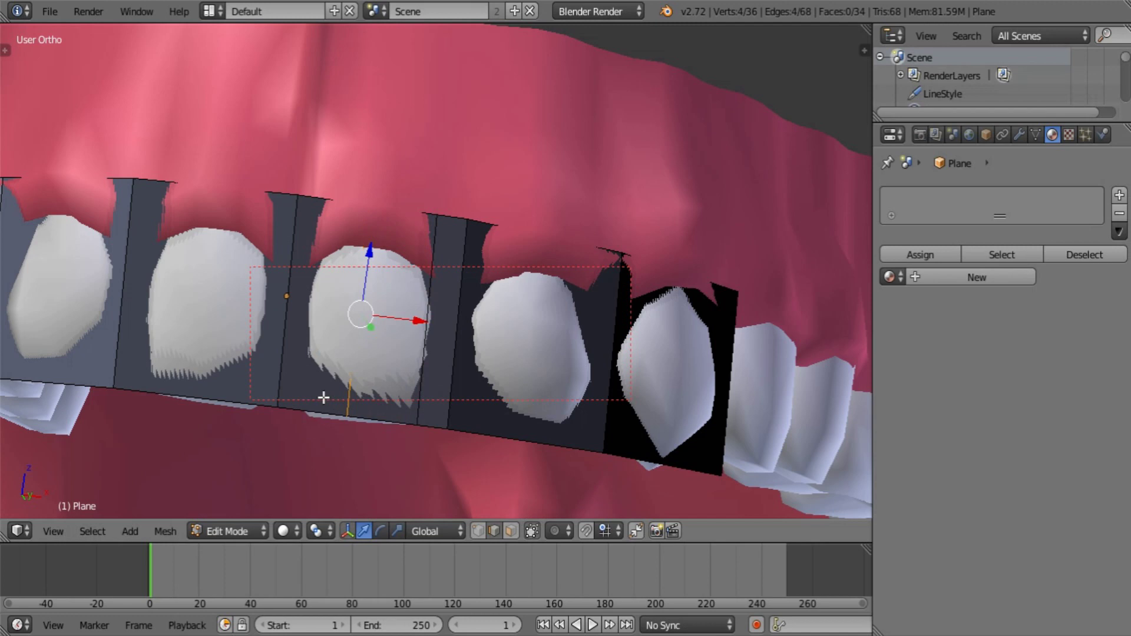
key("g")
key("g")
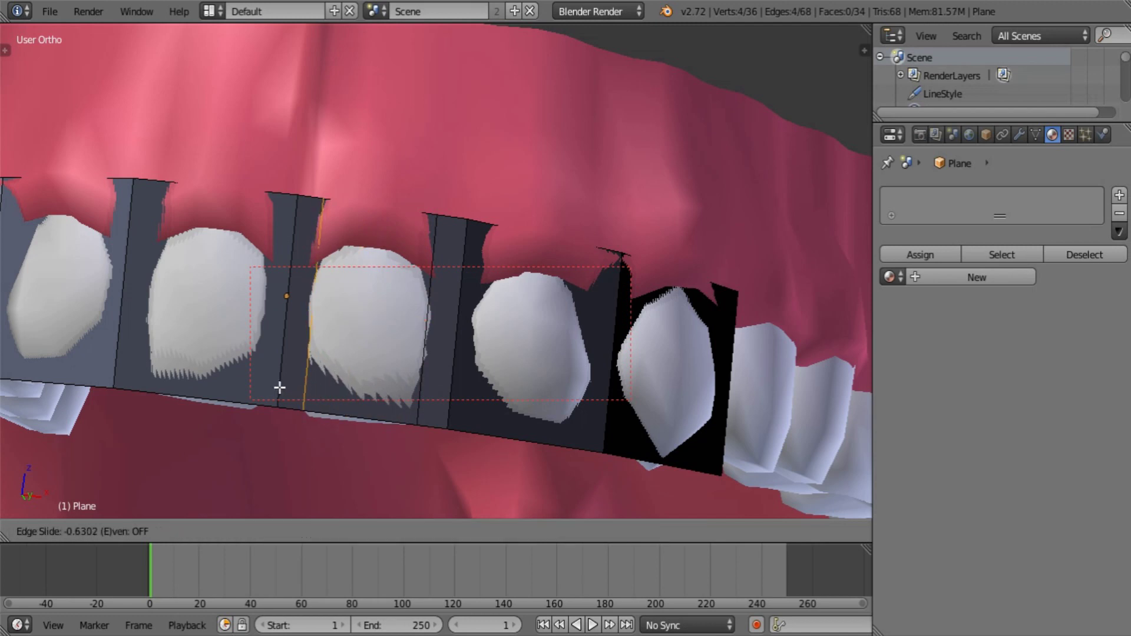
left_click(279, 387)
Add two loop cuts to the -X central incisor's segment, one along each side of the tooth
middle_click_drag(345, 432, 502, 403)
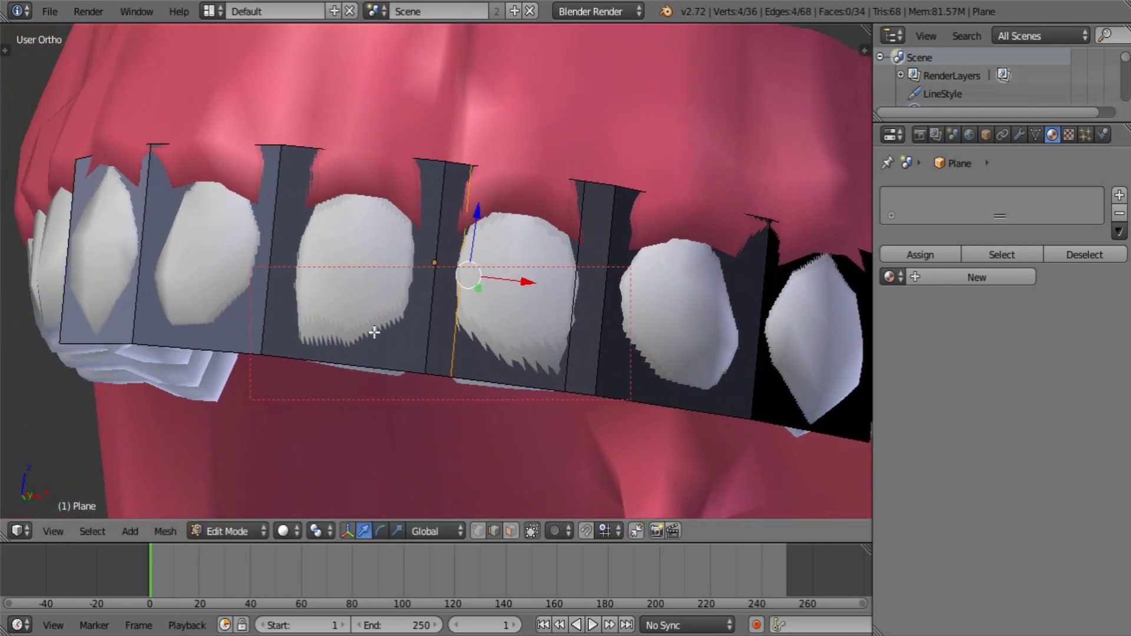
key("ctrl+r")
left_click(349, 355)
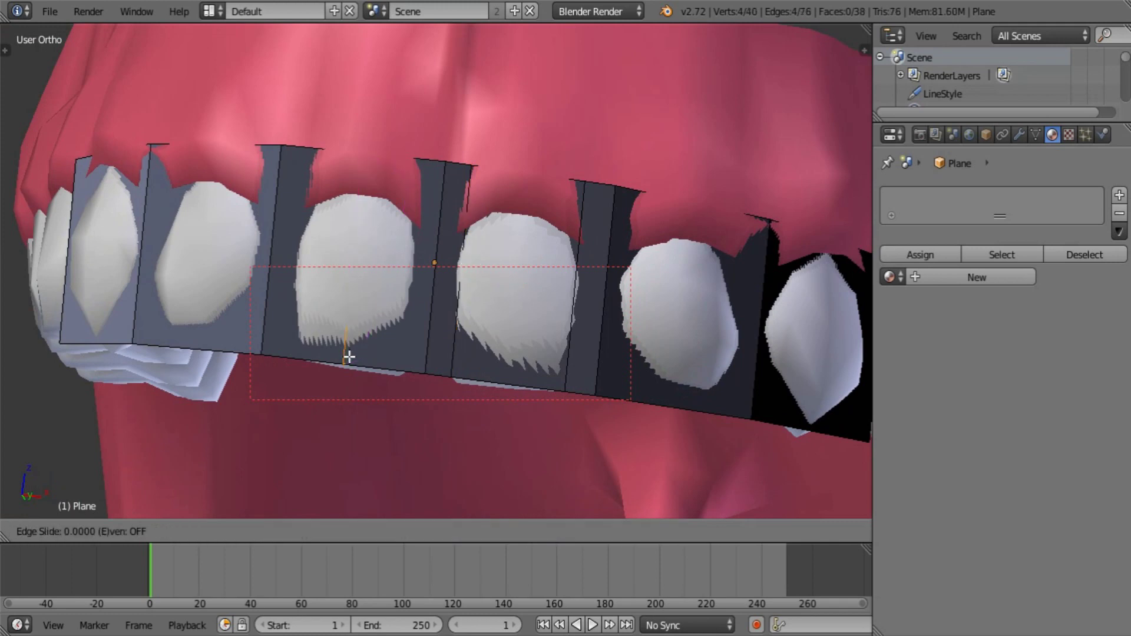
left_click(409, 378)
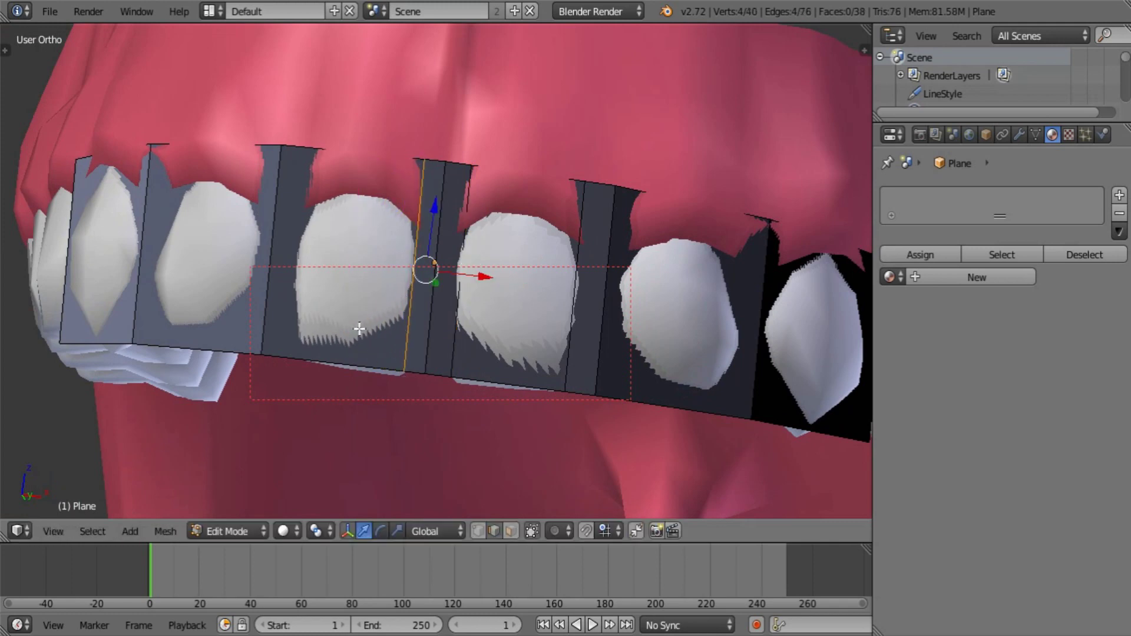
key("ctrl+r")
left_click(331, 353)
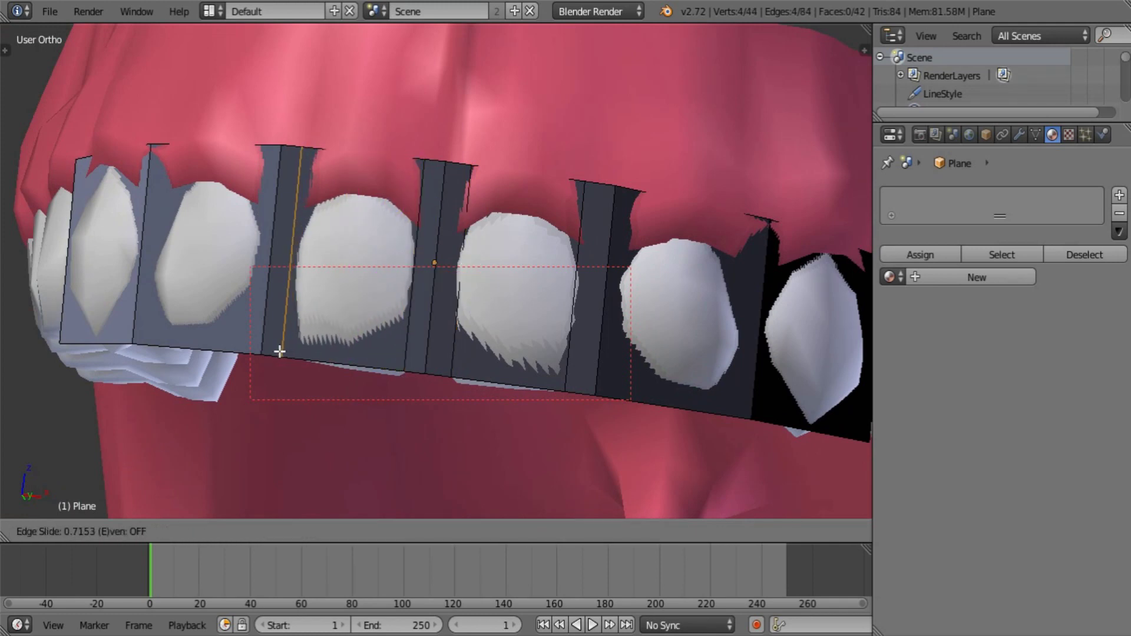
left_click(277, 348)
Add two loop cuts to the -X lateral incisor's segment, one near each side of the tooth
key("ctrl+r")
left_click(225, 335)
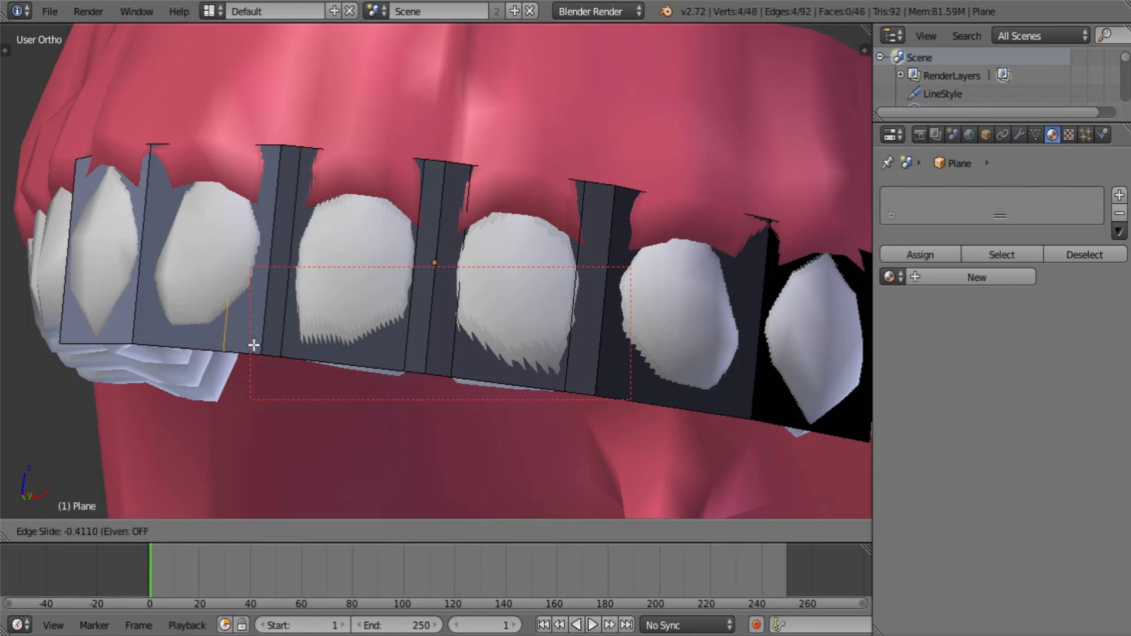
left_click(274, 353)
key("ctrl+r")
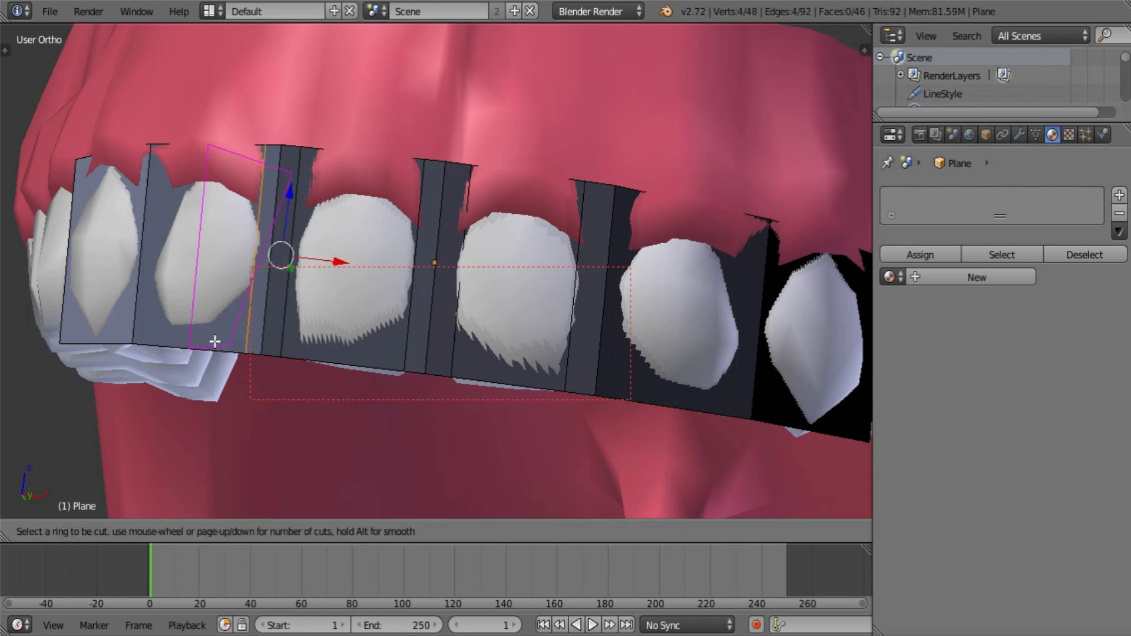
left_click(213, 340)
left_click(175, 343)
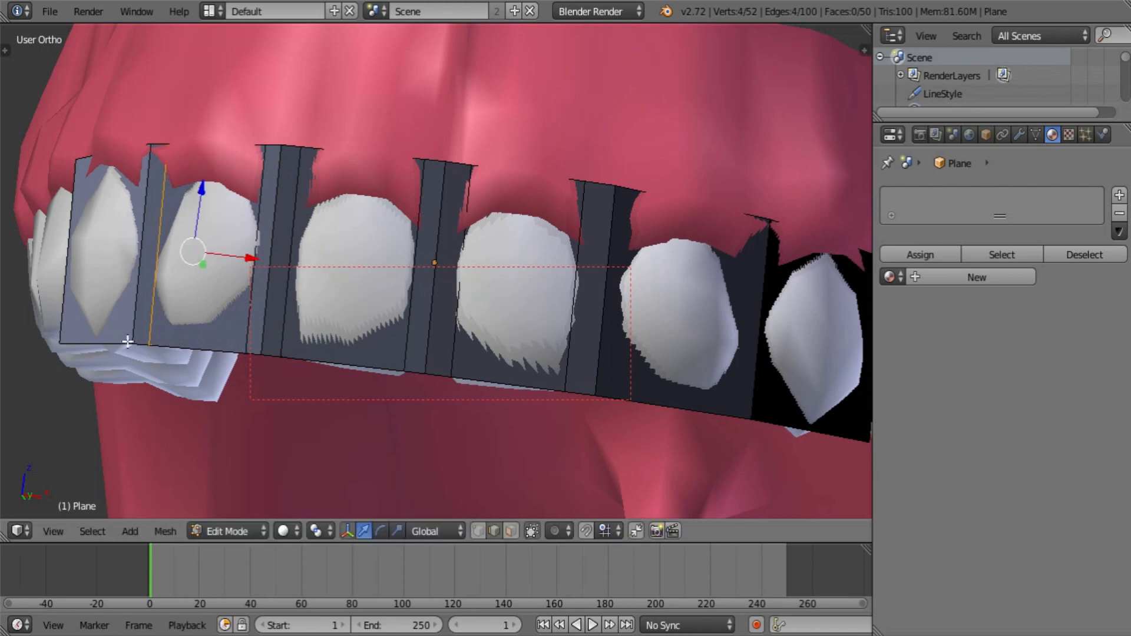
Add two loop cuts to the -X canine's end segment, placing them close to the segment's two side edges
middle_click_drag(123, 338, 331, 355)
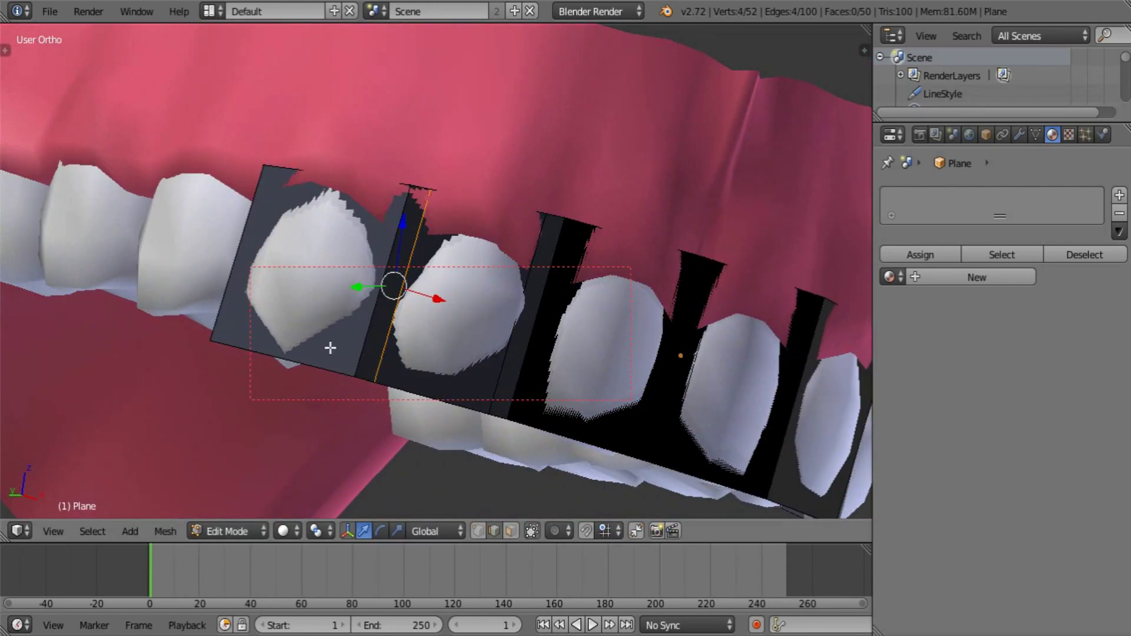
key("ctrl+r")
left_click(331, 355)
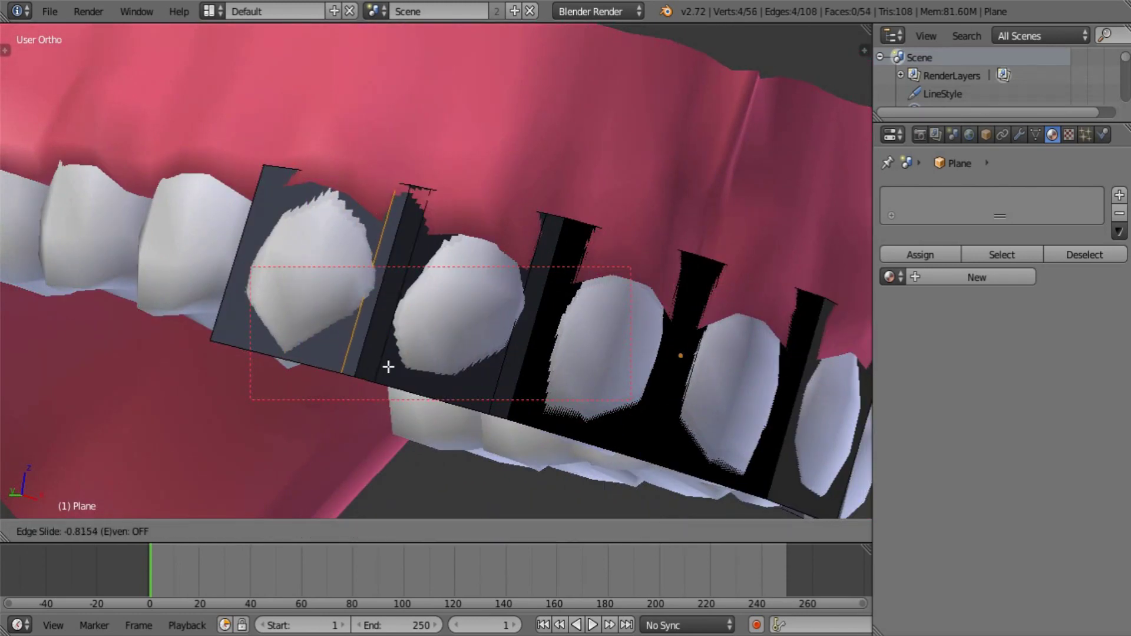
left_click(386, 367)
key("ctrl+r")
left_click(312, 357)
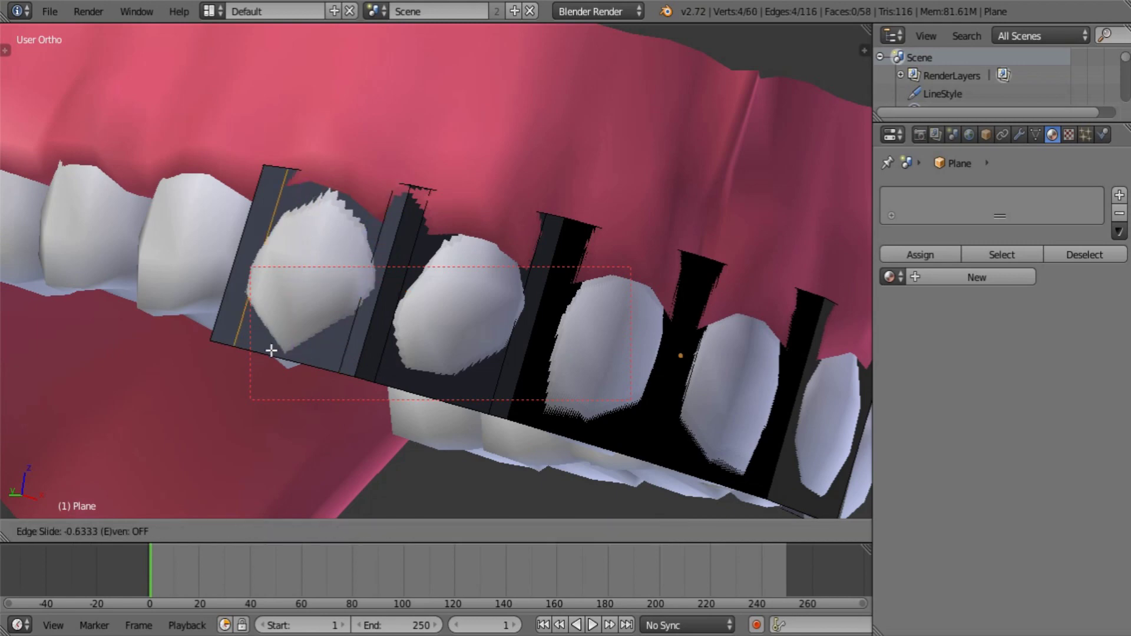
left_click(268, 350)
Add a loop cut to the +X lateral incisor's segment and slide it to the tooth's inner side
middle_click_drag(265, 341, 436, 401)
key("ctrl+r")
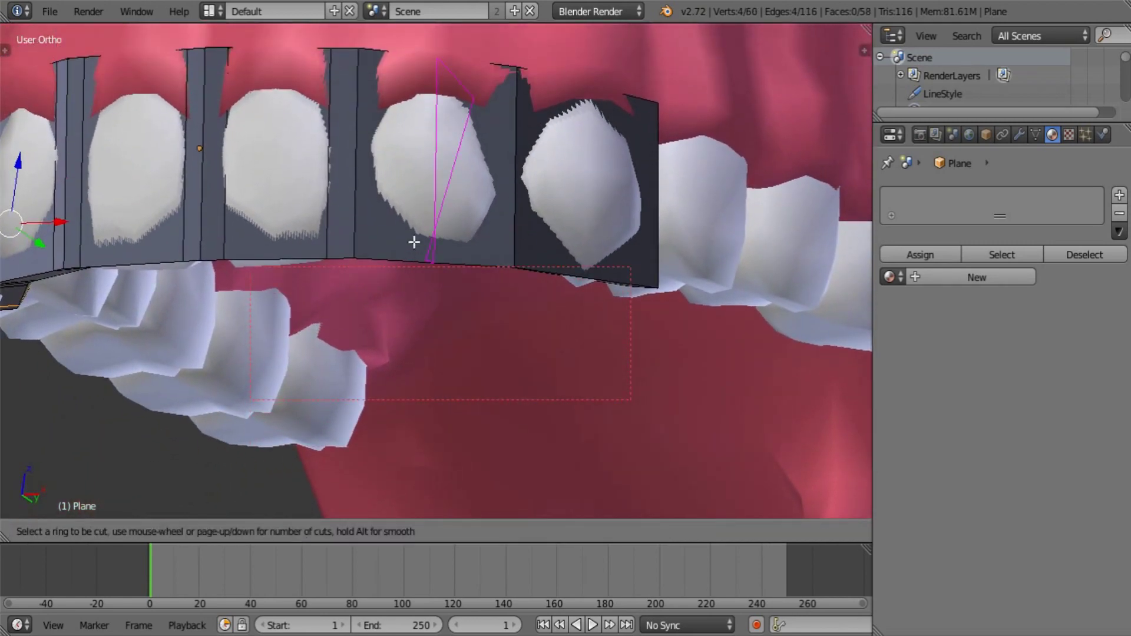
left_click(413, 241)
left_click(357, 241)
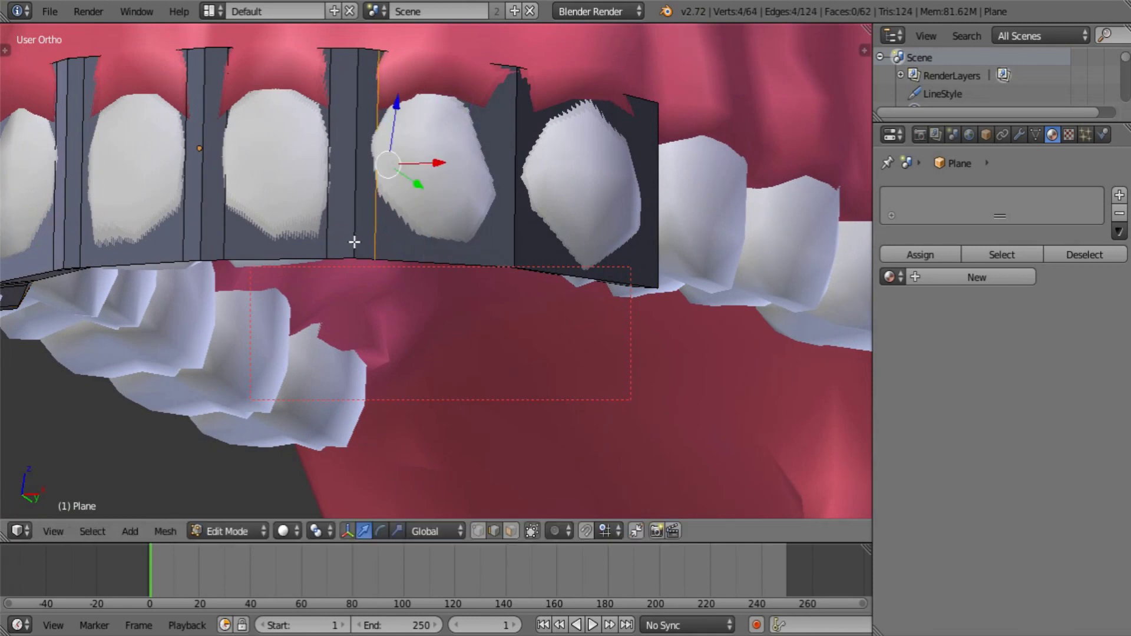
Add a second loop cut to the +X lateral incisor's segment and slide it to the tooth's outer side
key("ctrl+r")
left_click(408, 249)
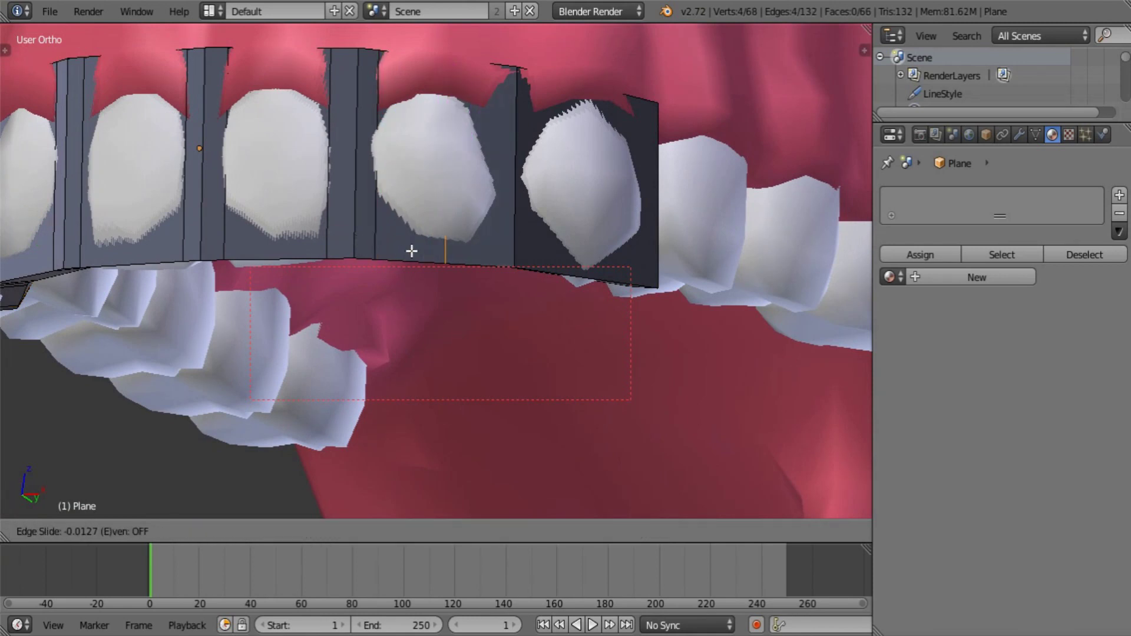
left_click(460, 273)
Add two loop cuts to the +X canine's end segment, placing one along each side of the tooth
key("ctrl+r")
left_click(574, 255)
left_click(518, 267)
middle_click_drag(518, 266, 589, 260)
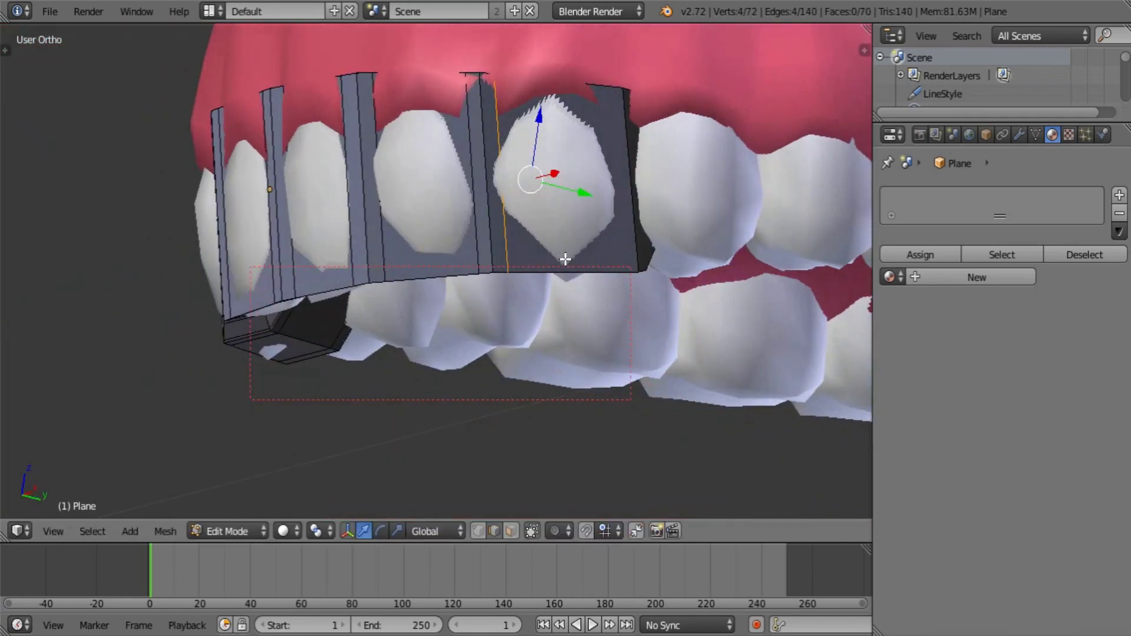
key("ctrl+r")
left_click(603, 260)
left_click(613, 261)
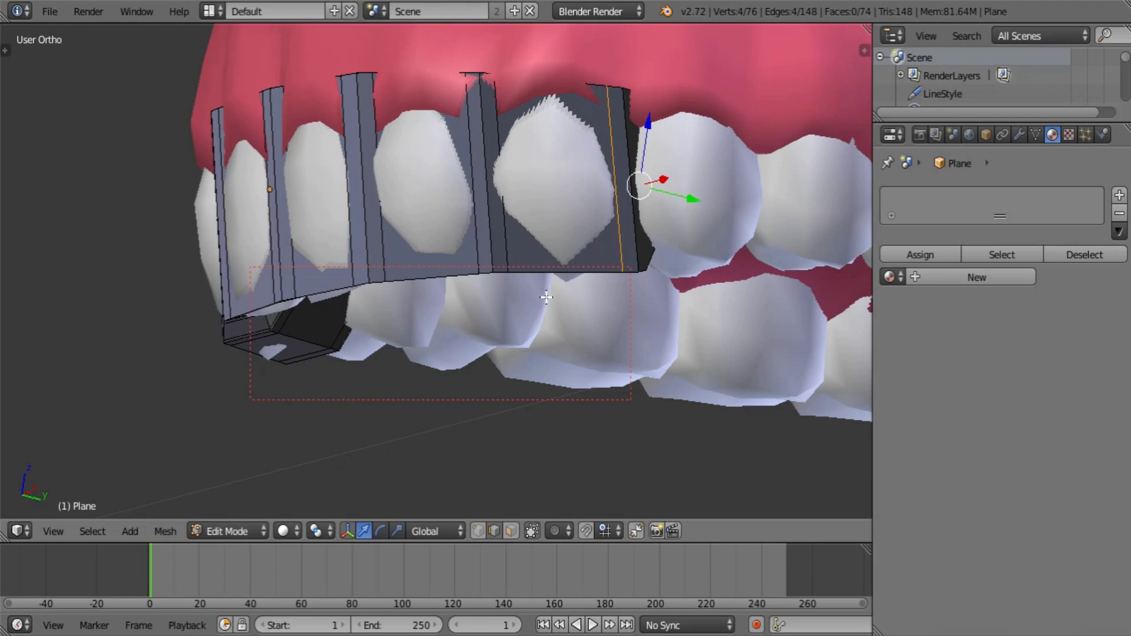
Add a horizontal loop cut along the whole front of the strip and slide it close to the upper edge, at the gum line
middle_click_drag(546, 297, 646, 272)
middle_click_drag(532, 287, 609, 460)
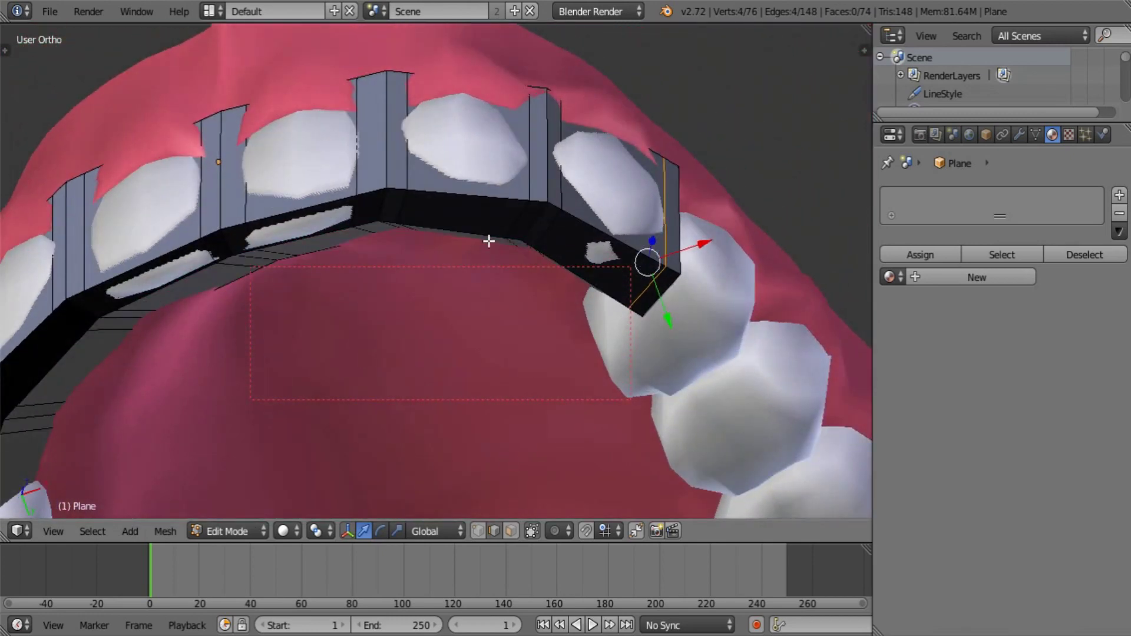
middle_click_drag(489, 241, 490, 329)
key("ctrl+r")
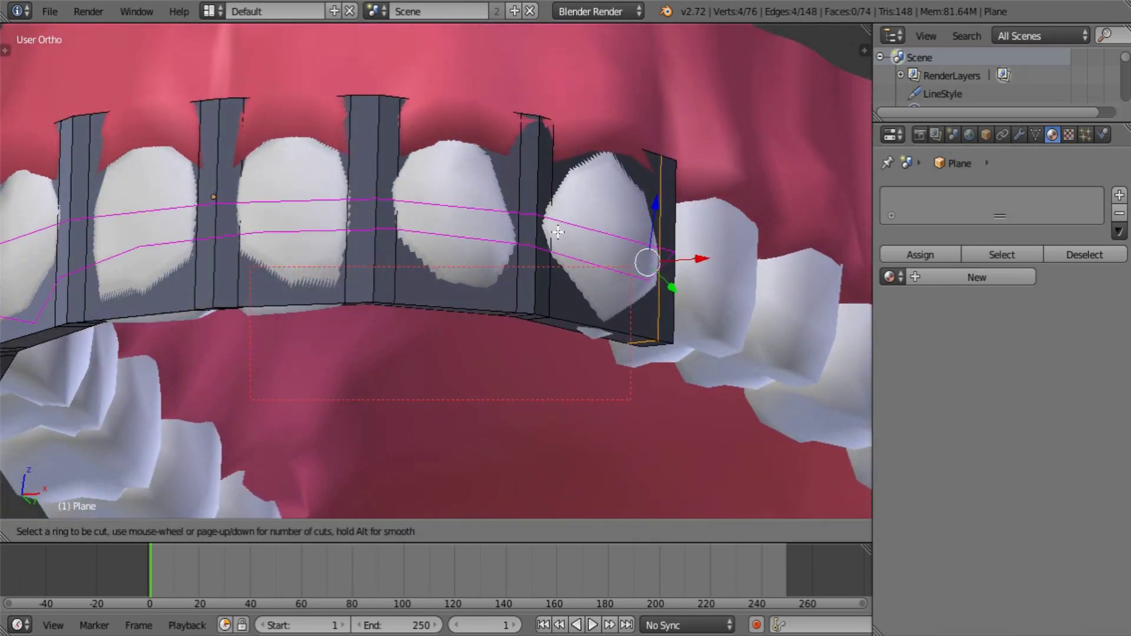
left_click(558, 229)
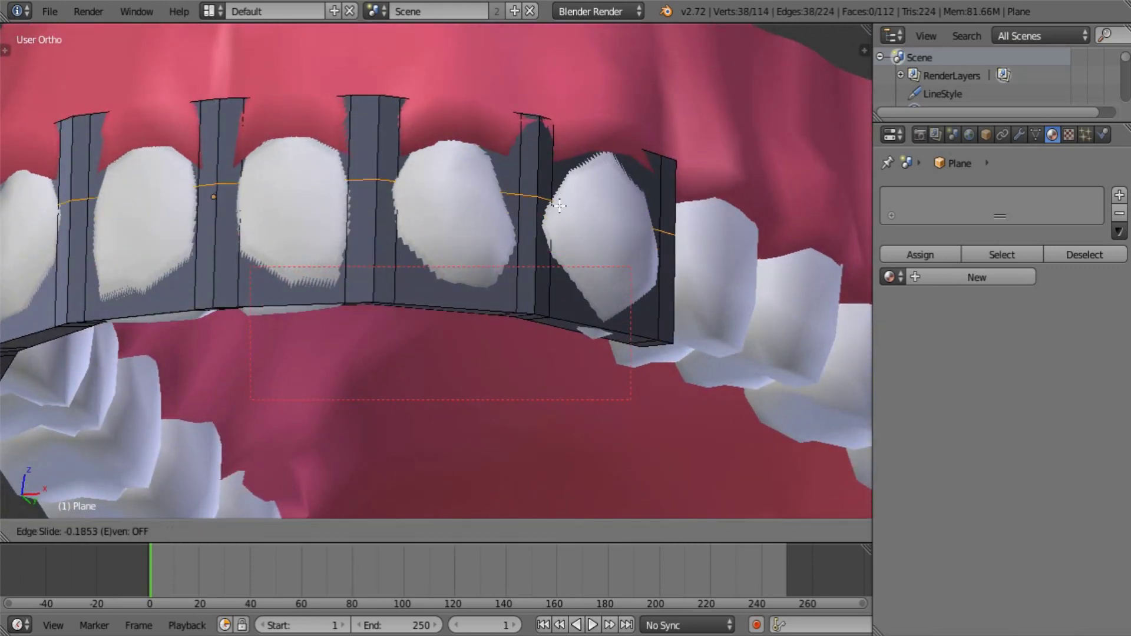
left_click(566, 160)
Select the strip's uppermost edge loop and push it back along Y toward the gums
right_click(391, 100)
mouse_move(391, 101)
middle_mouse_down()
mouse_move(386, 137)
mouse_move(390, 112)
middle_mouse_up()
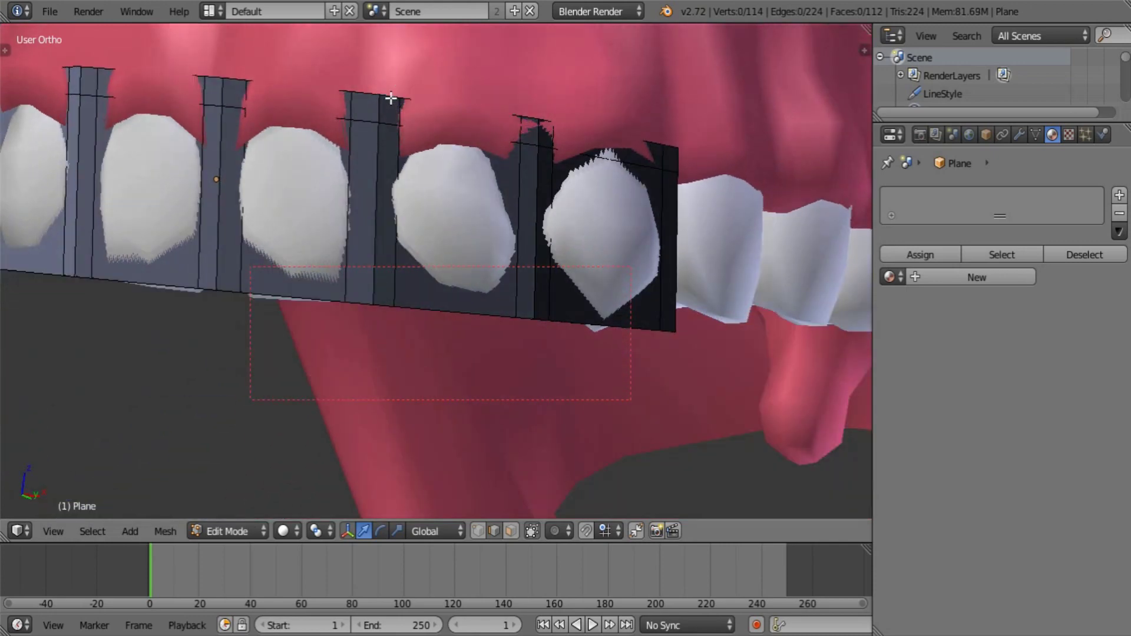
right_click(391, 98, "alt")
middle_click_drag(412, 185, 214, 275)
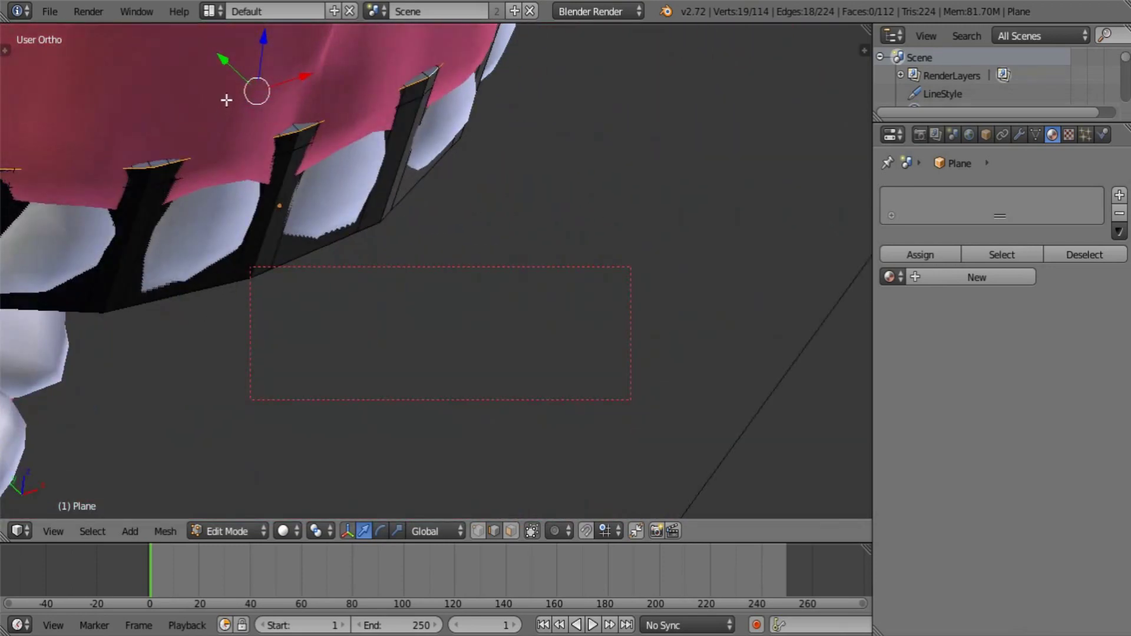
left_click_drag(229, 66, 217, 57)
middle_click_drag(364, 278, 367, 211)
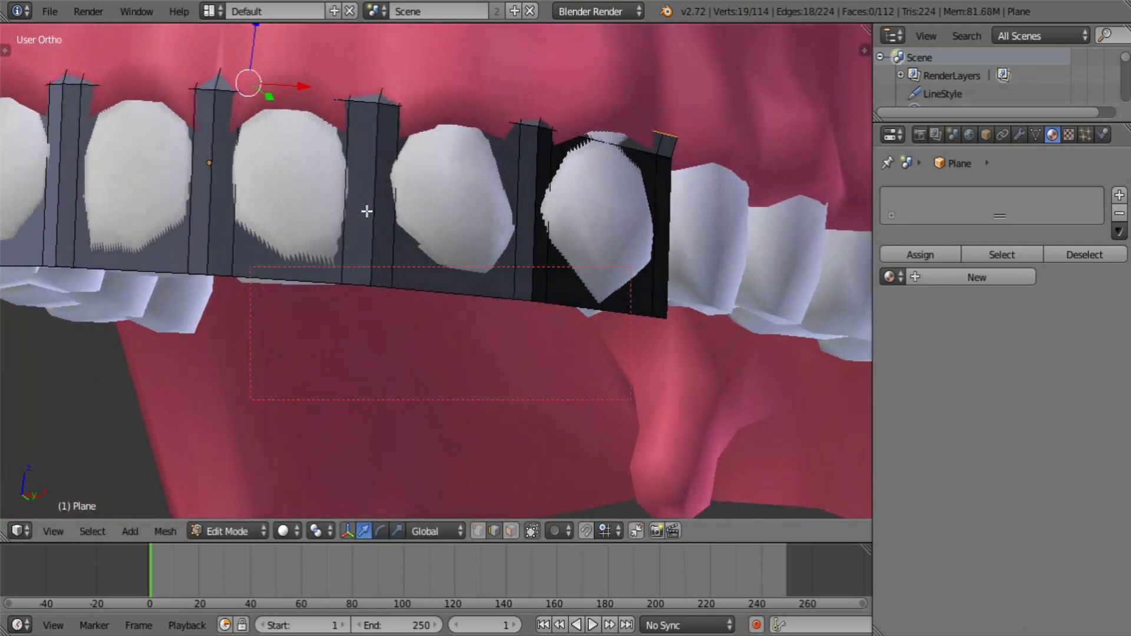
Scale the strip's uppermost edge loop narrower along X so its end tucks in above the canine
middle_click_drag(325, 366, 632, 336)
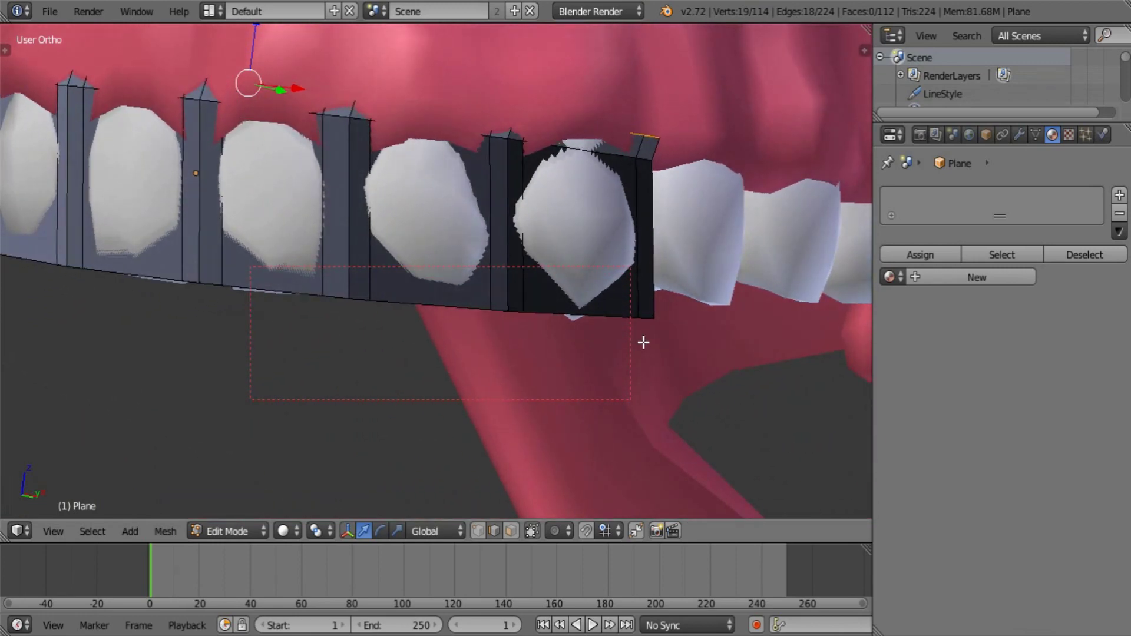
key("s")
key("x")
left_click(630, 338)
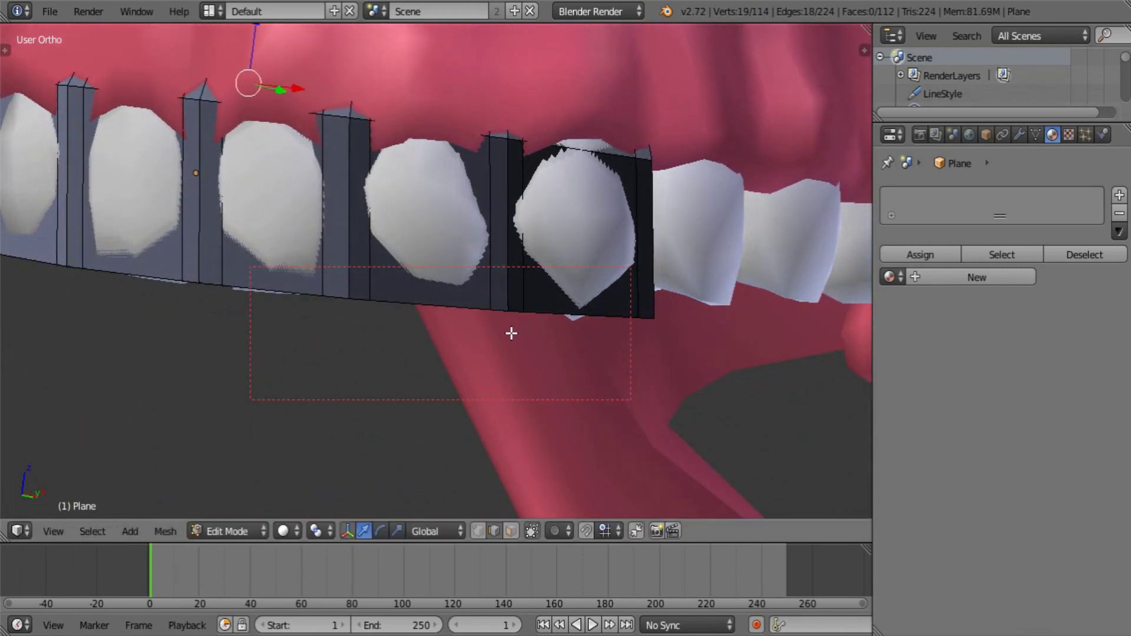
Try to fill a face at the strip's open +X end beside the canine
scroll(511, 336, "down", 2)
middle_click_drag(511, 338, 359, 338)
scroll(365, 343, "up", 2)
right_click(345, 253)
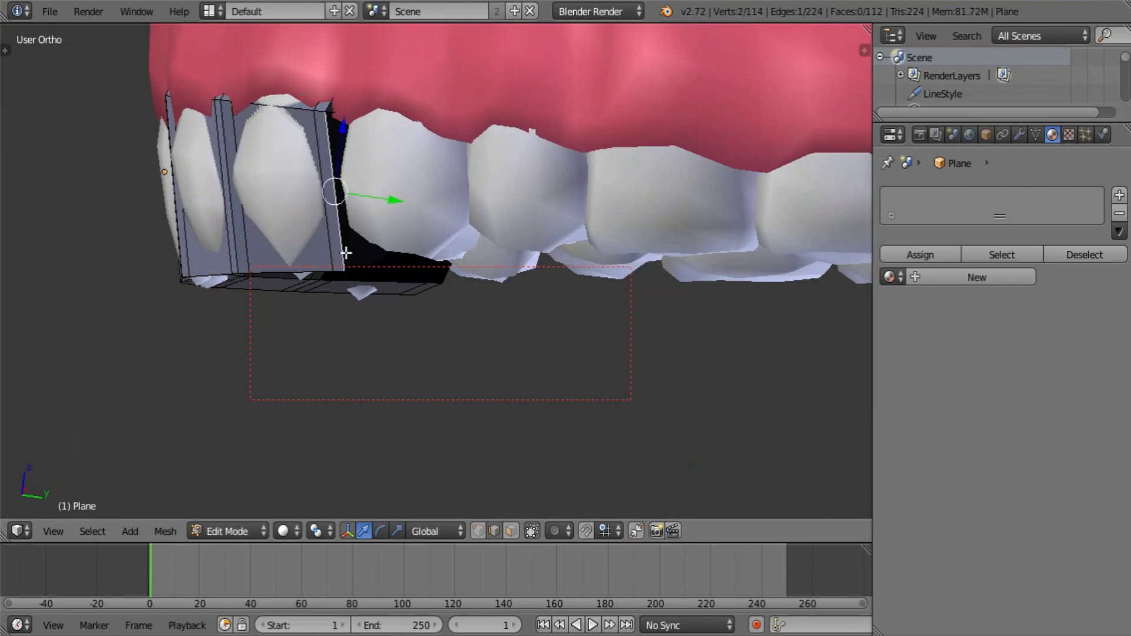
key("f")
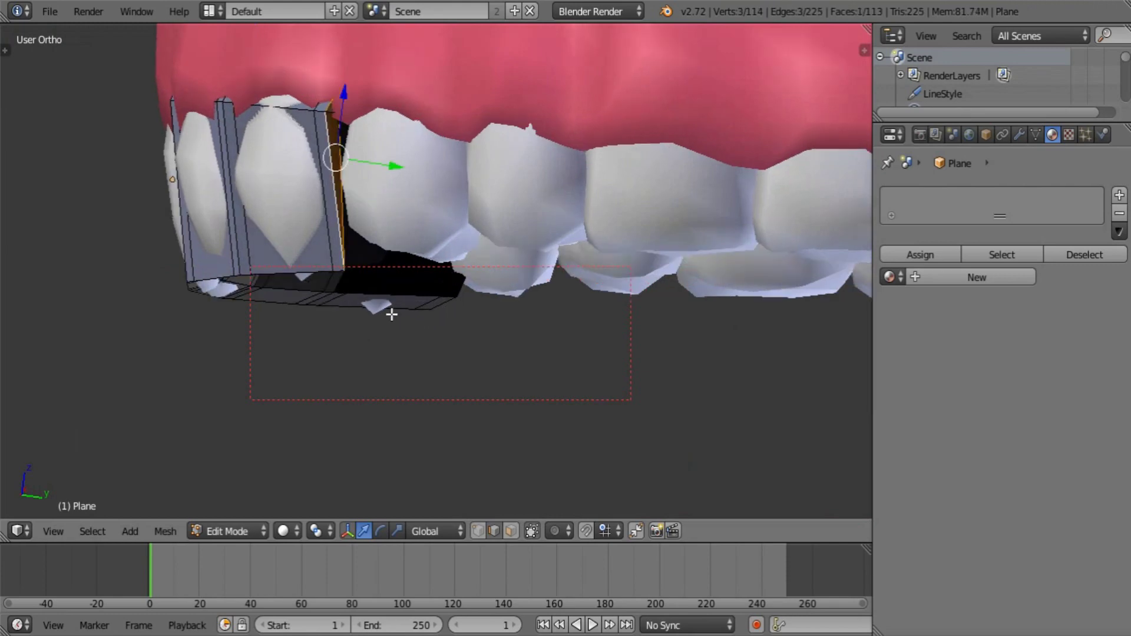
middle_click_drag(391, 312, 436, 318)
key("a")
Lower the strip's two underside faces beneath the central incisors to cover the tooth tips
scroll(295, 305, "down", 2)
middle_click_drag(258, 306, 371, 276)
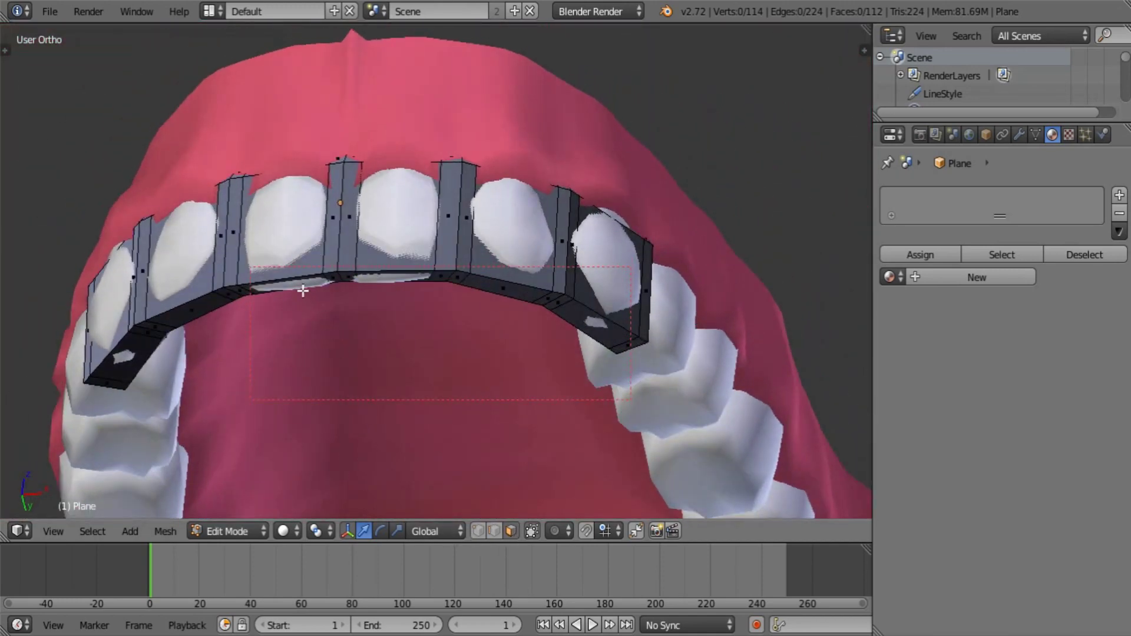
middle_click_drag(373, 315, 421, 334)
key("g")
key("Escape")
key("g")
key("Escape")
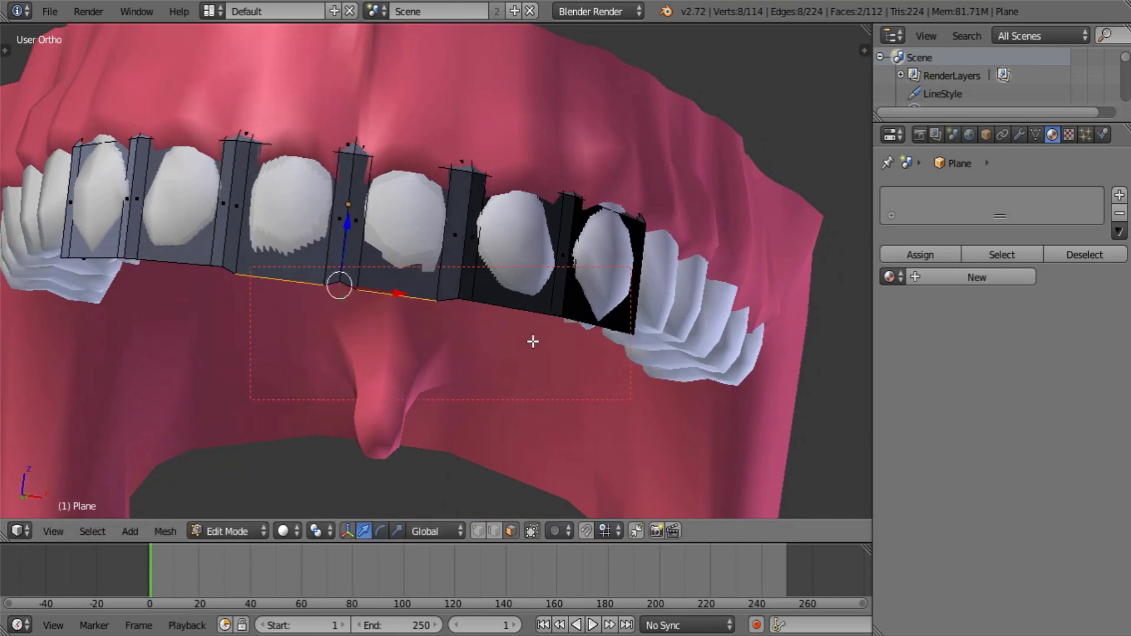
Select the strip's four underside faces beneath both lateral incisors and both canines and lower them over the tooth tips
middle_click_drag(532, 338, 506, 297)
right_click(506, 297)
right_click(583, 350, "shift")
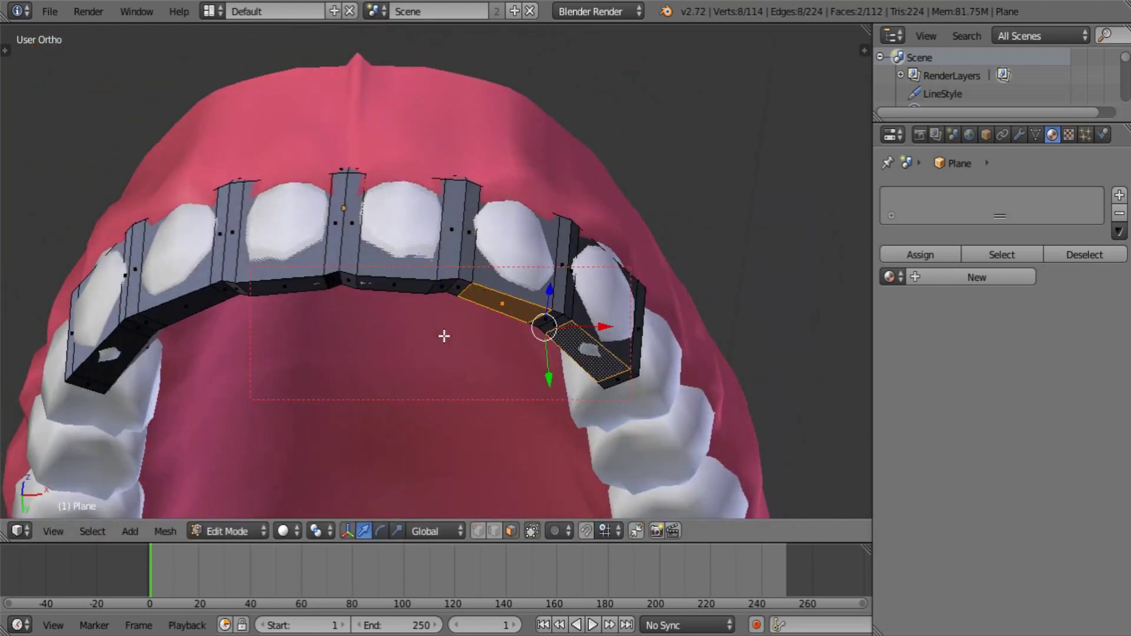
right_click(185, 293, "shift")
right_click(118, 339, "shift")
middle_click_drag(265, 300, 379, 354)
key("g")
key("Escape")
Return to Object Mode and apply smooth shading to the strip
key("Tab")
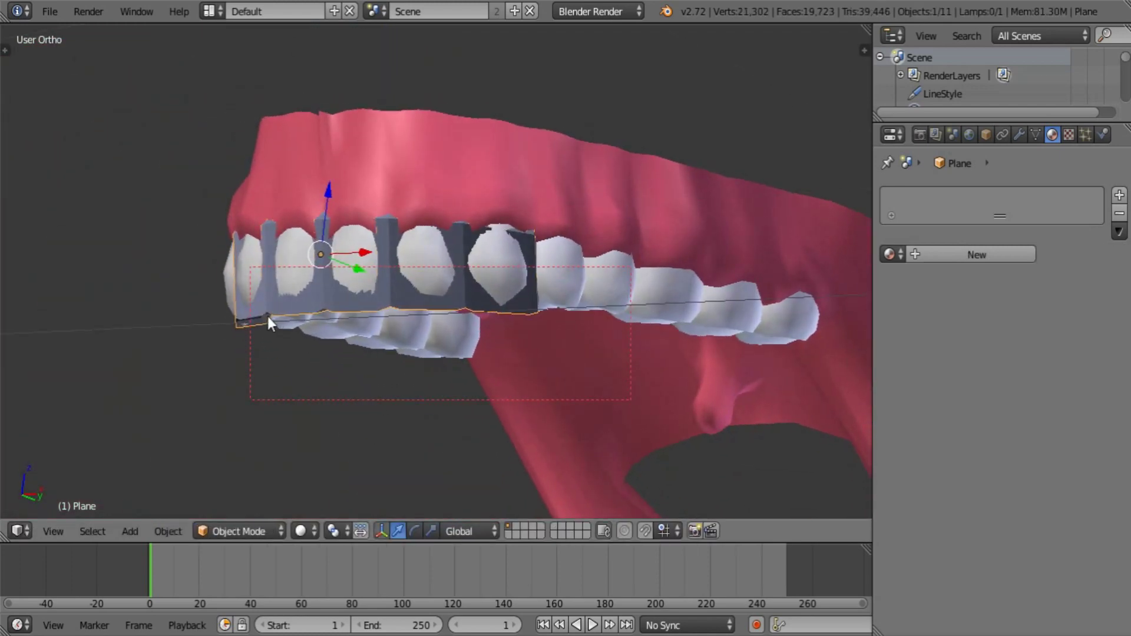
key("t")
left_click(47, 296)
key("t")
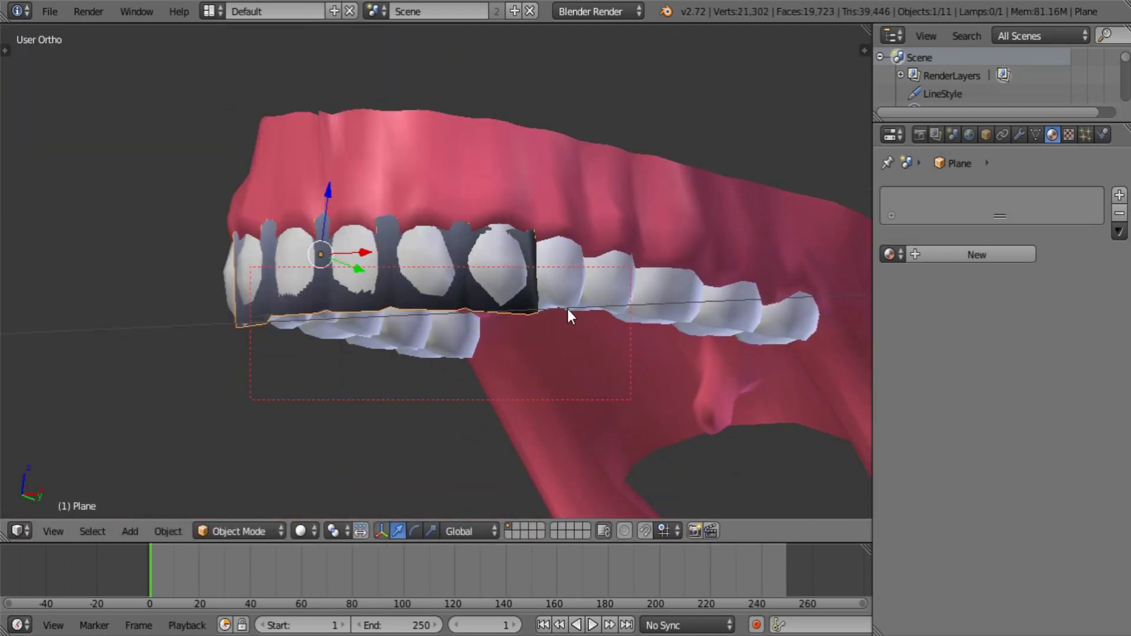
Assign the existing Teeth material to the strip and enable Double Sided for its mesh normals
left_click(897, 261)
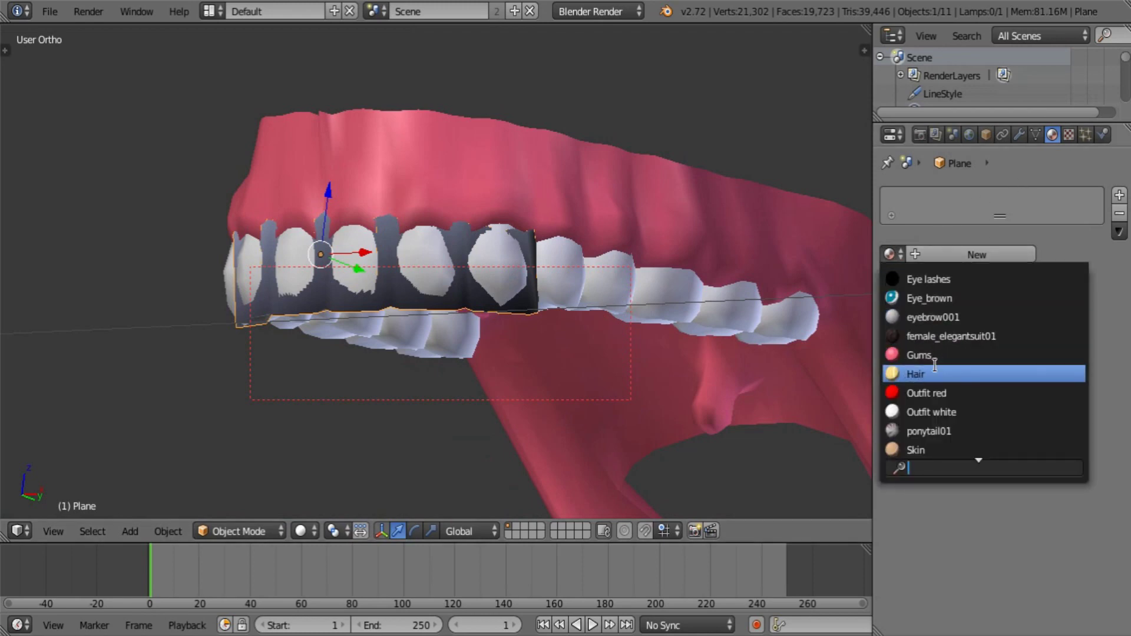
scroll(929, 413, "down", 3)
type("tee")
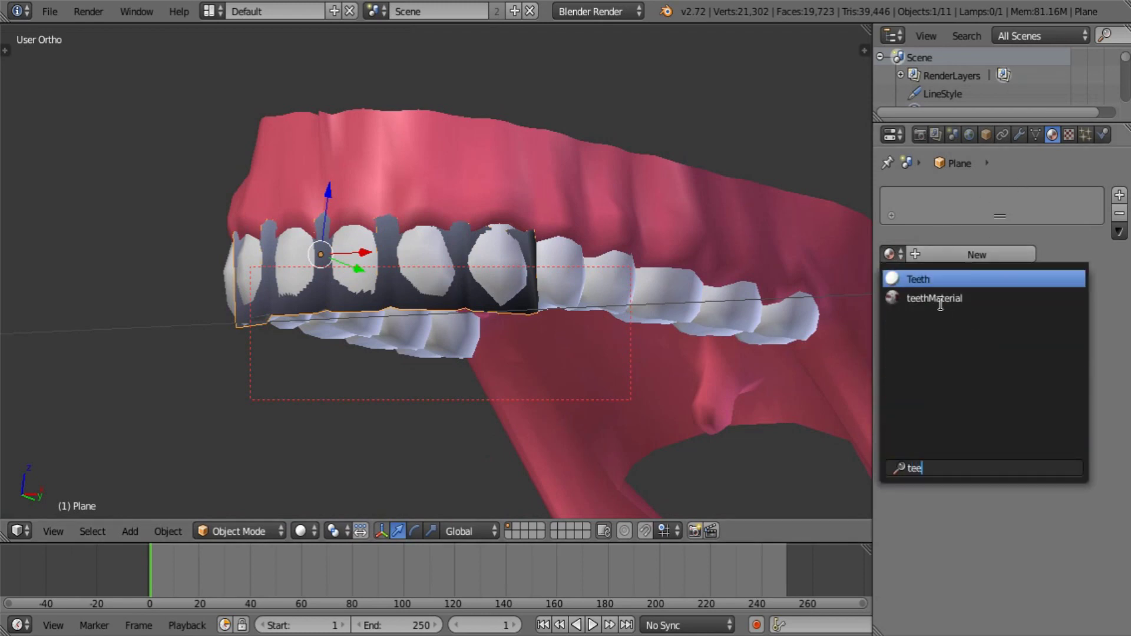
key("Return")
middle_click_drag(609, 291, 787, 239)
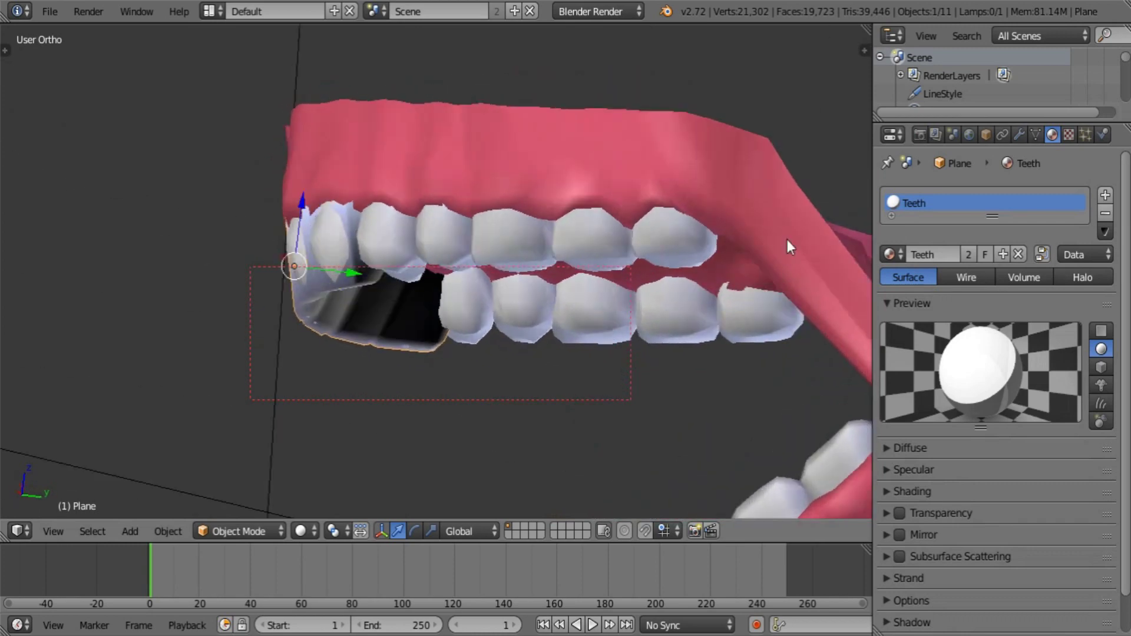
left_click(1036, 135)
left_click(1042, 178)
Nudge the strip slightly up along Z and forward along Y so it covers more of the upper front teeth
middle_click_drag(444, 257, 418, 183)
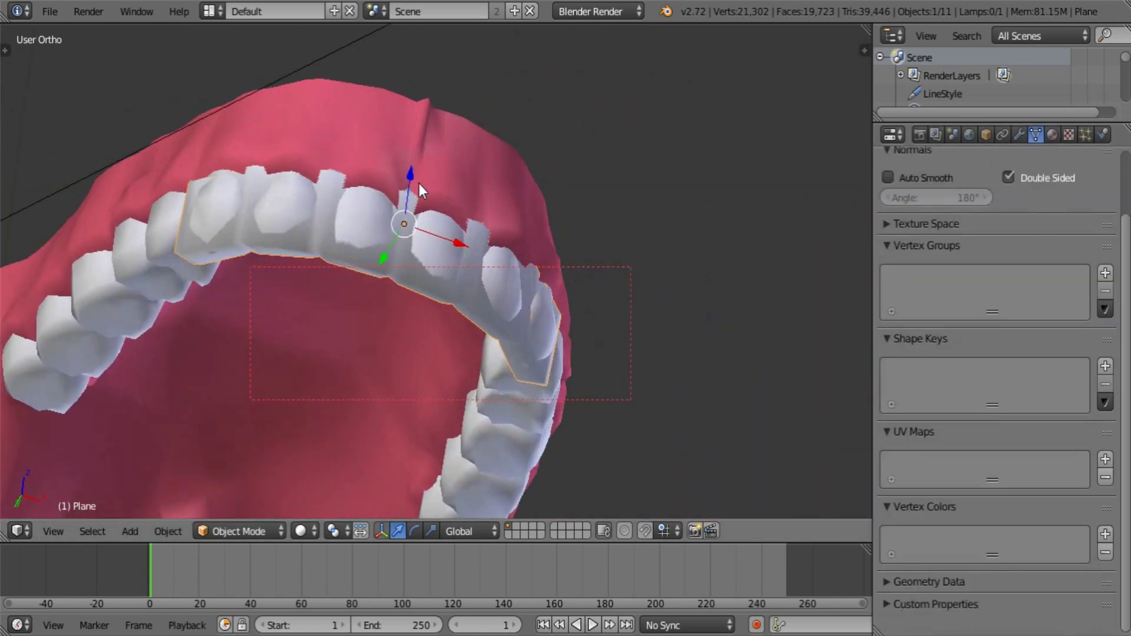
left_click_drag(411, 171, 415, 167)
middle_click_drag(415, 167, 364, 268)
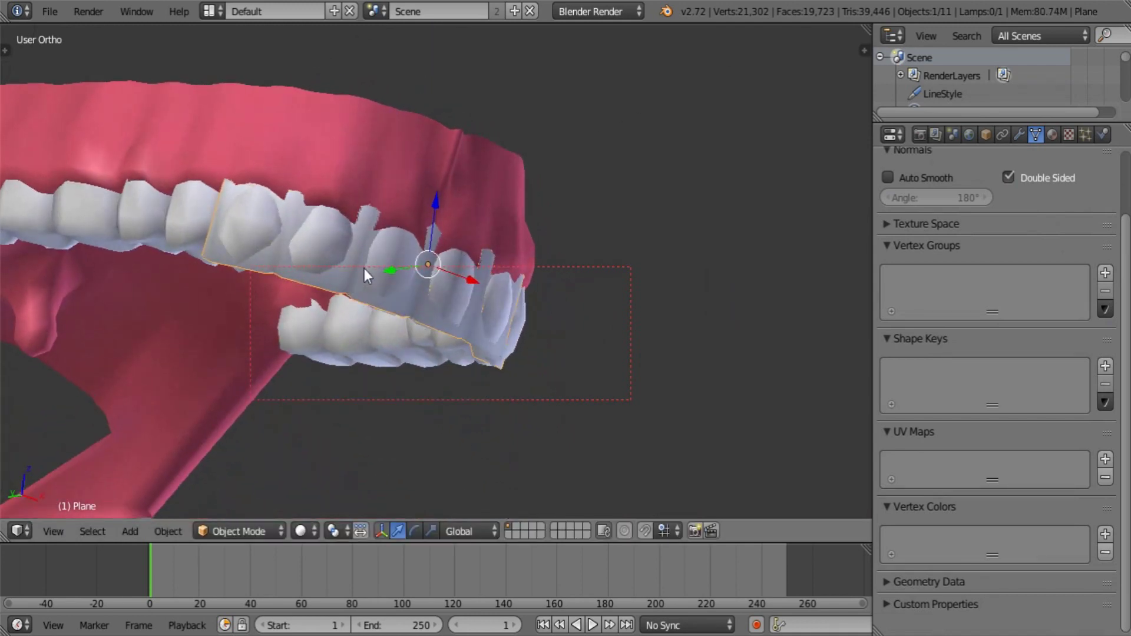
left_click_drag(371, 269, 407, 272)
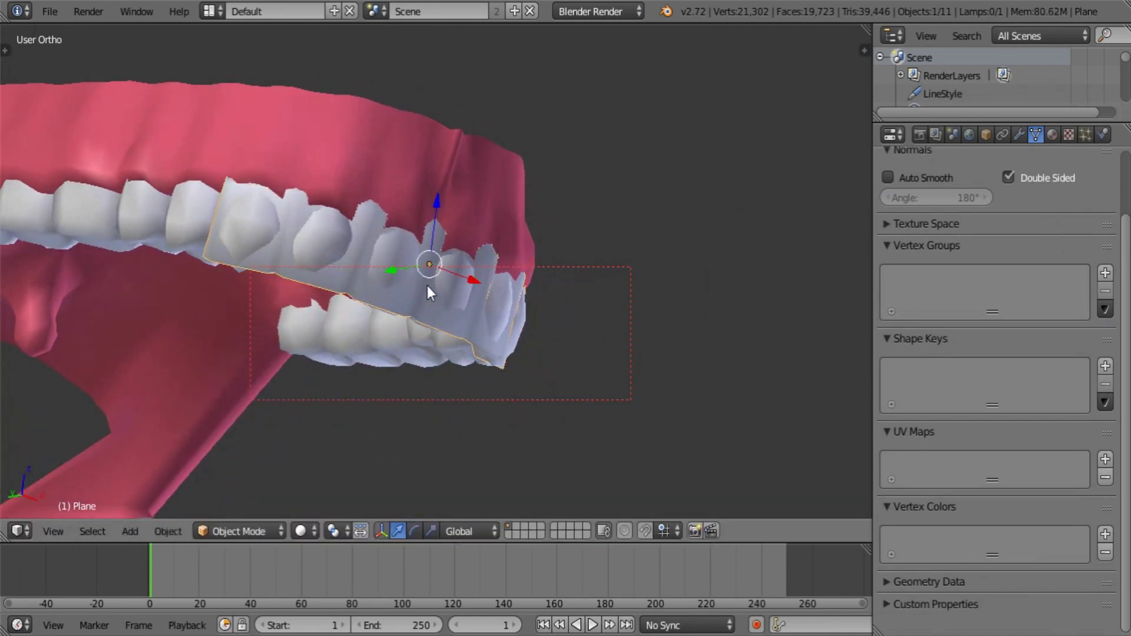
middle_click_drag(427, 285, 523, 302)
left_click_drag(398, 274, 397, 274)
Rotate the strip slightly around the global X axis and fine-tune its position along Y
middle_click_drag(398, 273, 544, 354)
key("r")
key("x")
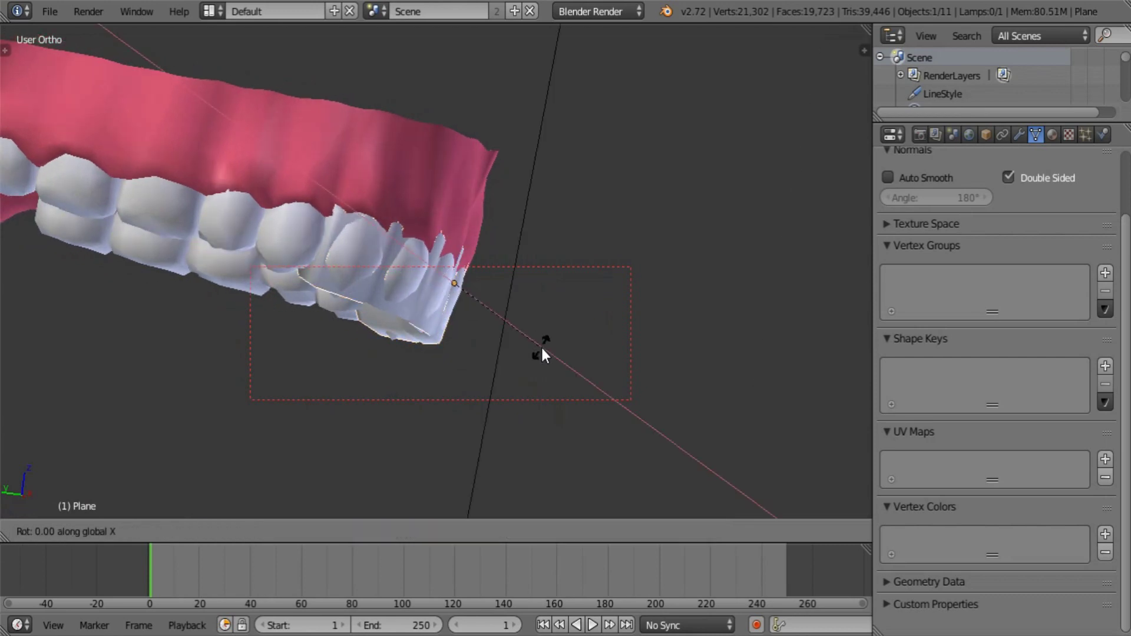
left_click(532, 346)
left_click_drag(397, 275, 403, 275)
middle_click_drag(571, 364, 460, 317)
Open the tennis_girl-teeth_base mesh in Edit Mode and clear its selection
right_click(650, 360)
key("Tab")
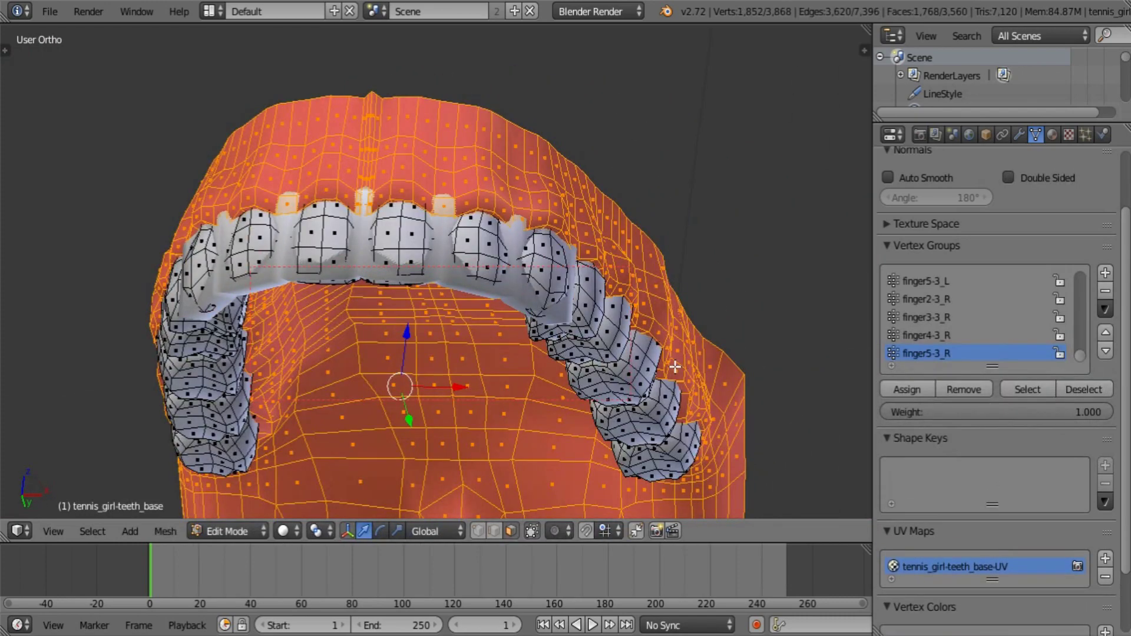
scroll(658, 404, "up", 2)
middle_click_drag(661, 344, 611, 339, "shift")
middle_click_drag(611, 339, 559, 315)
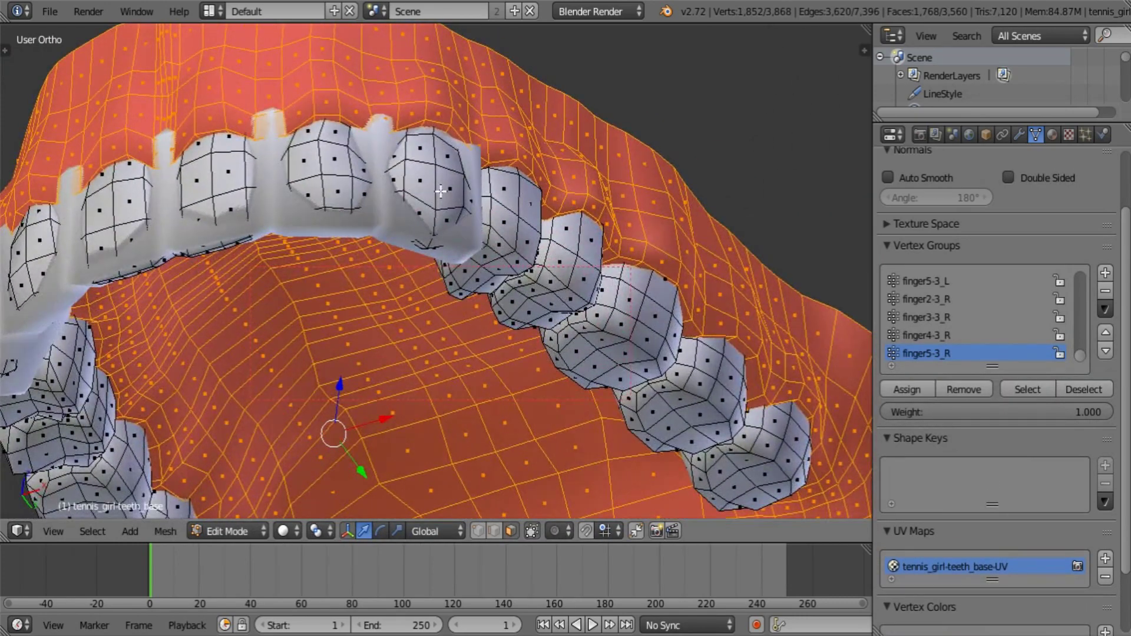
key("a")
Select a face loop on each of the six upper front teeth, from canine to canine
right_click(426, 191, "alt")
right_click(322, 162, "alt+shift")
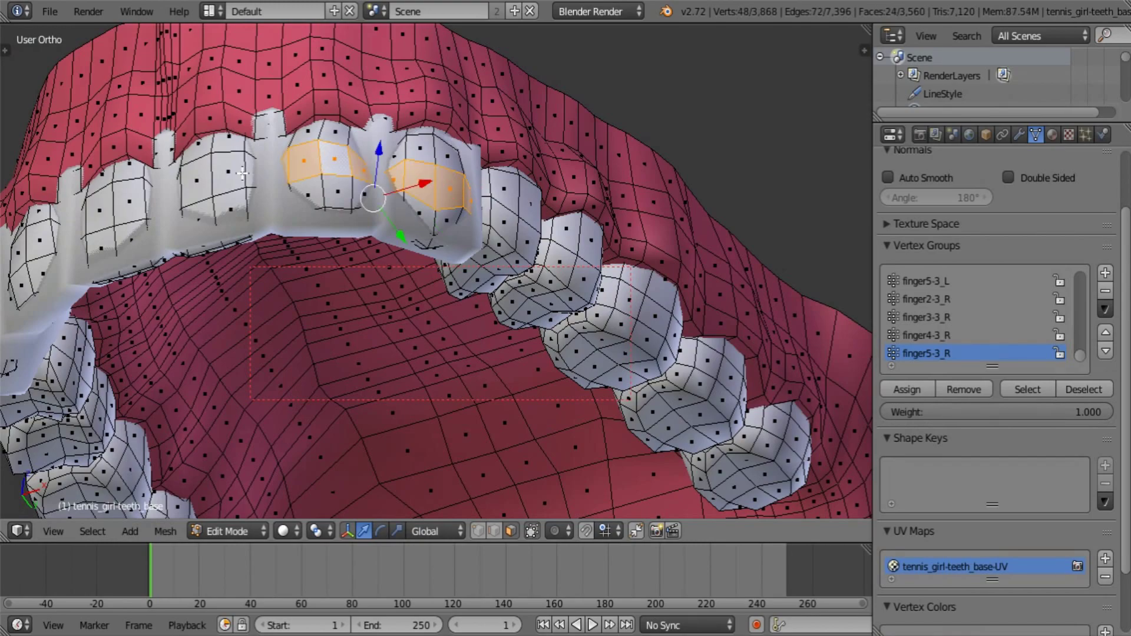
right_click(216, 172, "alt+shift")
middle_click_drag(128, 224, 167, 230)
right_click(104, 142, "alt+shift")
middle_click_drag(197, 224, 611, 313, "shift")
right_click(423, 248, "alt+shift")
middle_click_drag(349, 307, 453, 330)
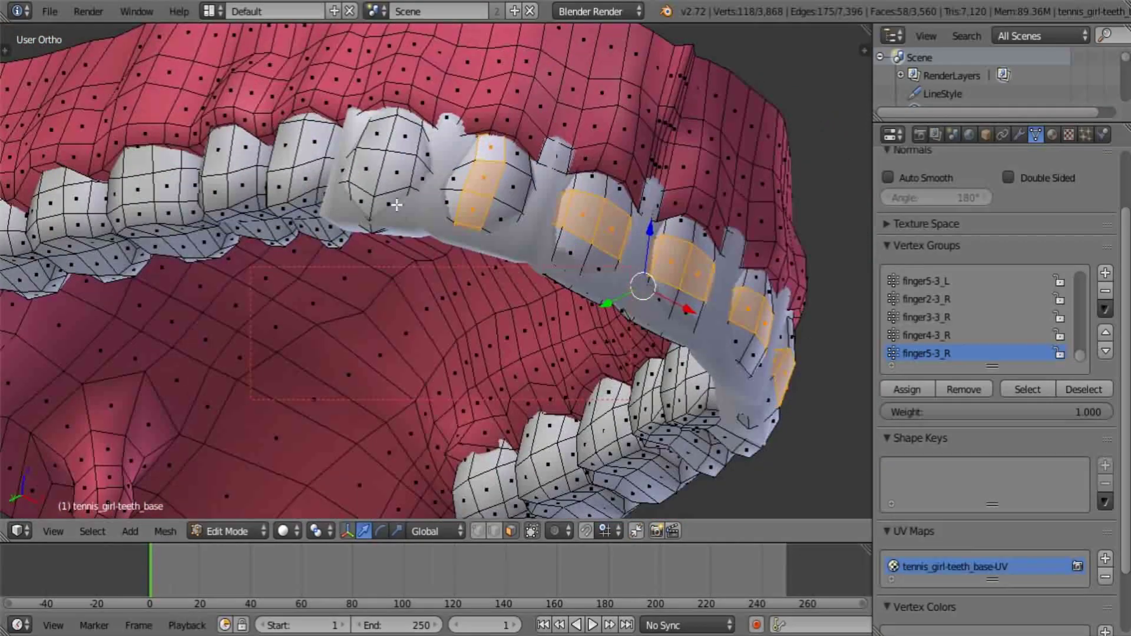
right_click(377, 172, "alt+shift")
Enlarge the Outliner and hide the Plane strip object in the viewport
scroll(1037, 111, "down", 4)
scroll(1036, 111, "down", 4)
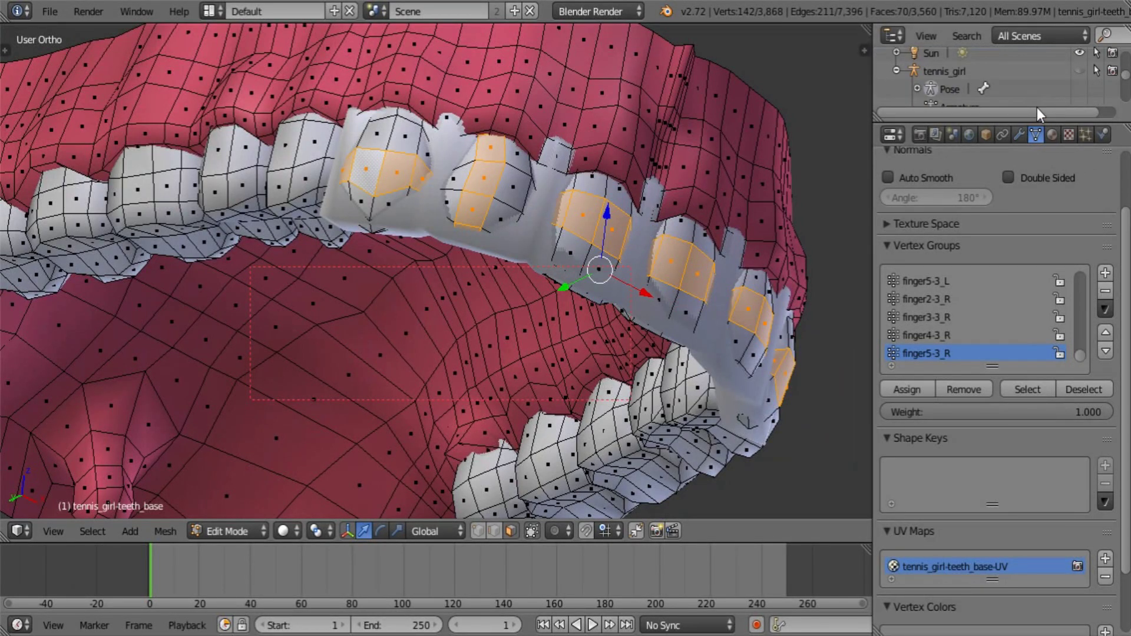
left_click_drag(1054, 120, 1054, 362)
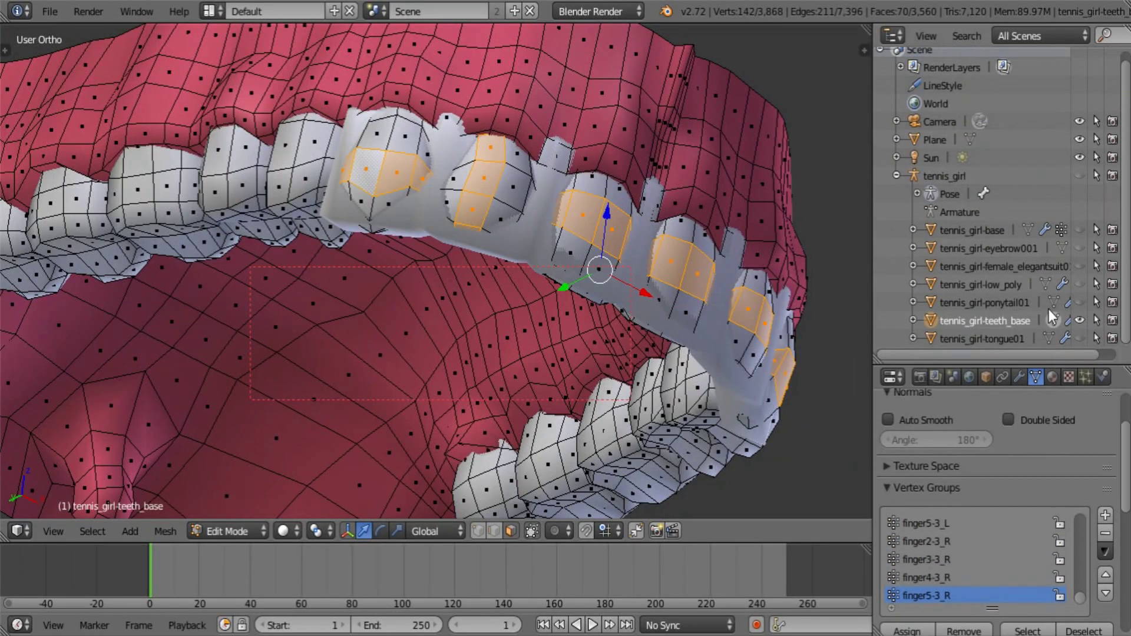
left_click(1079, 139)
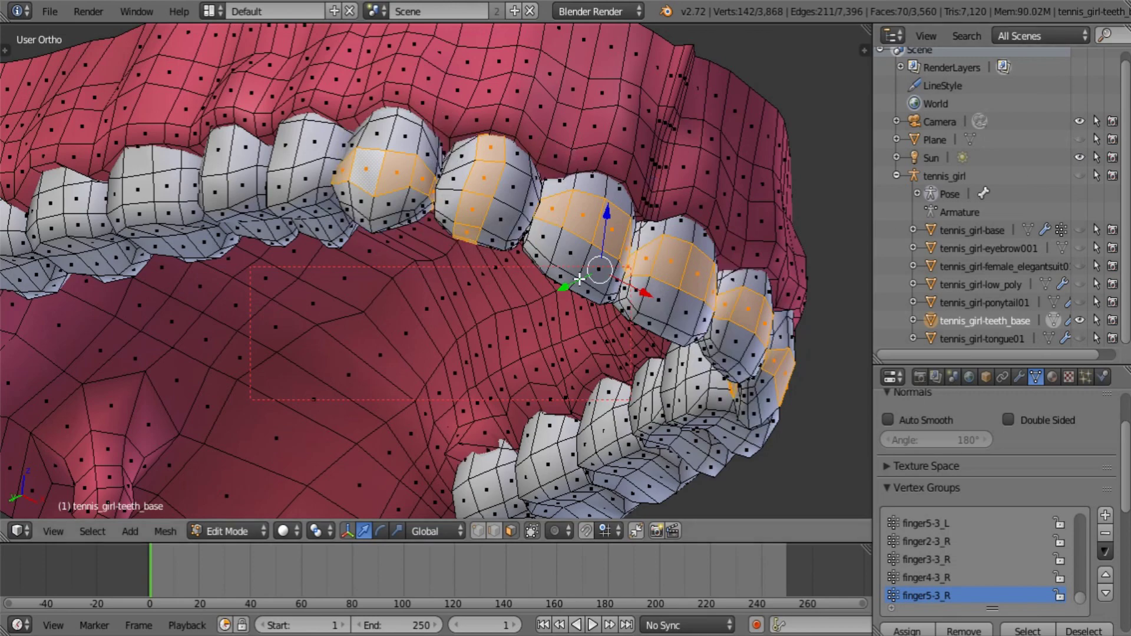
Extend the face selection over the front faces of the character's right central and lateral upper incisors
middle_click_drag(518, 341, 522, 281)
key("l")
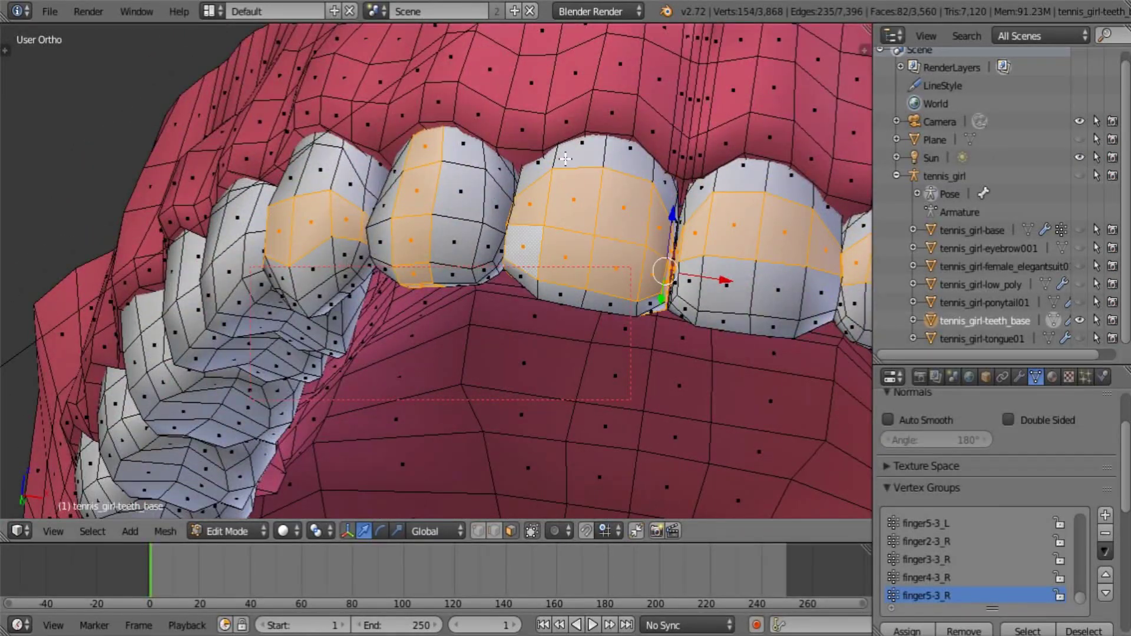
key("l")
key("l")
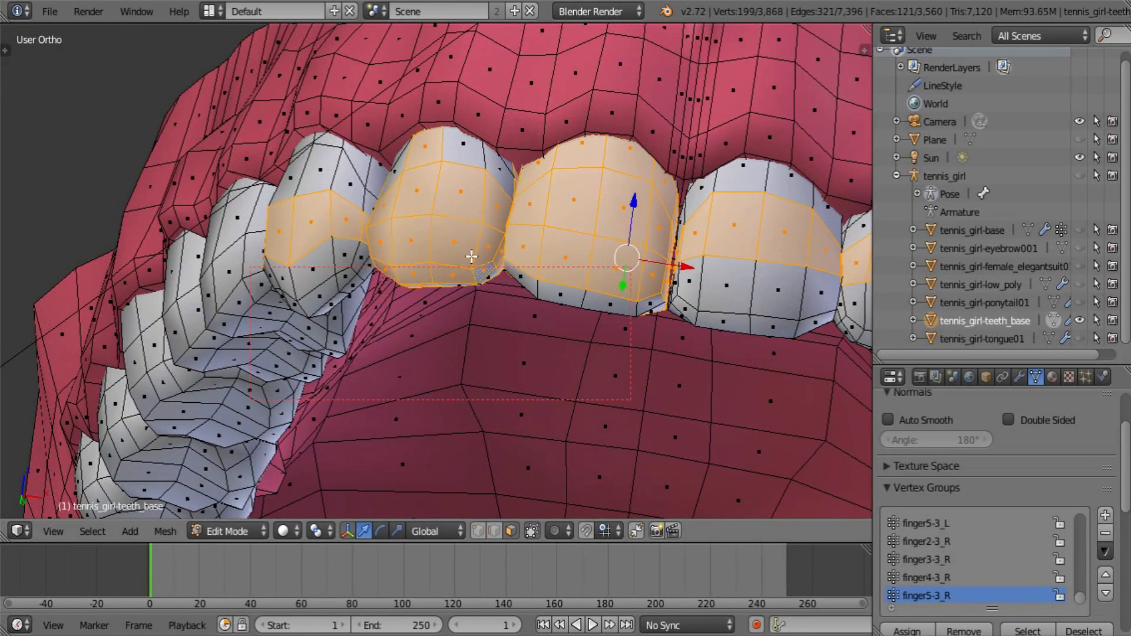
key("l")
Add the outer faces of the character's right upper canine to the selection
middle_click_drag(482, 159, 414, 124)
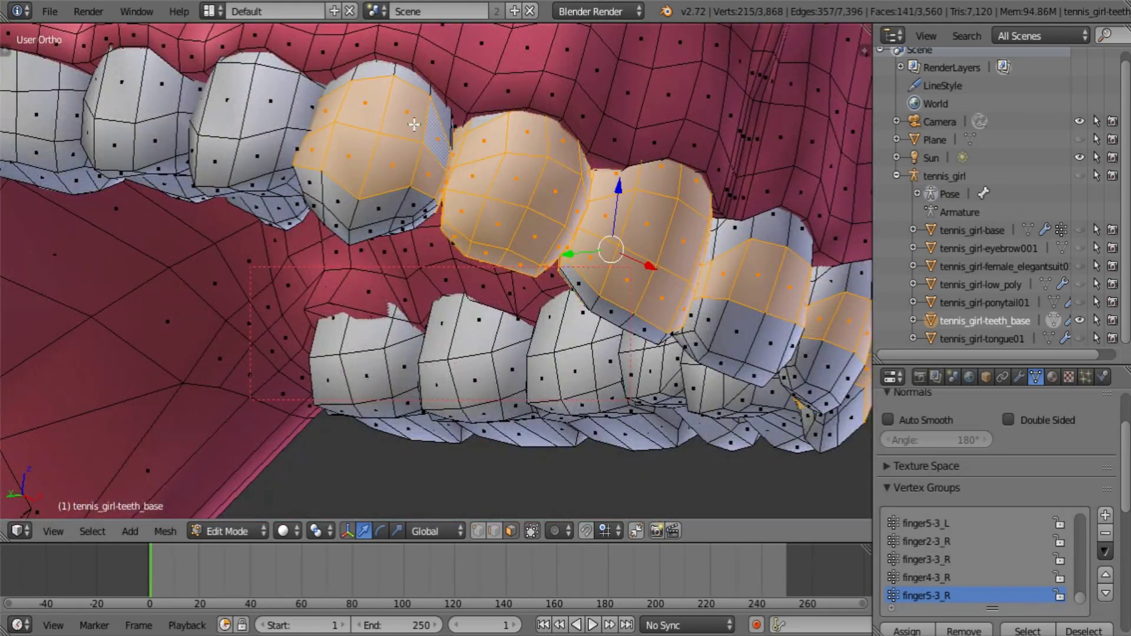
key("l")
key("l")
key("l")
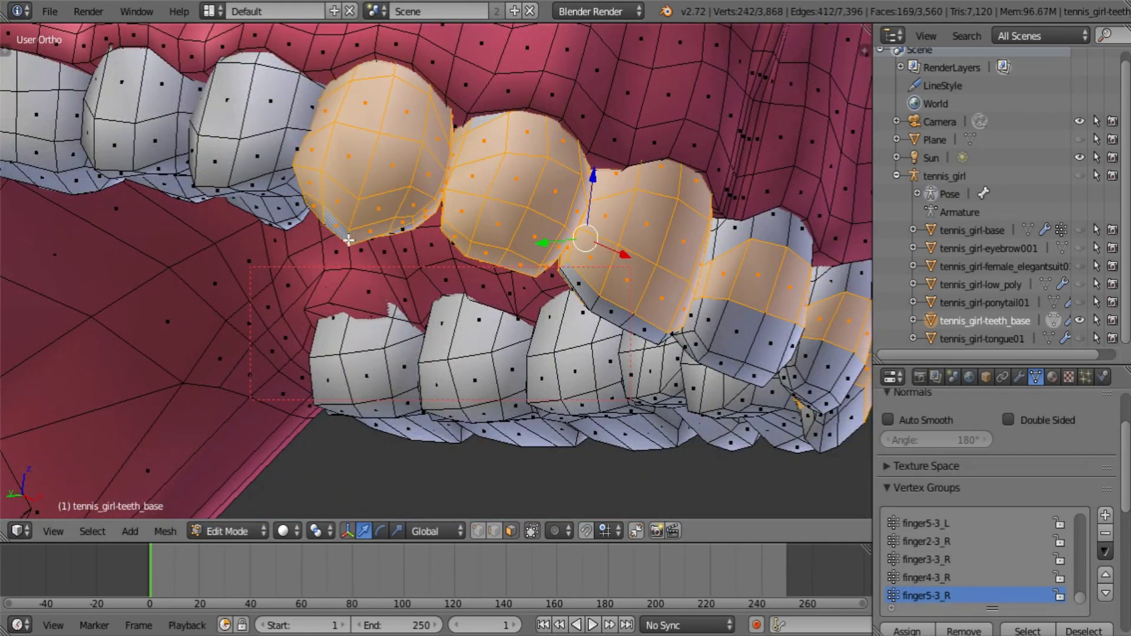
Add the face loops on the underside and inner side of the right upper canine to the selection
middle_click_drag(350, 235, 421, 139)
middle_click_drag(430, 112, 384, 275, "shift")
scroll(387, 253, "up", 2)
right_click(395, 224, "alt+shift")
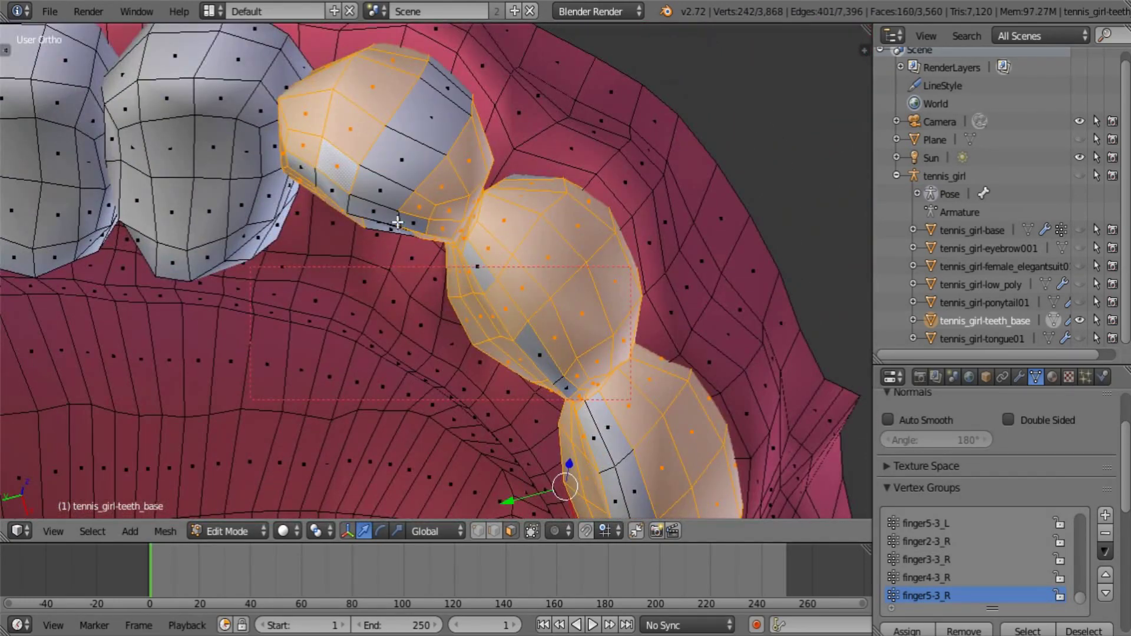
right_click(386, 208, "alt+shift")
right_click(322, 181, "alt+shift")
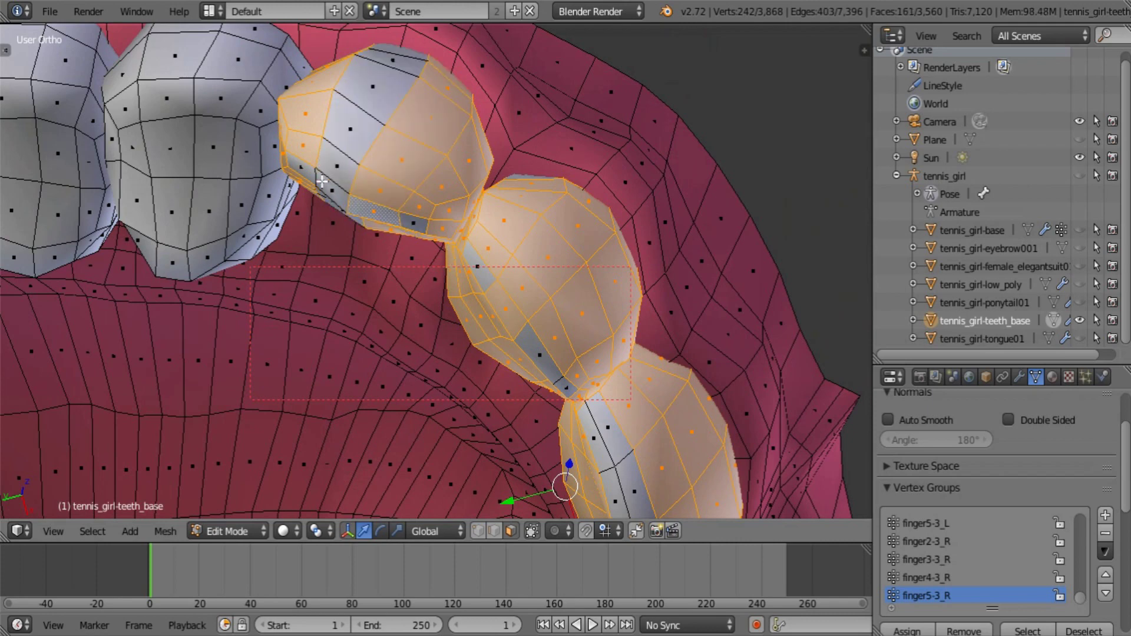
right_click(338, 154, "alt+shift")
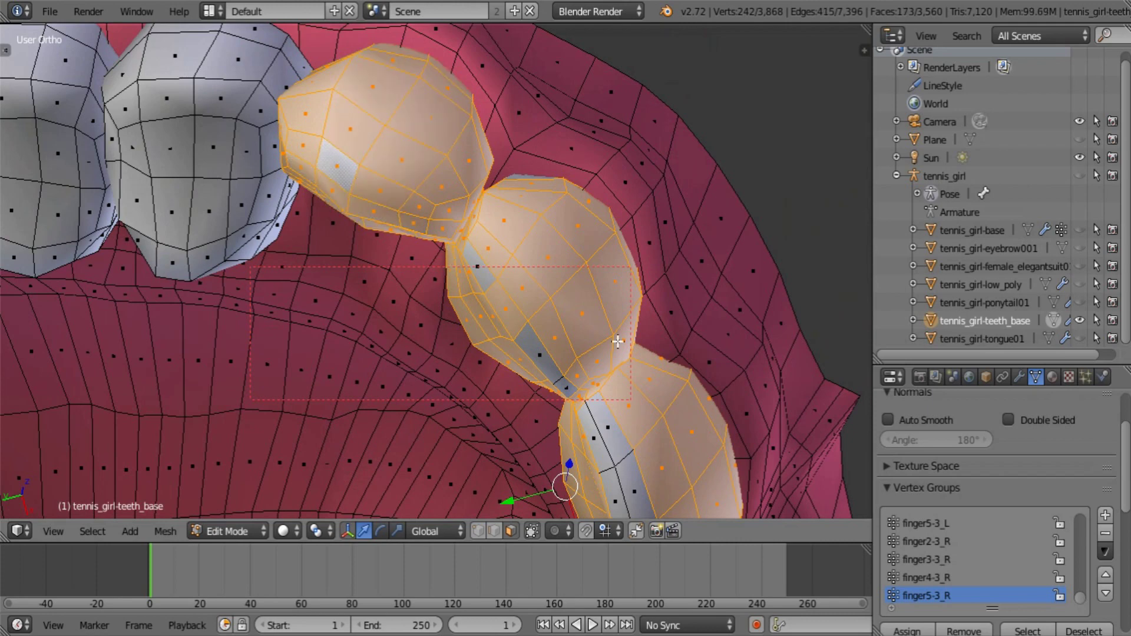
Select the remaining unselected faces on the undersides of the right lateral and right central upper incisors
middle_click_drag(676, 375, 629, 239, "shift")
scroll(513, 250, "up", 1)
right_click(527, 242, "alt+shift")
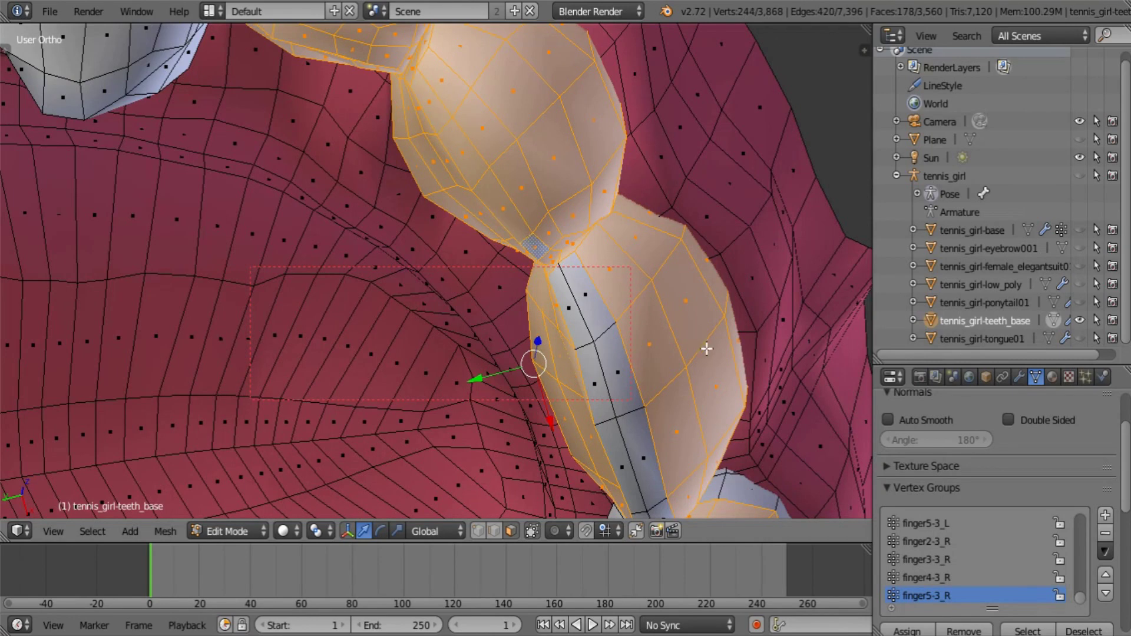
right_click(606, 333, "alt+shift")
right_click(577, 357, "alt+shift")
right_click(588, 329, "alt+shift")
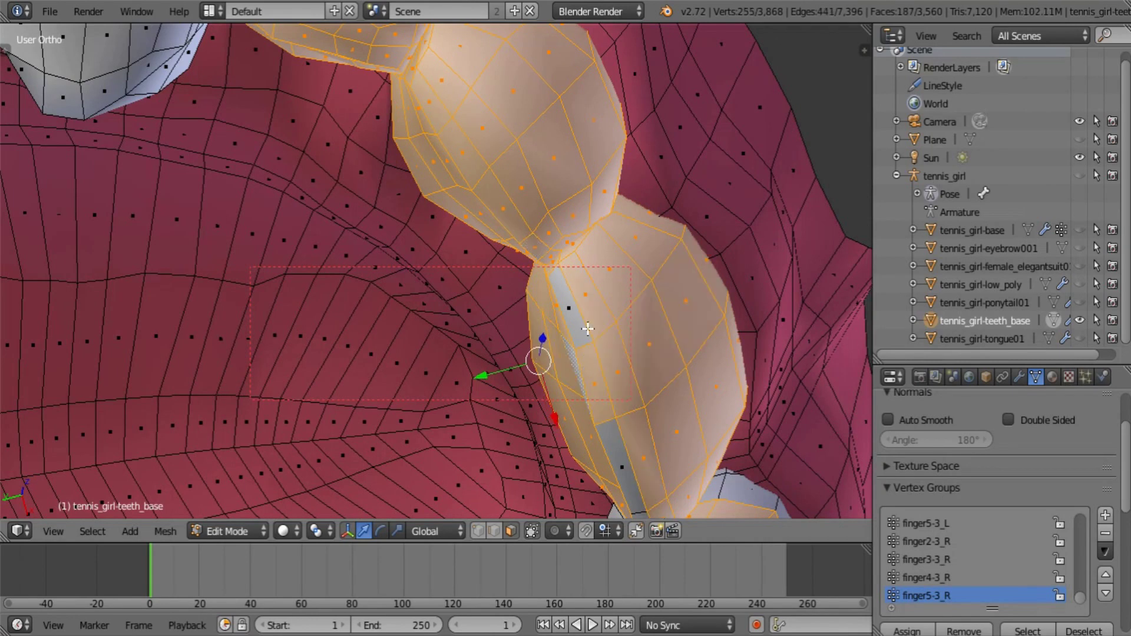
right_click(608, 430, "alt+shift")
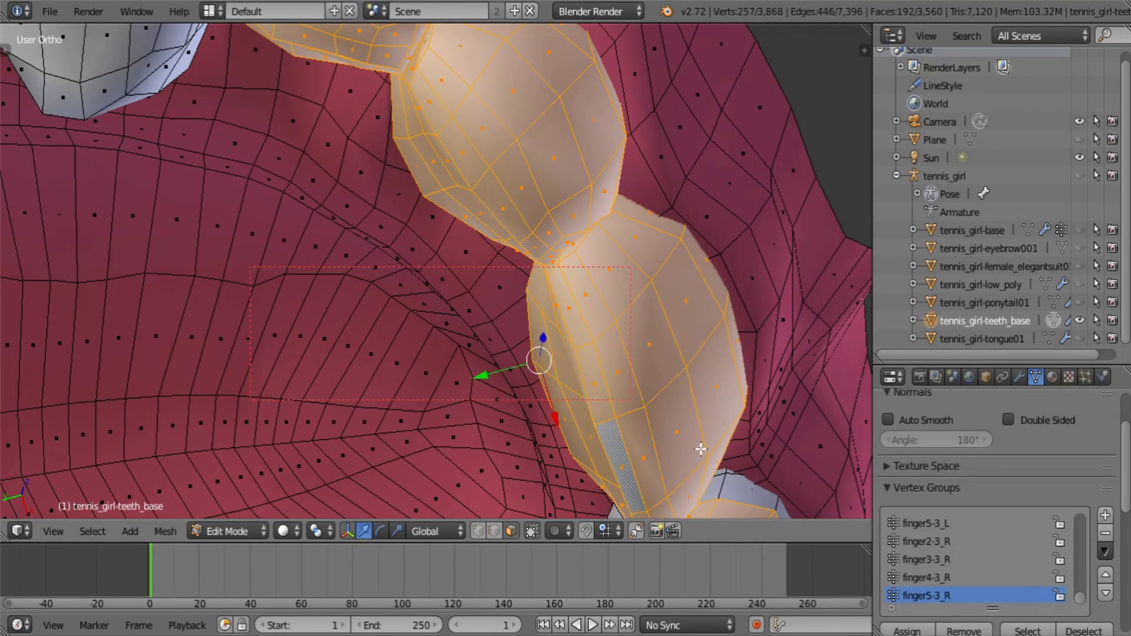
Add the front, biting-edge and inner face loops of the left central upper incisor to the selection
middle_click_drag(700, 448, 662, 253, "shift")
right_click(618, 315, "alt+shift")
right_click(599, 323, "alt+shift")
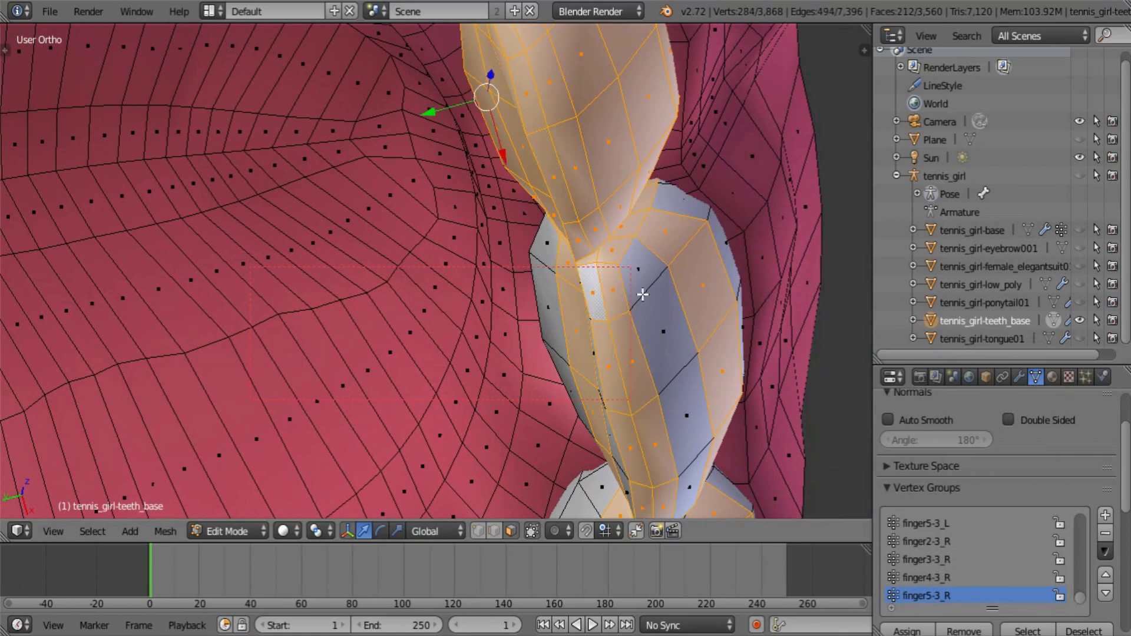
right_click(643, 294, "alt+shift")
right_click(710, 215, "alt+shift")
Add the remaining gum-side faces on the backs of both central upper incisors to the selection
middle_click_drag(654, 396, 717, 383)
scroll(709, 383, "down", 3)
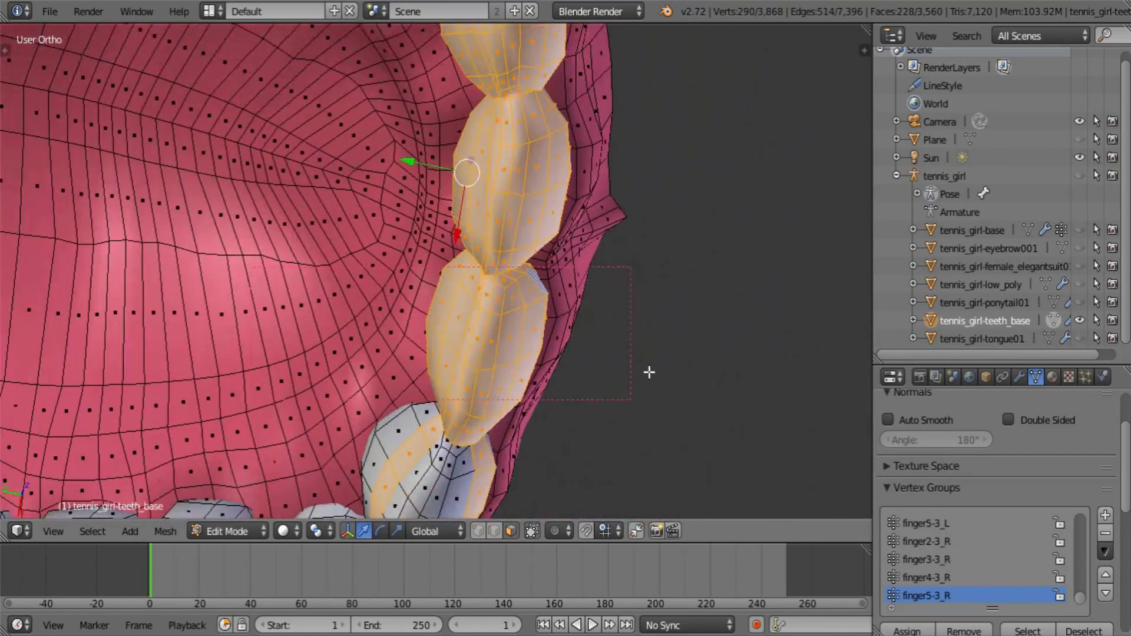
middle_click_drag(484, 341, 704, 376, "shift")
middle_click_drag(542, 234, 535, 345, "shift")
scroll(509, 385, "up", 3)
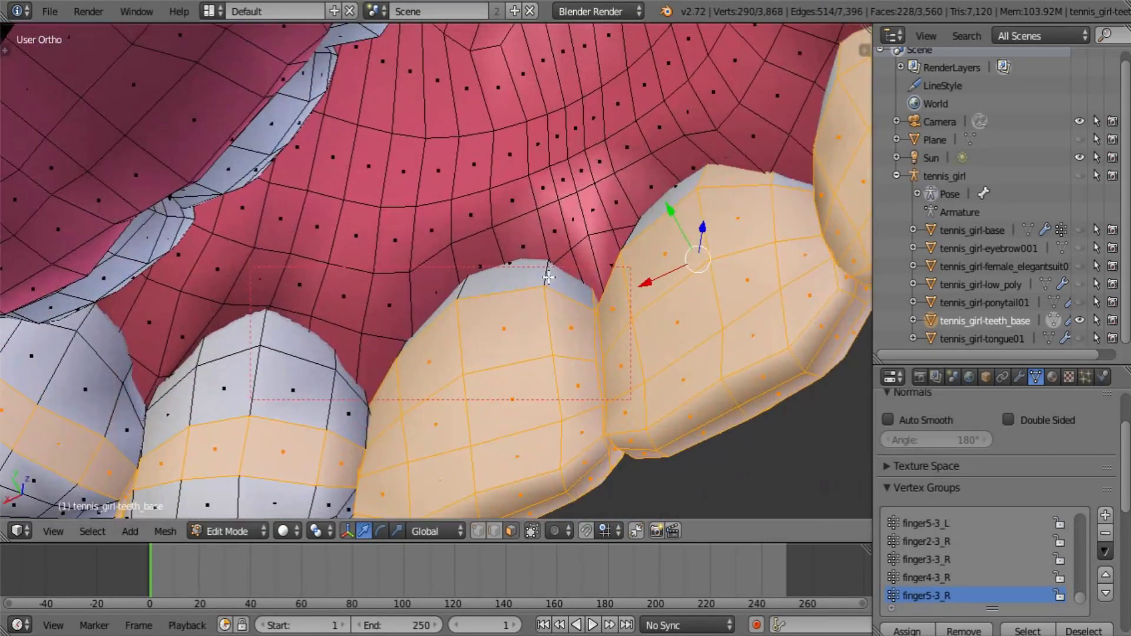
right_click(543, 274, "alt+shift")
middle_click_drag(700, 289, 690, 371)
middle_click_drag(647, 207, 641, 183)
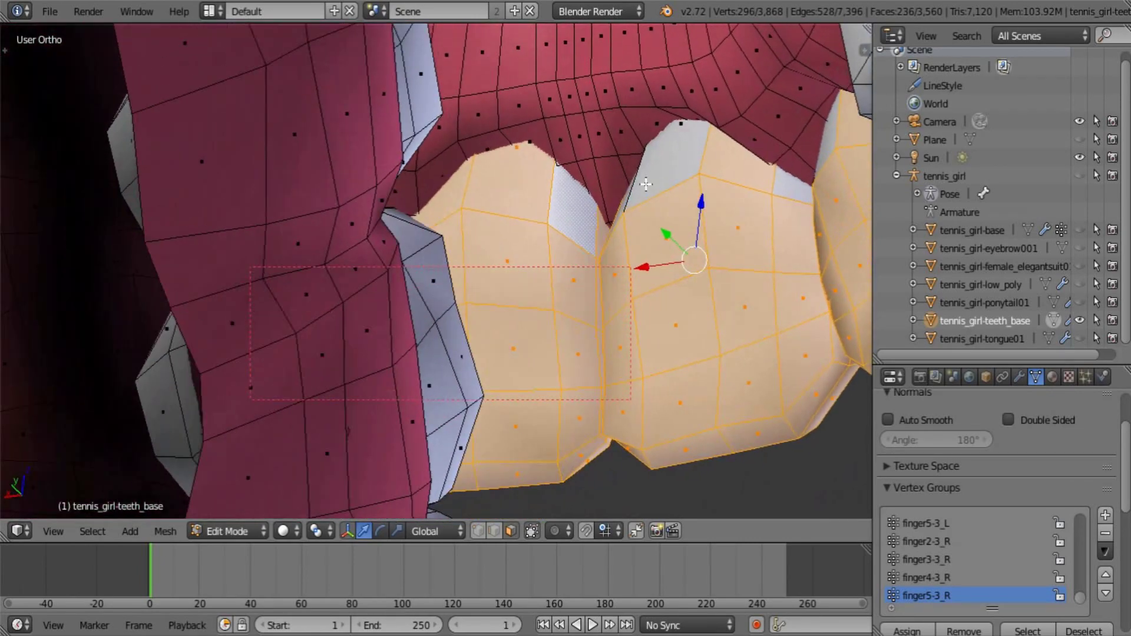
right_click(640, 183, "alt+shift")
Add the remaining gum-side faces on the back of the right lateral upper incisor to the selection
scroll(737, 200, "down", 3)
middle_click_drag(712, 280, 692, 313)
scroll(699, 309, "up", 3)
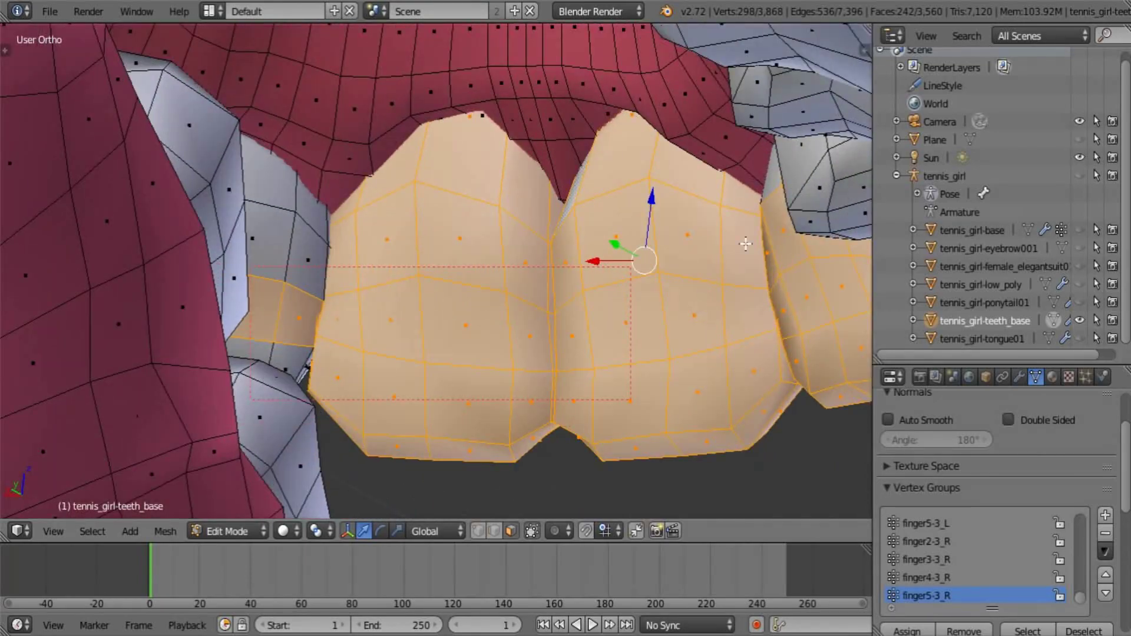
middle_click_drag(745, 244, 771, 244)
right_click(784, 202, "alt+shift")
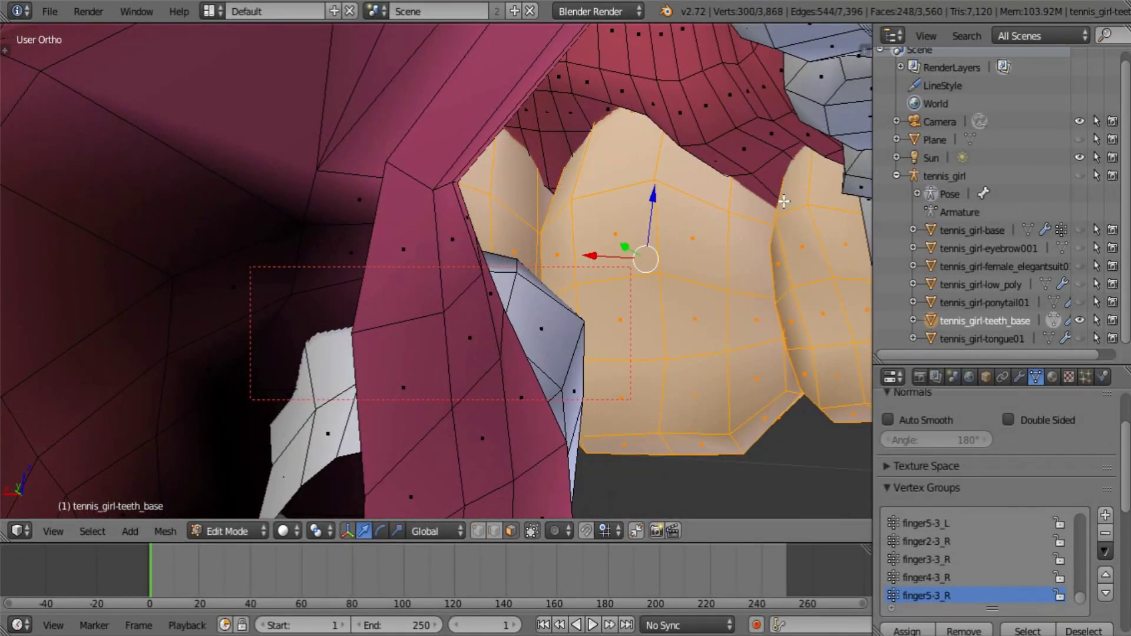
Extend the selection over the front and lower-edge faces of the left lateral upper incisor
scroll(795, 303, "down", 4)
middle_click_drag(799, 319, 690, 321)
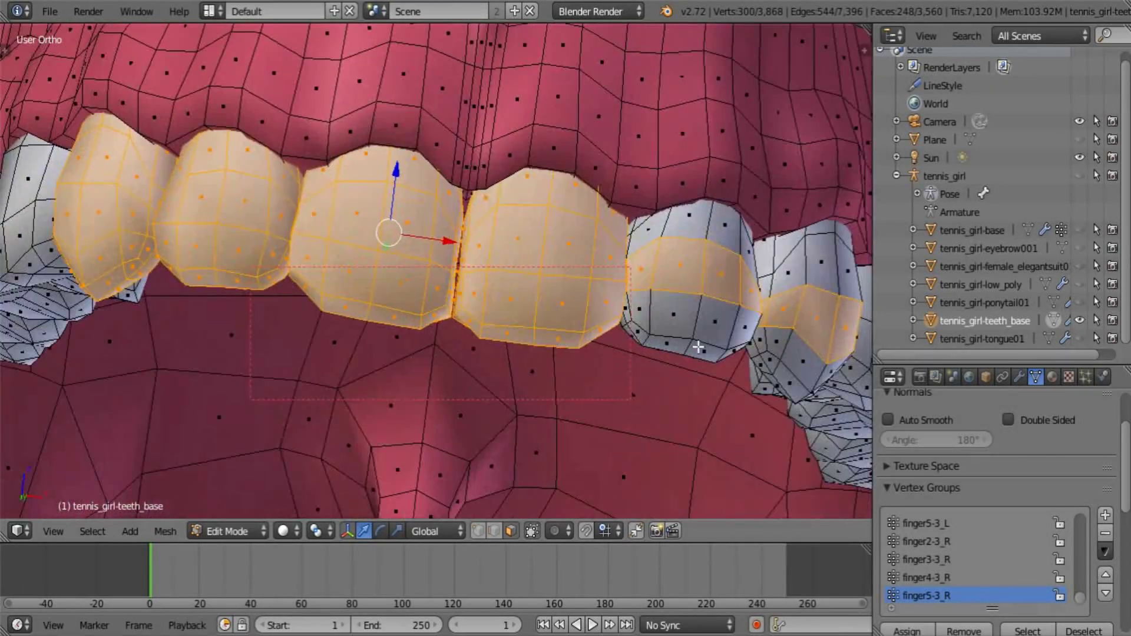
right_click(696, 318, "alt+shift")
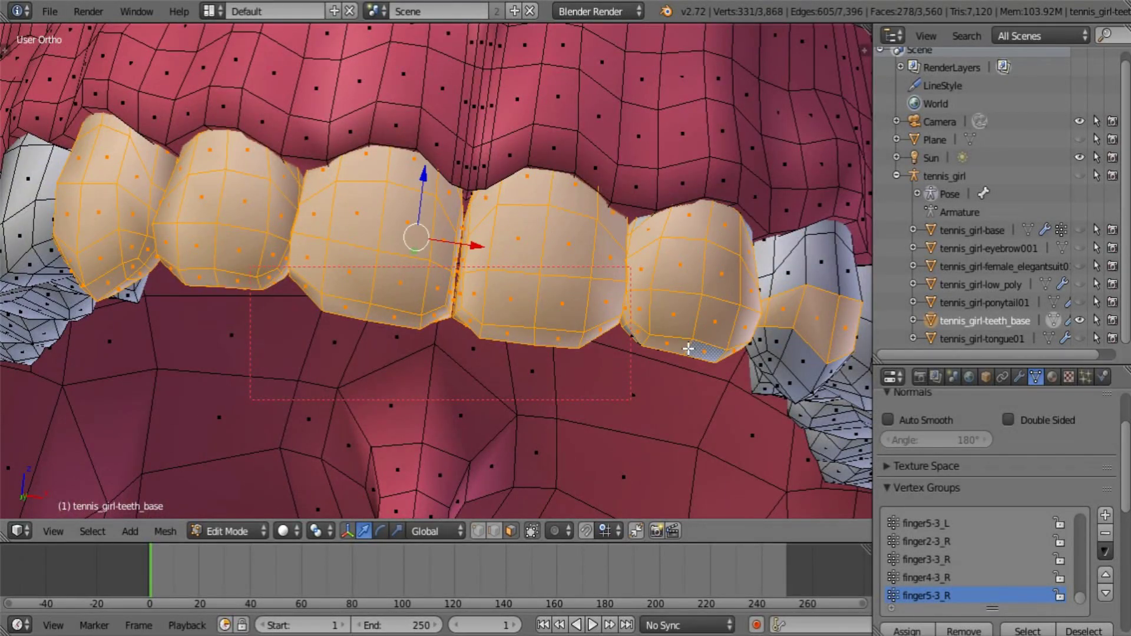
right_click(716, 354, "alt+shift")
Add the outer, biting-edge and inner face loops of the left upper canine to the selection
middle_click_drag(719, 355, 511, 388)
right_click(576, 200, "alt+shift")
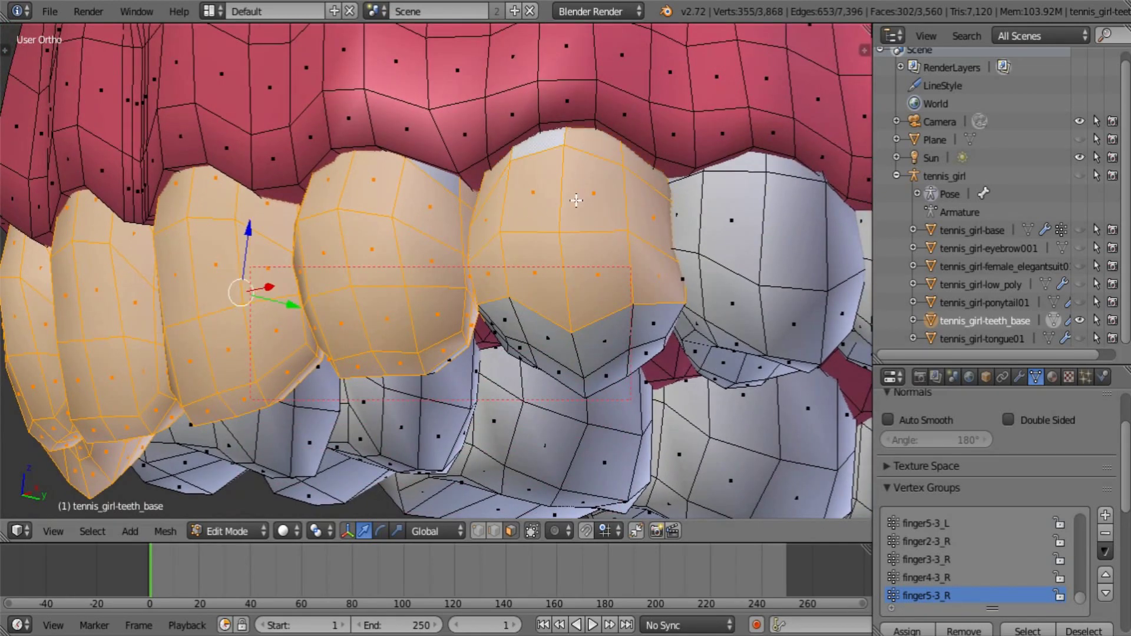
right_click(575, 346, "alt+shift")
right_click(591, 383, "alt+shift")
middle_click_drag(591, 384, 572, 574)
middle_click_drag(547, 436, 563, 363)
right_click(610, 371, "alt+shift")
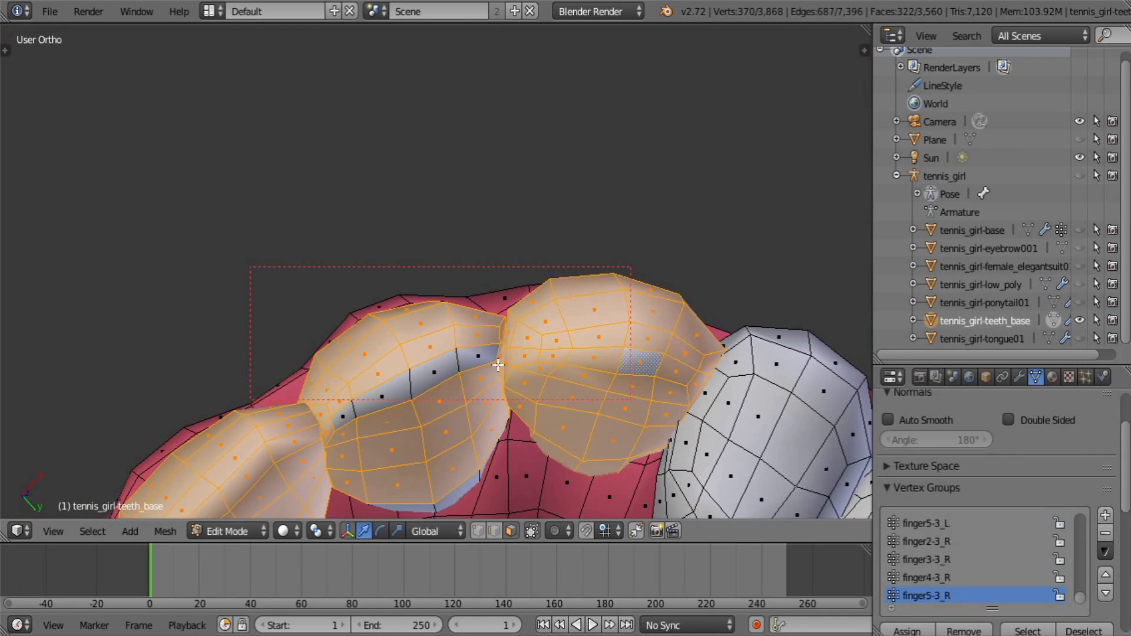
Extend the selection across the remaining lower front teeth, delete their faces, and return to Object Mode
right_click(460, 361, "alt+shift")
middle_click_drag(483, 453, 593, 430)
right_click(551, 445, "alt+shift")
key("x")
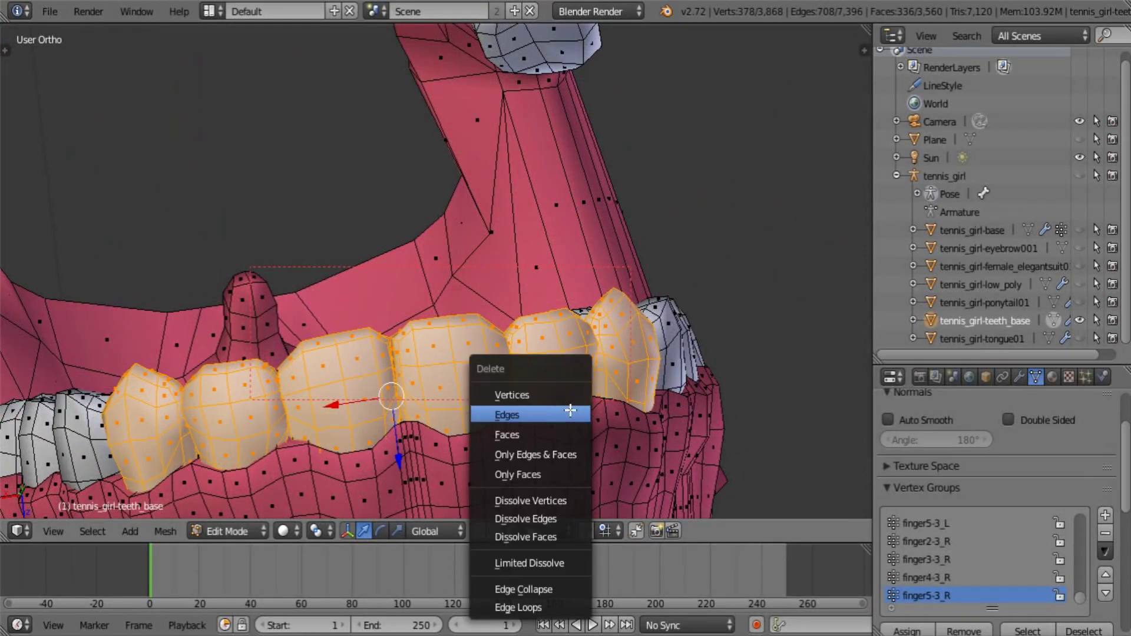
left_click(507, 434)
scroll(445, 348, "down", 4)
middle_click_drag(462, 371, 599, 485)
scroll(598, 484, "up", 3)
middle_click_drag(613, 531, 526, 371)
key("Tab")
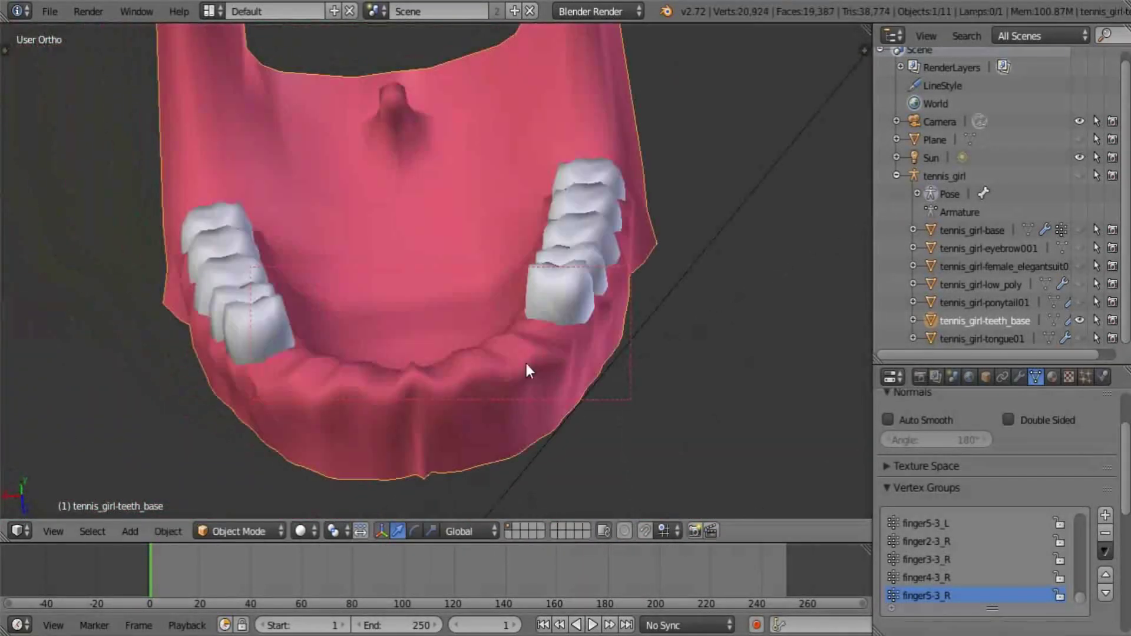
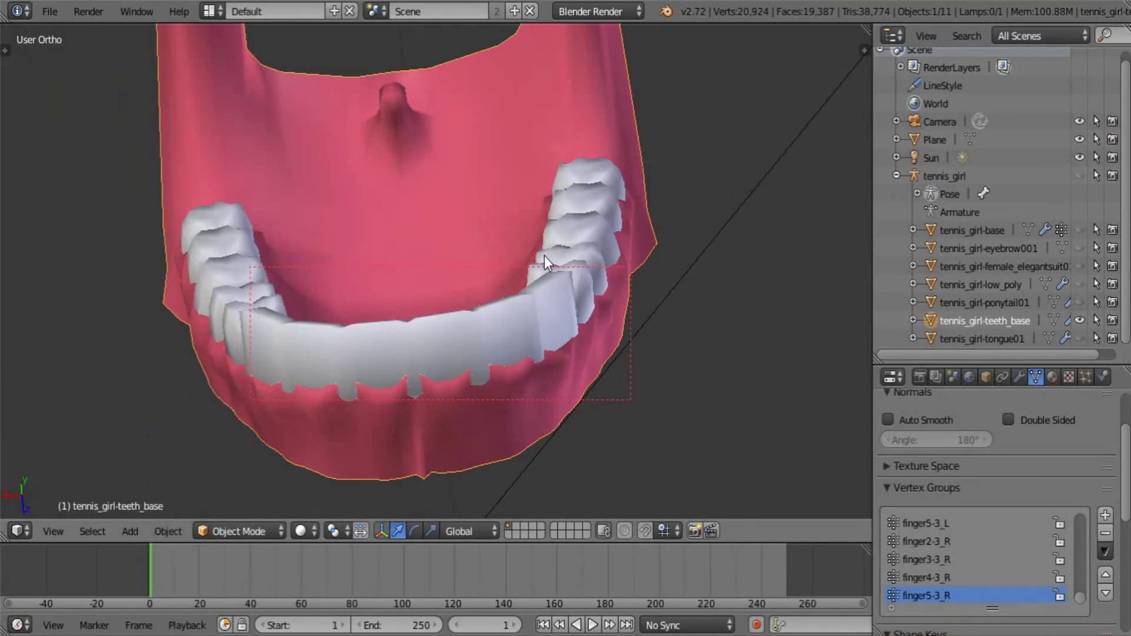
Duplicate the strip covering the lower front teeth and move the copy up in front of the upper teeth
middle_click_drag(545, 257, 553, 380)
right_click(504, 433)
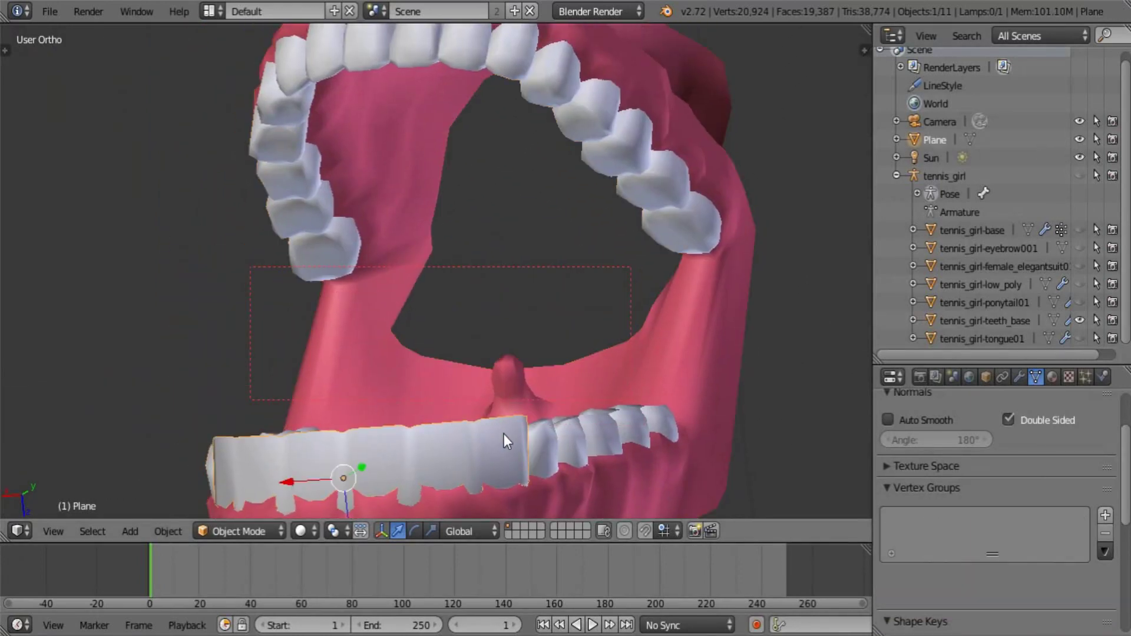
scroll(425, 423, "down", 2)
middle_click_drag(425, 423, 595, 391)
middle_click_drag(437, 388, 538, 439)
key("shift+d")
right_click(546, 443)
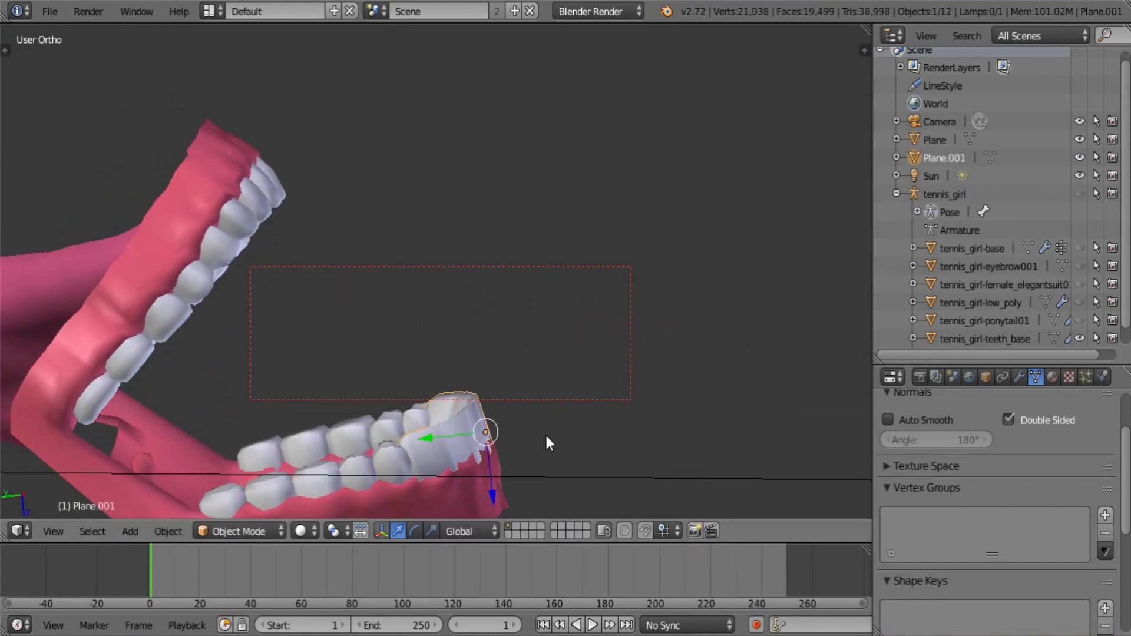
left_click_drag(492, 494, 394, 312)
Rotate the duplicated strip 180° about the X axis and 180° about the Z axis
type("r")
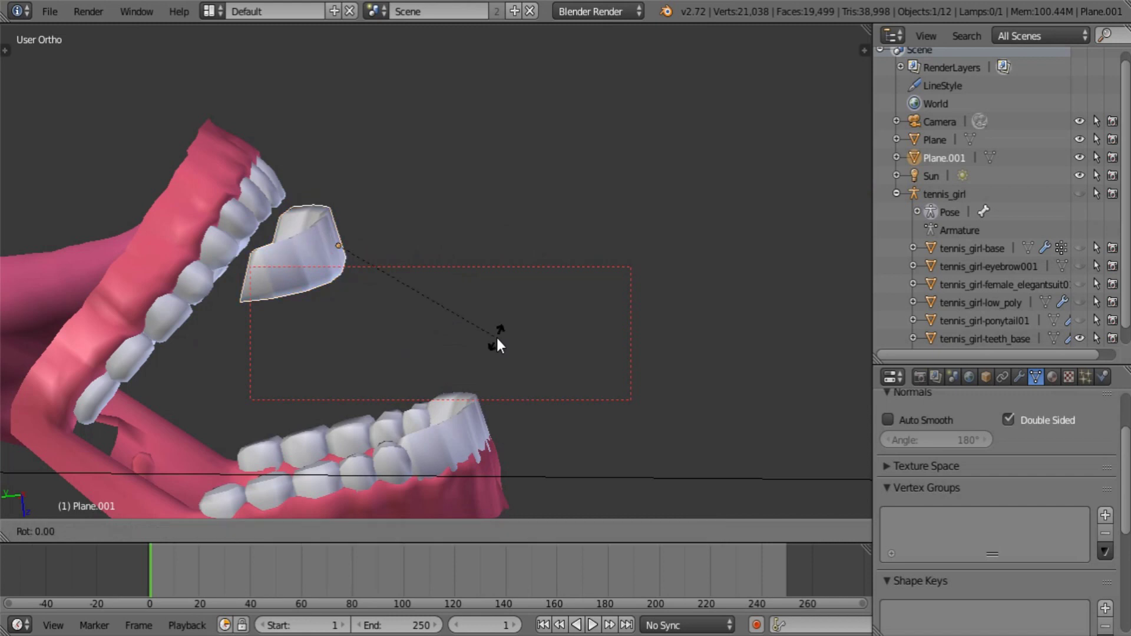
type("x180")
key("Return")
middle_click_drag(451, 334, 478, 328)
type("rz180")
key("Return")
Tilt the duplicated strip about 40° around the X axis and move it along Z and Y onto the upper front teeth
key("r")
key("x")
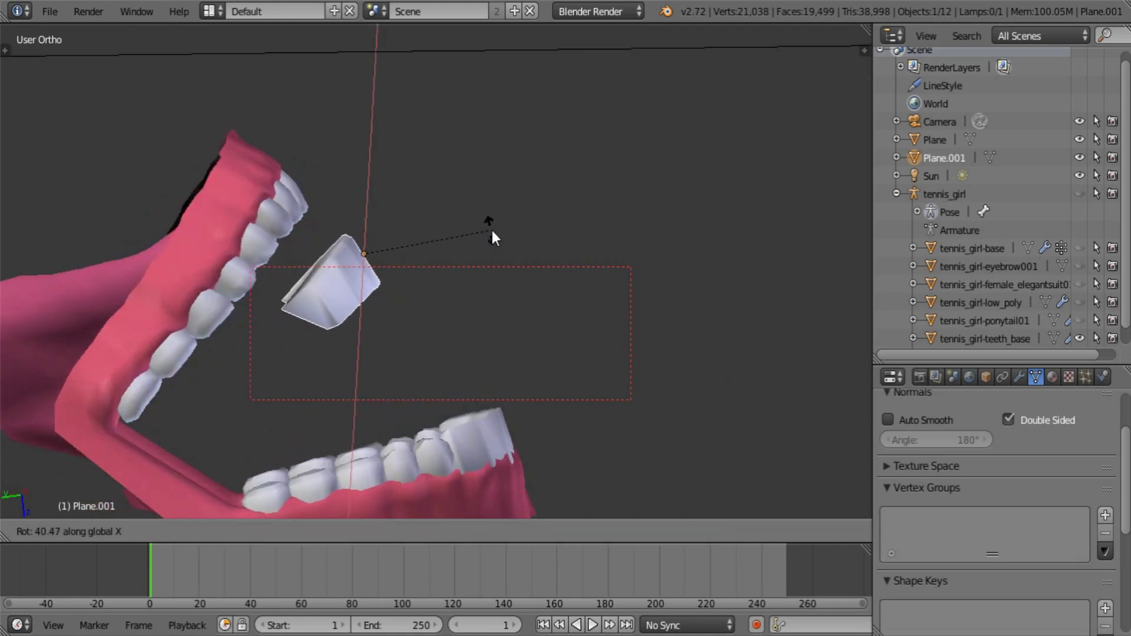
left_click(490, 229)
key("g")
key("z")
left_click(289, 179)
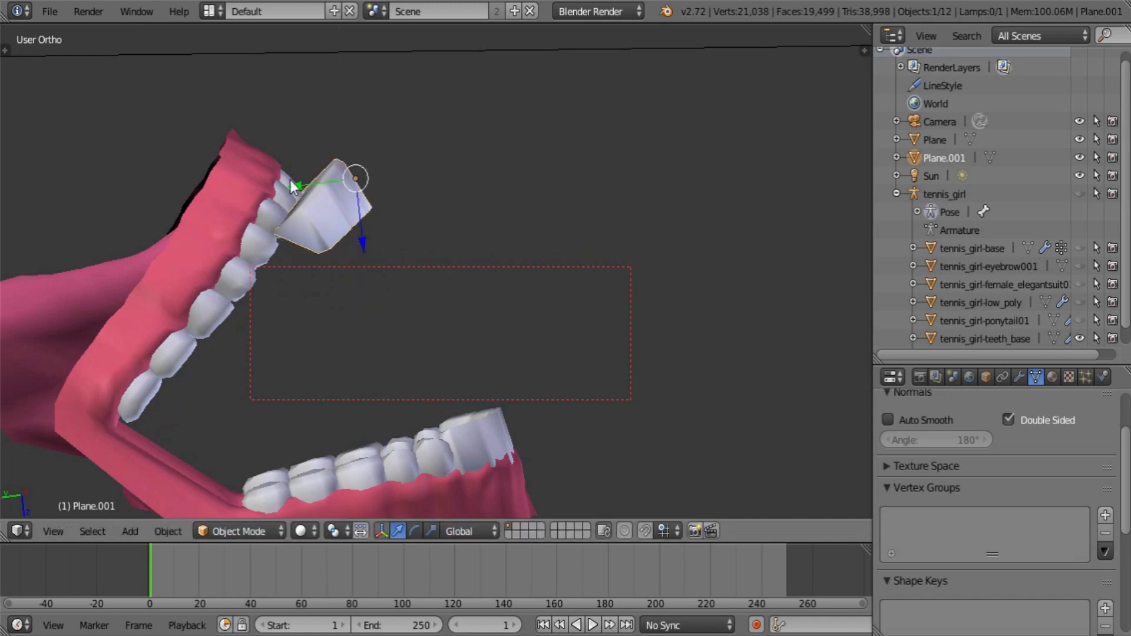
left_click_drag(293, 181, 245, 186)
Rotate the upper strip slightly more around the X axis and fine-tune its position along Y and Z over the front teeth
middle_click_drag(415, 265, 420, 334)
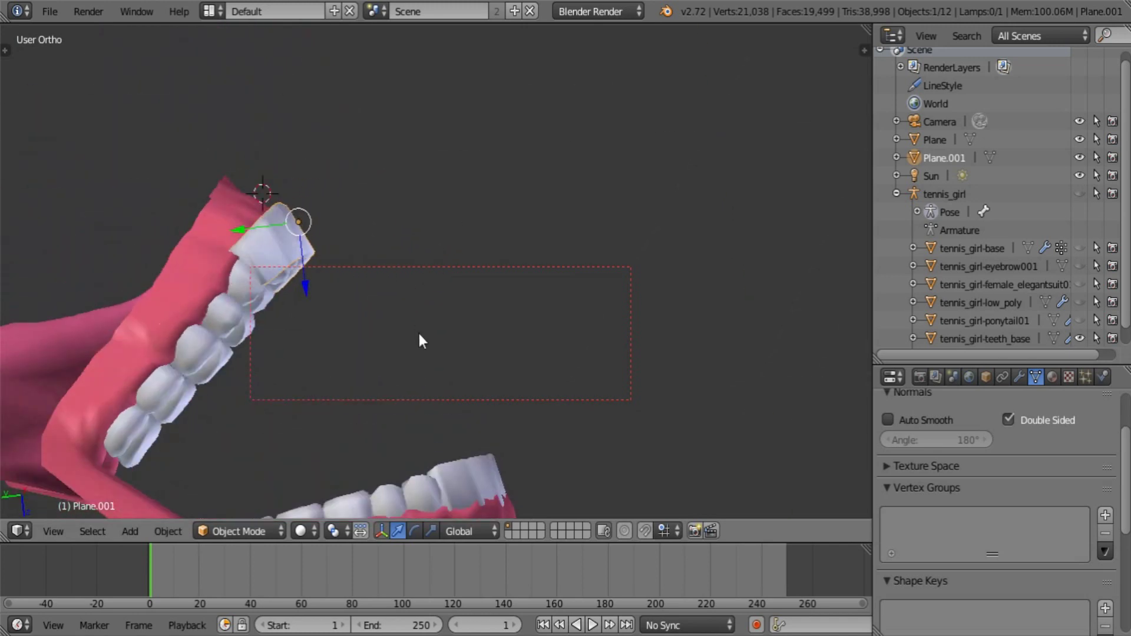
key("r")
key("x")
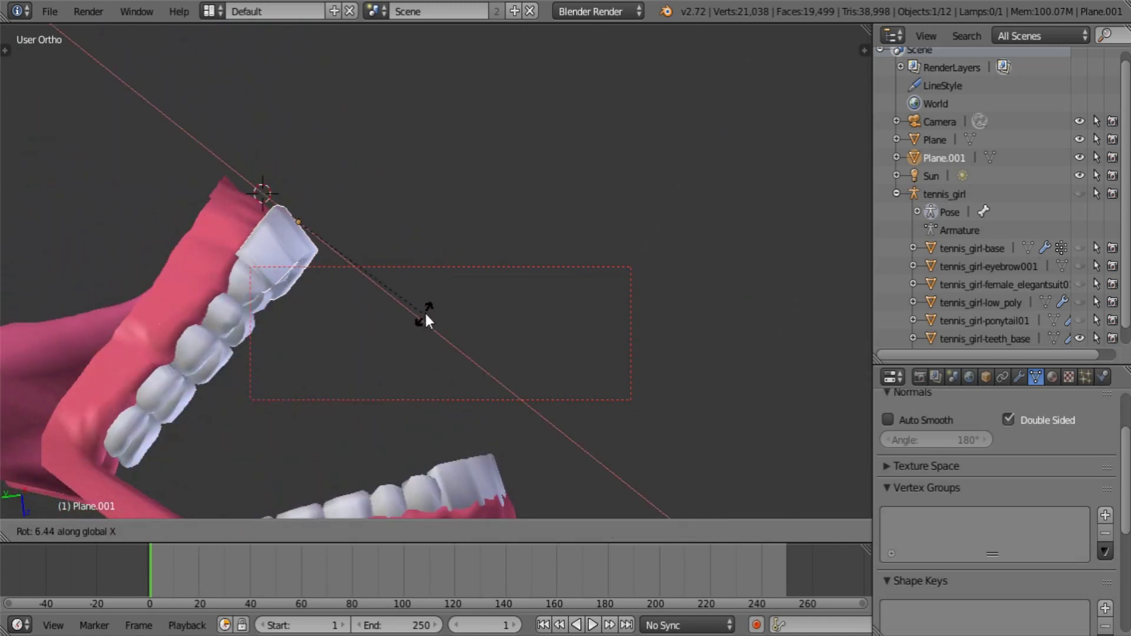
left_click(426, 307)
left_click_drag(242, 233, 245, 251)
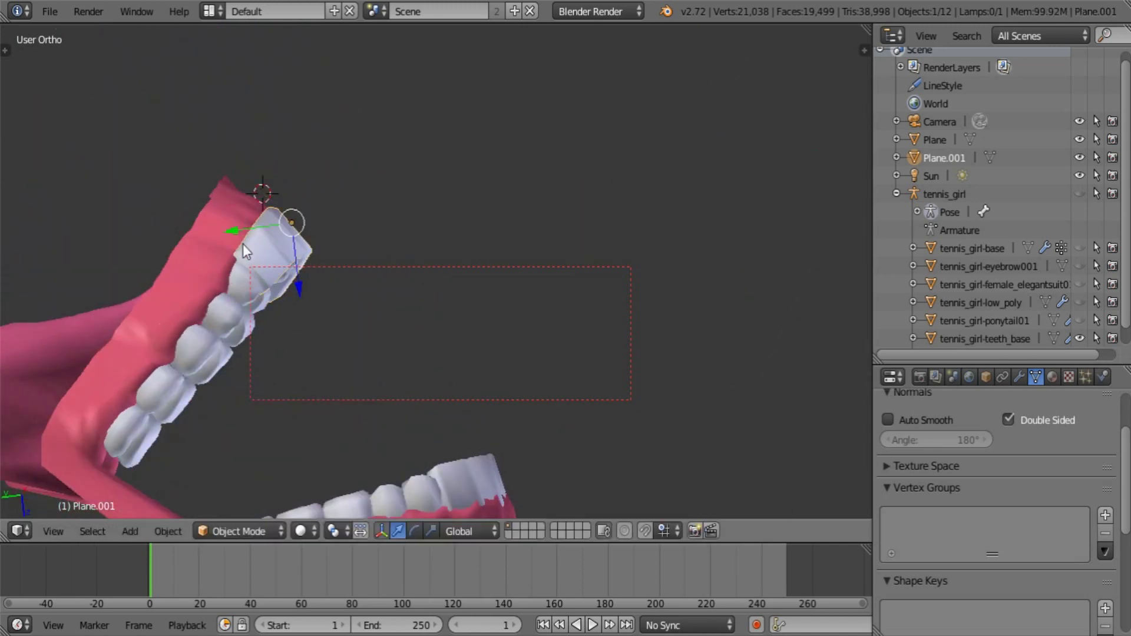
left_click_drag(298, 291, 298, 291)
left_click_drag(231, 250, 229, 229)
left_click_drag(295, 290, 292, 293)
In edge select mode, scale the upper strip's edge loops beside the central incisors' outer sides inward along X
middle_click_drag(292, 293, 460, 409)
key("Tab")
scroll(257, 326, "up", 2)
middle_click_drag(257, 326, 456, 359, "shift")
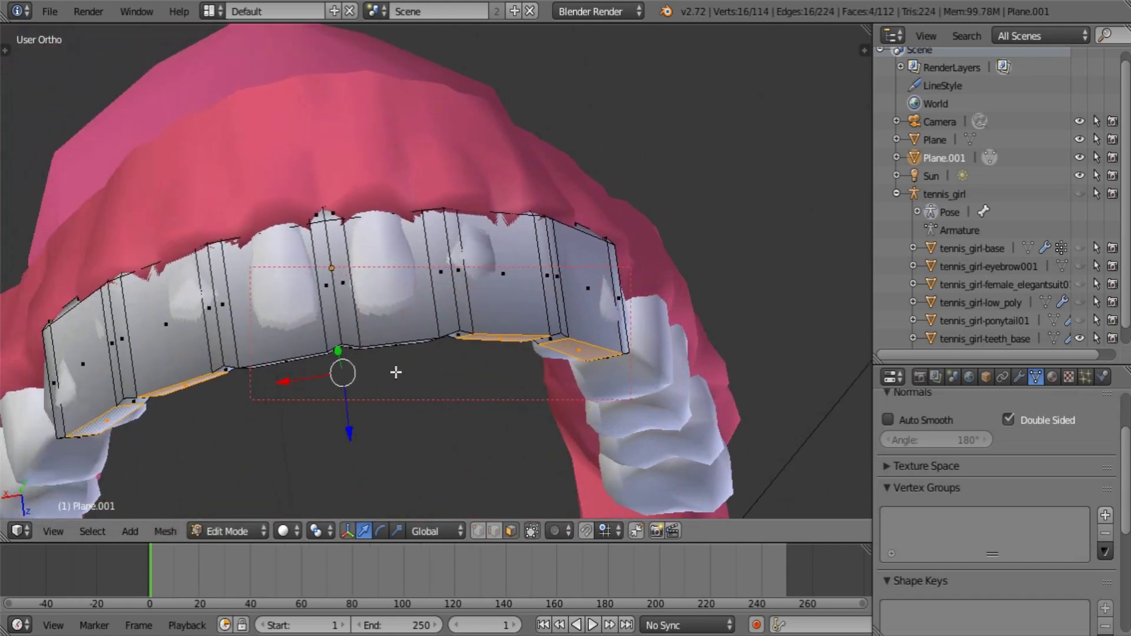
scroll(428, 325, "up", 1)
right_click(435, 313)
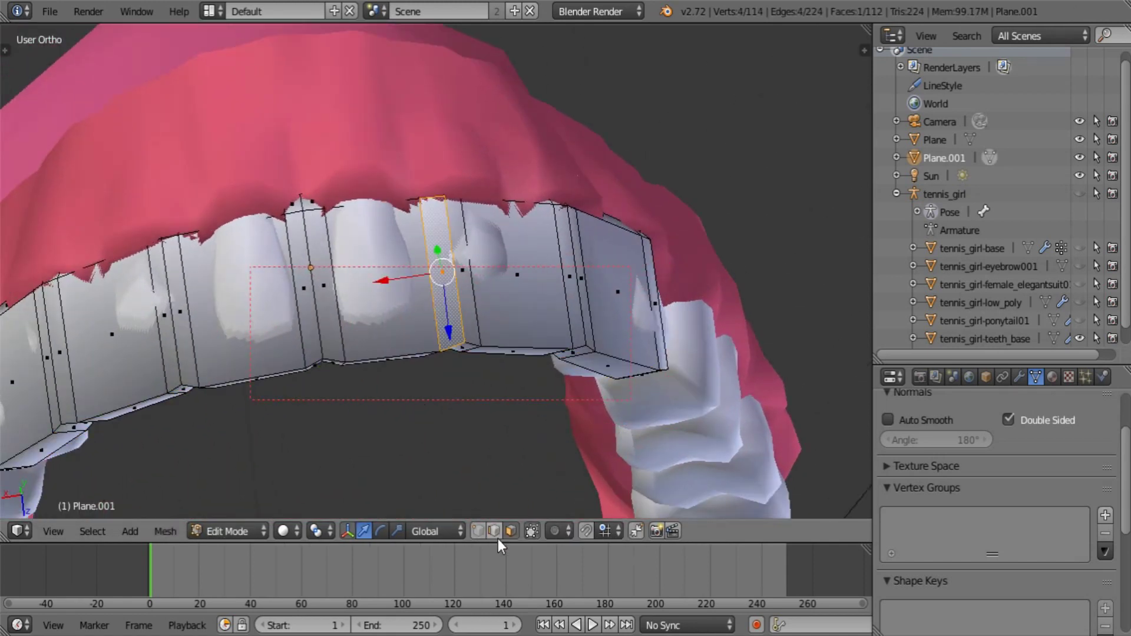
right_click(435, 310)
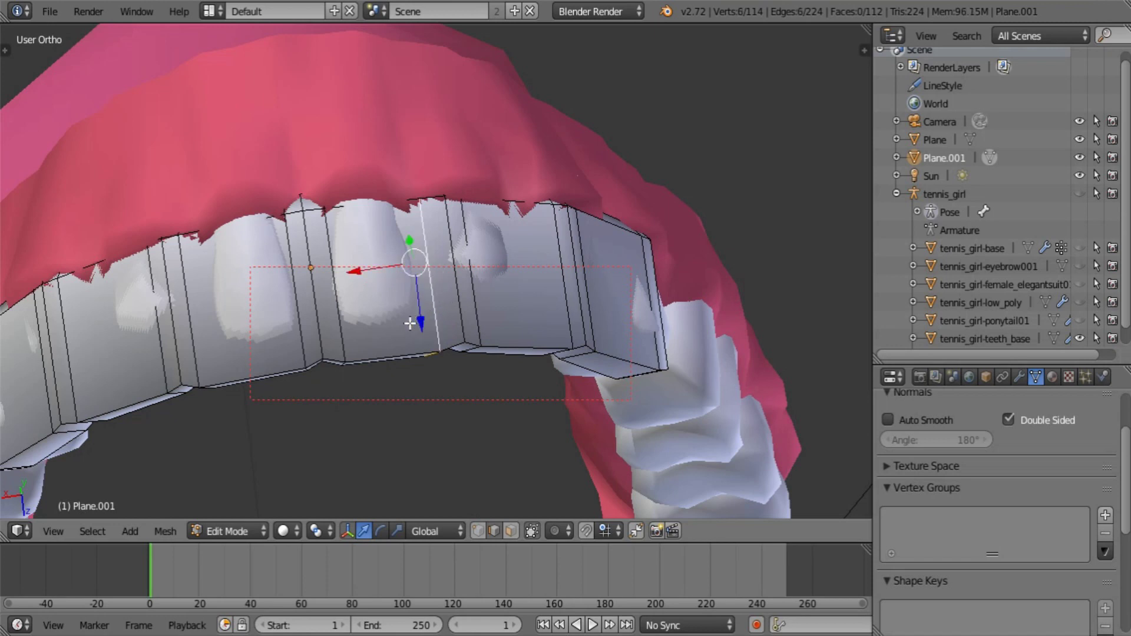
right_click(195, 332, "alt+shift")
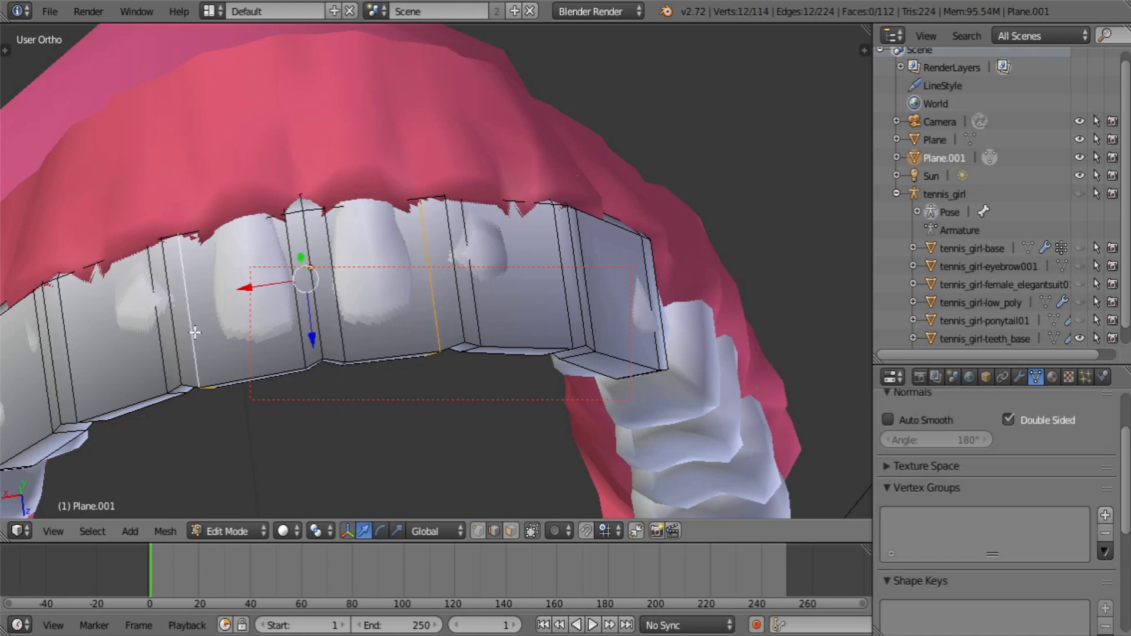
key("s")
key("x")
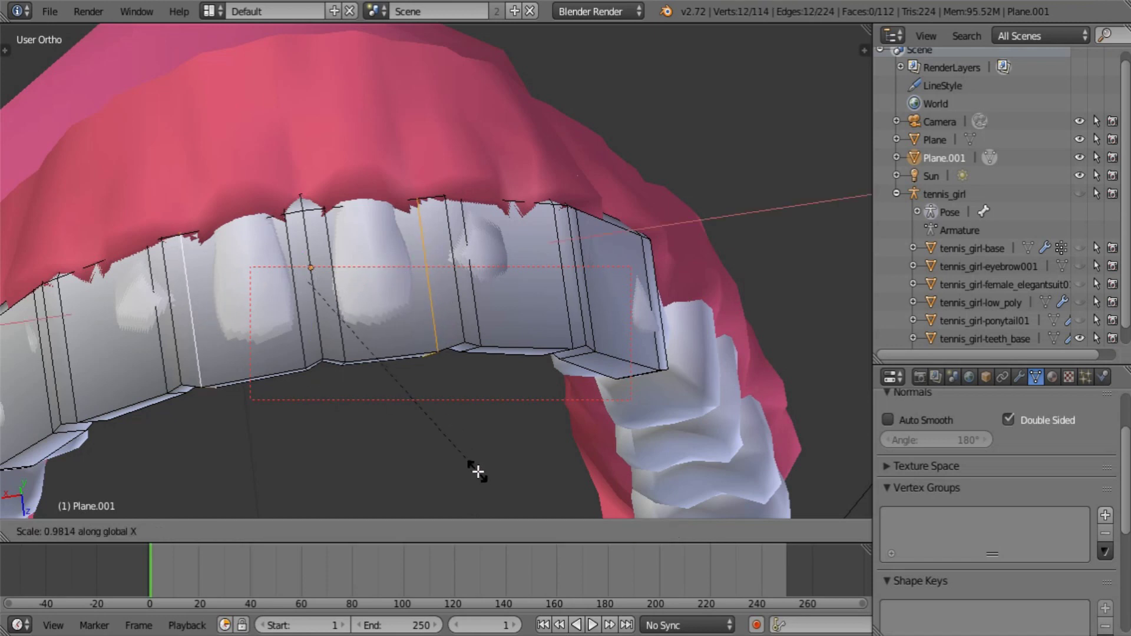
left_click(466, 467)
Scale the middle pair of edge loops between the central and lateral incisors inward along X
key("a")
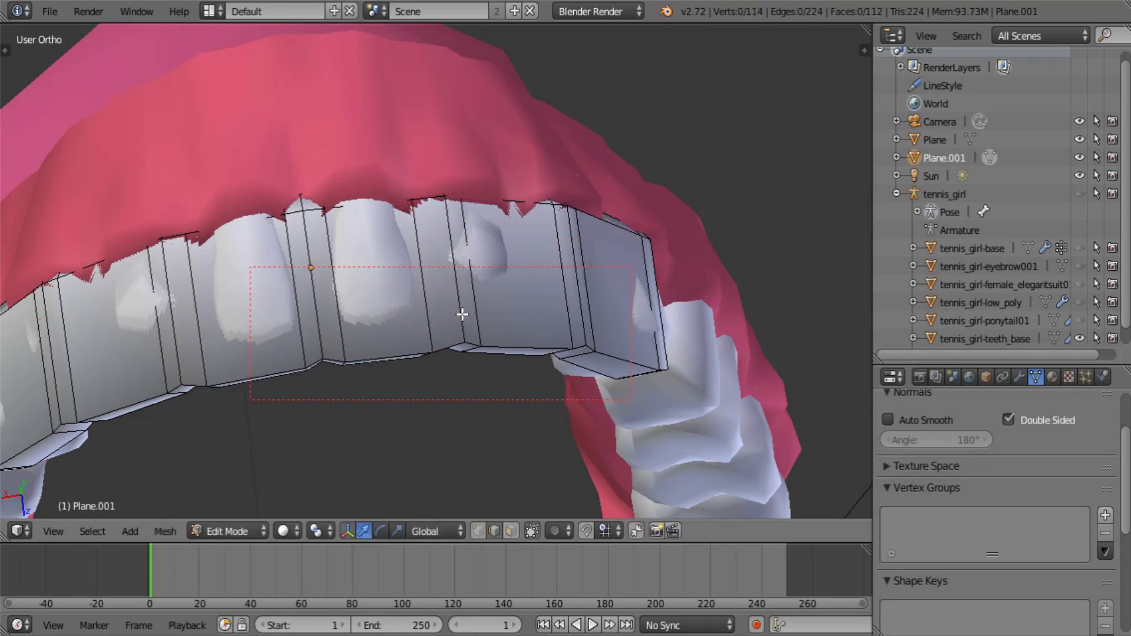
right_click(218, 319, "alt+shift")
key("s")
key("x")
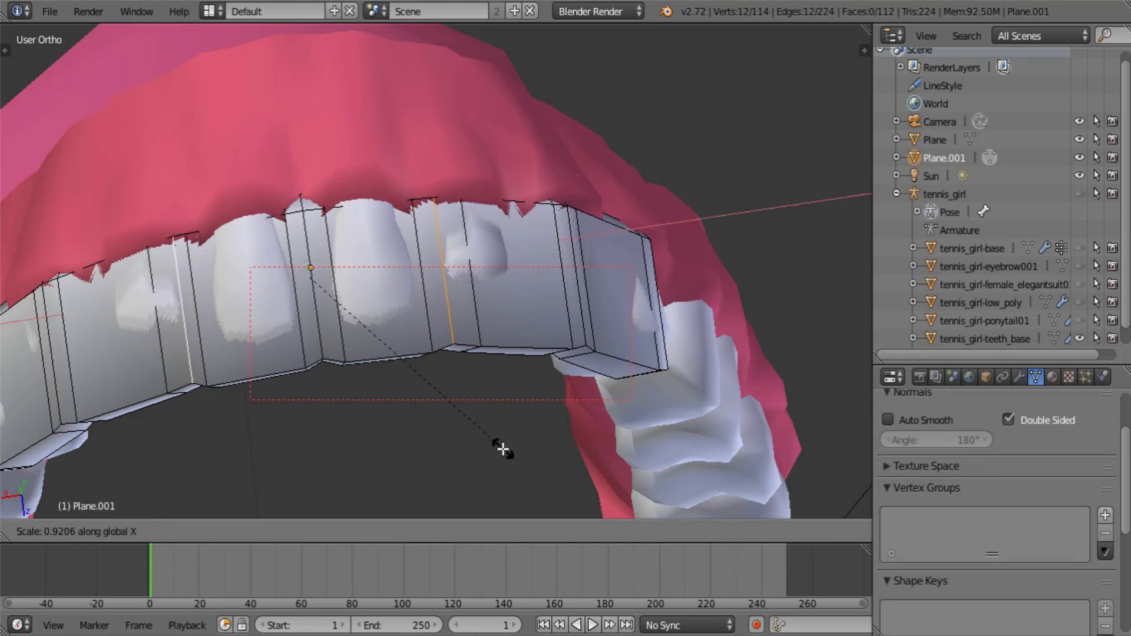
left_click(486, 446)
Scale the edge loop pair on the lateral incisors' inner sides inward along X and nudge it slightly into place
right_click(479, 329)
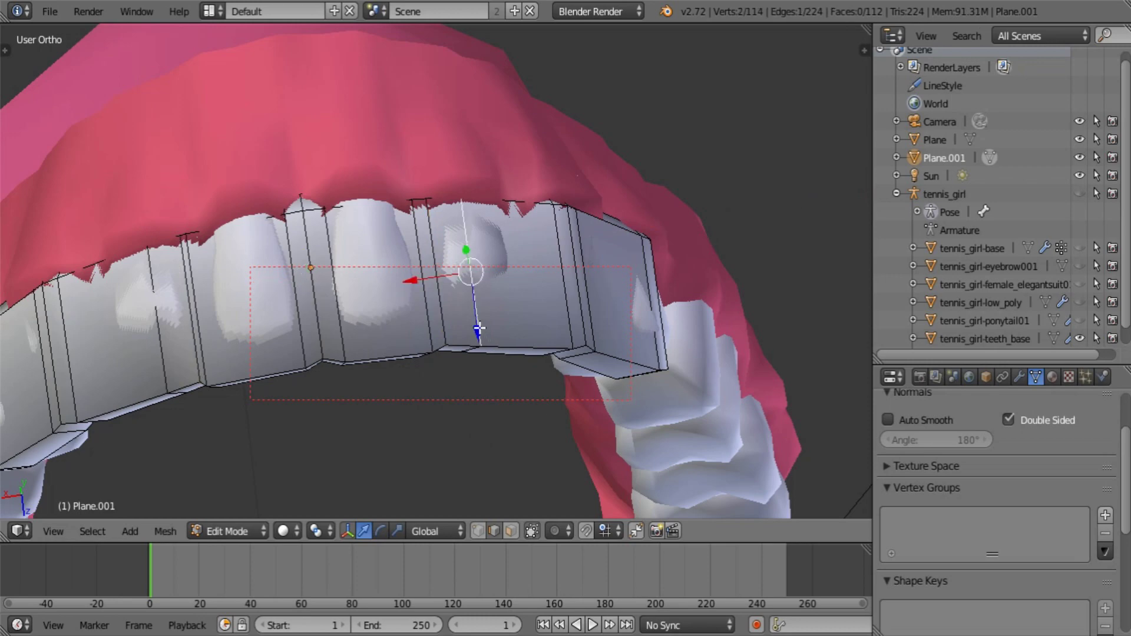
right_click(161, 341, "alt+shift")
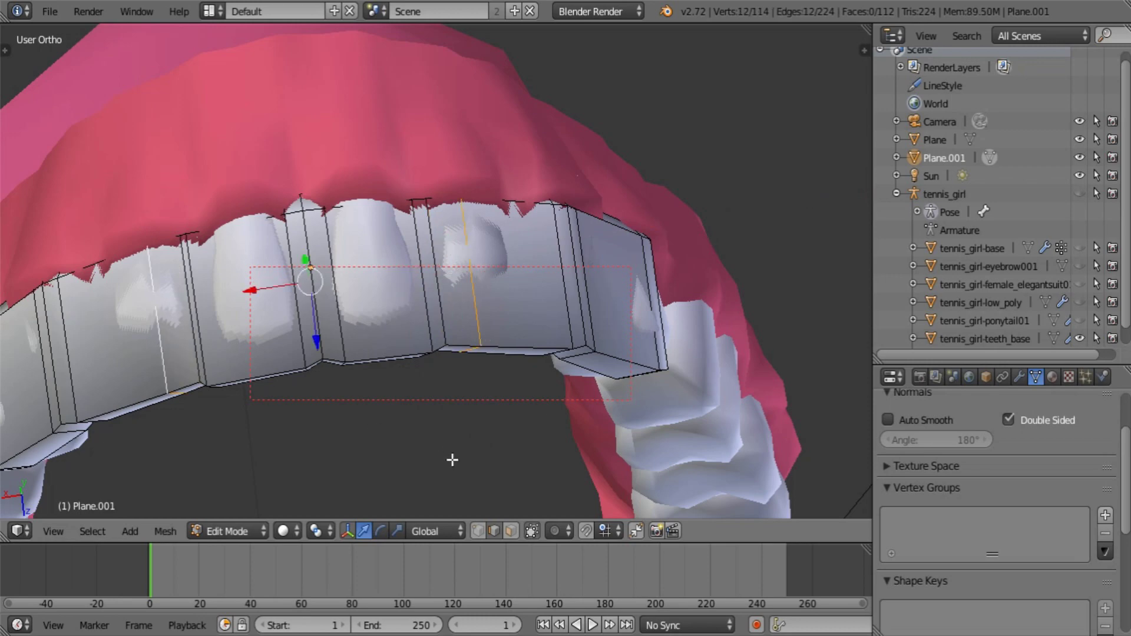
key("s")
key("x")
left_click(413, 438)
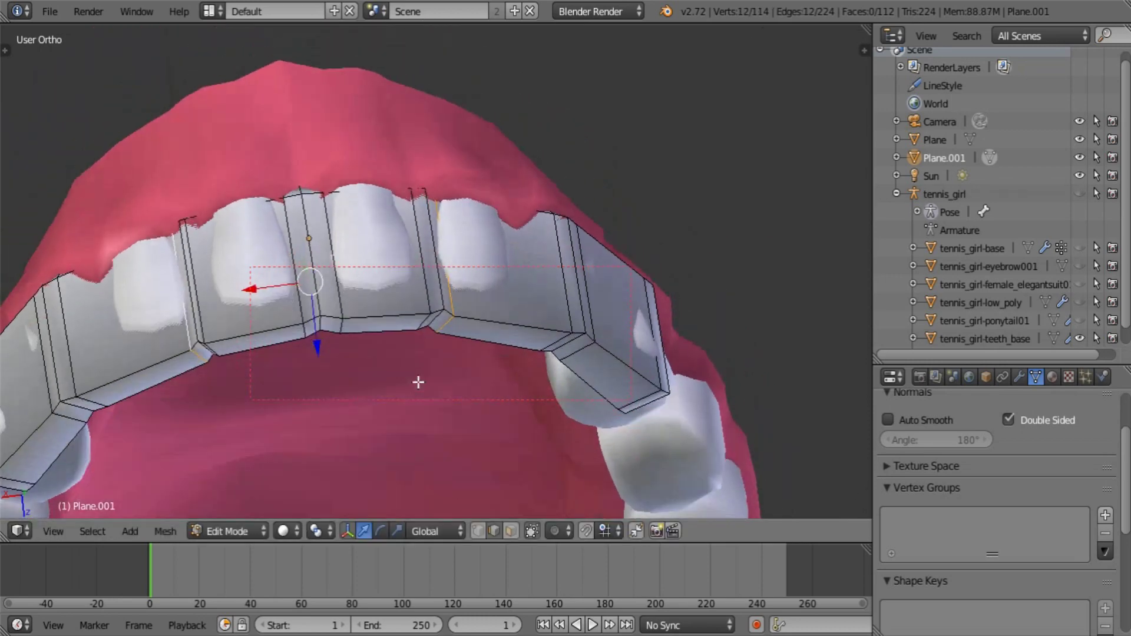
mouse_move(418, 382)
middle_mouse_down()
mouse_move(324, 334)
mouse_move(417, 391)
middle_mouse_up()
left_click_drag(297, 329, 299, 322)
mouse_move(504, 351)
middle_mouse_down("shift")
mouse_move(472, 353)
mouse_move(506, 337)
middle_mouse_up("shift")
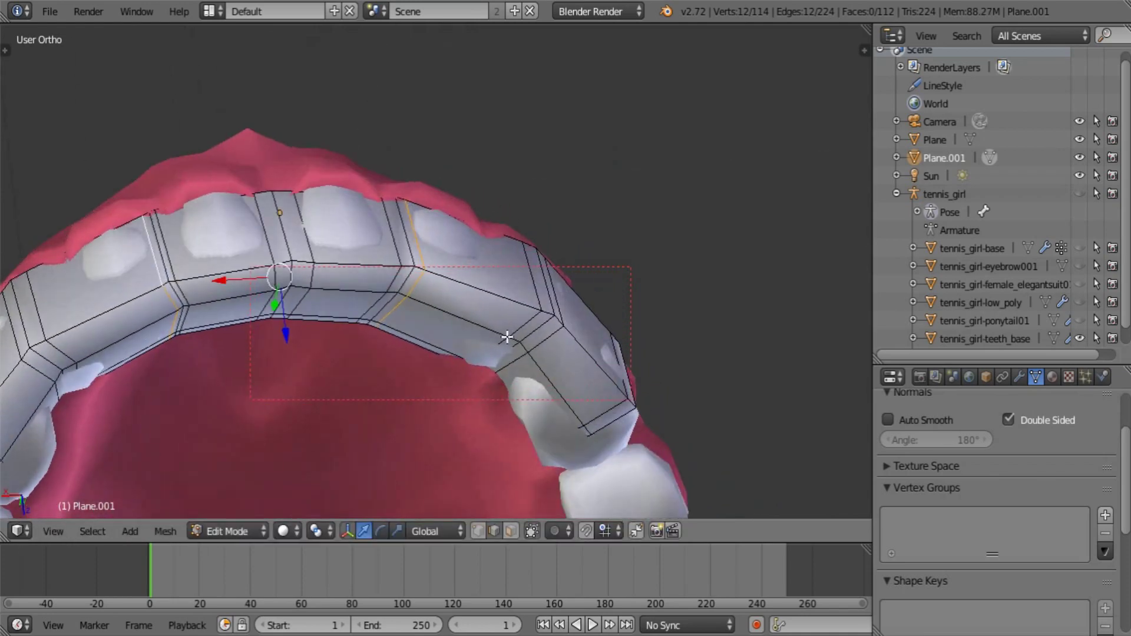
Scale the edge loop pair on the lateral incisors' outer sides inward along X toward the gaps before the canines
key("a")
right_click(49, 321, "alt+shift")
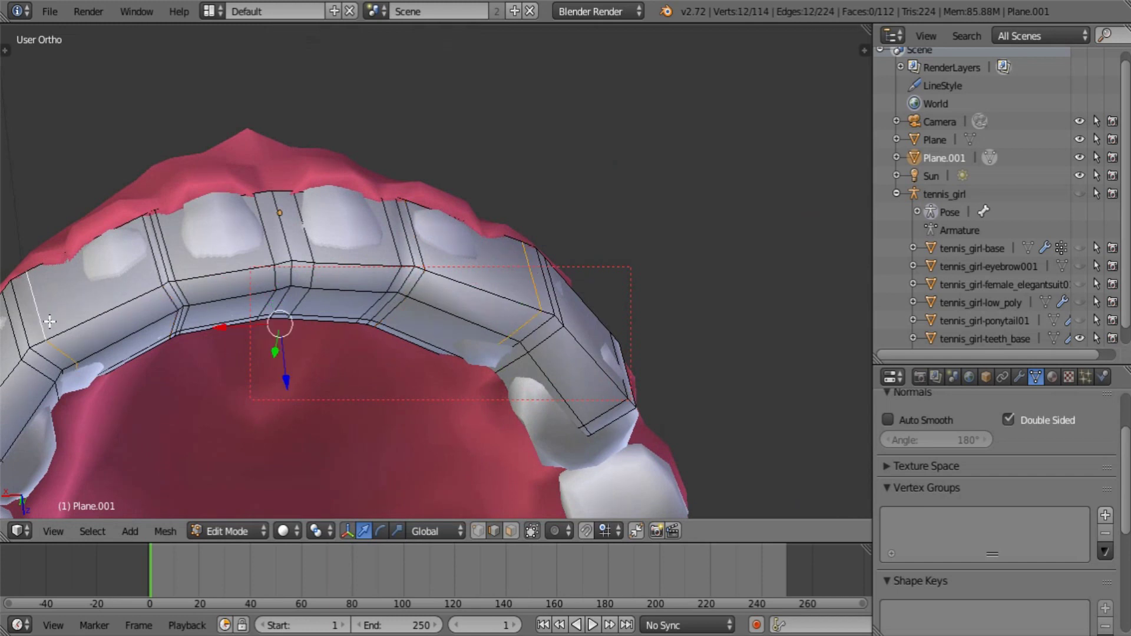
key("s")
key("x")
left_click(425, 447)
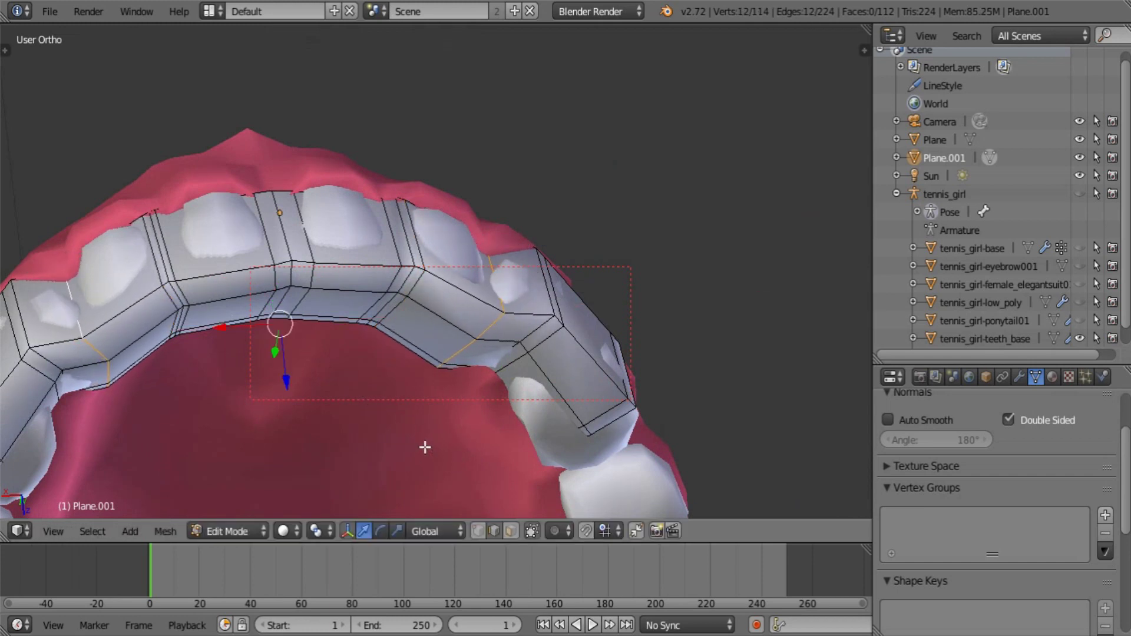
Move the selected outer lateral-incisor loops about -0.0011 along Y and scale them to about 0.96 along X
key("g")
key("y")
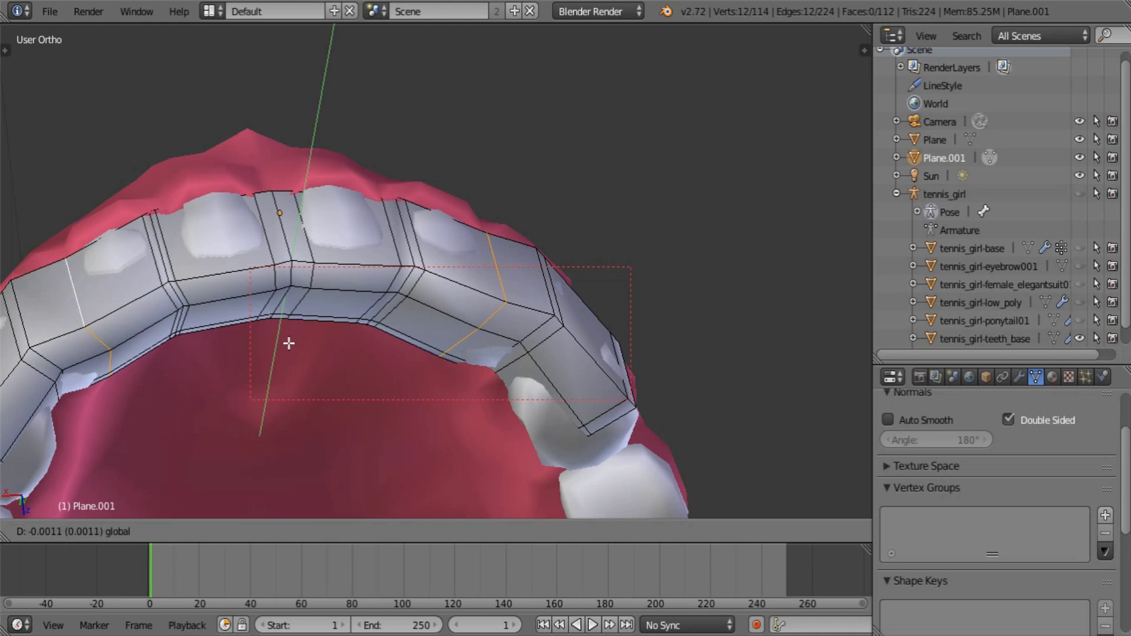
left_click(288, 344)
key("s")
key("x")
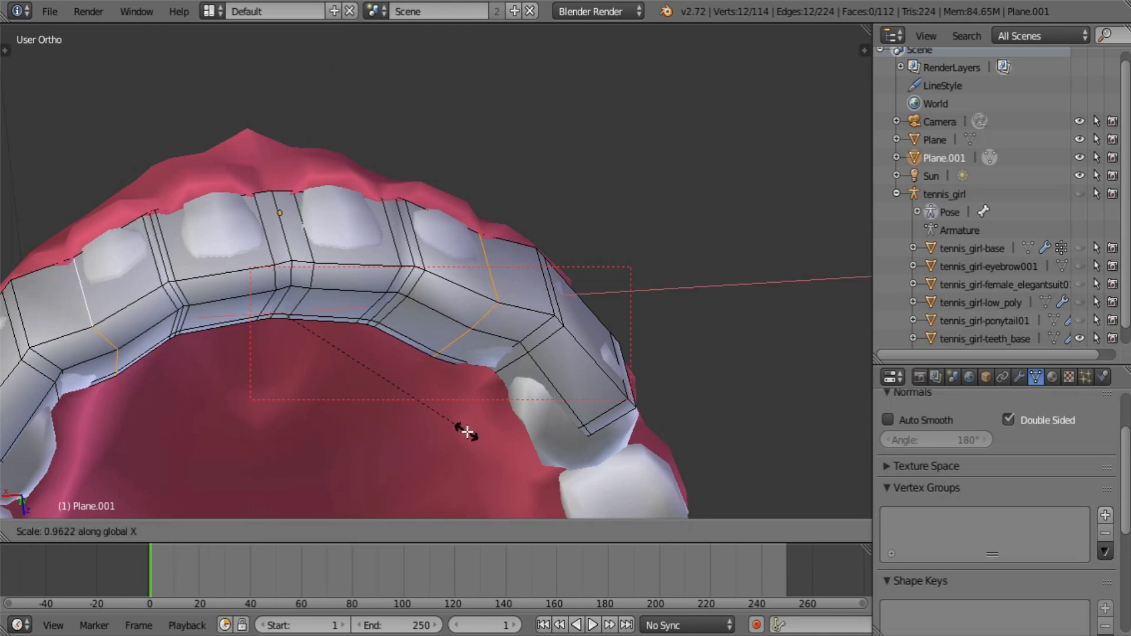
left_click(465, 431)
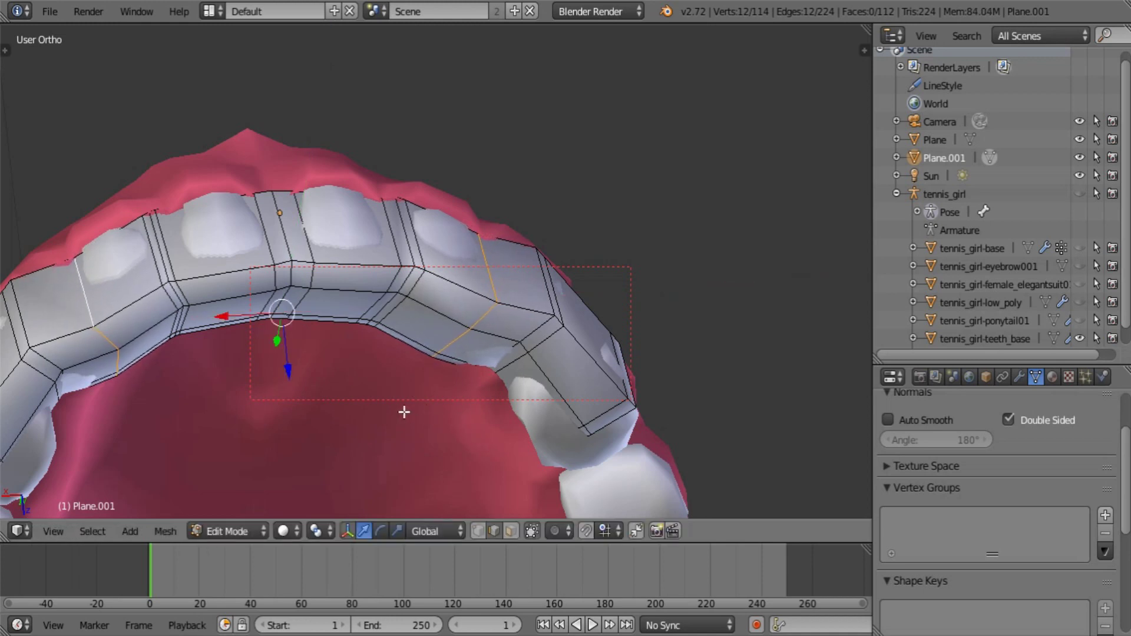
Scale the middle pair of edge loops between the lateral incisors and canines inward along X
right_click(534, 336)
right_click(49, 360, "alt+shift")
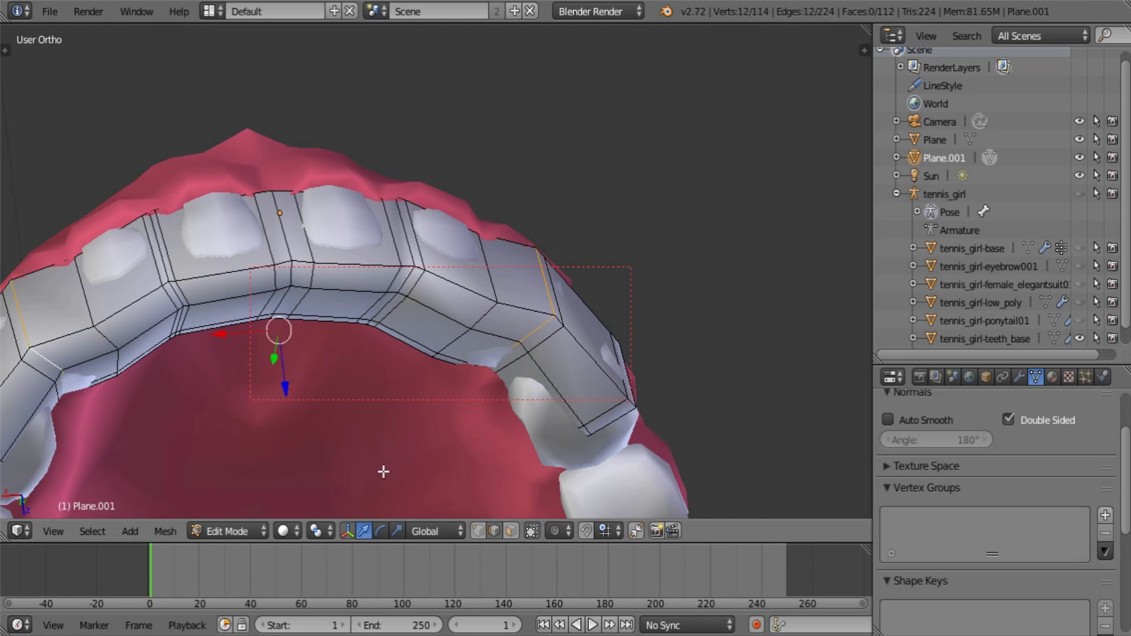
key("s")
key("x")
left_click(390, 462)
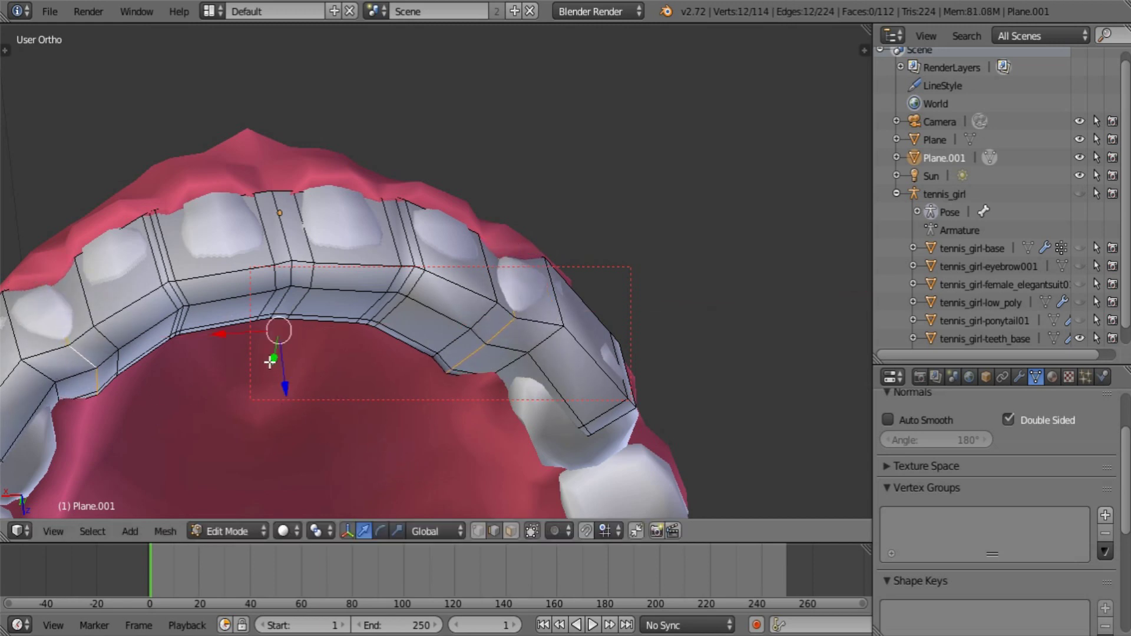
key("s")
key("y")
key("Escape")
Scale the selected middle loop pair to about 0.95 along X, closer to the lateral incisors' loops
key("s")
key("x")
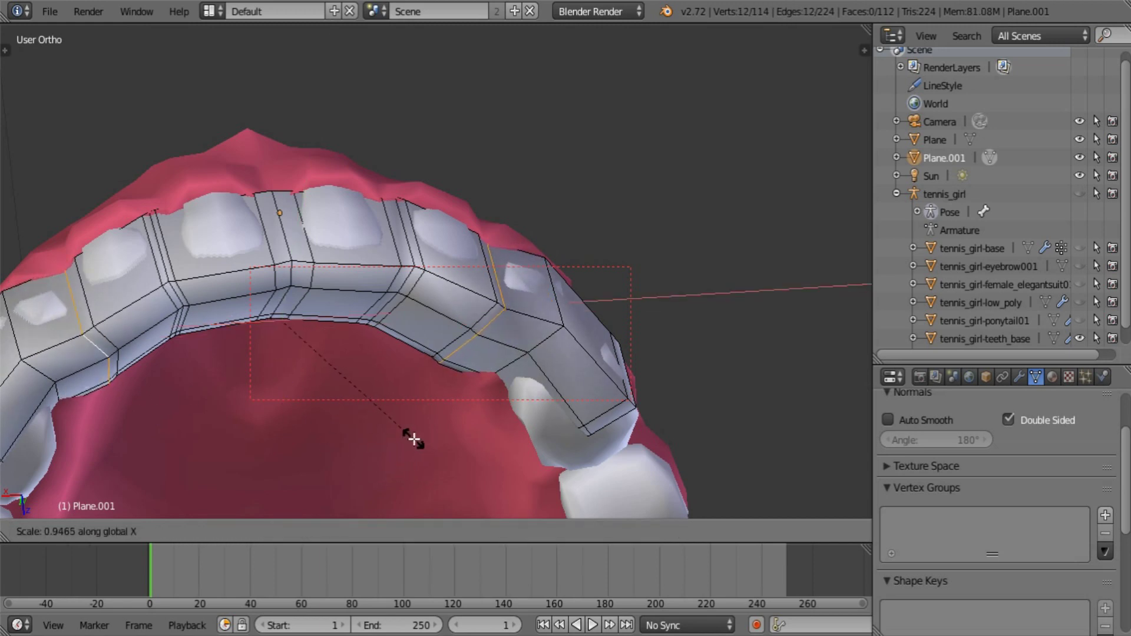
left_click(414, 439)
key("s")
key("y")
key("Escape")
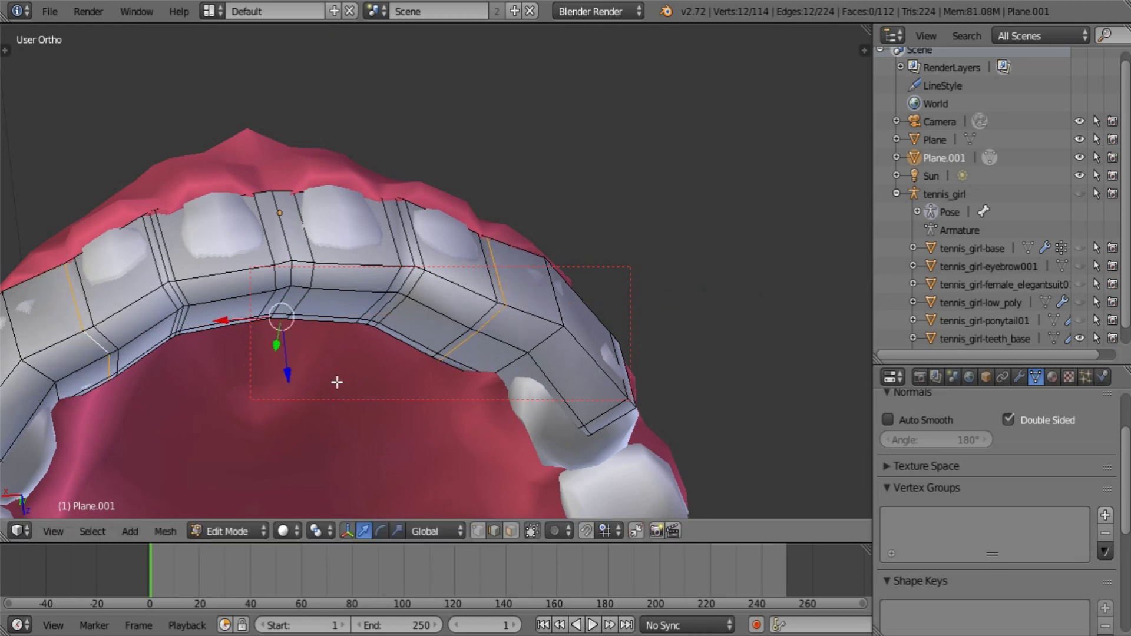
Narrow the selected middle loop pair slightly further along X to tighten the gap beside the lateral incisors
key("s")
key("x")
left_click(439, 416)
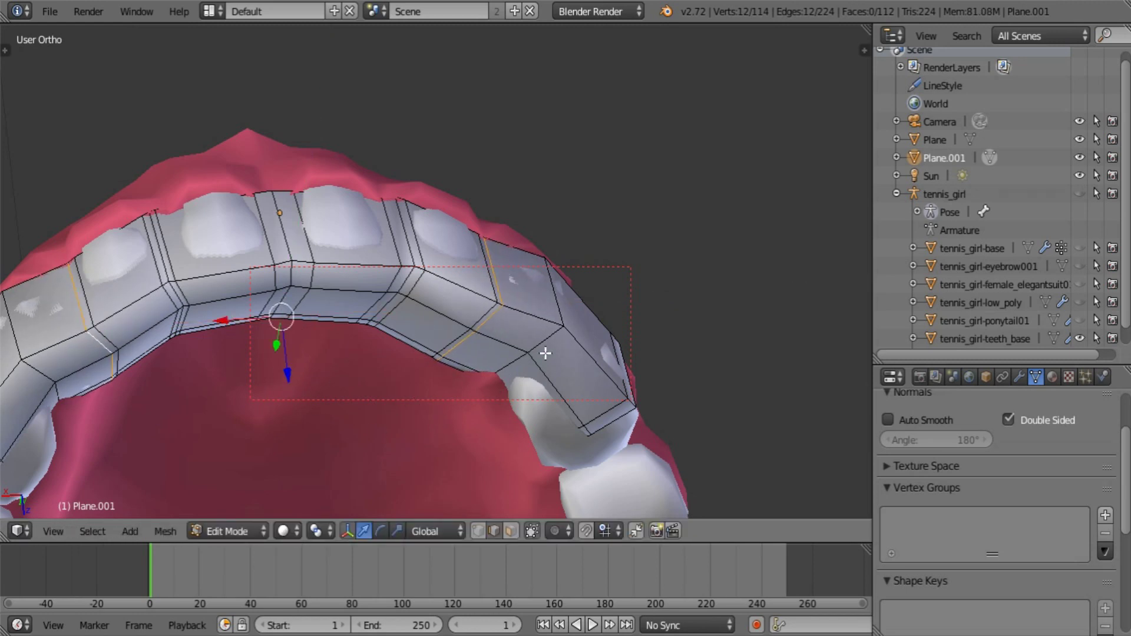
Select the matching edge loops over both upper canines and scale the pair inward along X
right_click(554, 337)
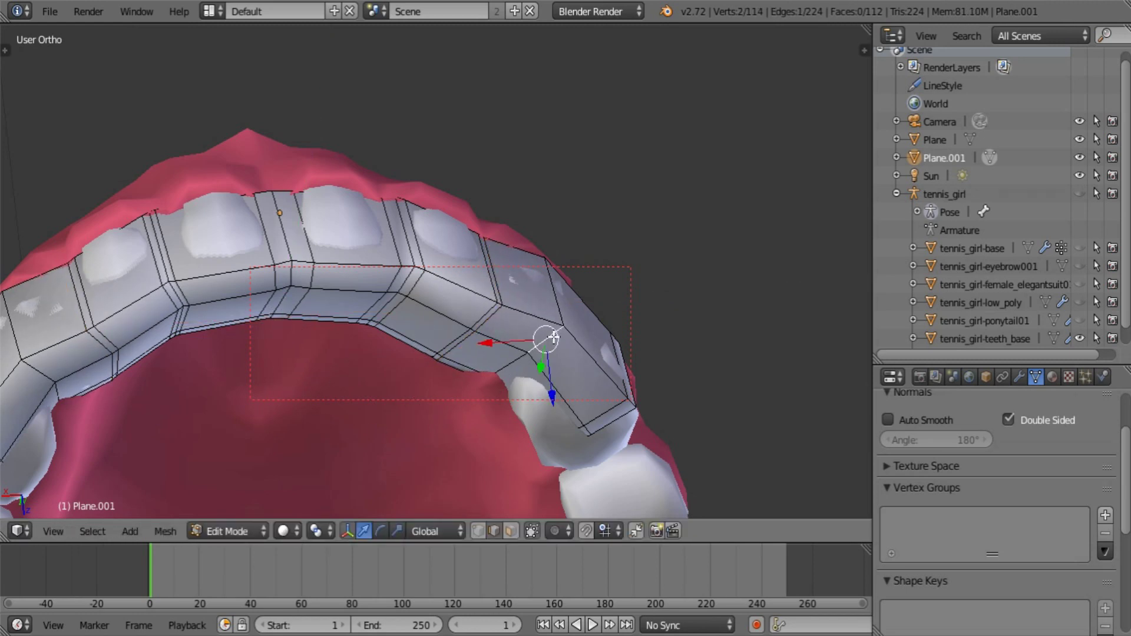
key("s")
left_click(672, 451)
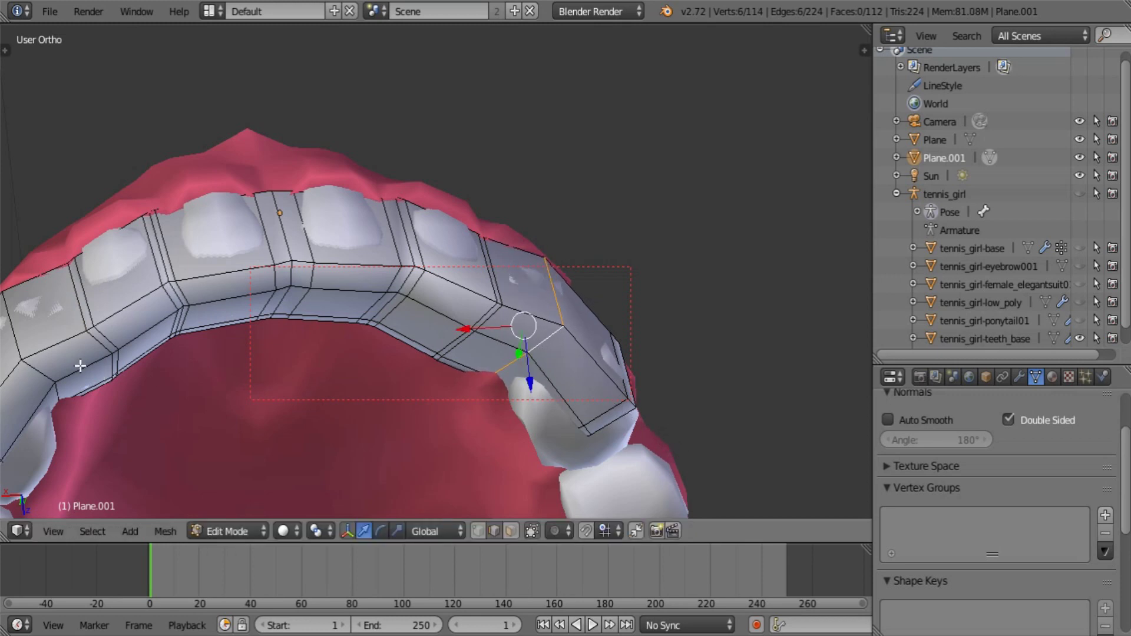
right_click(38, 372, "alt+shift")
key("s")
key("x")
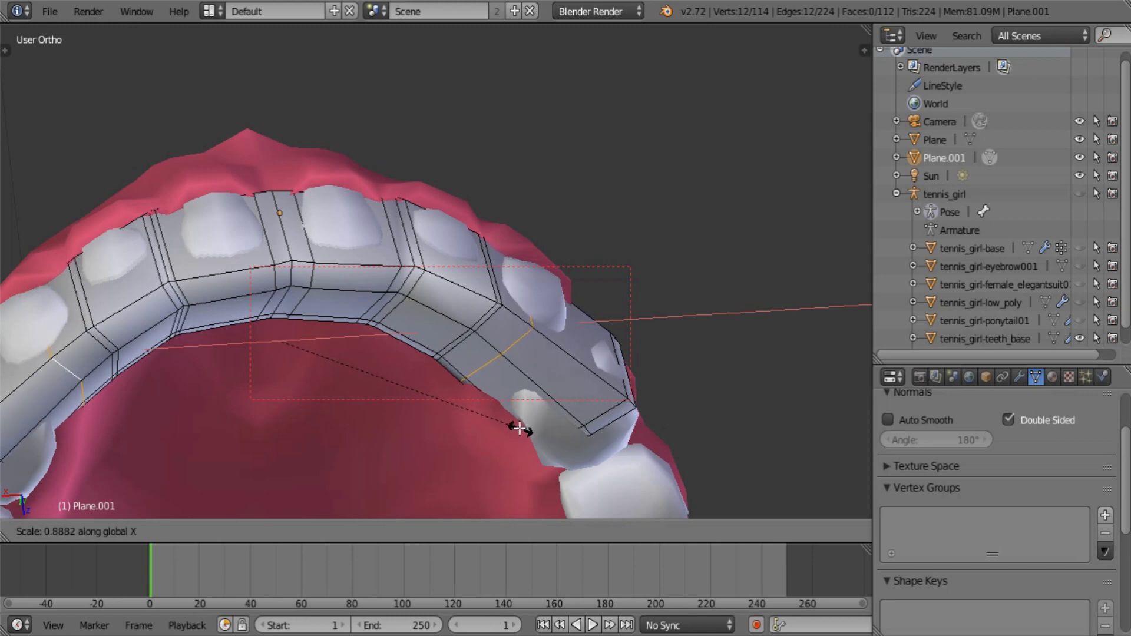
left_click(513, 428)
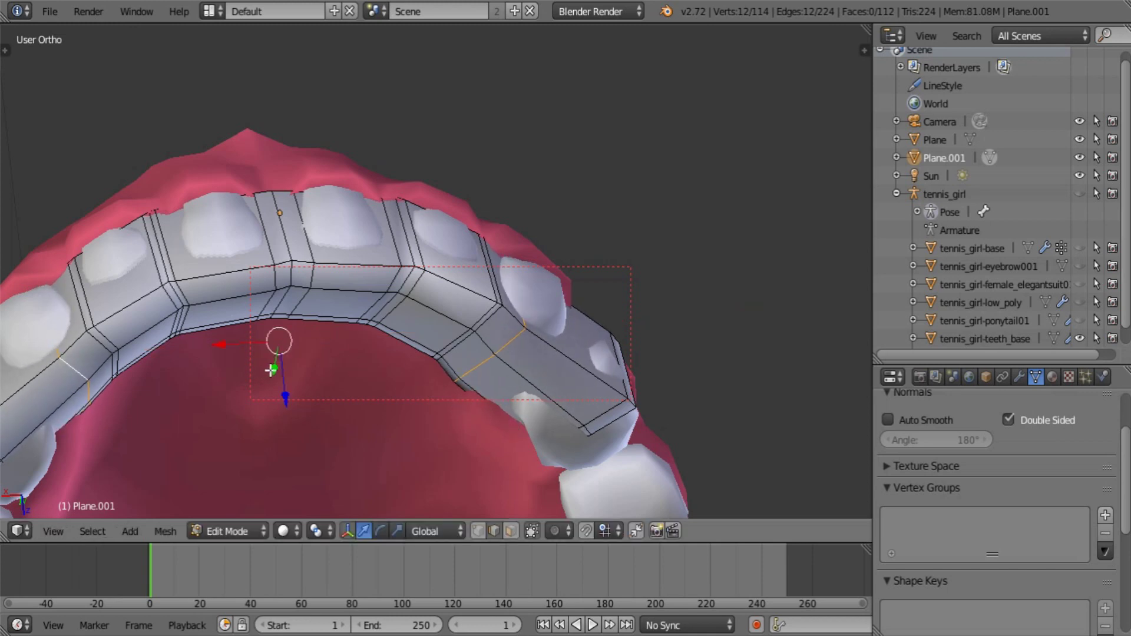
Move the selected canine loop pair forward along Y and scale it along X to sit beside the lateral incisor–canine gaps
left_click_drag(270, 369, 278, 353)
key("s")
key("x")
left_click(383, 412)
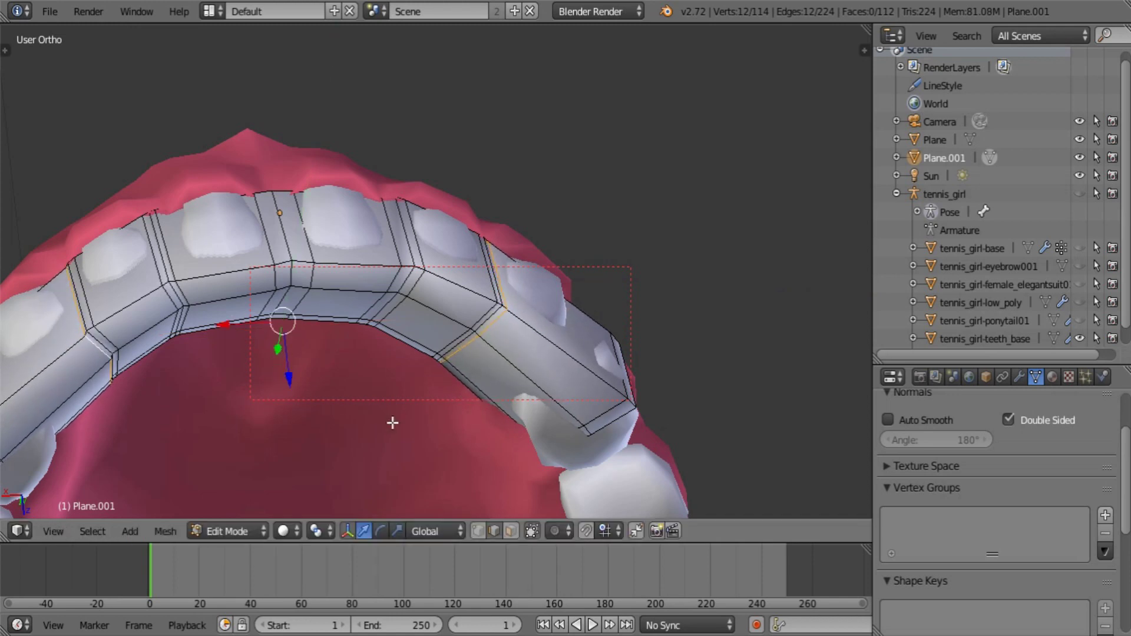
Fine-tune the selected loop pair by scaling it to about 1.008 along X and moving it about 0.0001 along Y
key("s")
key("x")
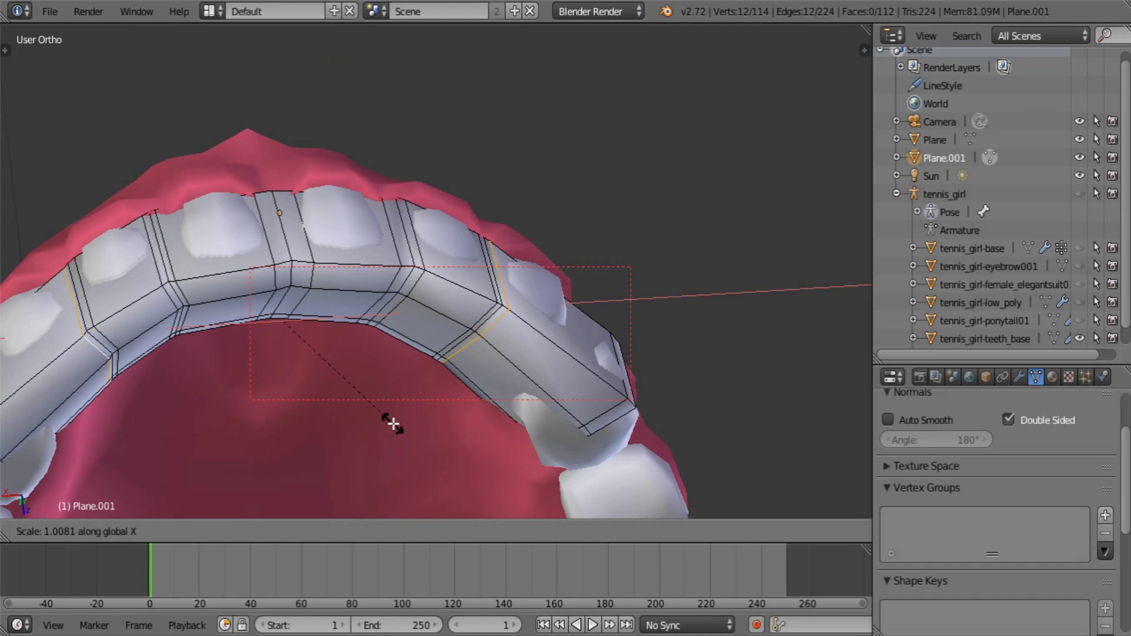
left_click(393, 424)
left_click_drag(277, 351, 275, 354)
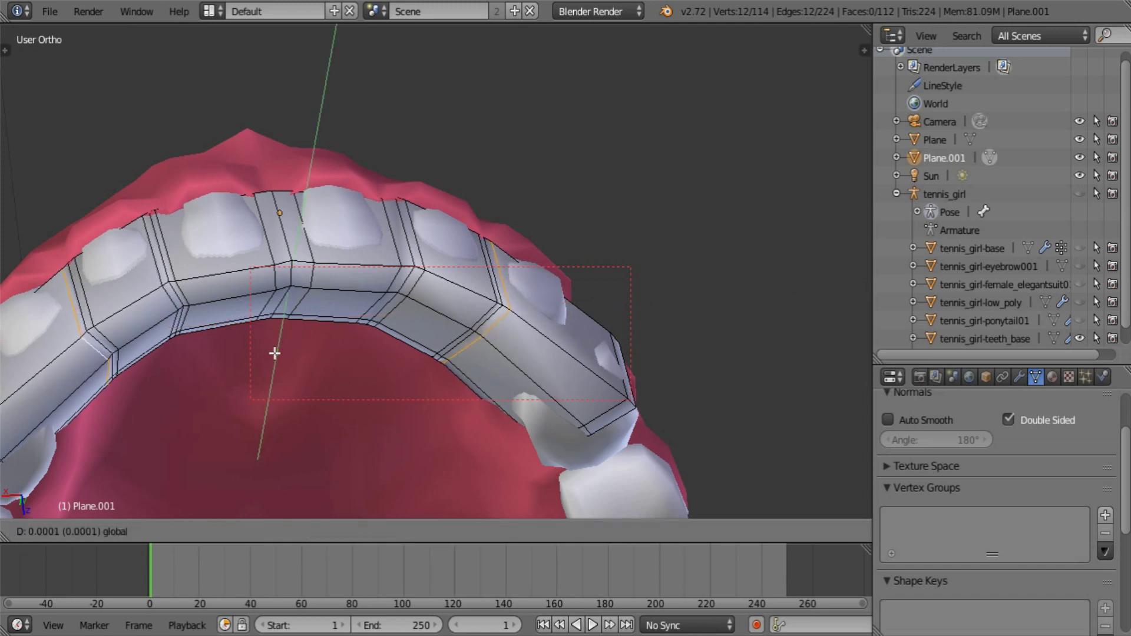
left_click(275, 353)
Select the edge loops just inside both ends of the strip and scale the pair inward along X
right_click(609, 407)
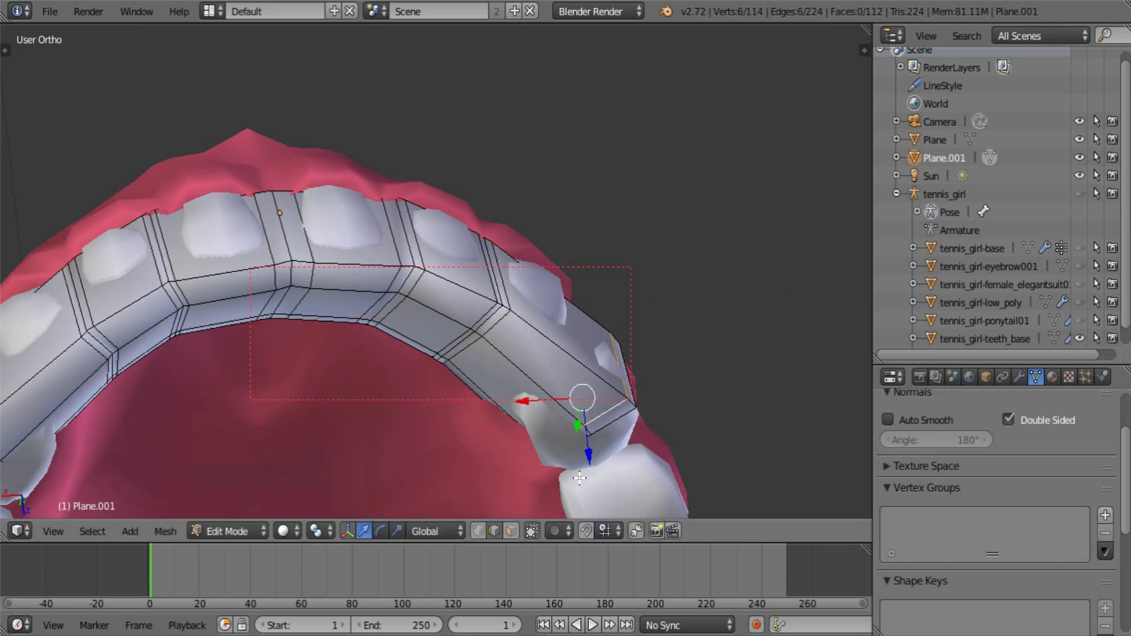
scroll(104, 391, "down", 2)
right_click(127, 386, "alt+shift")
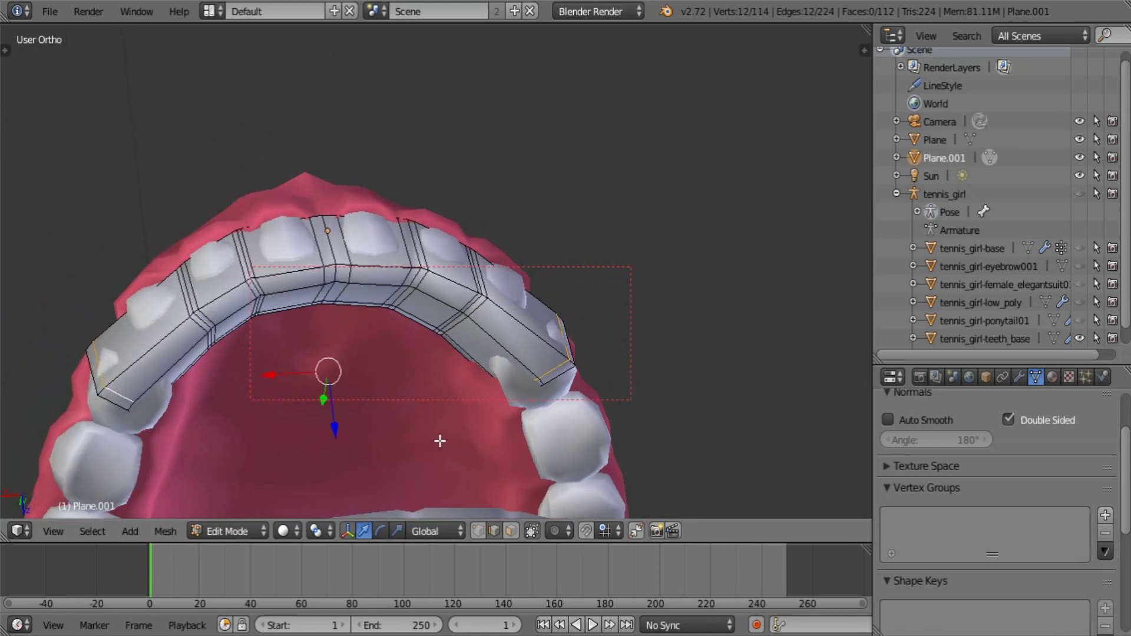
scroll(439, 442, "up", 2)
key("s")
key("x")
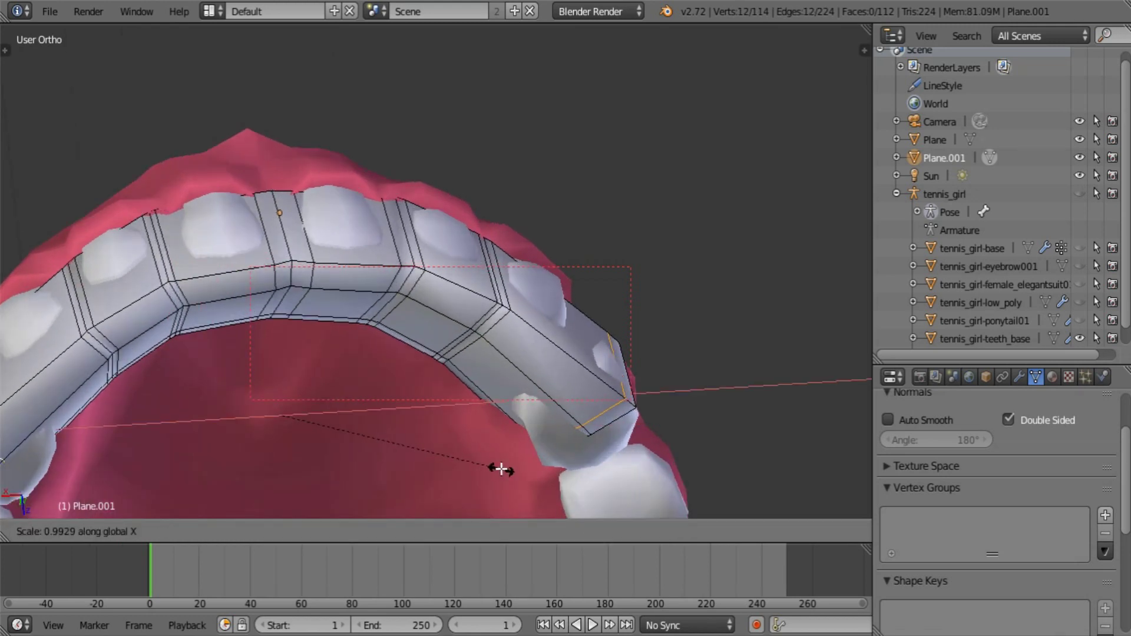
left_click(478, 458)
Move the selected outer loop pair about -0.0021 along Y, scale it inward along X, and refine its Y position against the canines
key("g")
key("y")
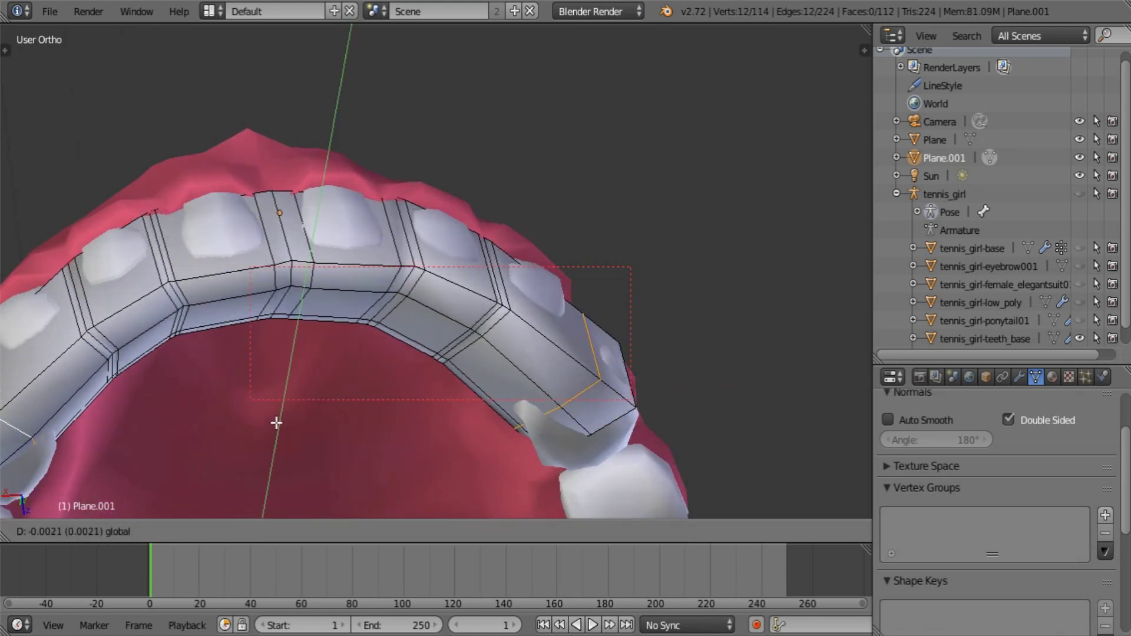
left_click(409, 450)
key("s")
key("x")
left_click(400, 448)
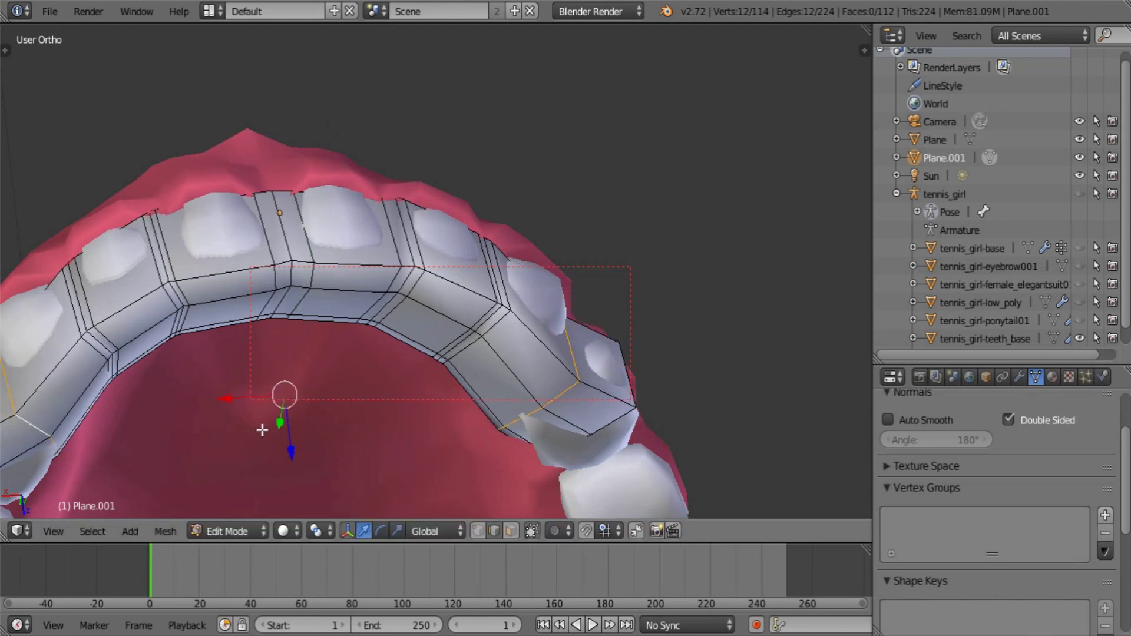
key("g")
key("y")
left_click(294, 412)
middle_click_drag(298, 411, 357, 442)
middle_click_drag(320, 367, 426, 403)
key("g")
key("z")
key("z")
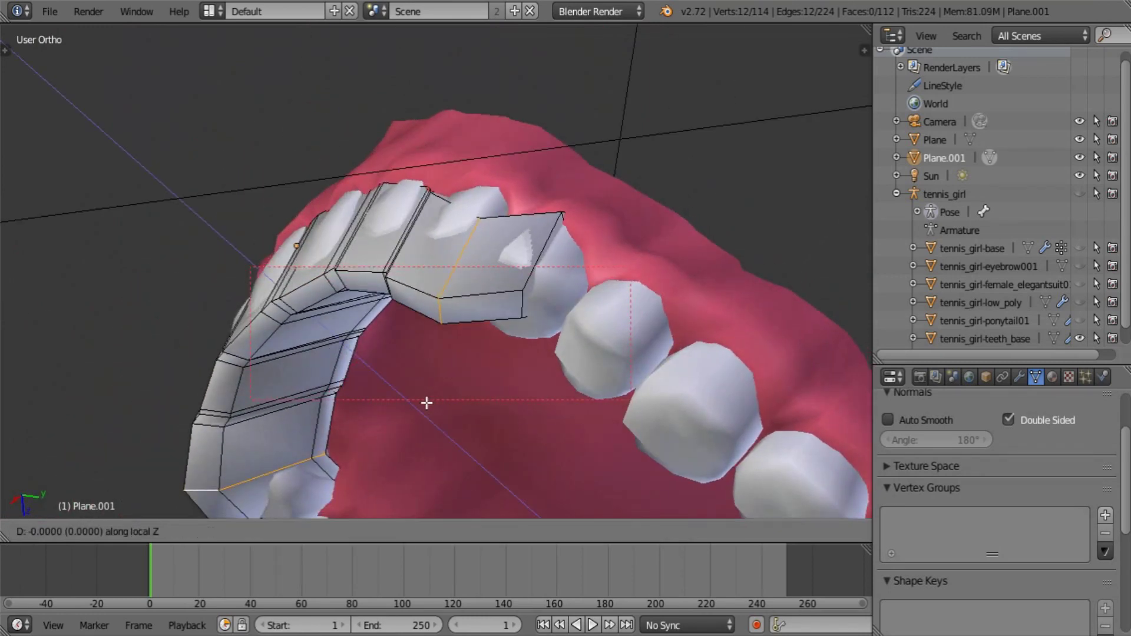
key("x")
key("x")
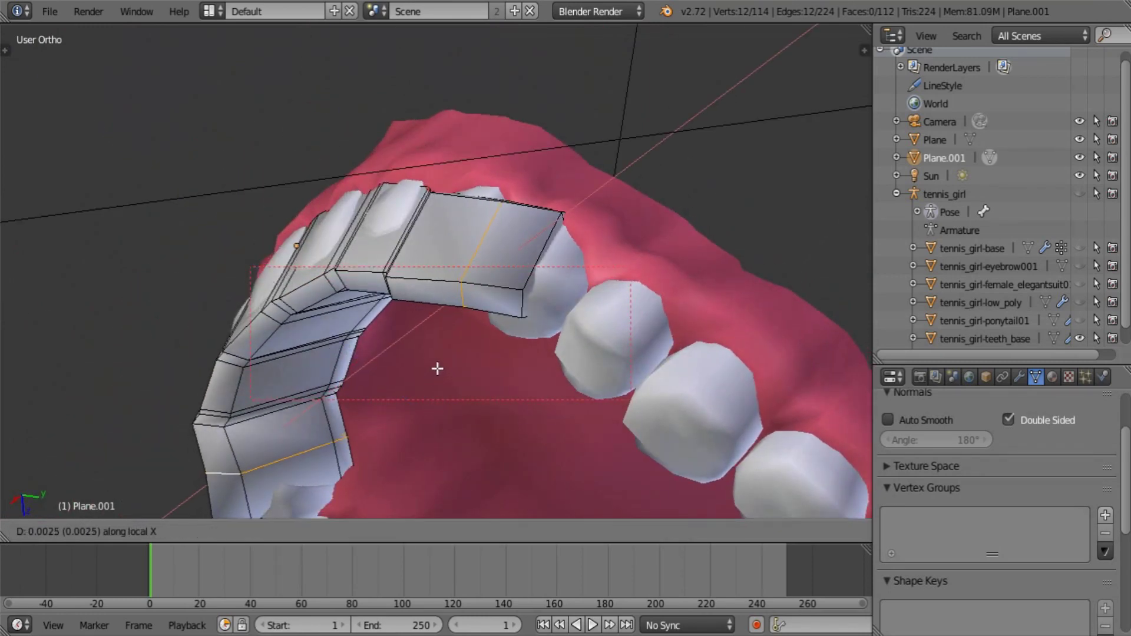
left_click(437, 367)
Raise the selected outer loop pair slightly along local Y to even out the strip's biting edge at the canines
middle_click_drag(434, 369, 507, 508)
key("g")
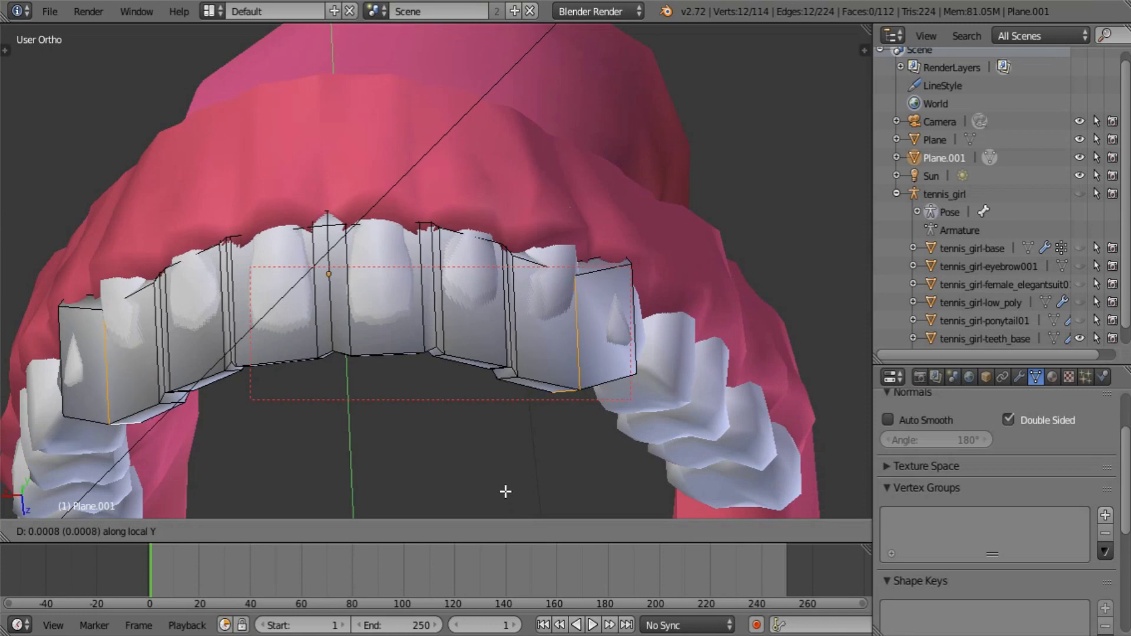
left_click(505, 478)
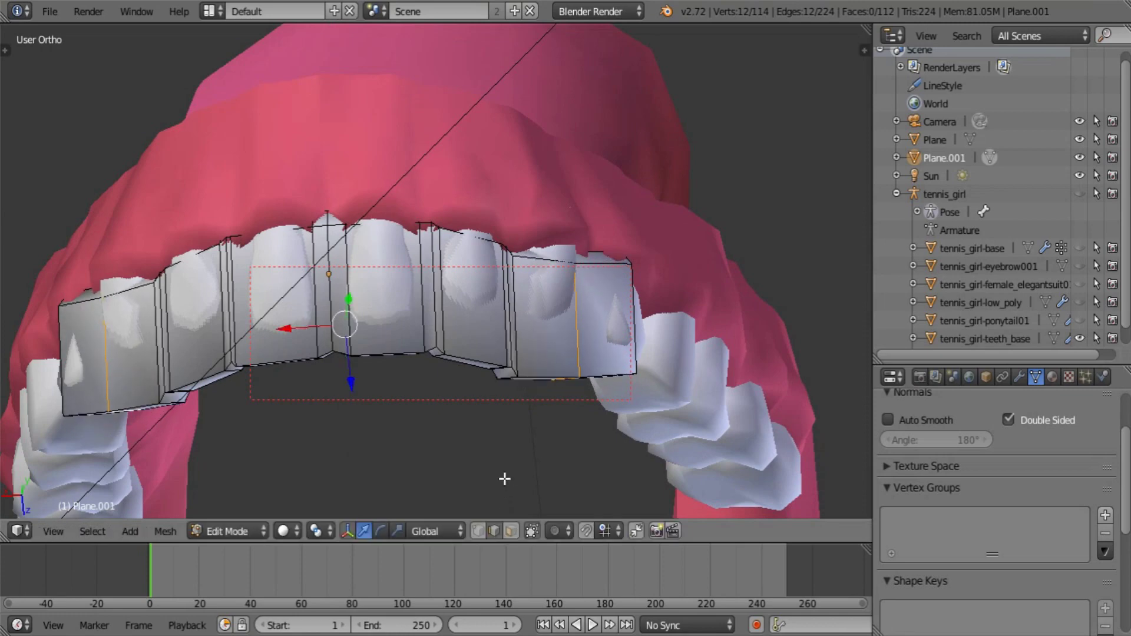
Select the canine-side edge loop of one lateral incisor–canine gap
middle_click_drag(505, 478, 521, 498)
right_click(529, 315)
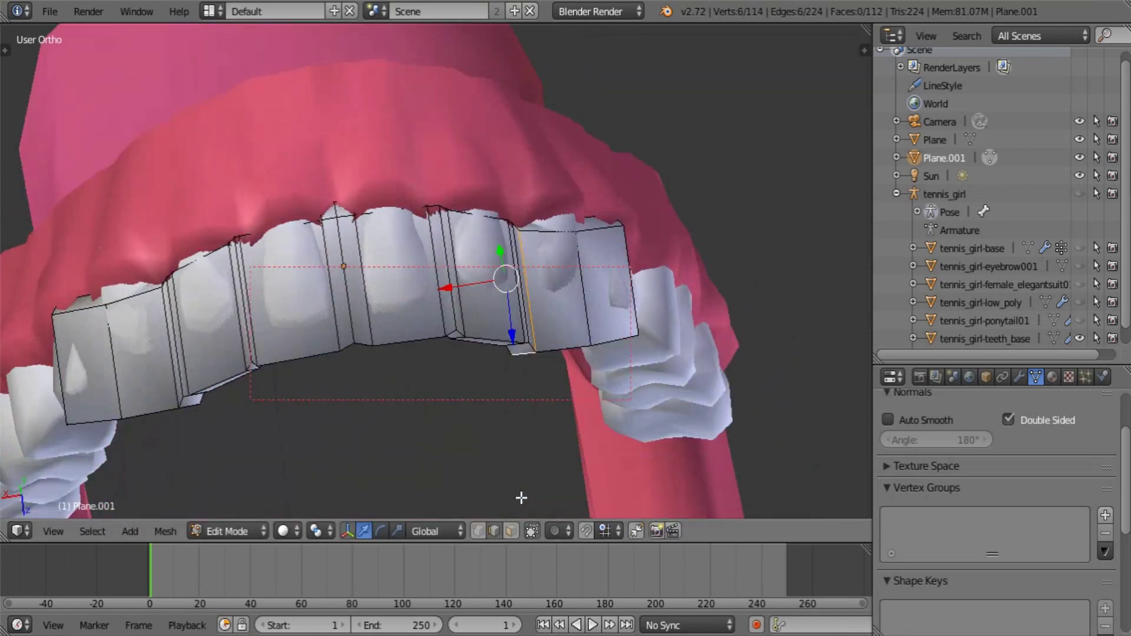
key("g")
key("y")
key("y")
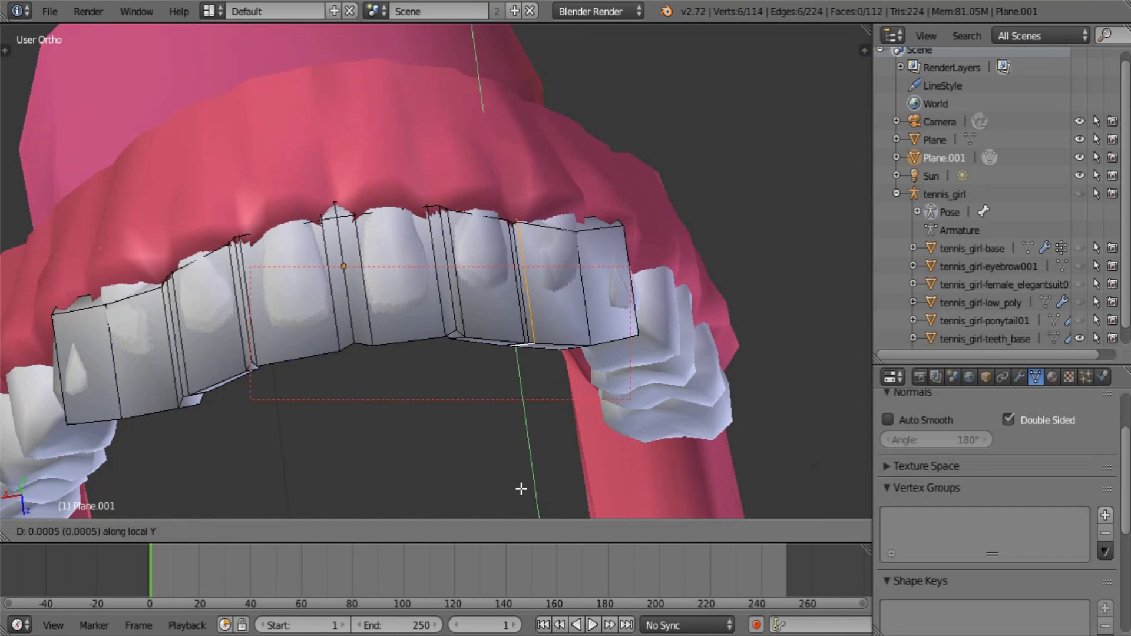
left_click(521, 488)
Add the matching loop on the opposite side, enable proportional editing, and move the pair about 0.0010 along local Y with Sharp falloff
right_click(164, 385, "alt+shift")
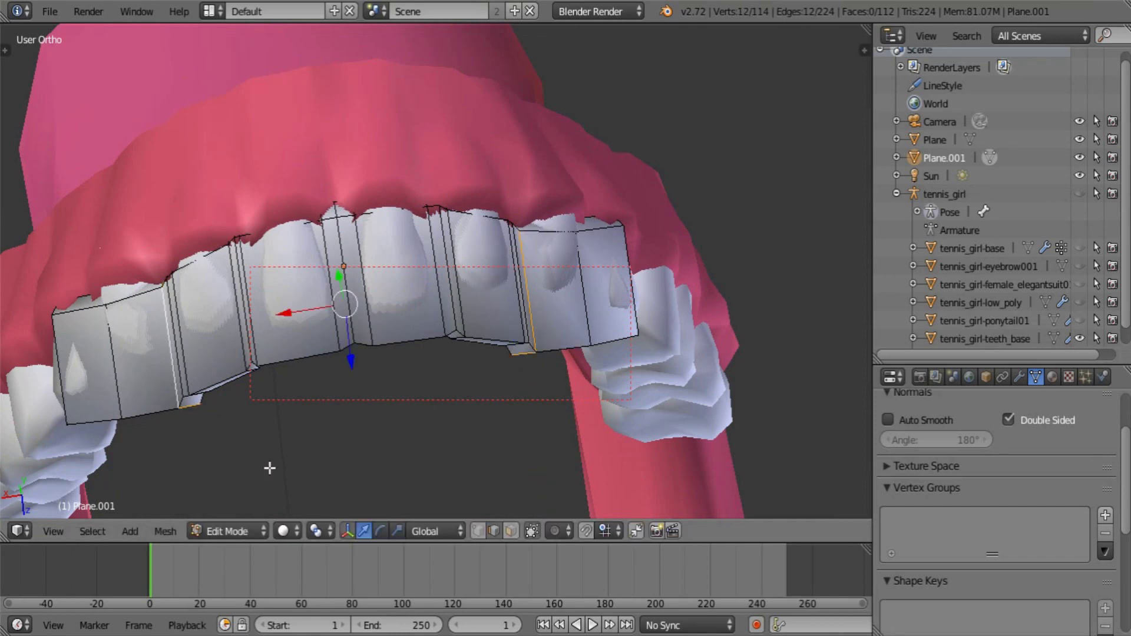
left_click(554, 530)
left_click(578, 491)
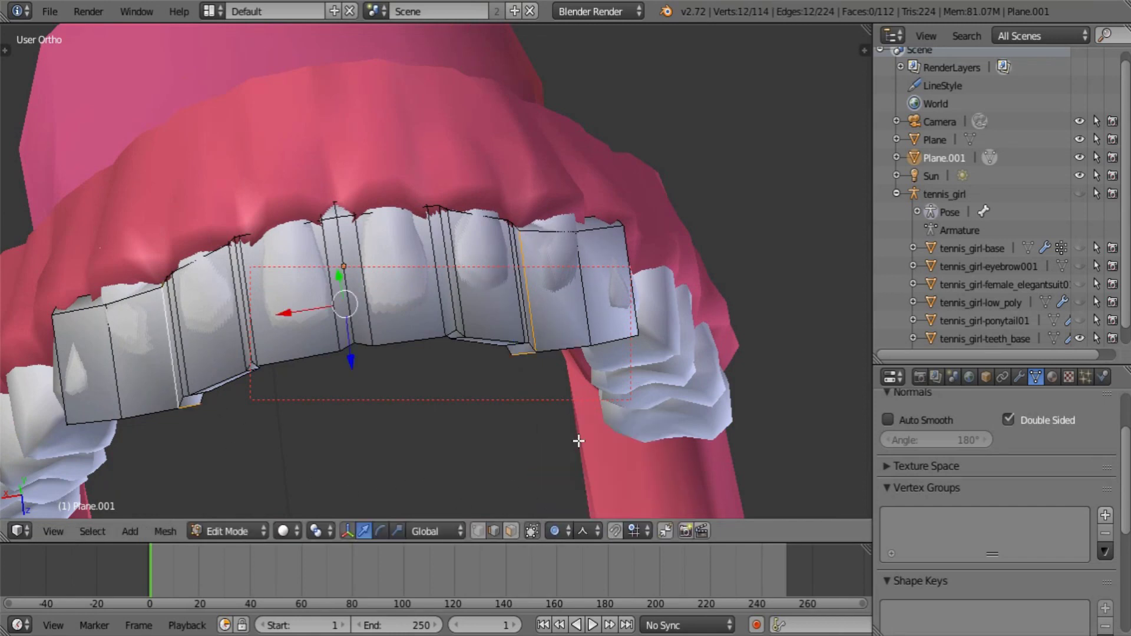
key("g")
key("y")
key("y")
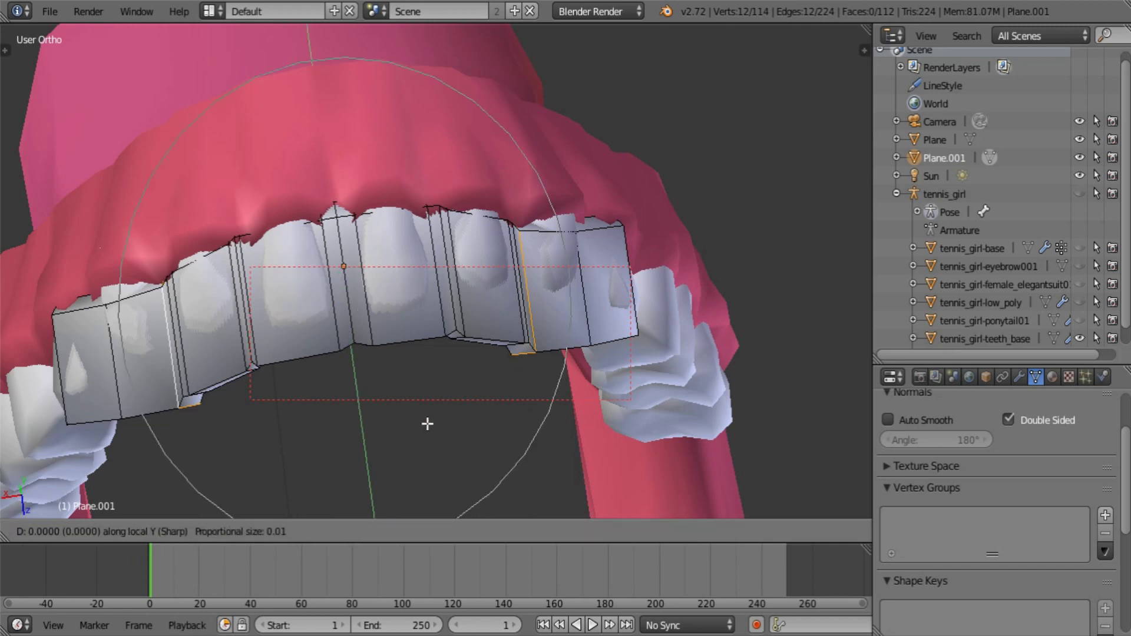
scroll(429, 419, "up", 2)
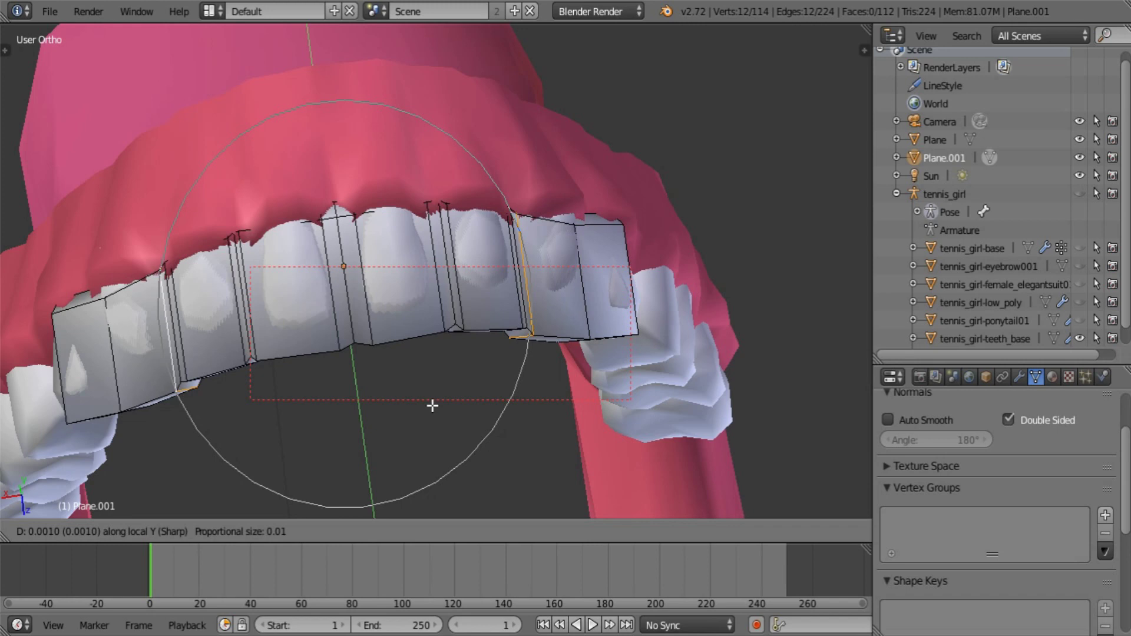
left_click(432, 406)
Shrink the proportional editing radius to 0.00 while trying to scale the selected loop pair along local Y
scroll(471, 407, "up", 1)
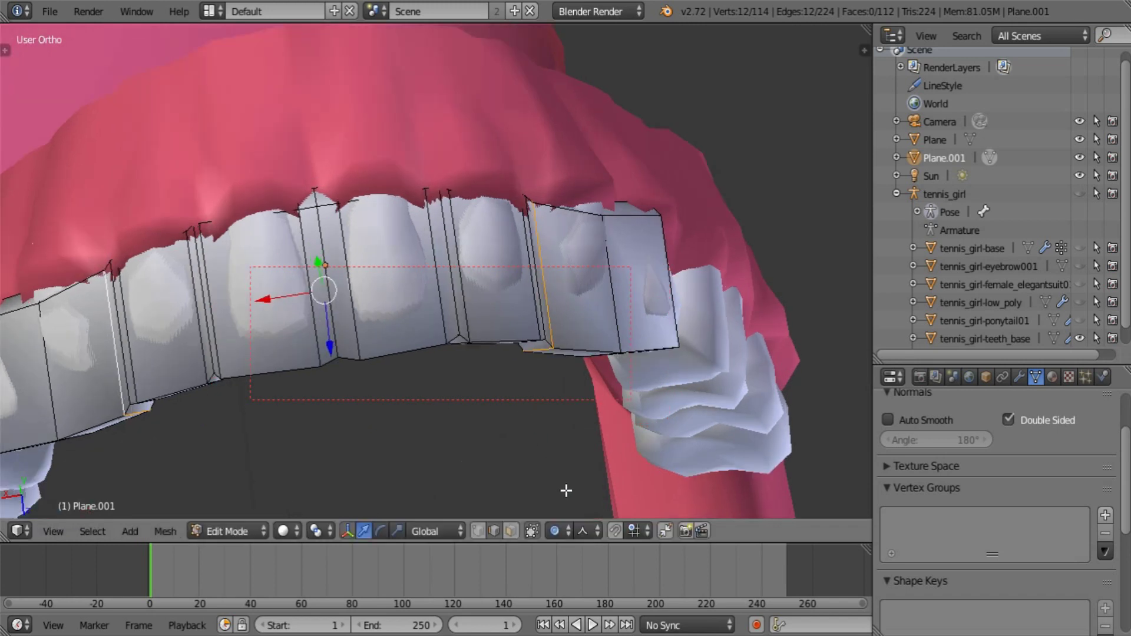
key("s")
key("y")
key("y")
scroll(555, 477, "up", 3)
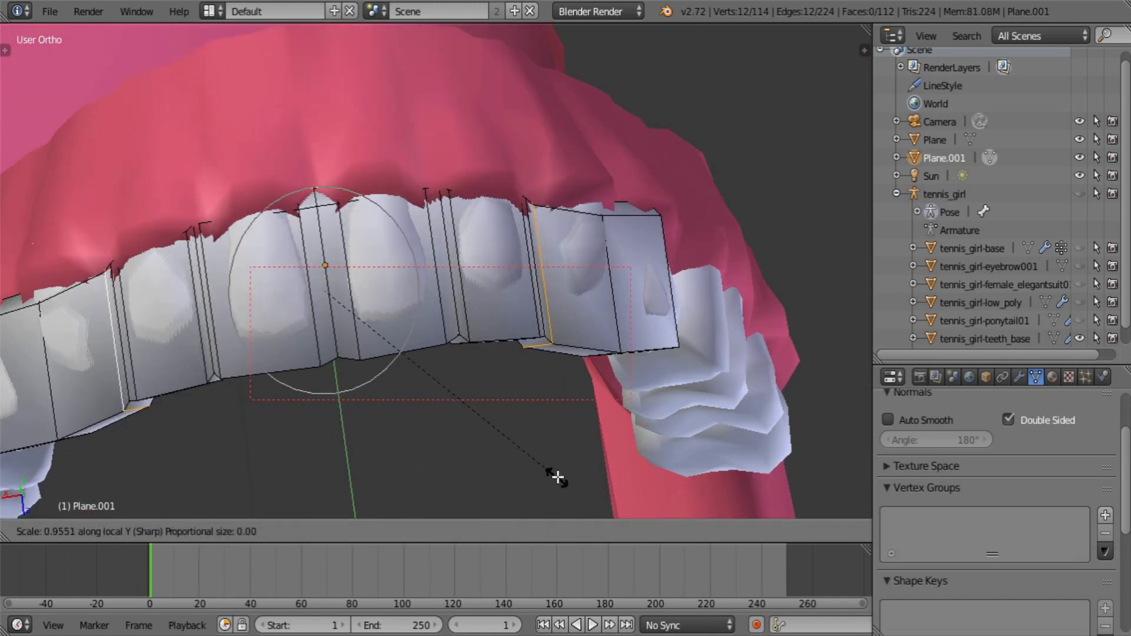
scroll(556, 476, "up", 5)
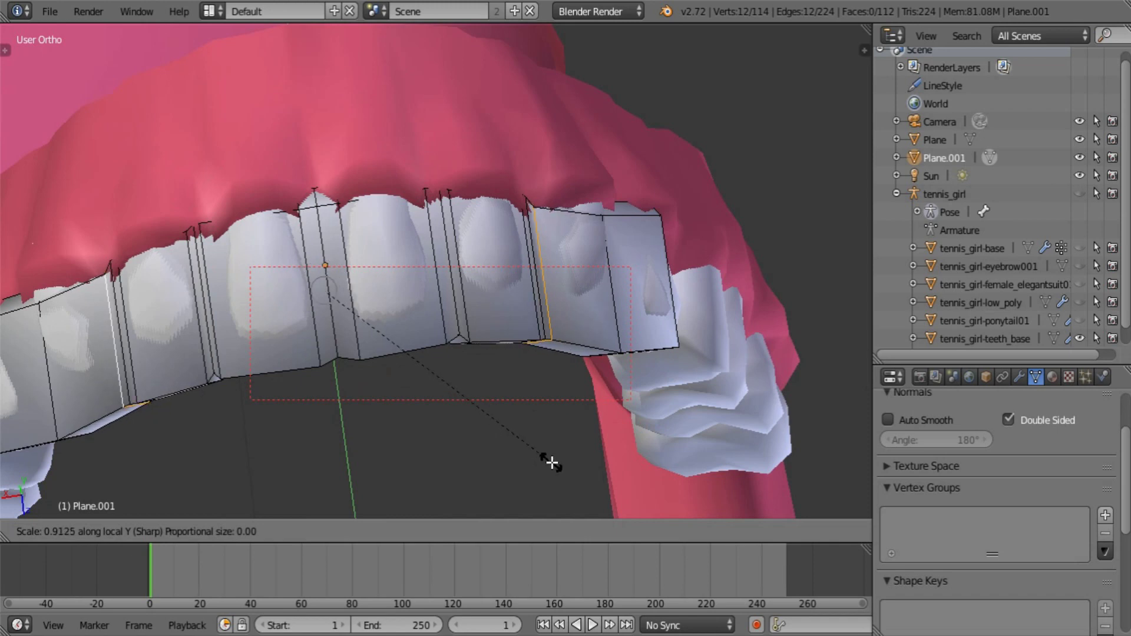
left_click(544, 421)
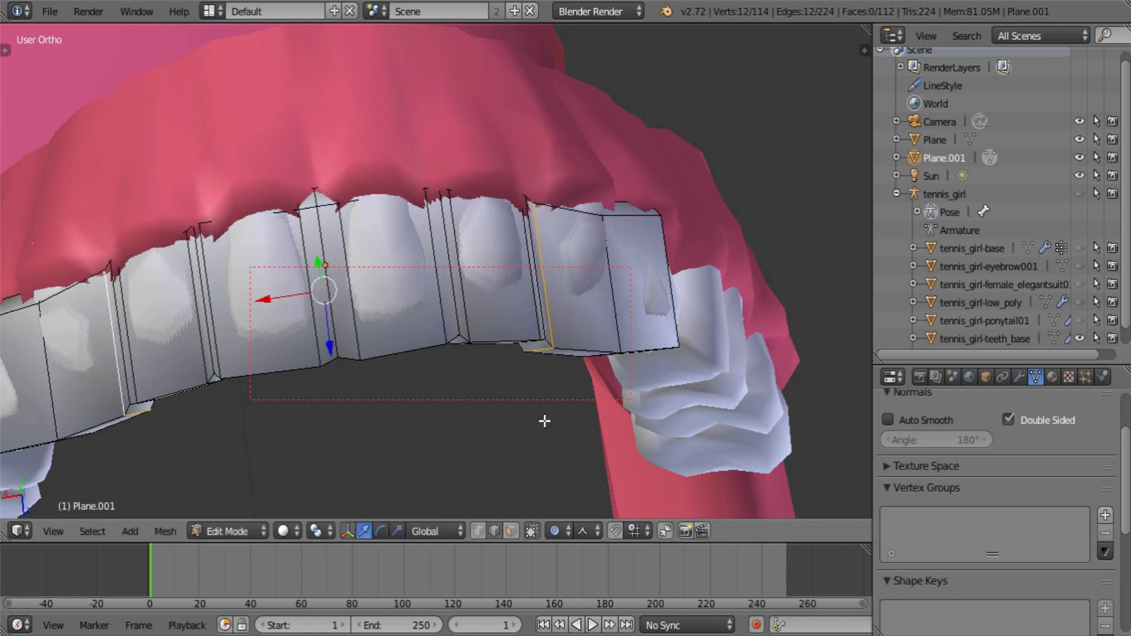
Move the selected canine-side gap loops about 0.0006 along local Y, level with the neighbouring gap loops
key("g")
key("y")
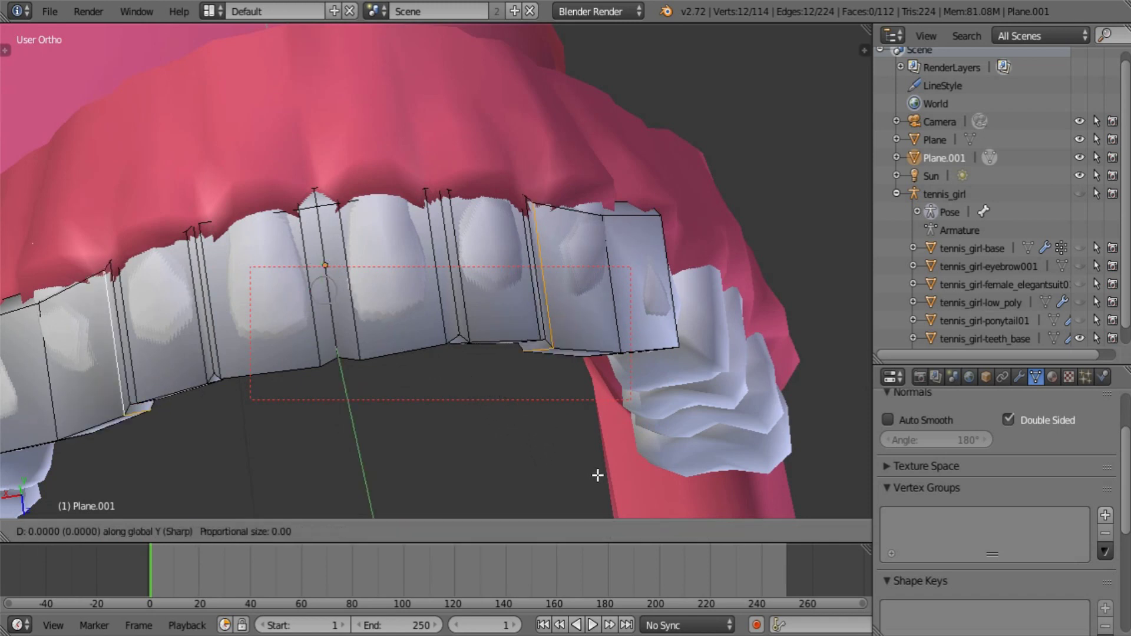
key("y")
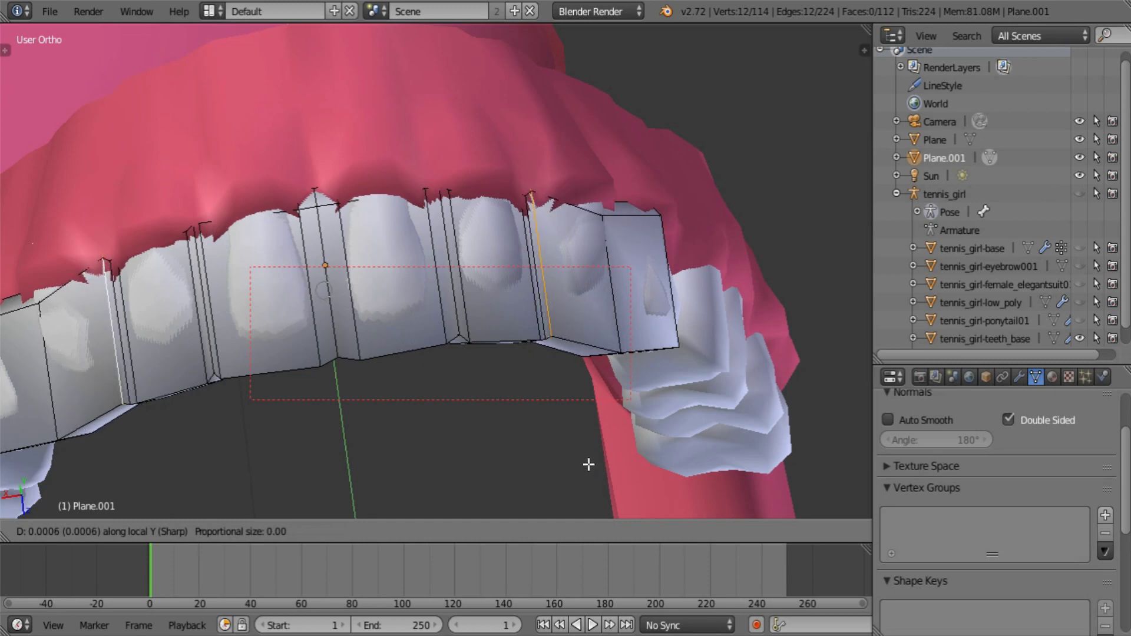
left_click(589, 465)
Select the outer loop pair across both canines, adjust its position along Y, and scale it along X to follow the arch
mouse_move(492, 430)
middle_mouse_down()
mouse_move(474, 336)
mouse_move(518, 429)
mouse_move(497, 427)
mouse_move(488, 408)
middle_mouse_up()
middle_click_drag(649, 361, 619, 323)
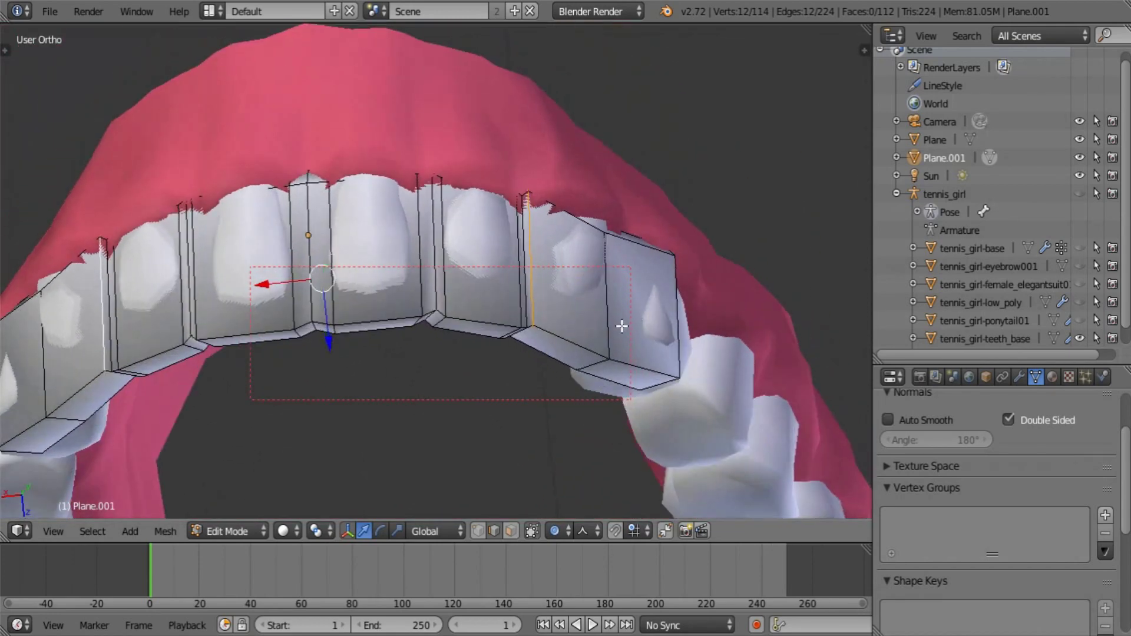
right_click(612, 328)
right_click(597, 368, "alt")
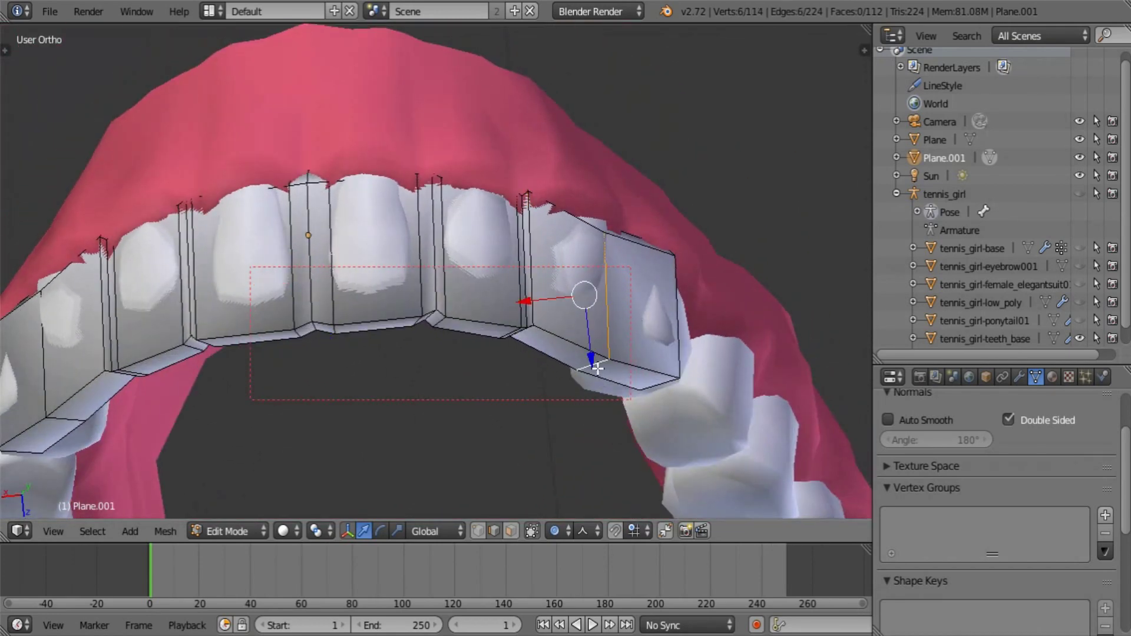
mouse_move(435, 399)
middle_mouse_down()
mouse_move(188, 401)
mouse_move(285, 416)
mouse_move(330, 380)
mouse_move(397, 388)
mouse_move(416, 237)
mouse_move(433, 271)
mouse_move(427, 261)
mouse_move(431, 376)
middle_mouse_up()
right_click(117, 396, "alt+shift")
key("g")
key("y")
left_click(432, 389)
key("s")
key("x")
left_click(509, 403)
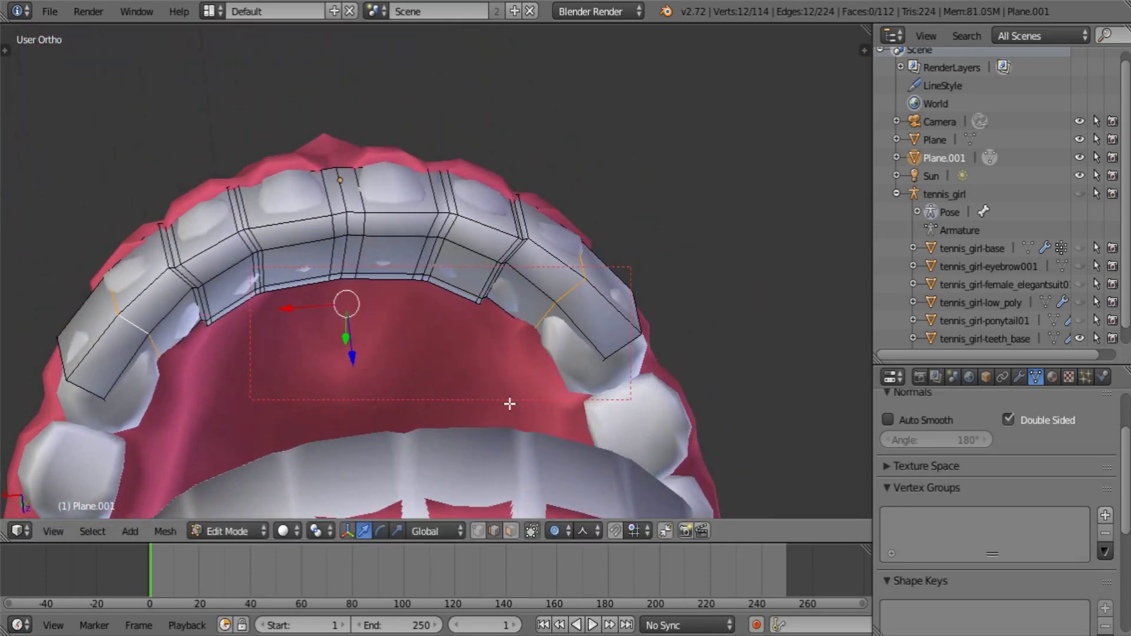
Nudge the selected outer canine loop pair slightly along Y
key("g")
key("y")
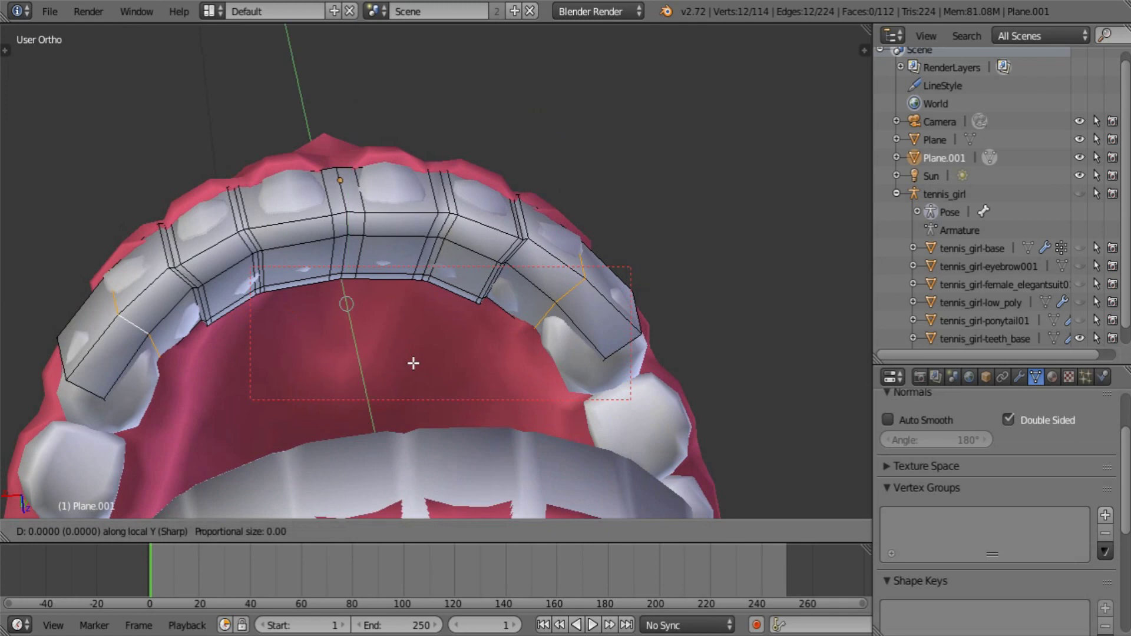
right_click(415, 367)
key("g")
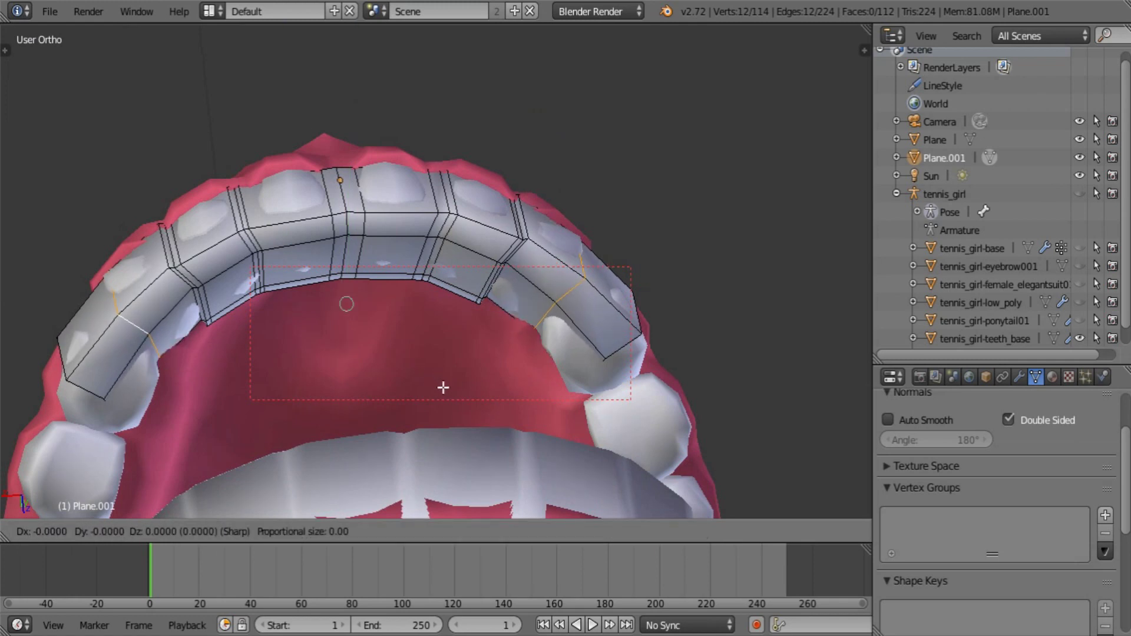
key("y")
right_click(444, 392)
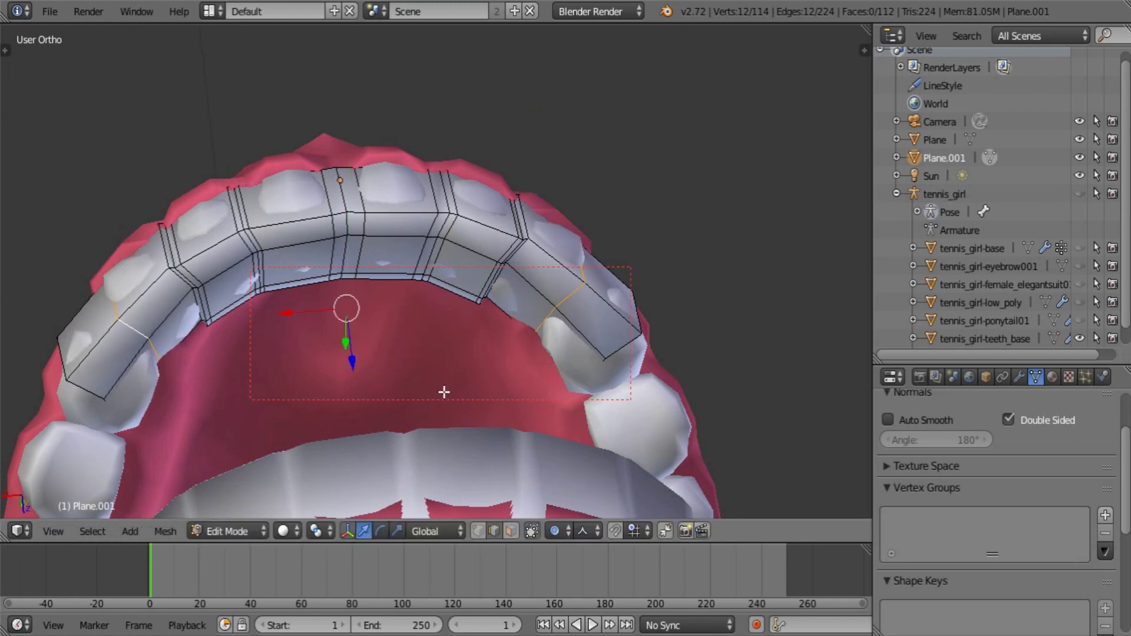
Scale the outer canine loop pair slightly outward along X and shift it a little along Y to follow the arch
key("g")
right_click(443, 392)
key("s")
key("x")
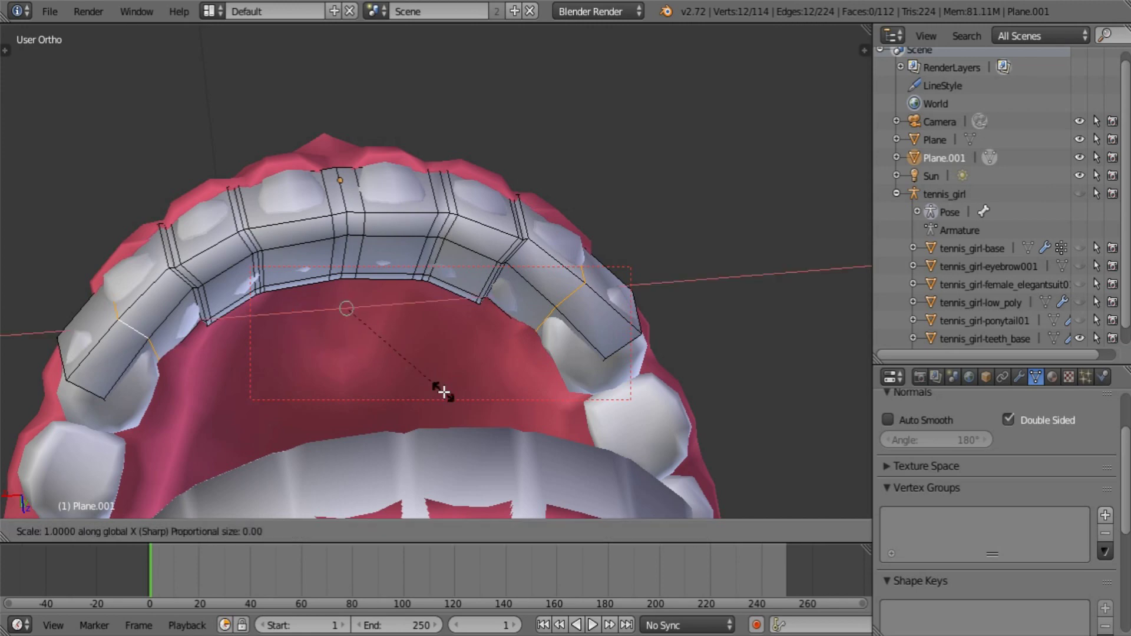
right_click(448, 393)
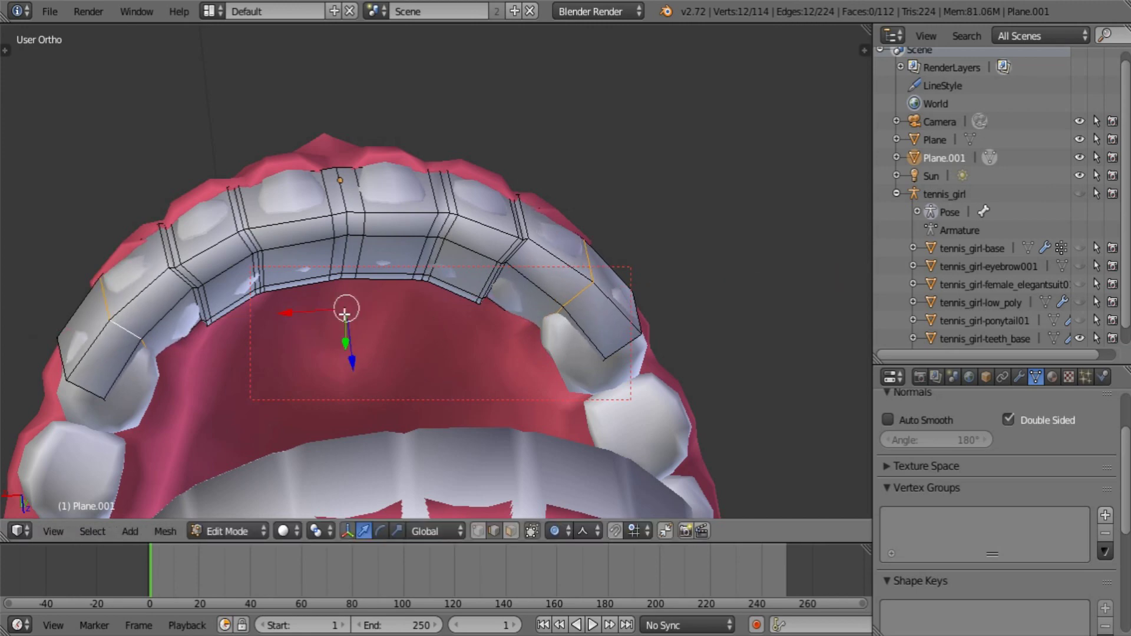
left_click_drag(344, 342, 344, 348)
Select the end face on both sides of the strip and scale the pair together to about 0.91
mouse_move(428, 379)
middle_mouse_down()
mouse_move(398, 354)
mouse_move(318, 385)
mouse_move(330, 449)
mouse_move(386, 371)
mouse_move(463, 374)
mouse_move(406, 376)
middle_mouse_up()
scroll(654, 388, "up", 1)
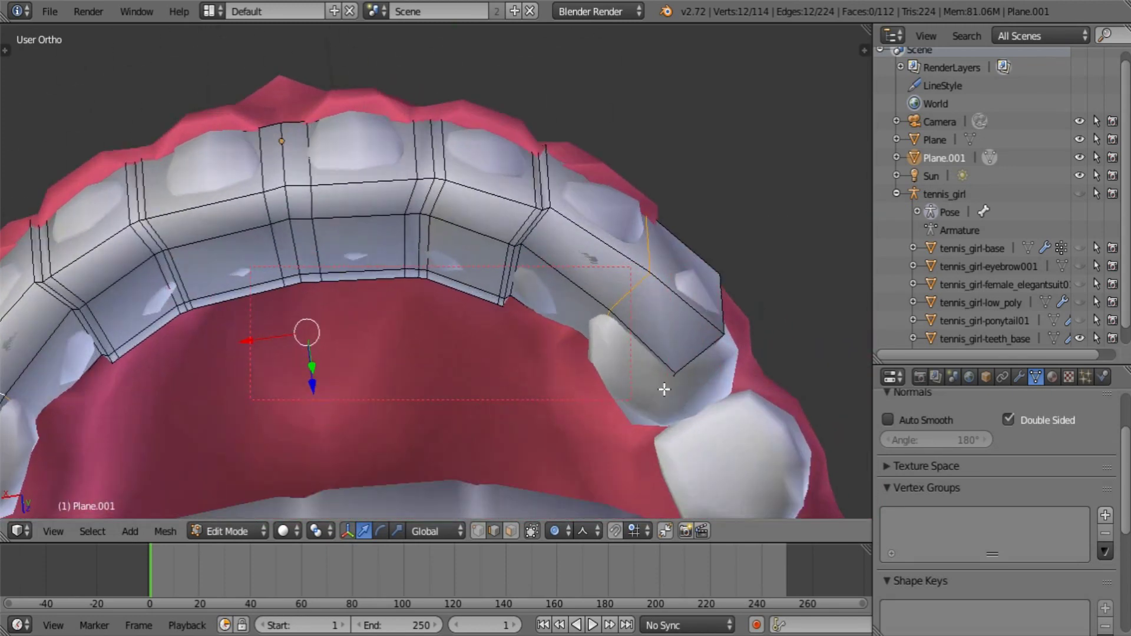
scroll(624, 383, "up", 1)
middle_click_drag(584, 377, 568, 353)
right_click(587, 291)
middle_click_drag(587, 291, 504, 327)
right_click(614, 269)
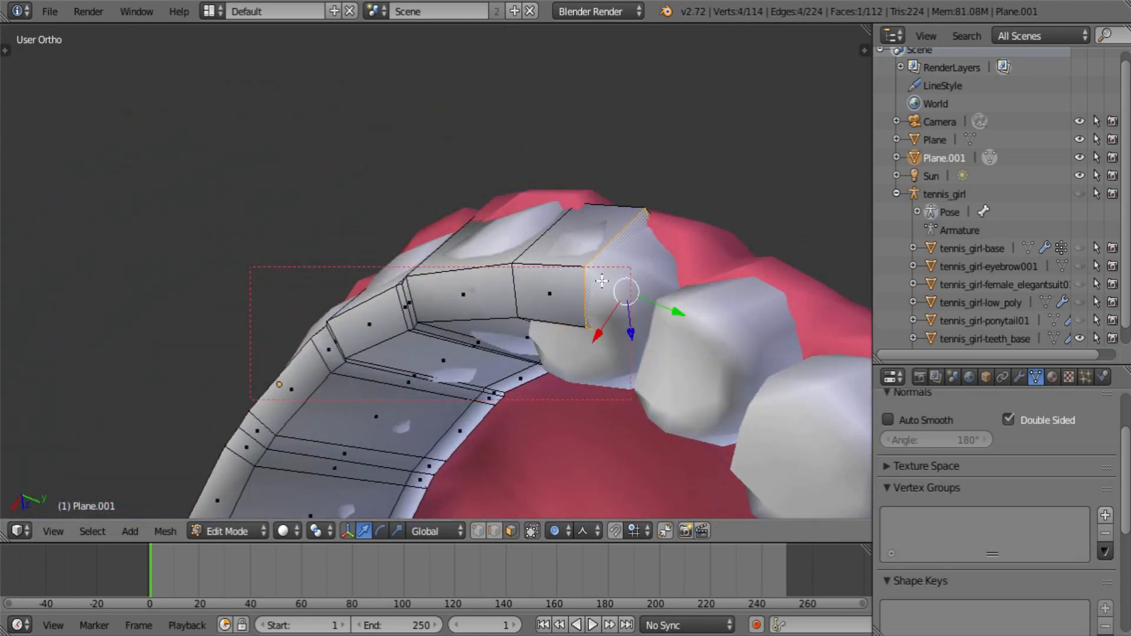
middle_click_drag(460, 391, 524, 404)
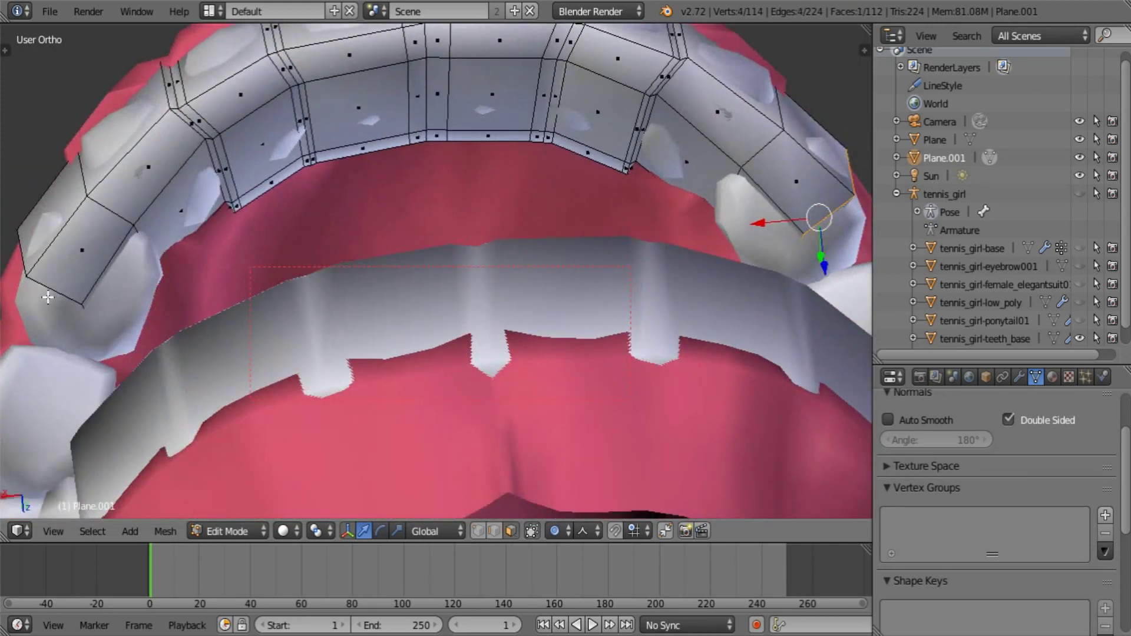
middle_click_drag(202, 337, 275, 449)
right_click(365, 145, "shift")
scroll(589, 283, "down", 3)
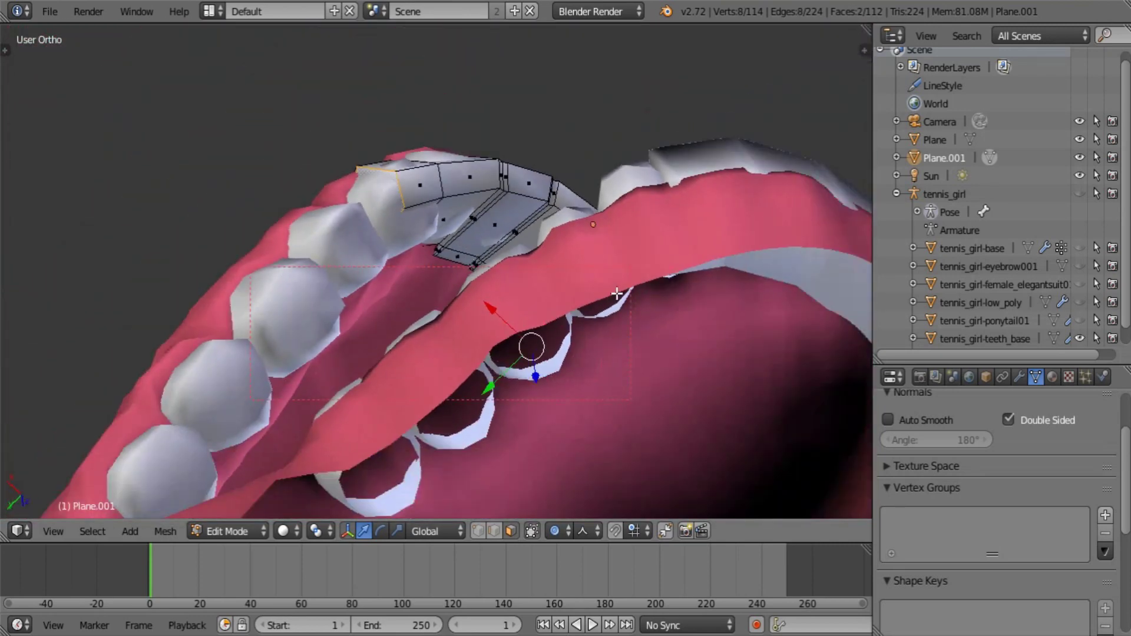
middle_click_drag(647, 389, 518, 494, "shift")
key("s")
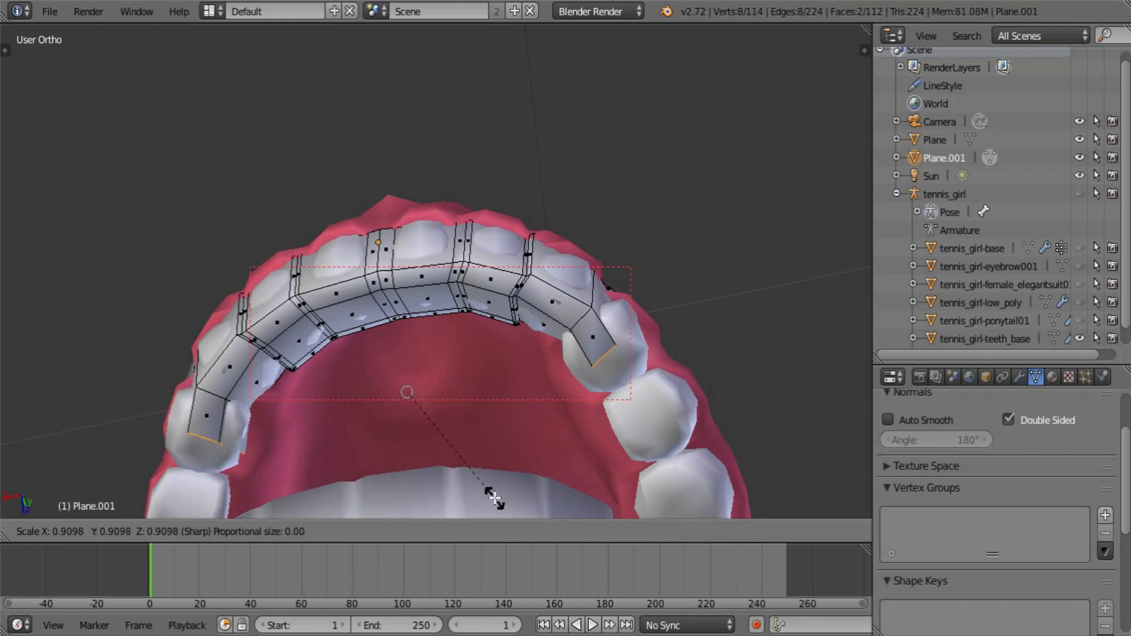
left_click(494, 498)
Raise both end faces slightly along Z and scale each one to about 0.89 around Individual Origins
middle_click_drag(493, 497, 423, 489)
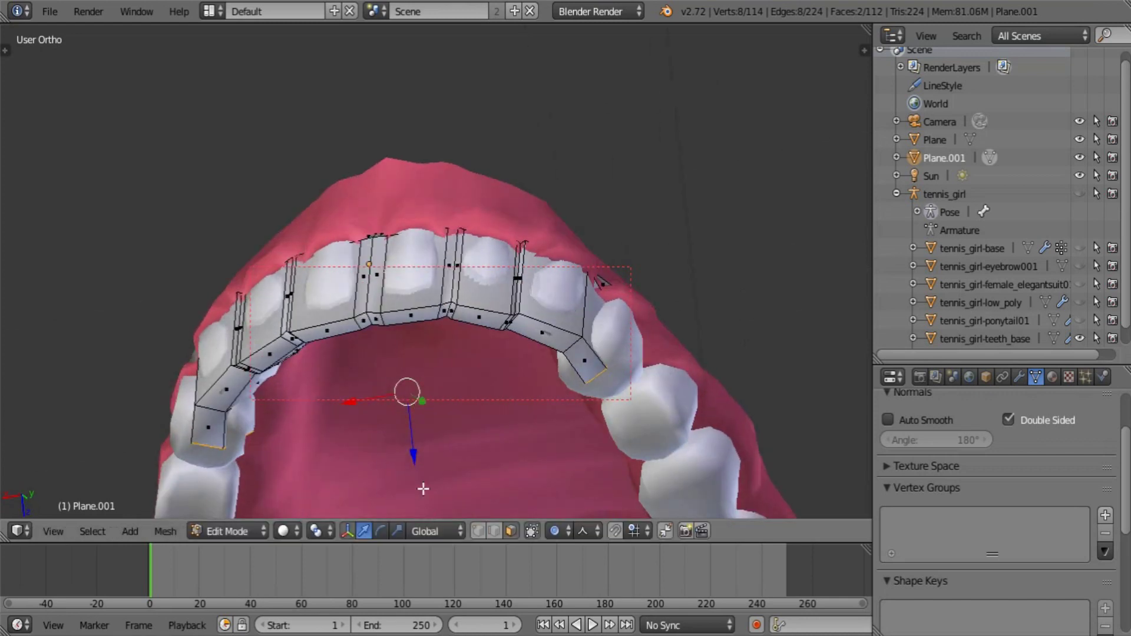
left_click_drag(416, 457, 441, 445)
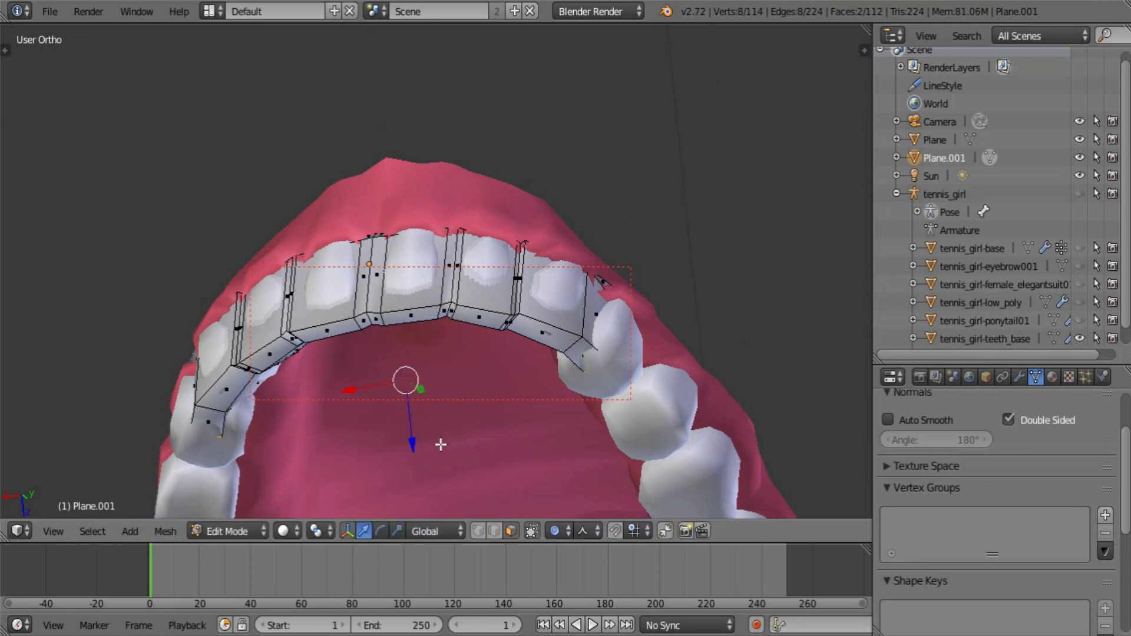
left_click(318, 533)
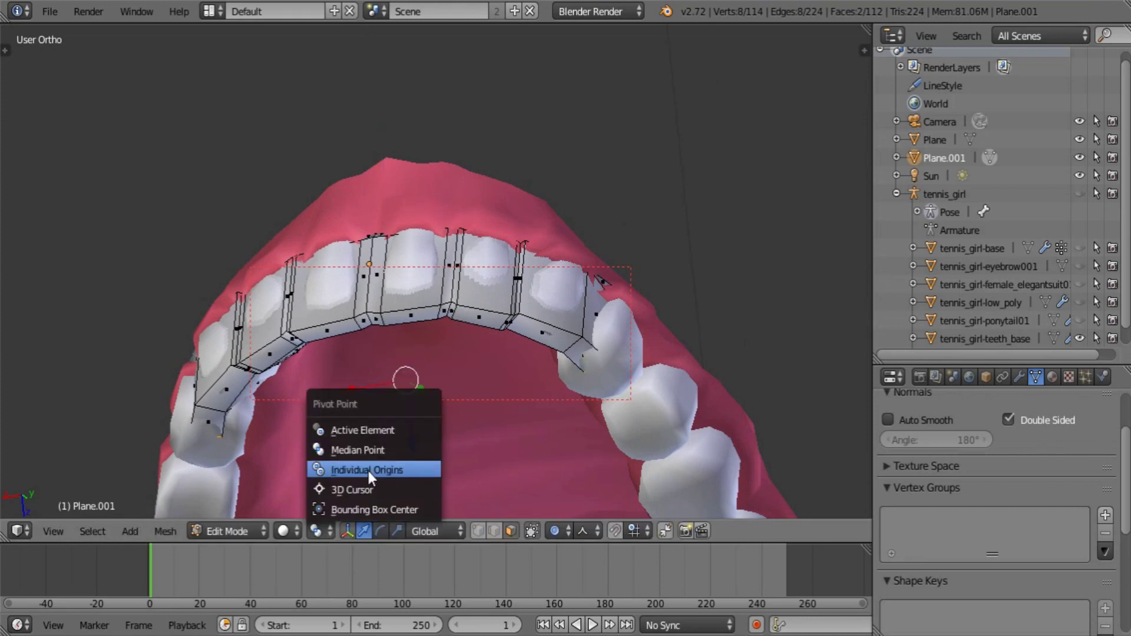
left_click(367, 468)
key("s")
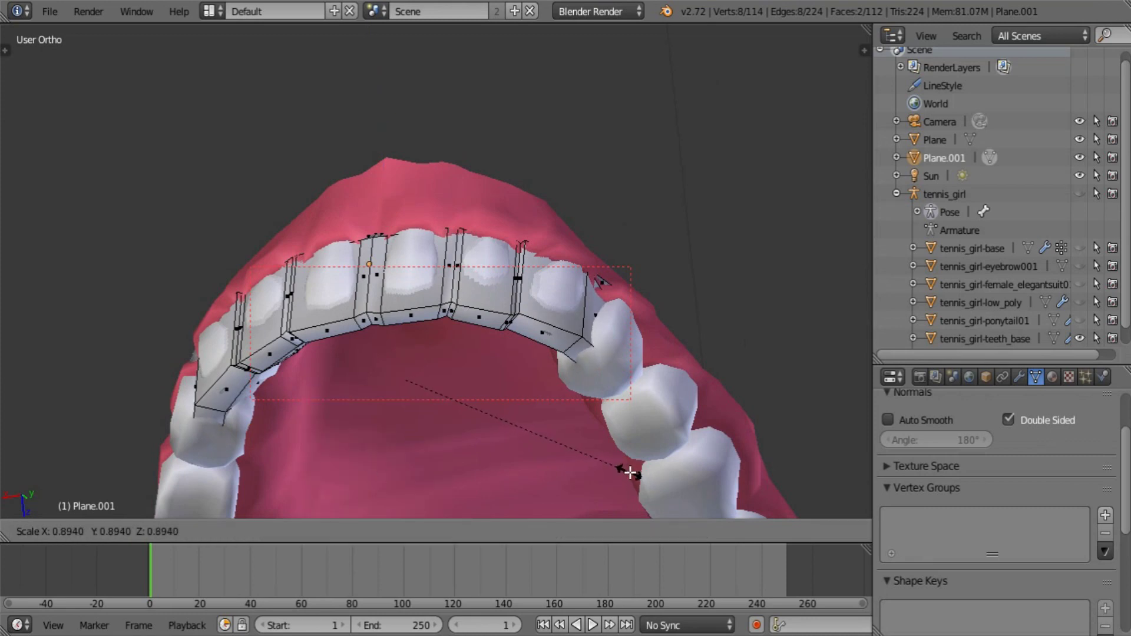
left_click(629, 473)
Stretch the two selected end faces along their local X axis
middle_click_drag(623, 460, 506, 472)
key("s")
key("x")
key("x")
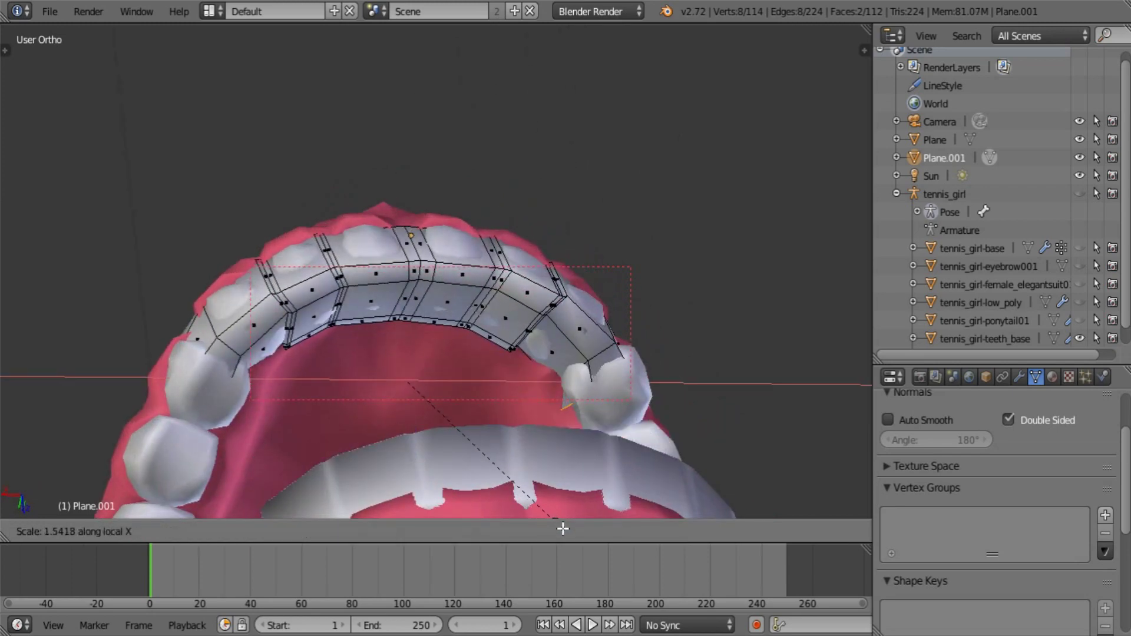
left_click(583, 554)
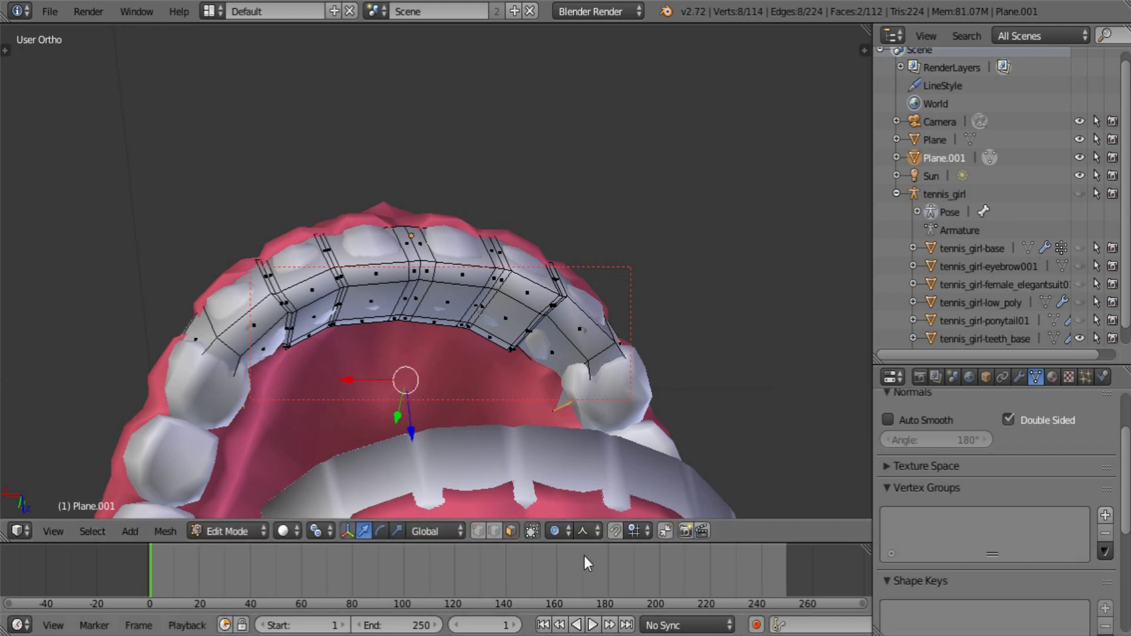
middle_click_drag(584, 556, 566, 469)
In wireframe view, deselect the short edges at both strip ends, keeping only the long edge of each end selected
scroll(566, 469, "up", 2)
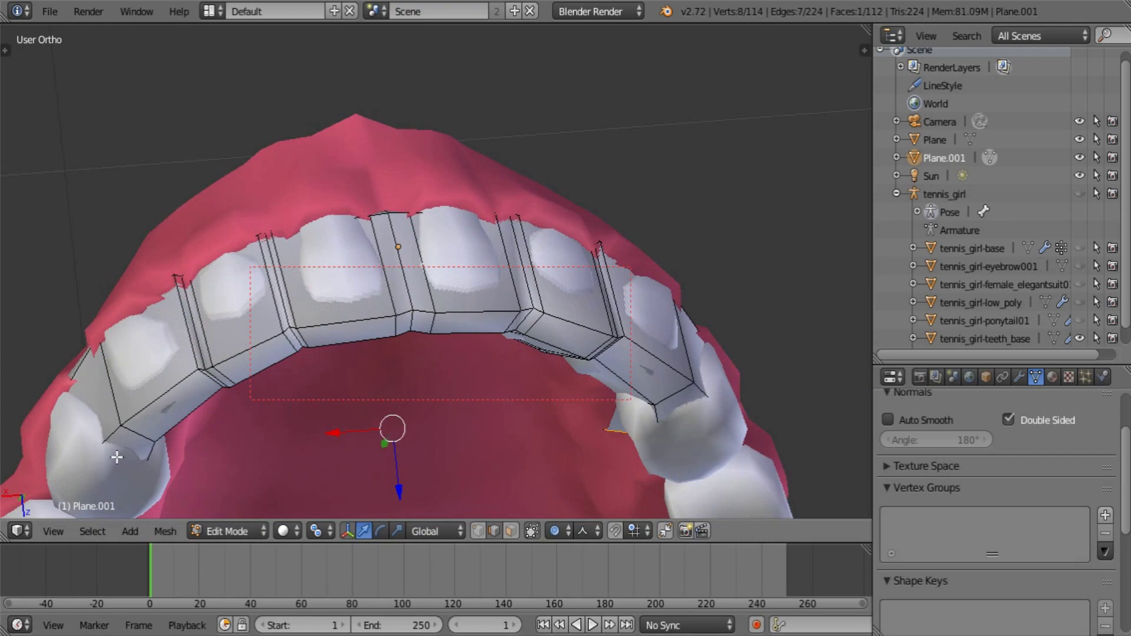
key("z")
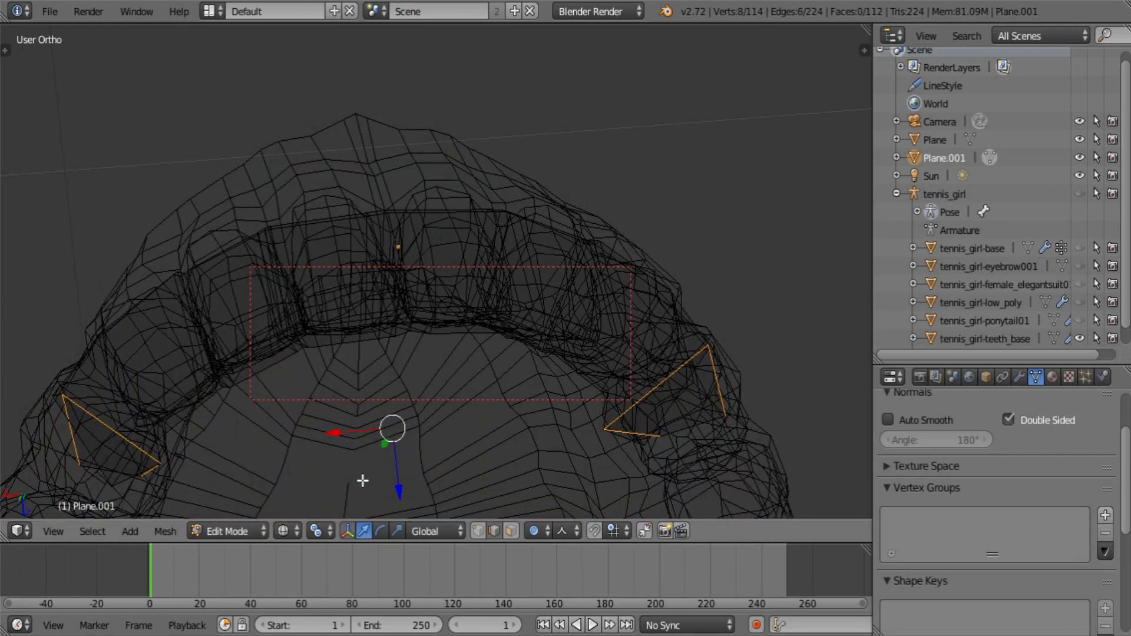
middle_click_drag(396, 478, 414, 446)
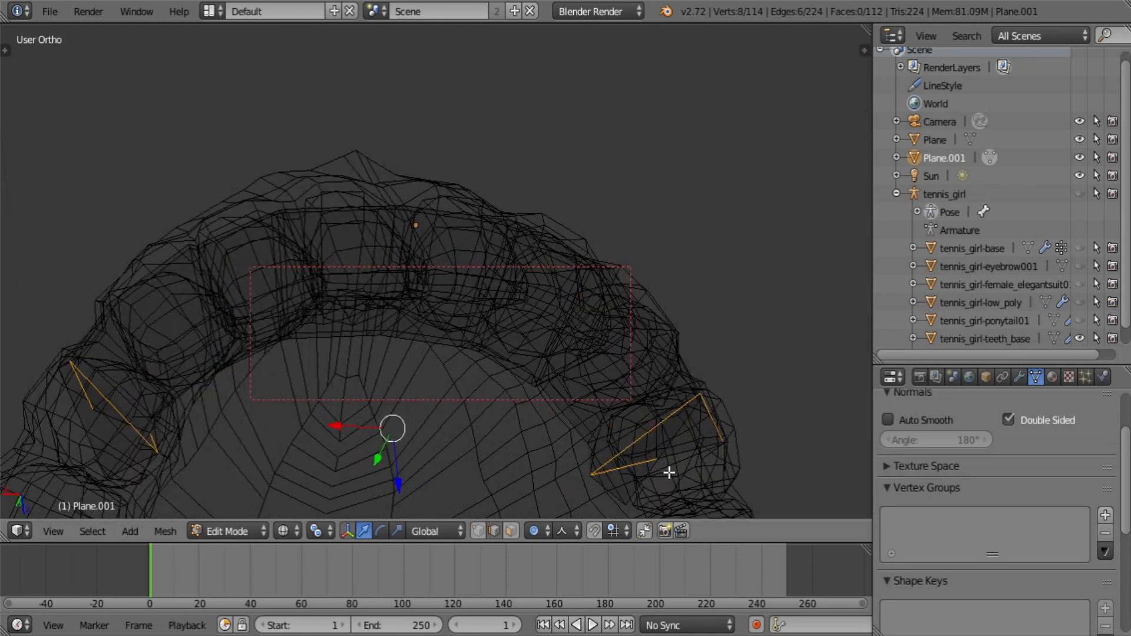
key("c")
middle_click(664, 476)
middle_click(727, 445)
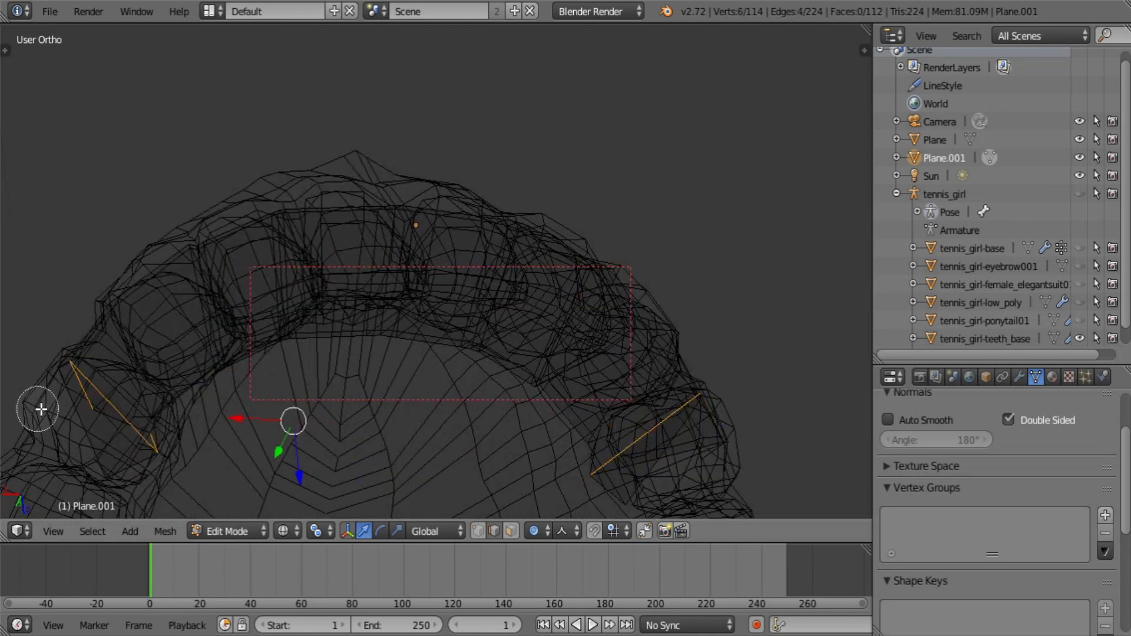
middle_click(72, 416)
middle_click(75, 415)
right_click(76, 415)
mouse_move(76, 416)
middle_mouse_down()
mouse_move(134, 495)
mouse_move(293, 447)
middle_mouse_up()
key("c")
middle_click(142, 498)
right_click(140, 500)
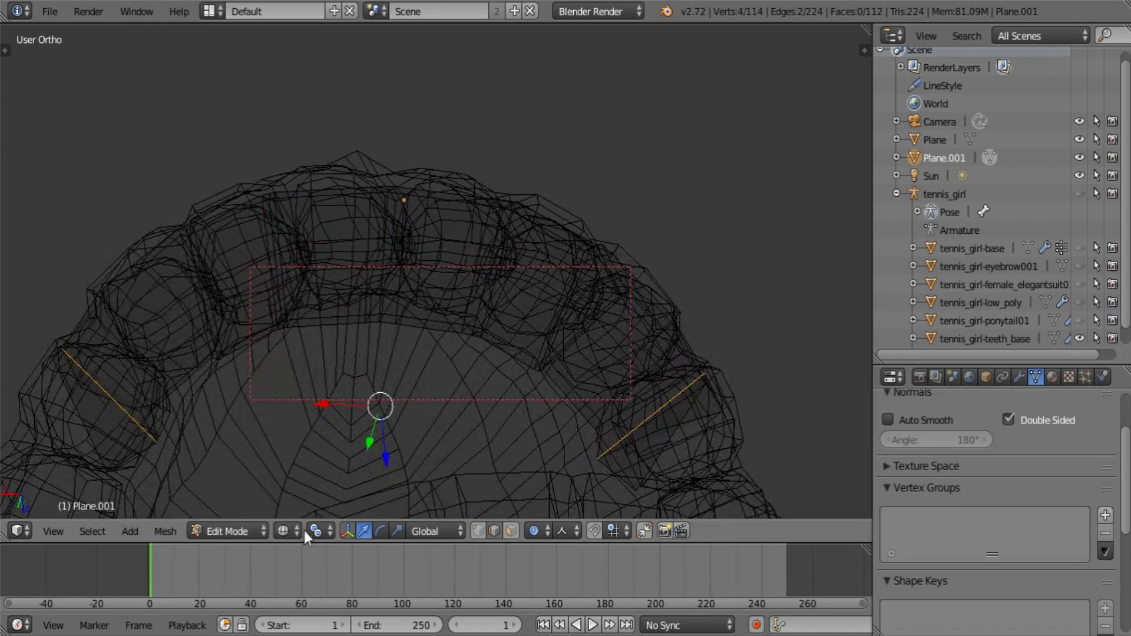
Return to solid shading and scale the long edges at both strip ends to about 0.55
left_click(248, 530)
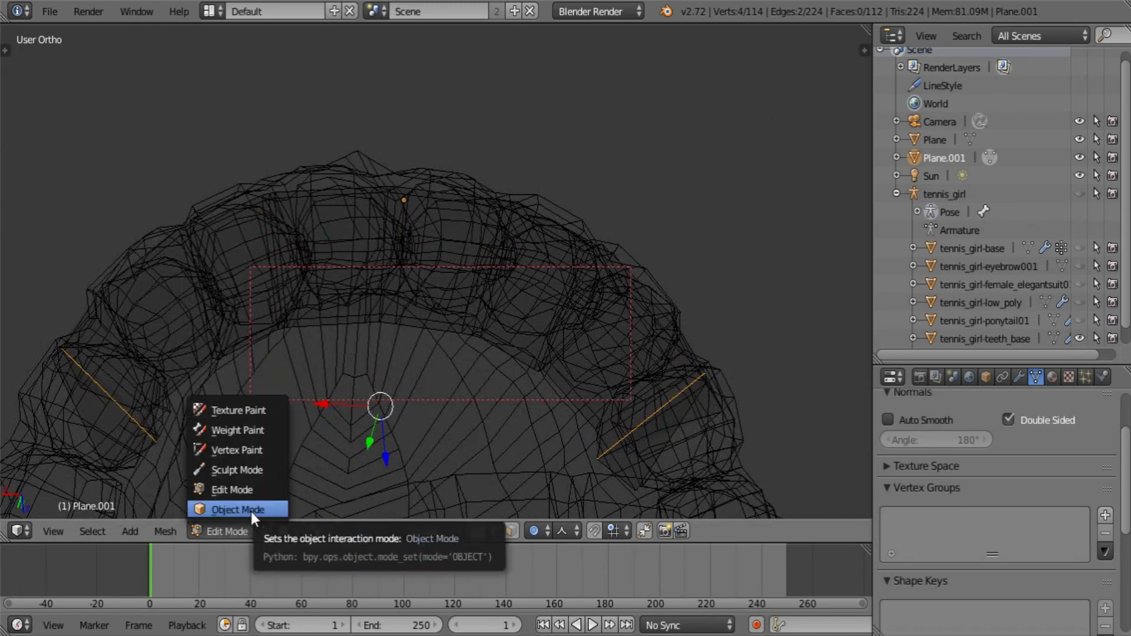
key("z")
mouse_move(485, 456)
middle_mouse_down()
mouse_move(479, 422)
mouse_move(542, 496)
middle_mouse_up()
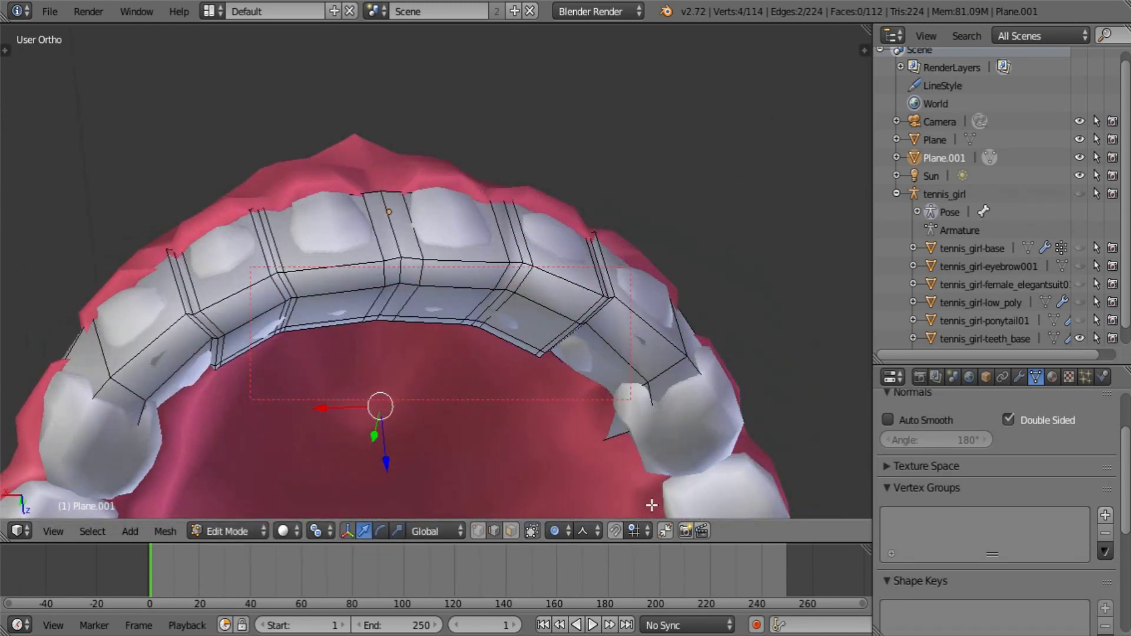
key("s")
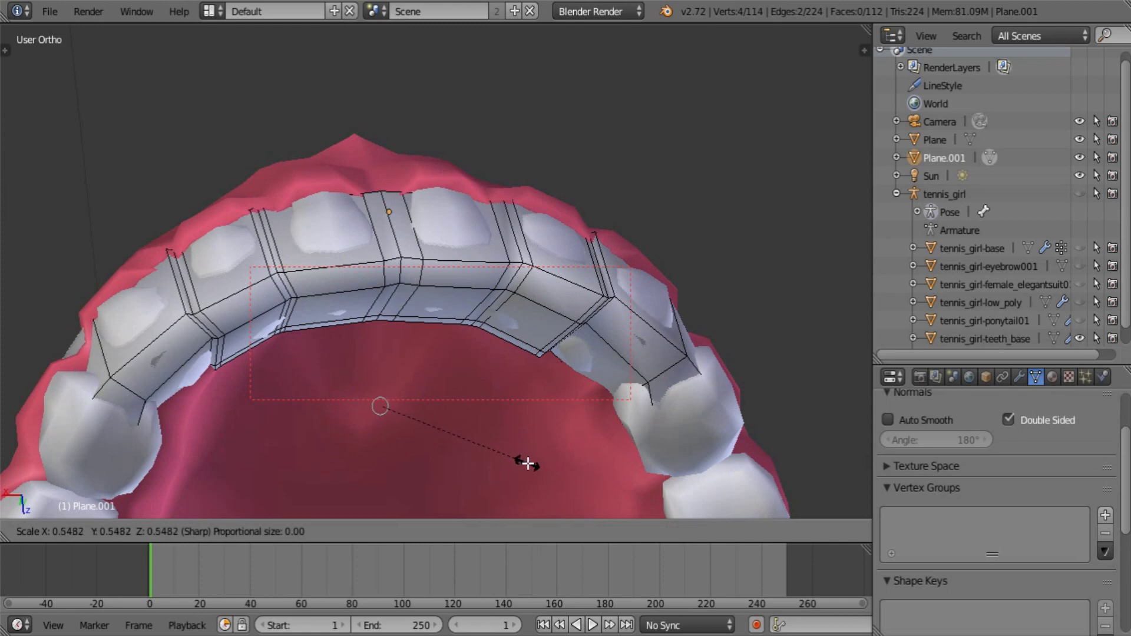
left_click(528, 463)
middle_click_drag(389, 463, 458, 541)
Select the end edges near the gum on both sides and scale them to about 0.97 around the Median Point
right_click(263, 376)
middle_click_drag(279, 419, 48, 406)
middle_click_drag(451, 431, 530, 412, "shift")
right_click(743, 106, "shift")
left_click(316, 531)
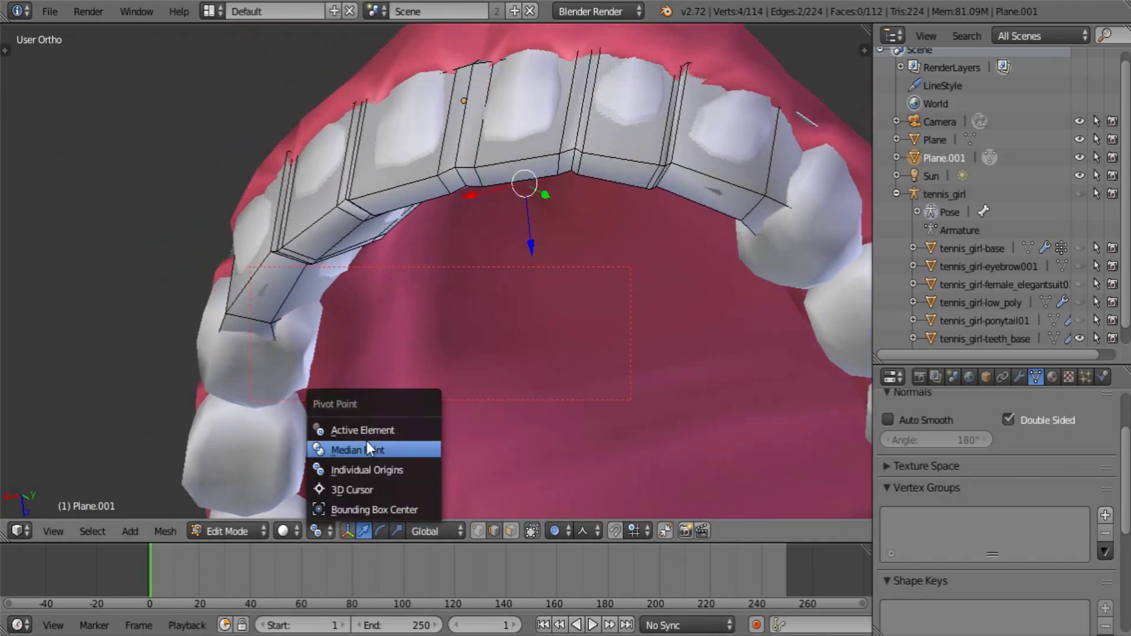
left_click(366, 447)
middle_click_drag(523, 371, 447, 406)
key("s")
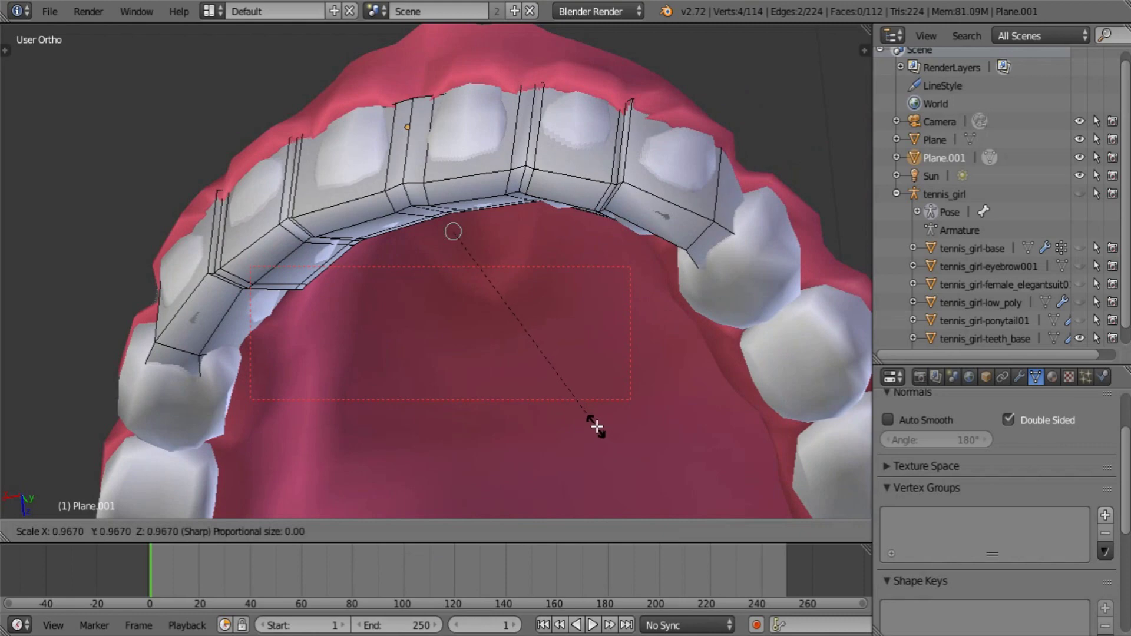
left_click(597, 427)
middle_click_drag(595, 424, 512, 489)
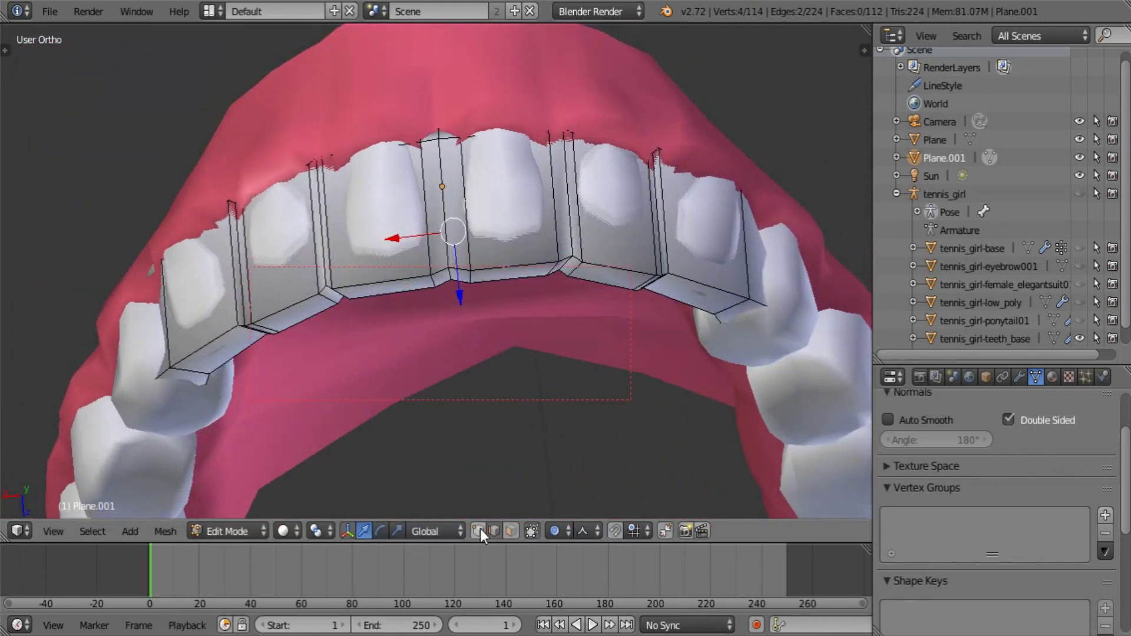
Select the biting-edge faces of the two central incisors, adjust their position along local Y, and preview the strip in Object Mode
right_click(509, 298)
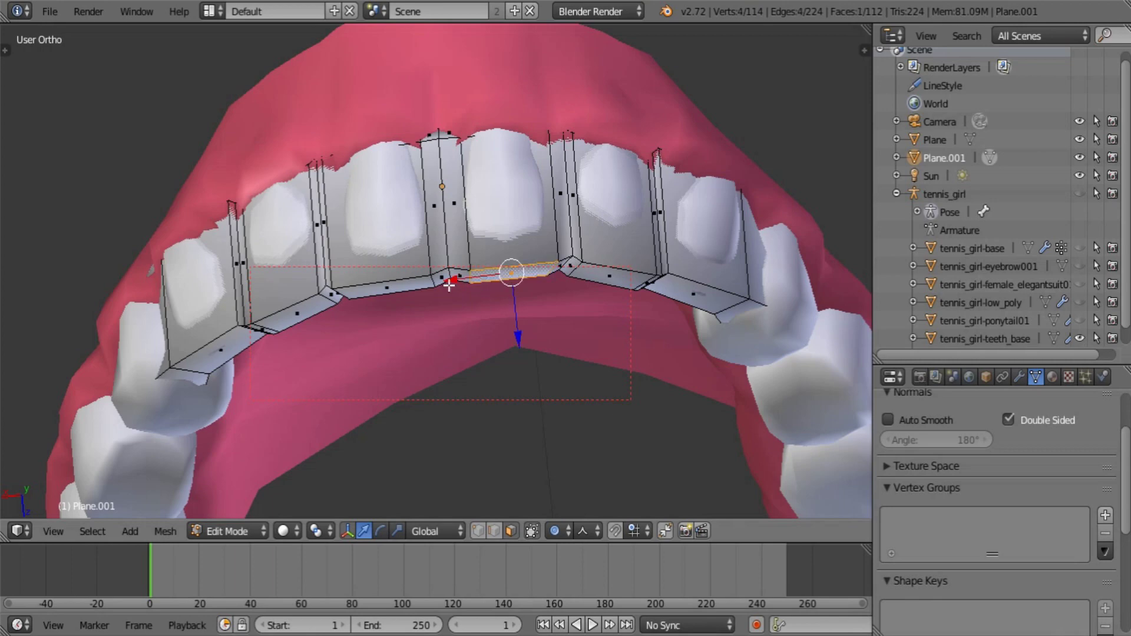
right_click(378, 290, "shift")
middle_click_drag(354, 316, 467, 374)
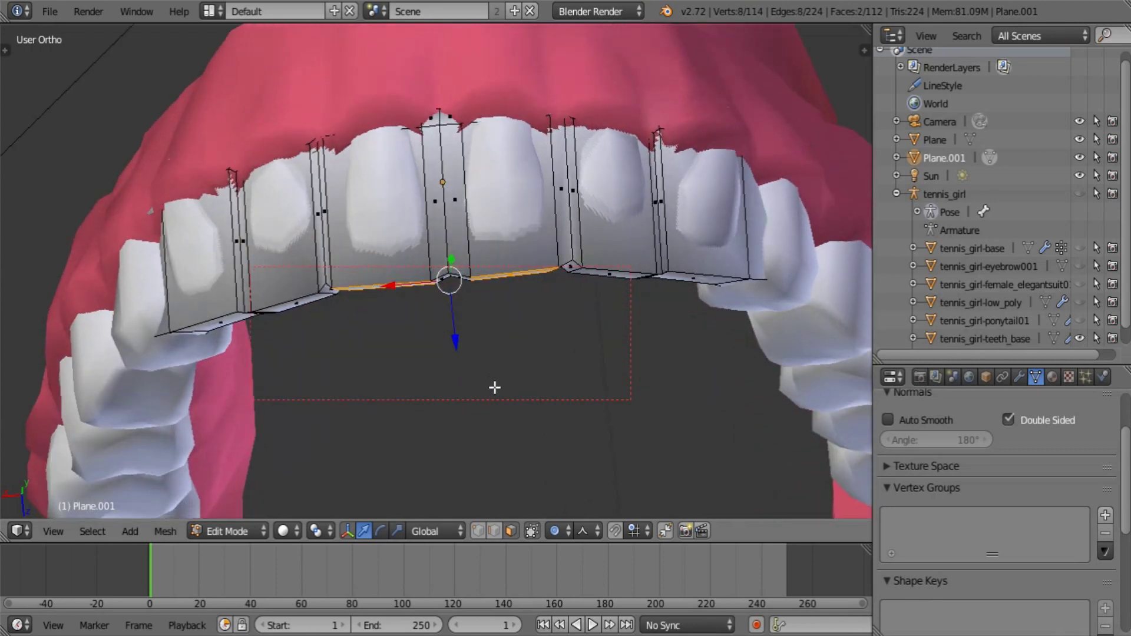
key("g")
key("y")
key("y")
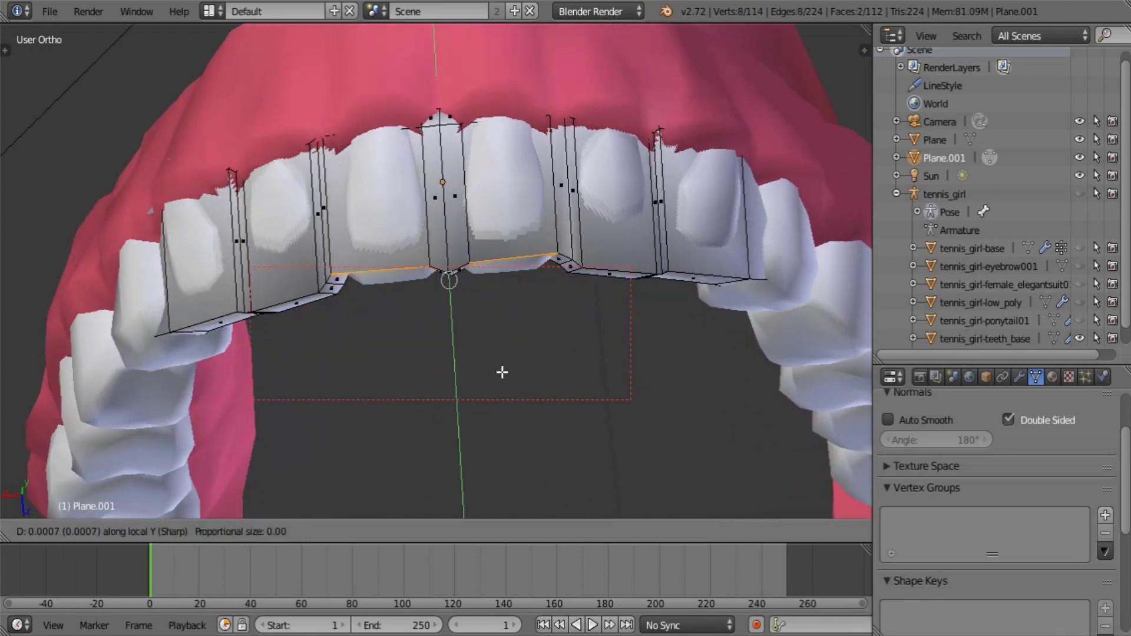
left_click(507, 387)
middle_click_drag(507, 386, 440, 323)
key("Tab")
key("Tab")
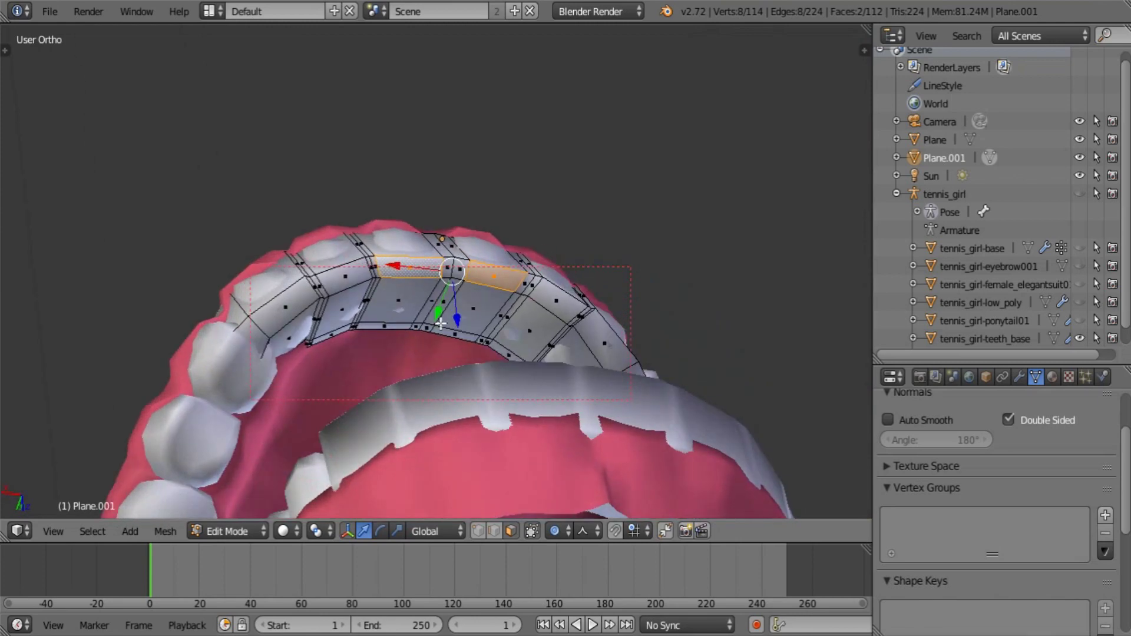
Shift the two central biting-edge faces slightly forward along global Y and check the shape in Object Mode
left_click_drag(438, 317, 442, 307)
key("Tab")
middle_click_drag(443, 308, 433, 369)
key("Tab")
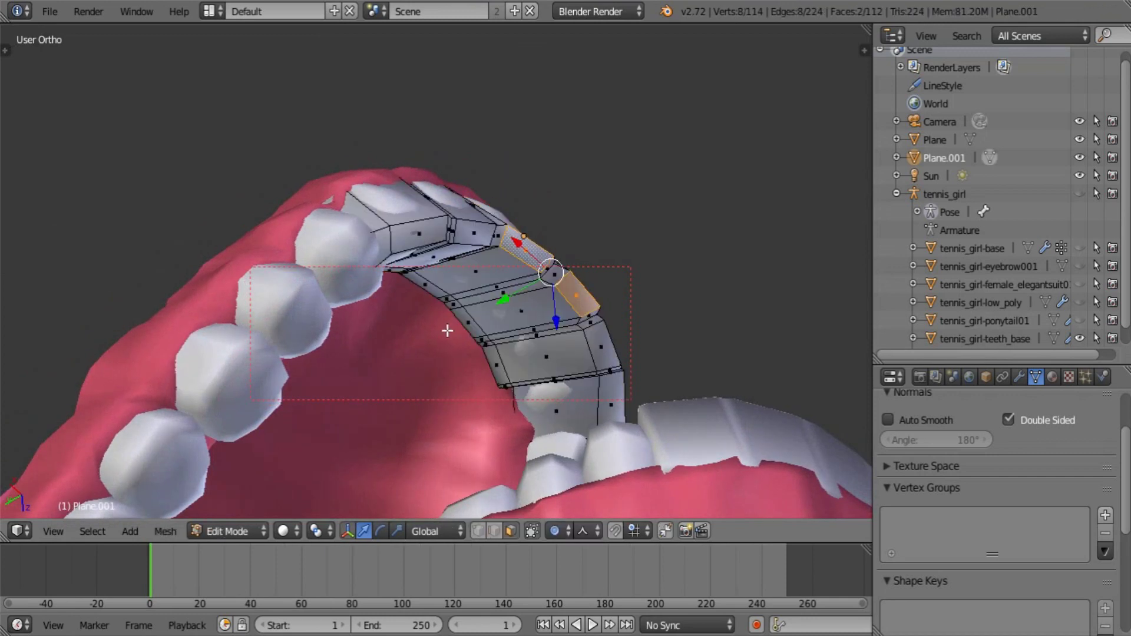
Select the strip's inner palate-side edge loop and move it slightly forward along global Y
key("a")
left_click(491, 369, "alt")
middle_click_drag(491, 369, 418, 427)
key("g")
key("y")
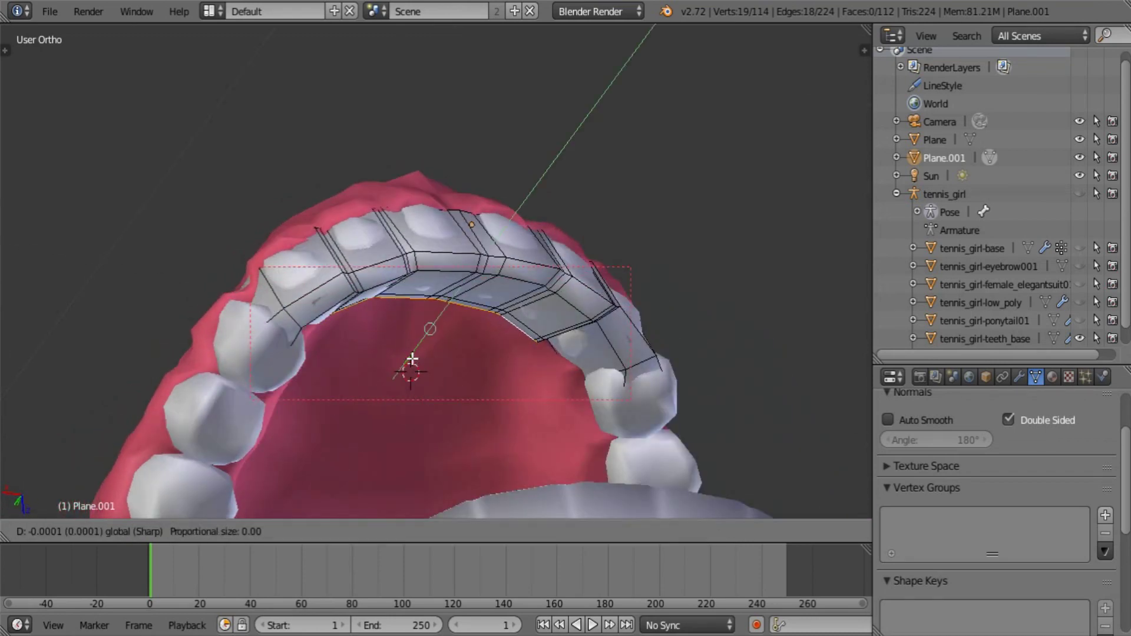
left_click(418, 351)
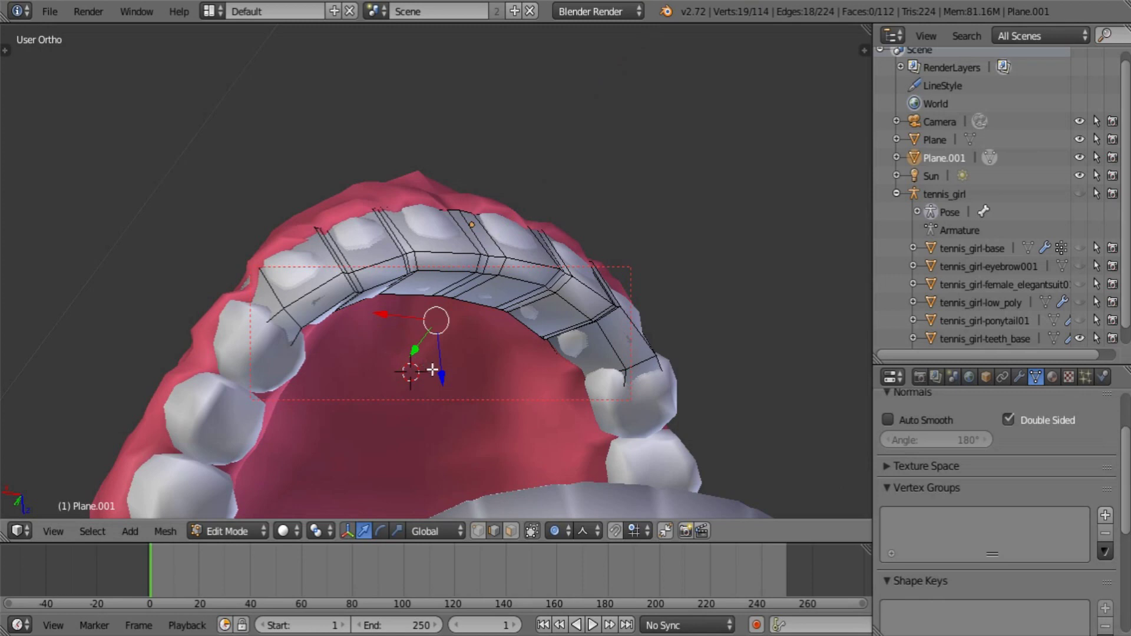
key("ctrl+z")
left_click_drag(409, 358, 442, 335)
Finish editing the strip, select the tennis_girl-teeth_base mesh, and open it in Edit Mode with the upper front teeth in view
key("Tab")
middle_click_drag(443, 336, 434, 435)
middle_click_drag(425, 394, 433, 271)
right_click(501, 285)
scroll(501, 284, "up", 3)
key("Tab")
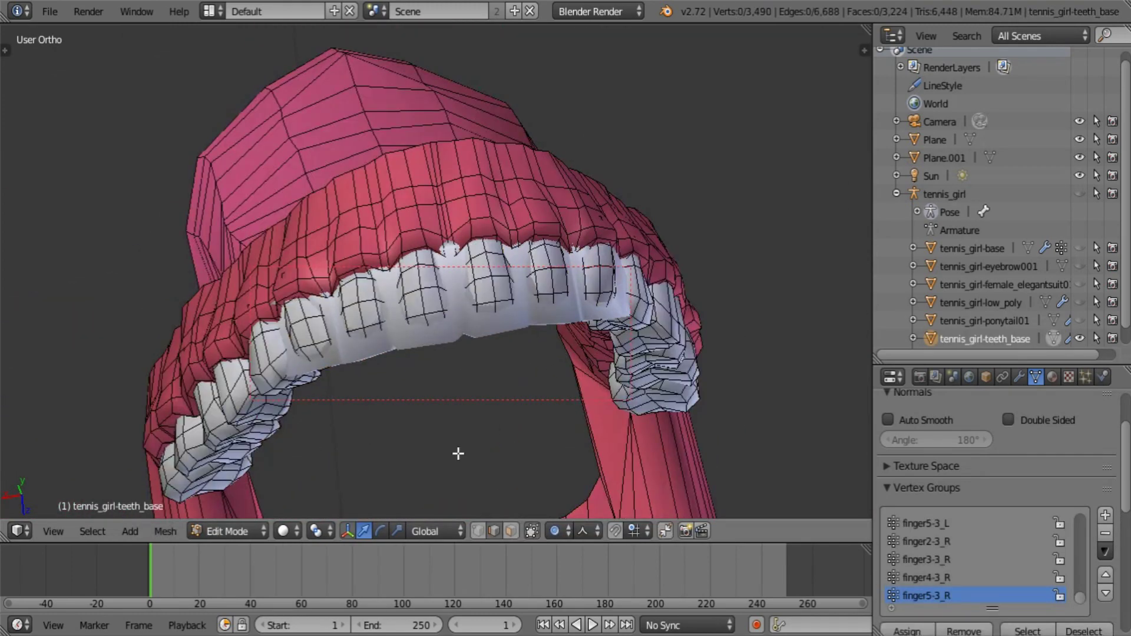
scroll(457, 442, "up", 2)
middle_click_drag(457, 432, 478, 318)
scroll(386, 203, "up", 3)
middle_click_drag(386, 204, 248, 363)
middle_click_drag(373, 384, 700, 446)
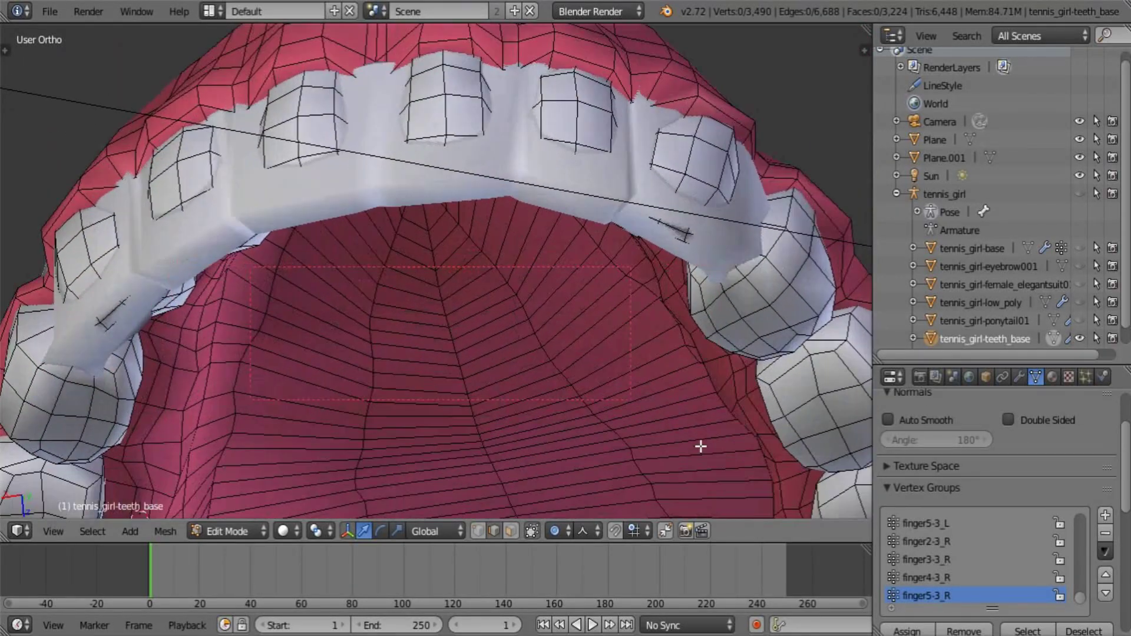
middle_click_drag(769, 315, 737, 351)
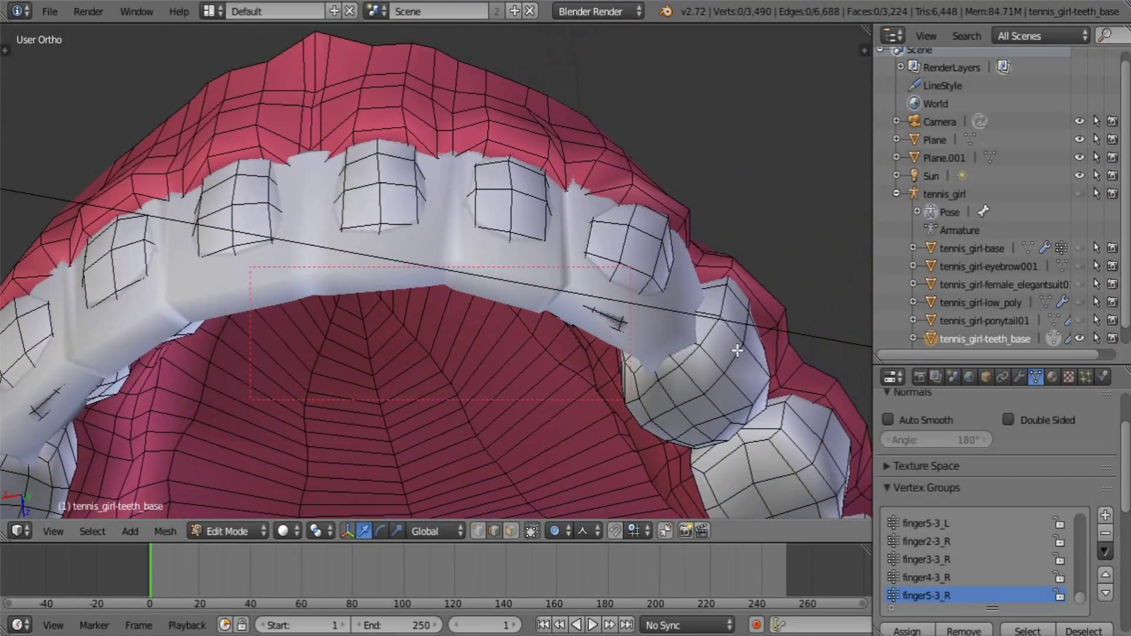
In face selection mode, select the exposed face loops of the end canine poking through the Plane.001 tooth strip
left_click(511, 531)
scroll(595, 454, "up", 3)
right_click(749, 259)
right_click(751, 254, "alt")
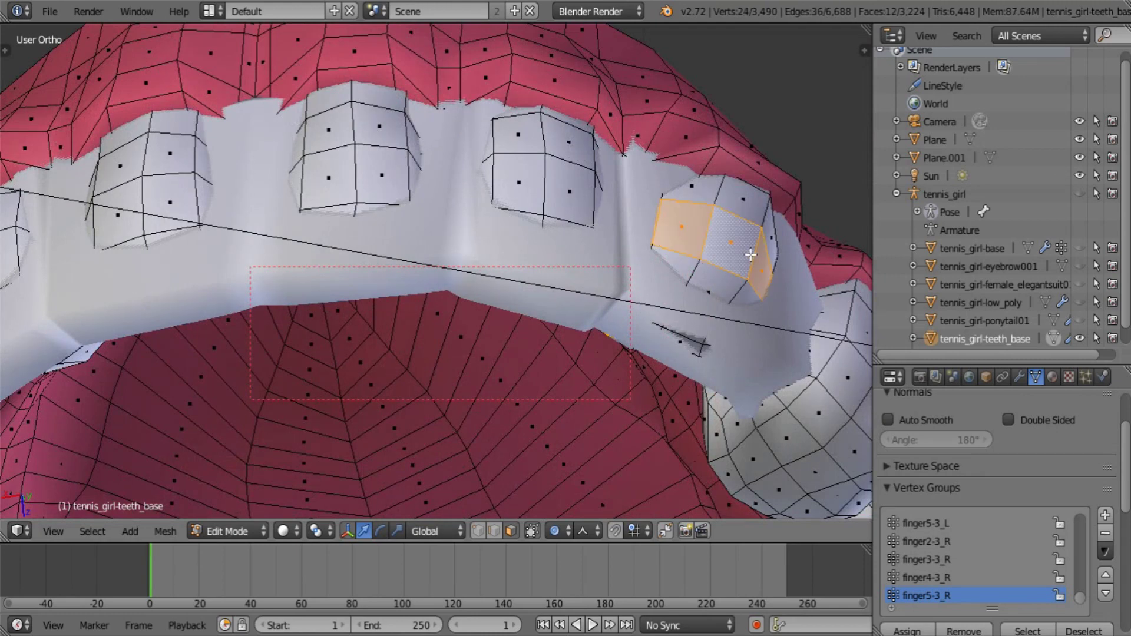
right_click(764, 204, "alt+shift")
right_click(732, 298, "alt+shift")
Add one exposed horizontal face loop on each of the other five front teeth to the selection
right_click(532, 188, "alt+shift")
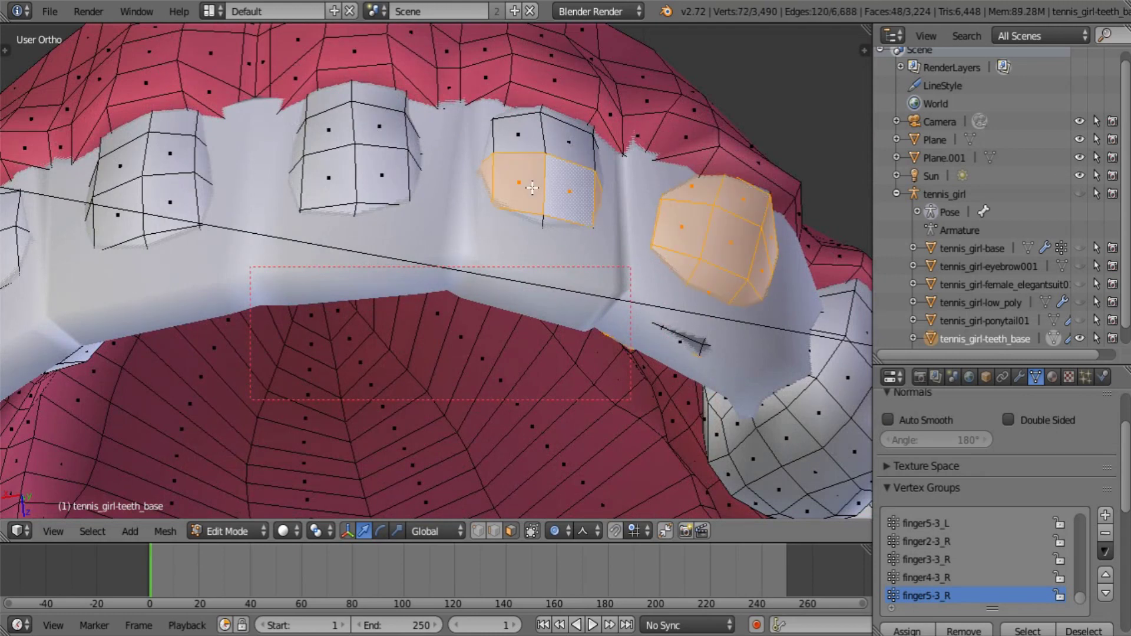
right_click(352, 168, "alt+shift")
right_click(178, 195, "alt+shift")
middle_click_drag(206, 258, 740, 331, "shift")
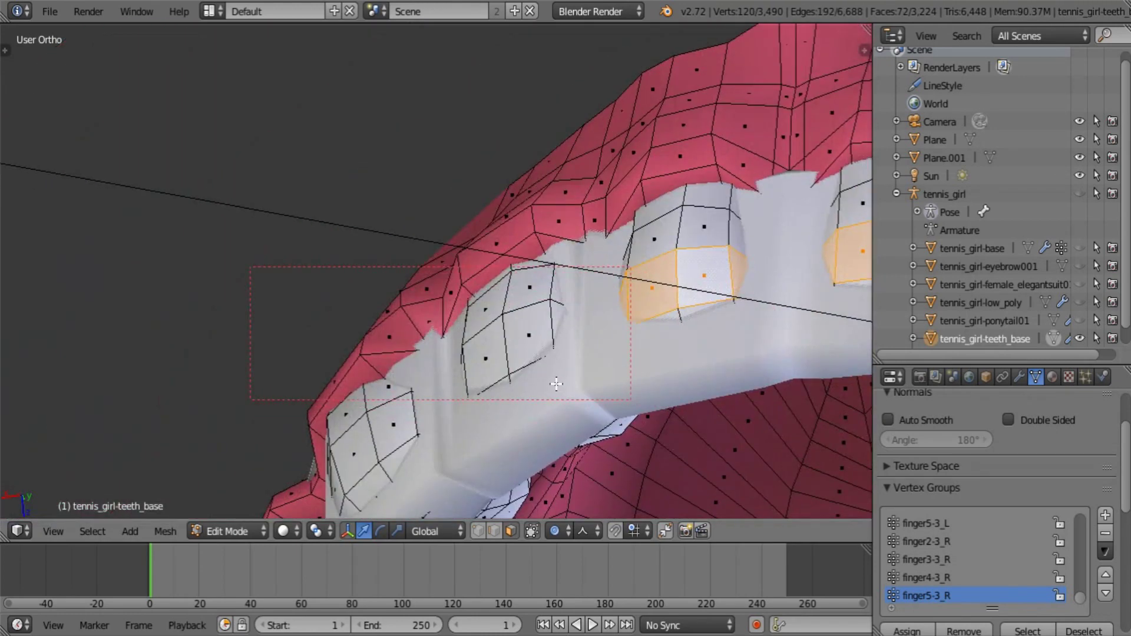
right_click(500, 360, "alt+shift")
right_click(377, 424, "alt+shift")
scroll(492, 442, "down", 4)
middle_click_drag(644, 431, 425, 426, "shift")
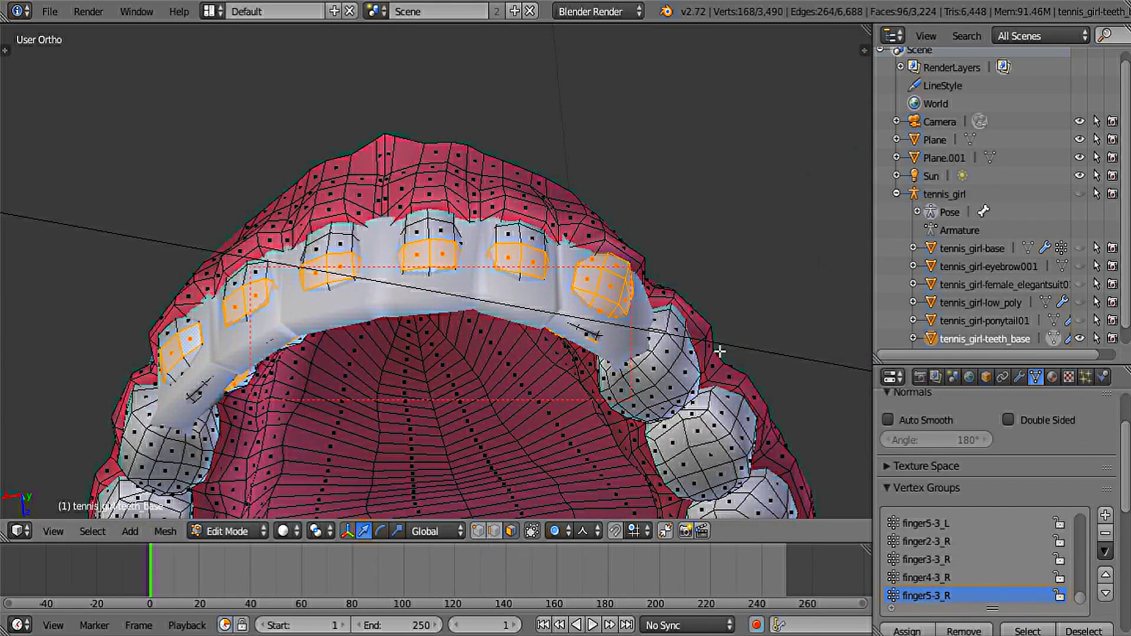
Hide the Plane.001 strip and add the remaining face loops of the lateral incisor beside the fully selected canine
left_click(1079, 158)
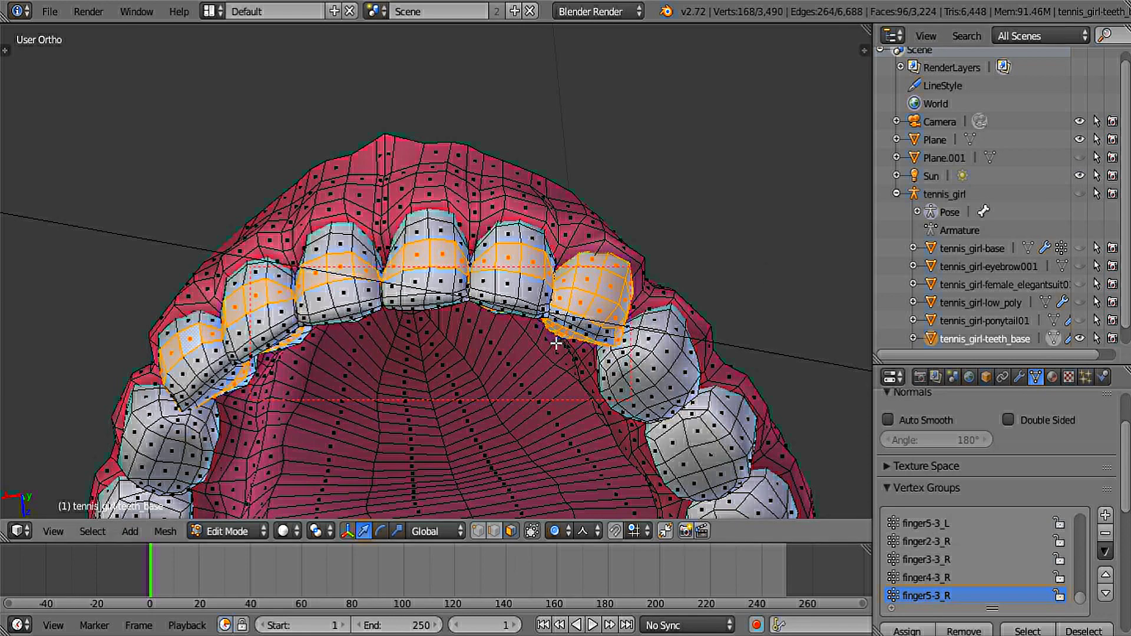
scroll(571, 301, "up", 3)
right_click(571, 301, "alt+shift")
right_click(576, 324, "alt+shift")
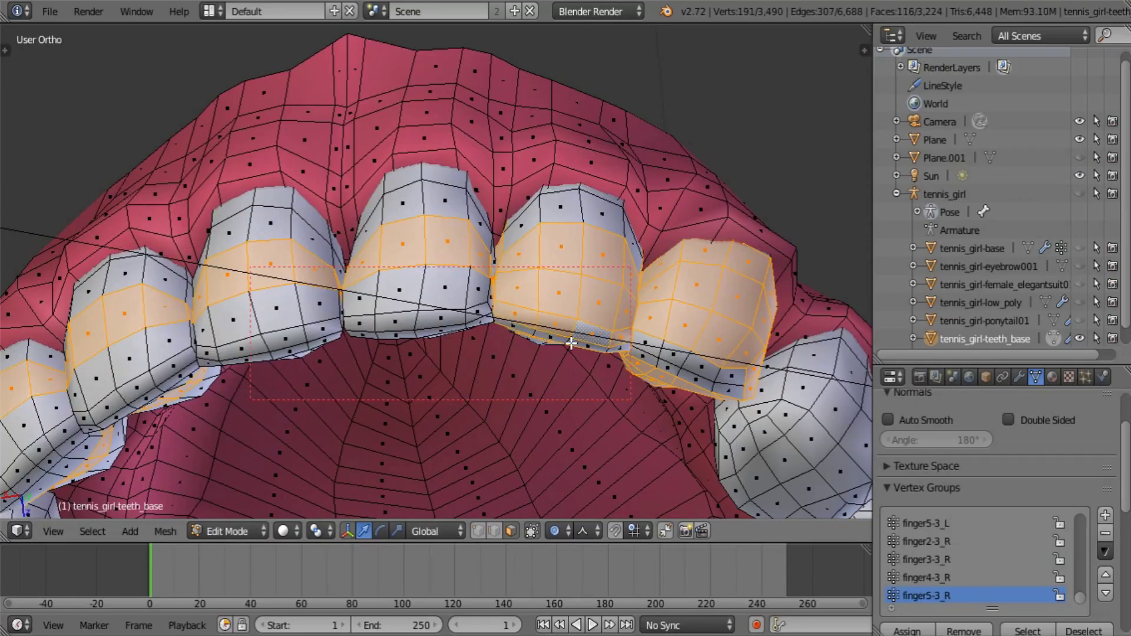
right_click(569, 343, "alt+shift")
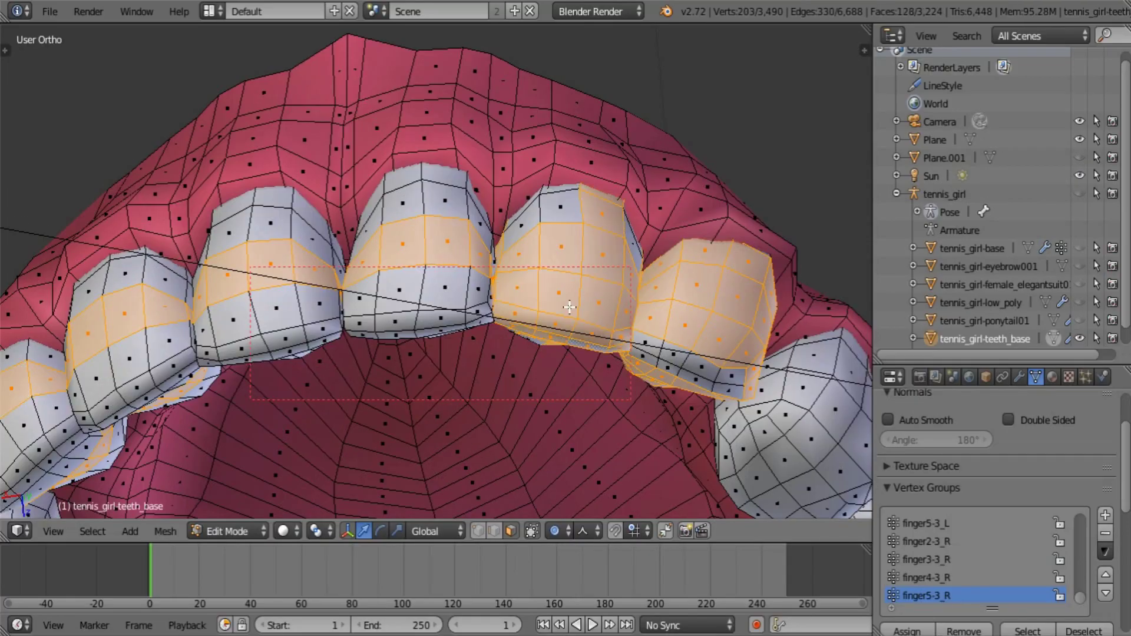
right_click(547, 209, "alt+shift")
middle_click_drag(547, 209, 586, 425)
scroll(587, 425, "up", 4)
right_click(429, 228, "alt+shift")
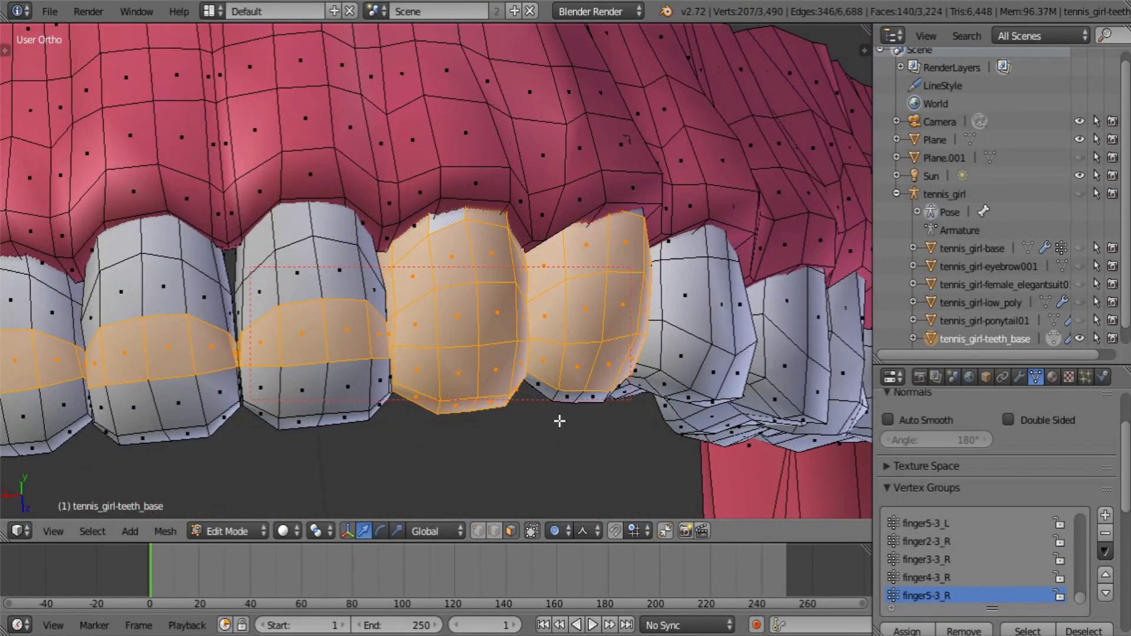
Add the gum-side and biting-edge face loops of the adjacent central incisor to the selection
middle_click_drag(209, 314, 480, 289, "shift")
right_click(552, 250, "alt+shift")
right_click(544, 202, "alt+shift")
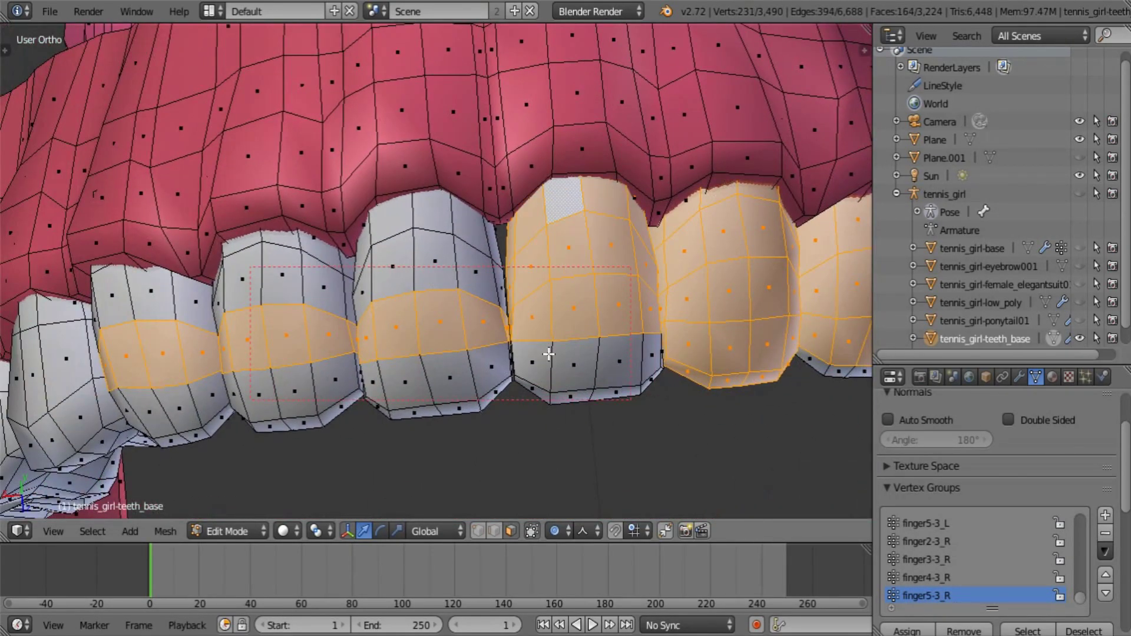
right_click(549, 355, "alt+shift")
right_click(555, 393, "alt+shift")
right_click(571, 338, "alt+shift")
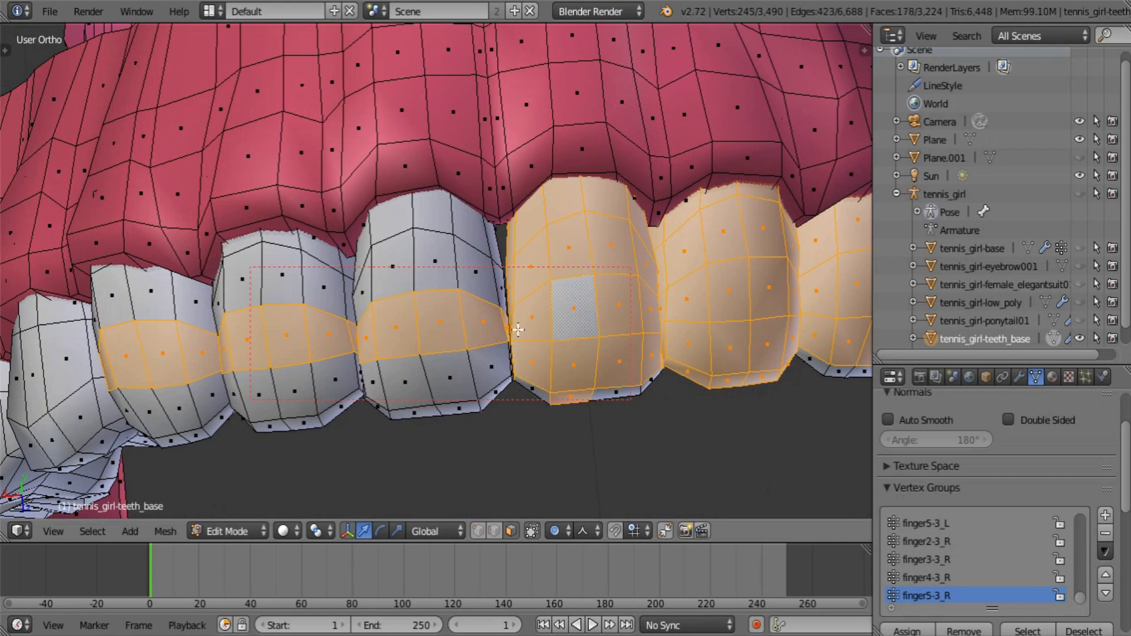
Add the remaining face loops of the second central incisor and its neighbouring lateral incisor to the selection
right_click(461, 262, "alt+shift")
right_click(433, 228, "alt+shift")
right_click(475, 374, "alt+shift")
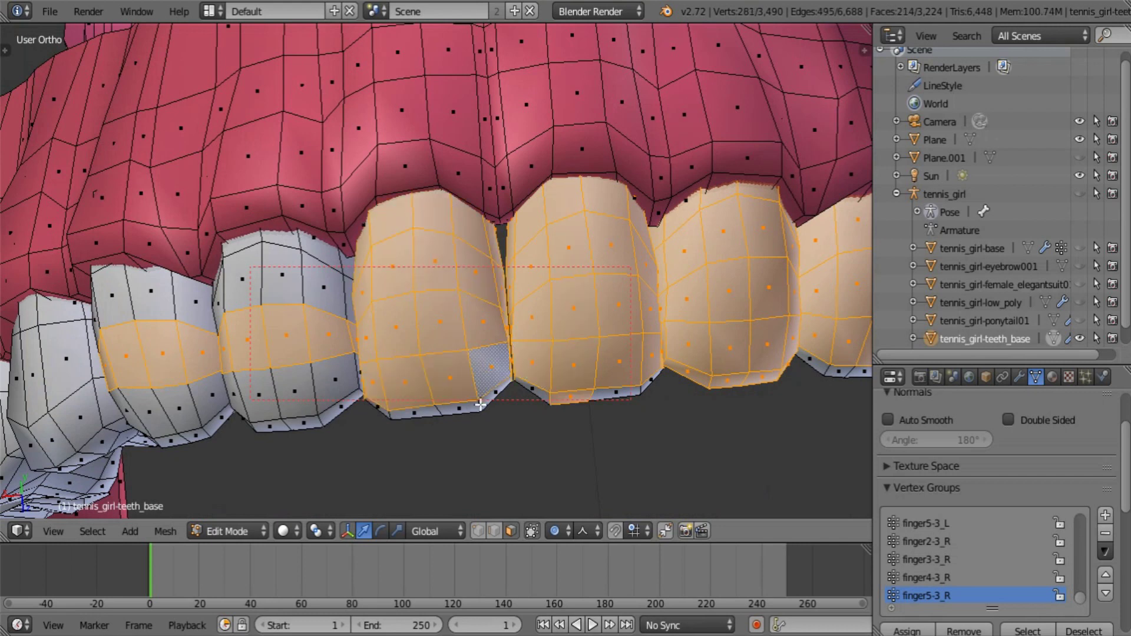
right_click(297, 283, "alt+shift")
right_click(299, 244, "alt+shift")
right_click(307, 375, "alt+shift")
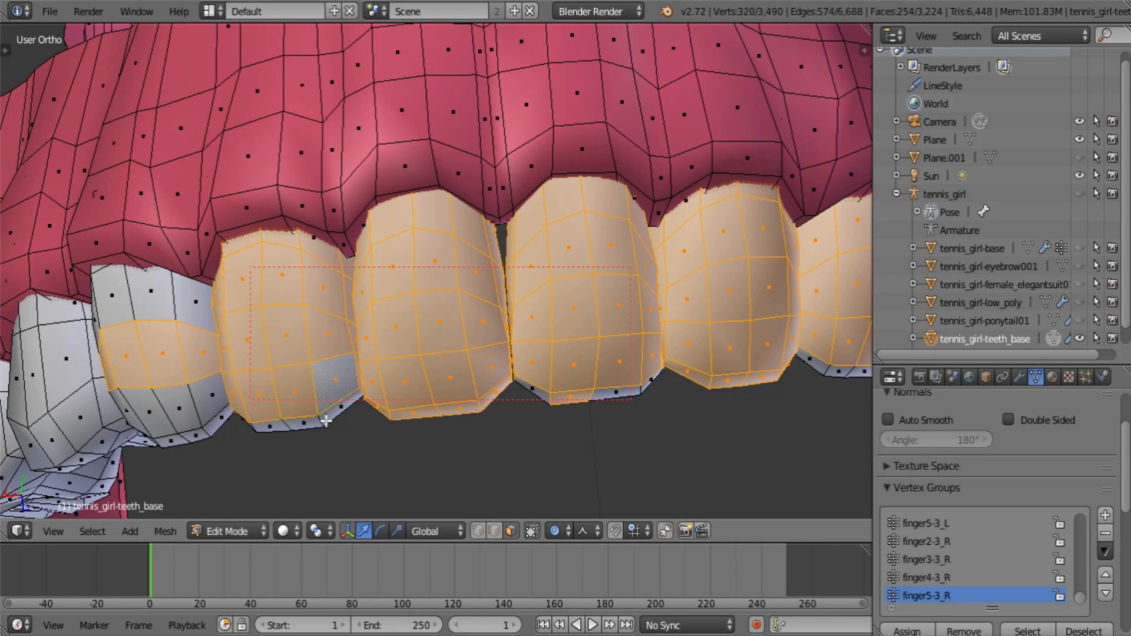
right_click(326, 421, "alt+shift")
Add the upper and lower face loops of the canine at the far end of the row to the selection
middle_click_drag(125, 364, 493, 360, "shift")
scroll(493, 360, "up", 2)
right_click(590, 314, "alt+shift")
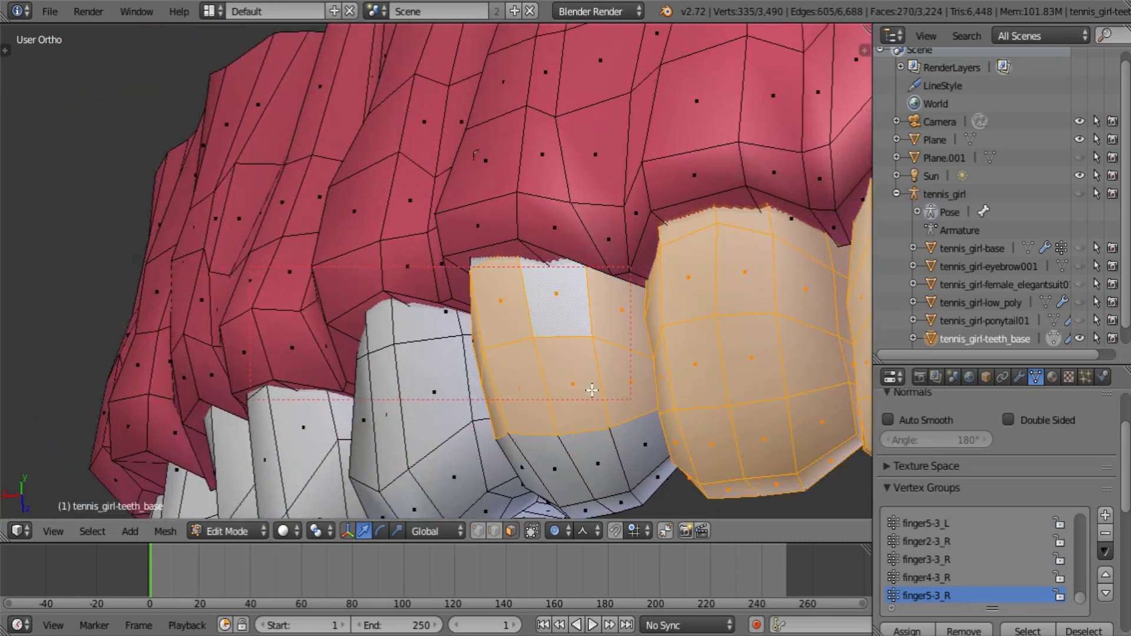
right_click(616, 469, "alt+shift")
right_click(622, 512, "alt+shift")
Add the unselected biting-edge faces of the far-end canine and the lateral incisor next to it
middle_click_drag(656, 457, 613, 206)
middle_click_drag(807, 483, 623, 265, "shift")
middle_click_drag(821, 471, 574, 132, "shift")
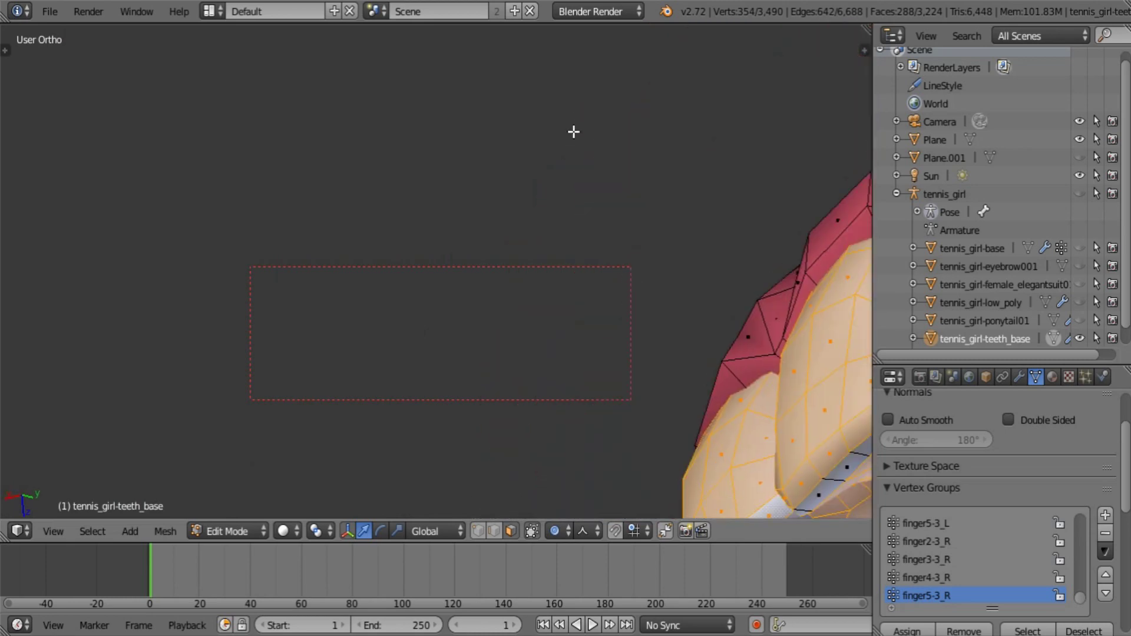
middle_click_drag(839, 427, 591, 180, "shift")
middle_click_drag(597, 251, 667, 255)
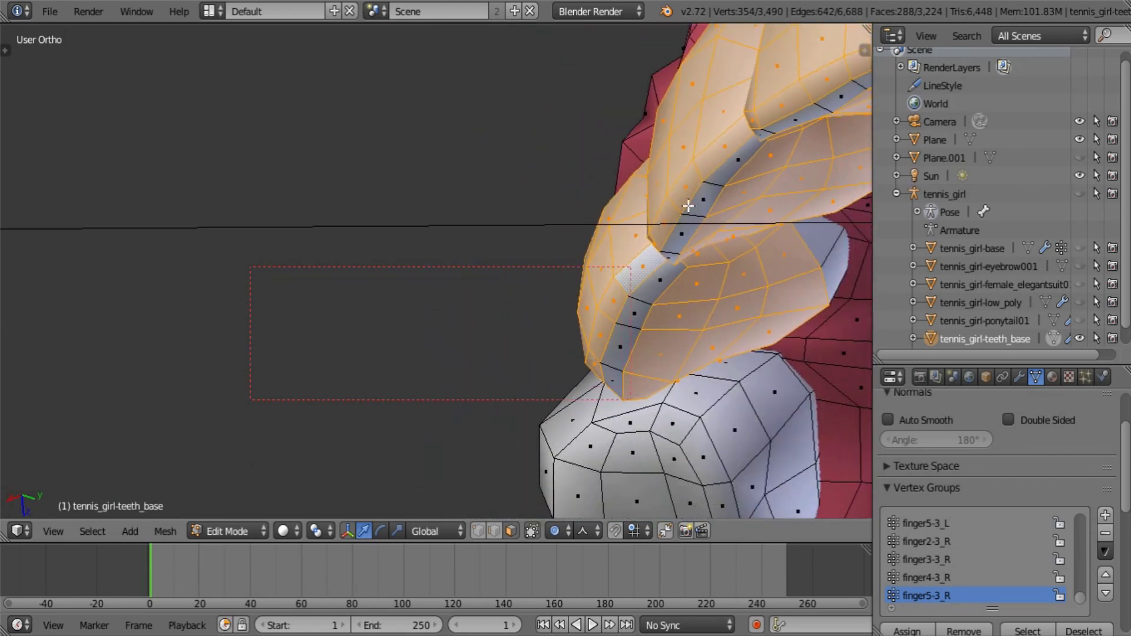
right_click(667, 255, "alt+shift")
right_click(644, 300, "alt+shift")
Add the unselected biting-edge faces of the two central incisors to the selection
middle_click_drag(822, 259, 671, 119)
scroll(671, 120, "up", 3)
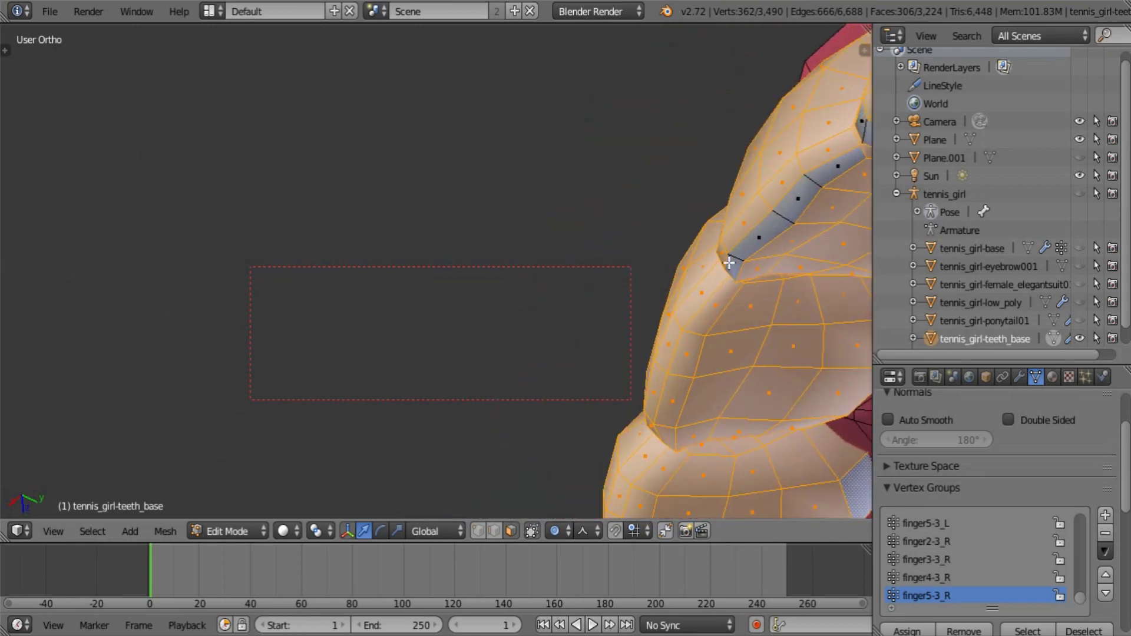
right_click(783, 211, "alt+shift")
middle_click_drag(789, 280, 681, 317, "shift")
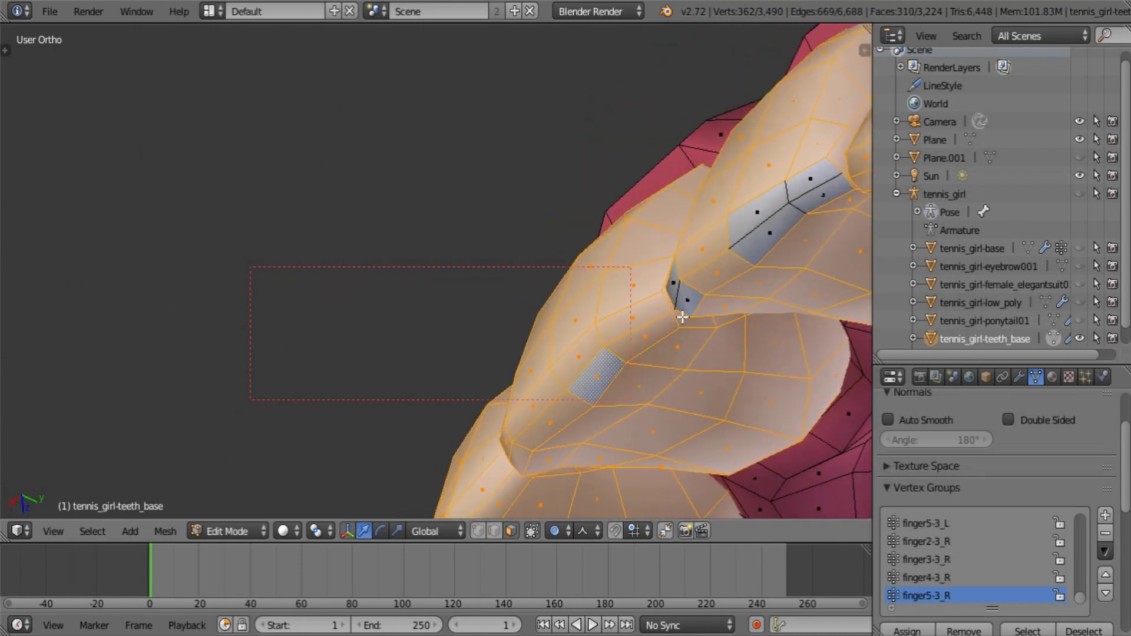
right_click(789, 206, "alt+shift")
Add the biting-edge faces and the leftover gum-side faces of the first canine to the selection
middle_click_drag(727, 399, 699, 382)
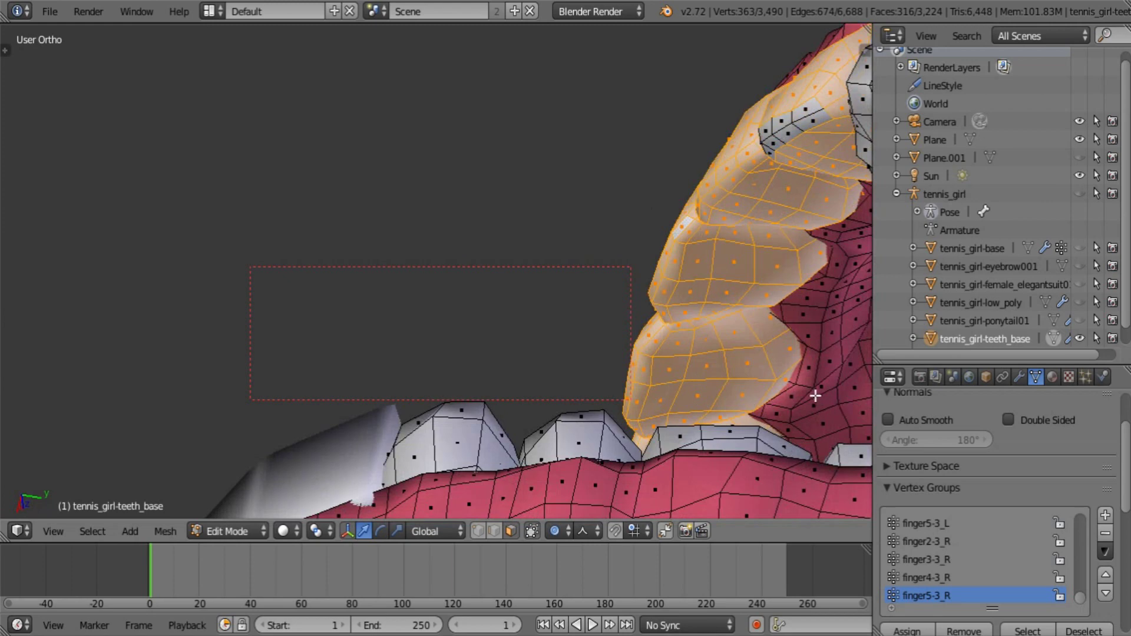
middle_click_drag(815, 395, 602, 570)
scroll(557, 366, "up", 4)
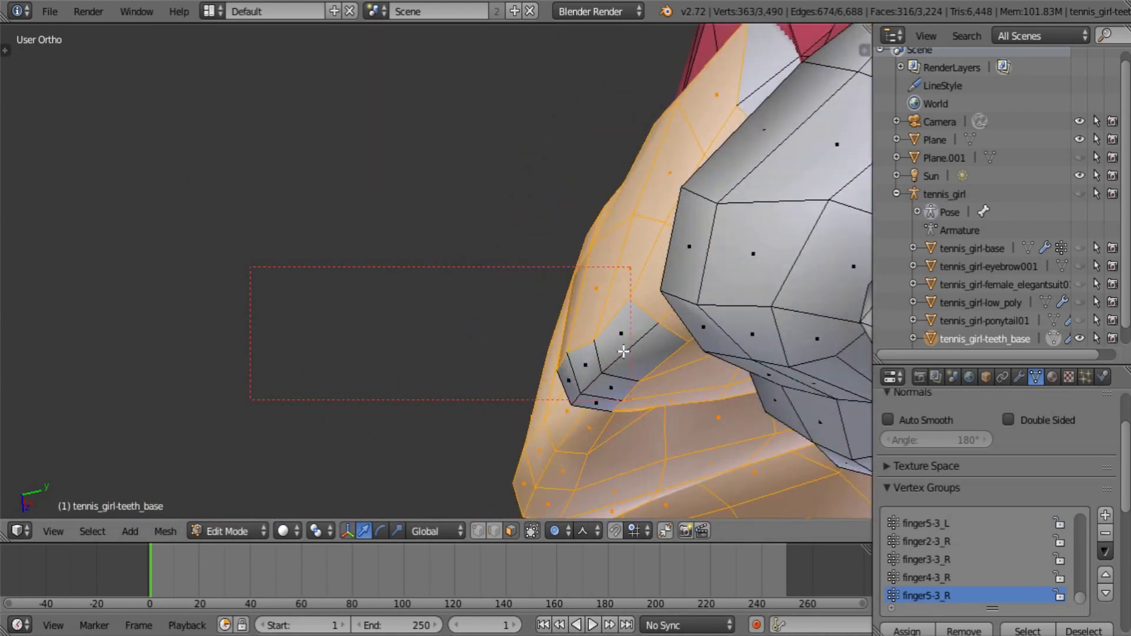
right_click(600, 361, "alt+shift")
right_click(611, 382, "alt+shift")
scroll(653, 318, "down", 2)
middle_click_drag(704, 264, 702, 531, "shift")
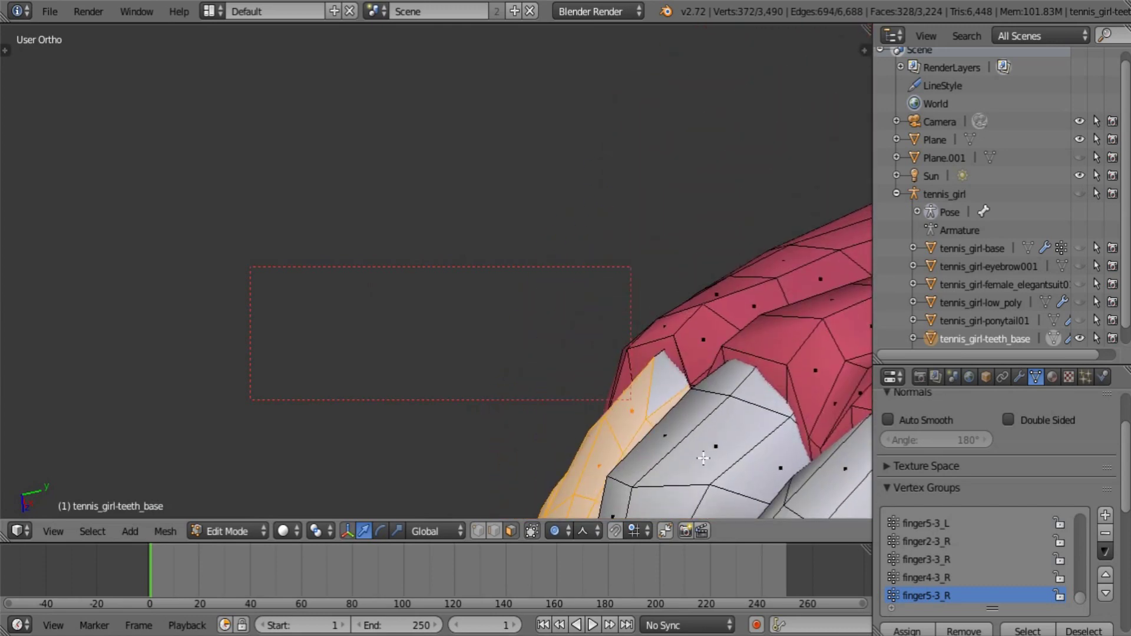
scroll(702, 458, "up", 3)
middle_click_drag(780, 477, 560, 399, "shift")
scroll(561, 402, "up", 2)
right_click(676, 370, "alt+shift")
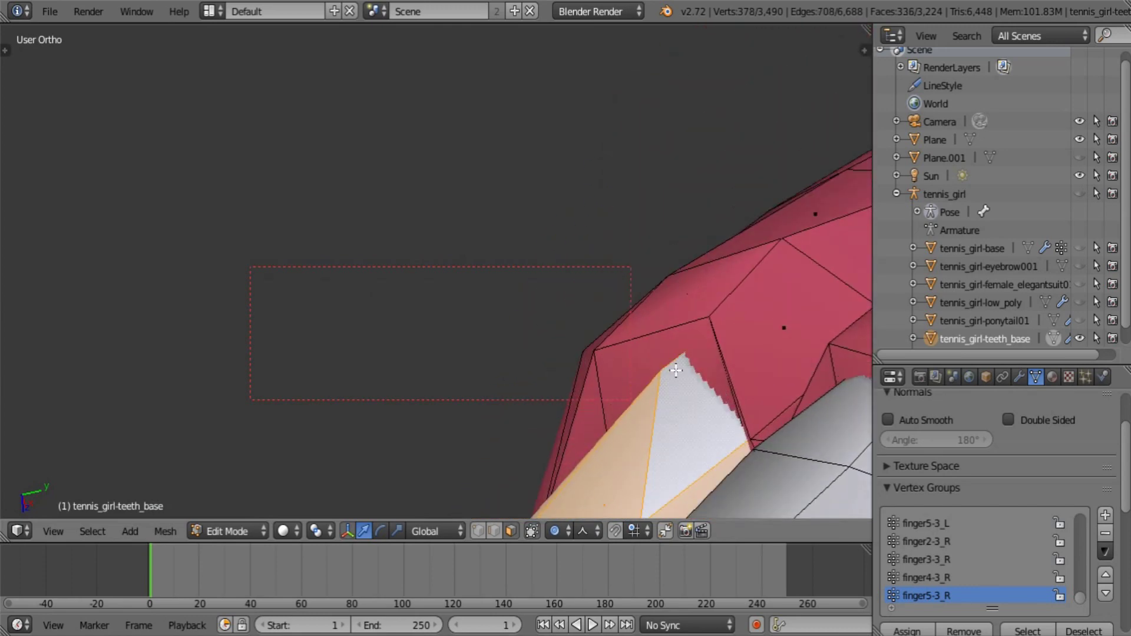
Check the selection around the arch and delete the selected geometry of the six front teeth
scroll(659, 425, "down", 6)
middle_click_drag(659, 426, 524, 560)
middle_click_drag(619, 412, 774, 303)
middle_click_drag(605, 386, 697, 195)
middle_click_drag(695, 287, 517, 321)
key("x")
left_click(518, 323)
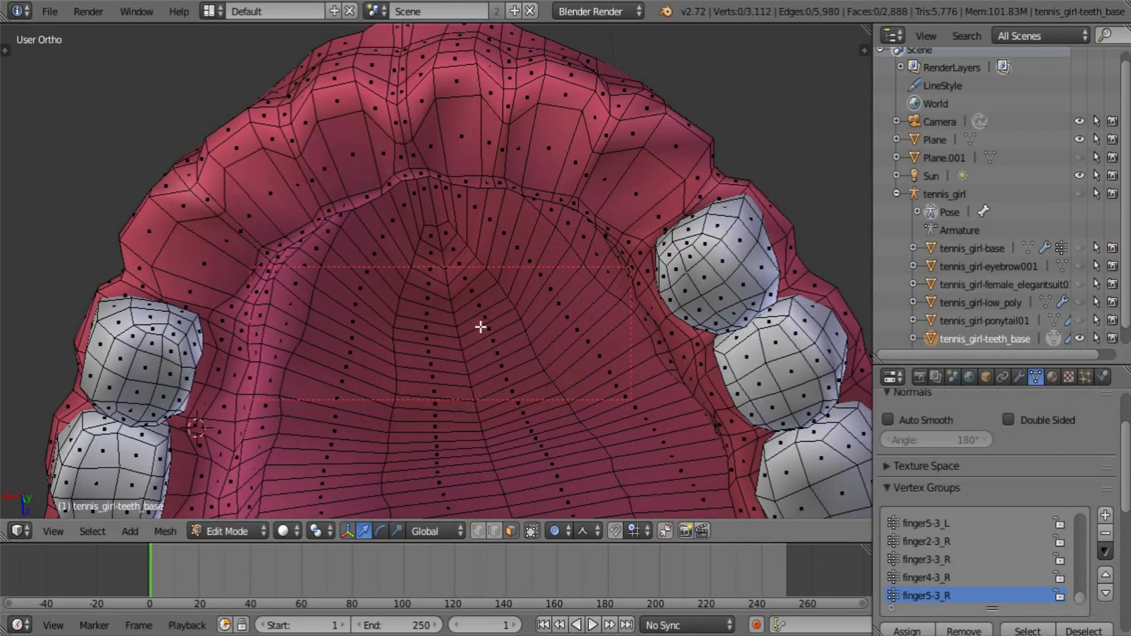
Return to Object Mode, unhide the Plane.001 strip, and inspect both tooth strips against the gums
key("Tab")
scroll(444, 330, "down", 2)
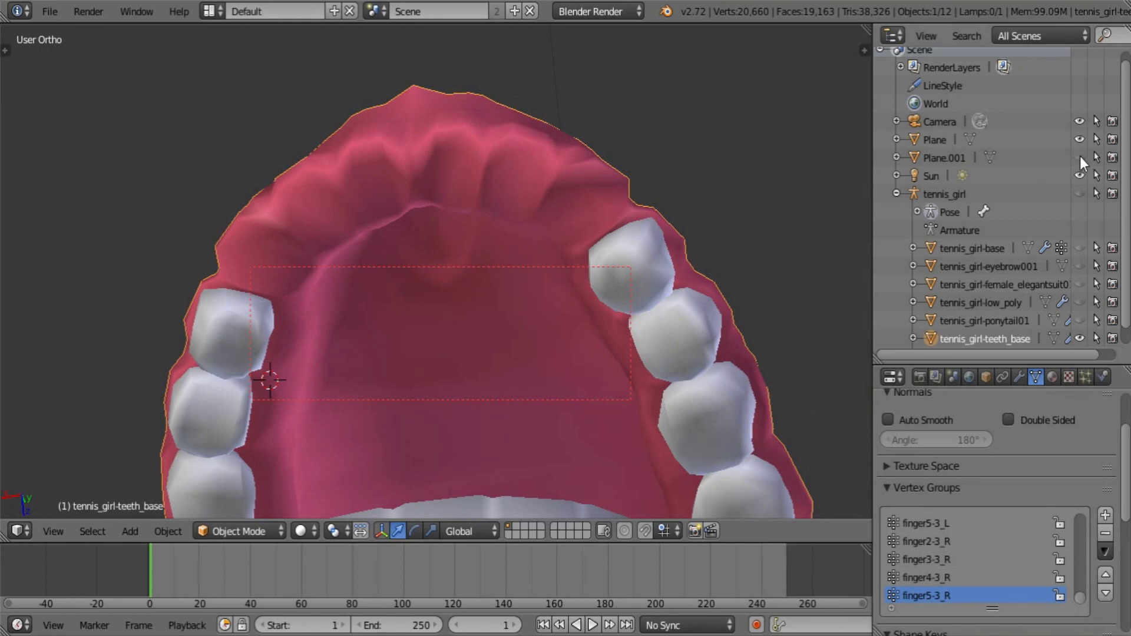
left_click(1079, 157)
scroll(934, 139, "down", 1)
scroll(604, 188, "down", 3)
middle_click_drag(570, 217, 683, 157, "shift")
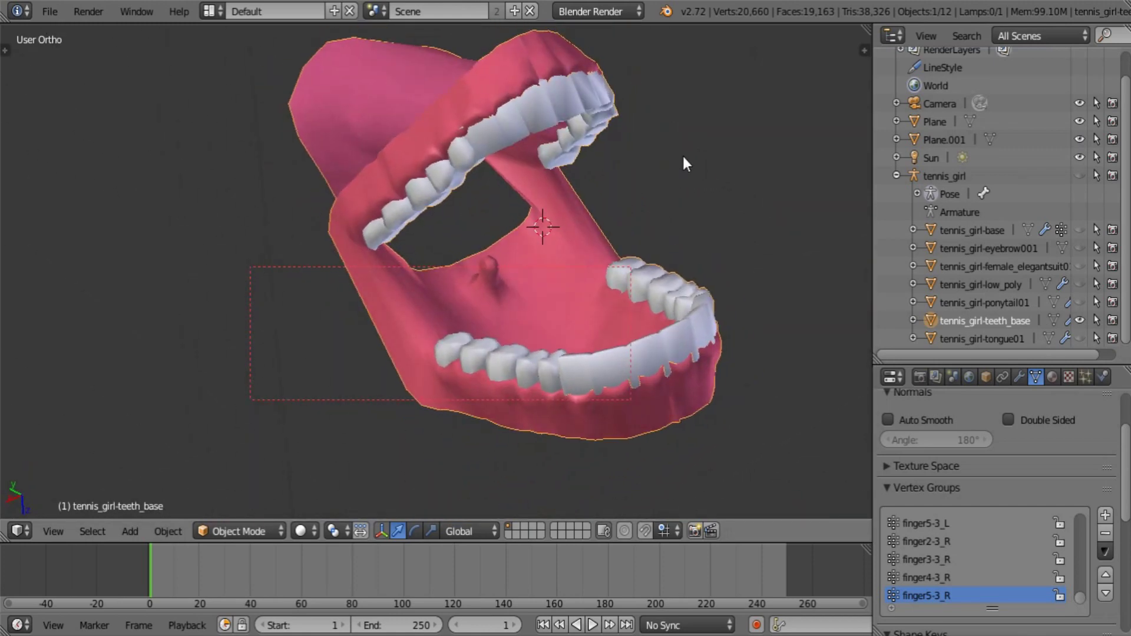
middle_click_drag(748, 354, 569, 281)
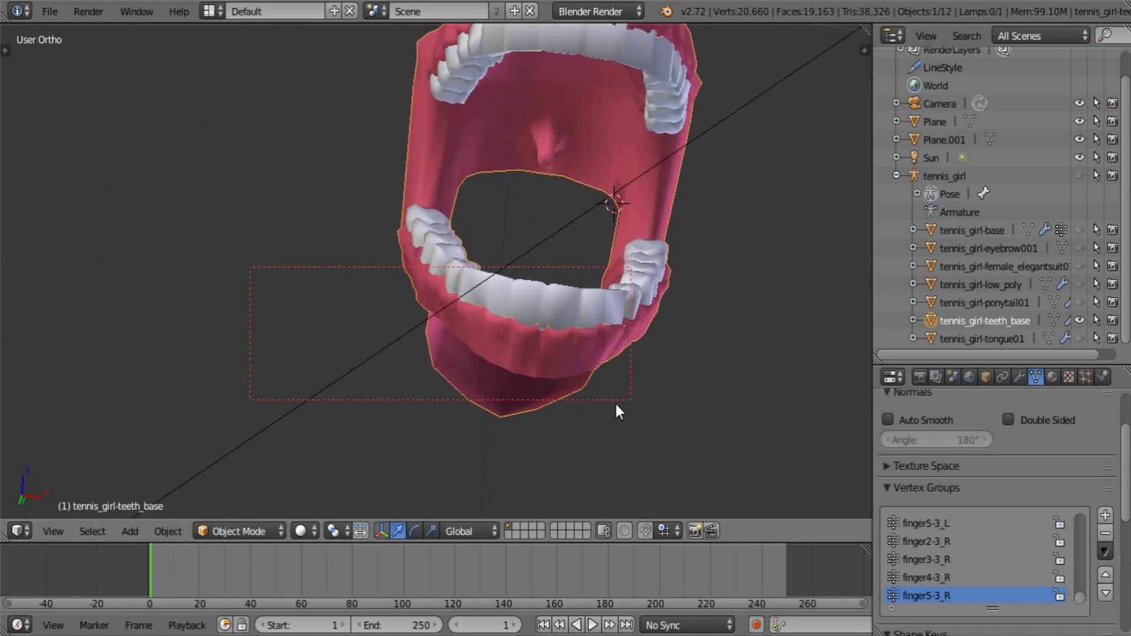
middle_click_drag(652, 252, 650, 248)
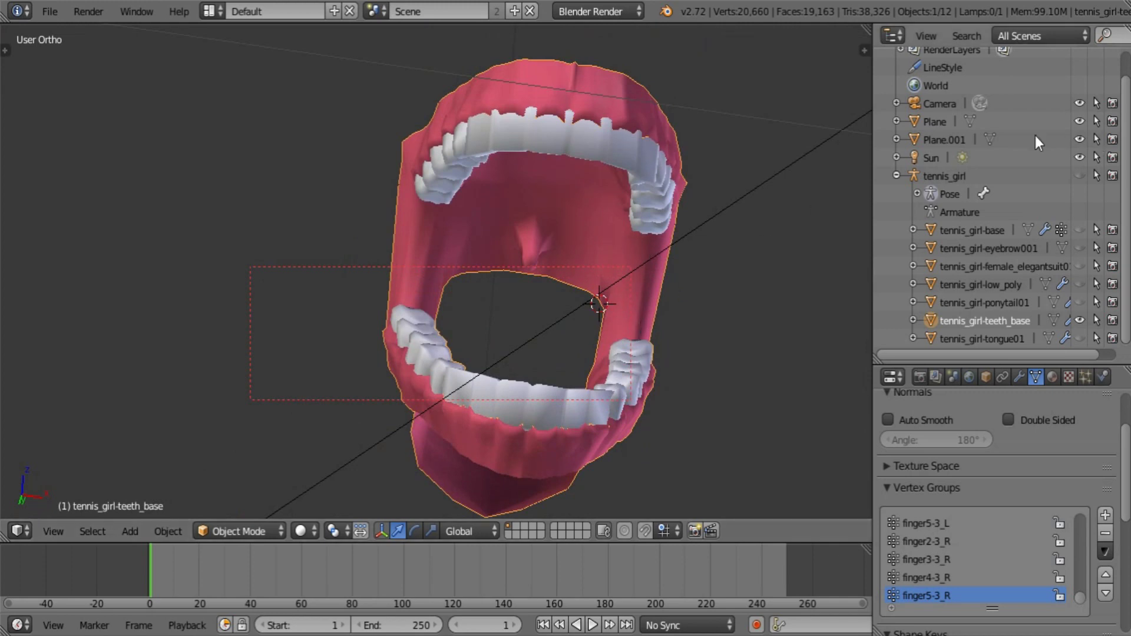
Select Plane.001, show the tennis_girl armature, and add its jaw bone to the selection as the active bone
left_click(956, 139)
middle_click_drag(619, 222, 612, 365)
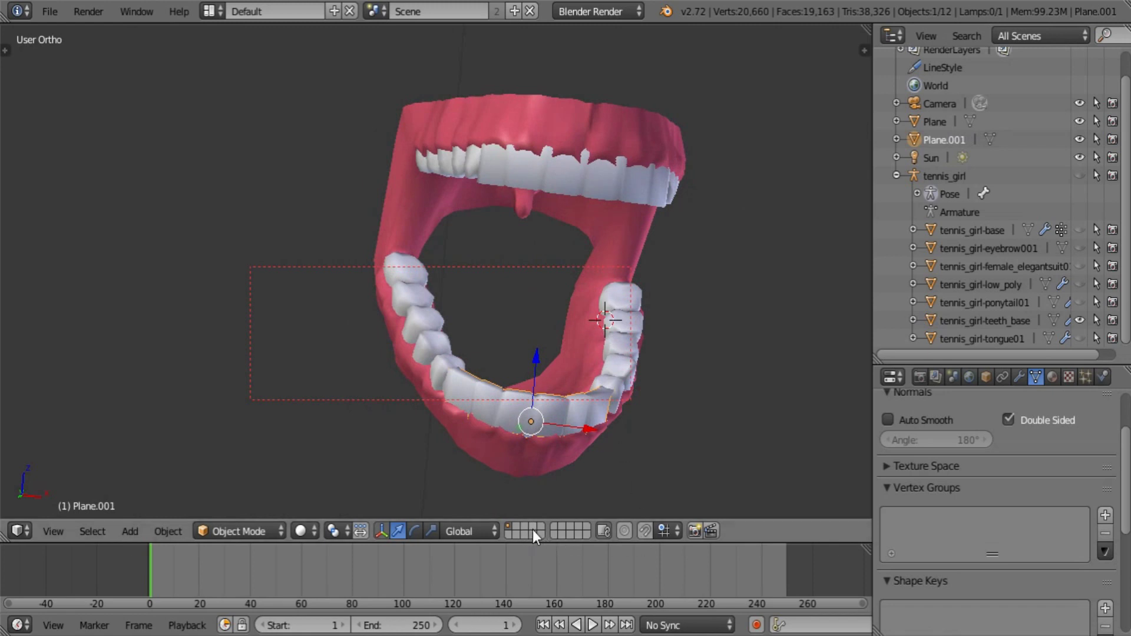
left_click(1079, 176)
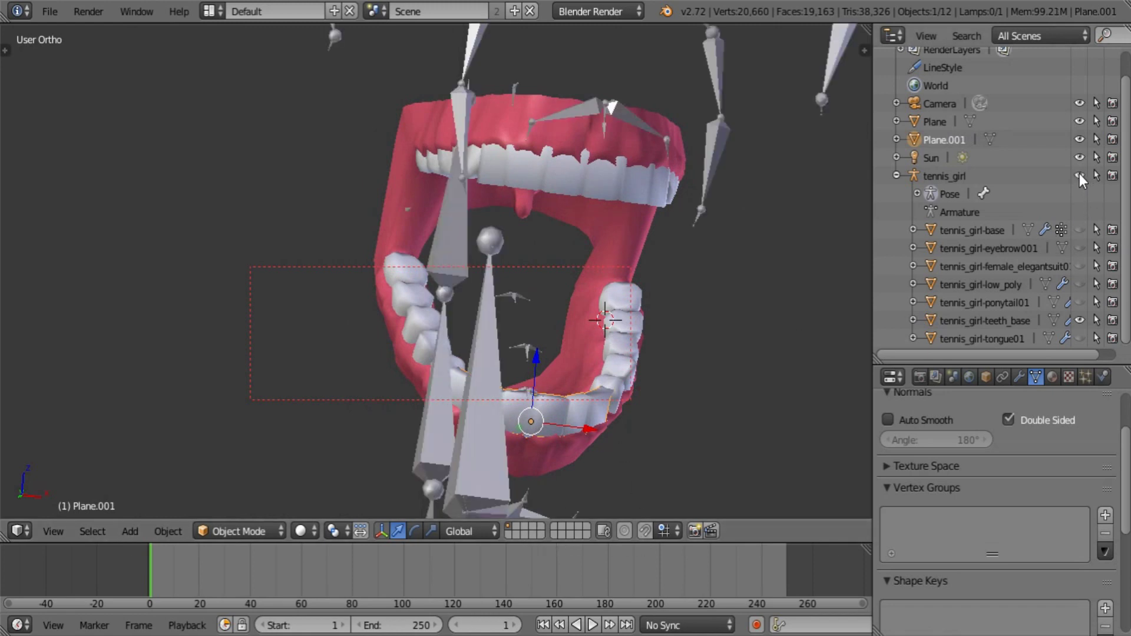
middle_click_drag(677, 156, 679, 267)
scroll(678, 266, "up", 4)
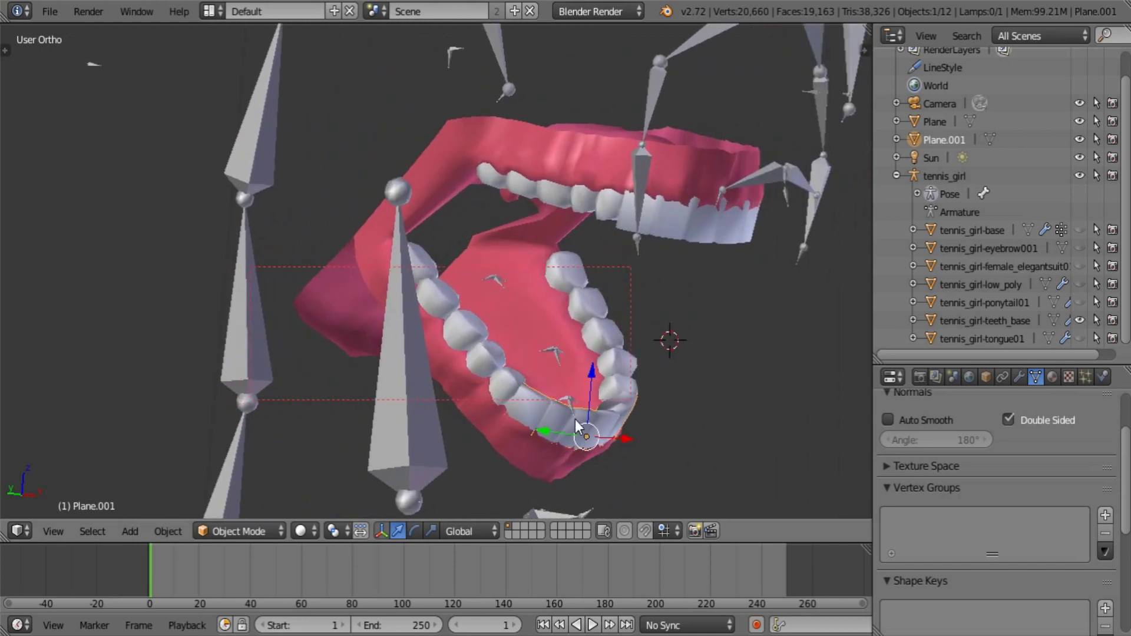
right_click(450, 63)
right_click(450, 66)
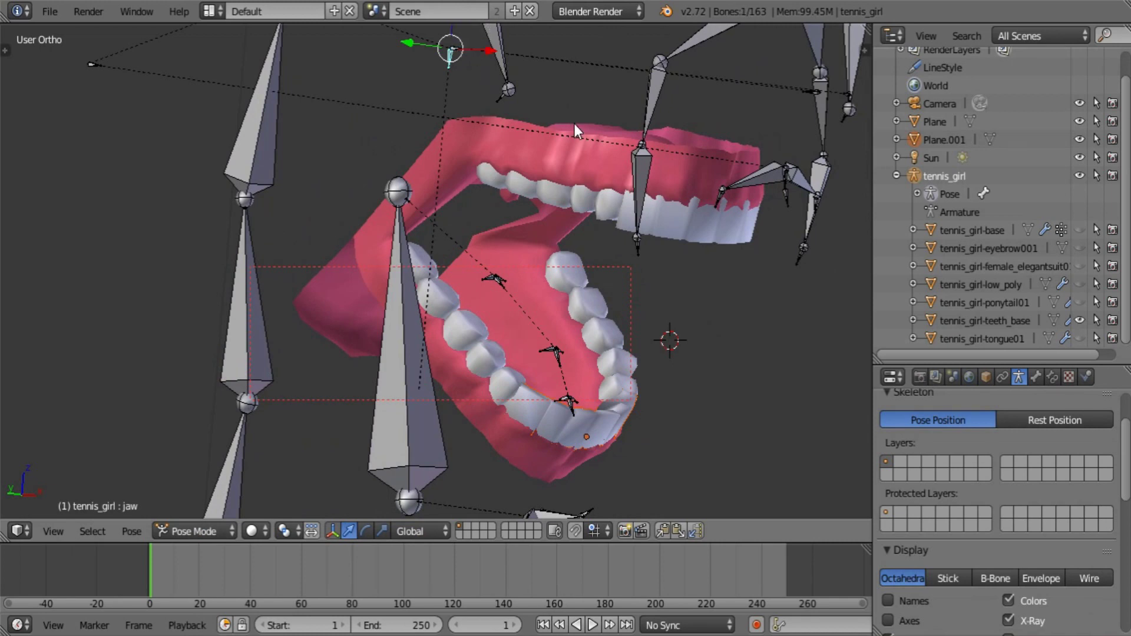
Try parenting Plane.001 to the jaw bone as Bone Relative and undo the parenting
key("ctrl+p")
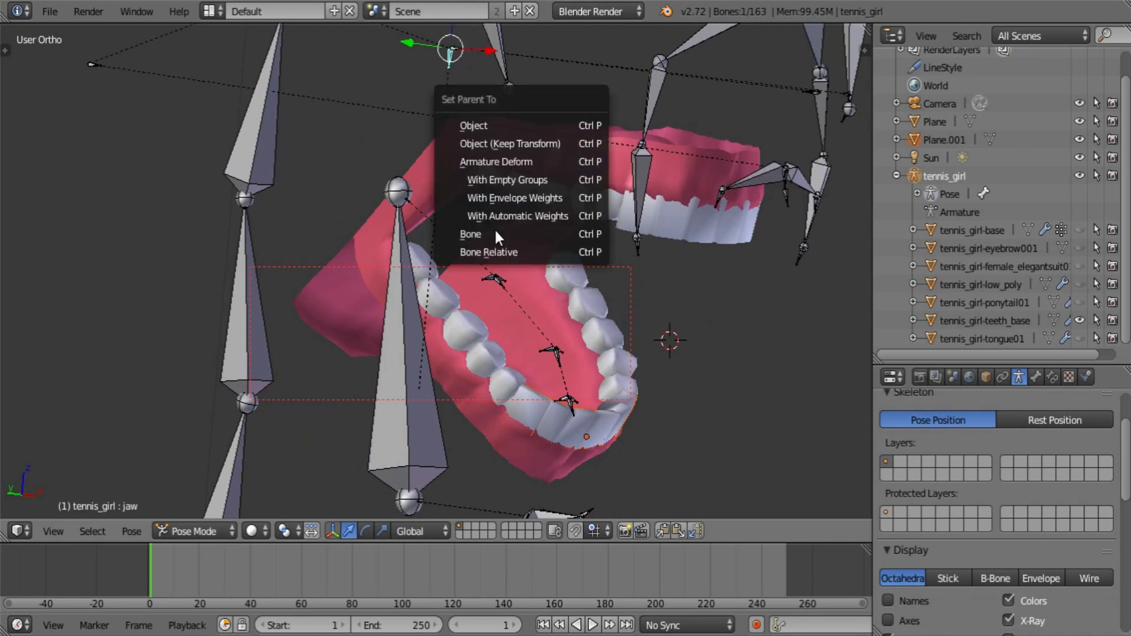
left_click(500, 253)
key("ctrl+z")
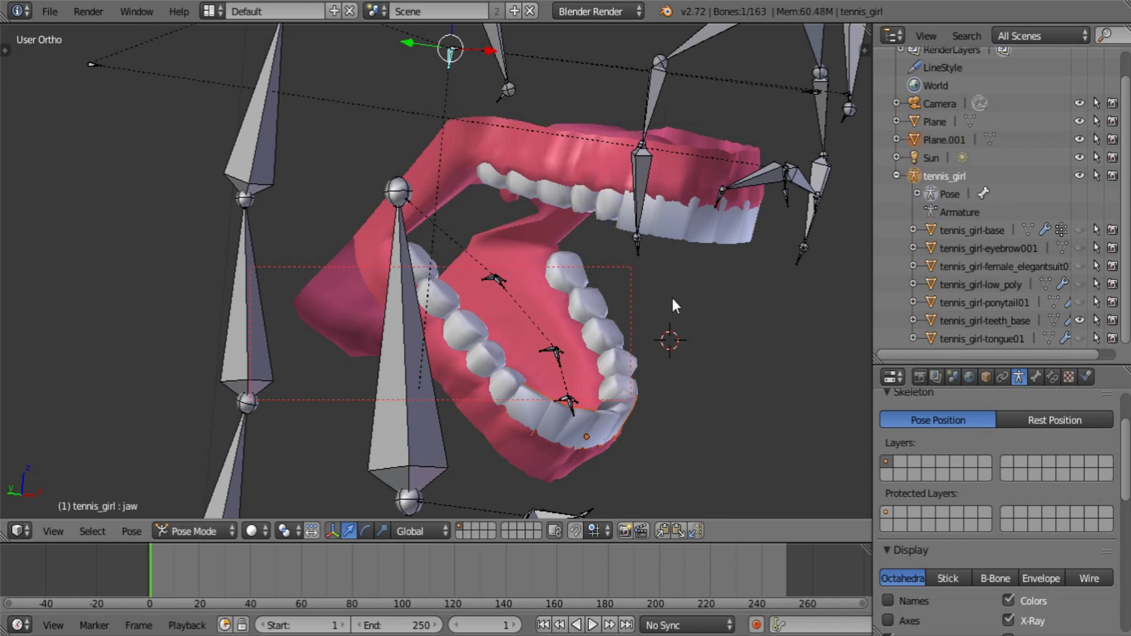
Parent the Plane.001 tooth strip to the jaw bone using the Bone parent type
key("ctrl+p")
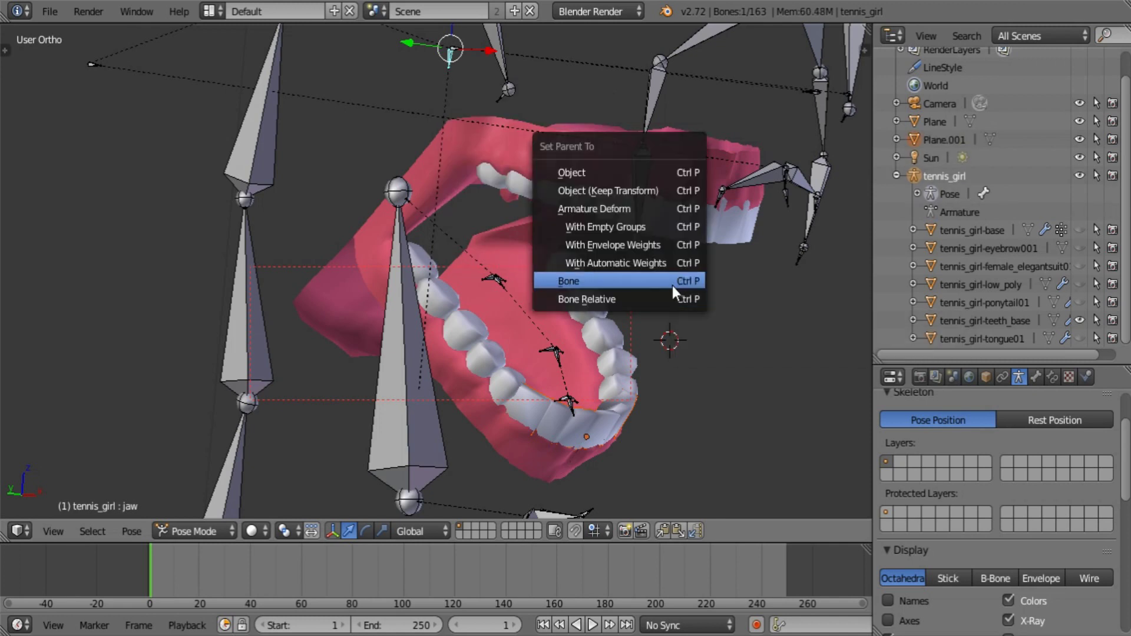
left_click(673, 285)
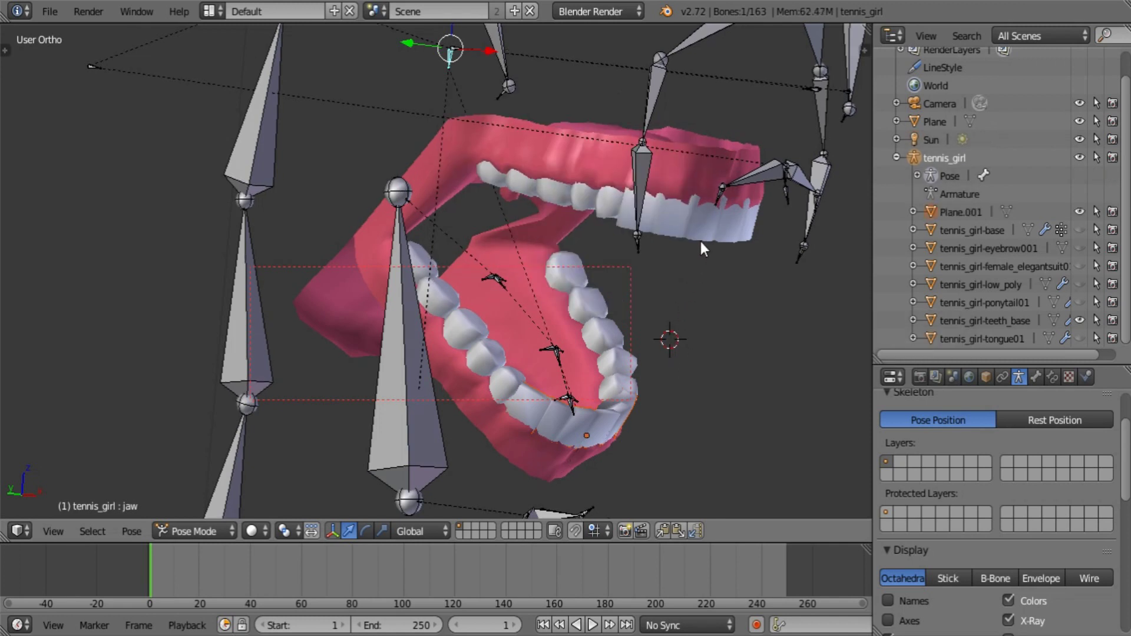
Parent the upper Plane tooth strip to the tennis_girl armature's special03 bone using the Bone parent type
right_click(704, 230)
scroll(567, 311, "up", 1)
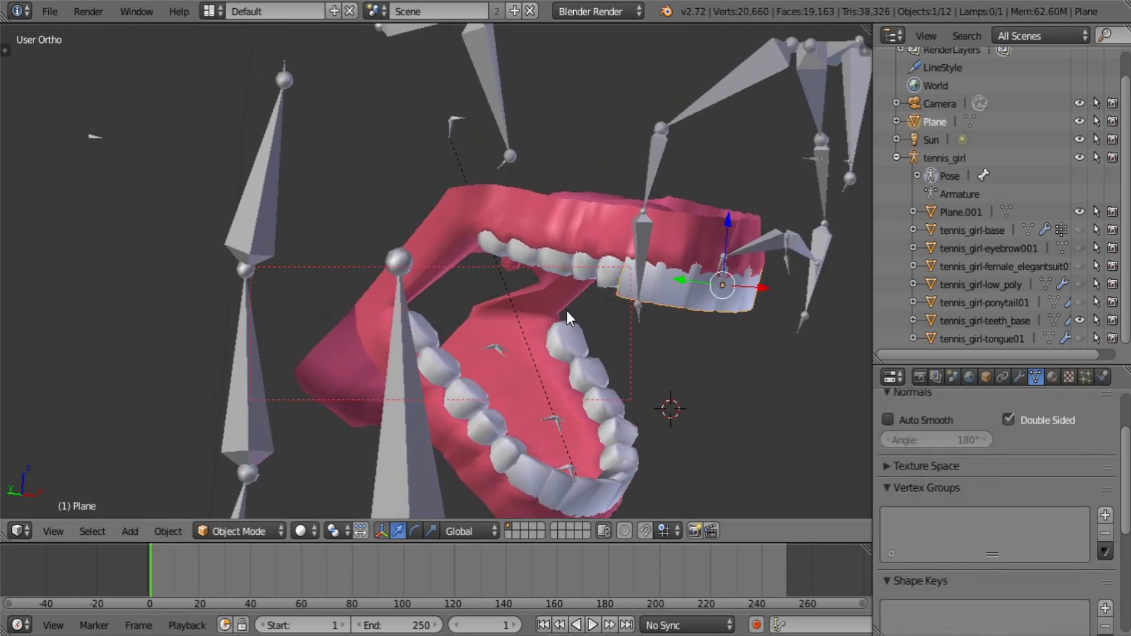
right_click(467, 89)
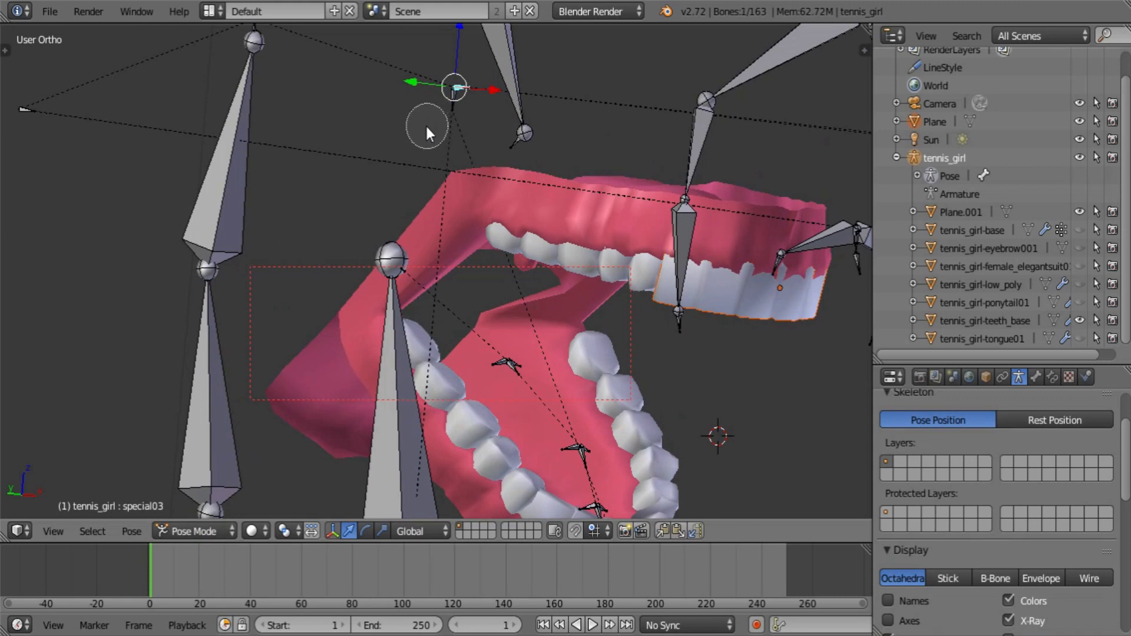
key("ctrl+p")
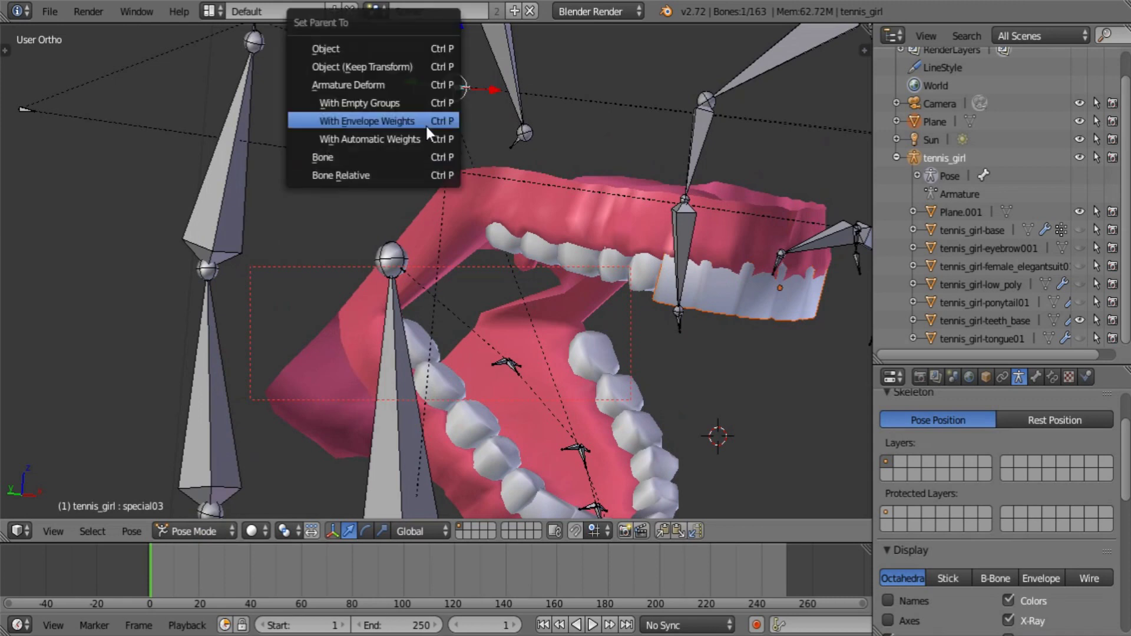
left_click(390, 156)
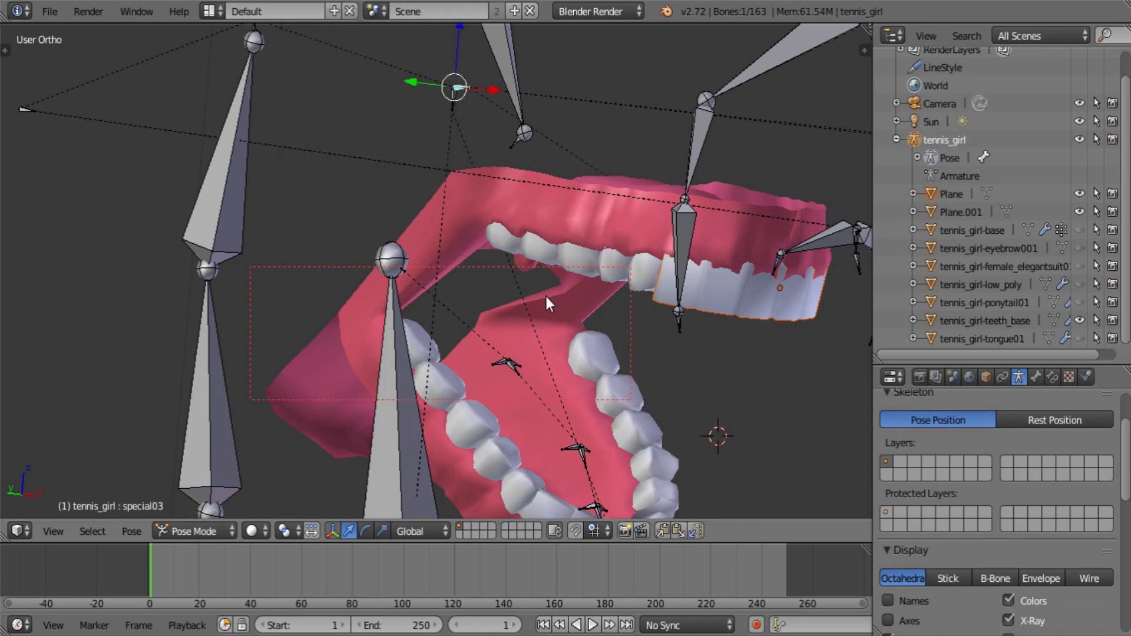
Try rotating the special03 bone about its local X axis to test the upper strip's parenting
key("r")
key("x")
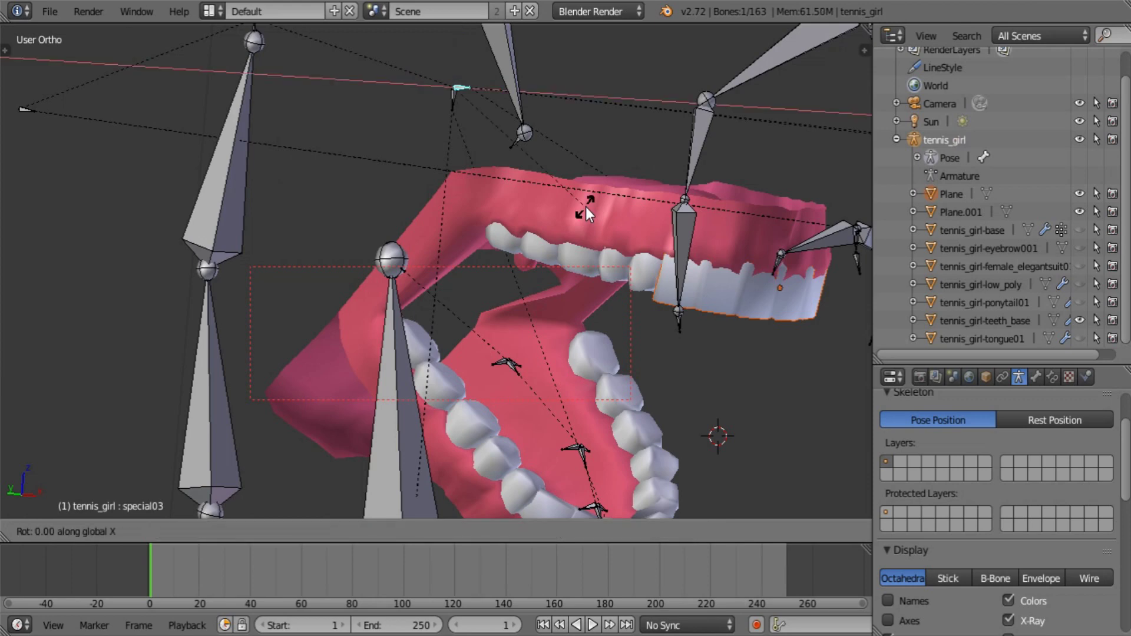
key("x")
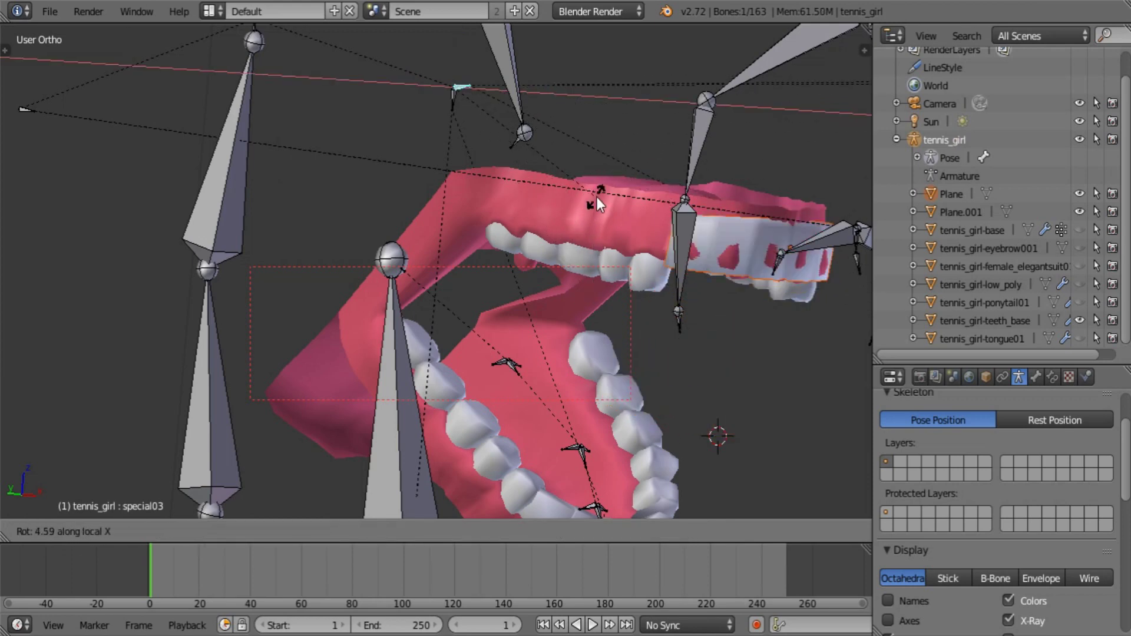
left_click(597, 216)
scroll(589, 224, "down", 4)
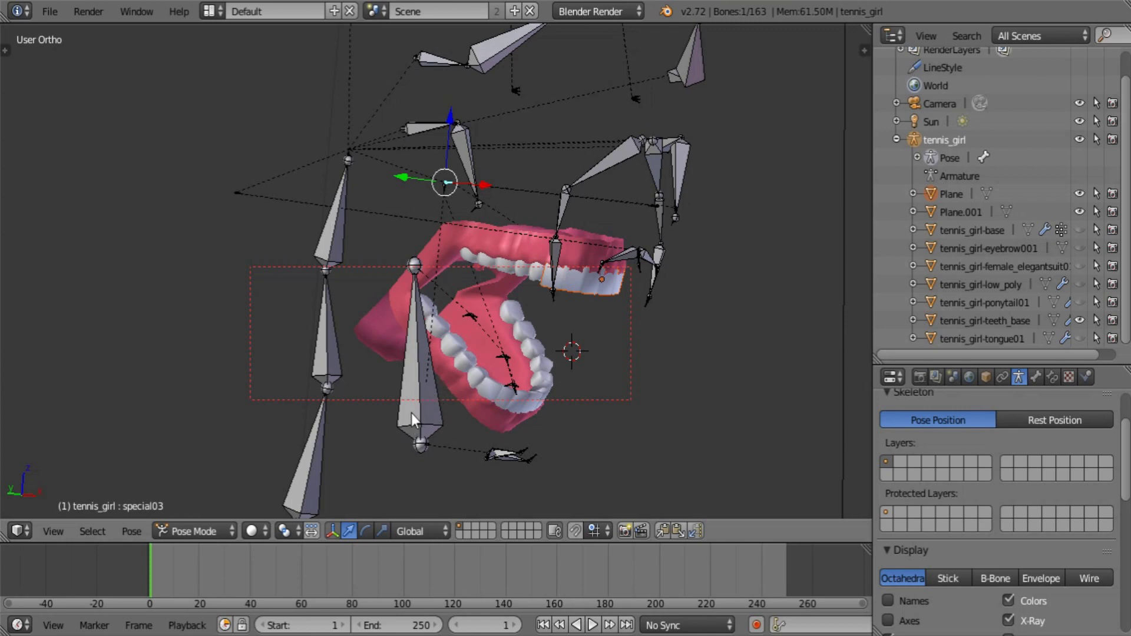
Try a trackball rotation of the neck03 bone to test how both tooth strips follow the head
right_click(345, 222)
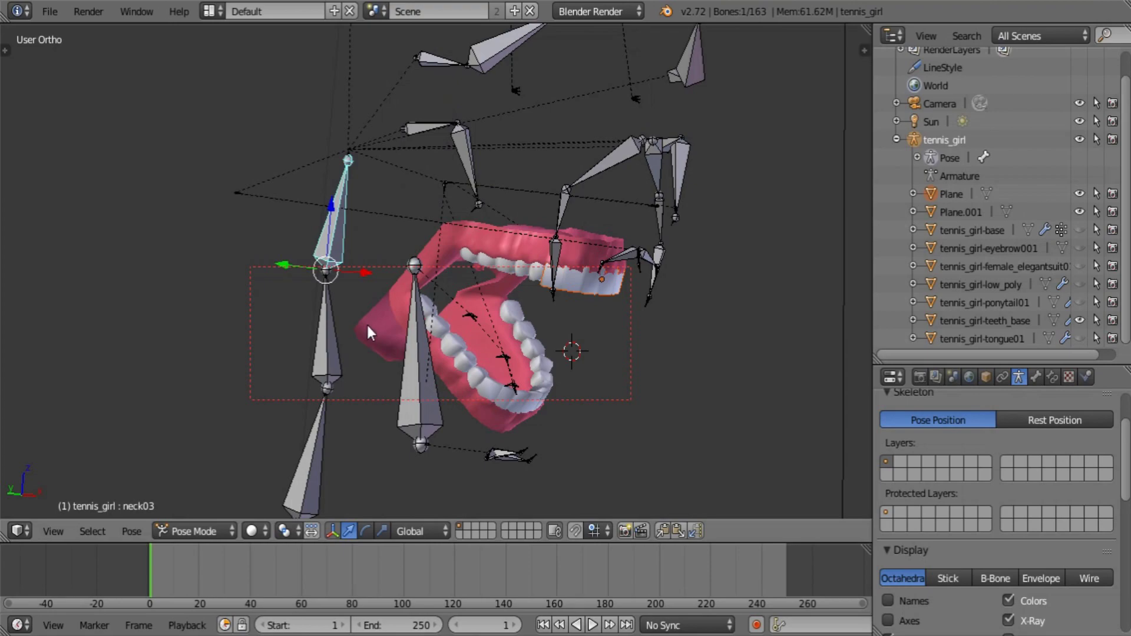
key("r")
key("r")
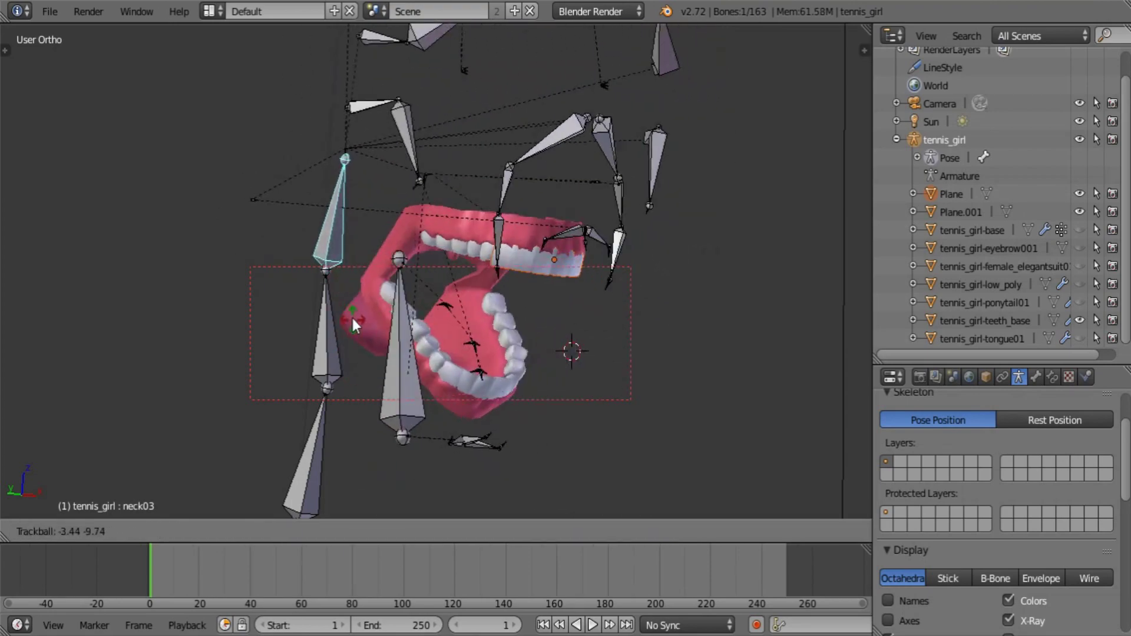
left_click(427, 346)
scroll(591, 444, "up", 4)
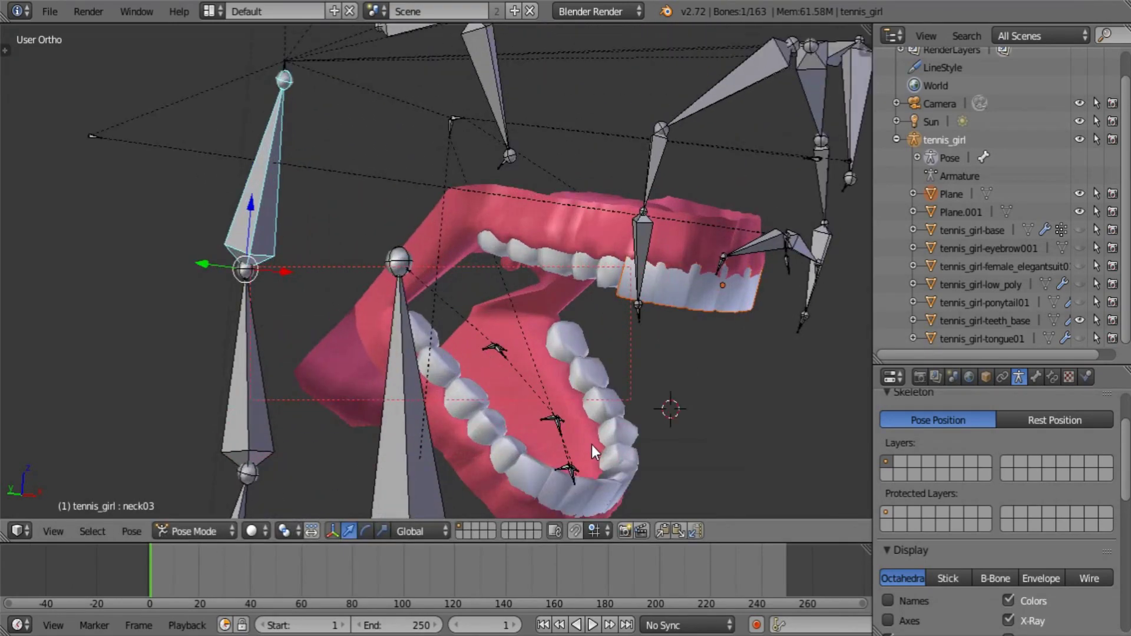
Try a trackball rotation of the jaw bone to test how the lower tooth strip follows it
right_click(452, 133)
key("r")
key("r")
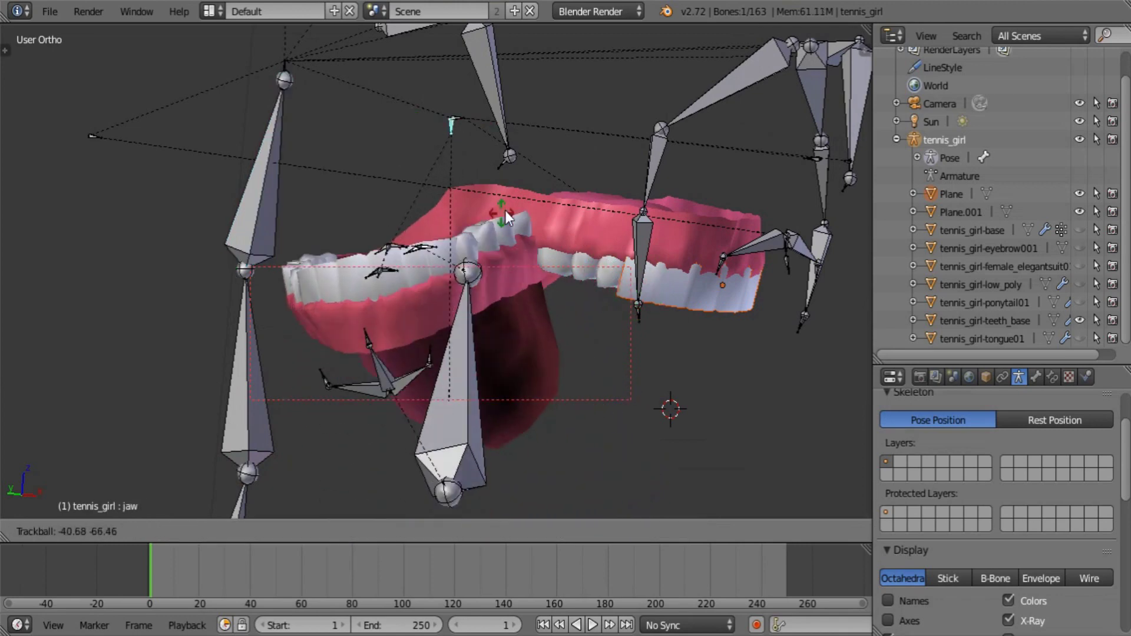
left_click(636, 282)
scroll(709, 412, "down", 4)
middle_click_drag(630, 304, 759, 301, "shift")
middle_click_drag(759, 301, 553, 284)
scroll(709, 294, "up", 3)
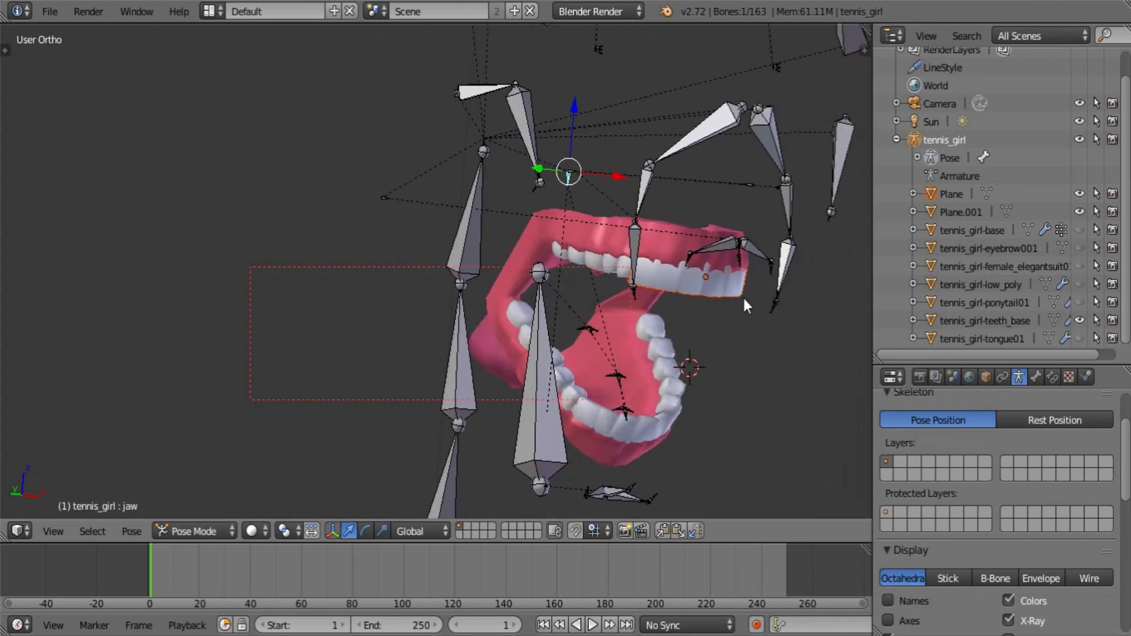
Rename the Plane object as "Upper teeth"
left_click(954, 193)
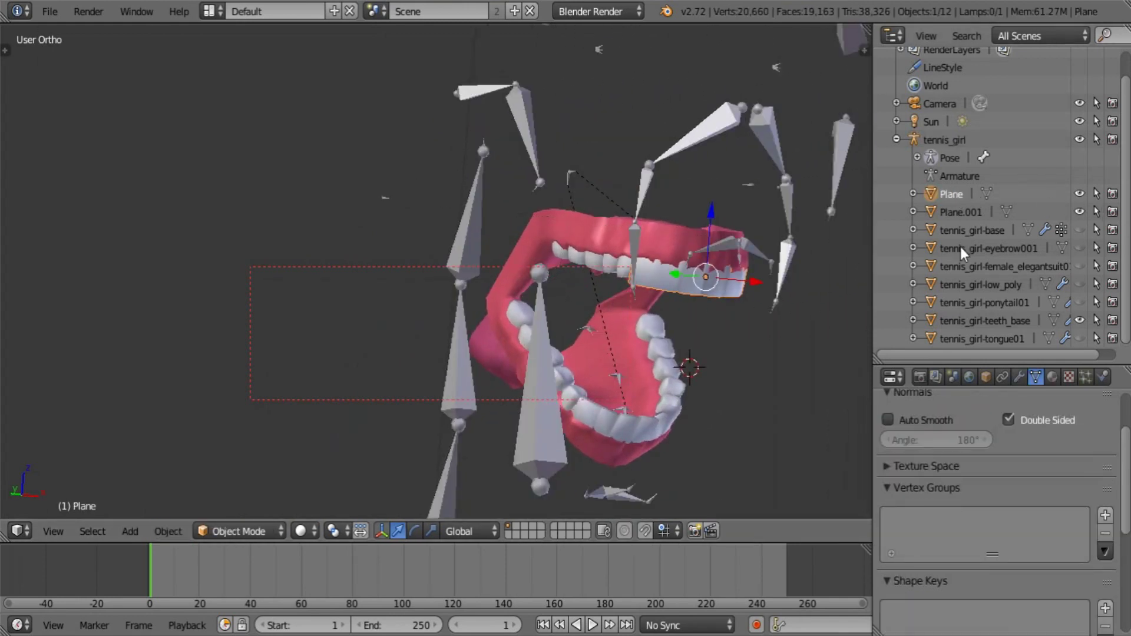
left_click(985, 377)
left_click(992, 439)
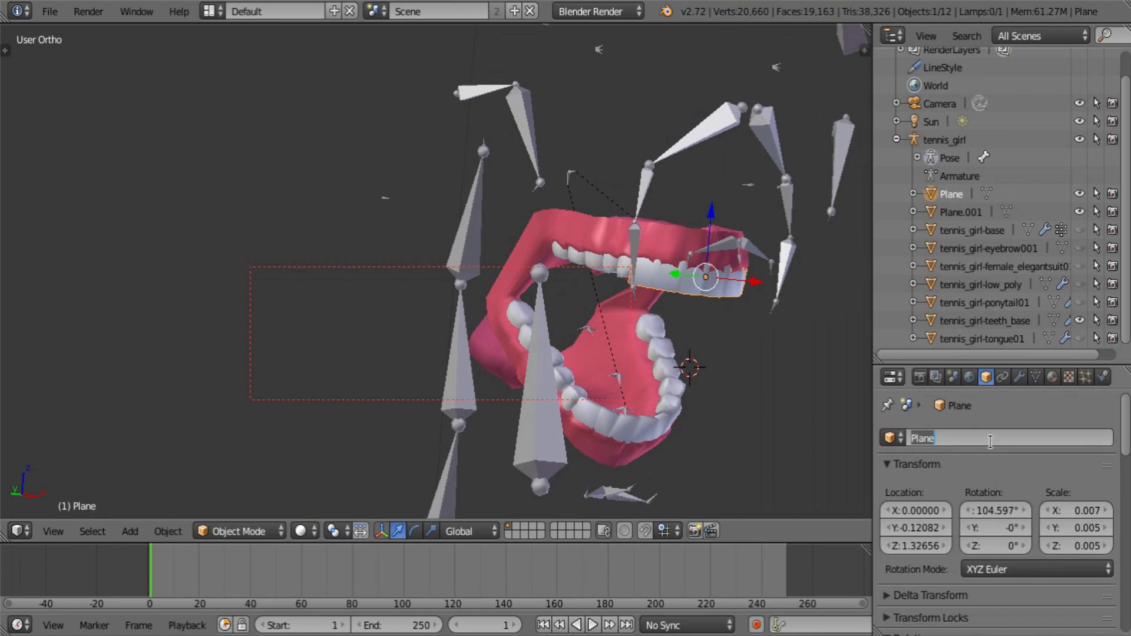
type("u")
type("pper teeth")
key("Return")
Rename the Plane.001 strip on the lower jaw as "Lower teeth"
right_click(641, 428)
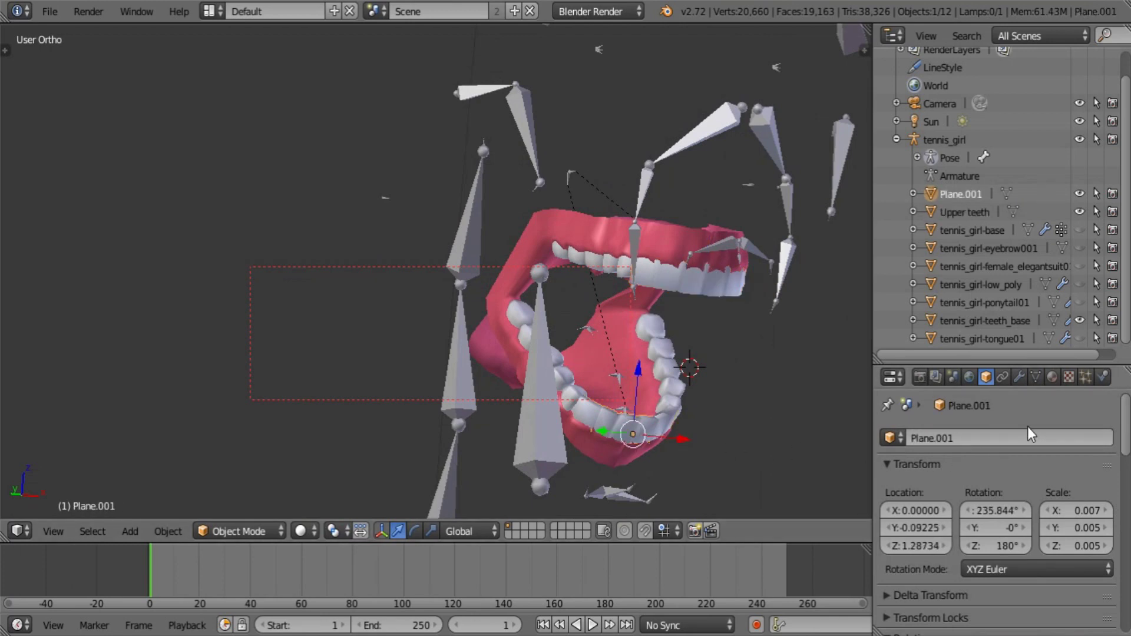
left_click(1030, 436)
type("Lower teeth")
key("Return")
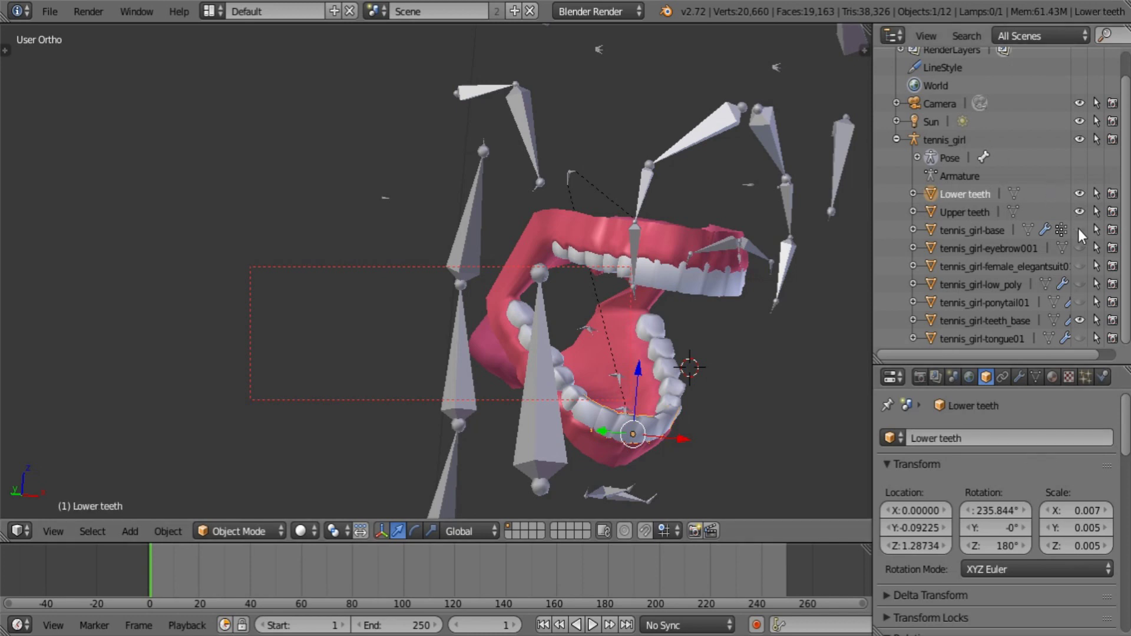
Unhide the remaining character meshes and replace the material of tennis_girl-tongue01 with Gums
left_click_drag(1079, 229, 1083, 304)
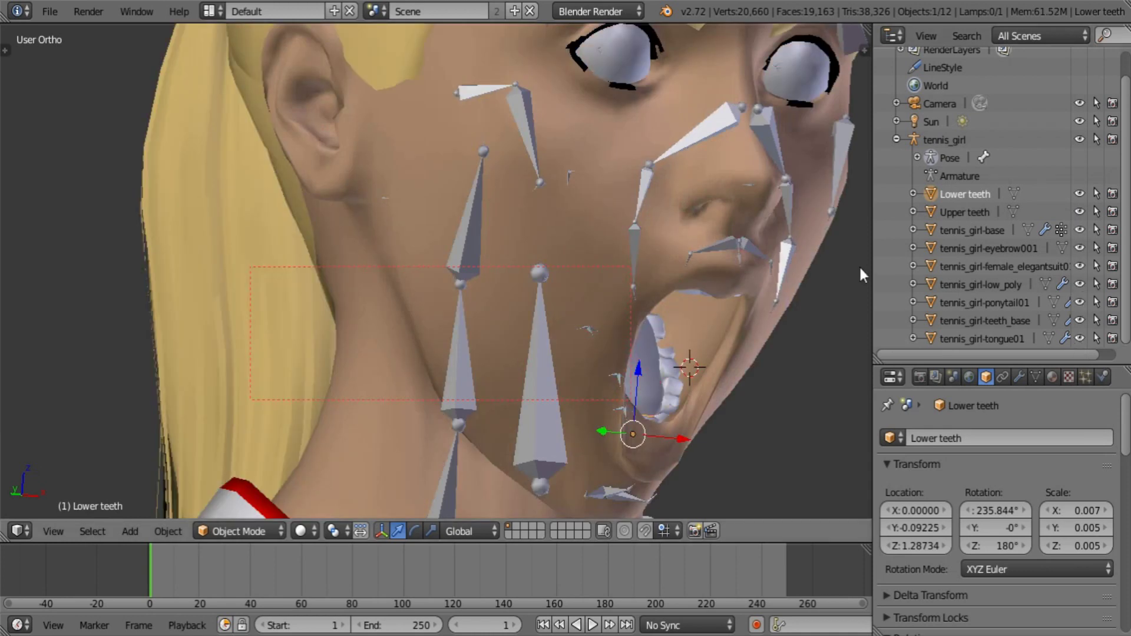
left_click(1017, 340)
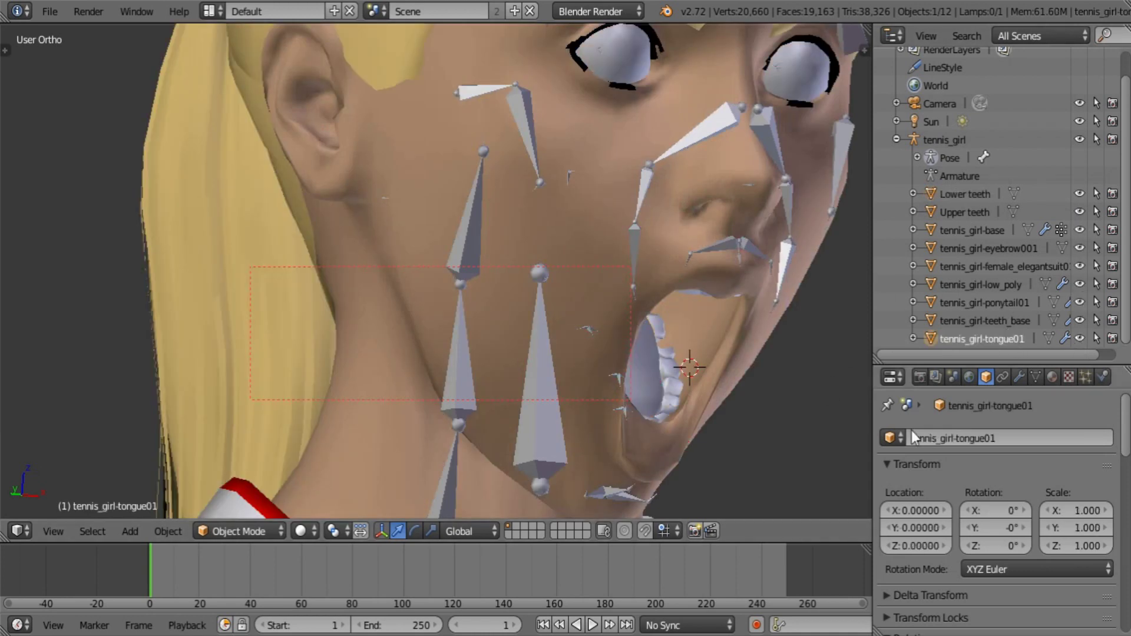
left_click(1054, 378)
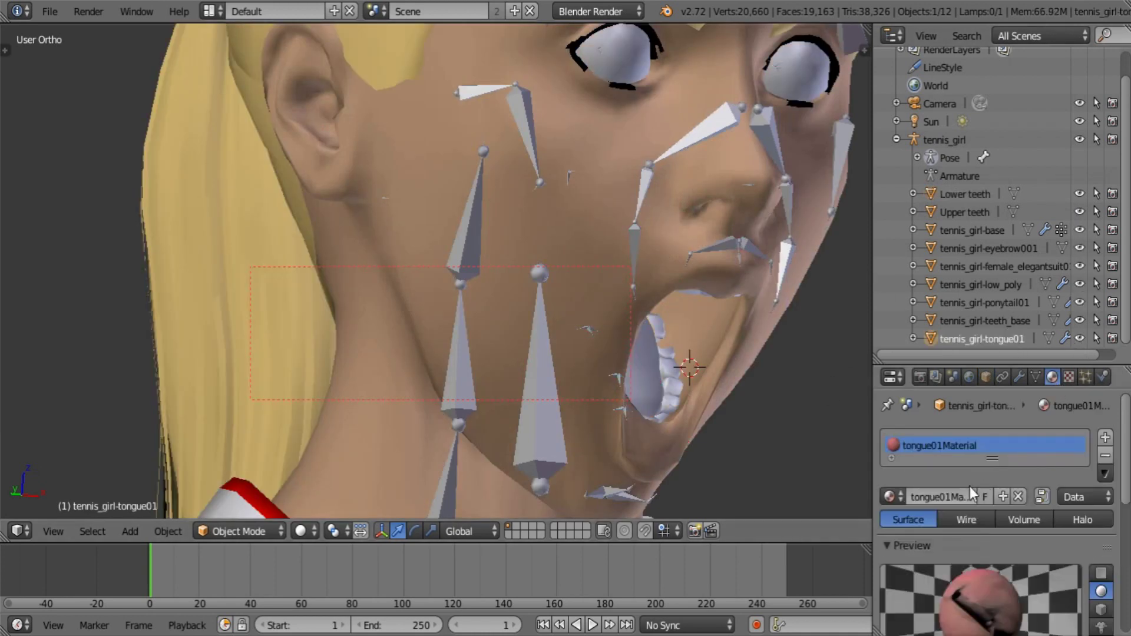
left_click(897, 496)
left_click(938, 321)
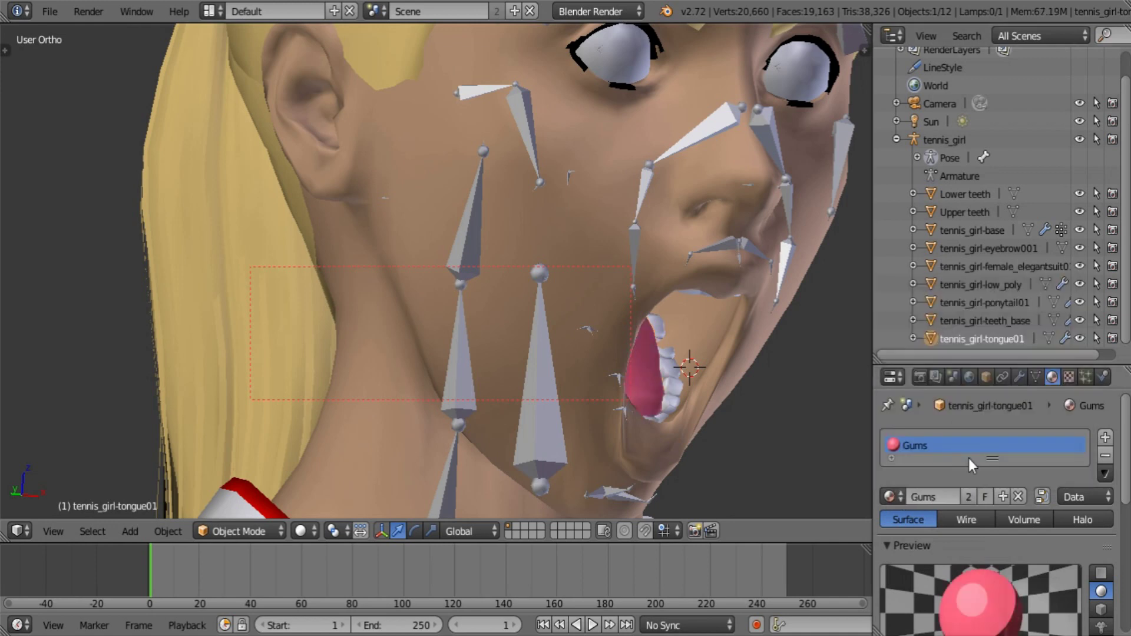
Make the tongue's Gums material a single-user copy and name it "Tongue"
left_click(969, 496)
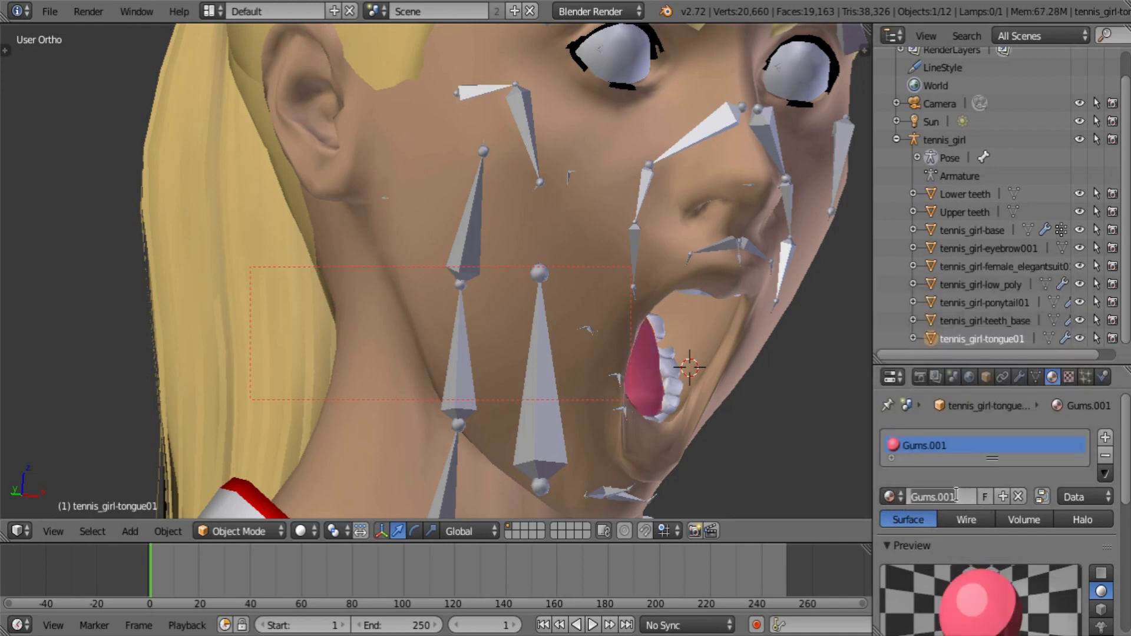
left_click(956, 496)
type("Tongue")
key("Return")
Set the Tongue material's diffuse colour to R 1.000, G 0.192, B 0.253
scroll(957, 496, "down", 6)
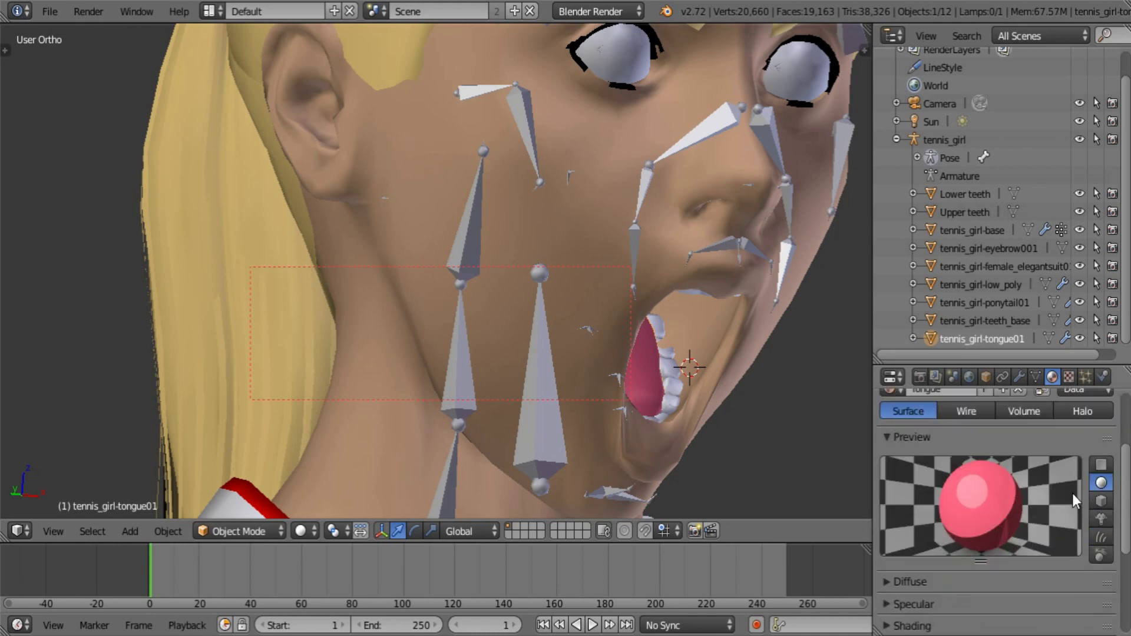
left_click(934, 538)
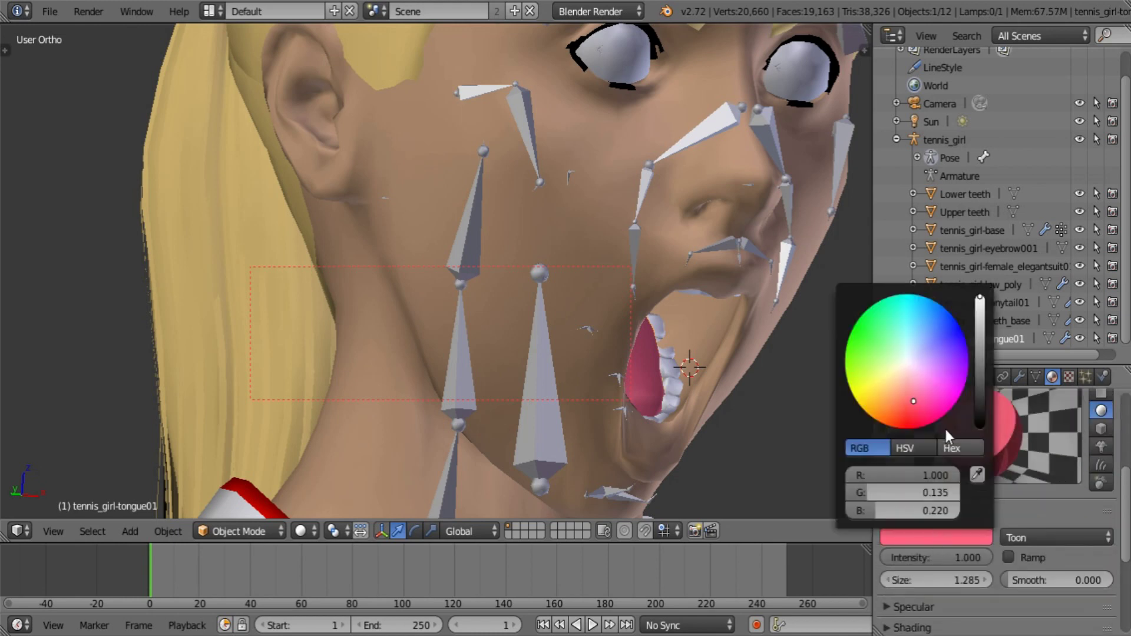
left_click_drag(912, 398, 910, 397)
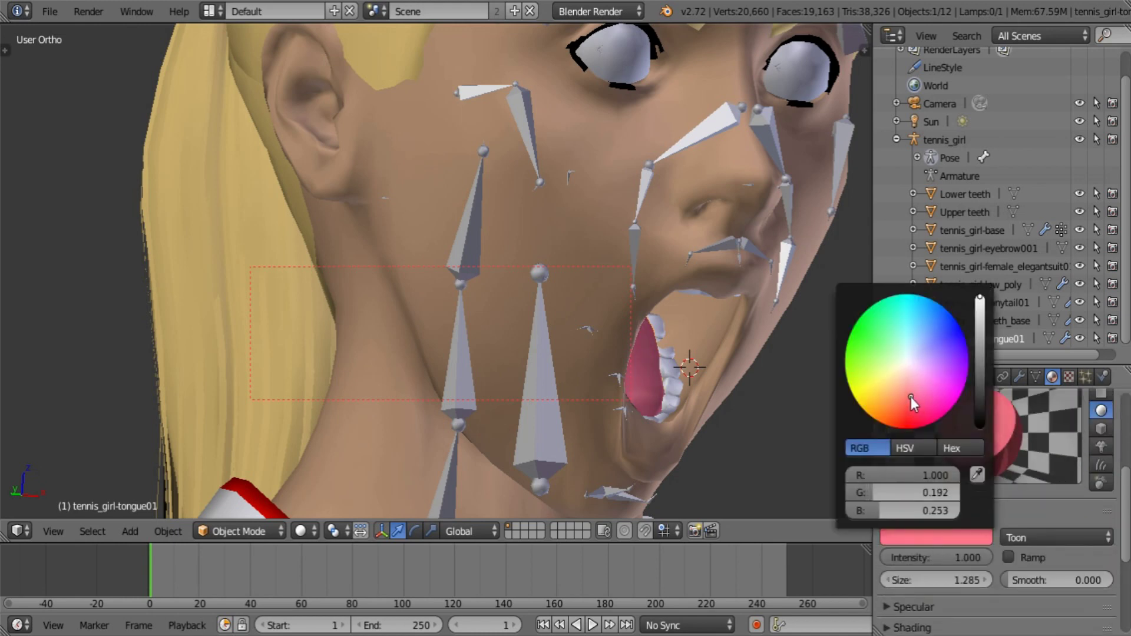
scroll(960, 529, "down", 6)
scroll(1021, 498, "up", 12)
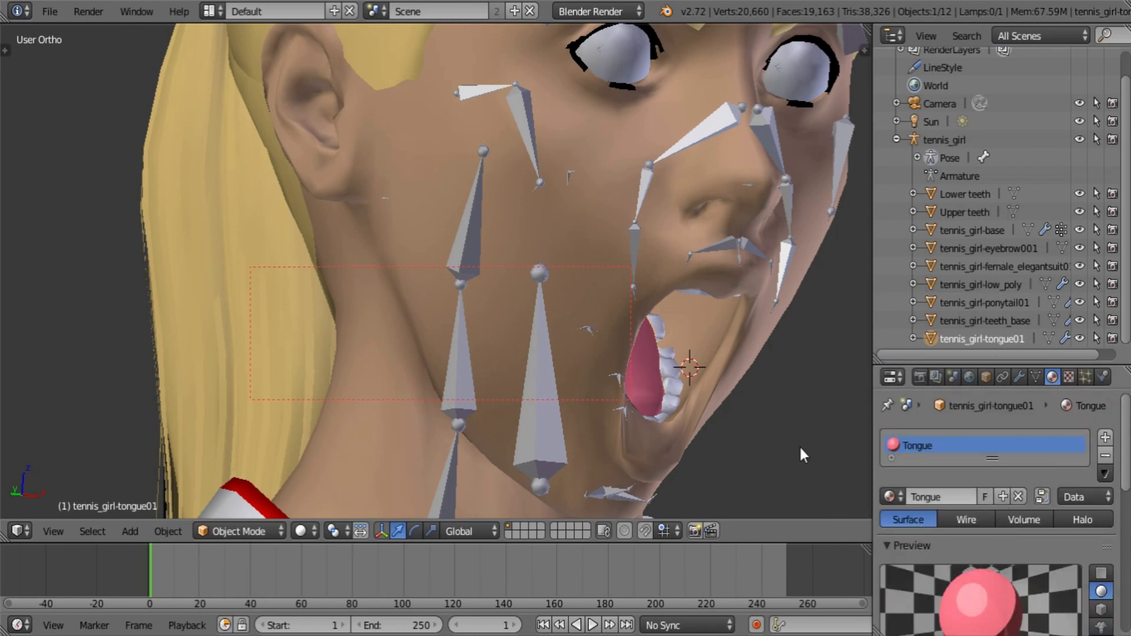
Hide the tongue, the teeth base, and the Upper teeth and Lower teeth strips to expose the inner mouth
middle_click_drag(655, 326, 695, 313, "shift")
scroll(606, 307, "up", 3)
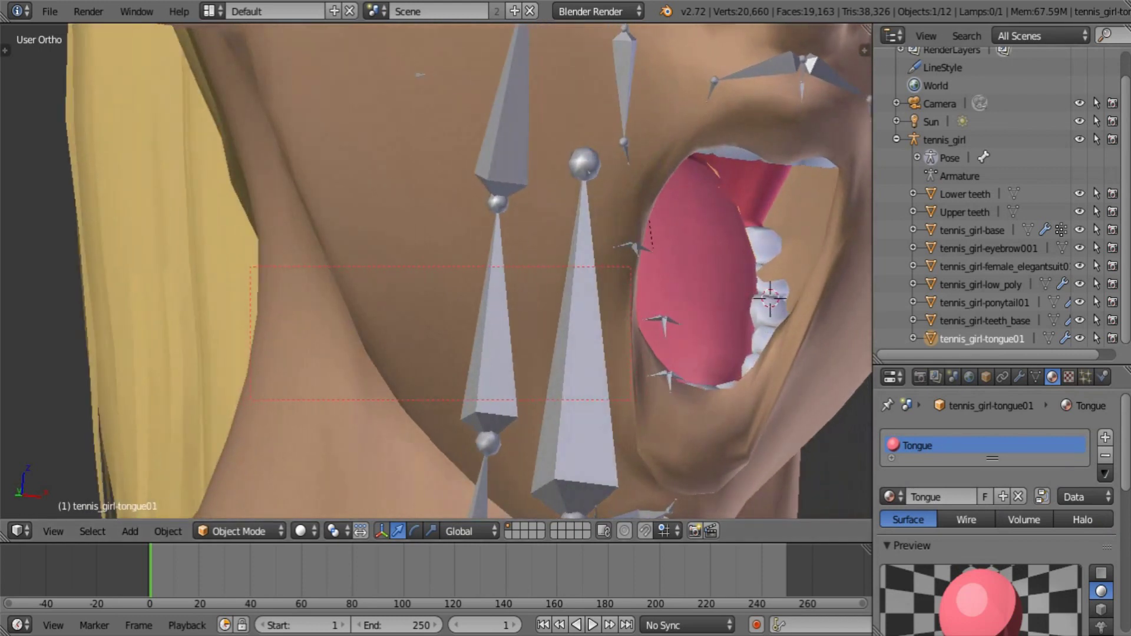
left_click(1079, 338)
left_click(1080, 320)
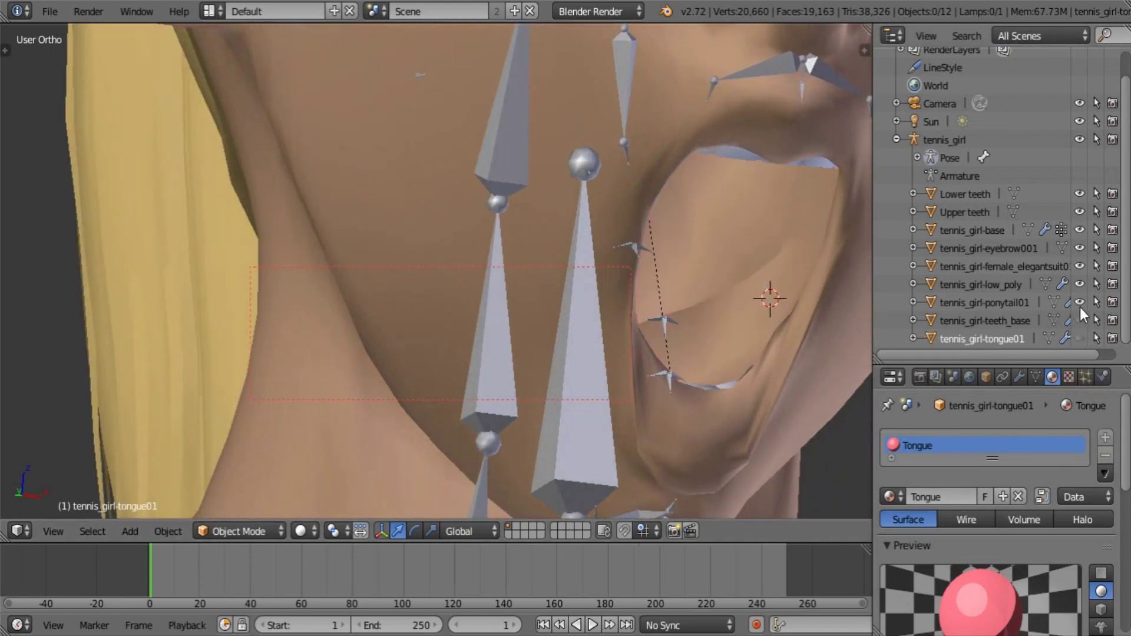
left_click(1079, 211)
left_click(1080, 194)
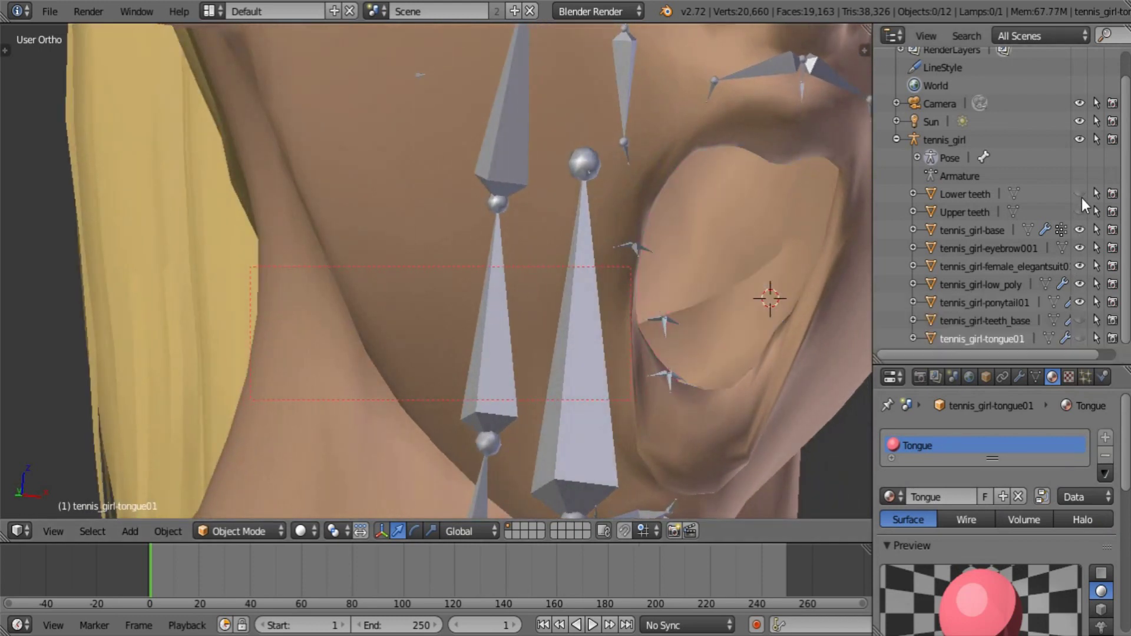
Put the tennis_girl-base mesh in Edit Mode and enable its Armature modifier's display in Edit Mode
middle_click_drag(767, 260, 630, 258, "shift")
right_click(747, 263)
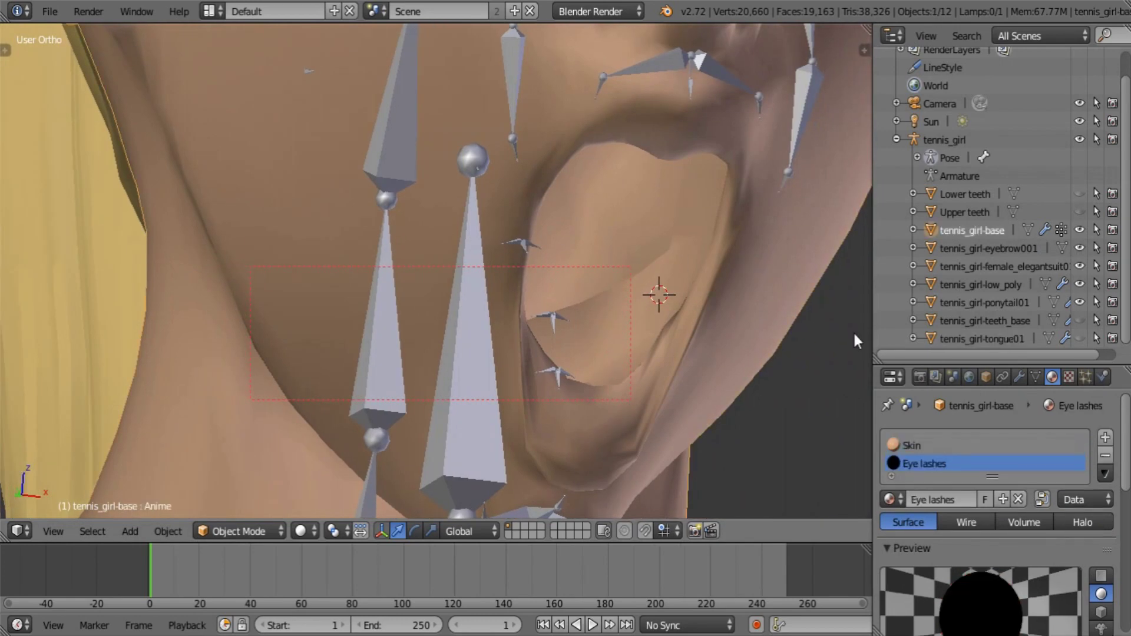
key("Tab")
scroll(815, 282, "up", 3)
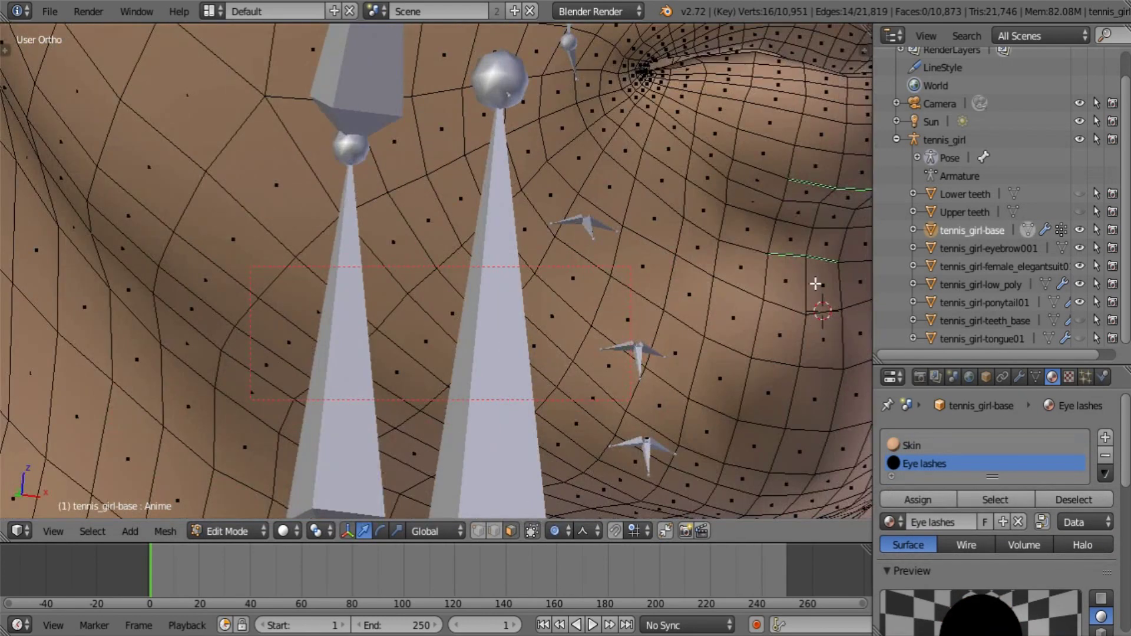
left_click(1018, 377)
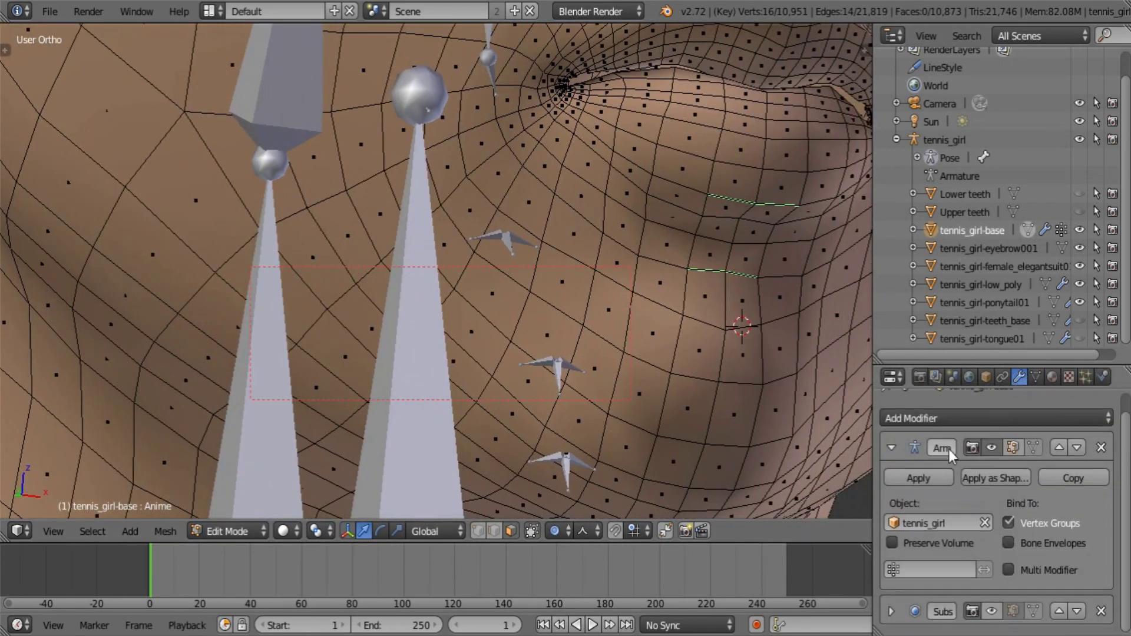
left_click(1012, 447)
scroll(739, 297, "down", 4)
middle_click_drag(723, 283, 819, 259)
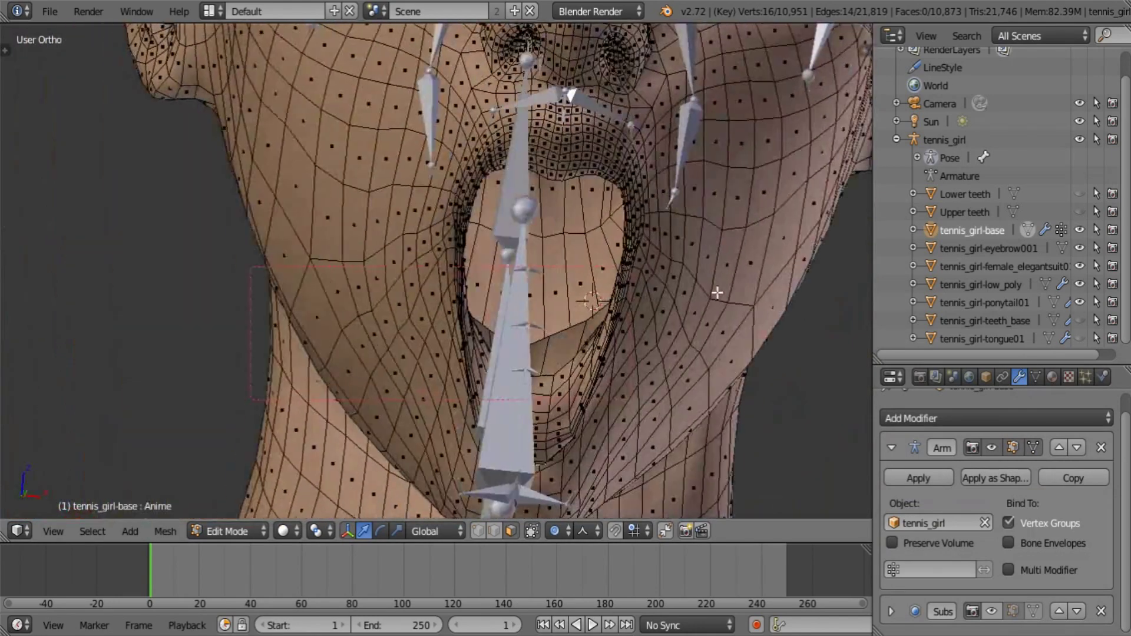
scroll(667, 295, "up", 4)
middle_click_drag(666, 295, 688, 322)
middle_click_drag(788, 418, 675, 272, "shift")
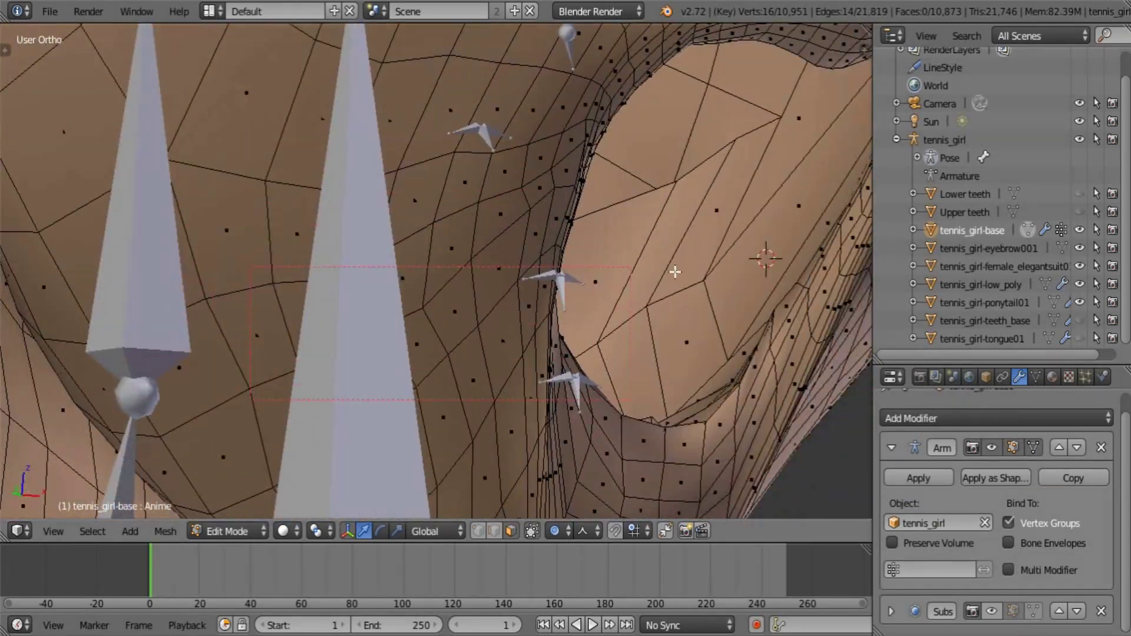
right_click(724, 255, "alt+shift")
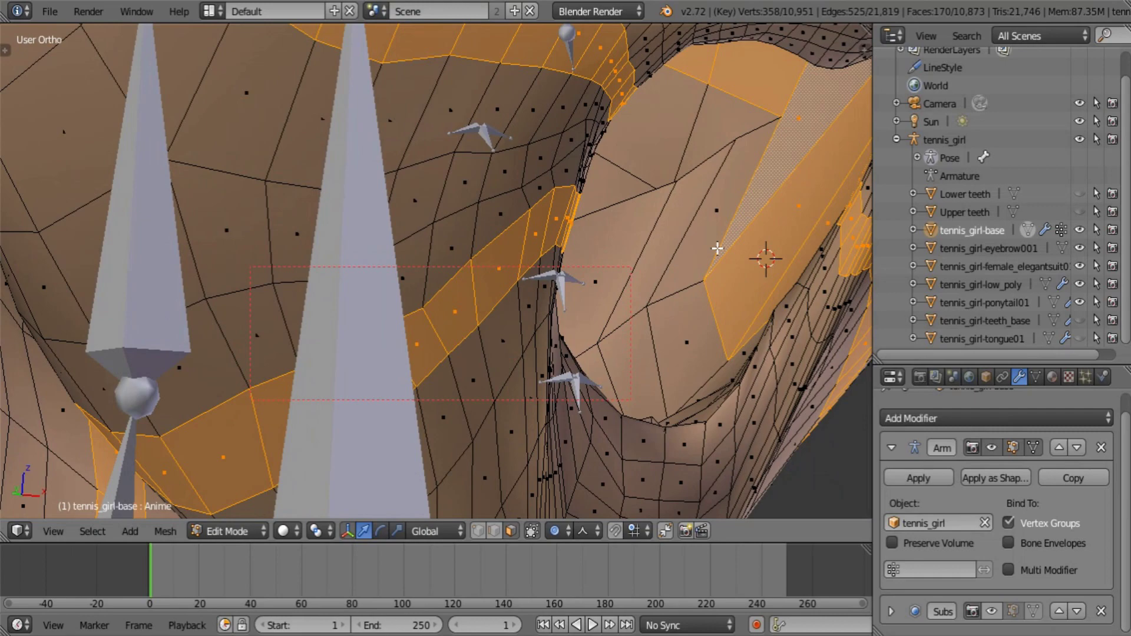
key("a")
right_click(674, 284, "alt")
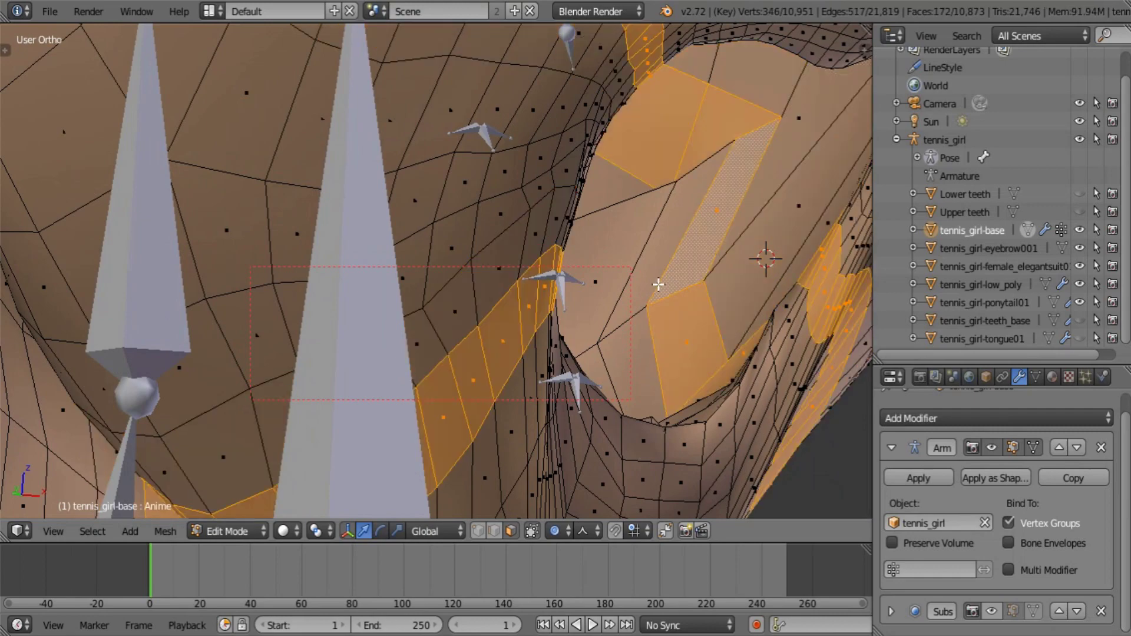
scroll(660, 283, "down", 3)
key("a")
Select the face loops across the back and one side of the inner mouth cavity
scroll(679, 266, "up", 2)
mouse_move(680, 244)
middle_mouse_down("shift")
mouse_move(639, 256)
mouse_move(679, 259)
mouse_move(696, 235)
middle_mouse_up("shift")
right_click(711, 185, "alt")
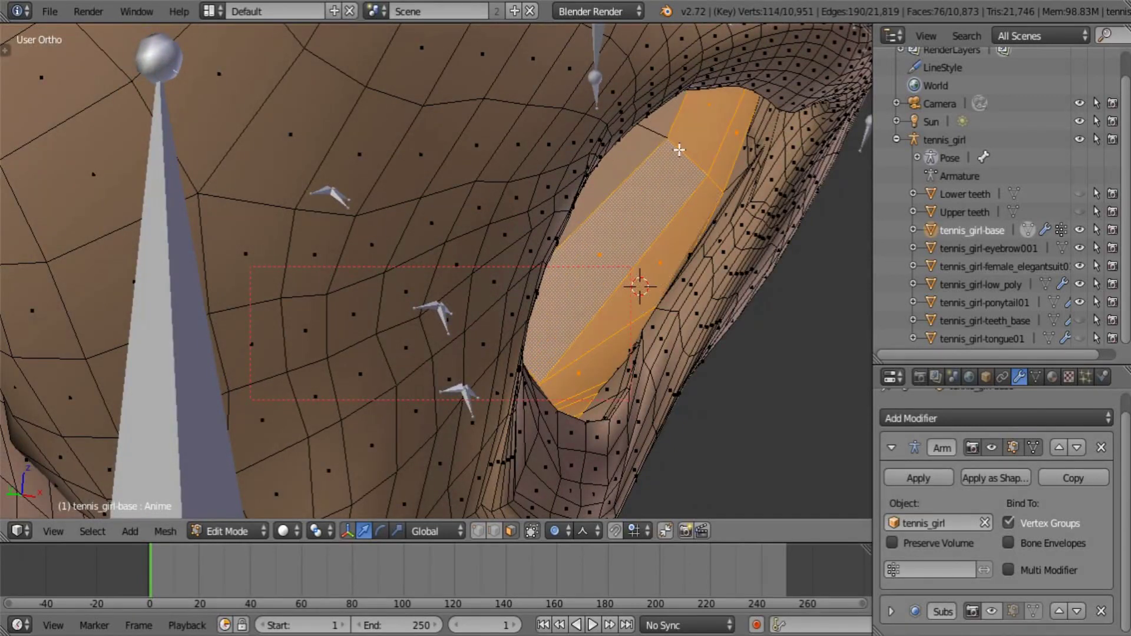
middle_click_drag(707, 184, 678, 174)
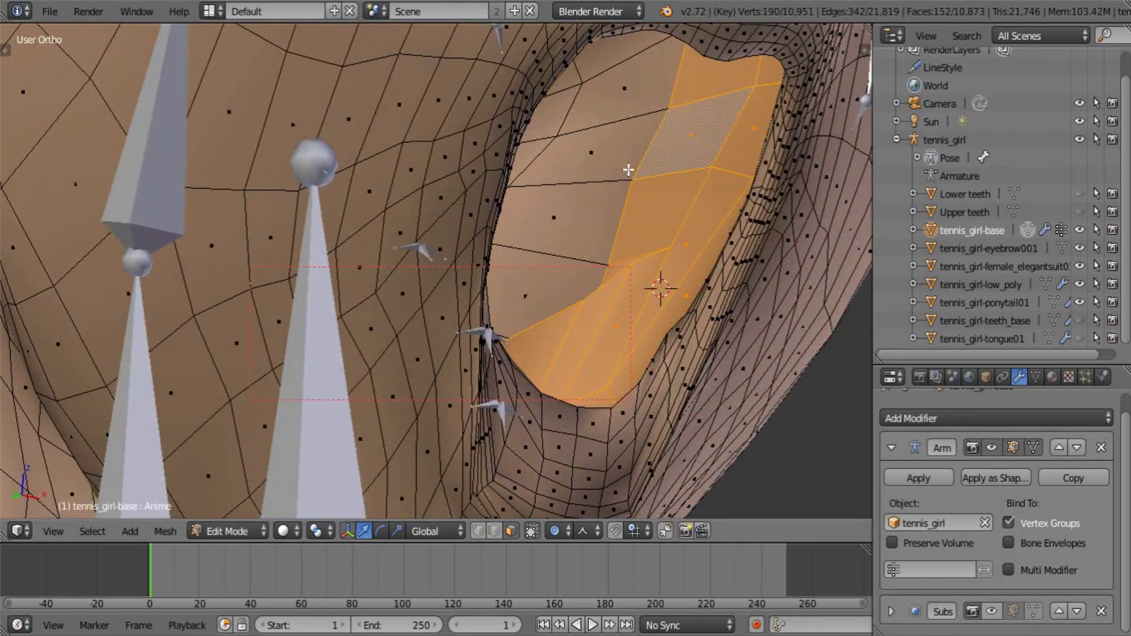
middle_click_drag(591, 191, 554, 349)
right_click(614, 223, "alt+shift")
scroll(592, 247, "down", 4)
scroll(577, 311, "up", 4)
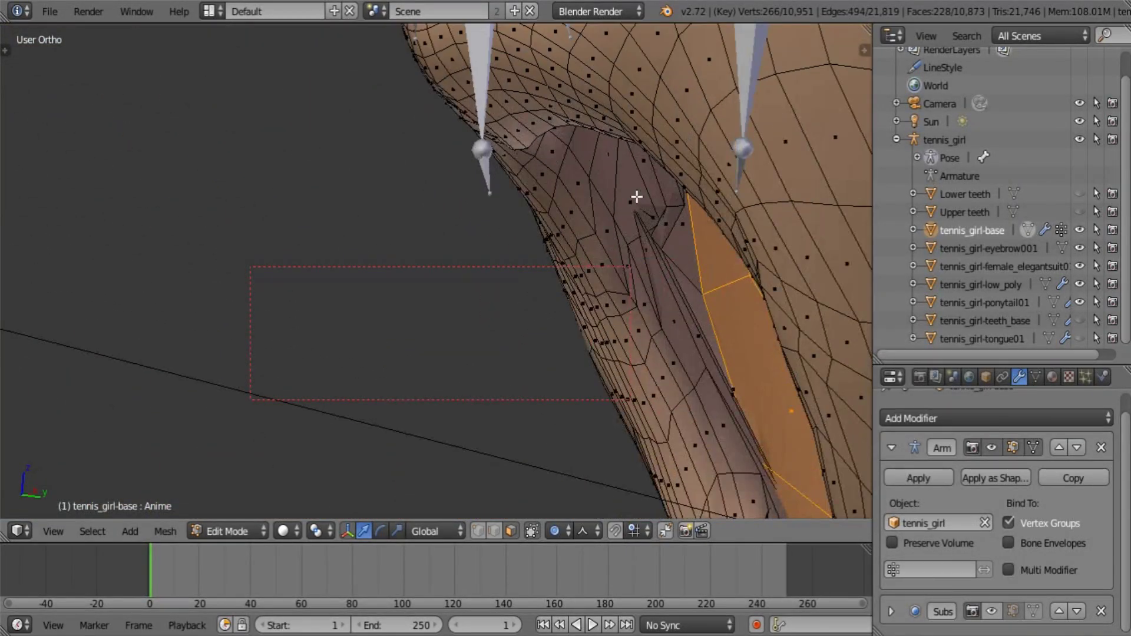
Add the remaining face loops inside the mouth to the selection and shrink the selection by one ring
right_click(619, 175, "alt+shift")
right_click(589, 197, "alt+shift")
middle_click_drag(674, 218, 635, 108)
right_click(638, 104, "alt+shift")
right_click(644, 89, "alt+shift")
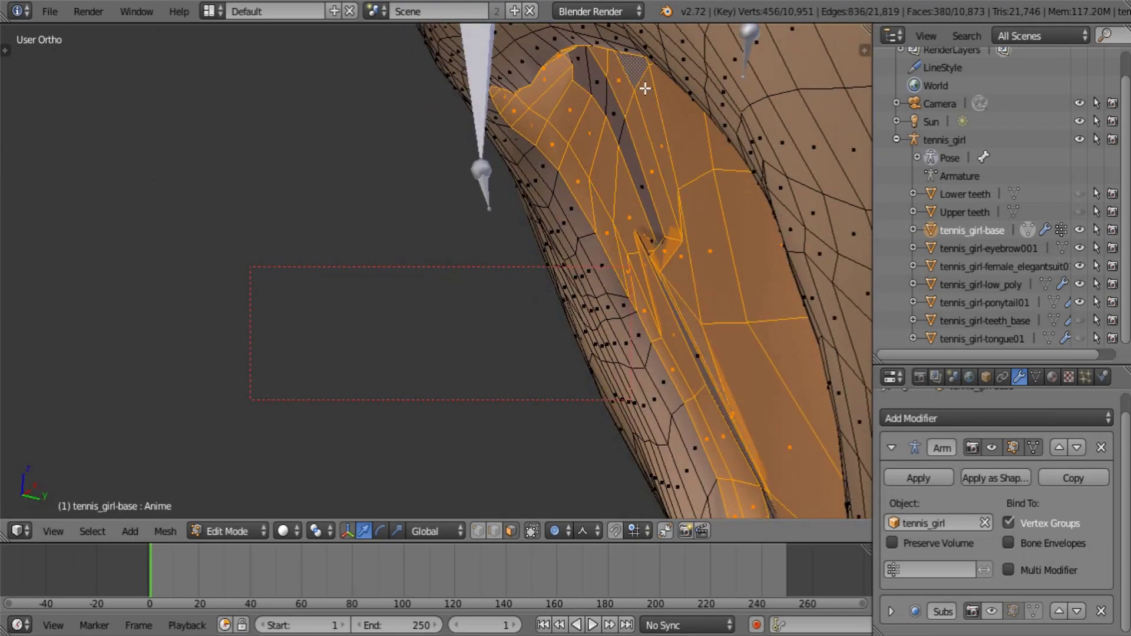
right_click(620, 117, "alt+shift")
scroll(666, 285, "down", 4)
middle_click_drag(665, 285, 661, 353)
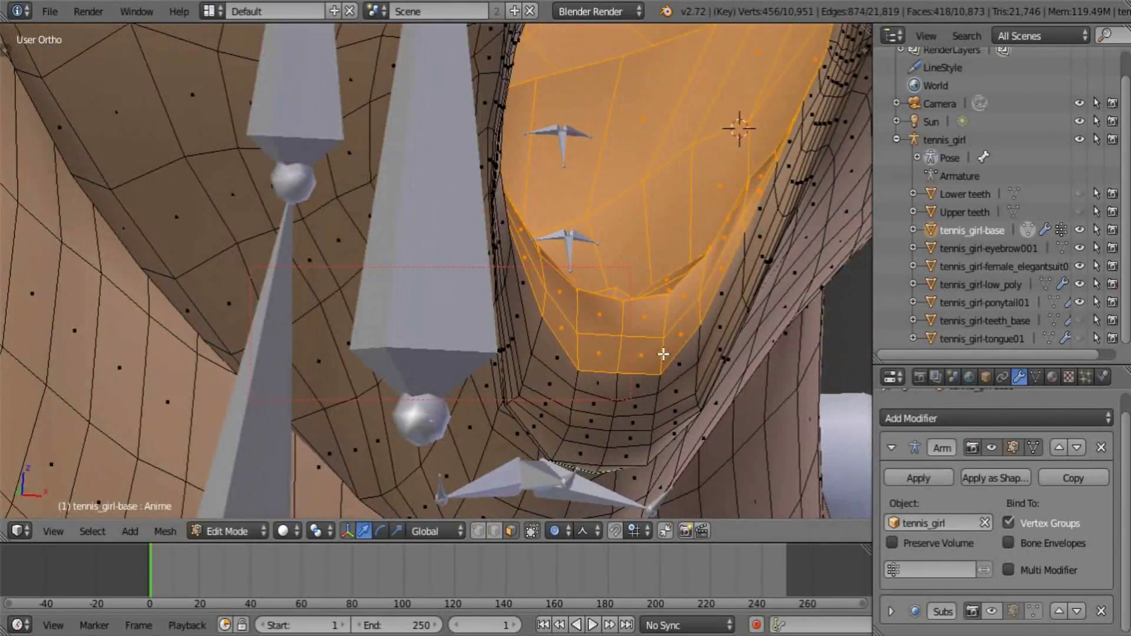
key("ctrl+KP_Subtract")
scroll(665, 353, "down", 1)
scroll(665, 354, "down", 1)
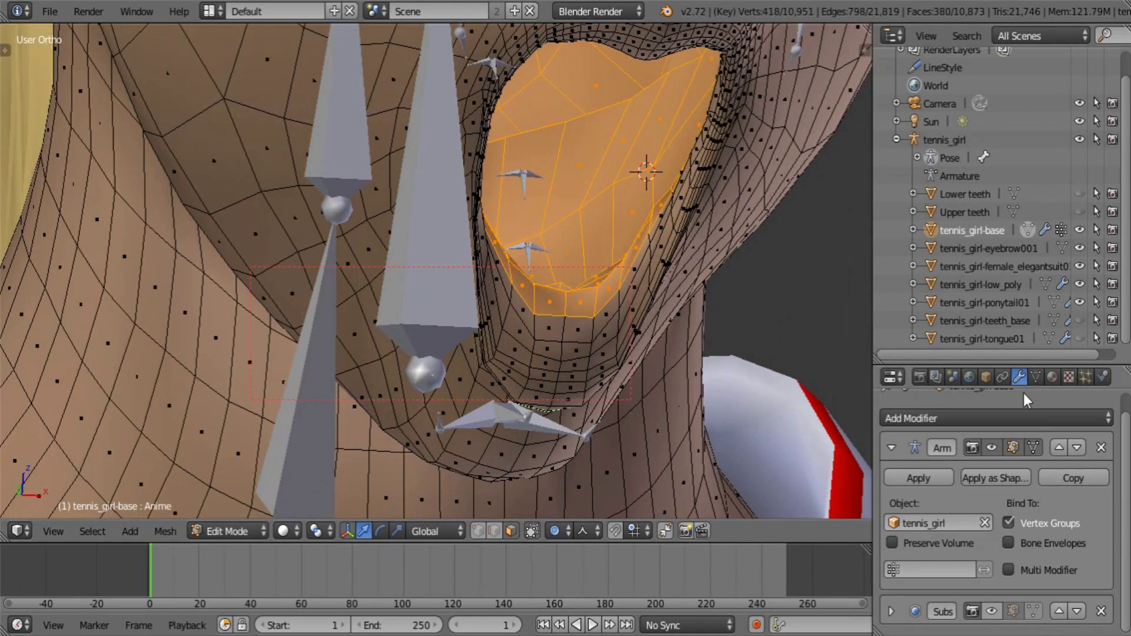
Add a material slot with the existing Gums material, assign it to the selected inner mouth faces and return to Object Mode
left_click(1052, 377)
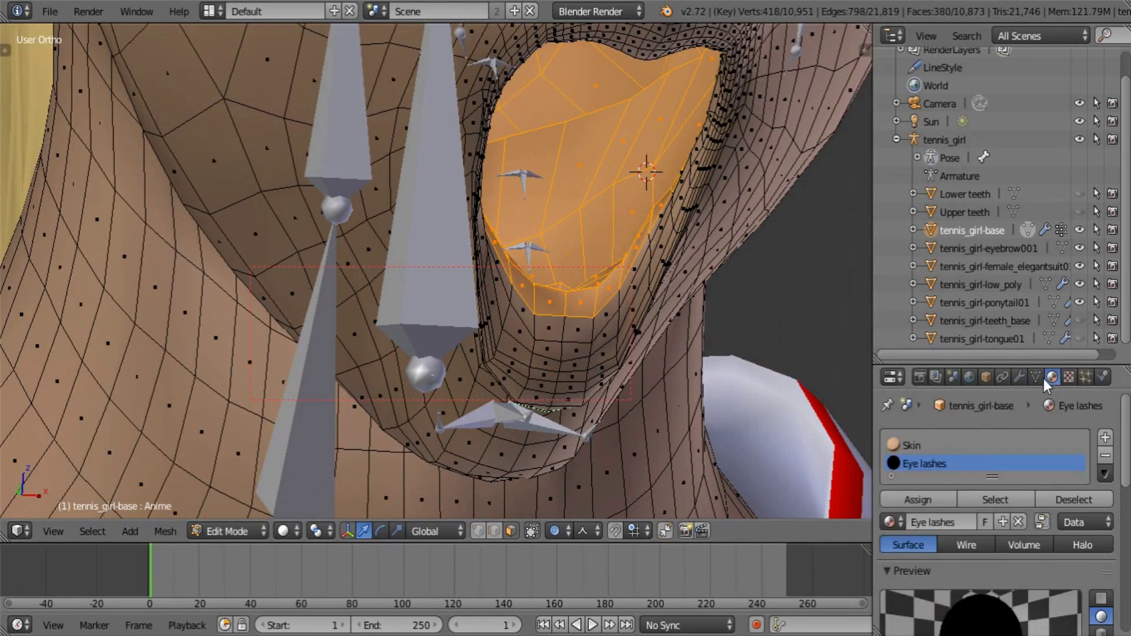
left_click(1105, 437)
left_click(888, 538)
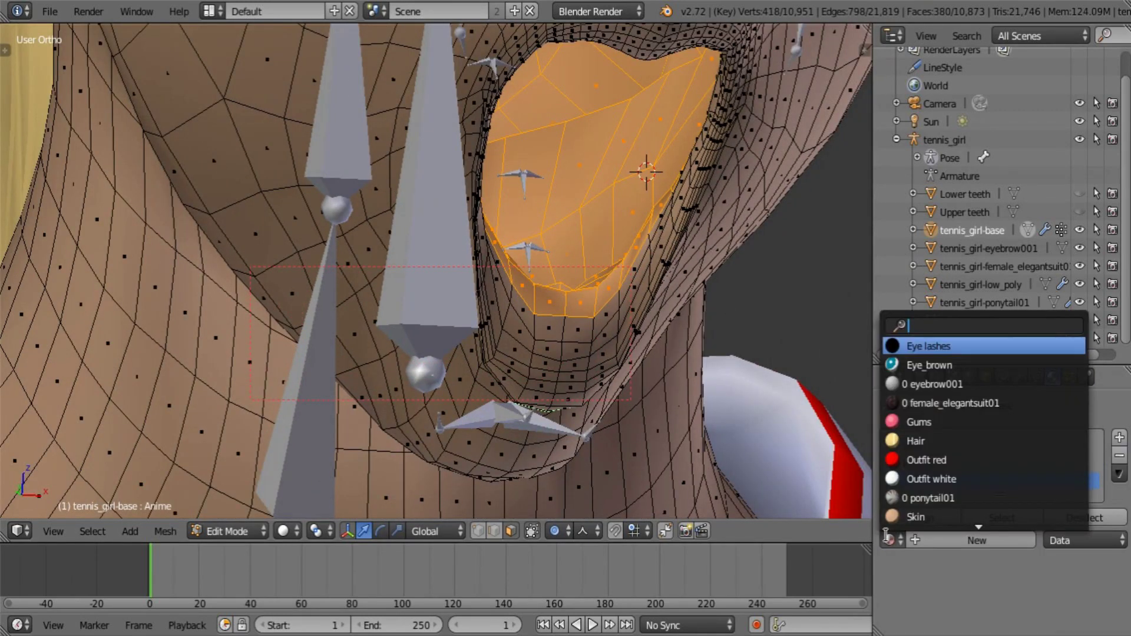
left_click(928, 422)
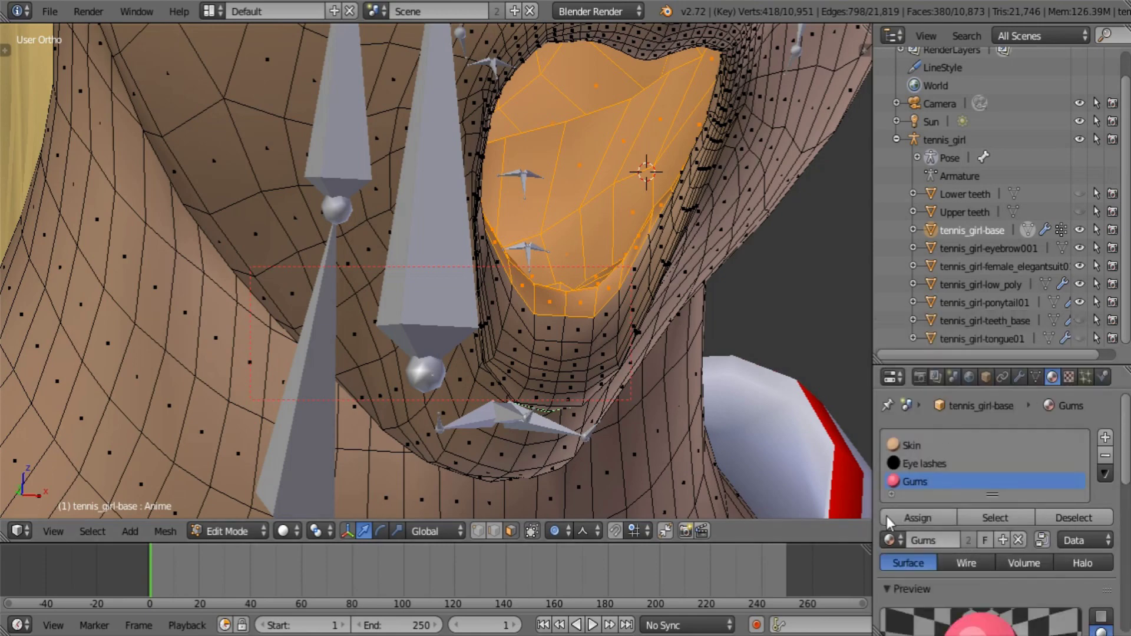
left_click(915, 518)
middle_click_drag(500, 321, 557, 328)
middle_click_drag(621, 343, 656, 250)
key("Tab")
middle_click_drag(654, 360, 594, 384)
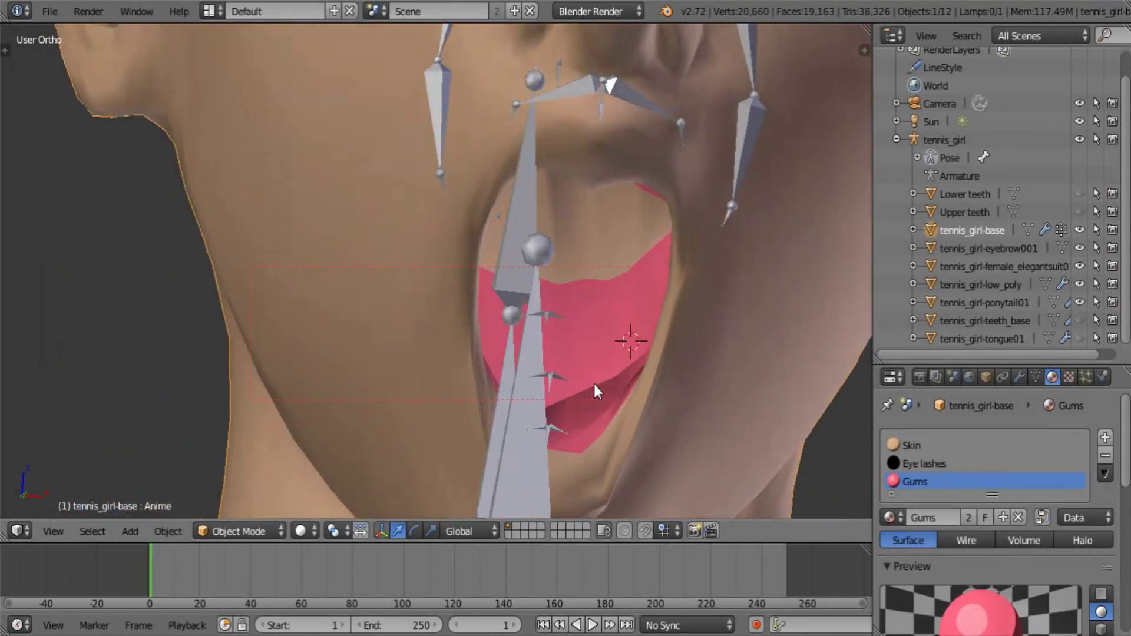
middle_click_drag(594, 463, 595, 381)
Back in Edit Mode, clear the selection and circle-select the skin-coloured faces on one side of the throat
key("Tab")
middle_click_drag(617, 432, 613, 176, "shift")
middle_click_drag(613, 176, 589, 306)
key("a")
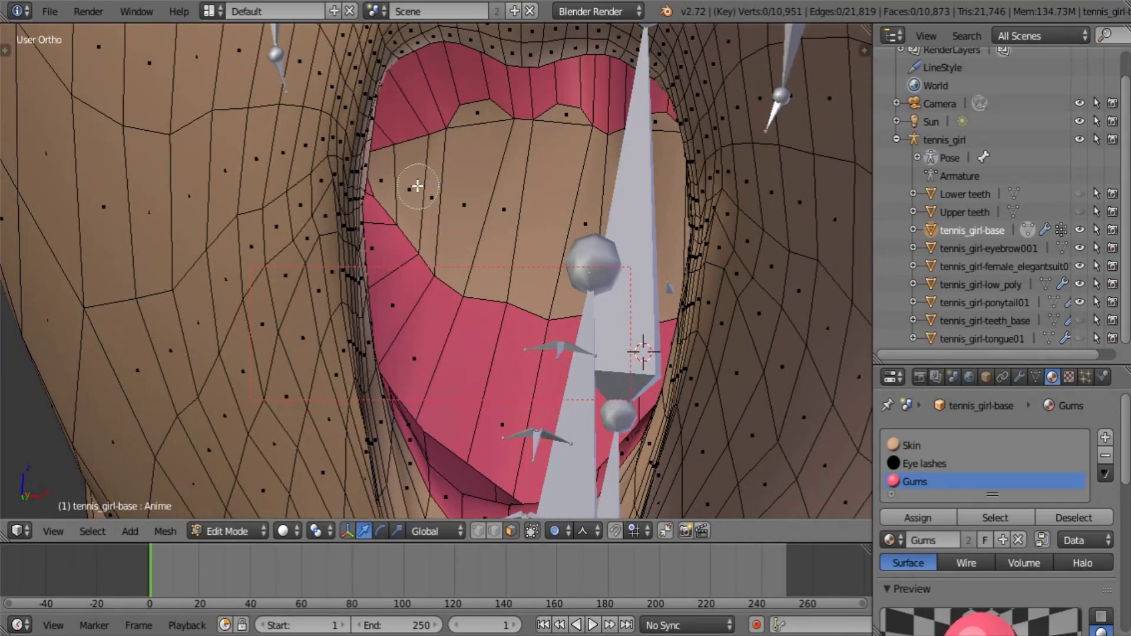
mouse_move(417, 186)
left_mouse_down()
mouse_move(428, 190)
mouse_move(480, 118)
mouse_move(559, 131)
left_mouse_up()
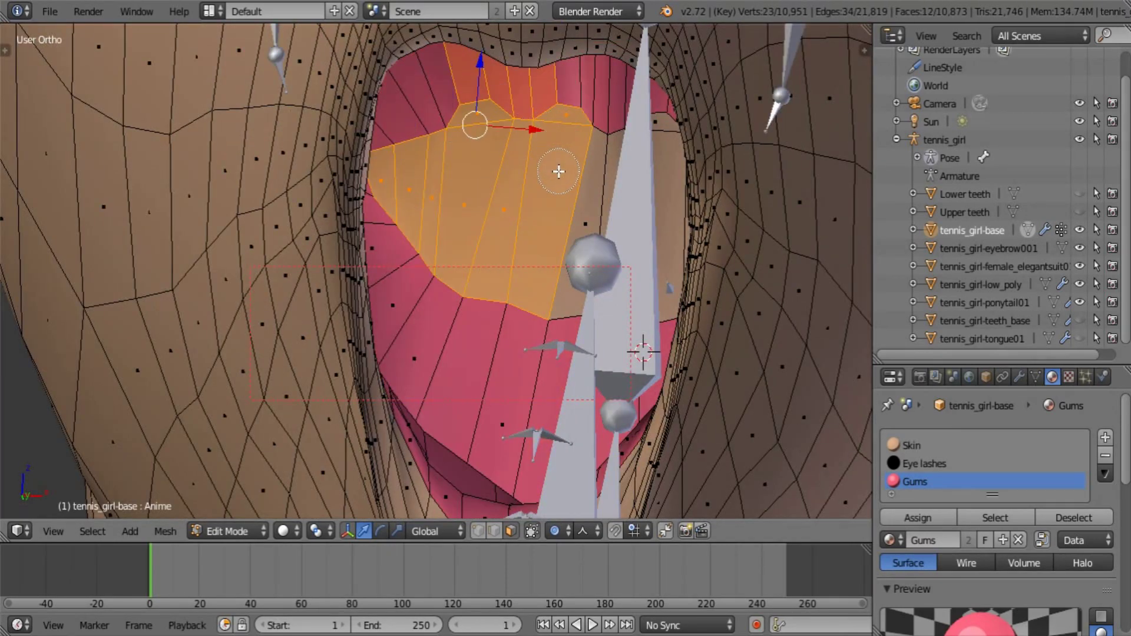
key("a")
key("c")
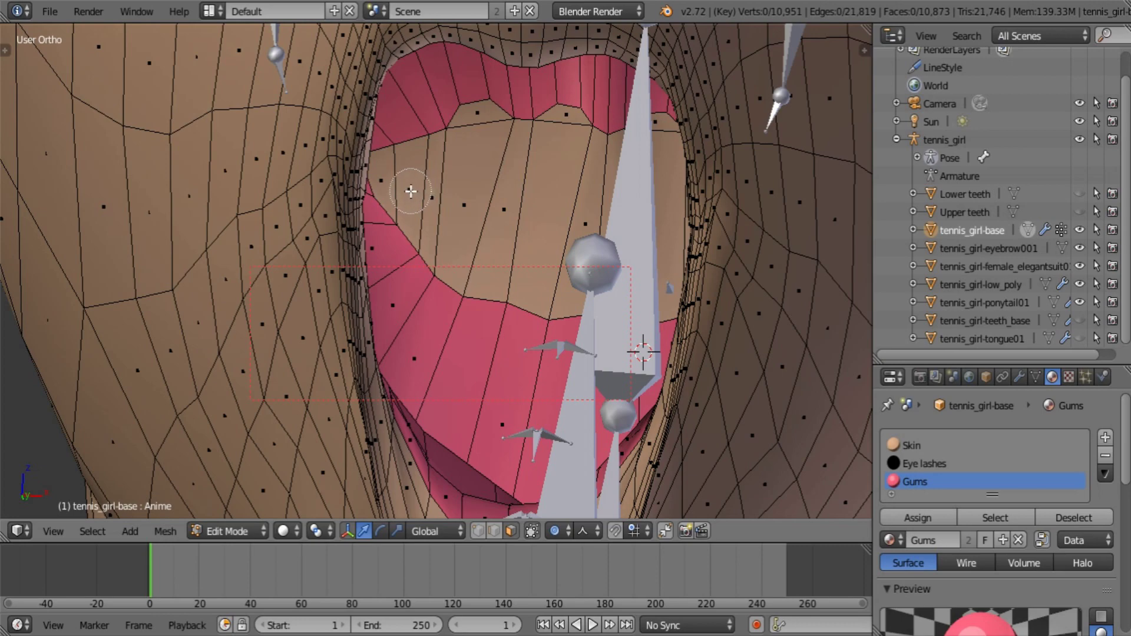
left_click_drag(414, 190, 559, 213)
right_click(533, 205)
Extend the circle selection to the remaining large skin-coloured faces at the back of the throat
mouse_move(534, 206)
middle_mouse_down()
mouse_move(549, 218)
mouse_move(501, 255)
mouse_move(520, 248)
mouse_move(493, 241)
middle_mouse_up()
key("c")
left_click_drag(492, 240, 549, 265)
right_click(549, 265)
middle_click_drag(558, 259, 437, 282)
key("c")
left_click_drag(492, 280, 568, 281)
right_click(569, 281)
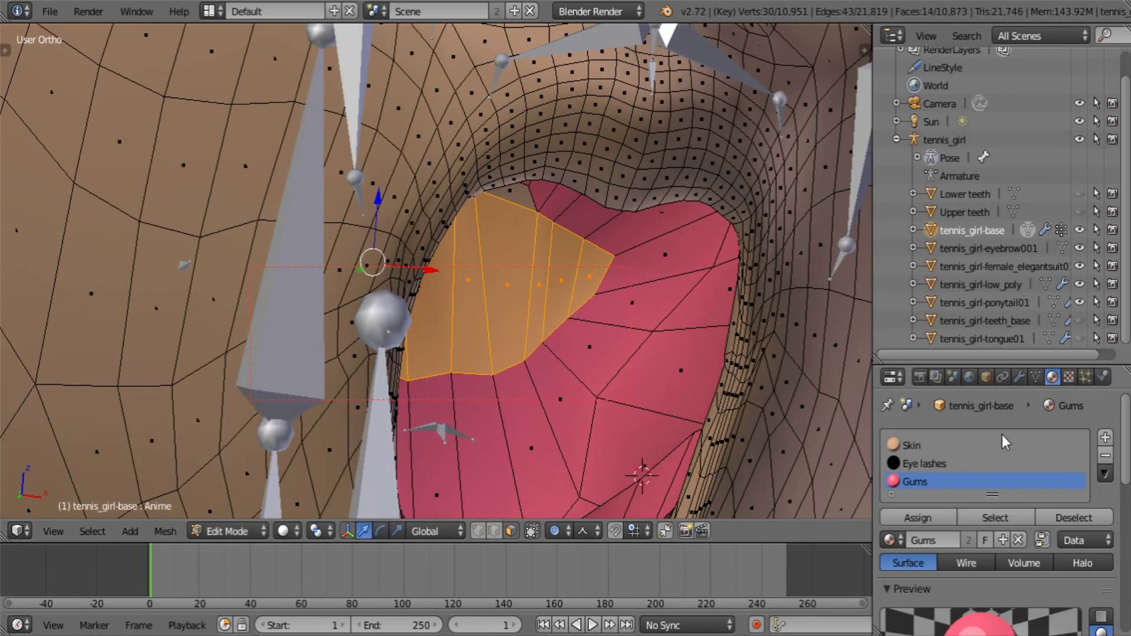
Assign the black Eye lashes material to the selected throat faces and clear the selection
left_click(941, 465)
left_click(918, 517)
middle_click_drag(677, 413, 578, 410)
key("a")
scroll(577, 409, "up", 2)
middle_click_drag(550, 341, 479, 279)
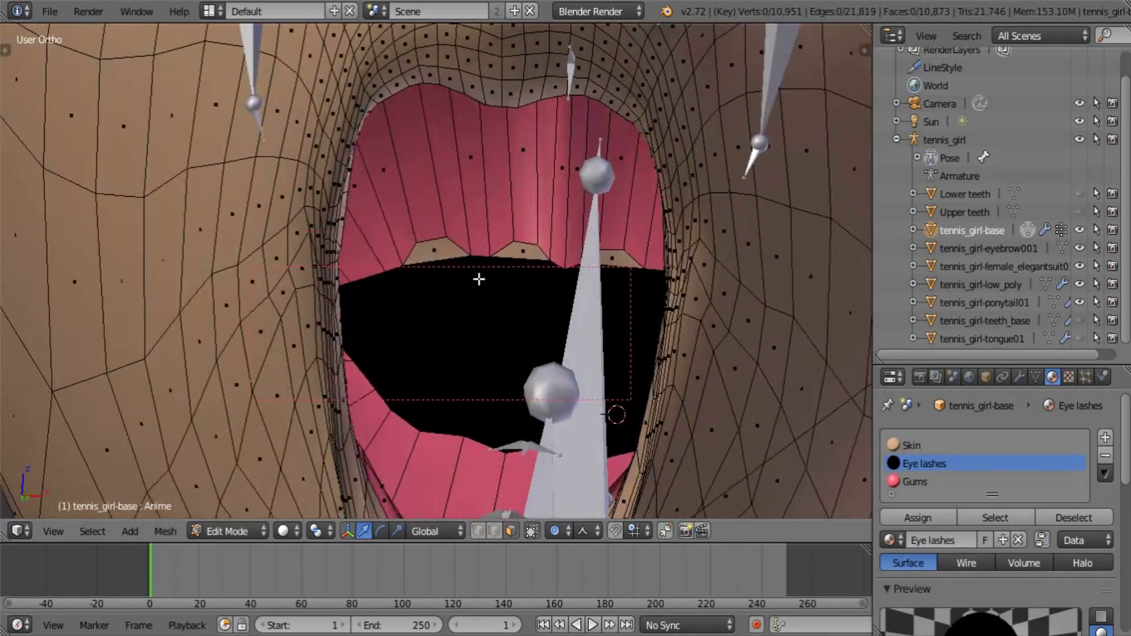
Select the four small skin-coloured faces above the black throat area, assign them the Gums material and deselect everything
right_click(447, 260)
right_click(525, 255, "shift")
right_click(617, 262, "shift")
middle_click_drag(593, 270, 649, 321)
right_click(696, 276, "shift")
left_click(916, 482)
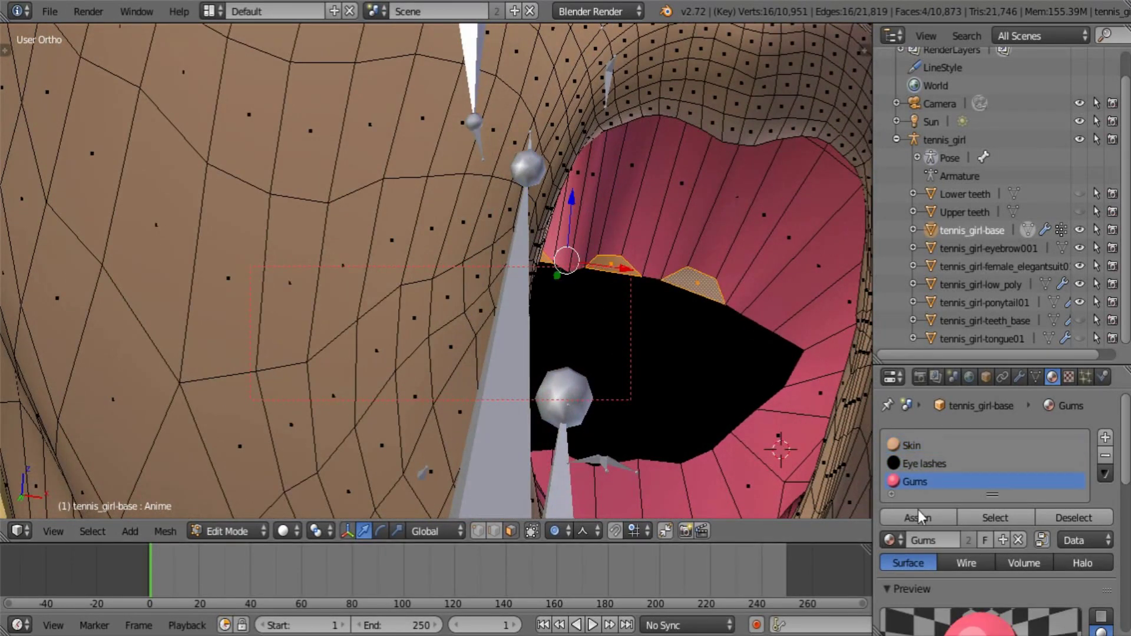
left_click(919, 517)
scroll(686, 411, "down", 3)
key("a")
Return the base mesh to Object Mode and collapse its Armature modifier settings
middle_click_drag(686, 411, 754, 369)
key("Tab")
left_click(1018, 377)
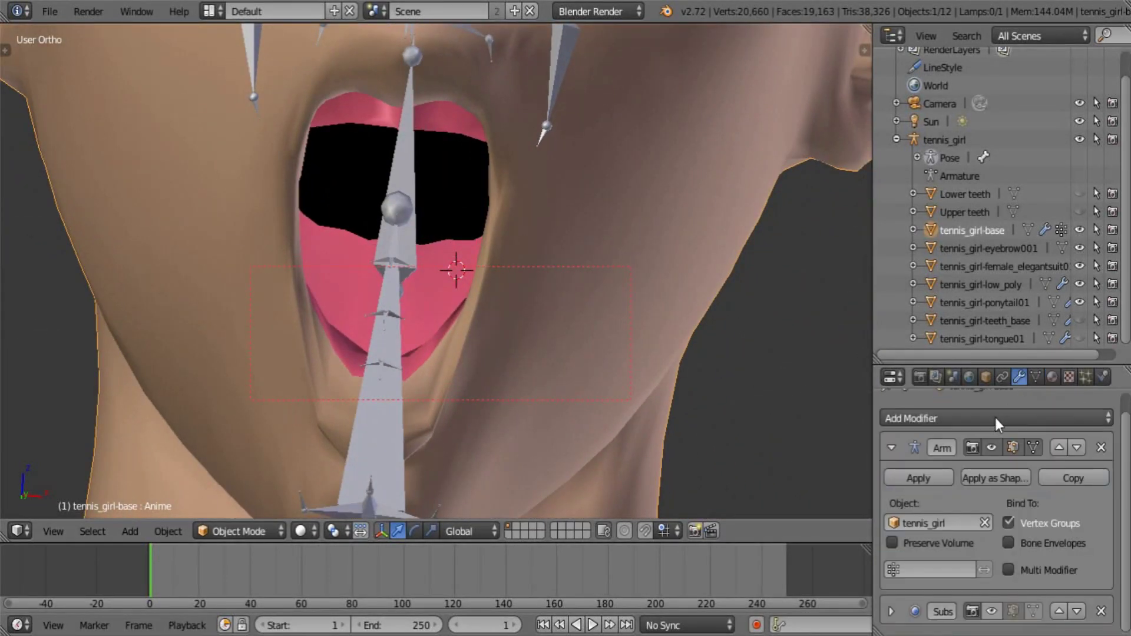
left_click(891, 448)
scroll(592, 344, "down", 2)
Unhide the teeth base, the tongue, and the Lower teeth and Upper teeth strips, and deselect everything
left_click(1077, 320)
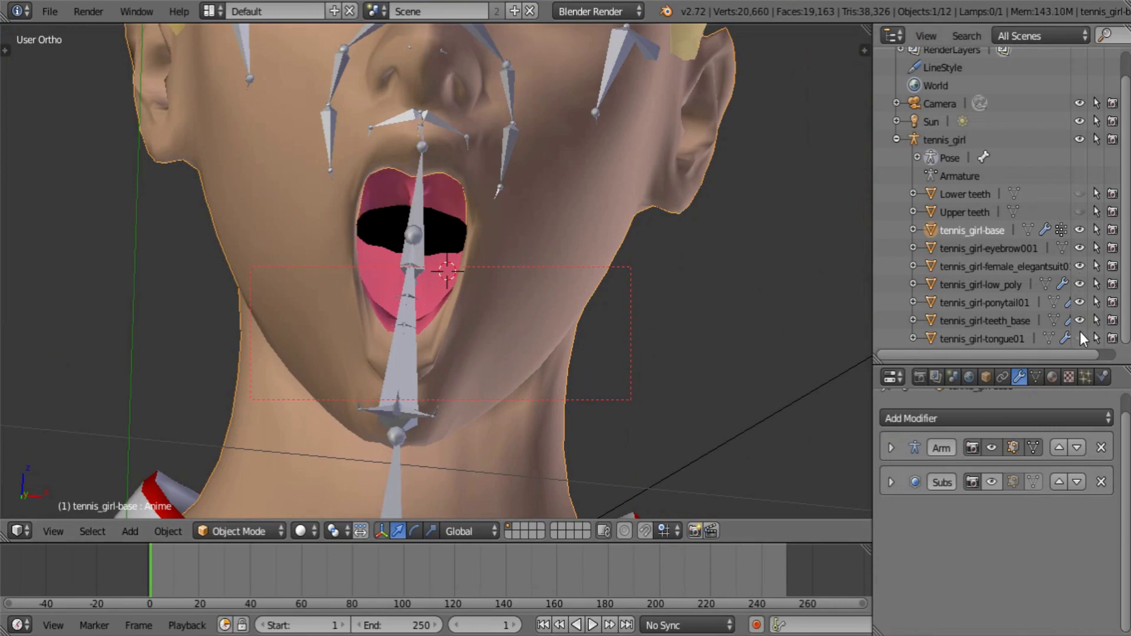
left_click(1079, 336)
left_click(1081, 195)
left_click(1079, 211)
key("a")
scroll(582, 271, "down", 3)
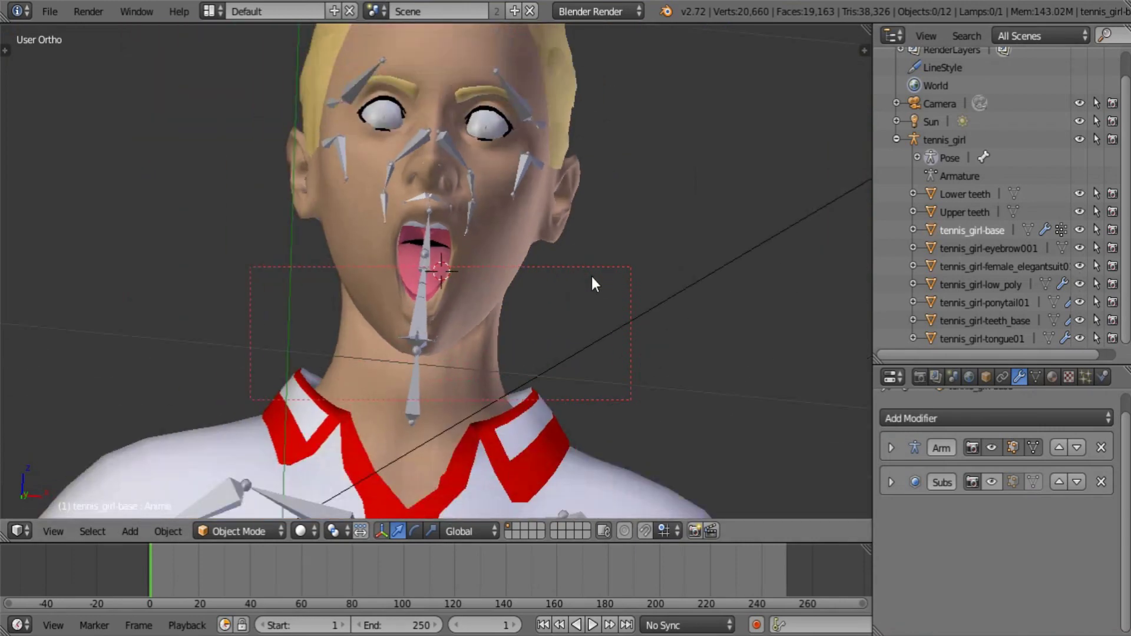
Render the current frame, examine the character's open mouth up close and return to the 3D View
middle_click_drag(593, 283, 566, 387)
key("F12")
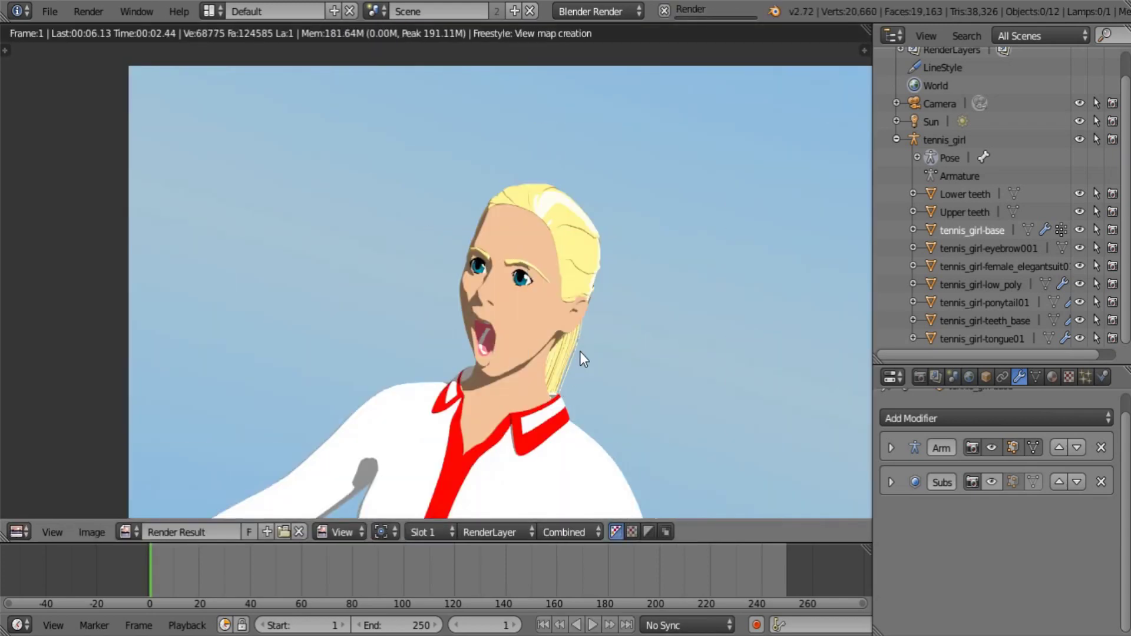
scroll(579, 351, "up", 2)
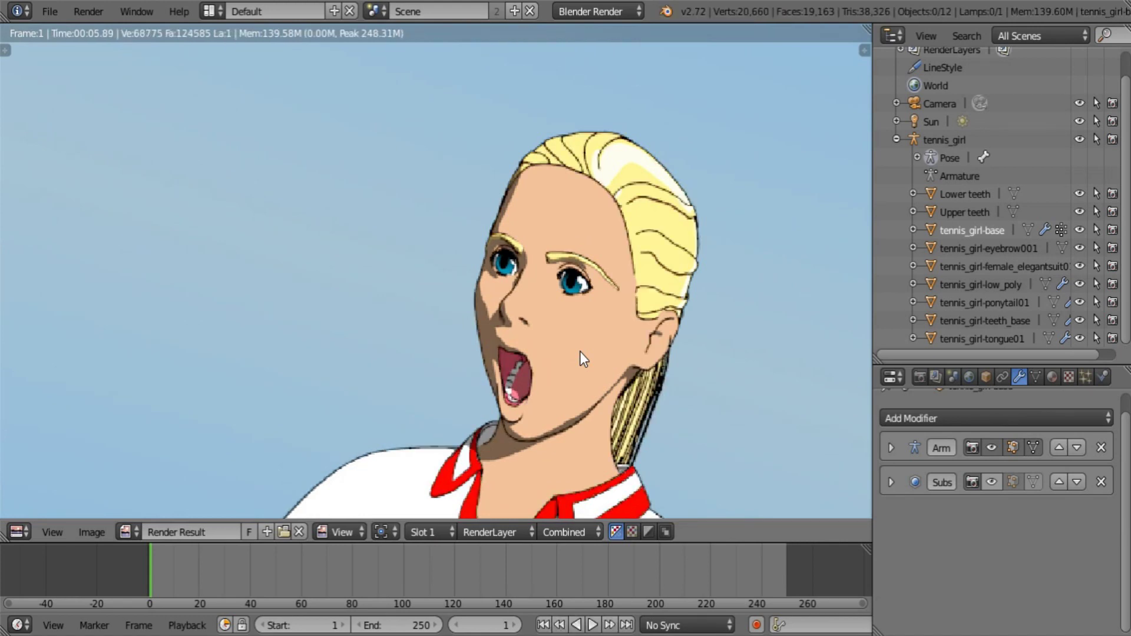
middle_click_drag(500, 407, 668, 306)
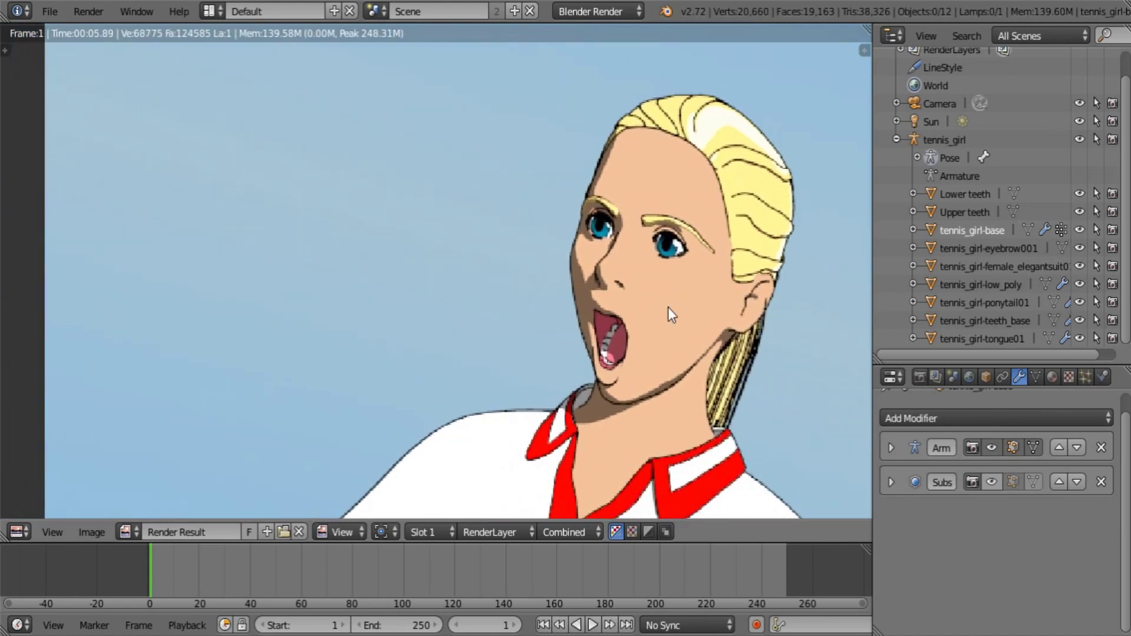
left_click(20, 532)
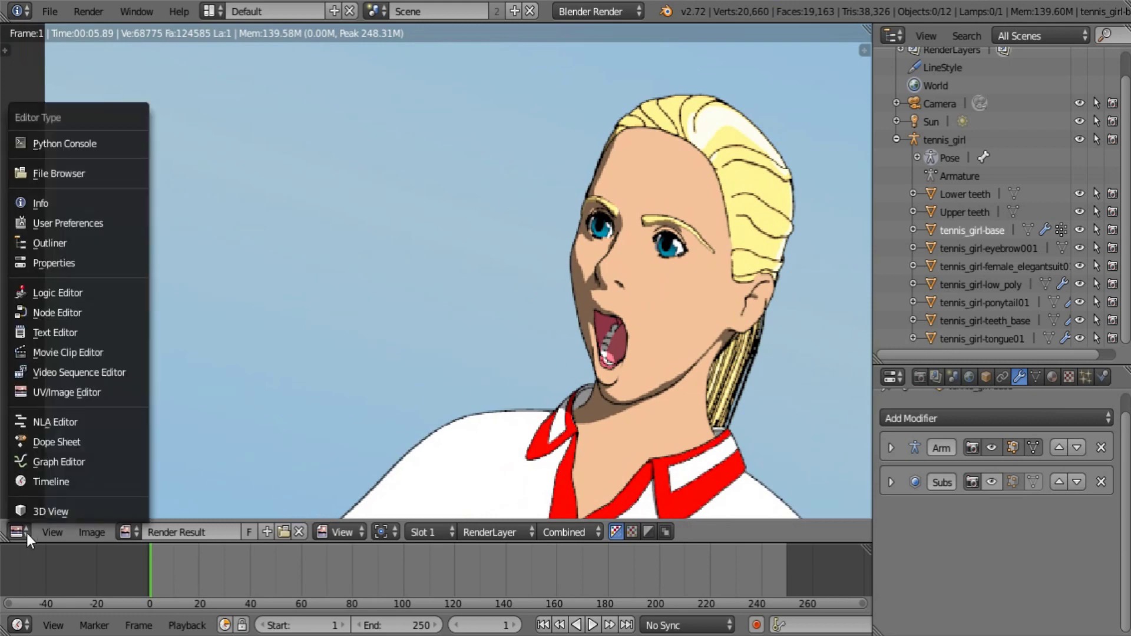
left_click(31, 514)
Select the jaw bone of the tennis_girl rig and rotate it upward about its local X axis to partly close the mouth
scroll(613, 345, "up", 2)
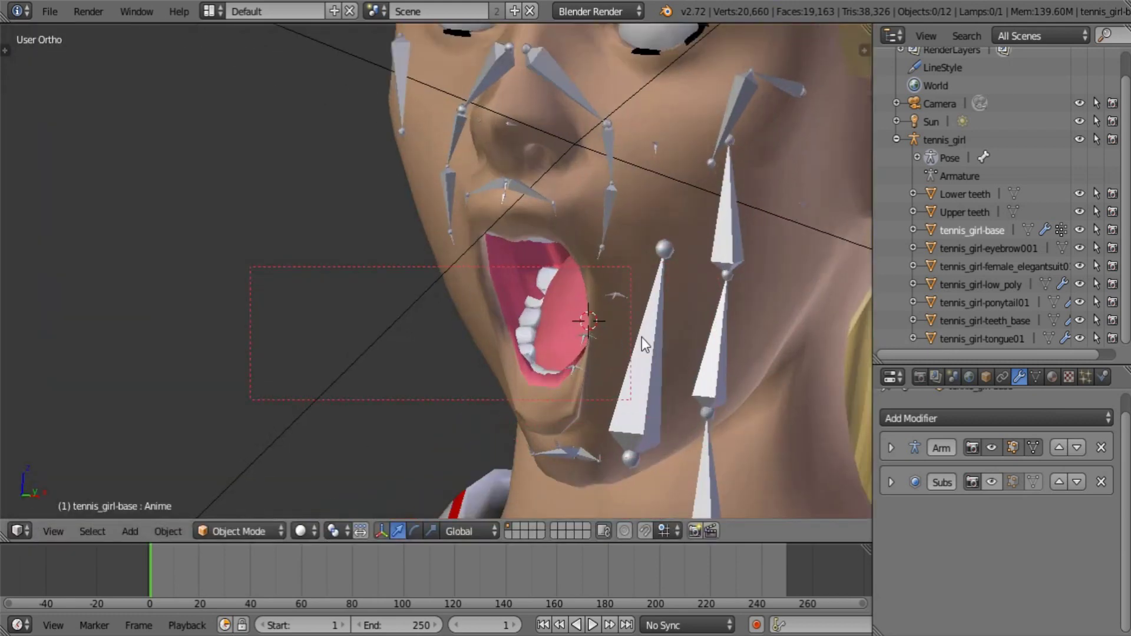
right_click(656, 149)
key("KP_Decimal")
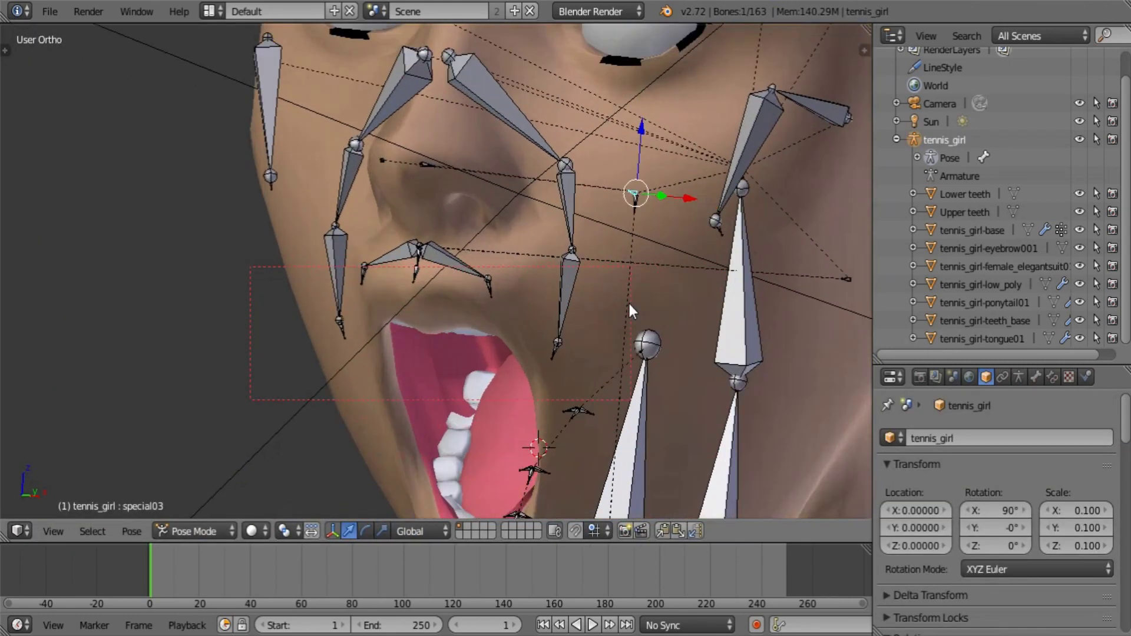
right_click(637, 206)
middle_click_drag(775, 319, 766, 318)
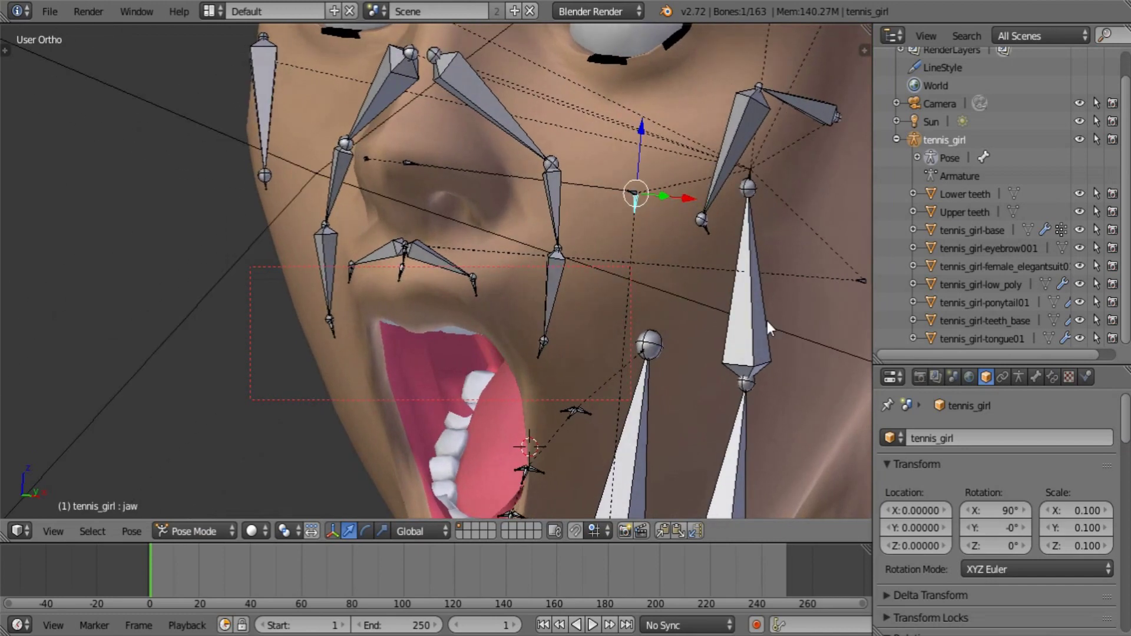
key("r")
key("x")
key("x")
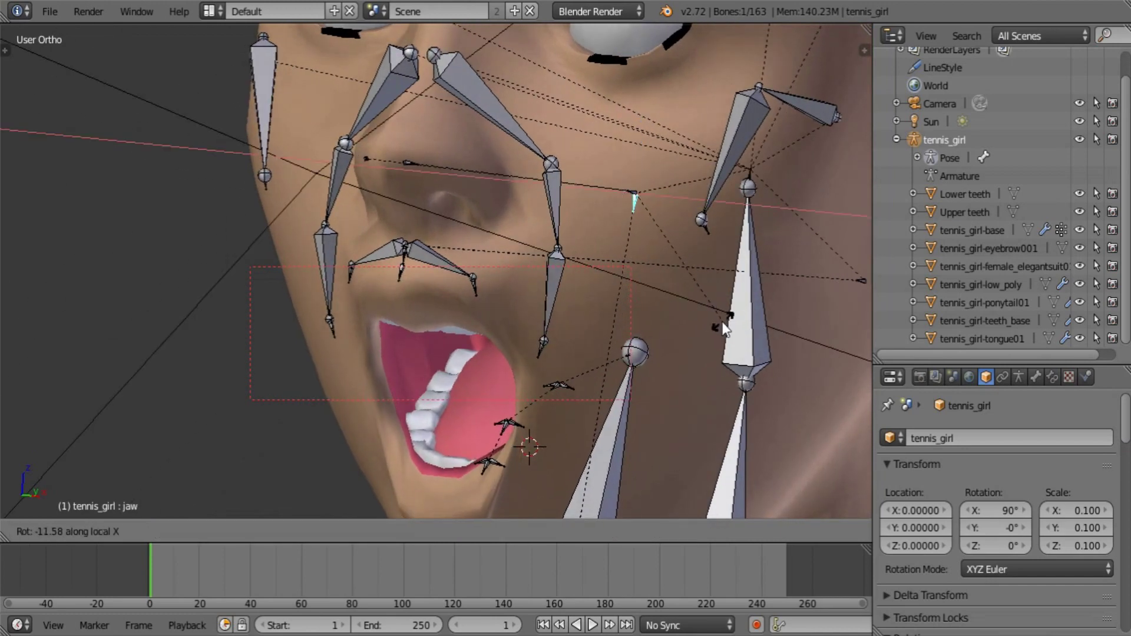
left_click(664, 321)
Select the levator02_L and levator02_R bones beside the nose and rotate them together about their local X axes
right_click(492, 111)
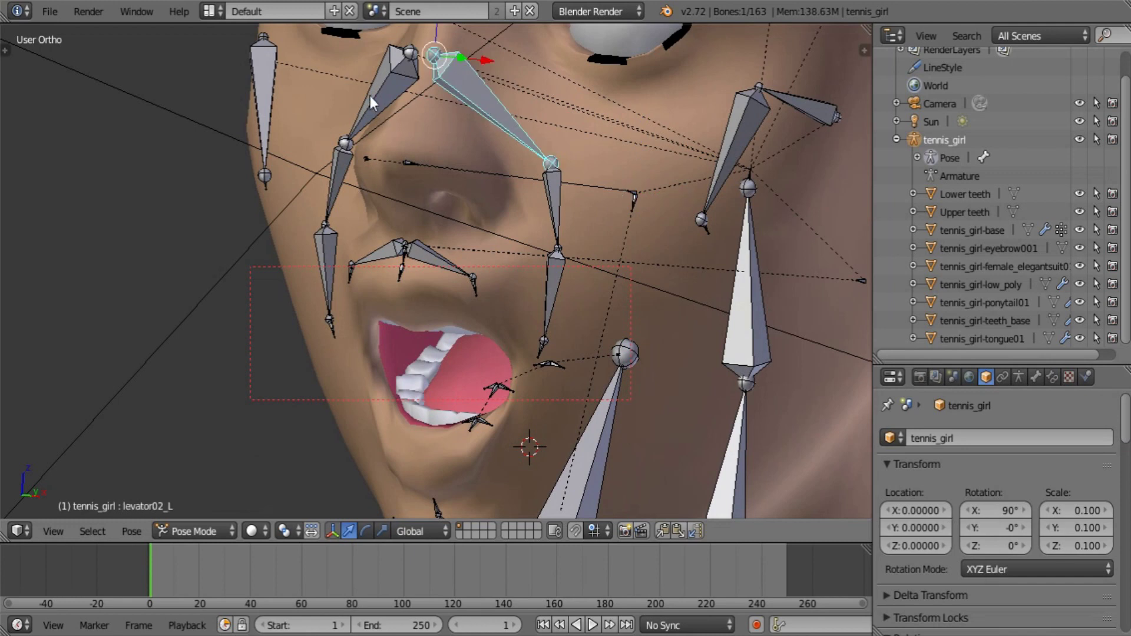
right_click(369, 96, "shift")
key("r")
key("x")
key("x")
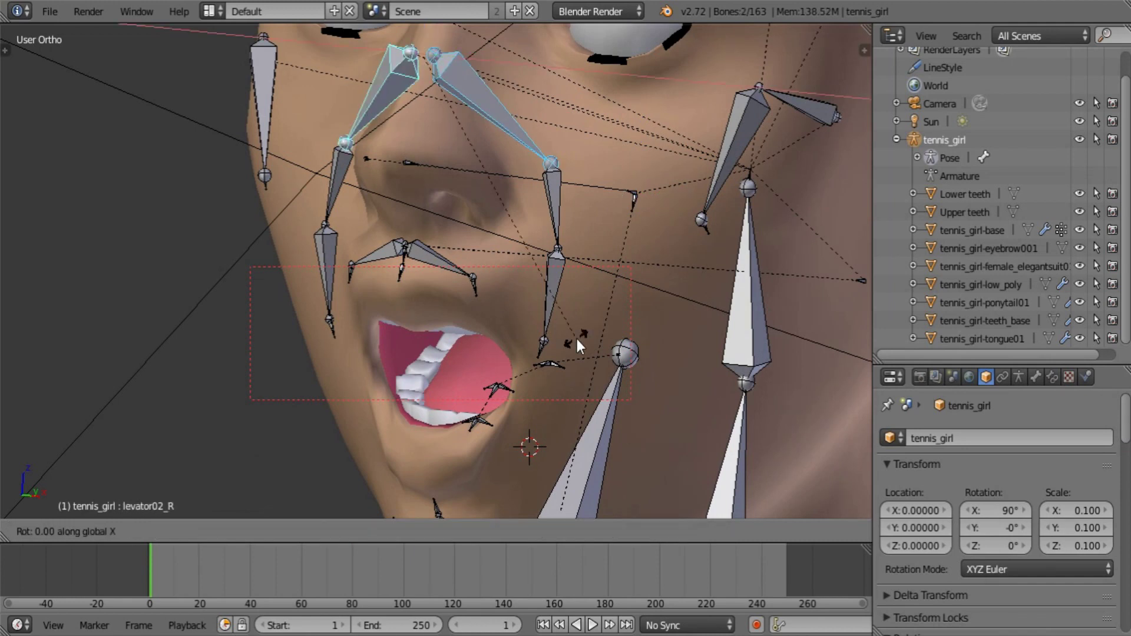
left_click(649, 245)
Render the character with the new jaw and levator pose, examine the mouth and return to the 3D View
scroll(422, 298, "down", 3)
middle_click_drag(422, 298, 452, 348)
key("F12")
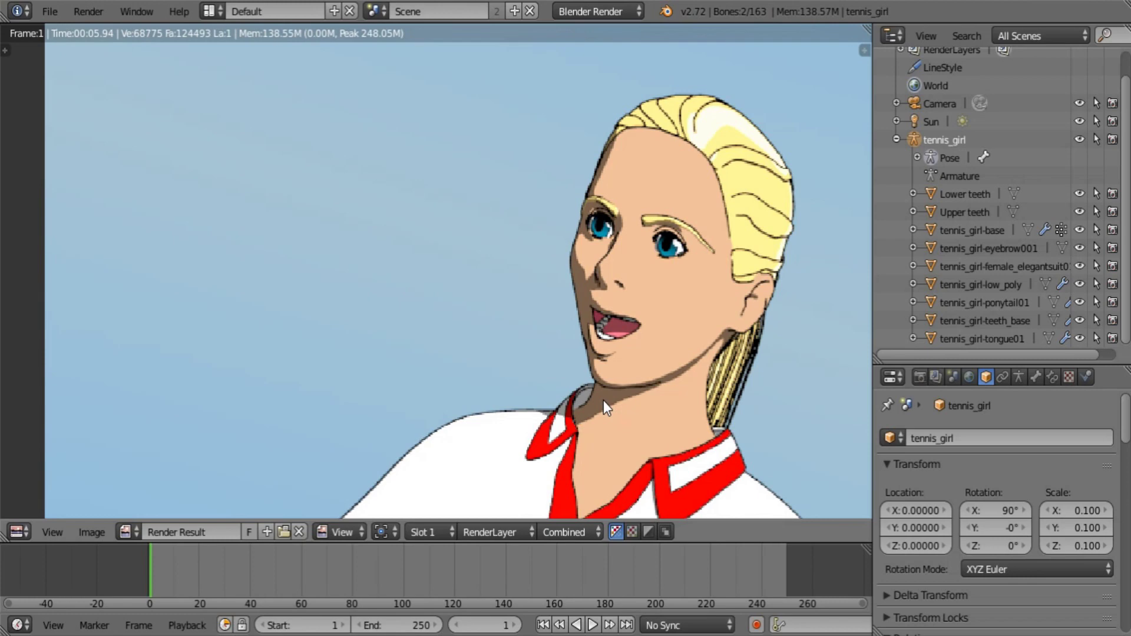
left_click(17, 532)
left_click(44, 507)
scroll(563, 220, "up", 4)
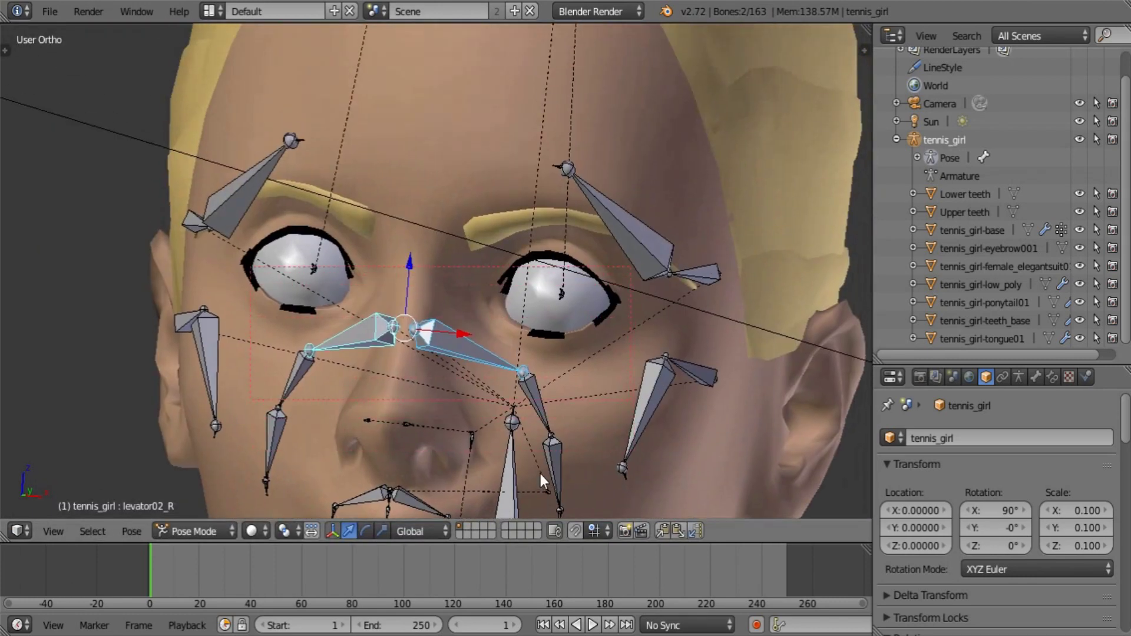
Select the oculi01_L and oculi01_R bones above the eyebrows and rotate them together about -13° on their local X axes
right_click(591, 188)
right_click(555, 169)
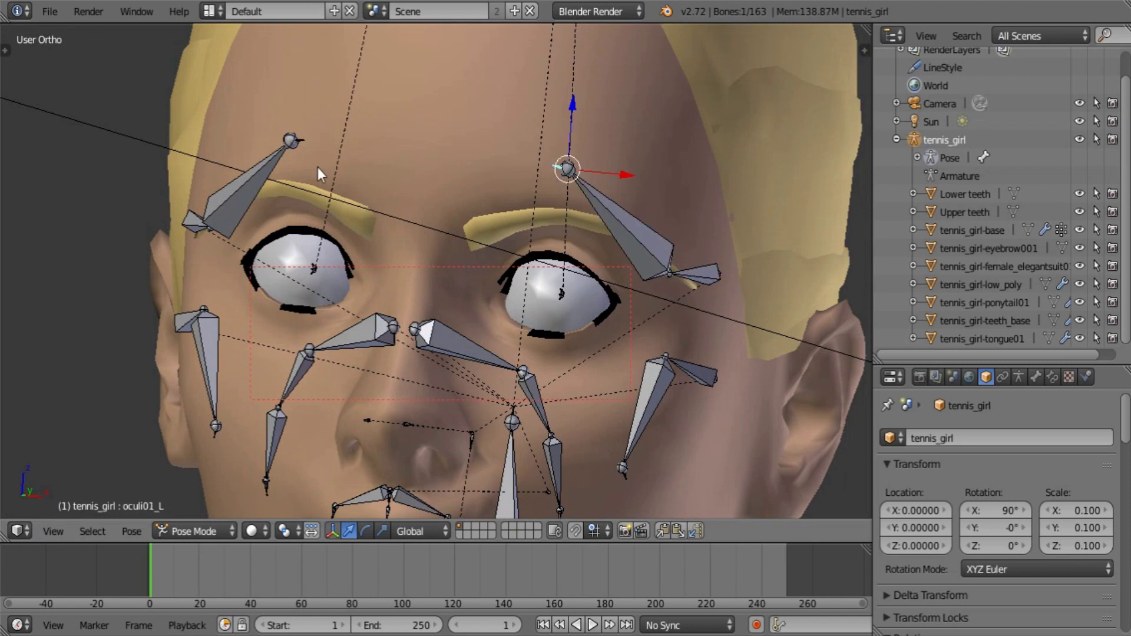
right_click(303, 139, "shift")
key("r")
key("x")
key("x")
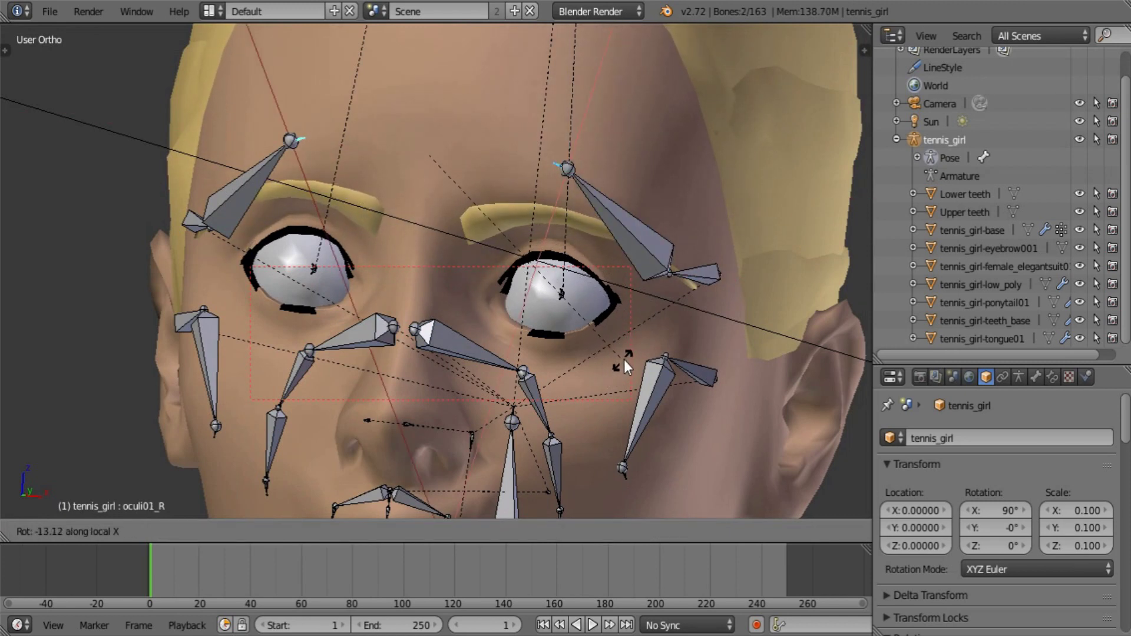
left_click(639, 353)
right_click(655, 259)
right_click(265, 183, "shift")
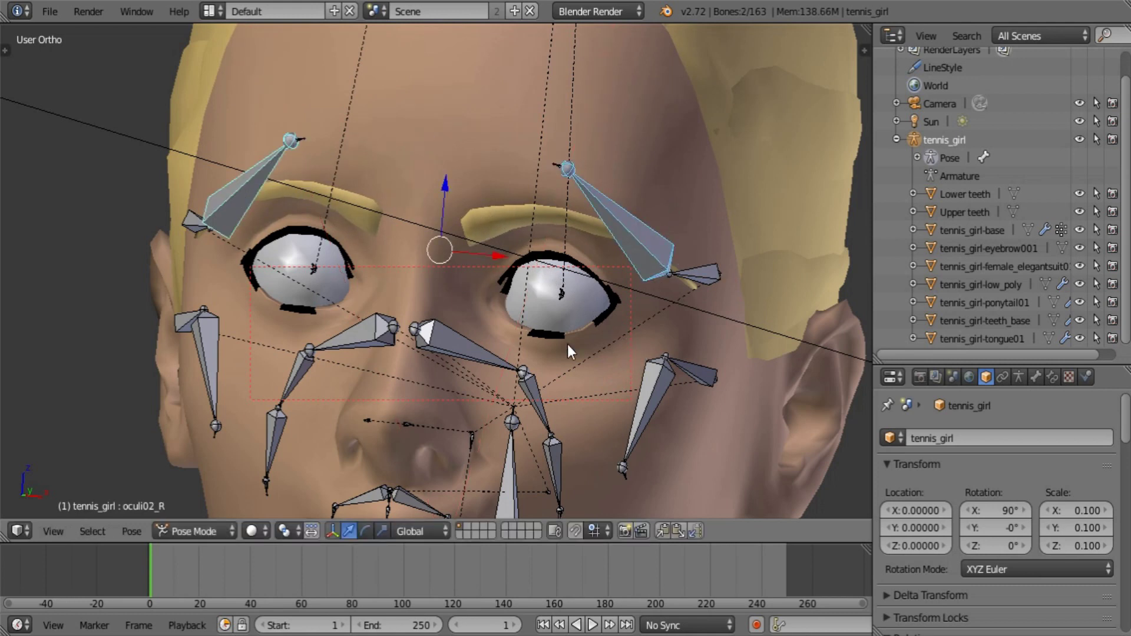
key("r")
key("x")
key("x")
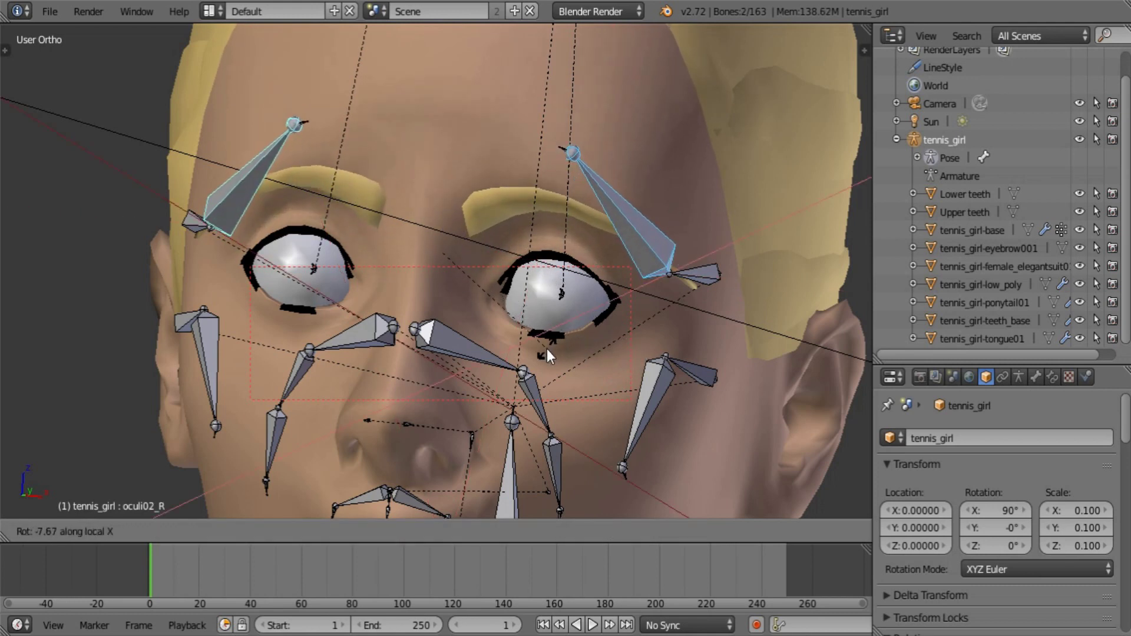
right_click(557, 348)
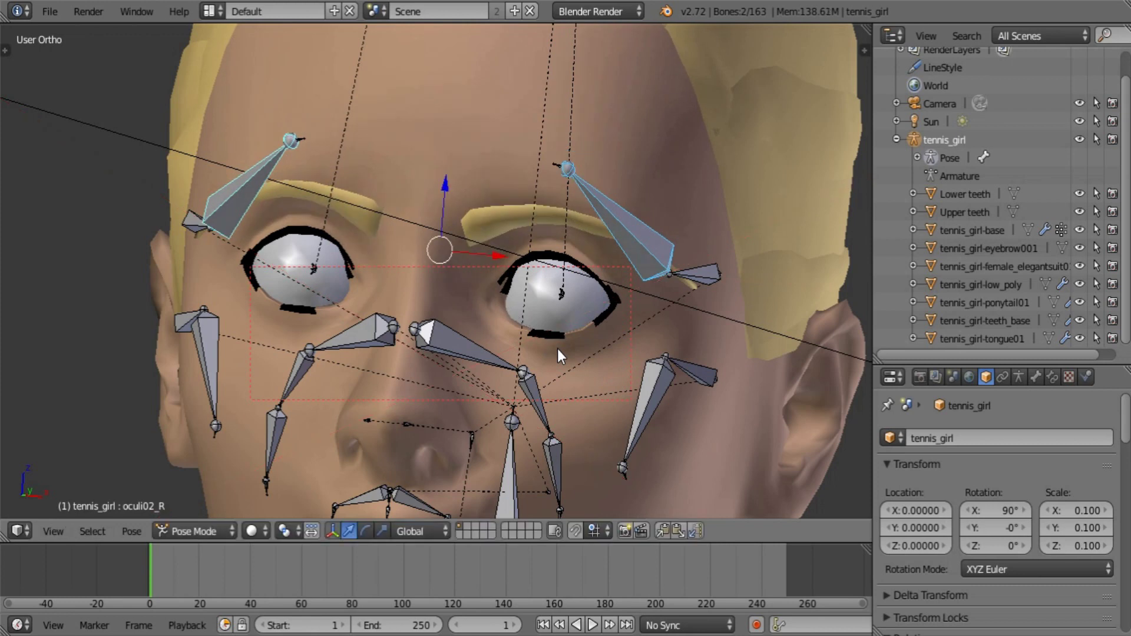
Select the temporalis01_L and temporalis01_R bones at the outer brow ends and rotate them together about their local X axes
right_click(701, 274)
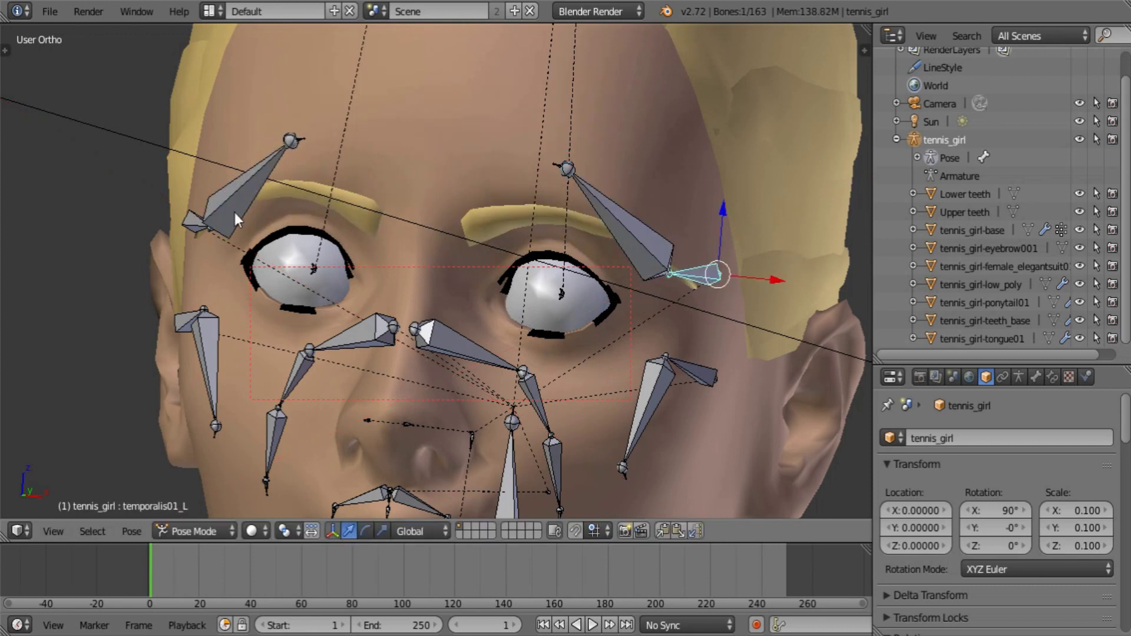
right_click(183, 225, "shift")
key("r")
key("x")
key("x")
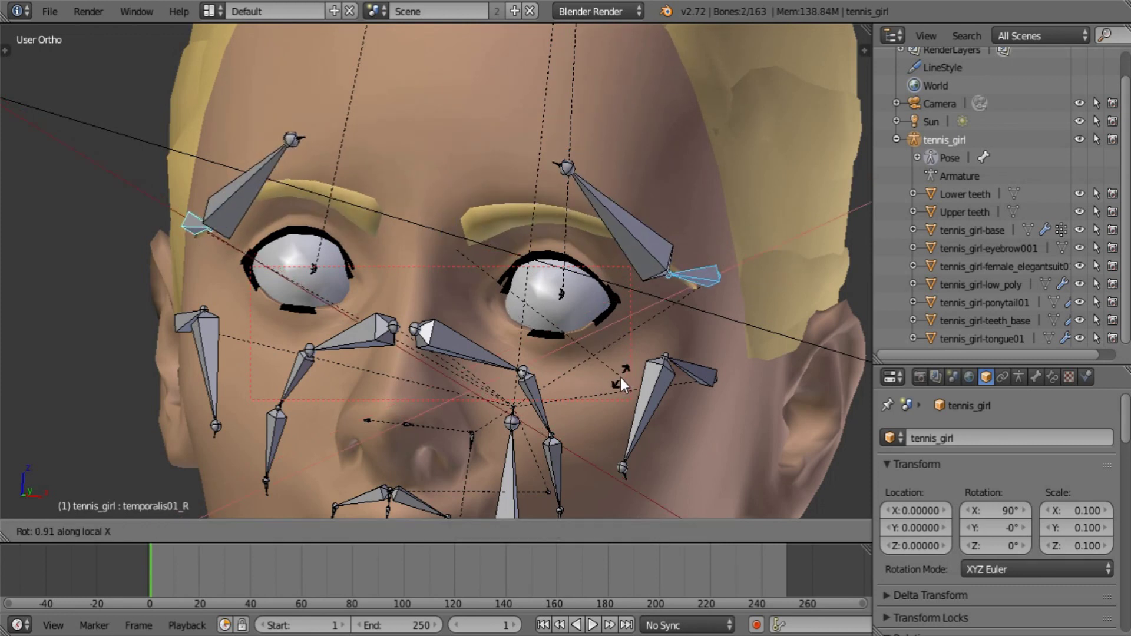
left_click(577, 370)
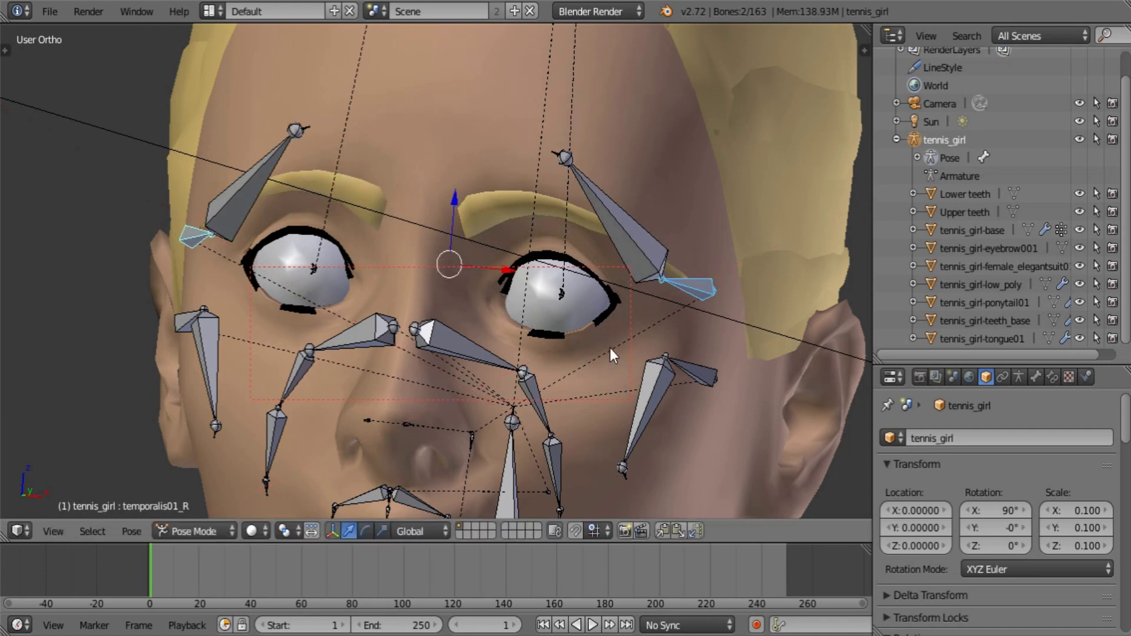
Select the oculi02_L and oculi02_R bones and rotate them together about their local X axes to lower the inner eyebrows
right_click(652, 263)
key("r")
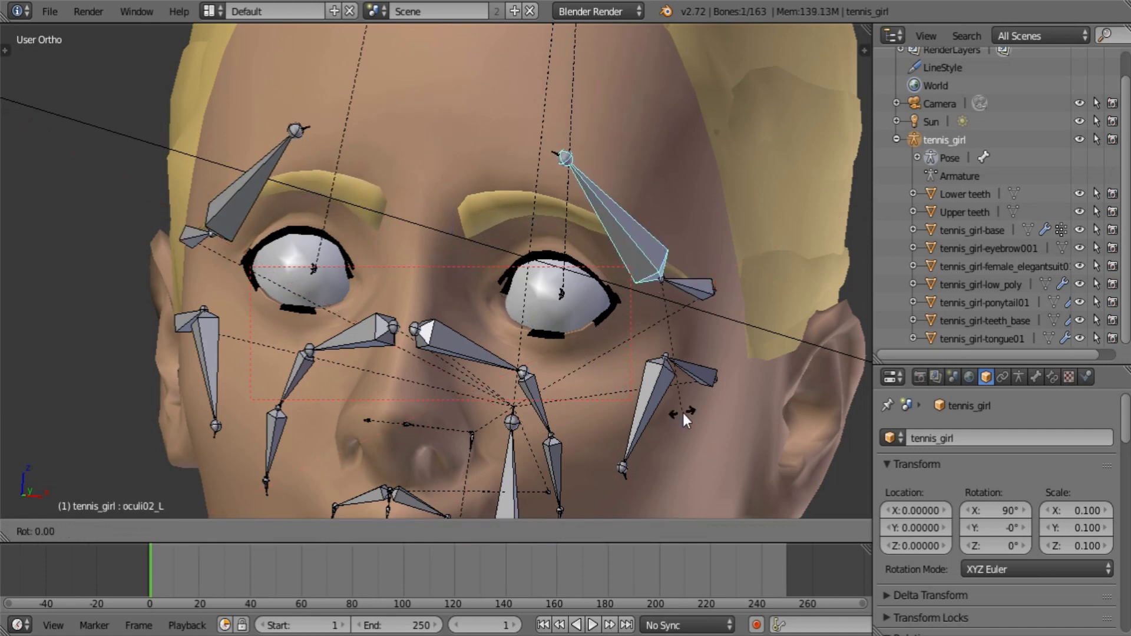
right_click(598, 358)
right_click(228, 199, "shift")
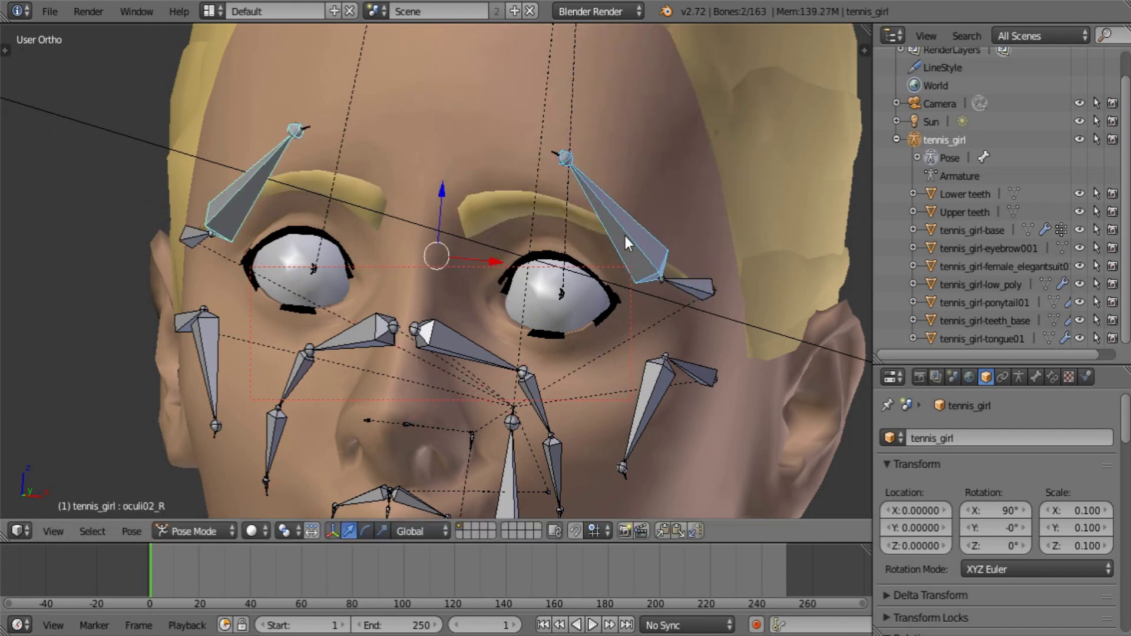
key("r")
key("x")
key("x")
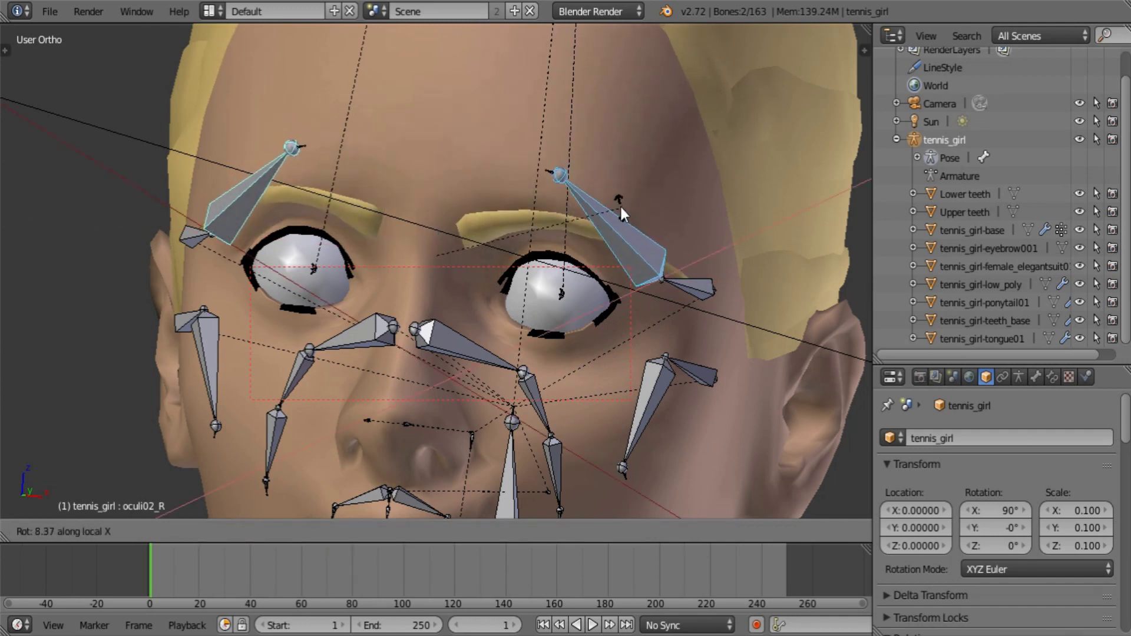
left_click(619, 191)
Rotate the temporalis01_L and temporalis01_R bones together by about another 4° on their local X axes
right_click(687, 282)
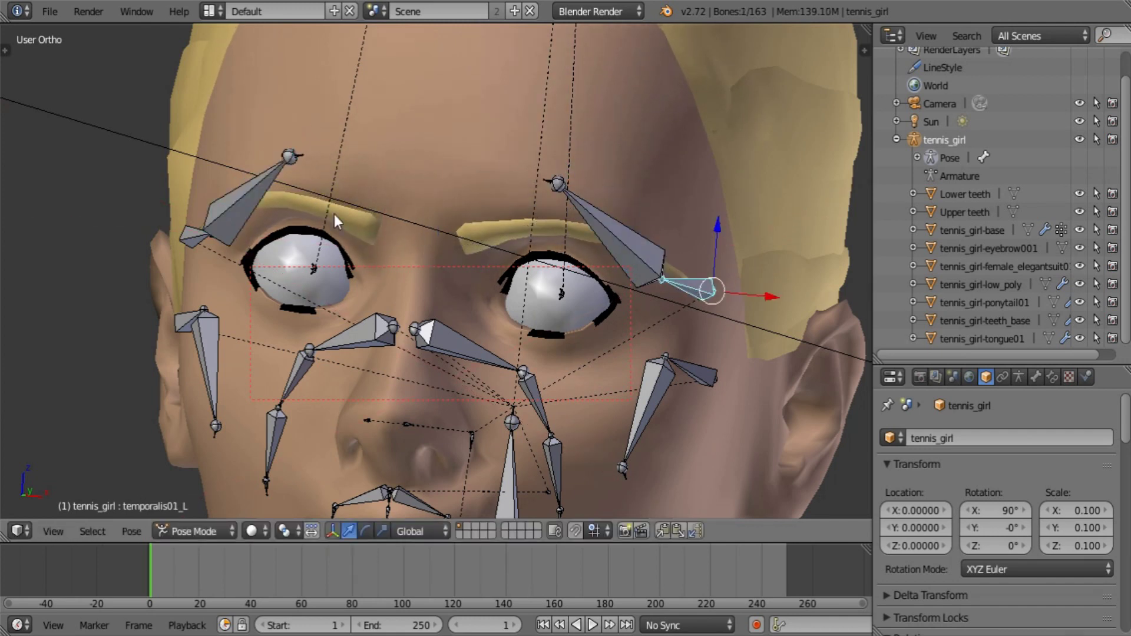
right_click(182, 239, "shift")
key("r")
key("x")
key("x")
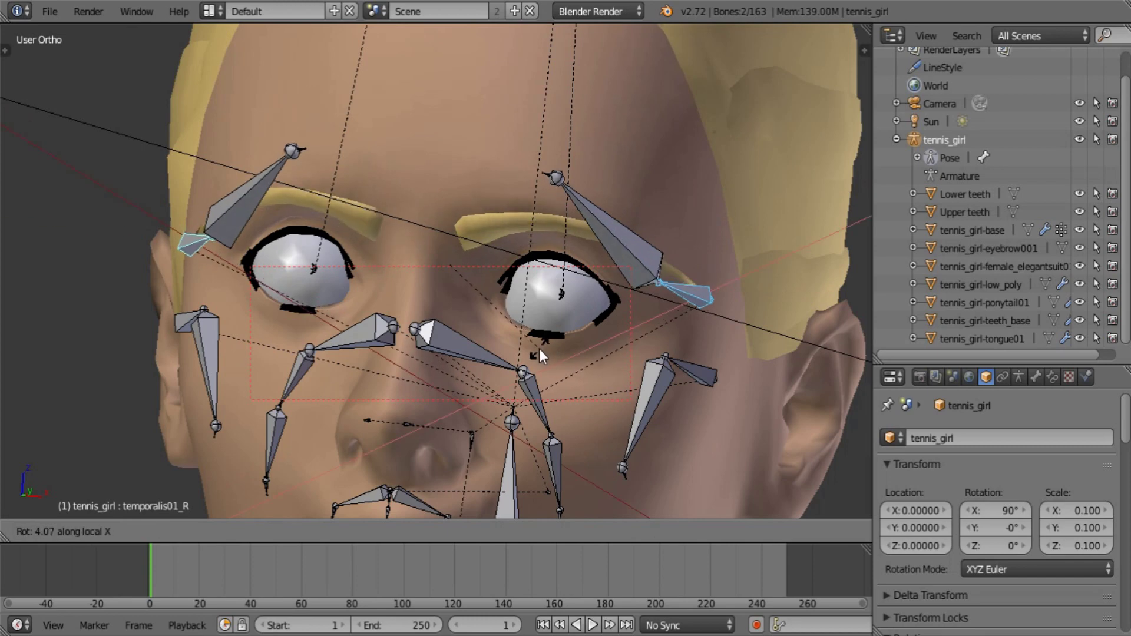
left_click(532, 359)
Render the character with the new eyebrow pose, examine the face and return to the 3D View
mouse_move(532, 359)
middle_mouse_down()
mouse_move(460, 277)
mouse_move(493, 296)
mouse_move(373, 370)
mouse_move(517, 362)
middle_mouse_up()
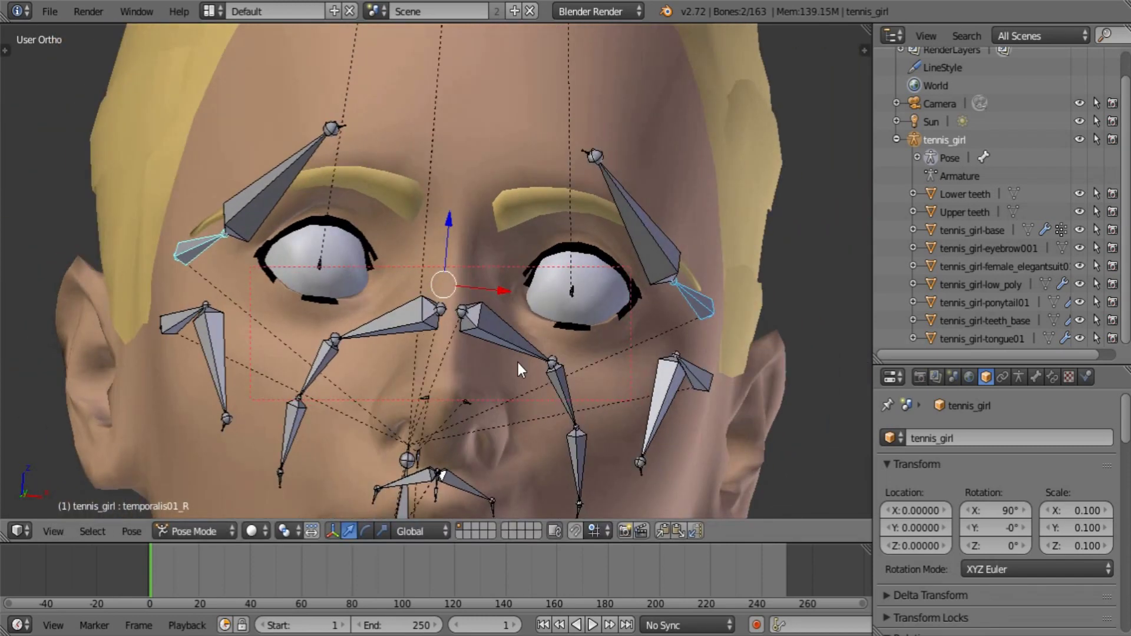
key("F12")
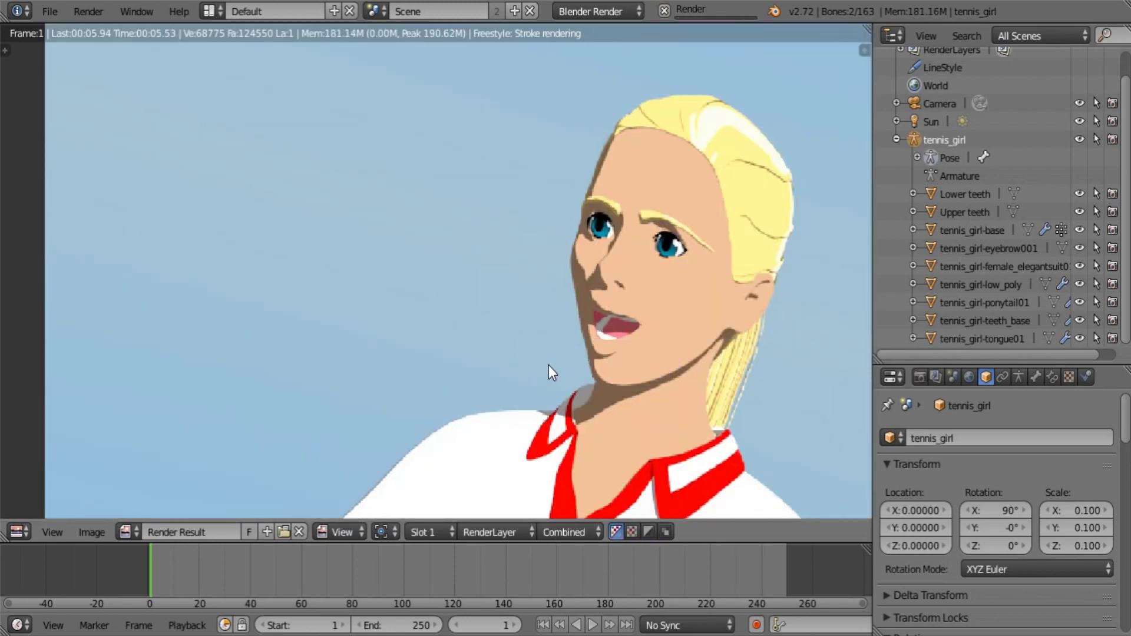
scroll(549, 364, "down", 2)
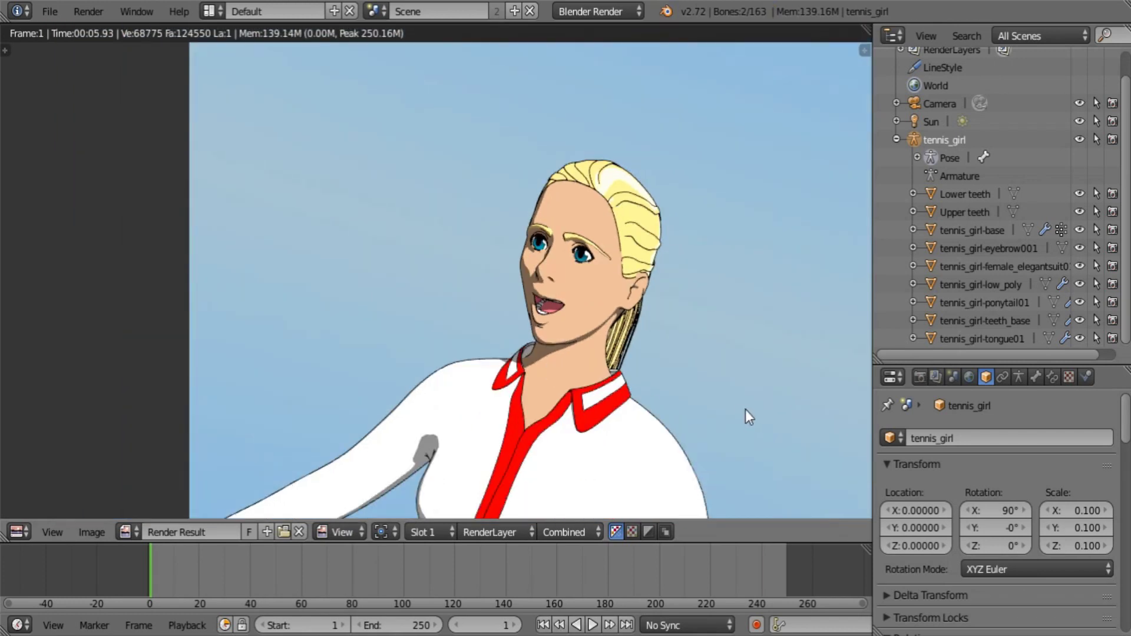
middle_click_drag(743, 408, 578, 384)
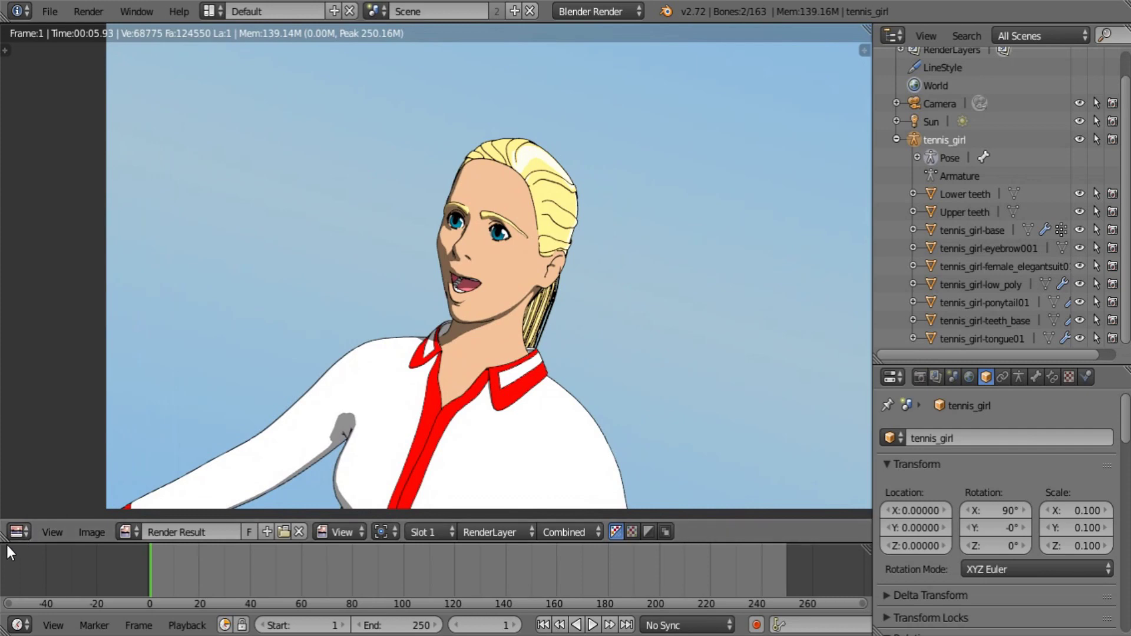
left_click(16, 532)
left_click(45, 513)
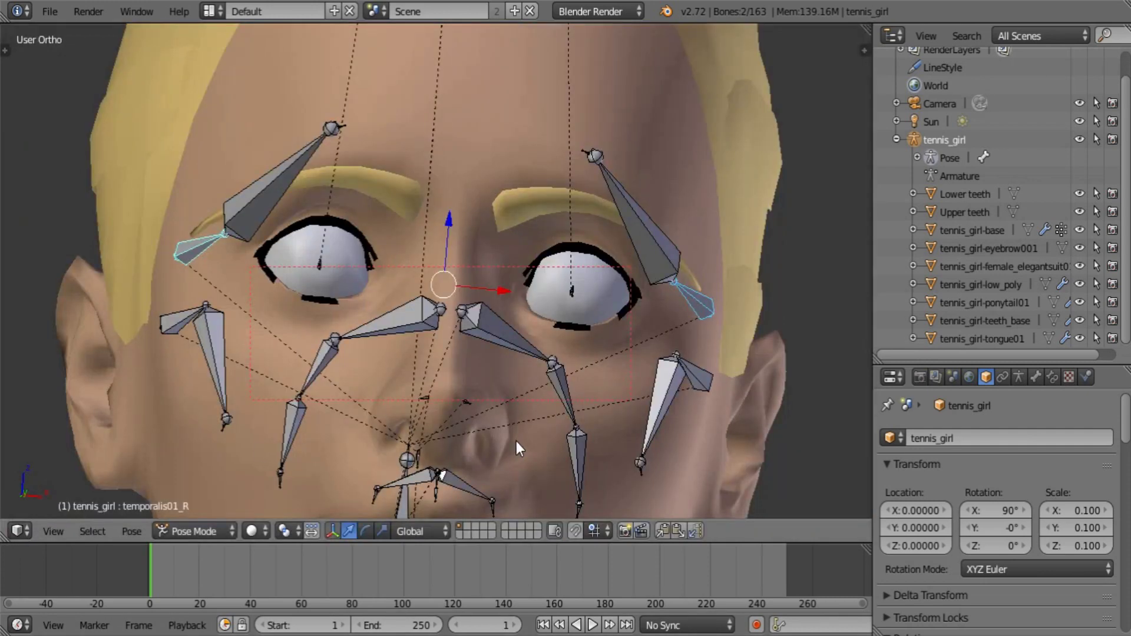
Select the levator02_L and levator02_R bones beside the nose and rotate them together about 11° on their local X axes
middle_click_drag(516, 440, 609, 146)
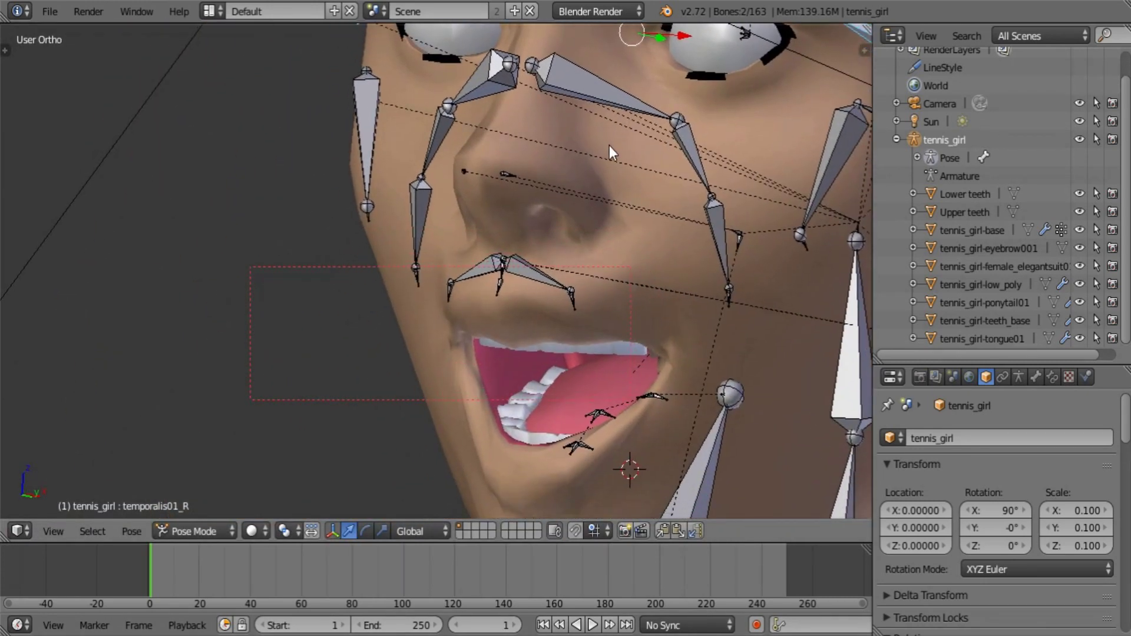
right_click(582, 96)
right_click(476, 88, "shift")
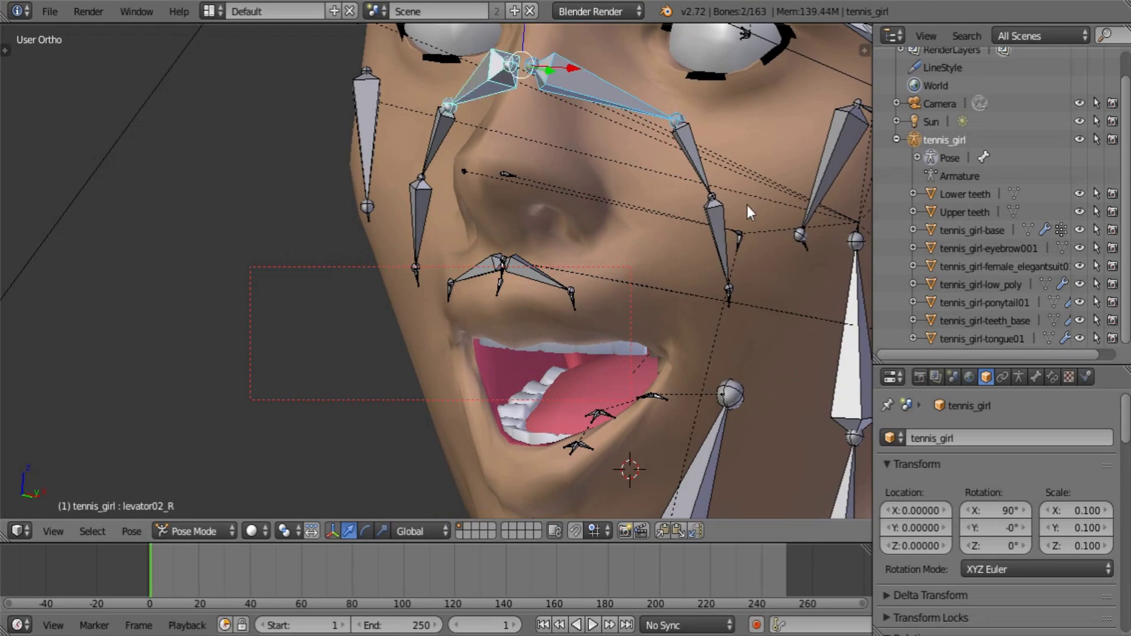
key("r")
key("x")
key("x")
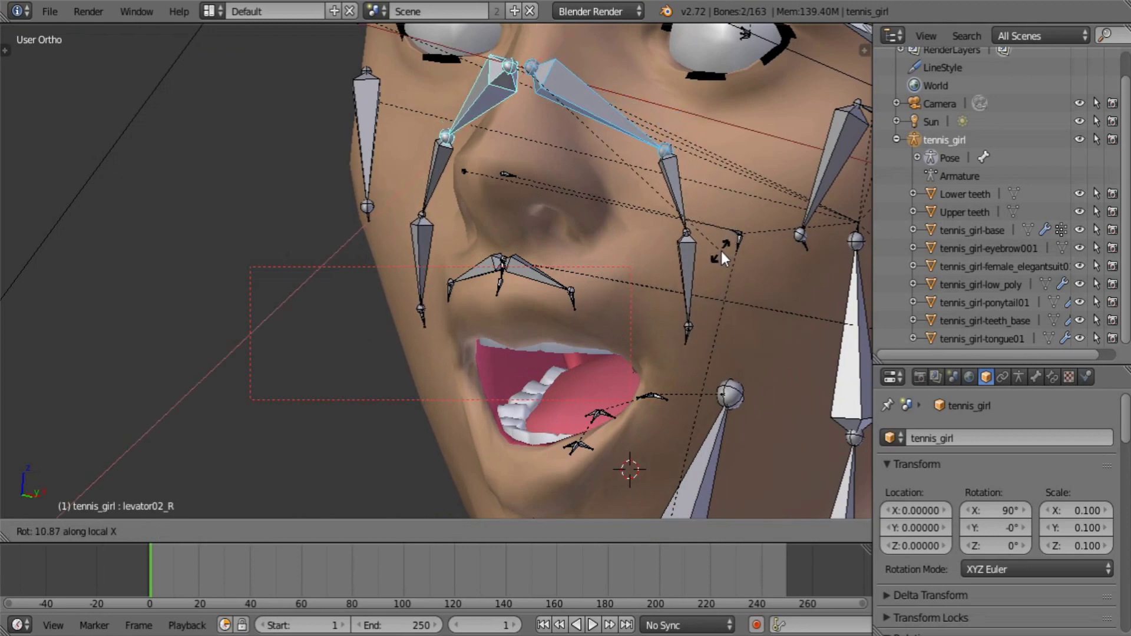
left_click(719, 256)
Select the levator05_L and levator05_R bones near the mouth corners and rotate them together about their local X axes
middle_click_drag(718, 255, 685, 361)
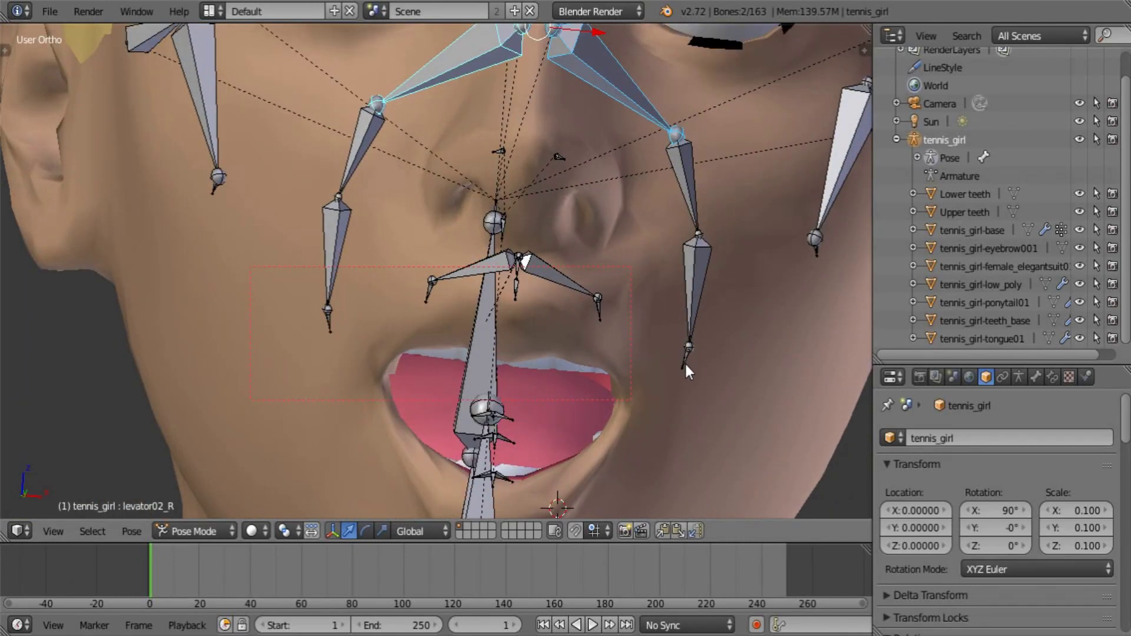
right_click(685, 364)
right_click(330, 334, "shift")
key("r")
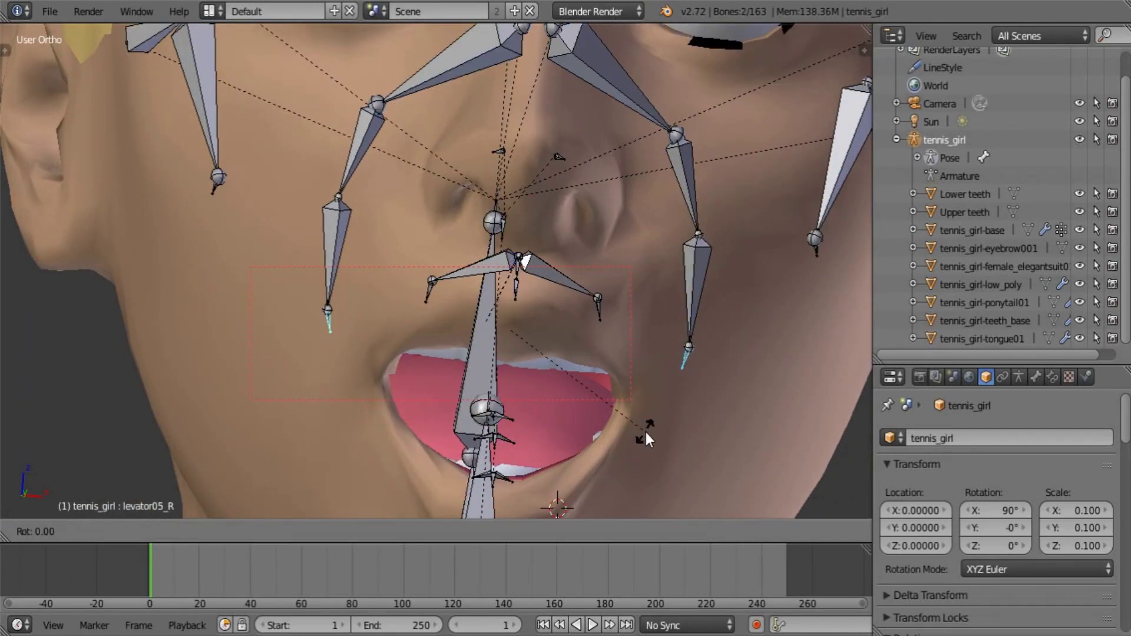
key("x")
key("x")
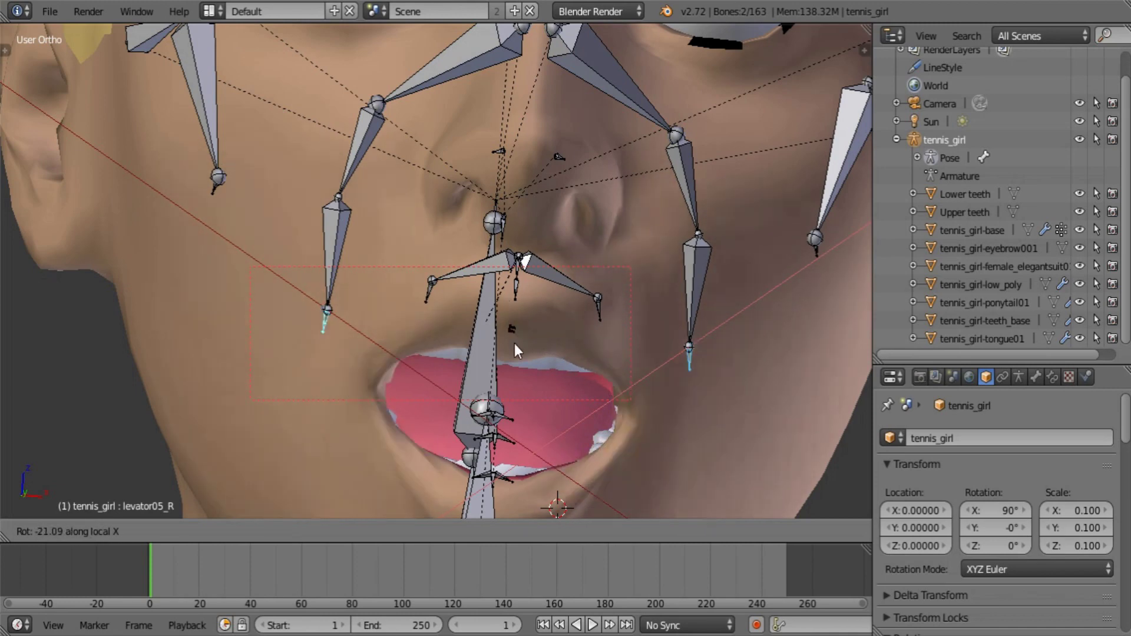
left_click(566, 431)
Render the current frame and examine the character with the adjusted mouth corners
scroll(574, 436, "down", 3)
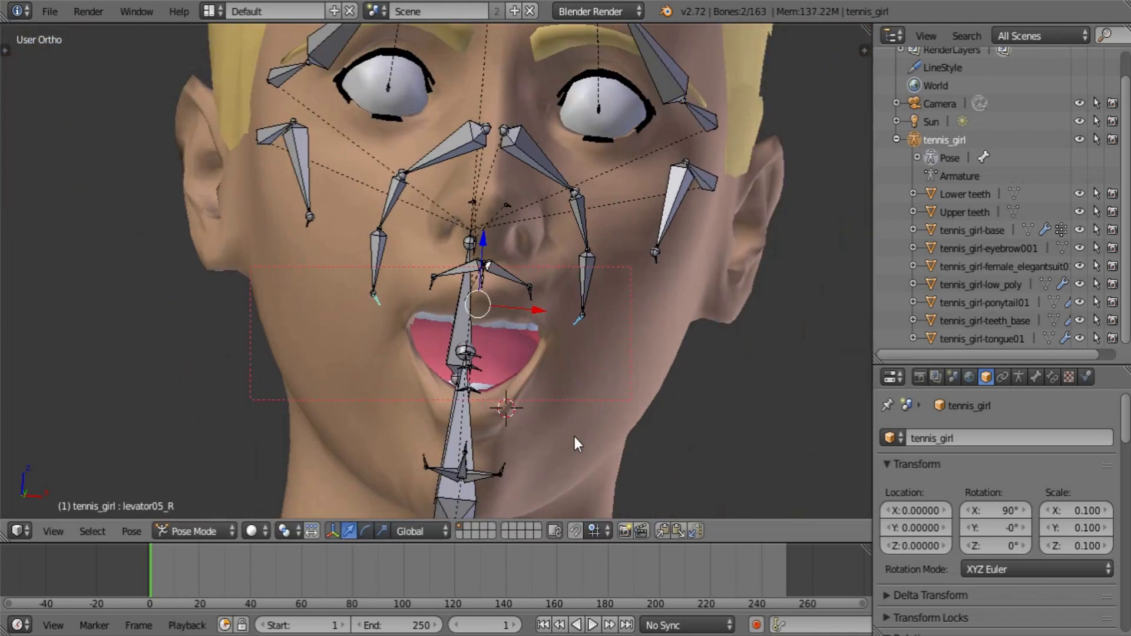
middle_click_drag(574, 436, 487, 431)
scroll(551, 441, "up", 2)
key("F12")
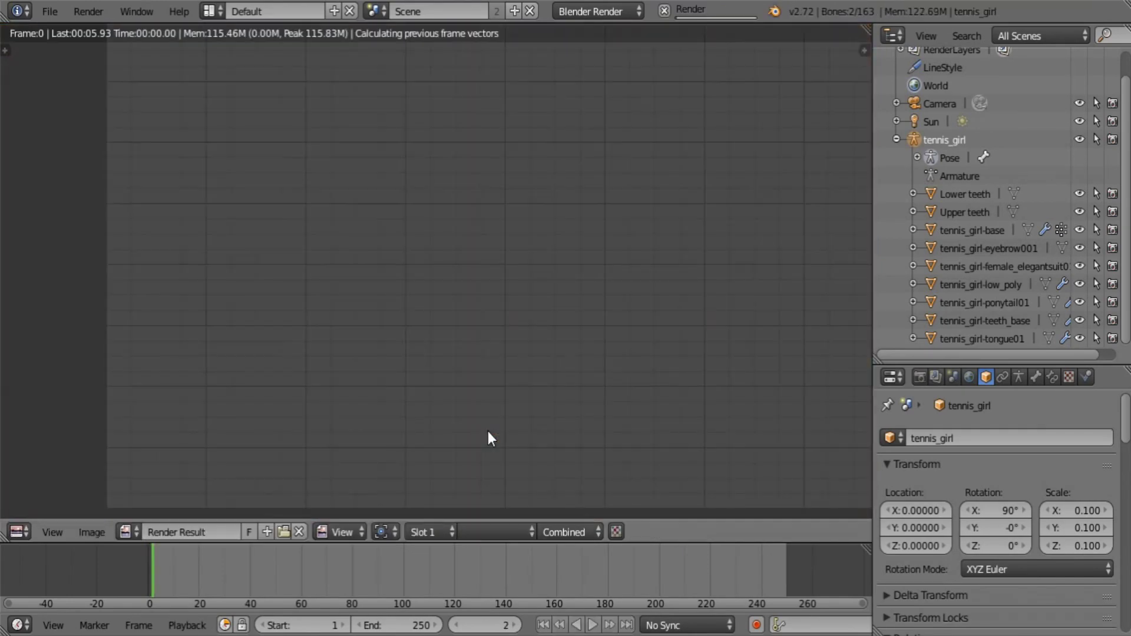
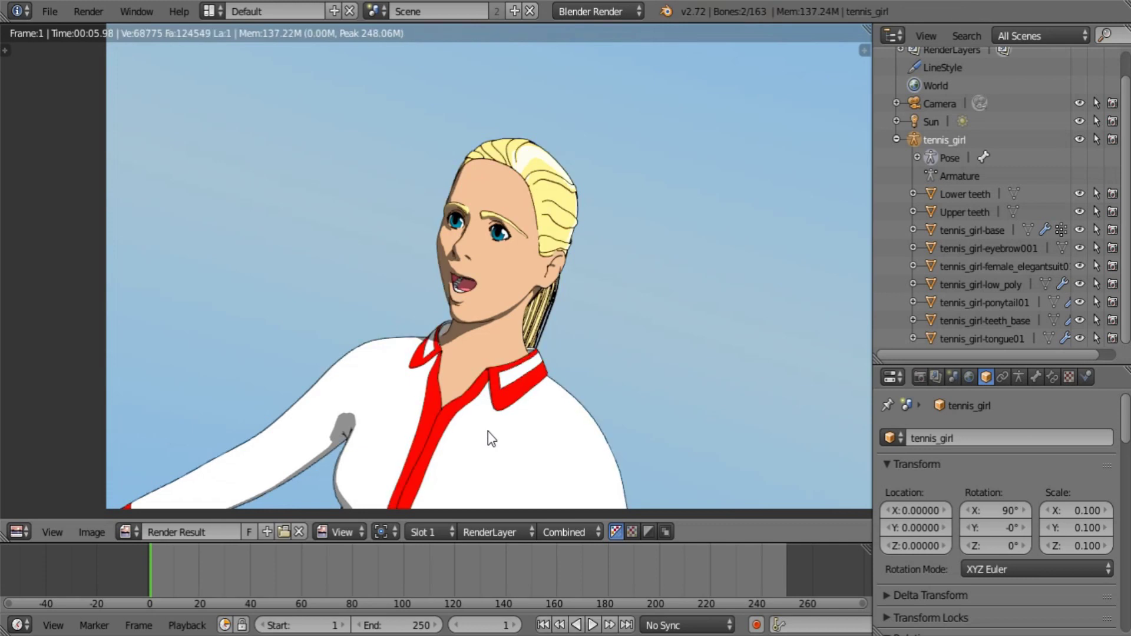
Save the blend file and switch from the render result back to the 3D View
left_click(48, 11)
left_click(104, 150)
left_click(24, 531)
mouse_move(3, 537)
left_mouse_down()
mouse_move(27, 533)
mouse_move(7, 533)
left_mouse_up()
left_click(18, 532)
left_click(52, 512)
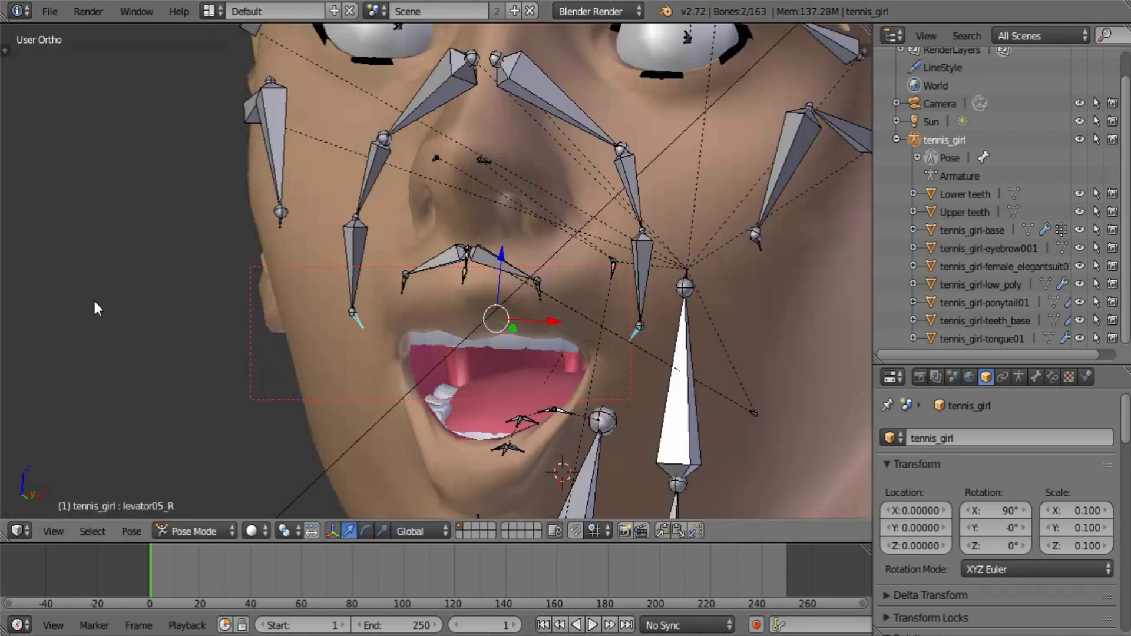
Deselect all bones of the tennis_girl rig and save the blend file again with the upper body in view
left_click(48, 13)
scroll(643, 306, "down", 8)
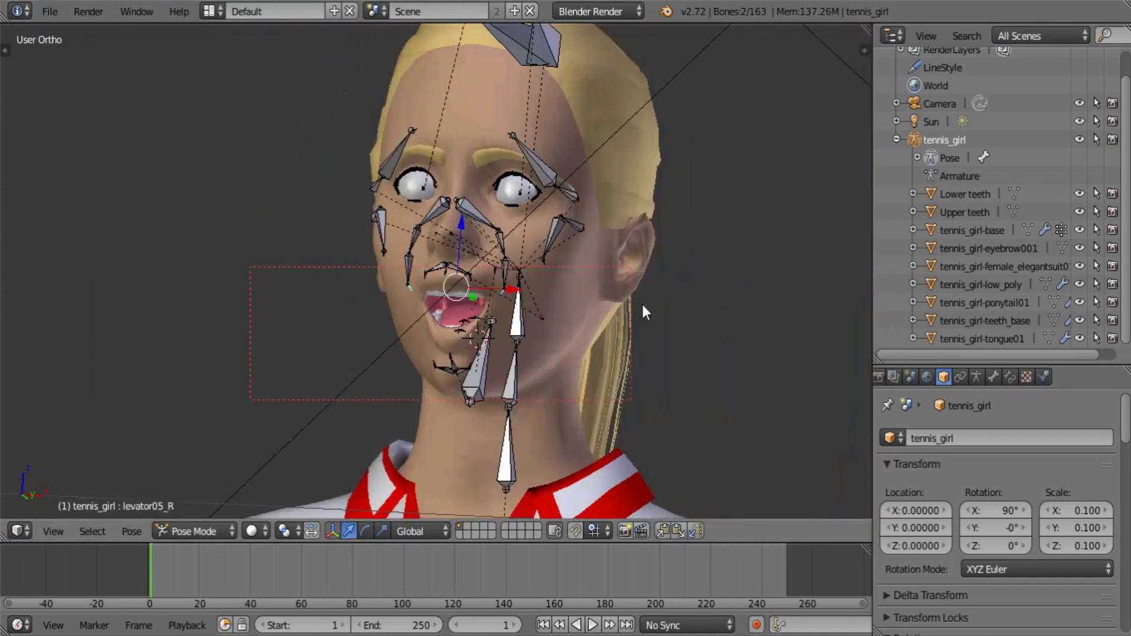
middle_click_drag(577, 373, 632, 267)
middle_click_drag(632, 266, 657, 375)
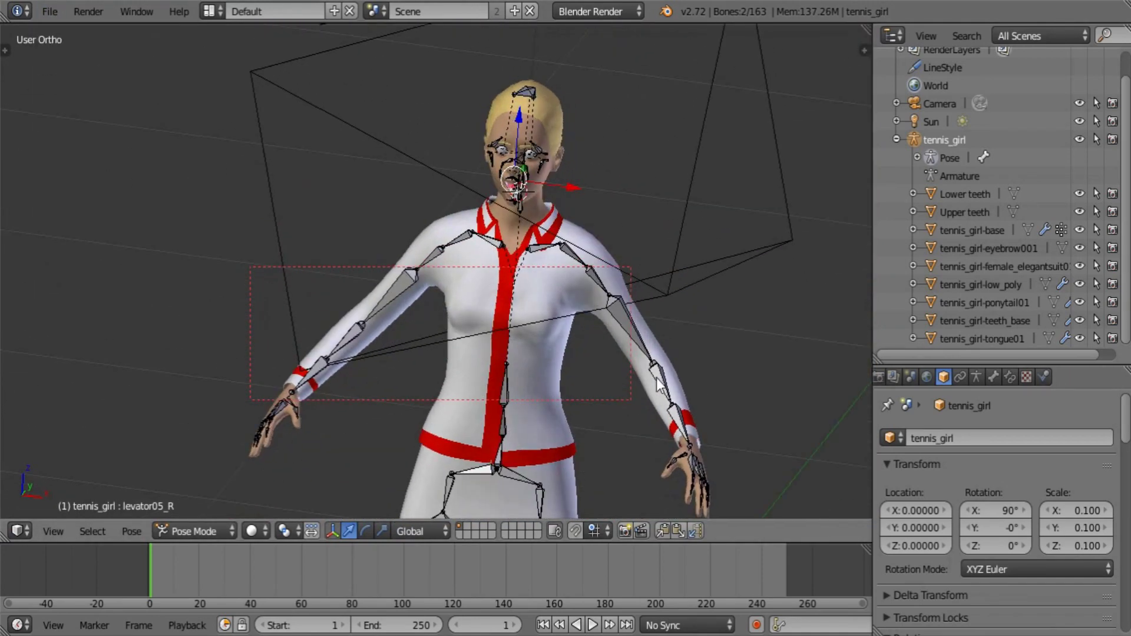
key("a")
left_click(50, 11)
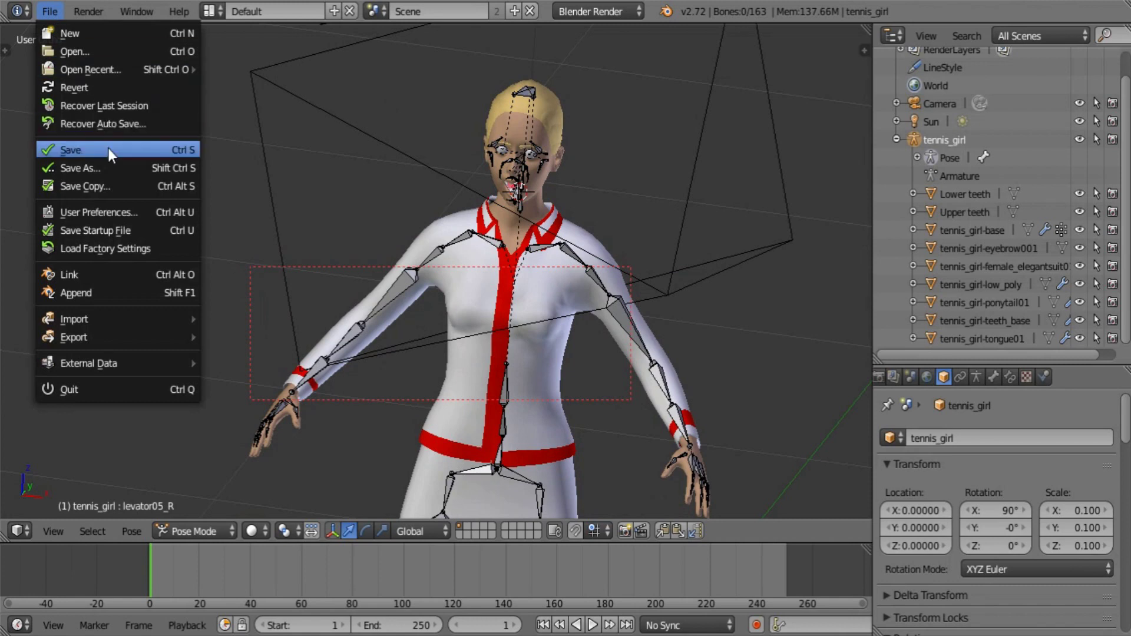
left_click(59, 146)
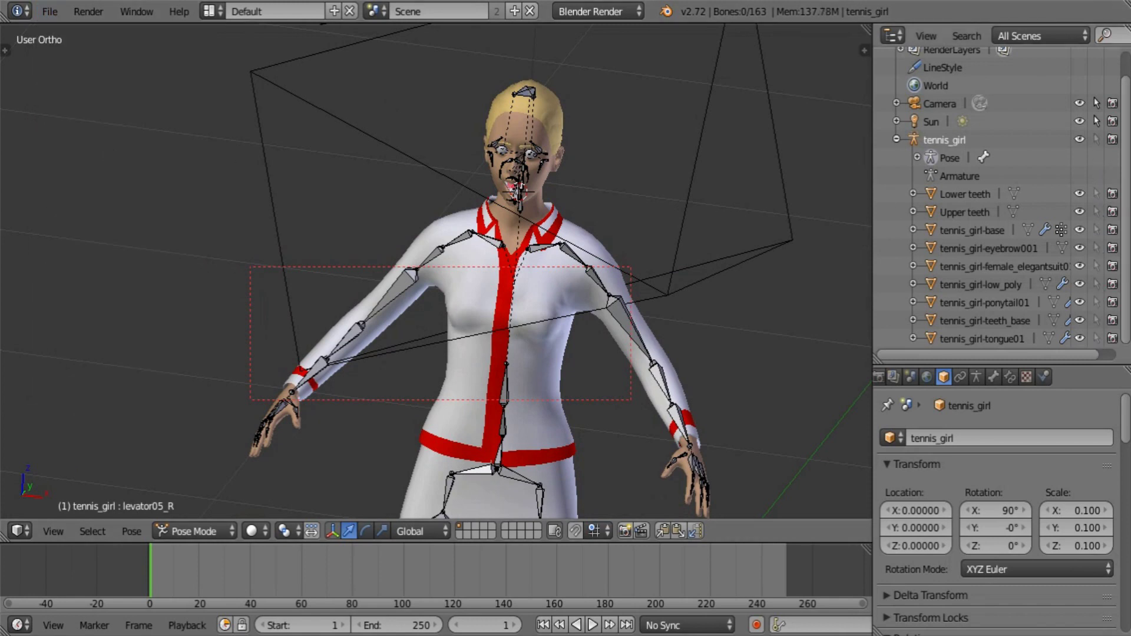
Collapse the tennis_girl hierarchy in the outliner and, with all bones selected, switch the rig from Pose Mode to Object Mode
left_click(895, 140)
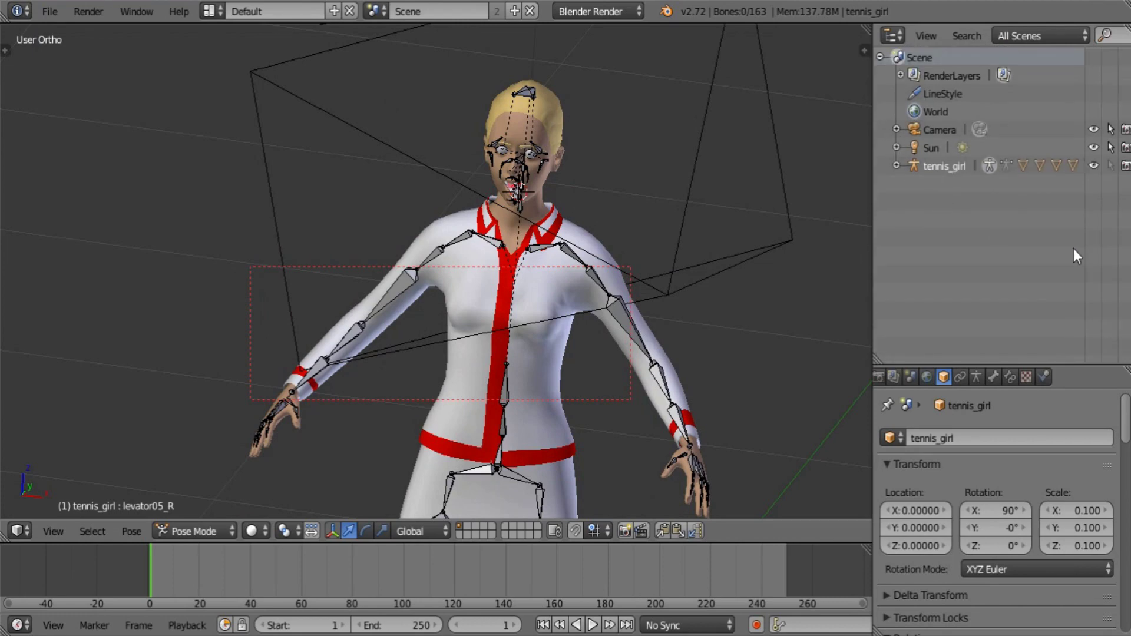
middle_click_drag(609, 229, 648, 262)
key("a")
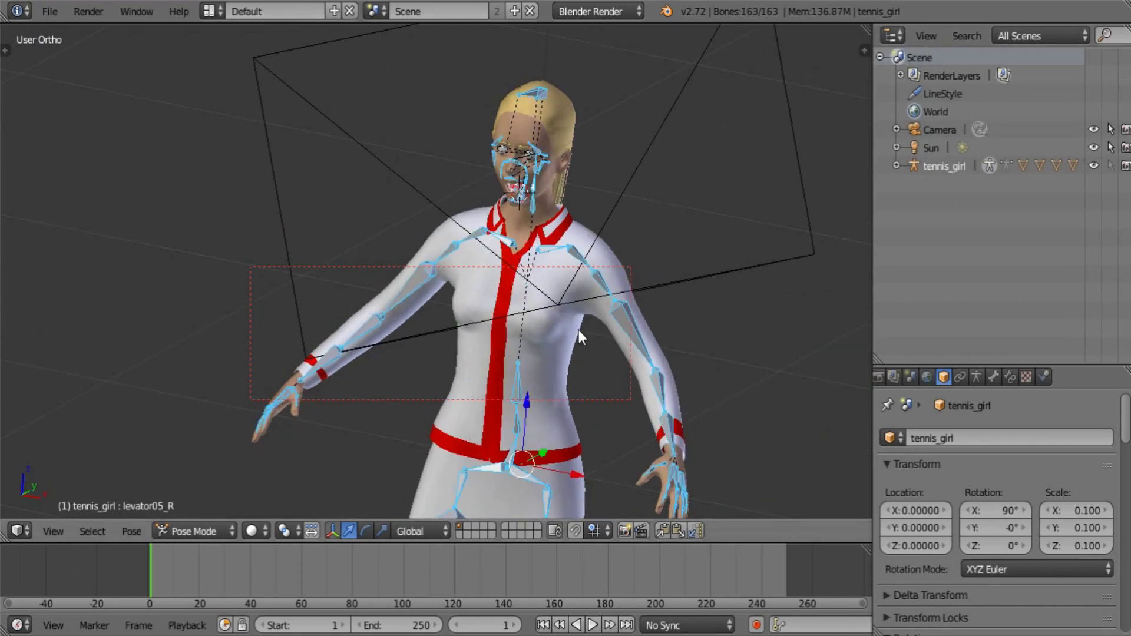
left_click(198, 530)
left_click(203, 508)
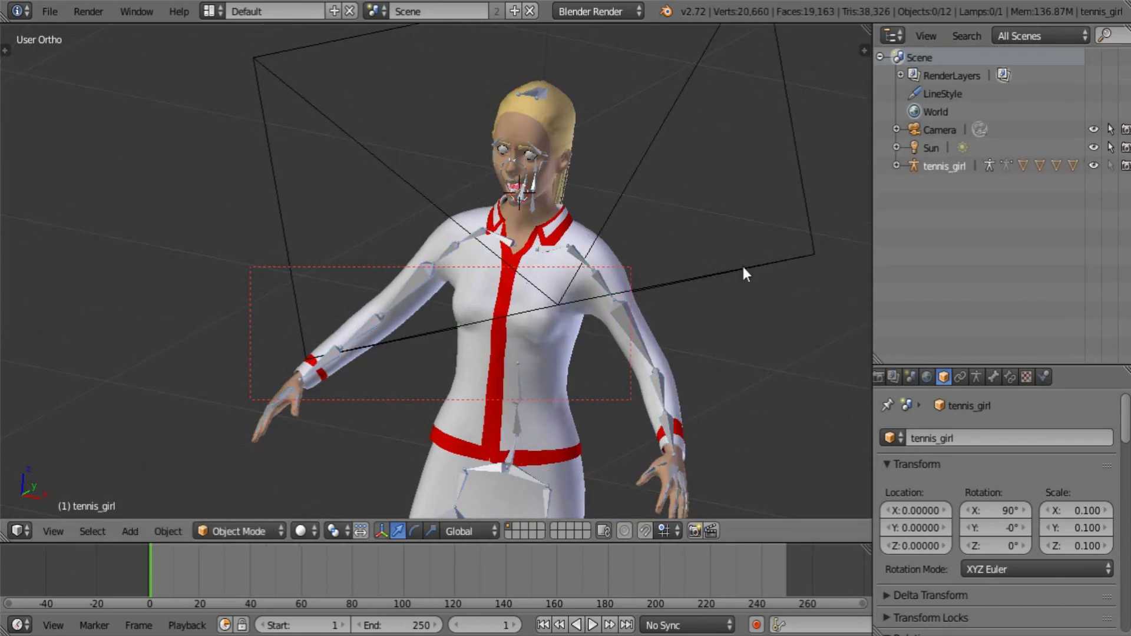
Hide the tennis_girl rig in the viewport and make the Sun lamp unselectable
left_click(1094, 165)
middle_click_drag(690, 242, 565, 271)
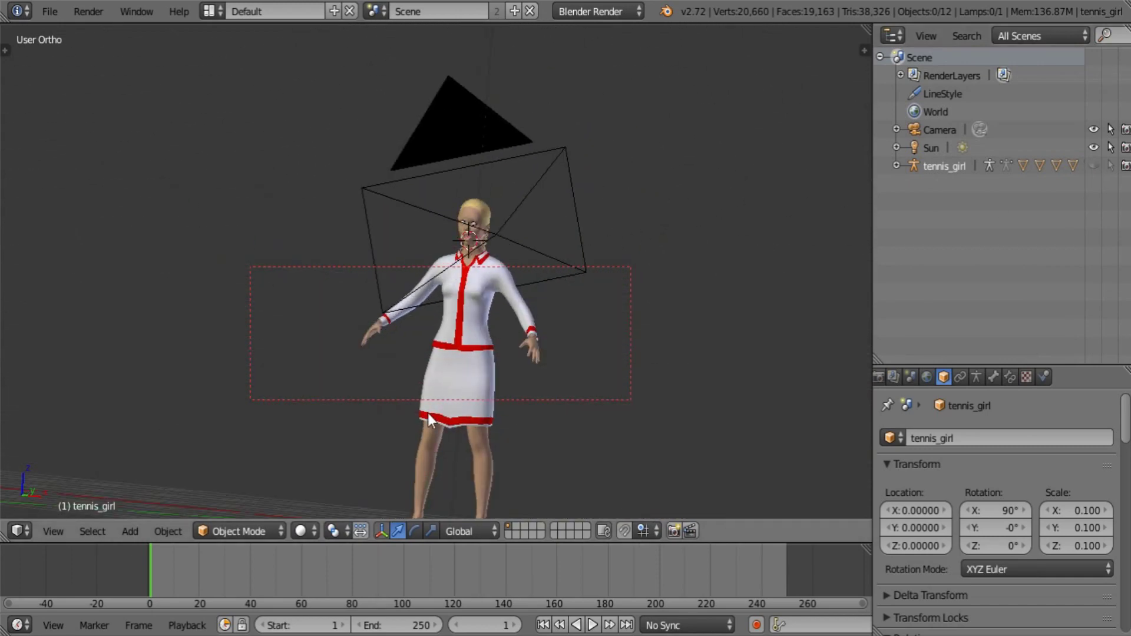
right_click(471, 236)
right_click(471, 238)
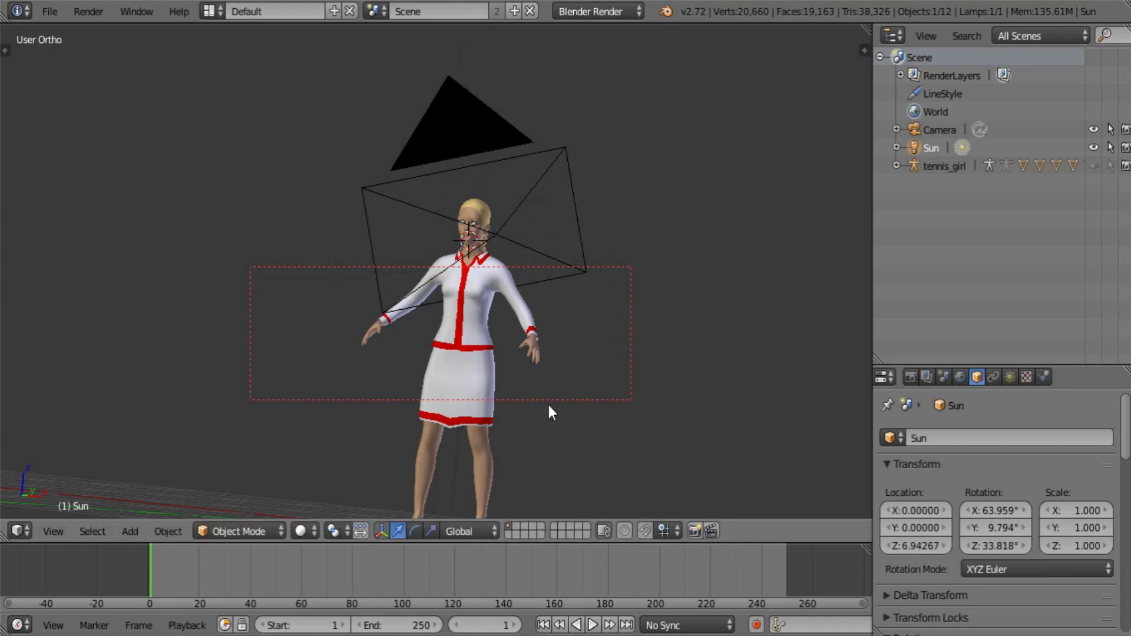
key("g")
right_click(446, 404)
left_click(1109, 147)
Deselect all objects in the scene and save the blend file
middle_click_drag(618, 207, 586, 561)
scroll(616, 350, "down", 2)
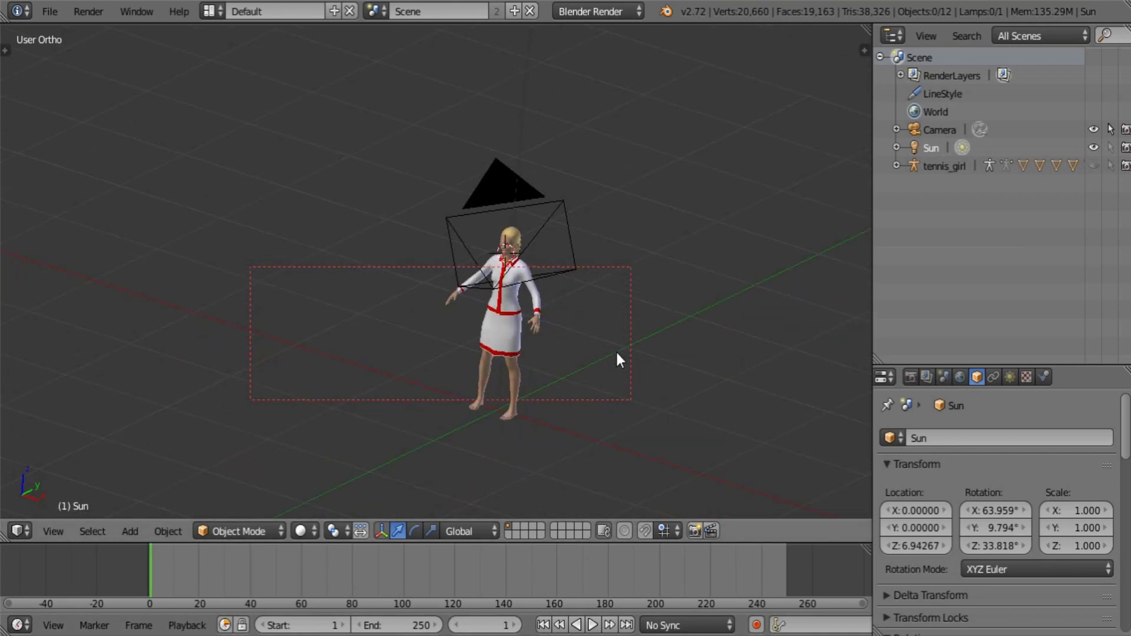
middle_click_drag(652, 209, 680, 200)
key("a")
key("shift+a")
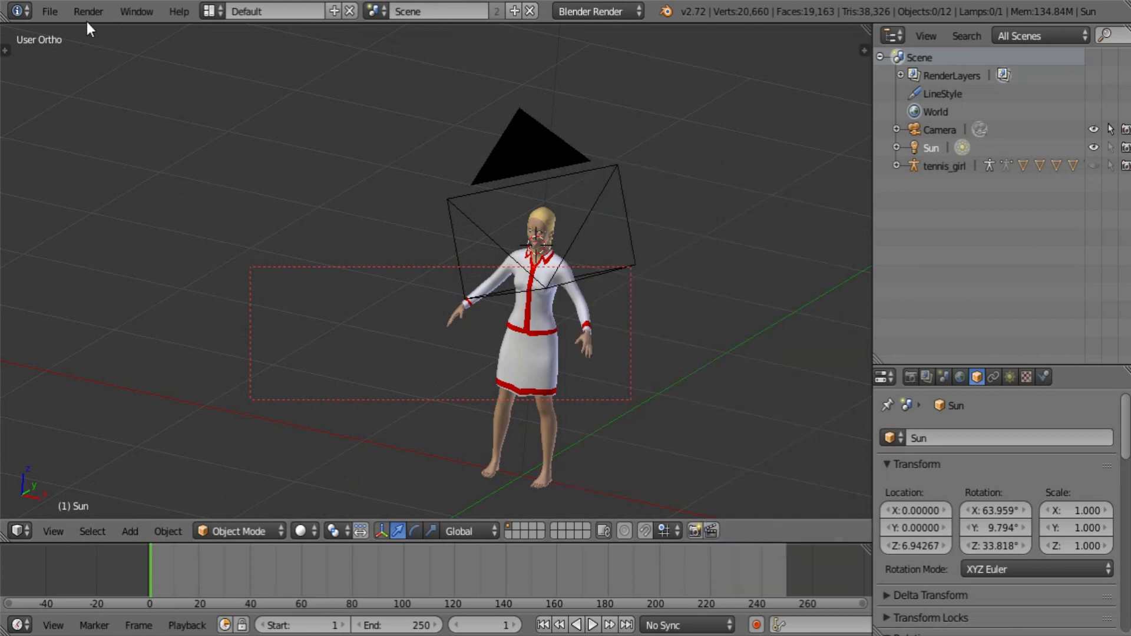
left_click(50, 11)
left_click(73, 147)
left_click(50, 13)
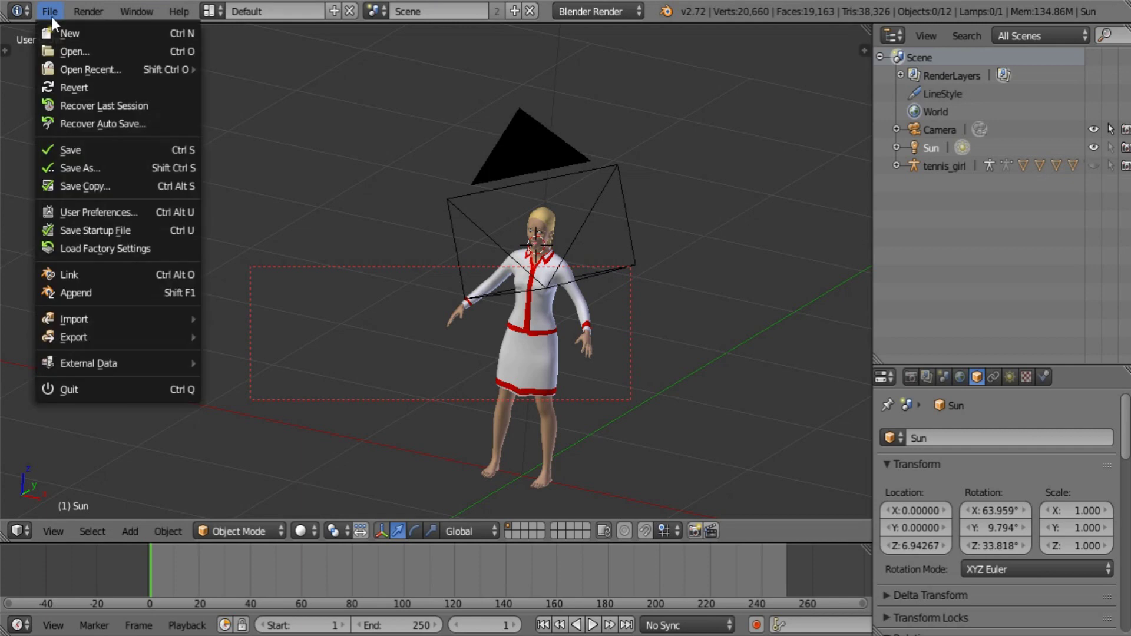
left_click(52, 17)
left_click(52, 12)
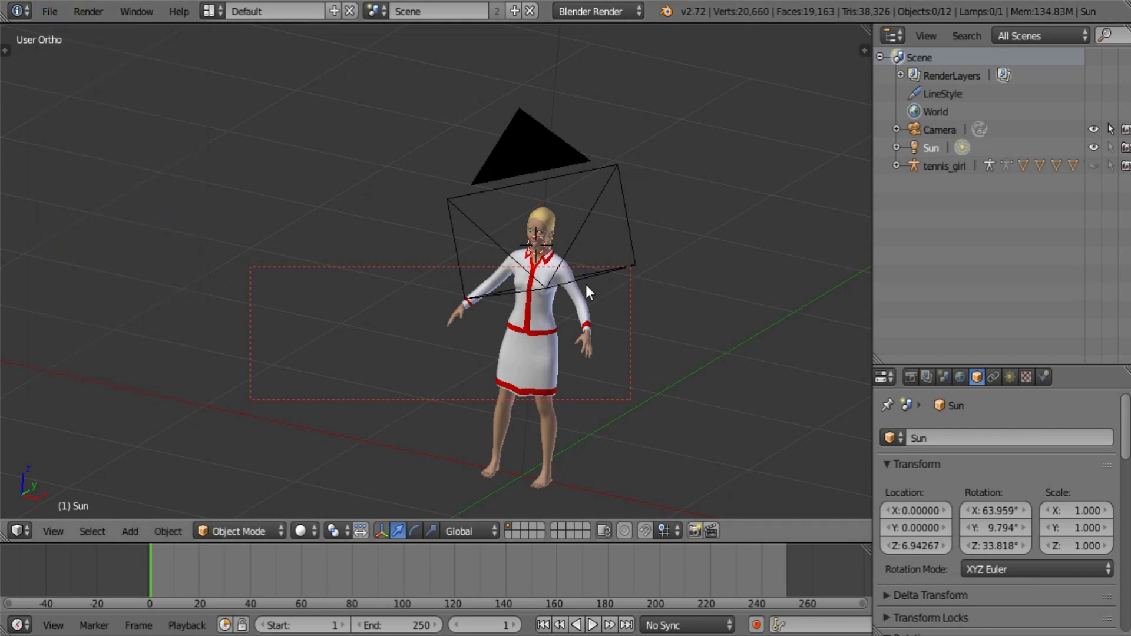
Examine the rendered character in front of the brick school buildings
left_click(510, 534)
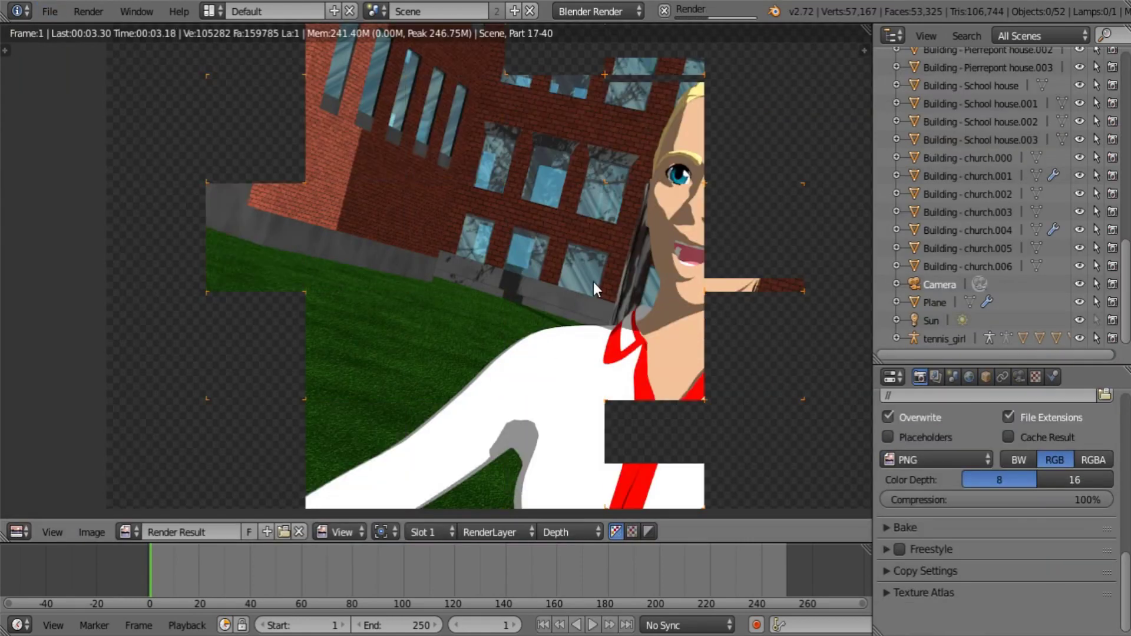
middle_click_drag(576, 285, 458, 321)
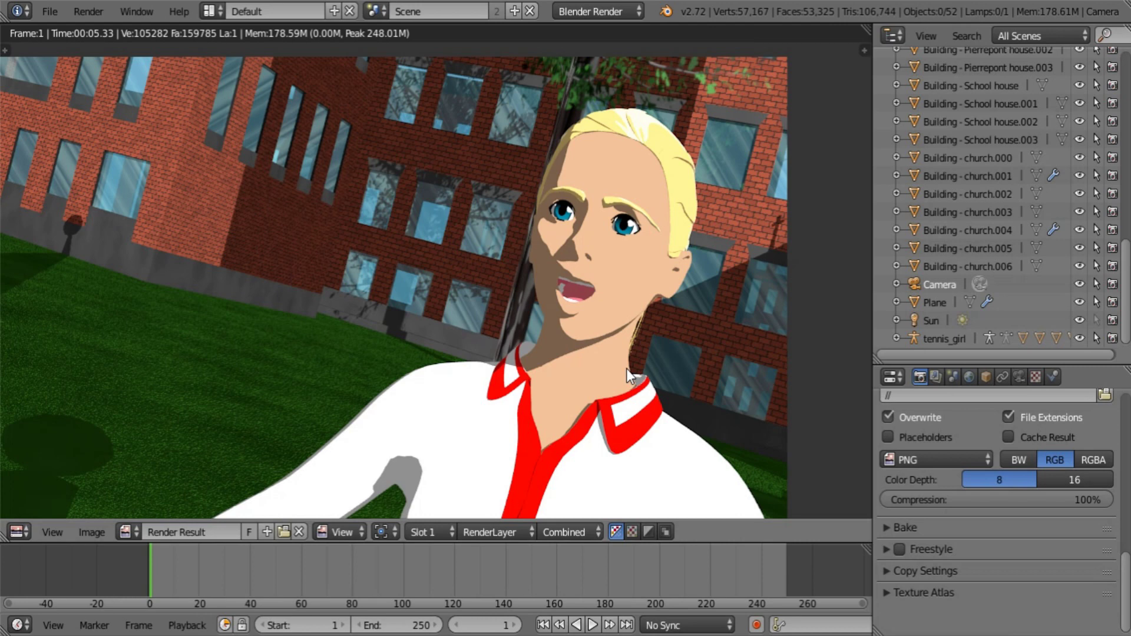
scroll(627, 369, "down", 1)
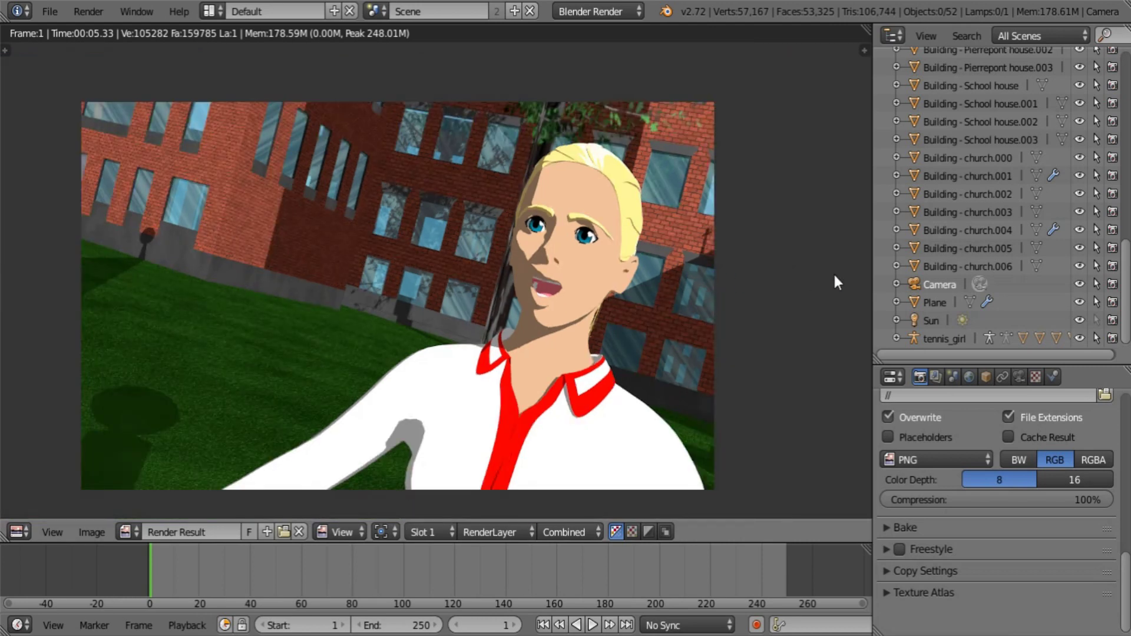
Check the render layer's passes and enable Freestyle for the scene's render
left_click(935, 376)
scroll(985, 431, "down", 6)
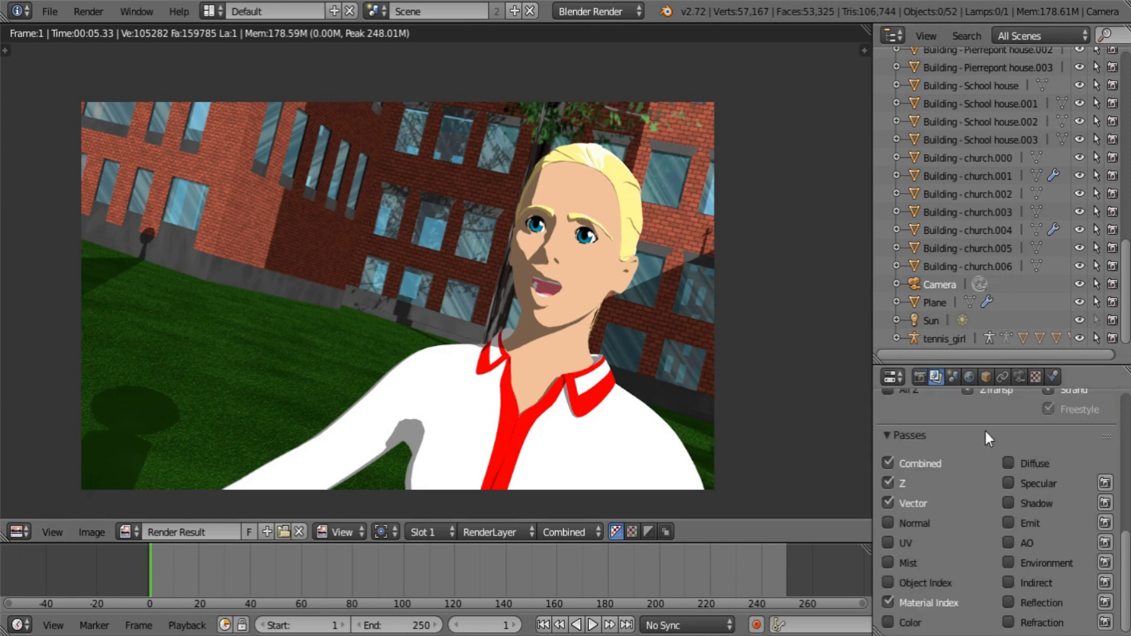
left_click(919, 377)
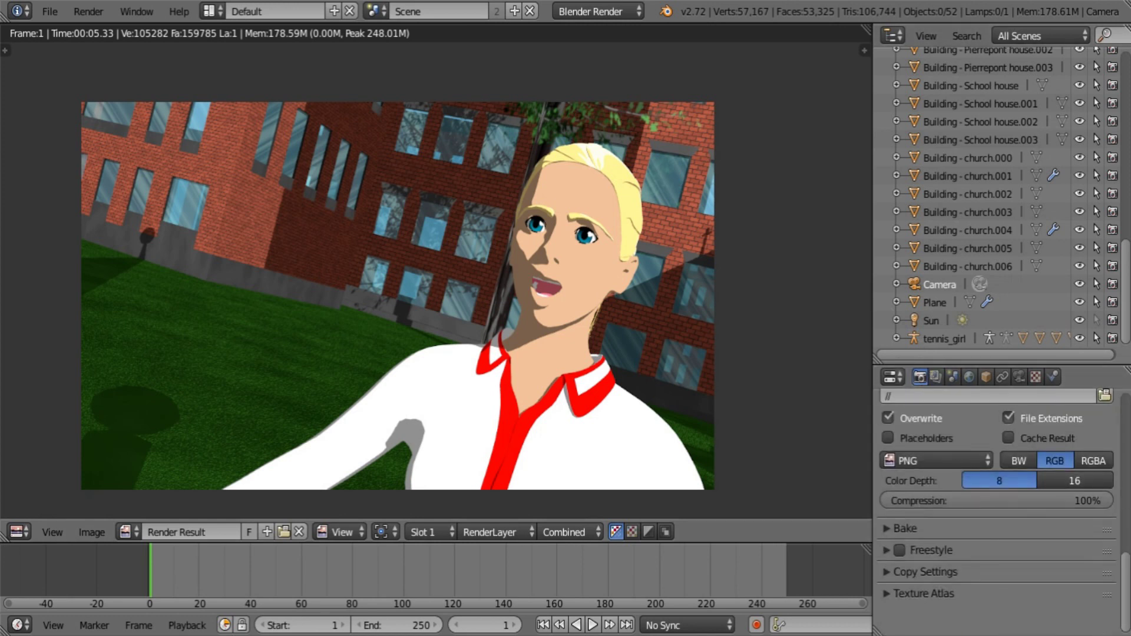
left_click(18, 531)
Rename the existing render layer Freestyle and add a second render layer named Background
left_click(937, 376)
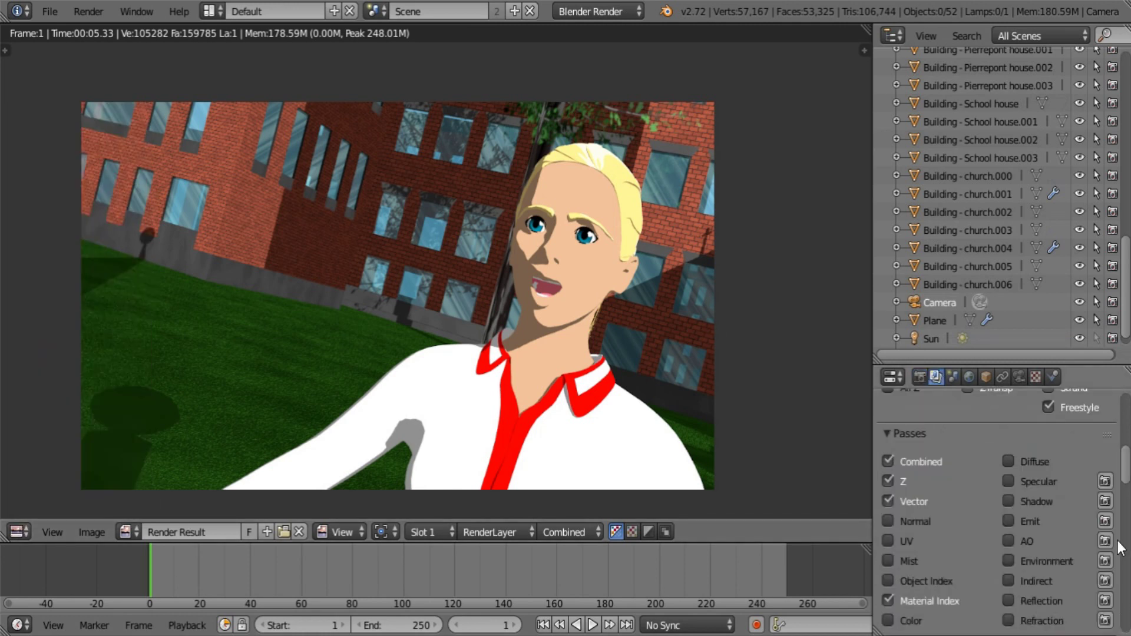
scroll(1126, 392, "up", 8)
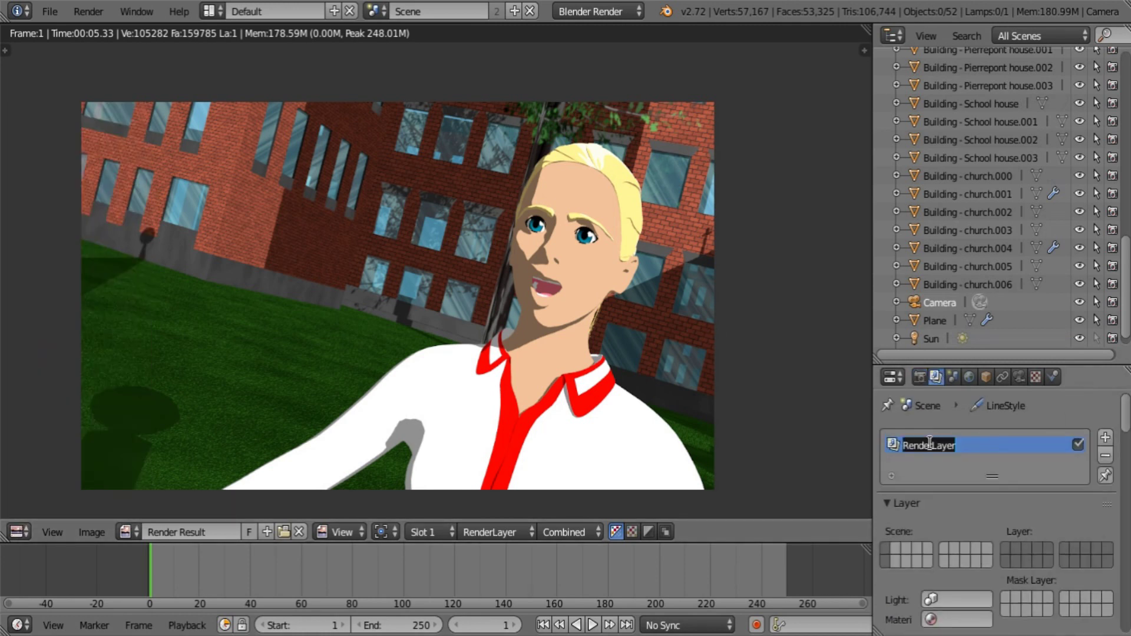
type("Freestyle")
left_click(1105, 437)
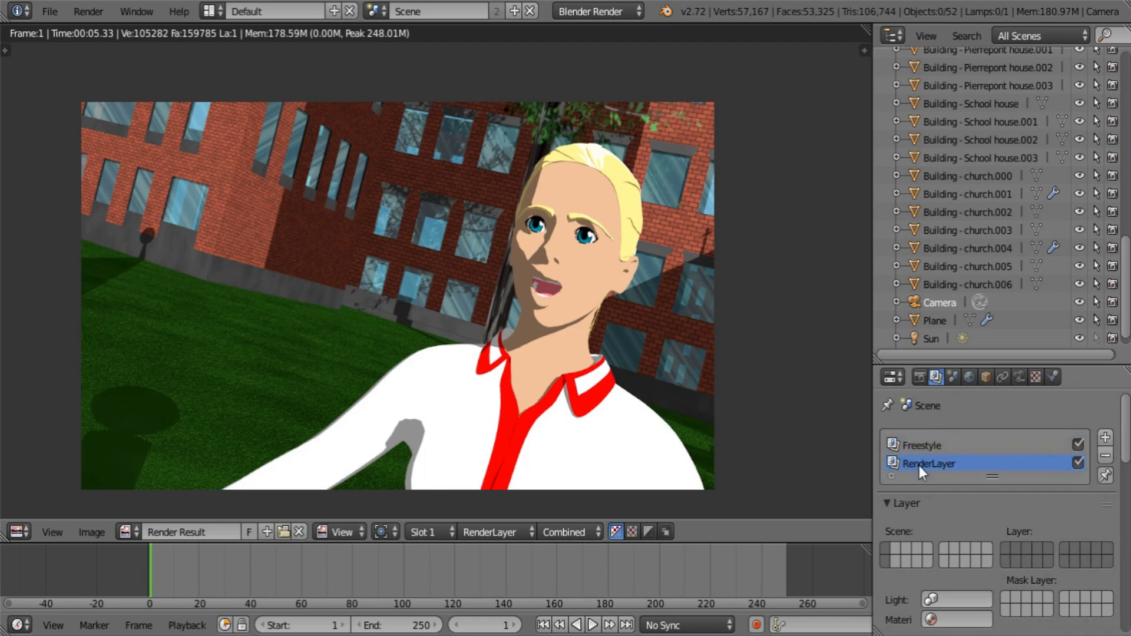
double_click(917, 464)
type("Background")
key("Return")
Assign layers 1 and 10 to both the Freestyle and Background render layers, and set layer 11 as Freestyle's mask layer
left_click(1006, 548)
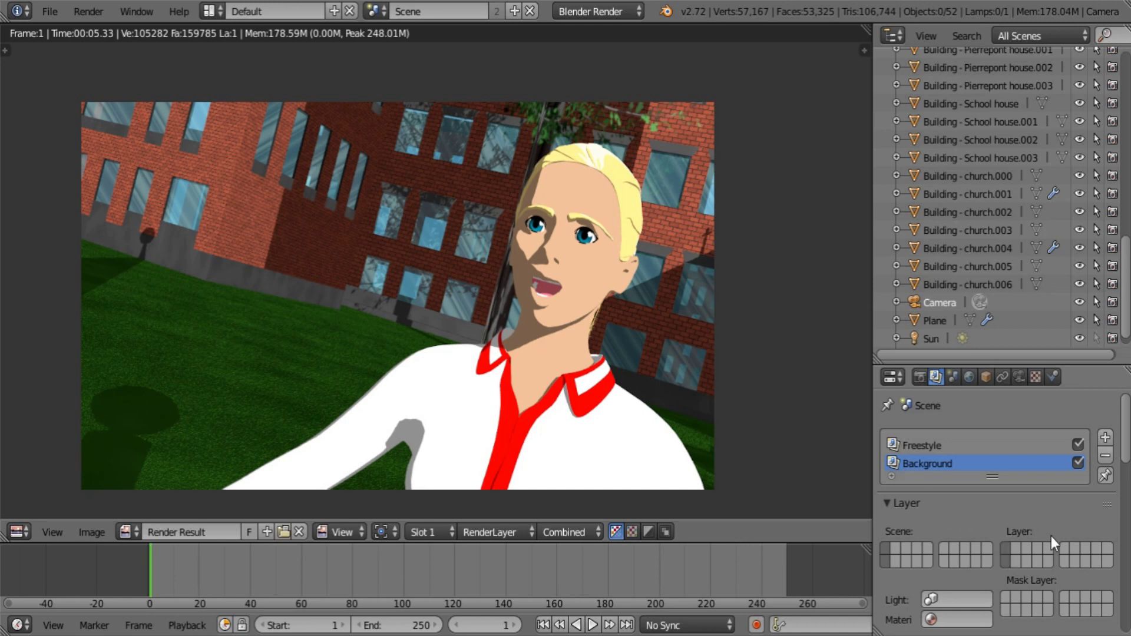
left_click(935, 442)
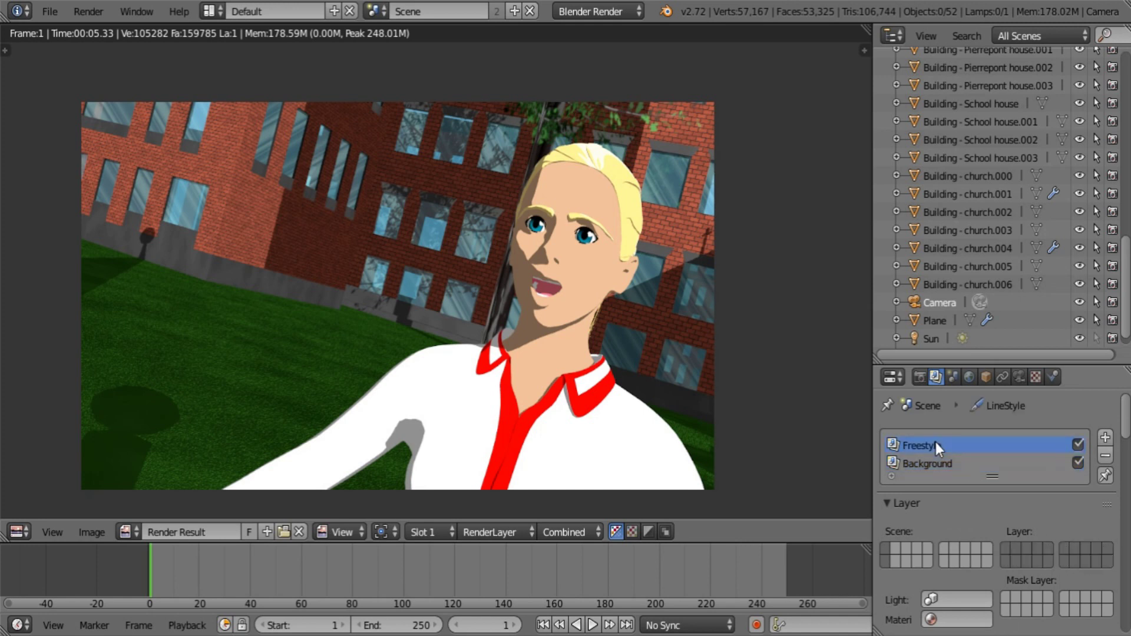
left_click(1006, 547)
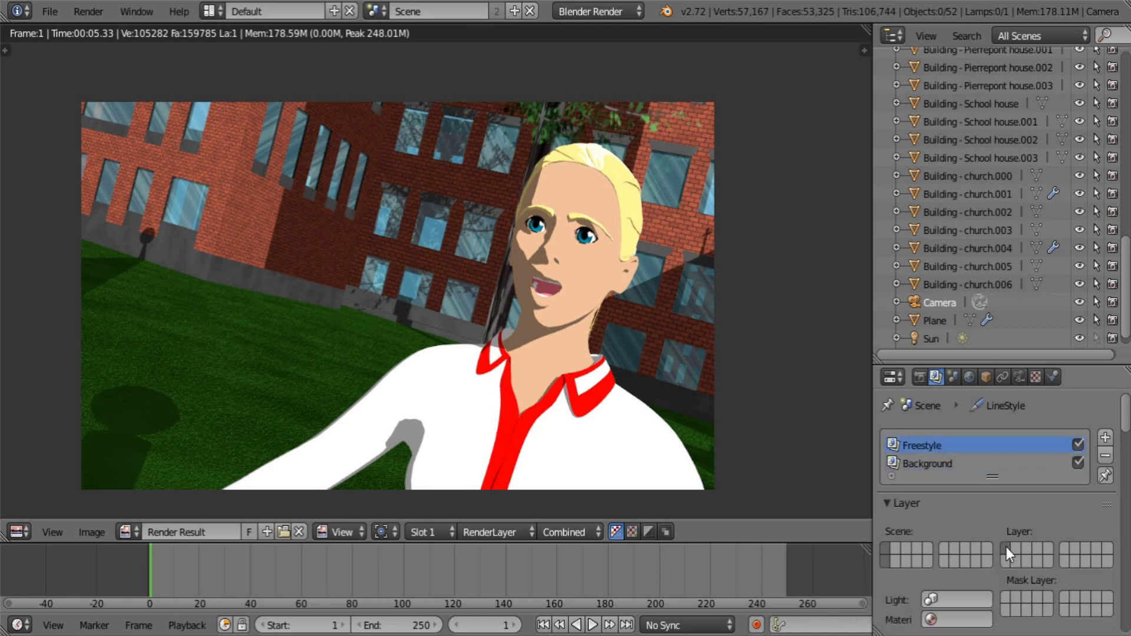
left_click(1006, 611)
left_click(1106, 548, "shift")
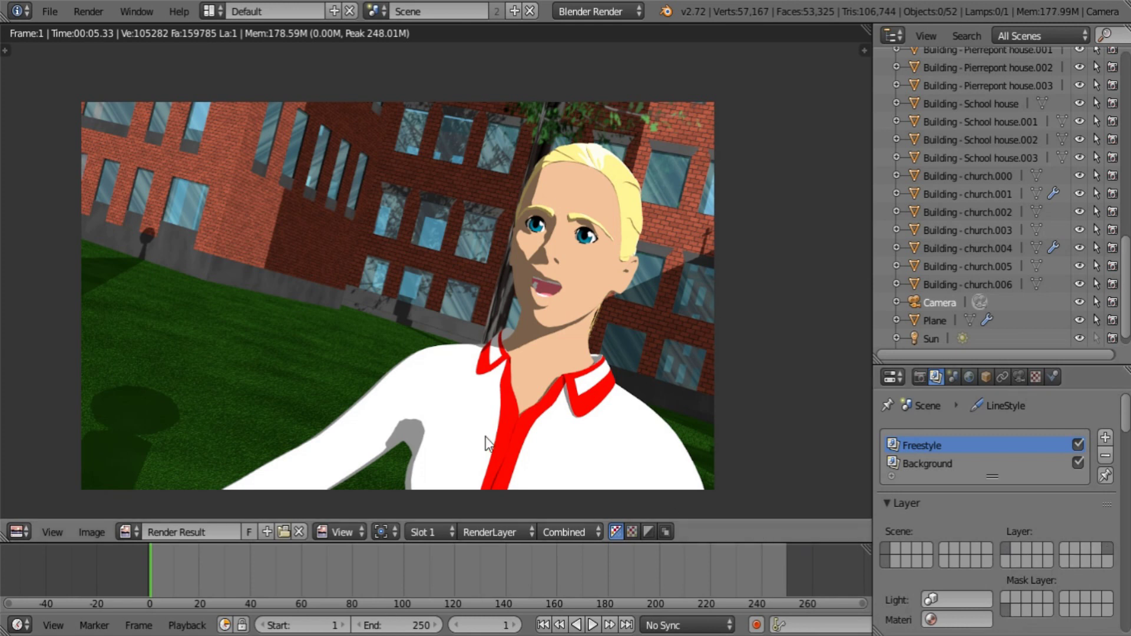
left_click(940, 464)
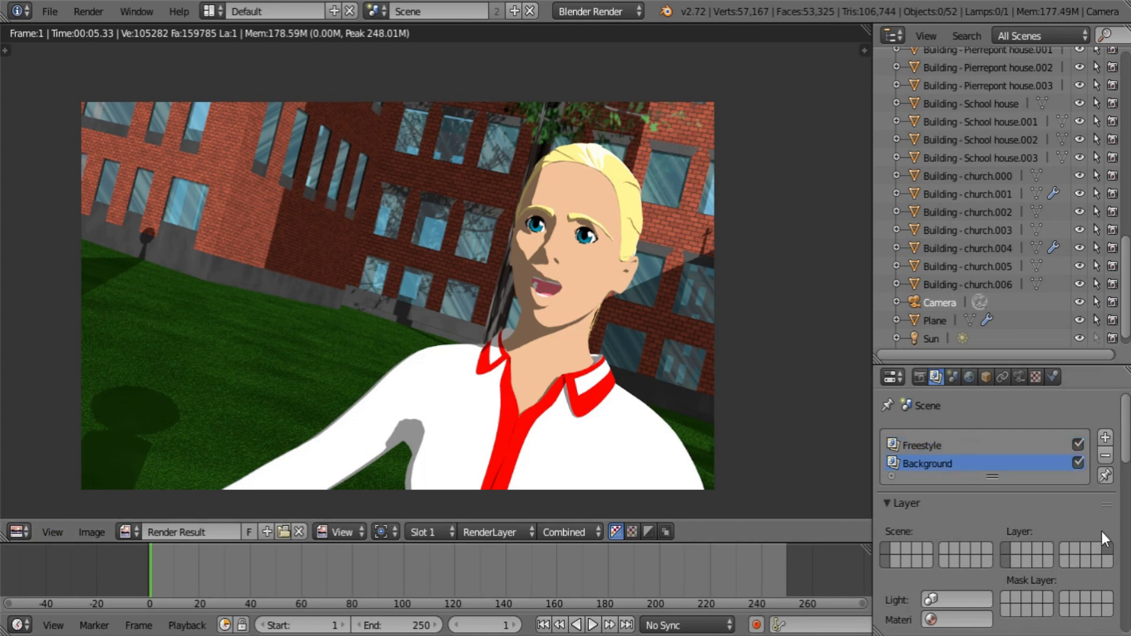
For the Background render layer, exclude Halo, Edge, Strand and Freestyle, and enable the Material Index pass
scroll(1101, 531, "down", 8)
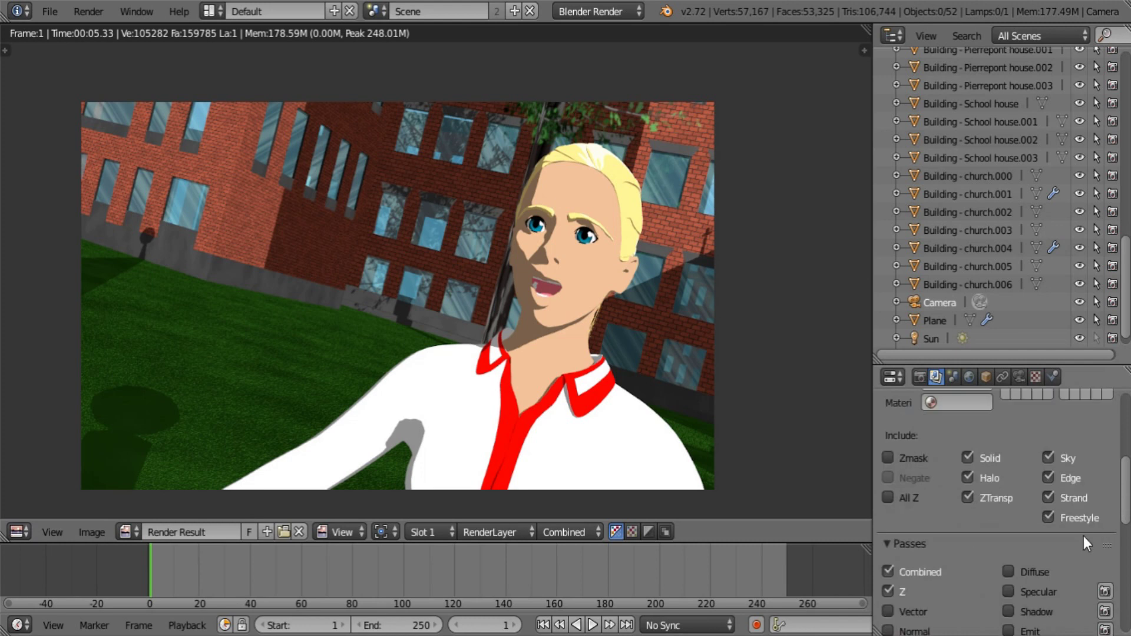
left_click(1049, 477)
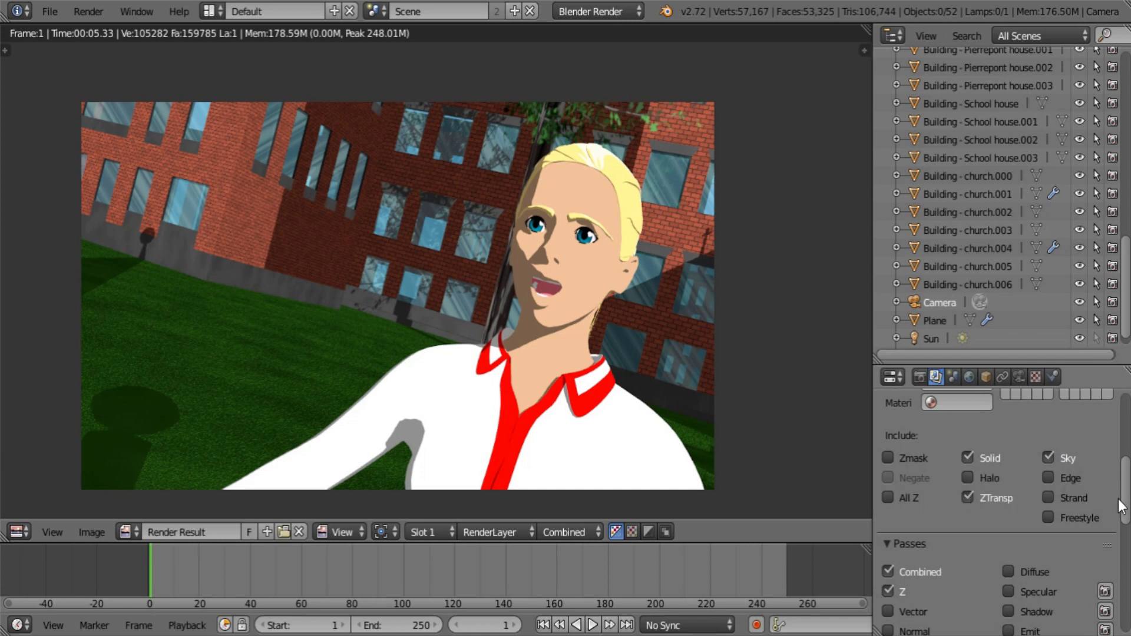
scroll(925, 491, "down", 7)
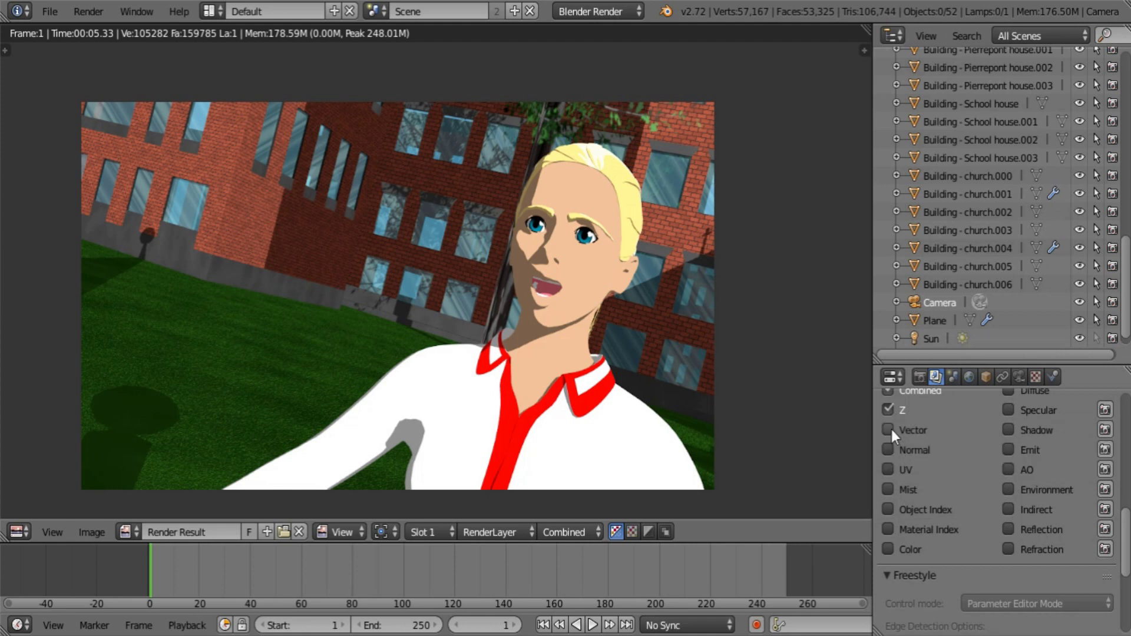
left_click(888, 429)
left_click(888, 529)
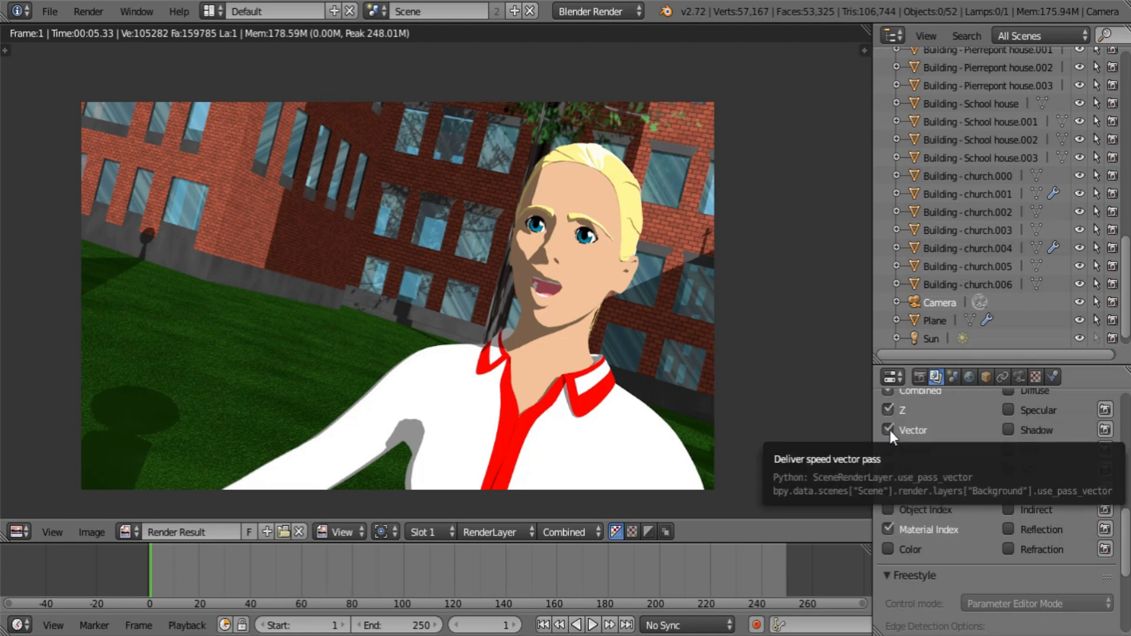
left_click(890, 430)
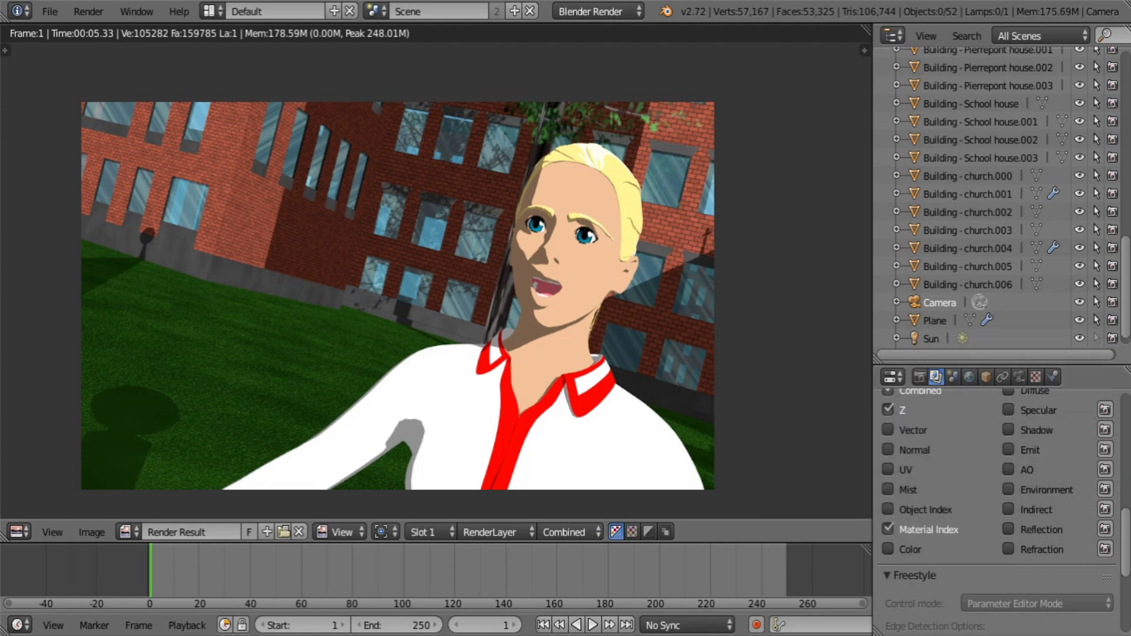
scroll(1127, 554, "up", 2)
scroll(1128, 554, "up", 5)
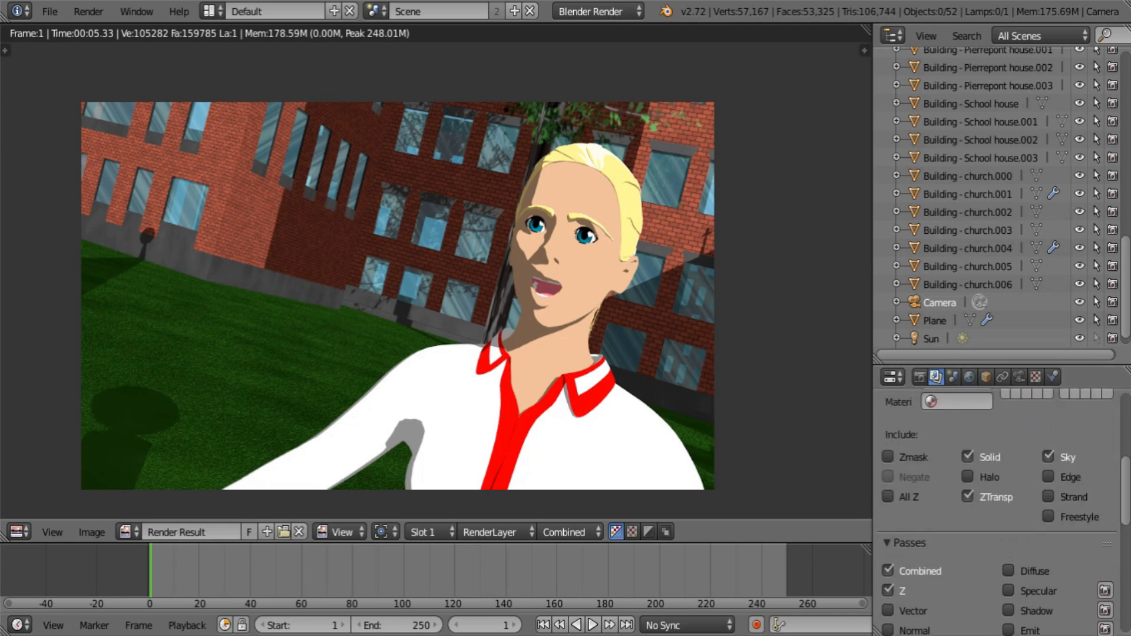
left_click(913, 539)
scroll(1109, 610, "up", 2)
scroll(1110, 610, "up", 5)
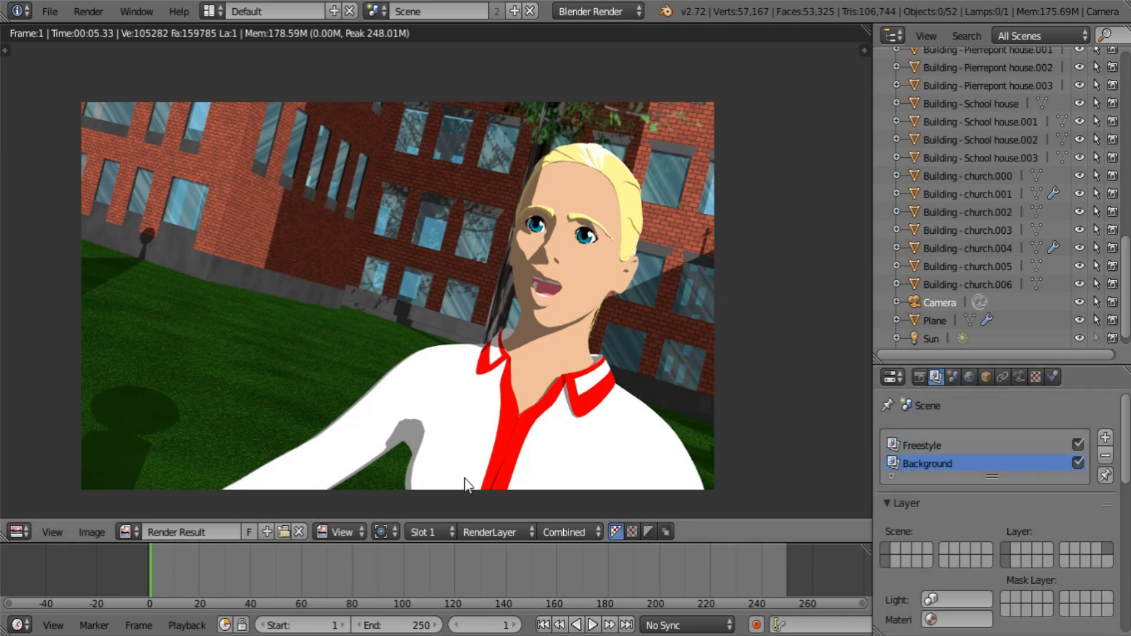
Return to the 3D View, make the Sun lamp selectable, move it to layer 10 and show that layer too
left_click(22, 532)
left_click(65, 585)
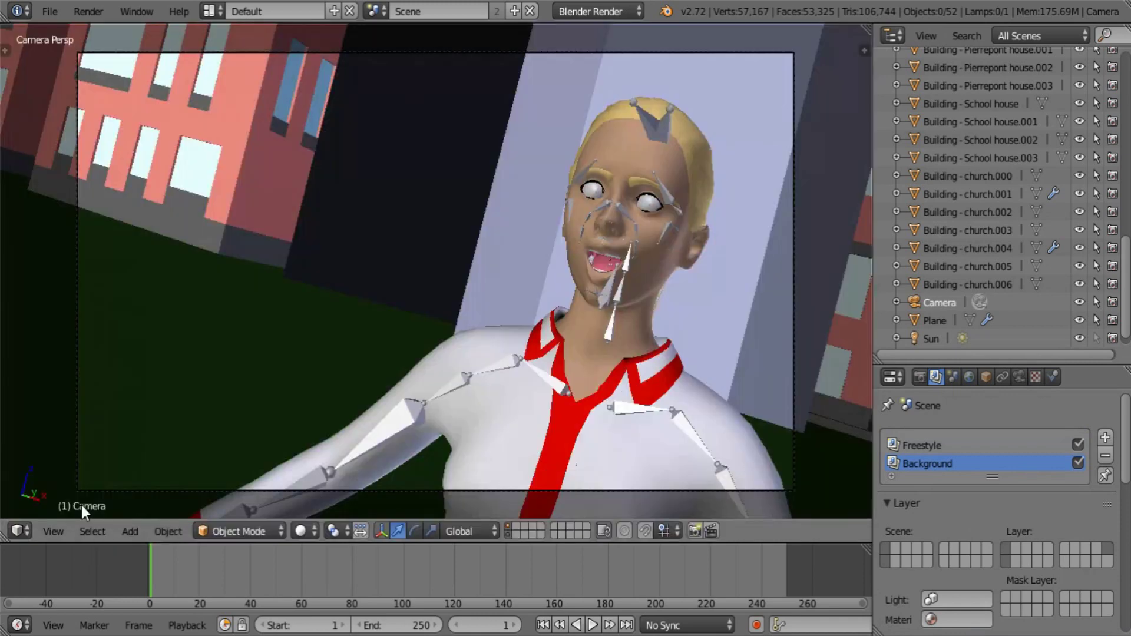
scroll(574, 407, "down", 8)
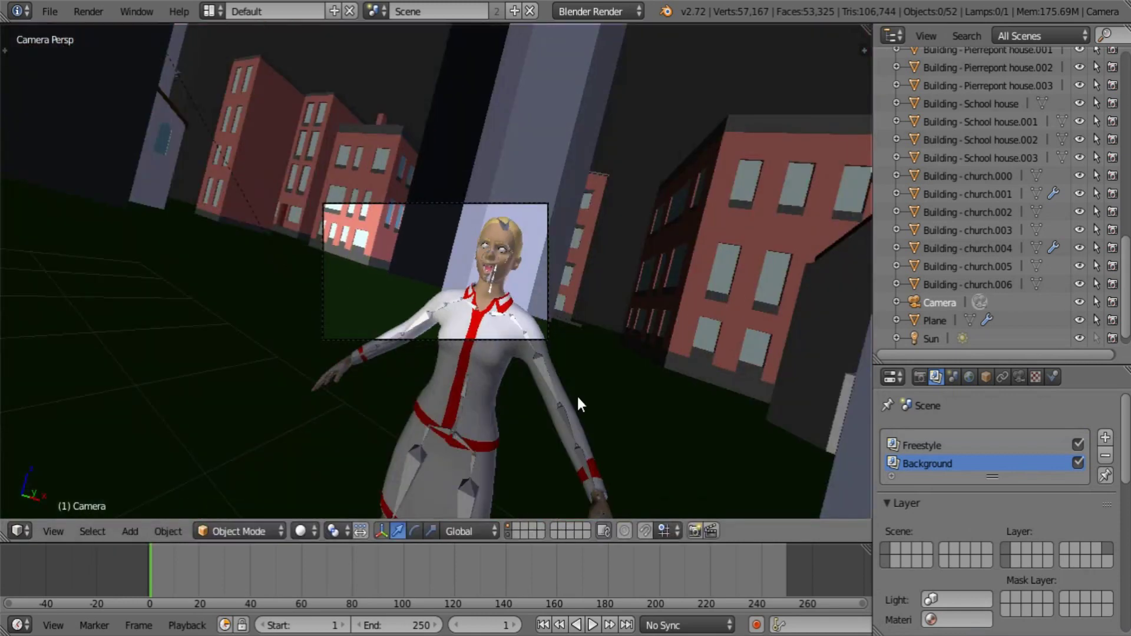
left_click(932, 339)
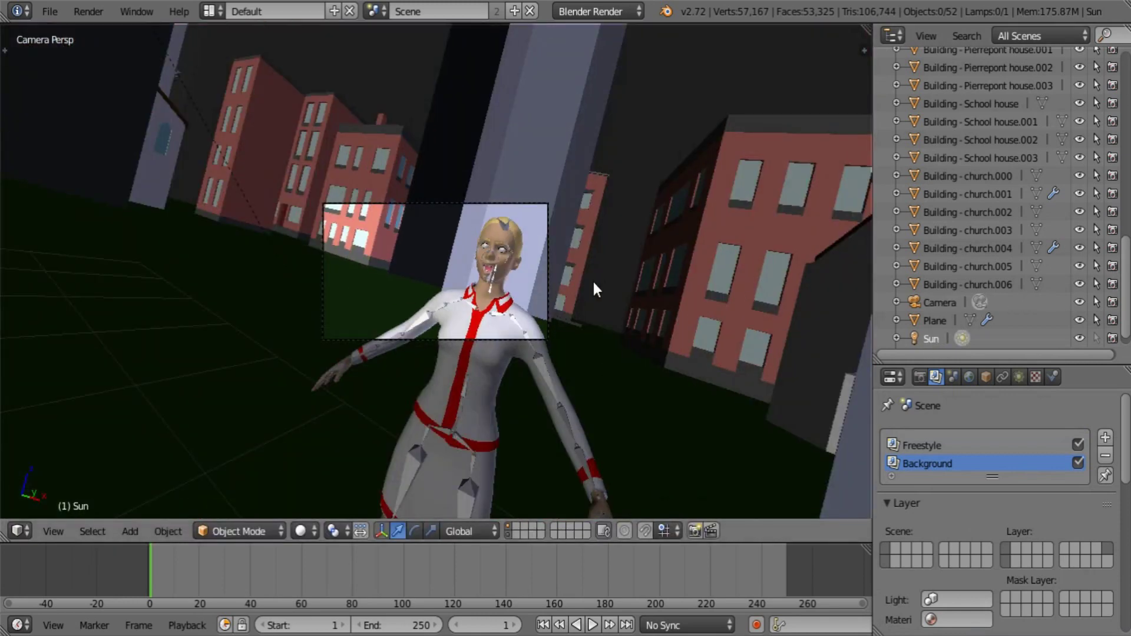
left_click(1096, 338)
key("m")
left_click(705, 299)
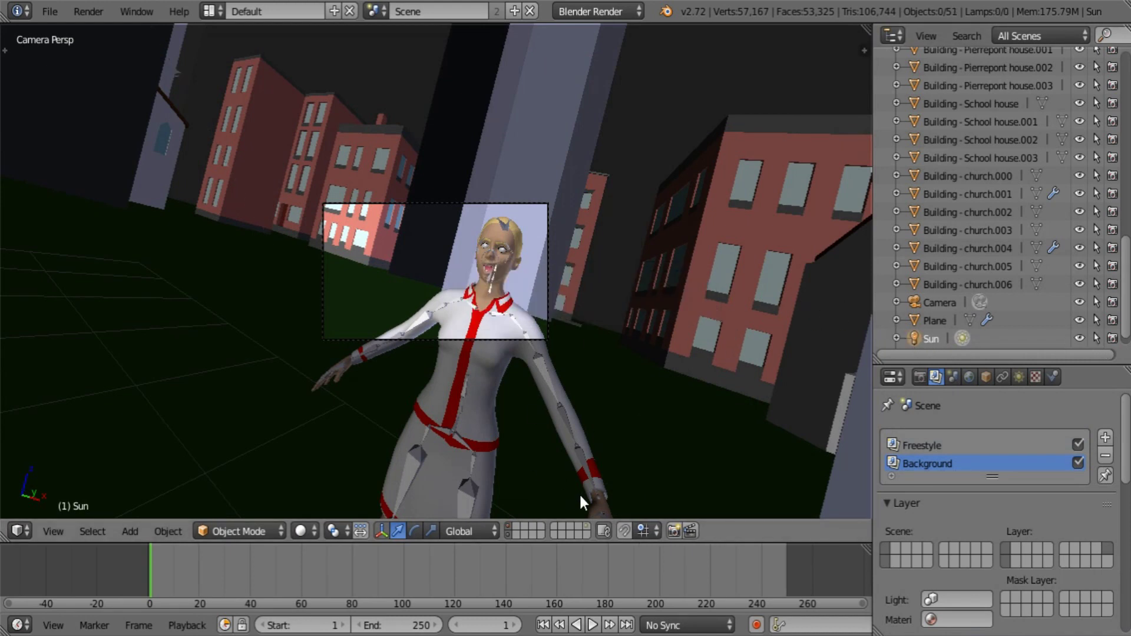
left_click(587, 524, "shift")
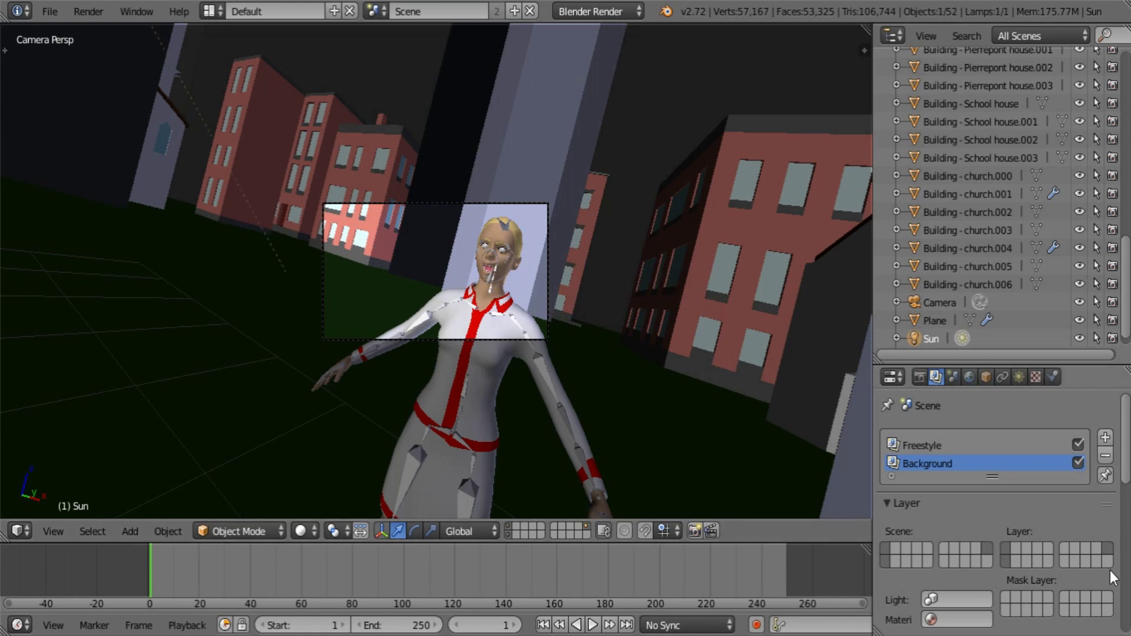
Review the Freestyle render layer's layer and include settings and save the blend file
scroll(1110, 570, "down", 3)
scroll(1110, 570, "up", 3)
left_click(914, 446)
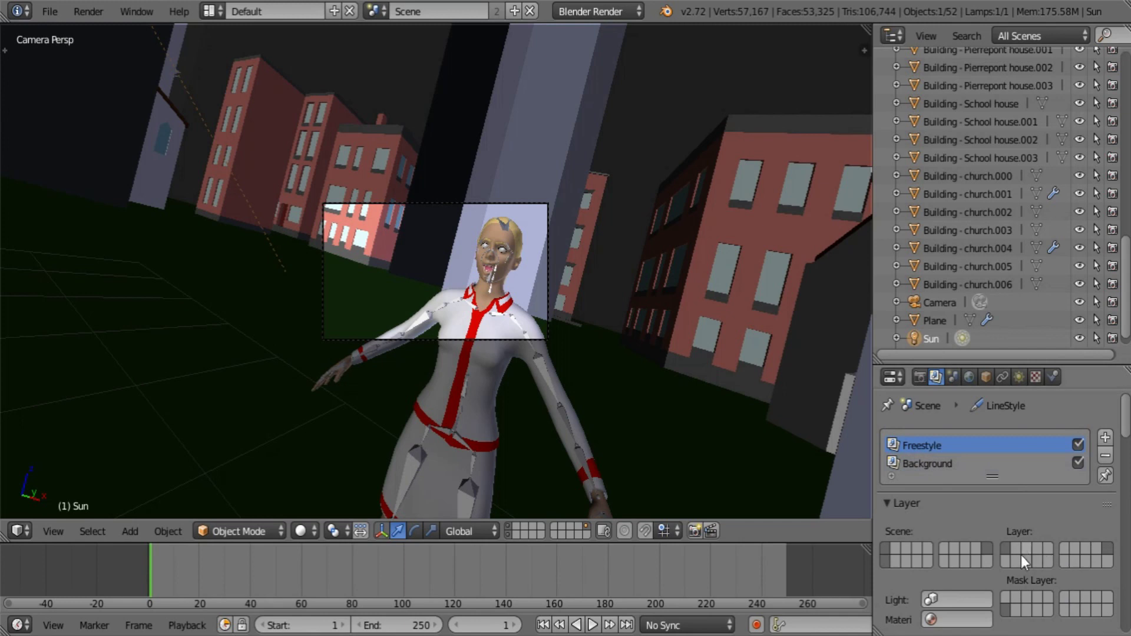
scroll(1110, 506, "down", 6)
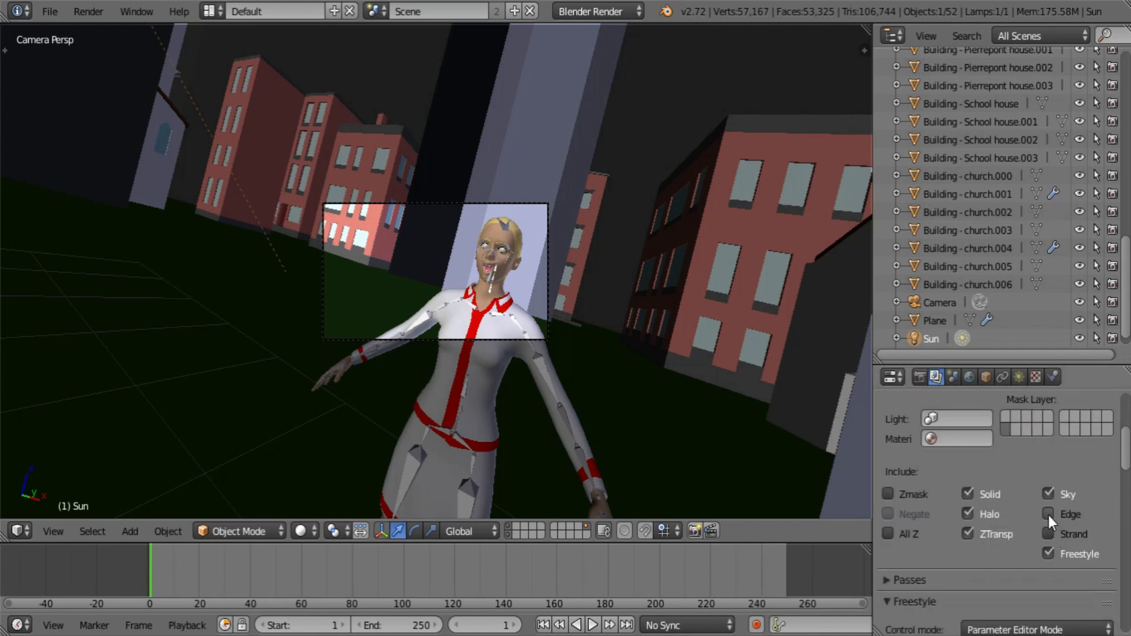
scroll(1076, 531, "up", 6)
scroll(1075, 531, "down", 10)
scroll(1075, 531, "down", 1)
left_click_drag(1125, 489, 1122, 410)
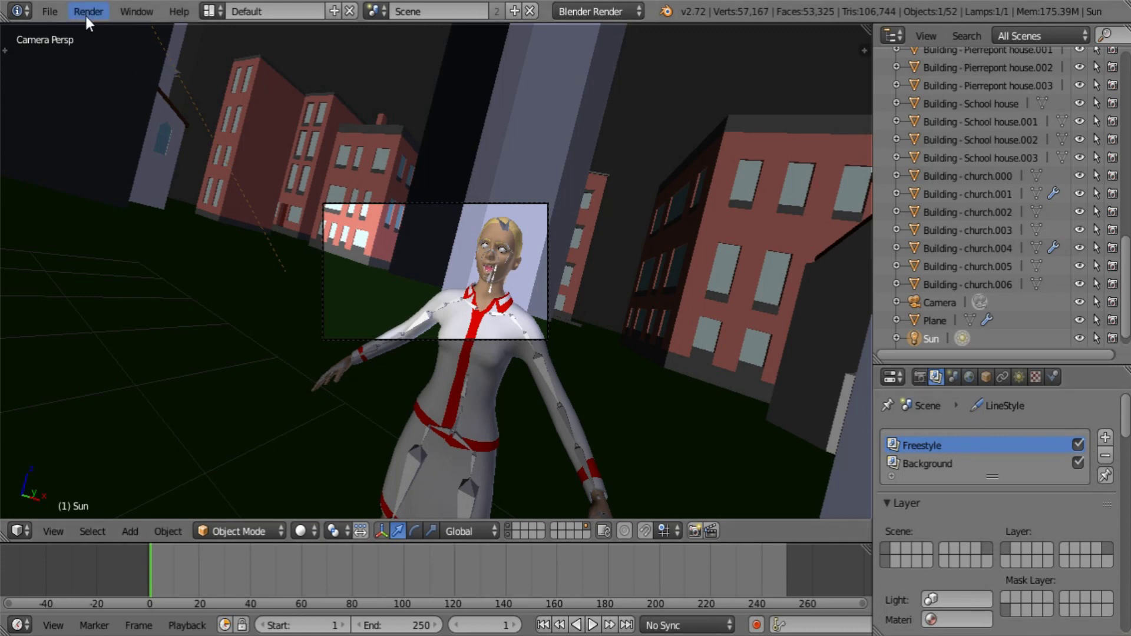
left_click(49, 11)
left_click(83, 149)
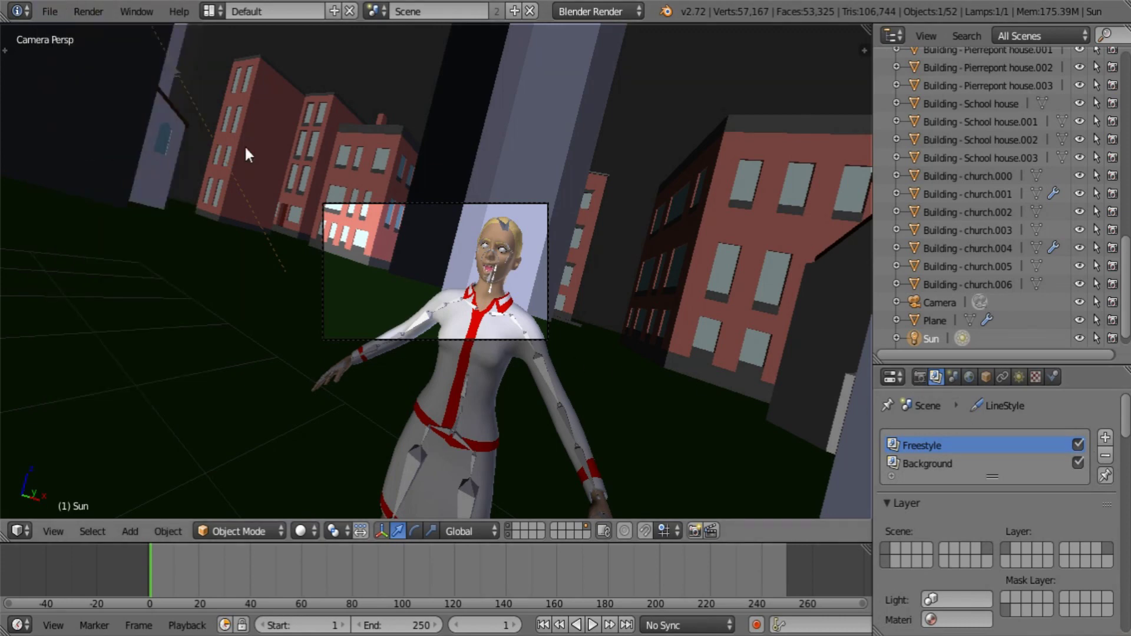
Render the current frame, then show the compositing nodes in the render result area
key("F12")
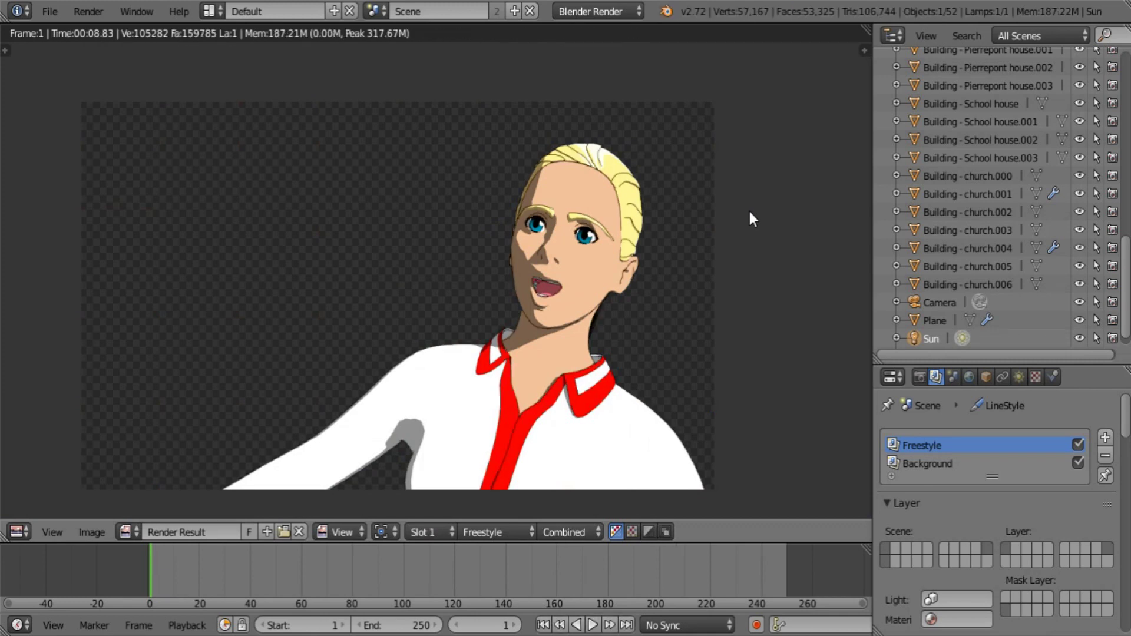
left_click(17, 530)
left_click(70, 312)
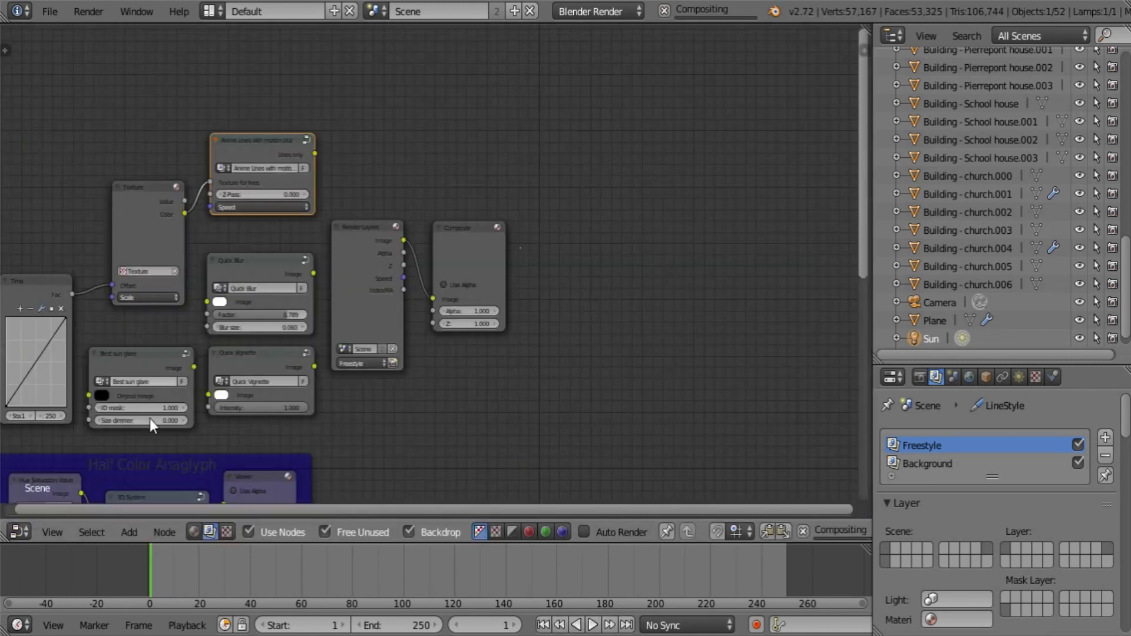
Delete the anime lines, Texture and Time nodes together with the blue and red framed node groups
scroll(304, 412, "down", 3)
middle_click_drag(304, 412, 375, 391)
scroll(372, 383, "down", 3)
key("a")
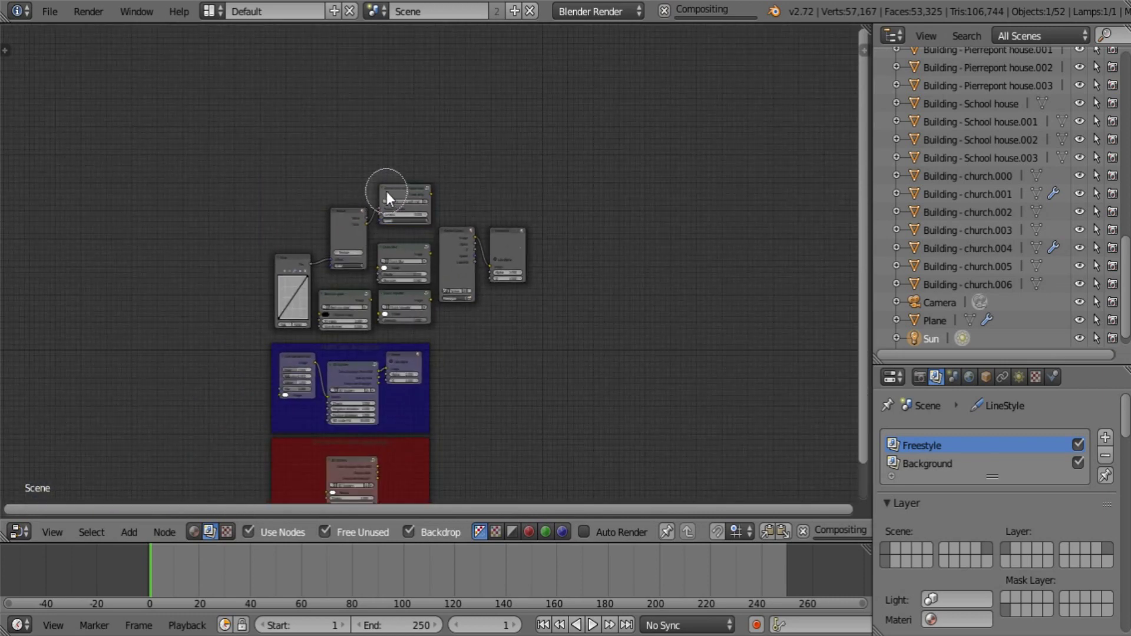
mouse_move(387, 192)
left_mouse_down()
mouse_move(273, 281)
mouse_move(379, 397)
mouse_move(369, 472)
left_mouse_up()
key("Escape")
key("x")
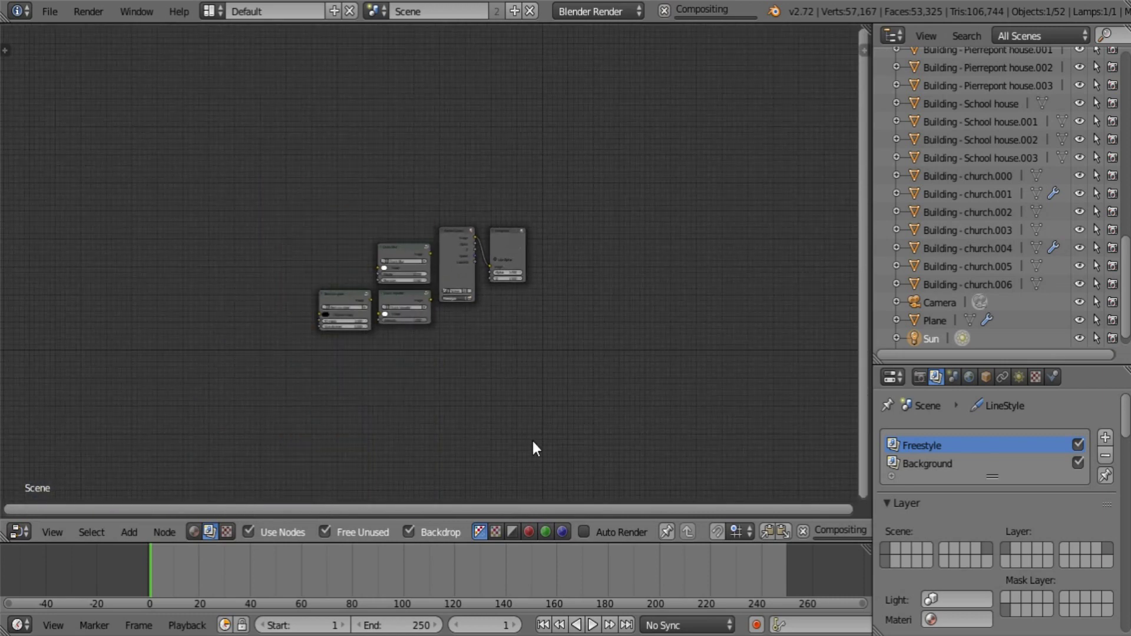
Delete the existing Composite node
scroll(532, 441, "up", 10)
middle_click_drag(602, 274, 412, 300)
left_click_drag(439, 232, 785, 99)
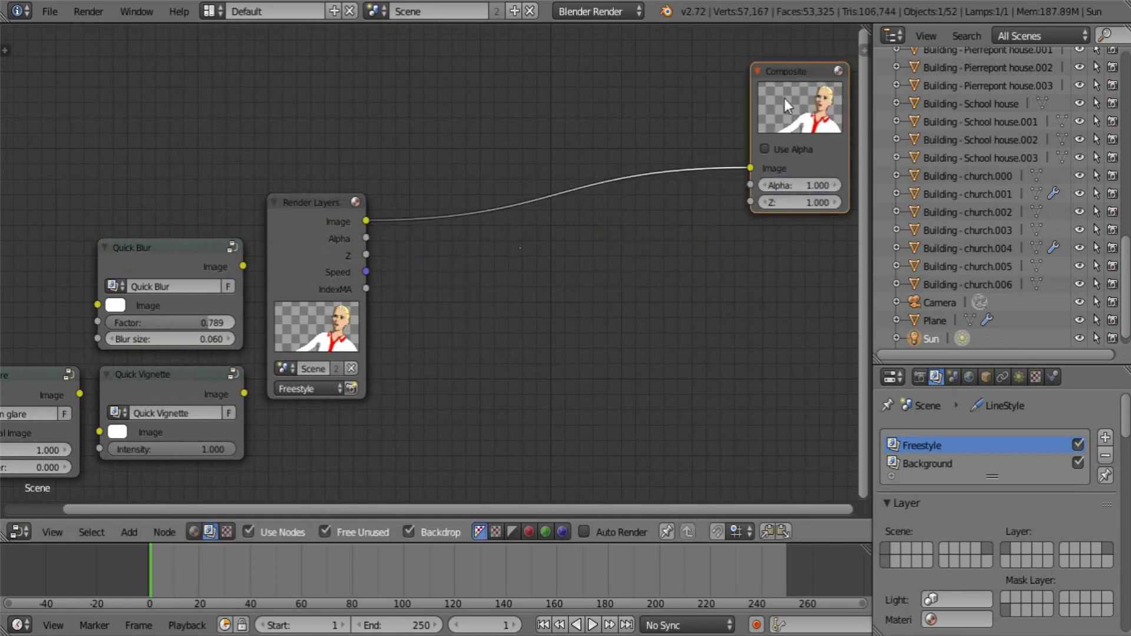
key("x")
Add a Viewer node beside the Freestyle Render Layers node and link the Render Layers image to it
key("shift+a")
key("Escape")
key("shift+a")
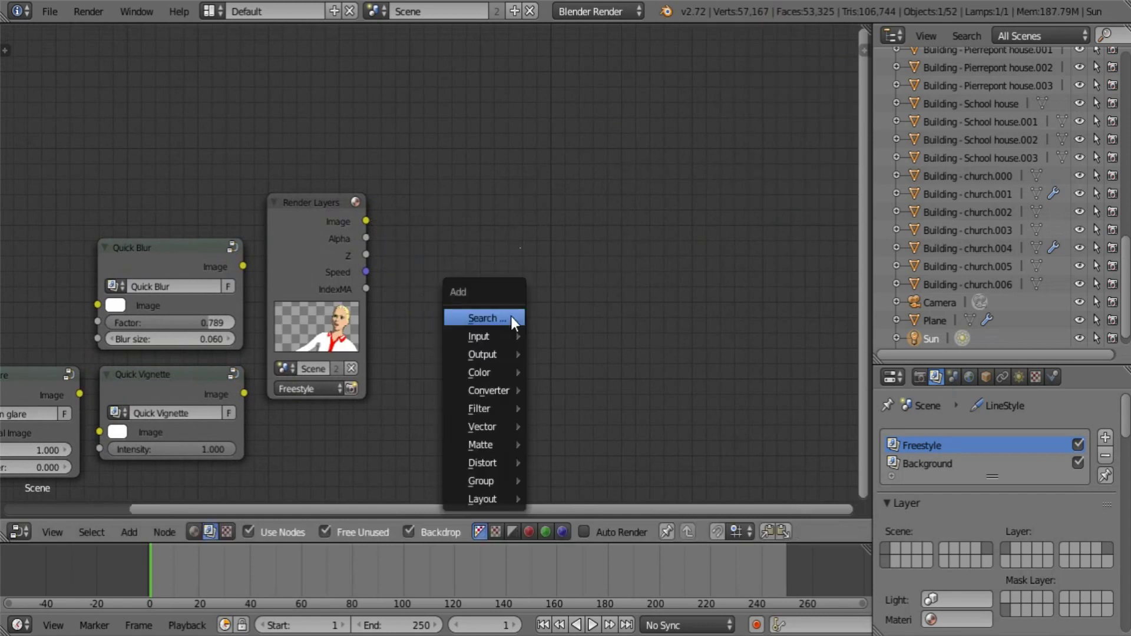
mouse_move(508, 338)
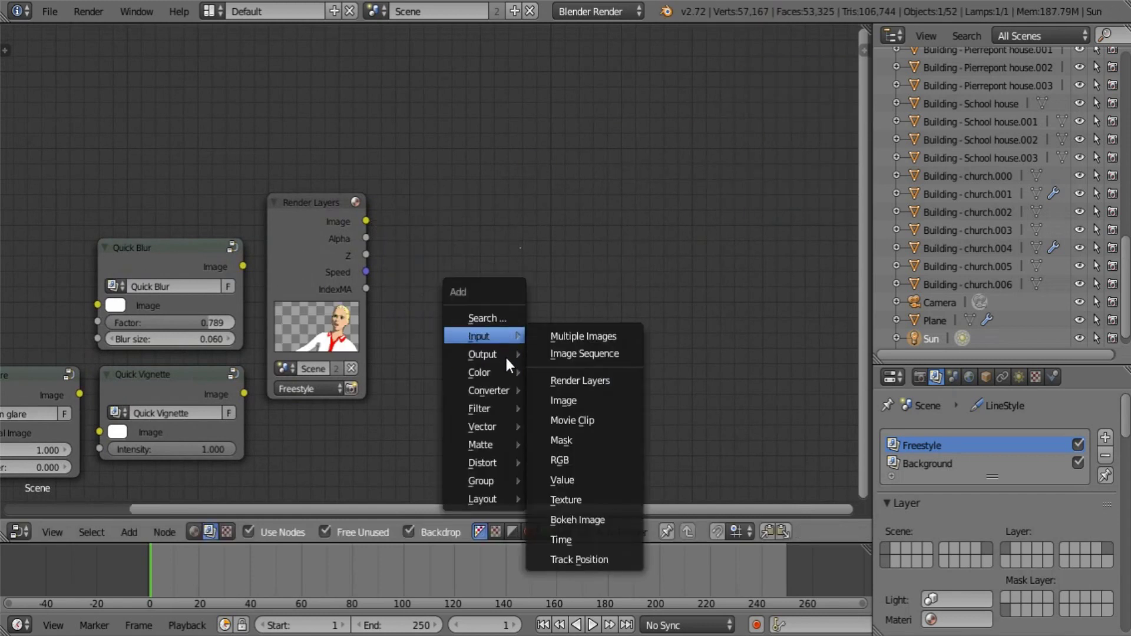
left_click(577, 372)
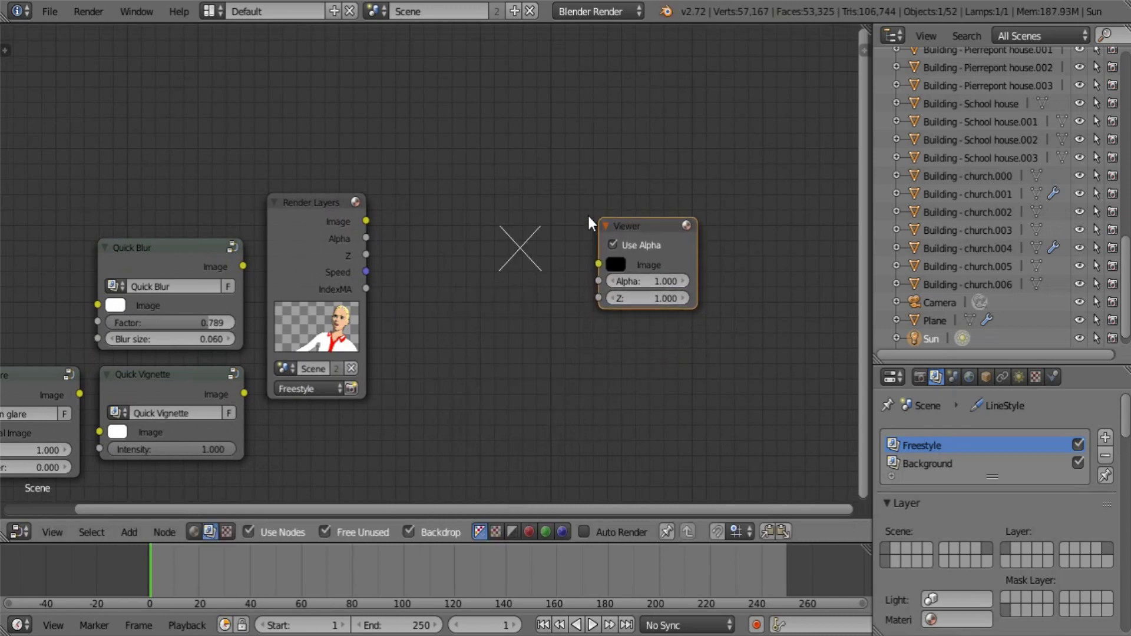
left_click_drag(366, 221, 591, 263)
Add a Composite node above the Viewer, link the Render Layers image to it, and move the Viewer farther from the Render Layers node
key("shift+a")
mouse_move(513, 151)
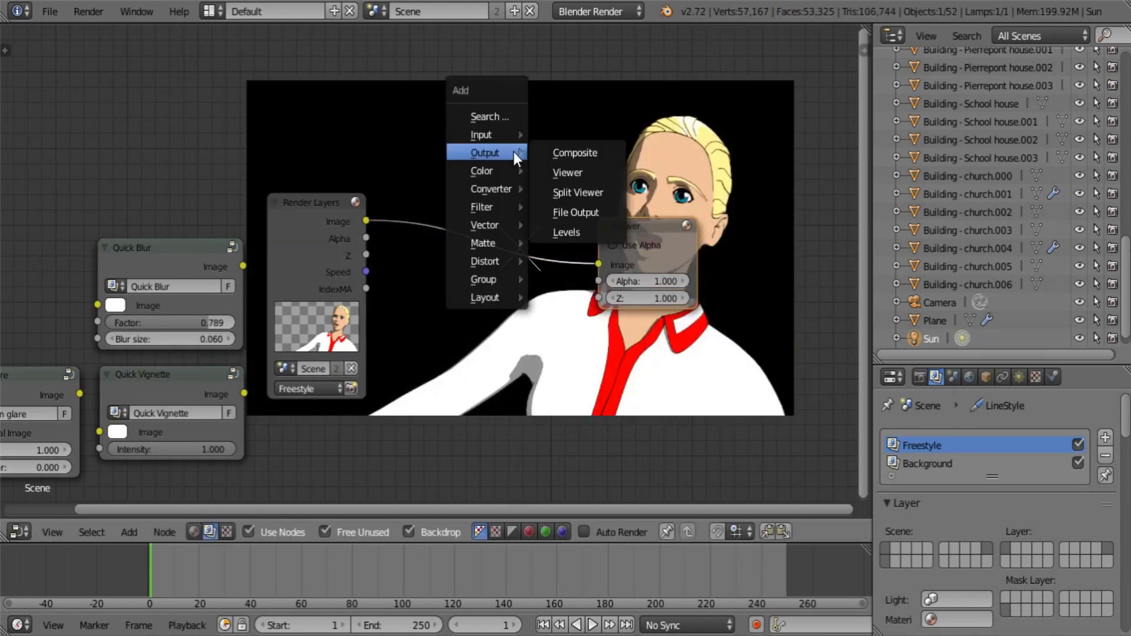
left_click(573, 158)
left_click_drag(365, 222, 608, 142)
scroll(619, 212, "down", 2)
scroll(648, 256, "up", 5)
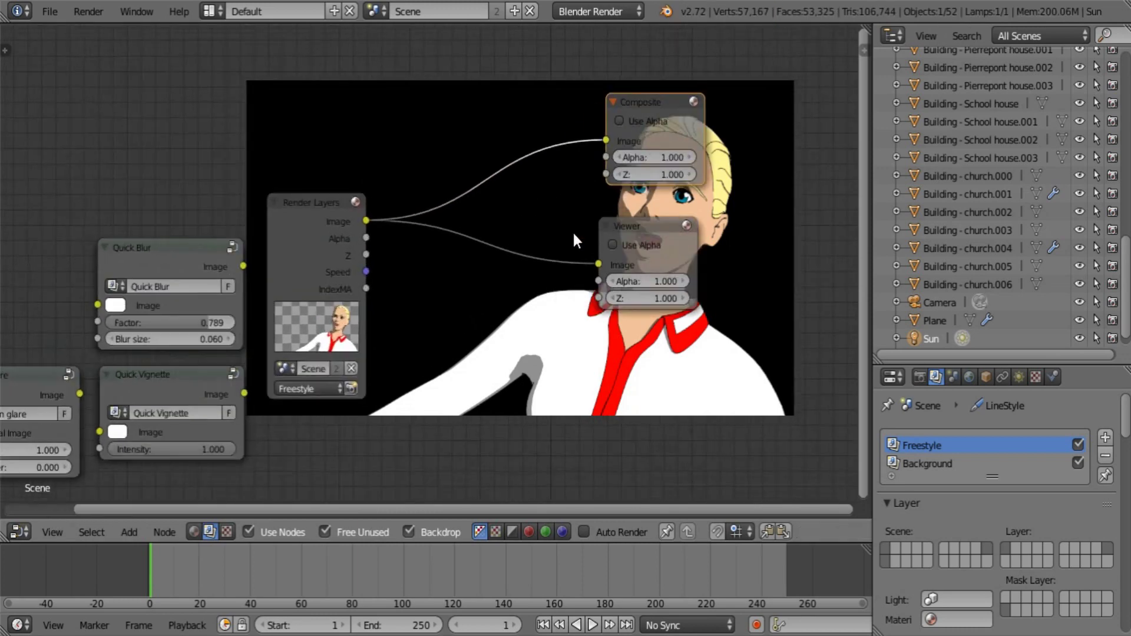
middle_click_drag(679, 241, 520, 206)
left_click_drag(507, 190, 788, 155)
middle_click_drag(644, 236, 630, 203)
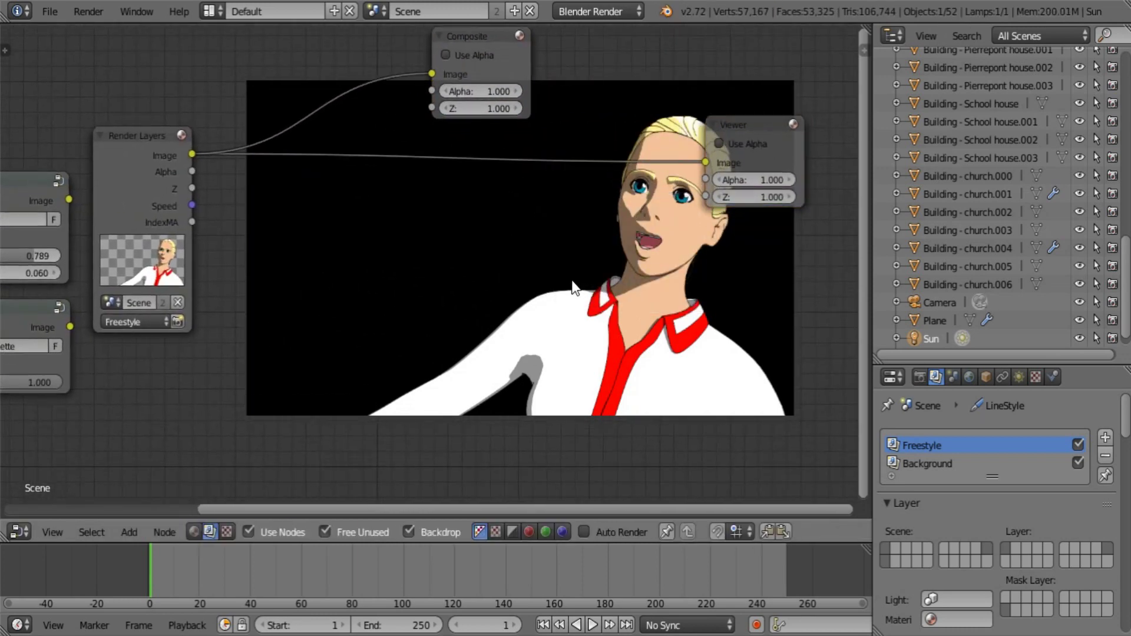
Add an ID Mask node, feed it the Render Layers' IndexMA output, and link its Alpha to the Viewer's image
key("shift+a")
mouse_move(551, 316)
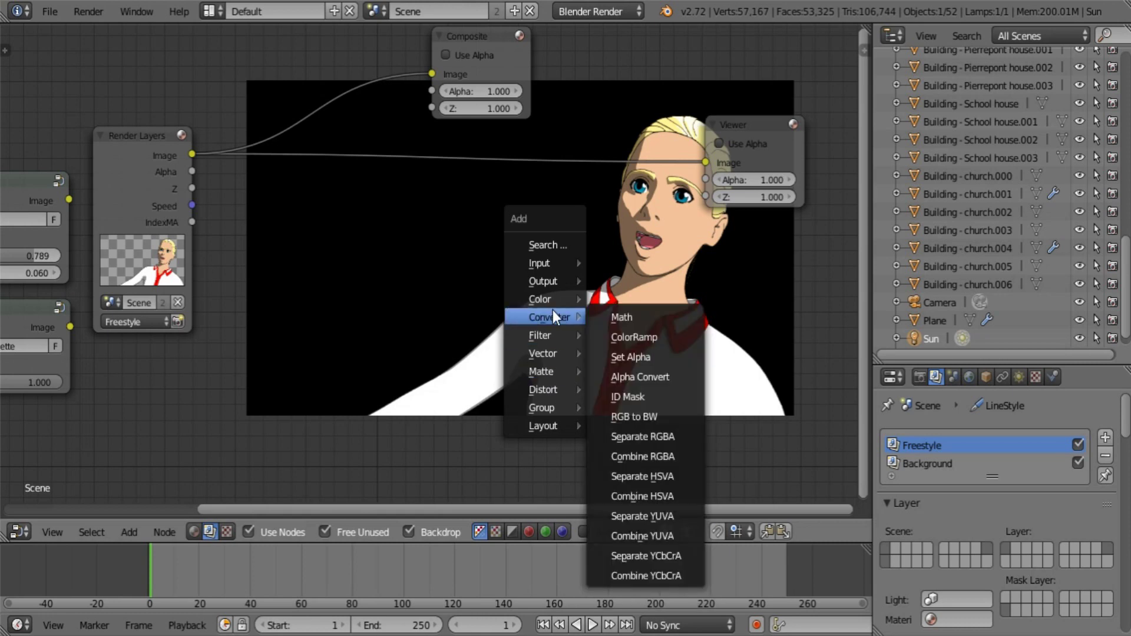
left_click(612, 396)
left_click(369, 175)
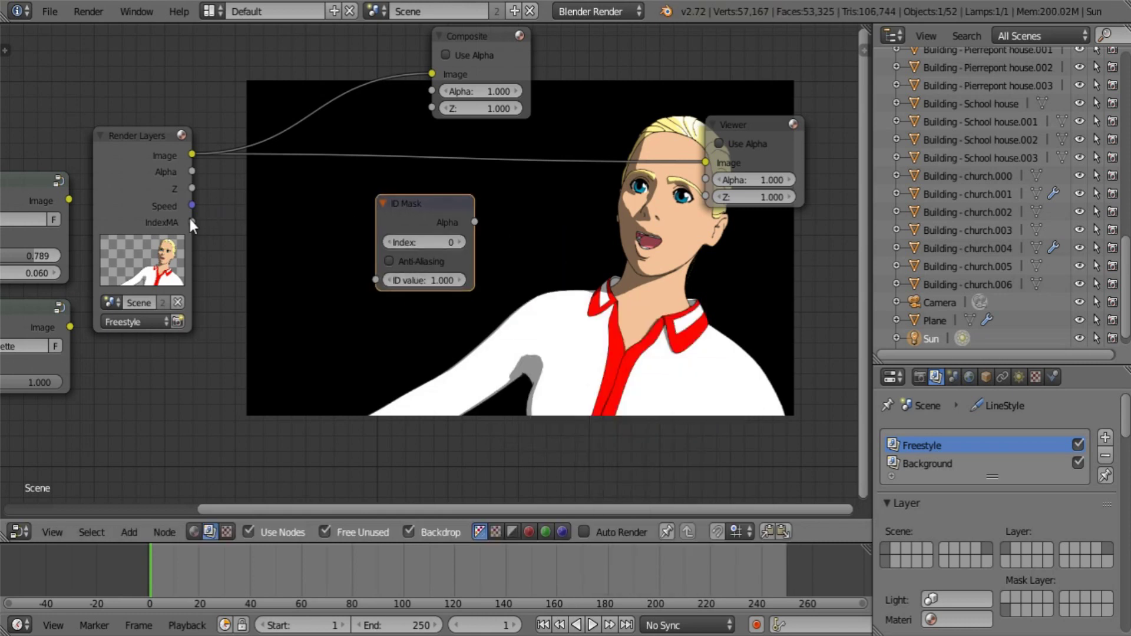
left_click_drag(191, 222, 377, 279)
left_click_drag(451, 246, 705, 162)
Set the ID Mask's index to 5 with anti-aliasing enabled and reposition the node
middle_click_drag(666, 240, 661, 301)
scroll(492, 359, "down", 4)
middle_click_drag(492, 359, 525, 336)
scroll(492, 295, "up", 3)
left_click_drag(482, 241, 446, 290)
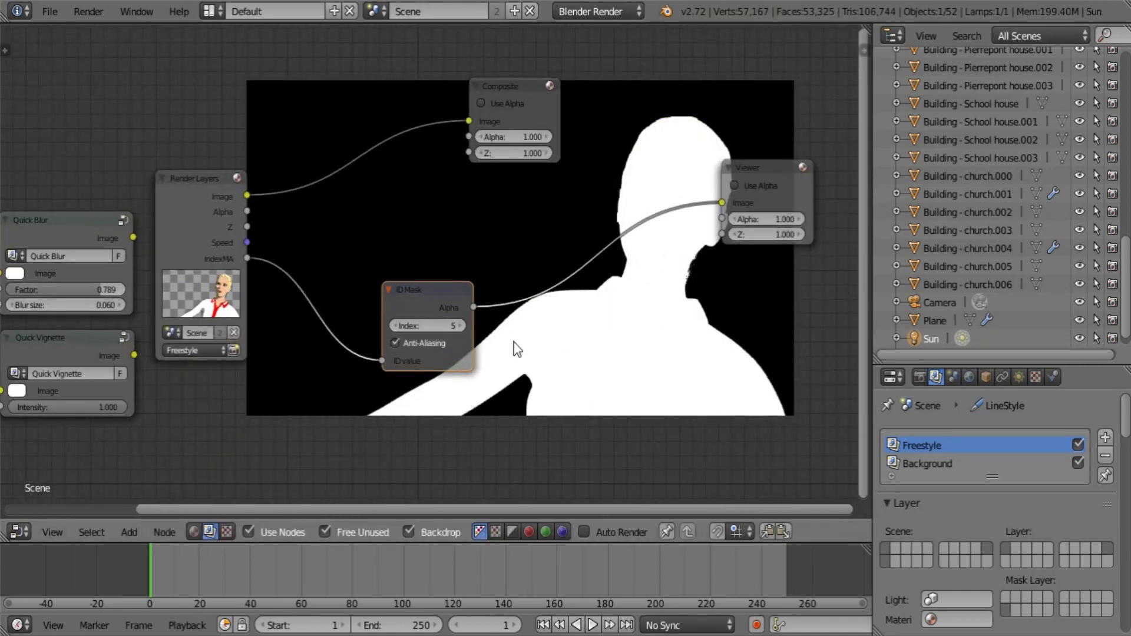
Insert a Blur node on the link between the ID Mask and the Viewer
scroll(512, 259, "up", 1)
key("shift+a")
mouse_move(562, 277)
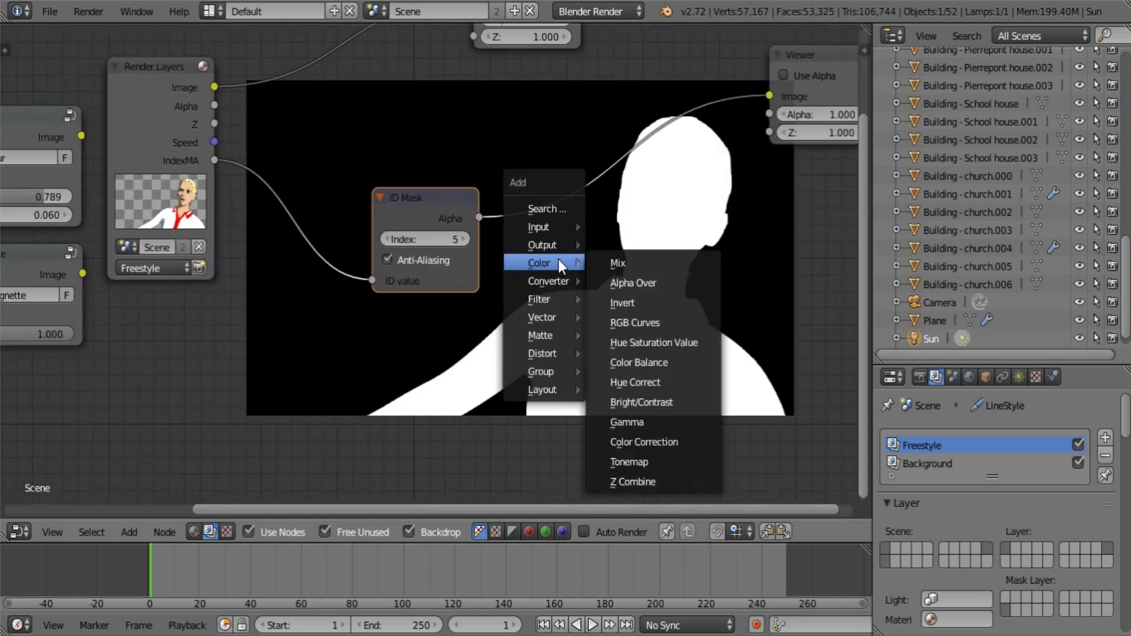
mouse_move(543, 299)
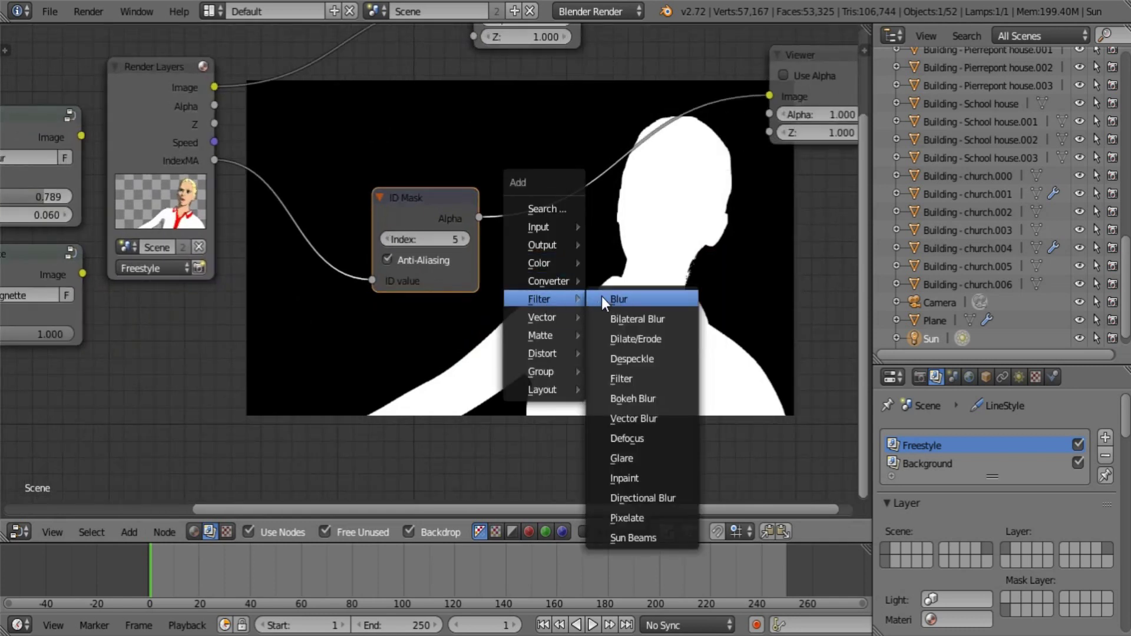
left_click(602, 297)
left_click(551, 220)
Set the Blur node to Fast Gaussian, relative, with Y aspect correction and 0.1% blur in X and Y
left_click(602, 247)
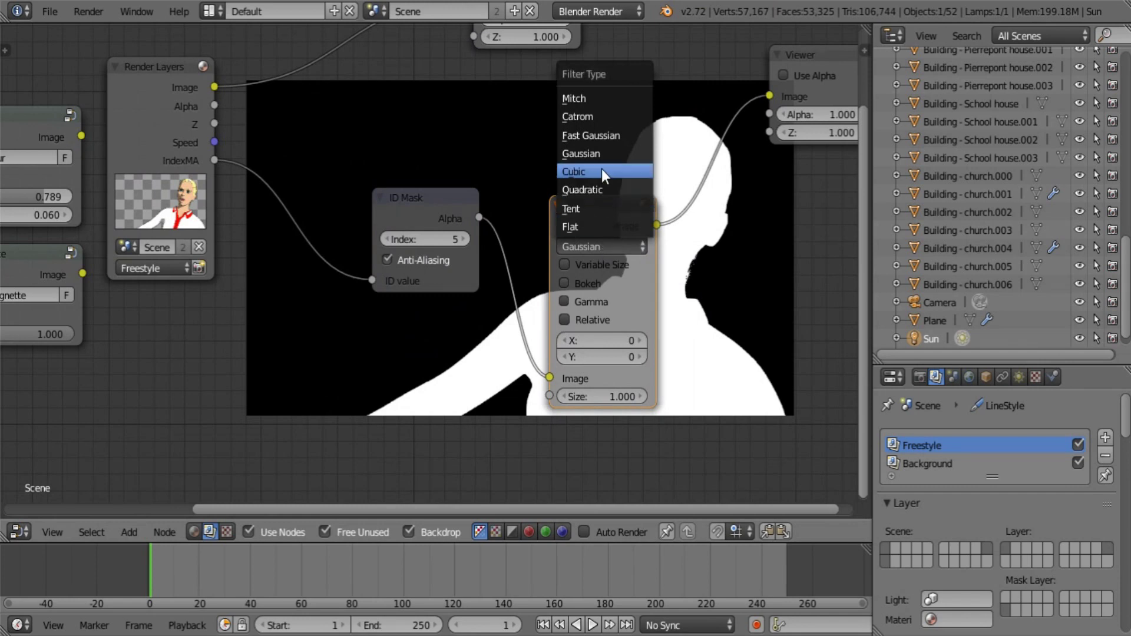
left_click(603, 135)
left_click(594, 263)
left_click(601, 304)
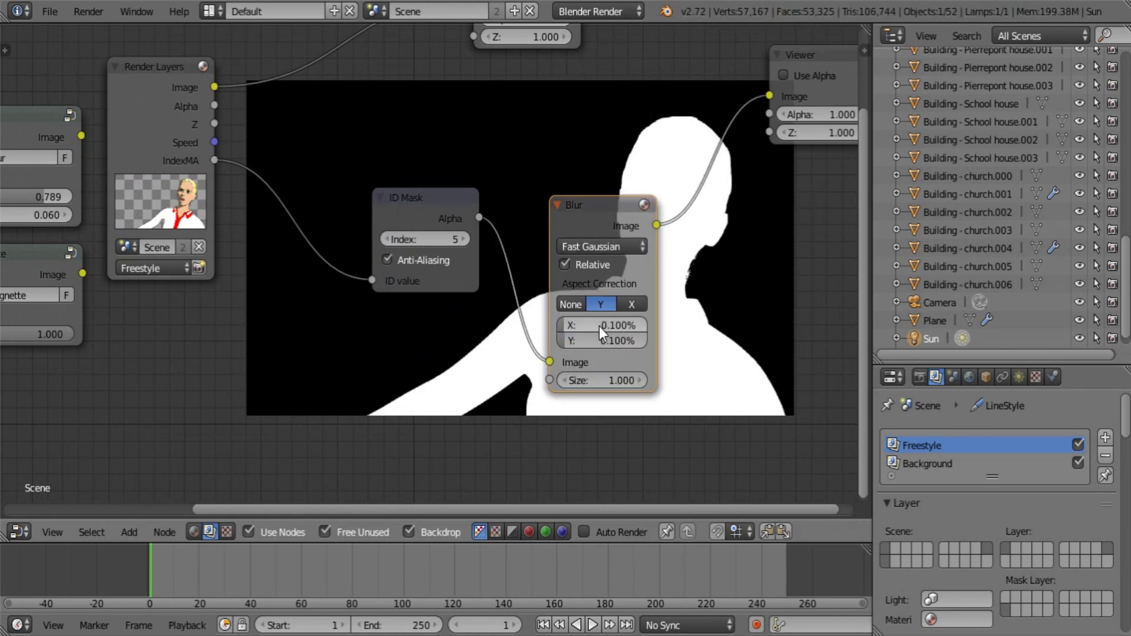
Insert a Mix node after the Blur, set it to Add, and link the Blur output to both image inputs
middle_click_drag(694, 299, 549, 301)
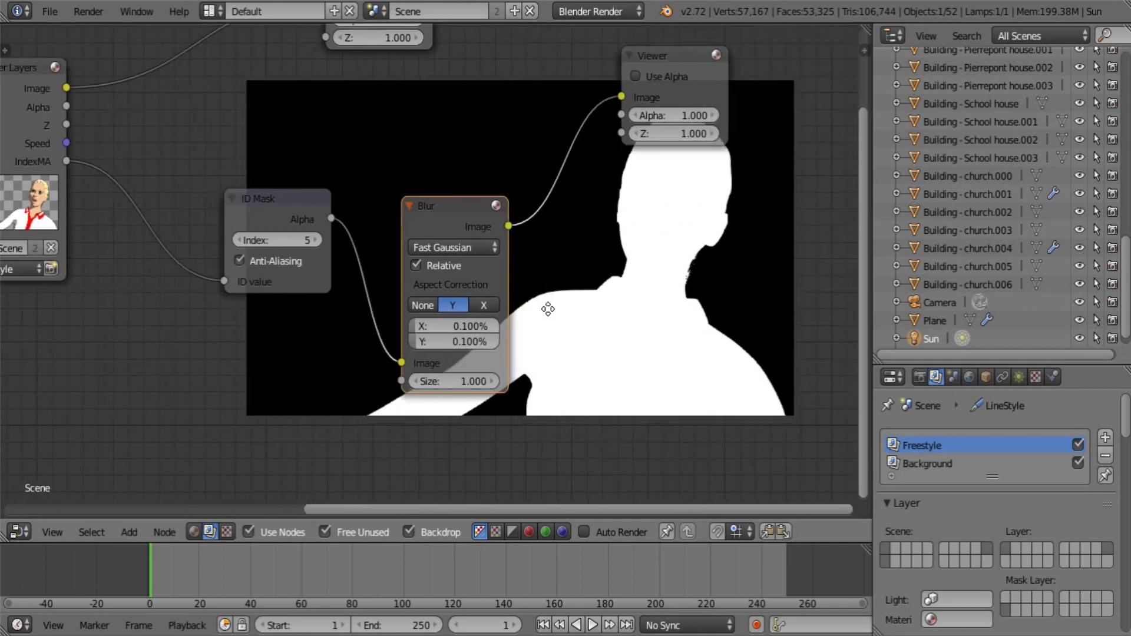
key("shift+a")
mouse_move(631, 264)
left_click(702, 267)
left_click(549, 188)
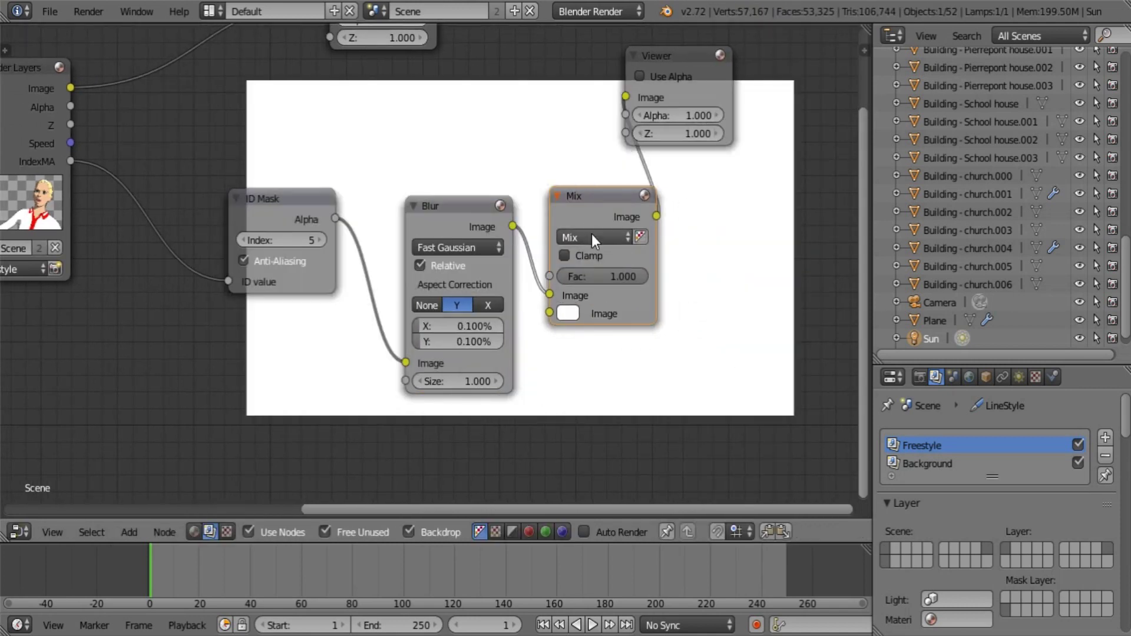
left_click(592, 236)
left_click(592, 277)
left_click_drag(513, 226, 549, 313)
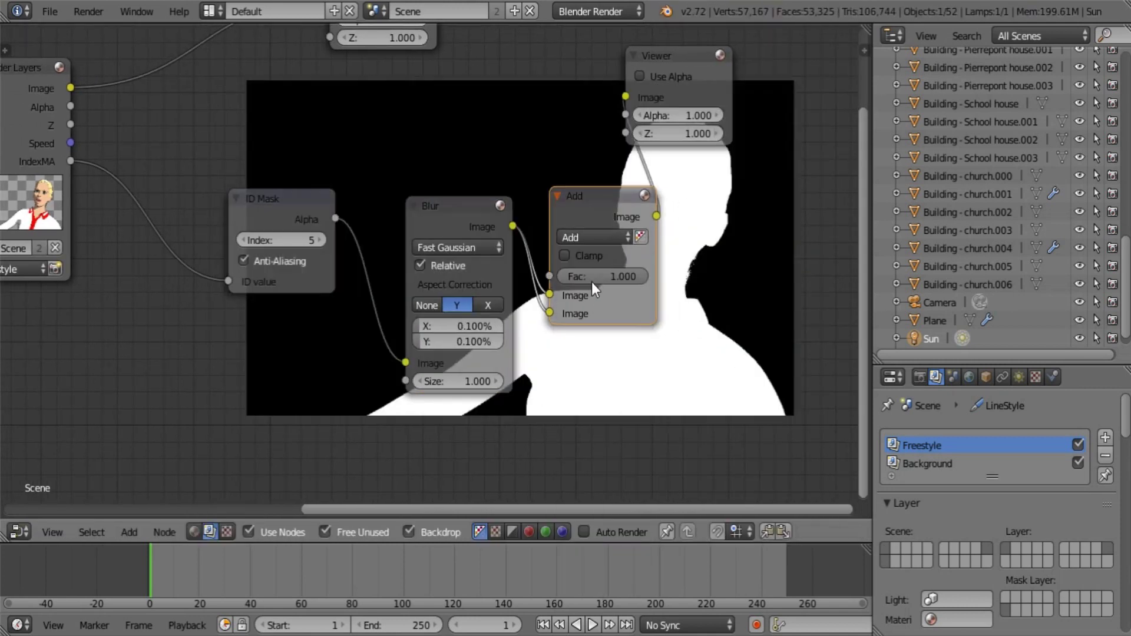
Set the Add node's factor to 30 and enable Clamp
left_click(594, 277)
type("30")
key("Return")
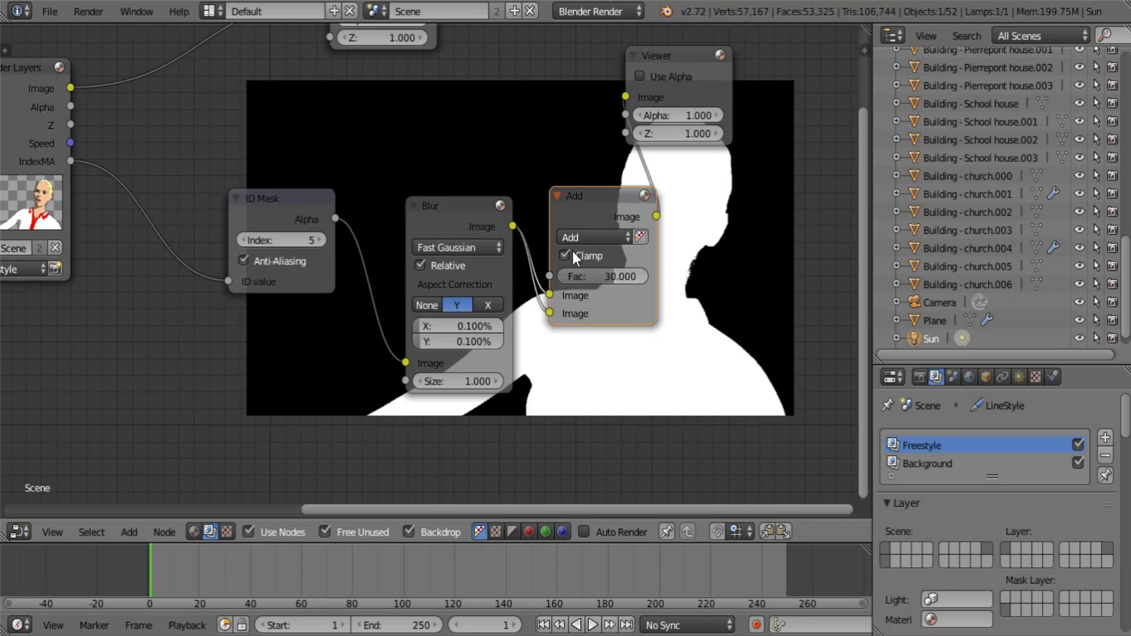
left_click(570, 254)
Move the Viewer farther away and insert a Mix node between the Add node and the Viewer
middle_click_drag(667, 364, 641, 353)
middle_click_drag(692, 279, 581, 320)
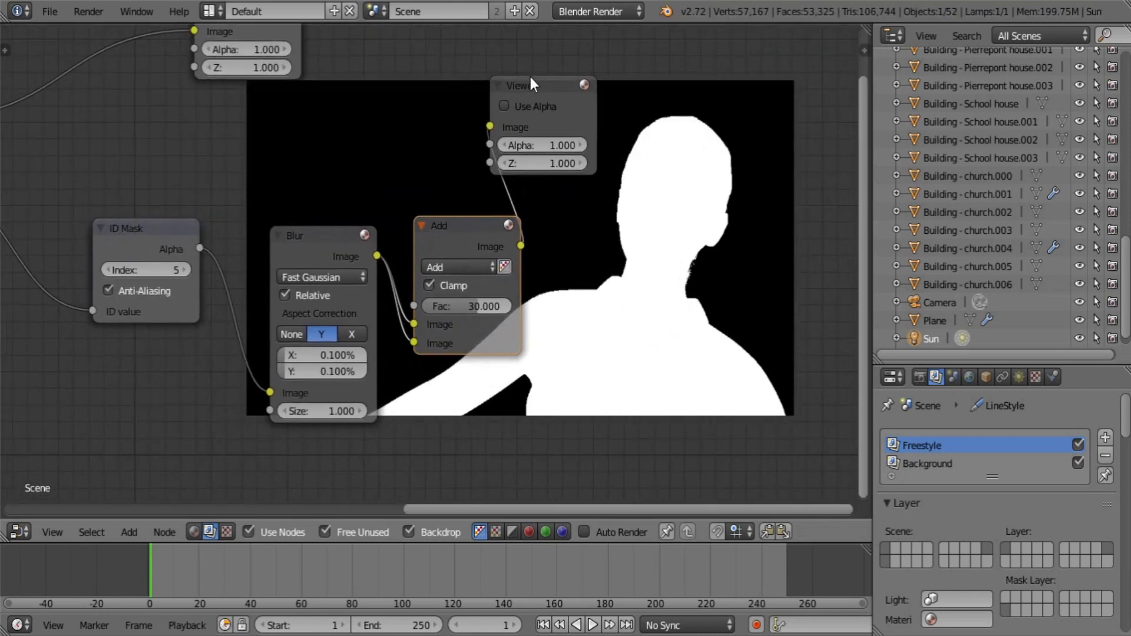
left_click(532, 94)
left_click_drag(531, 93, 736, 122)
middle_click_drag(571, 263, 631, 267)
scroll(632, 267, "down", 2)
key("shift+a")
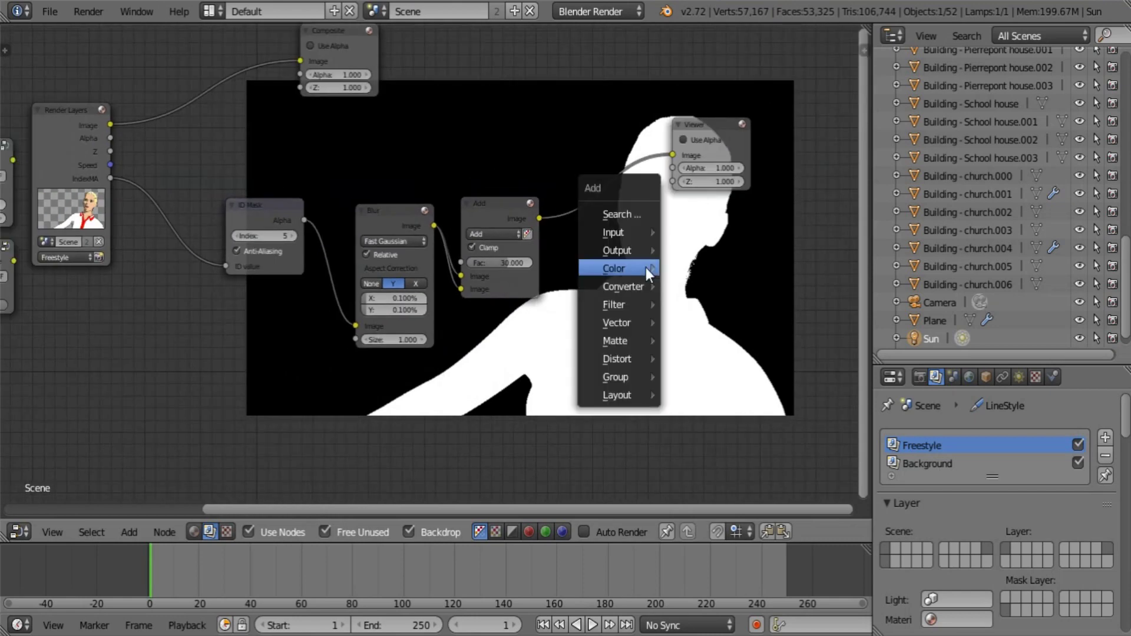
mouse_move(613, 268)
left_click(704, 270)
left_click(578, 253)
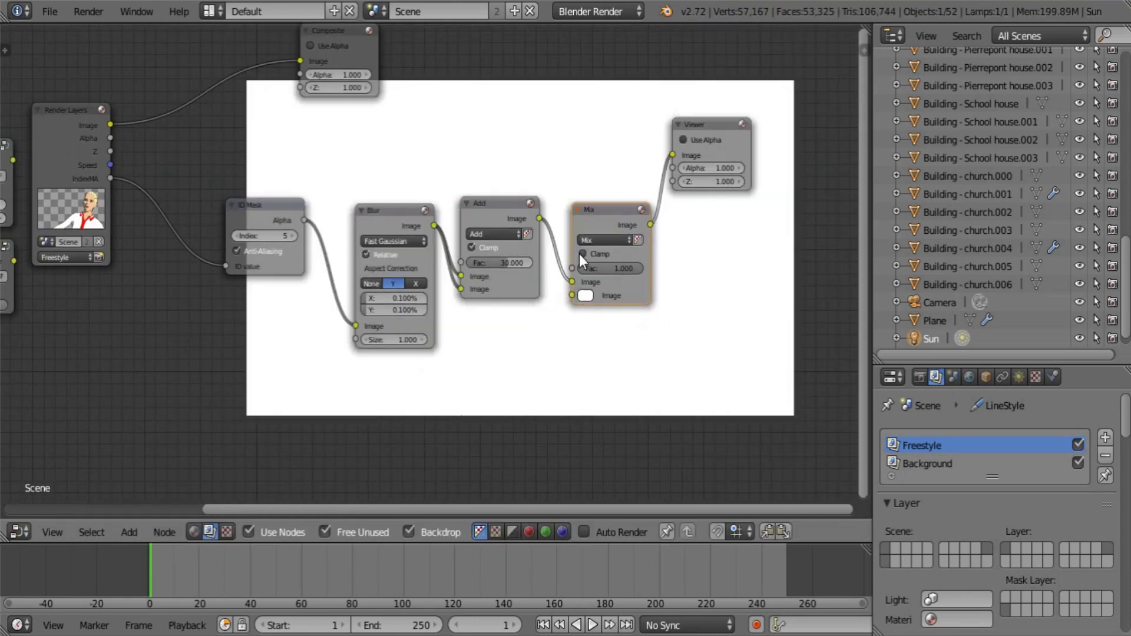
Feed the Add output into the new Mix node's factor and the Render Layers image into its second image input
left_click_drag(573, 282, 572, 268)
left_click_drag(111, 125, 572, 283)
middle_click_drag(630, 308, 564, 322)
scroll(564, 321, "up", 2)
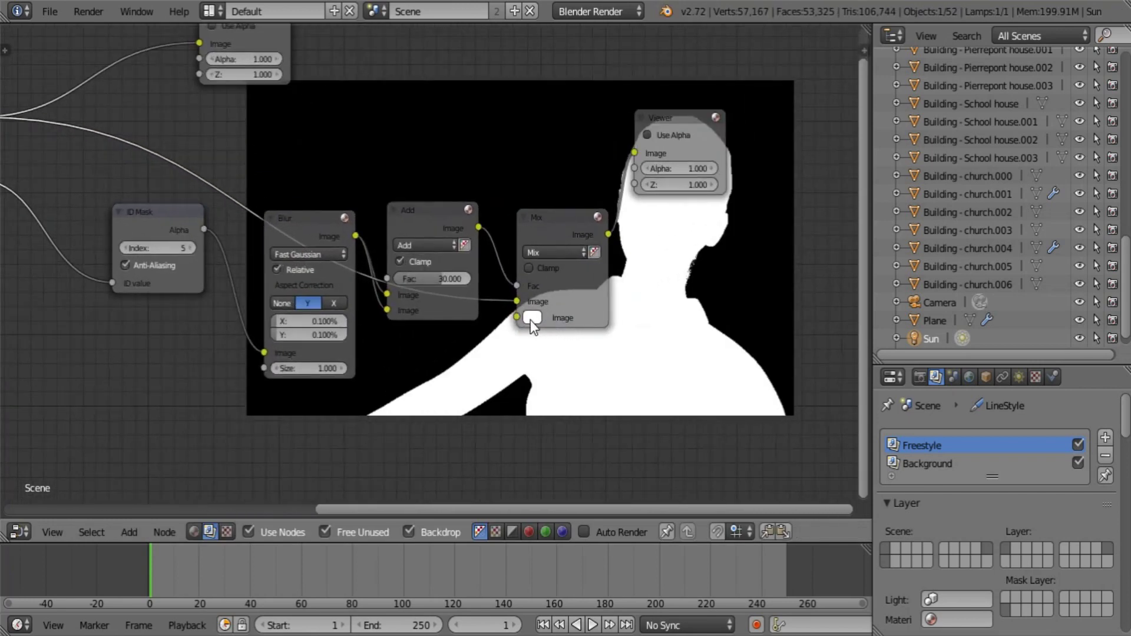
left_click(531, 319)
left_click_drag(515, 301, 517, 317)
left_click(539, 302)
middle_click_drag(774, 381, 710, 366)
scroll(713, 394, "up", 2)
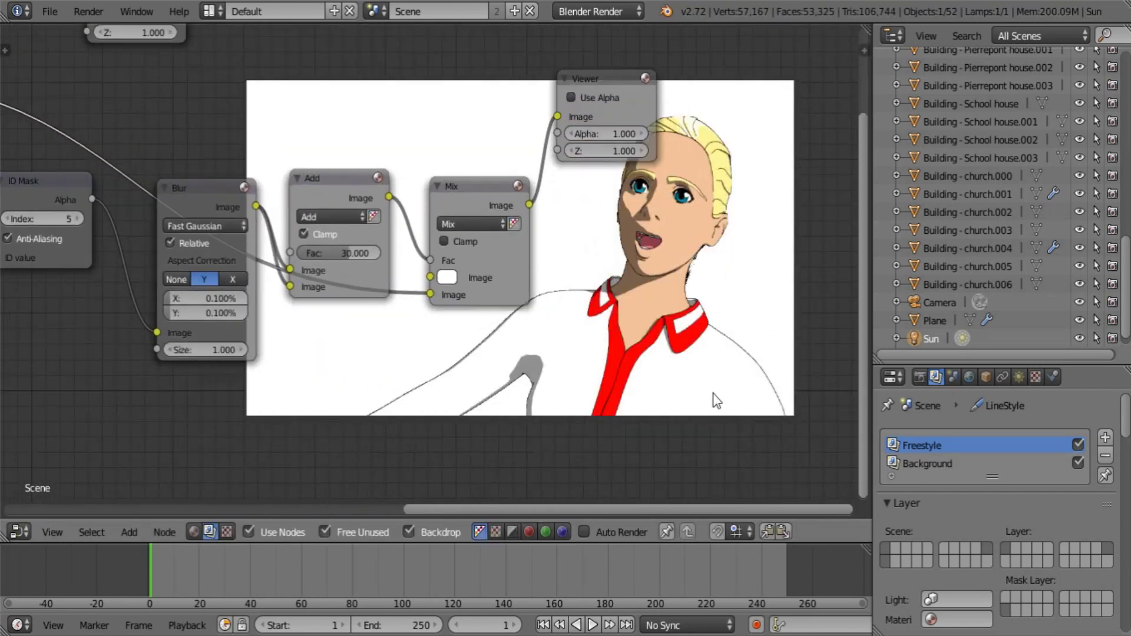
Set the Blur node's relative size to 0.2% in X and Y
middle_click_drag(429, 314, 538, 321)
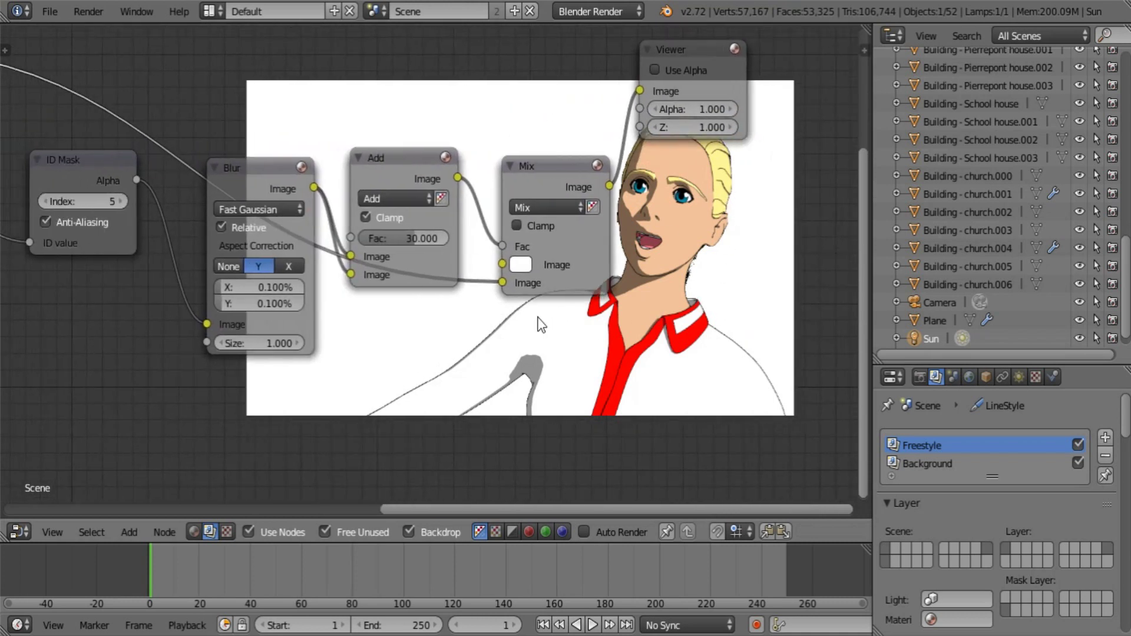
left_click(273, 288)
type("0.2")
key("Return")
middle_click_drag(605, 294, 571, 338)
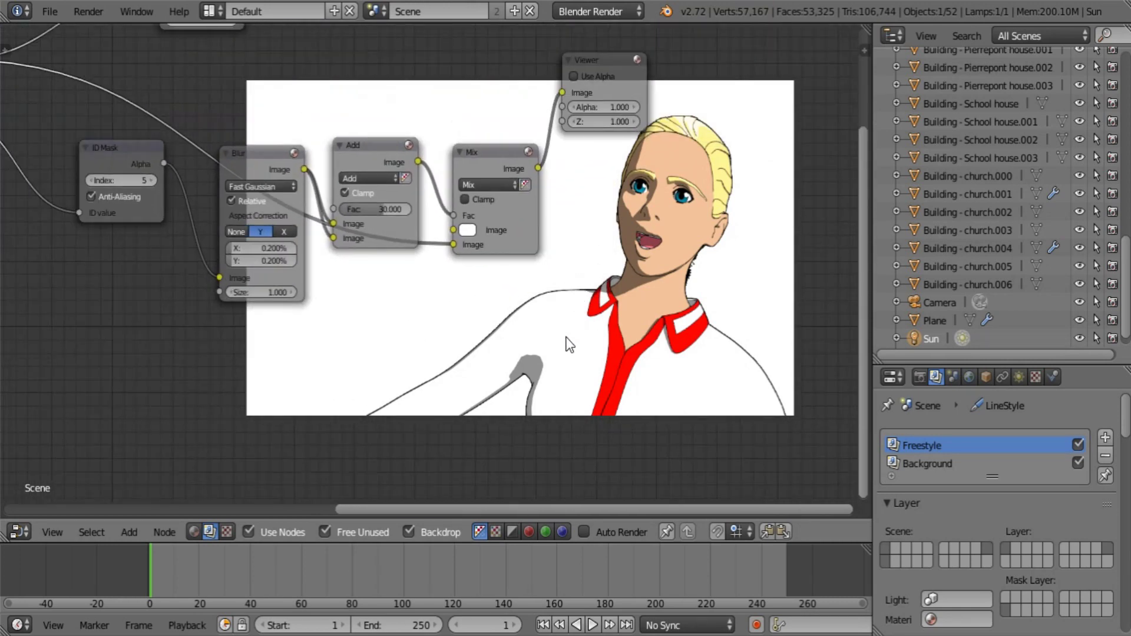
Move the Viewer farther from the Mix node and set the Mix node's first image color to black
middle_click_drag(397, 346, 498, 391)
middle_click_drag(655, 172, 574, 235)
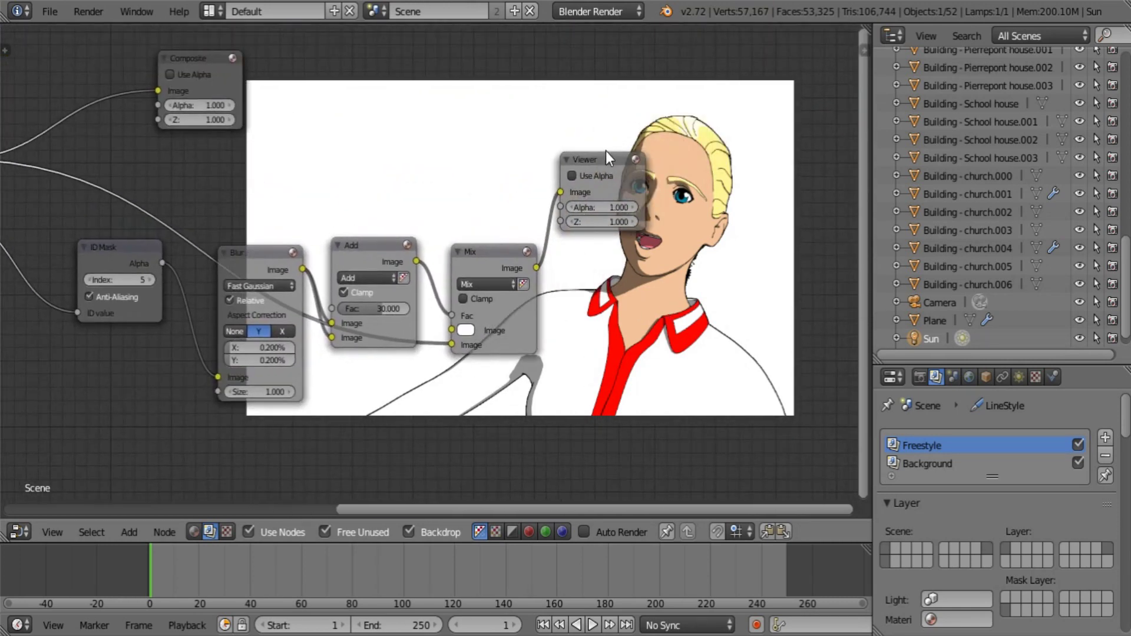
left_click_drag(605, 152, 724, 148)
scroll(571, 275, "up", 1)
middle_click_drag(480, 356, 517, 244)
scroll(517, 244, "up", 2)
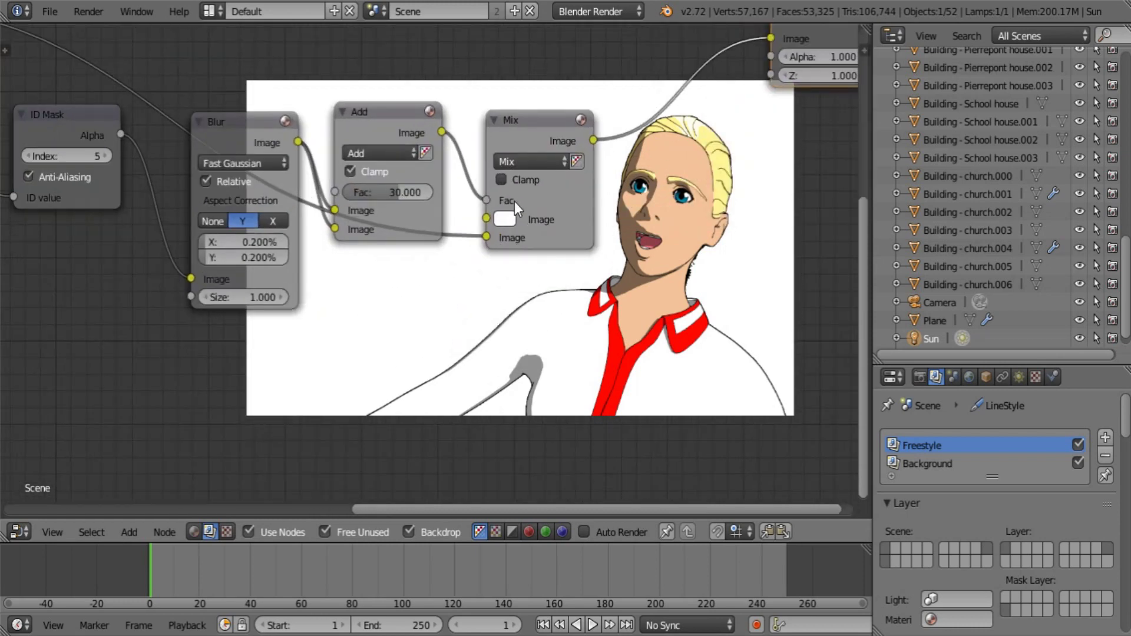
middle_click_drag(514, 201, 494, 299)
left_click(513, 258)
left_click_drag(628, 100, 639, 261)
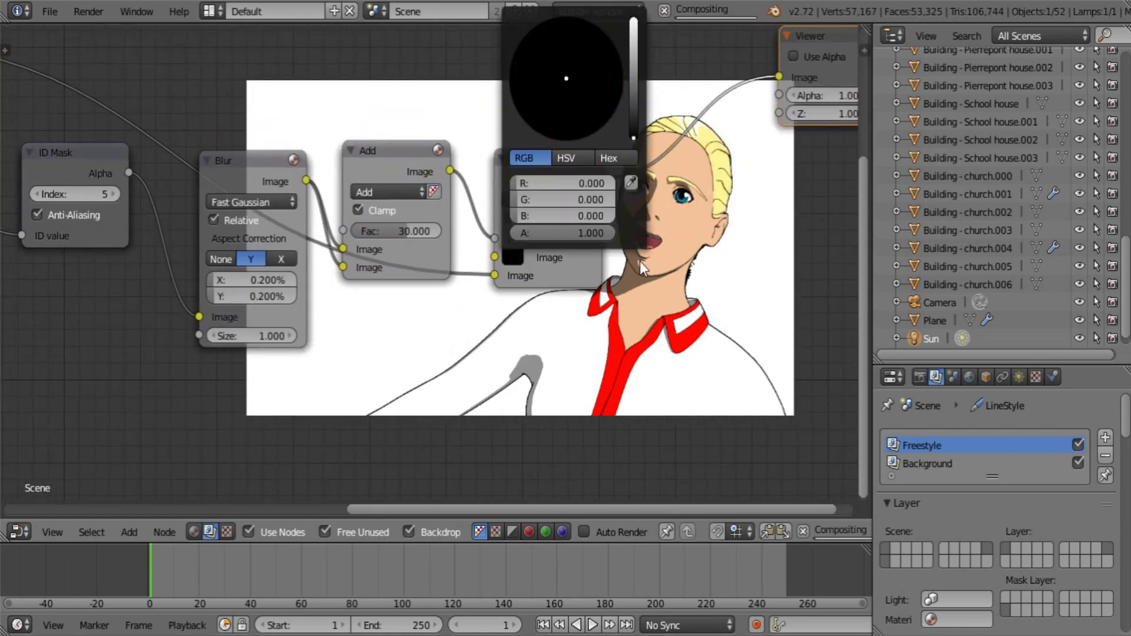
scroll(518, 473, "down", 2)
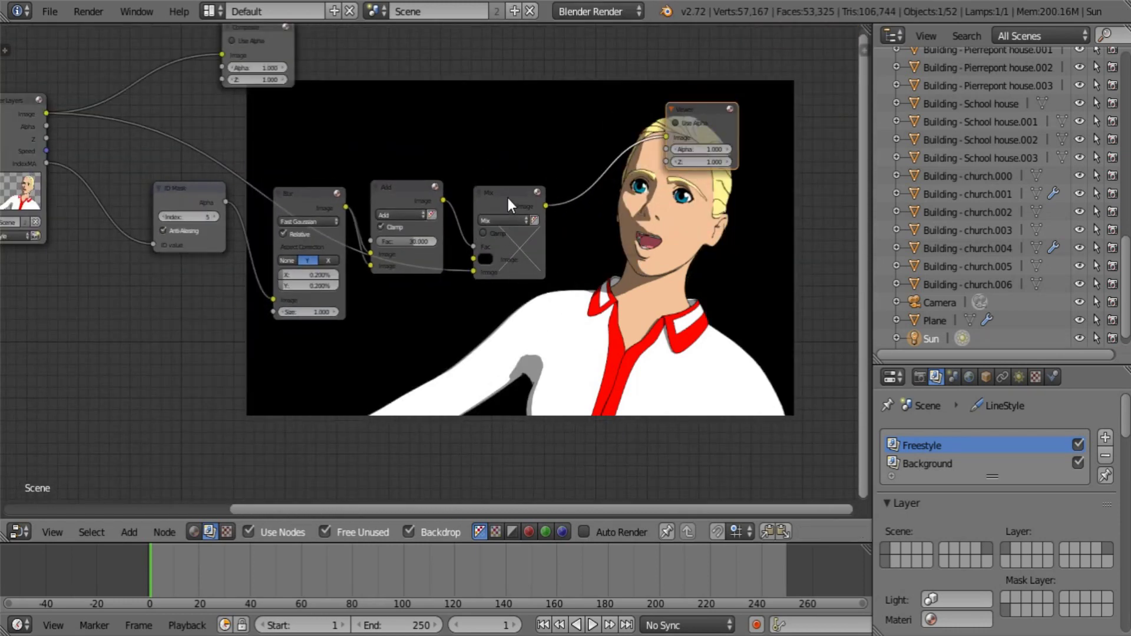
Duplicate the Mix node below the original and link the Render Layers image to the copy's second image input
left_click_drag(508, 197, 509, 178)
middle_click_drag(522, 195, 563, 119)
key("shift+d")
left_click(579, 317)
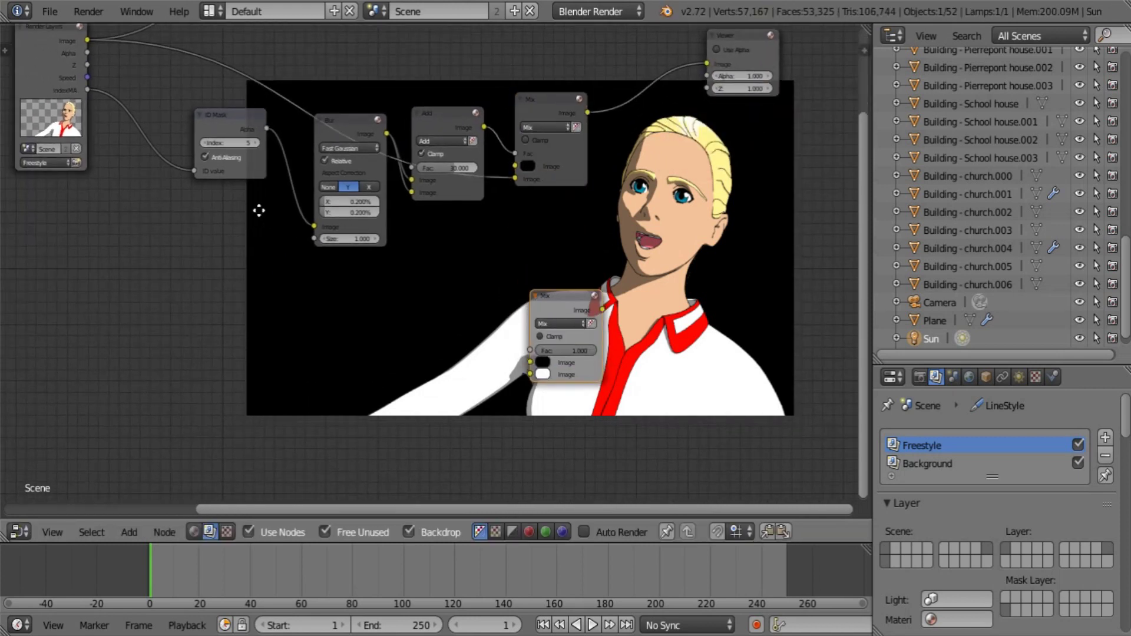
middle_click_drag(257, 212, 262, 225)
left_click_drag(93, 51, 539, 381)
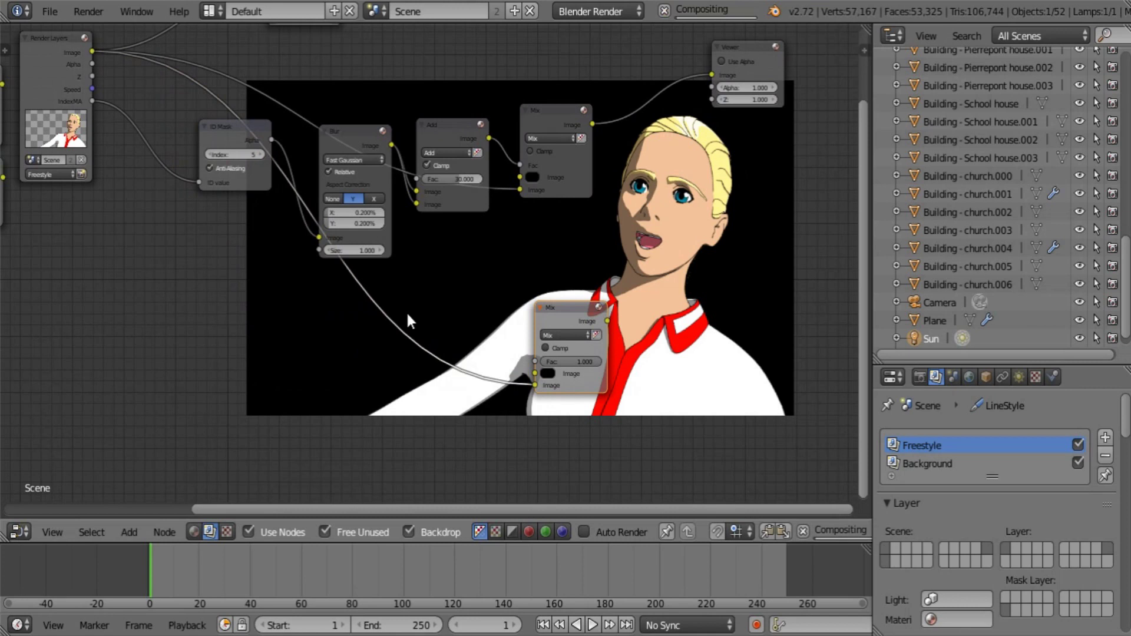
Duplicate the Render Layers node below the original and set the copy's layer to Background
left_click(61, 68)
key("shift+d")
left_click(86, 318)
left_click(70, 366)
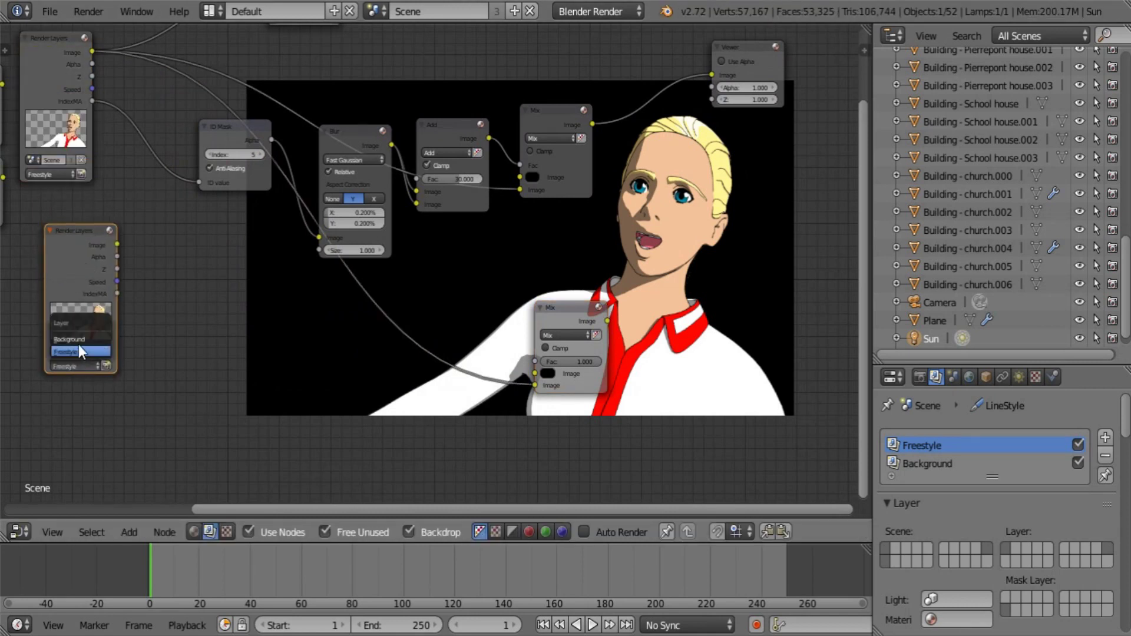
left_click(76, 339)
Link the Background layer's image to the lower Mix node's first image input and the Add output to its factor
left_click_drag(116, 244, 536, 375)
left_click(547, 385)
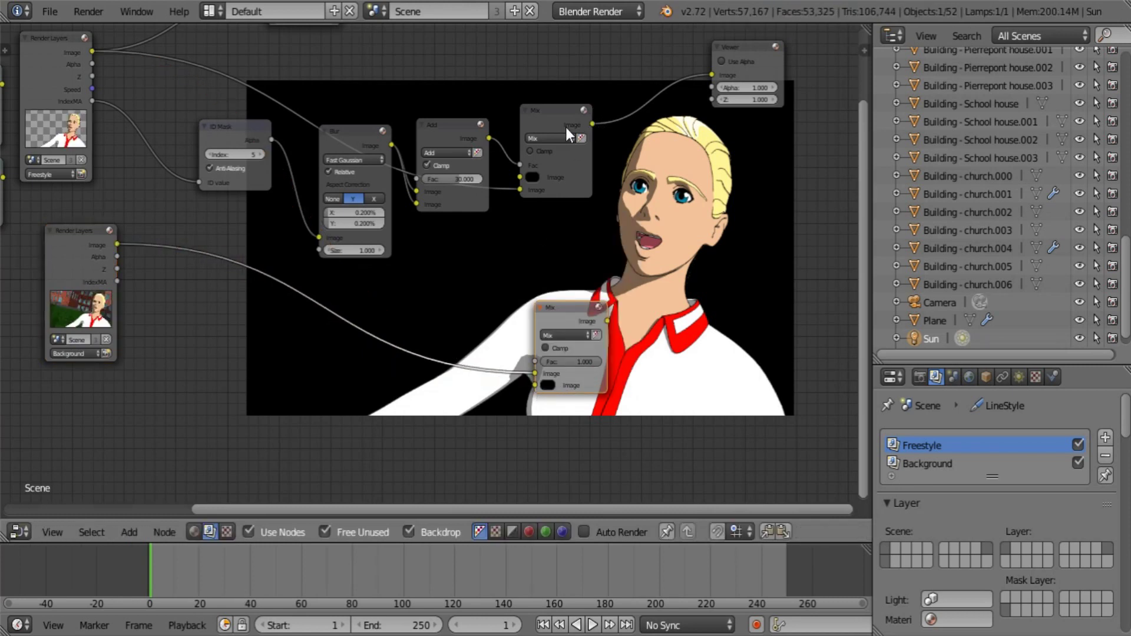
left_click_drag(488, 138, 535, 361)
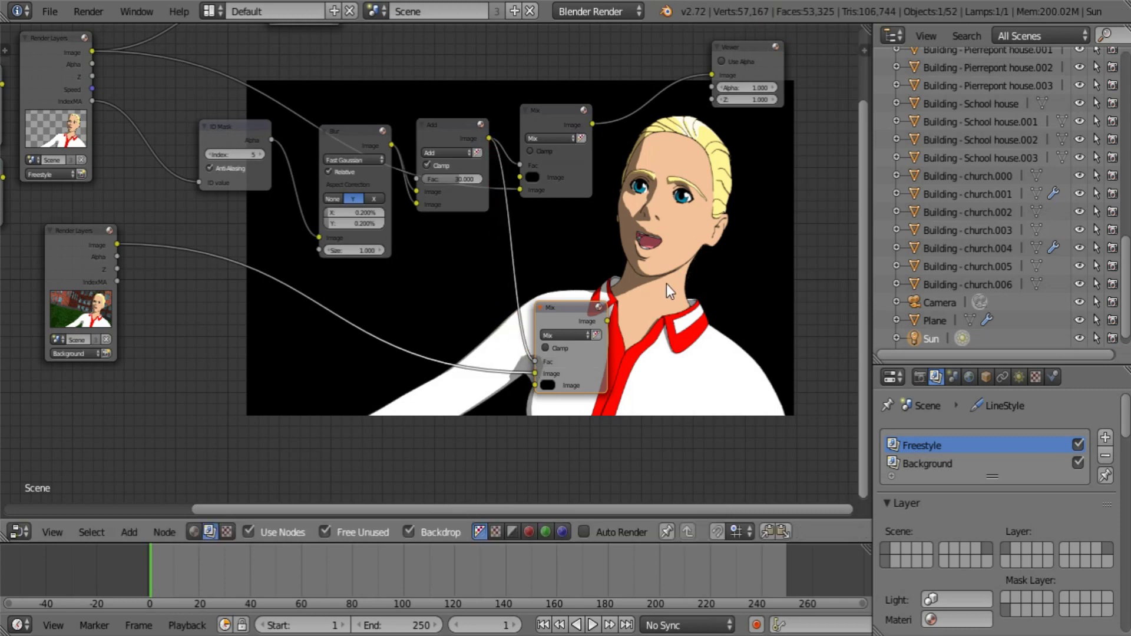
Move the Viewer node closer to the lower Mix node and feed that Mix node's output into it
middle_click_drag(666, 284, 523, 291)
left_click_drag(585, 76, 669, 207)
left_click_drag(465, 327, 652, 206)
Insert a Dilate/Erode node between the lower Mix node and the Viewer and set its distance to 2
middle_click_drag(576, 370, 559, 244)
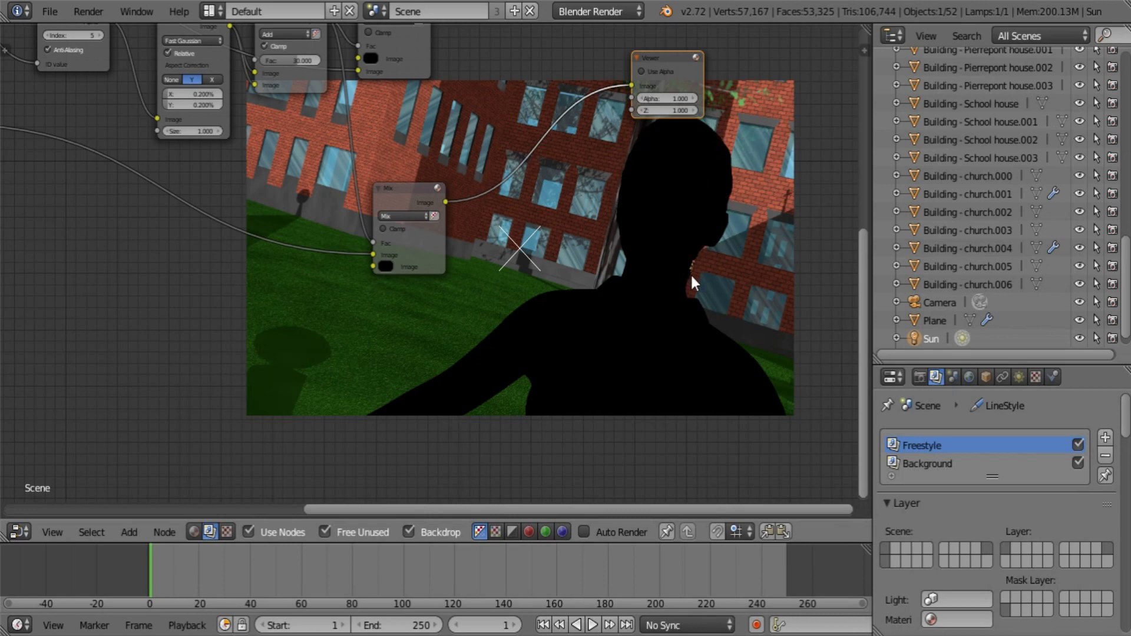
middle_click_drag(420, 332, 568, 347)
scroll(534, 313, "up", 2)
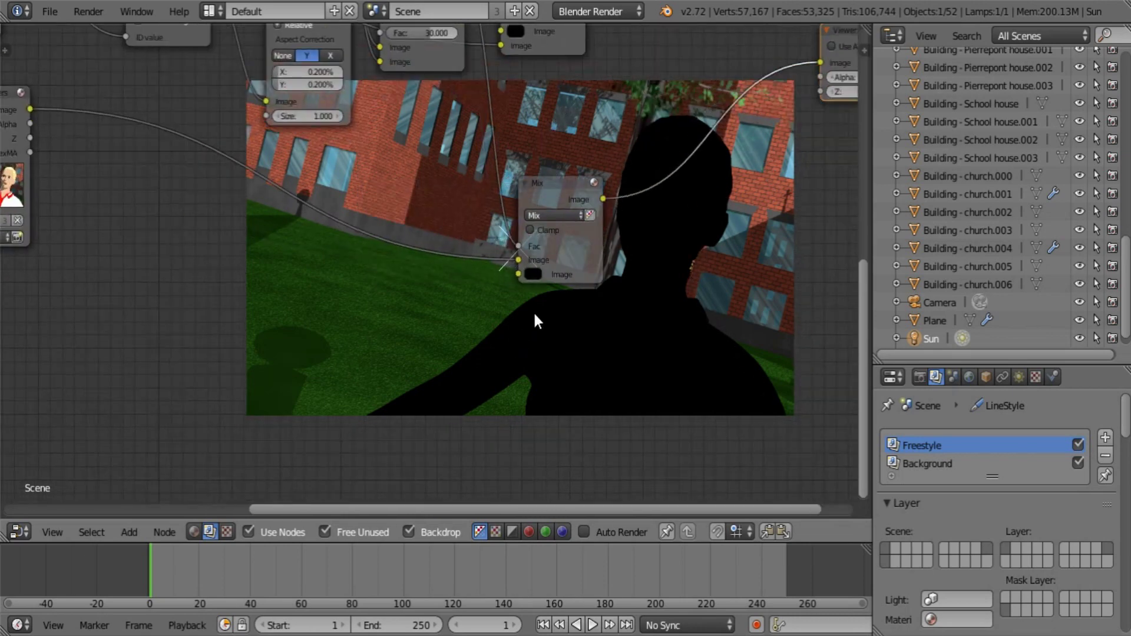
middle_click_drag(783, 253, 612, 291)
key("shift+a")
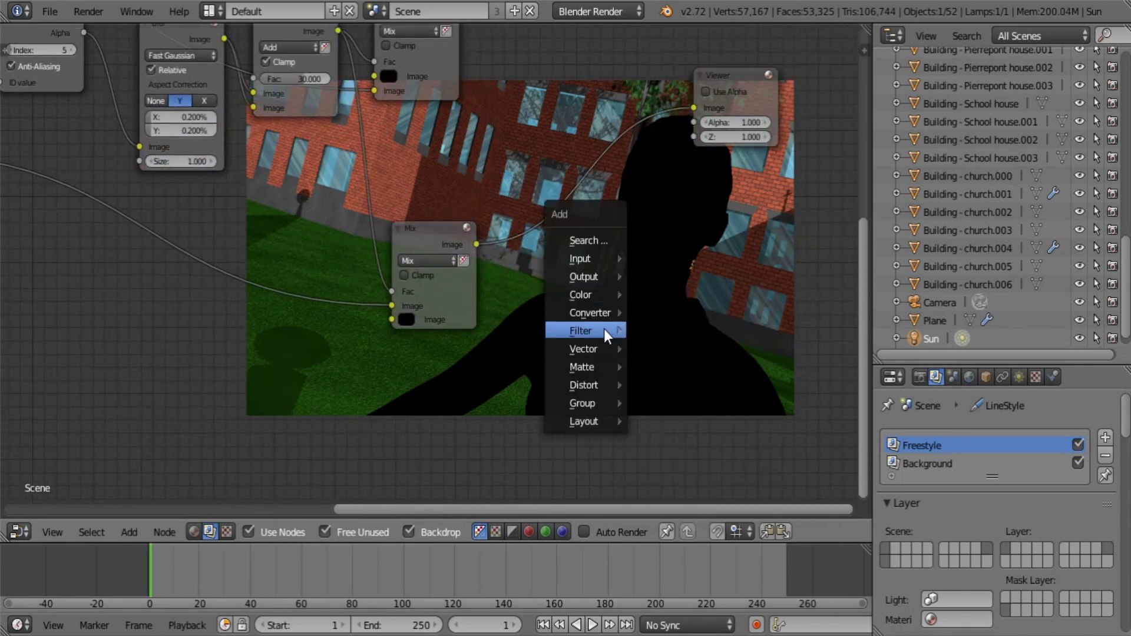
mouse_move(603, 330)
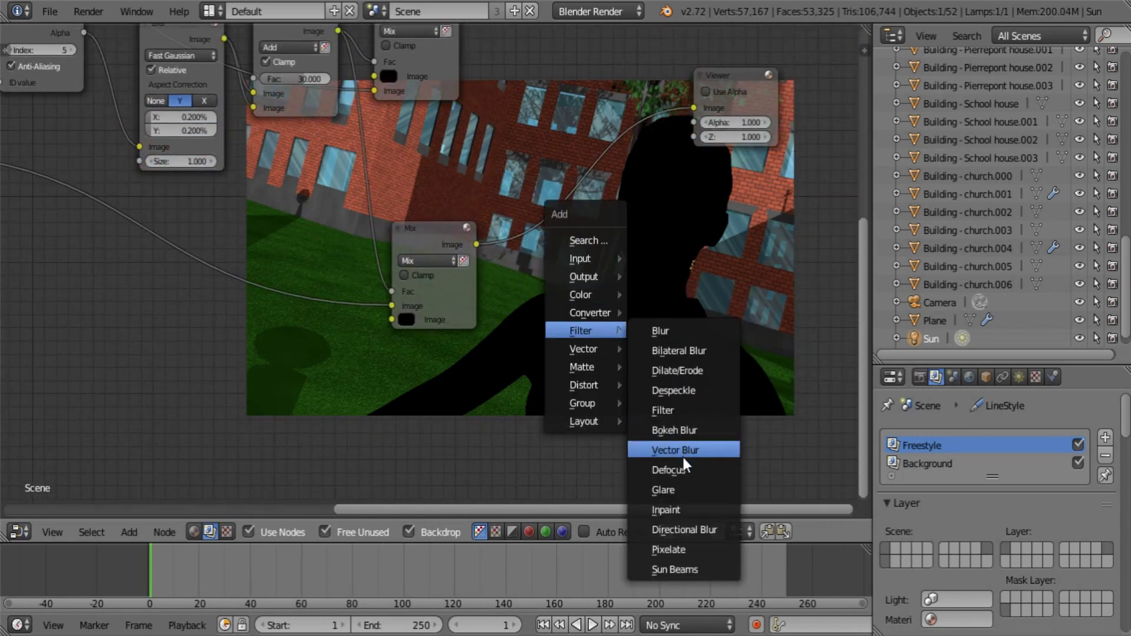
left_click(677, 369)
left_click(518, 194)
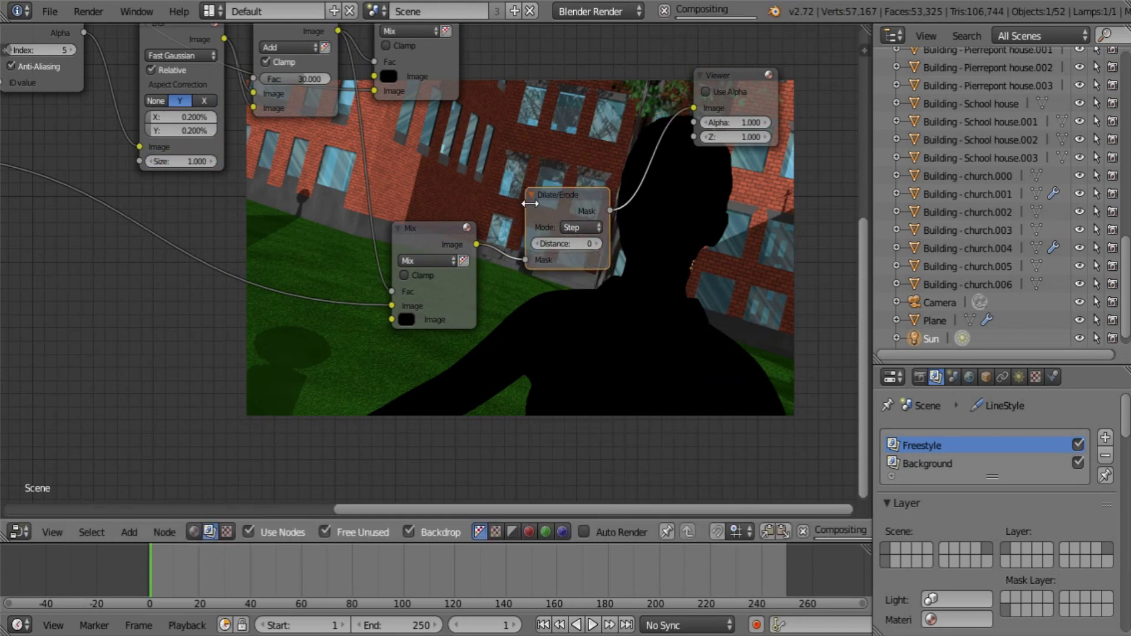
left_click(599, 245)
left_click(598, 245)
Try the ID Mask alpha as the lower Mix node's factor and restore the link from the Add output
middle_click_drag(299, 163, 386, 185)
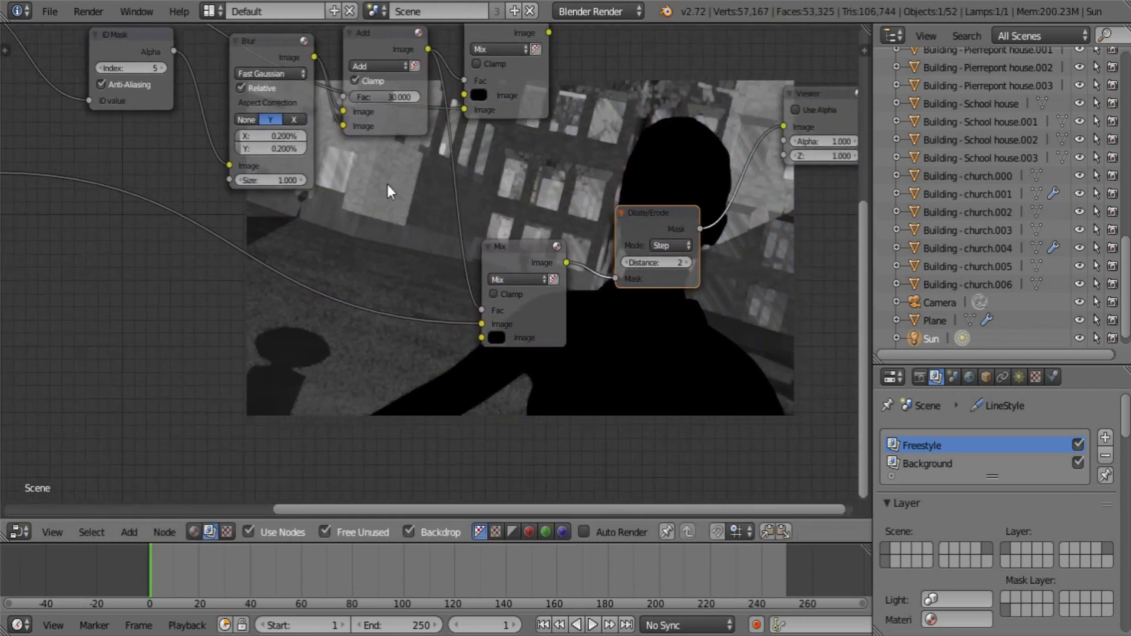
scroll(304, 123, "up", 1)
middle_click_drag(384, 53, 328, 116)
scroll(355, 99, "down", 2)
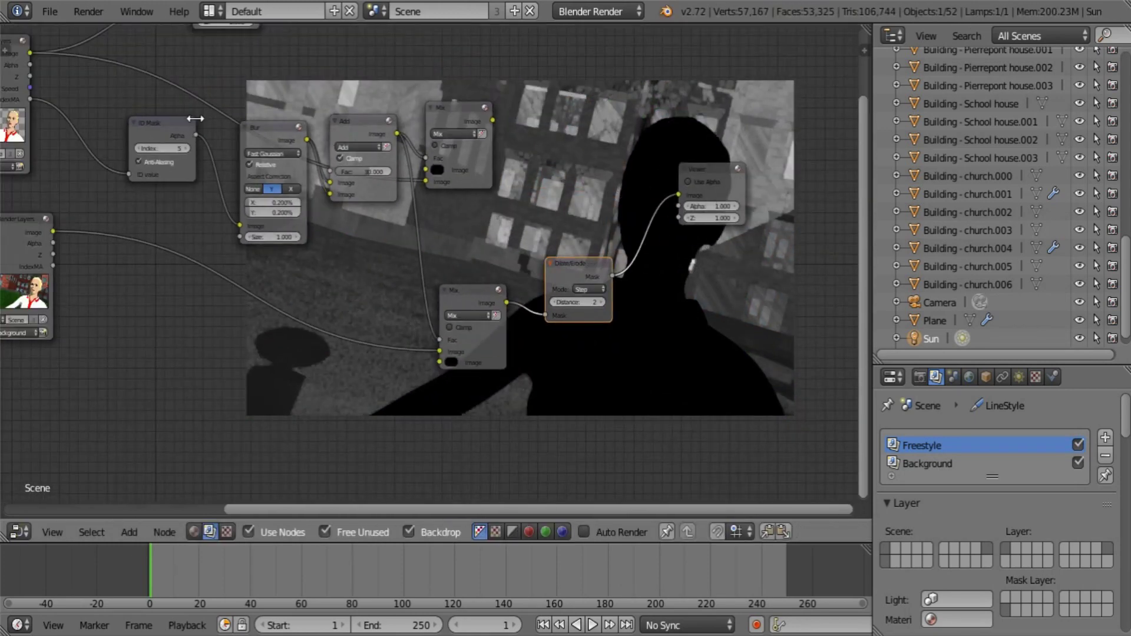
left_click_drag(196, 133, 441, 341)
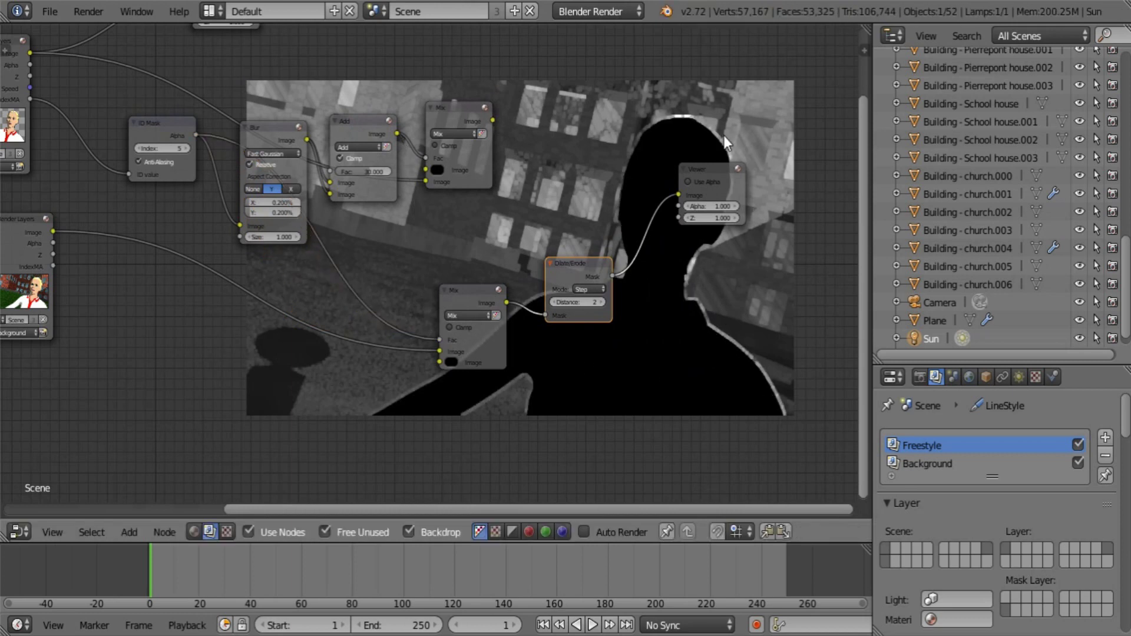
scroll(352, 206, "up", 1)
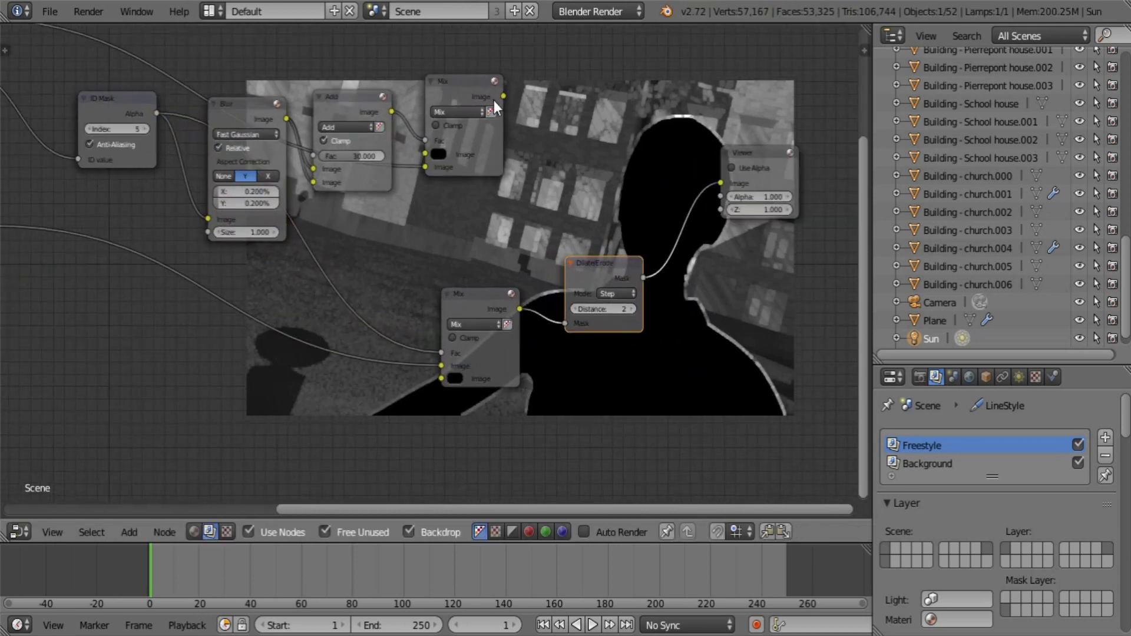
left_click_drag(391, 110, 441, 352)
Move the Viewer farther away and insert a ColorRamp node between the Dilate/Erode node and the Viewer
middle_click_drag(709, 254, 538, 256)
left_click_drag(610, 154, 807, 138)
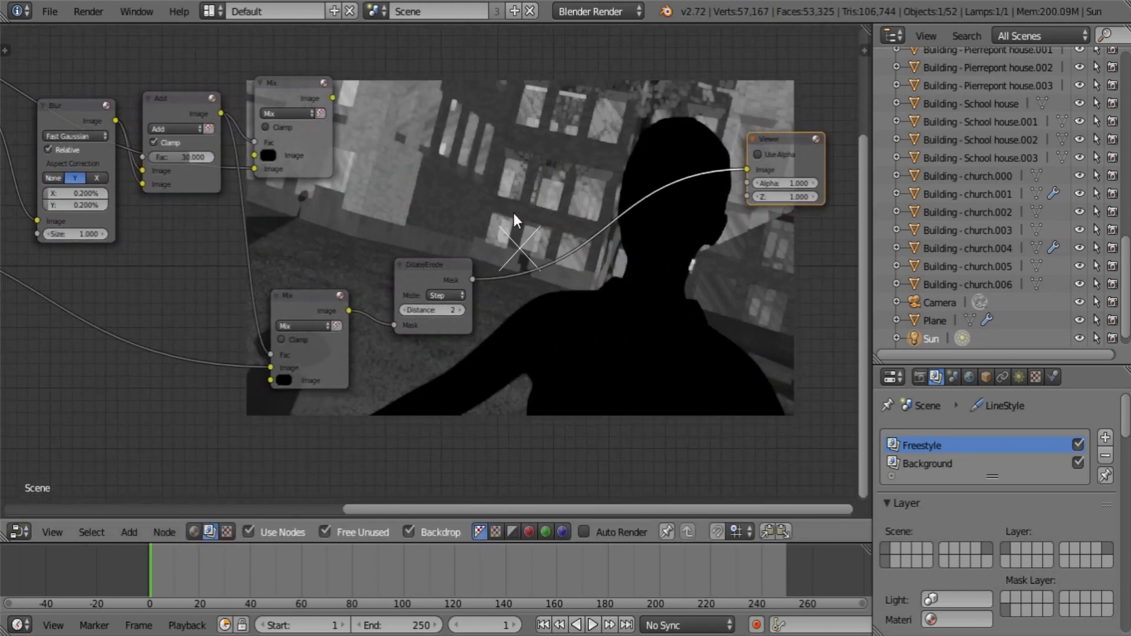
scroll(635, 346, "up", 2)
key("shift+a")
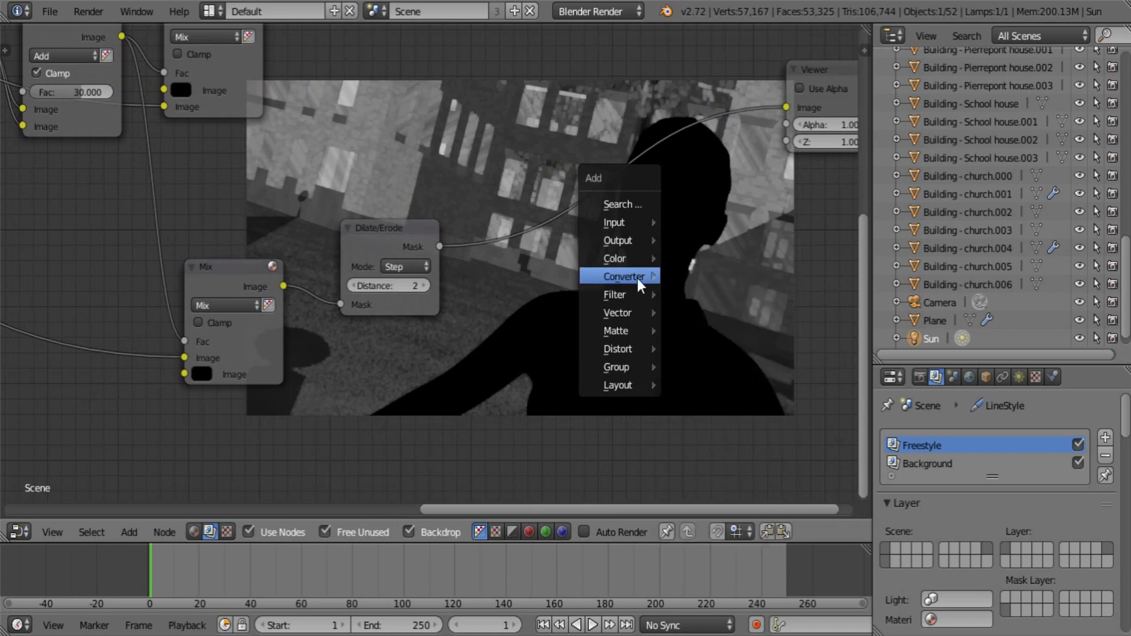
mouse_move(633, 261)
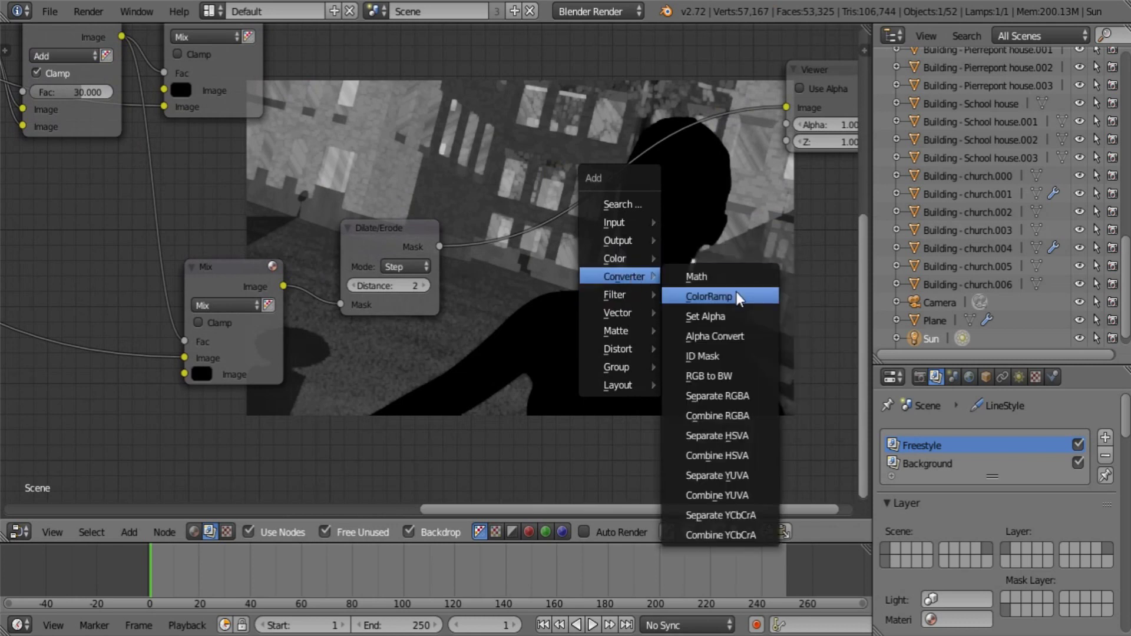
left_click(736, 292)
left_click(463, 221)
Set the color of the ColorRamp's white stop to R, G and B 0.75
left_click(624, 301)
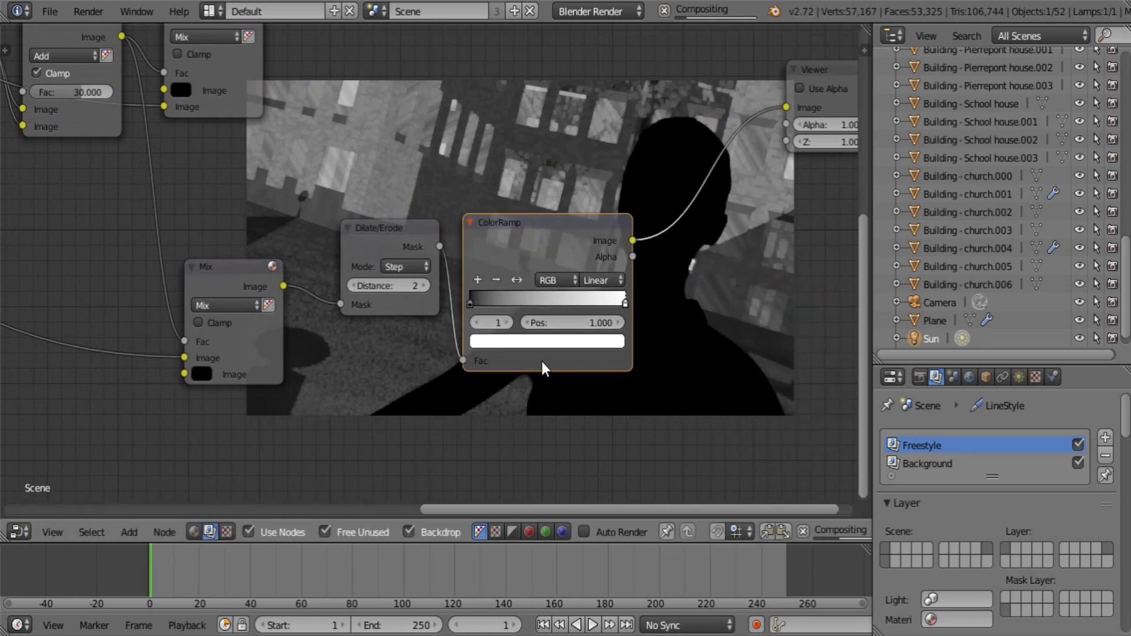
left_click(539, 345)
left_click(531, 272)
type(".75")
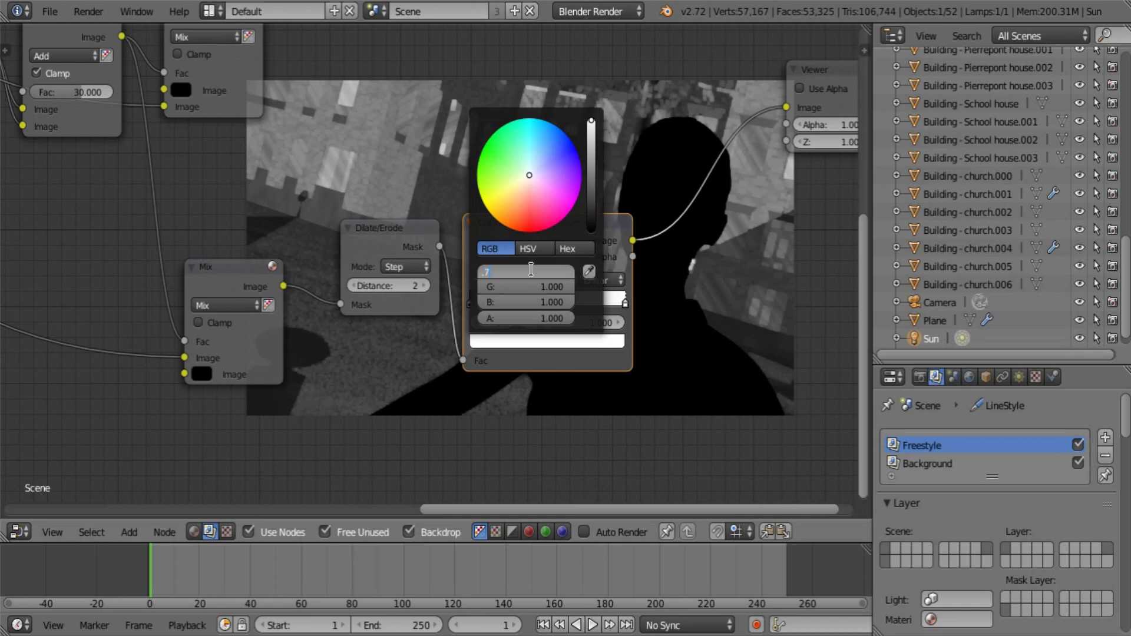
key("Tab")
type(".75")
key("Tab")
type(".75")
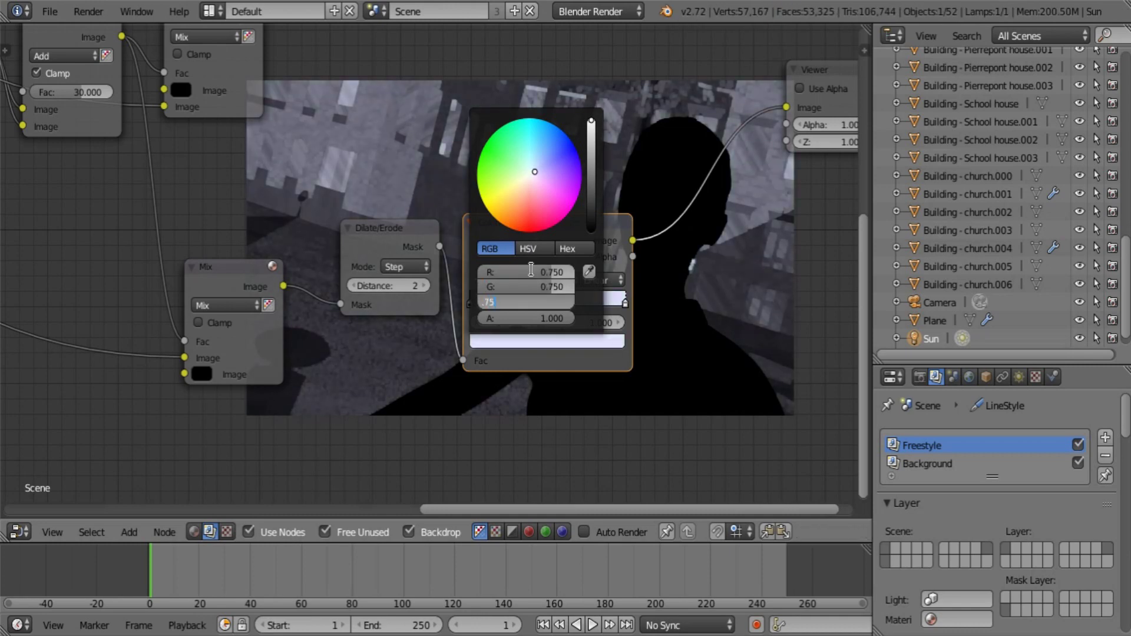
key("Return")
Insert a Mix node after the ColorRamp, link the lower Mix output to its second image input and set its blend type to Screen
middle_click_drag(718, 268, 660, 221)
key("shift+a")
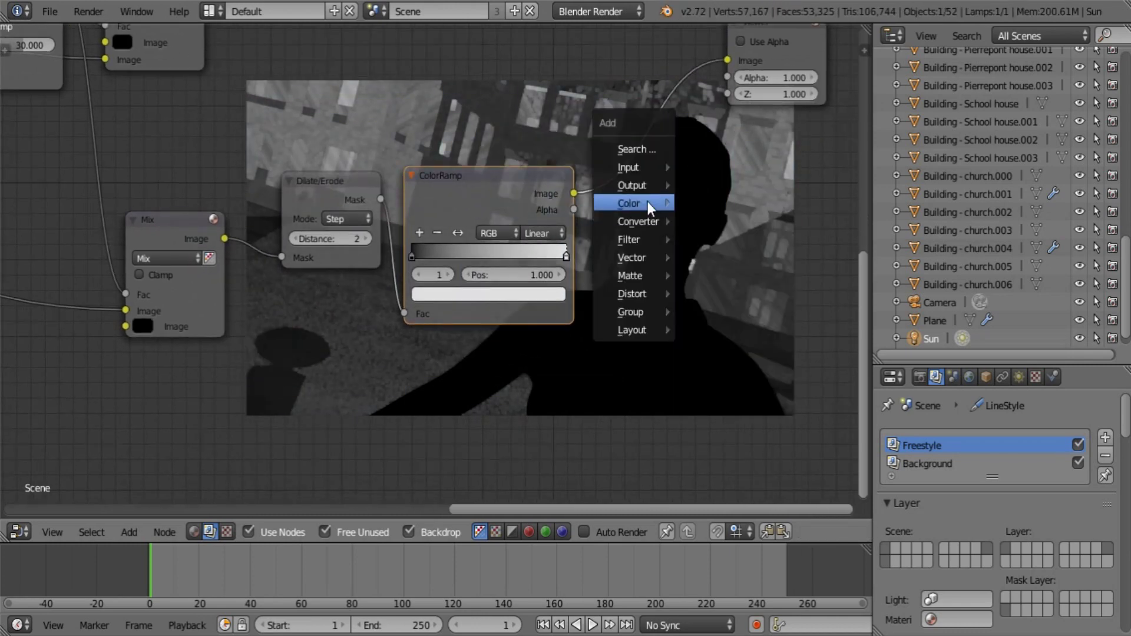
mouse_move(648, 203)
left_click(683, 204)
left_click(690, 270)
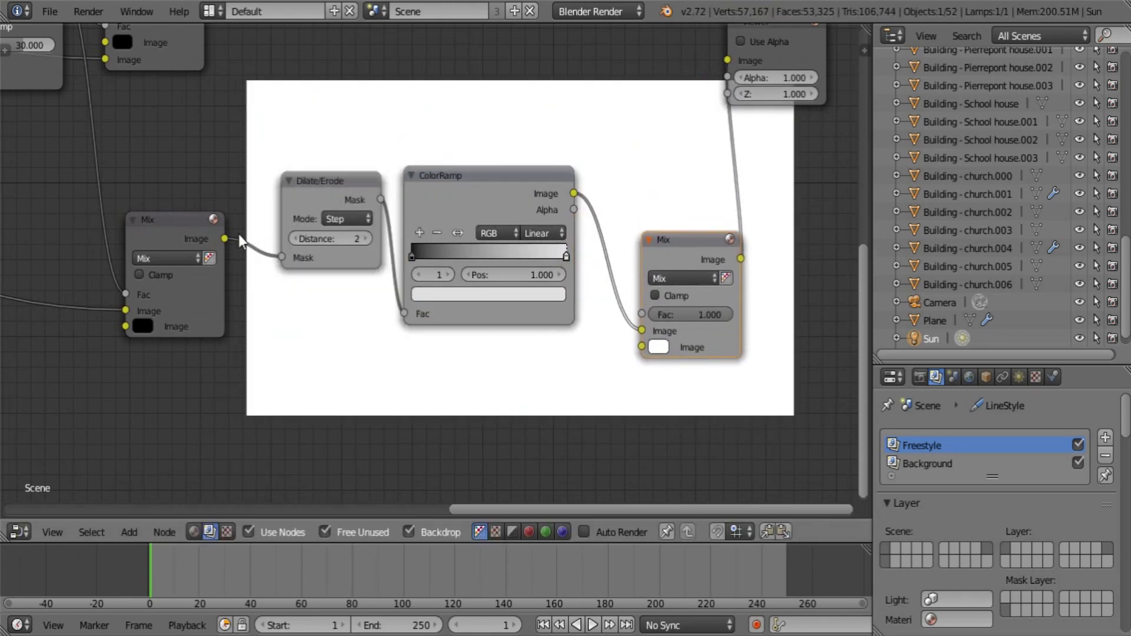
left_click_drag(225, 239, 643, 347)
left_click(689, 277)
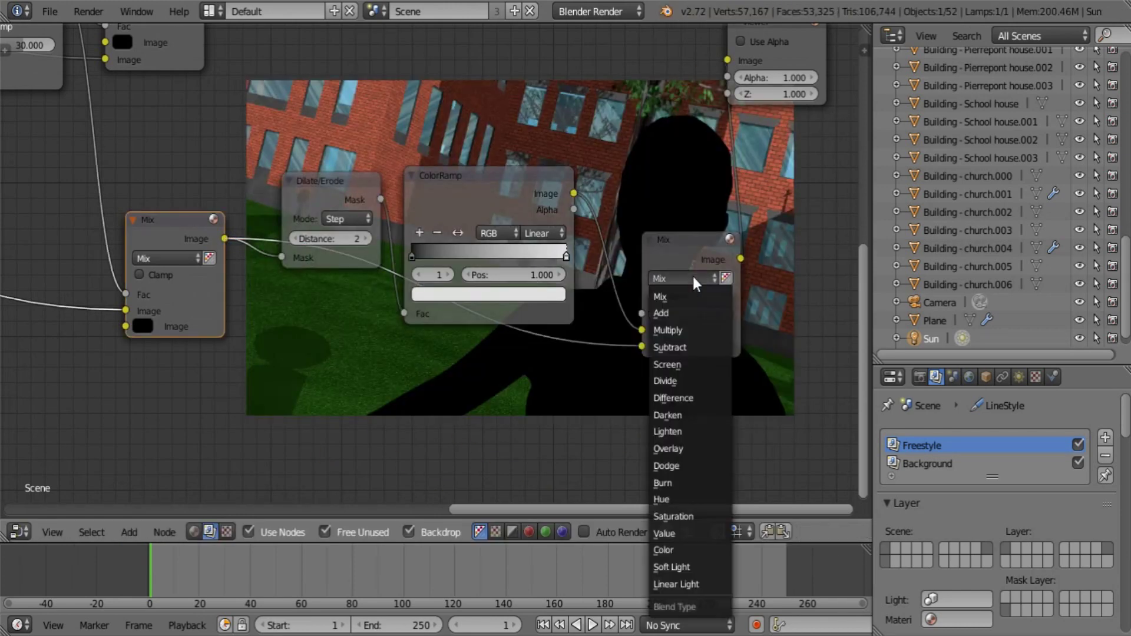
left_click(670, 364)
Move the Viewer away from the Screen node and insert a Blur node on the link into Screen's second image input
middle_click_drag(706, 312, 392, 371)
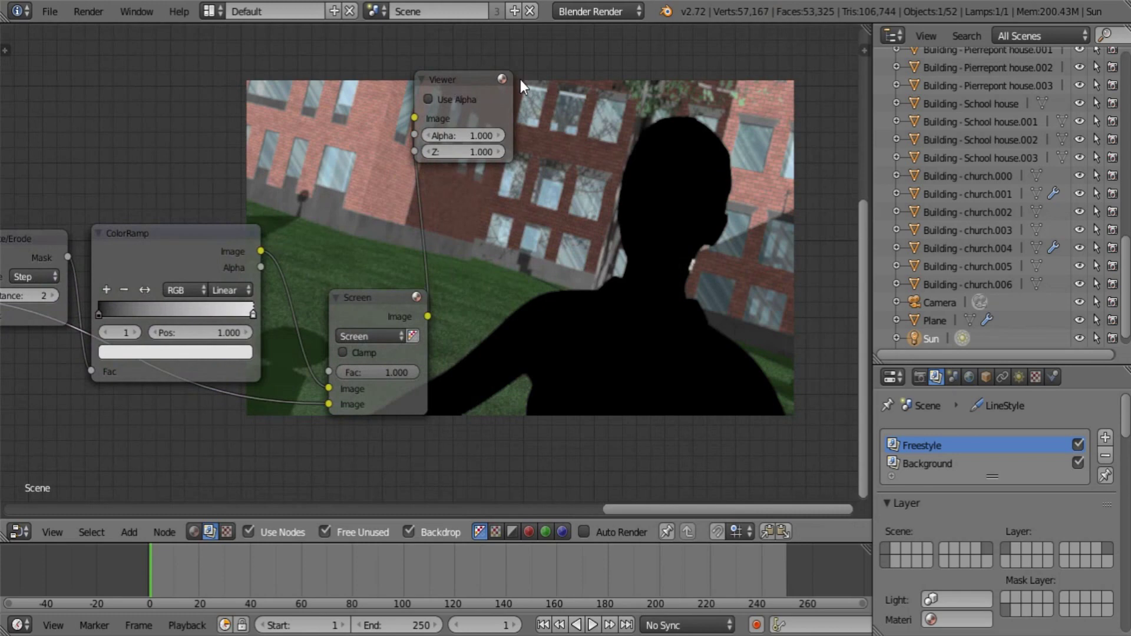
left_click_drag(508, 79, 796, 89)
middle_click_drag(589, 394, 579, 286)
key("shift+a")
mouse_move(563, 324)
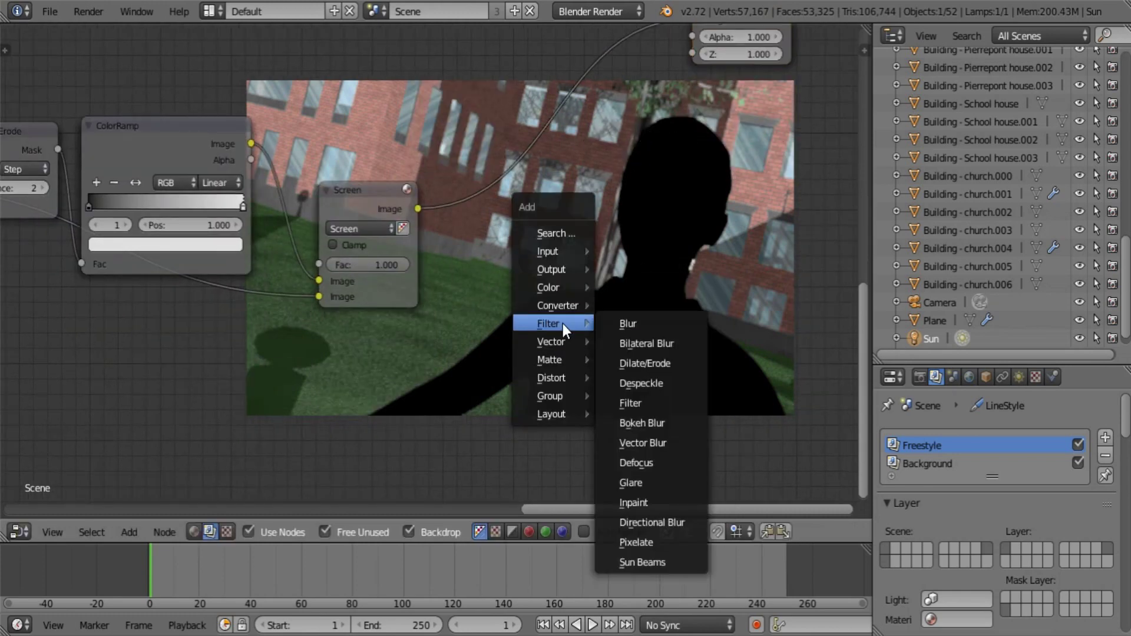
left_click(626, 324)
left_click(224, 306)
Set the new Blur node to Fast Gaussian, relative with Y aspect correction, and 0.1% in X and Y
left_click(251, 336)
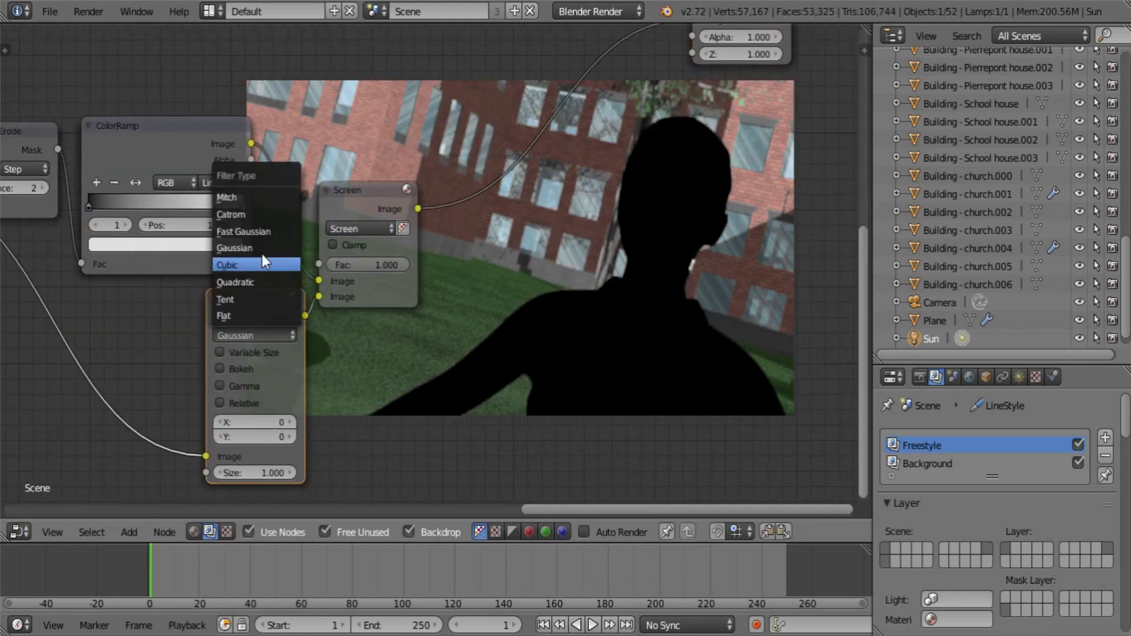
left_click(247, 231)
left_click(250, 353)
left_click(254, 389)
left_click(254, 407)
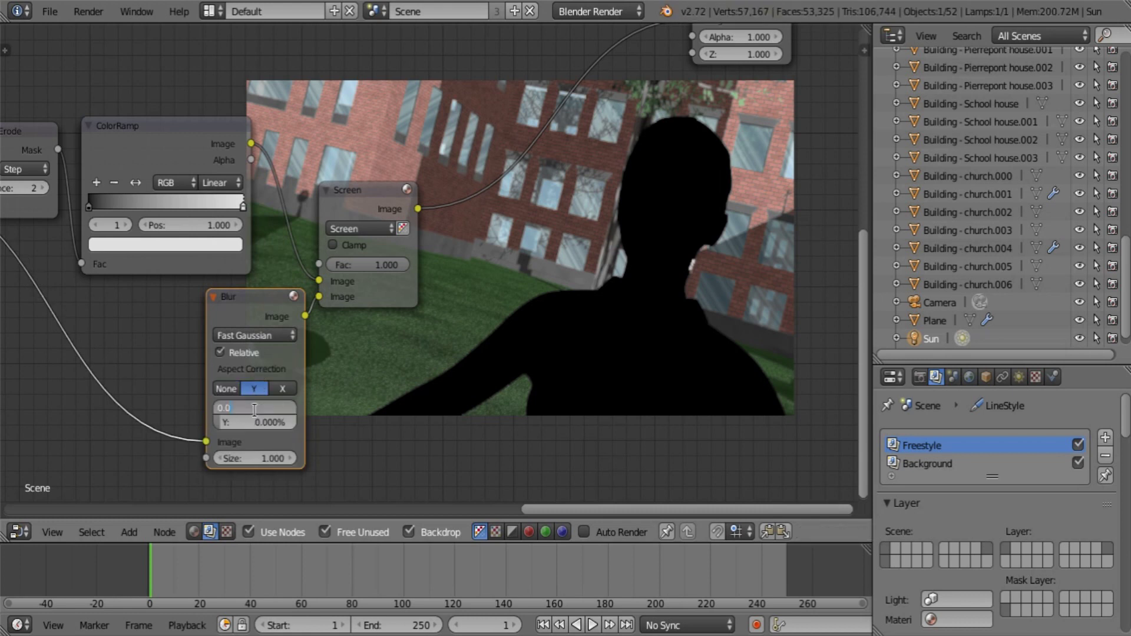
type("0.1")
key("Return")
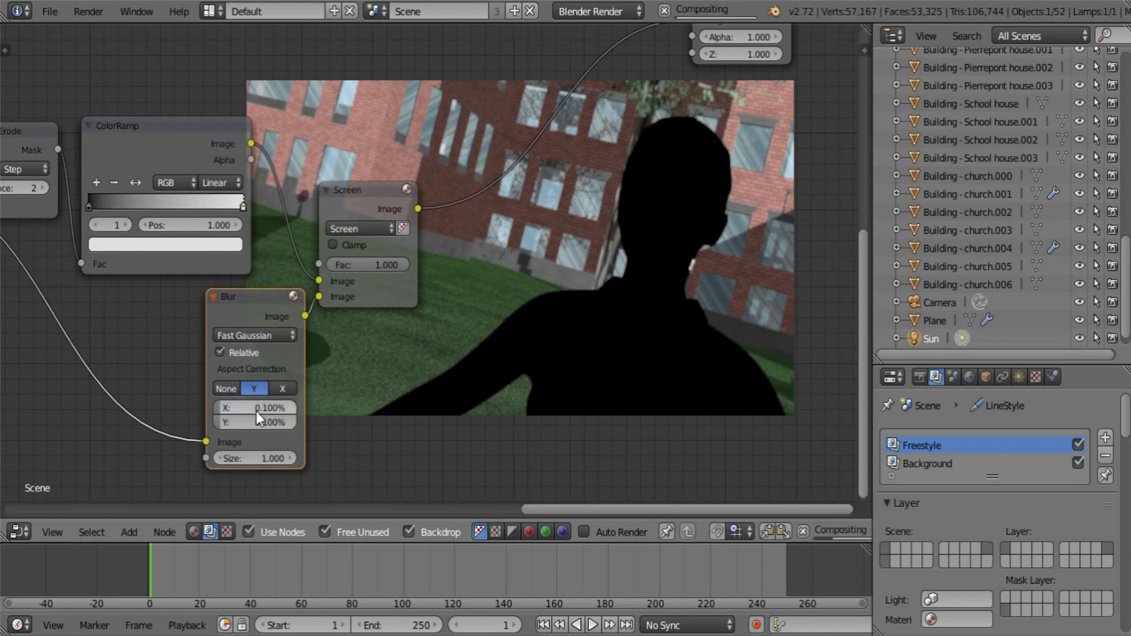
Insert a Hue Saturation Value node between the Screen node and the Viewer
middle_click_drag(471, 316, 339, 328)
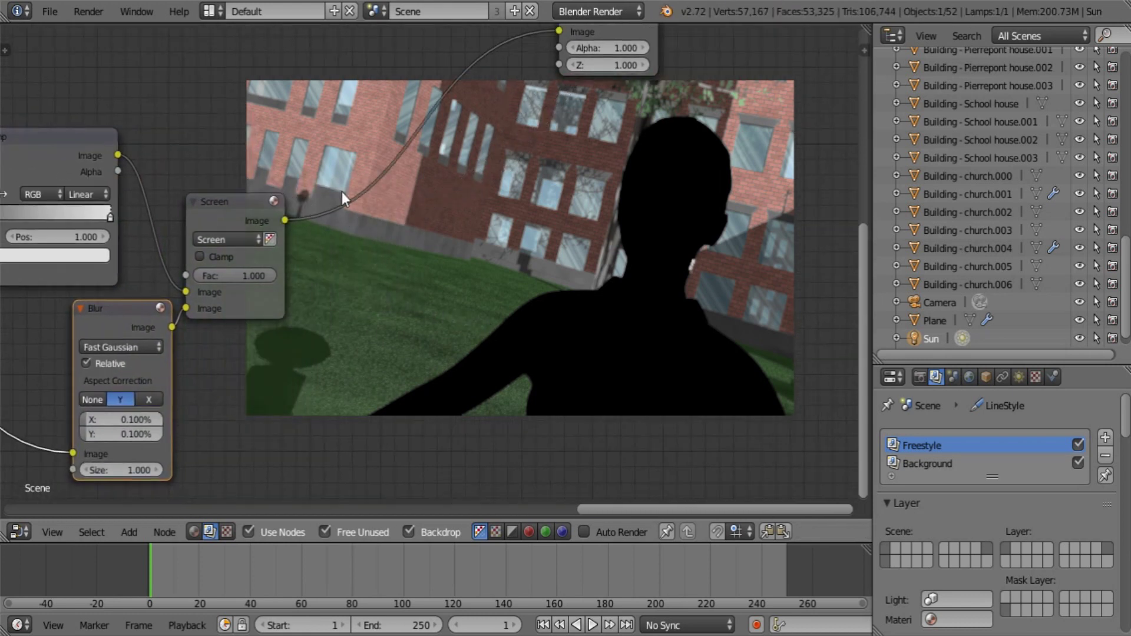
key("shift+a")
mouse_move(429, 275)
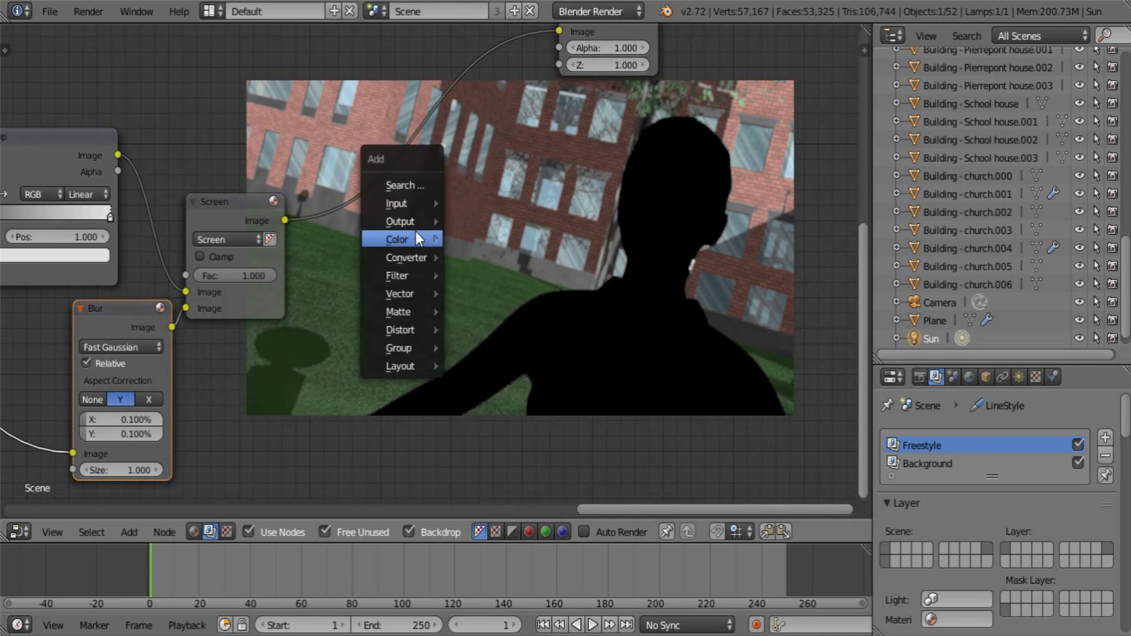
mouse_move(415, 231)
left_click(530, 316)
left_click(330, 132)
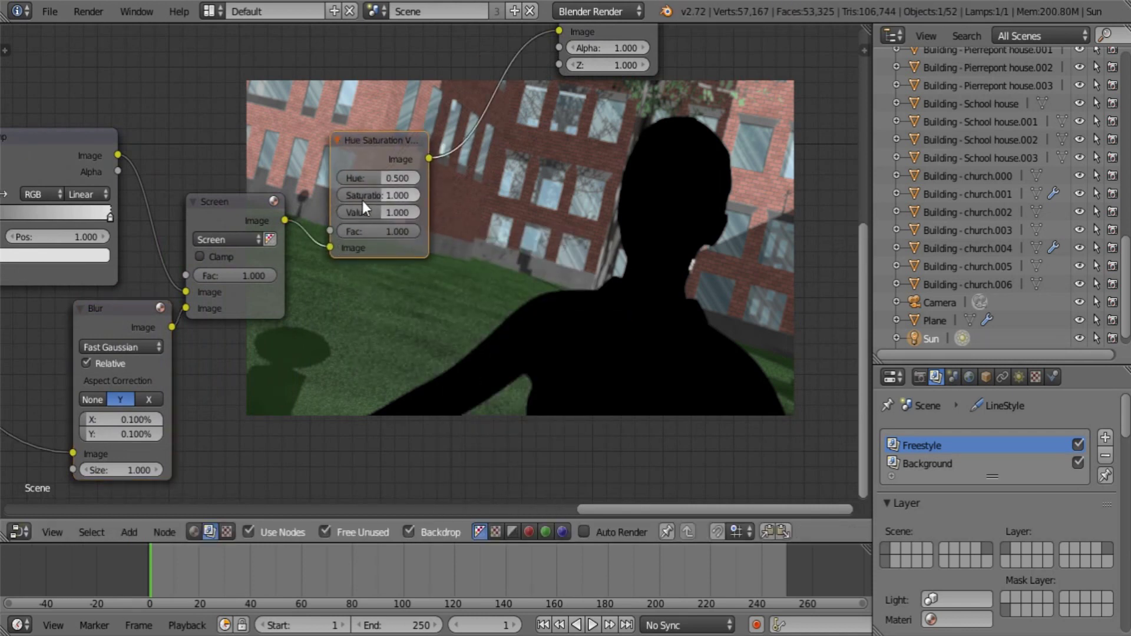
Set the Hue Saturation Value node's saturation to 1.25
left_click_drag(366, 196, 377, 193)
left_click(380, 194)
type("1.25")
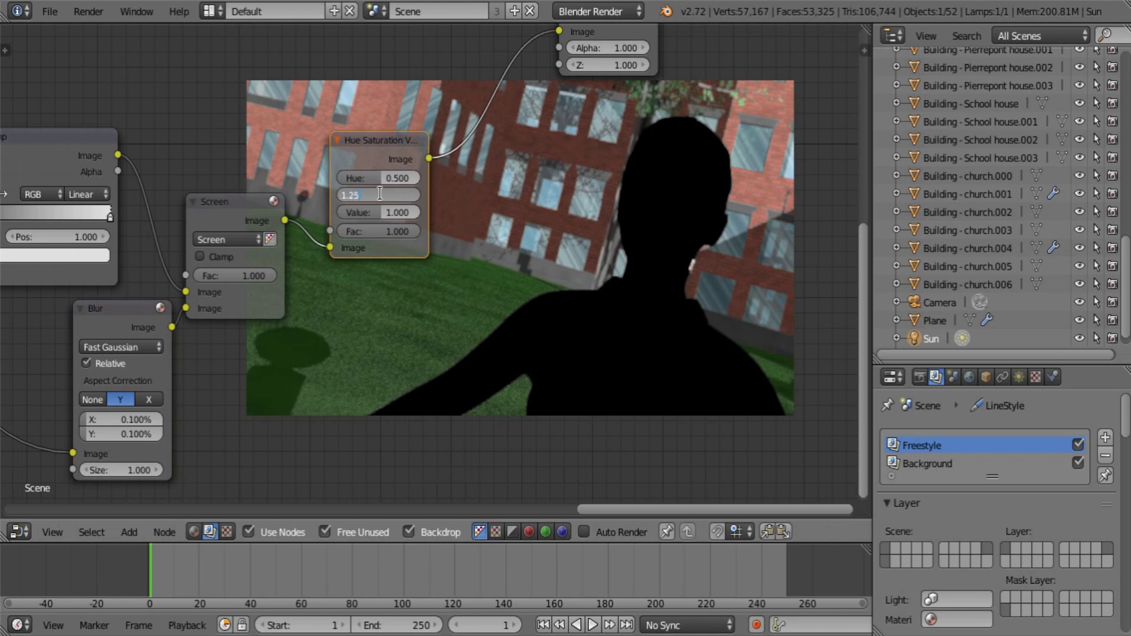
key("Return")
Set the Hue Saturation Value node's saturation to 1.3
middle_click_drag(527, 202, 464, 326)
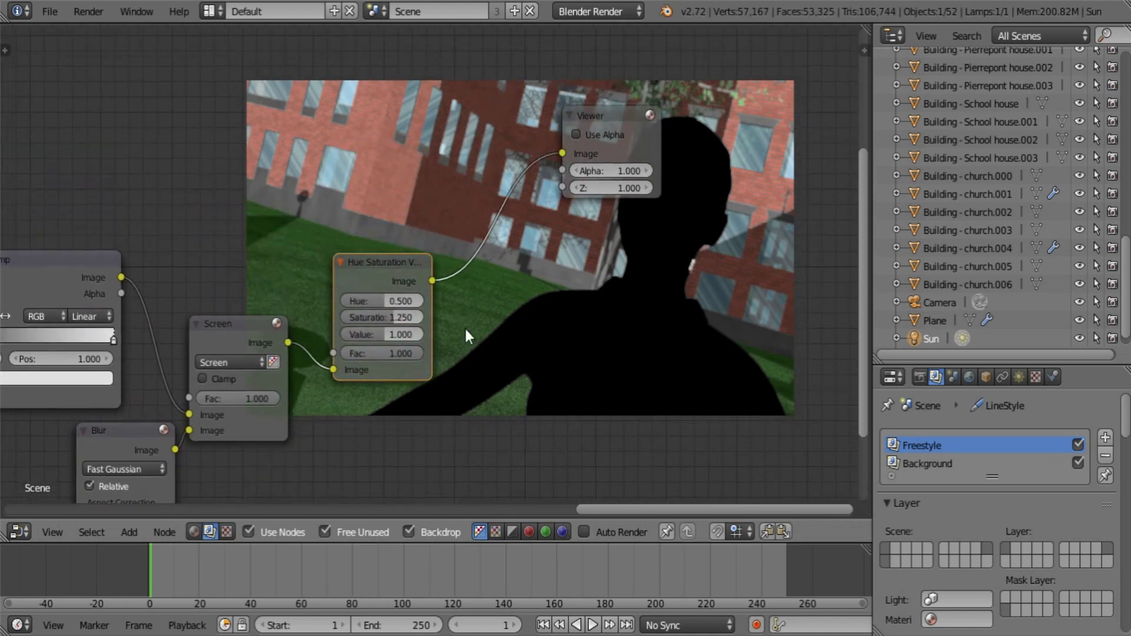
left_click(375, 317)
type("1.3")
key("Return")
Reposition the Hue Saturation Value node beside the Screen node and move the Viewer farther away from it
left_click_drag(372, 265, 365, 325)
middle_click_drag(483, 342, 352, 333)
mouse_move(241, 313)
left_mouse_down()
mouse_move(390, 350)
mouse_move(275, 294)
mouse_move(234, 302)
left_mouse_up()
left_click_drag(465, 131, 676, 190)
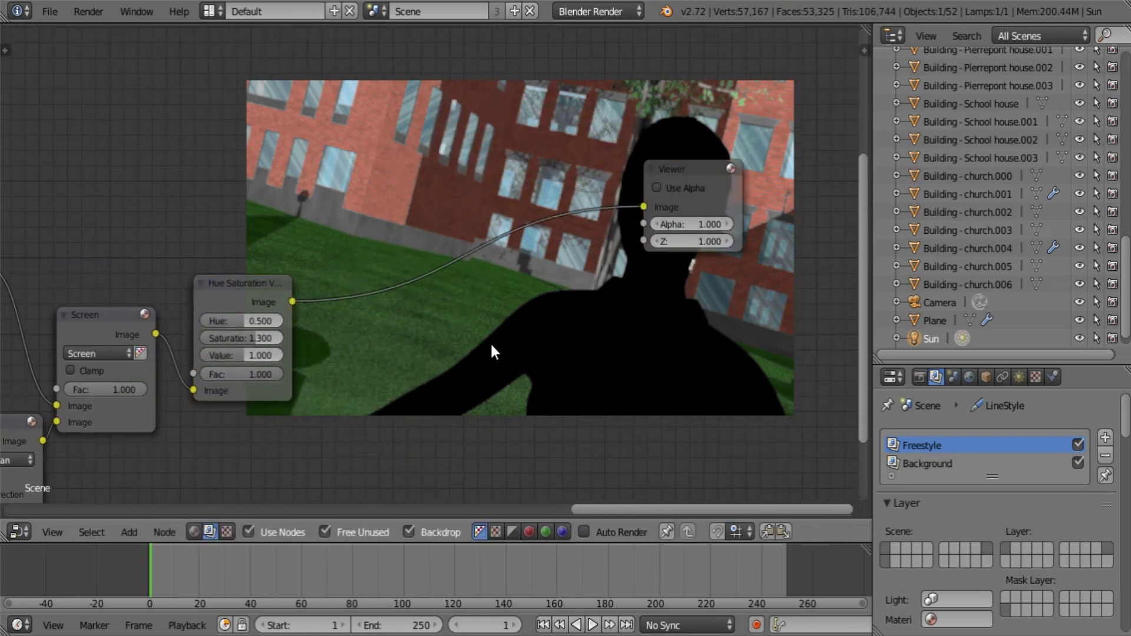
Insert a Mix node before the Viewer and move the Hue Saturation Value link to its second image input
middle_click_drag(490, 341, 557, 245)
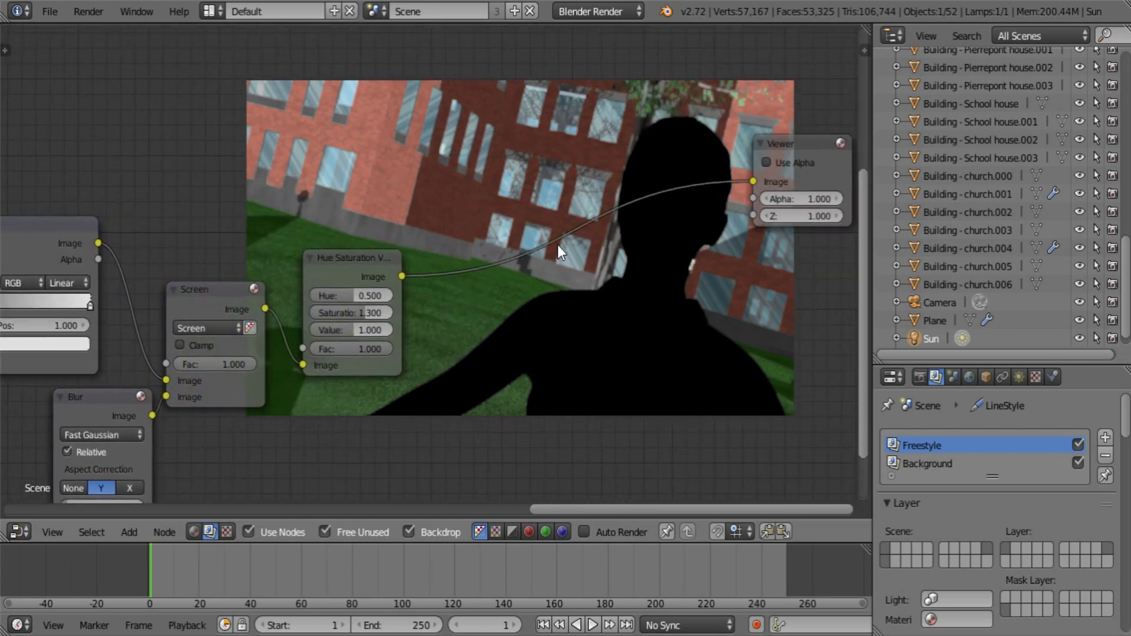
key("shift+a")
mouse_move(557, 245)
left_click(608, 246)
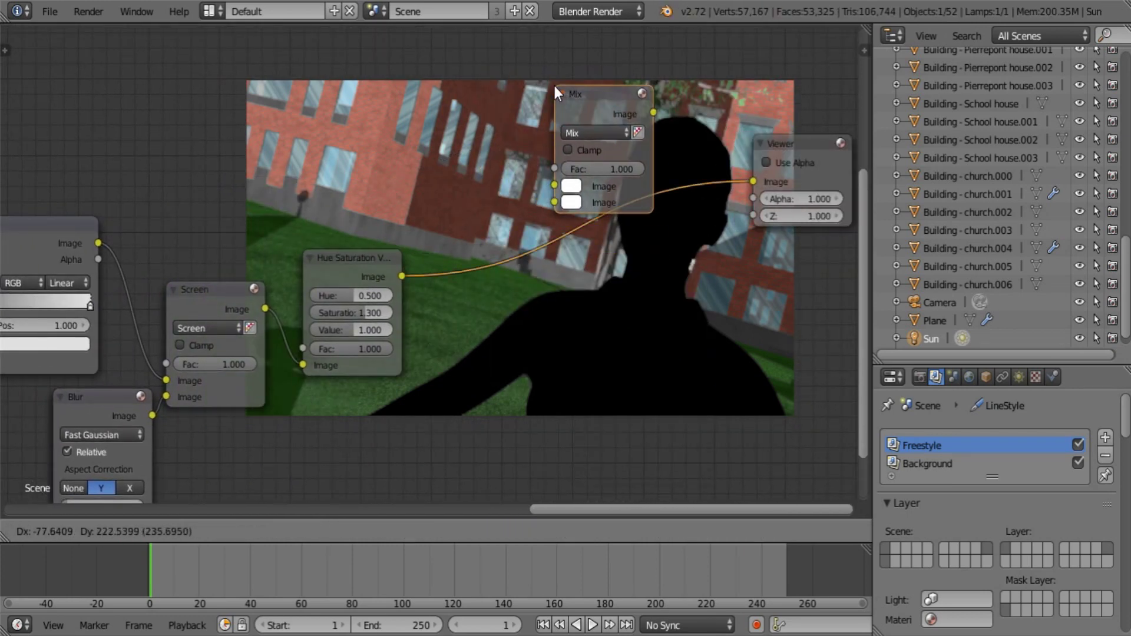
left_click(555, 86)
left_click_drag(554, 185, 555, 203)
middle_click_drag(628, 234, 678, 322)
scroll(677, 322, "down", 4)
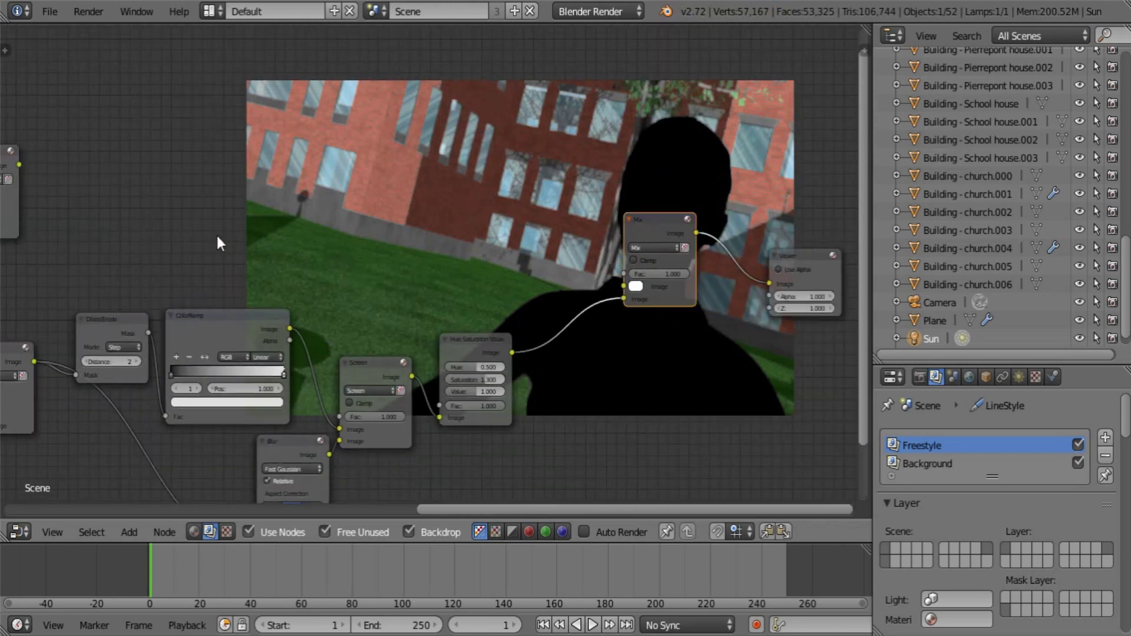
Connect the Add mask node's output to the new Mix node's factor and the character Mix node's output to its first image input
scroll(218, 243, "down", 2)
middle_click_drag(217, 243, 314, 202)
left_click_drag(119, 172, 638, 242)
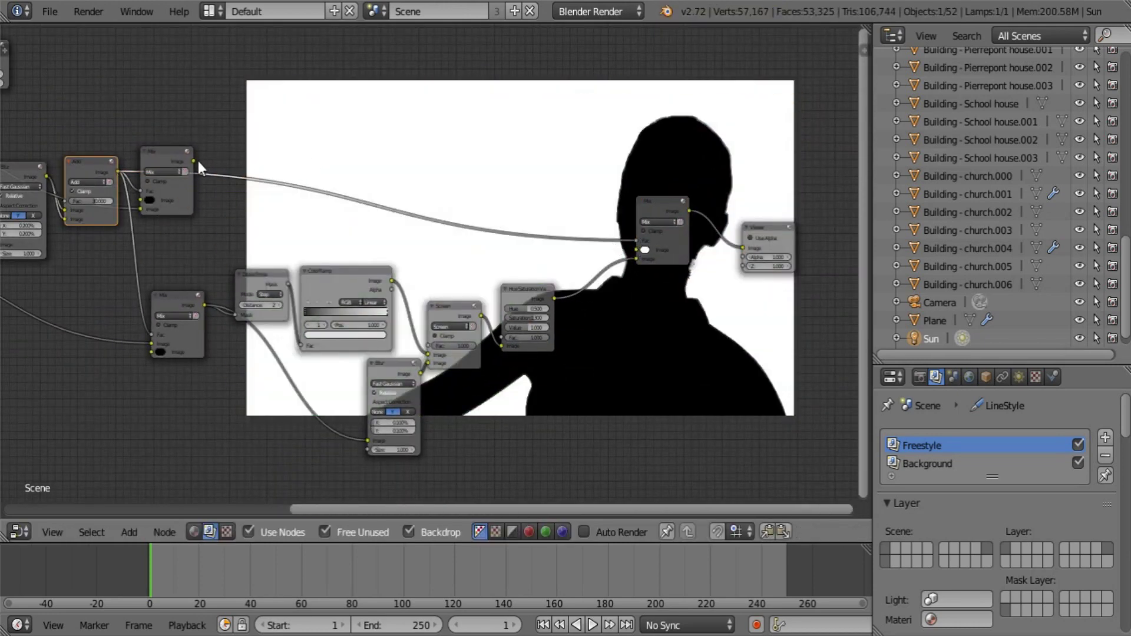
left_click_drag(197, 158, 642, 247)
Swap the final Mix node's two image links so the background feeds the first input and the character the second
middle_click_drag(724, 257, 400, 312)
scroll(401, 314, "up", 3)
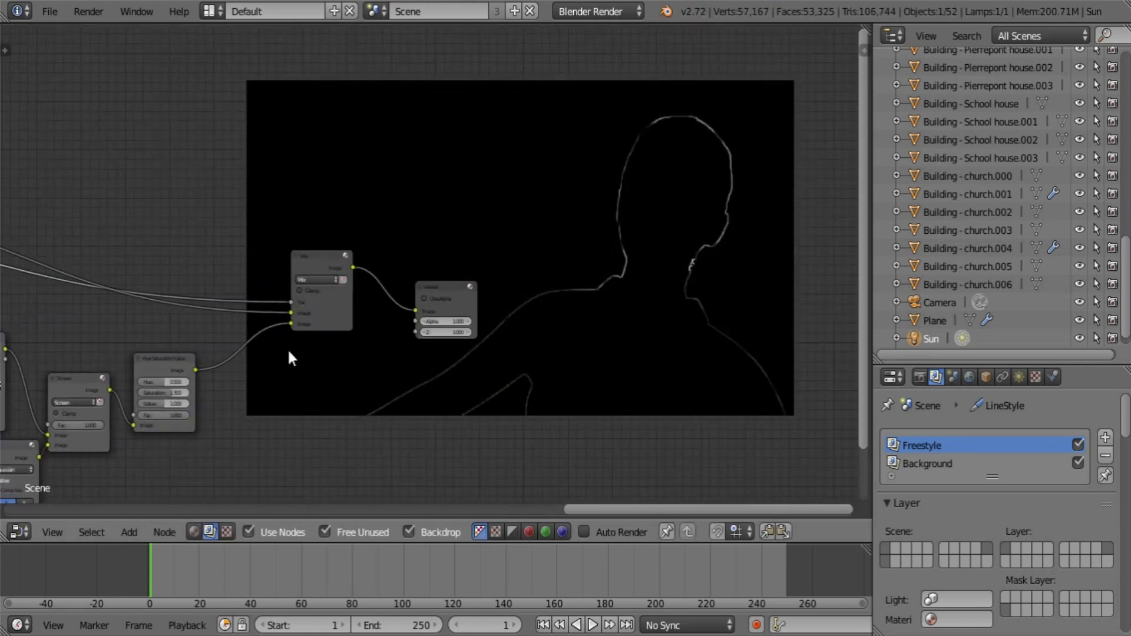
middle_click_drag(258, 369, 461, 277)
scroll(461, 277, "up", 3)
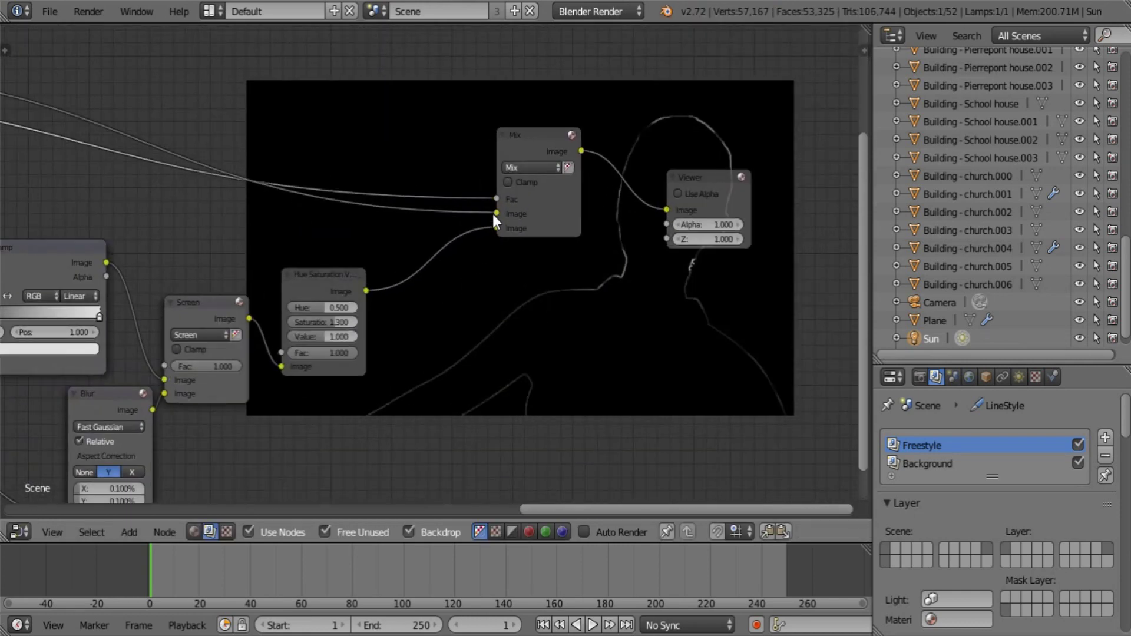
left_click_drag(495, 213, 496, 228)
middle_click_drag(647, 261, 504, 288)
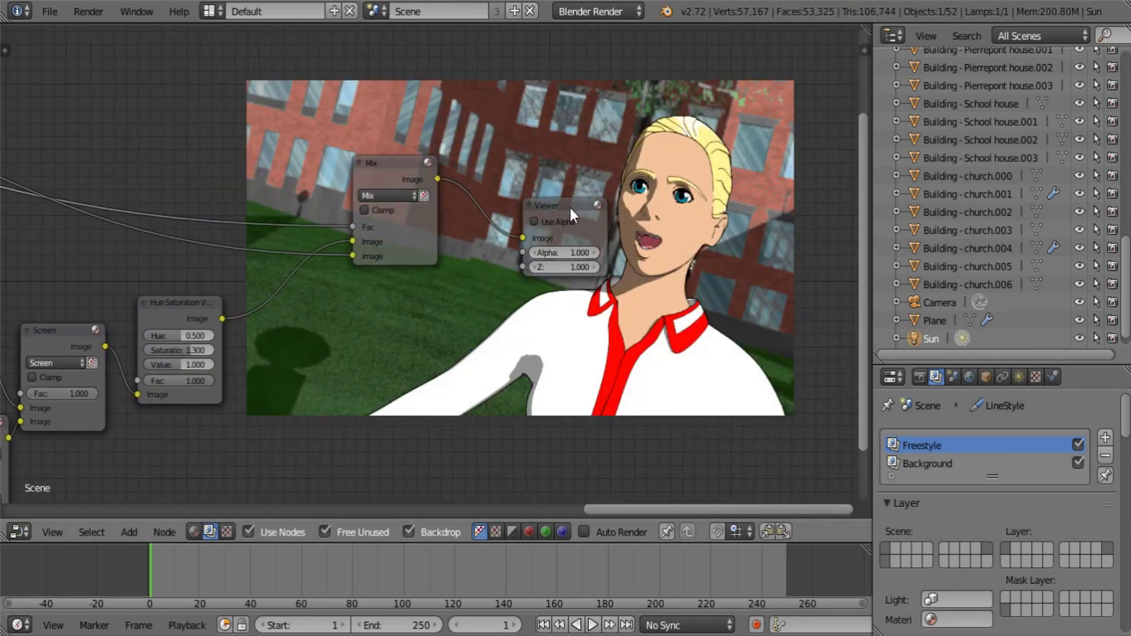
Move the Viewer node farther from the final Mix node to make room between them
left_click_drag(570, 207, 622, 91)
middle_click_drag(468, 281, 382, 239)
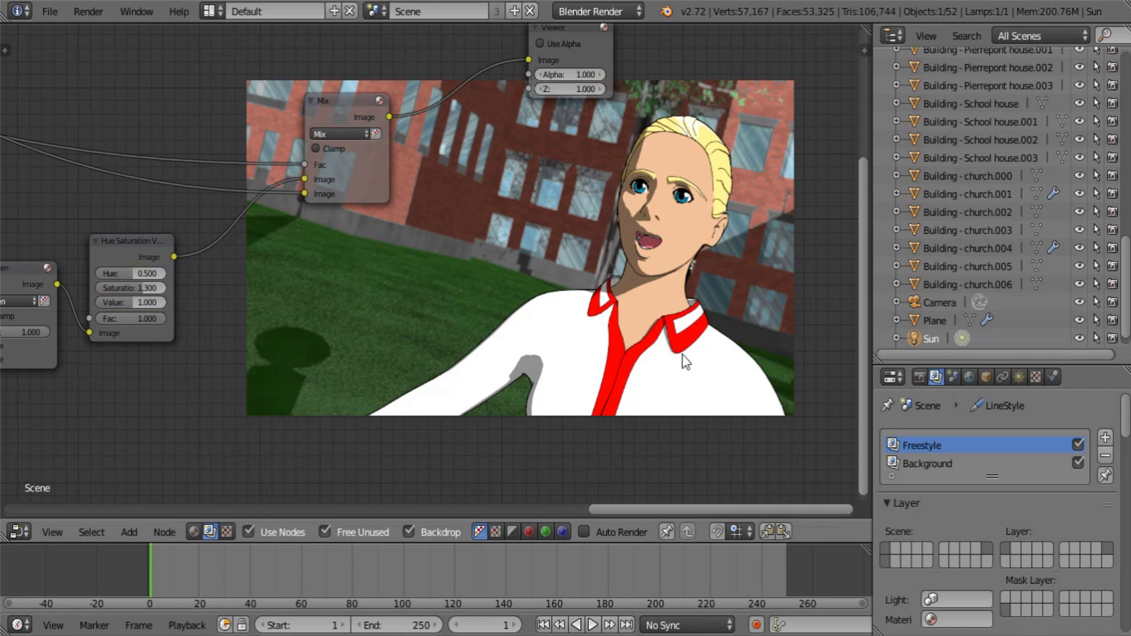
middle_click_drag(349, 281, 316, 219)
scroll(461, 295, "up", 3)
middle_click_drag(360, 154, 377, 391)
scroll(555, 182, "down", 1)
left_click_drag(612, 125, 692, 142)
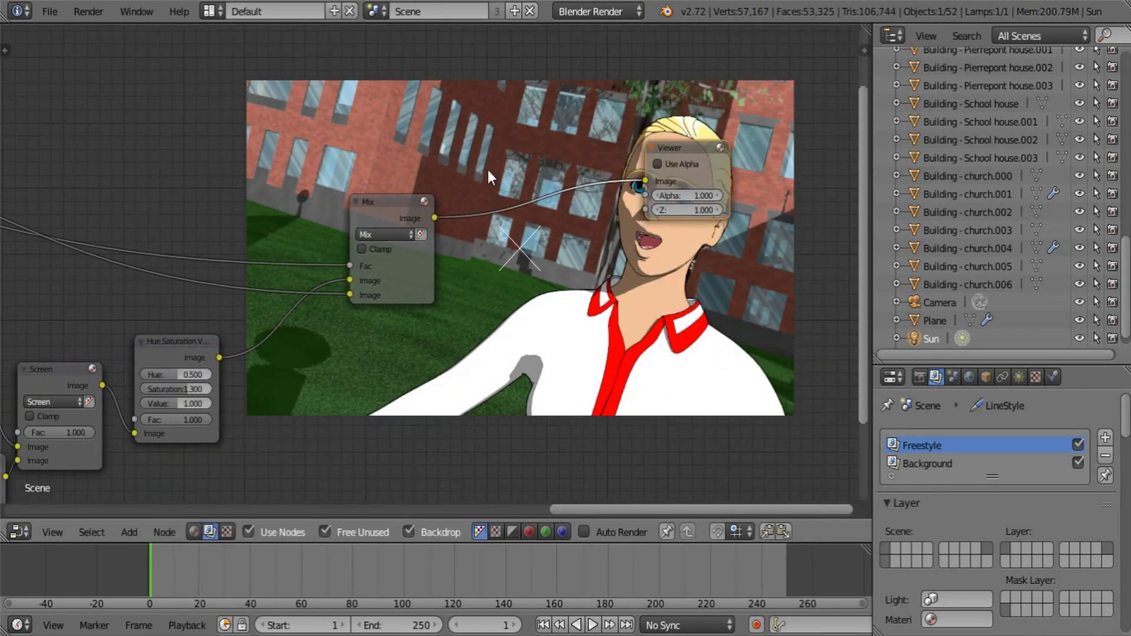
Move the unused Quick Blur and Quick Vignette group nodes together to the end of the node chain, near the final Mix node
scroll(383, 275, "down", 4)
middle_click_drag(269, 241, 267, 287)
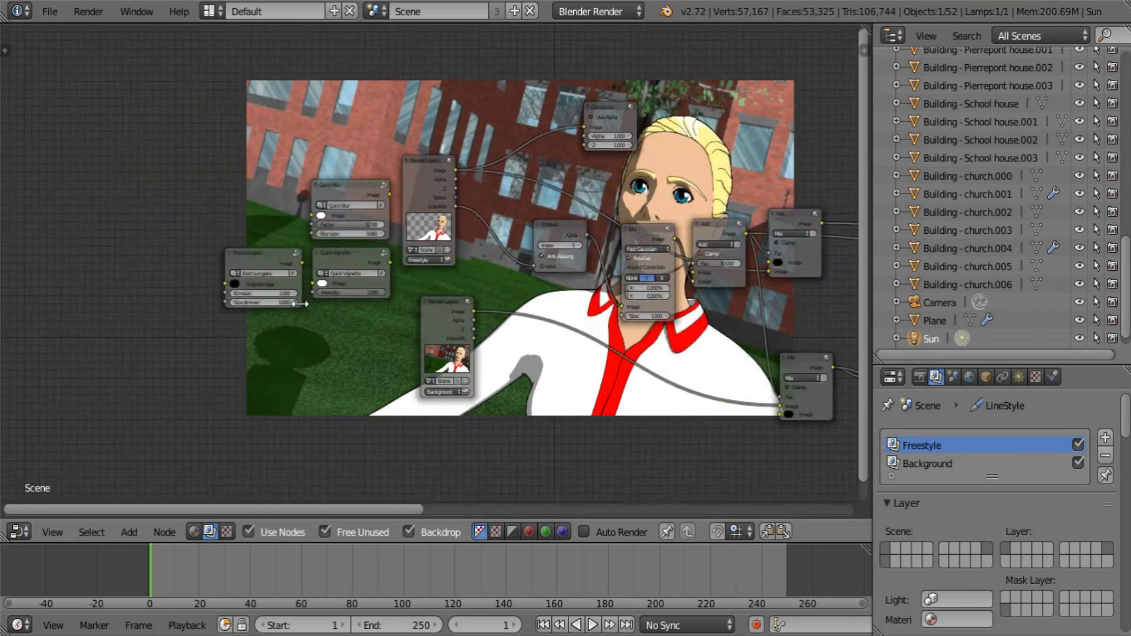
scroll(266, 287, "up", 1)
left_click(342, 173)
left_click(338, 249, "shift")
scroll(436, 283, "down", 9)
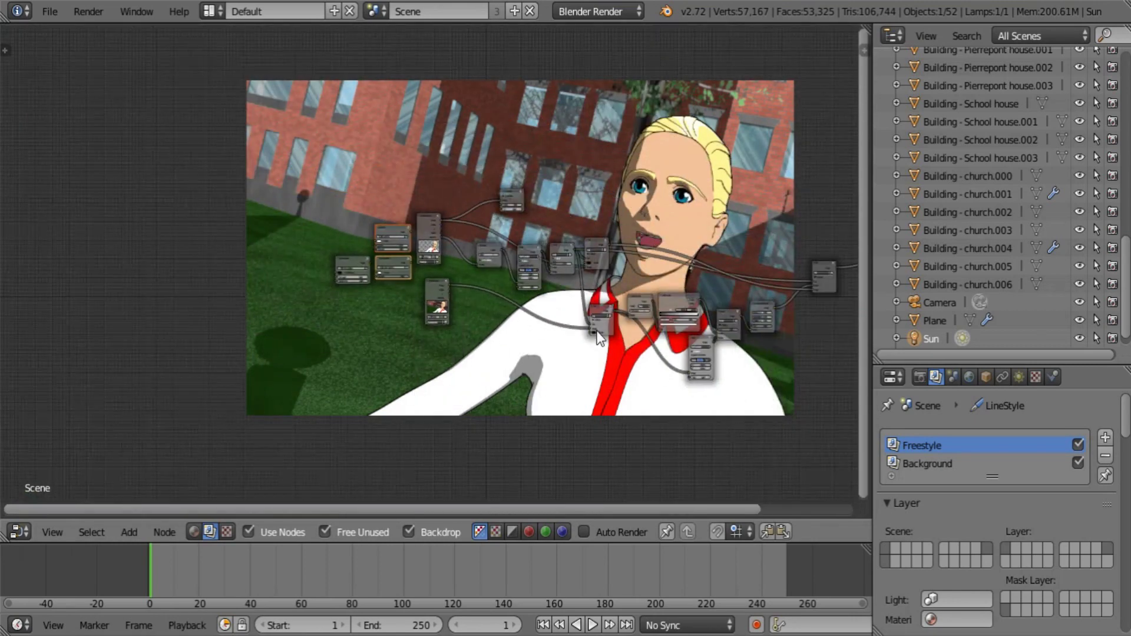
middle_click_drag(386, 338, 216, 347)
key("g")
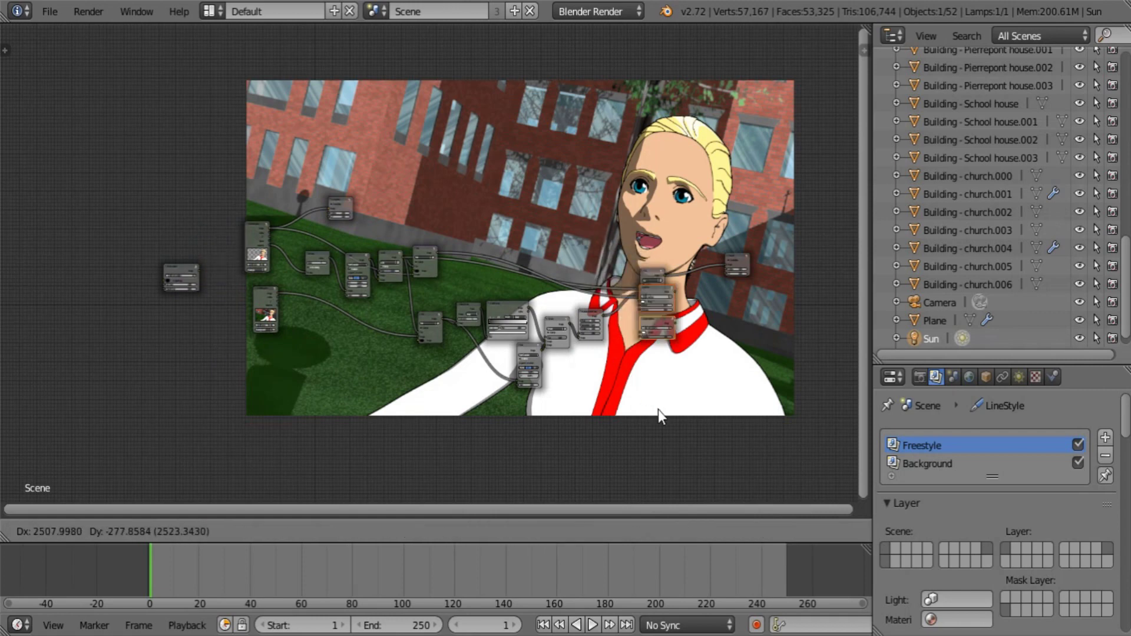
left_click(702, 412)
middle_click_drag(702, 412, 567, 368)
scroll(548, 370, "up", 10)
scroll(548, 377, "up", 2)
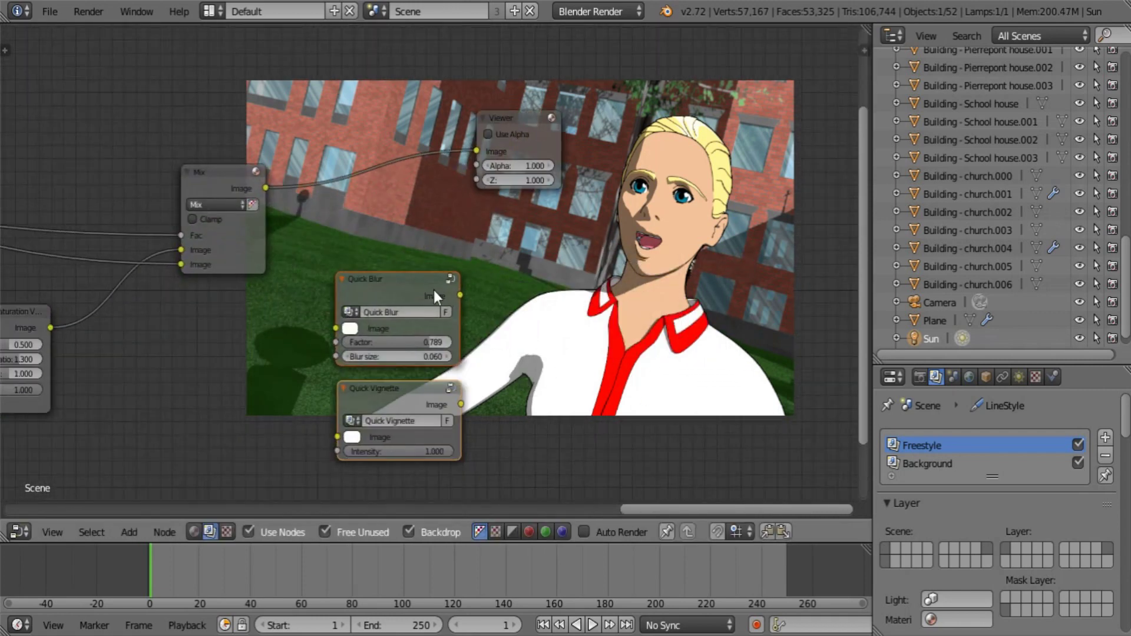
Insert the Quick Blur node between the final Mix node and the Viewer and set its factor to 0.275
left_click(393, 279)
left_click_drag(393, 280, 376, 170)
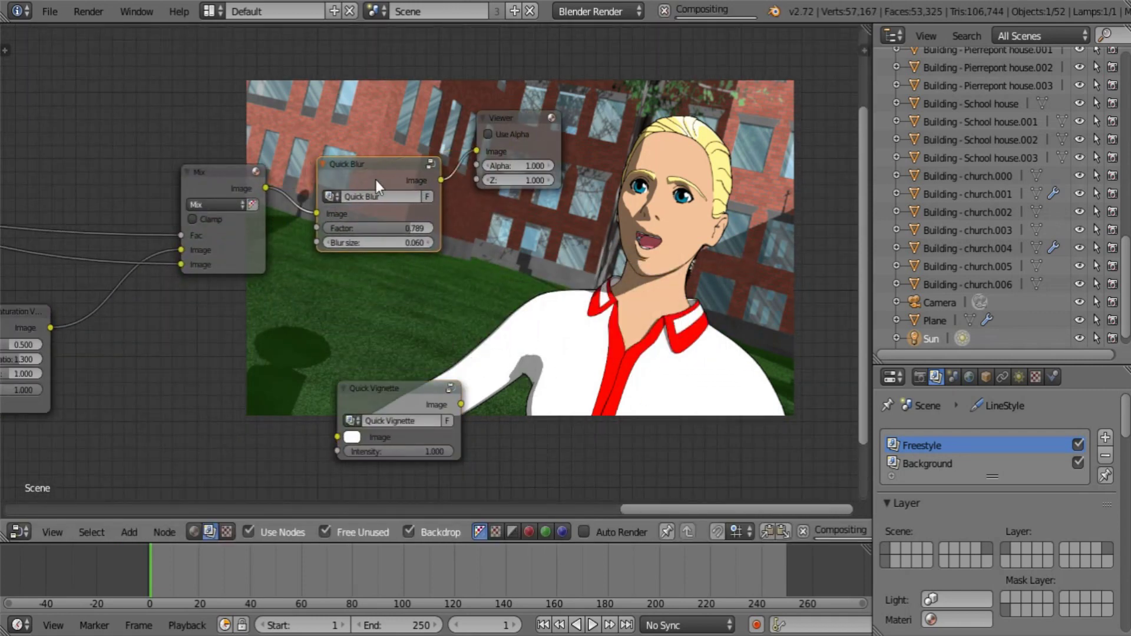
middle_click_drag(406, 307, 477, 355)
scroll(477, 356, "up", 3)
left_click_drag(478, 283, 377, 278)
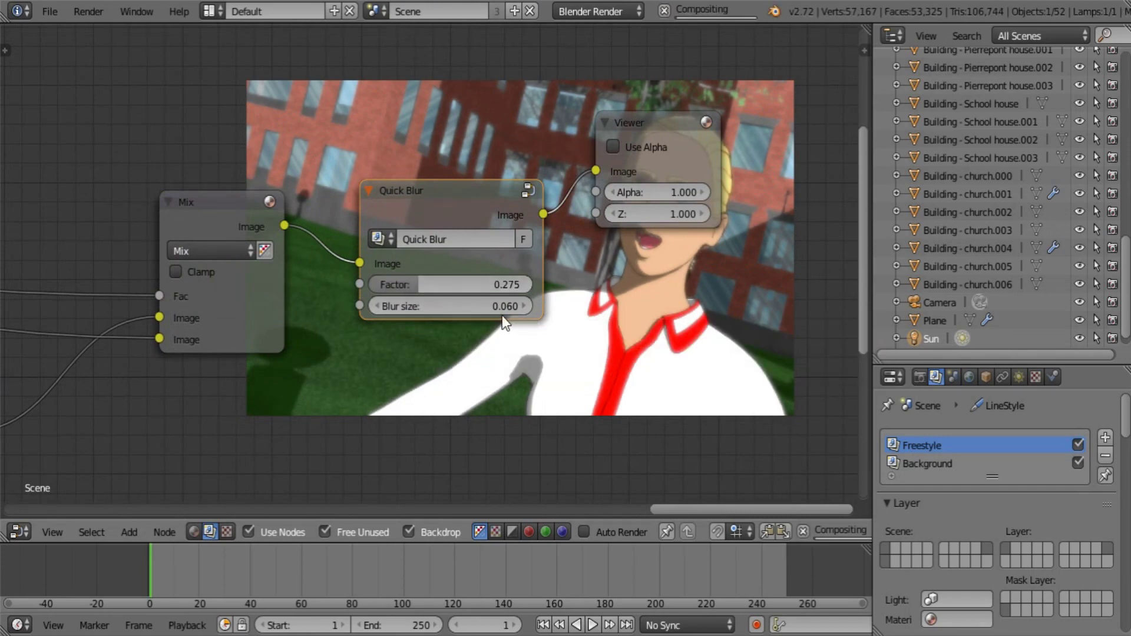
Move the Viewer farther away, insert the Quick Vignette node after Quick Blur, and set its intensity to 0.391
middle_click_drag(502, 316, 311, 301)
left_click_drag(533, 120, 819, 154)
scroll(504, 376, "down", 5)
left_click_drag(388, 436, 542, 191)
scroll(531, 249, "up", 2)
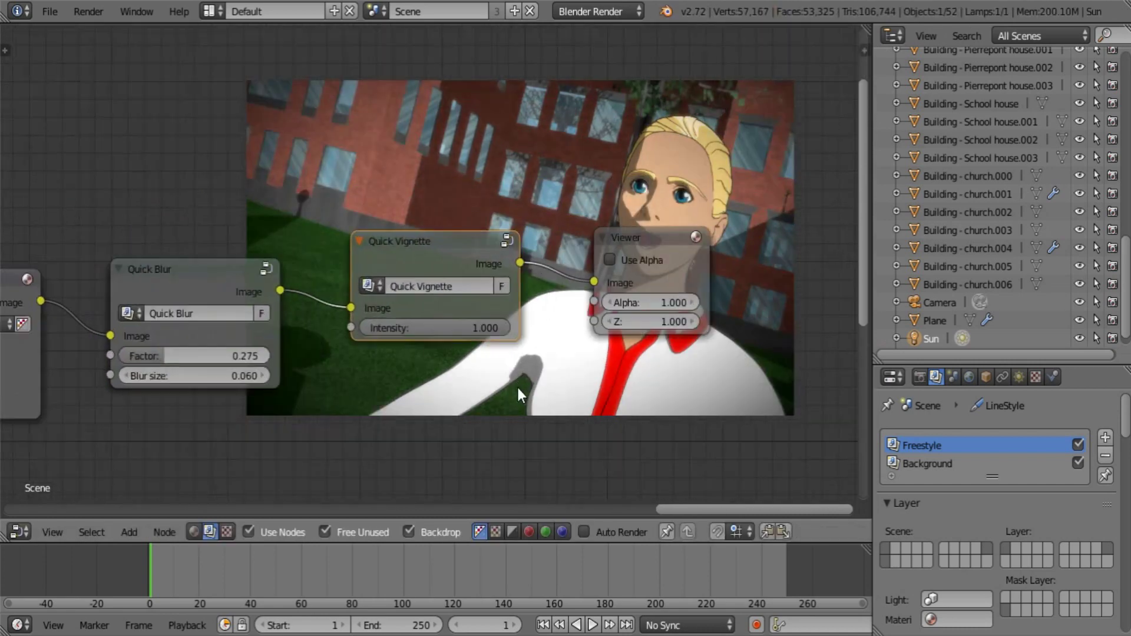
left_click_drag(468, 339, 416, 327)
Save the Blender file with the finished compositing setup
middle_click_drag(576, 347, 449, 130)
middle_click_drag(331, 259, 518, 392)
scroll(532, 393, "down", 5)
middle_click_drag(551, 349, 312, 344)
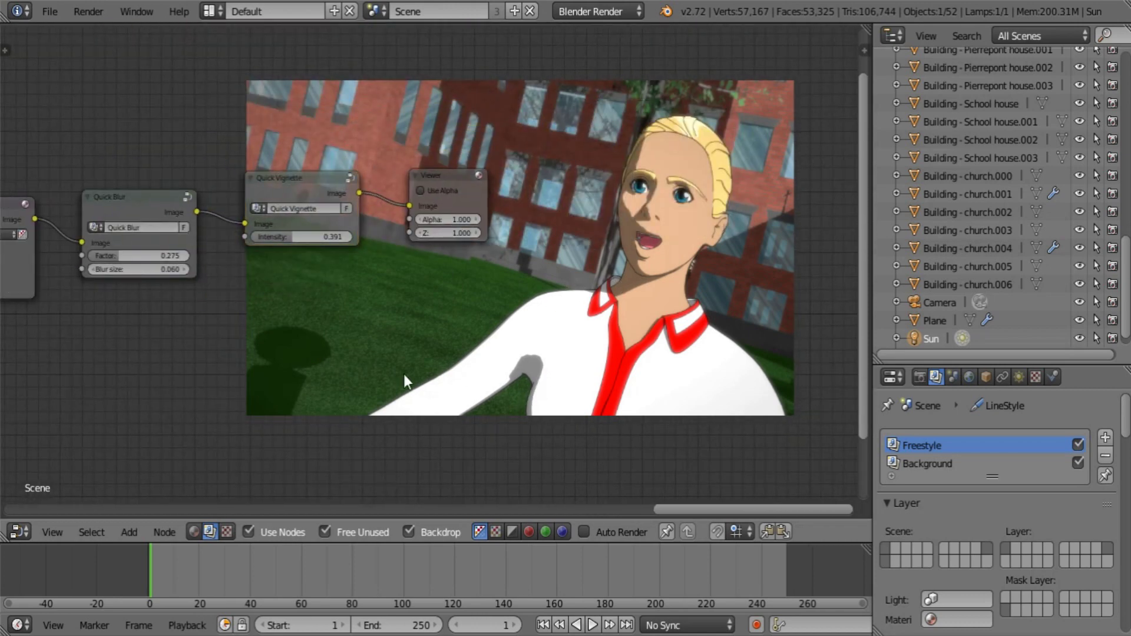
middle_click_drag(511, 398, 361, 262)
left_click(55, 11)
left_click(79, 155)
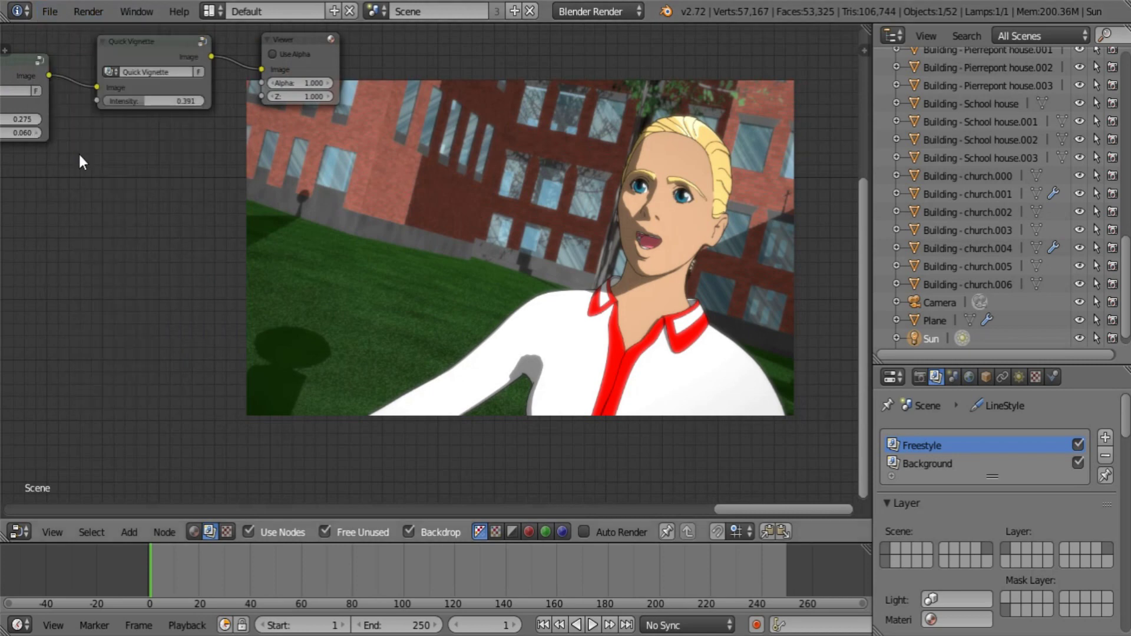
middle_click_drag(546, 301, 706, 421)
middle_click_drag(351, 345, 545, 206)
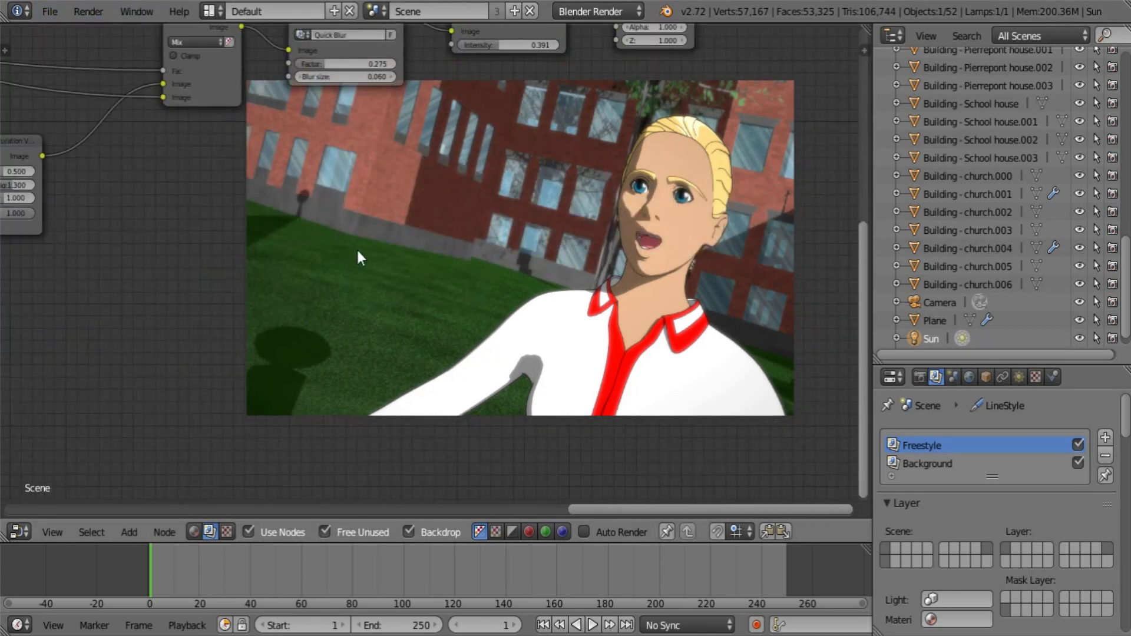
middle_click_drag(361, 252, 584, 380)
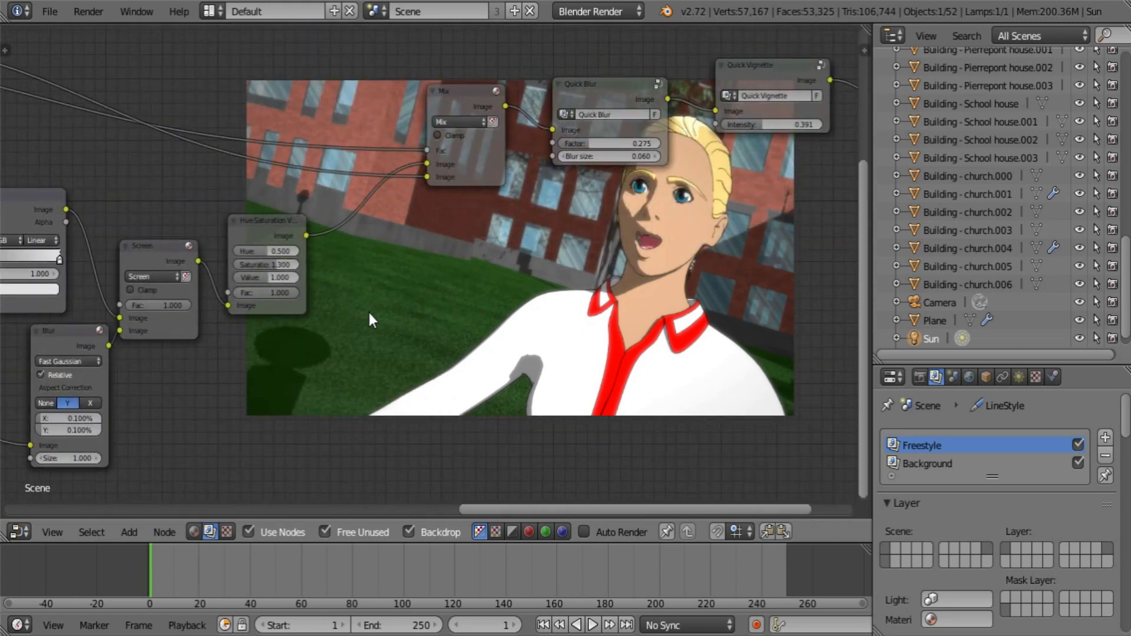
middle_click_drag(386, 321, 239, 186)
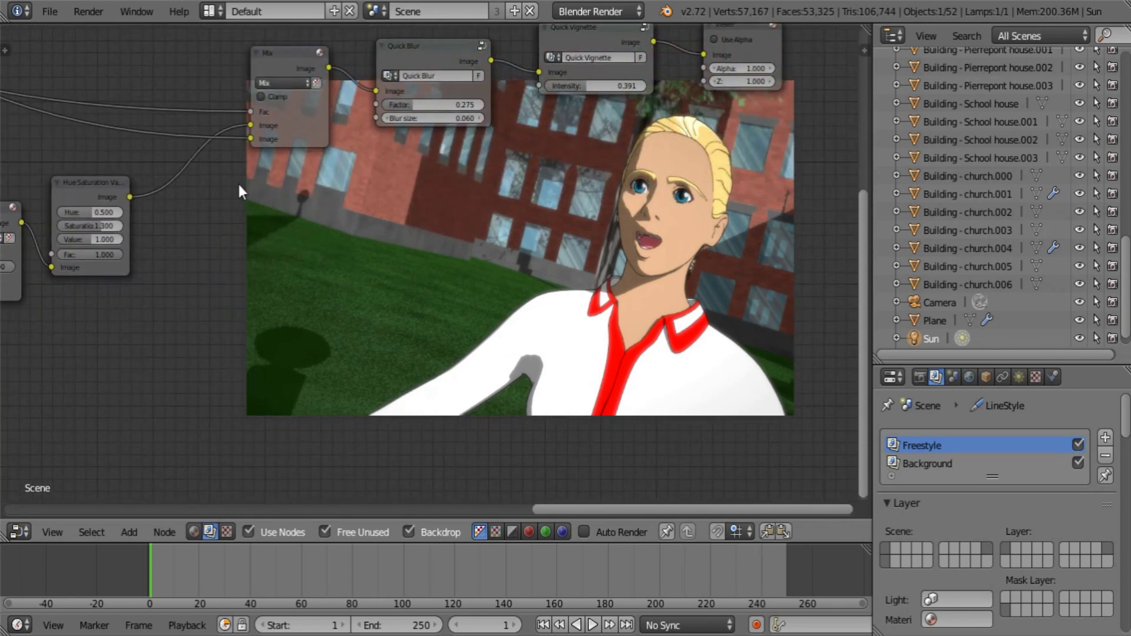